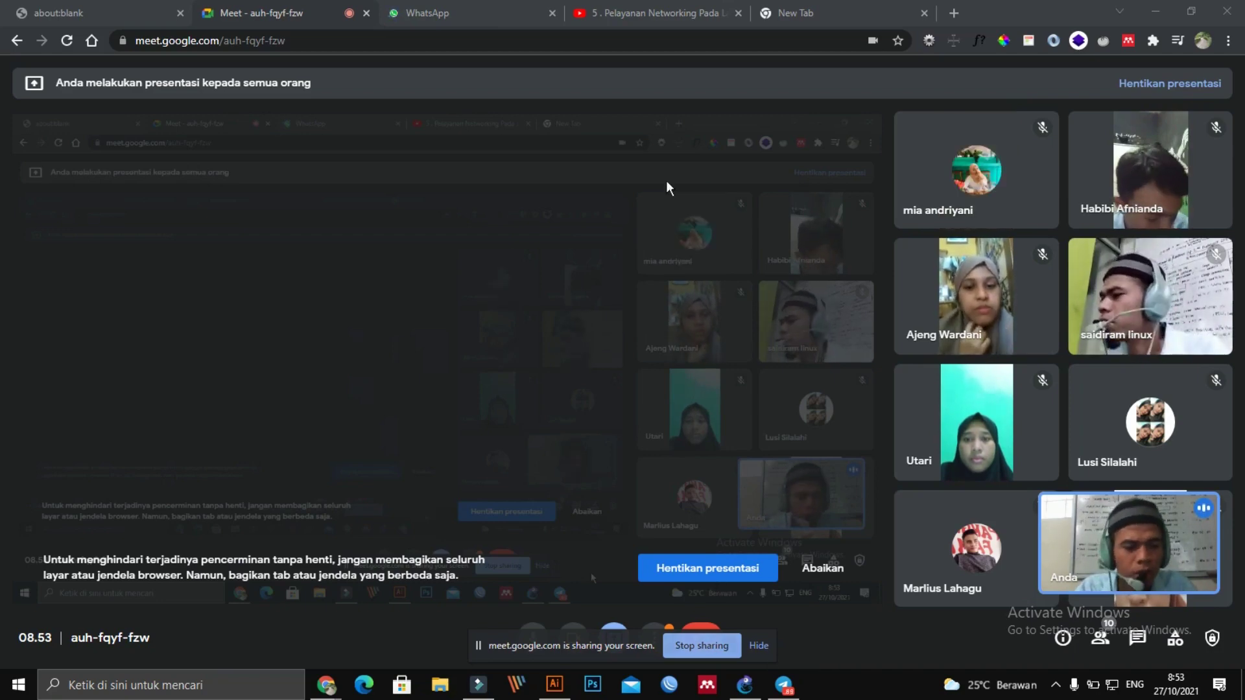
Step: Switch to Illustrator and draw a rectangle about 66 mm wide and 80 mm high on the blank artboard
click(556, 685)
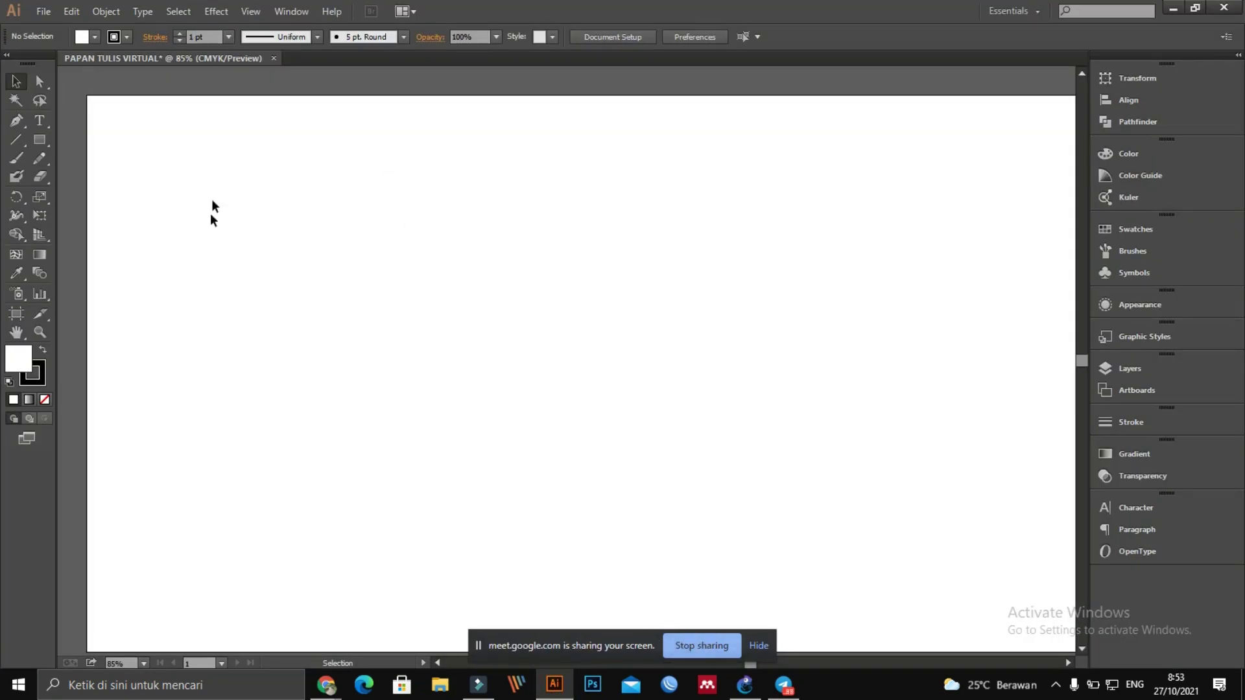
key(a)
scroll(197, 224, left, 1)
scroll(196, 224, right, 1)
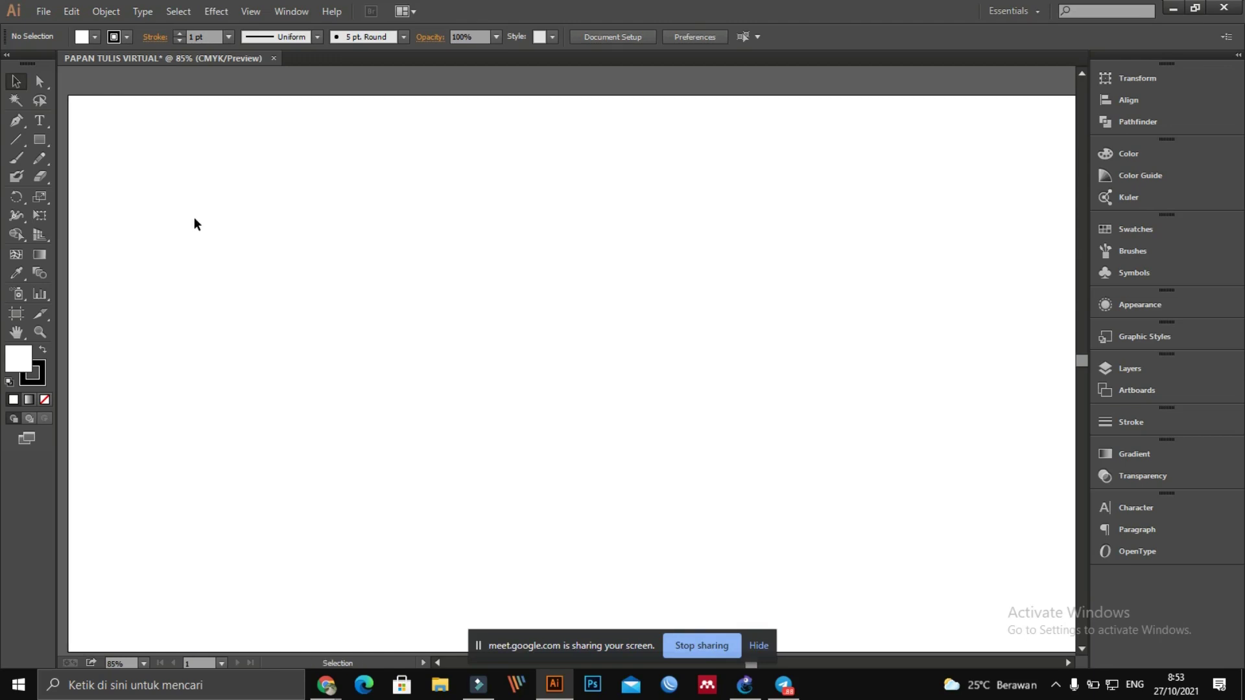
key(ctrl+1)
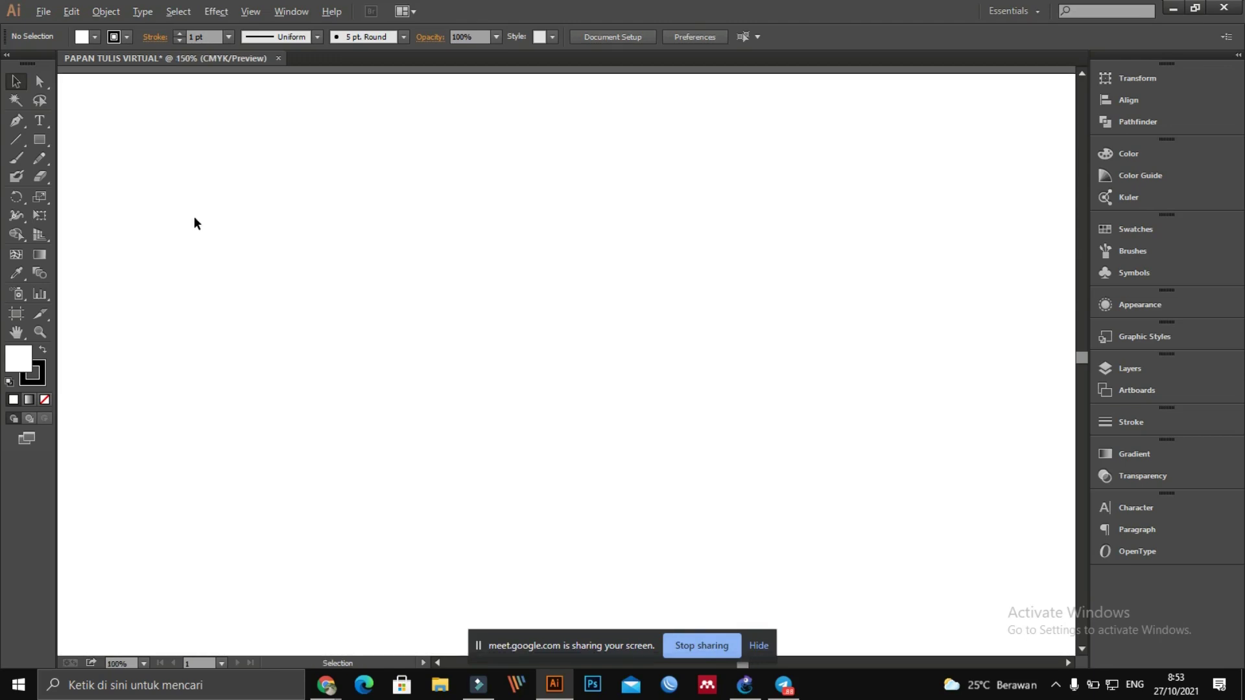
key(ctrl+equal)
click(184, 181)
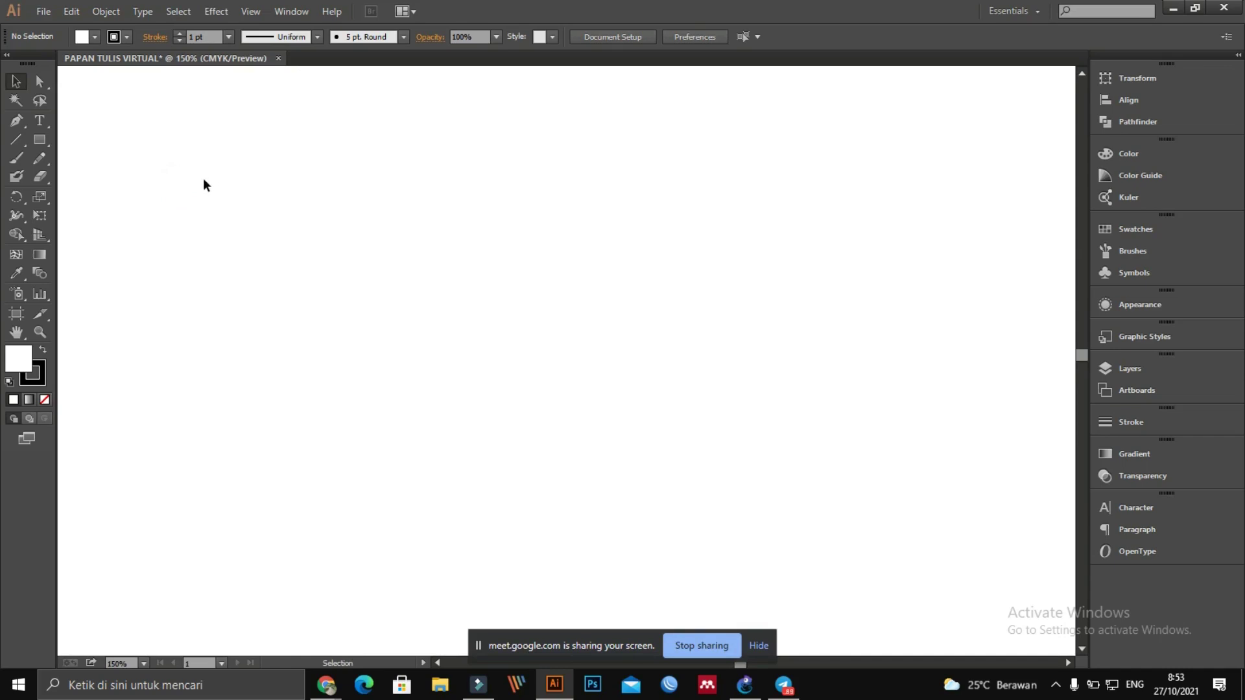
click(39, 140)
drag(217, 175, 219, 180)
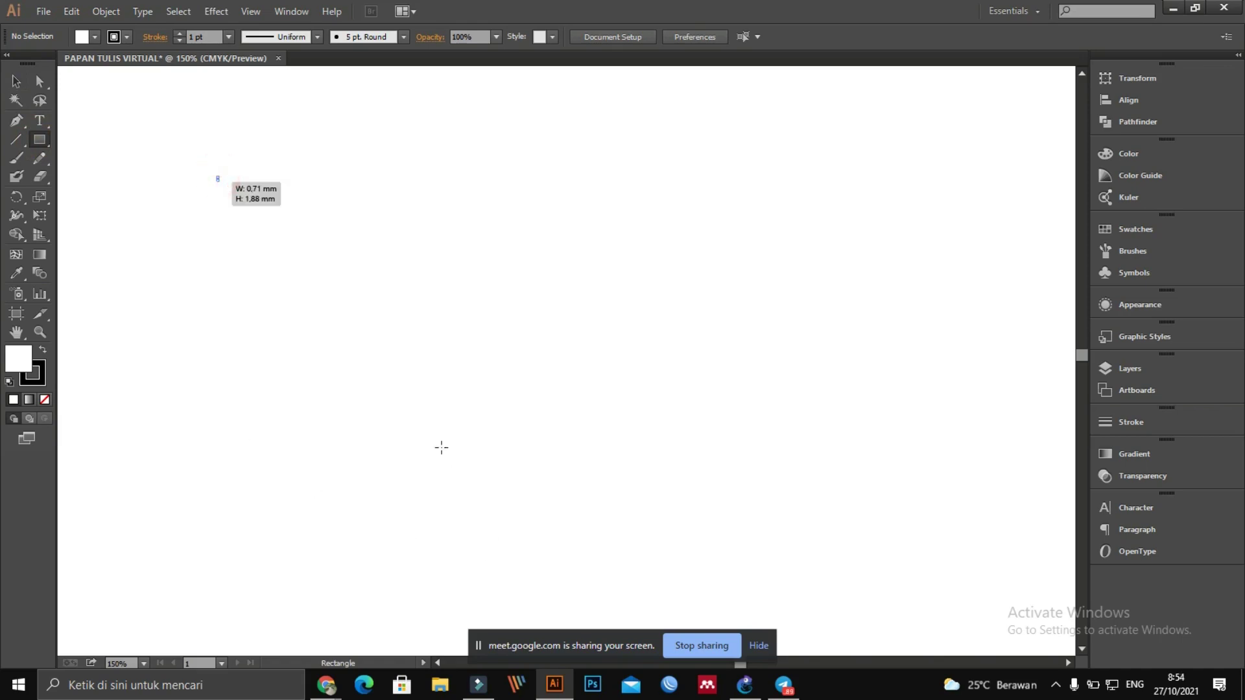
drag(441, 447, 407, 538)
drag(529, 507, 436, 439)
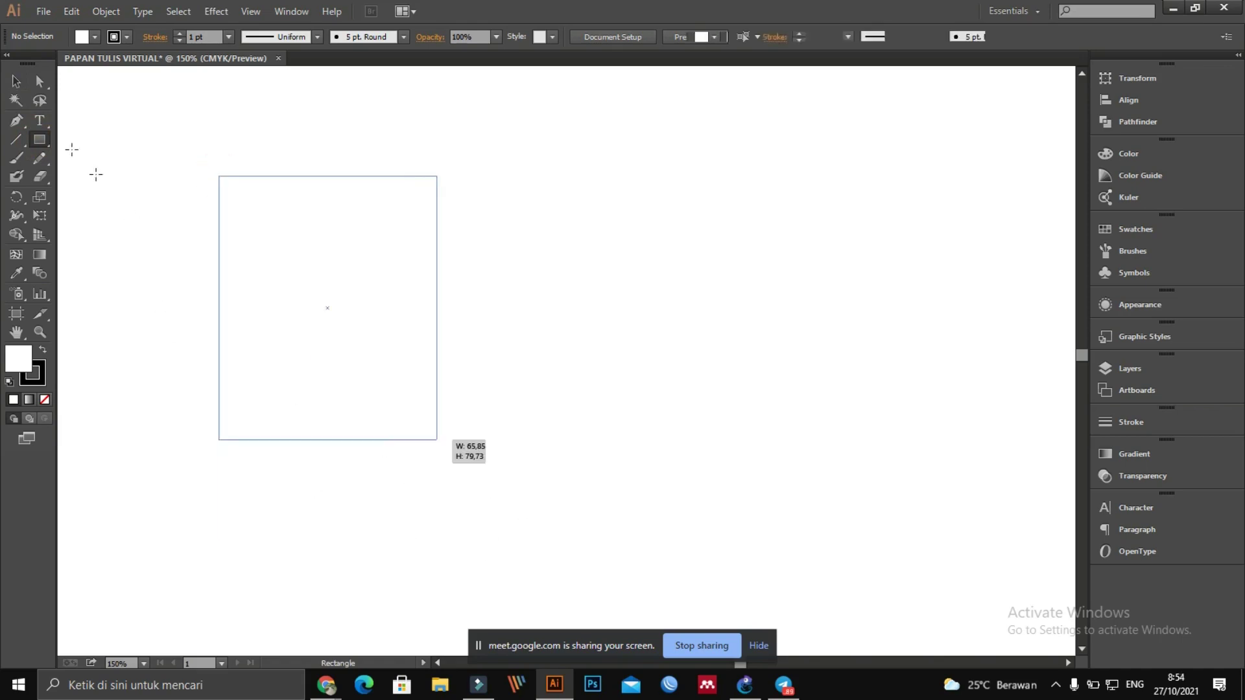
Step: Stretch the rectangle downward to about 118 mm high and shift it about 3 mm to the right
click(16, 81)
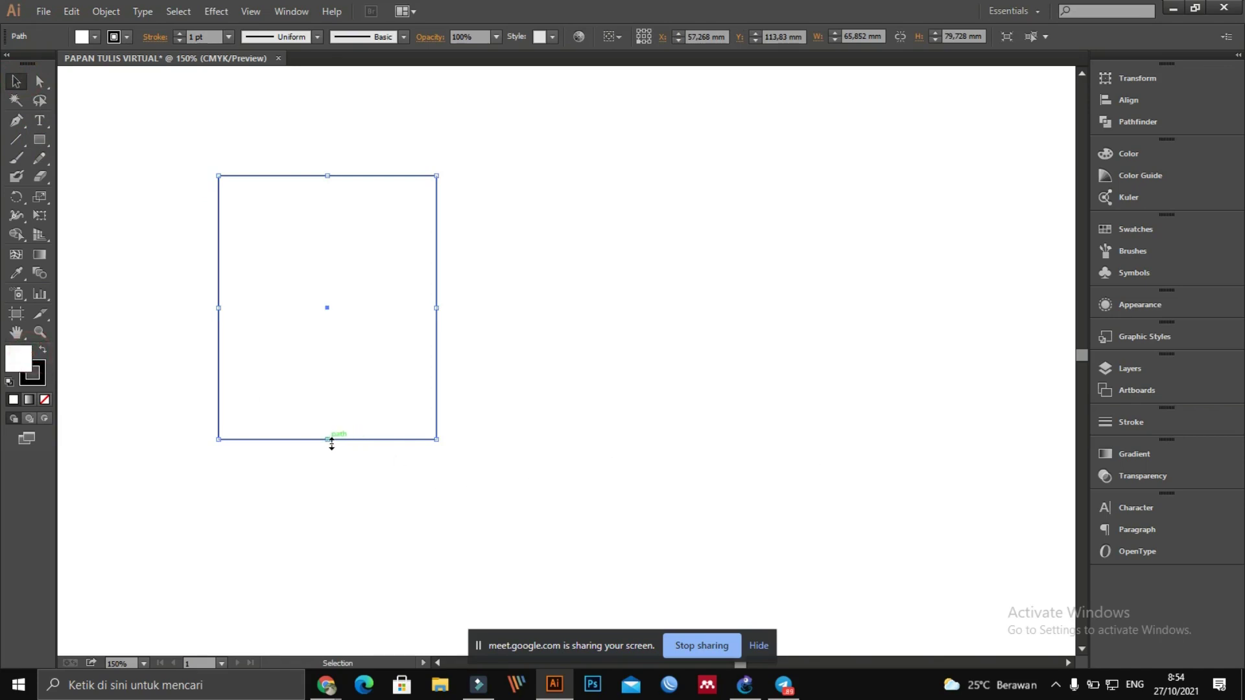
drag(329, 441, 335, 567)
click(375, 331)
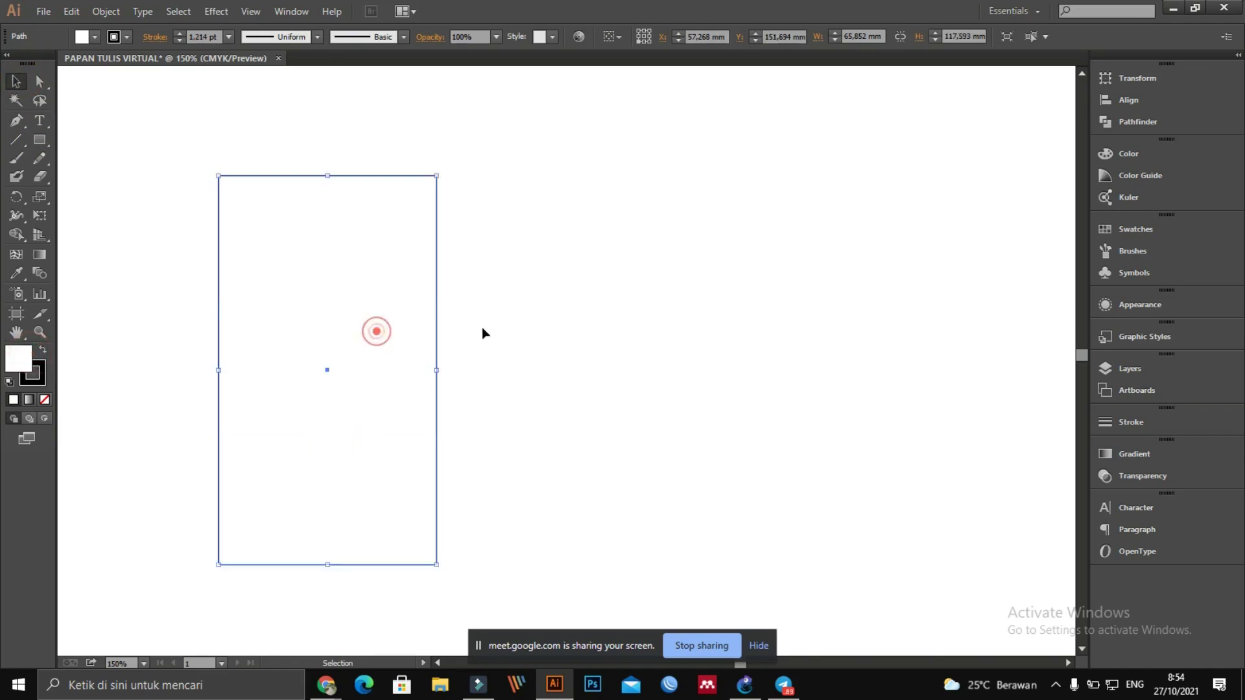
drag(369, 298, 380, 298)
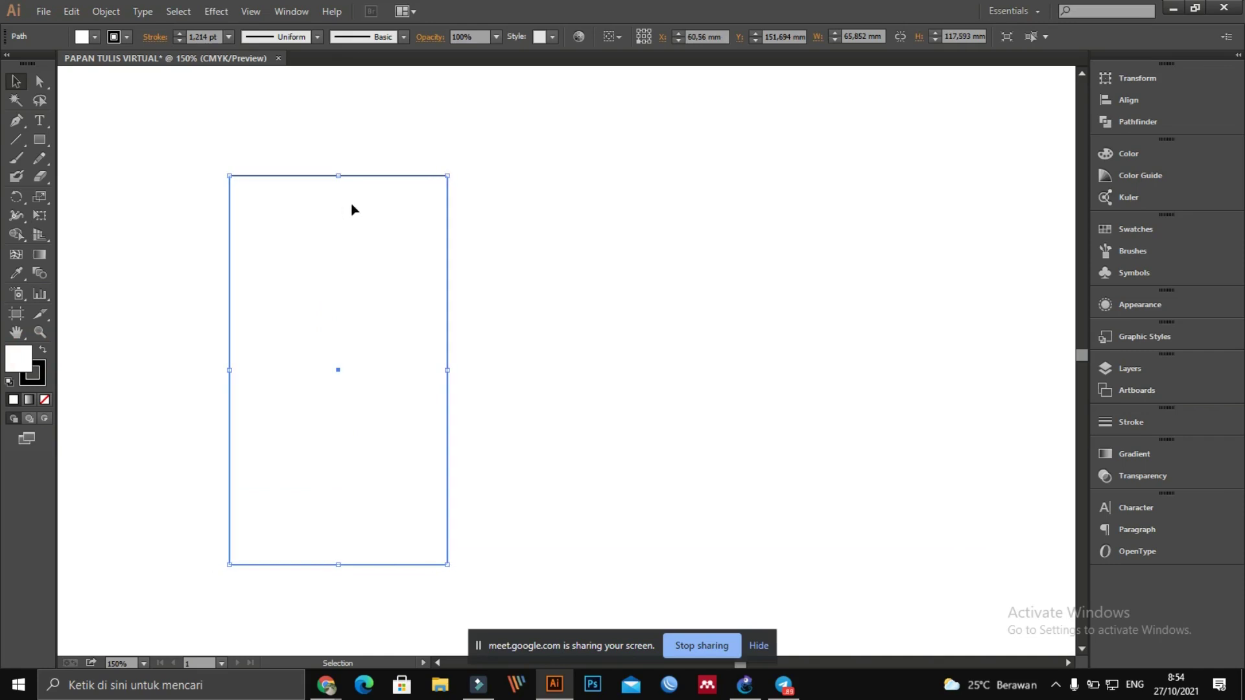
click(504, 240)
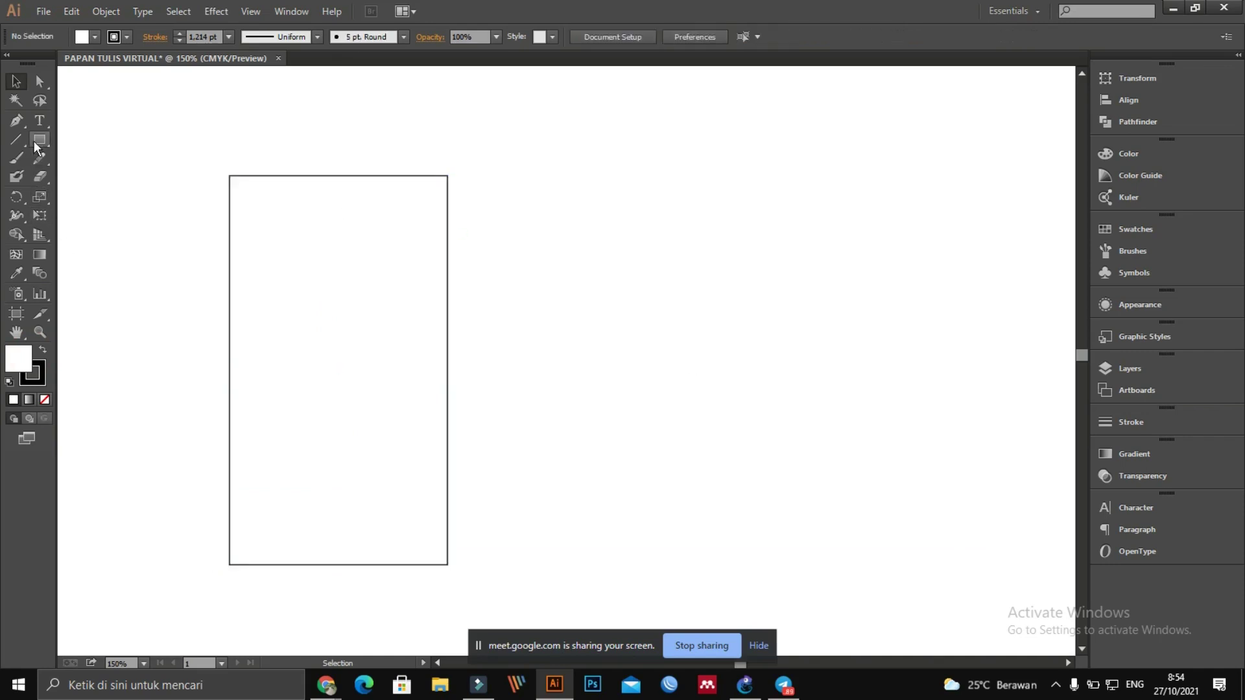
Step: Fill the rectangle with a brown swatch and deselect it
click(311, 266)
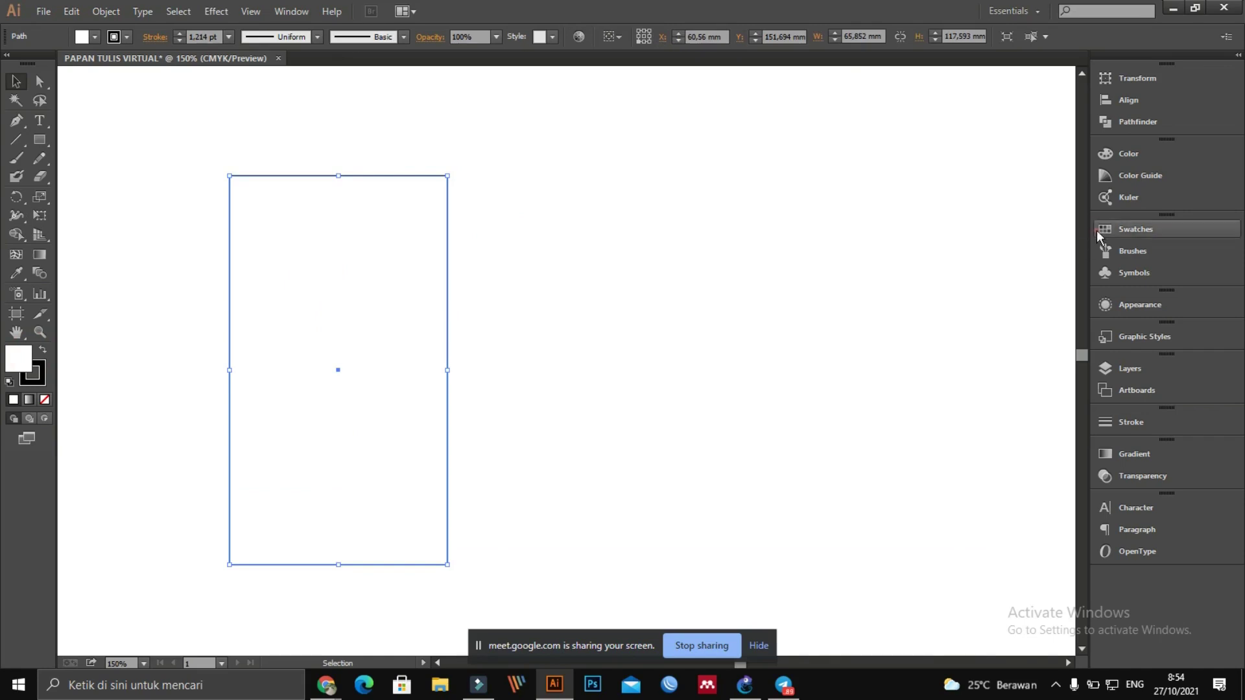
click(1128, 229)
click(1007, 260)
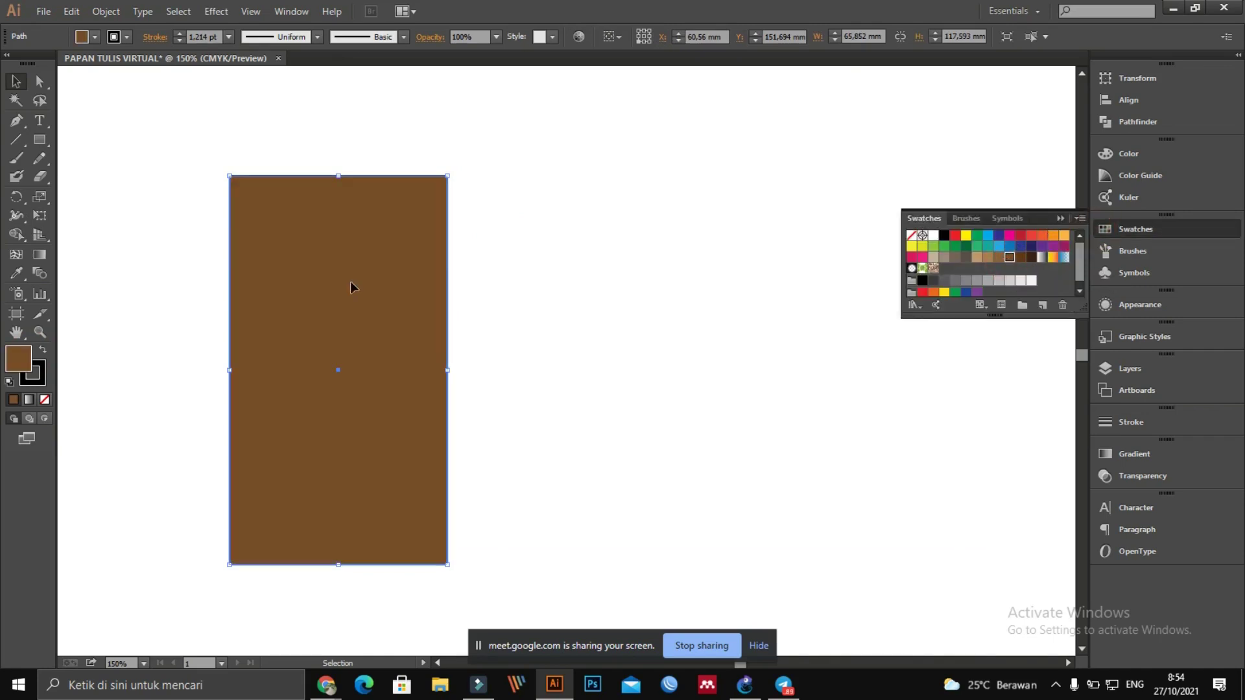
click(16, 81)
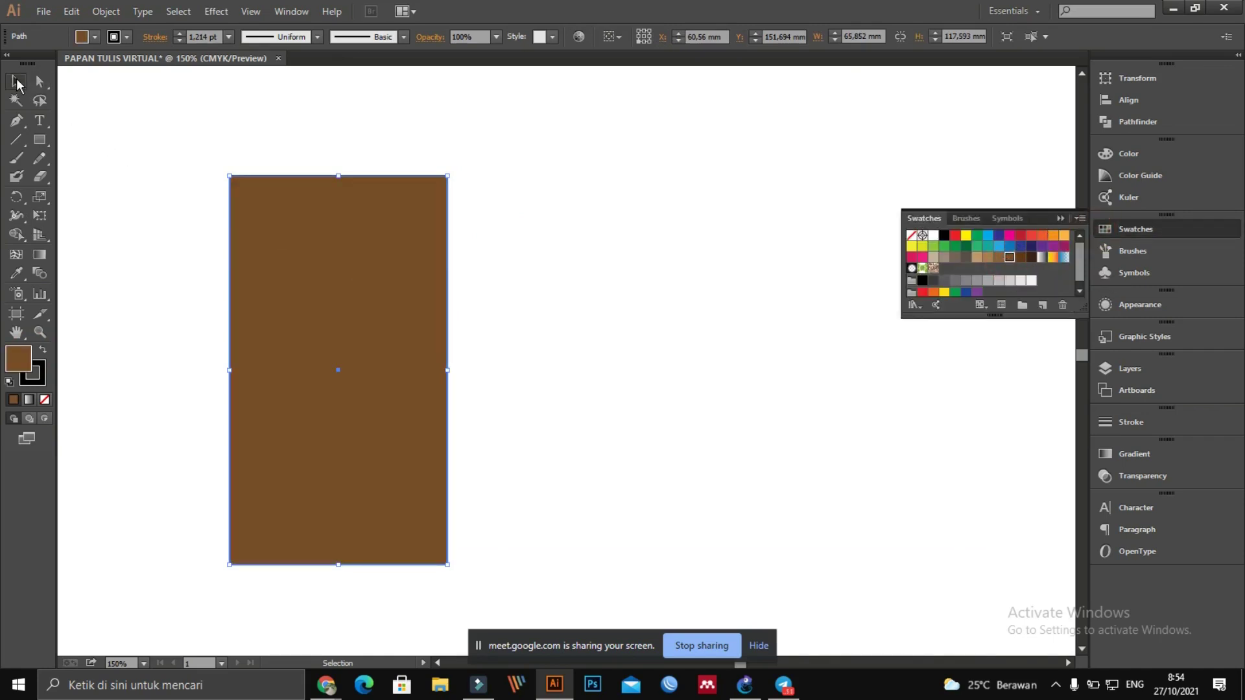
click(433, 127)
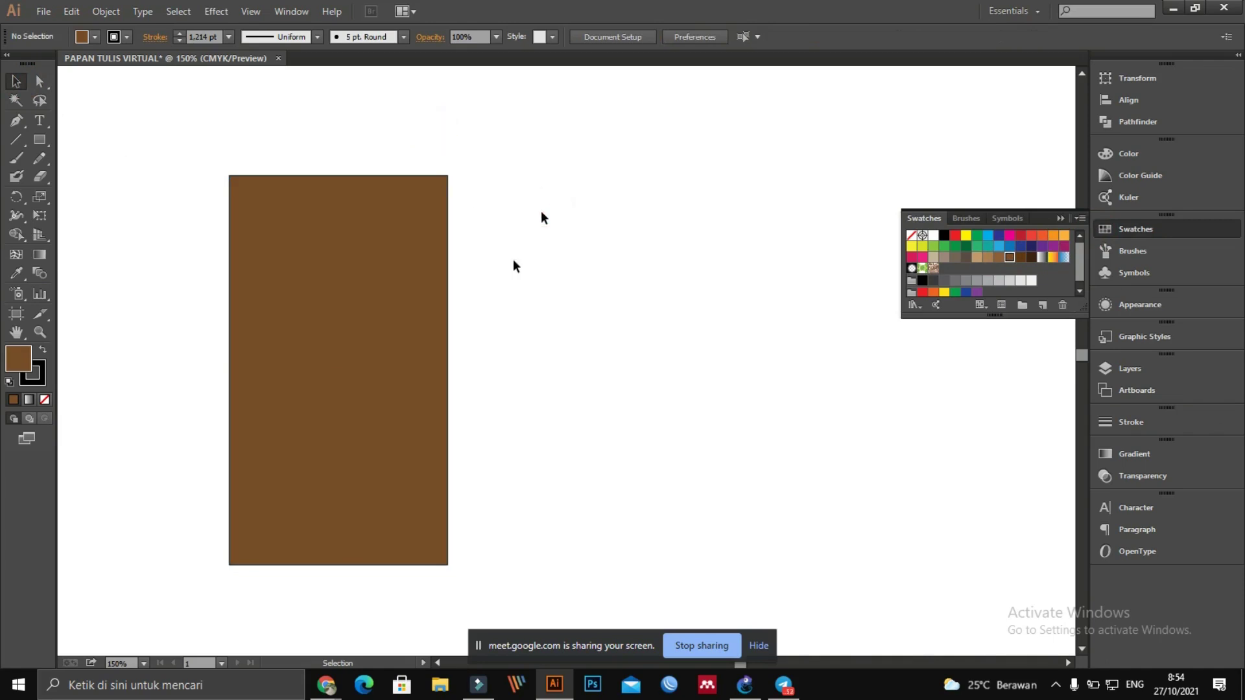
Step: Widen the brown rectangle to about 114 mm by extending its right side
scroll(312, 334, up, 2)
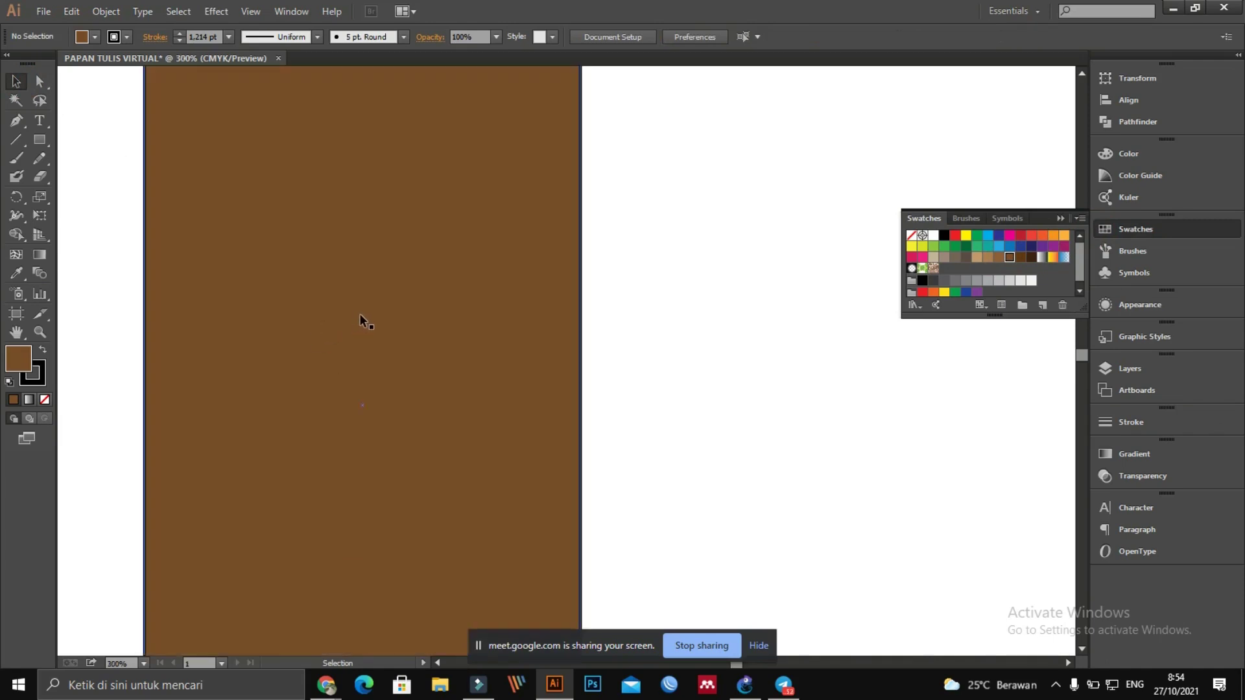
scroll(359, 313, down, 1)
drag(538, 318, 608, 309)
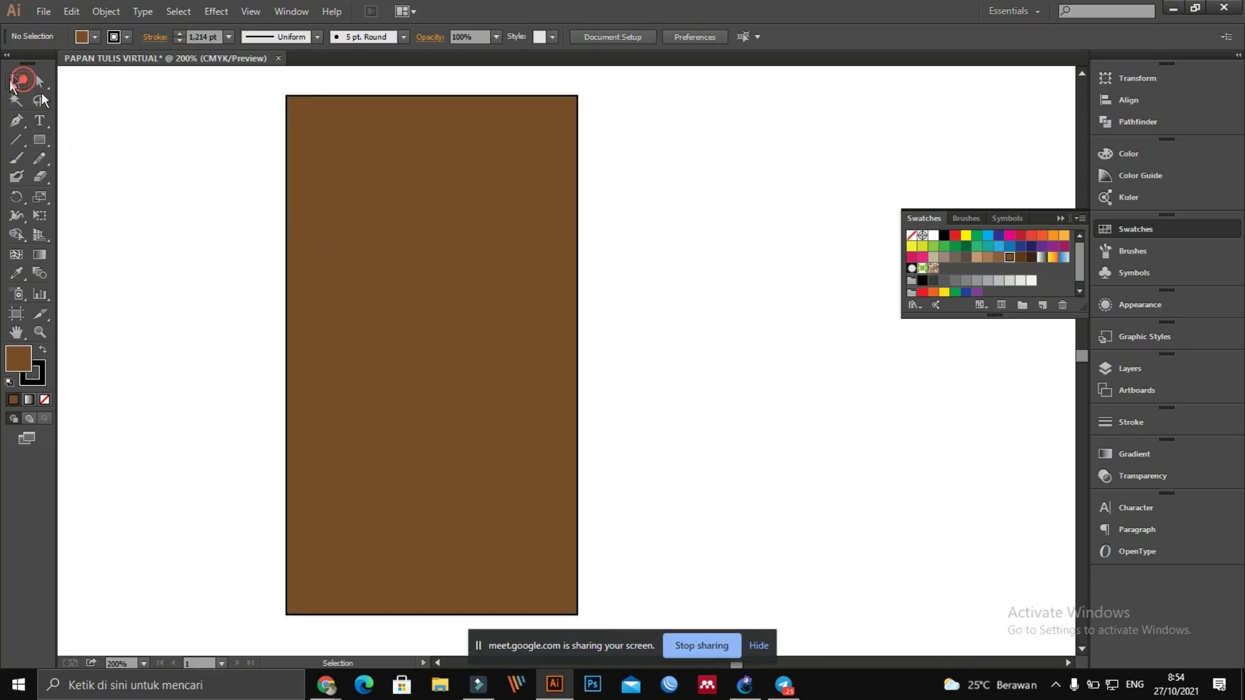
click(417, 225)
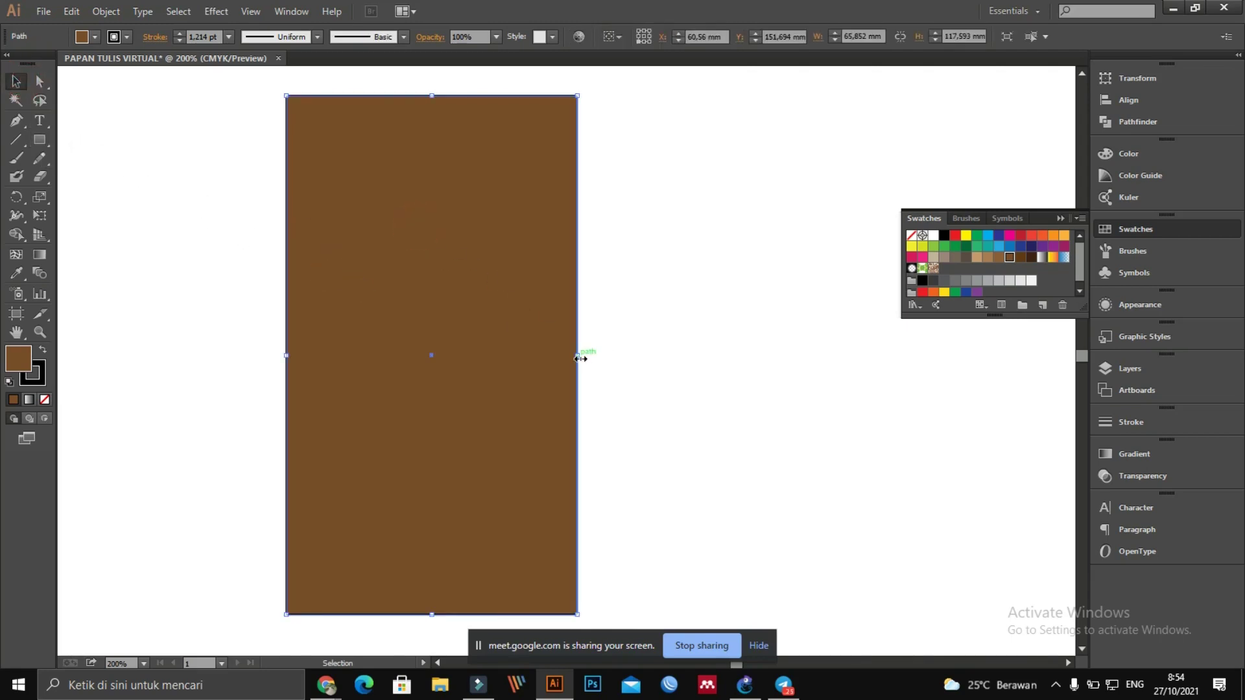
drag(578, 357, 790, 373)
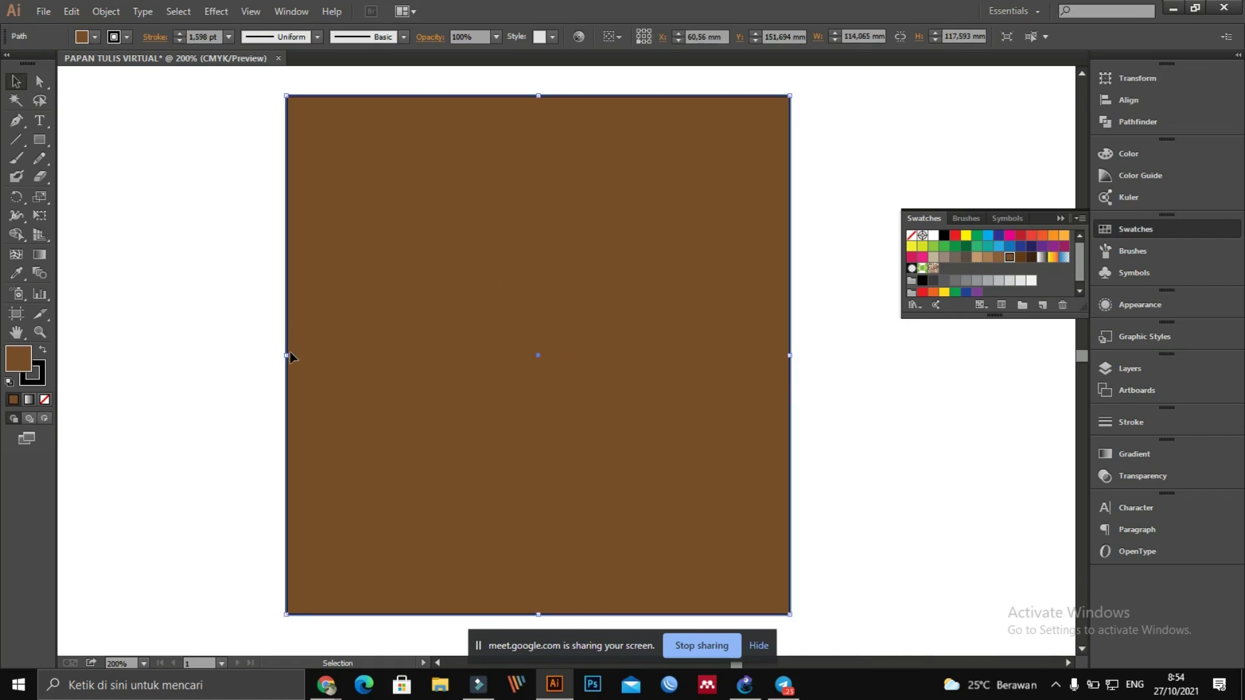
mouse_move(287, 356)
mouse_down()
mouse_move(333, 341)
mouse_move(286, 355)
mouse_up()
click(191, 254)
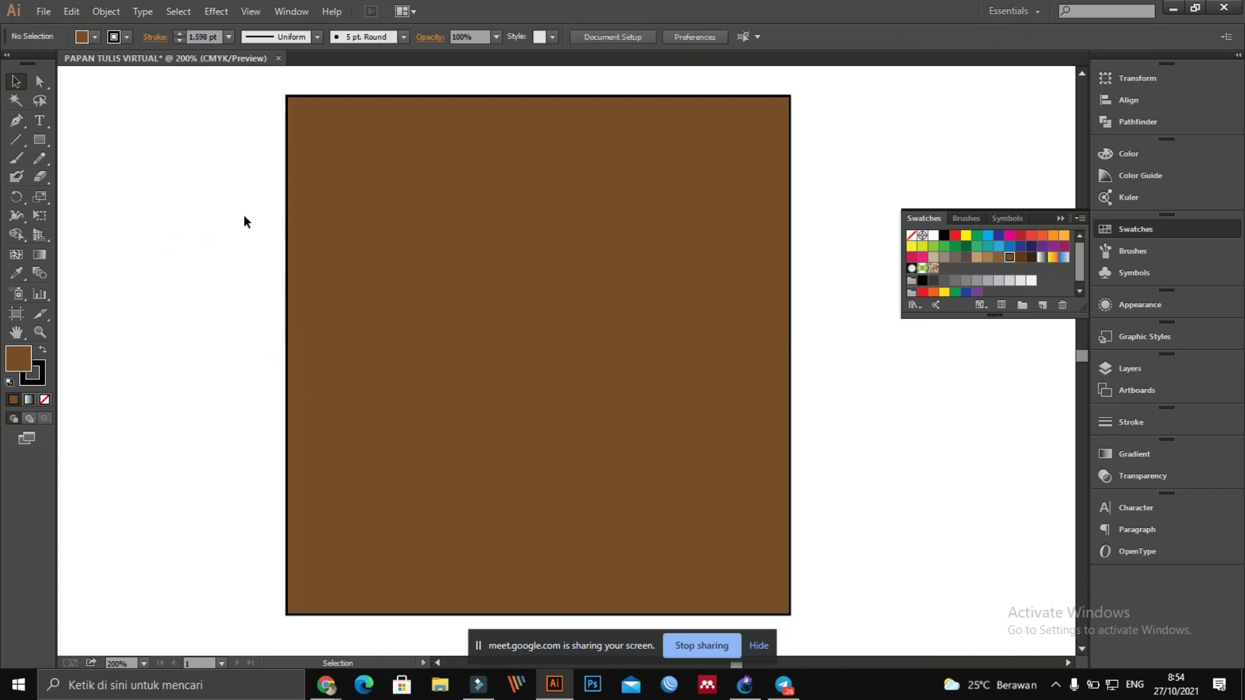
click(472, 149)
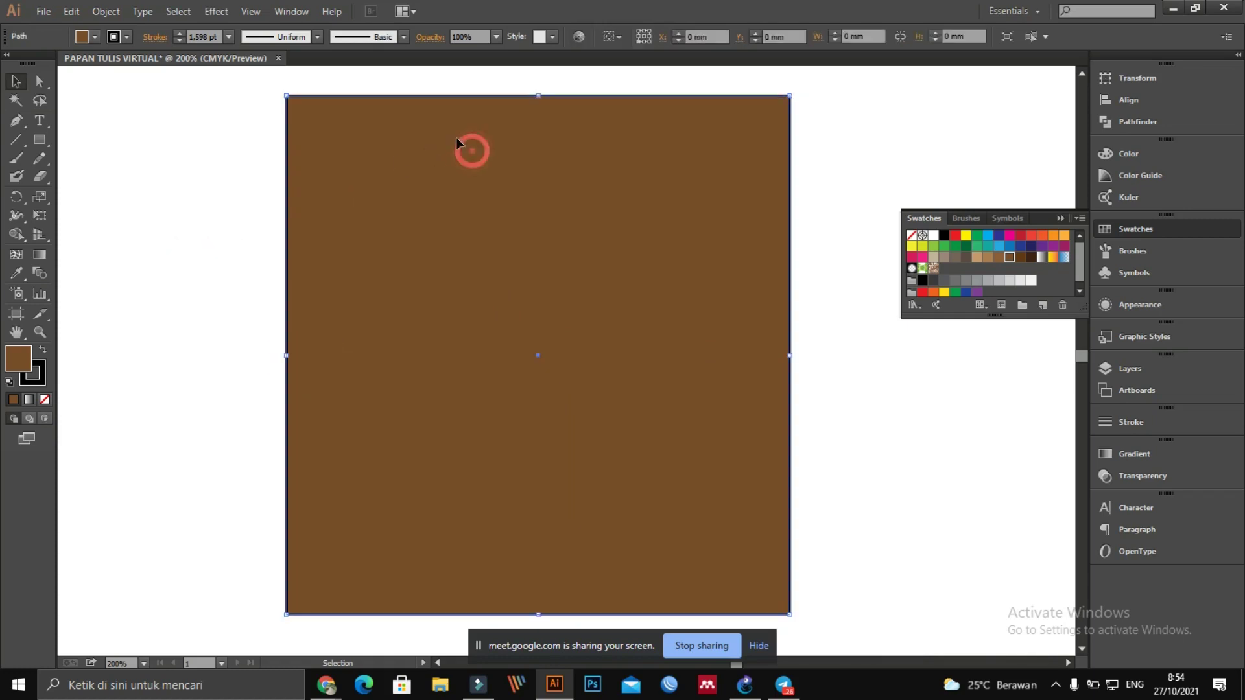
click(446, 79)
click(480, 275)
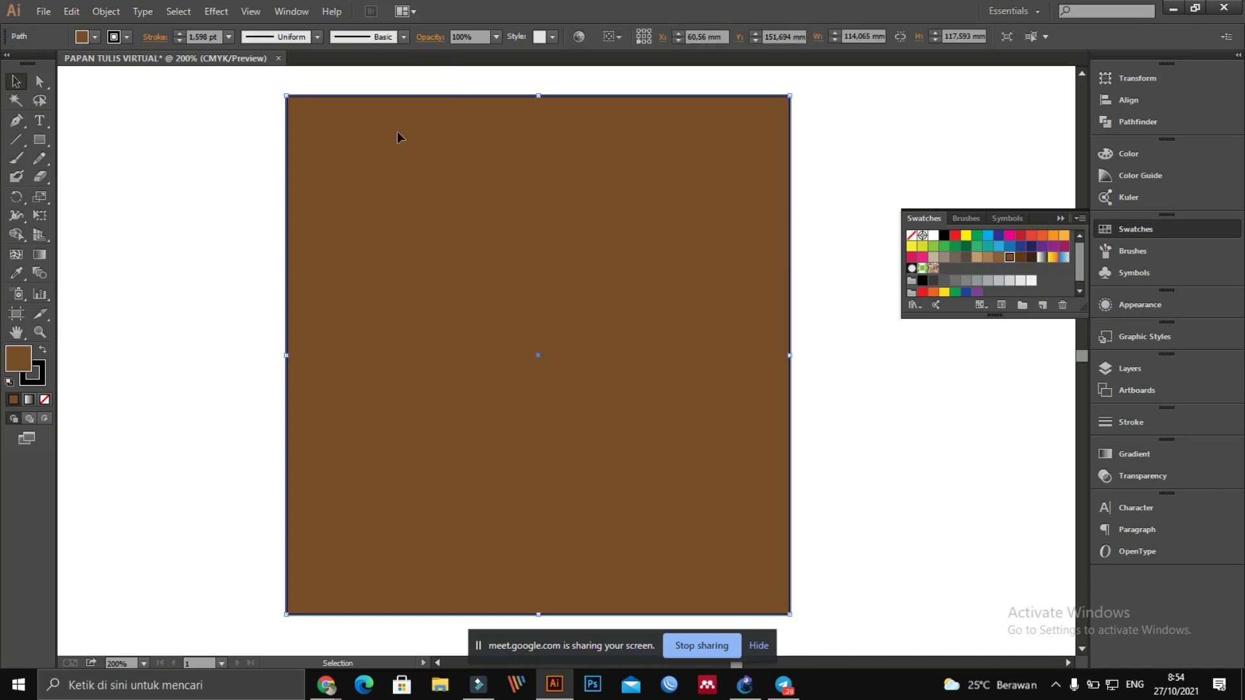
click(438, 71)
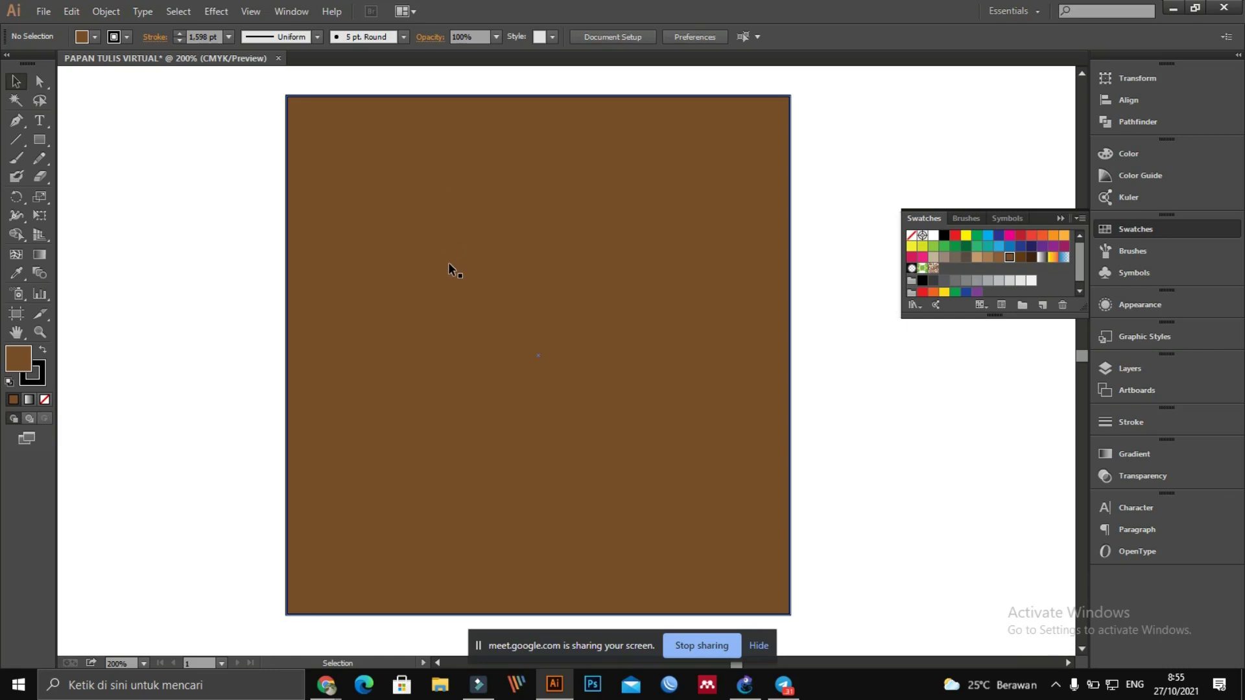
Step: Add the text "8 x 4" just above the brown rectangle
click(38, 121)
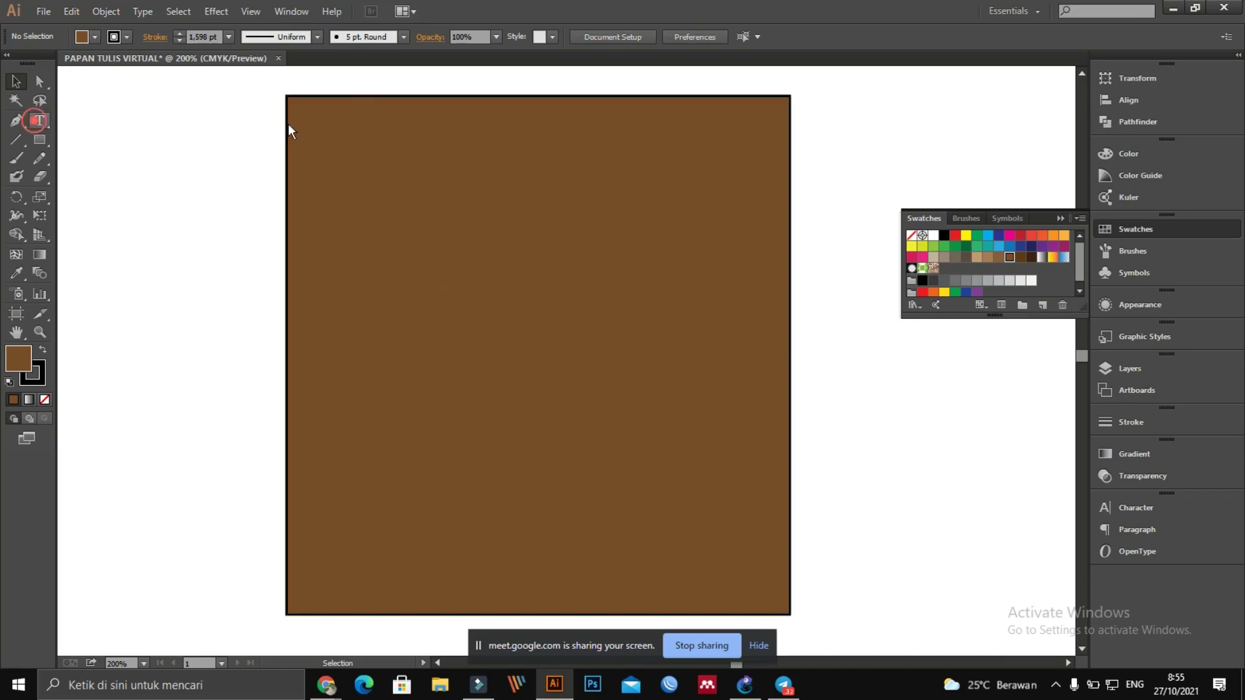
click(371, 79)
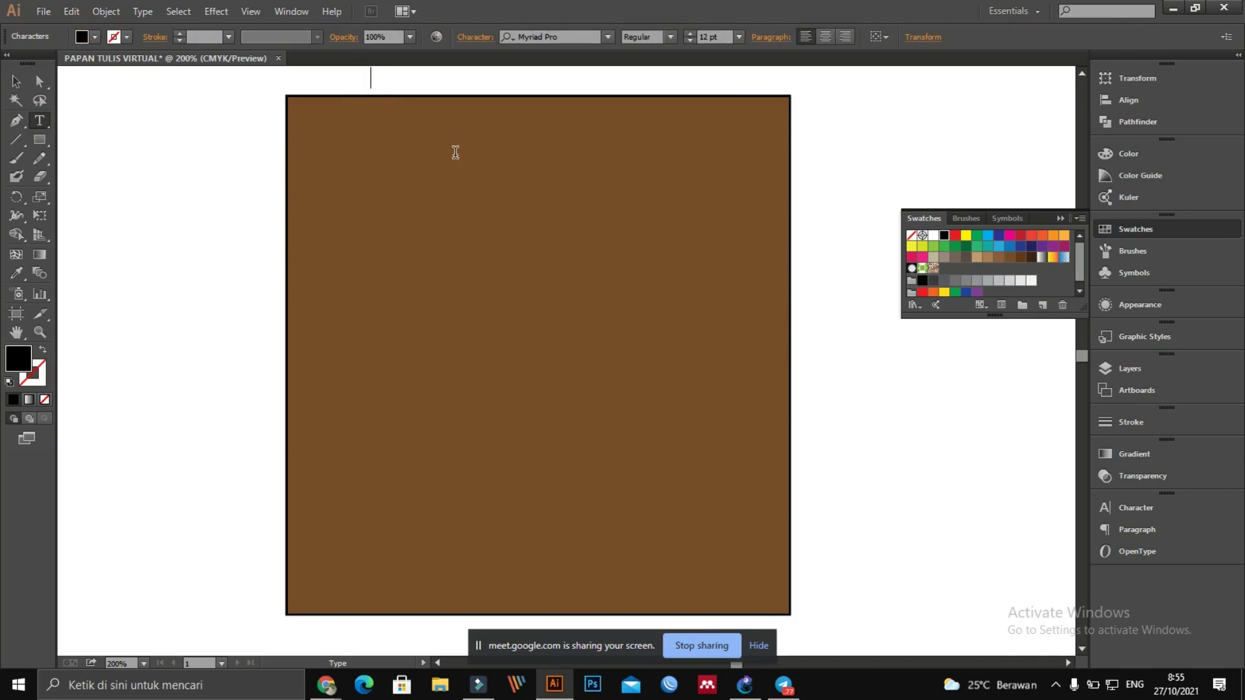
text(8)
scroll(455, 152, up, 1)
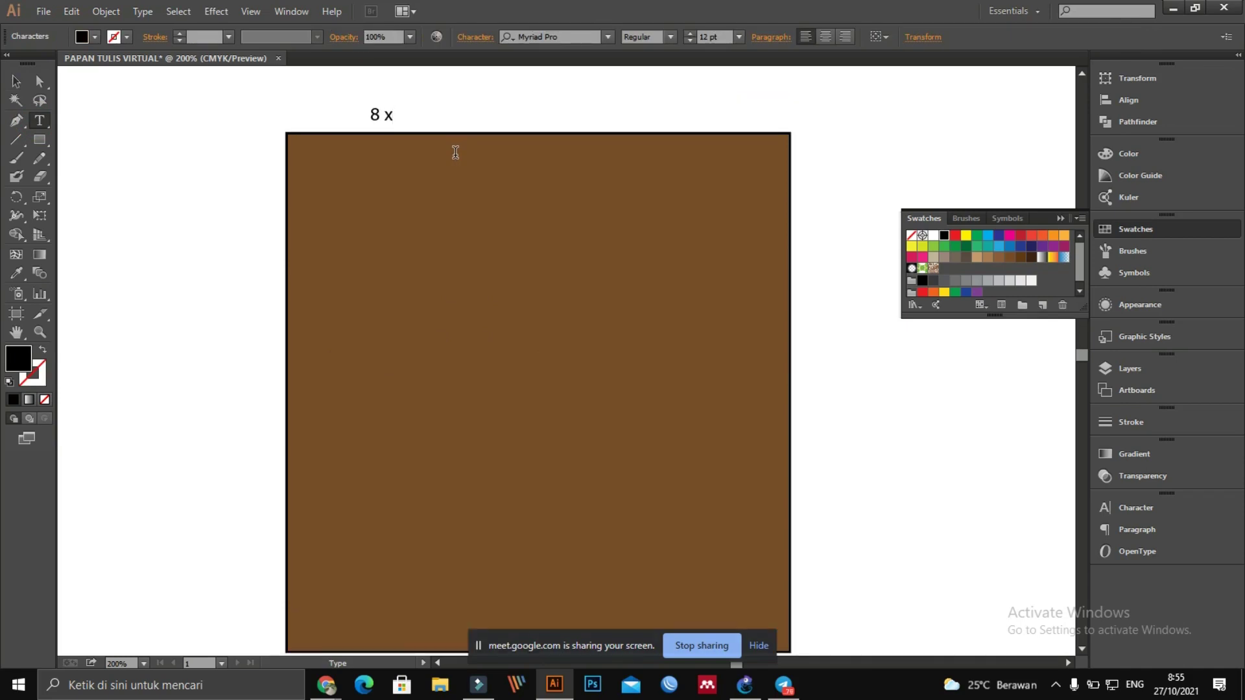
text(x4)
click(16, 81)
Step: Set the brown rectangle's width to 8 mm
click(432, 205)
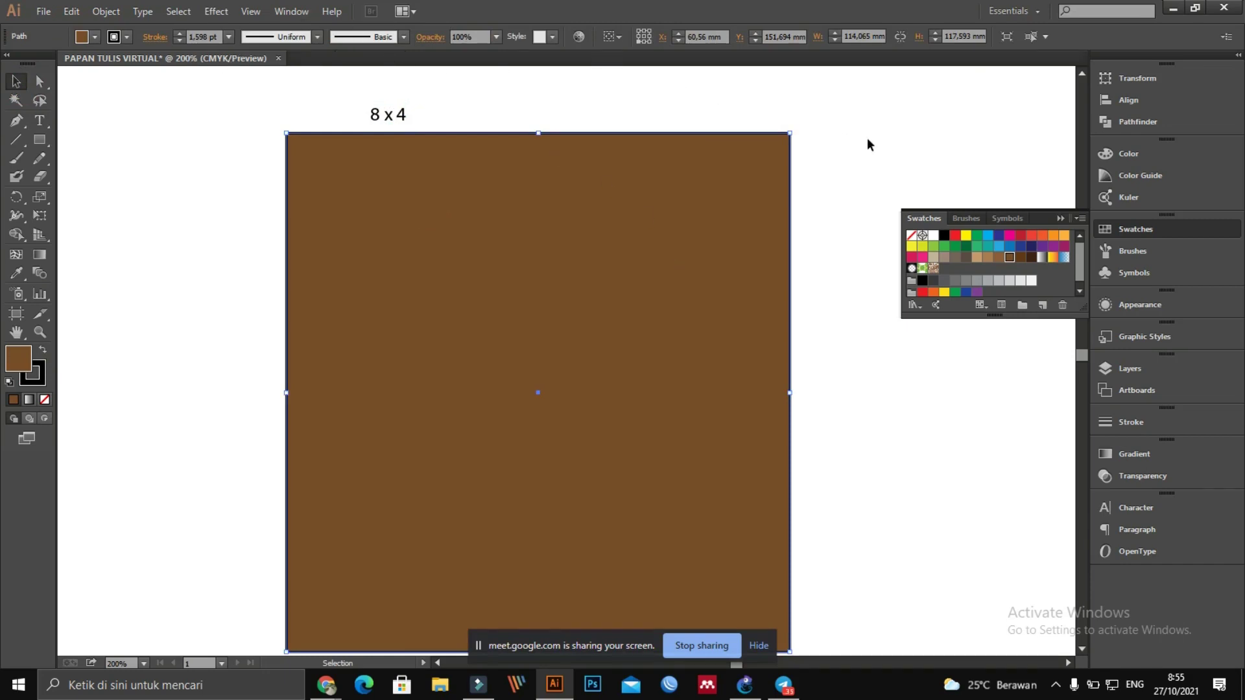
click(792, 36)
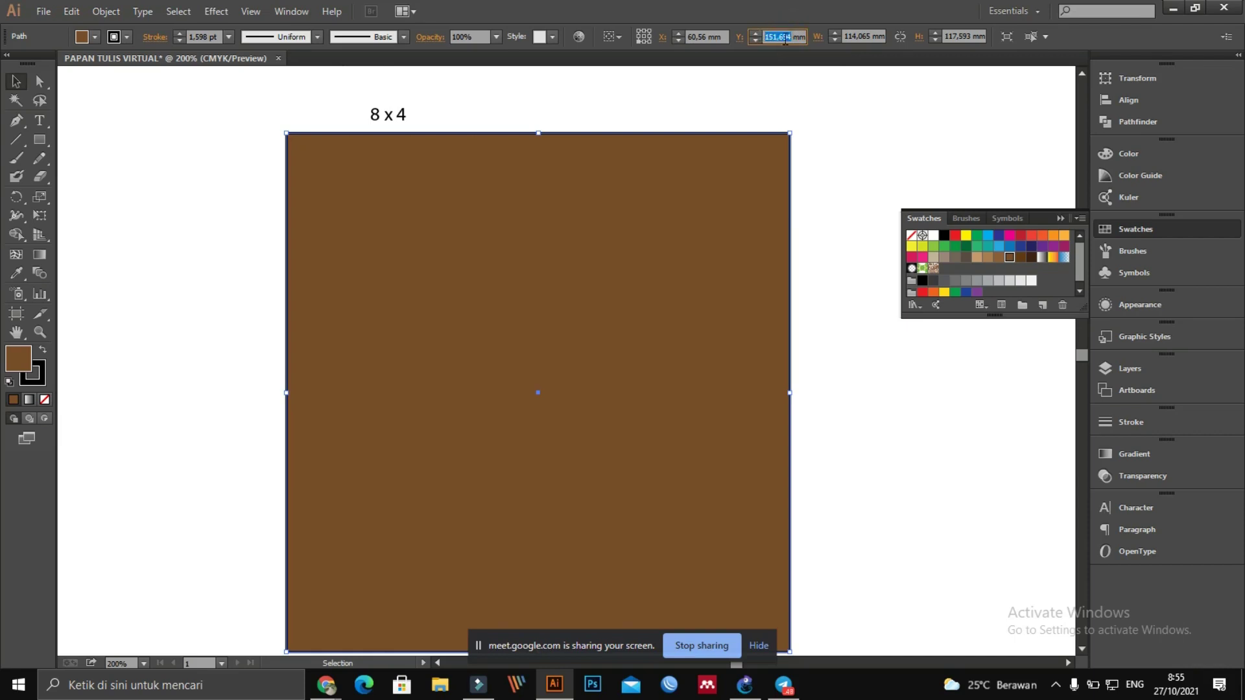
click(874, 35)
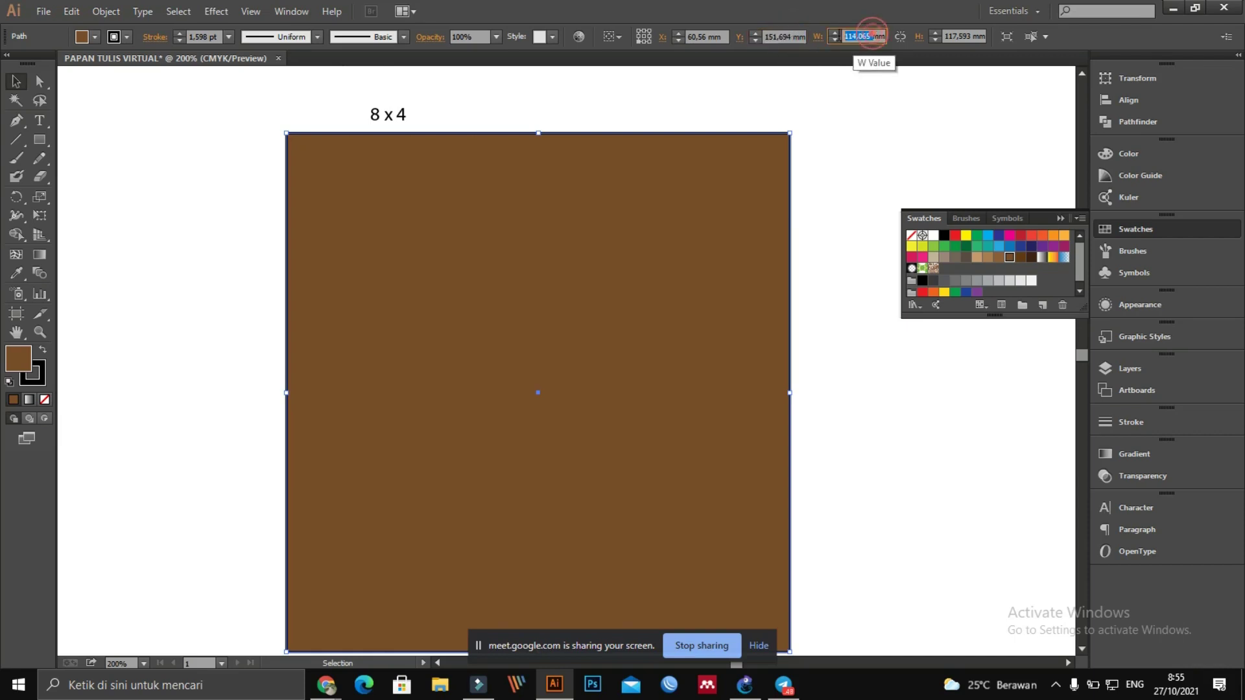
text(8)
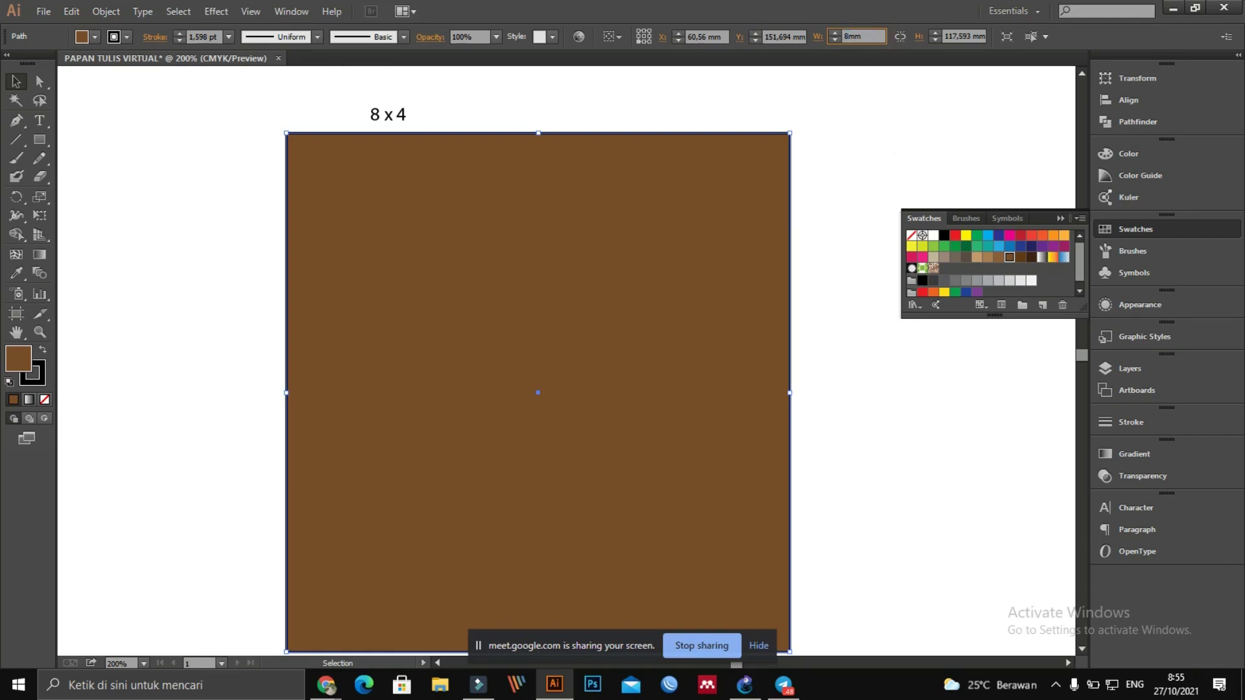
key(Return)
Step: Set the brown rectangle's height to 43 mm
click(946, 37)
key(ctrl+a)
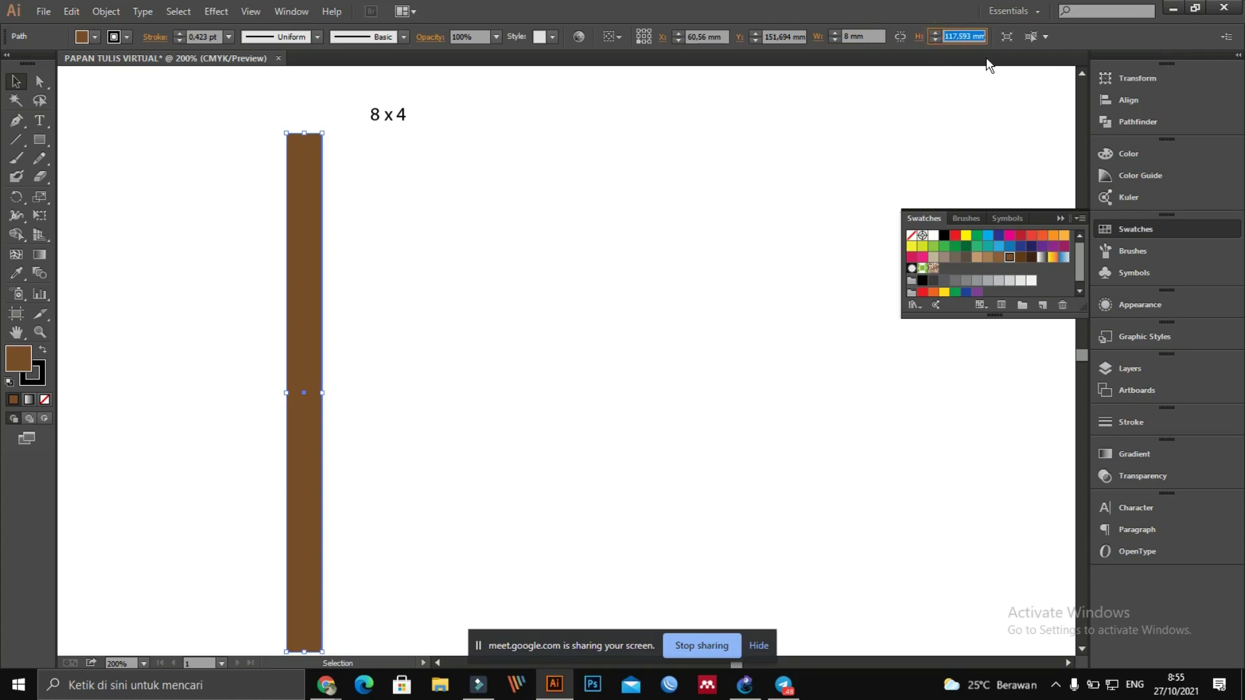
double_click(851, 36)
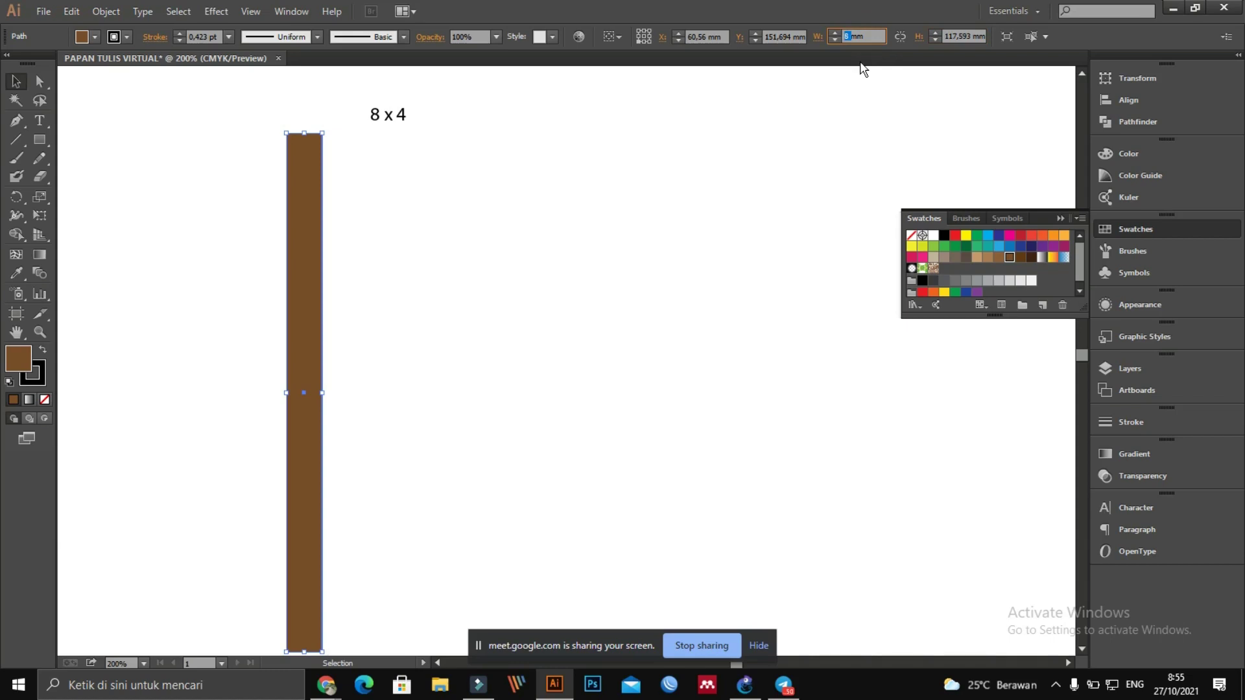
double_click(959, 37)
text(43)
key(Return)
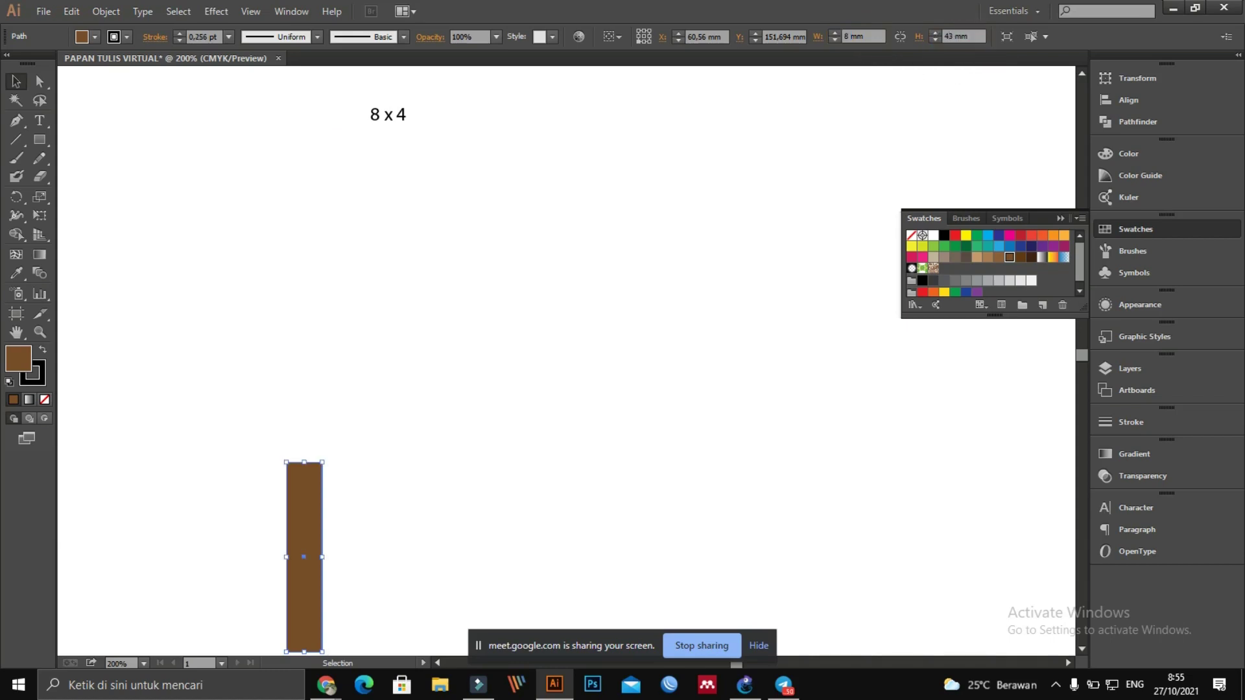
Step: Move the narrow brown rectangle directly beneath the "8 x 4" text
scroll(325, 470, down, 3)
drag(300, 486, 433, 270)
scroll(433, 270, up, 4)
drag(445, 373, 406, 245)
scroll(421, 244, left, 4)
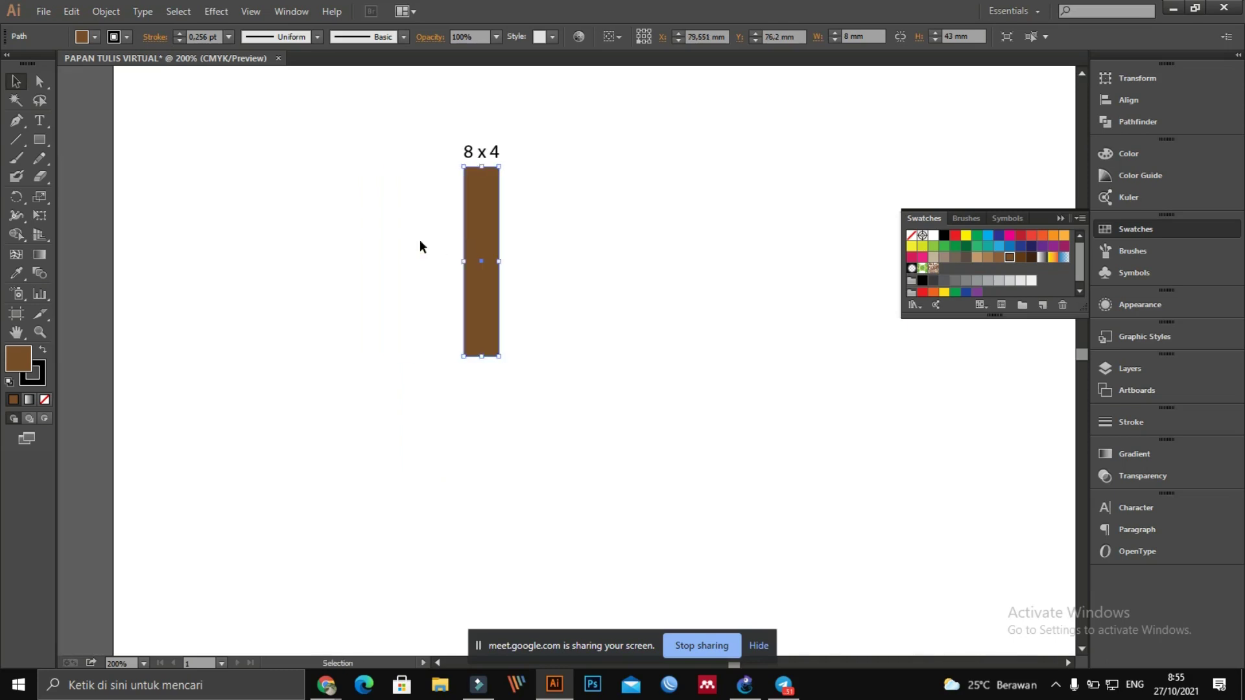
scroll(421, 246, up, 2)
scroll(420, 245, up, 2)
drag(714, 300, 450, 372)
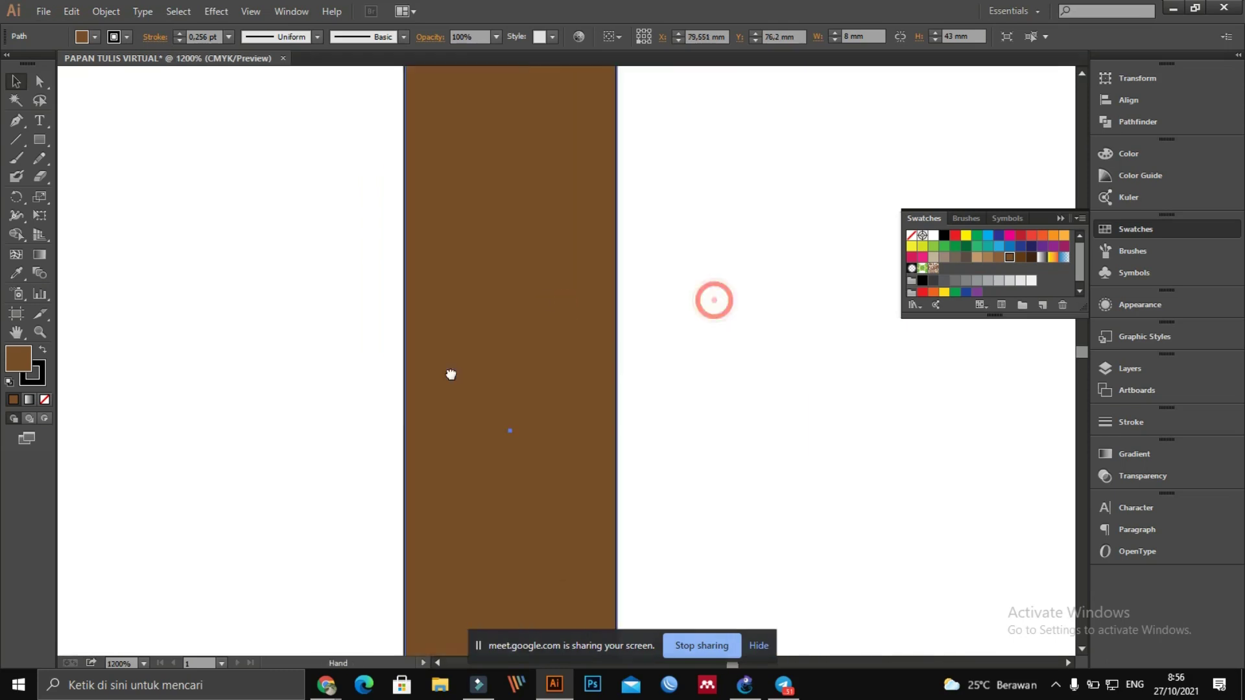
scroll(522, 335, down, 2)
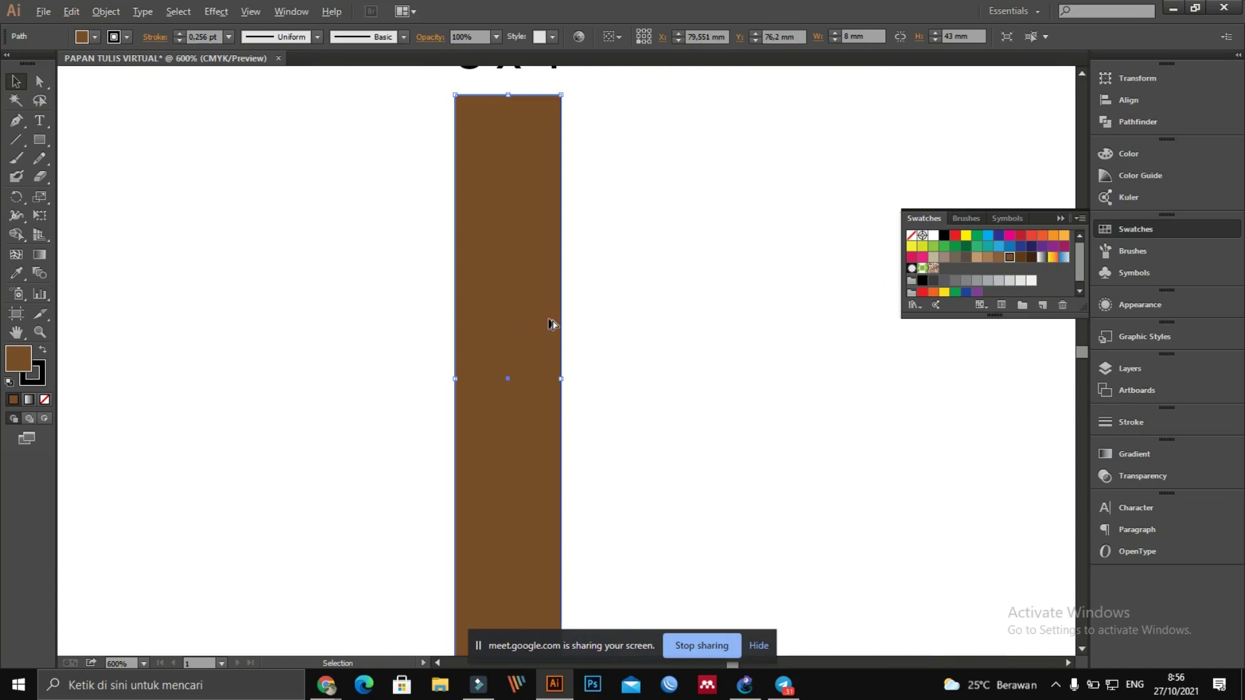
Step: Draw a small black rectangle about 2.9 × 1 mm and position it across the middle of the brown rectangle's top edge
scroll(550, 324, down, 1)
click(606, 291)
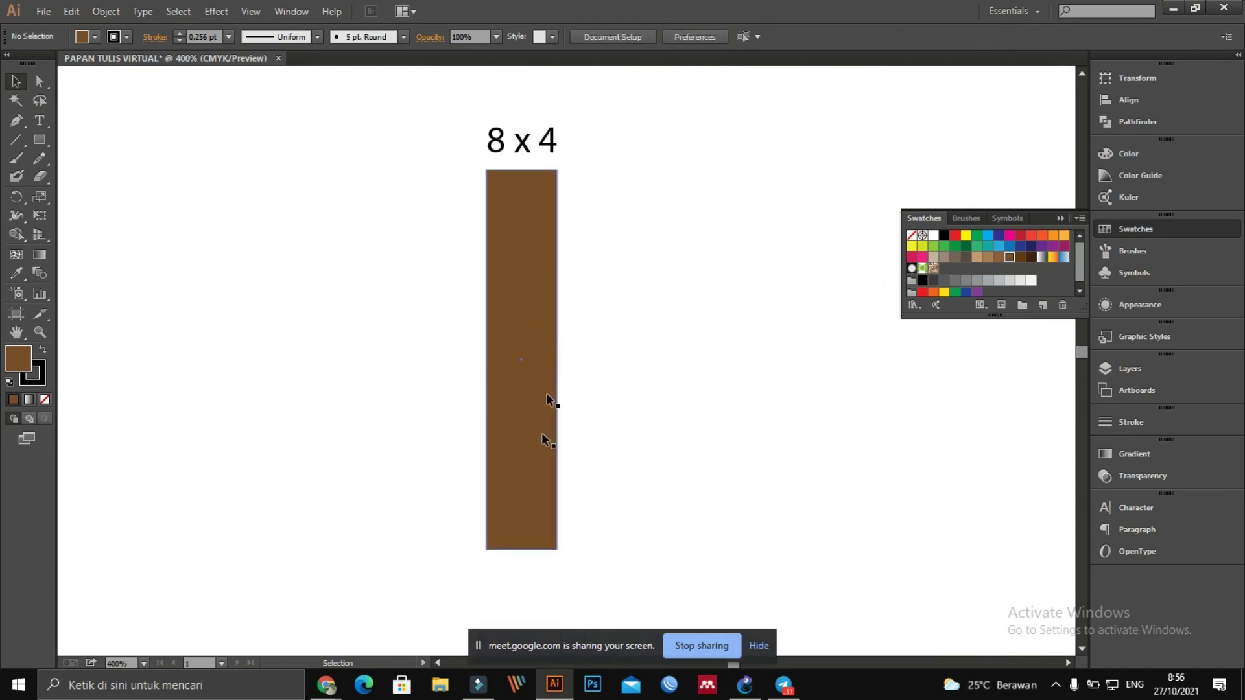
click(525, 322)
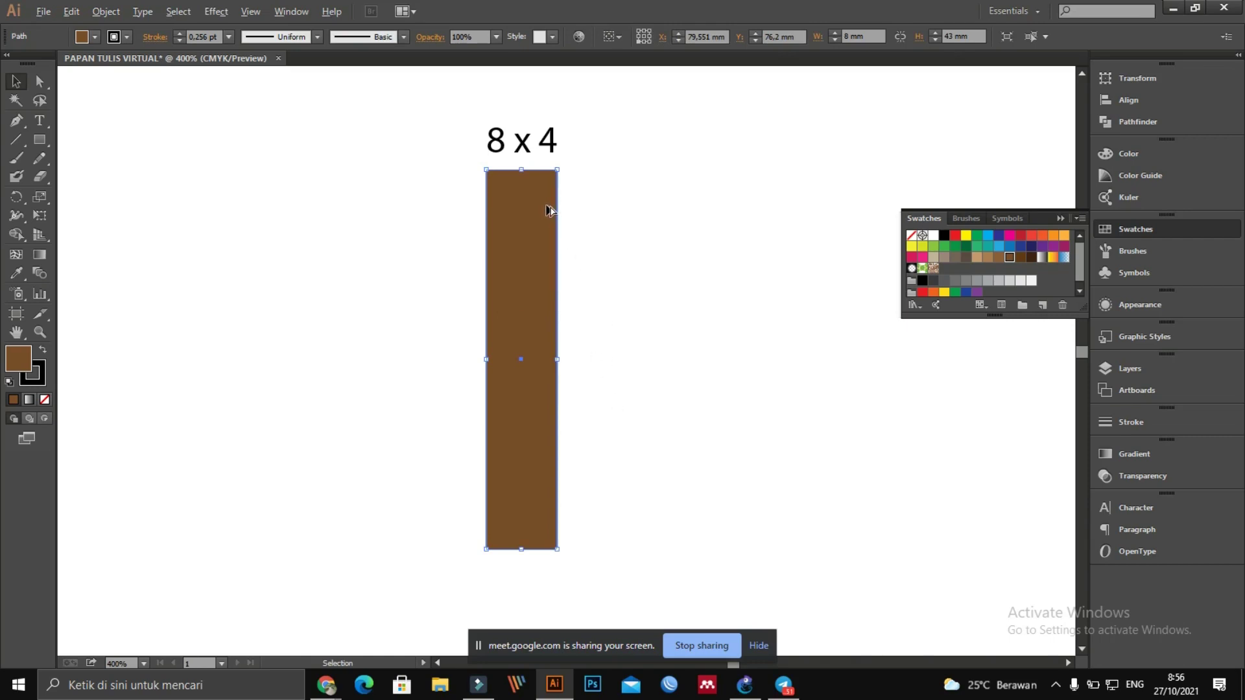
scroll(547, 210, up, 3)
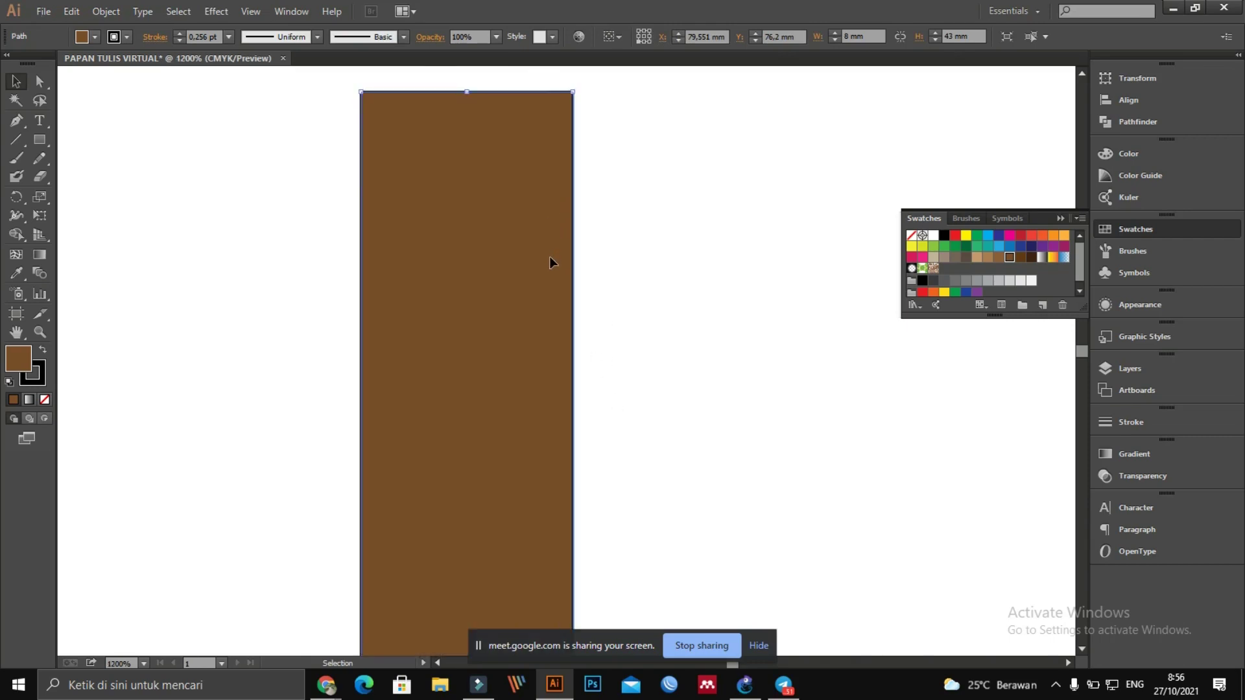
click(681, 243)
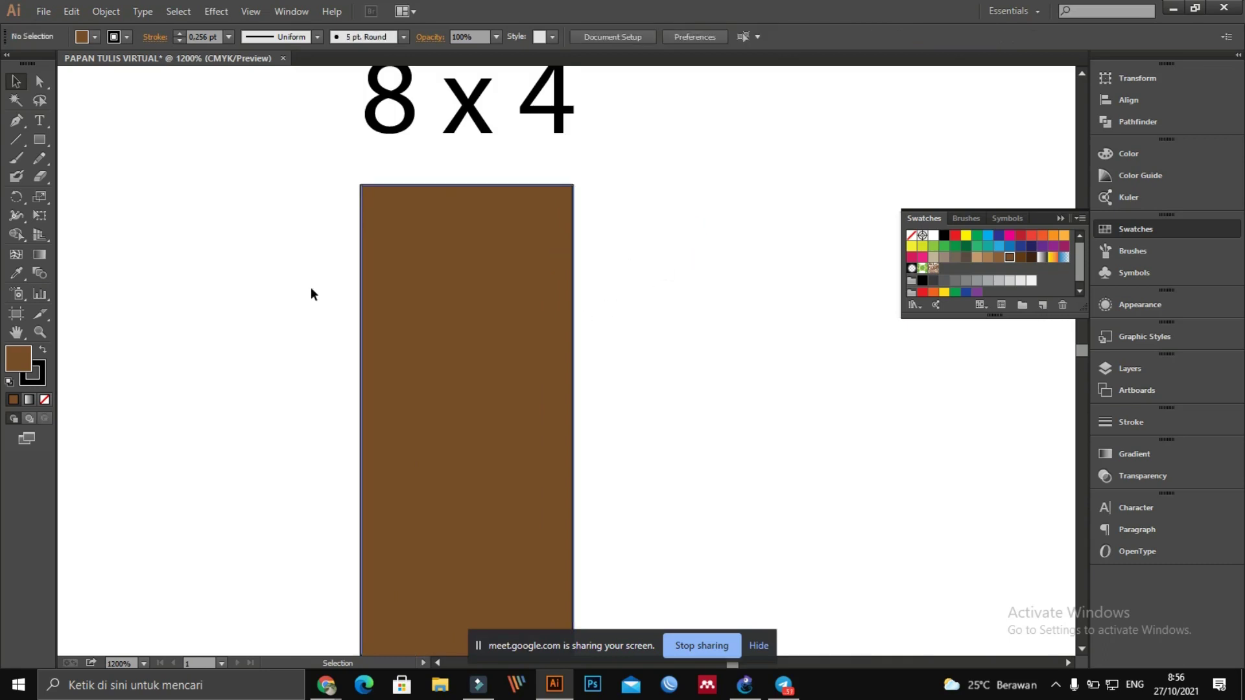
click(39, 140)
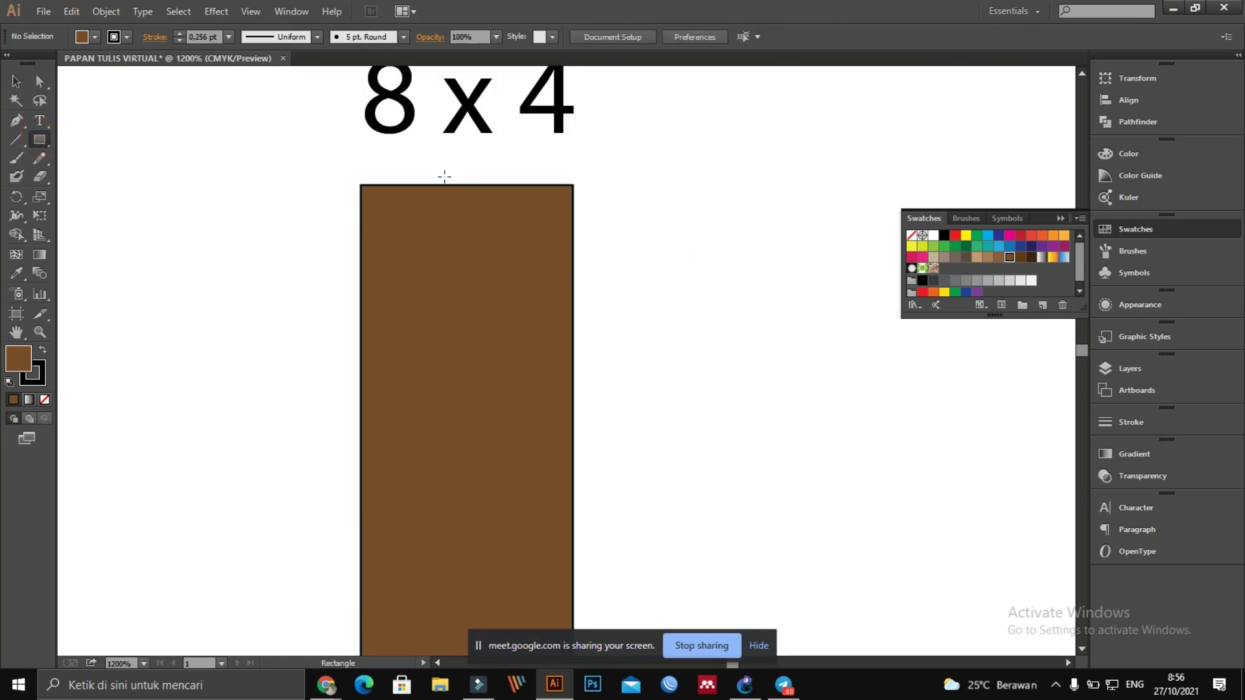
drag(431, 171, 506, 197)
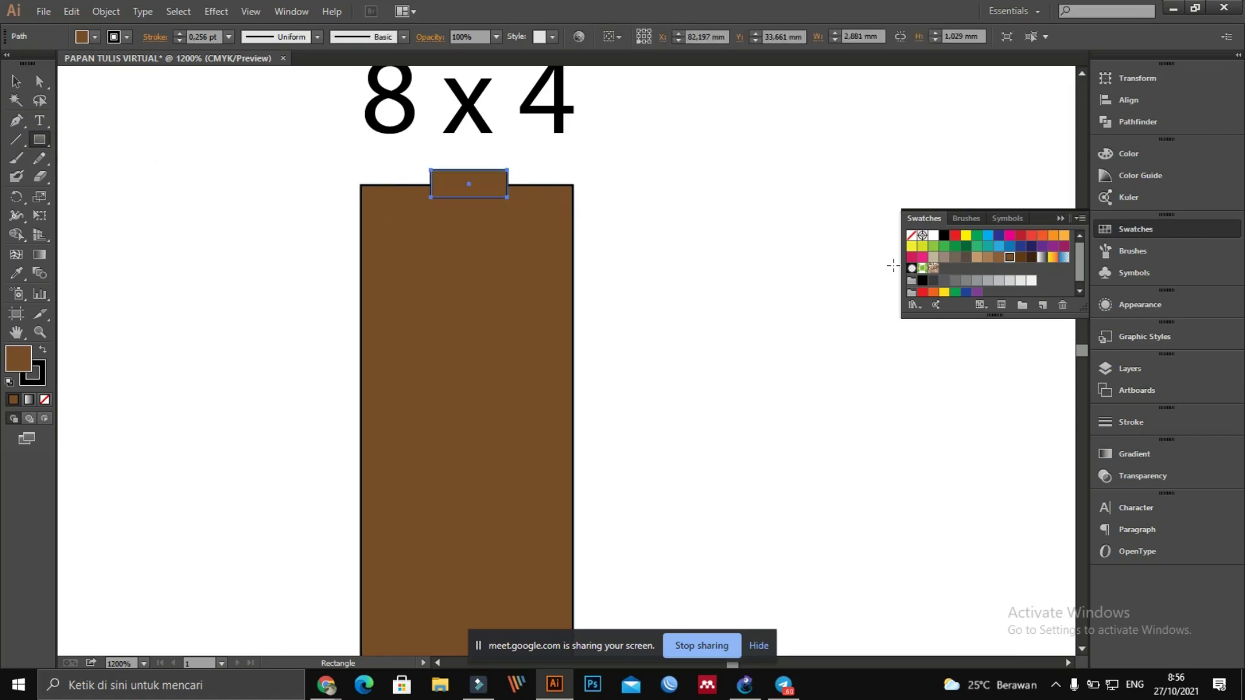
click(944, 235)
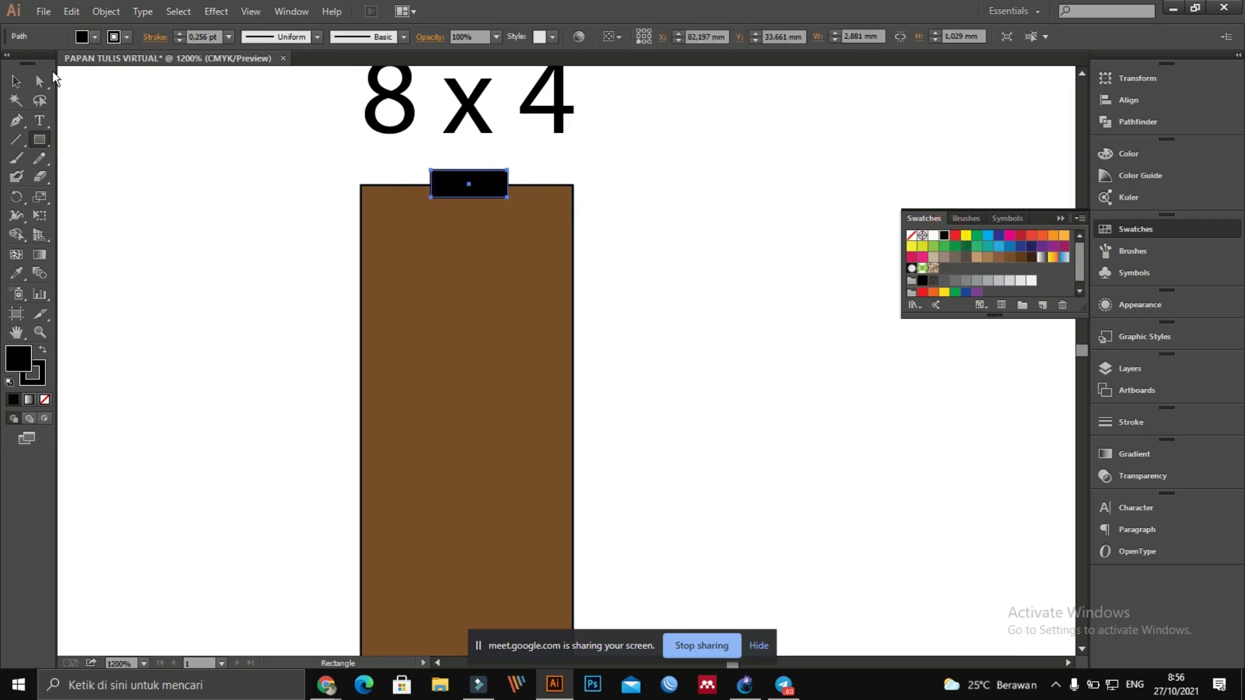
click(15, 81)
click(683, 219)
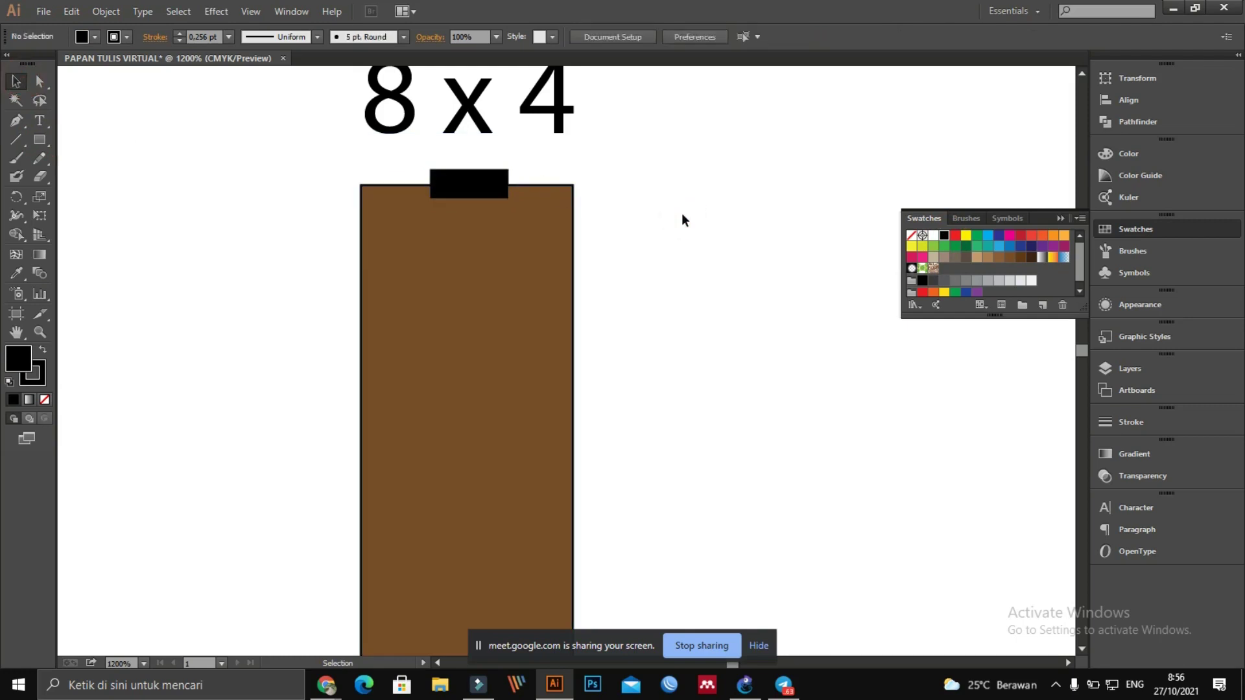
click(667, 271)
drag(456, 178, 466, 188)
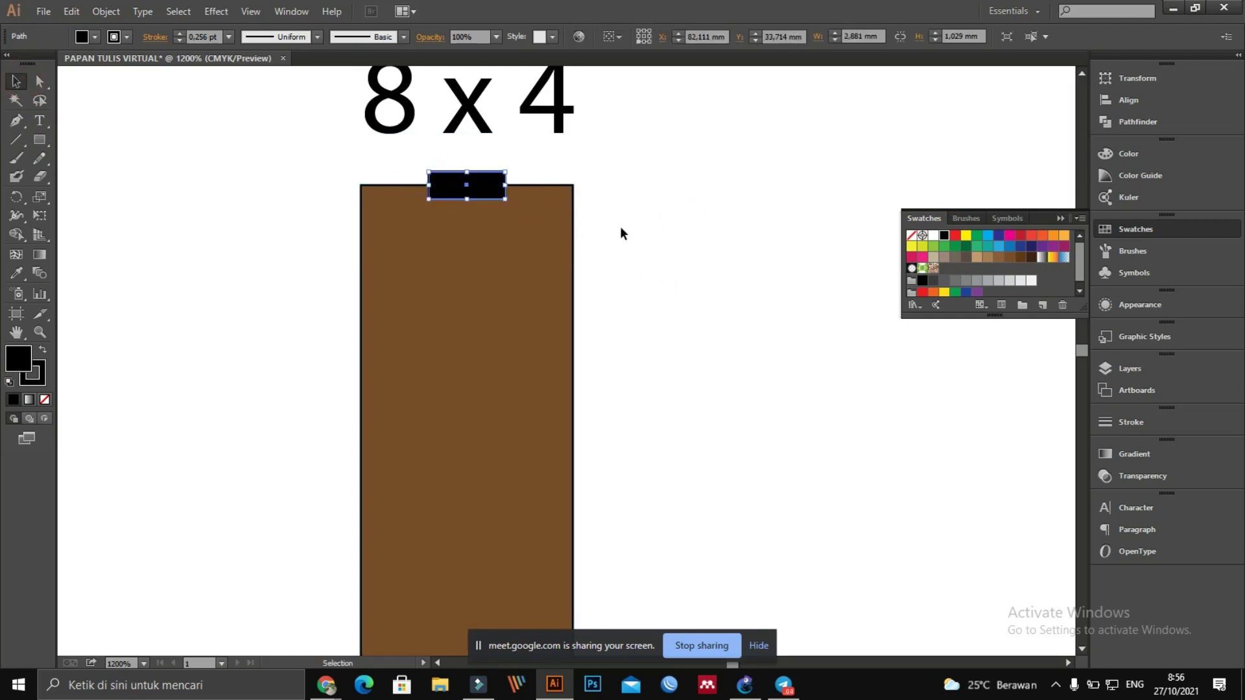
Step: Draw two white rectangles side by side along the brown rectangle's bottom edge, about 1.9 × 1.5 mm and 1.7 × 0.7 mm
scroll(636, 235, down, 1)
scroll(637, 234, down, 2)
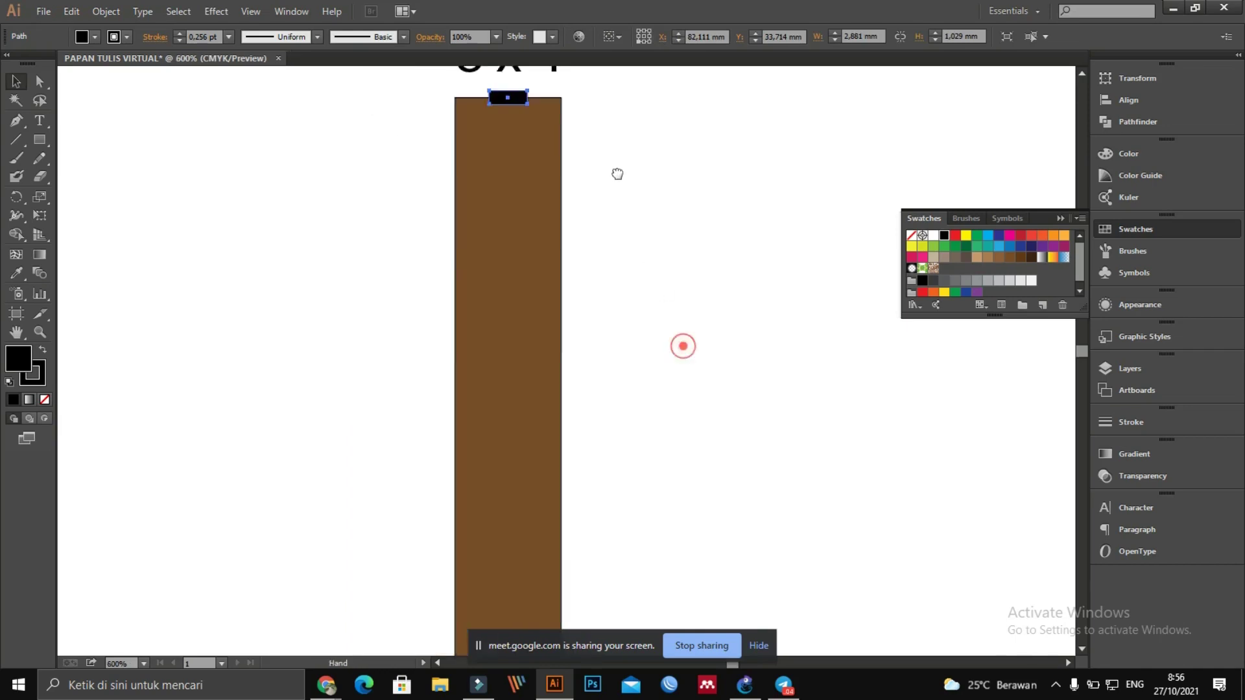
scroll(614, 175, down, 1)
click(586, 293)
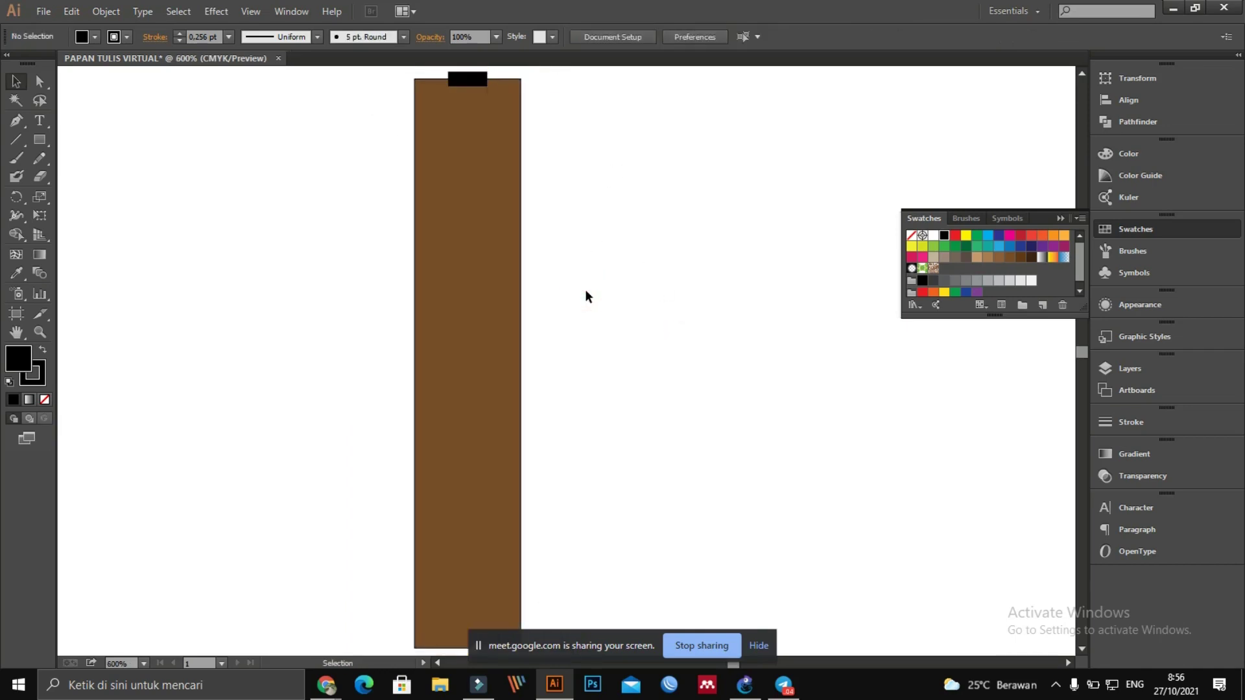
scroll(402, 466, down, 1)
scroll(502, 479, down, 1)
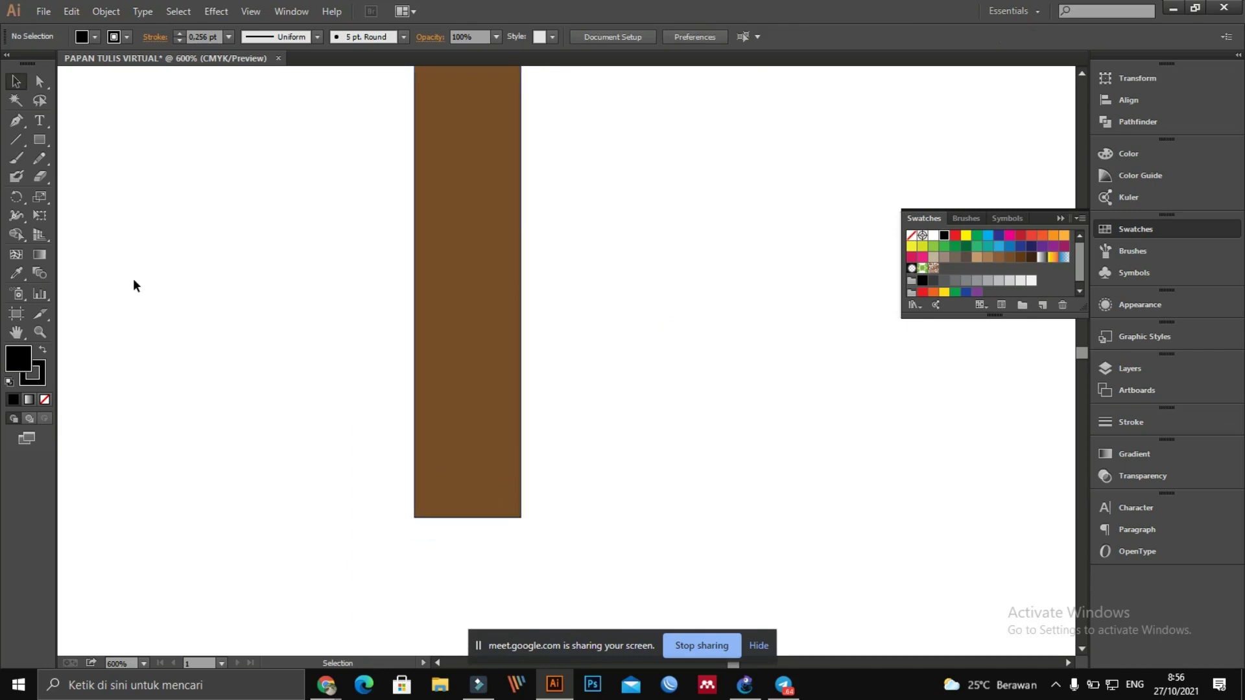
click(37, 144)
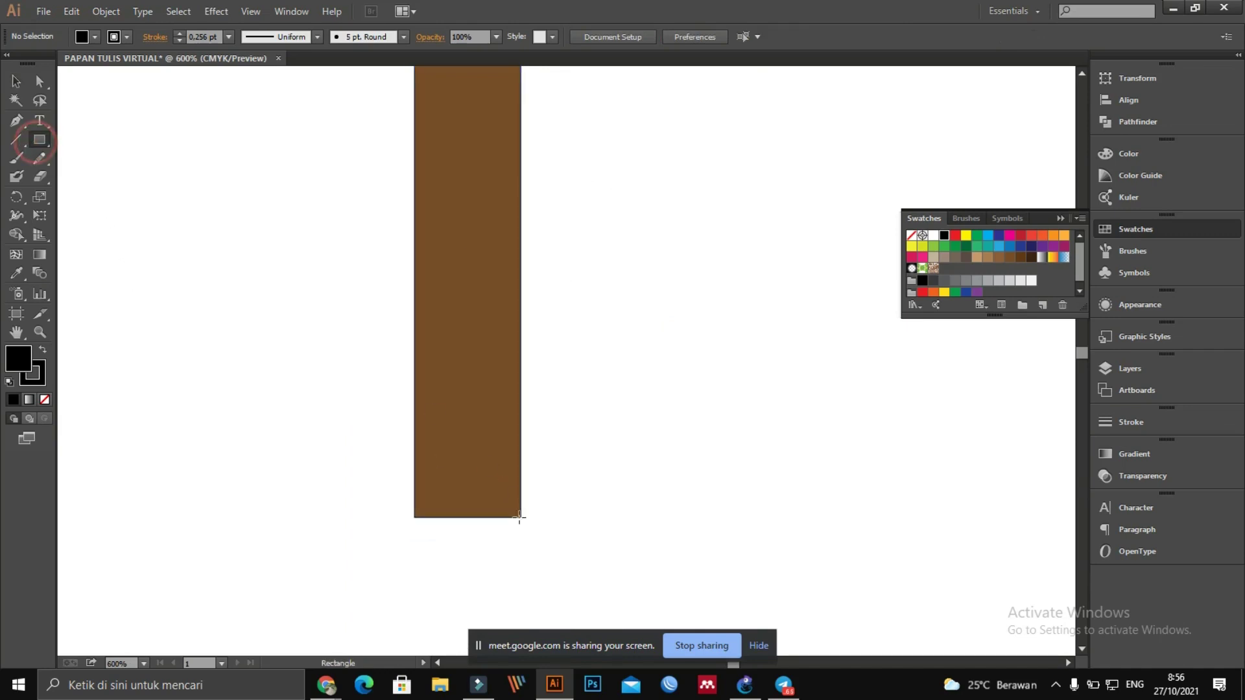
scroll(486, 551, up, 1)
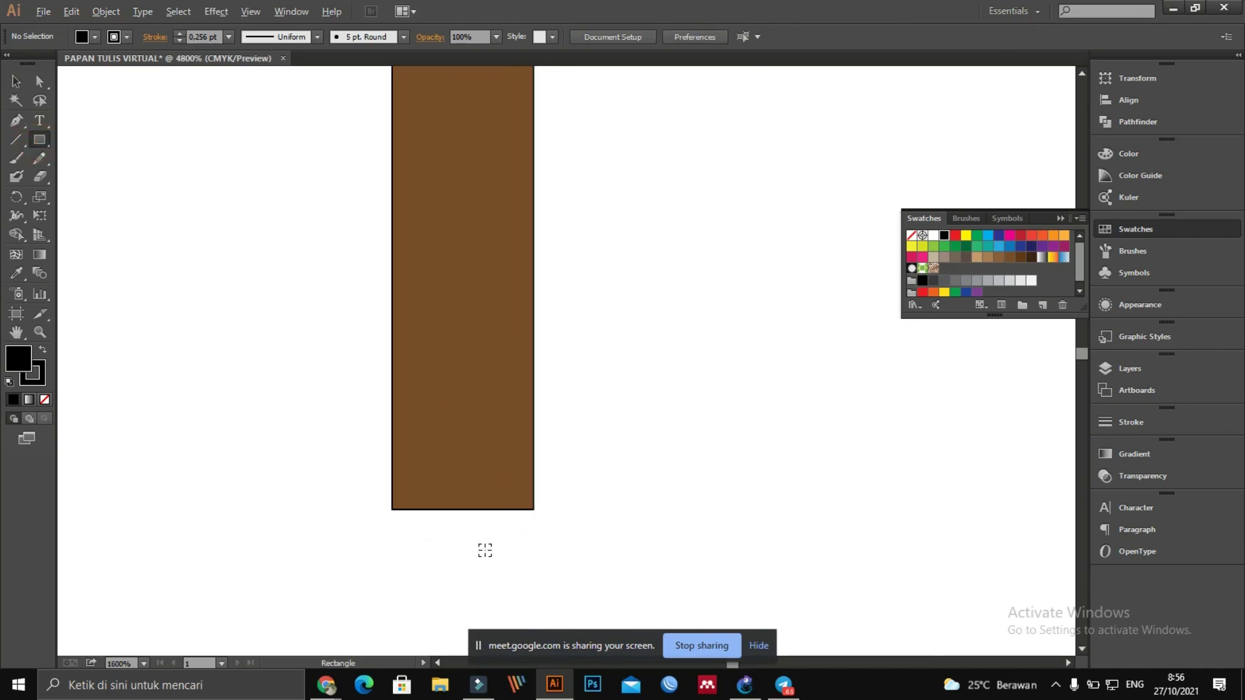
scroll(470, 440, up, 1)
drag(471, 441, 597, 465)
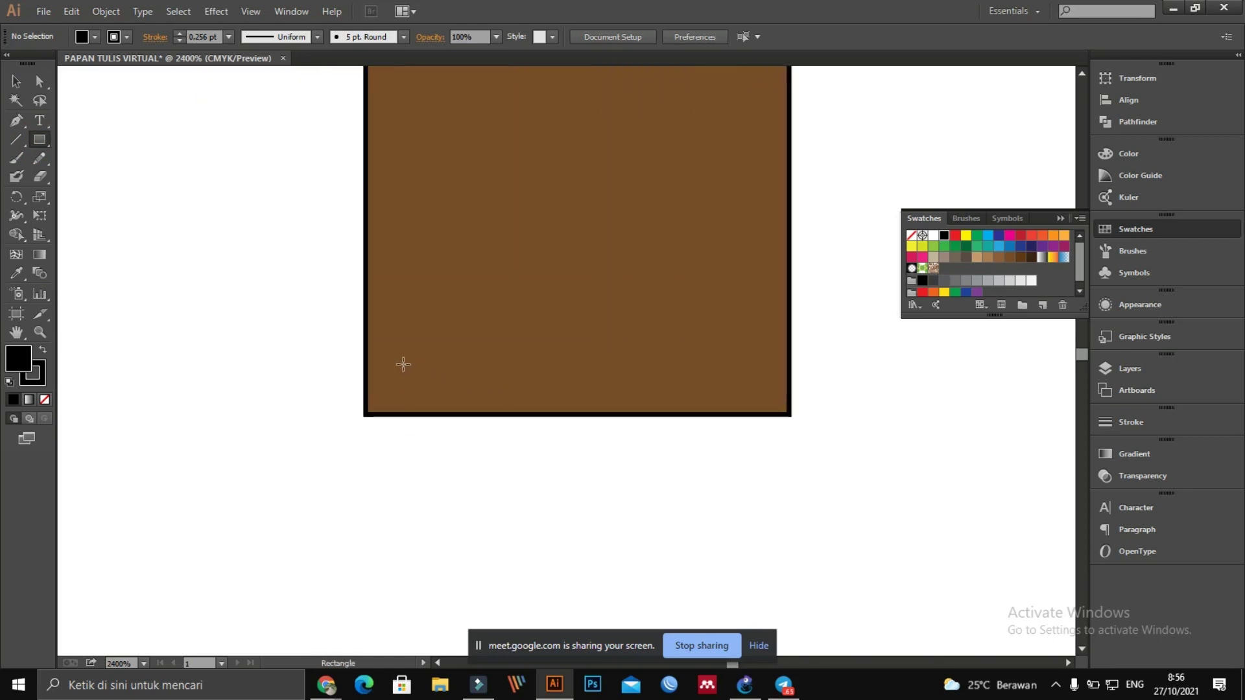
drag(402, 338, 505, 415)
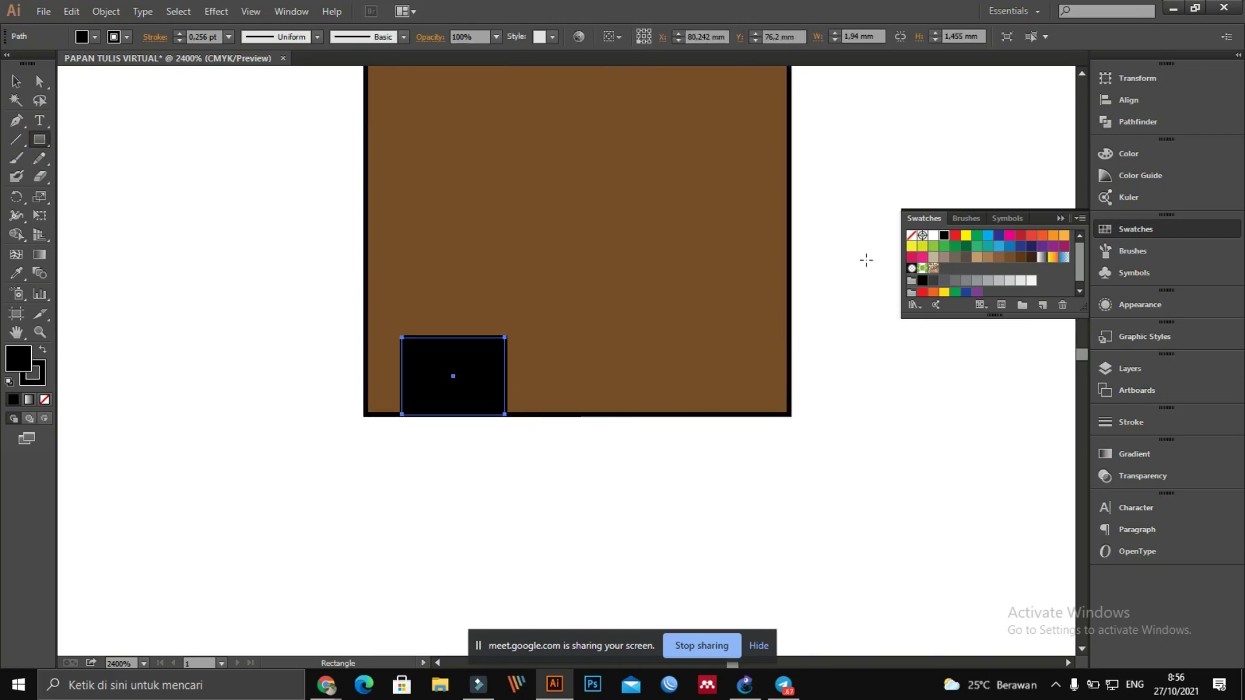
click(933, 235)
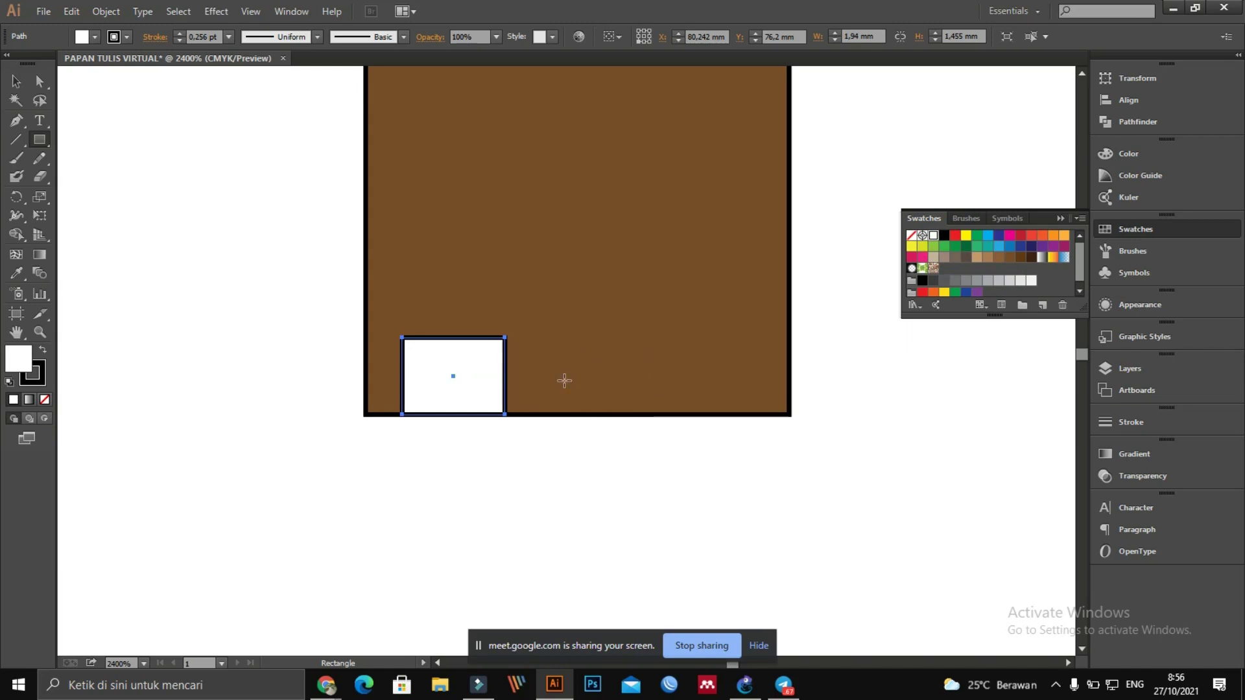
mouse_move(520, 375)
mouse_down()
mouse_move(575, 411)
mouse_move(611, 415)
mouse_up()
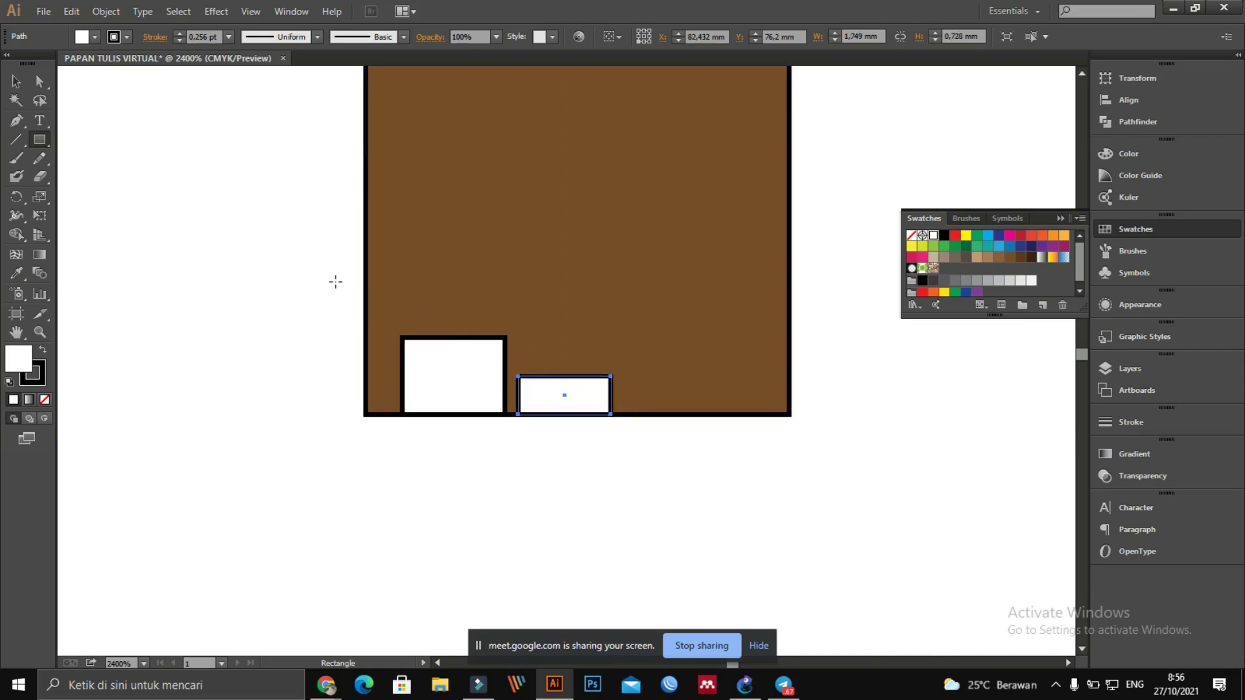
click(40, 142)
mouse_move(626, 337)
mouse_down()
mouse_move(661, 410)
mouse_move(740, 420)
mouse_up()
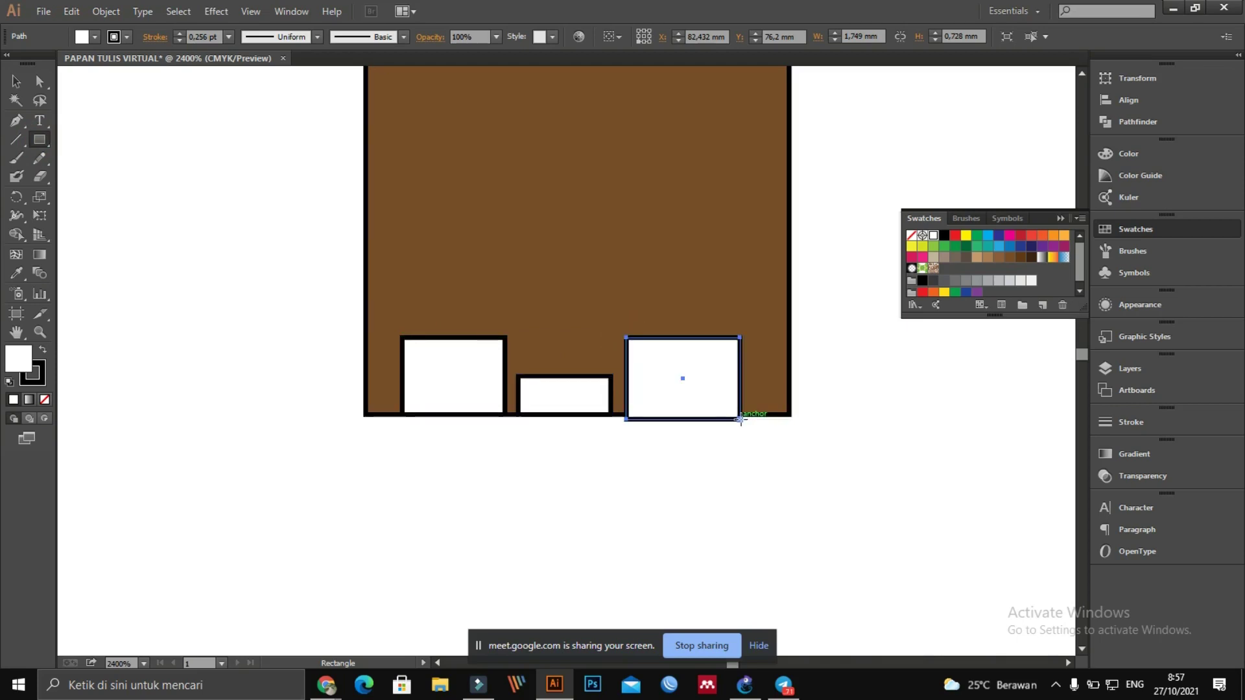
key(ctrl+z)
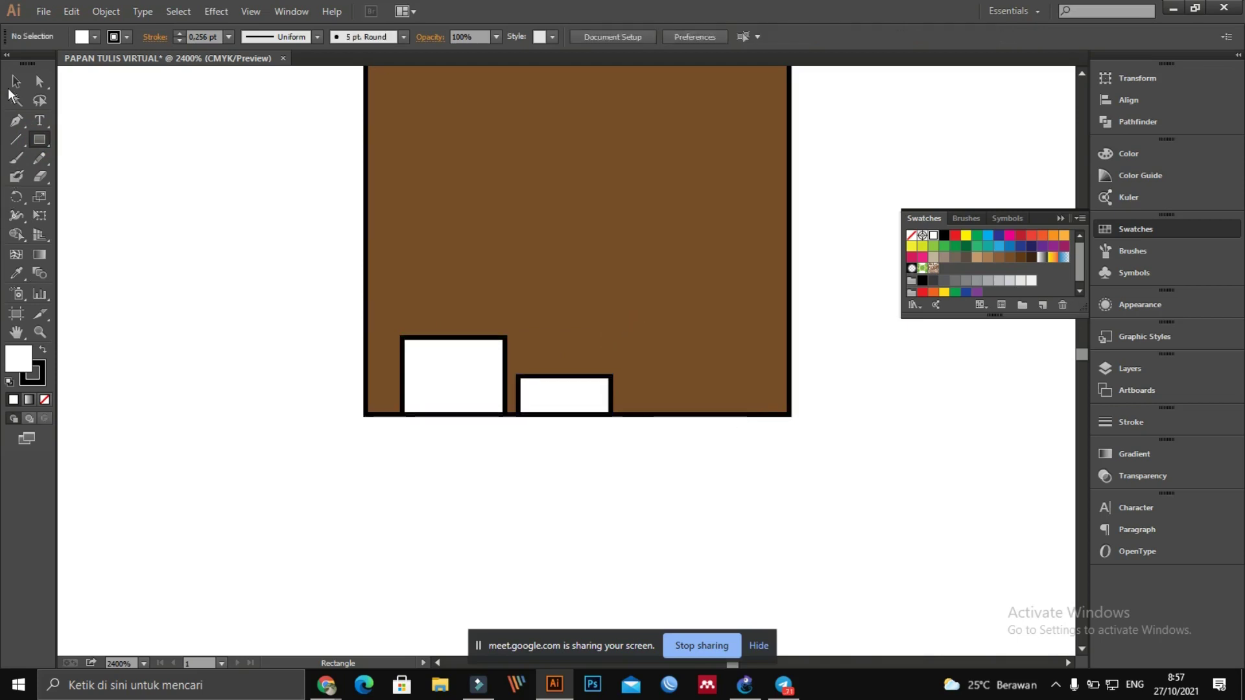
Step: Duplicate the taller white rectangle to the right of the short one, along the brown rectangle's bottom edge
click(15, 81)
click(424, 384)
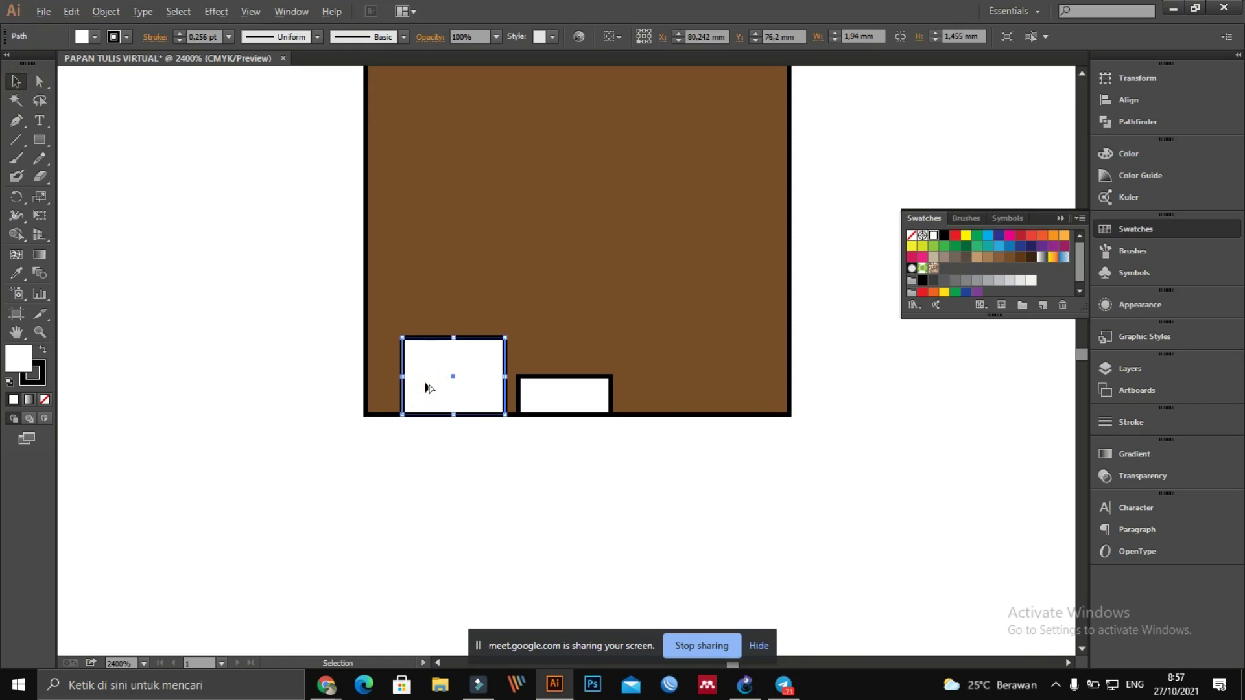
drag(428, 388, 663, 406)
click(661, 477)
scroll(642, 473, up, 2)
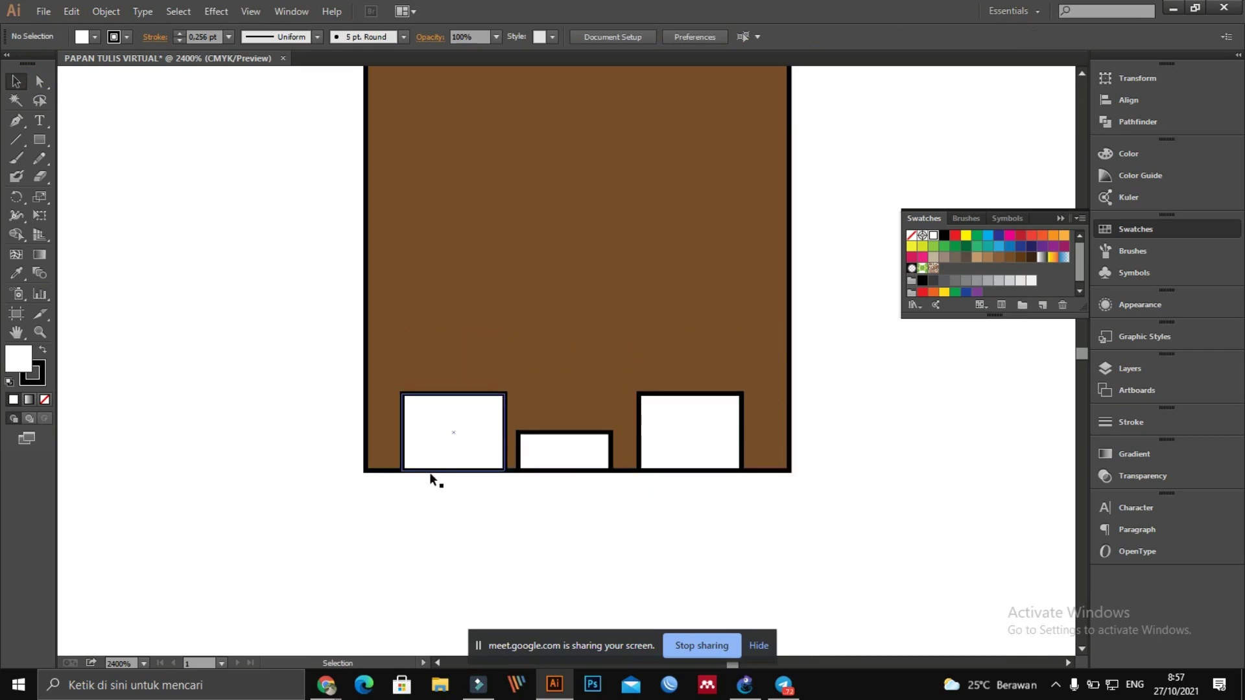
scroll(431, 475, down, 2)
Step: Add the text "TV" to the left of the brown rectangle's lower end
click(432, 399)
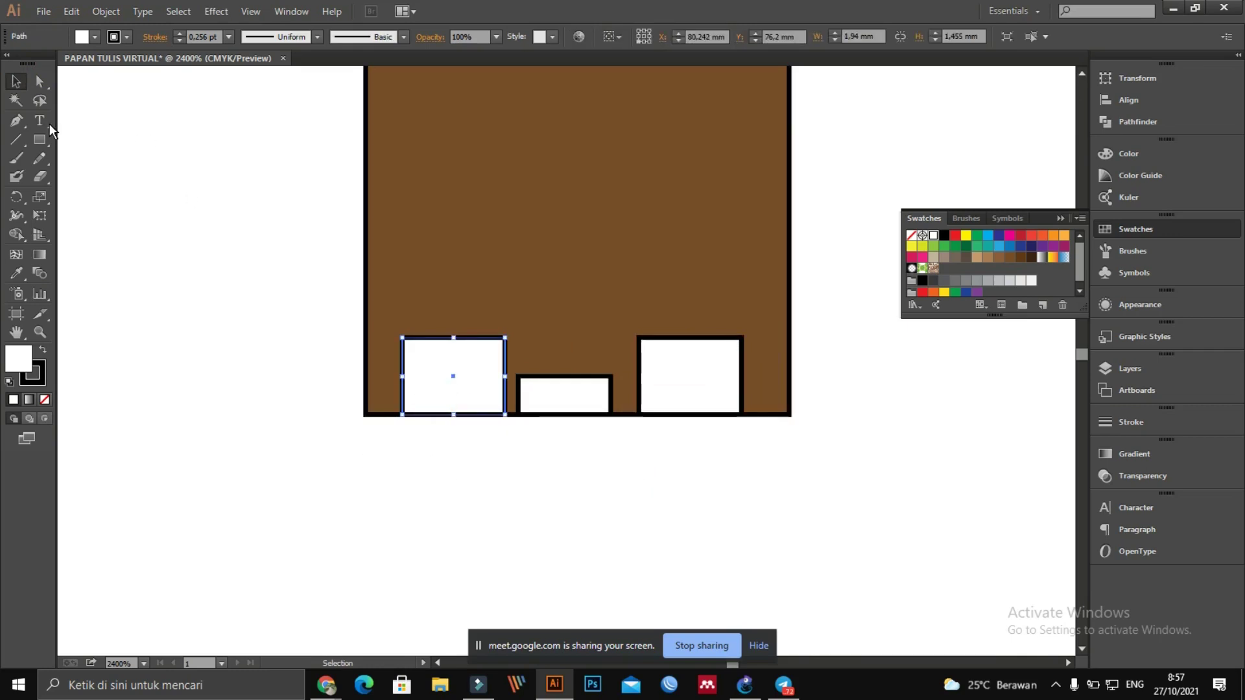
click(39, 120)
click(190, 351)
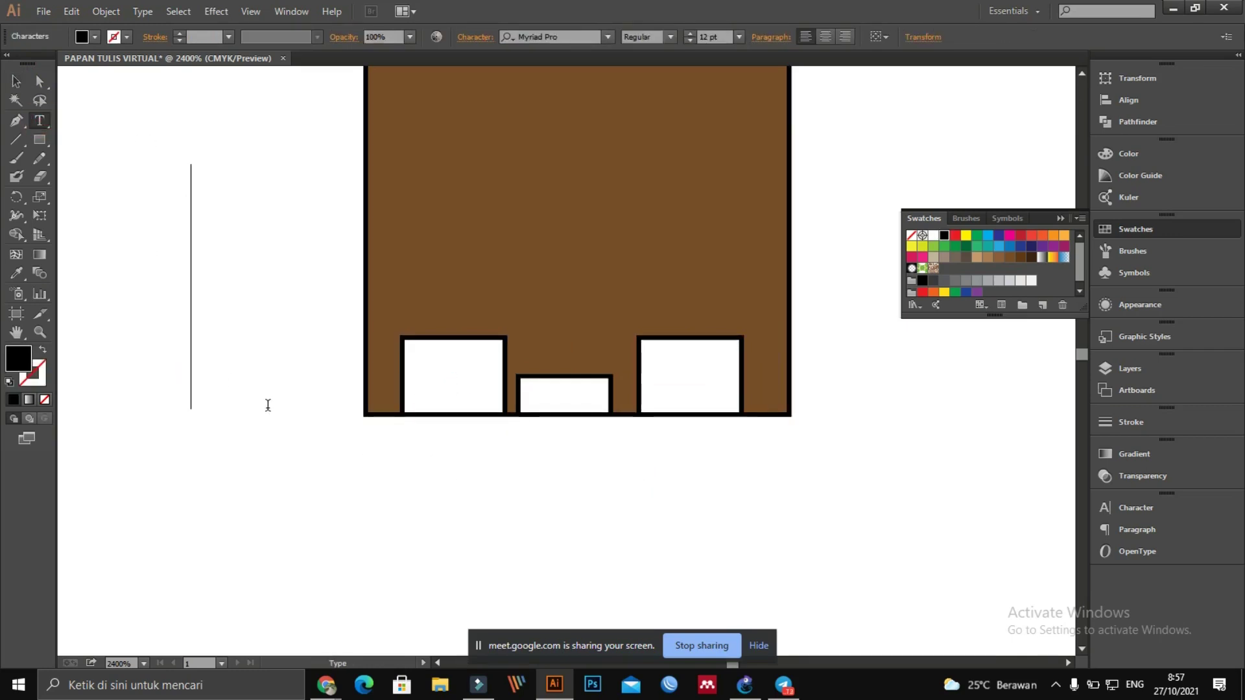
text(TV)
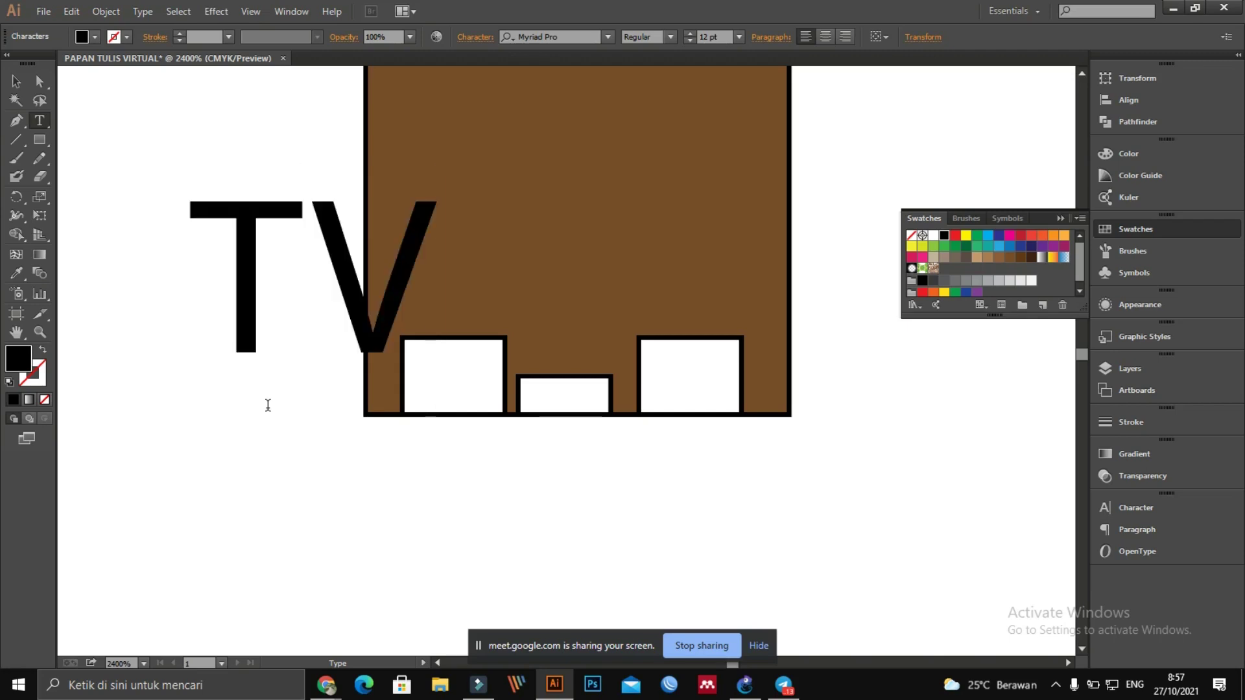
click(16, 81)
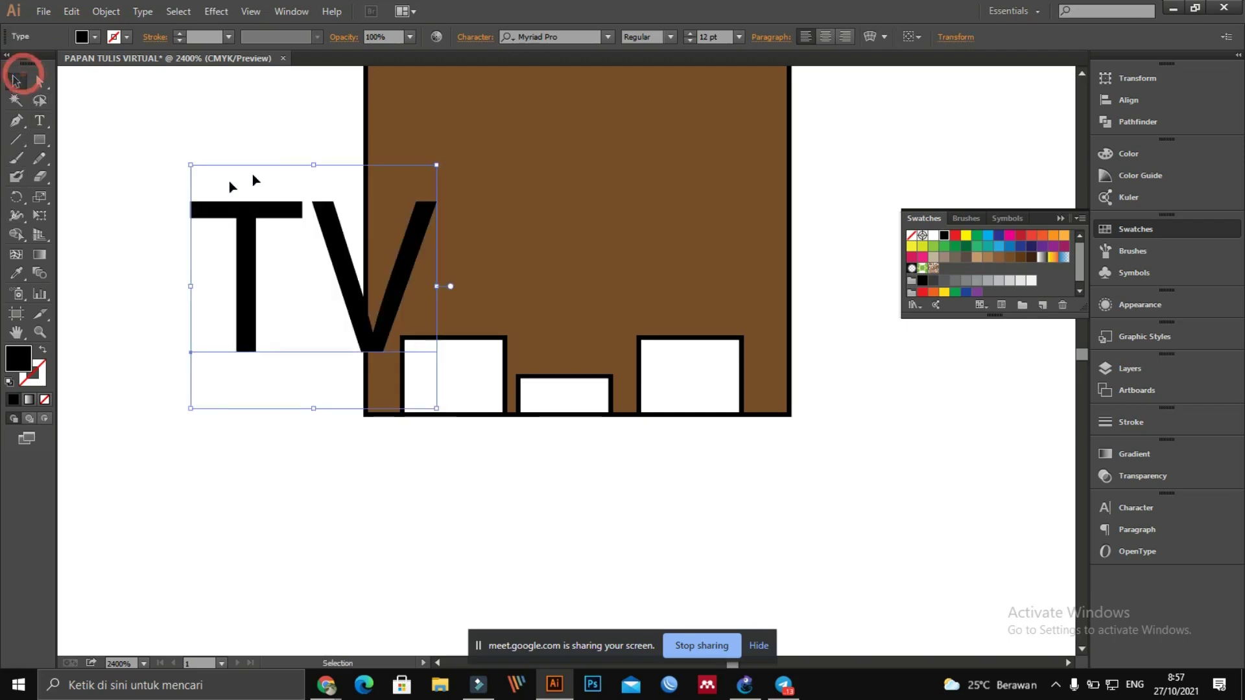
Step: Scale the "TV" text down to about 3.76 pt and place it inside the left white rectangle
drag(315, 167, 324, 318)
mouse_move(436, 375)
mouse_down()
mouse_move(455, 372)
mouse_move(447, 338)
mouse_move(459, 379)
mouse_up()
click(542, 439)
click(457, 374)
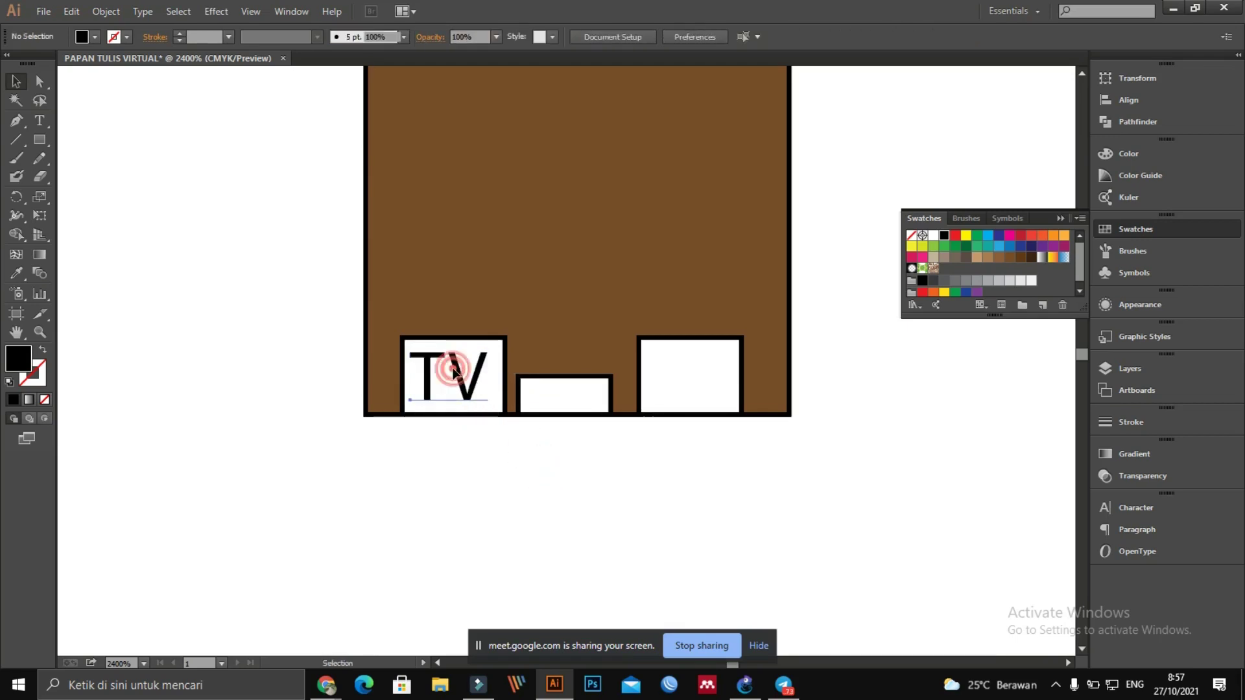
key(Down)
key(Down)
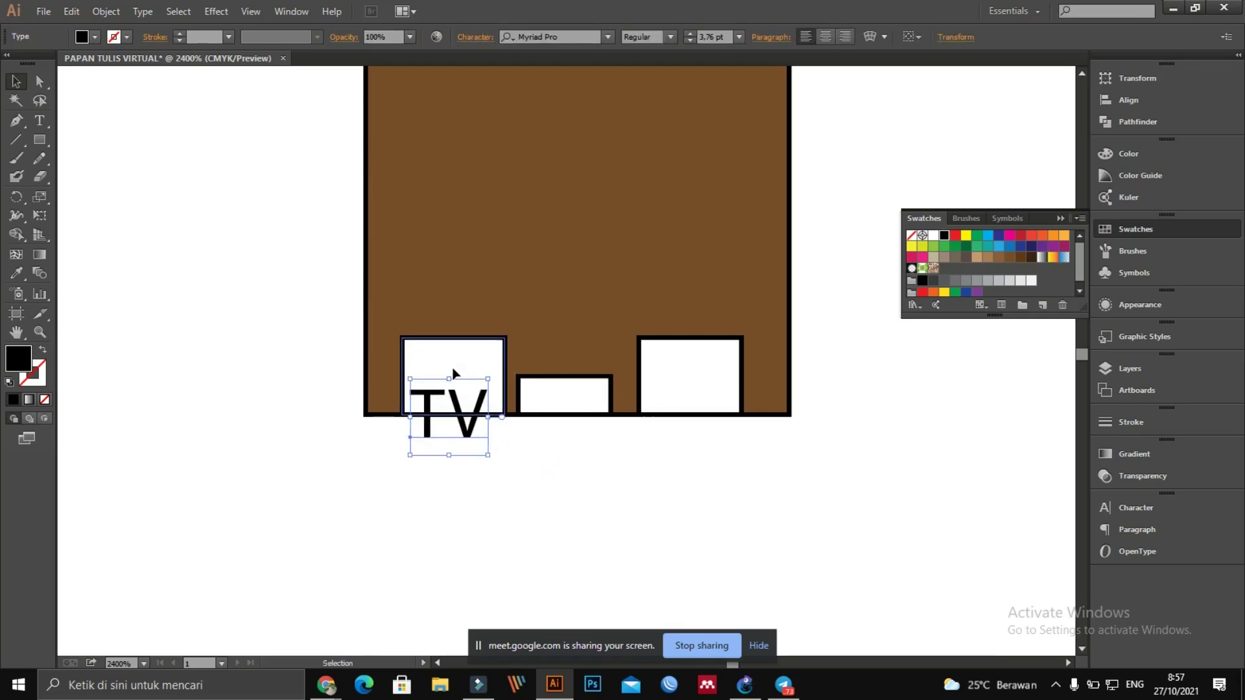
key(ctrl+plus)
key(ctrl+plus)
drag(485, 453, 485, 381)
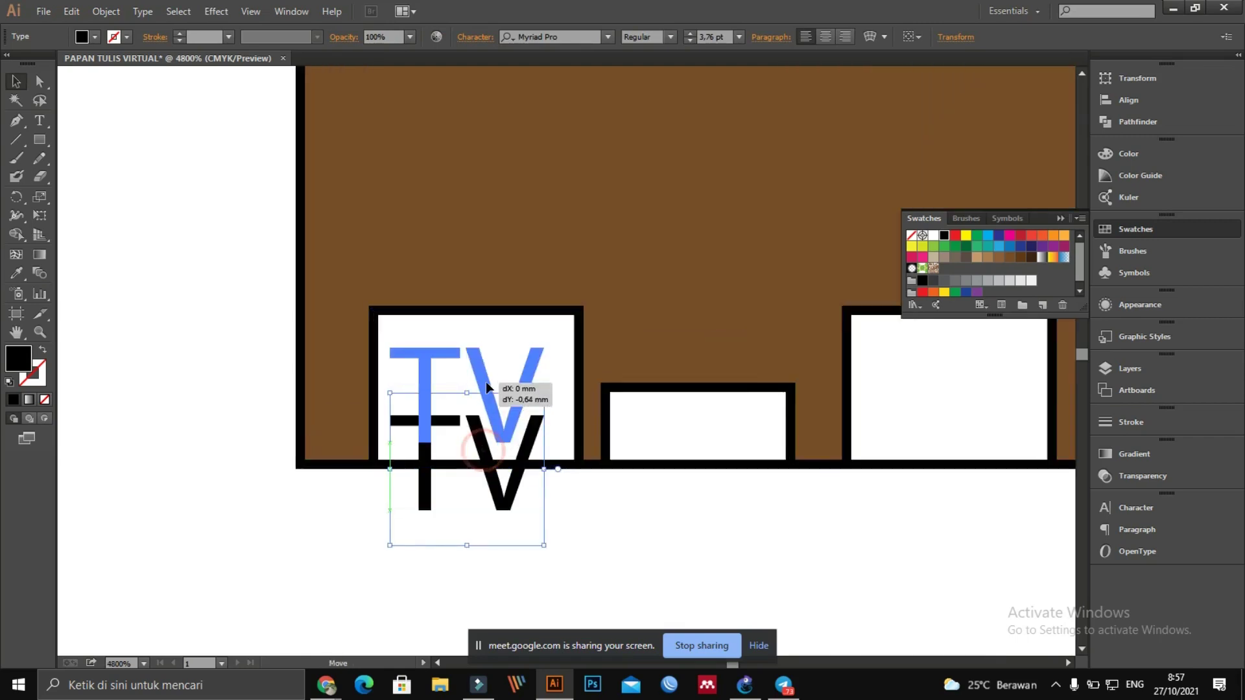
Step: Remove the black outline from all three white rectangles along the brown board's bottom edge
drag(687, 492, 485, 489)
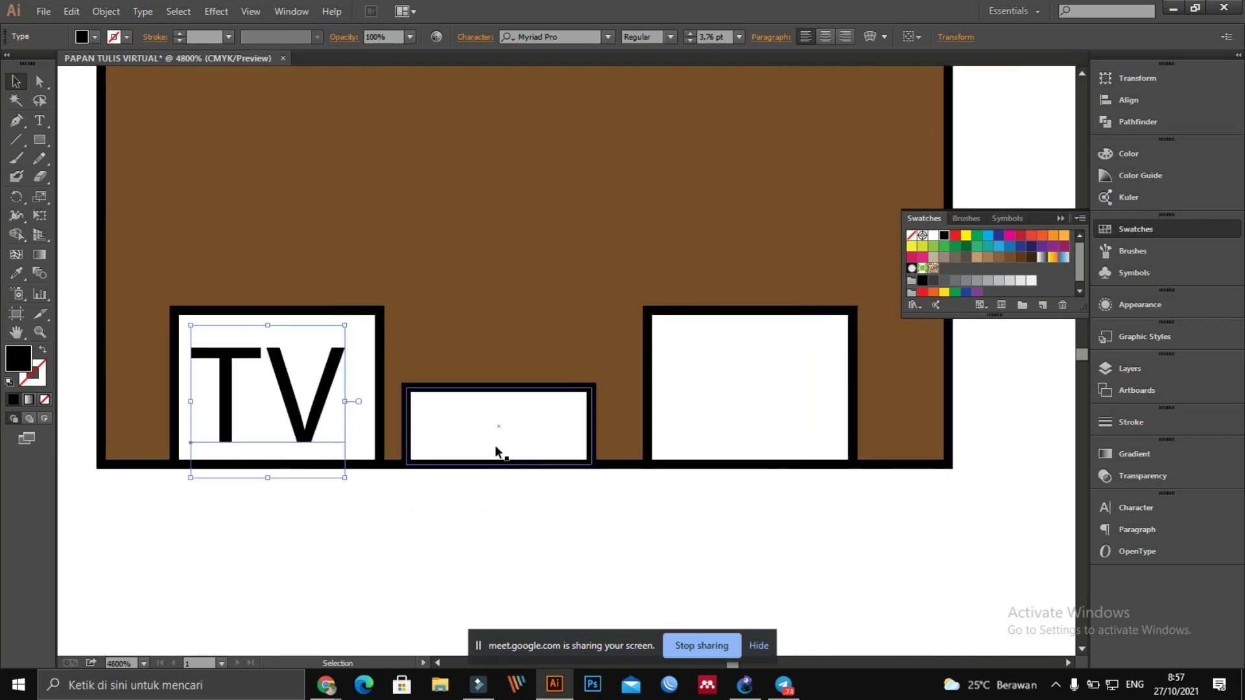
click(705, 420)
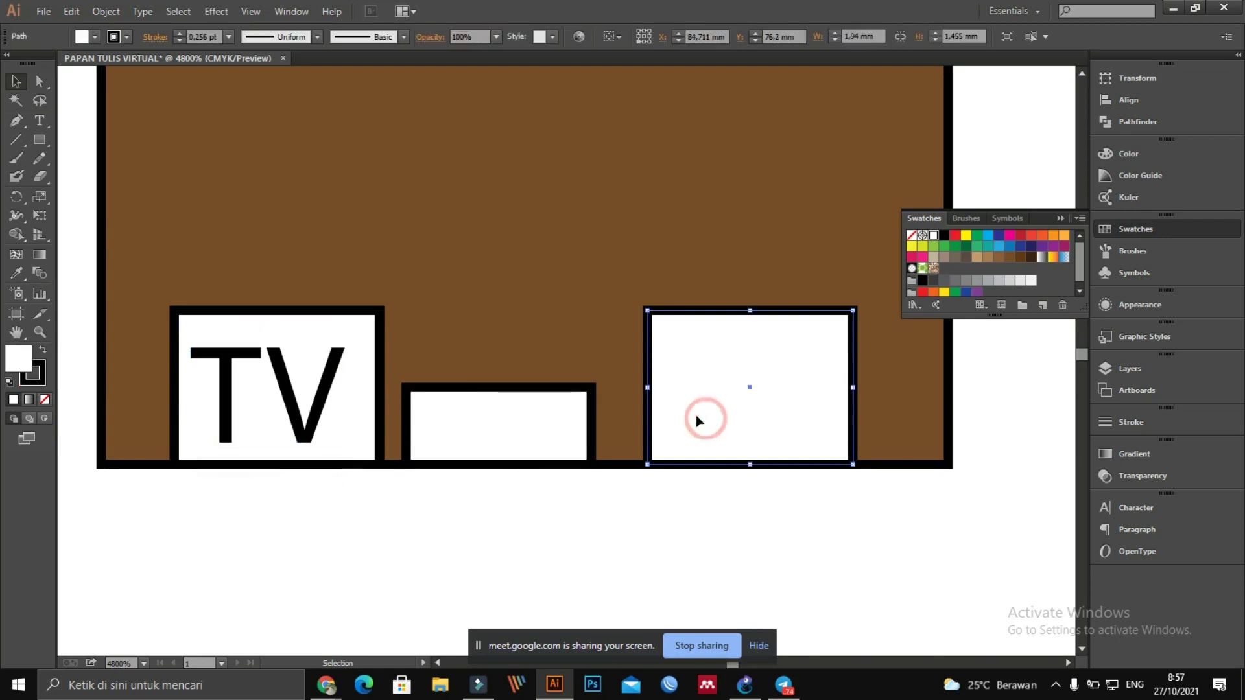
click(33, 374)
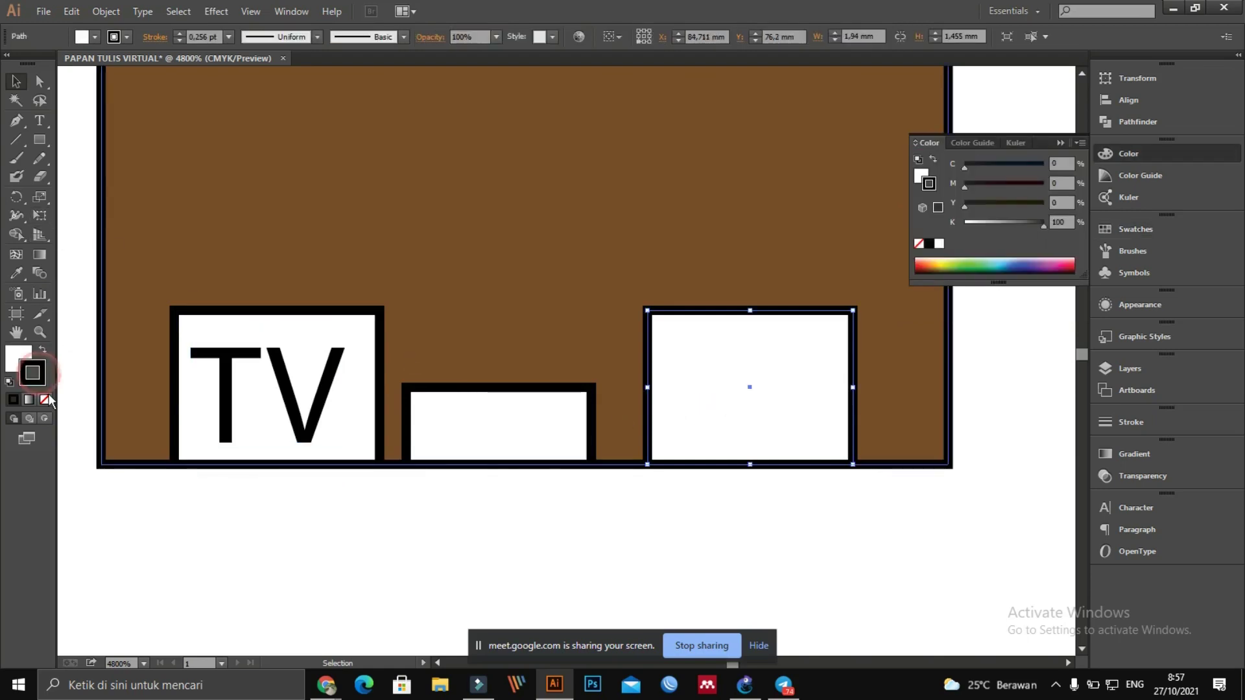
click(44, 399)
click(442, 525)
click(381, 379)
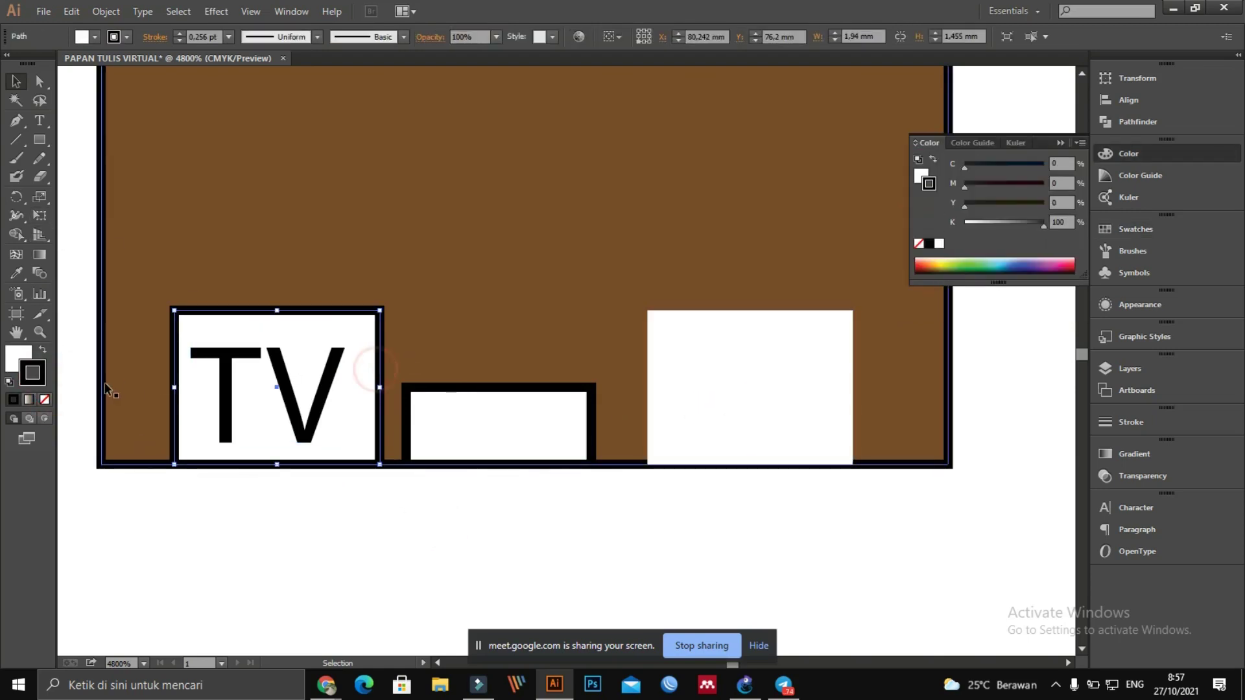
click(33, 372)
click(44, 400)
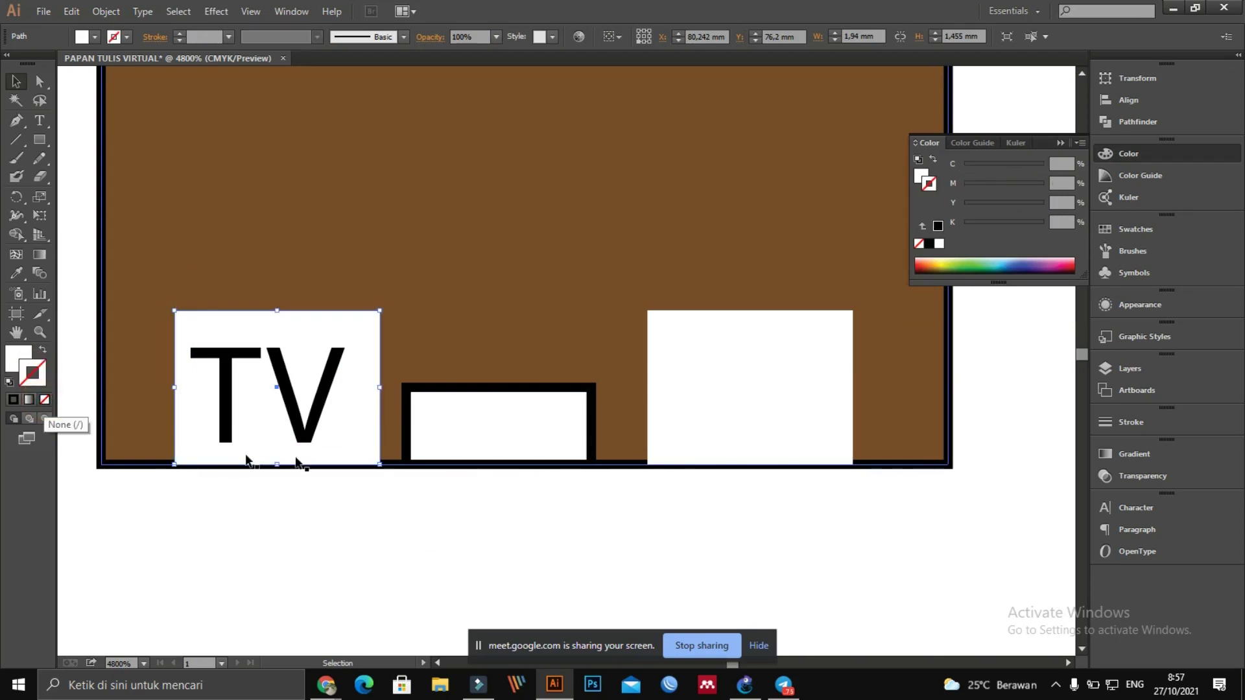
click(431, 417)
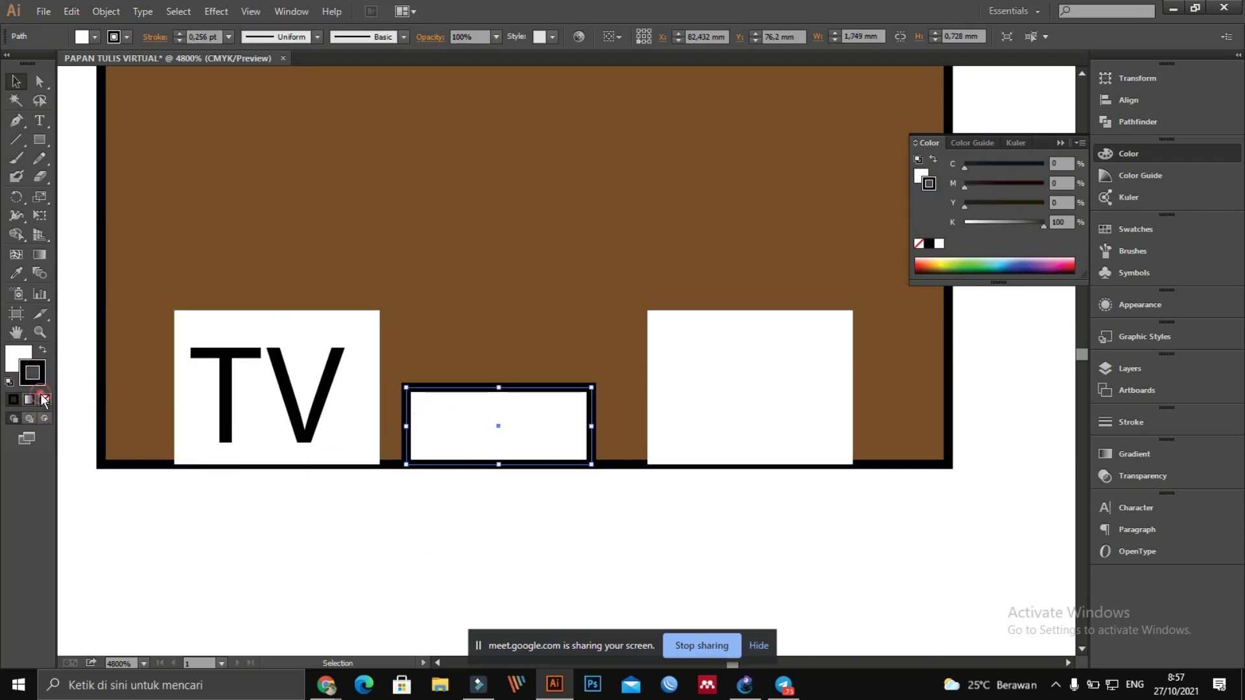
click(44, 399)
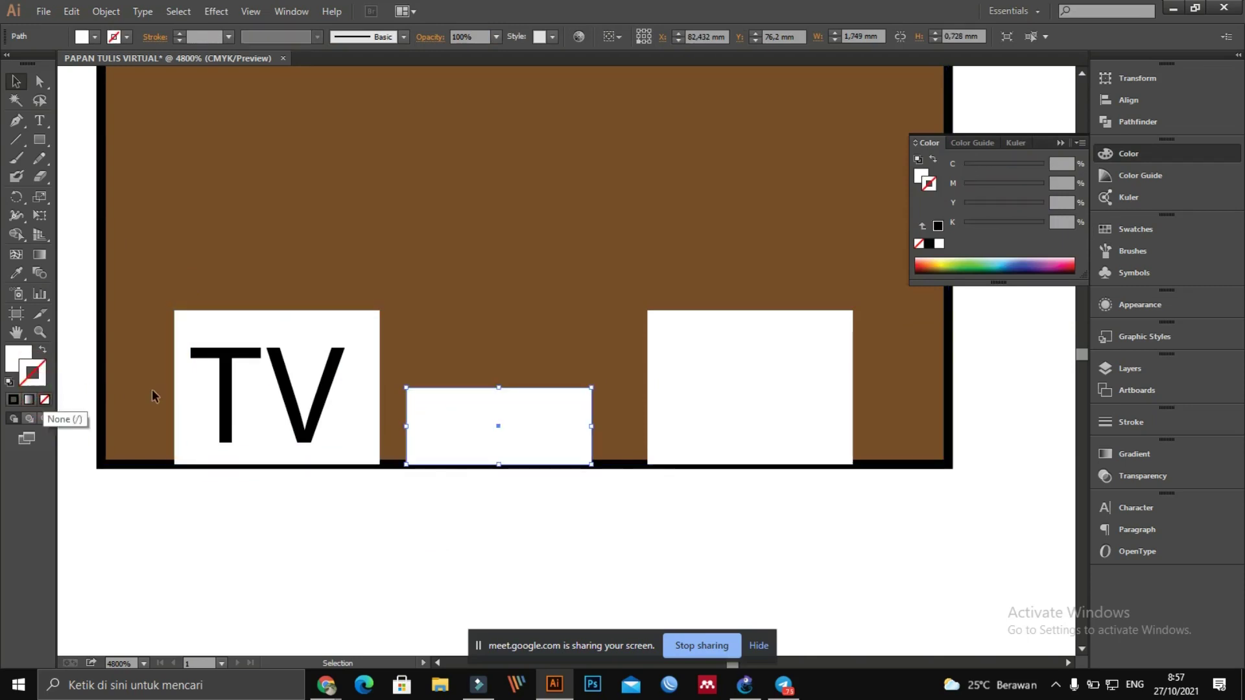
Step: Fill the short middle rectangle with yellow-green, C 28.24, M 0, Y 100, K 0
click(955, 267)
key(ctrl+z)
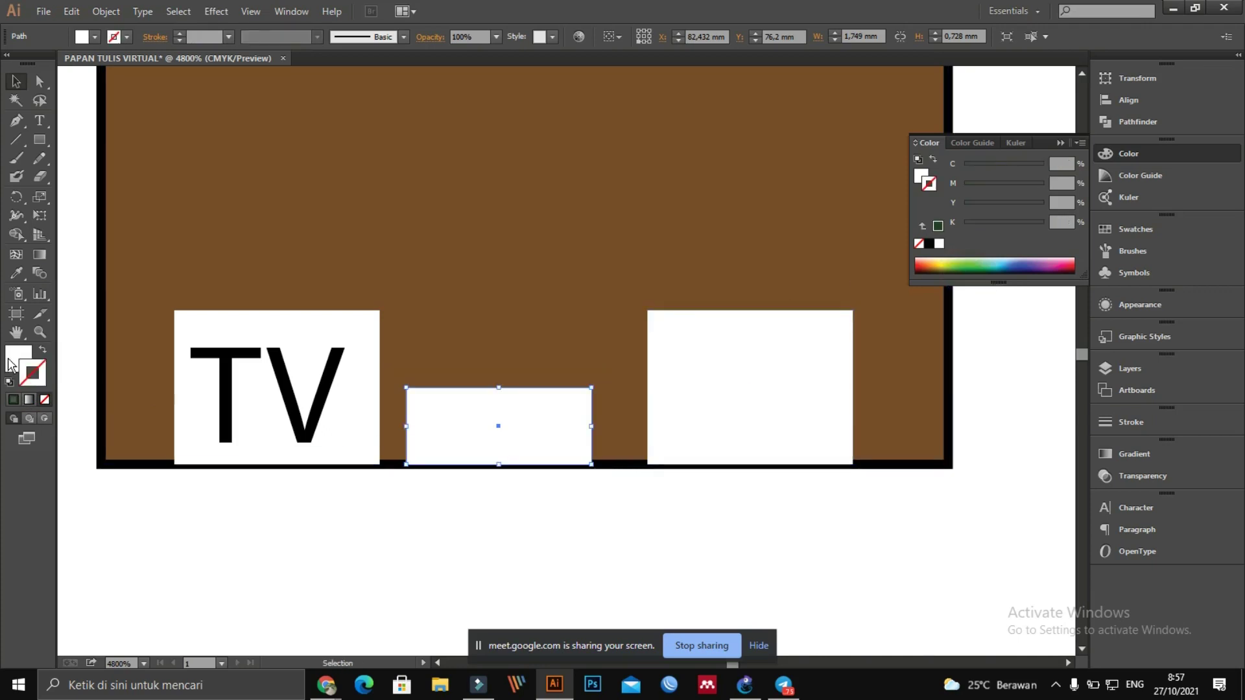
click(19, 359)
click(954, 267)
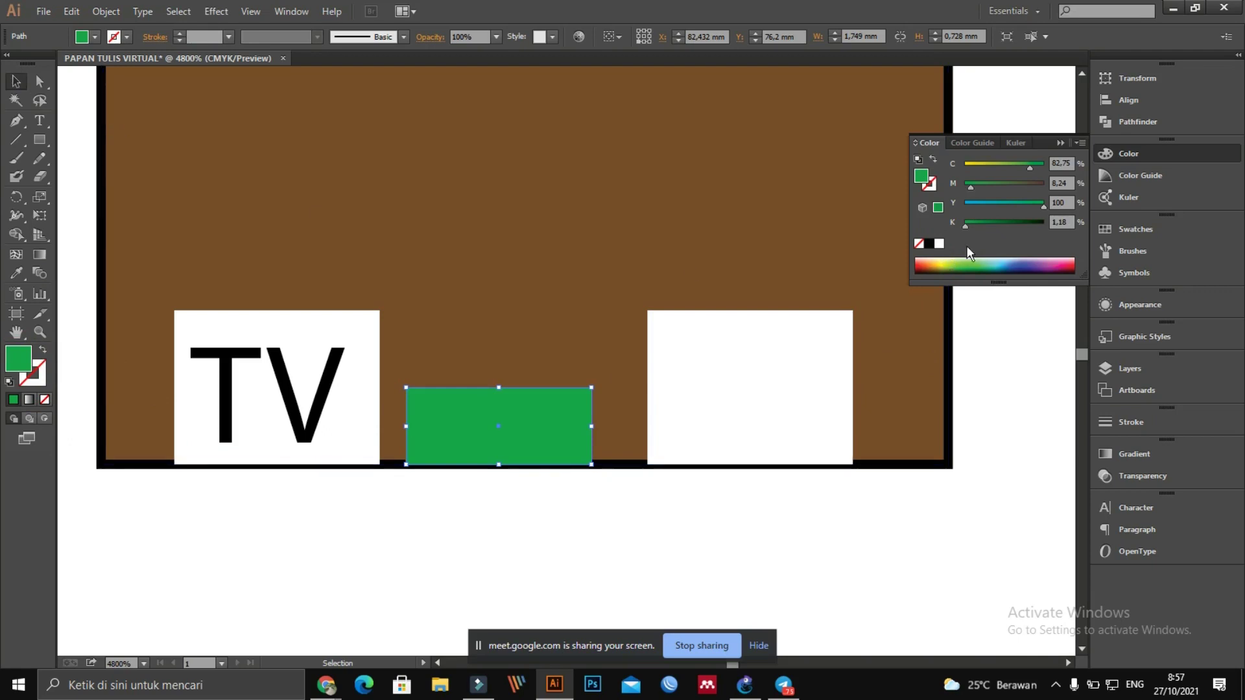
click(946, 263)
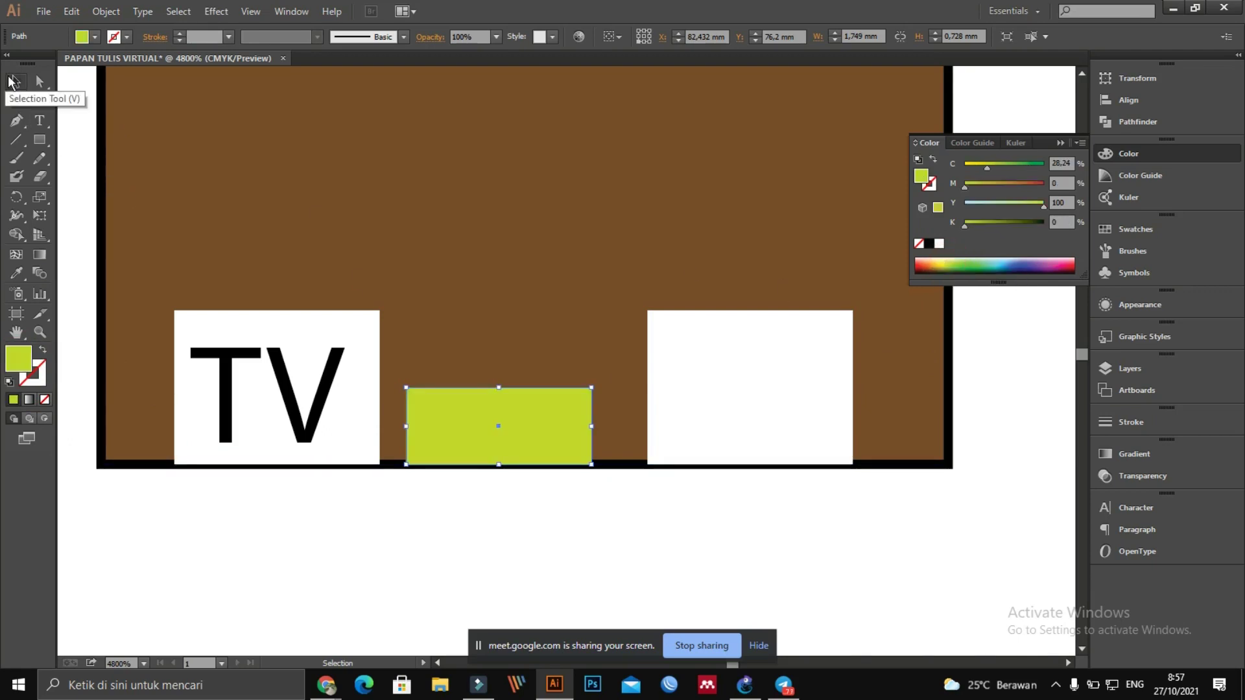
click(19, 82)
click(394, 528)
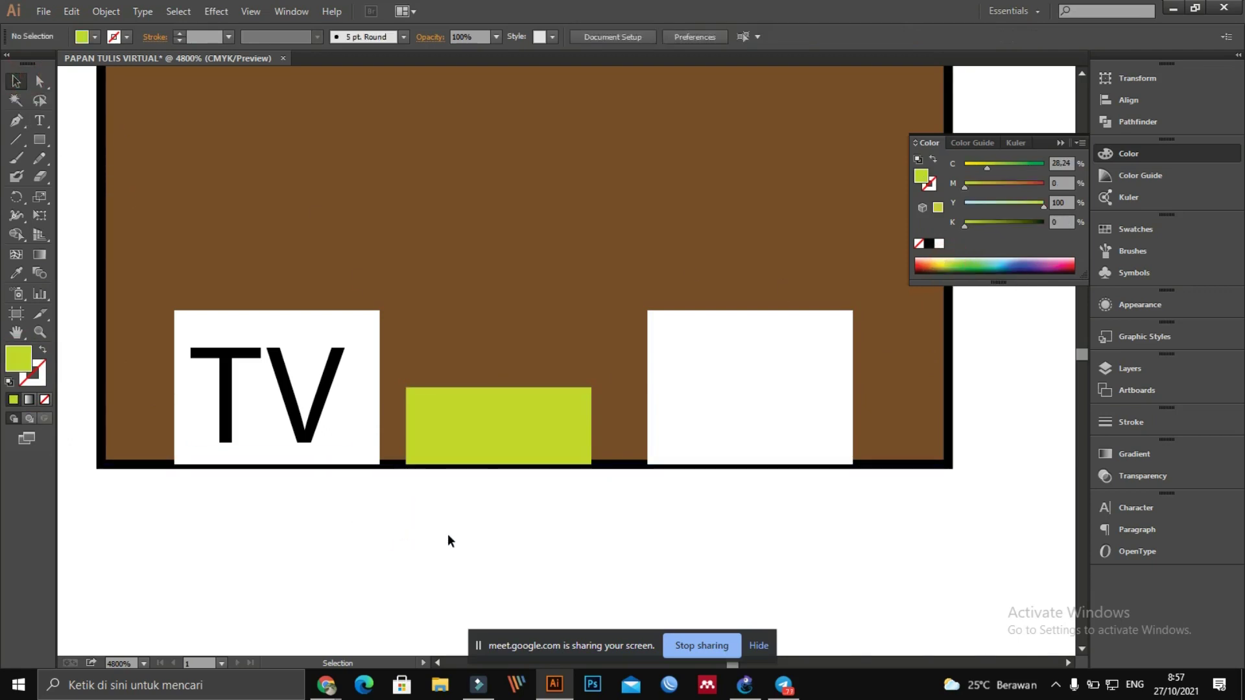
Step: Duplicate the "TV" text into the right white rectangle and change the copy's wording to "papan tulis"
click(312, 415)
drag(316, 417, 785, 429)
double_click(785, 425)
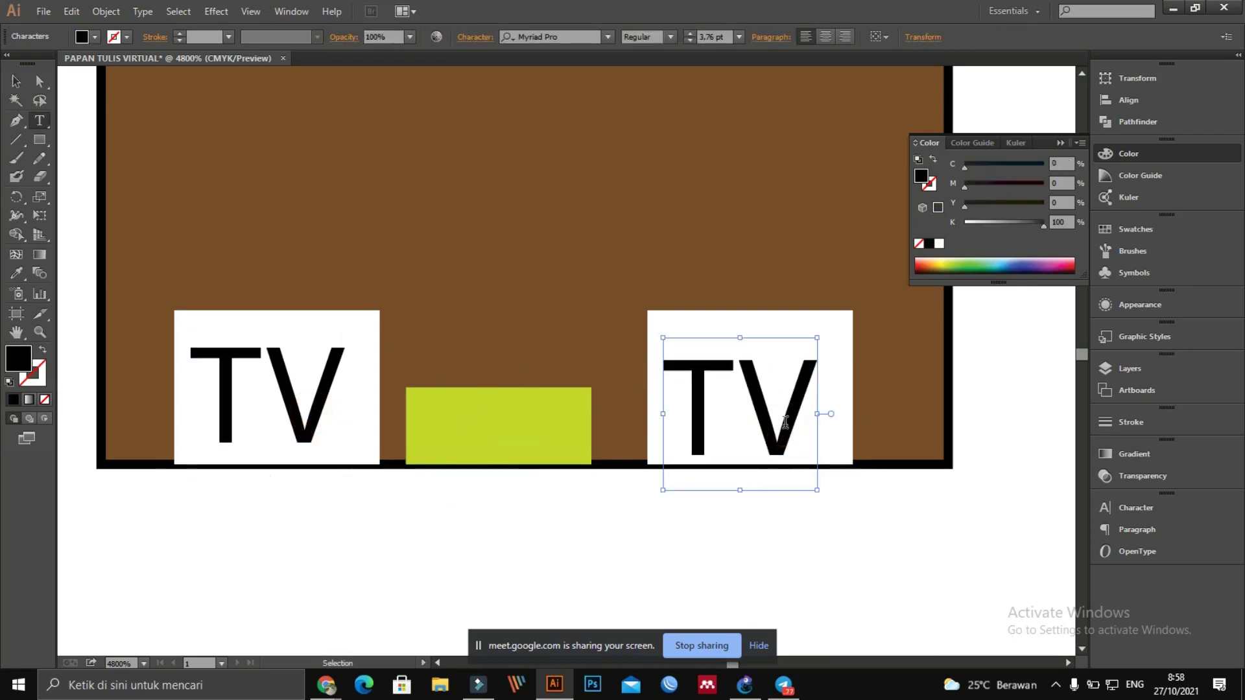
key(ctrl+a)
text(W)
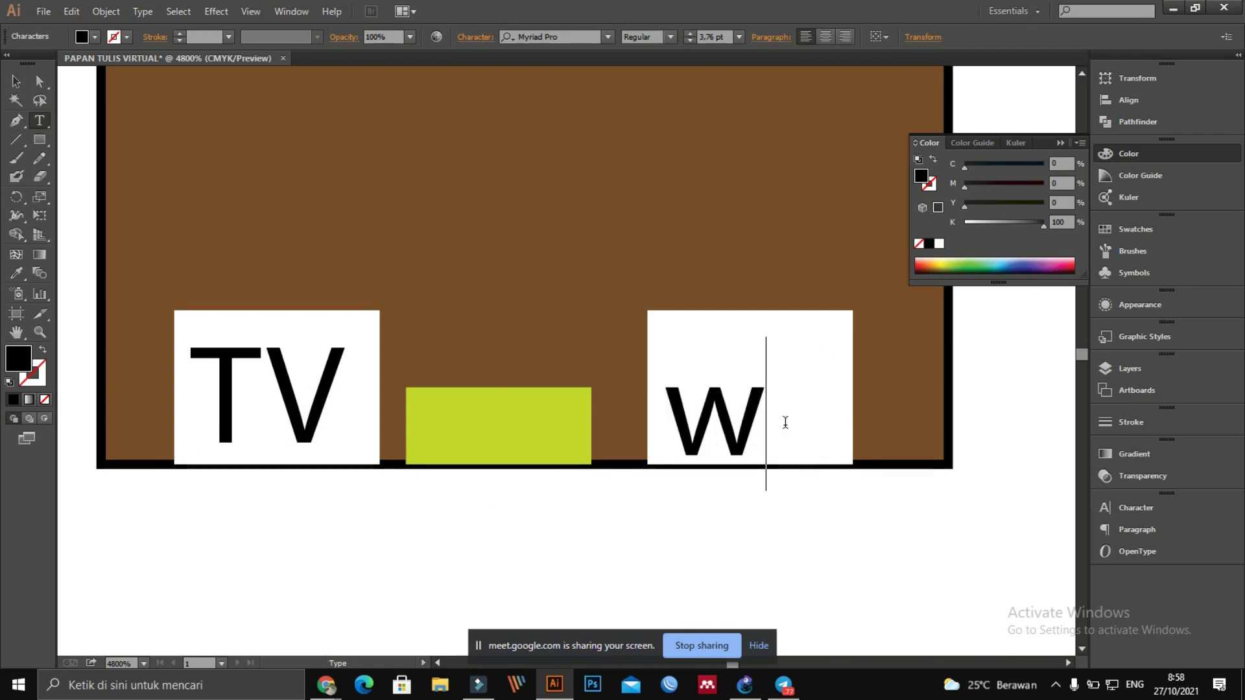
key(BackSpace)
text(papan)
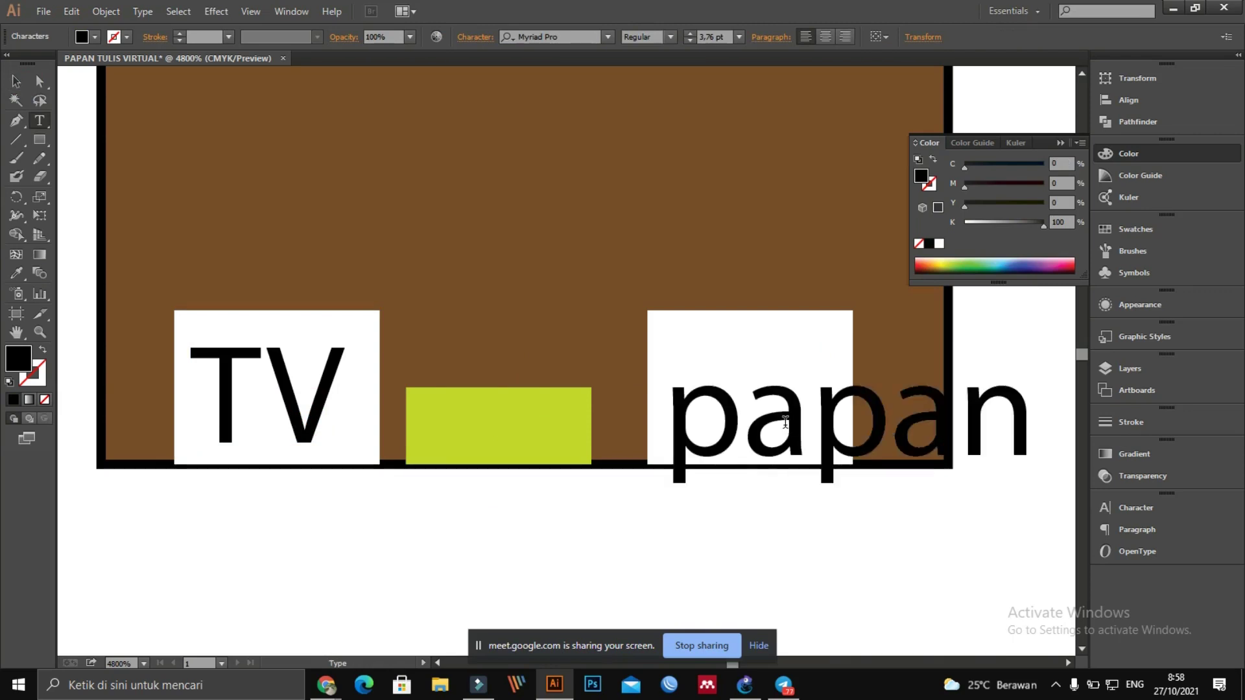
text( ulis)
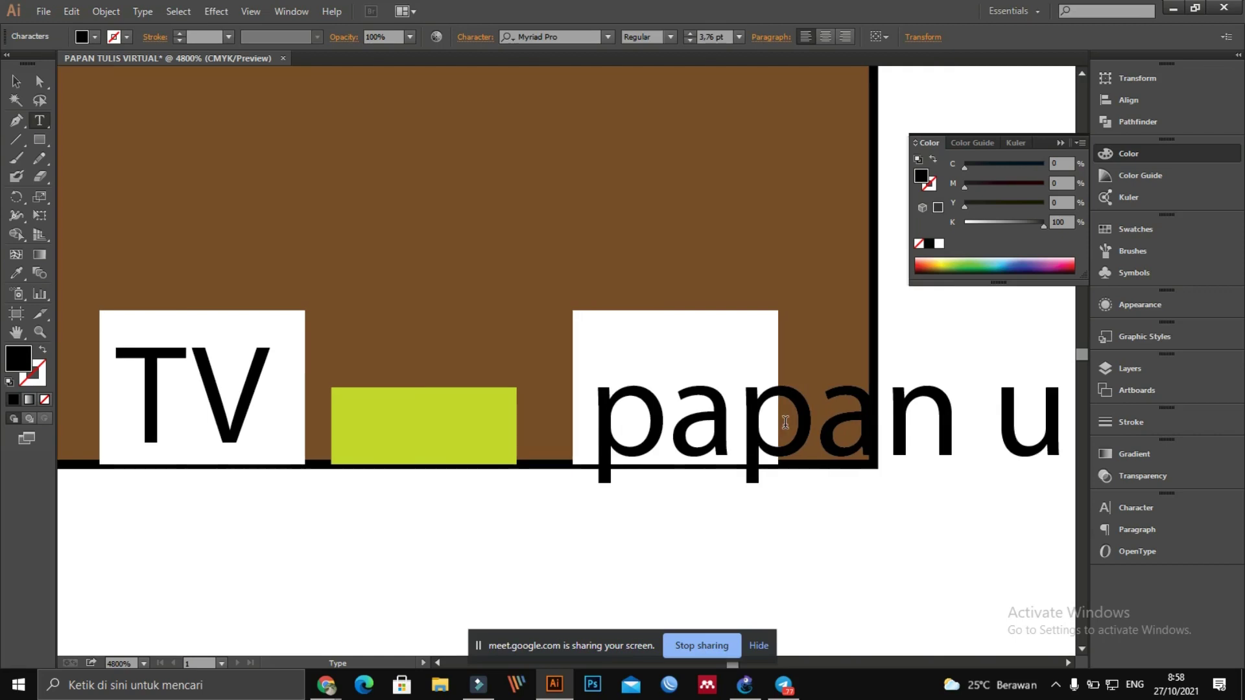
key(BackSpace)
key(BackSpace)
key(BackSpace)
key(BackSpace)
key(BackSpace)
text(ty)
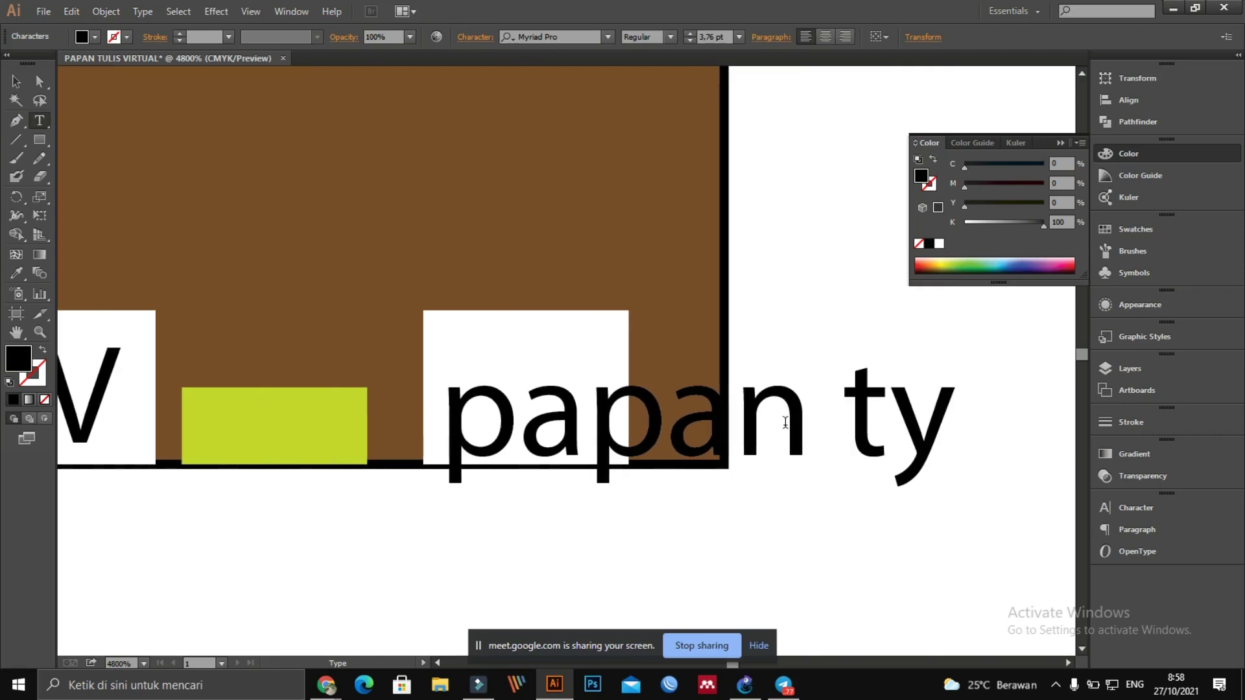
key(BackSpace)
text(ulis)
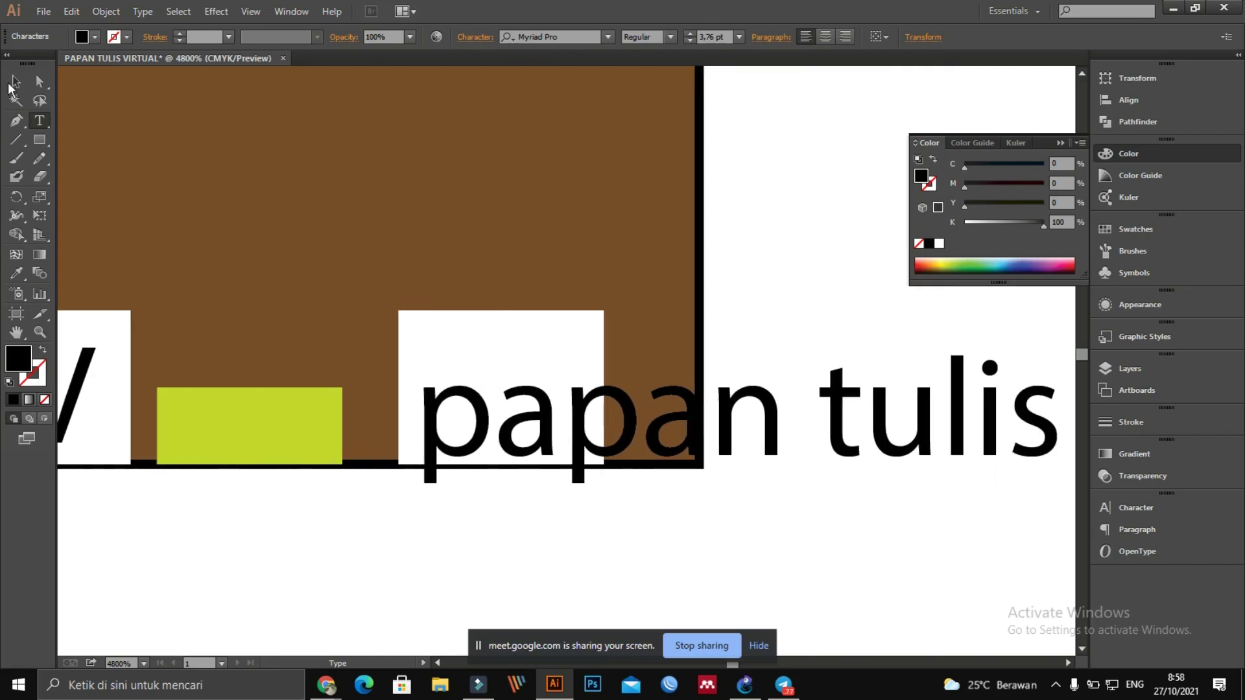
key(Escape)
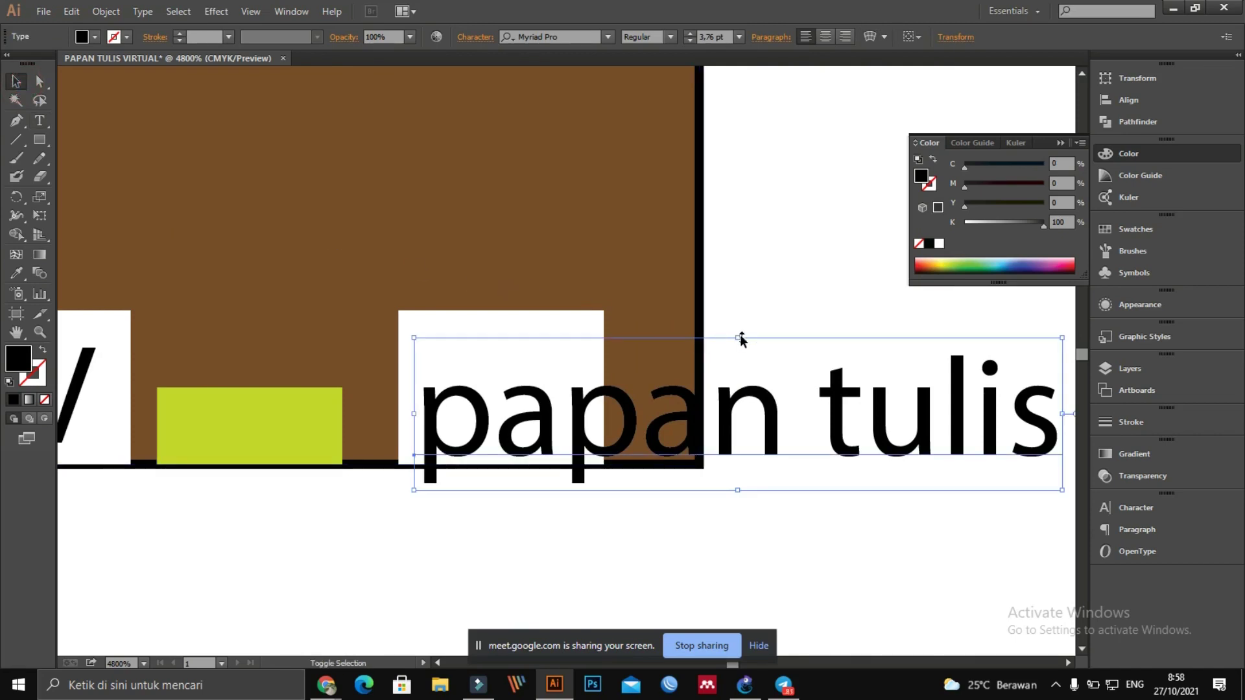
Step: Scale the "papan tulis" text down to about 0.83 pt so it fits inside the right white rectangle
drag(741, 338, 535, 415)
drag(477, 517, 477, 517)
scroll(681, 509, left, 5)
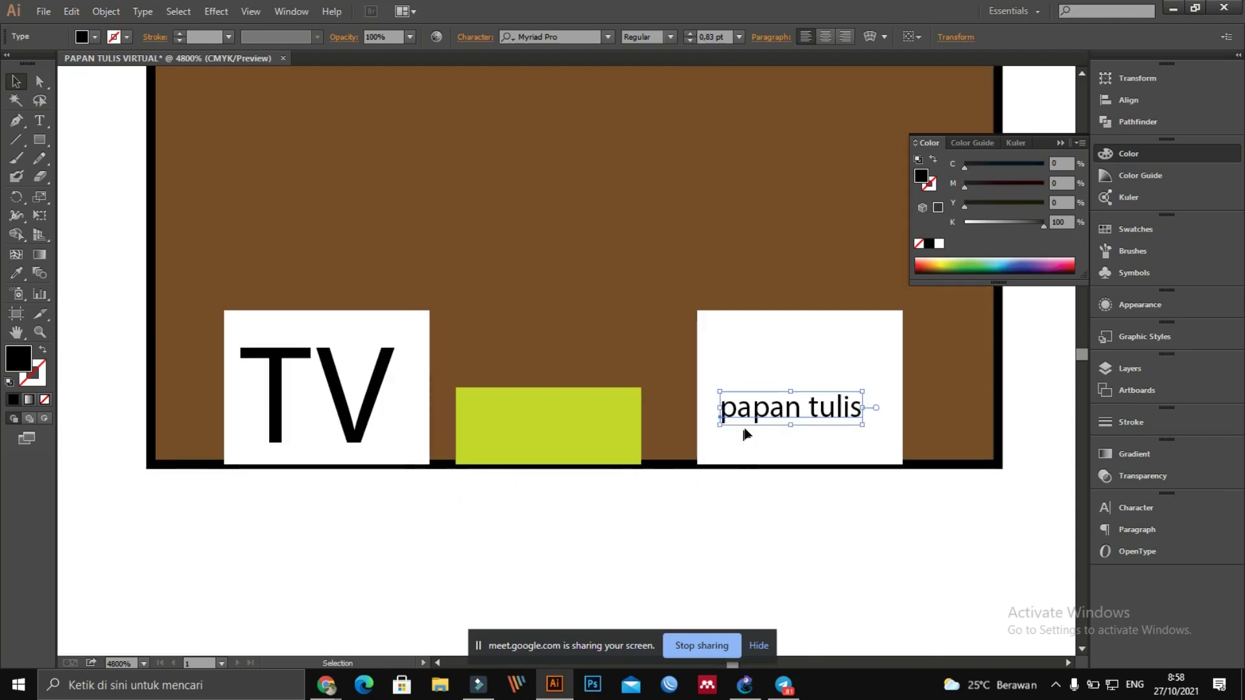
Step: Label the yellow-green rectangle with a copy of the "papan tulis" text reworded as "AC" and centred horizontally
drag(781, 415, 537, 432)
double_click(535, 426)
key(ctrl+a)
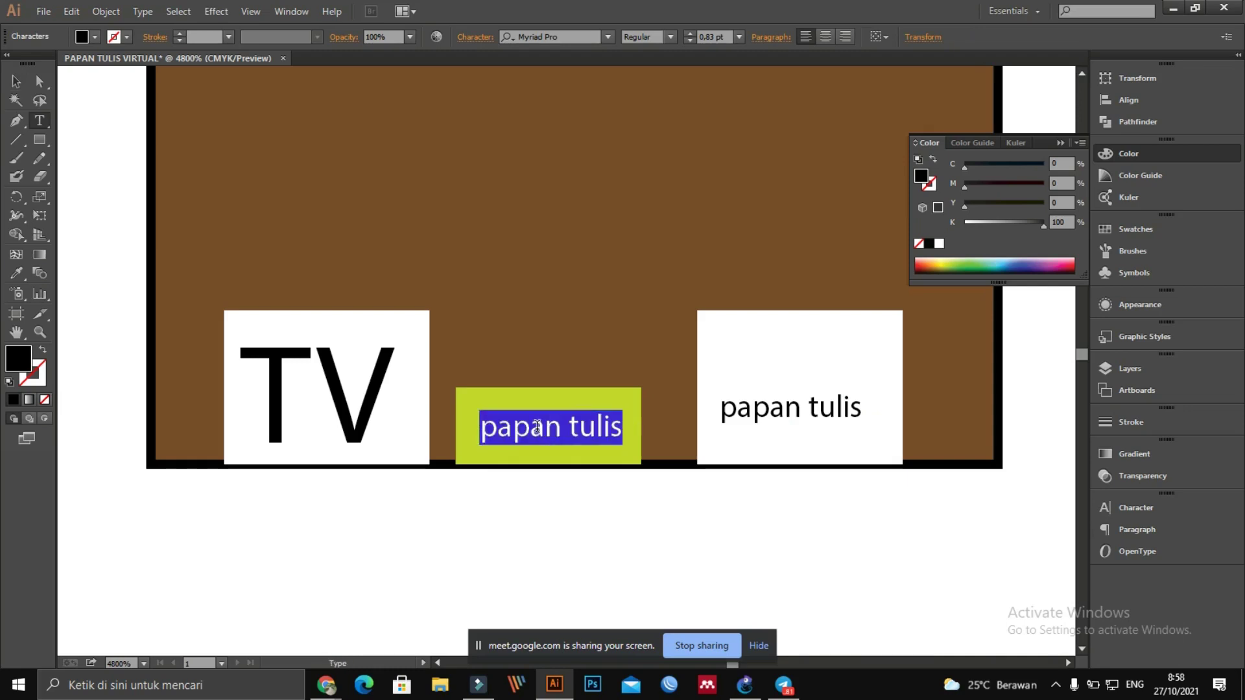
text(AC)
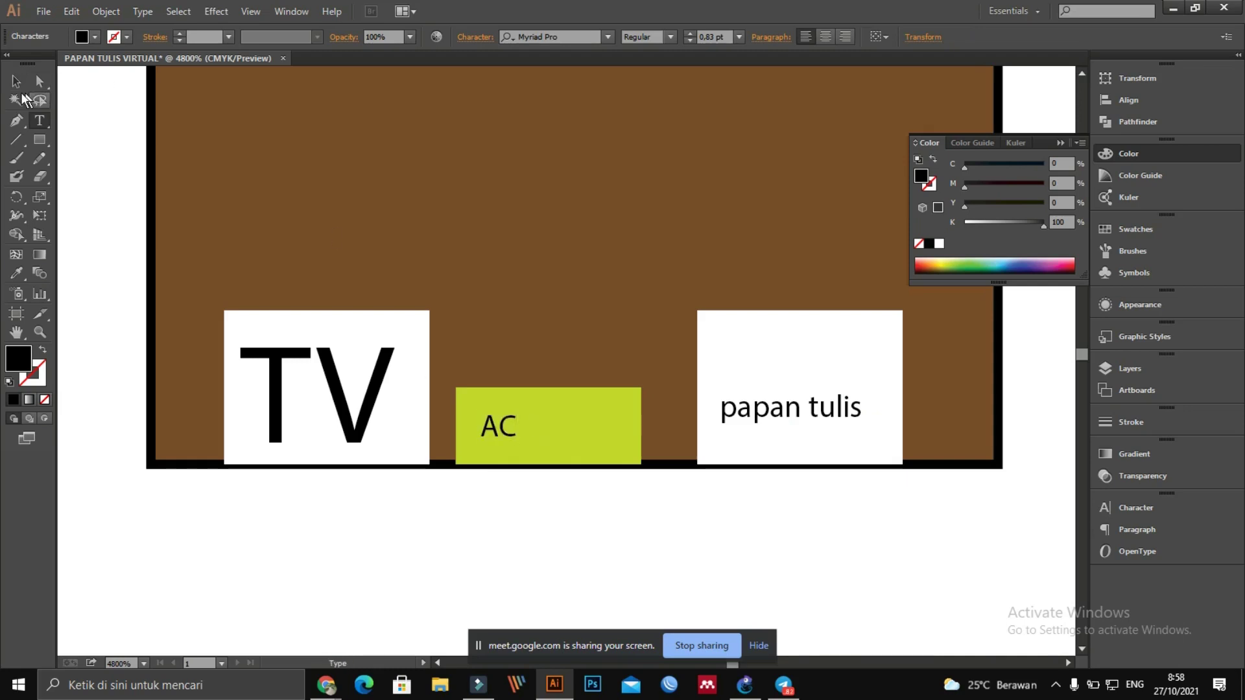
click(16, 81)
drag(498, 426, 530, 427)
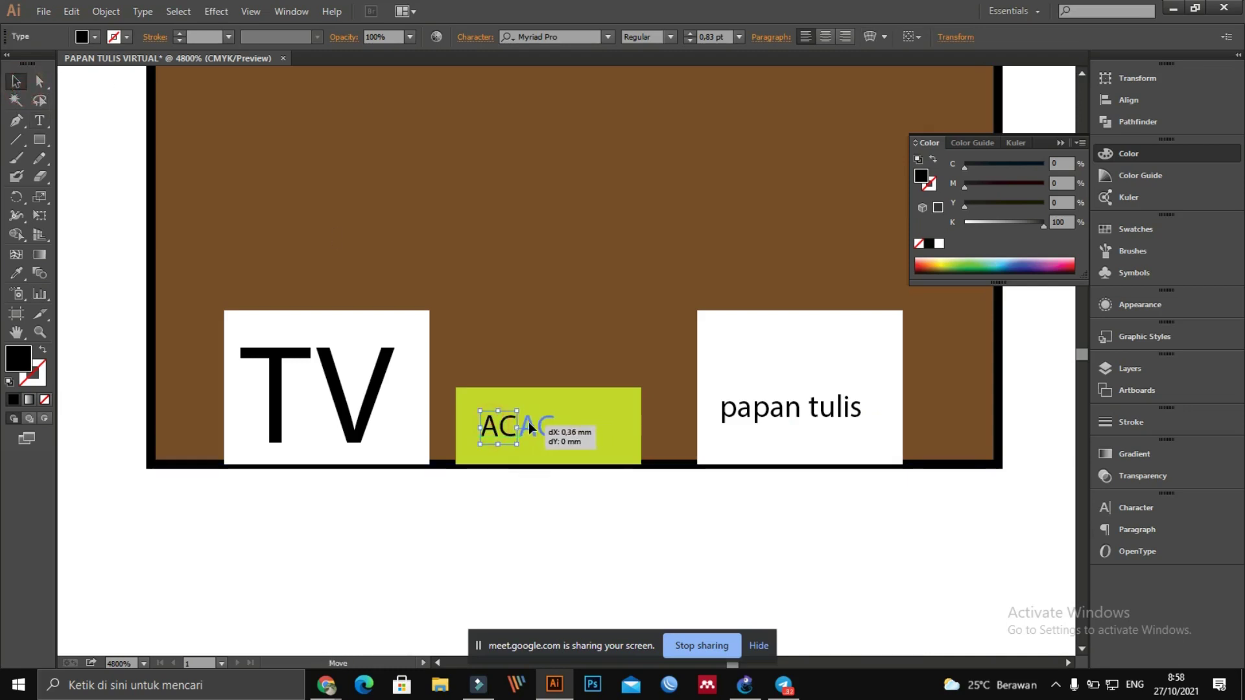
drag(559, 504, 559, 509)
click(559, 509)
Step: Draw a circle about 0.66 mm across above the yellow-green rectangle and fill it yellow, C 13.33, M 0, Y 87.45, K 0
scroll(490, 459, up, 3)
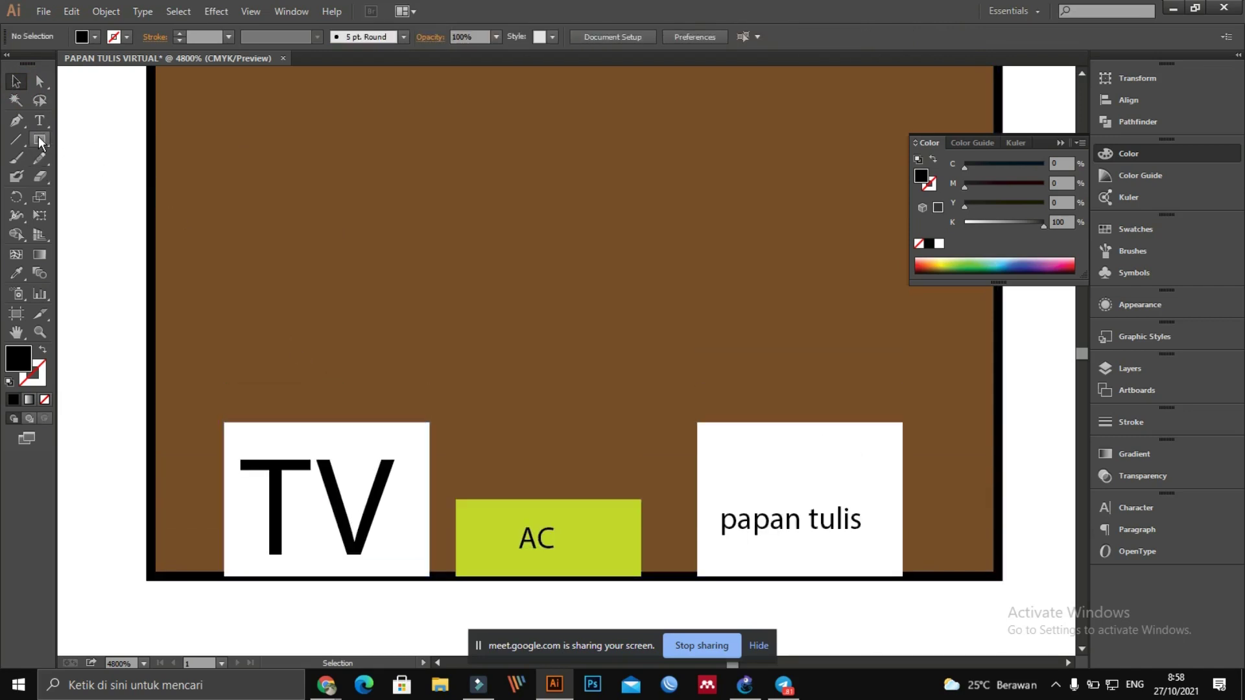
drag(40, 139, 83, 177)
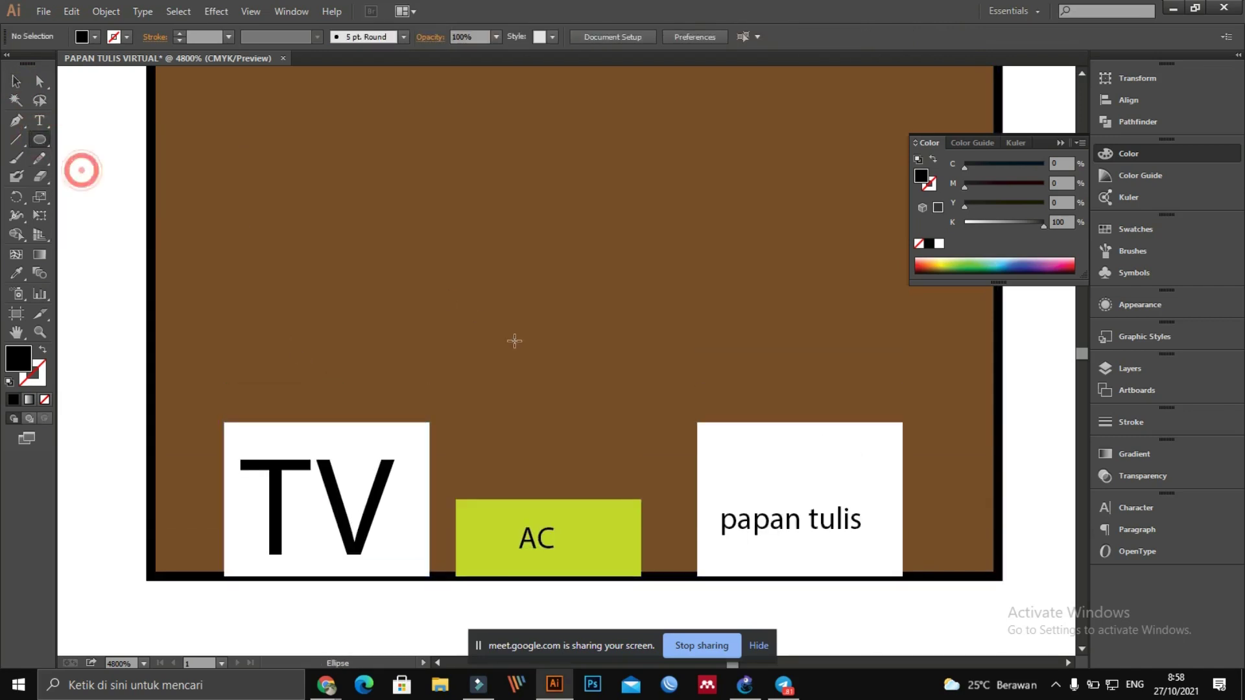
drag(517, 343, 588, 403)
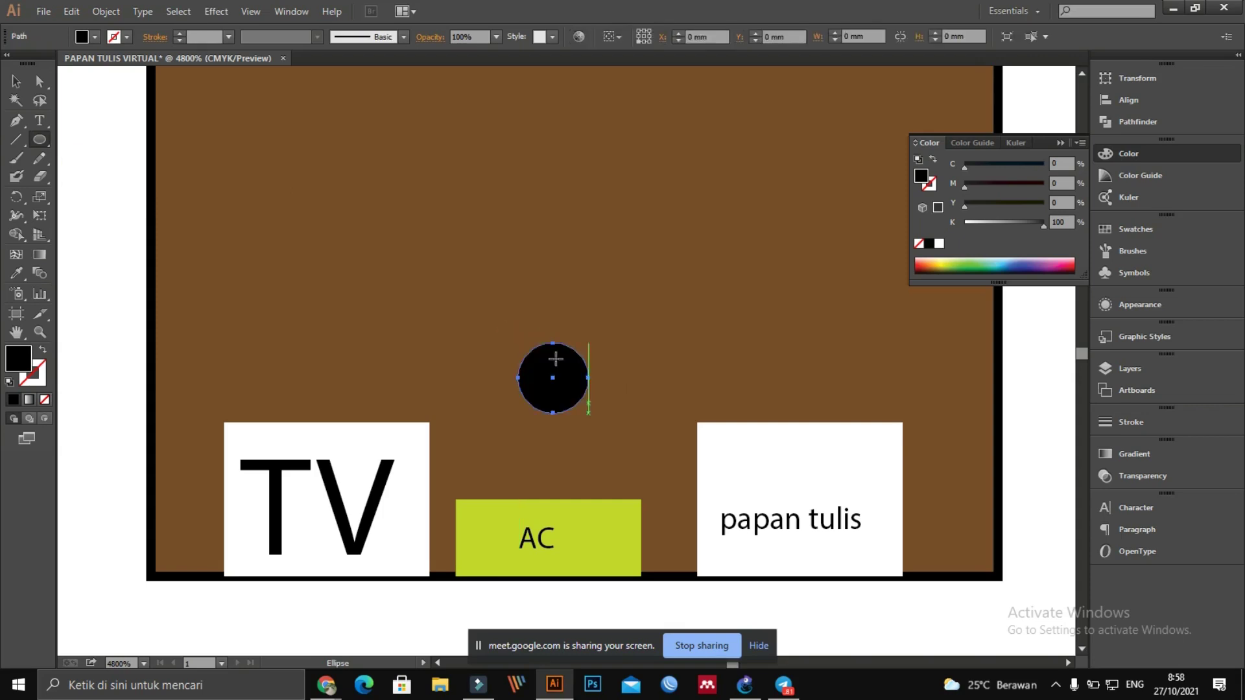
click(17, 81)
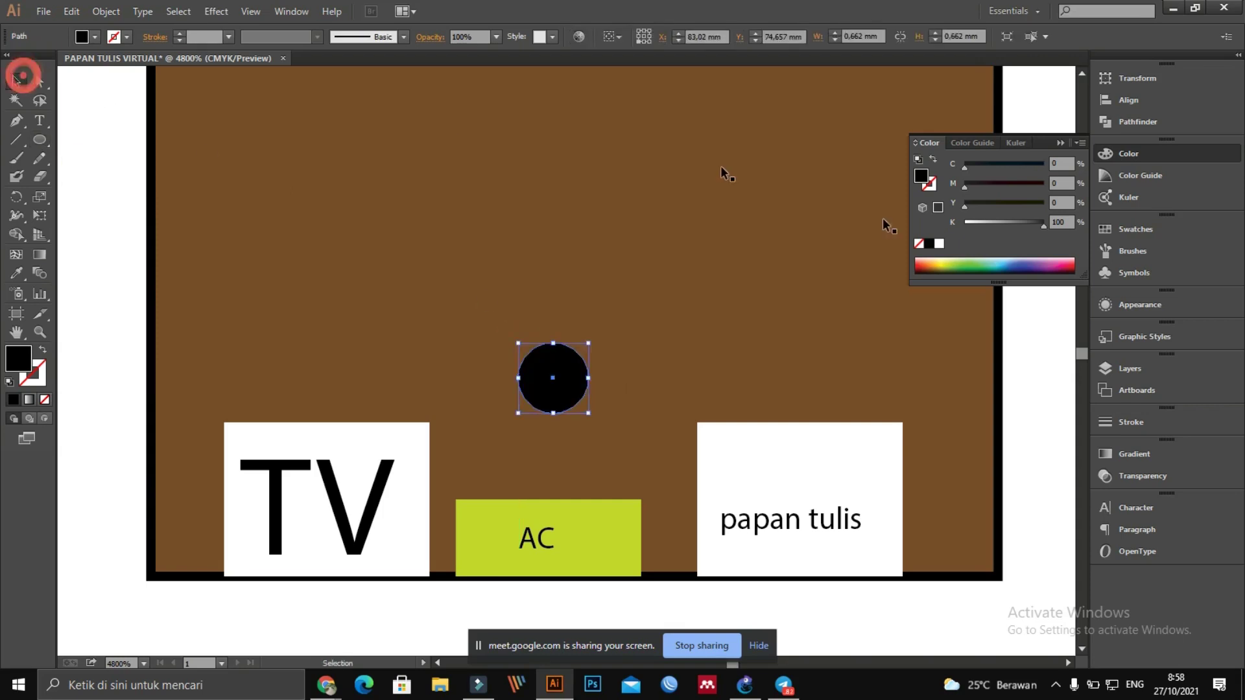
click(971, 261)
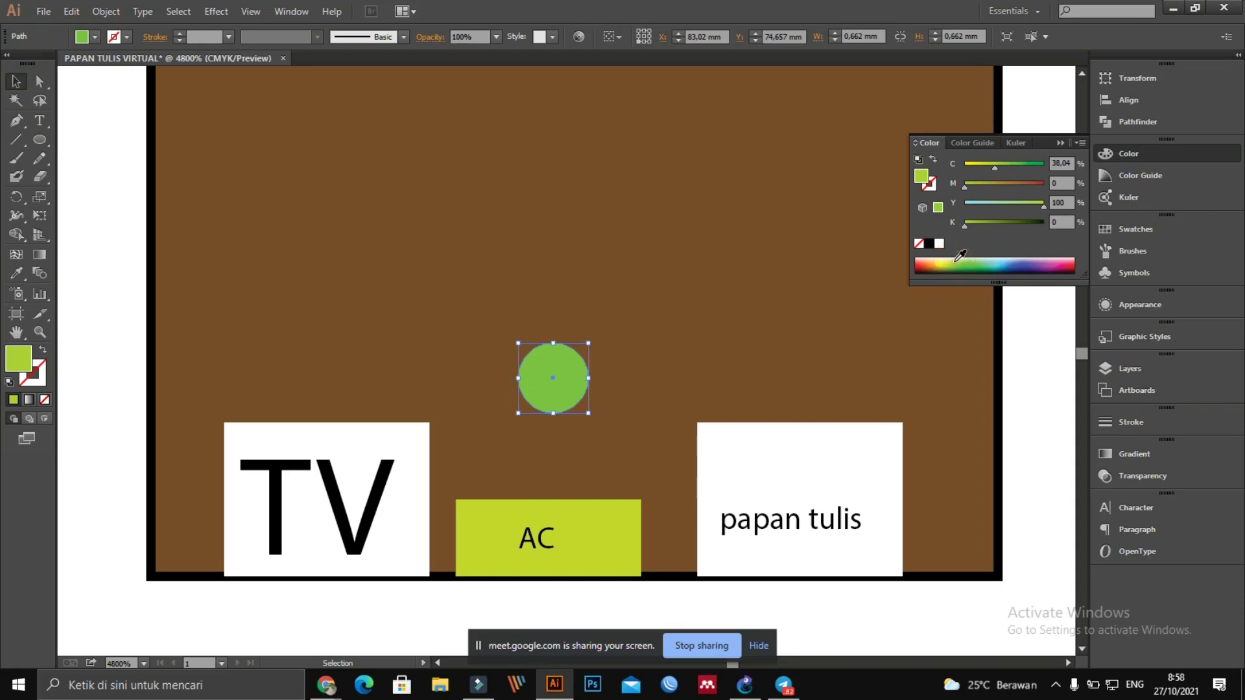
click(948, 261)
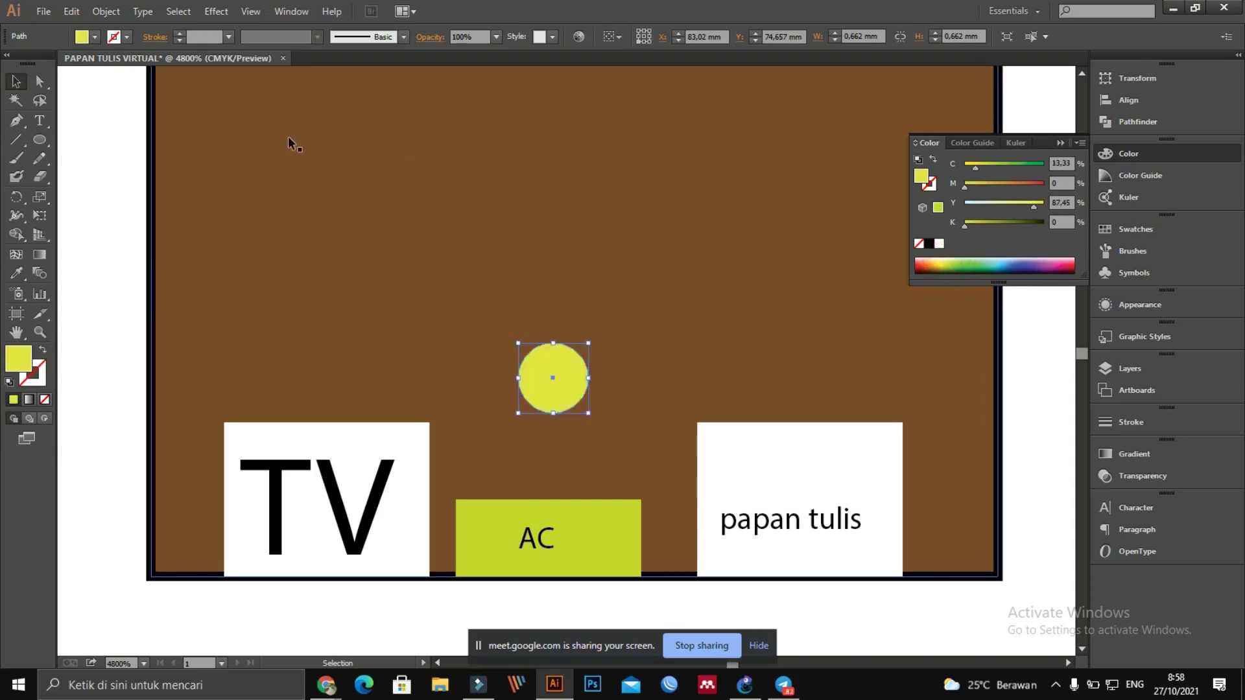
drag(171, 189, 195, 123)
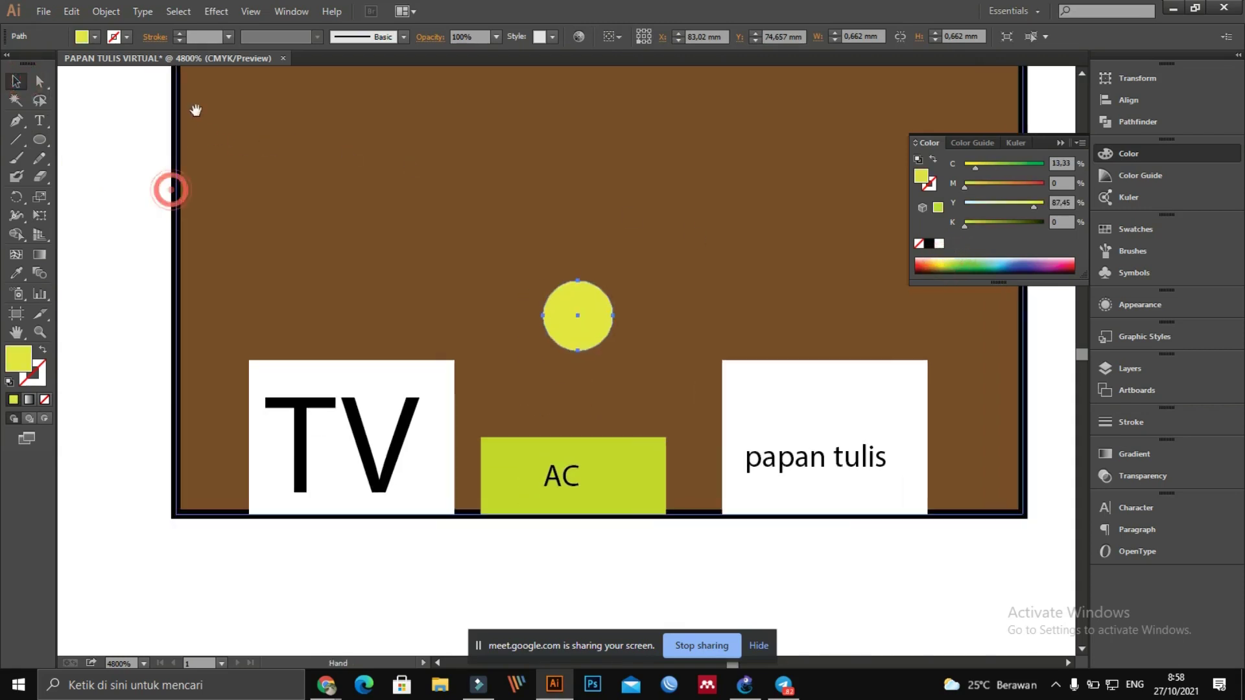
click(94, 142)
Step: Draw a small circle about 0.16 mm across at the yellow circle's centre and fill it white
click(40, 140)
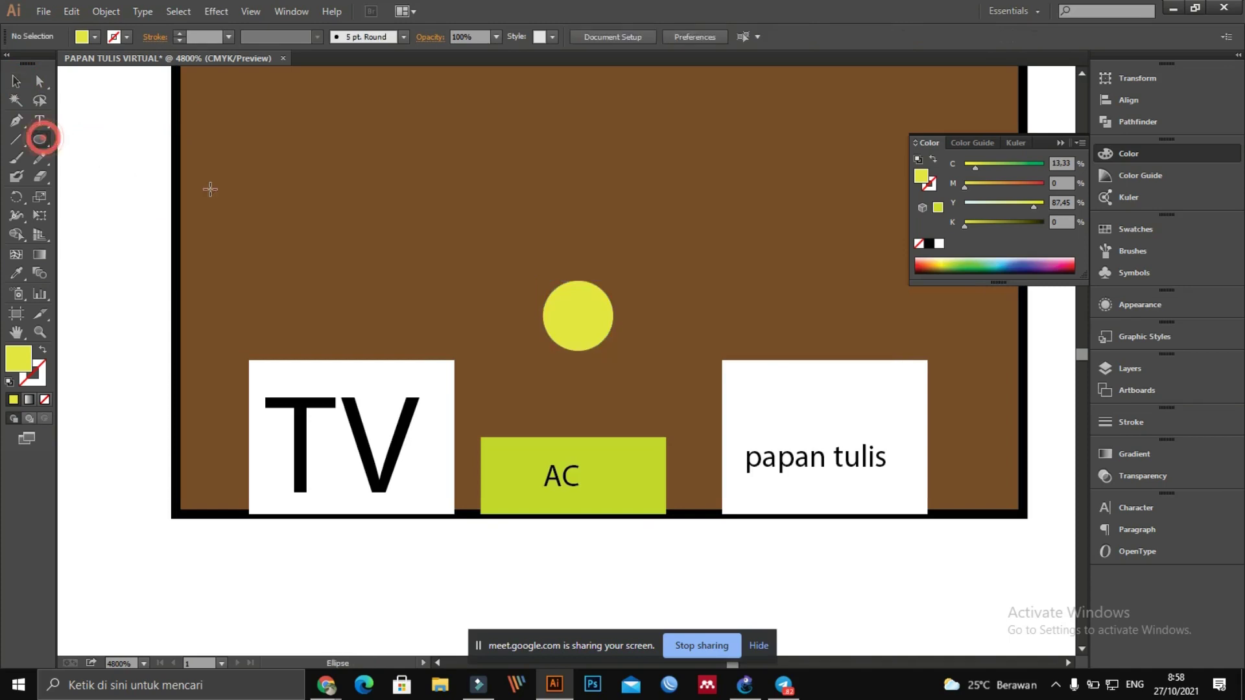
drag(571, 310, 584, 323)
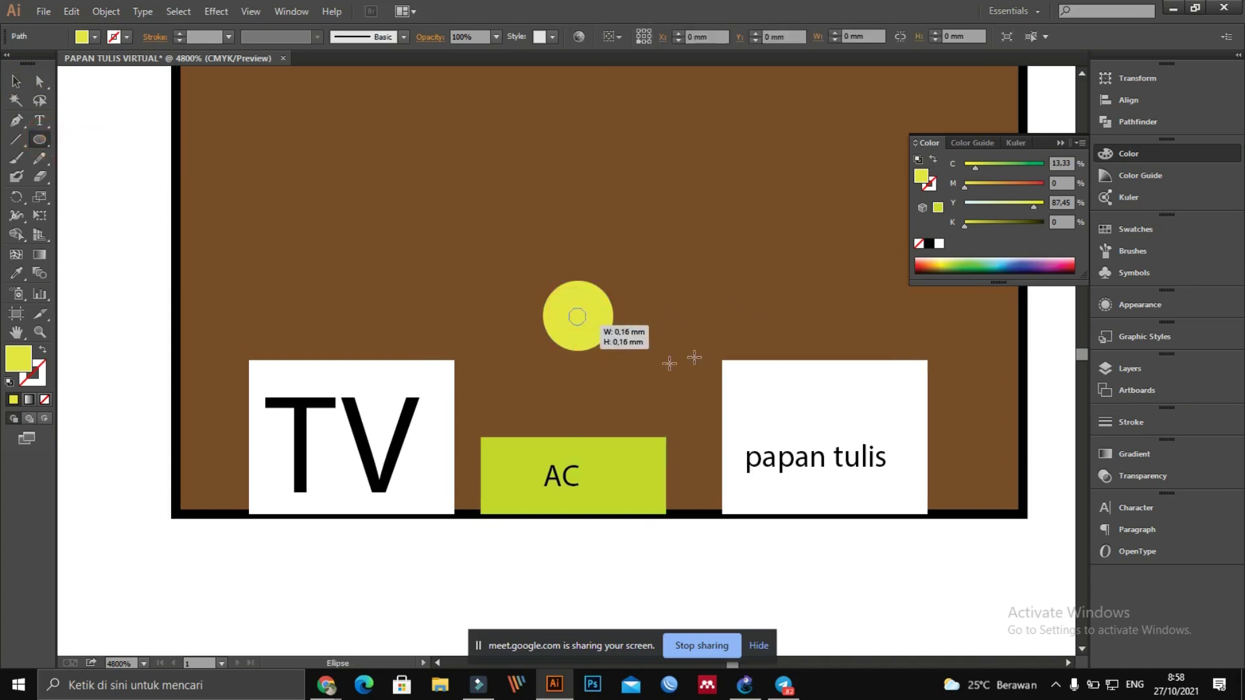
click(930, 243)
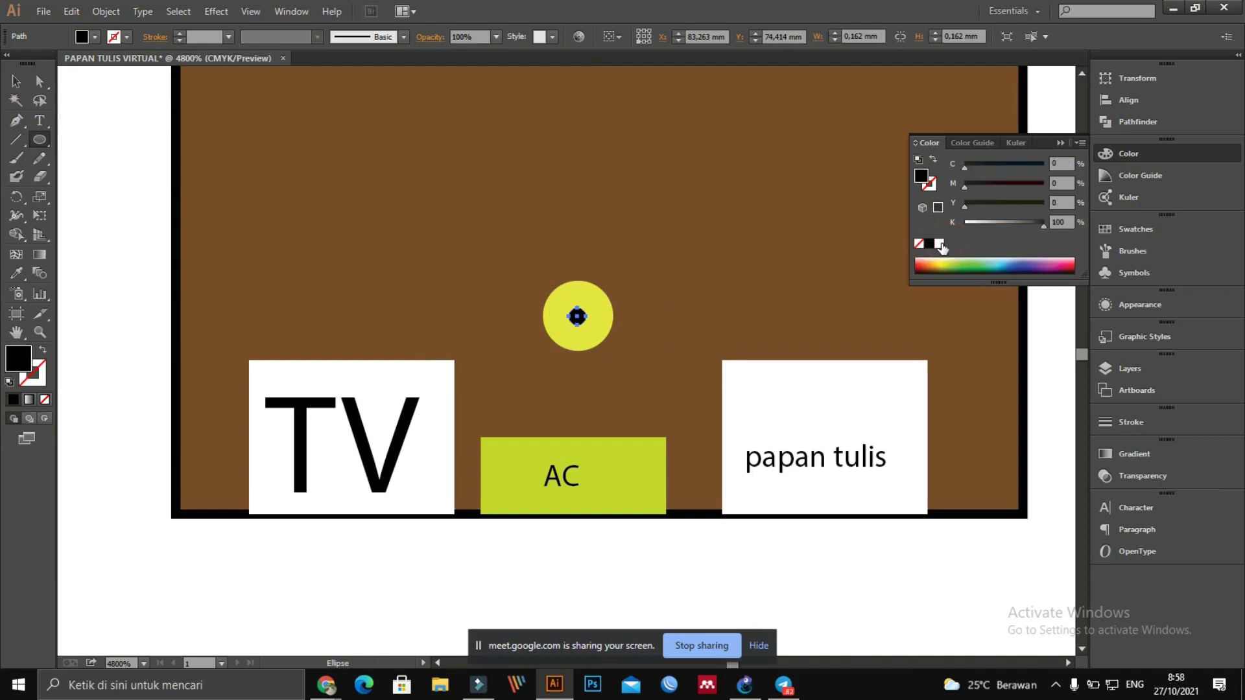
click(946, 244)
click(15, 81)
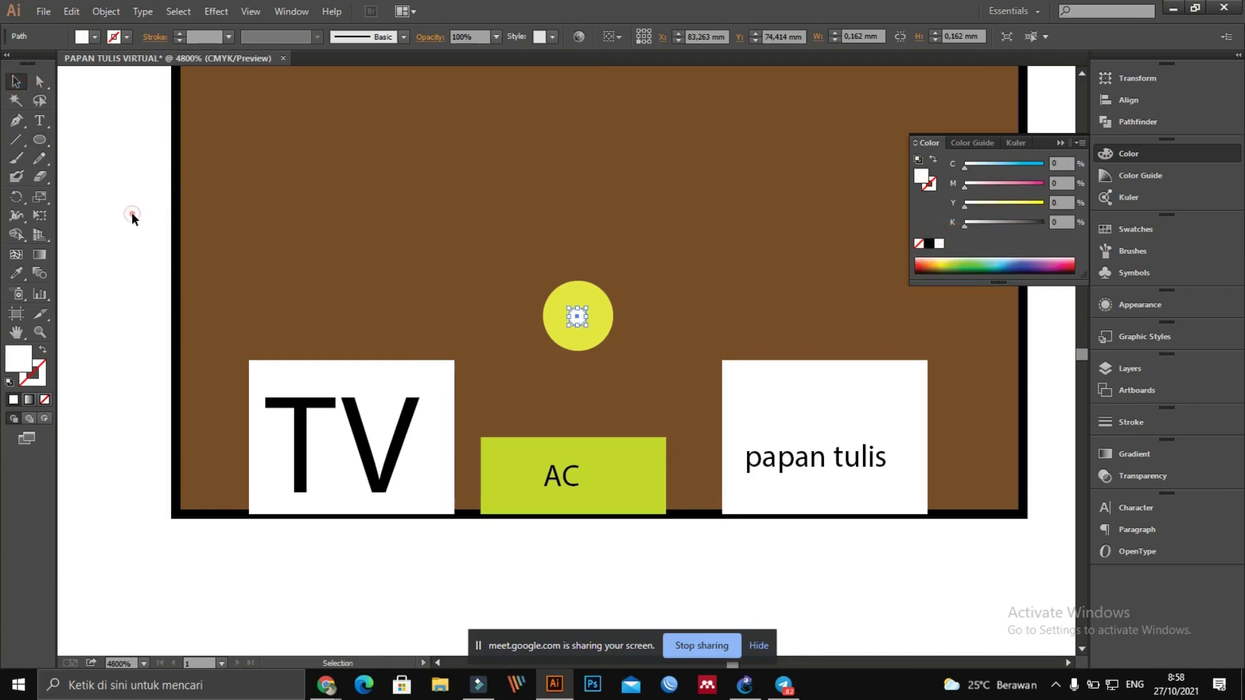
click(131, 212)
Step: Label the yellow circle with a copy of the "AC" text placed below it, reworded as "CCTV" and centred under the circle
click(566, 478)
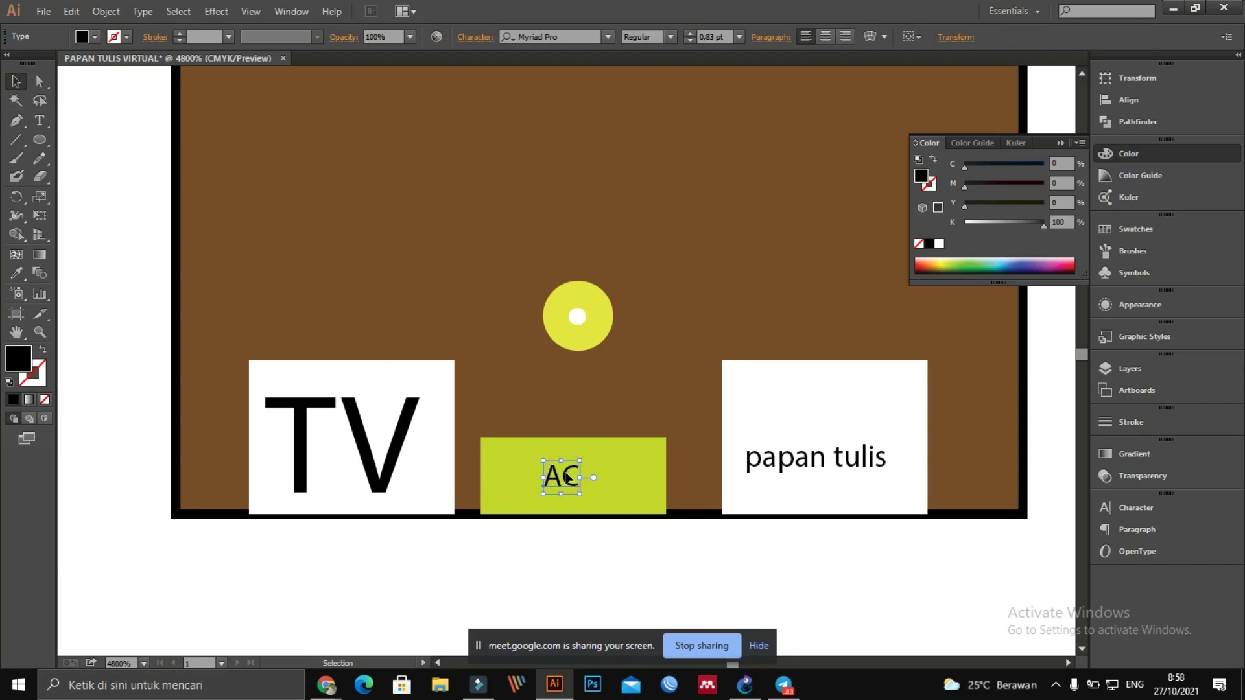
drag(568, 478, 574, 374)
double_click(575, 373)
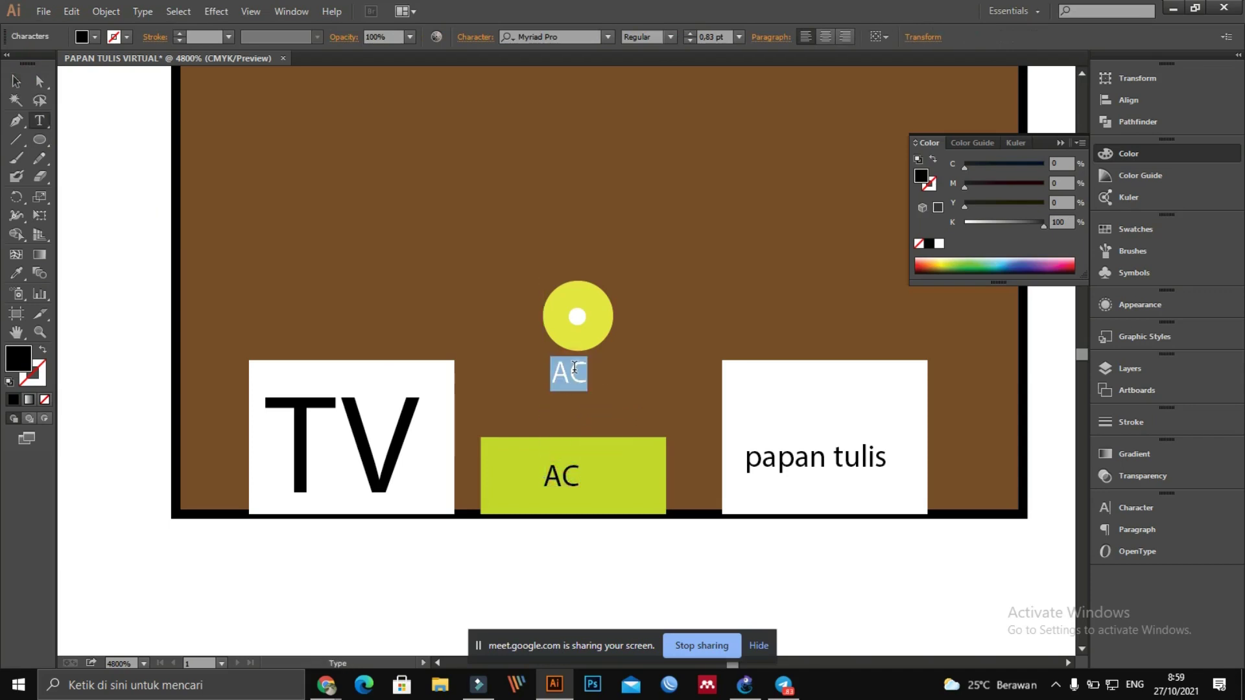
text(CTV)
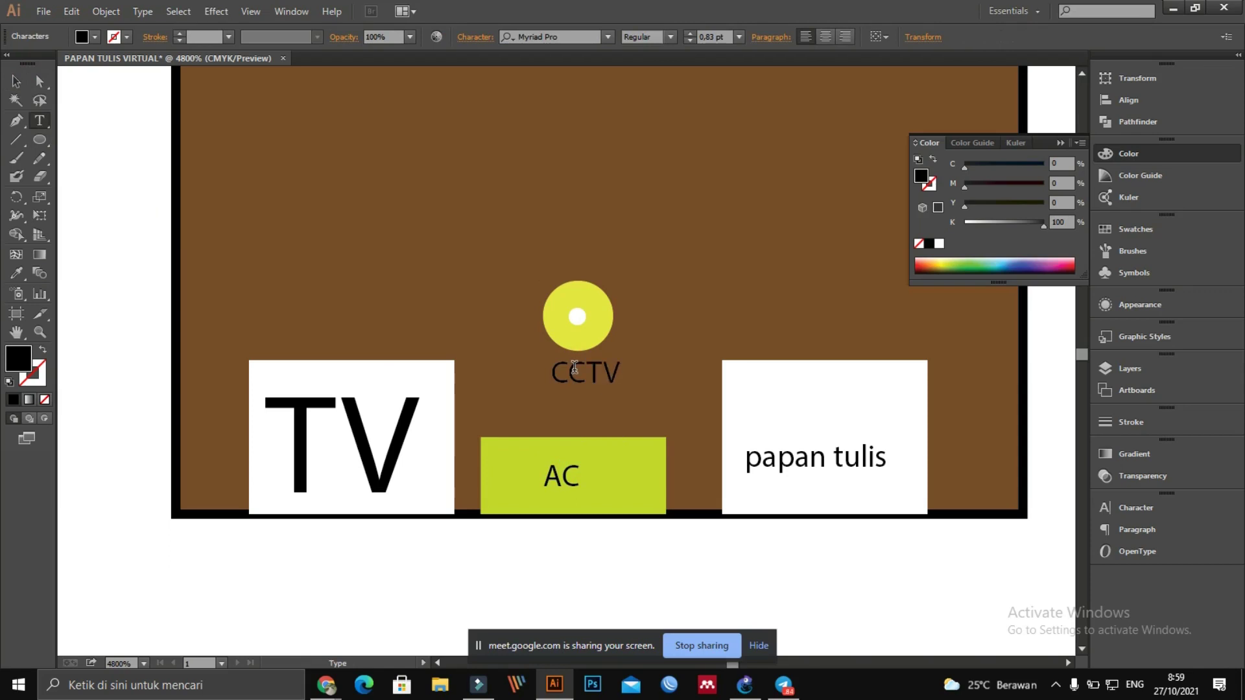
click(16, 82)
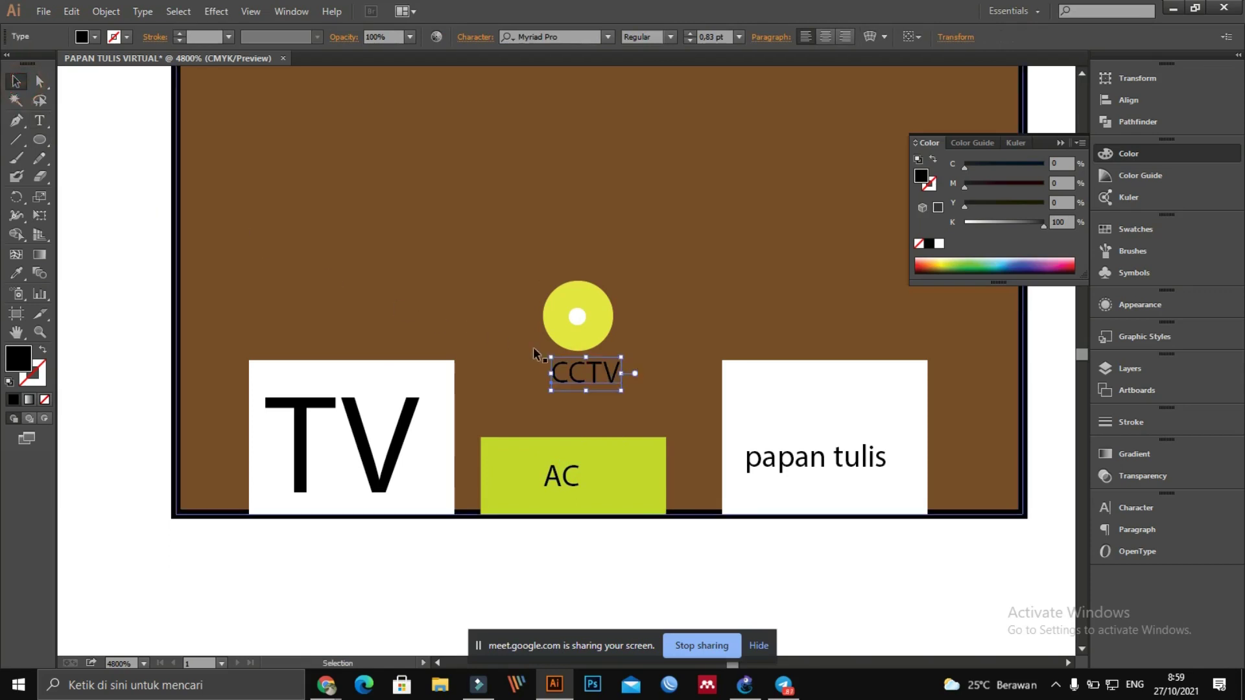
drag(586, 372, 567, 367)
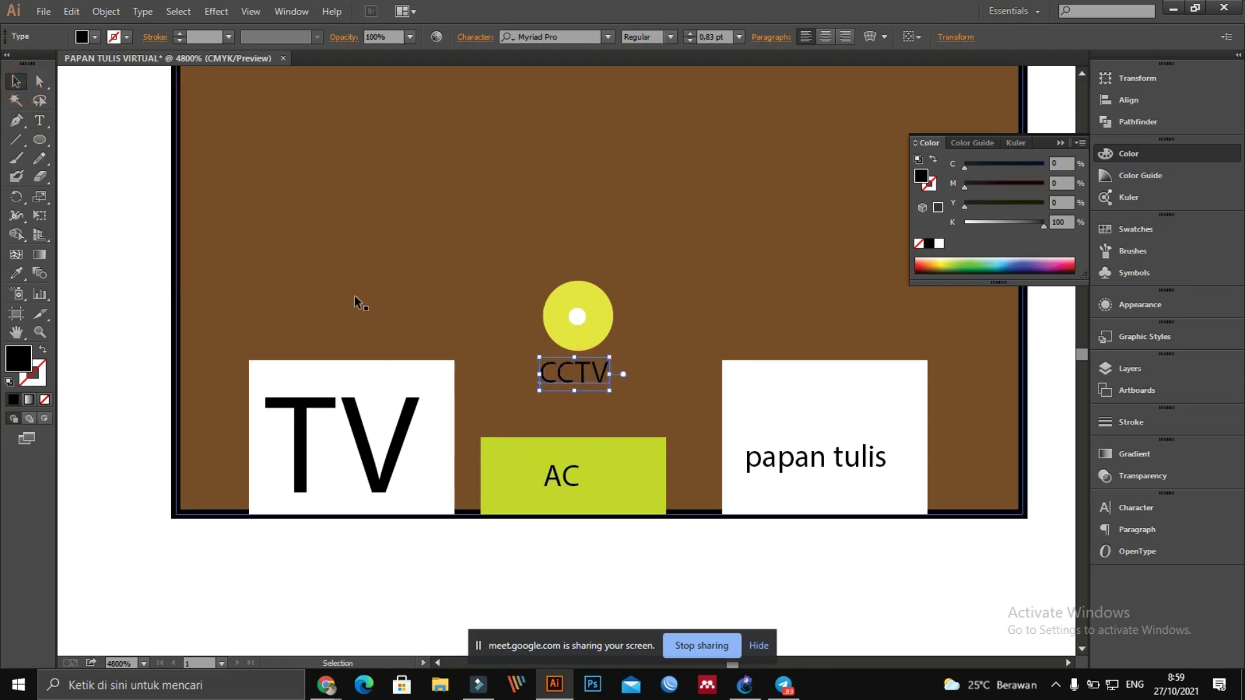
click(102, 275)
Step: Draw an outline-free black rectangle about 2.18 by 0.87 mm near the board's left edge, above the TV box
scroll(125, 279, down, 1)
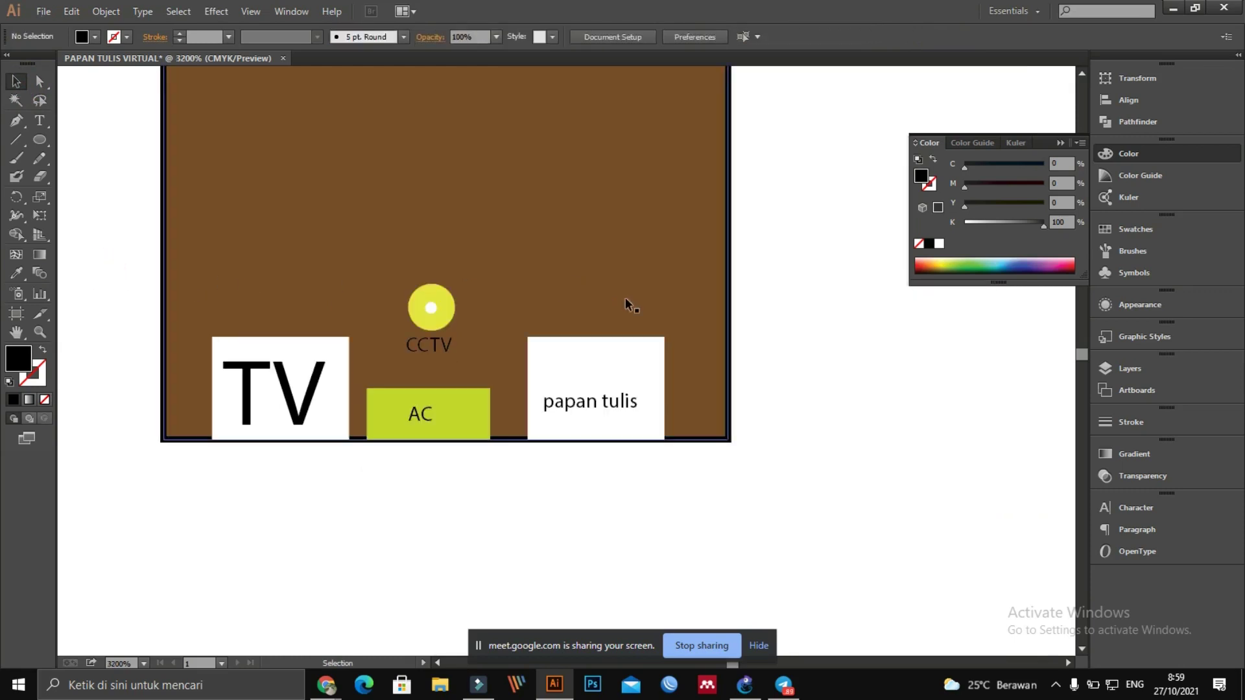
key(space)
drag(720, 253, 767, 378)
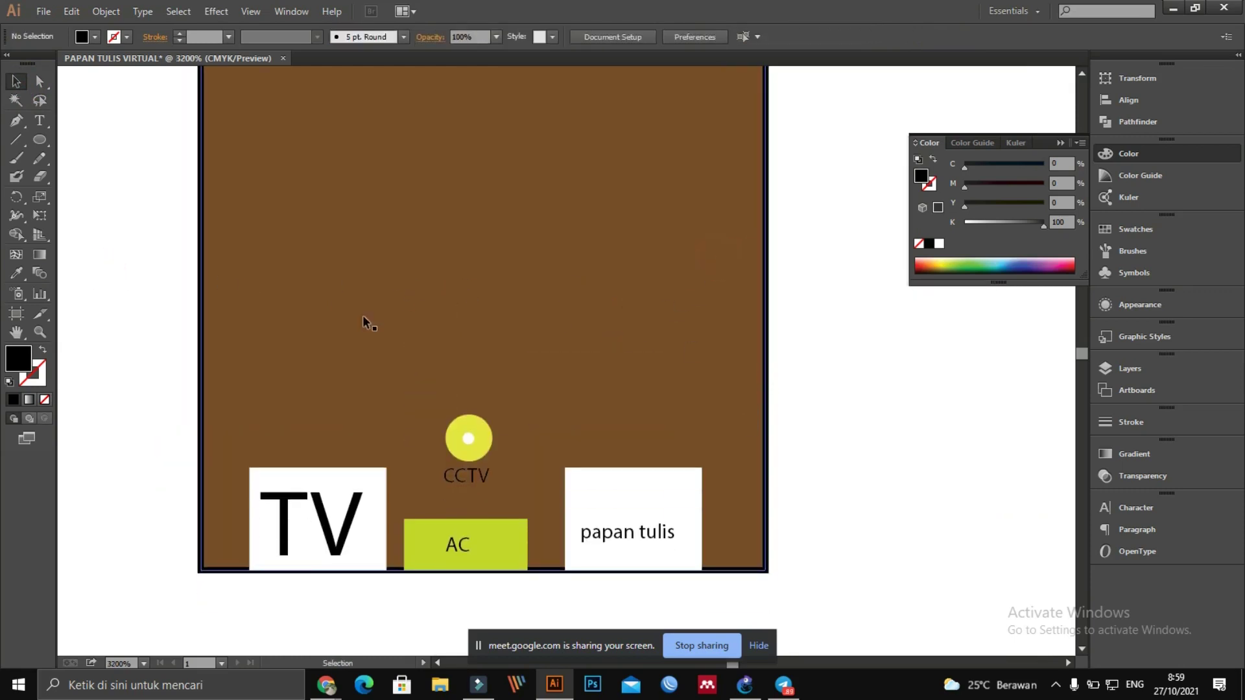
drag(34, 143, 94, 143)
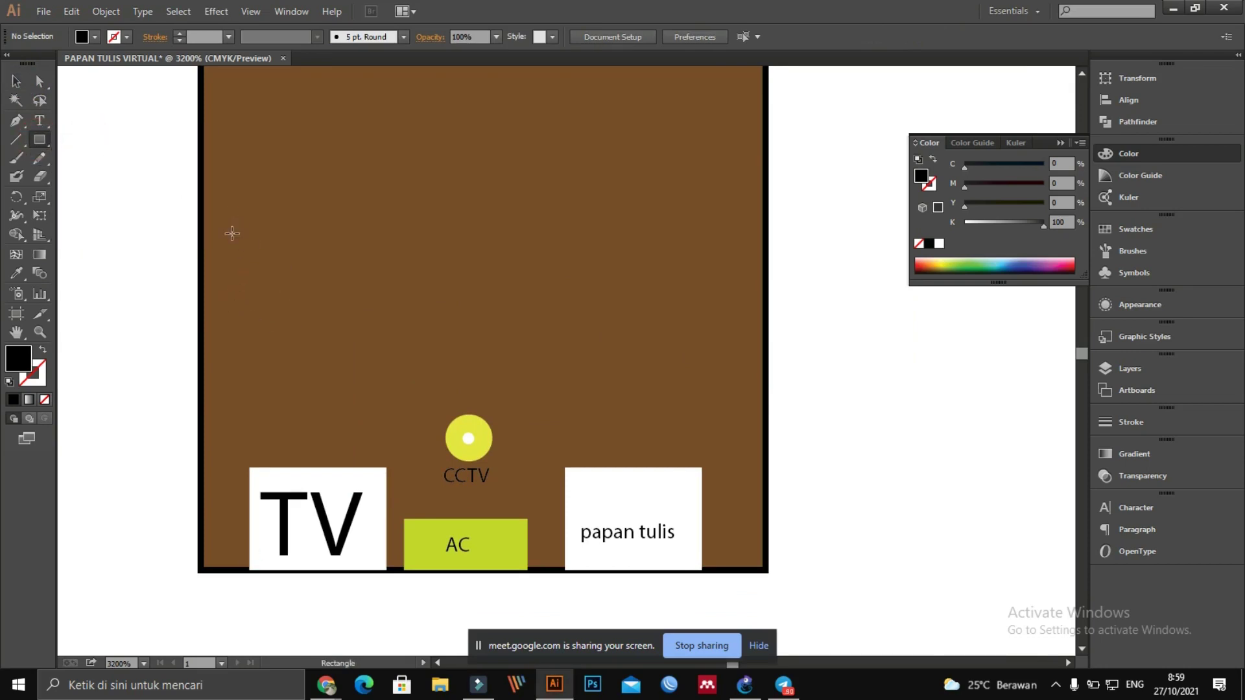
drag(233, 227, 386, 288)
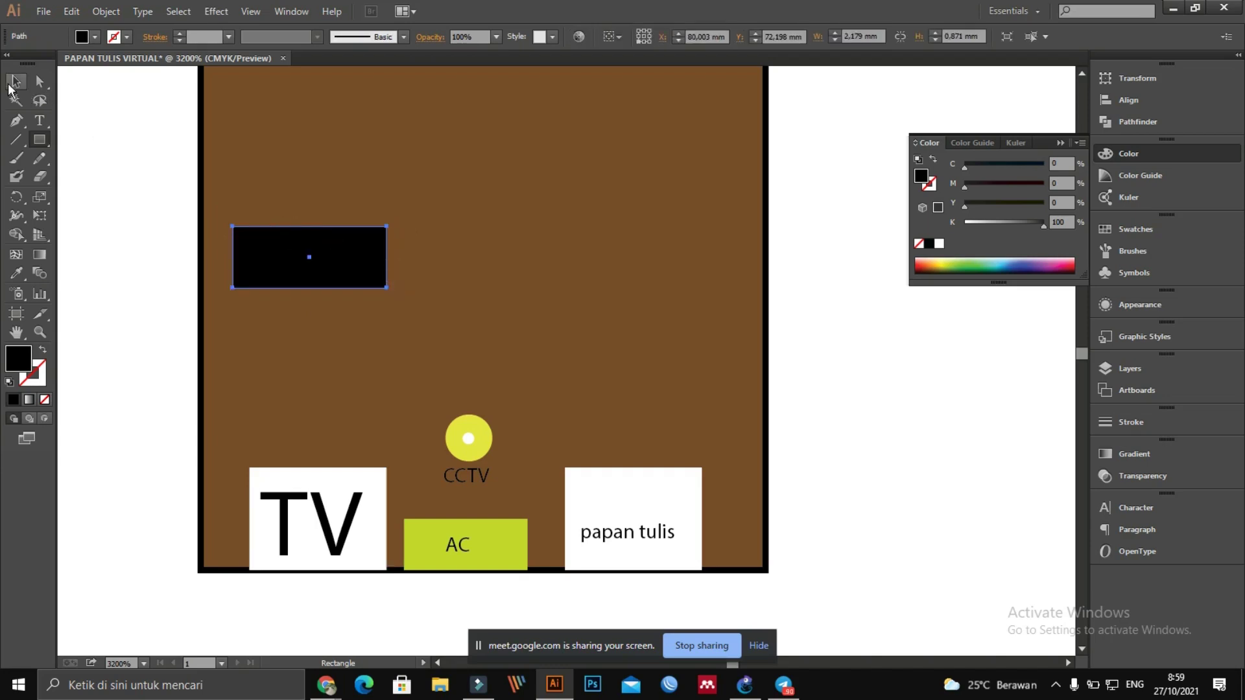
click(15, 81)
click(123, 206)
Step: Duplicate the black rectangle upward into a column of seven along the board's left side
scroll(132, 214, down, 2)
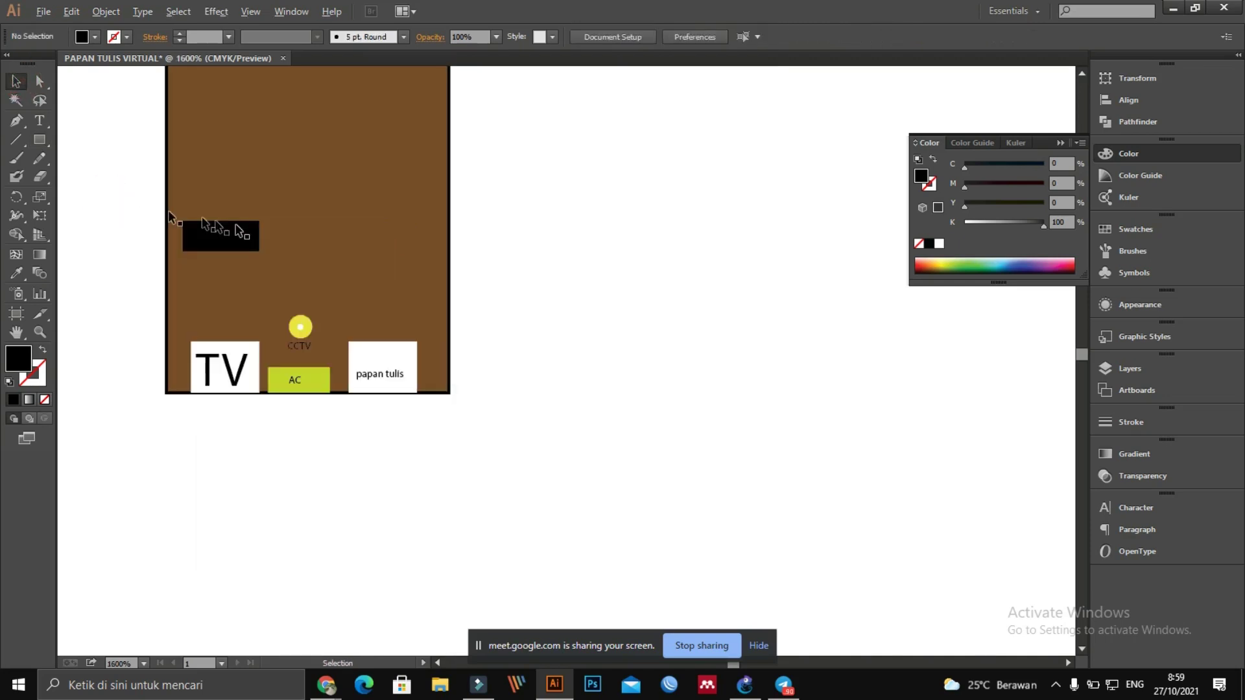
drag(242, 232, 425, 177)
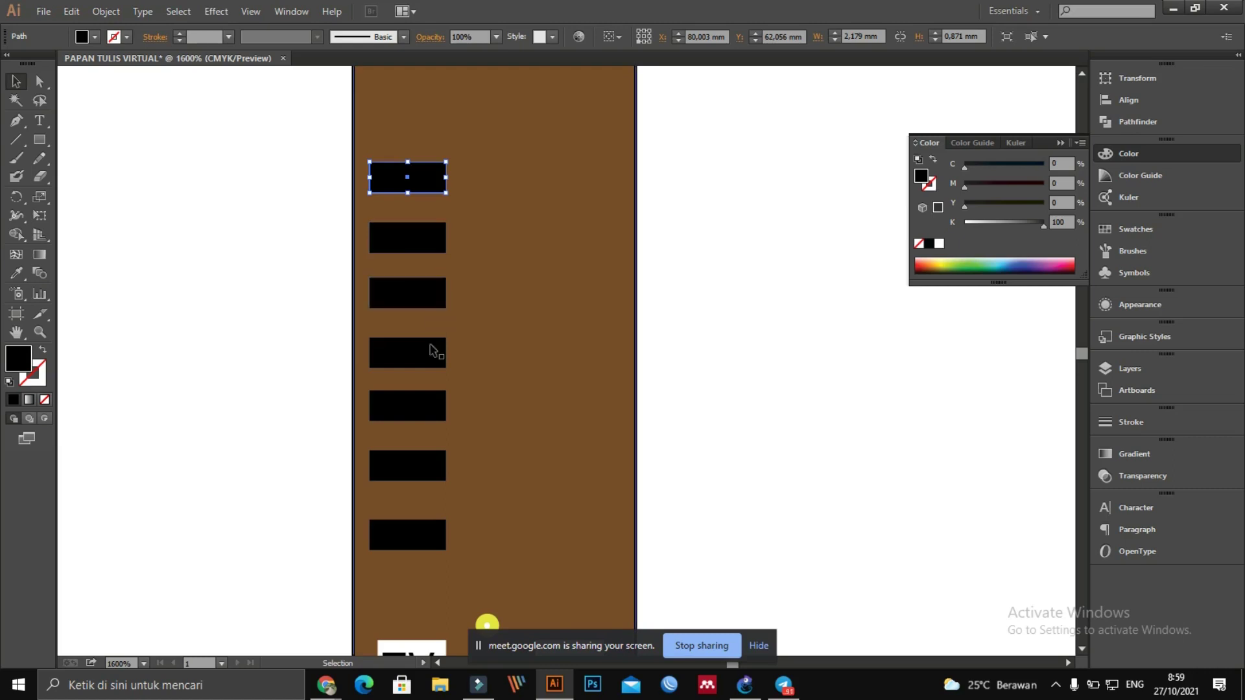
click(760, 404)
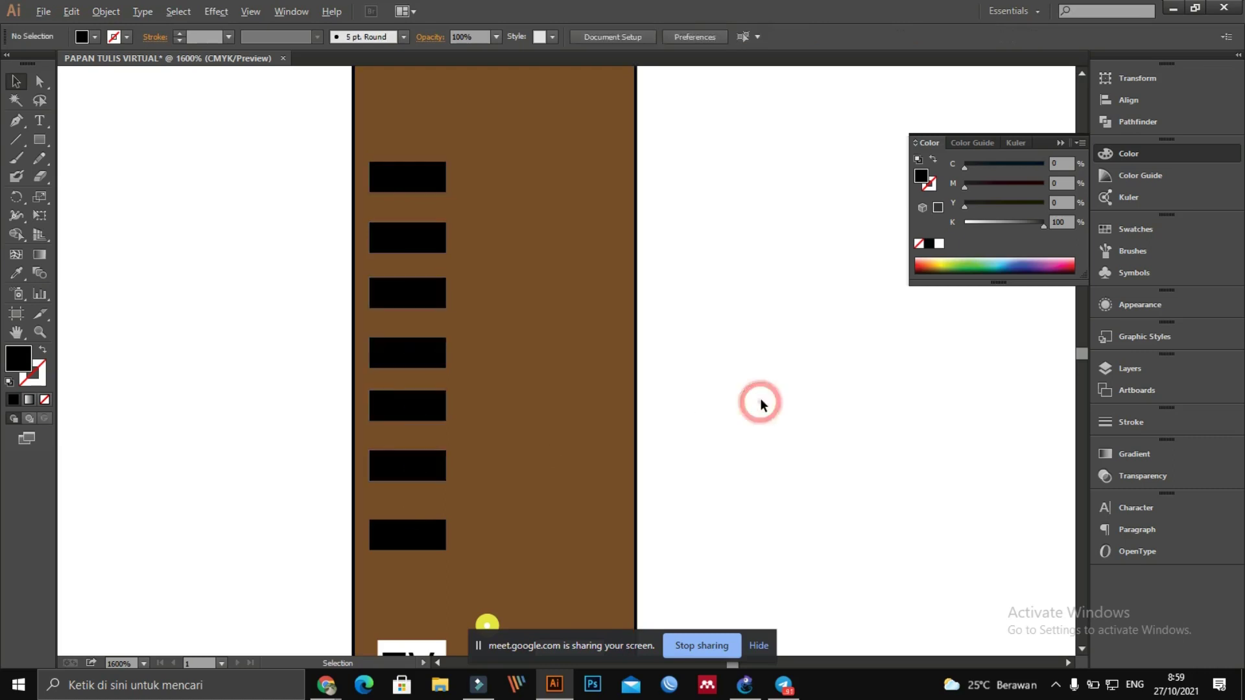
Step: Shorten the brown board from its bottom edge to about 20.6 mm high
scroll(760, 404, down, 2)
scroll(760, 398, down, 1)
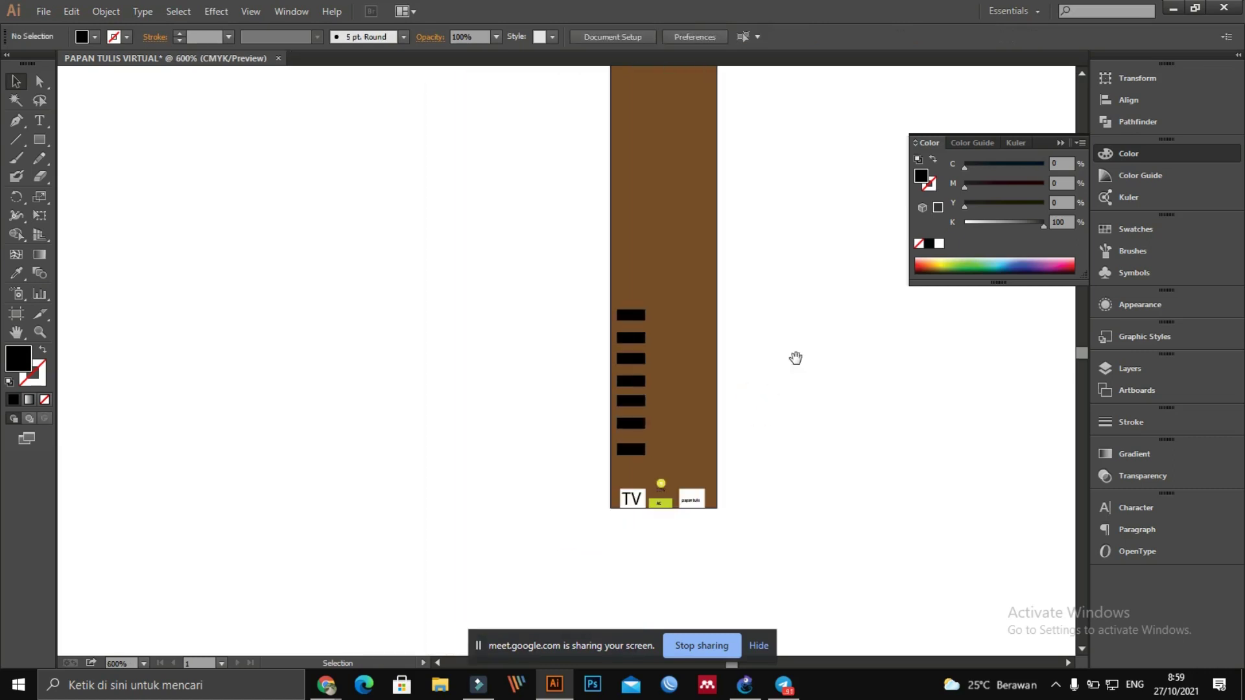
drag(795, 356, 546, 456)
click(477, 311)
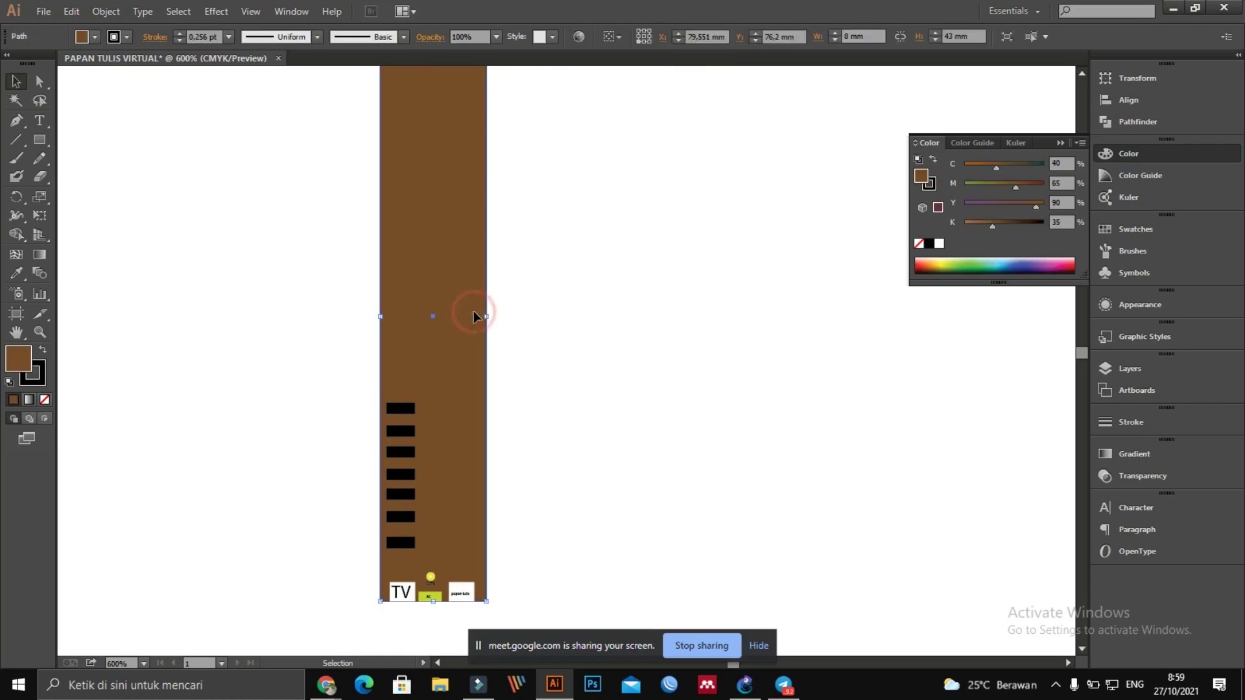
scroll(564, 272, up, 1)
scroll(607, 234, down, 1)
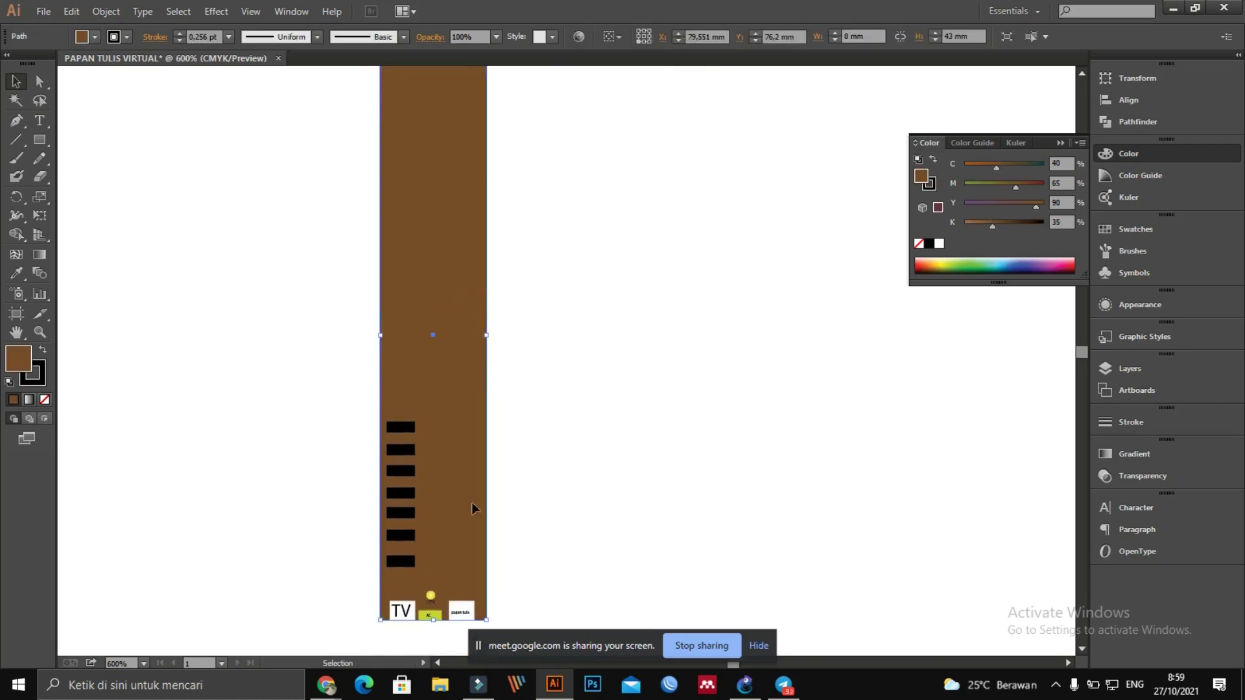
drag(434, 621, 458, 323)
scroll(613, 350, up, 1)
scroll(613, 350, up, 1)
scroll(570, 363, down, 3)
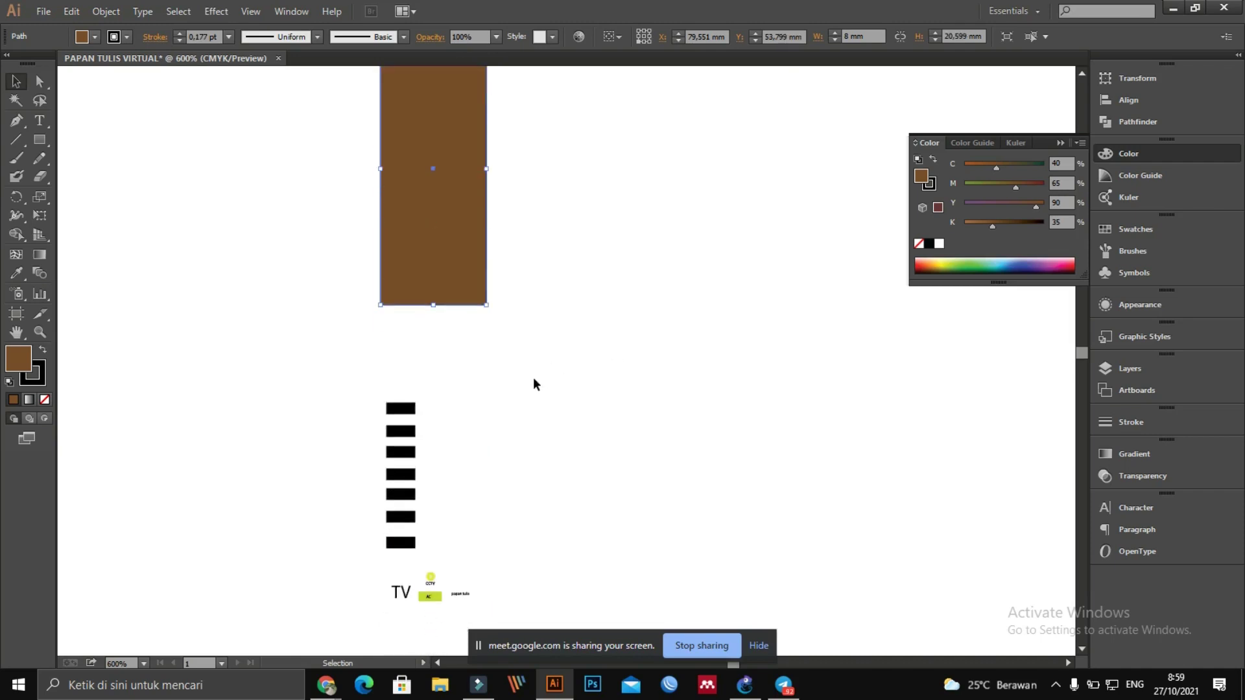
Step: Move the black rectangles and all labelled items together onto the lower part of the shortened board, centred between its sides
drag(352, 335, 519, 519)
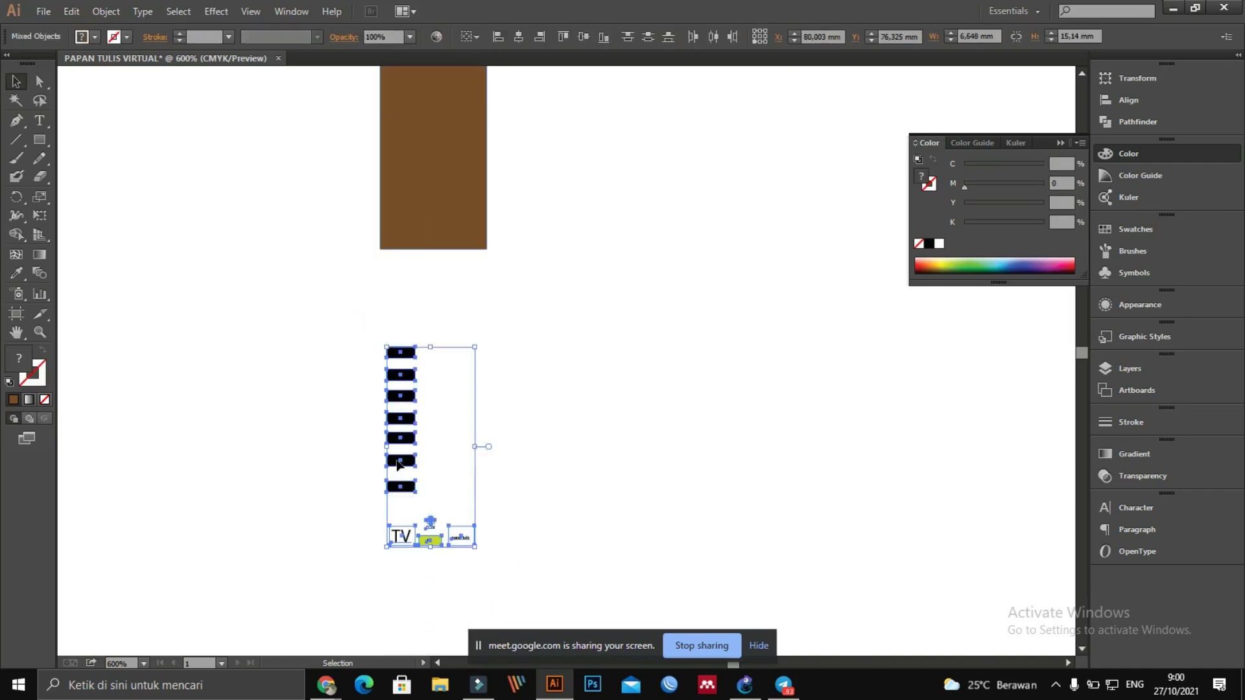
drag(392, 459, 411, 154)
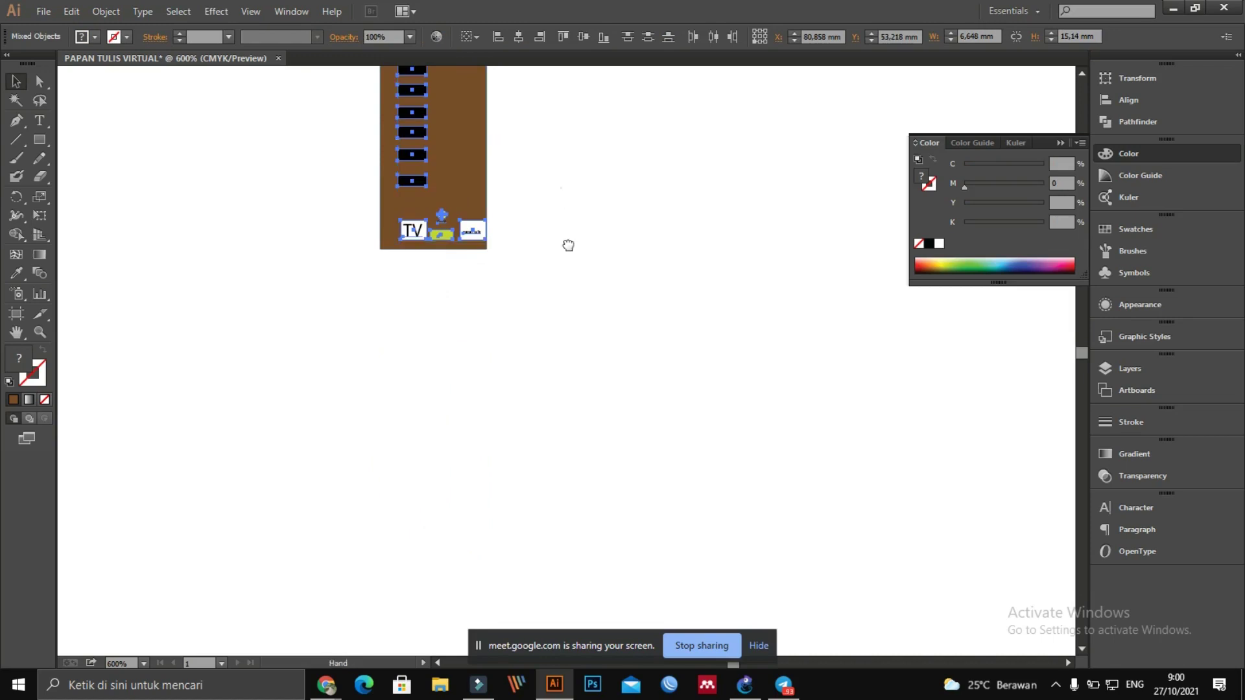
drag(563, 192, 601, 379)
scroll(550, 363, up, 4)
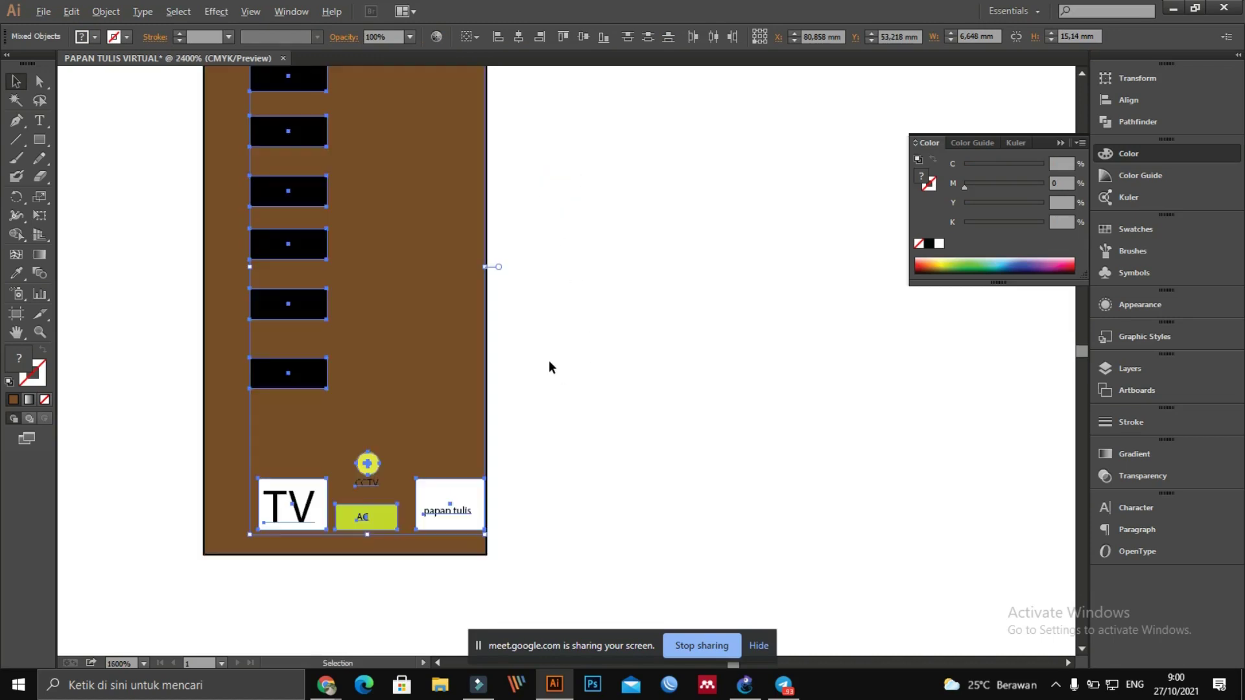
scroll(550, 369, down, 2)
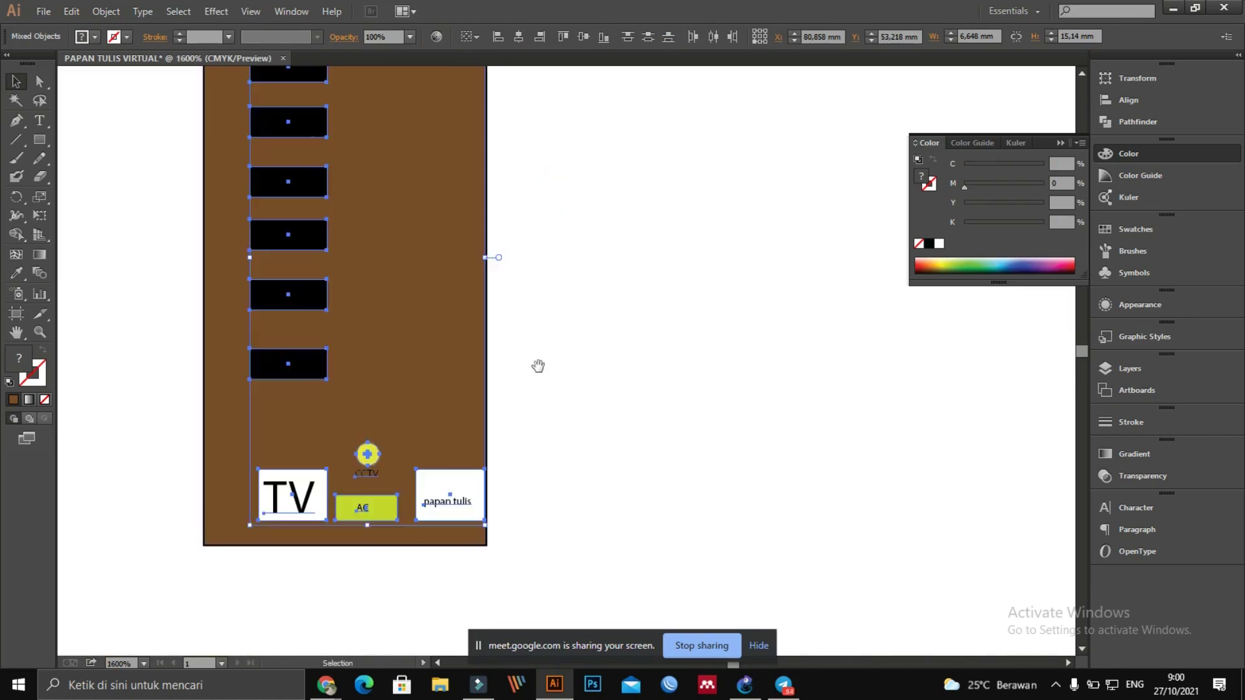
drag(540, 365, 725, 434)
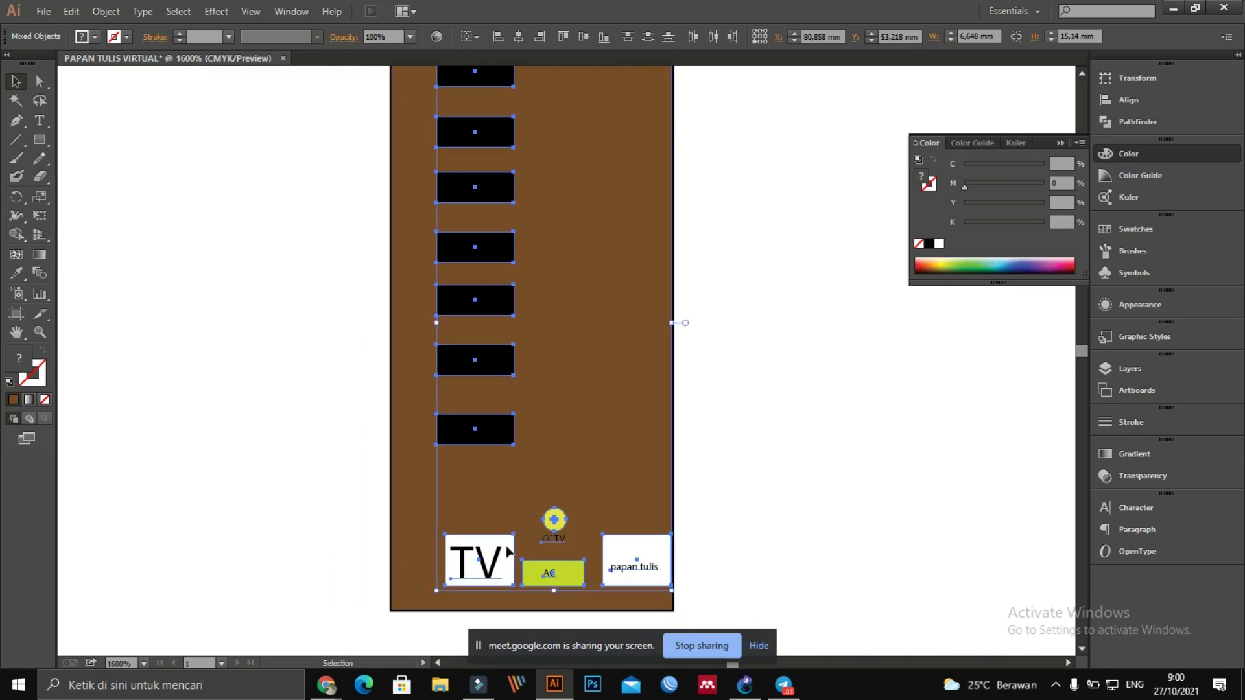
drag(483, 564, 460, 562)
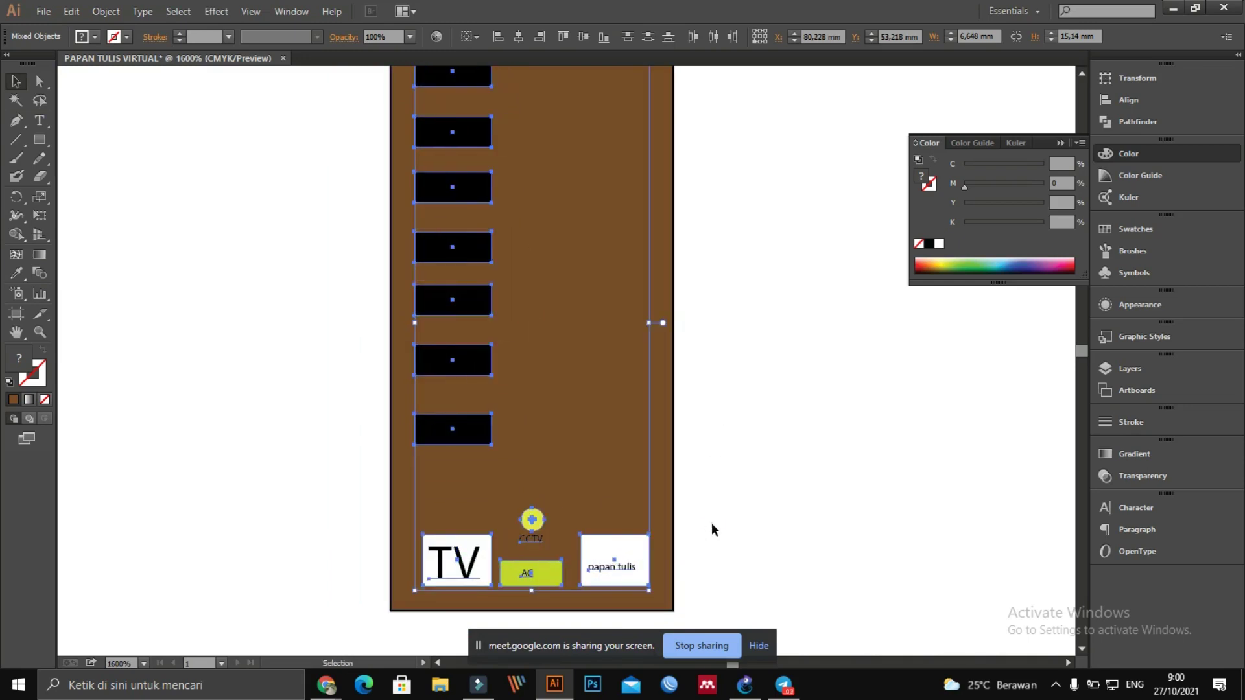
click(710, 523)
Step: Spread the upper four black rectangles farther apart up the board, keeping them aligned in one column
scroll(640, 512, up, 3)
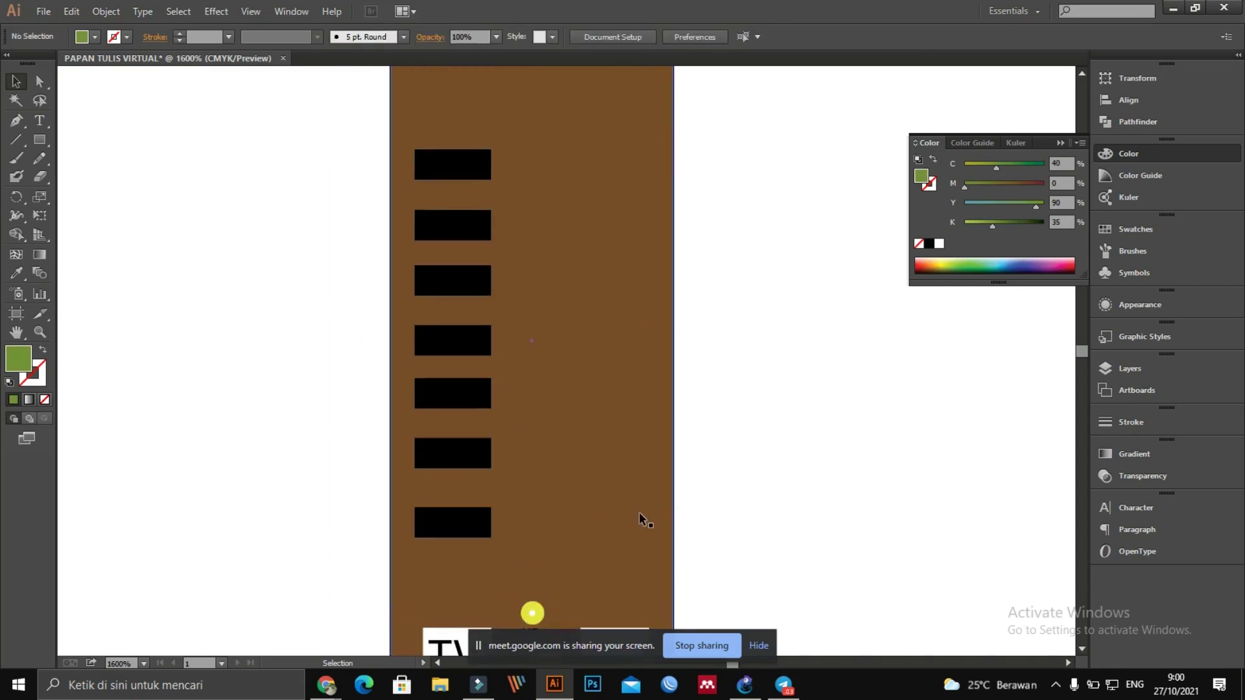
scroll(639, 512, up, 2)
scroll(639, 513, down, 2)
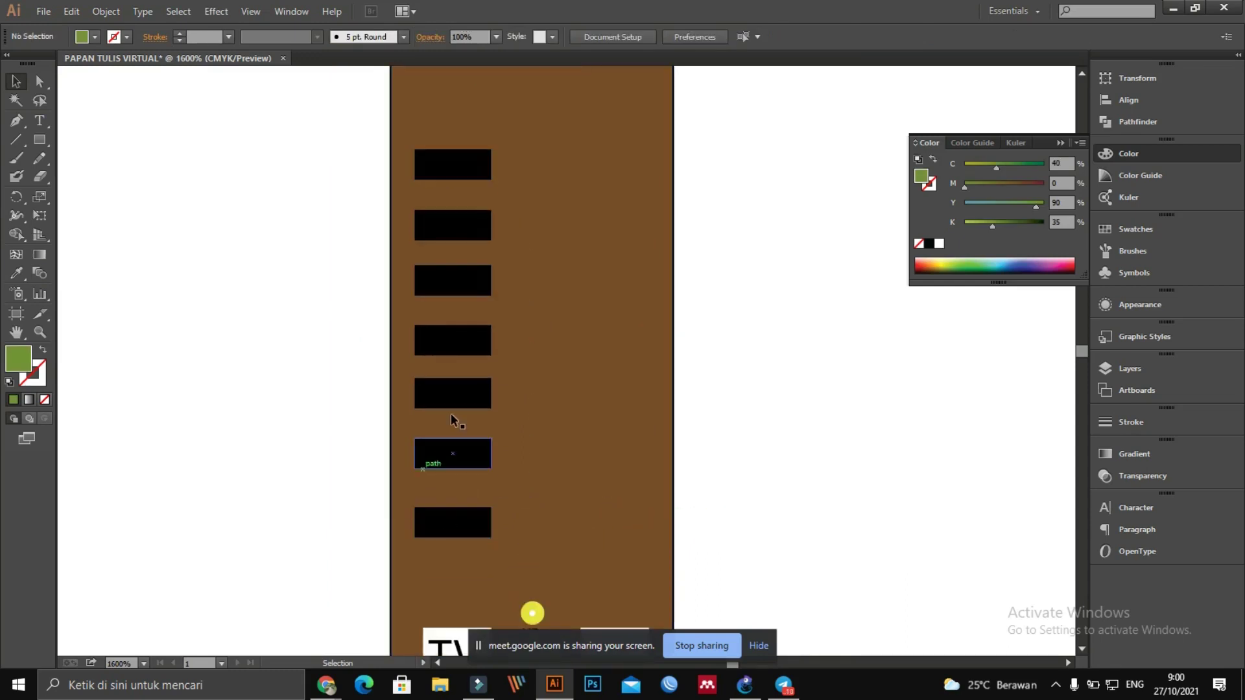
scroll(488, 236, up, 3)
drag(480, 254, 478, 192)
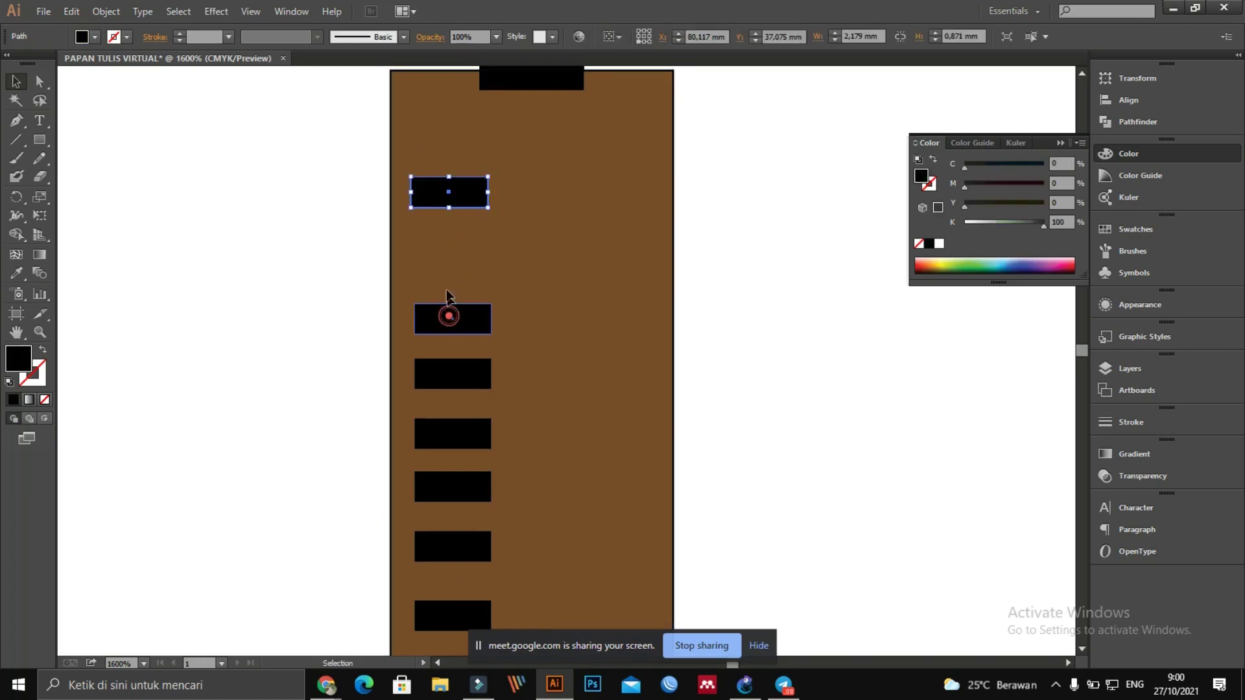
drag(448, 316, 448, 264)
scroll(453, 372, down, 1)
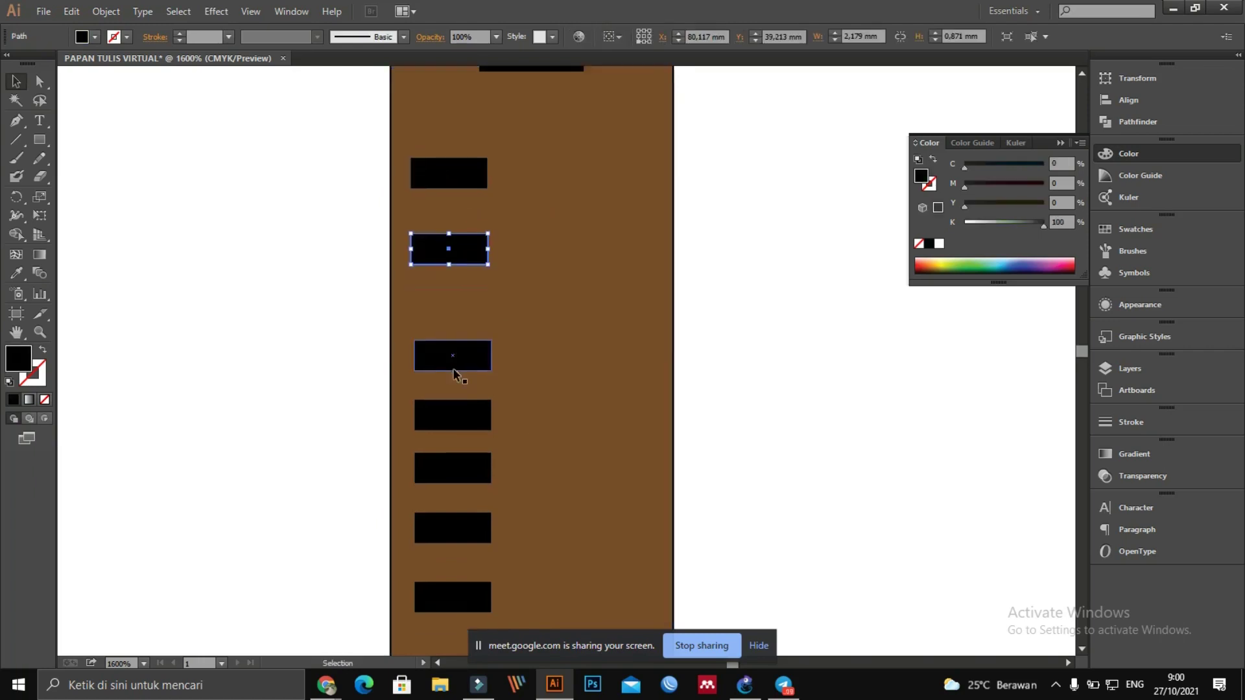
scroll(455, 363, down, 1)
drag(456, 348, 453, 327)
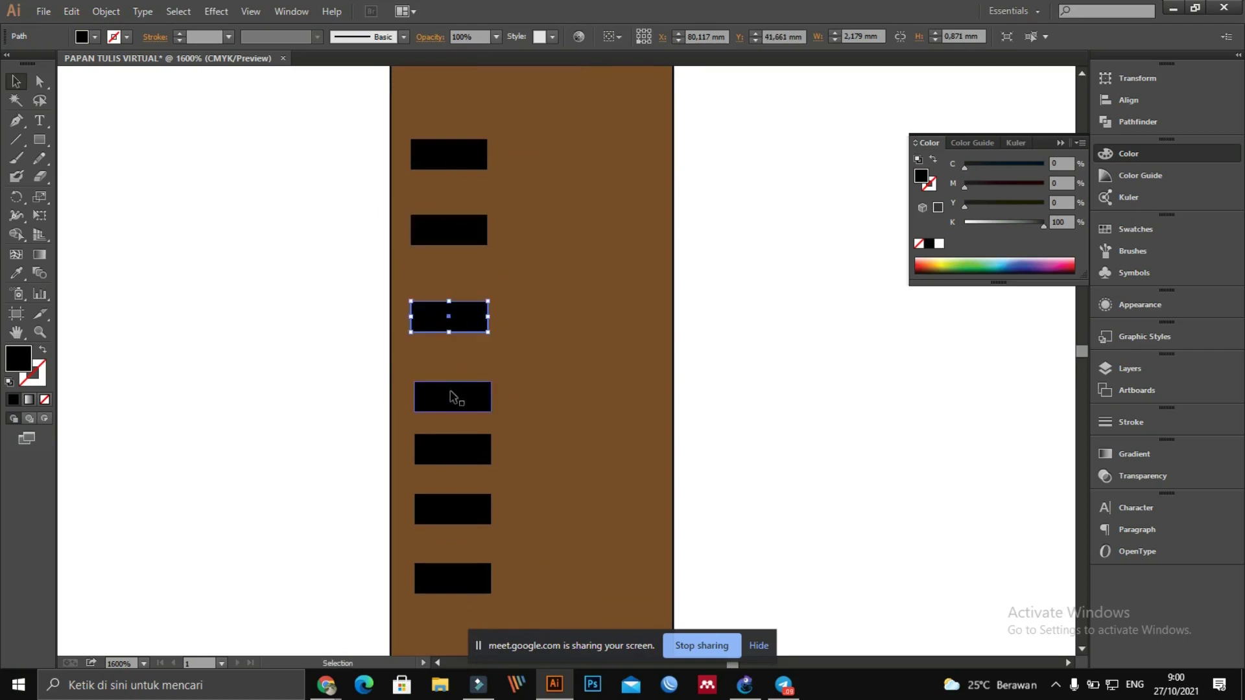
drag(451, 394, 447, 394)
Step: Move the lower three black rectangles down to widen their gaps, lining the fifth and sixth up with the column
scroll(460, 457, down, 4)
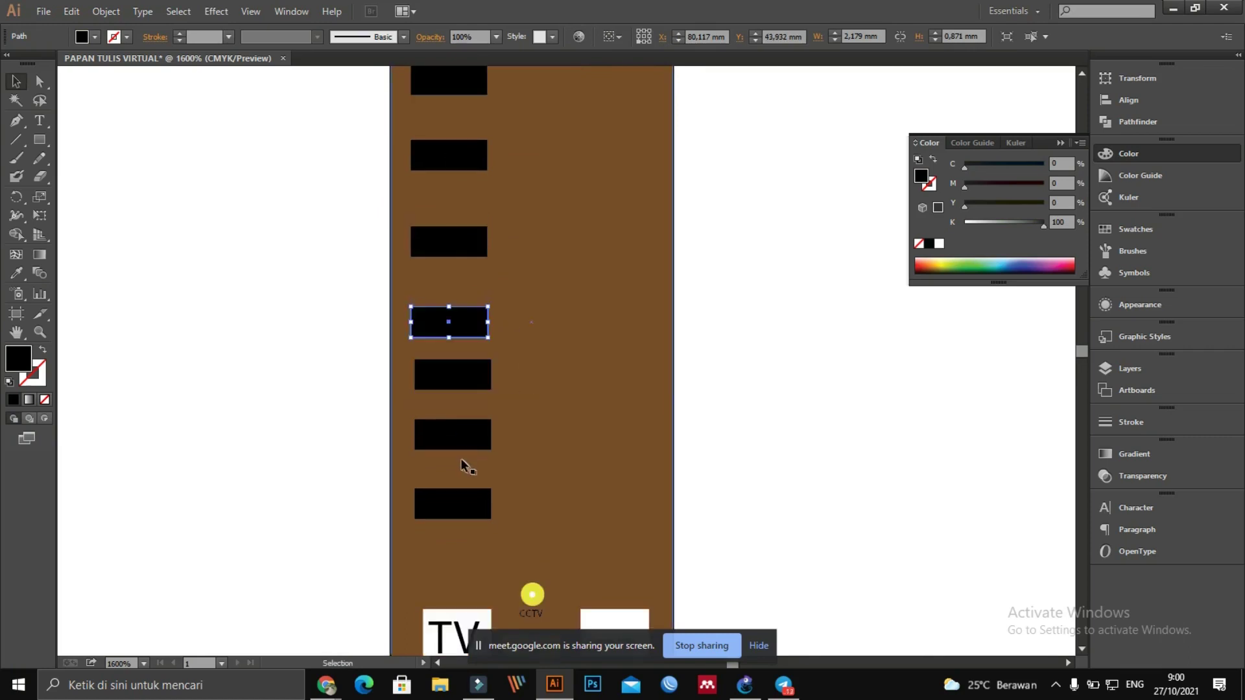
scroll(447, 541, down, 2)
drag(446, 473, 446, 495)
drag(453, 381, 448, 396)
mouse_move(456, 344)
mouse_down()
mouse_move(511, 361)
mouse_move(453, 377)
mouse_move(458, 354)
mouse_up()
click(726, 365)
Step: Fine-tune the column by nudging the fourth rectangle vertically, lowering the sixth slightly and aligning the bottom one with the others
scroll(726, 364, up, 4)
scroll(650, 378, down, 3)
key(Down)
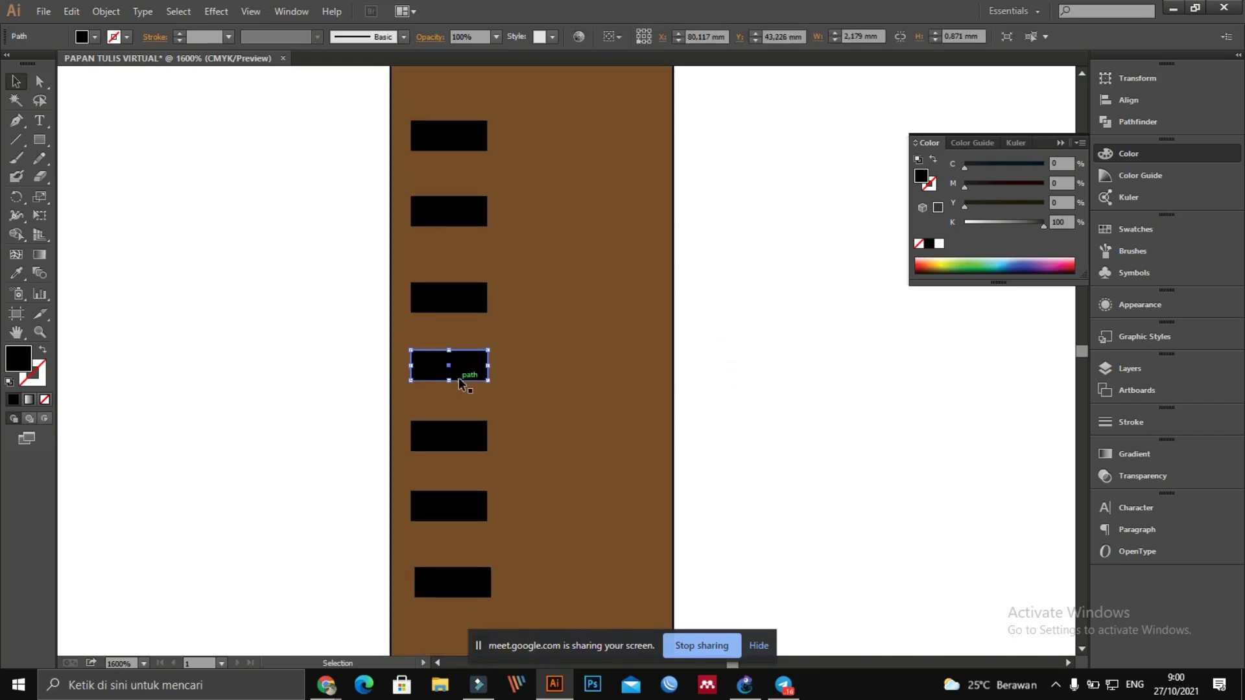
scroll(595, 372, down, 4)
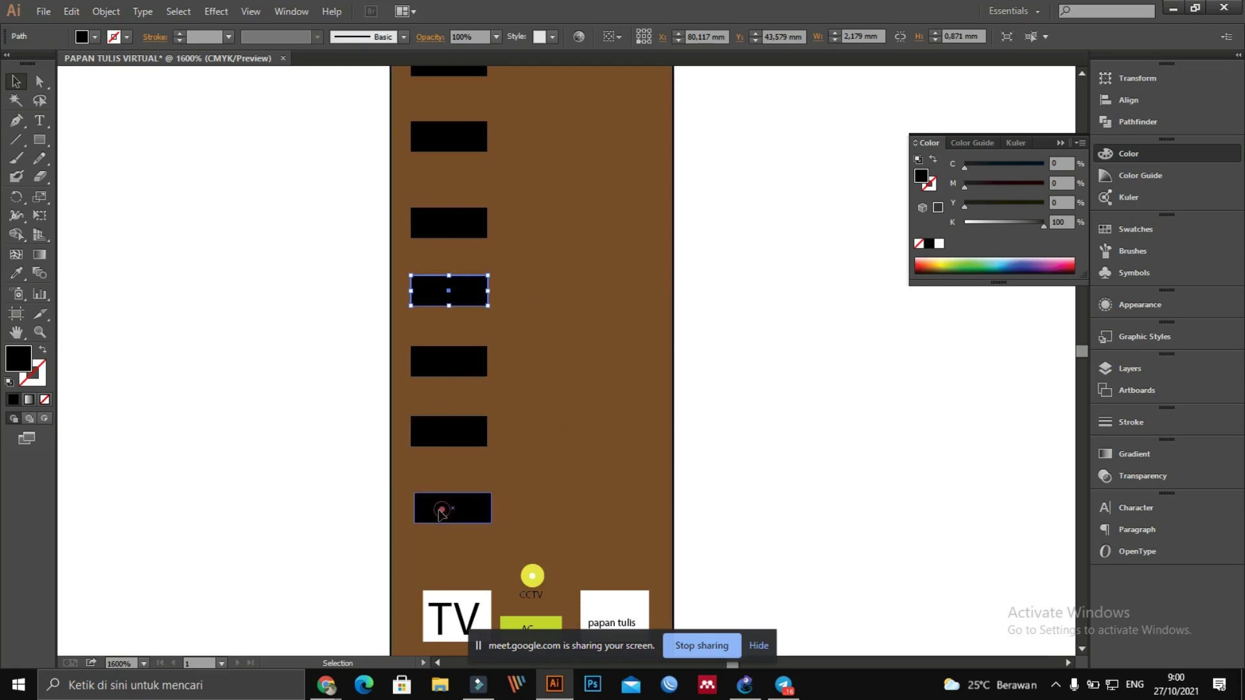
drag(439, 508, 435, 509)
drag(458, 436, 457, 449)
scroll(460, 454, up, 2)
scroll(463, 480, down, 2)
click(465, 508)
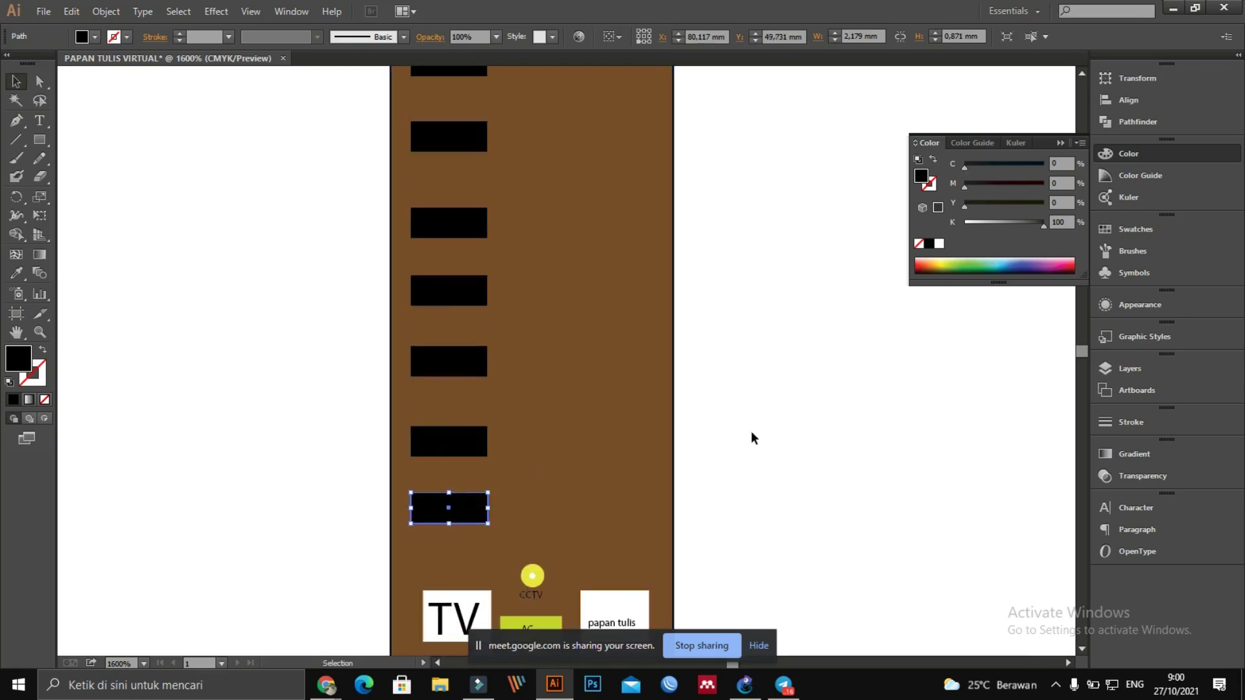
click(750, 434)
Step: Move the top two black rectangles farther up toward the board's top edge
scroll(675, 408, up, 6)
scroll(472, 198, up, 3)
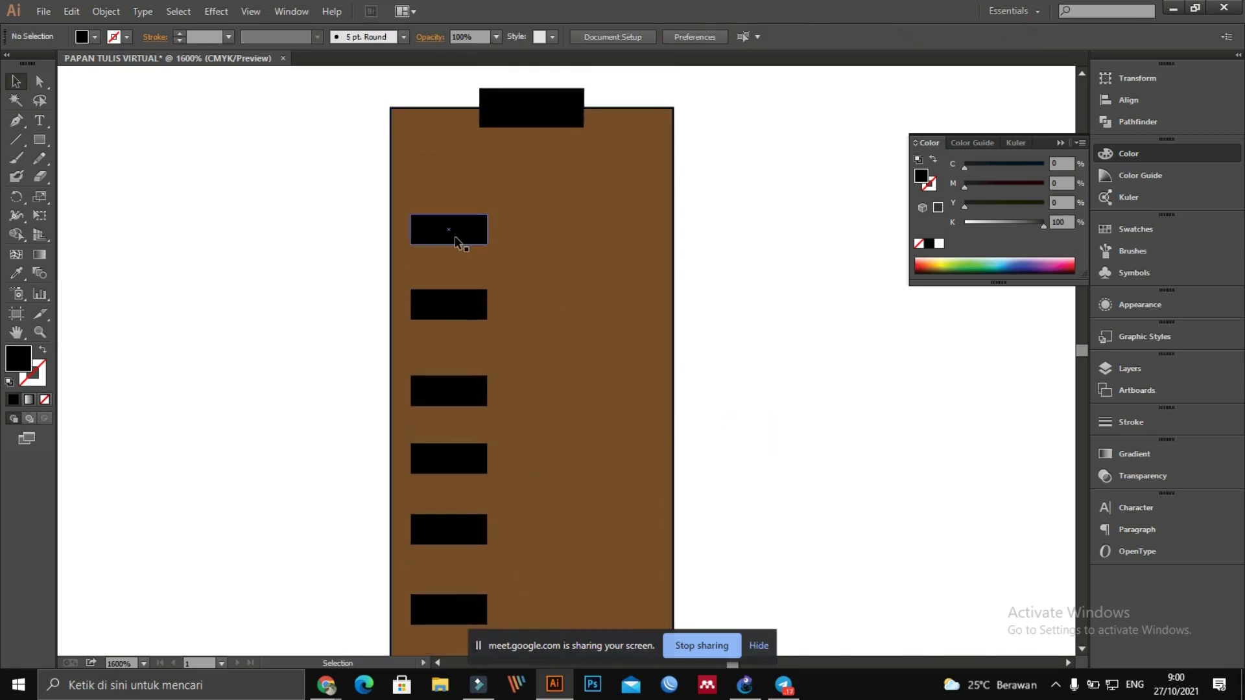
drag(453, 237, 452, 205)
drag(445, 299, 454, 278)
Step: Raise the third and fourth black rectangles to even out the gaps in the column
scroll(454, 277, down, 1)
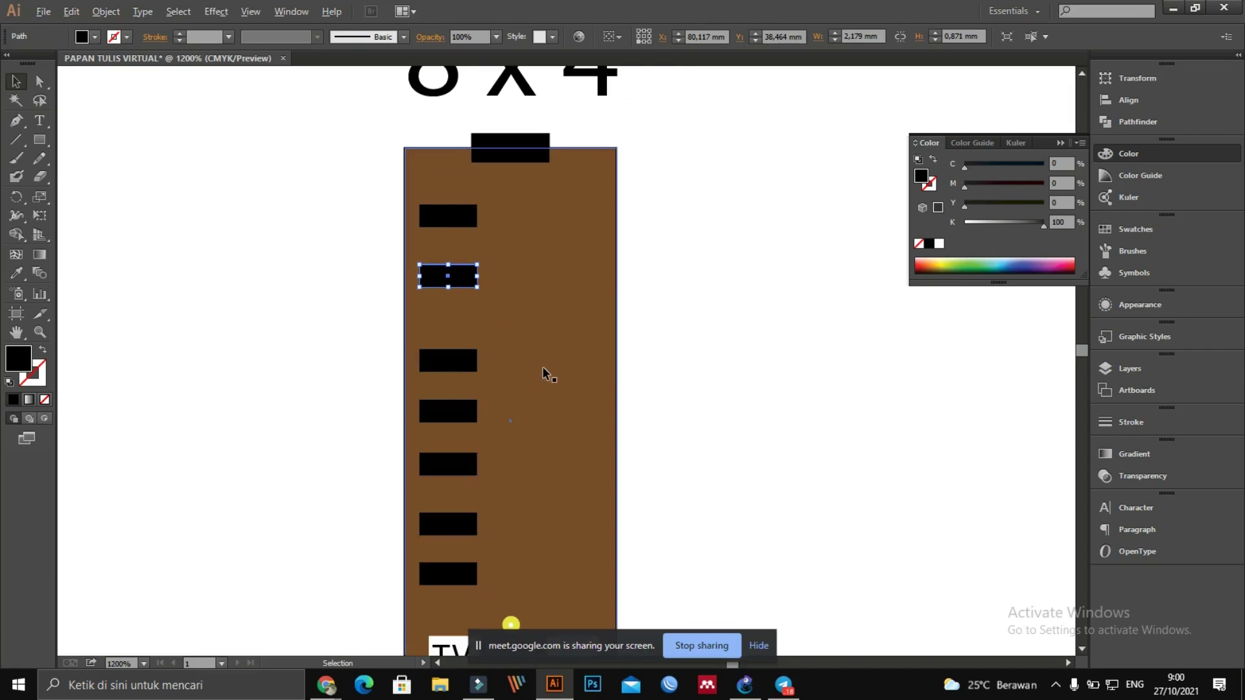
scroll(535, 368, down, 1)
drag(483, 367, 485, 350)
mouse_move(484, 406)
mouse_down()
mouse_move(480, 389)
mouse_move(478, 400)
mouse_up()
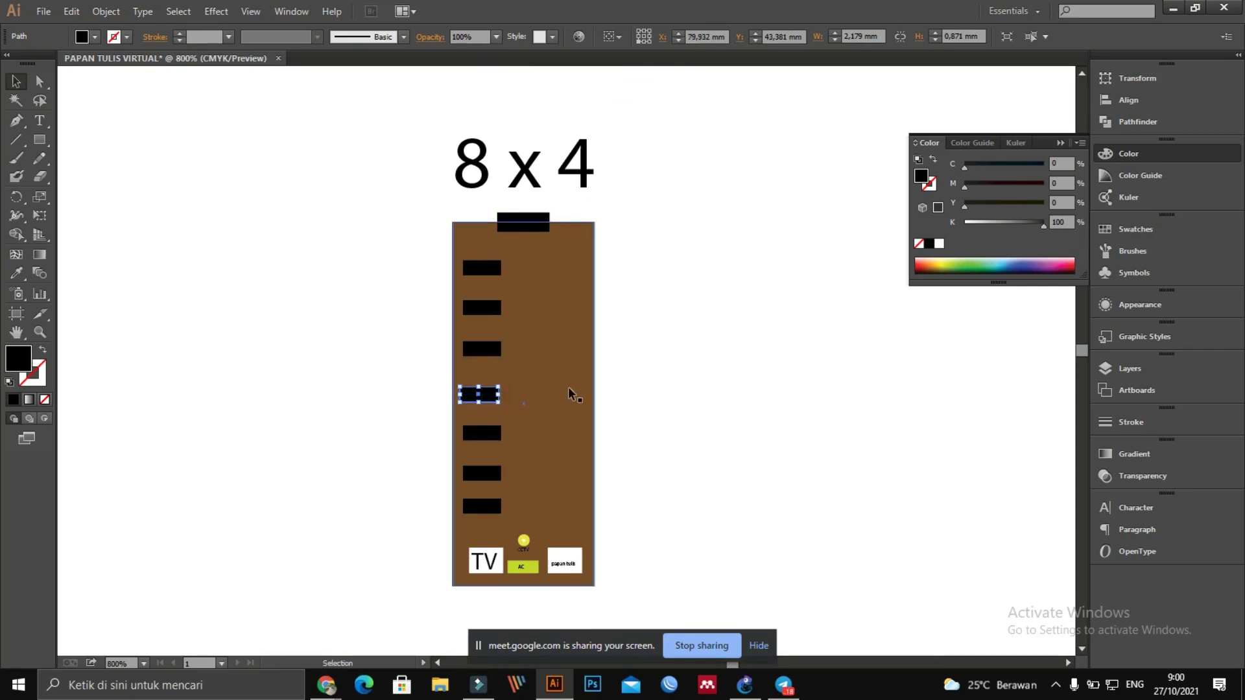
click(614, 433)
key(ctrl+plus)
key(ctrl+plus)
scroll(712, 400, left, 3)
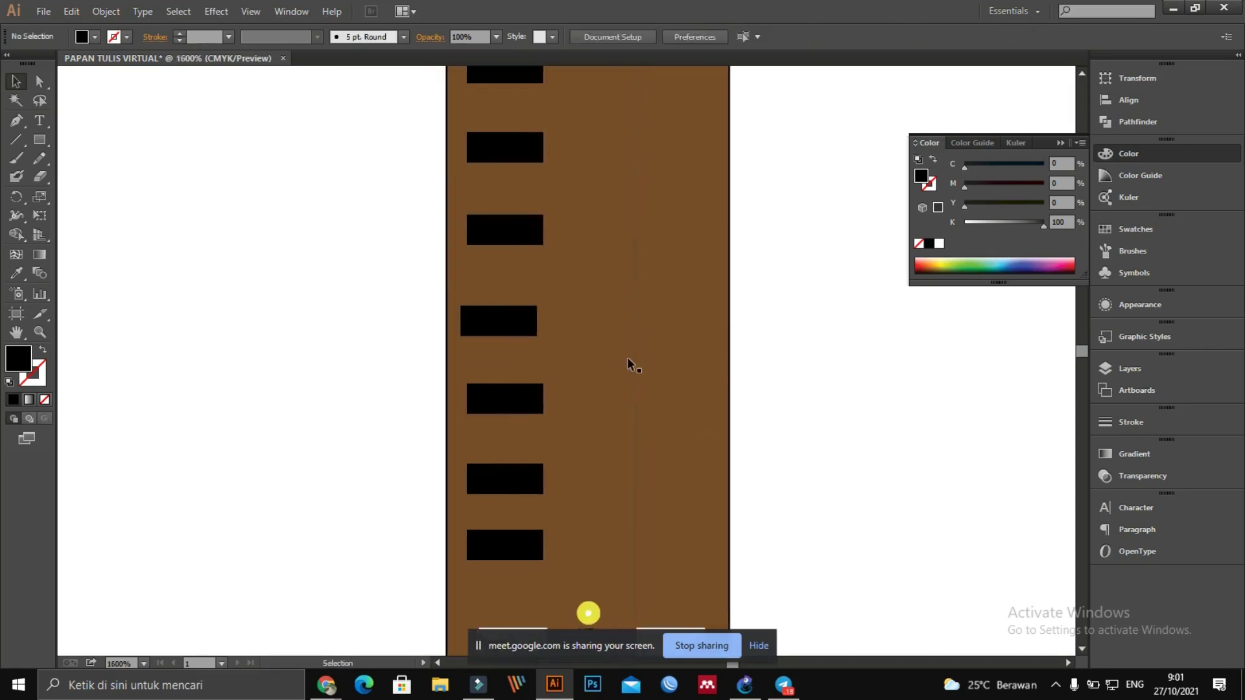
Step: Align the fourth black rectangle horizontally with the column and raise the sixth rectangle slightly
drag(522, 326, 529, 328)
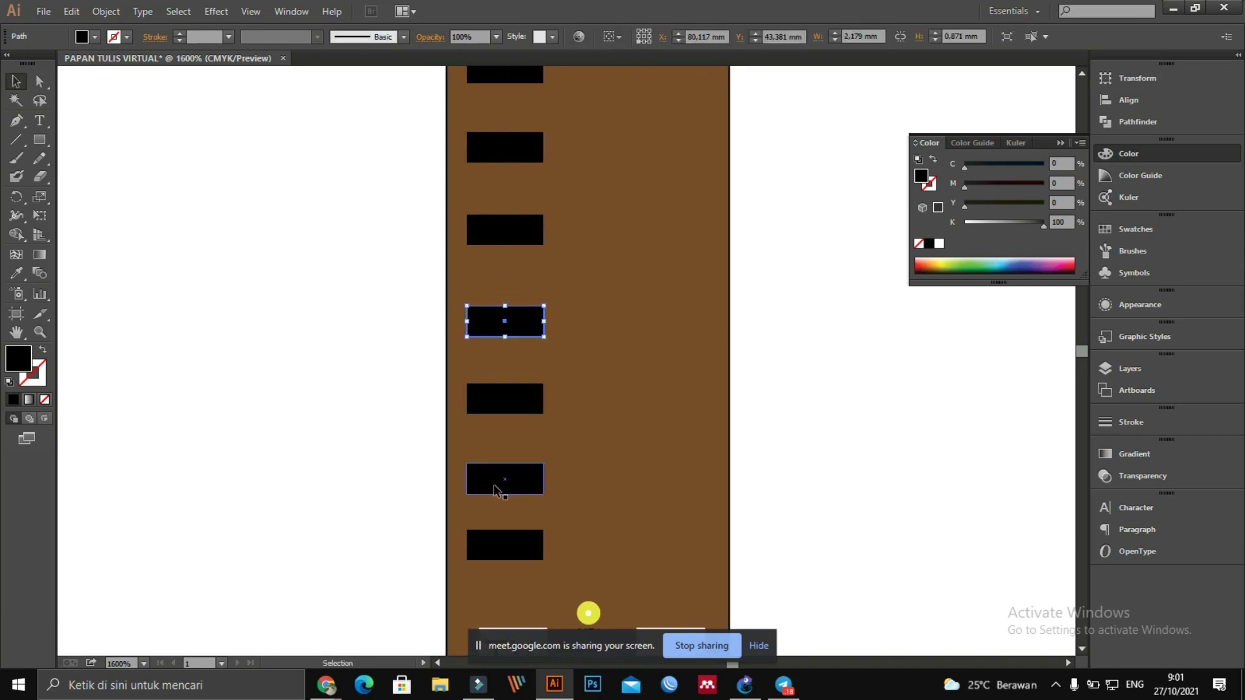
scroll(503, 415, down, 2)
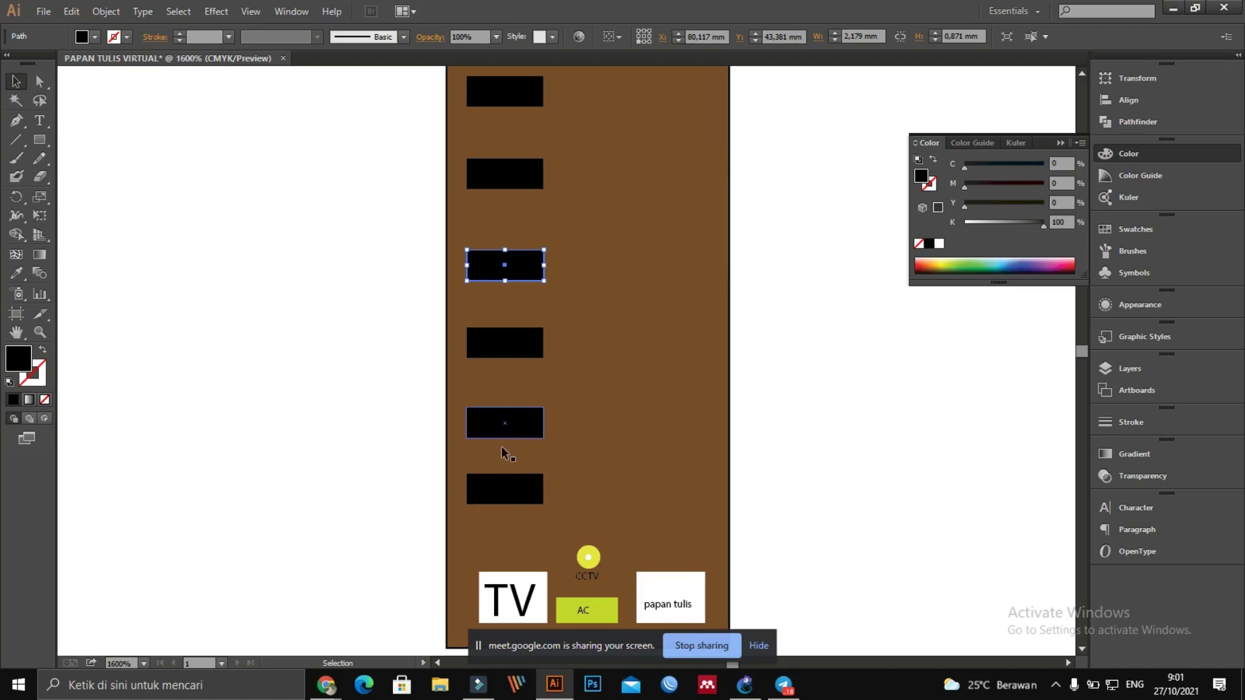
drag(513, 427, 509, 416)
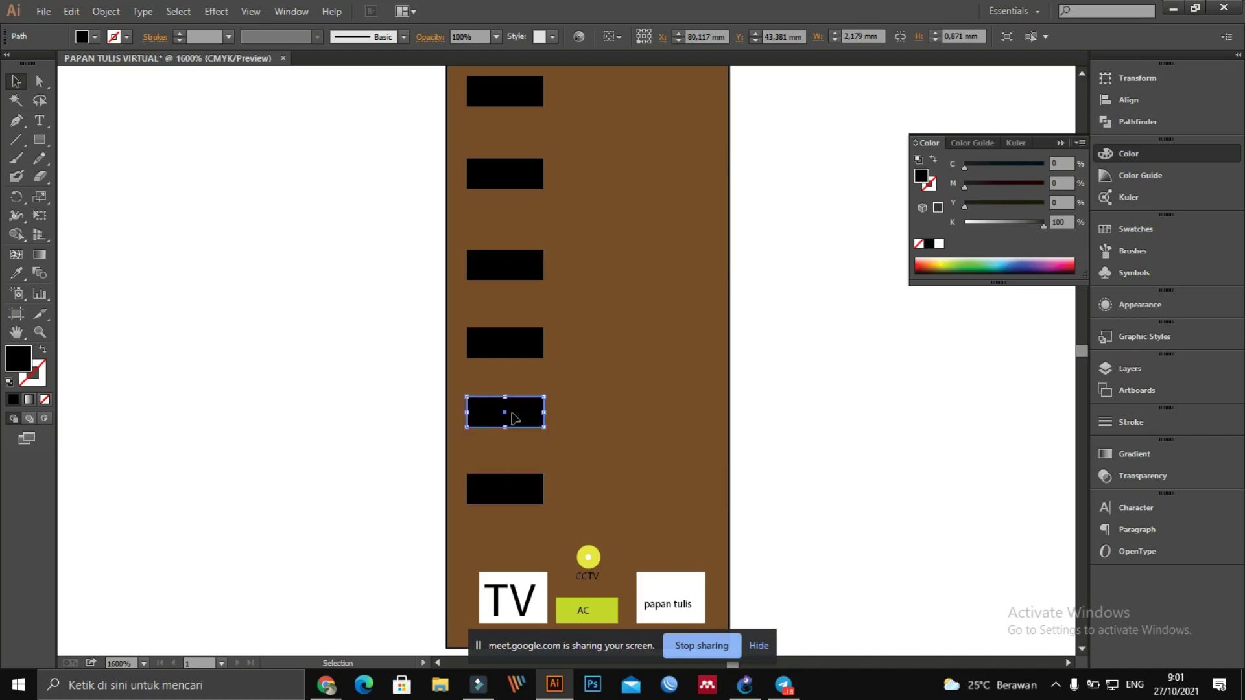
click(769, 385)
scroll(749, 386, up, 6)
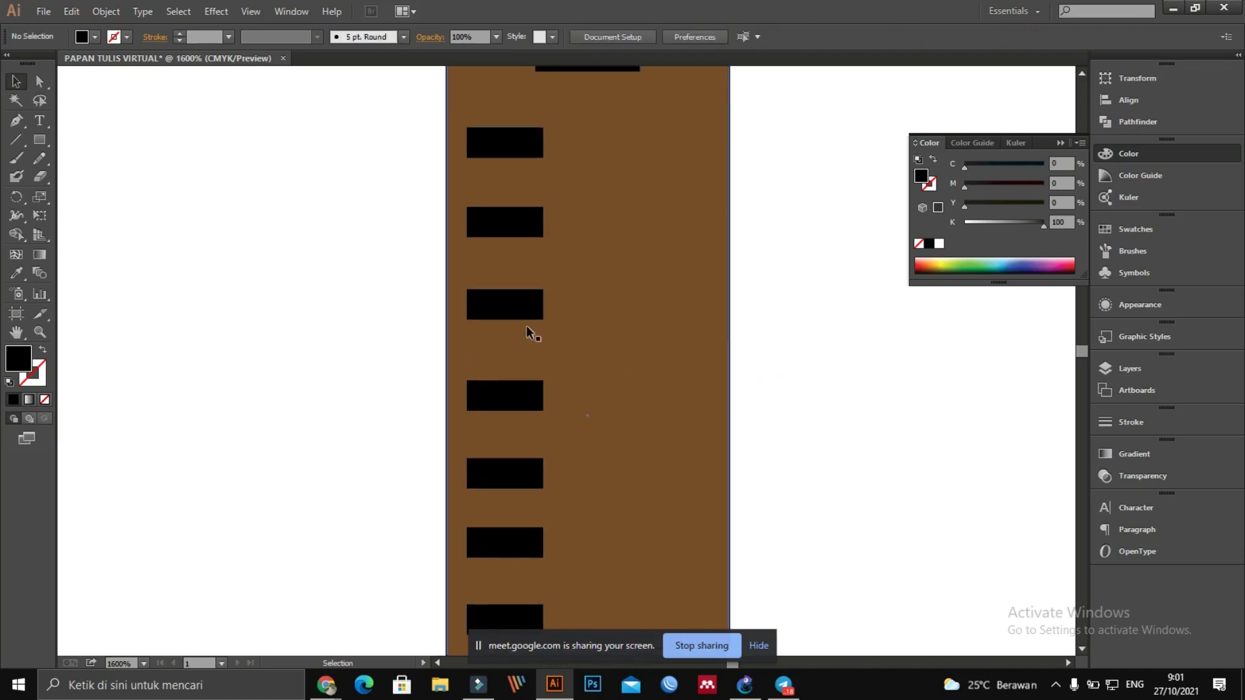
Step: Raise the third through sixth black rectangles slightly to even out the gaps in the column
drag(493, 451, 490, 440)
drag(520, 361, 518, 355)
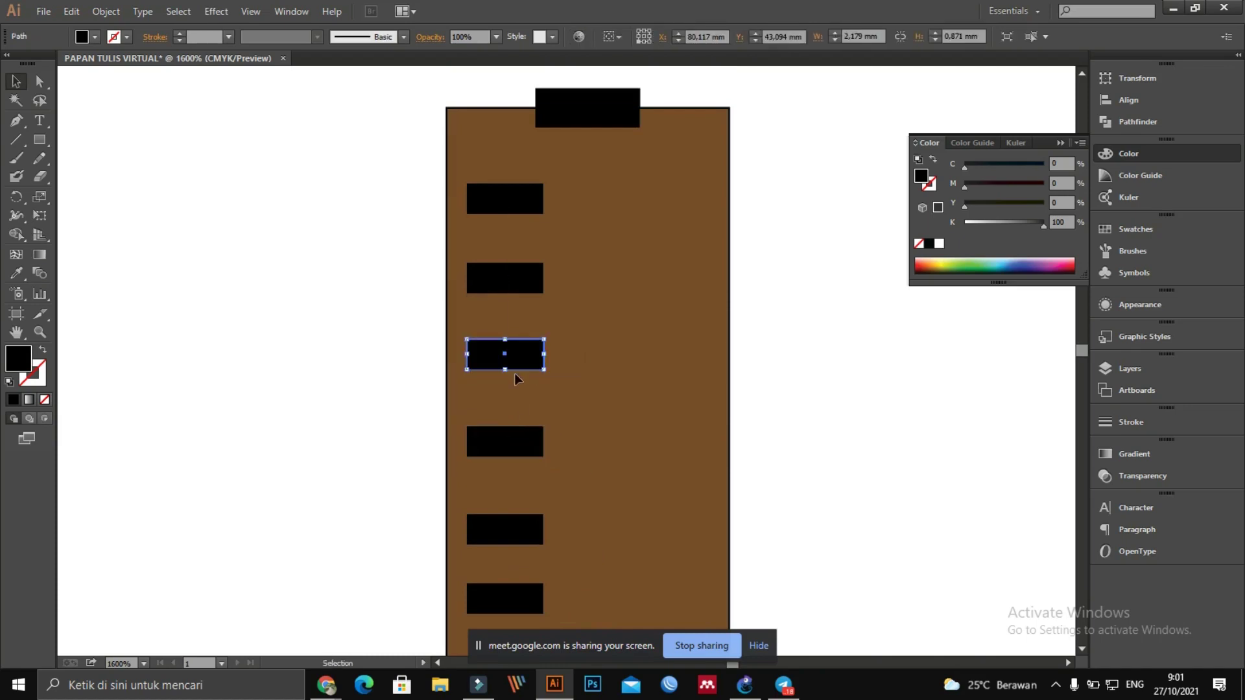
drag(503, 439, 501, 431)
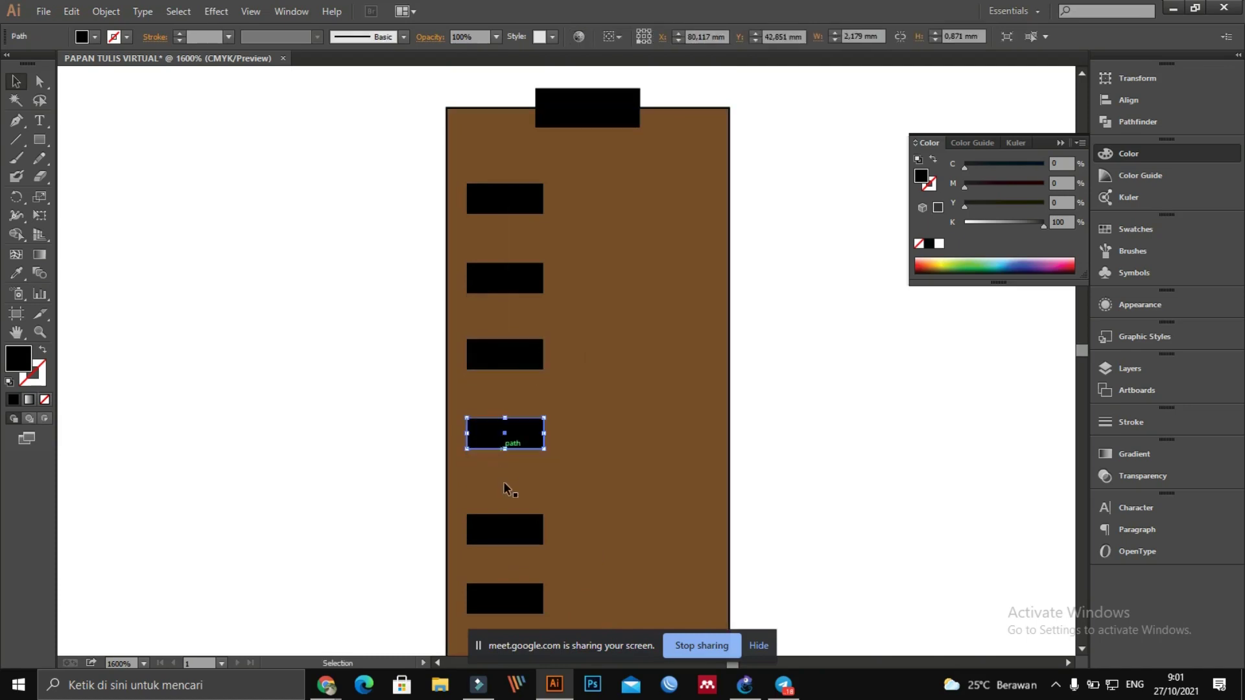
scroll(504, 489, down, 1)
drag(500, 484, 501, 479)
scroll(503, 478, down, 1)
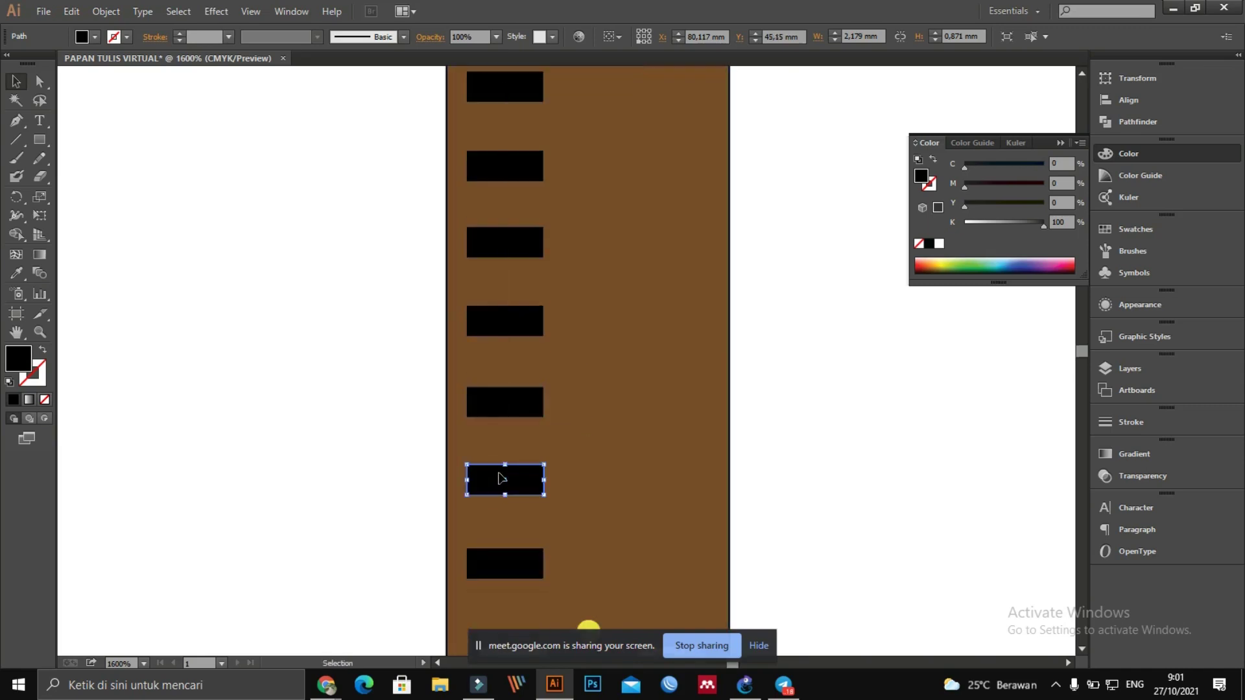
scroll(501, 480, down, 1)
click(336, 444)
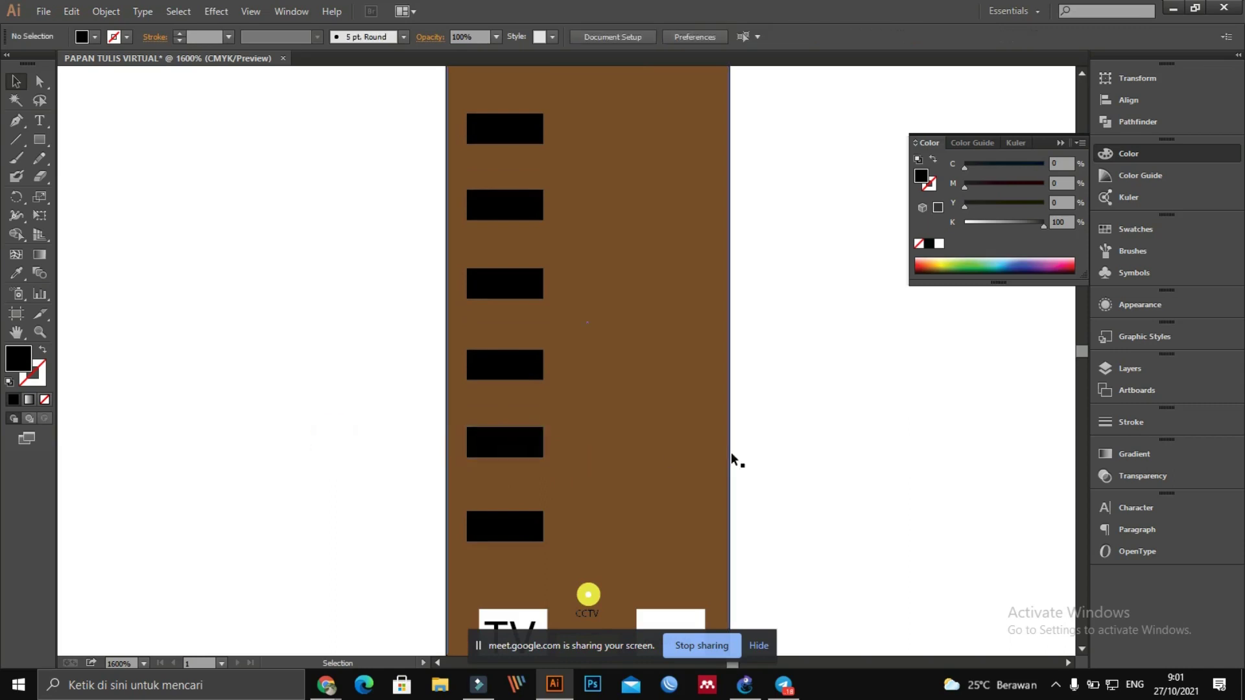
Step: Duplicate the column of seven black rectangles and place the copy along the board's right side
scroll(761, 418, down, 1)
drag(728, 433, 613, 432)
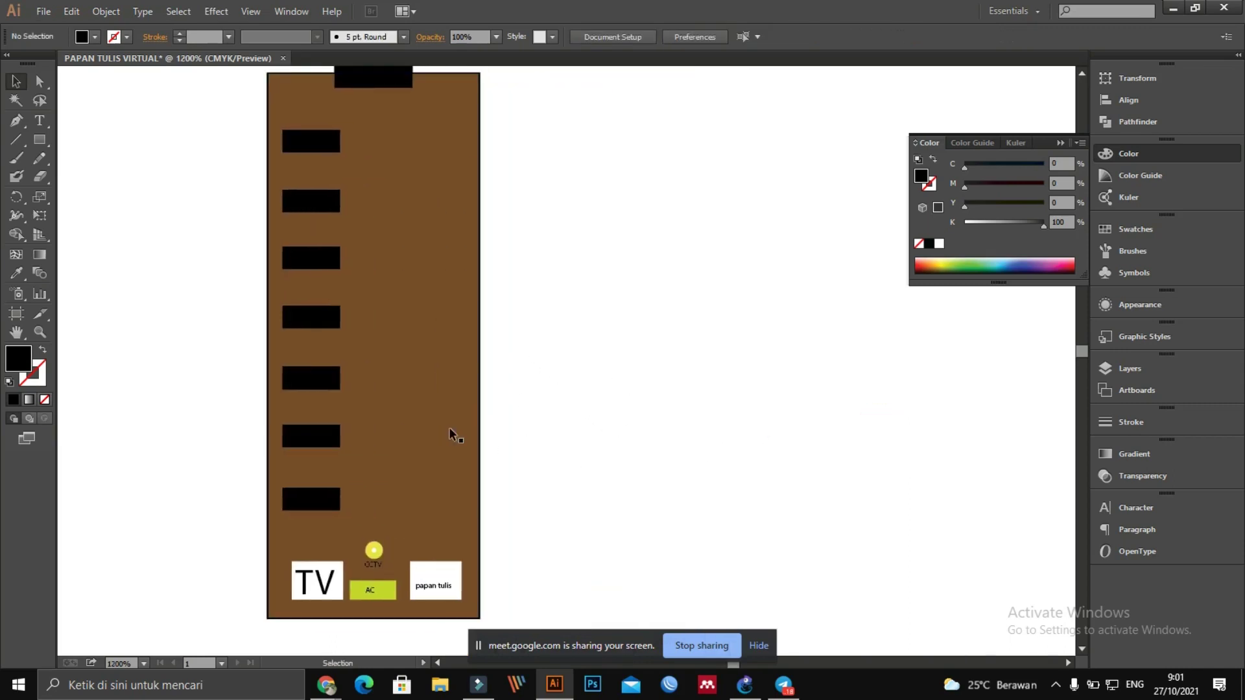
click(544, 386)
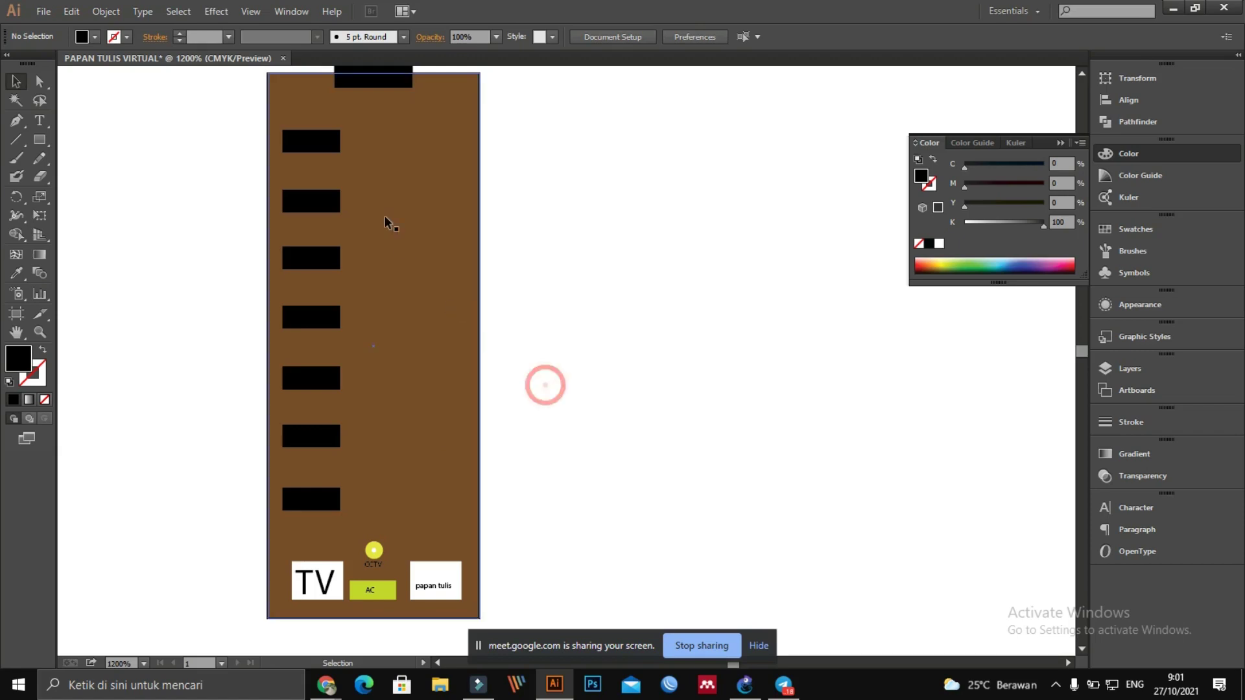
click(313, 140)
shift+click(320, 196)
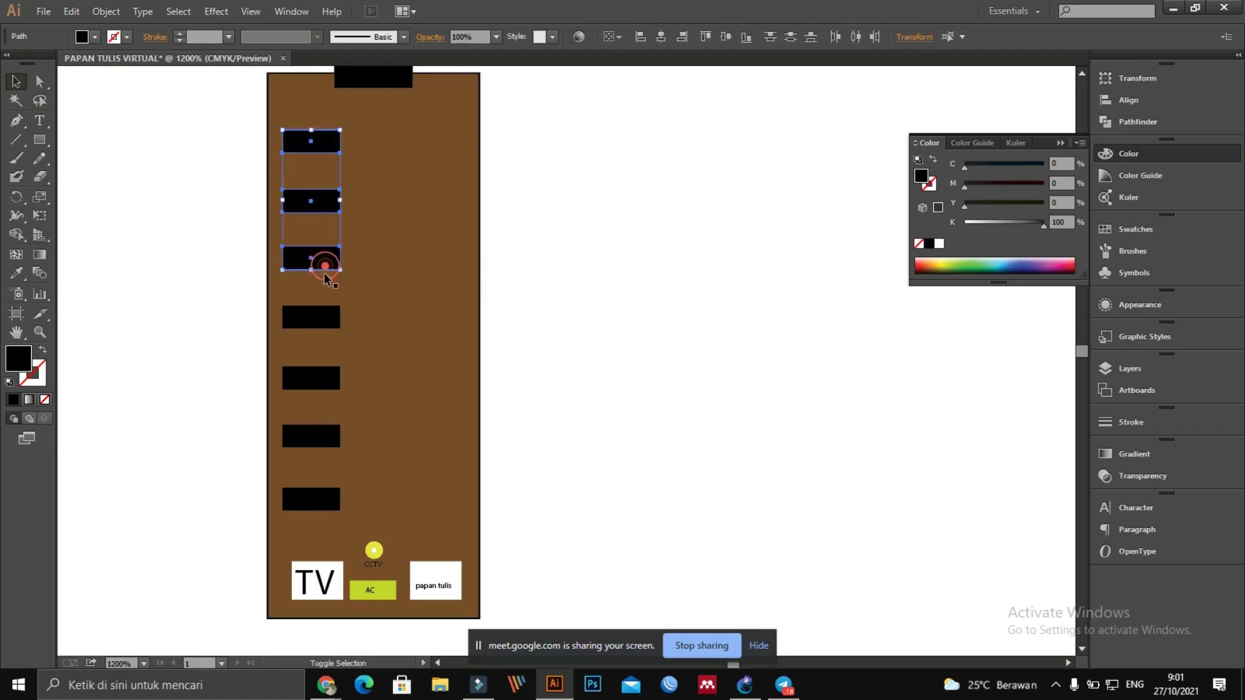
shift+click(317, 322)
shift+click(313, 436)
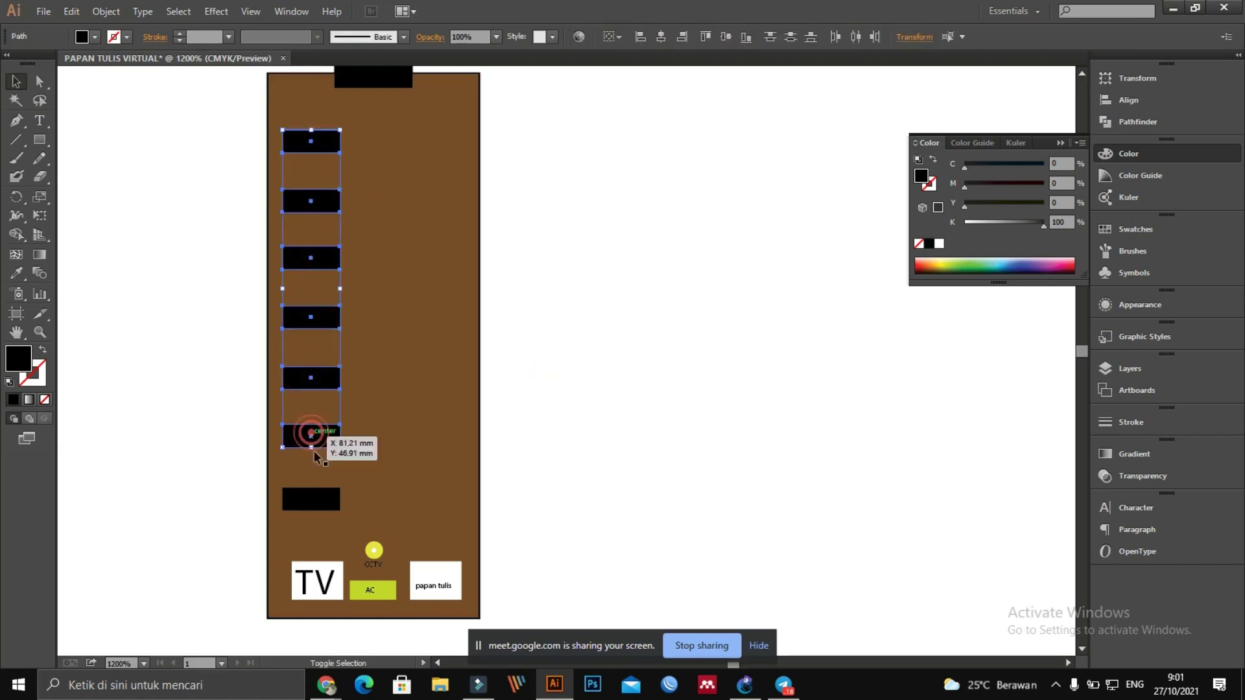
shift+click(321, 496)
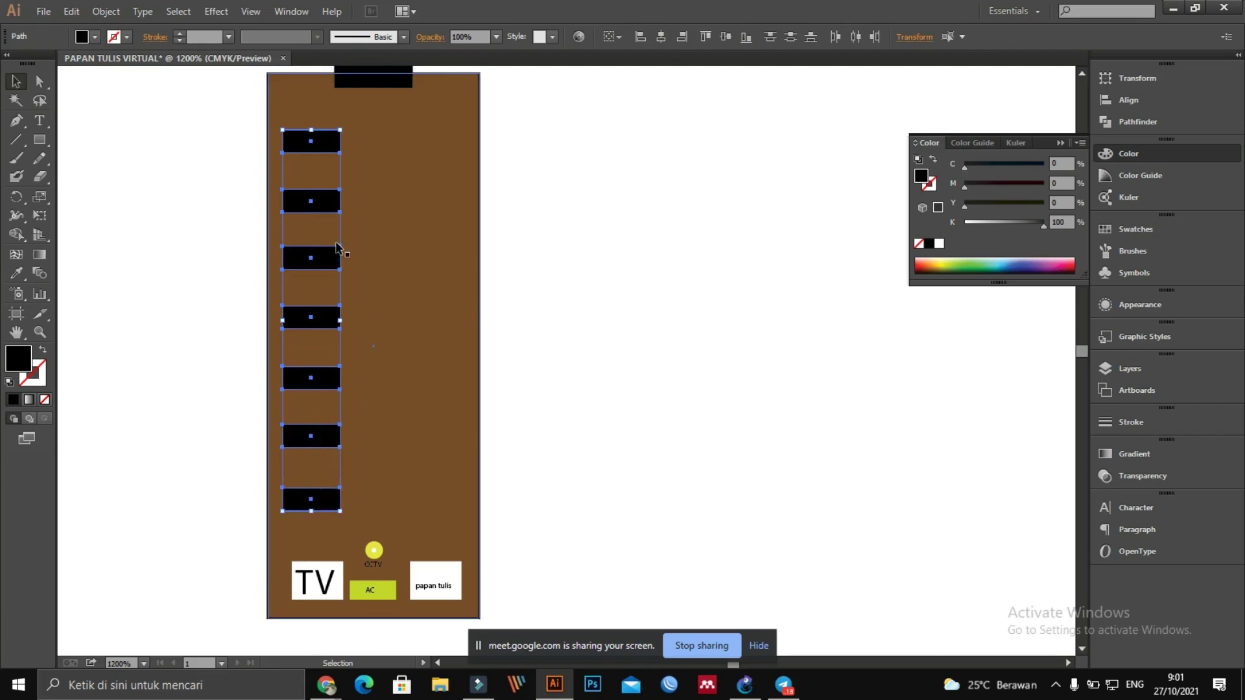
drag(332, 205, 445, 203)
click(549, 250)
scroll(547, 279, up, 2)
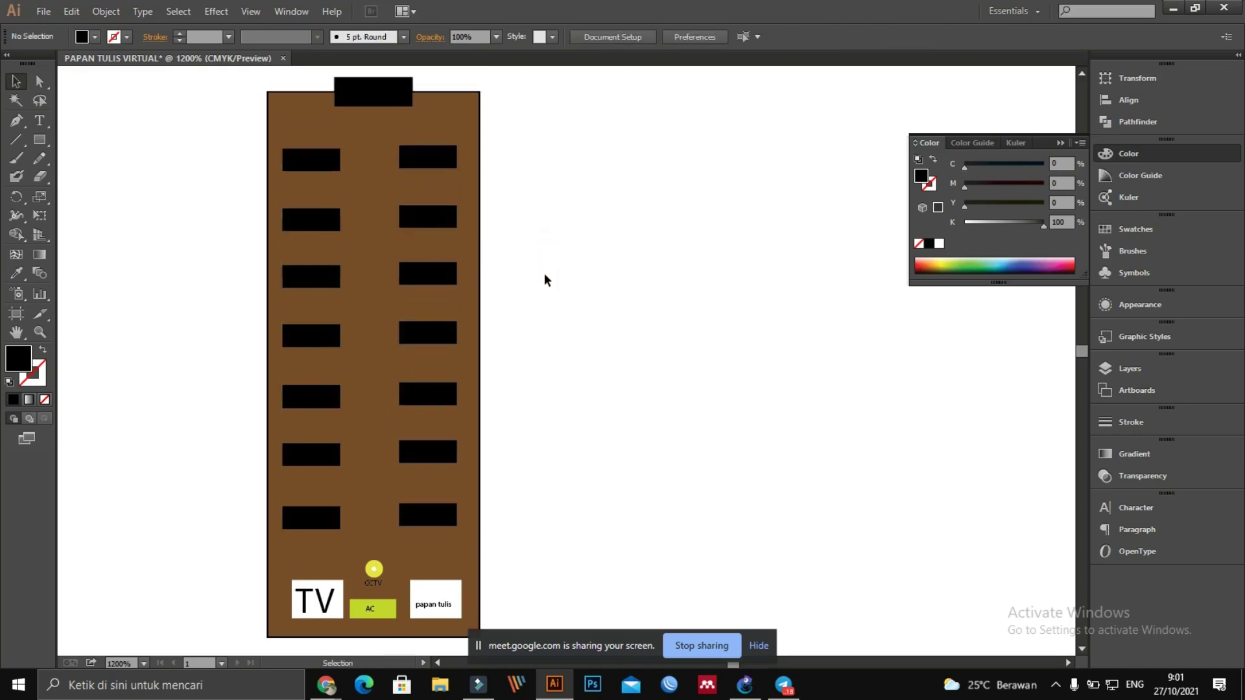
Step: Change the brown board's fill to bright yellow
click(480, 148)
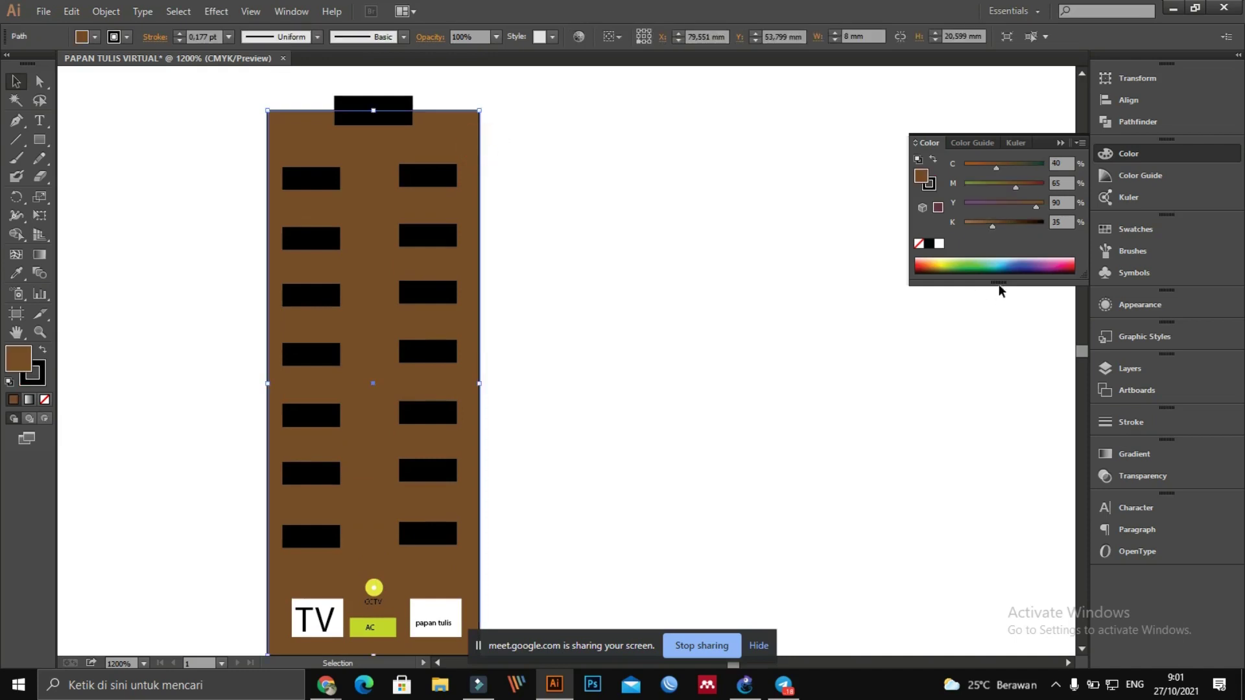
click(944, 265)
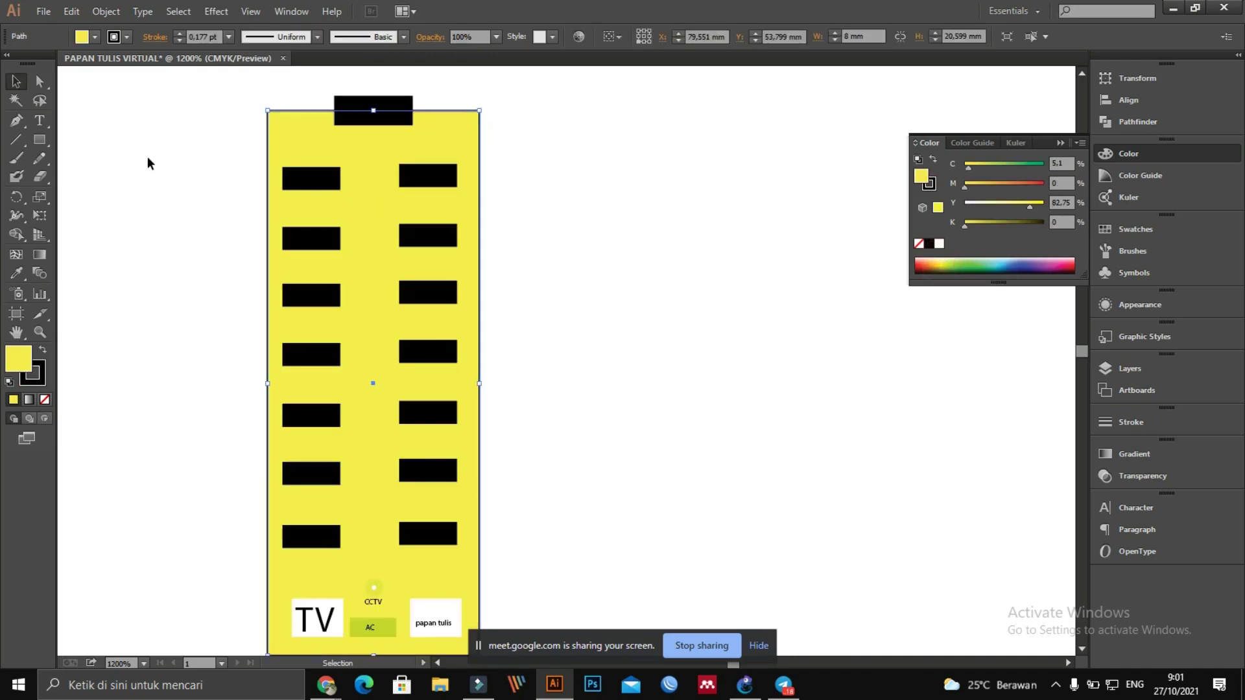
click(108, 203)
Step: Recolor all fourteen black rectangles in both columns with the dark green swatch
click(324, 177)
shift+click(314, 239)
shift+click(310, 295)
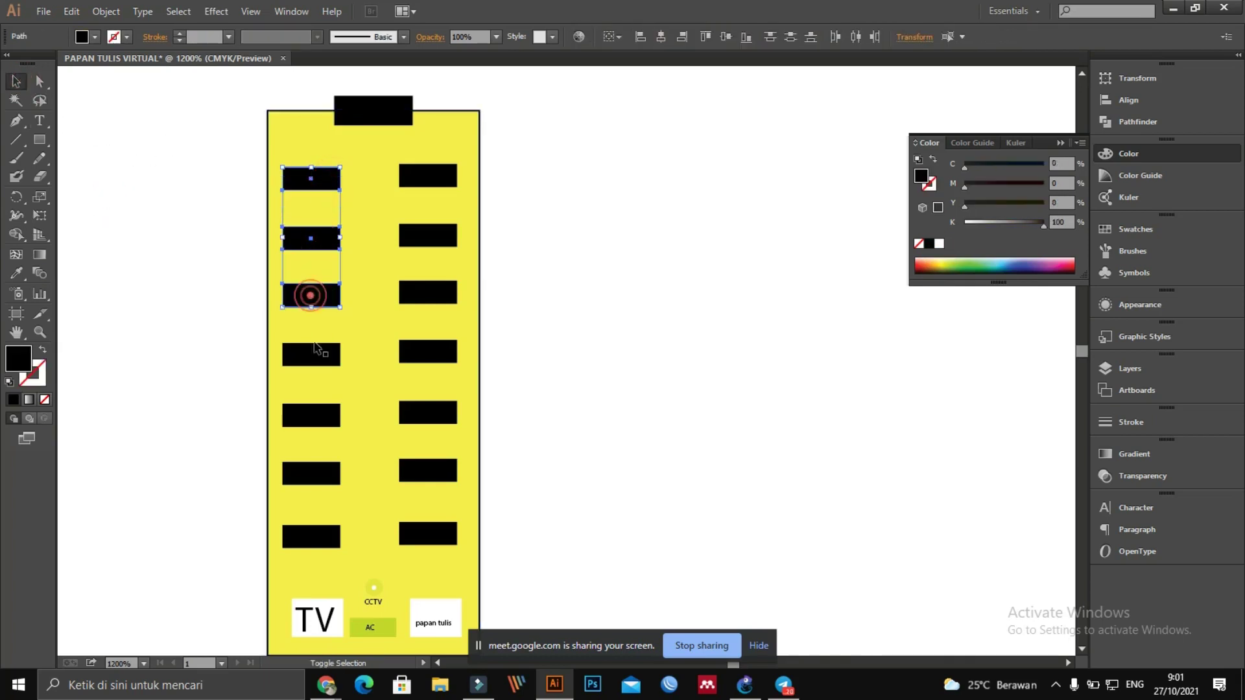
shift+click(314, 354)
shift+click(312, 415)
shift+click(318, 471)
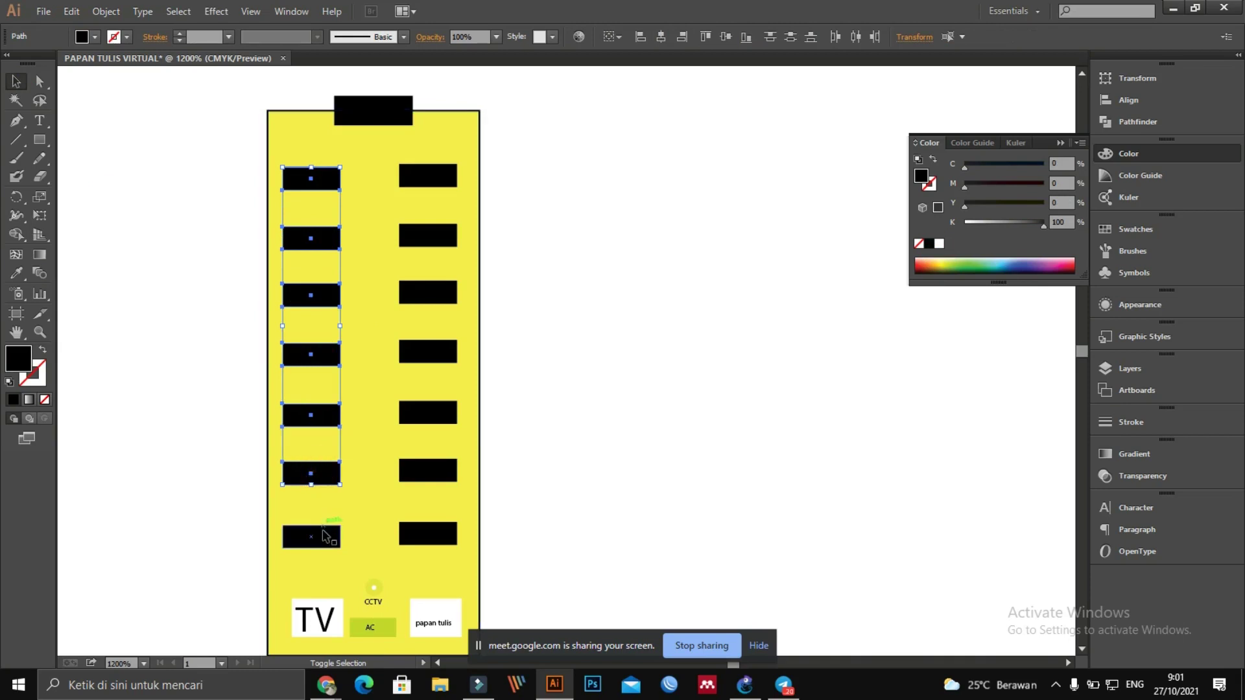
shift+click(323, 533)
shift+click(429, 542)
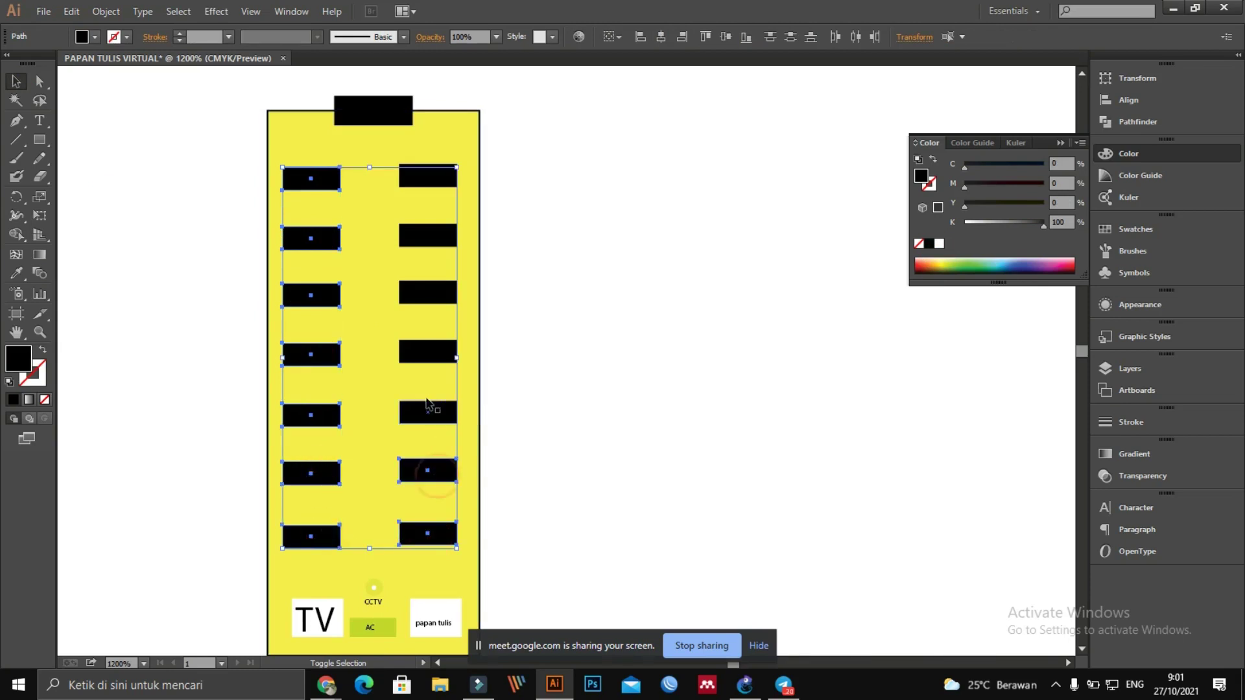
shift+click(425, 409)
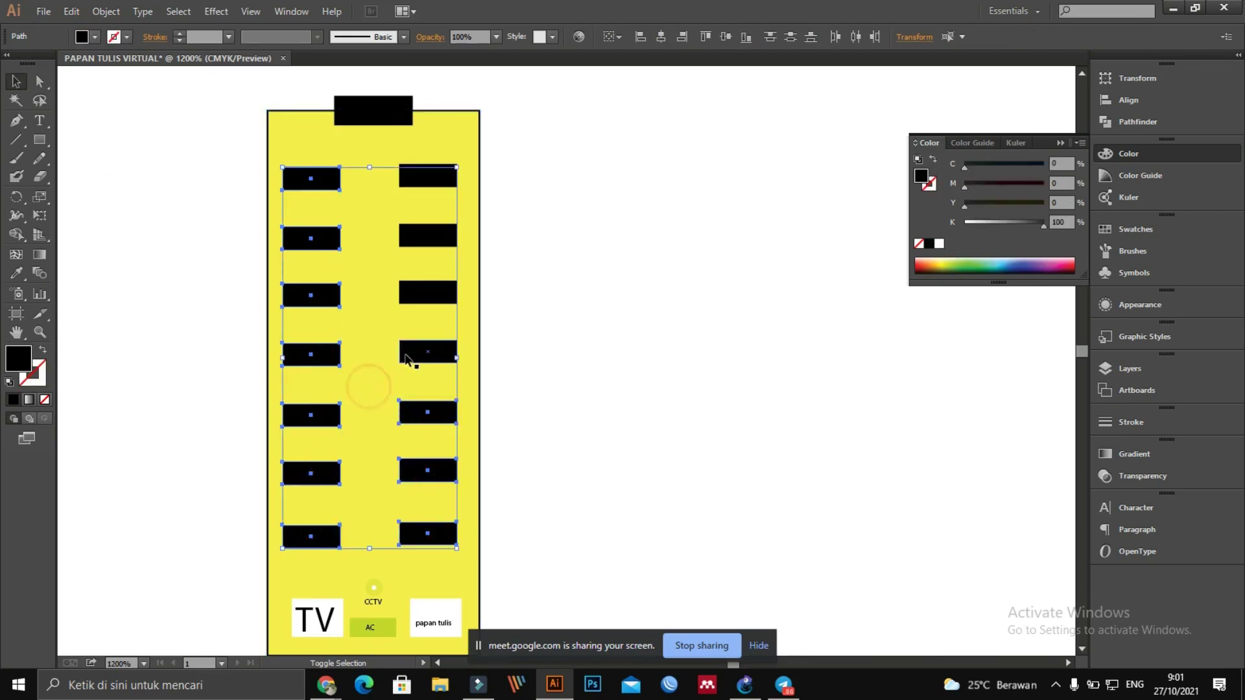
shift+click(429, 236)
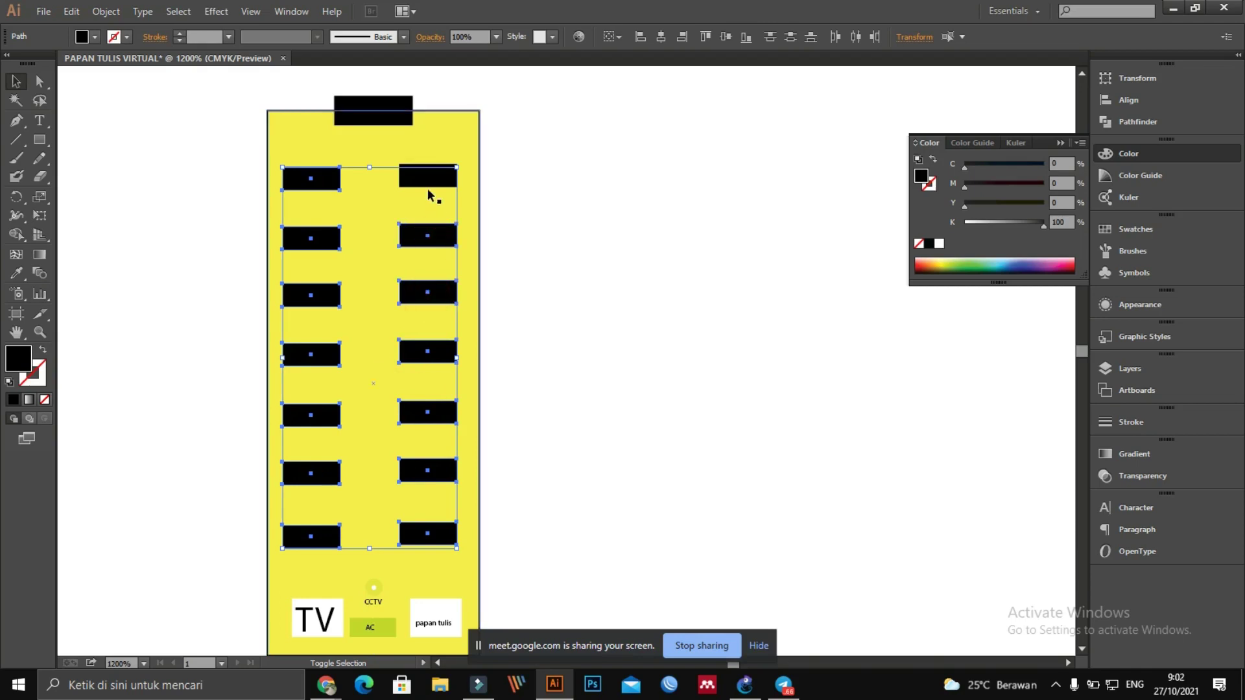
shift+click(426, 177)
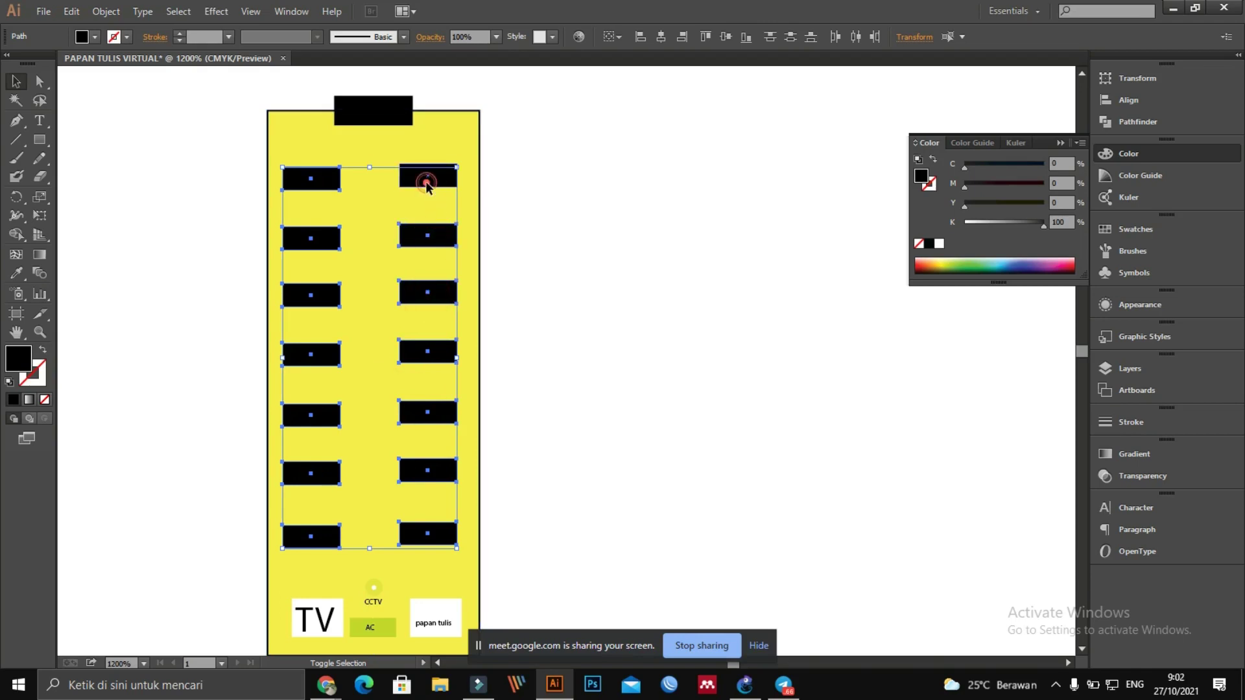
click(975, 261)
click(958, 261)
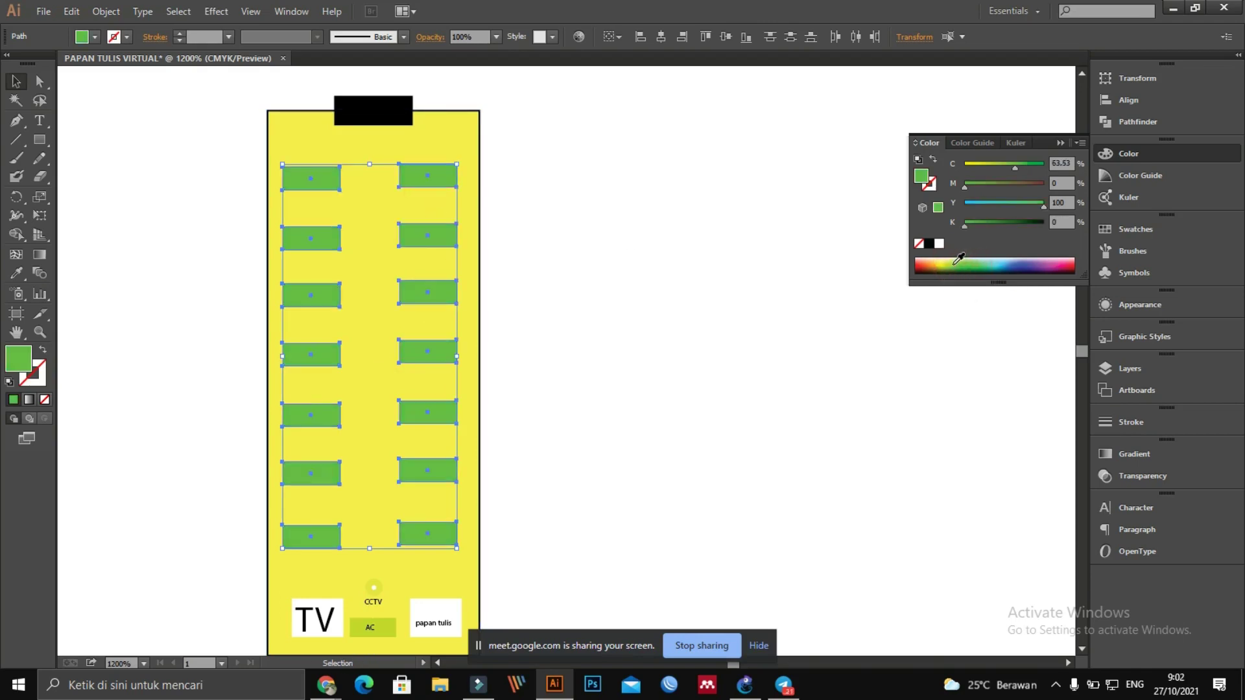
click(948, 260)
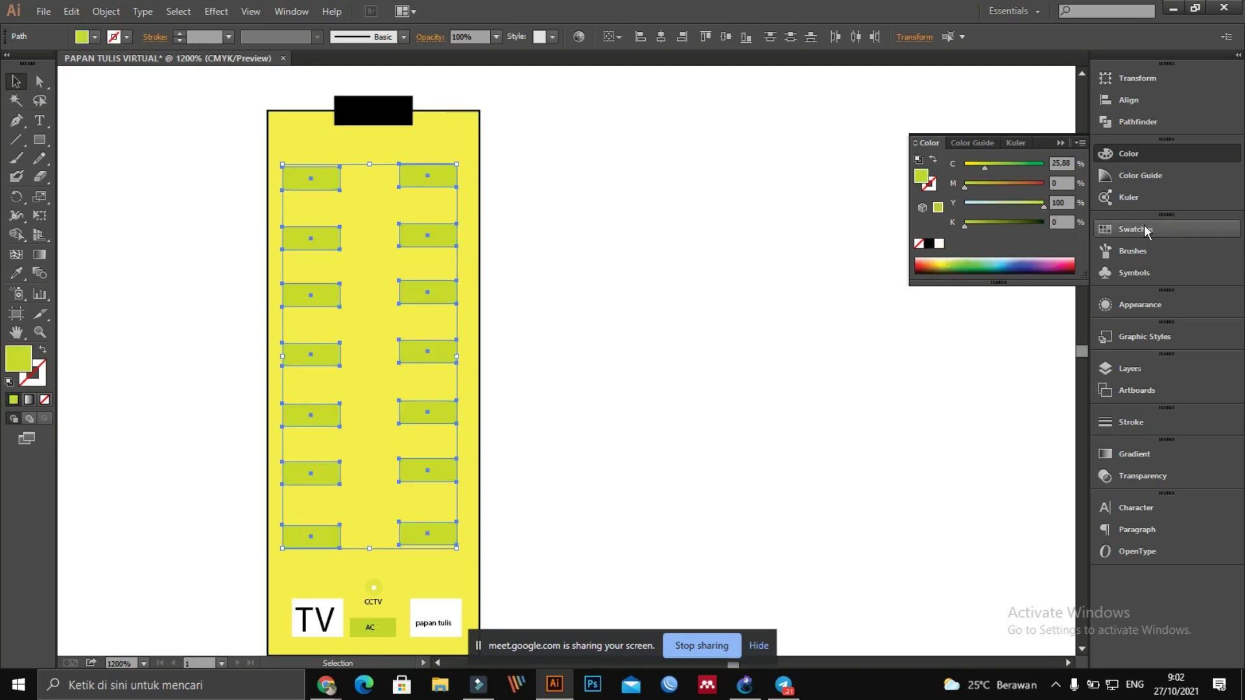
click(1123, 231)
click(966, 247)
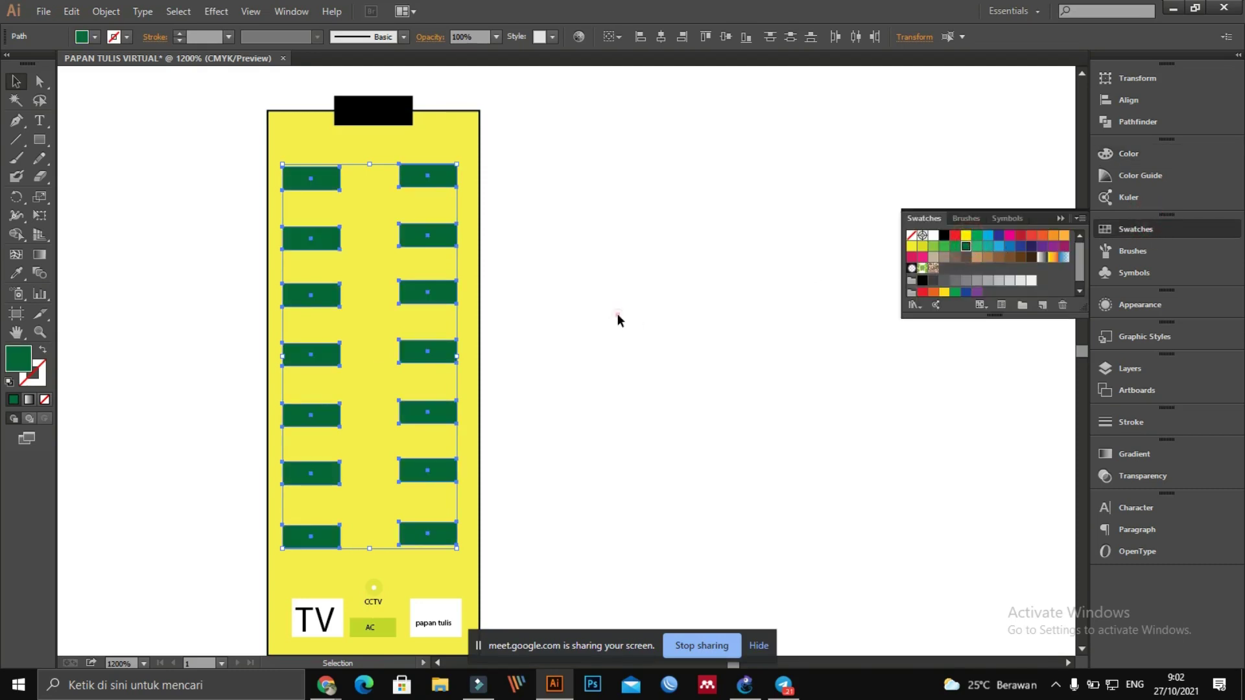
click(617, 314)
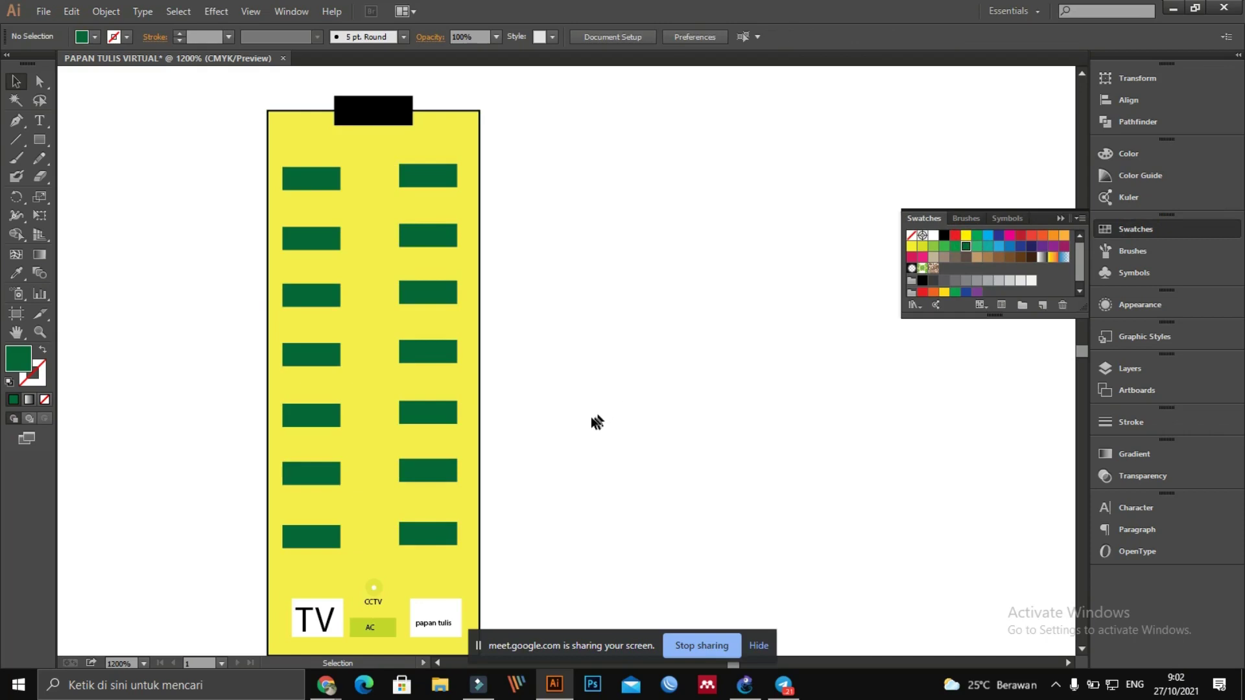
Step: Fill the outer circle of the CCTV symbol with dark gray
key(ctrl+plus)
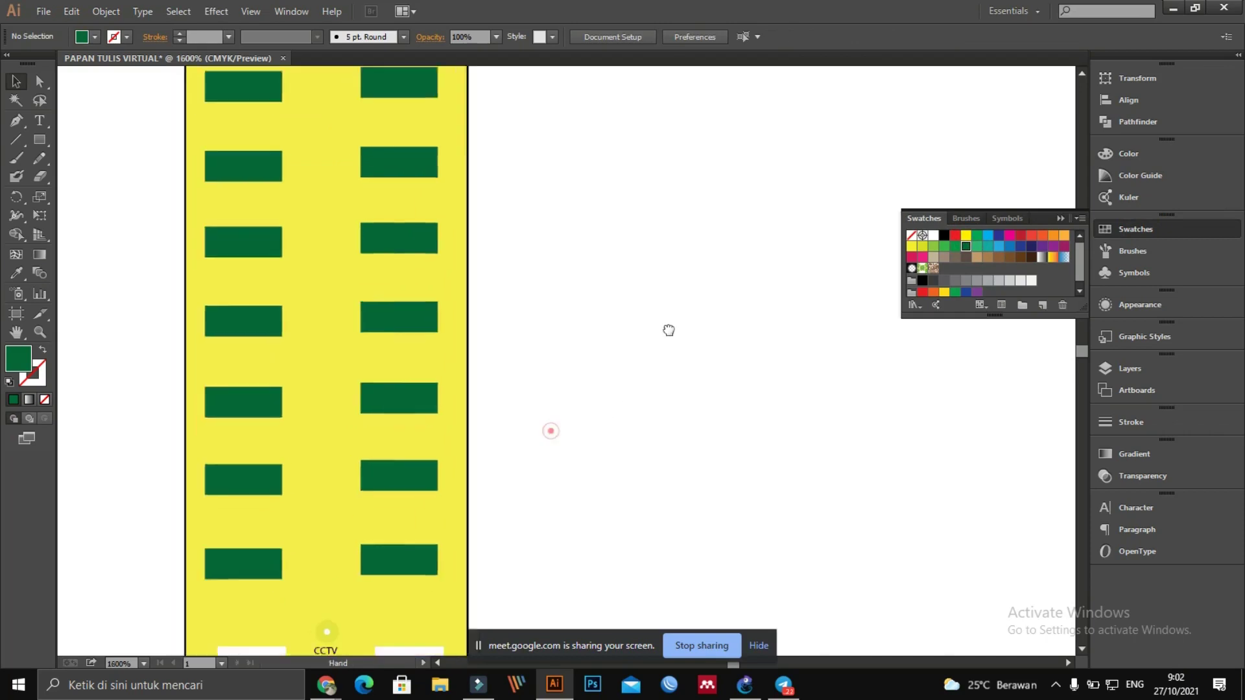
drag(553, 430, 719, 288)
scroll(515, 499, up, 2)
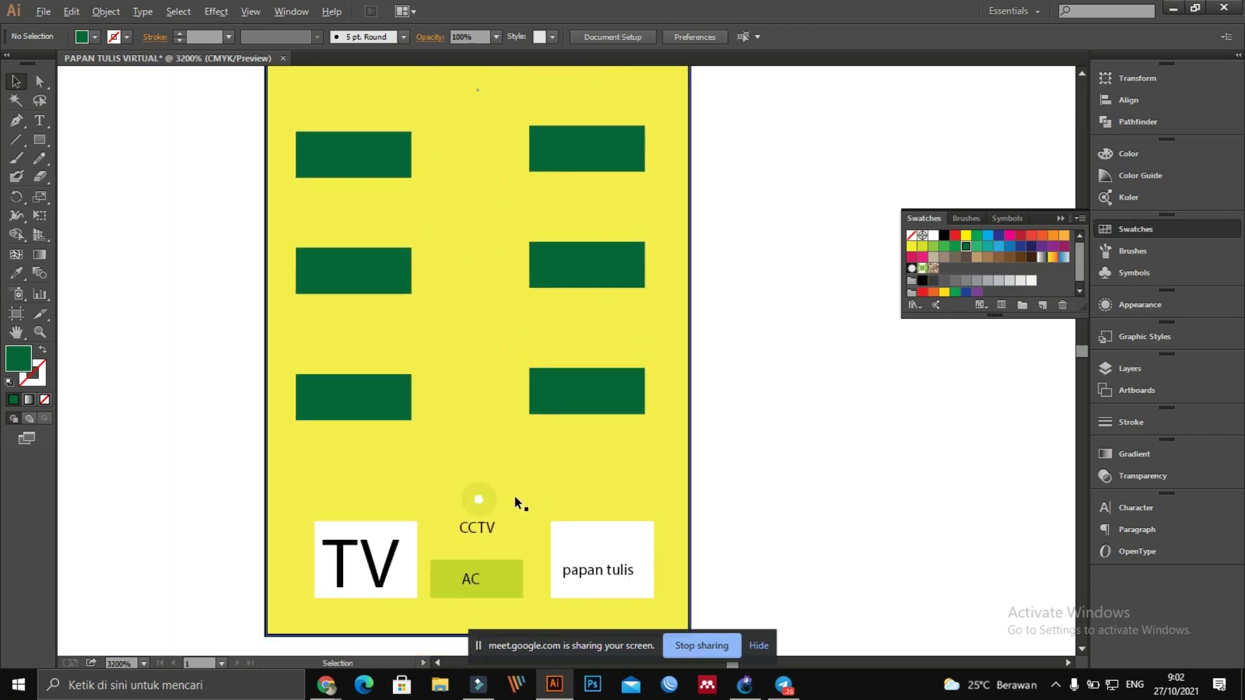
click(494, 499)
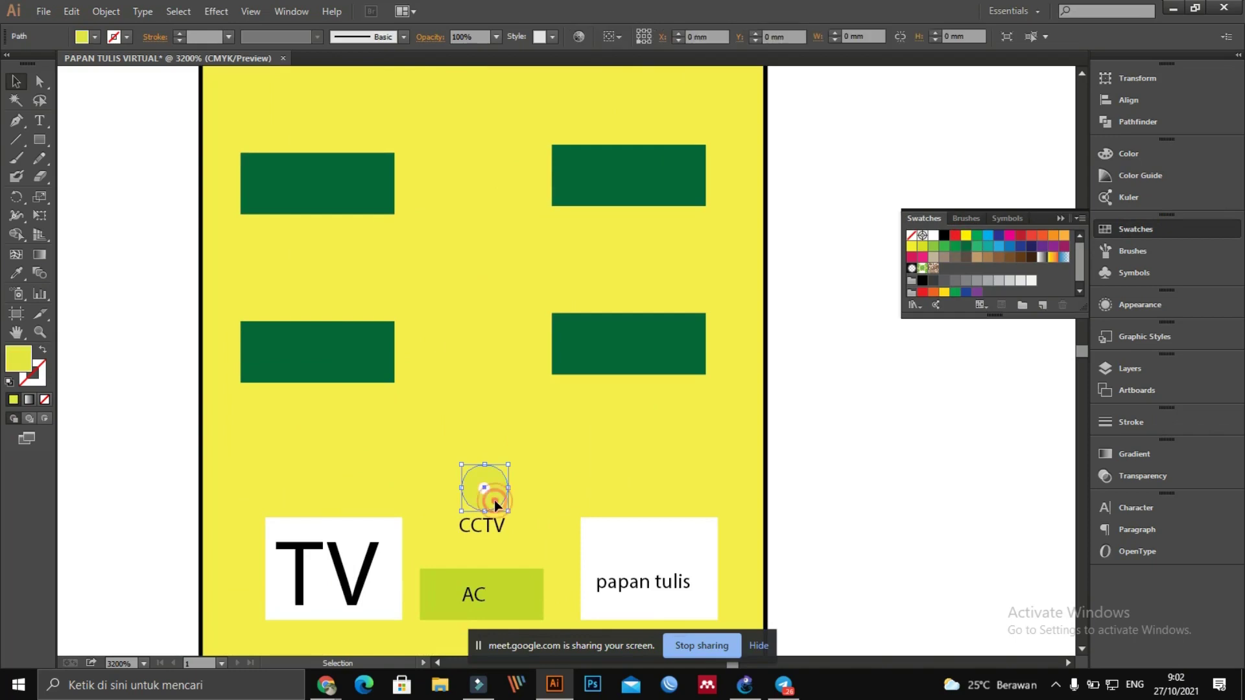
click(945, 280)
click(879, 397)
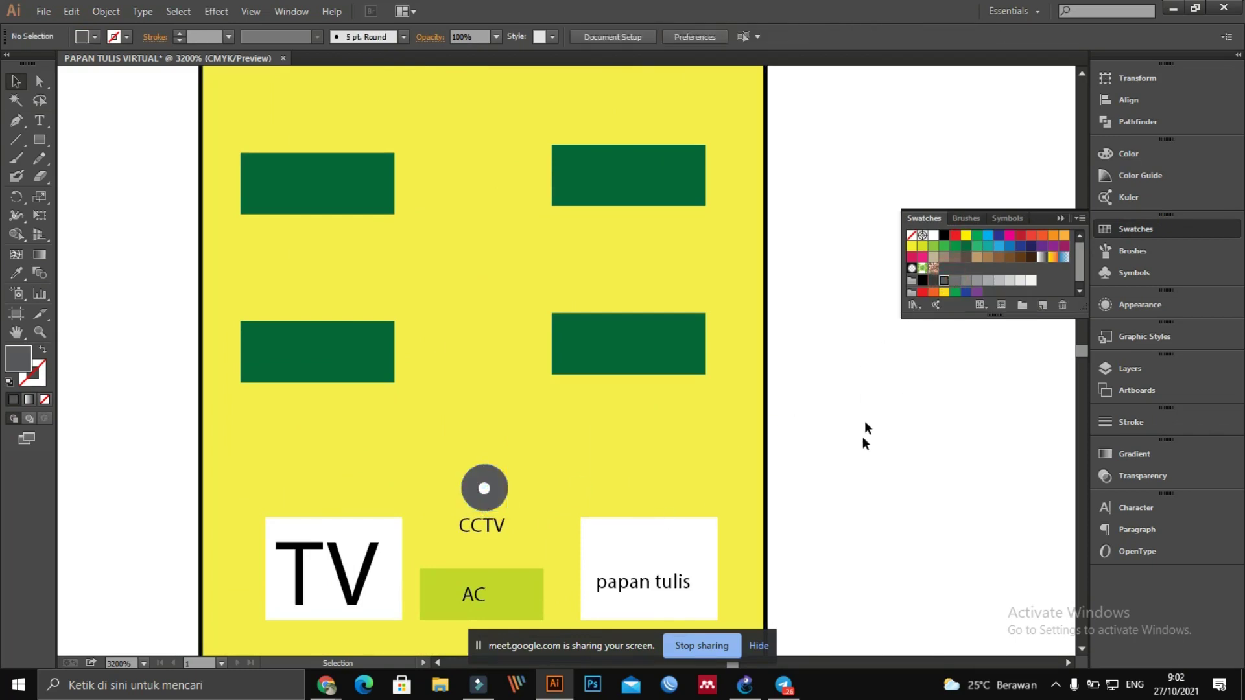
Step: Fill the lime rectangle behind the AC label with light gray
scroll(866, 405, up, 1)
scroll(866, 404, down, 5)
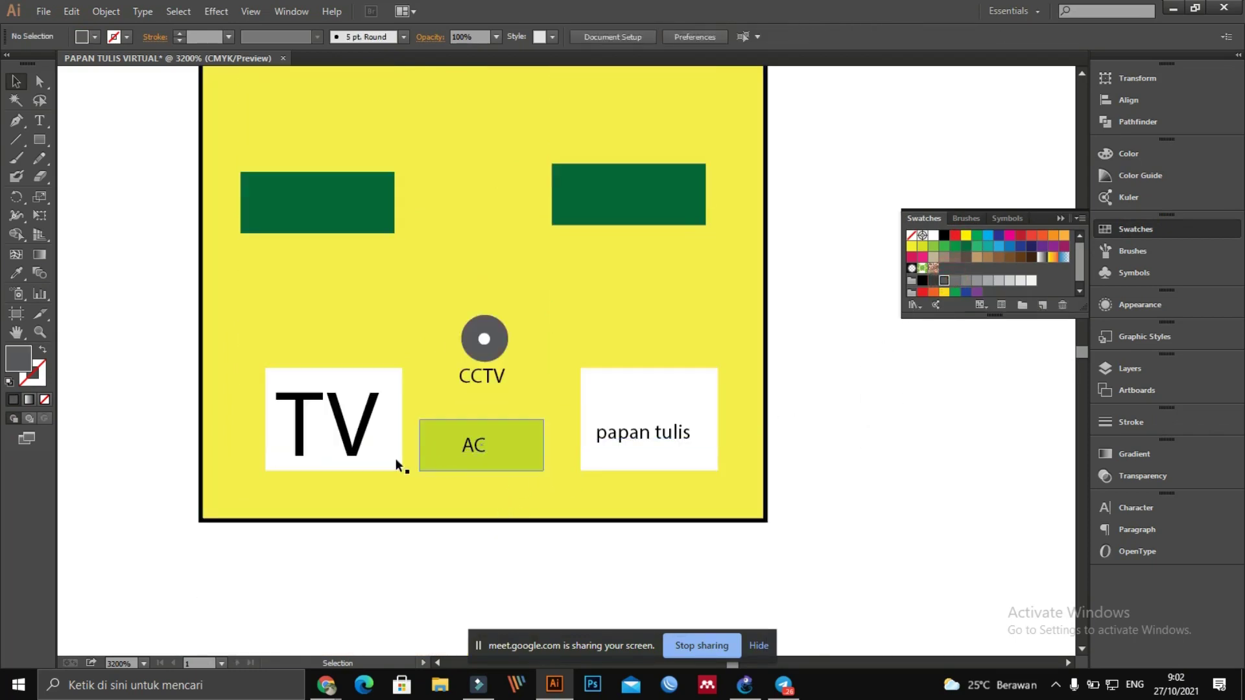
click(379, 458)
shift+click(355, 432)
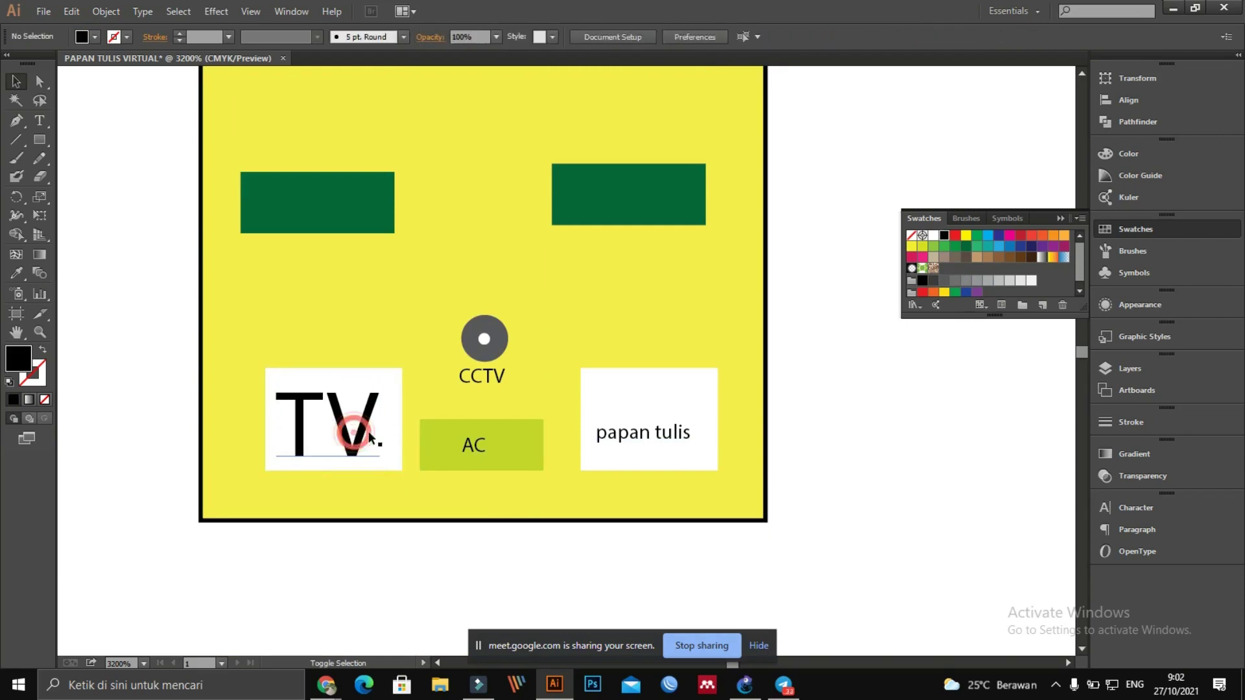
click(461, 451)
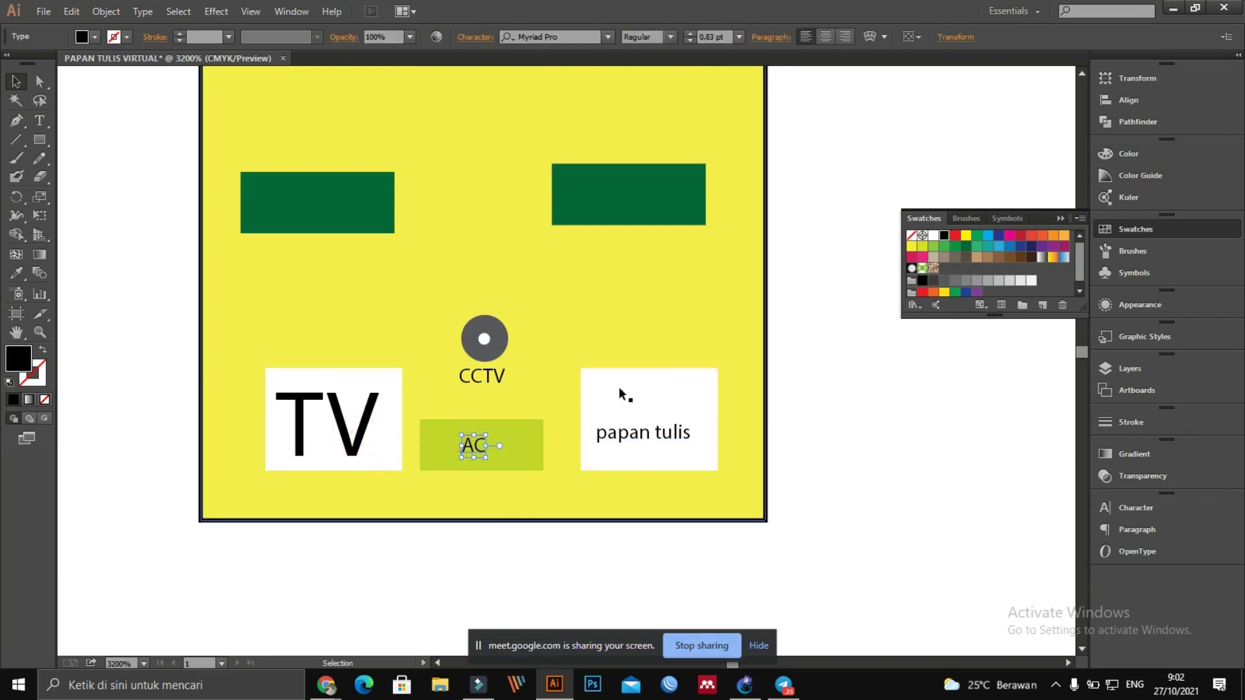
click(525, 428)
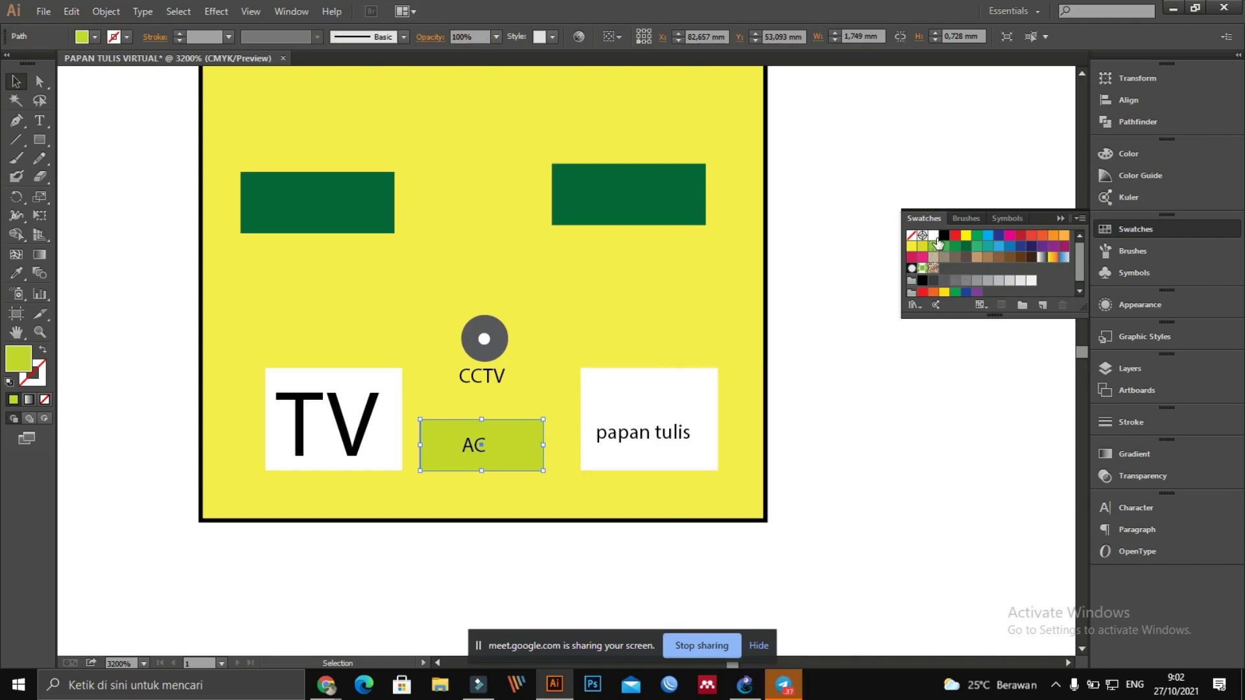
click(1010, 280)
click(827, 440)
Step: Move the TV and papan tulis rectangles with their labels, plus the CCTV label, down toward the board's bottom edge
click(395, 420)
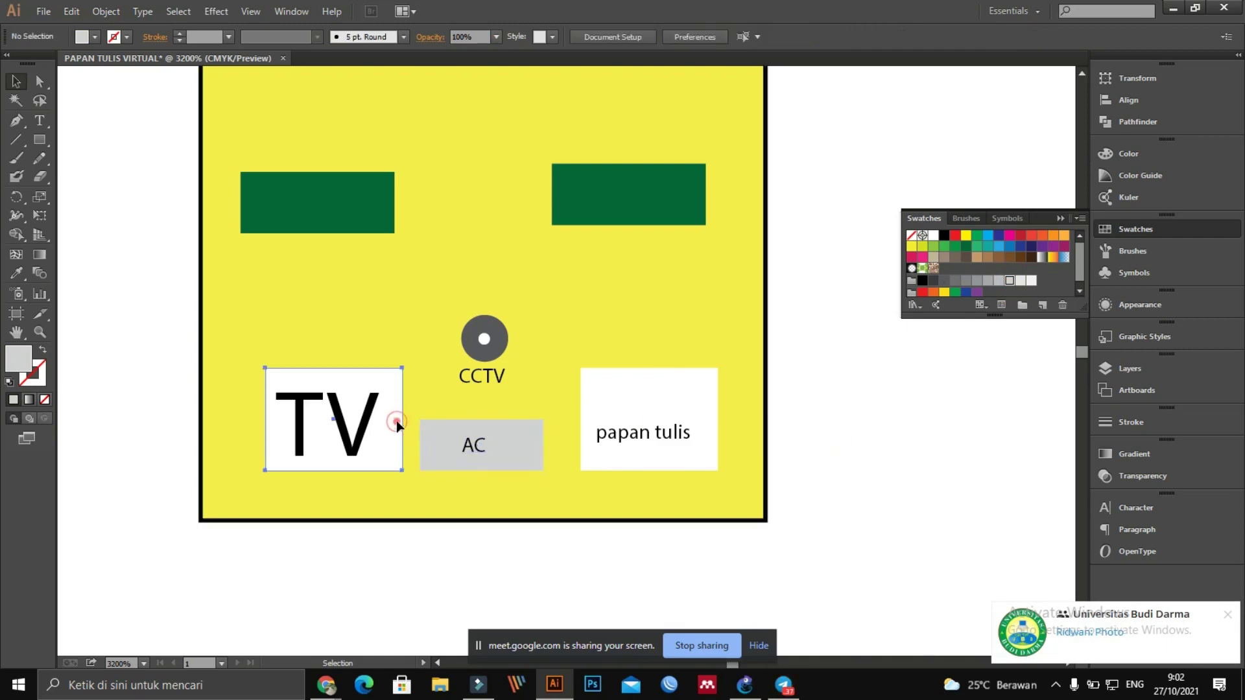
click(883, 332)
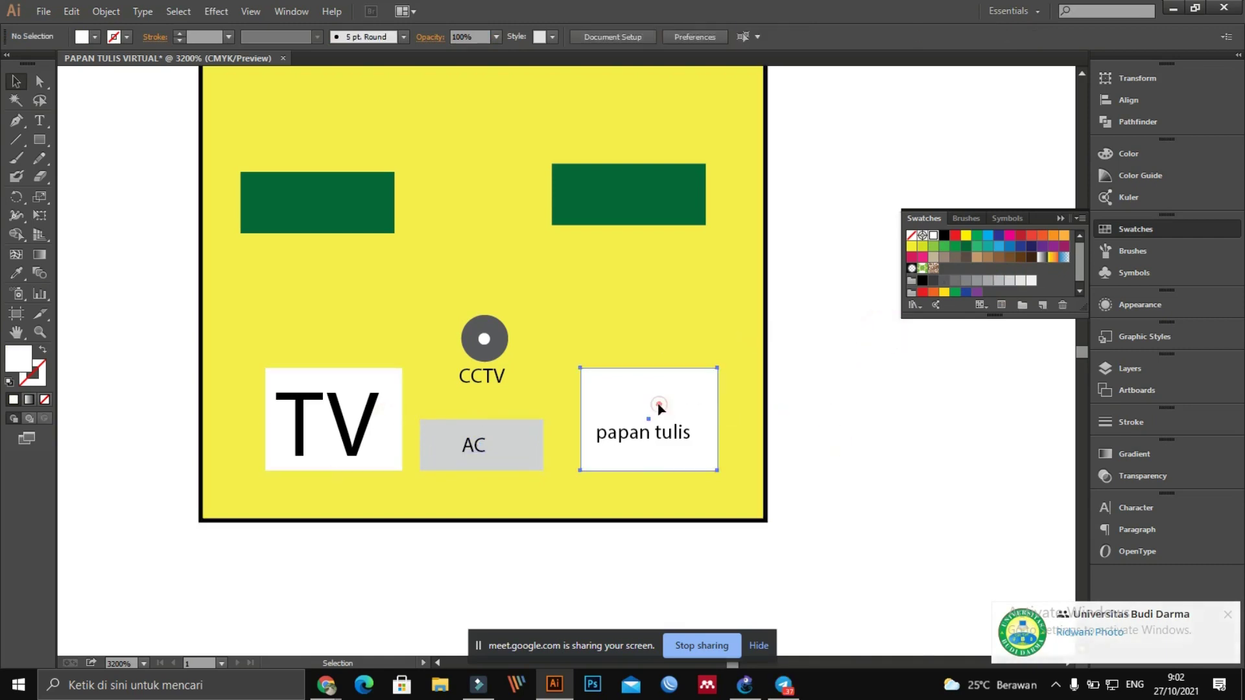
click(657, 403)
shift+click(523, 423)
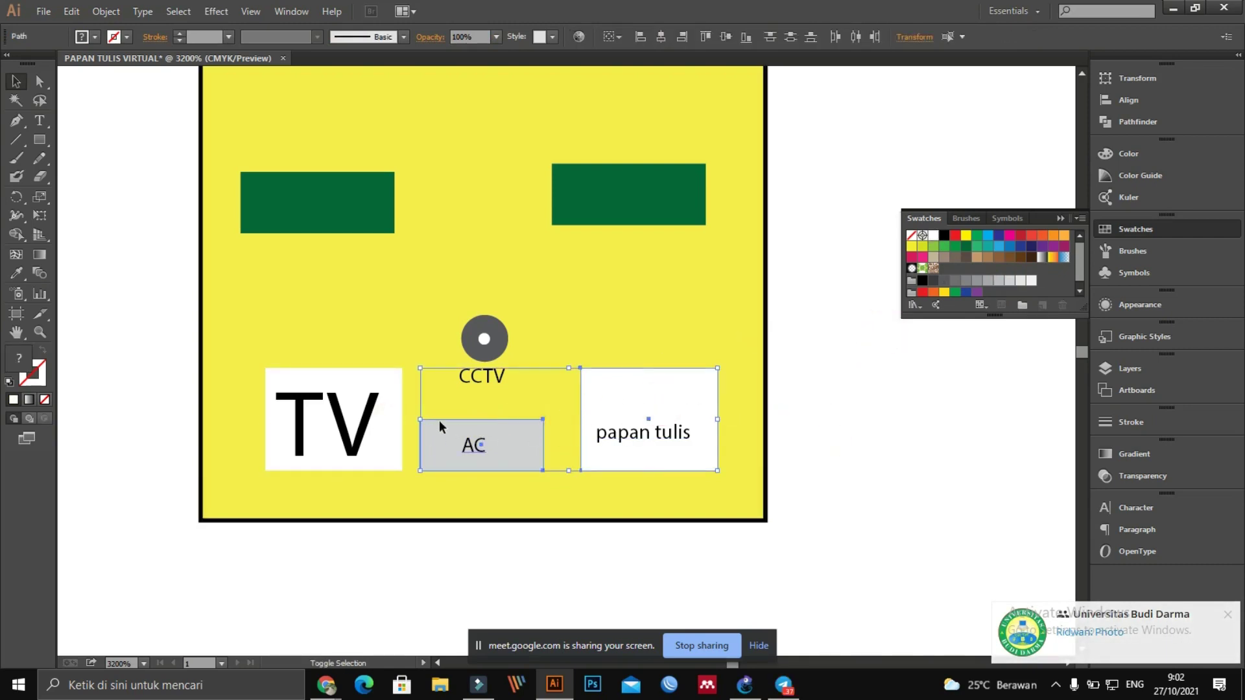
shift+click(363, 413)
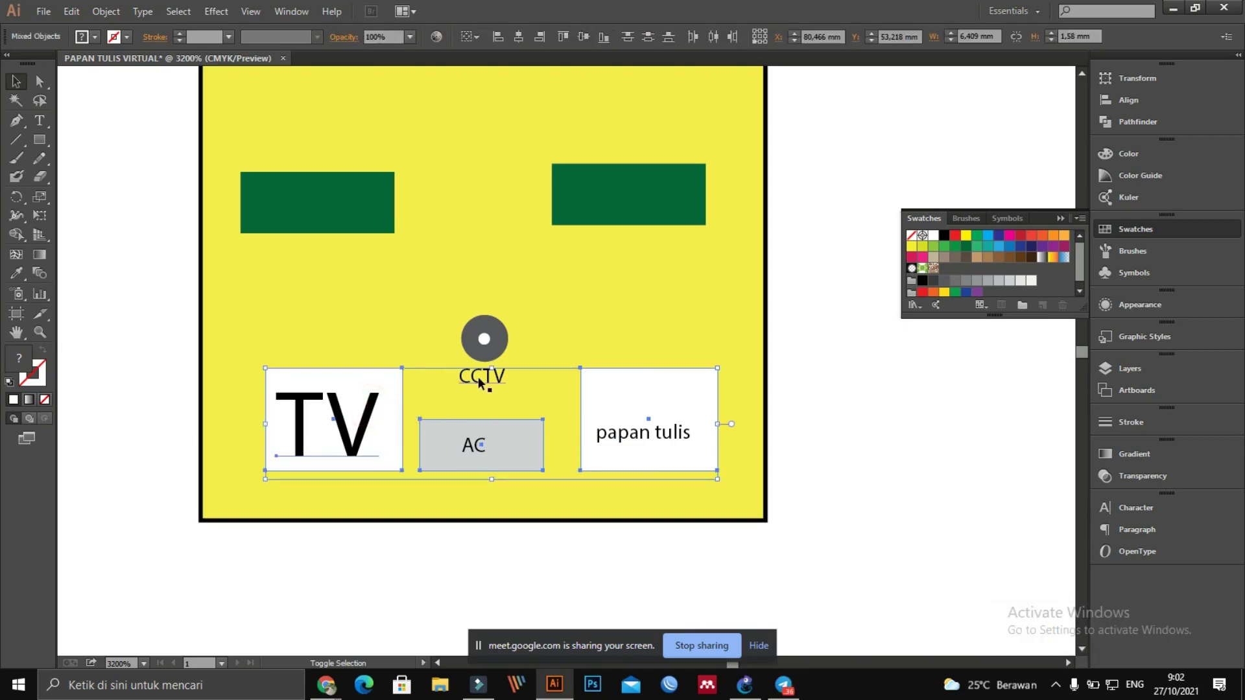
shift+click(482, 446)
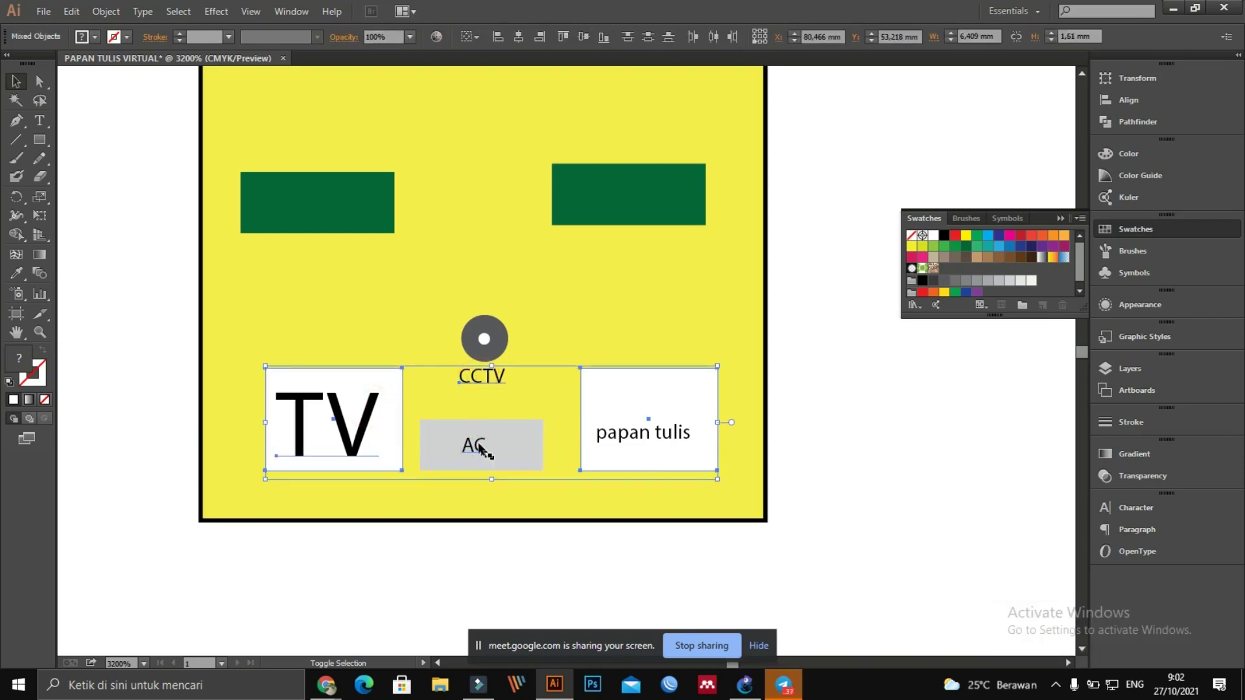
shift+click(498, 436)
mouse_move(660, 438)
mouse_down()
mouse_move(657, 415)
mouse_move(652, 459)
mouse_up()
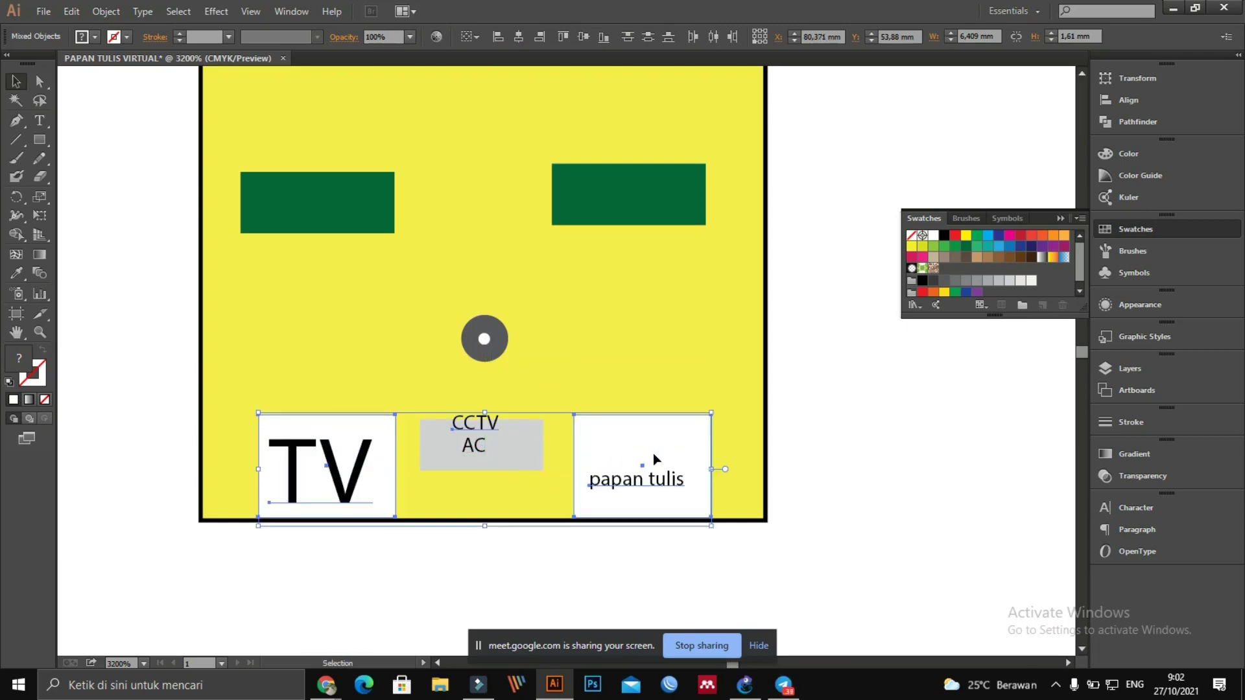
click(856, 412)
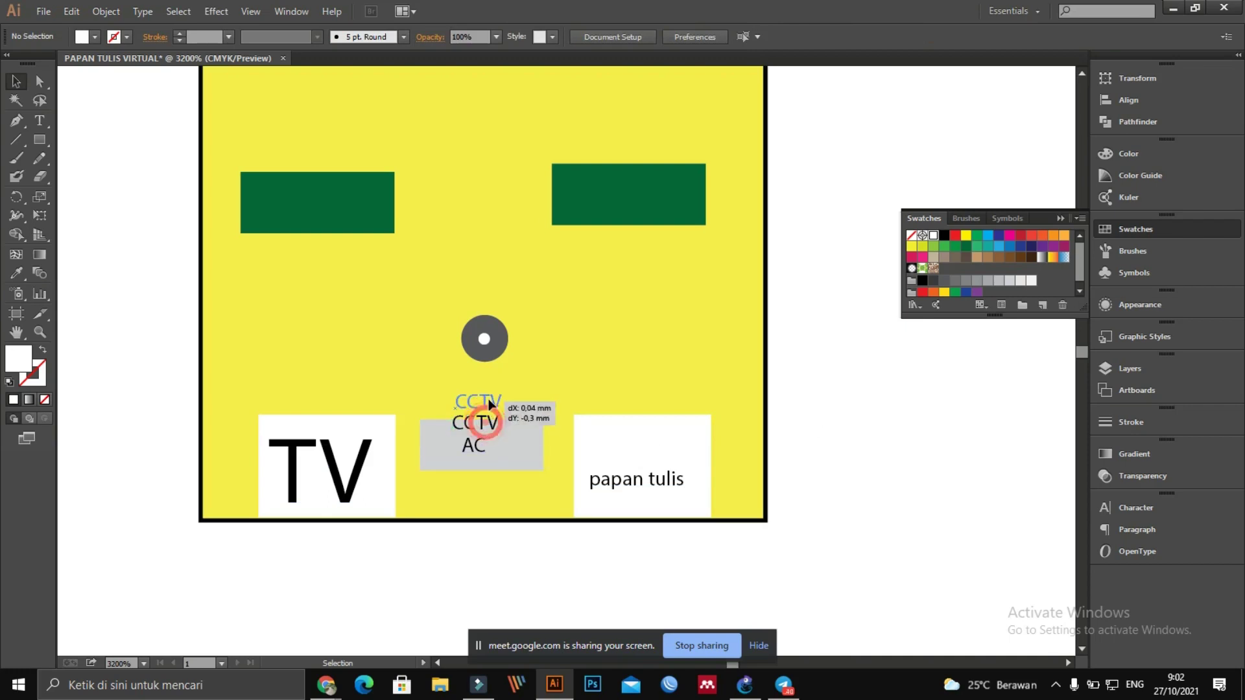
Step: Move the CCTV label up above the AC rectangle and center the CCTV circle symbol directly over it
drag(487, 384, 498, 383)
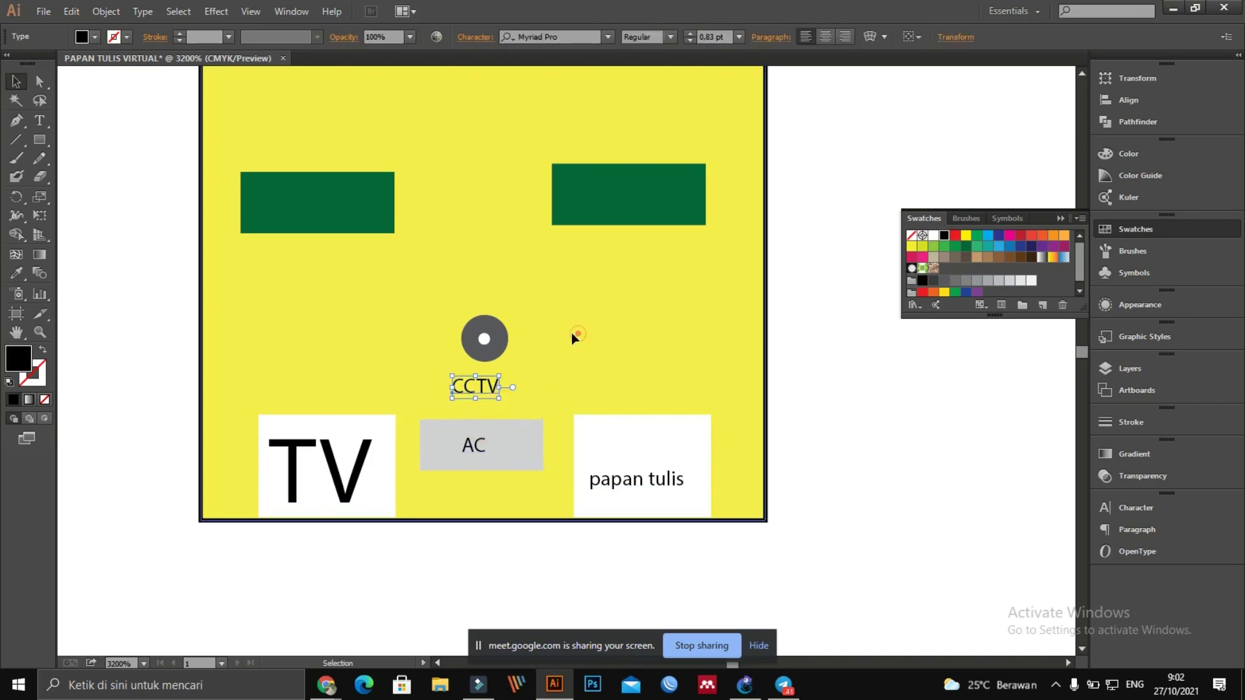
click(570, 333)
click(484, 338)
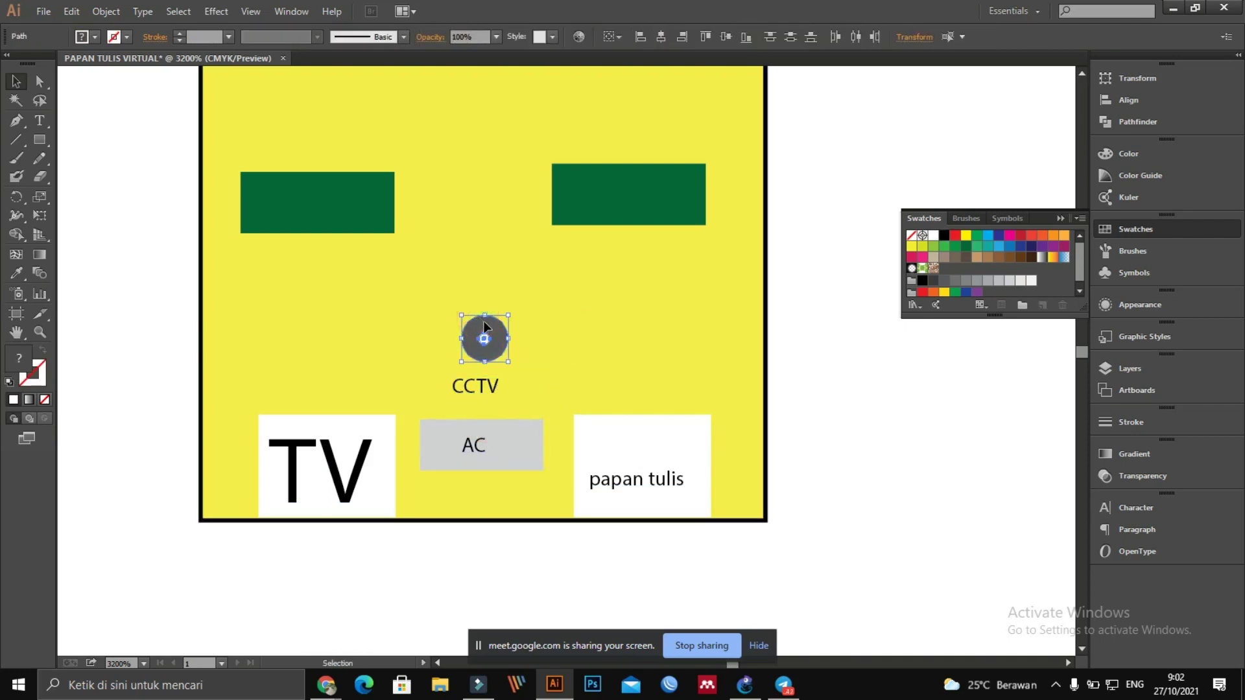
drag(477, 317, 466, 323)
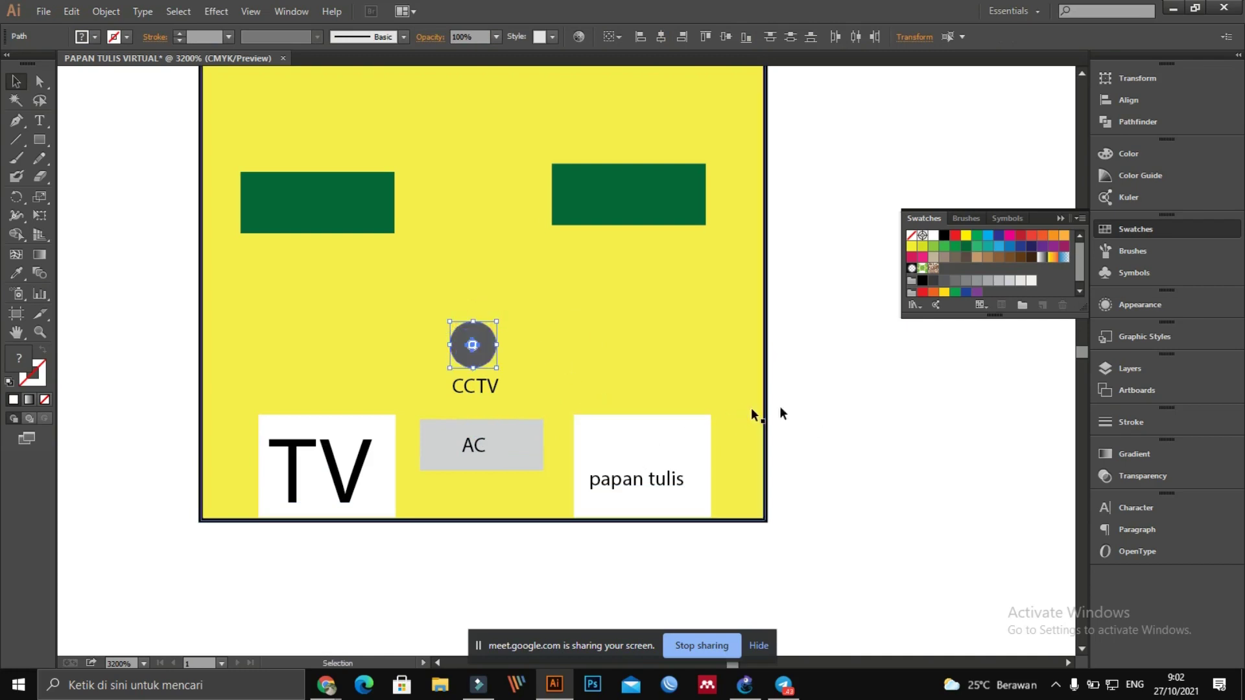
click(803, 406)
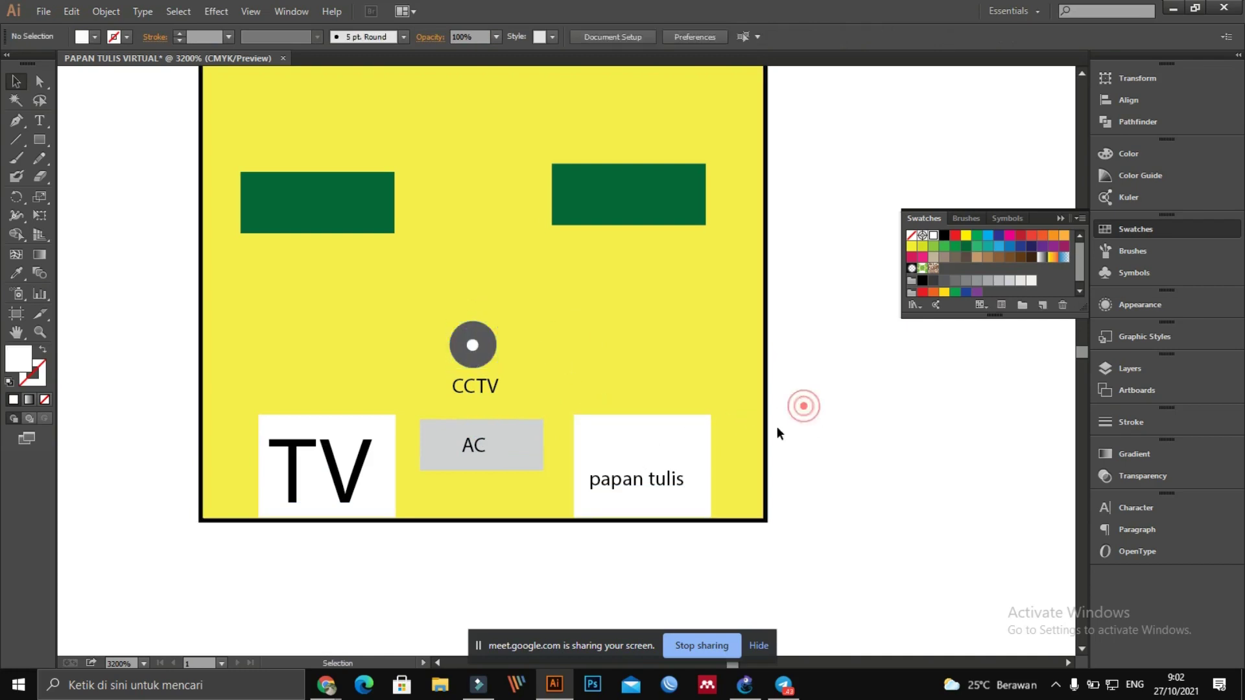
Step: Duplicate the lowest green rectangle of the right column directly below itself, leaving a narrow gap
click(648, 426)
click(830, 411)
click(638, 209)
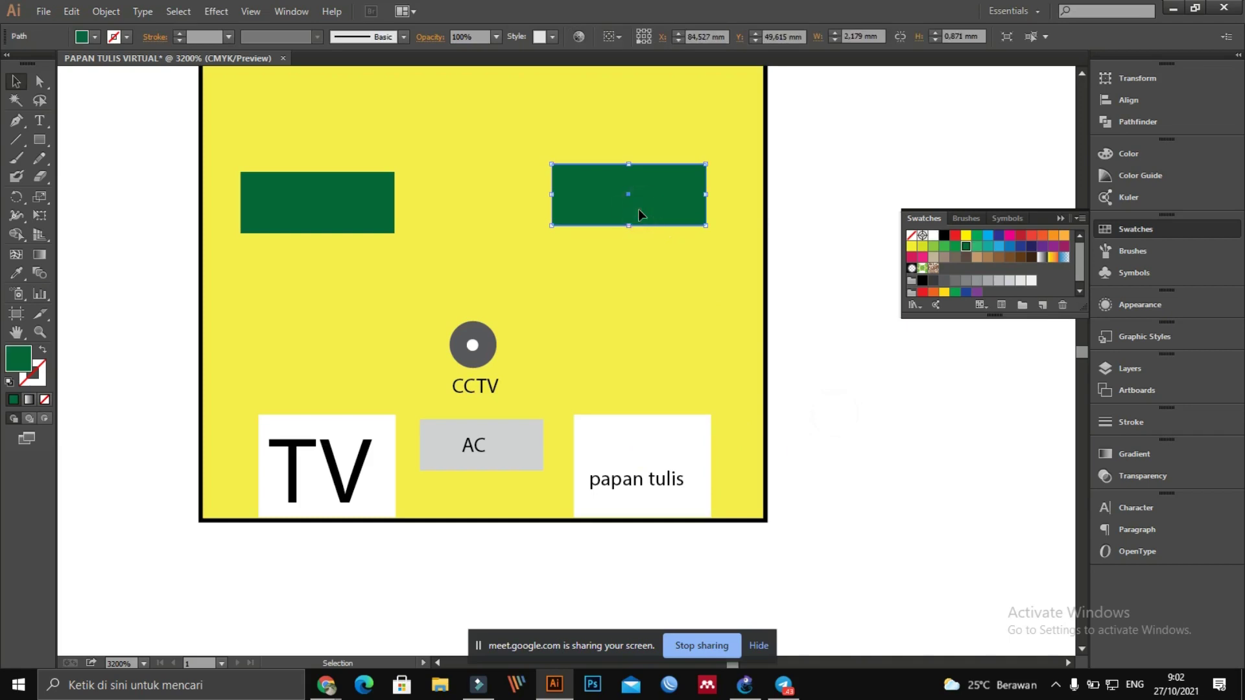
drag(647, 208, 646, 285)
click(666, 292)
click(799, 339)
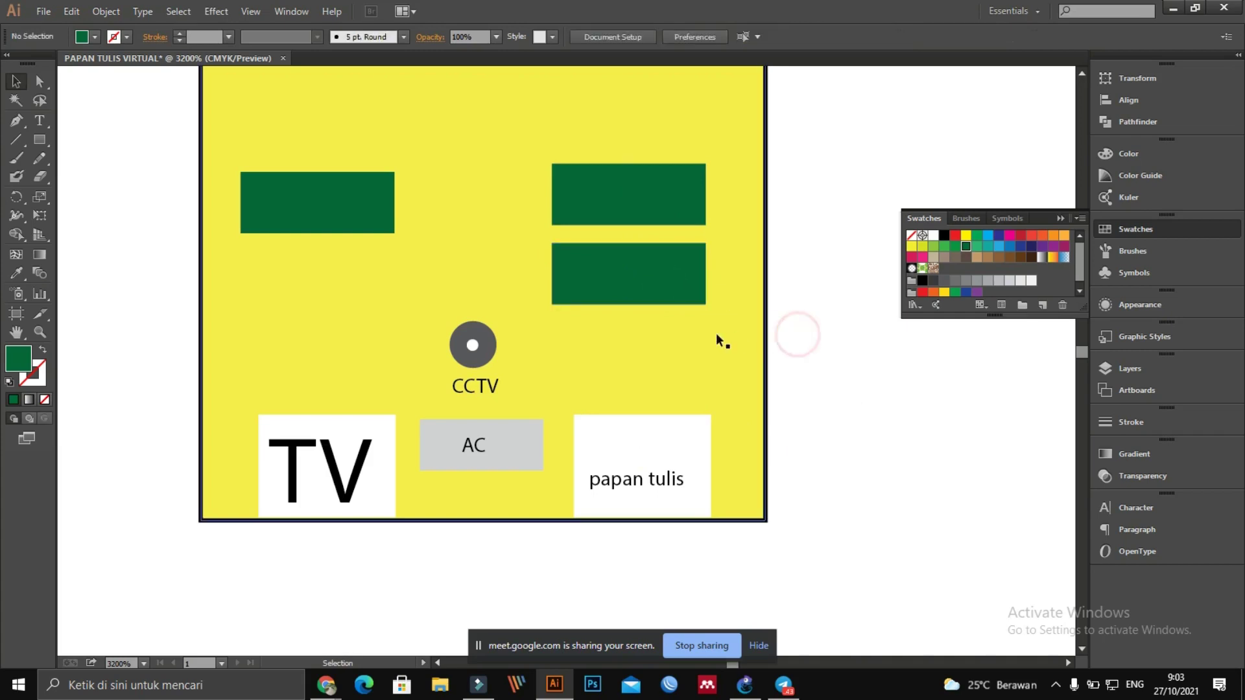
Step: Reduce the black rectangle at the board's top edge to a thin bar lying just inside the board
scroll(651, 337, up, 3)
scroll(647, 305, down, 5)
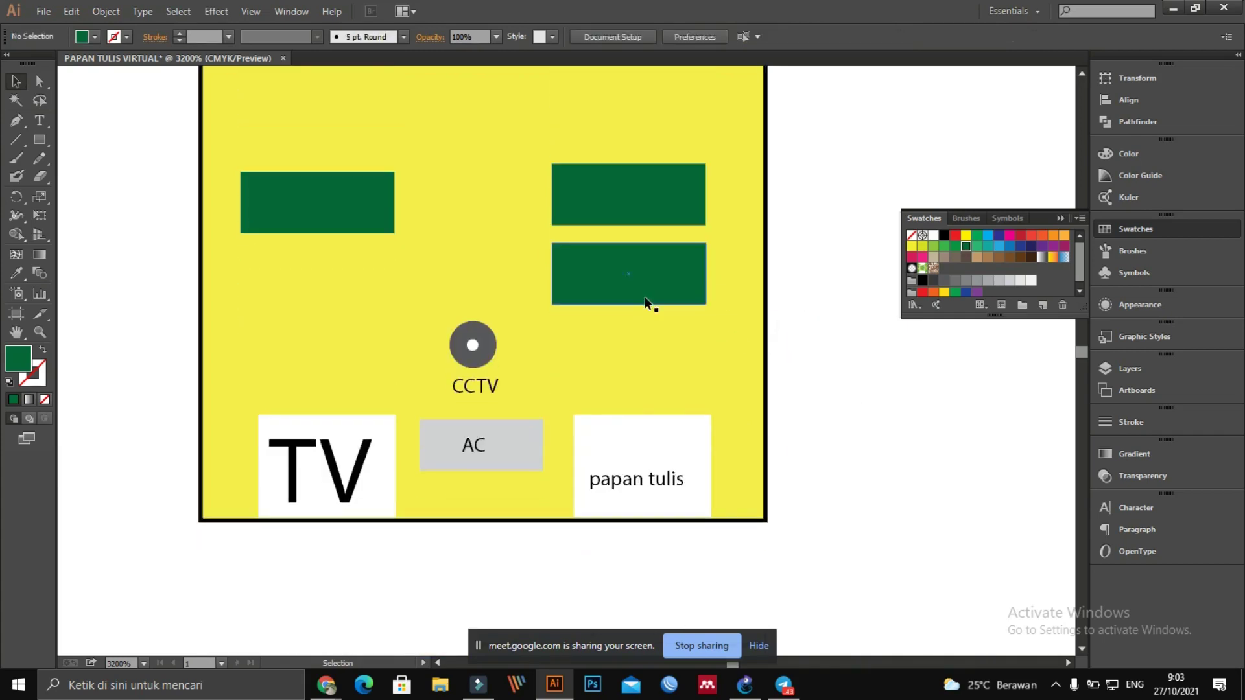
scroll(645, 300, up, 7)
scroll(645, 297, up, 7)
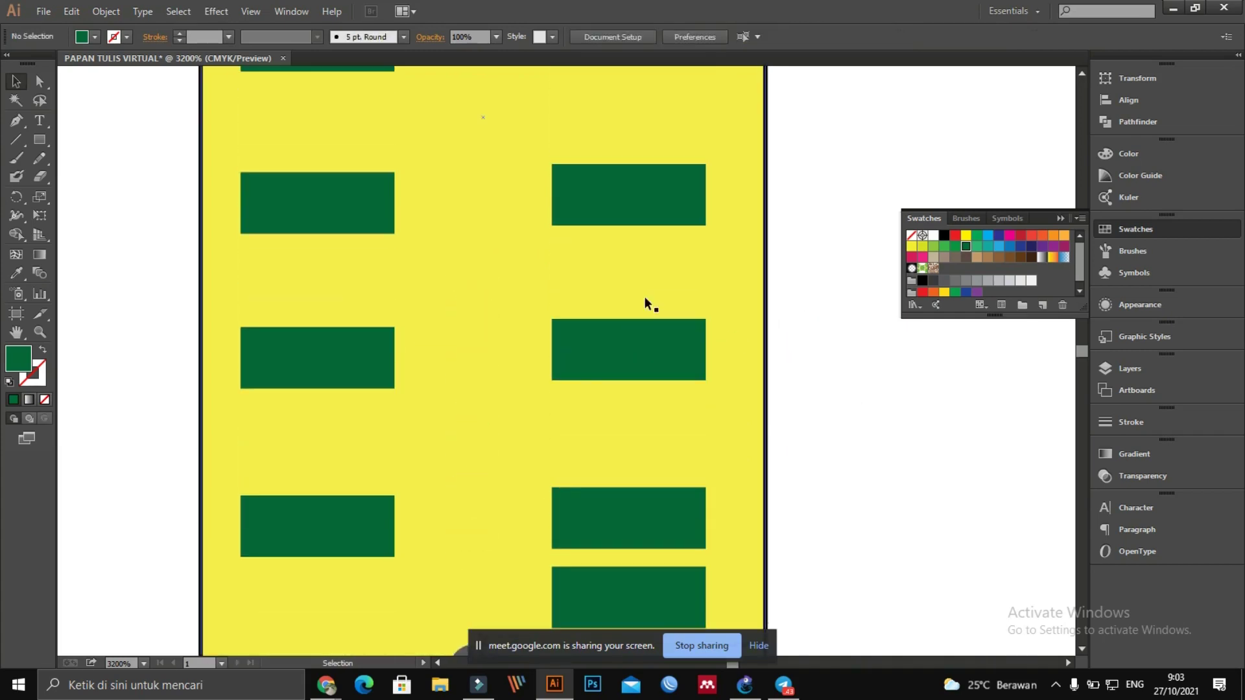
scroll(644, 281, up, 8)
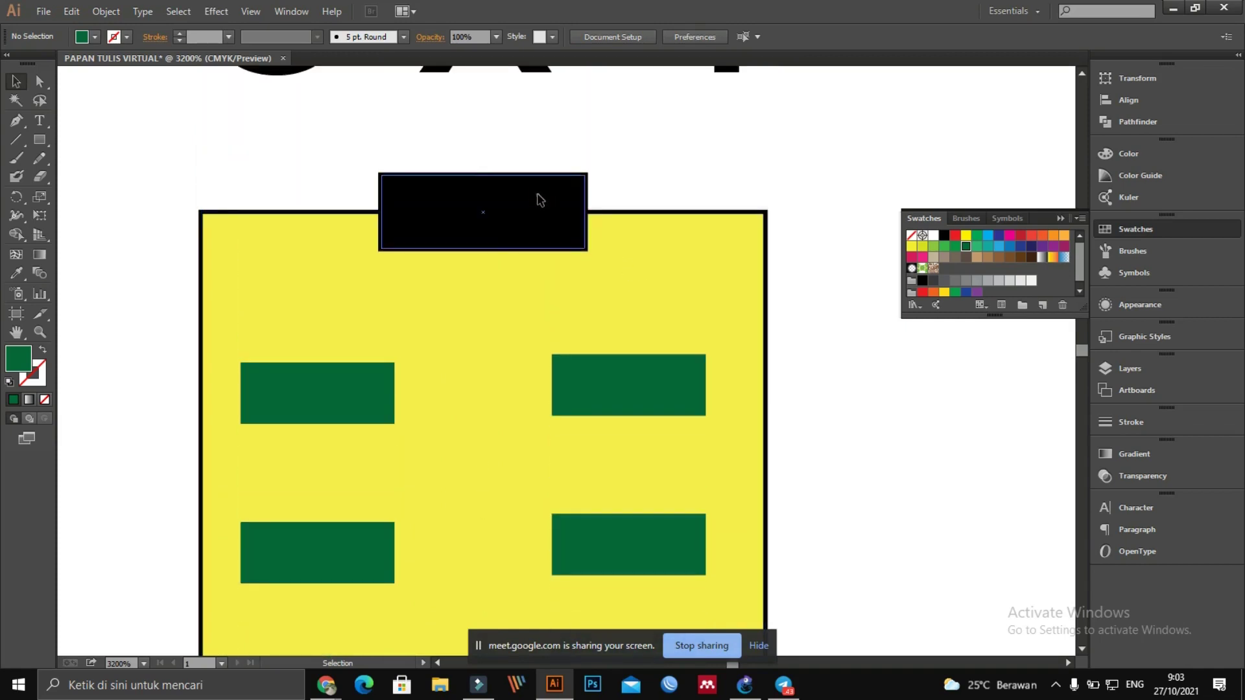
click(489, 244)
drag(483, 251, 483, 221)
click(563, 170)
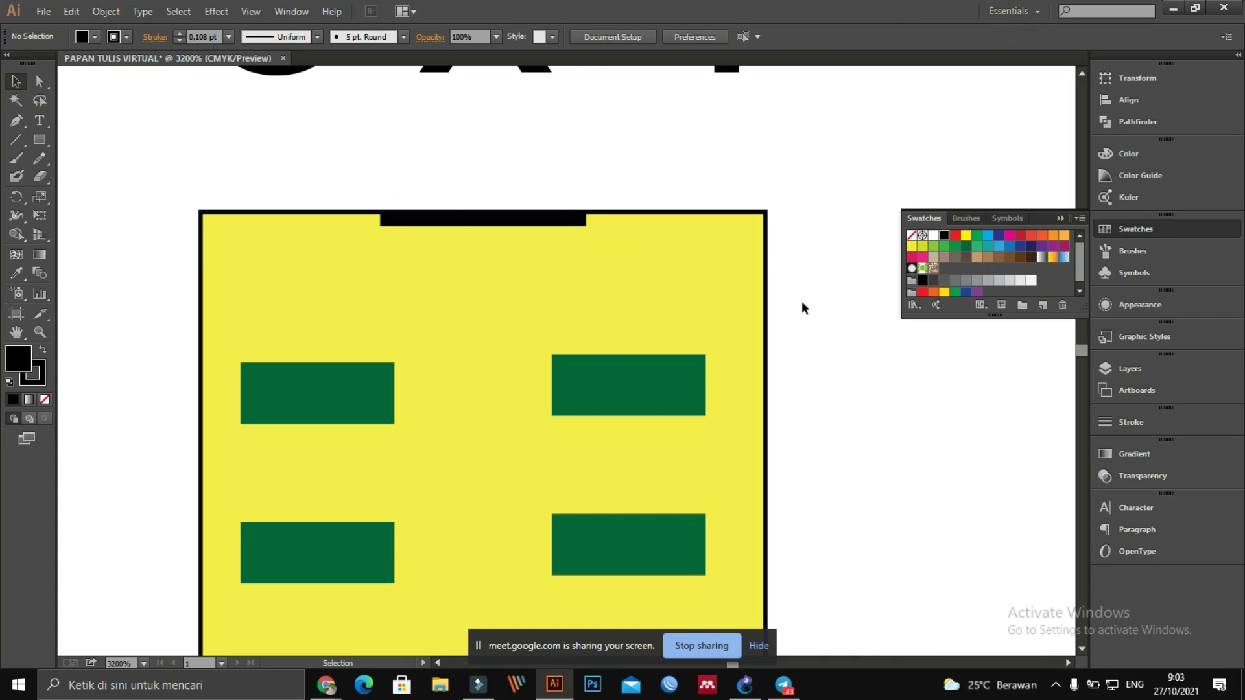
Step: Move the "8 x 4" title slightly down, closer to the board's top edge
scroll(802, 301, down, 2)
scroll(332, 235, down, 4)
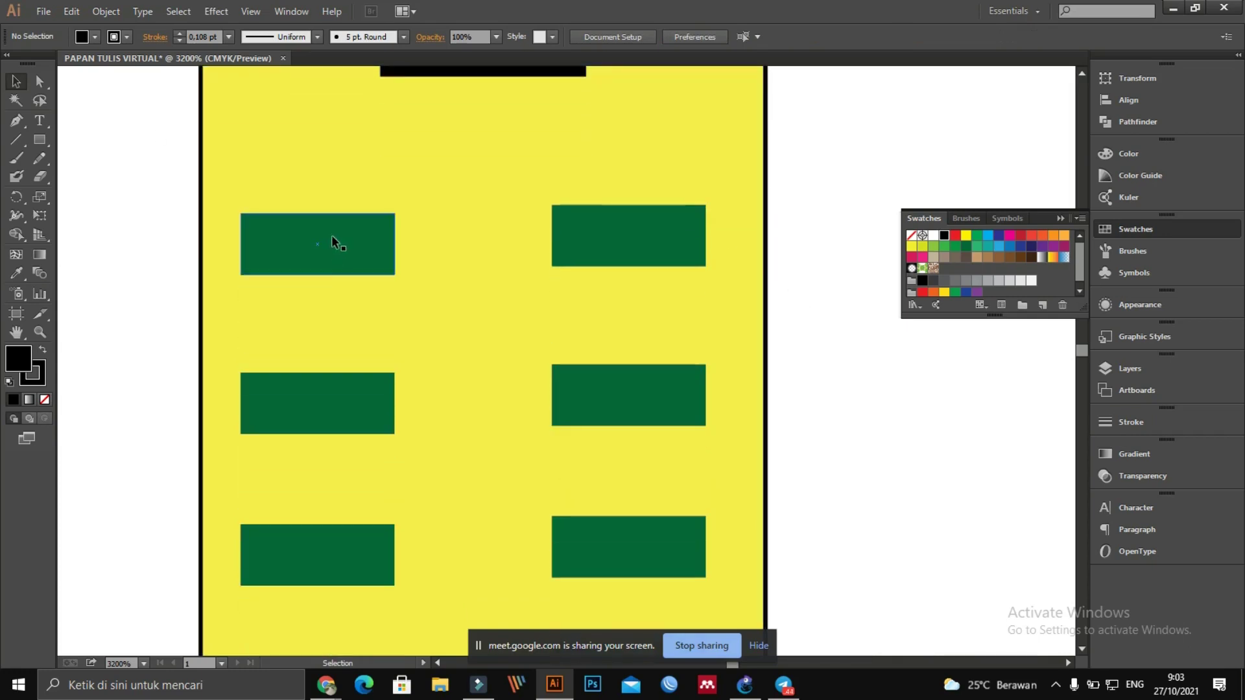
scroll(336, 233, down, 1)
scroll(367, 242, down, 1)
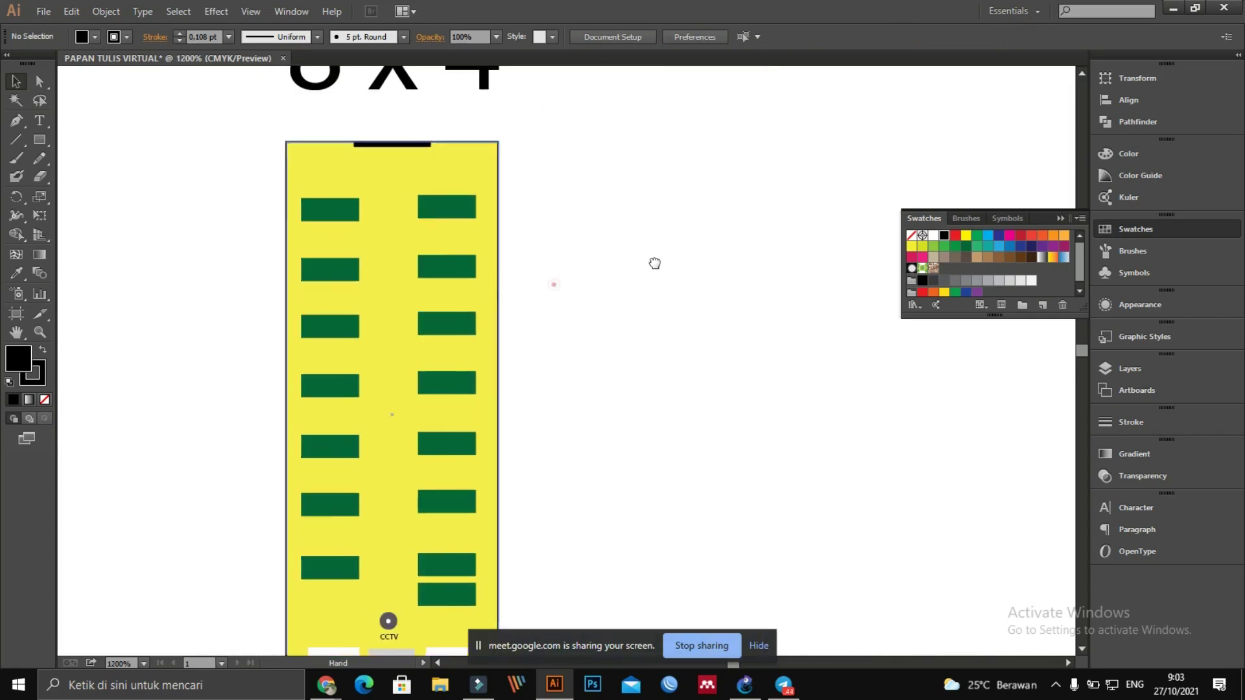
drag(655, 264, 664, 236)
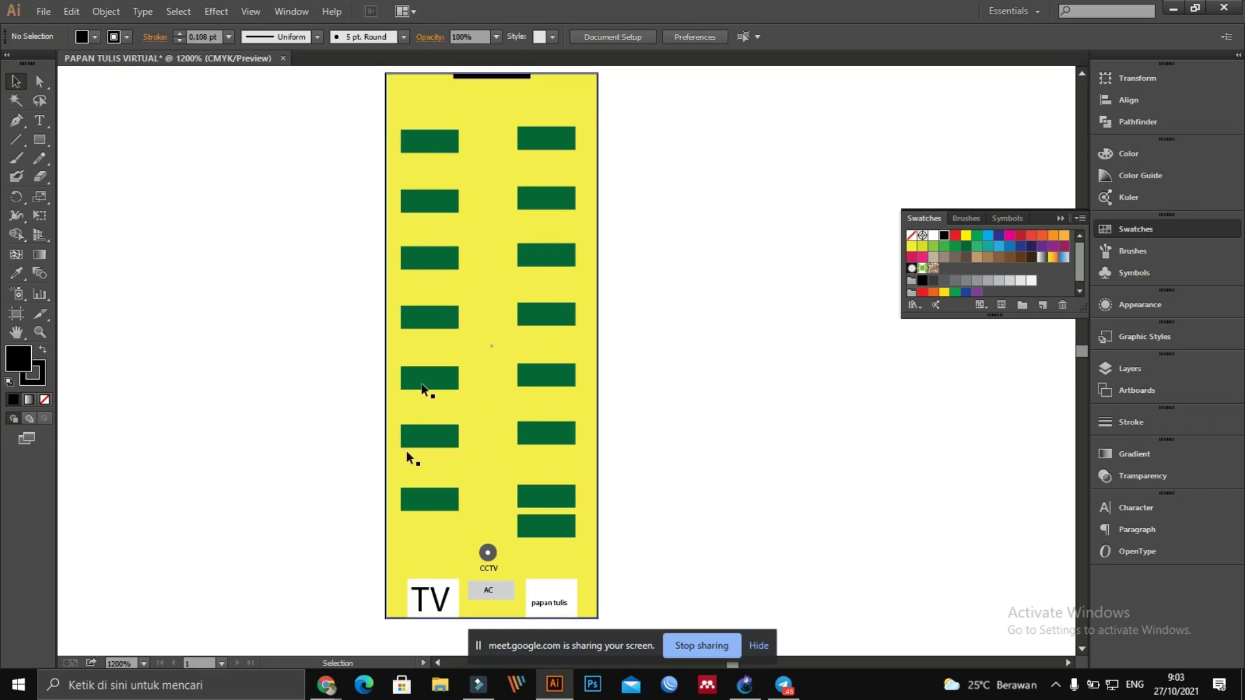
scroll(449, 308, up, 5)
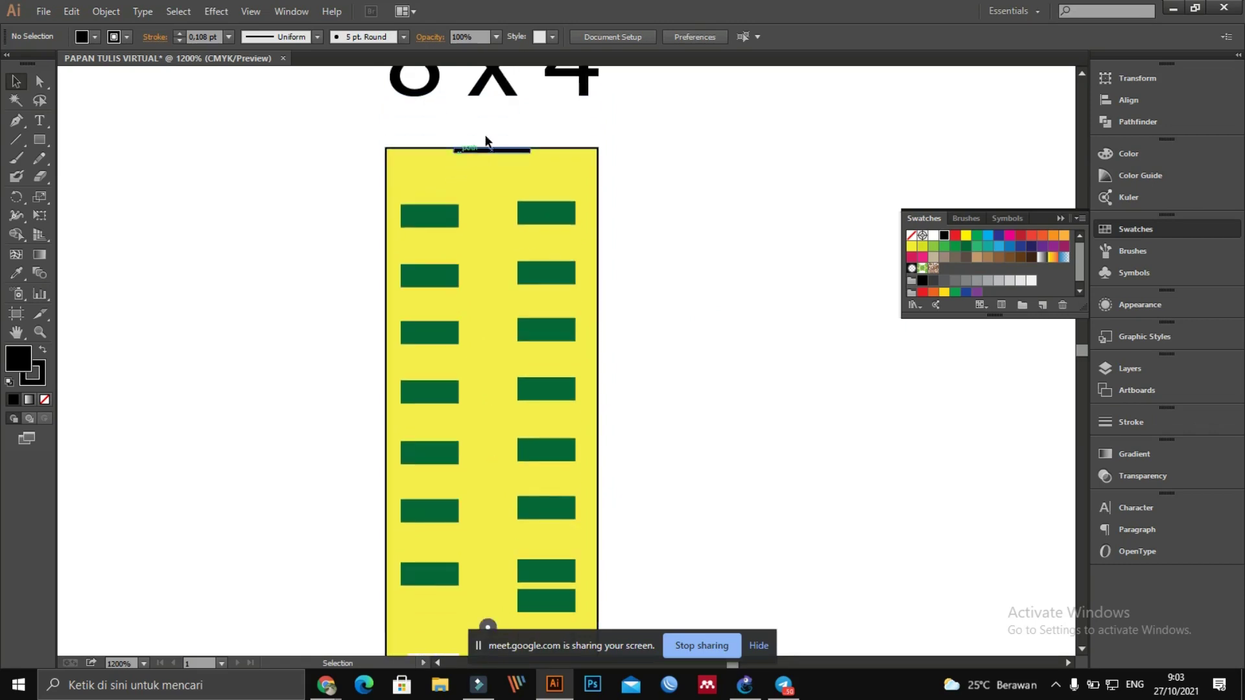
scroll(542, 107, up, 3)
click(489, 122)
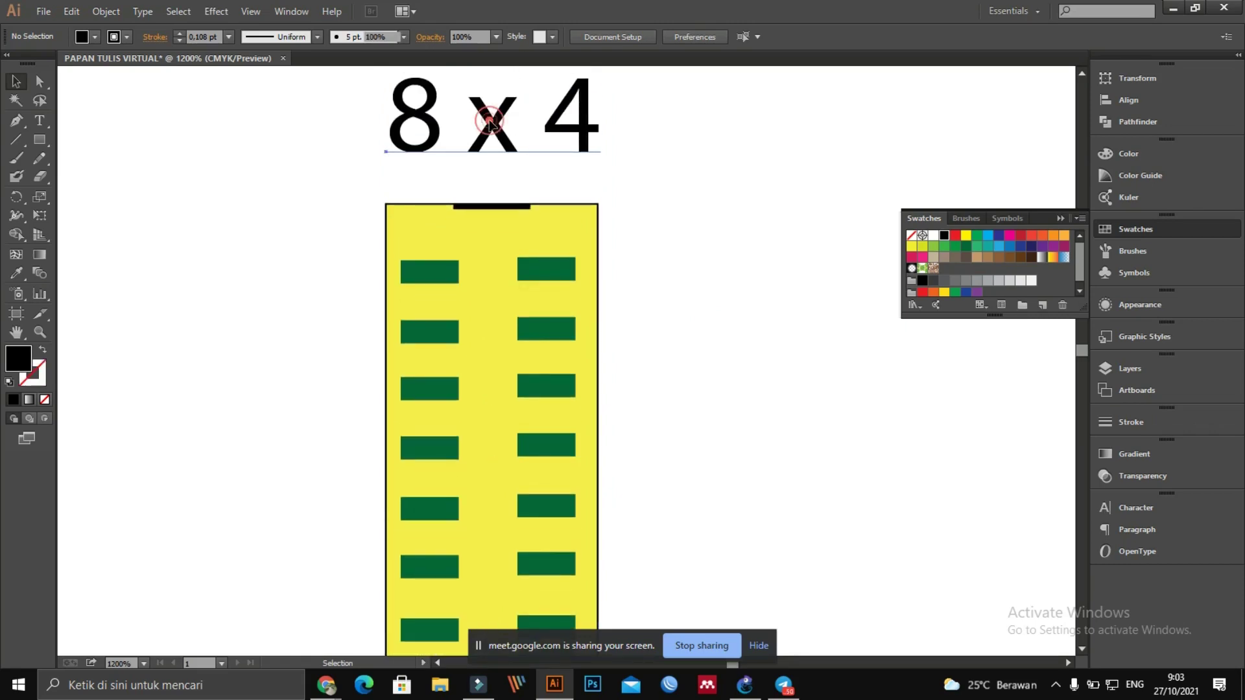
drag(490, 122, 493, 131)
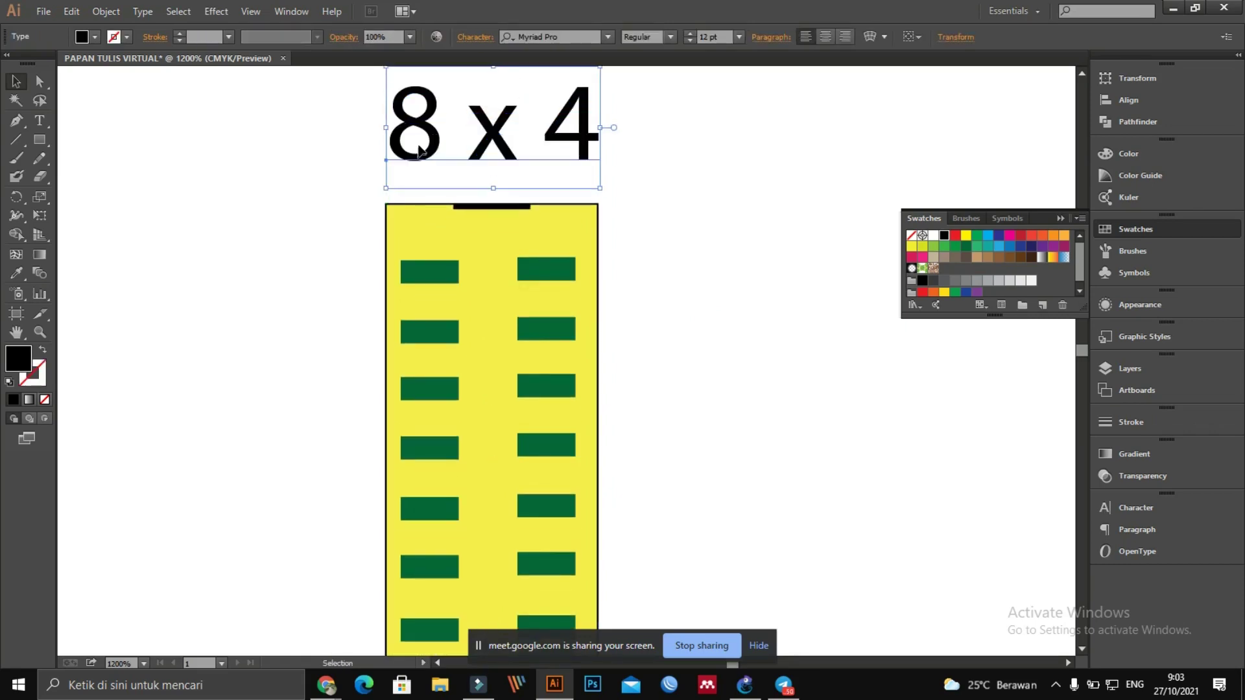
click(266, 282)
Step: Draw a vertical line about 12.4 mm long with the Pen tool just outside the board's left edge, starting level with its top
scroll(389, 155, down, 1)
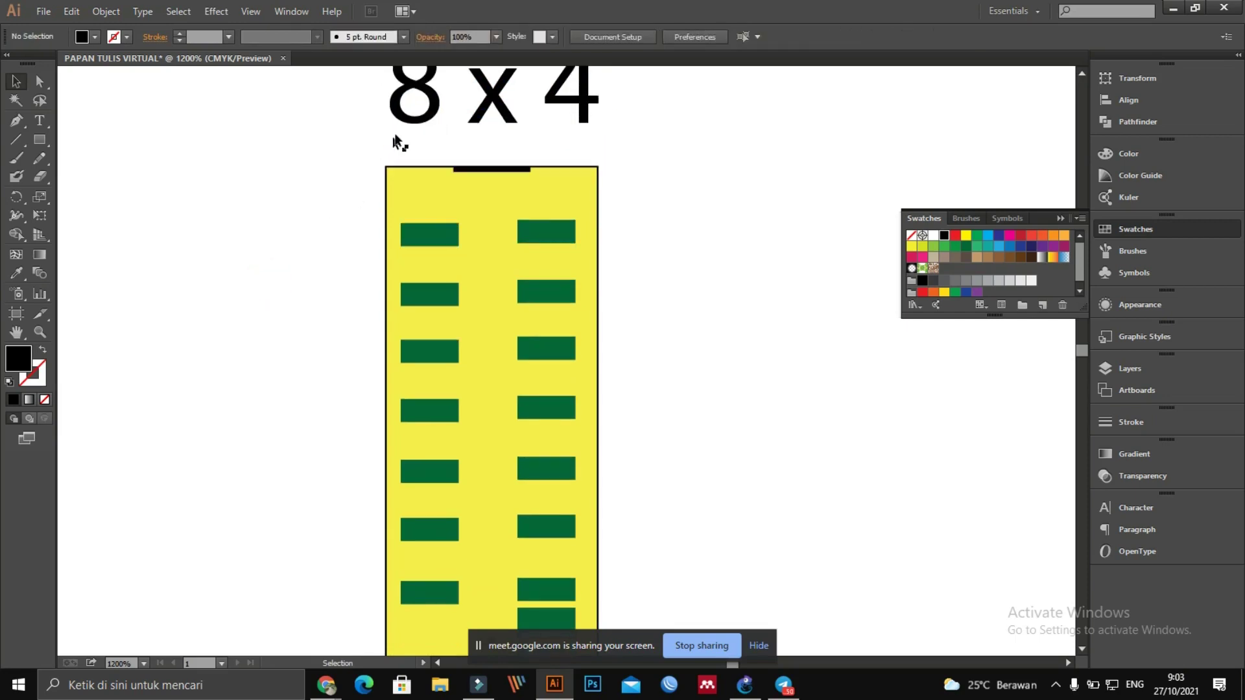
click(18, 120)
scroll(277, 161, down, 1)
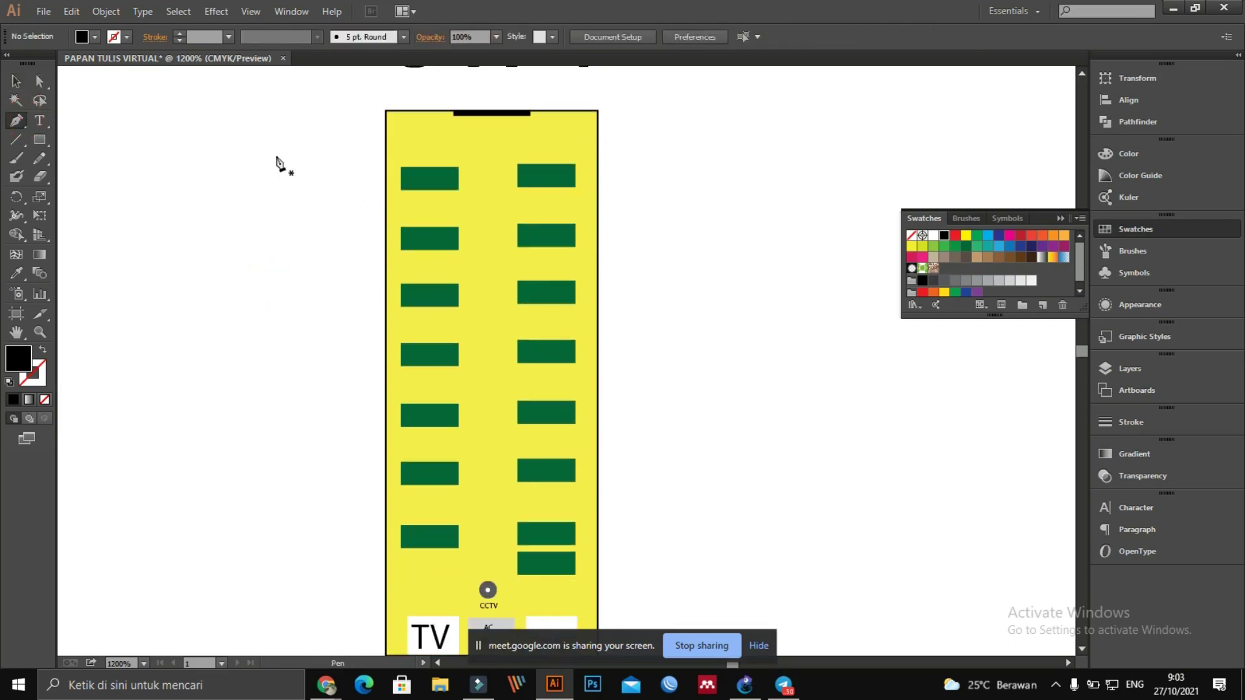
click(371, 113)
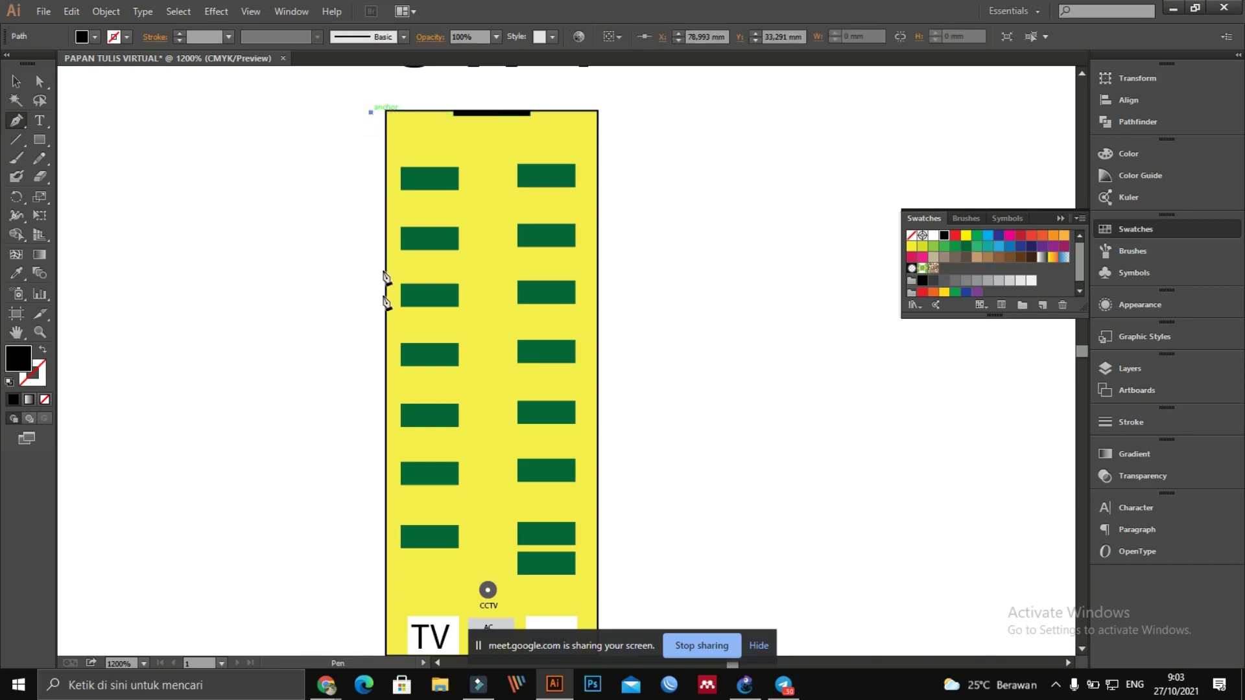
click(371, 440)
click(16, 81)
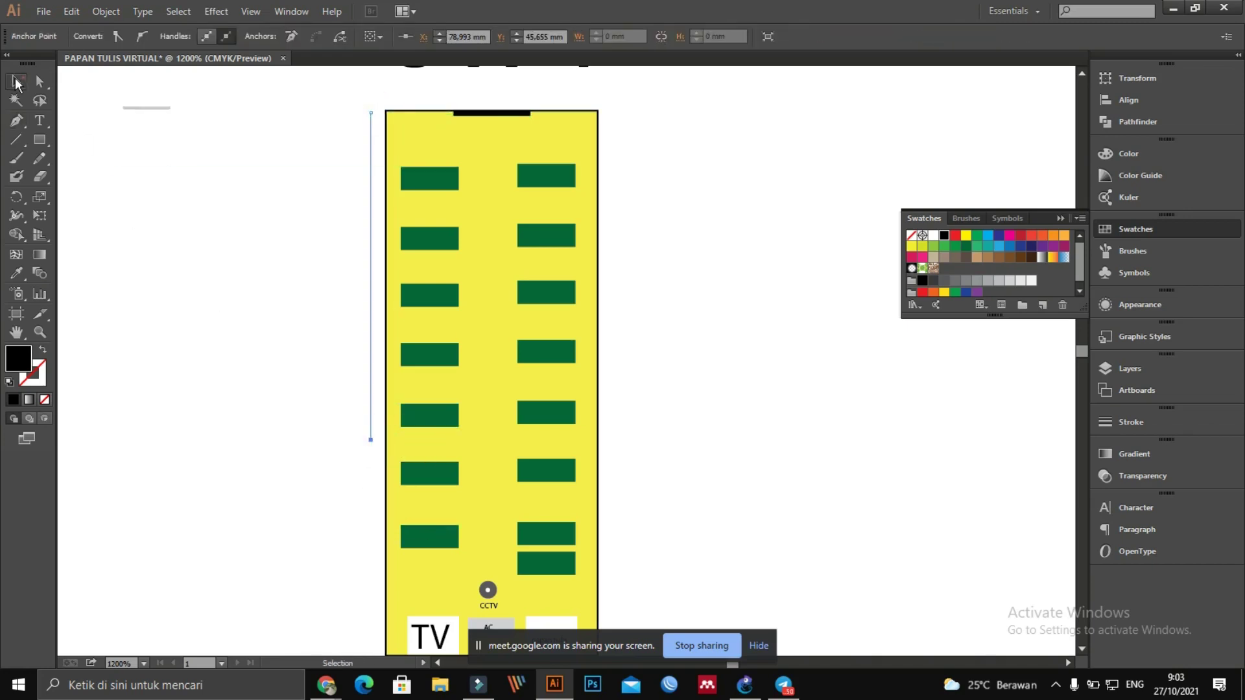
click(285, 366)
Step: Split the side line into two vertical segments with a small gap between them, the lower one reaching the board's bottom edge
scroll(289, 361, down, 2)
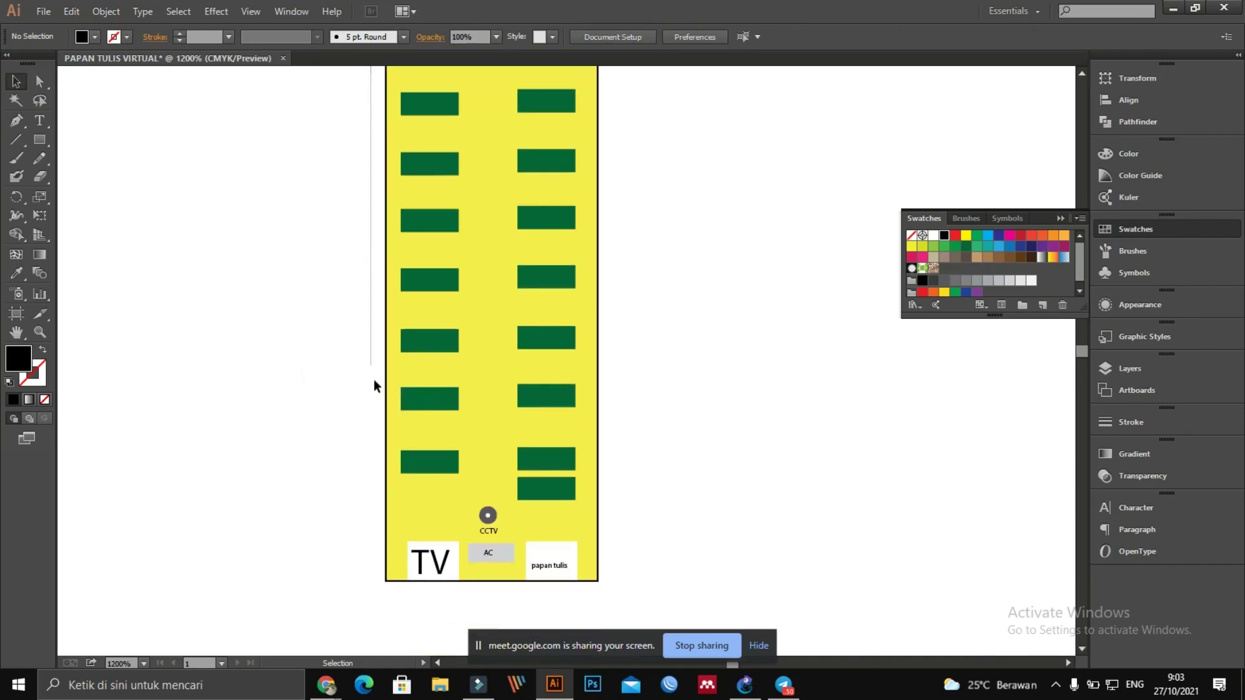
click(371, 247)
drag(373, 366, 369, 425)
click(337, 429)
click(371, 434)
drag(374, 446, 373, 584)
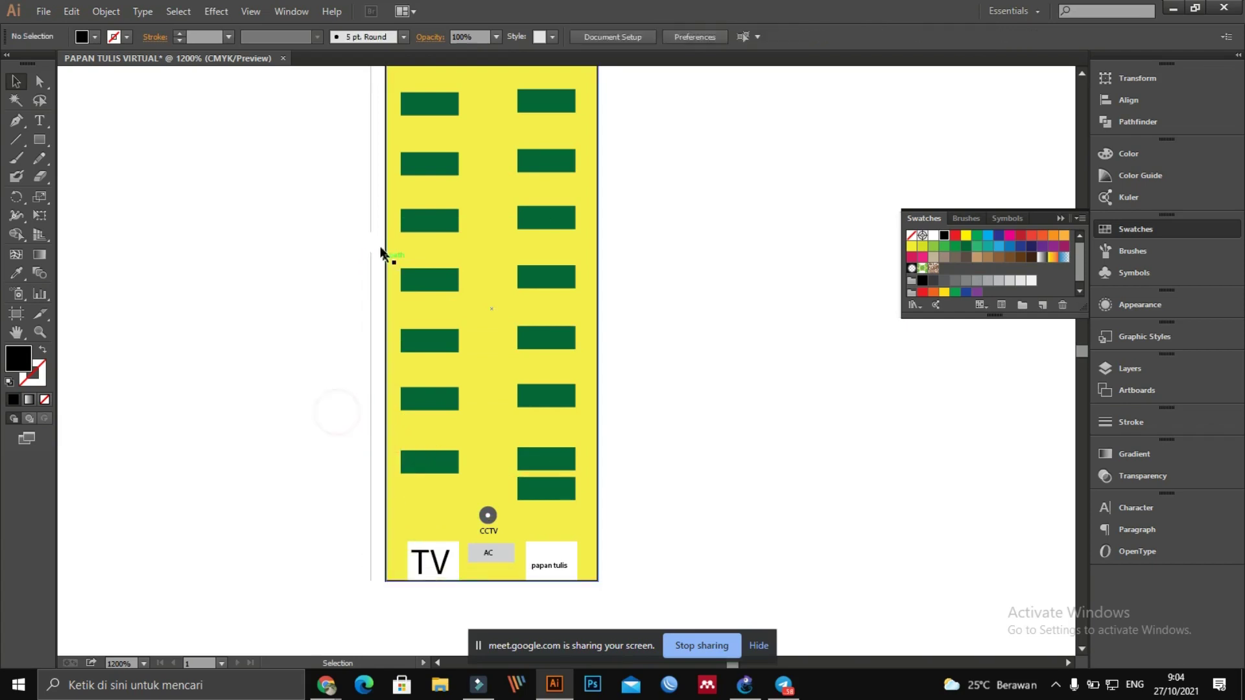
Step: Give both vertical line segments beside the board a black 0.5 pt stroke
click(369, 228)
shift+click(368, 291)
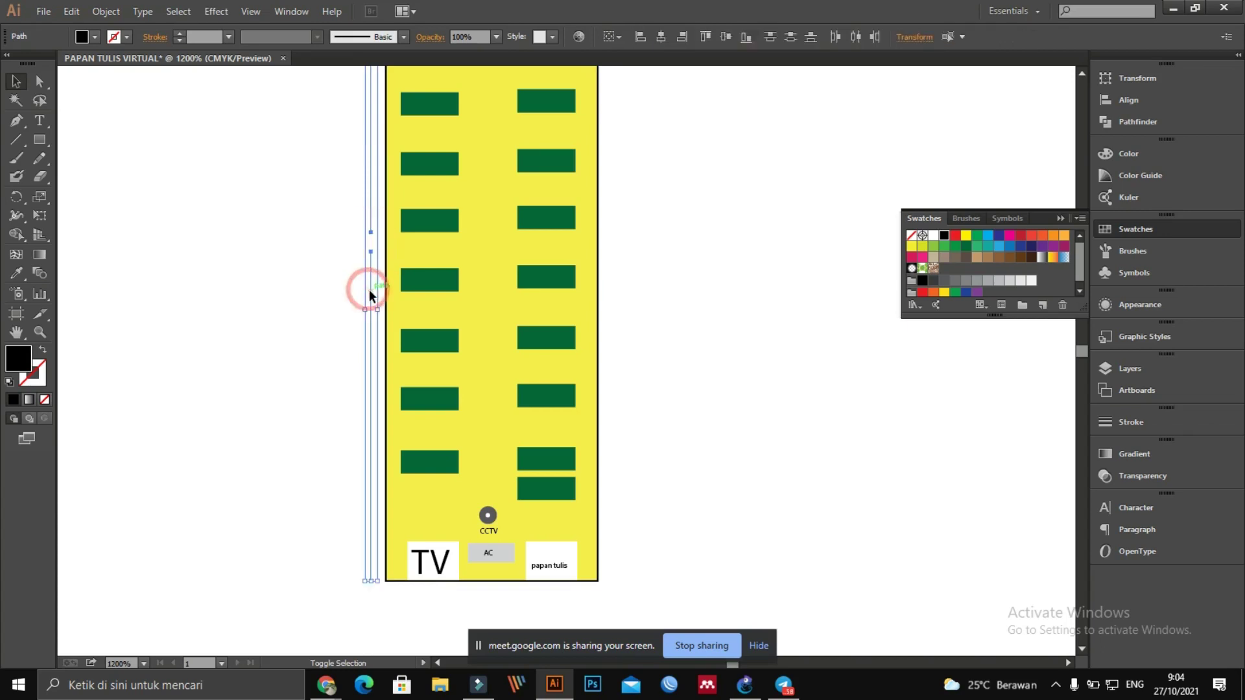
click(180, 37)
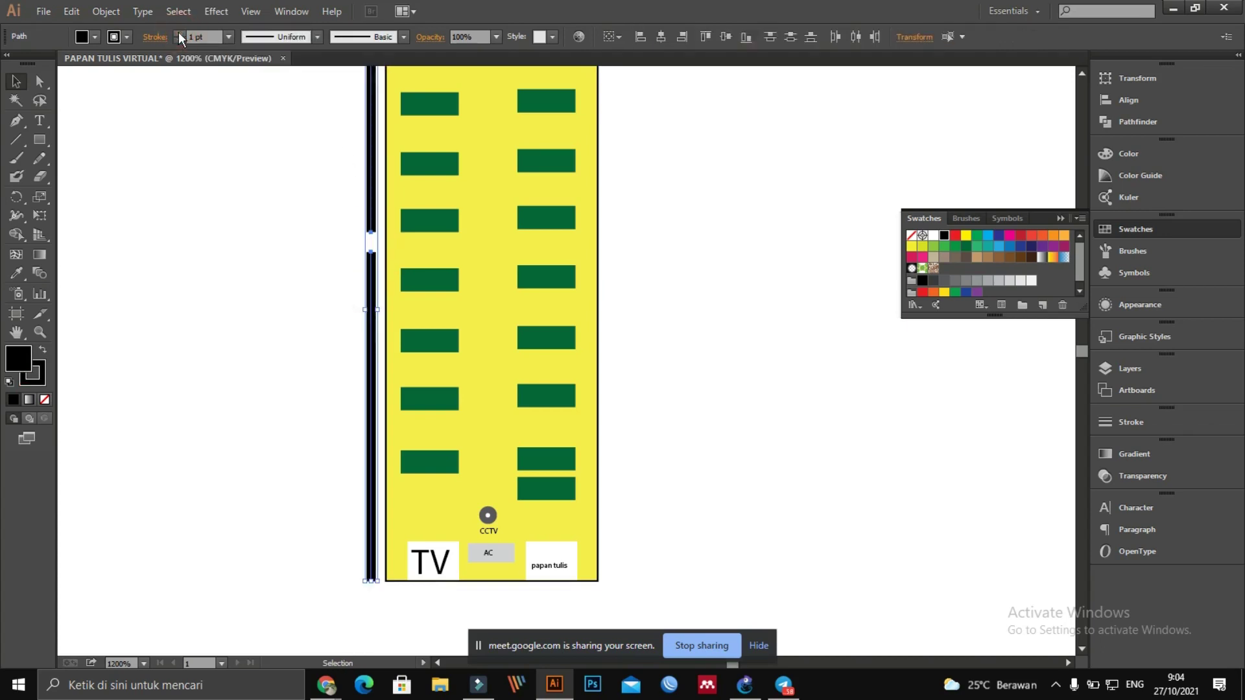
double_click(195, 37)
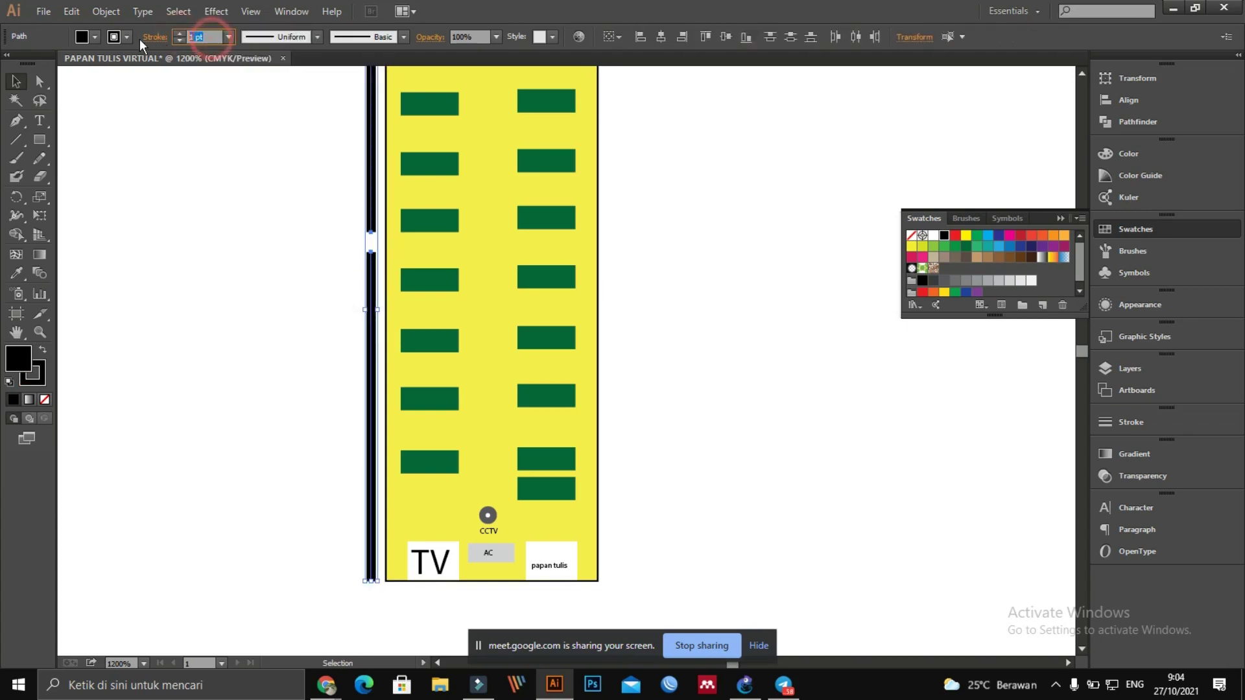
text(0,5)
key(Return)
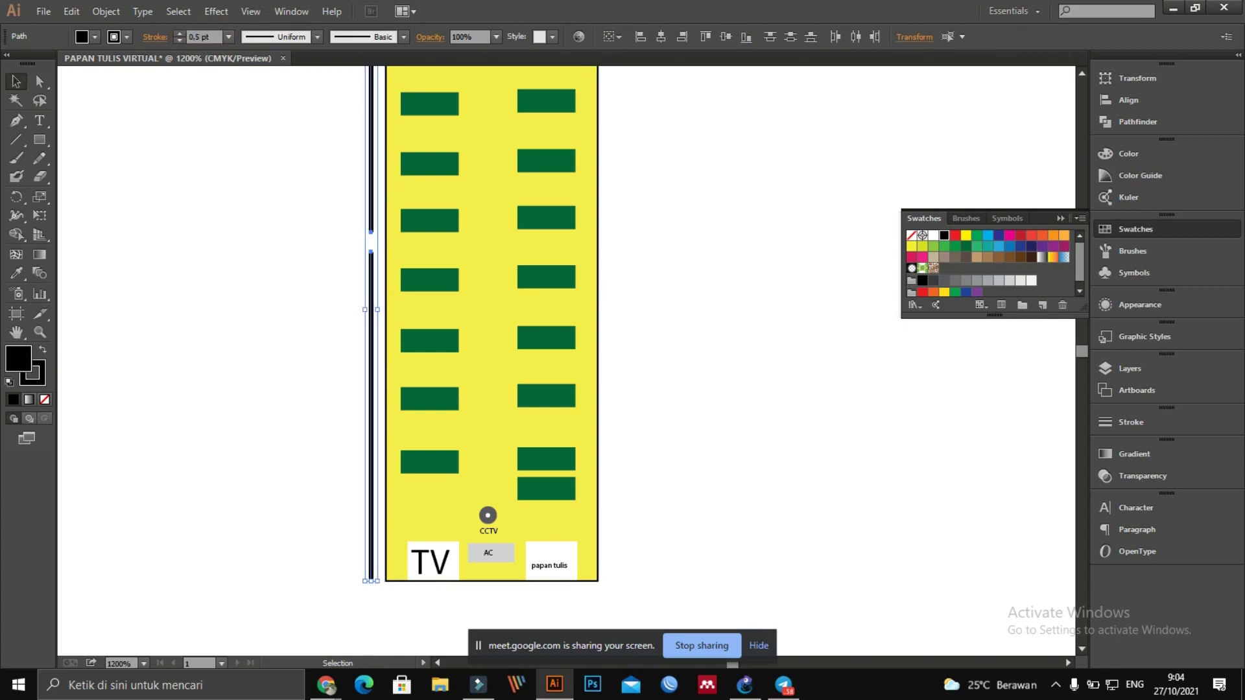
click(238, 389)
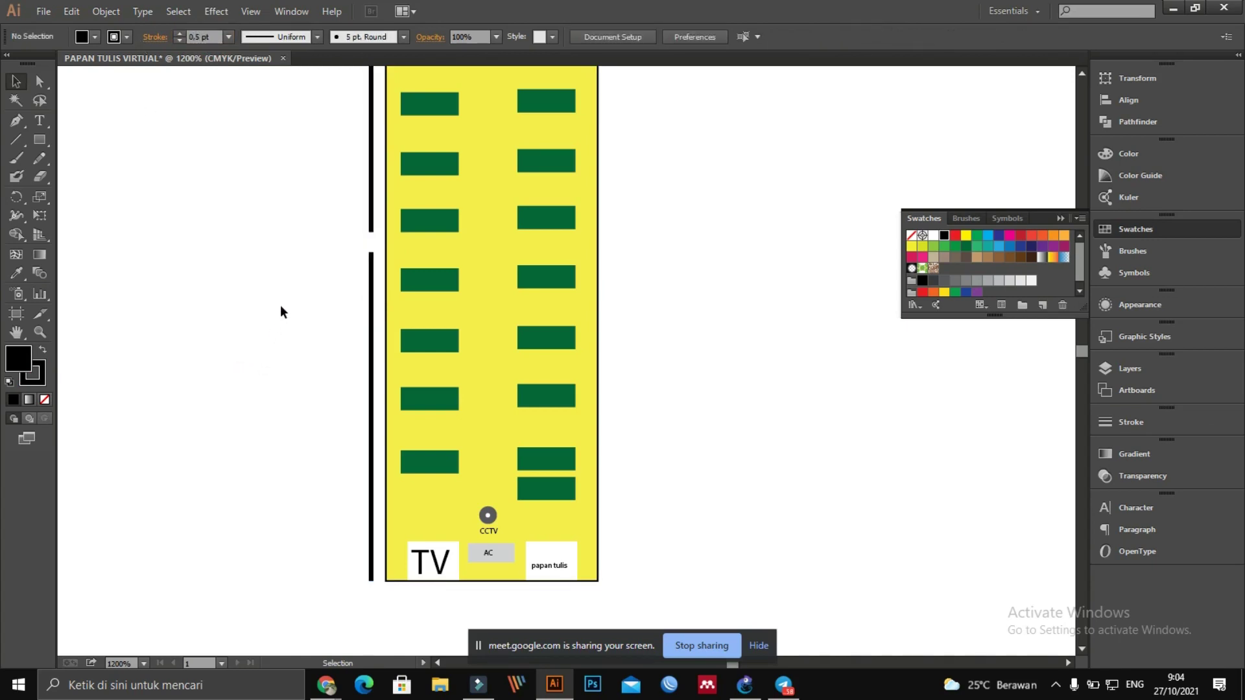
scroll(280, 306, up, 4)
alt+scroll(307, 352, up, 1)
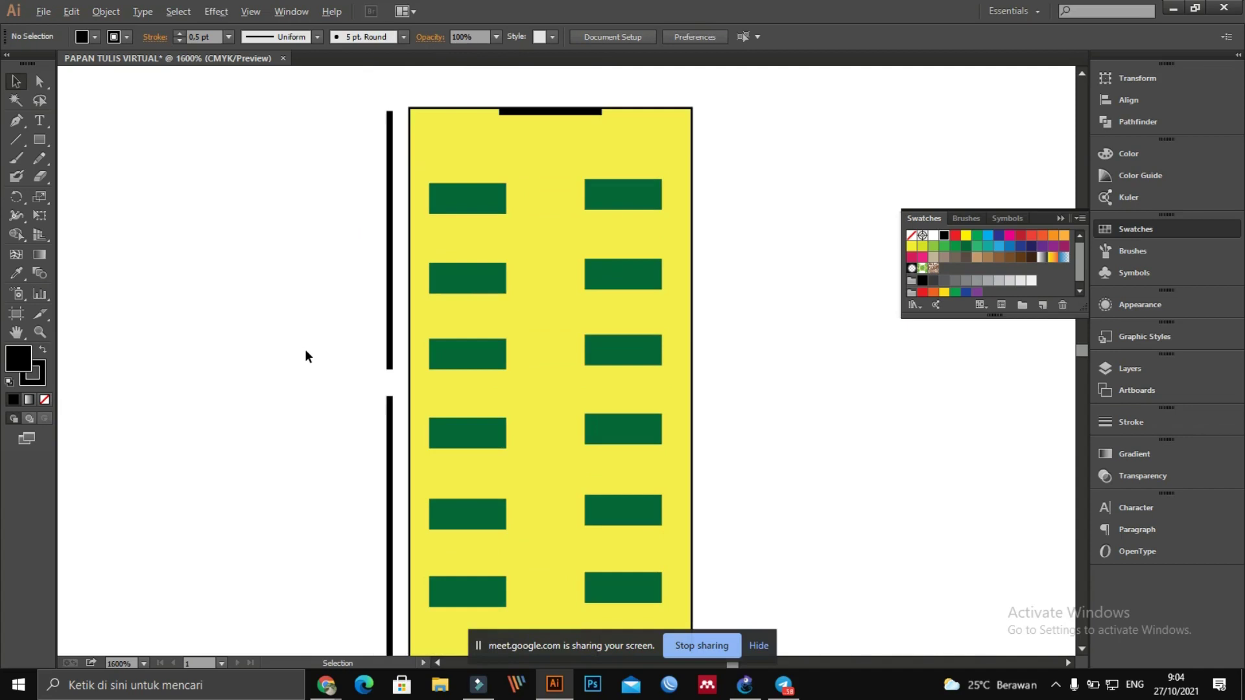
Step: Add the text "8" beside the gap between the two vertical line segments
alt+scroll(305, 350, up, 1)
click(39, 121)
click(275, 399)
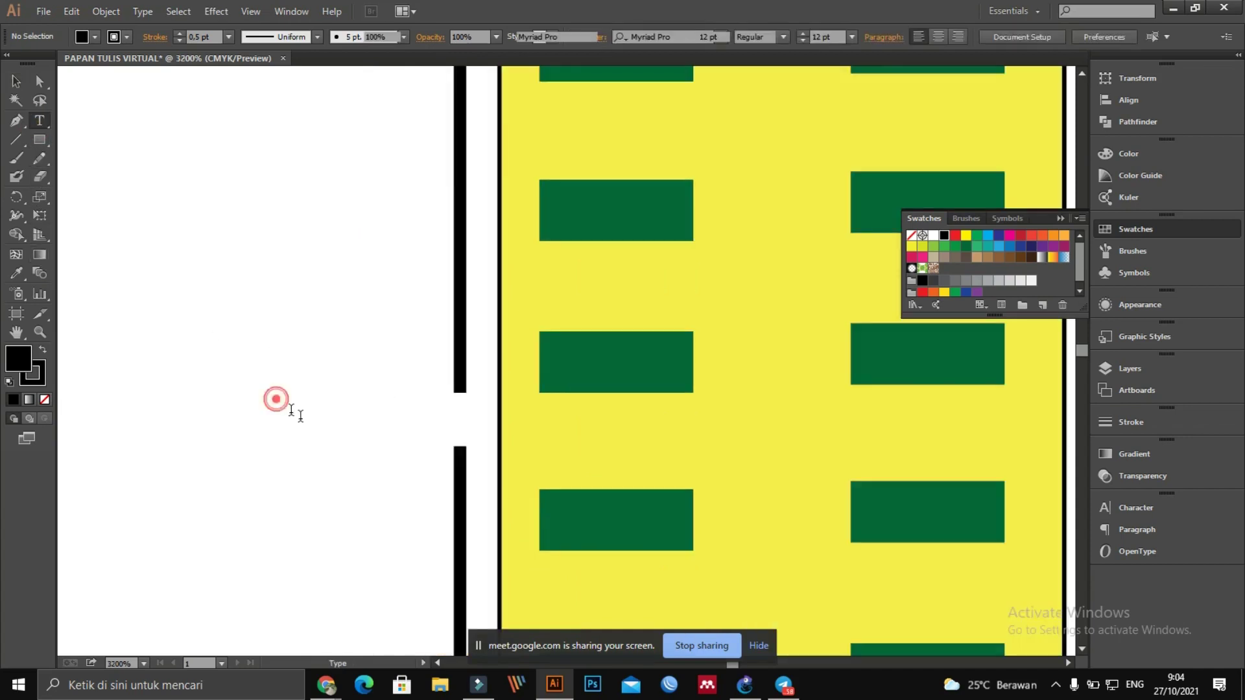
text(8)
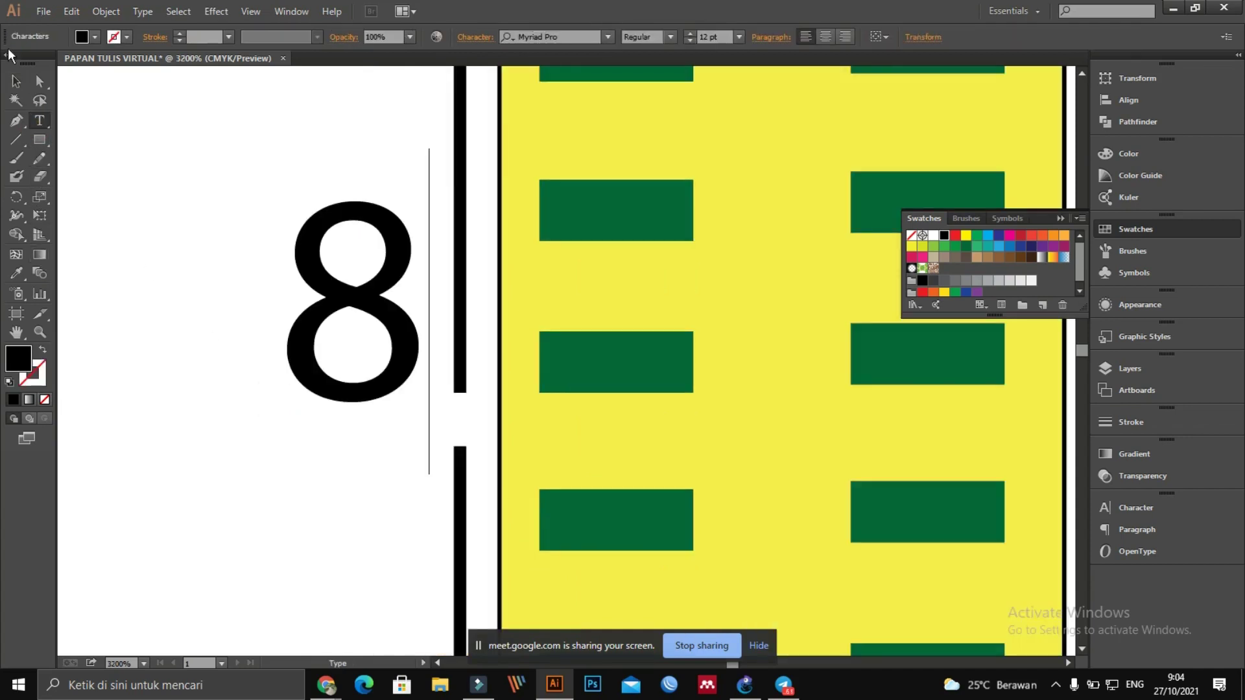
click(16, 81)
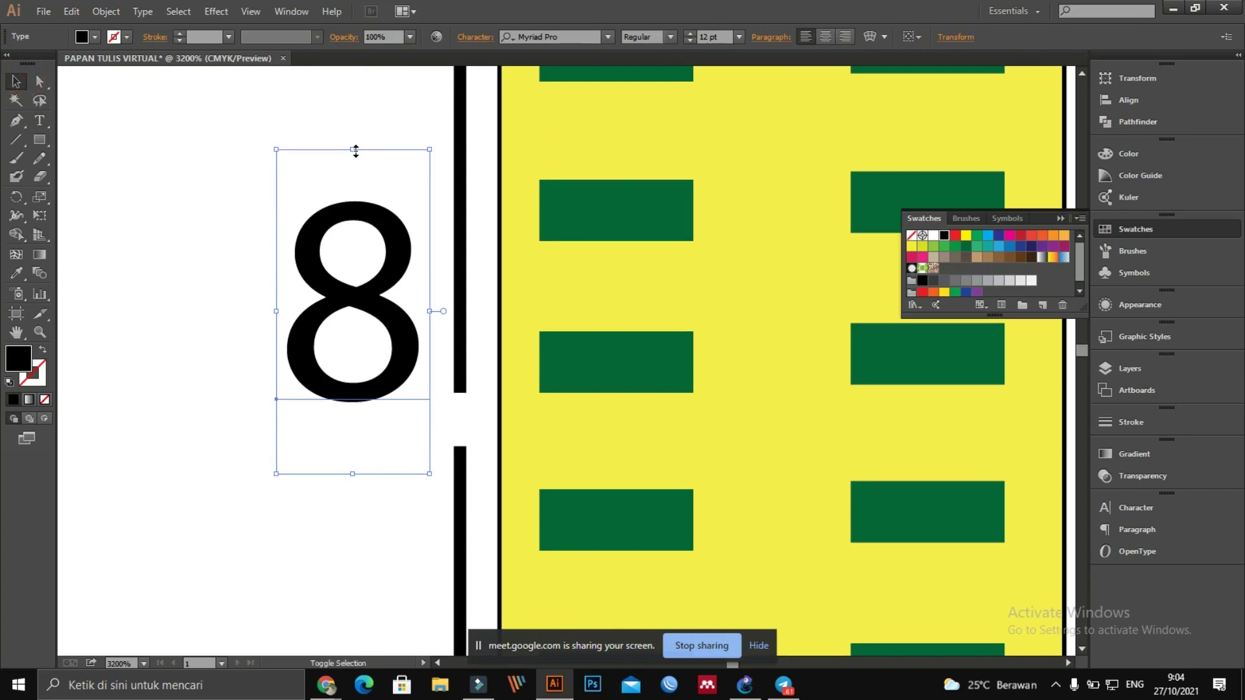
Step: Shrink the "8" text to about 3.03 pt and place it just outside the gap in the vertical side line
drag(355, 151, 352, 341)
drag(346, 401, 350, 401)
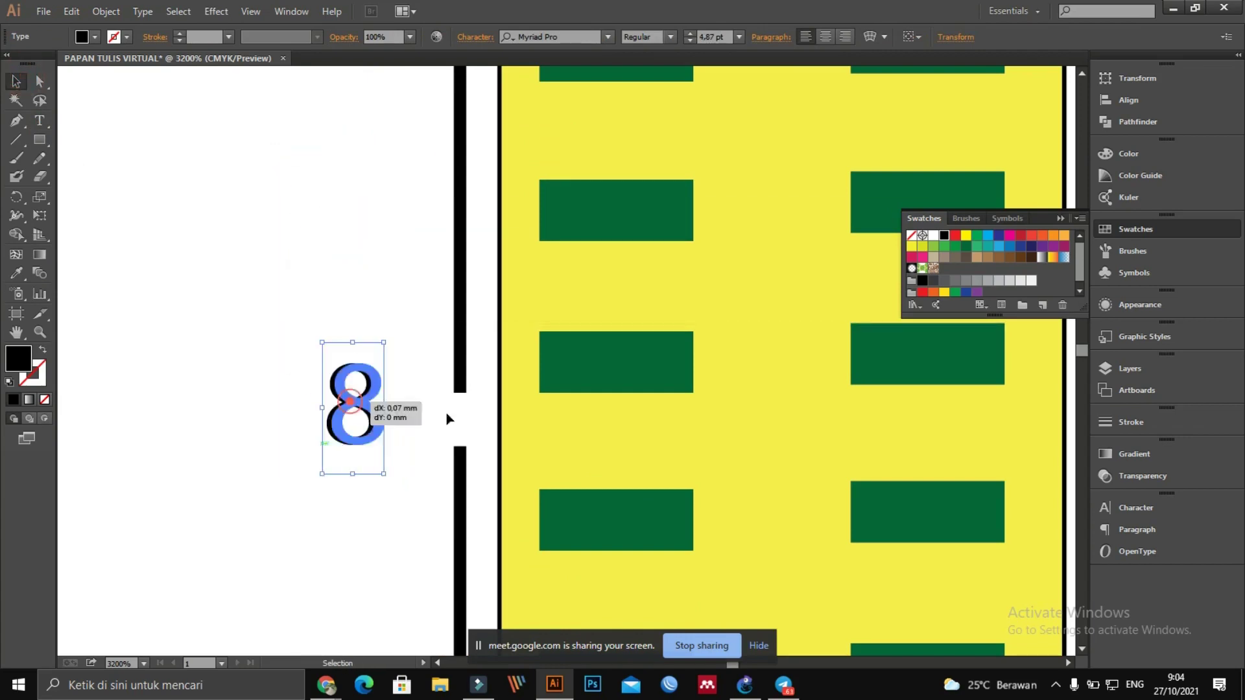
mouse_move(448, 420)
mouse_down()
mouse_move(469, 401)
mouse_move(467, 416)
mouse_up()
drag(471, 362, 404, 419)
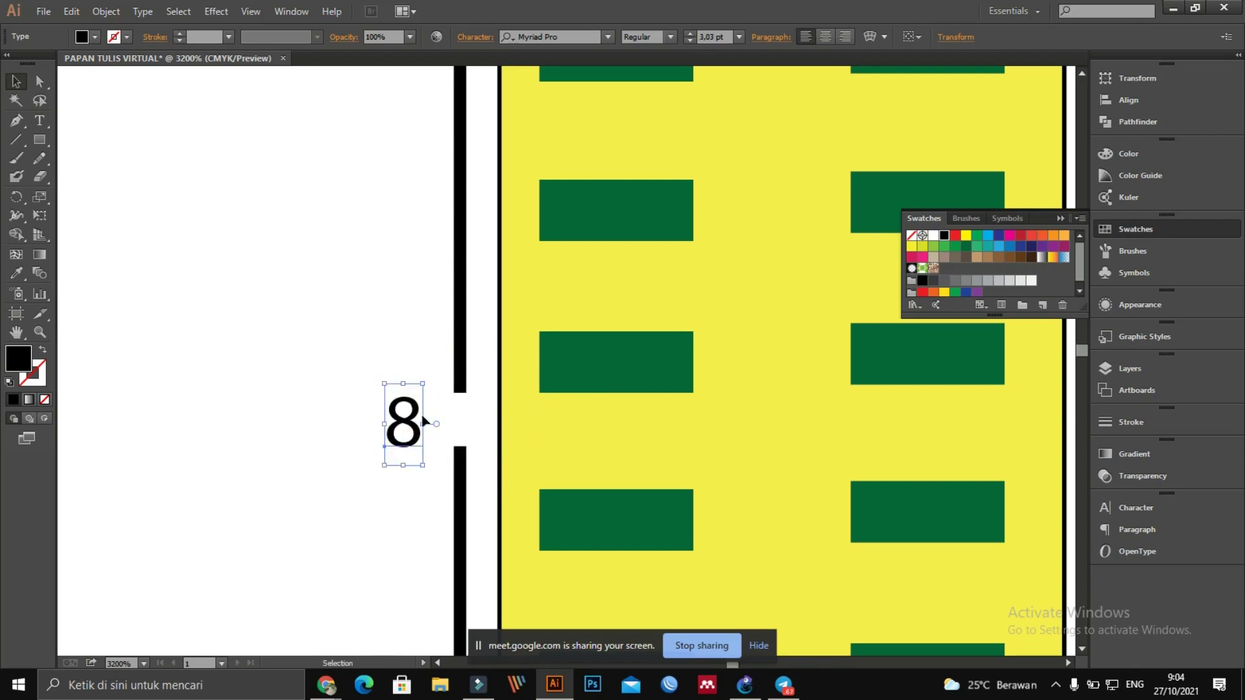
Step: Extend the "8" label to read "8m" and nudge it so it sits in the gap of the vertical side line
click(429, 424)
double_click(412, 424)
text(m)
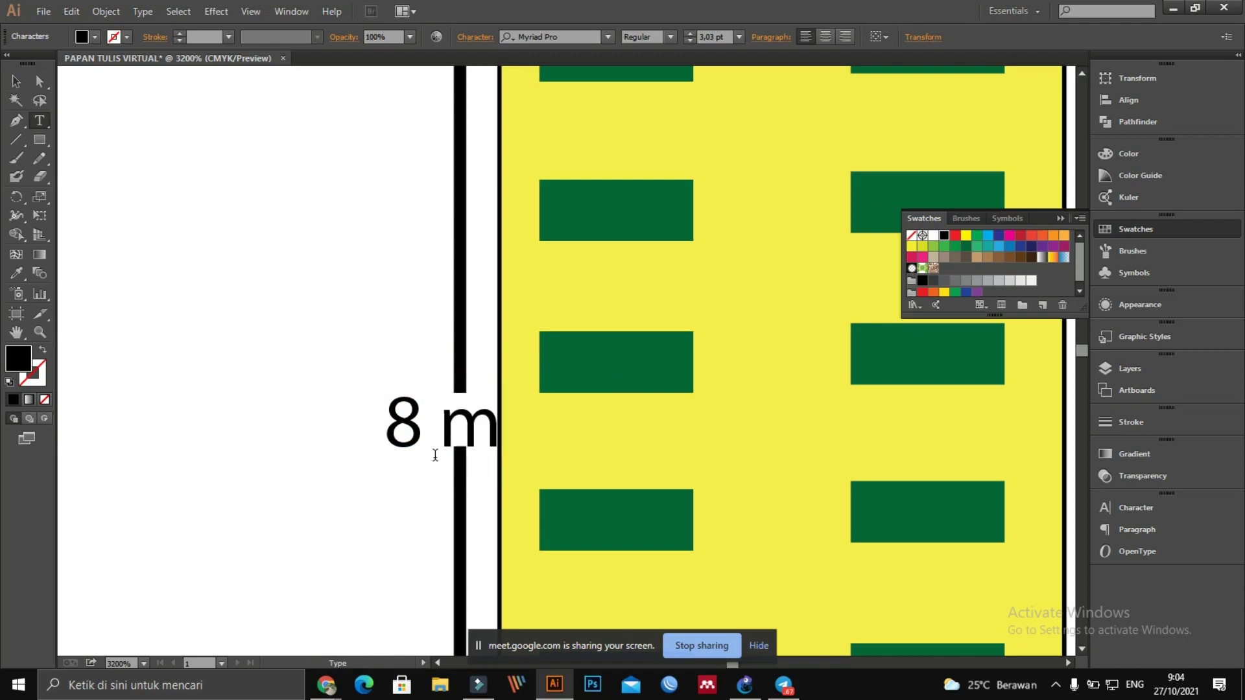
key(BackSpace)
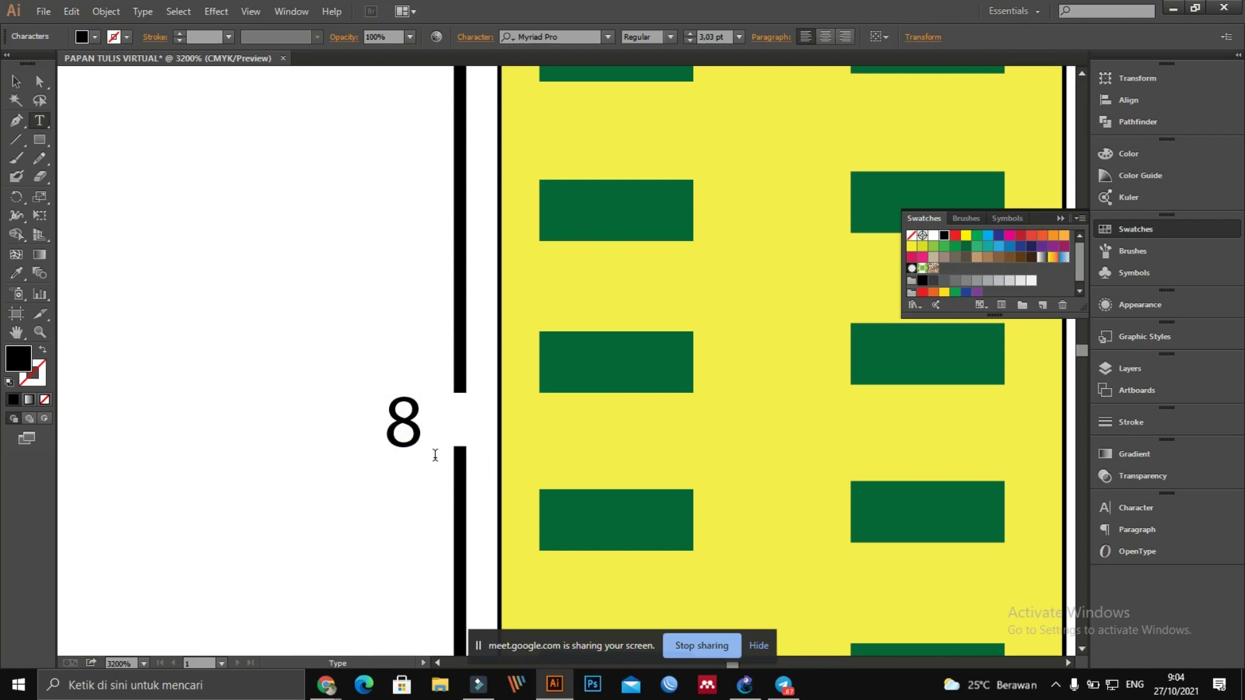
click(16, 81)
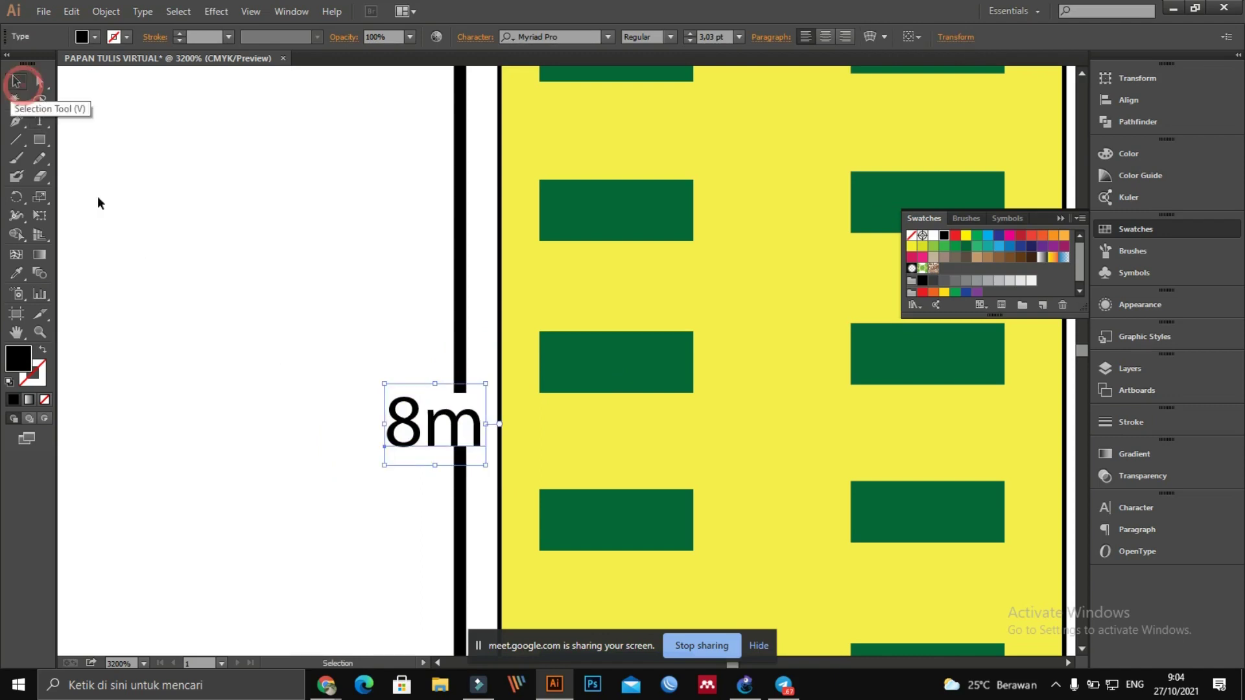
click(158, 258)
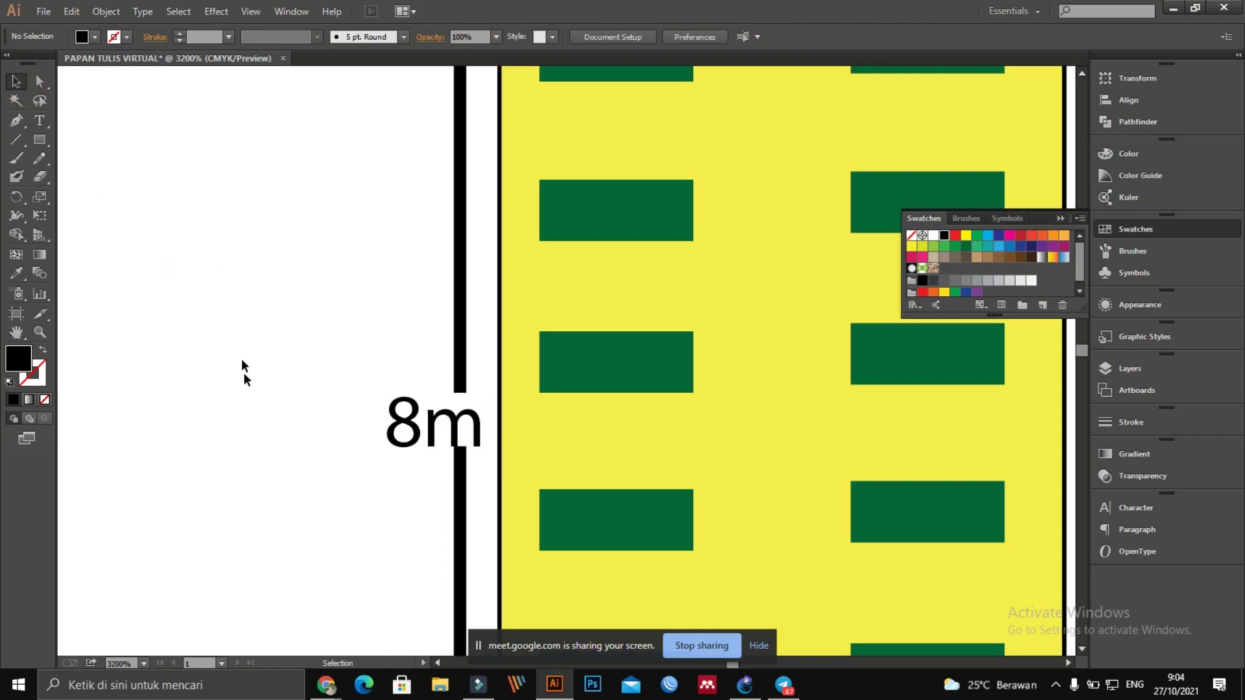
drag(431, 426, 432, 422)
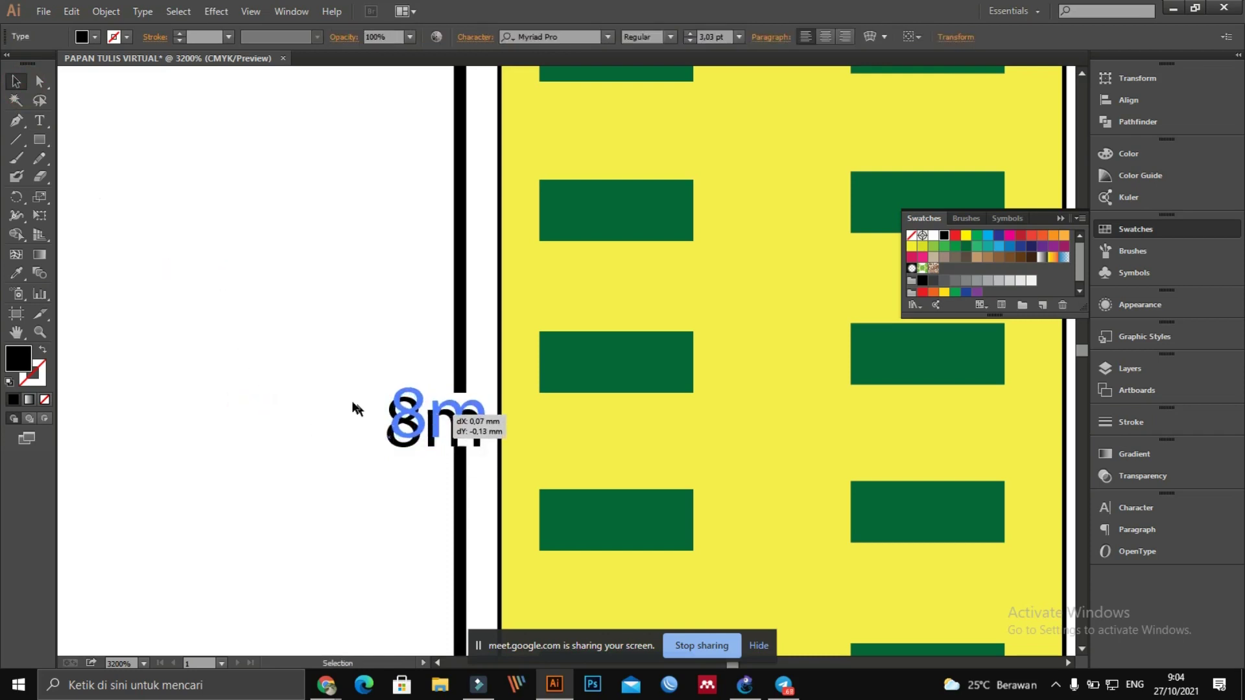
click(318, 372)
Step: Copy the black bar from the board's top edge to just above the board and stretch the copy to the board's full 8 mm width
scroll(340, 299, up, 6)
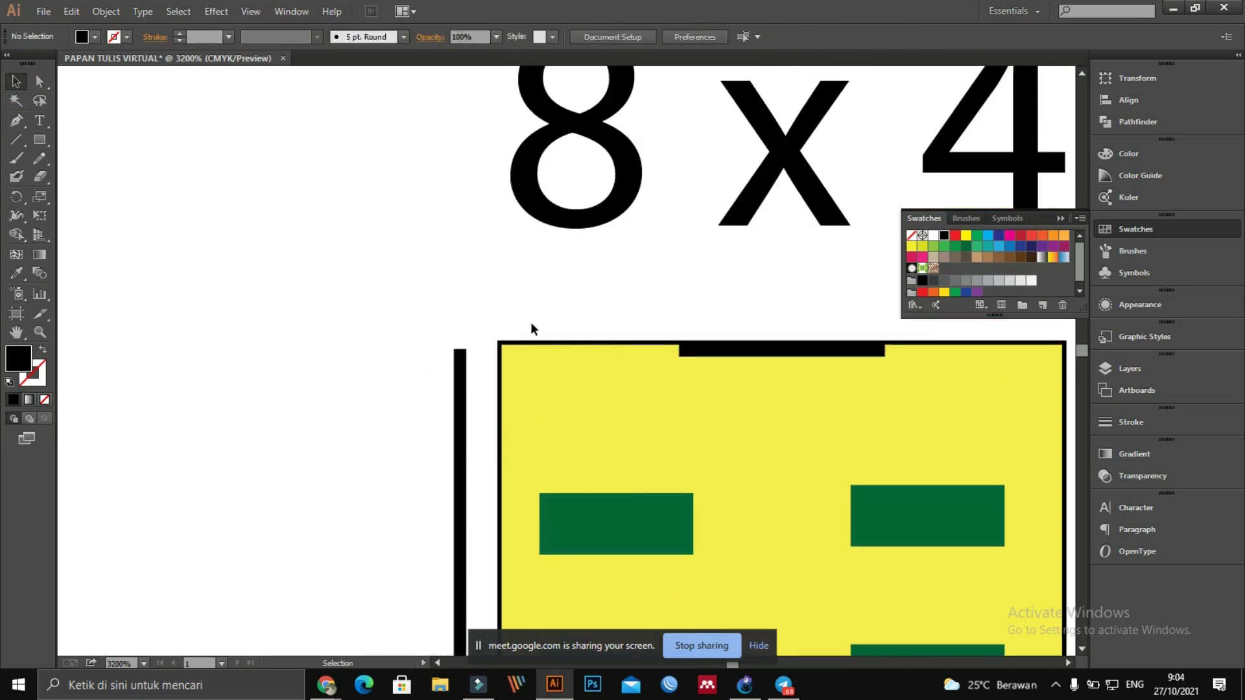
scroll(551, 343, up, 1)
click(710, 326)
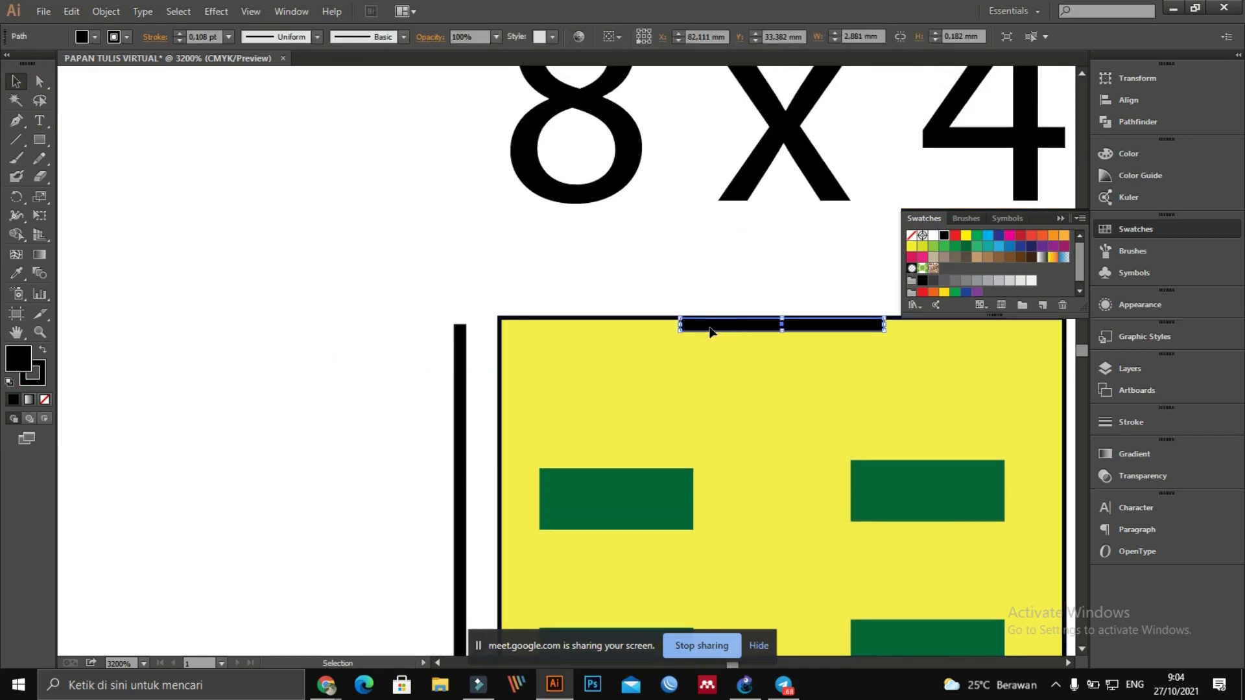
drag(711, 332, 529, 297)
mouse_move(745, 267)
mouse_down()
mouse_move(350, 242)
mouse_move(305, 277)
mouse_move(645, 295)
mouse_move(654, 277)
mouse_up()
click(705, 312)
click(493, 280)
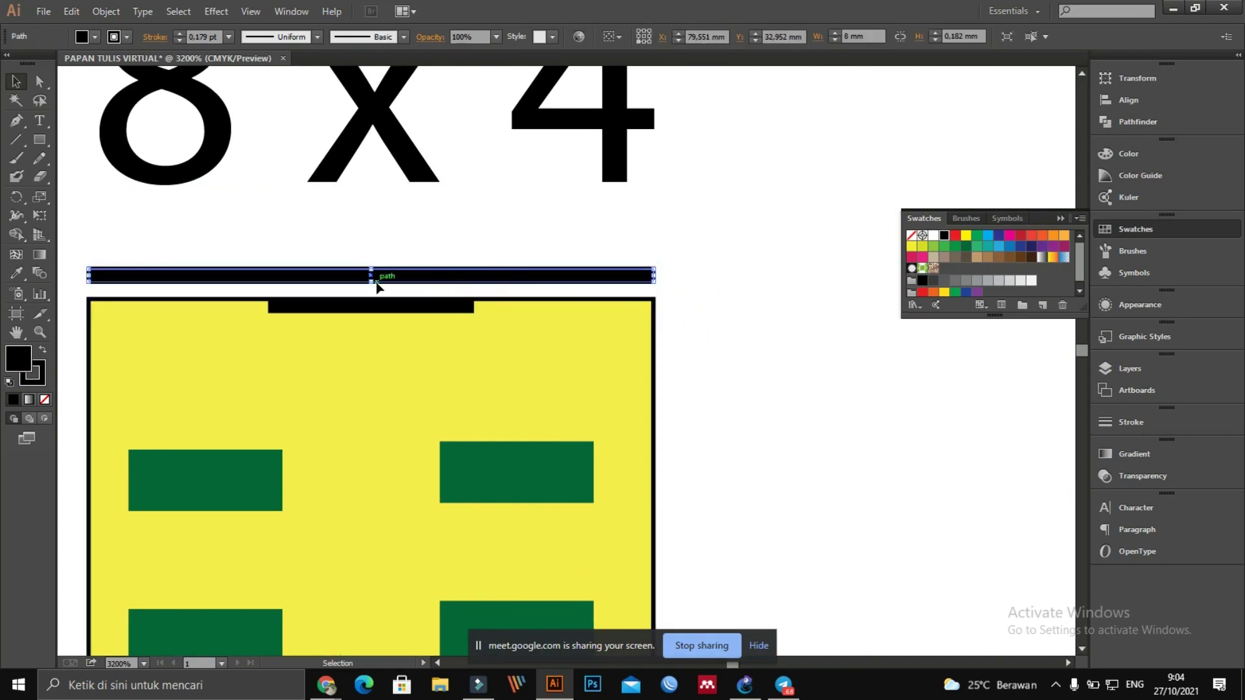
drag(375, 285, 382, 277)
Step: Delete the large "8 x 4" title above the board
click(389, 234)
scroll(428, 235, up, 1)
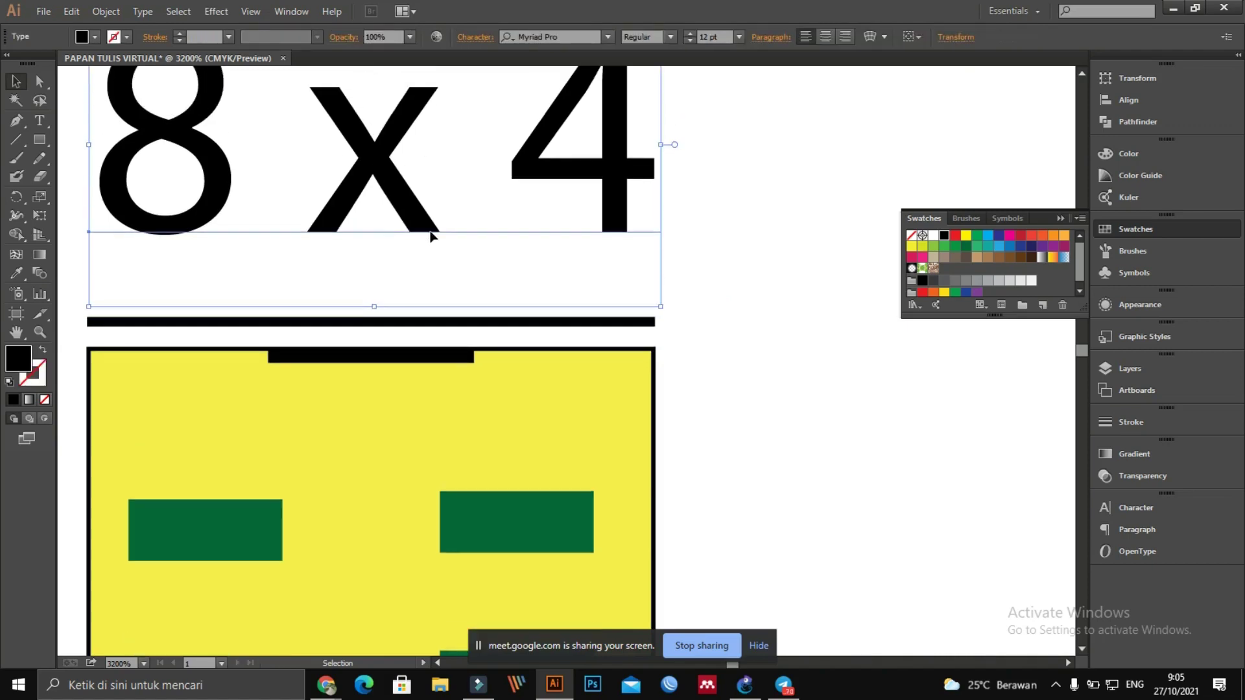
click(739, 278)
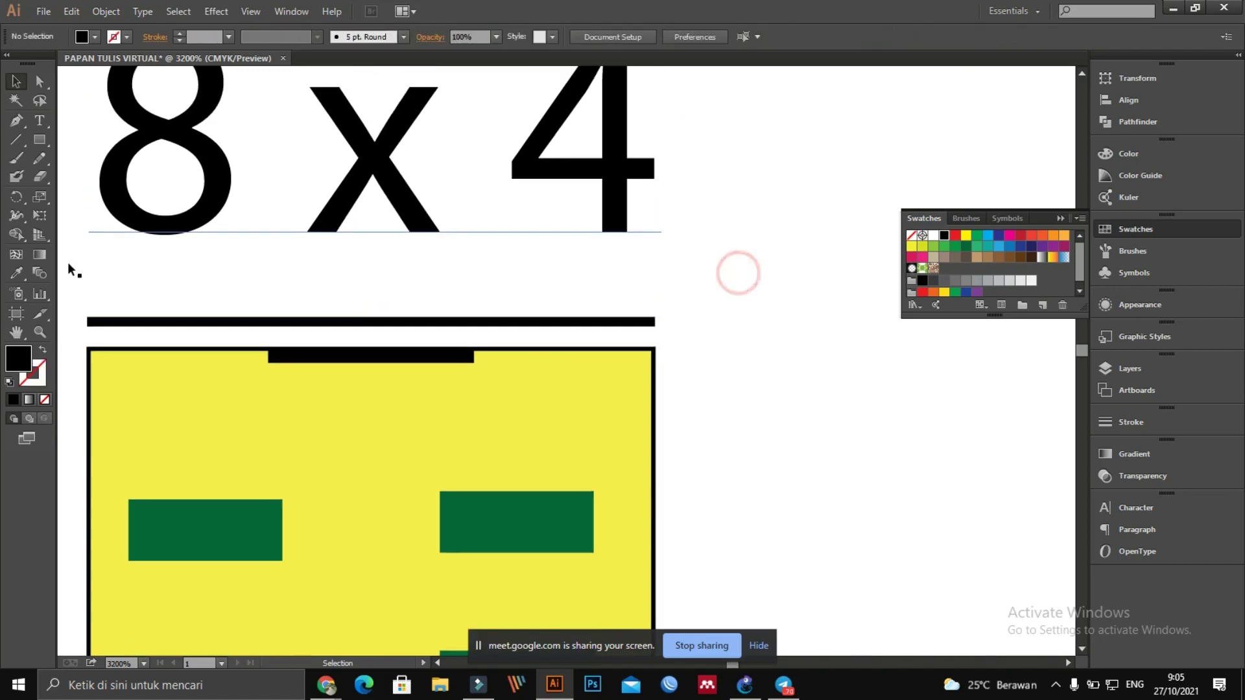
click(350, 167)
key(Delete)
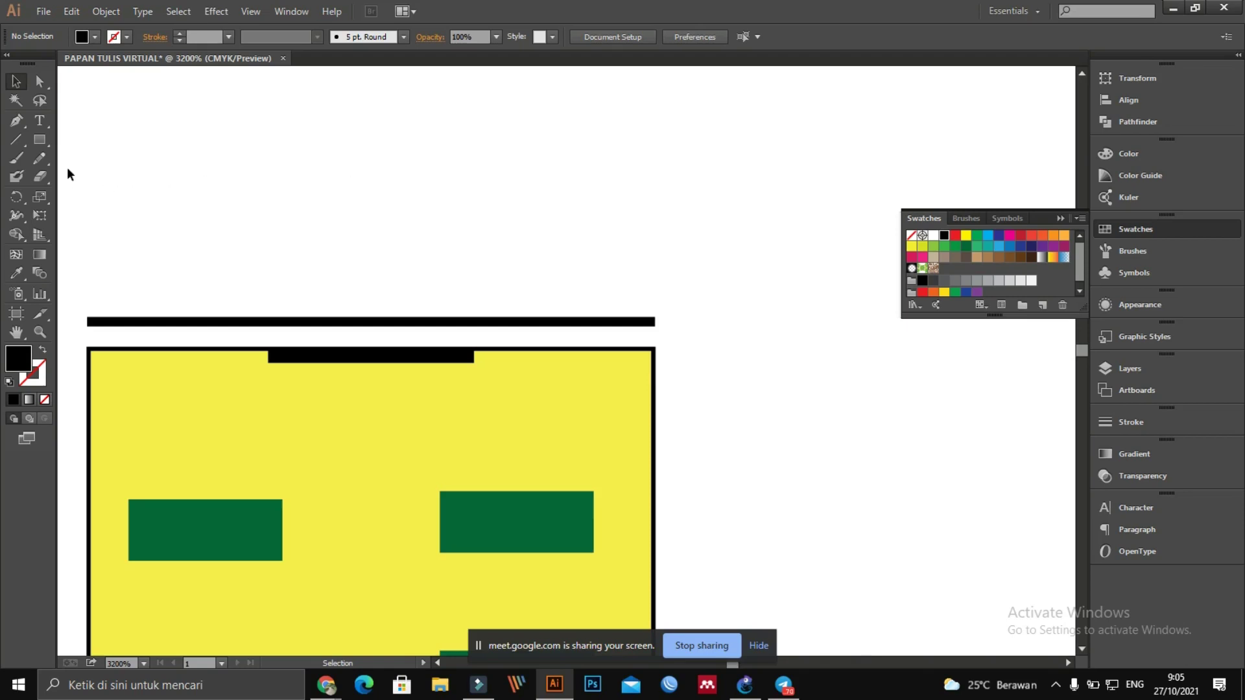
Step: Add the text "4 m" above the horizontal line over the board
click(39, 121)
click(282, 254)
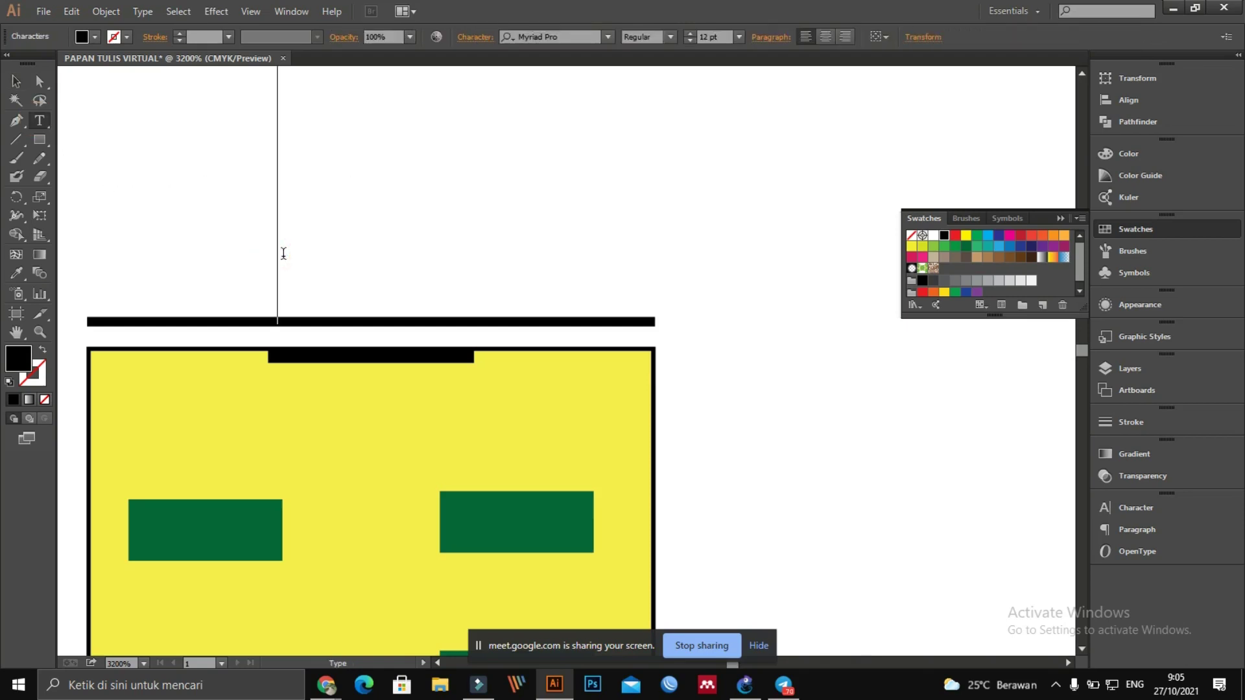
text(4 m)
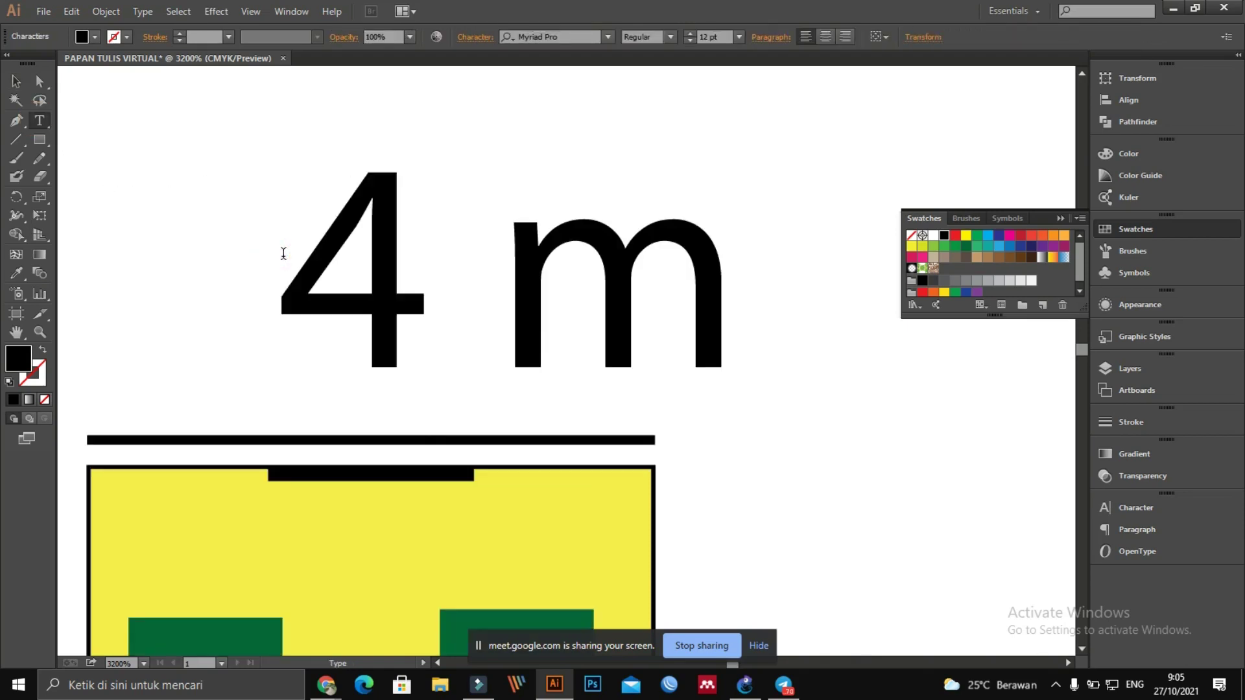
click(16, 81)
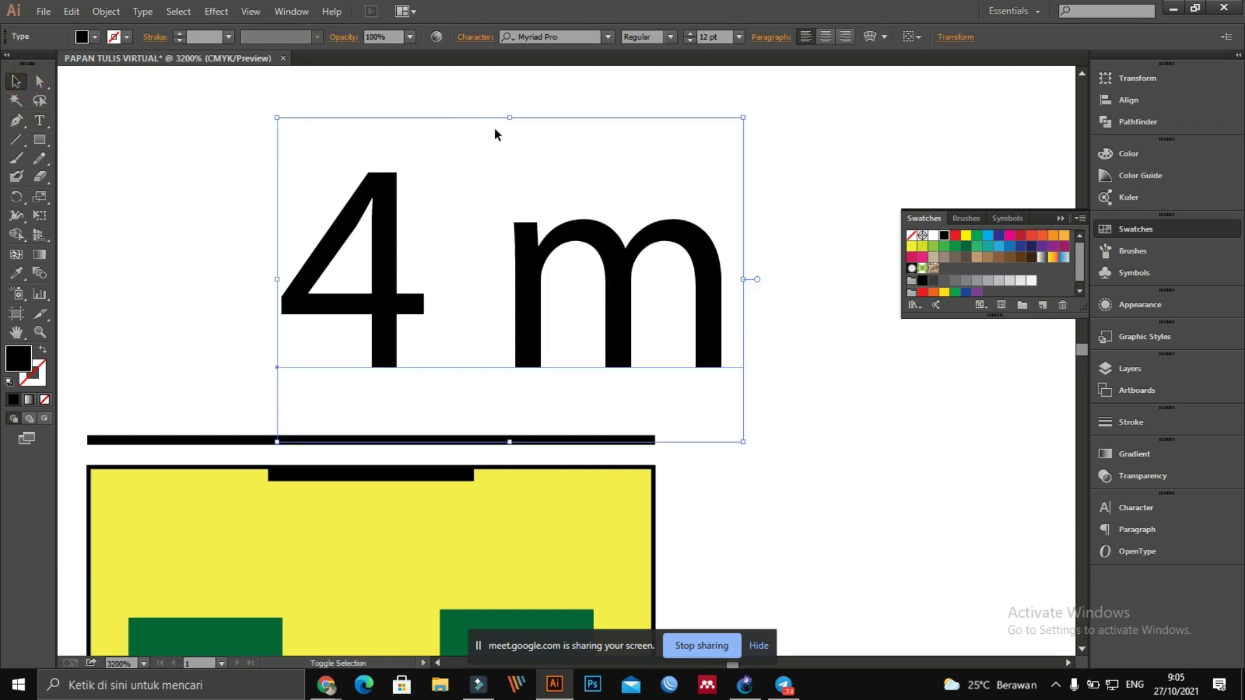
Step: Shrink the "4 m" text proportionally and center it just above the horizontal line
drag(511, 120, 402, 379)
drag(366, 336, 365, 371)
click(483, 379)
drag(394, 411, 403, 406)
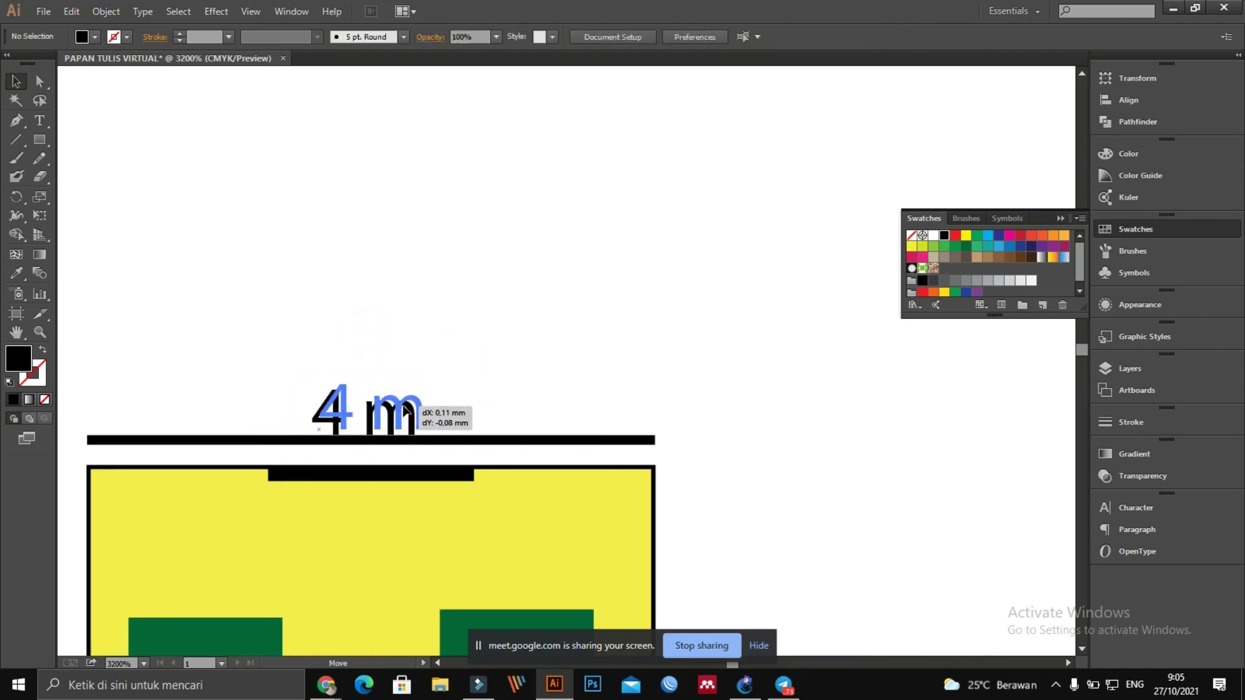
click(510, 364)
Step: Review the whole board layout, from the "4 m" and "8m" dimension labels down to the CCTV, TV, AC and papan tulis items
scroll(513, 354, down, 1)
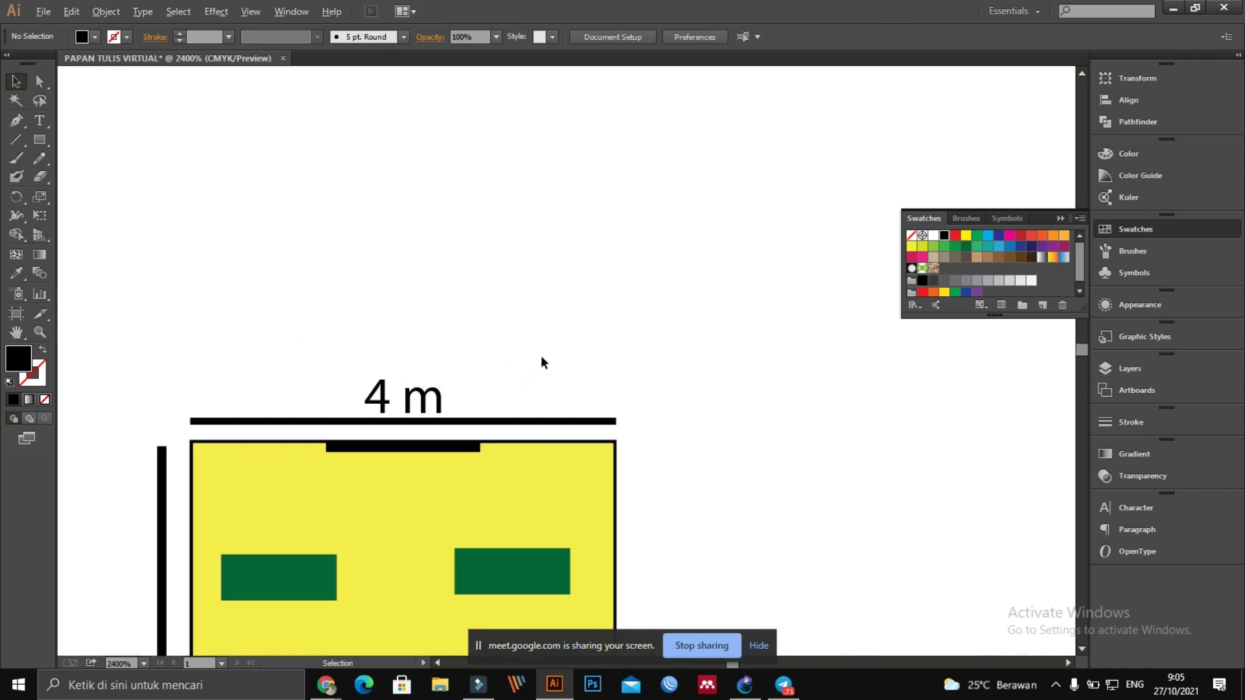
drag(812, 520, 707, 300)
drag(690, 352, 762, 184)
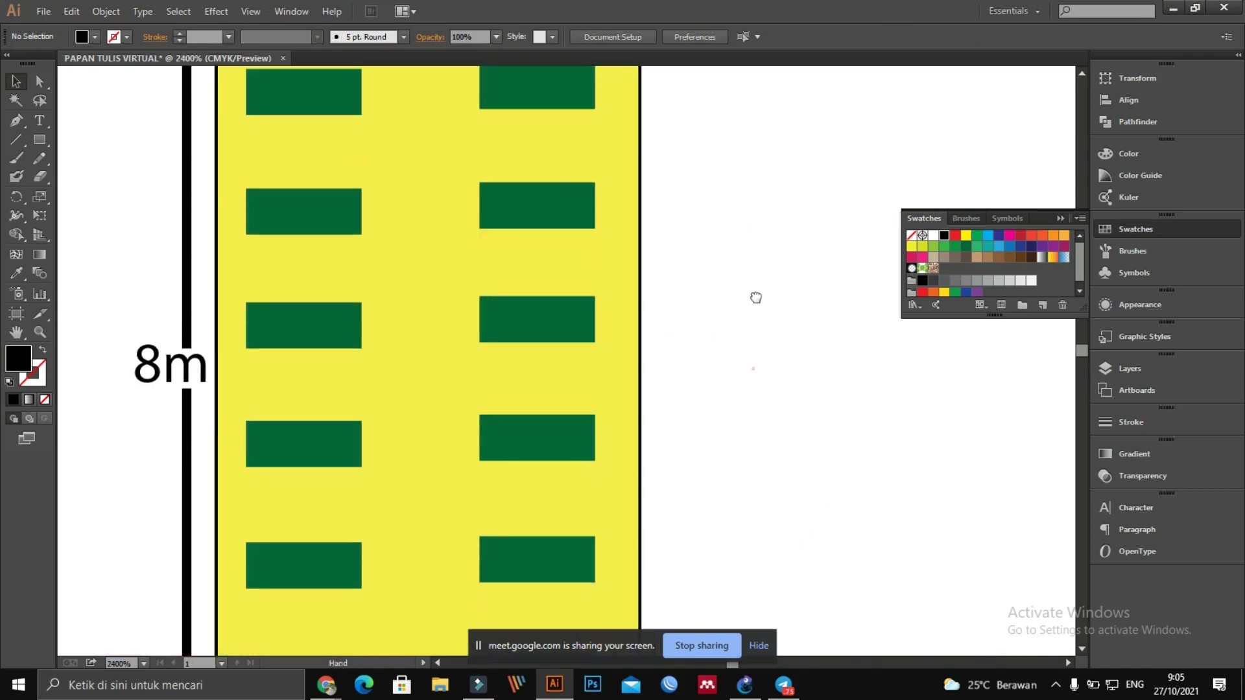
drag(753, 370, 765, 317)
drag(767, 403, 781, 317)
drag(758, 407, 722, 322)
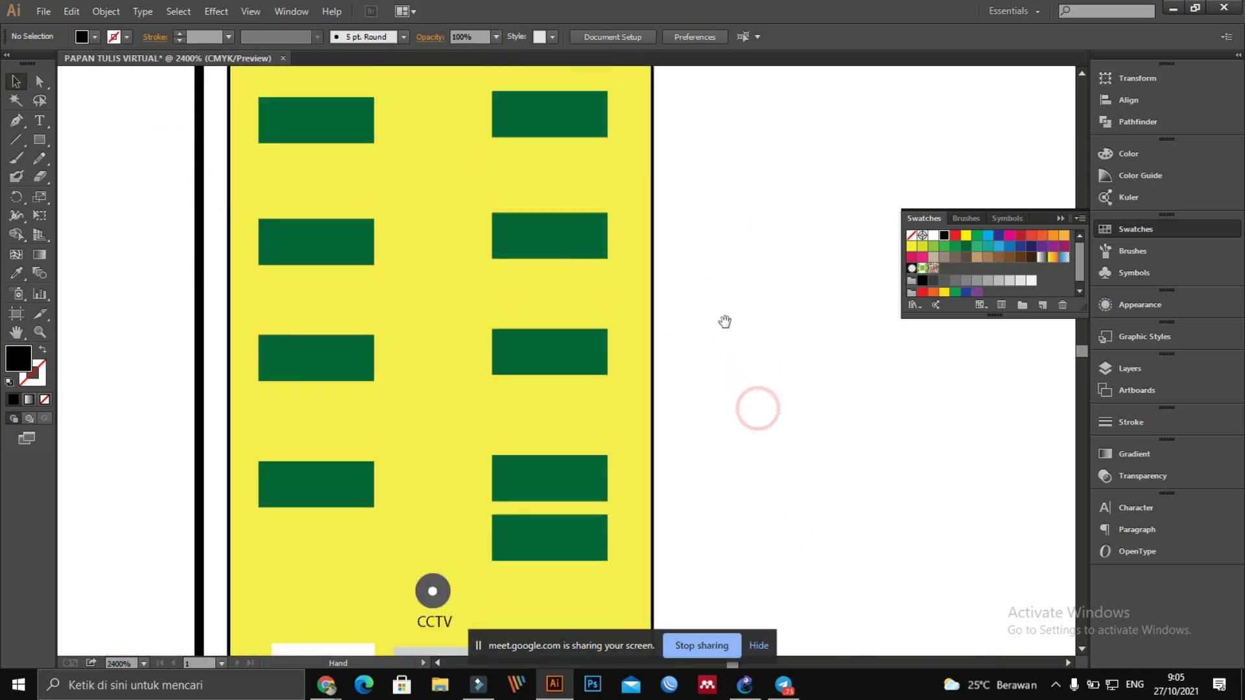
drag(714, 372, 714, 284)
drag(676, 402, 658, 334)
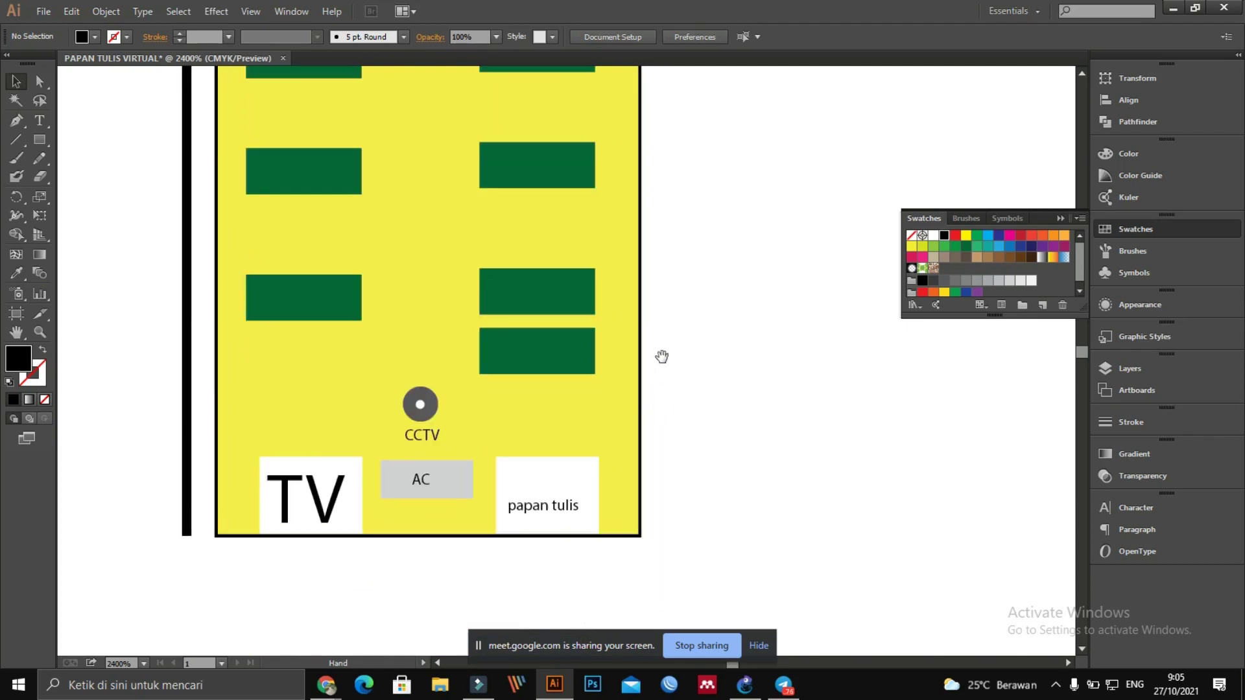
scroll(662, 356, up, 5)
scroll(661, 356, up, 5)
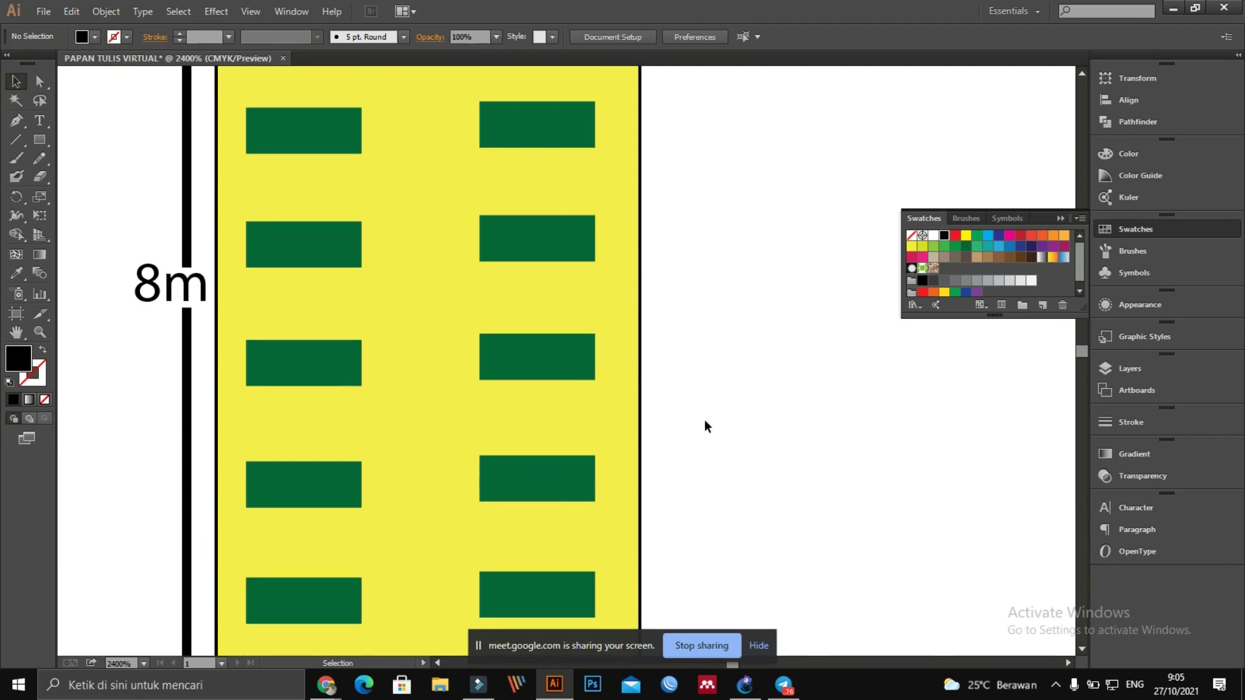
scroll(707, 402, up, 4)
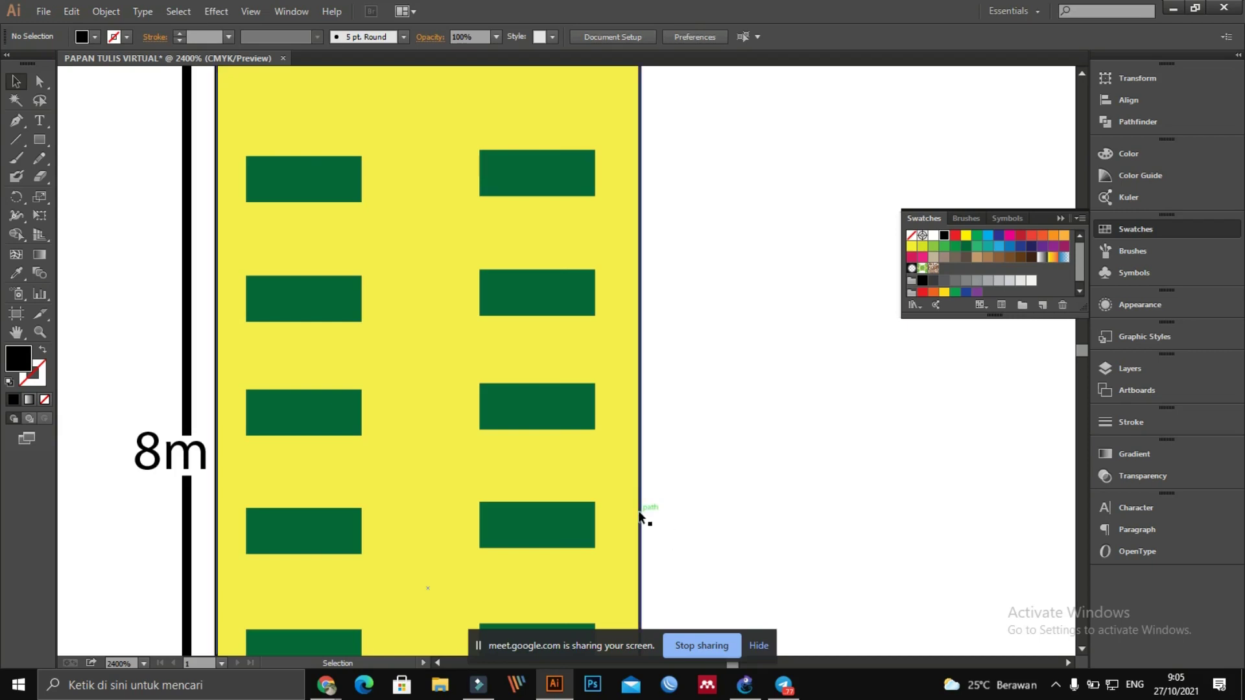
scroll(637, 519, down, 3)
scroll(635, 527, down, 2)
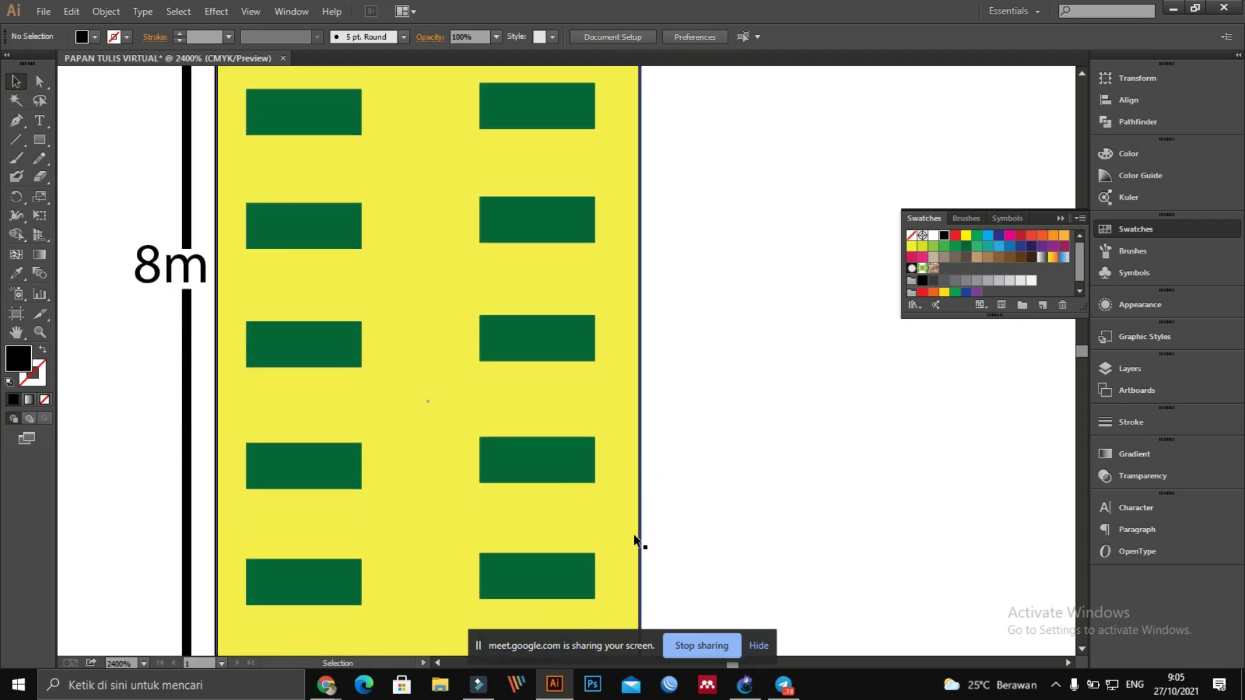
scroll(633, 534, down, 3)
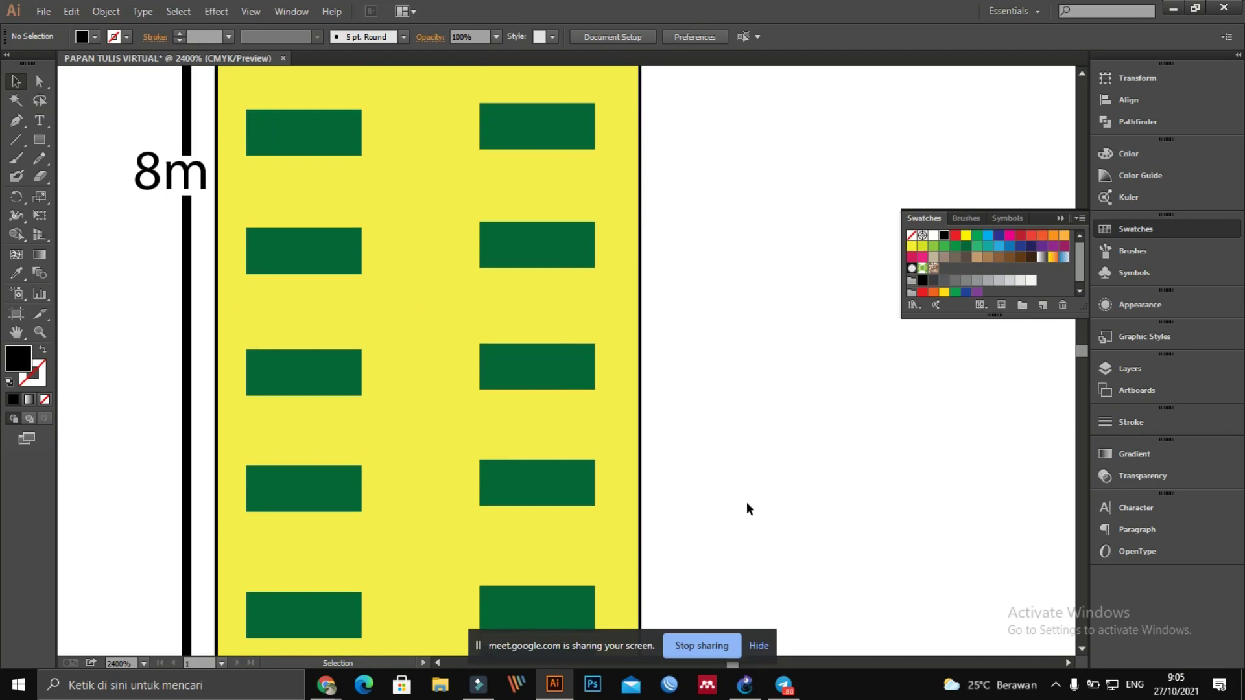
scroll(700, 474, down, 3)
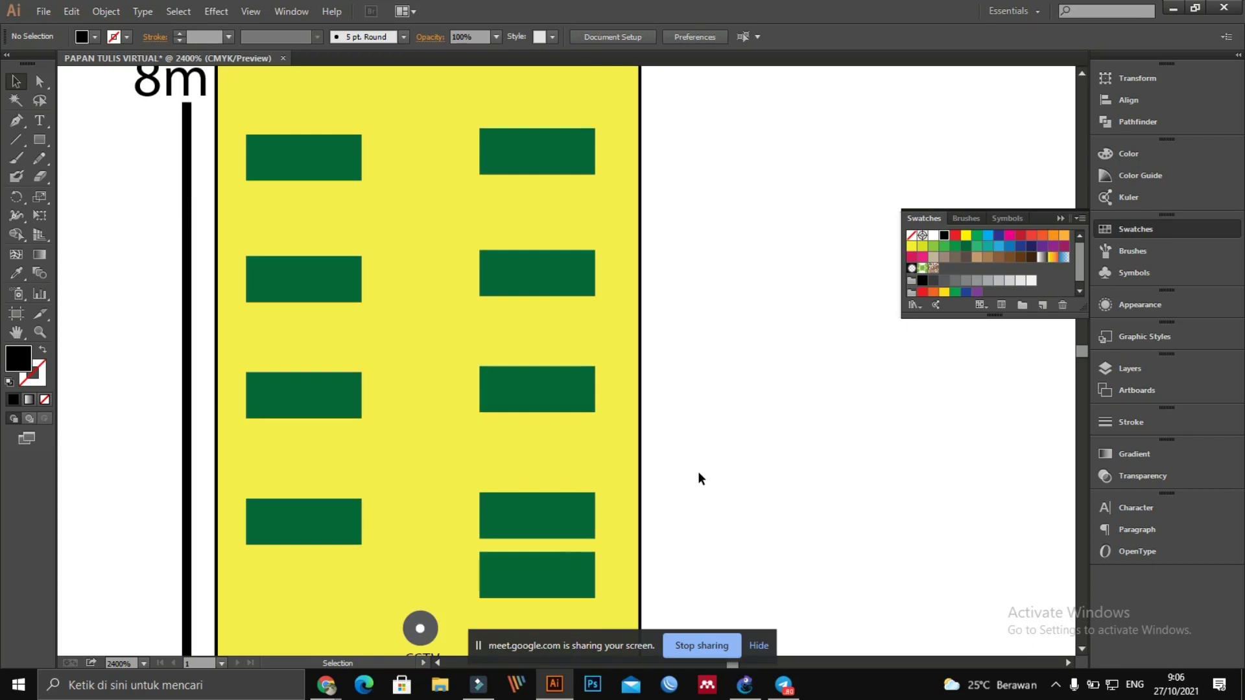
scroll(598, 417, up, 3)
scroll(598, 414, up, 8)
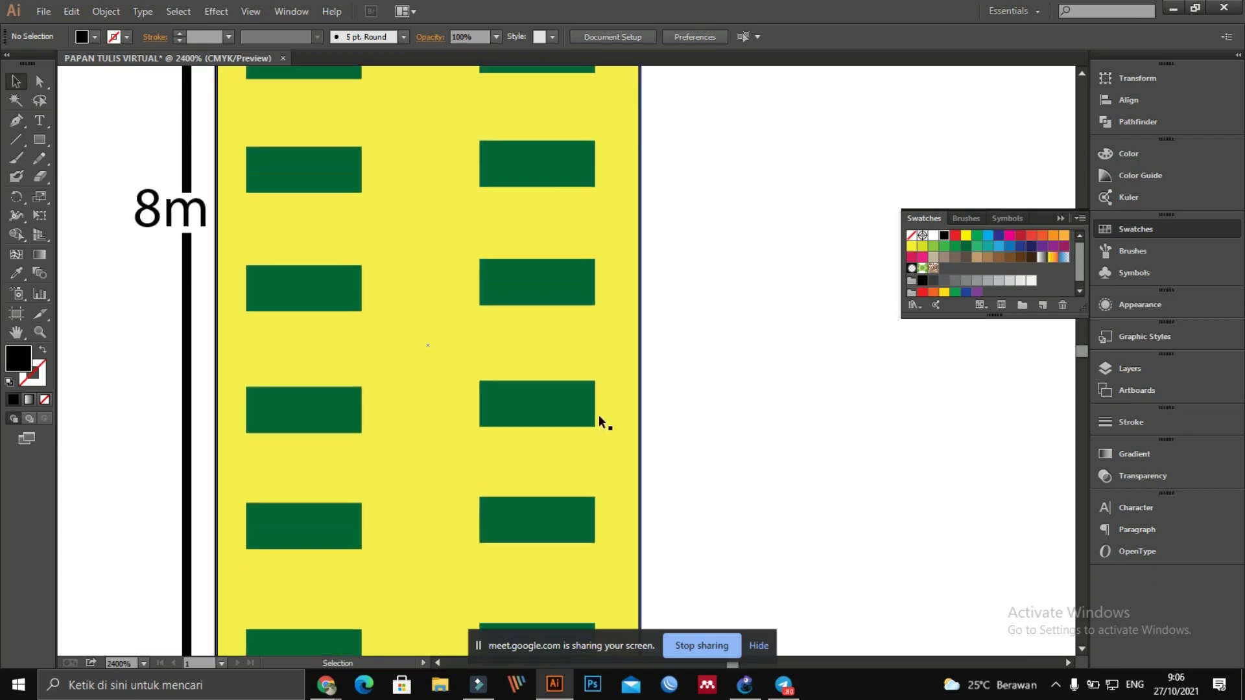
scroll(629, 389, down, 2)
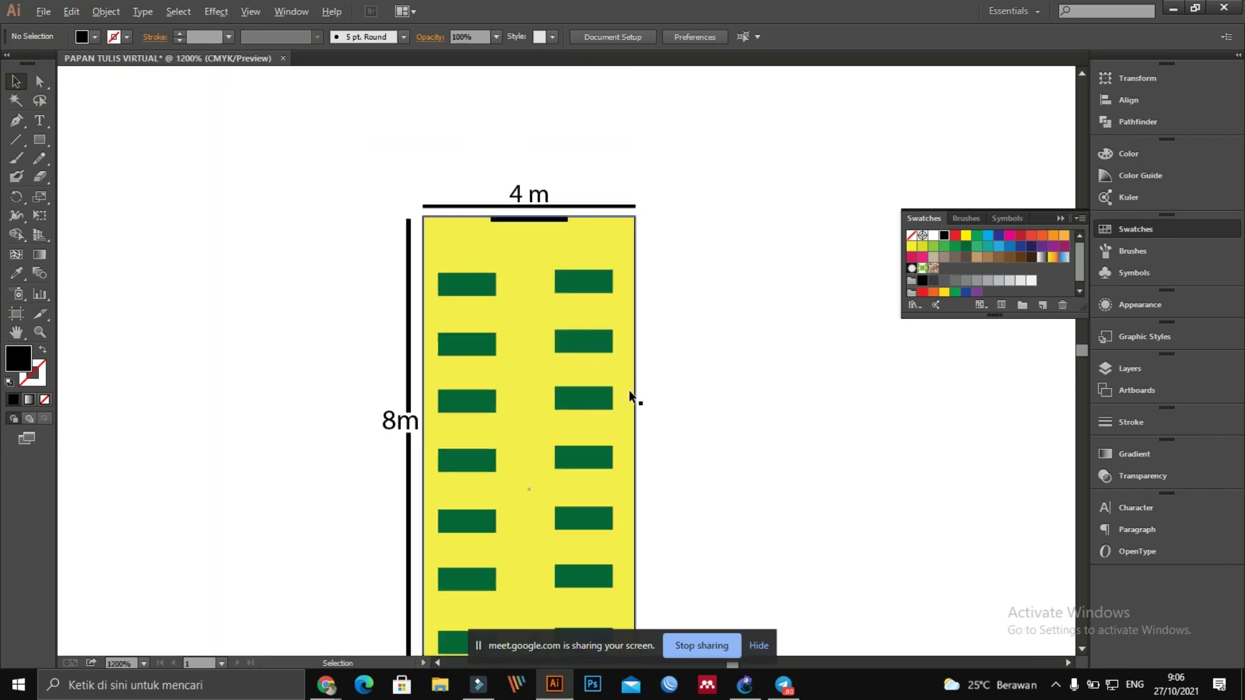
Step: Duplicate the yellow board rectangle and place the copy flush against the original's right edge, aligned at the same height
drag(729, 445, 578, 296)
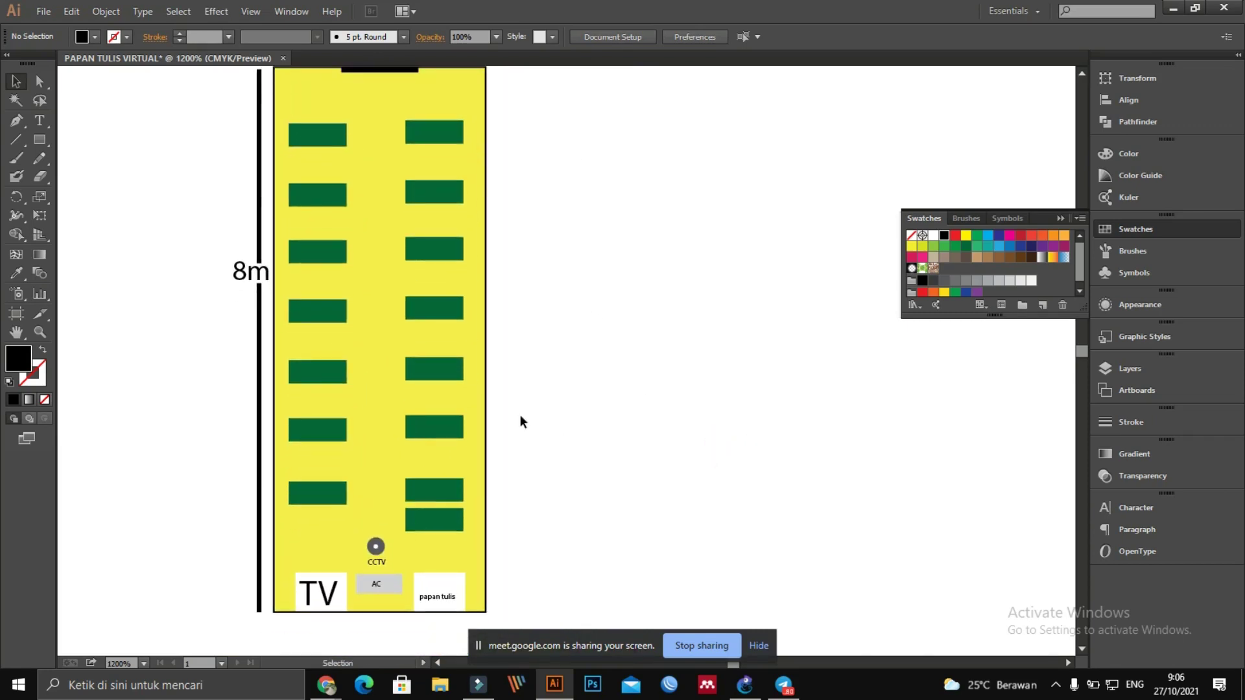
click(483, 369)
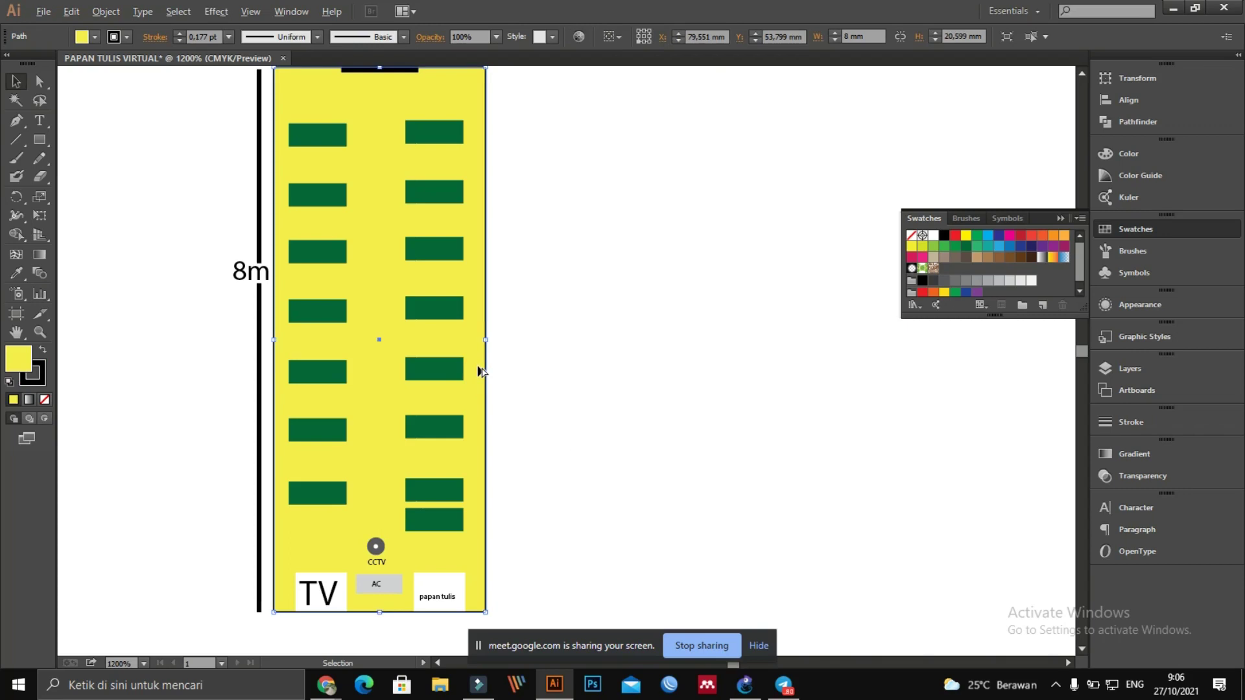
mouse_move(478, 371)
mouse_down()
mouse_move(686, 371)
mouse_move(692, 356)
mouse_move(649, 360)
mouse_up()
scroll(713, 363, up, 1)
click(657, 362)
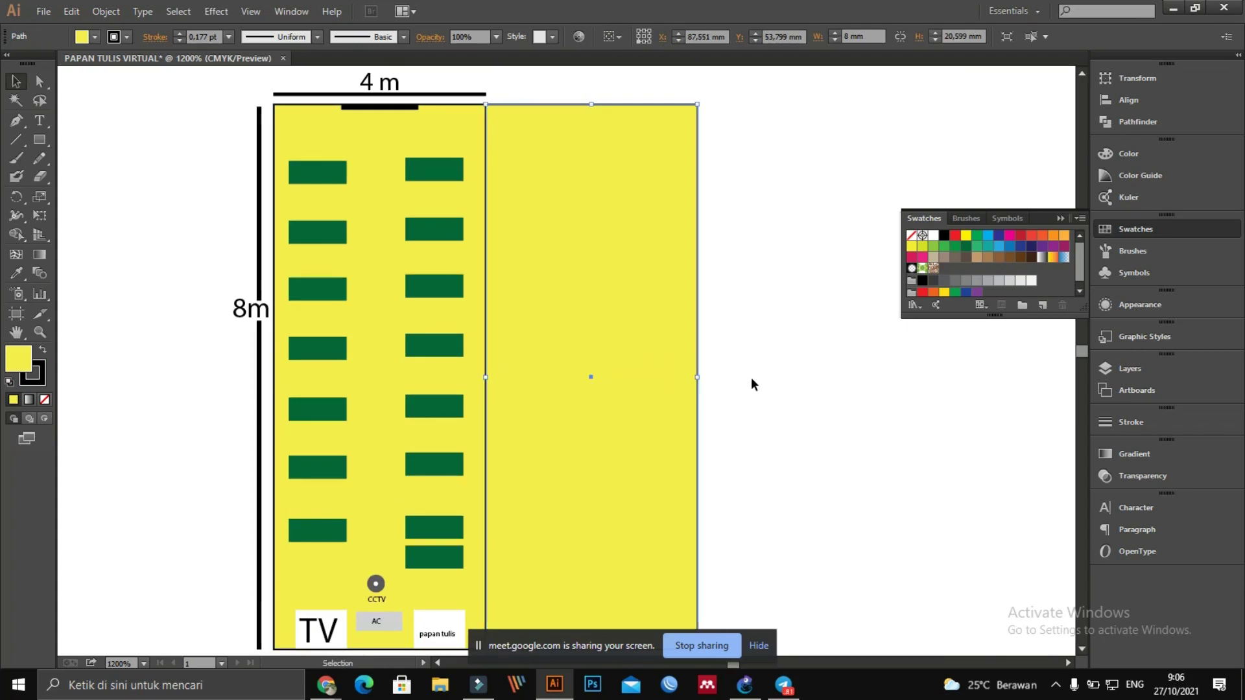
click(753, 379)
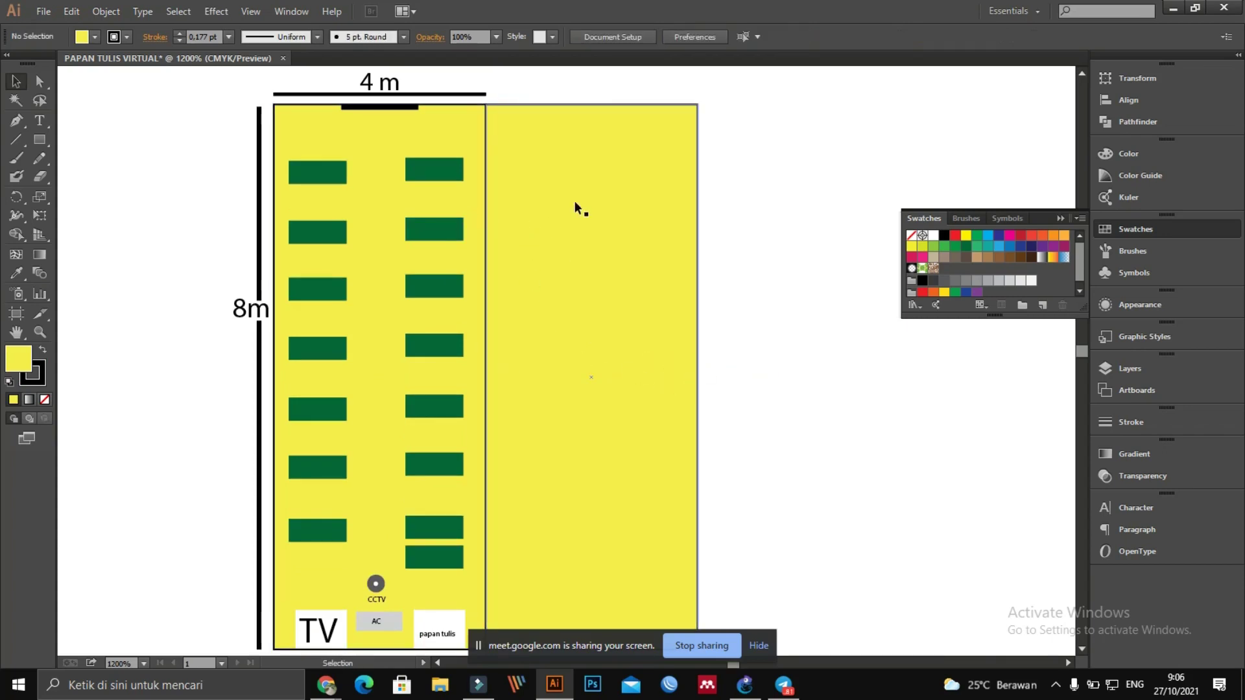
Step: Delete the duplicated yellow rectangle adjoining the original board's right edge
scroll(485, 379, down, 3)
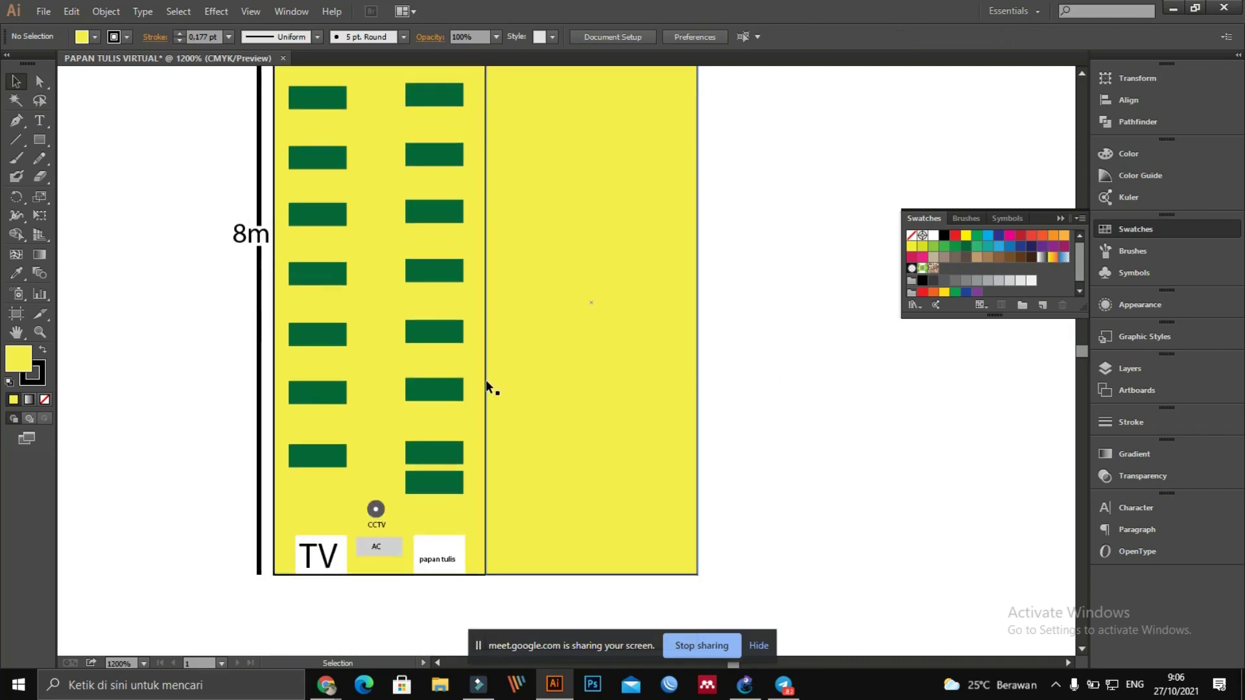
scroll(485, 378, up, 2)
click(560, 493)
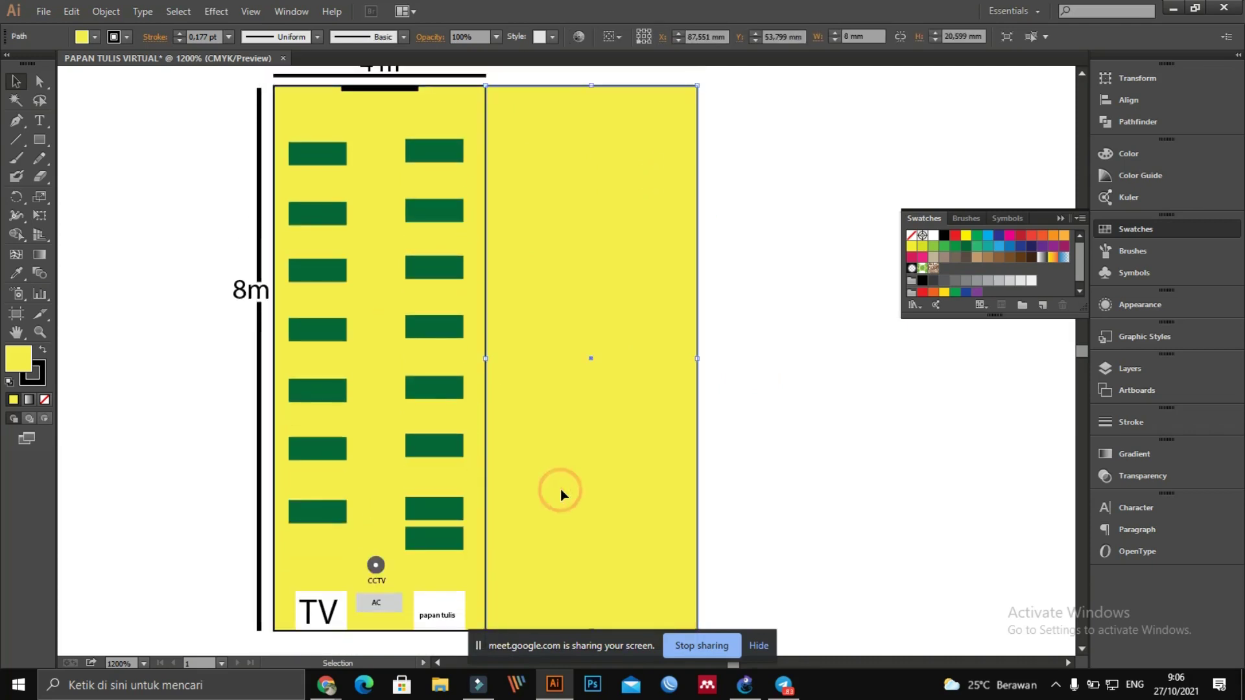
key(Delete)
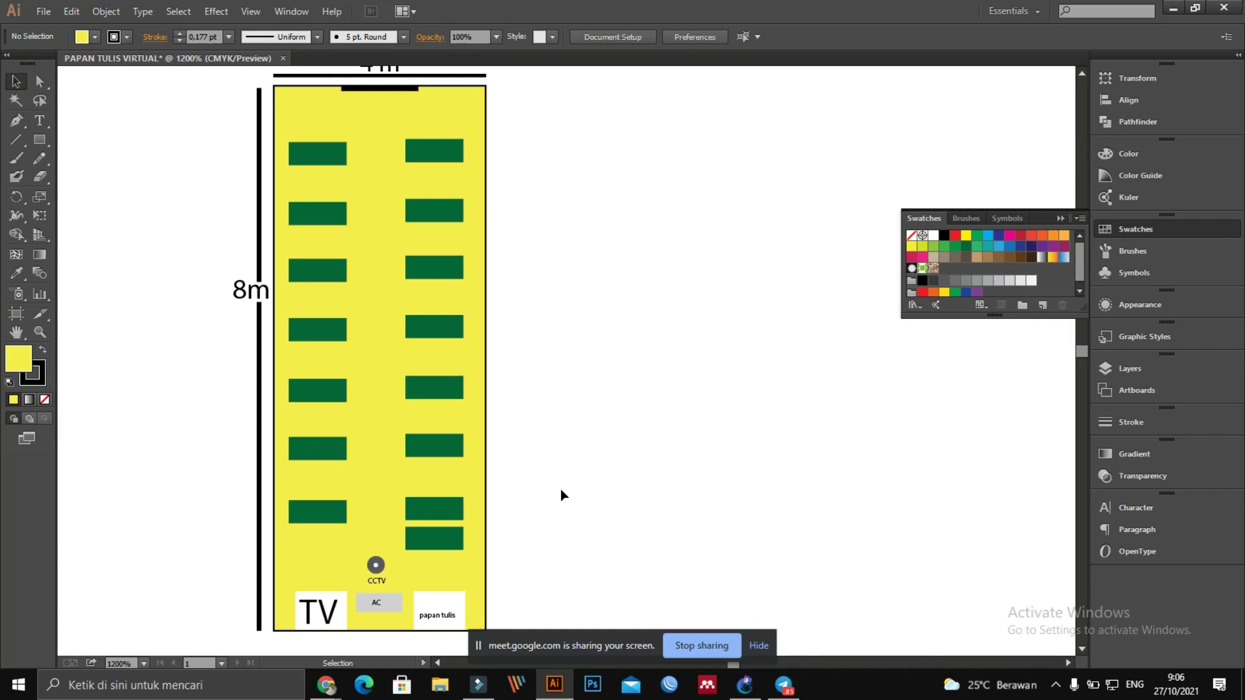
Step: Examine the board layout up close, from the rows of green rectangles to the CCTV, TV, AC and papan tulis items
scroll(532, 486, up, 2)
drag(531, 454, 785, 275)
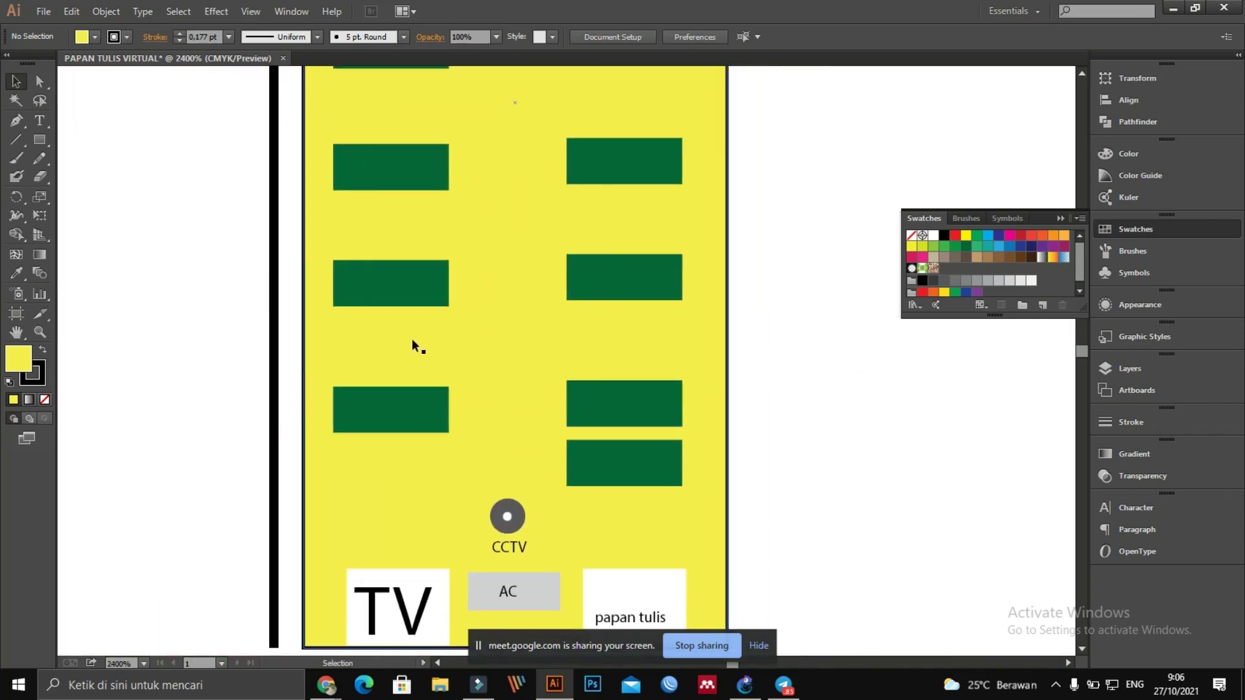
scroll(535, 373, up, 1)
scroll(534, 369, down, 1)
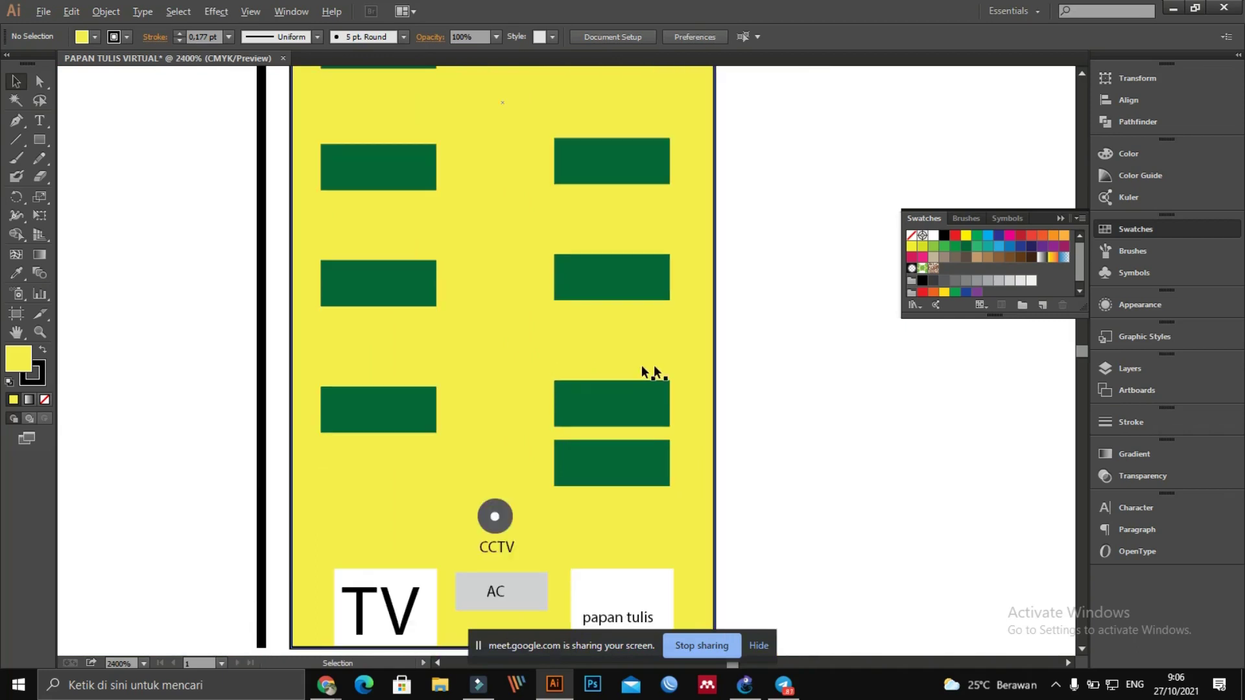
drag(778, 387, 847, 403)
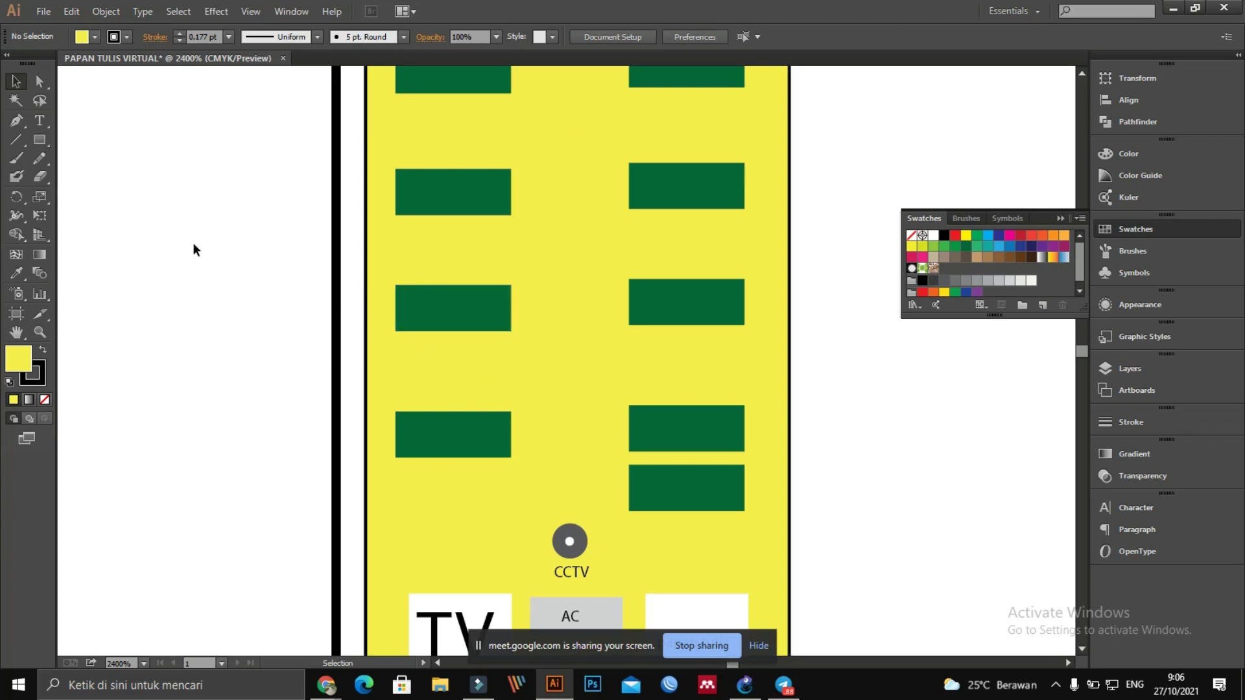
click(17, 81)
click(148, 245)
scroll(148, 250, down, 2)
drag(526, 281, 534, 438)
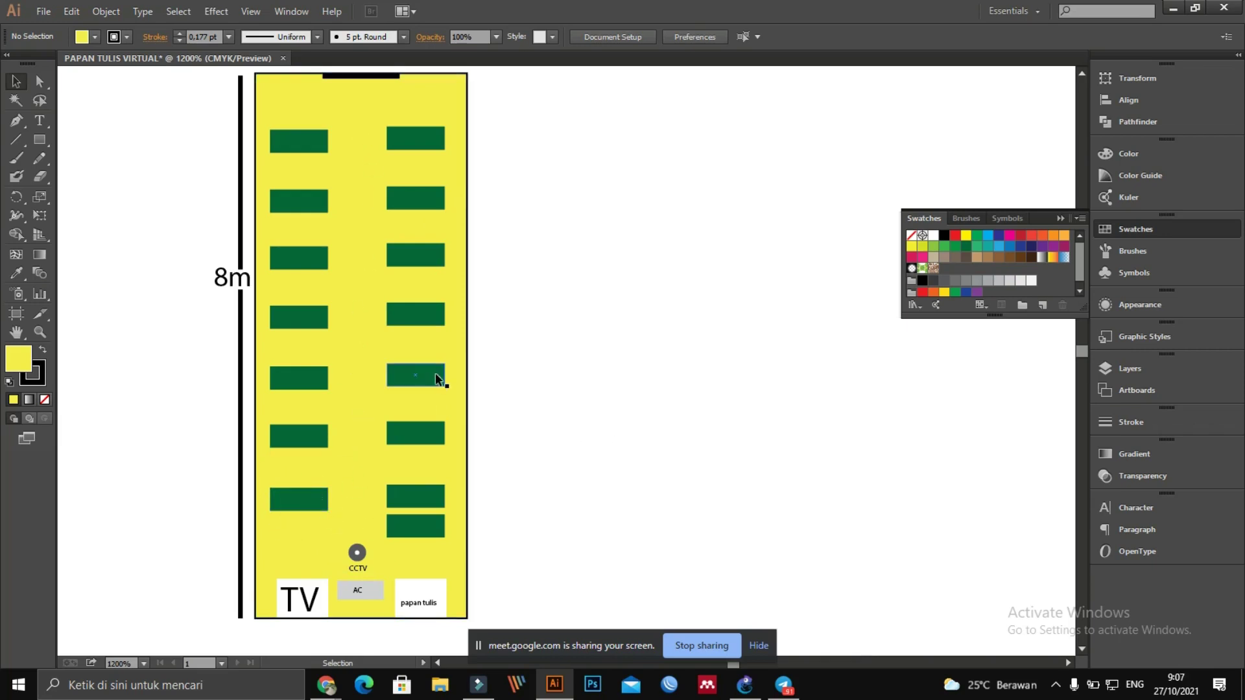
scroll(181, 236, up, 1)
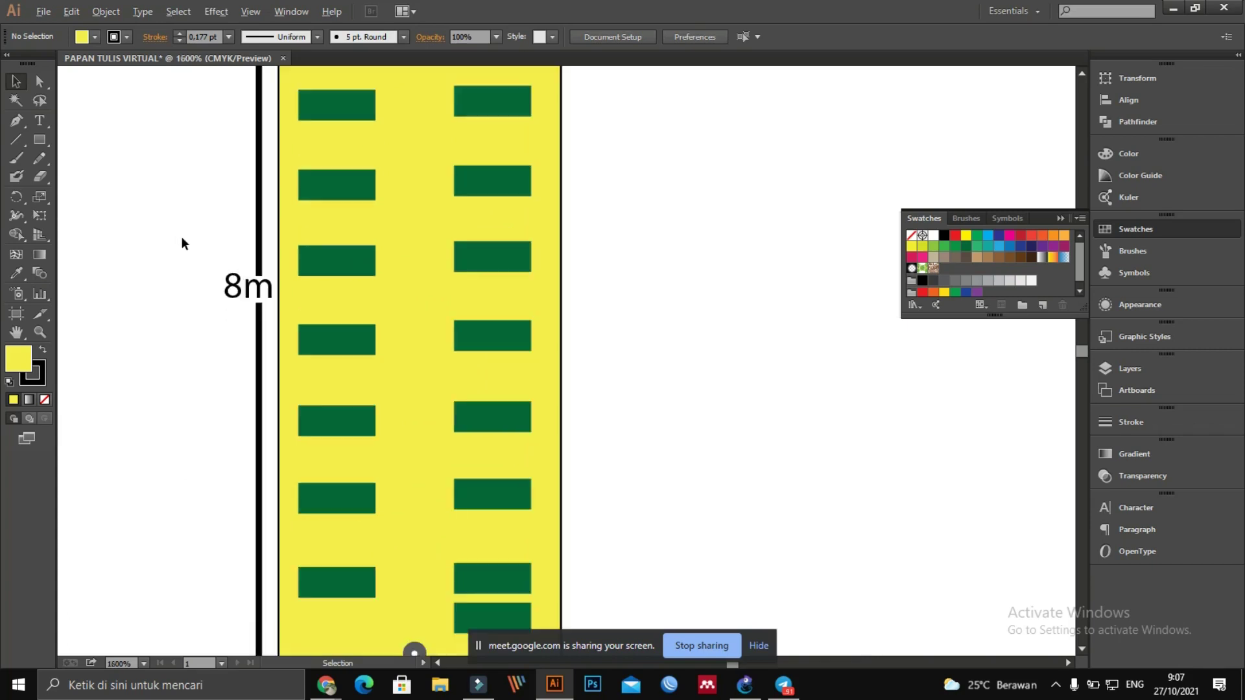
scroll(428, 266, left, 5)
scroll(570, 294, up, 2)
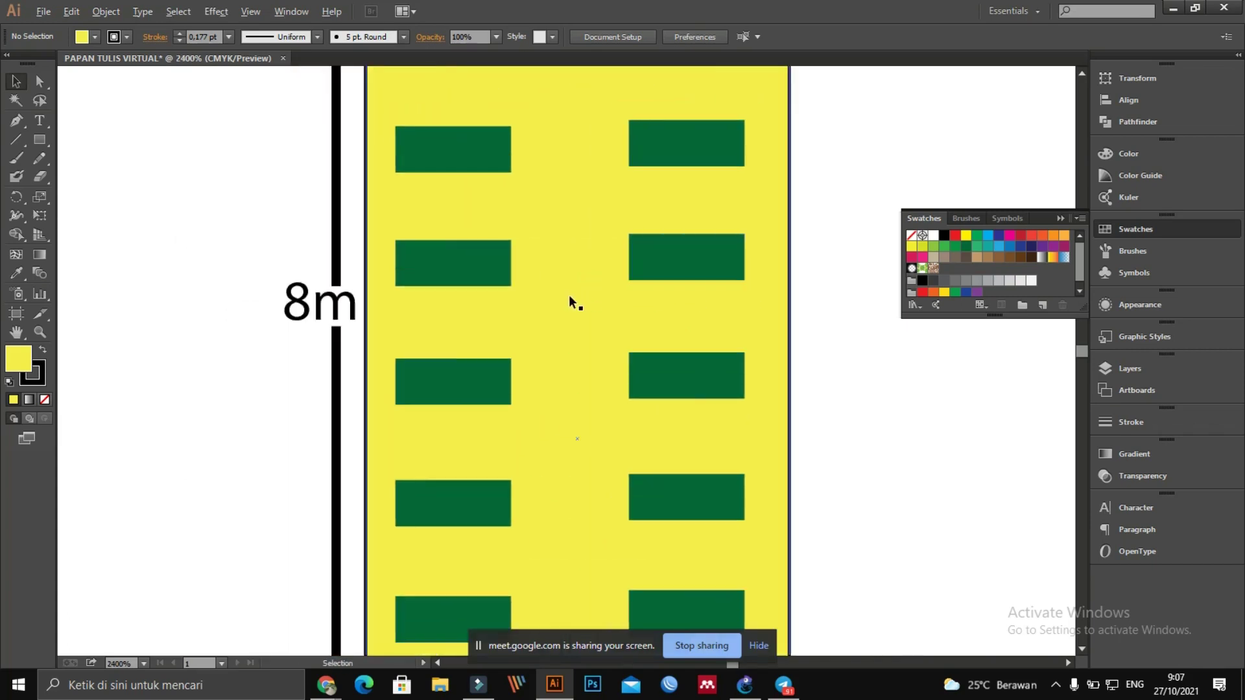
scroll(569, 301, down, 1)
drag(581, 354, 570, 245)
drag(575, 333, 549, 329)
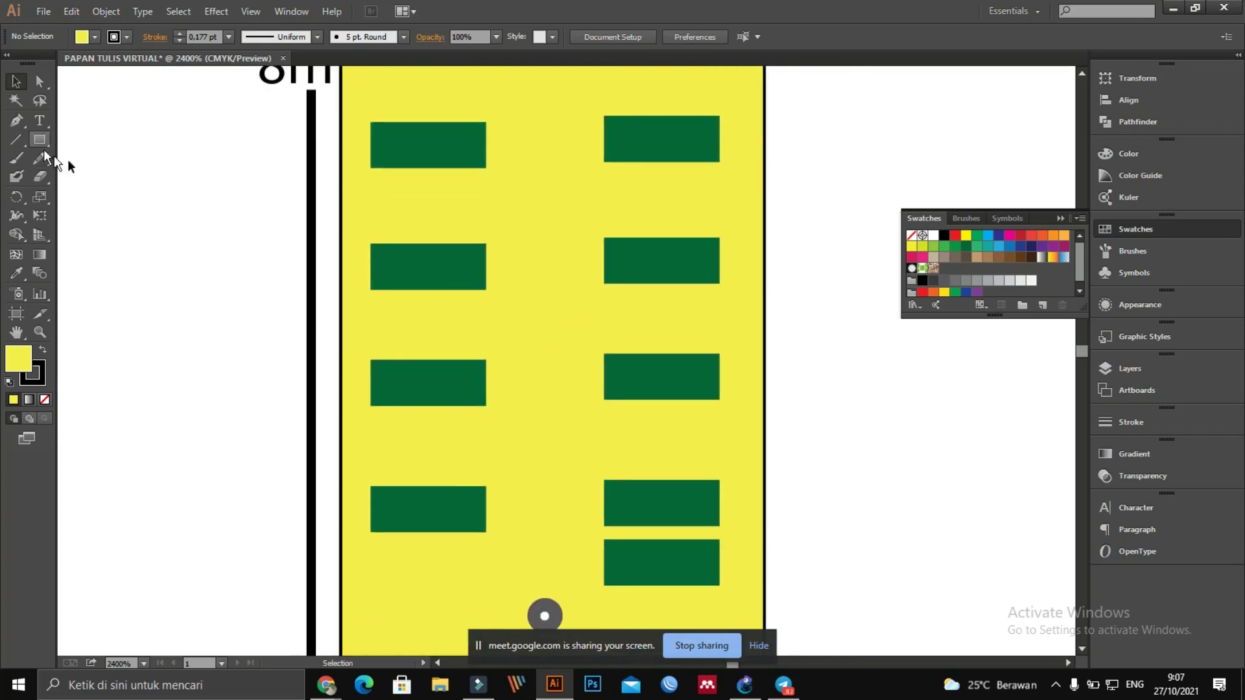
Step: Draw a vertical line about 1.9 mm long with the Pen tool inside the board's upper-left corner, beside the first green rectangle
scroll(351, 170, up, 3)
scroll(352, 170, up, 8)
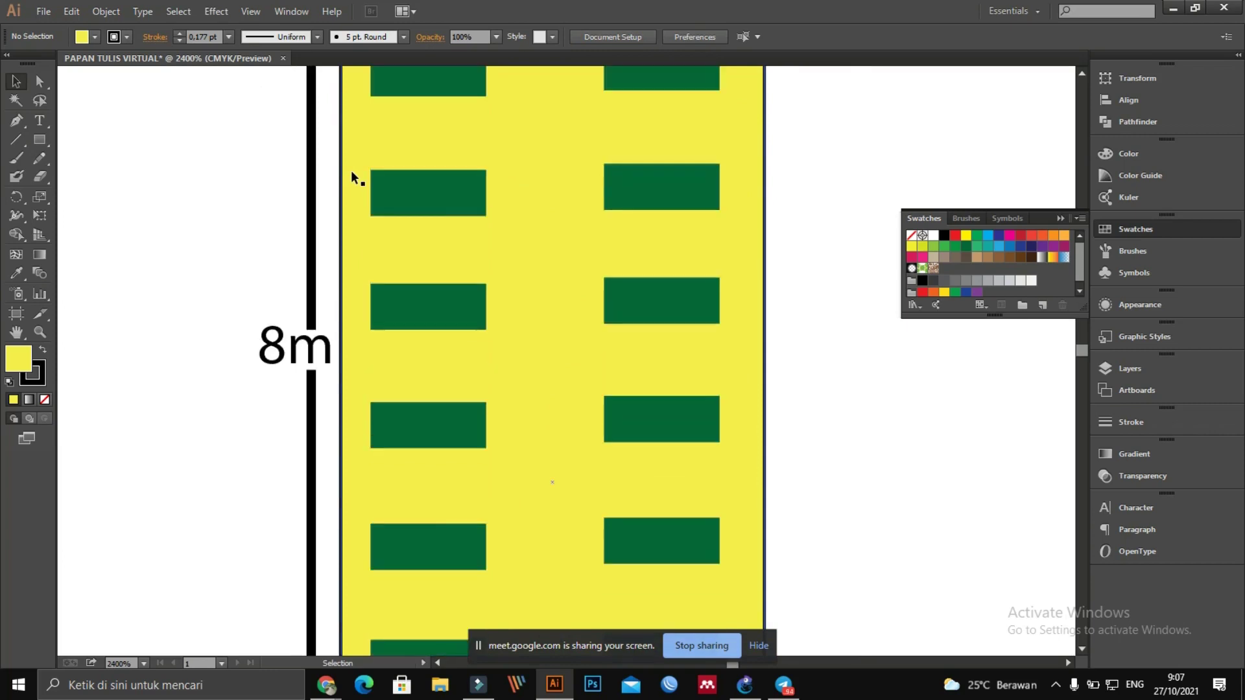
scroll(342, 175, up, 1)
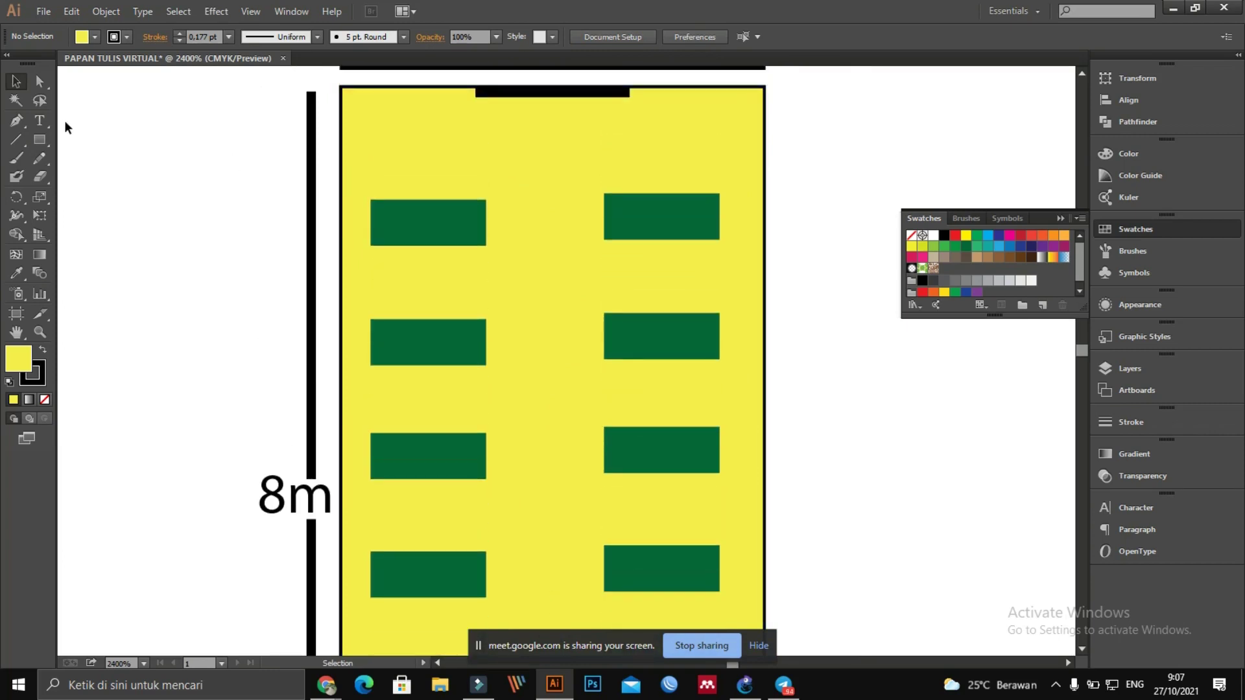
click(17, 119)
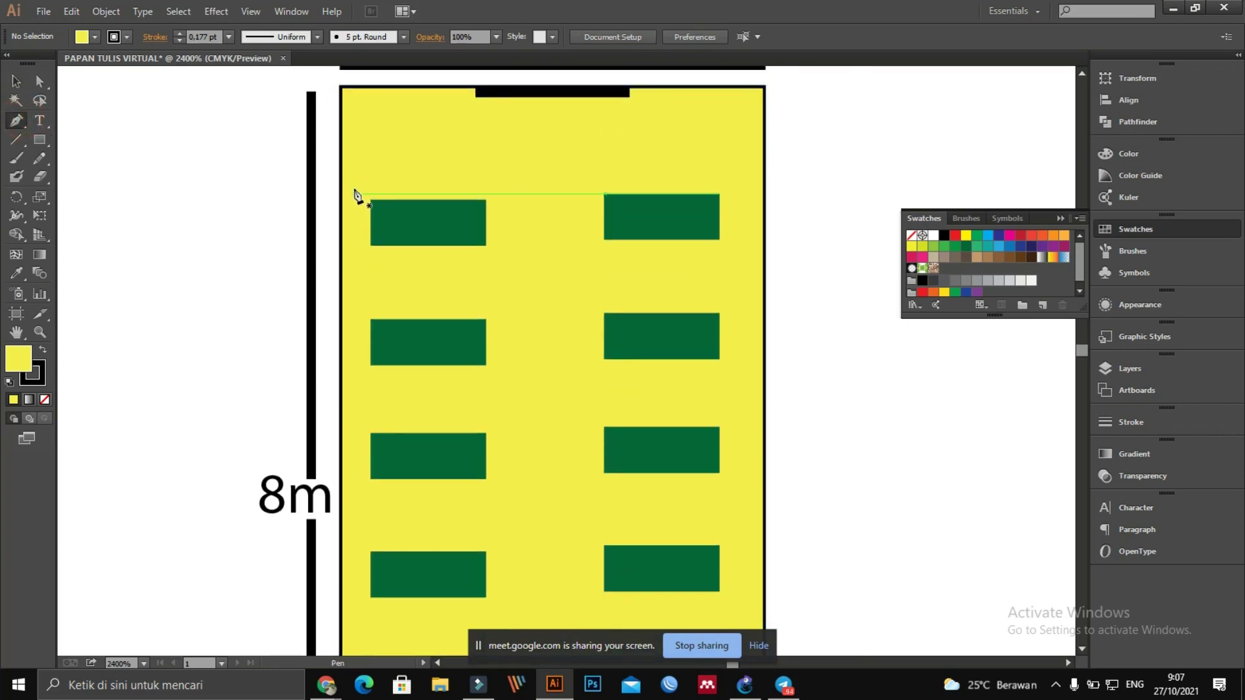
click(355, 120)
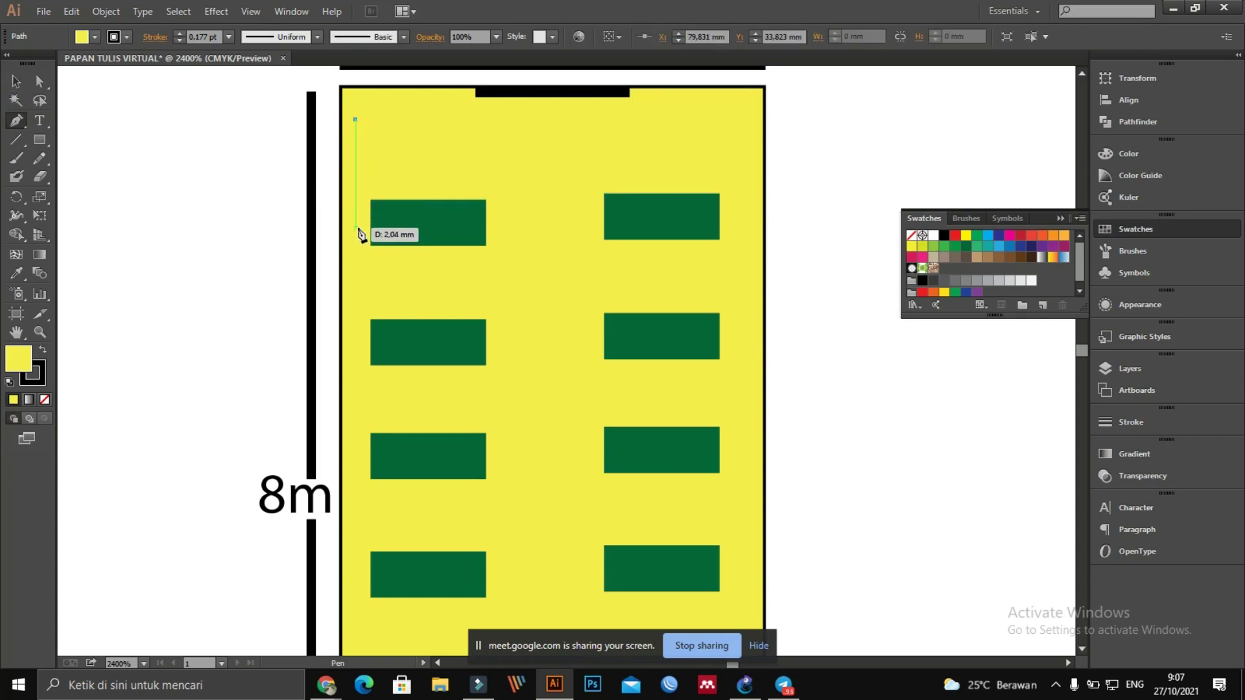
click(355, 222)
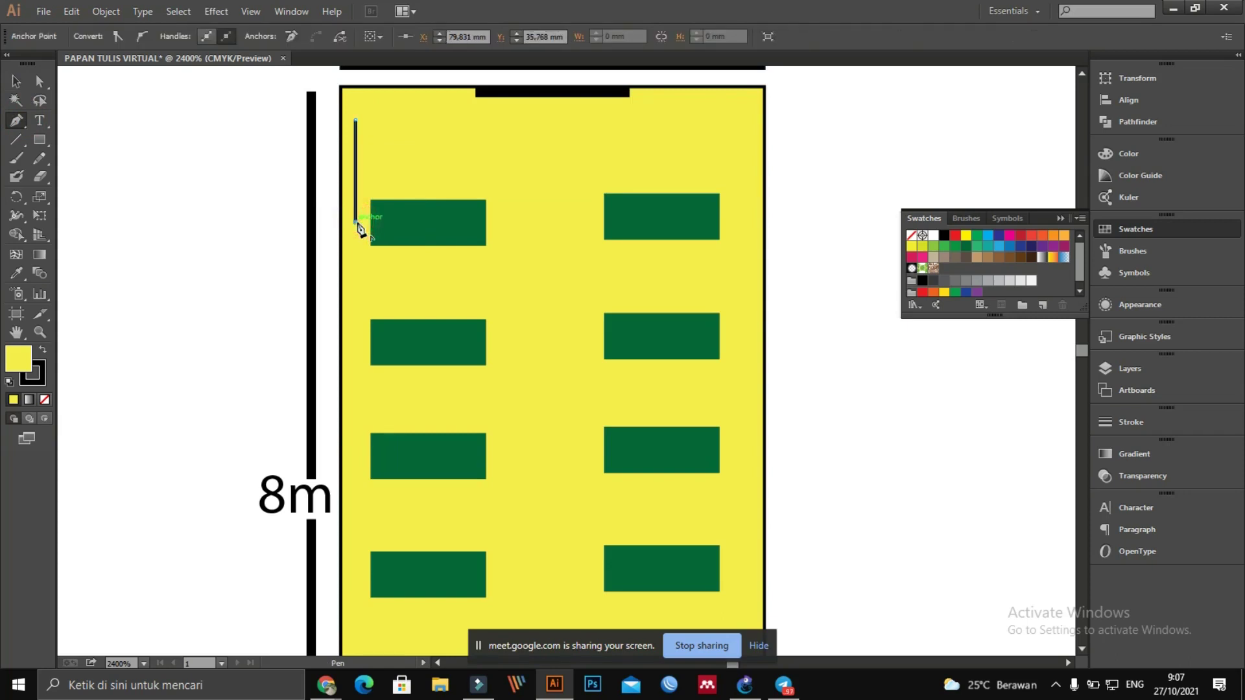
click(16, 81)
click(91, 184)
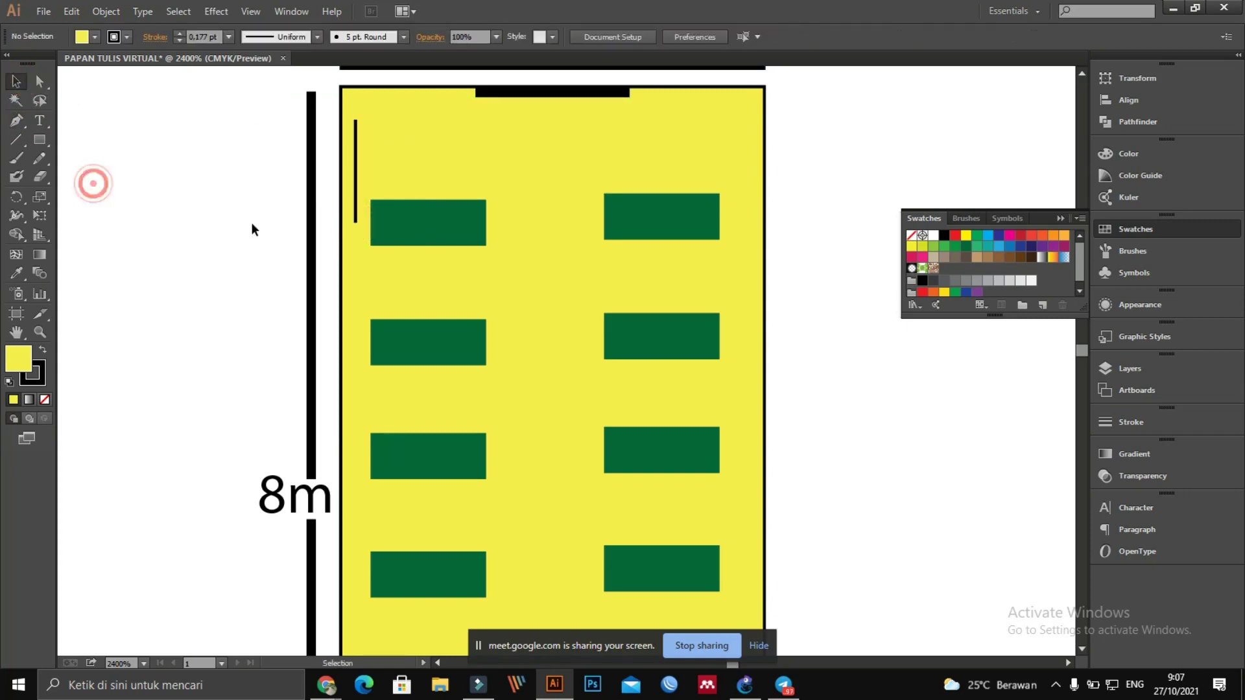
Step: Draw a horizontal rectangle about 1.16 by 0.44 mm in the board's upper-left corner, resting on the short vertical line's upper end
click(39, 140)
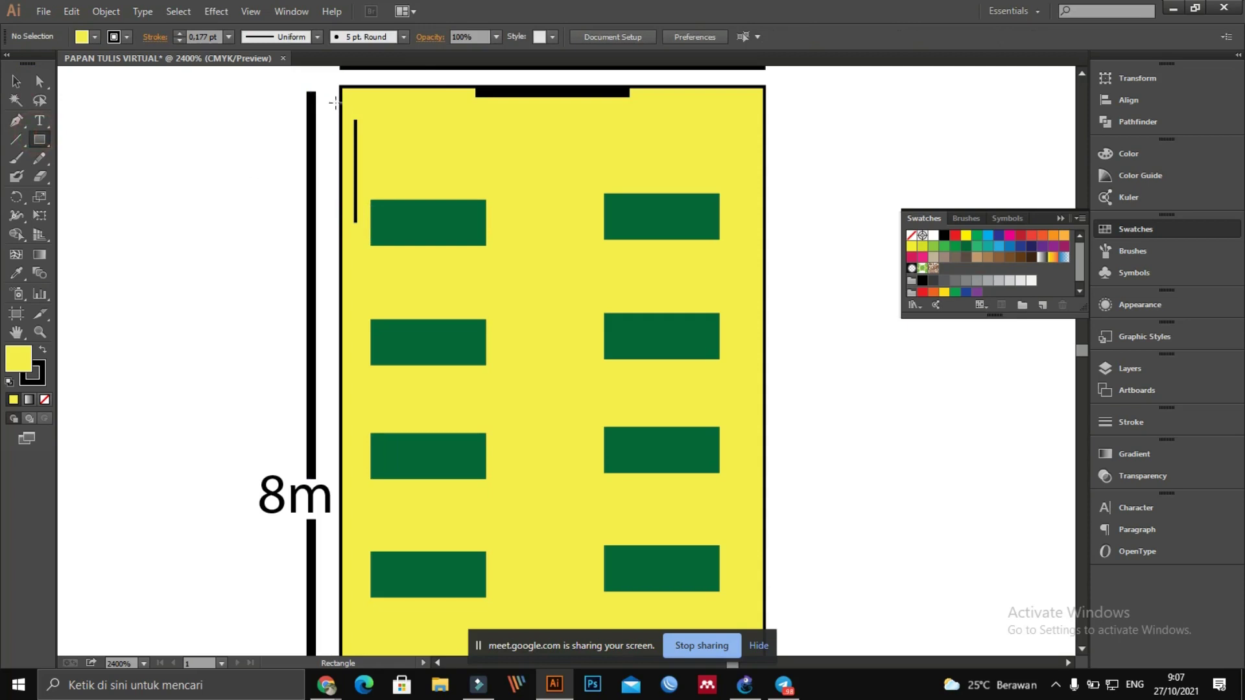
mouse_move(348, 97)
mouse_down()
mouse_move(350, 116)
mouse_move(411, 119)
mouse_up()
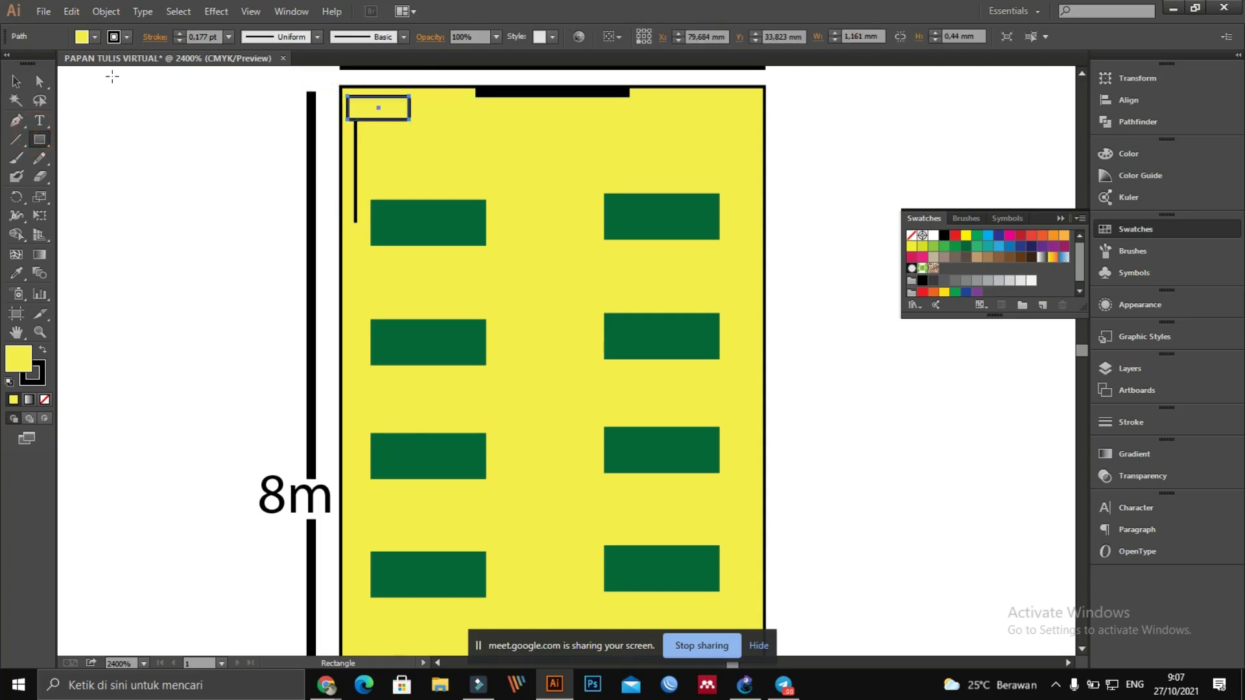
click(23, 82)
click(175, 132)
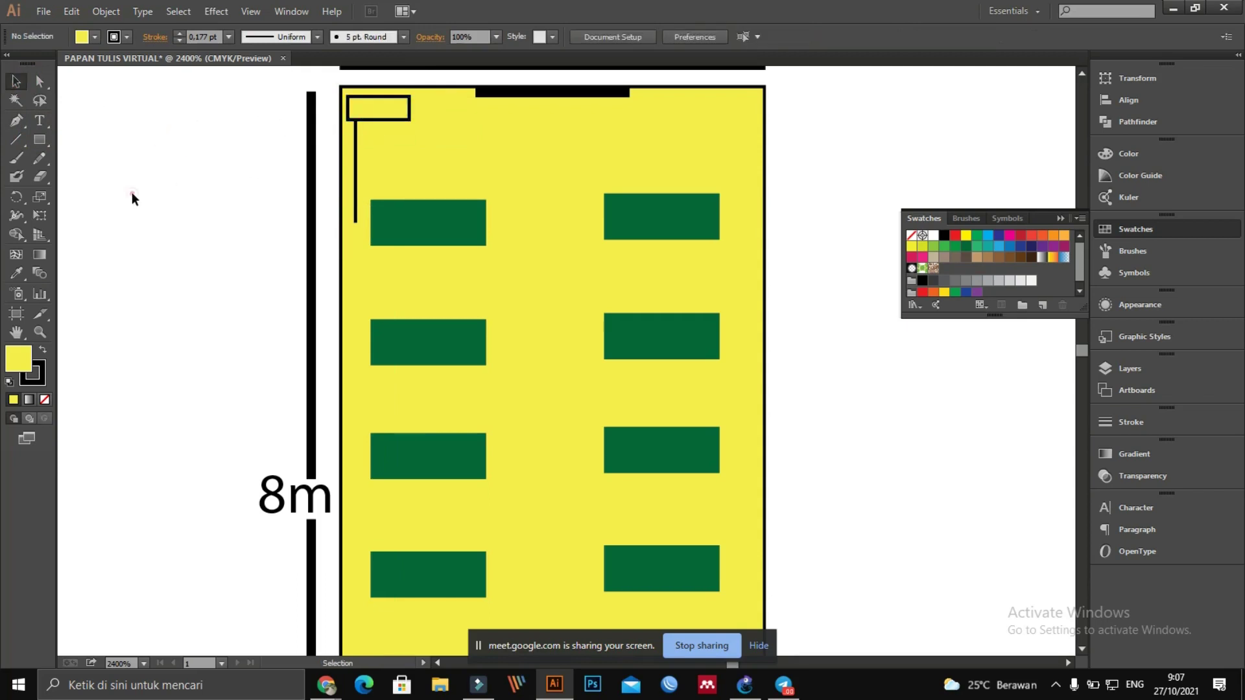
Step: Draw a small upright rectangle about 0.4 by 0.64 mm at the lower end of the short vertical line
scroll(138, 192, down, 1)
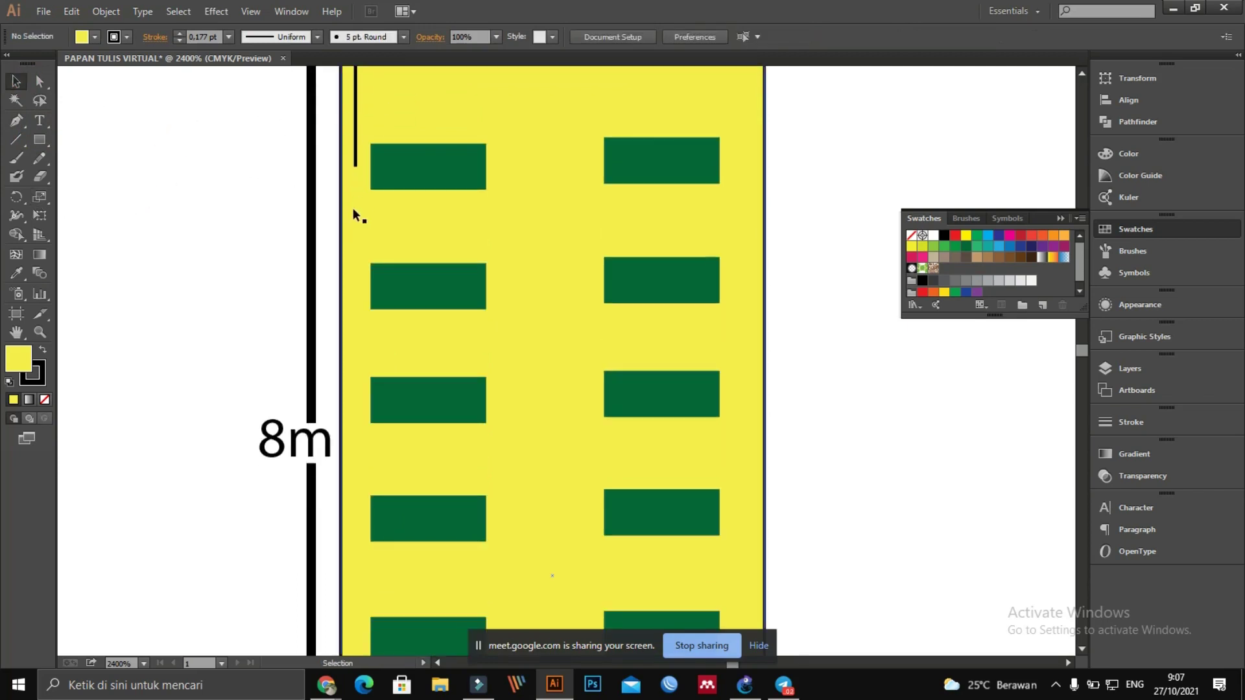
scroll(352, 211, up, 1)
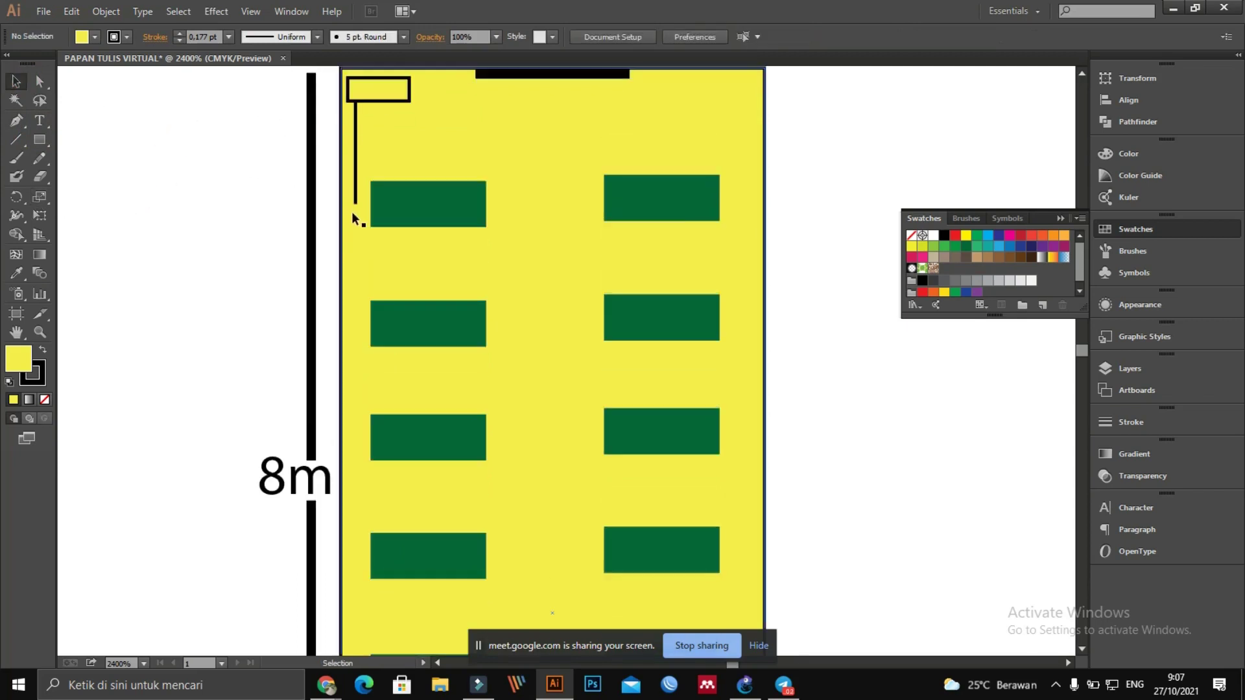
click(39, 139)
drag(345, 202, 365, 239)
click(16, 81)
click(175, 214)
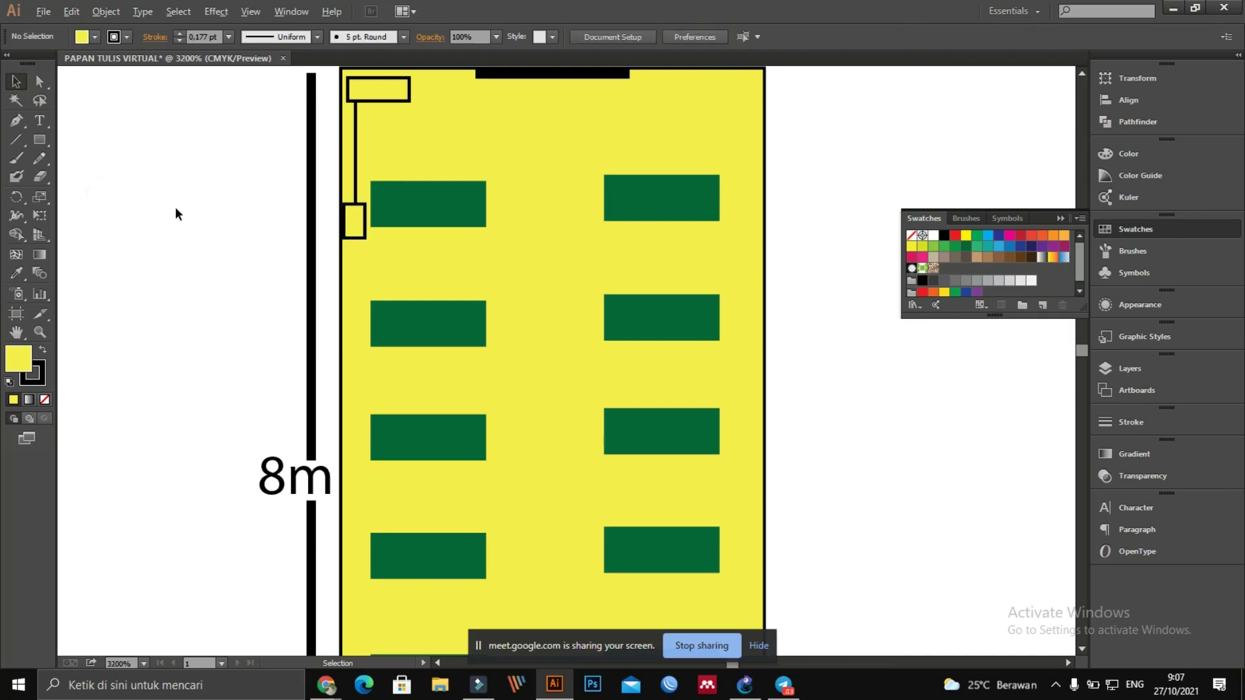
Step: Move the small upright rectangle so it is centered beneath the vertical line and clear of the board's left edge
scroll(175, 214, up, 1)
scroll(620, 292, up, 1)
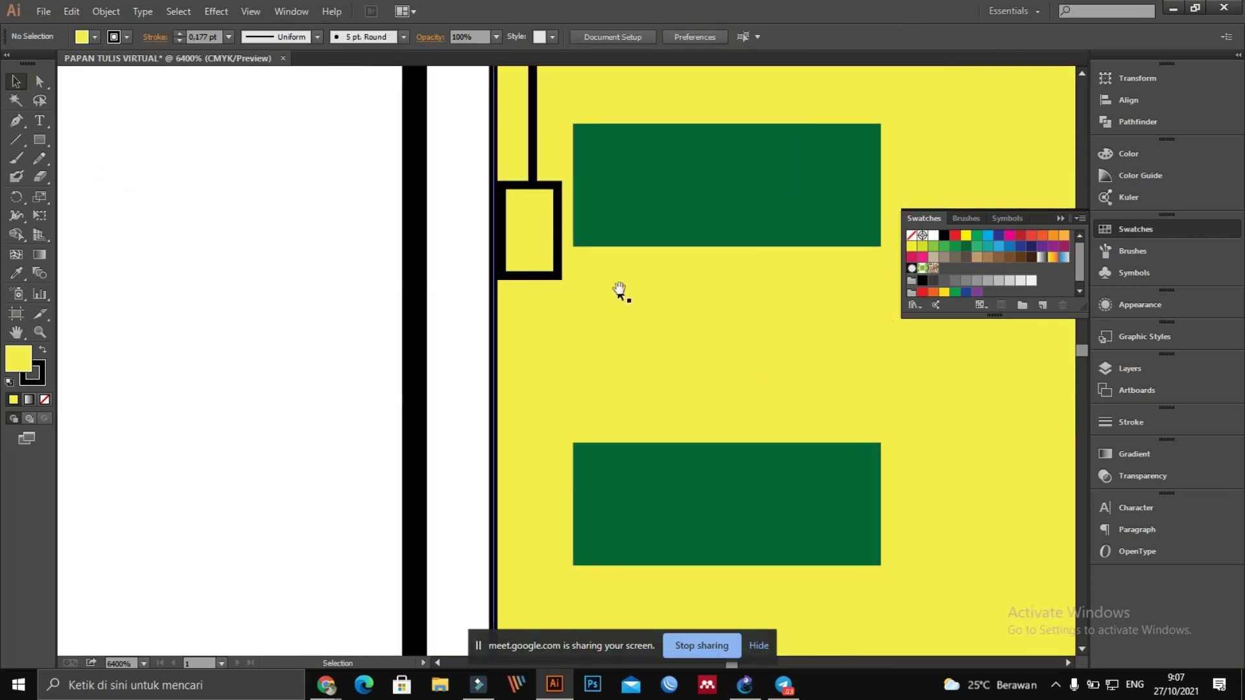
drag(619, 292, 507, 292)
click(449, 268)
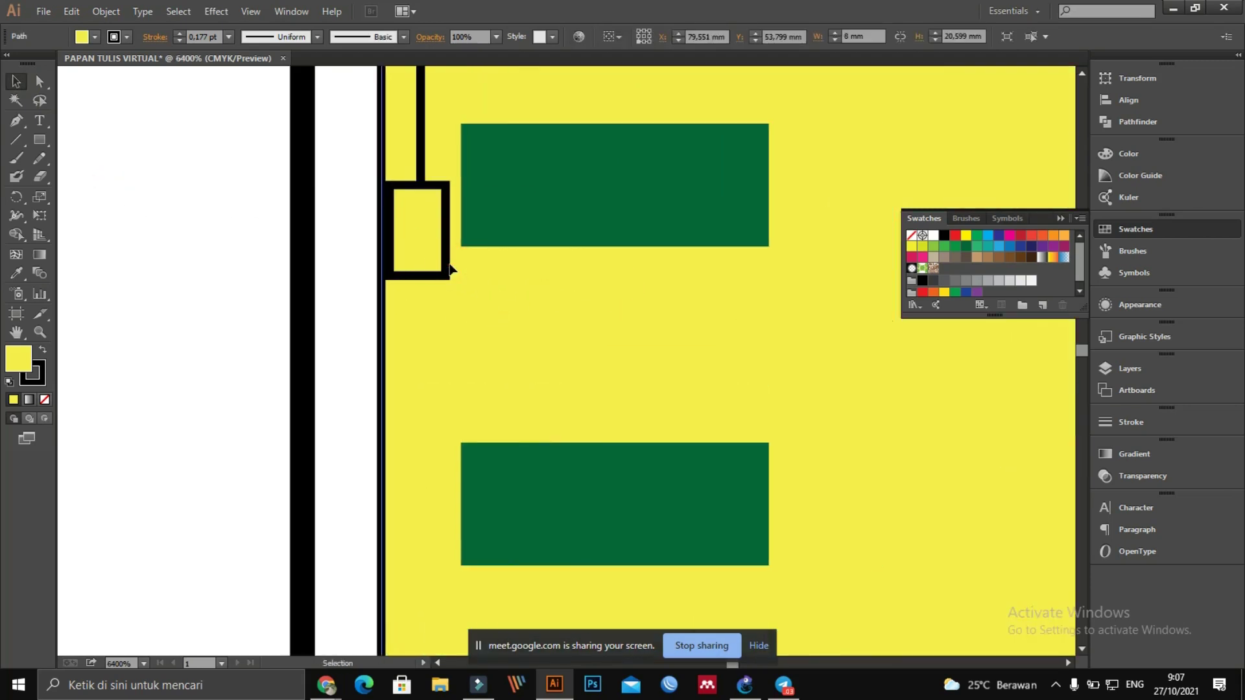
click(447, 266)
key(Right)
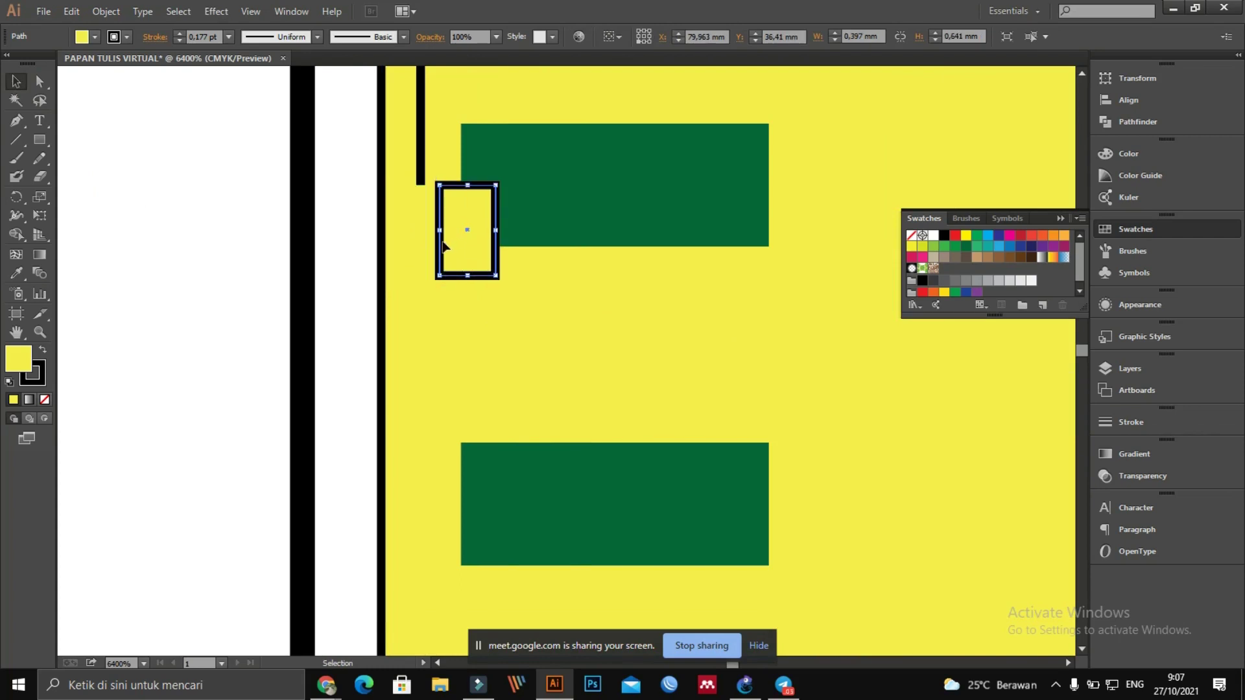
drag(444, 246, 404, 267)
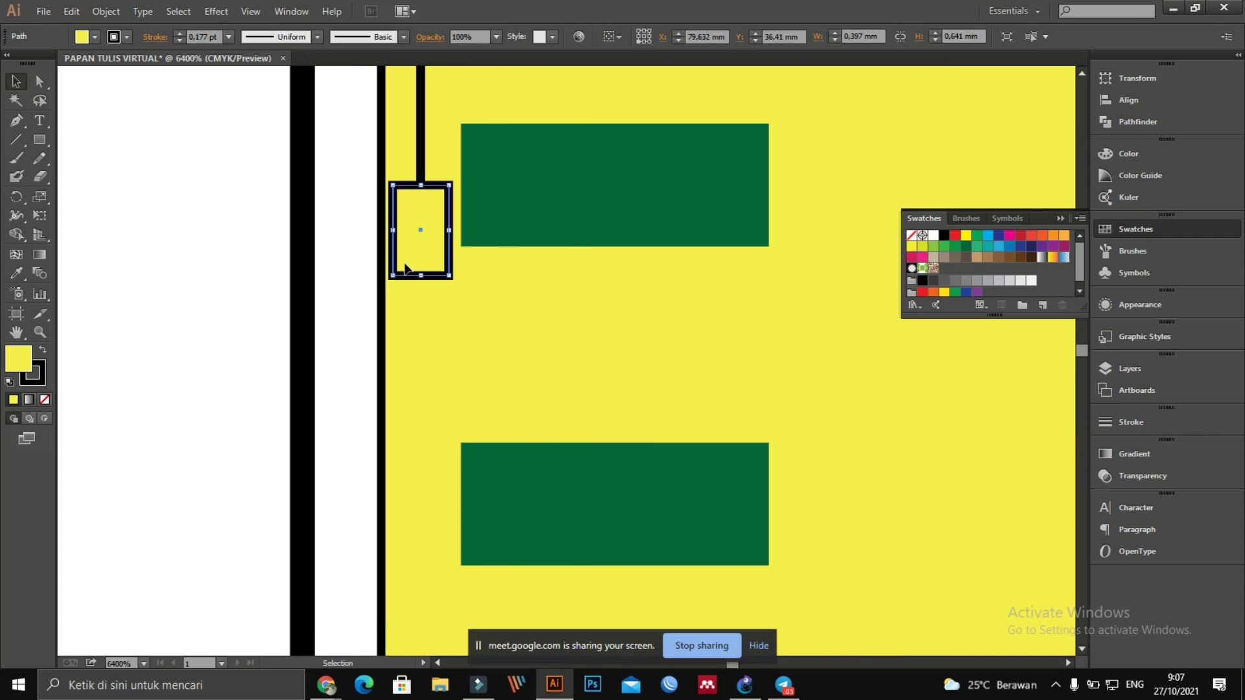
click(240, 293)
Step: Draw two small circles with the Ellipse tool, one above the other, inside the small upright rectangle, the lower about 0.1 mm wide
click(40, 141)
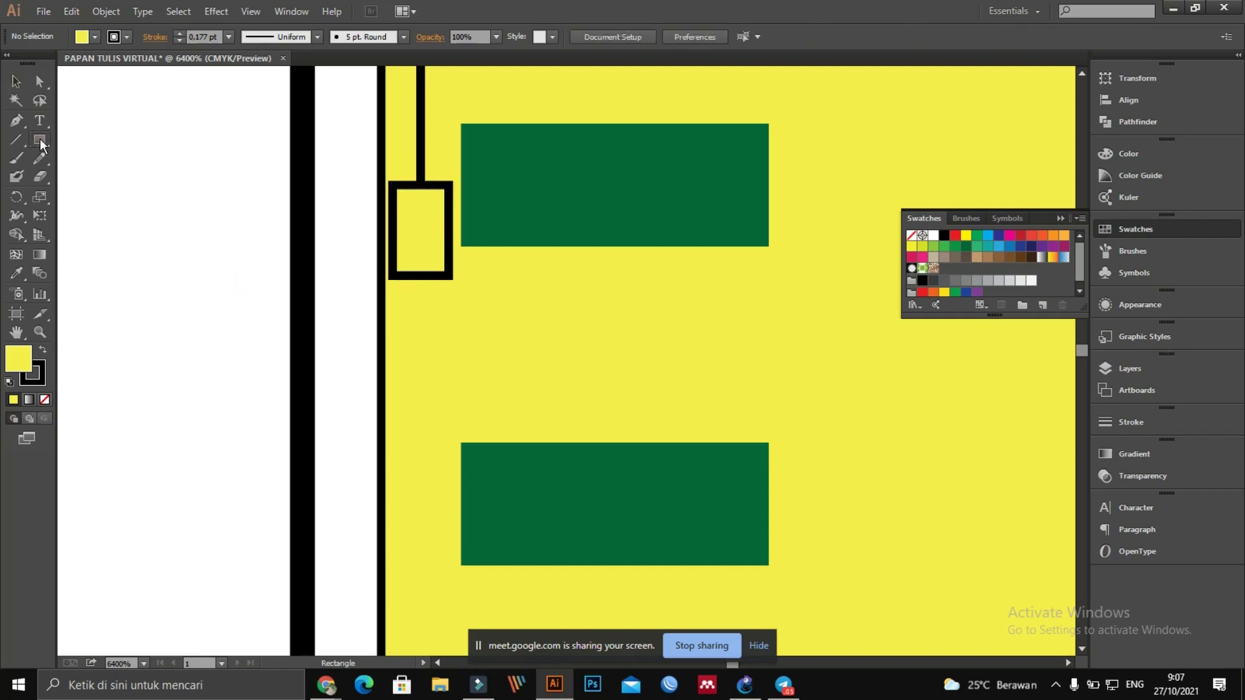
click(88, 176)
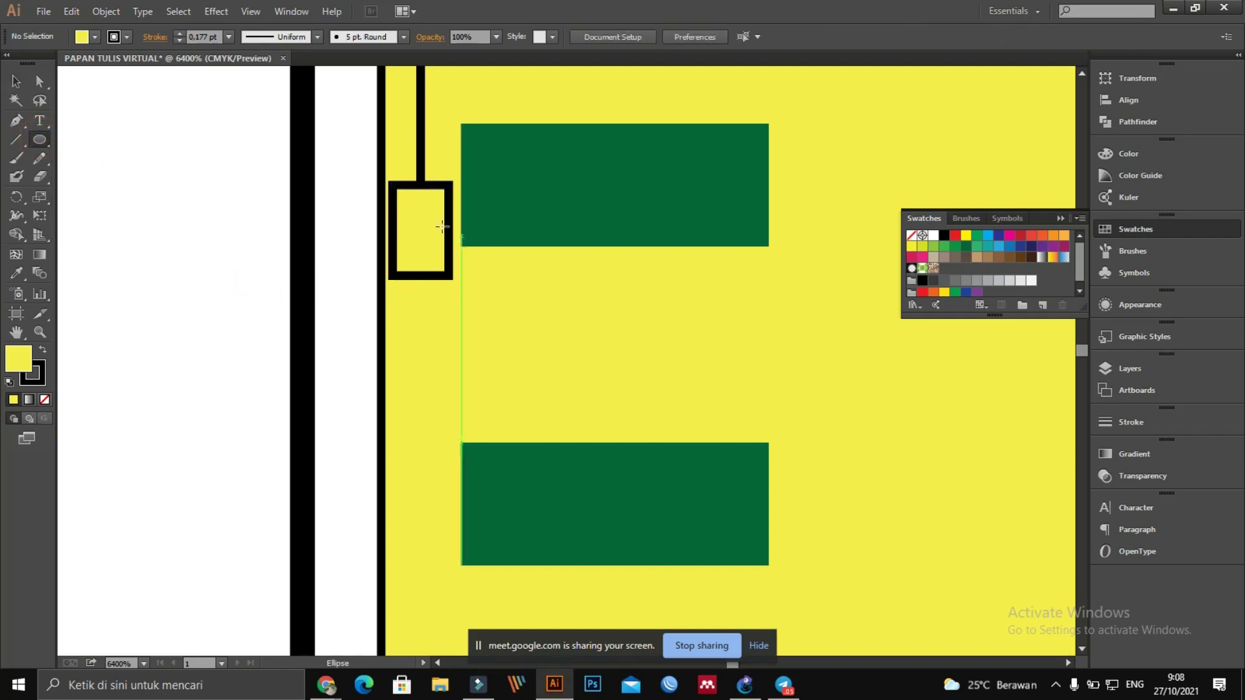
drag(408, 202, 422, 255)
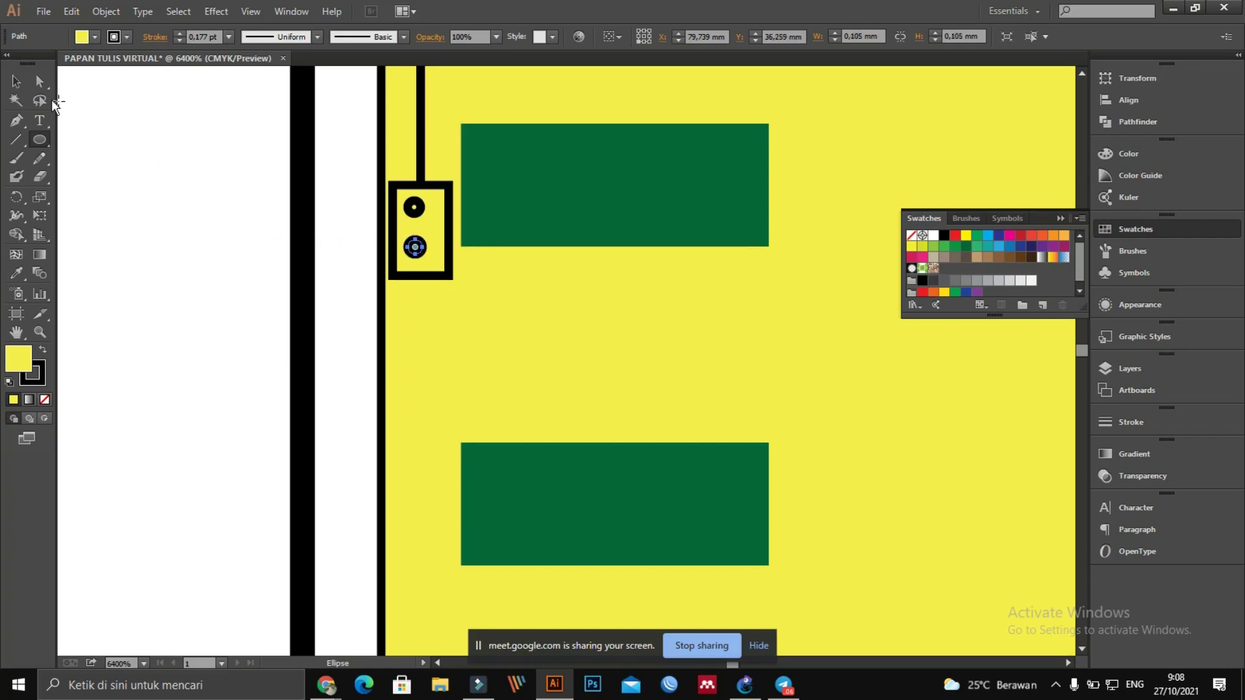
click(16, 81)
click(147, 181)
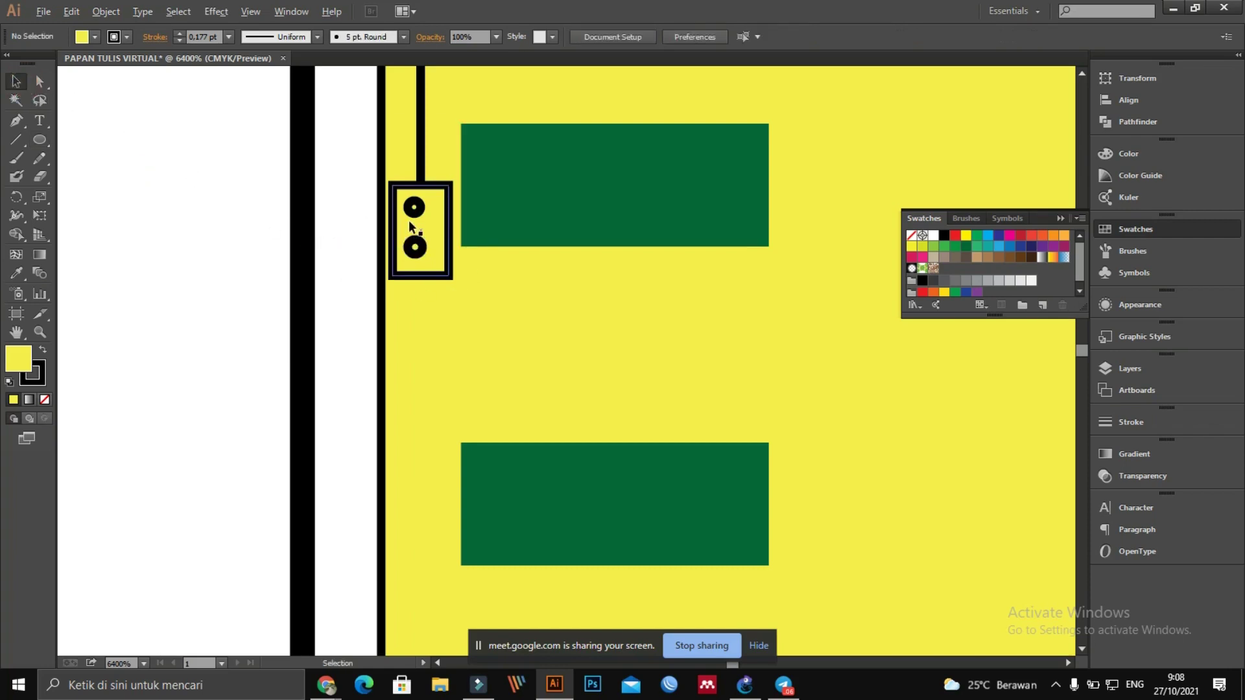
Step: Center the two circles horizontally inside the small rectangle and raise its bottom edge to sit just below the lower circle
mouse_move(422, 208)
mouse_down()
mouse_move(422, 242)
mouse_move(419, 217)
mouse_up()
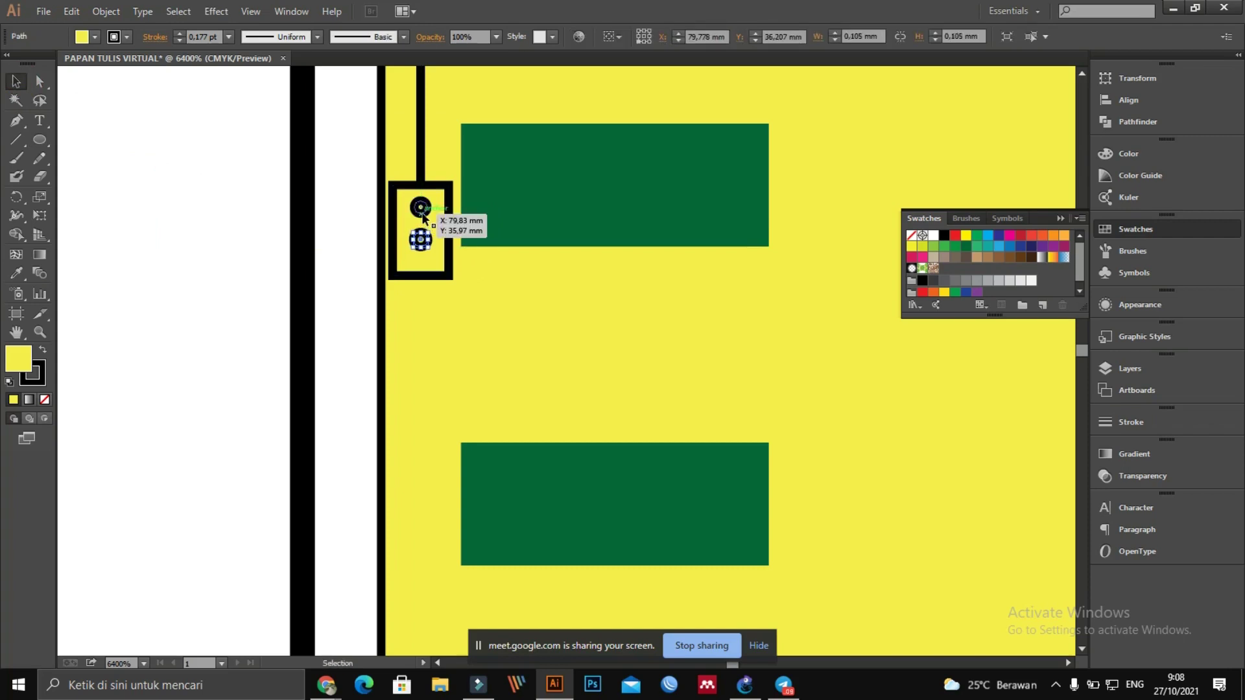
click(420, 208)
click(248, 245)
click(433, 278)
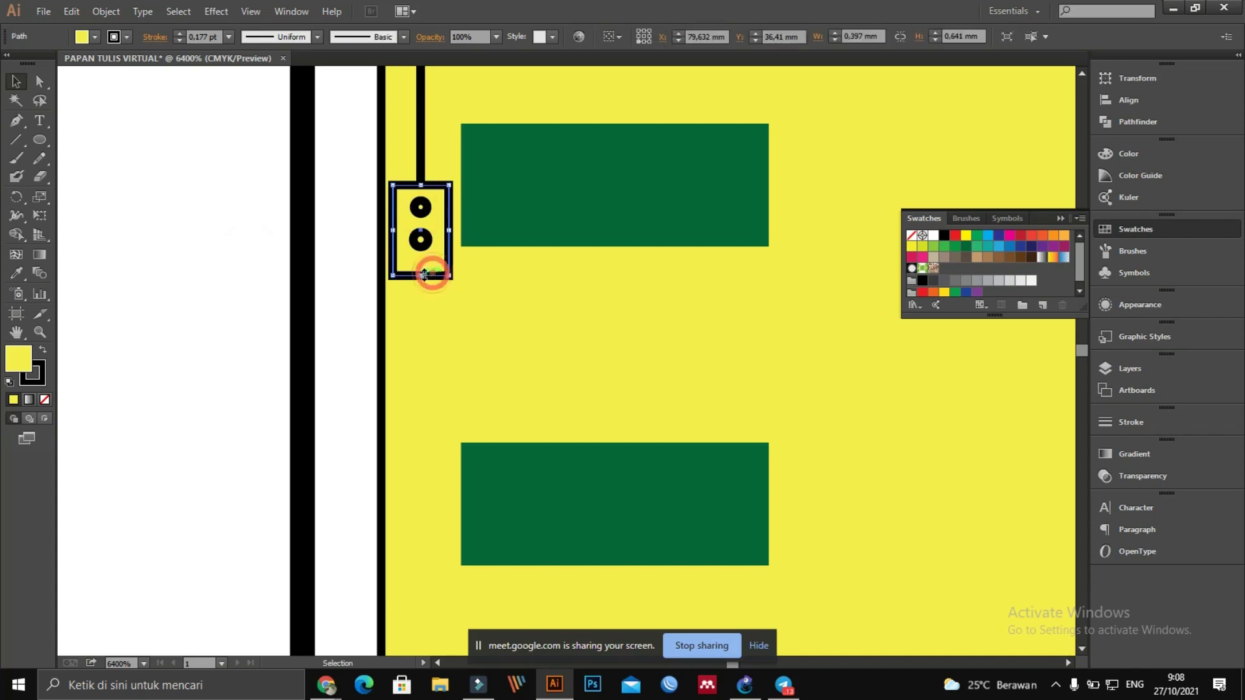
drag(422, 276, 422, 259)
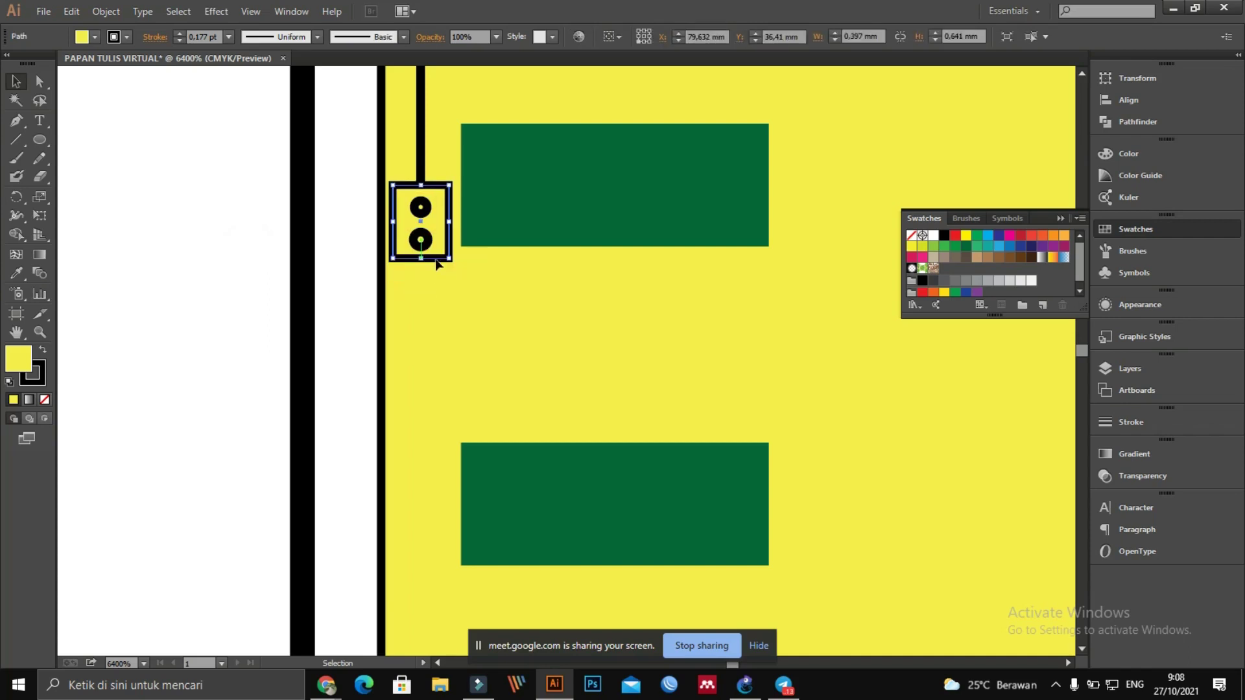
Step: Copy the small box together with its two circles to the blank area outside the room's left wall
click(421, 208)
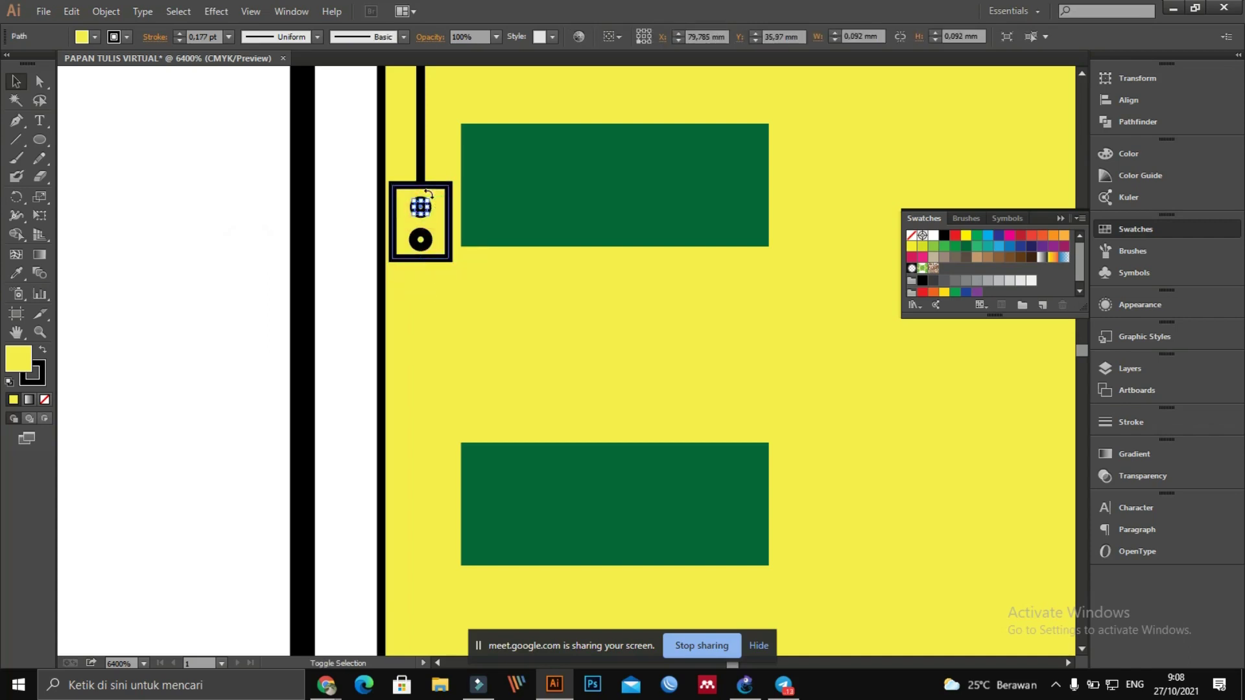
shift+click(420, 239)
shift+click(431, 190)
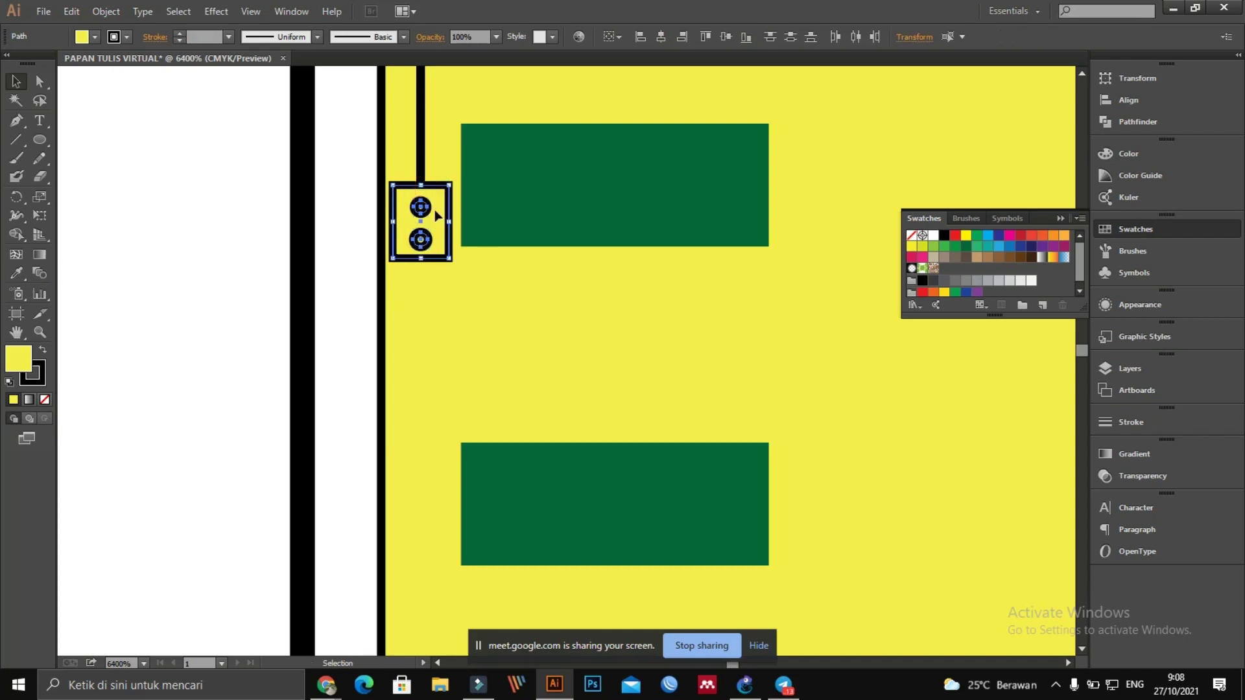
scroll(436, 227, down, 2)
scroll(437, 227, up, 2)
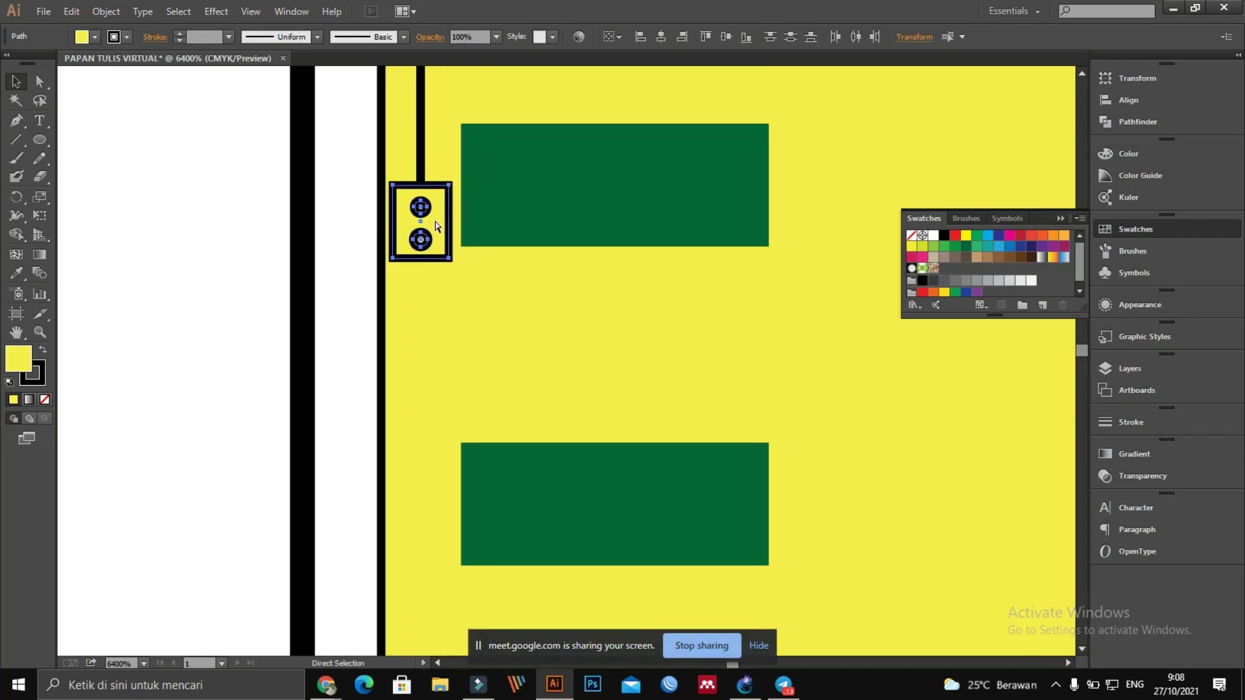
key(a)
key(v)
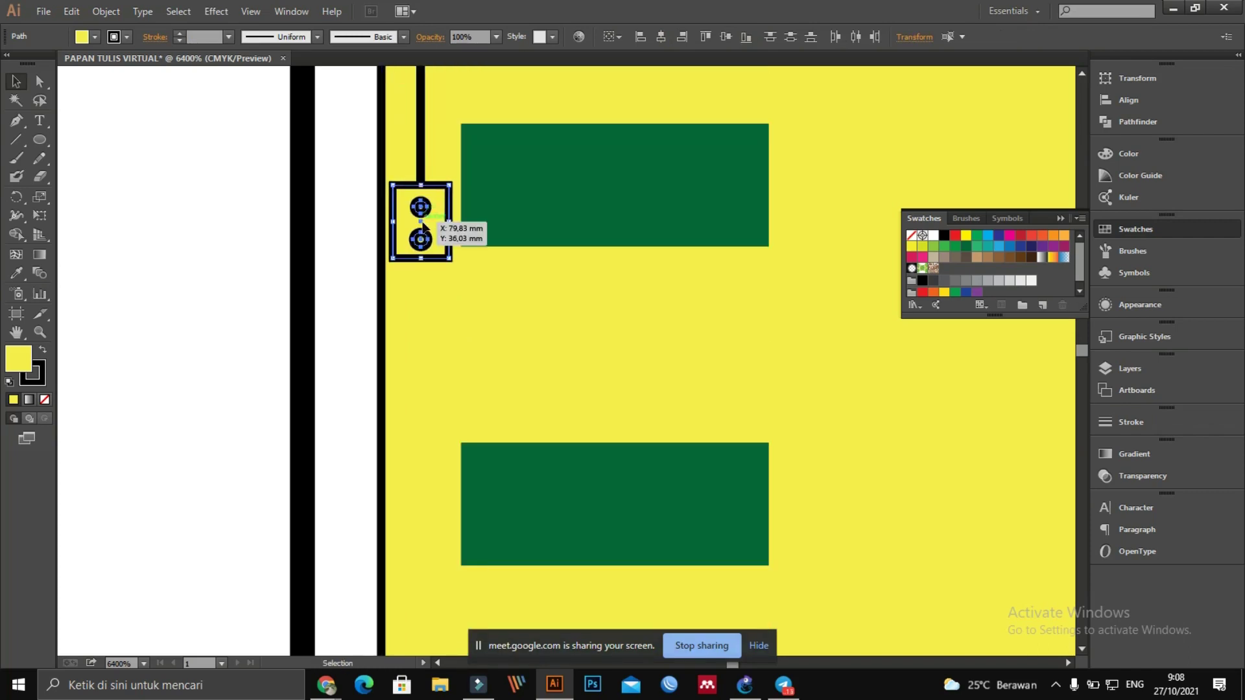
key(x)
drag(425, 227, 155, 232)
key(a)
click(189, 229)
key(v)
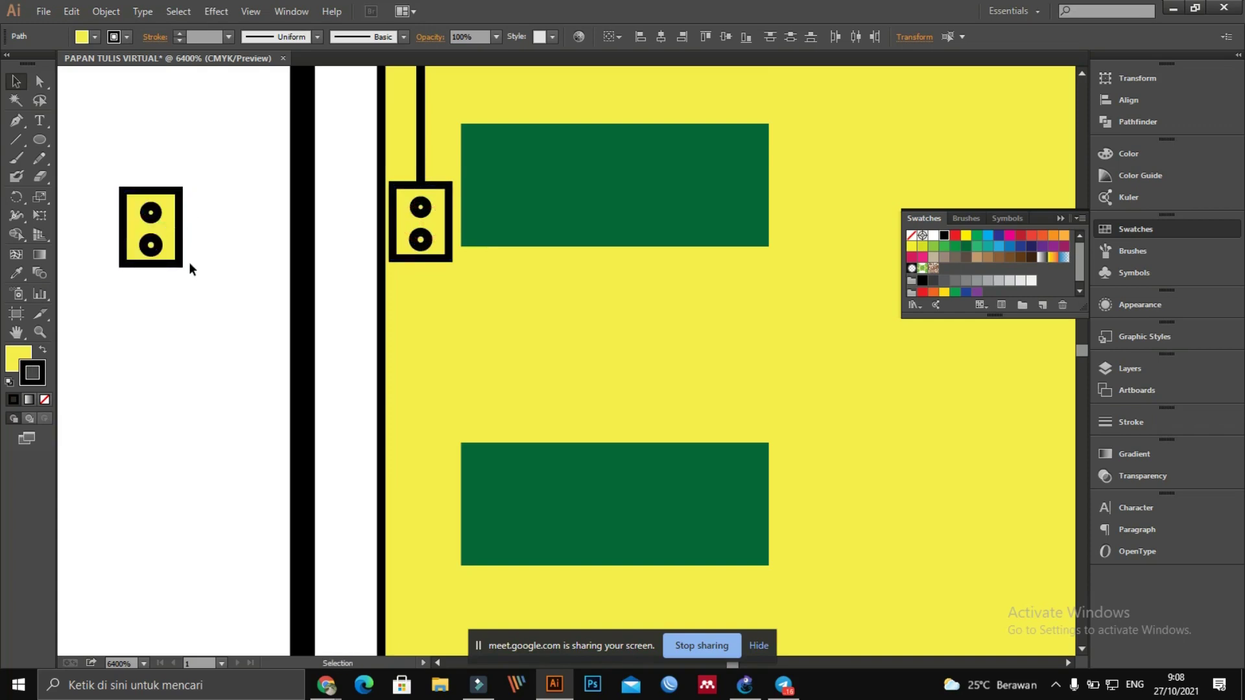
drag(120, 167, 193, 282)
click(199, 278)
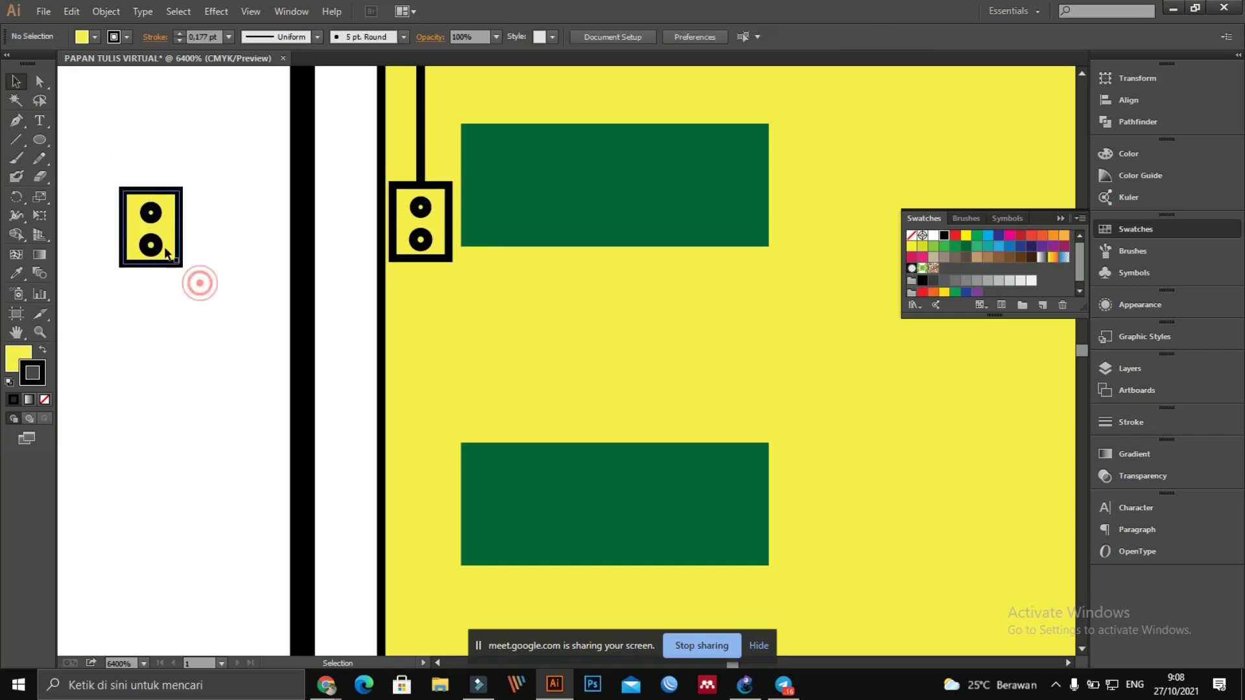
Step: Fill the copied box outside the room with white, keeping its black outline, and deselect it
click(166, 230)
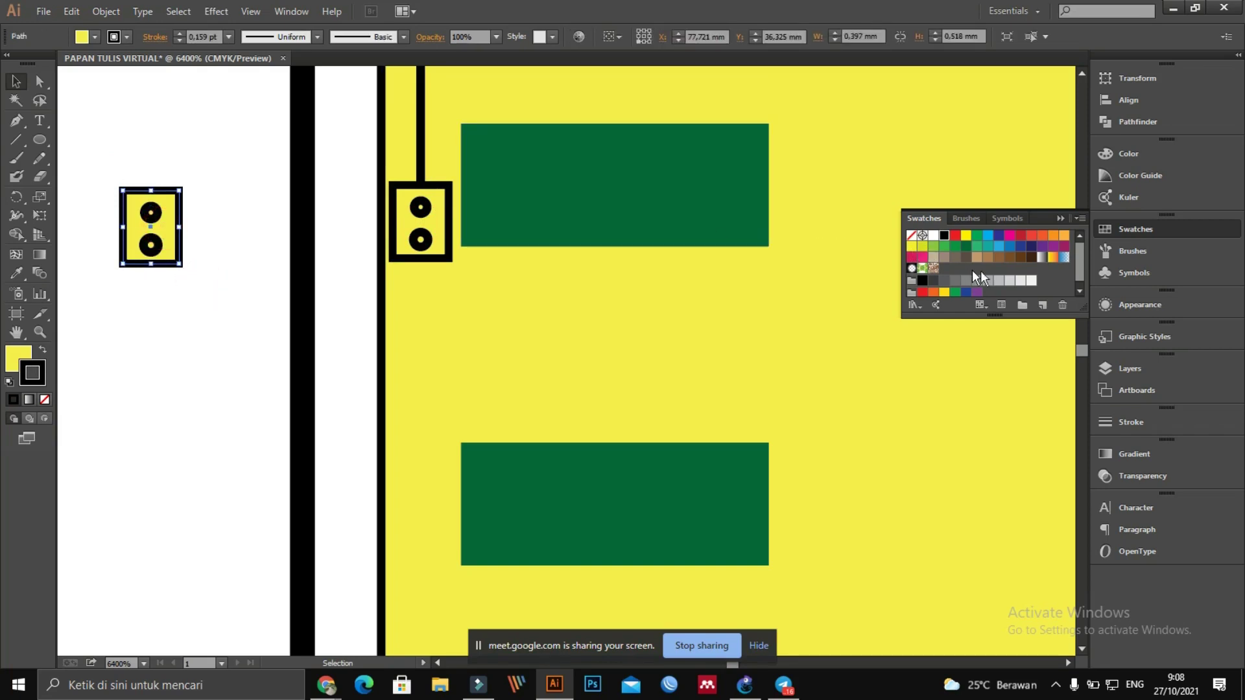
click(1000, 282)
key(ctrl+z)
click(17, 357)
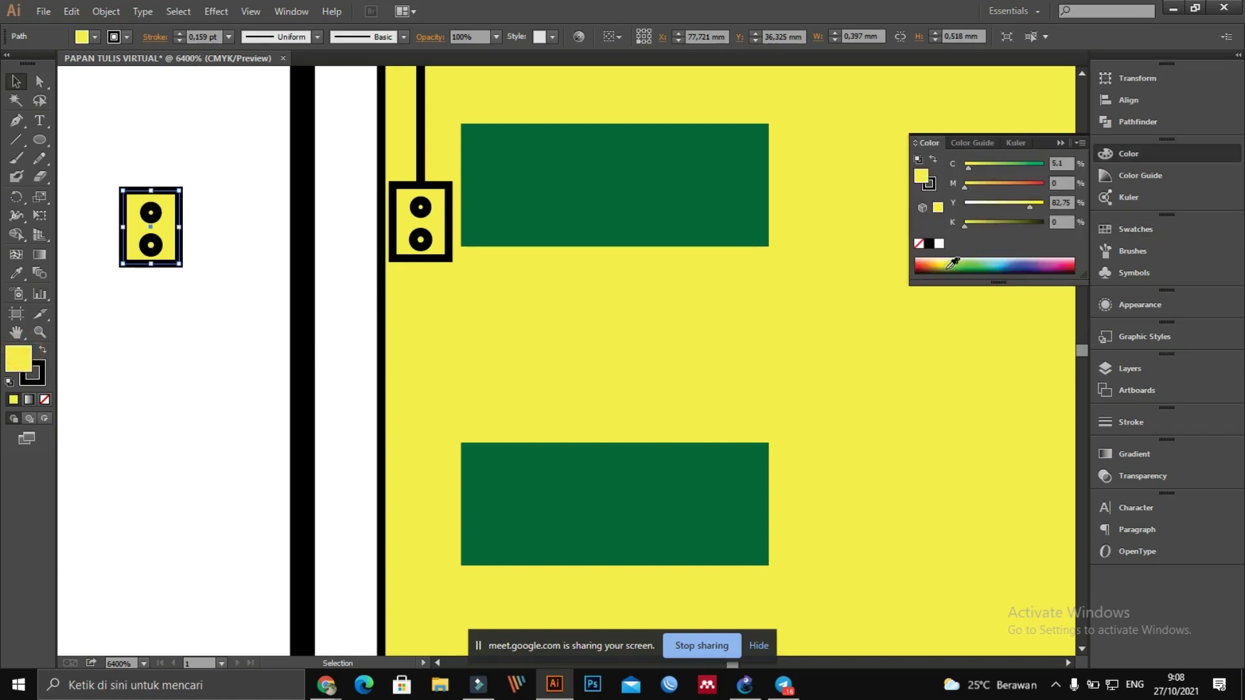
click(951, 266)
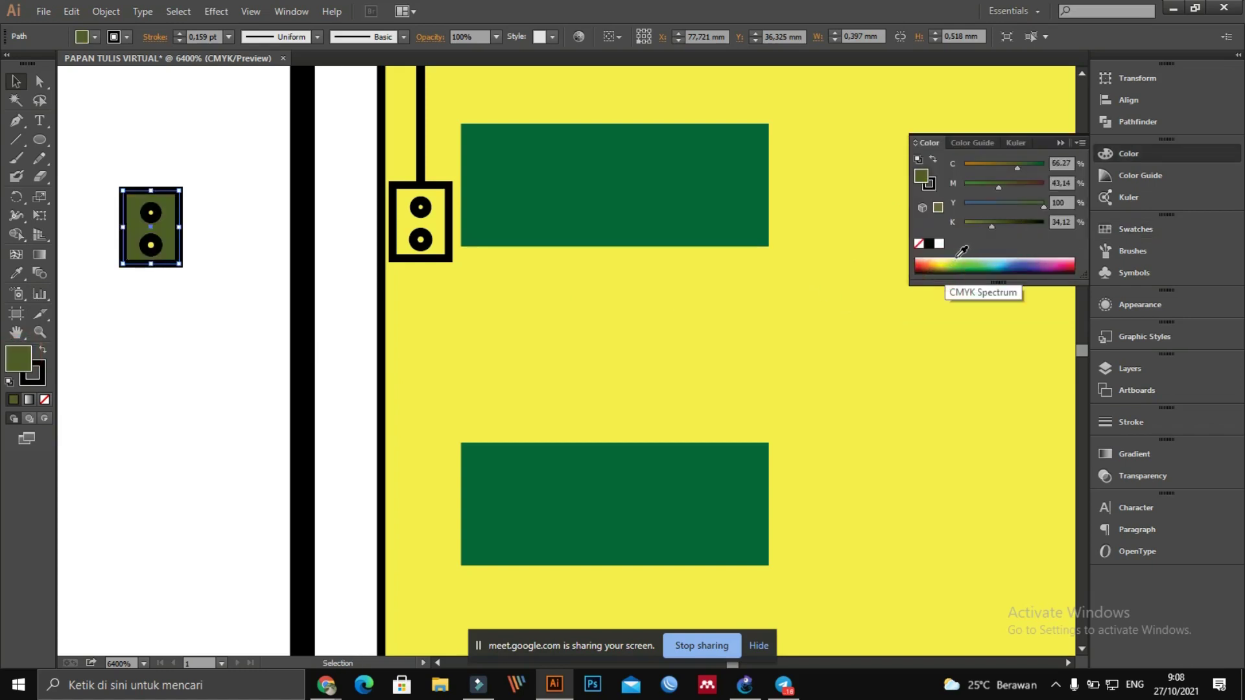
click(939, 243)
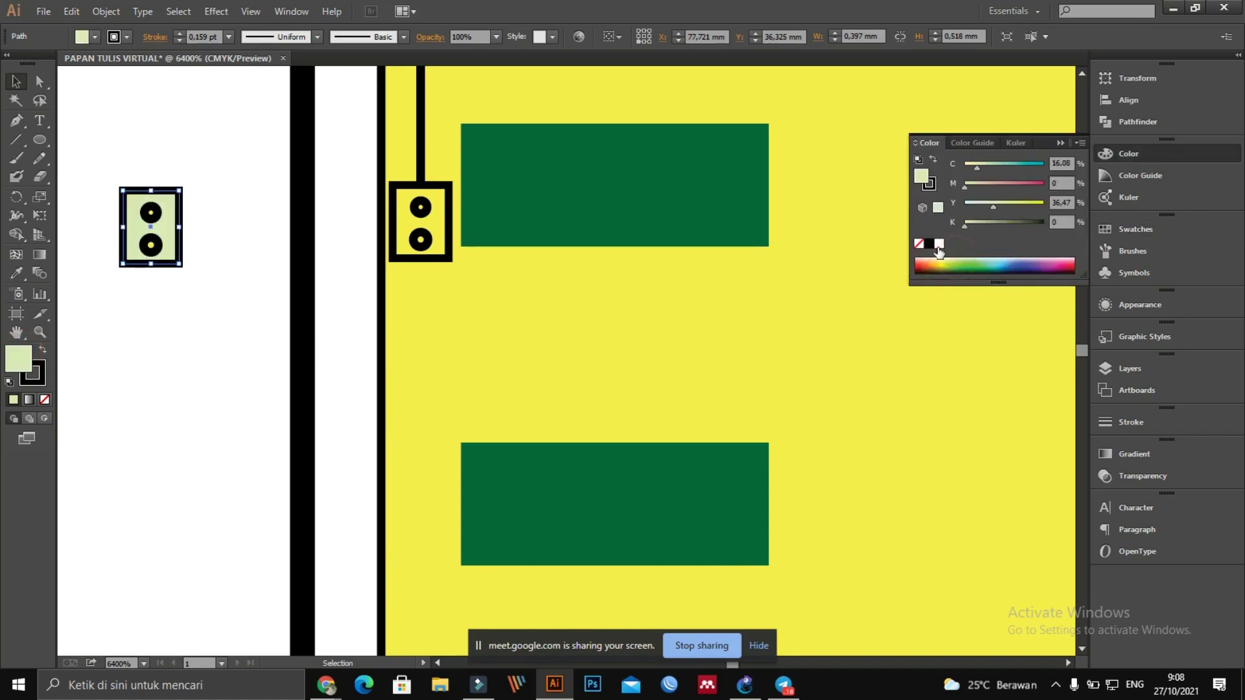
click(18, 82)
click(119, 115)
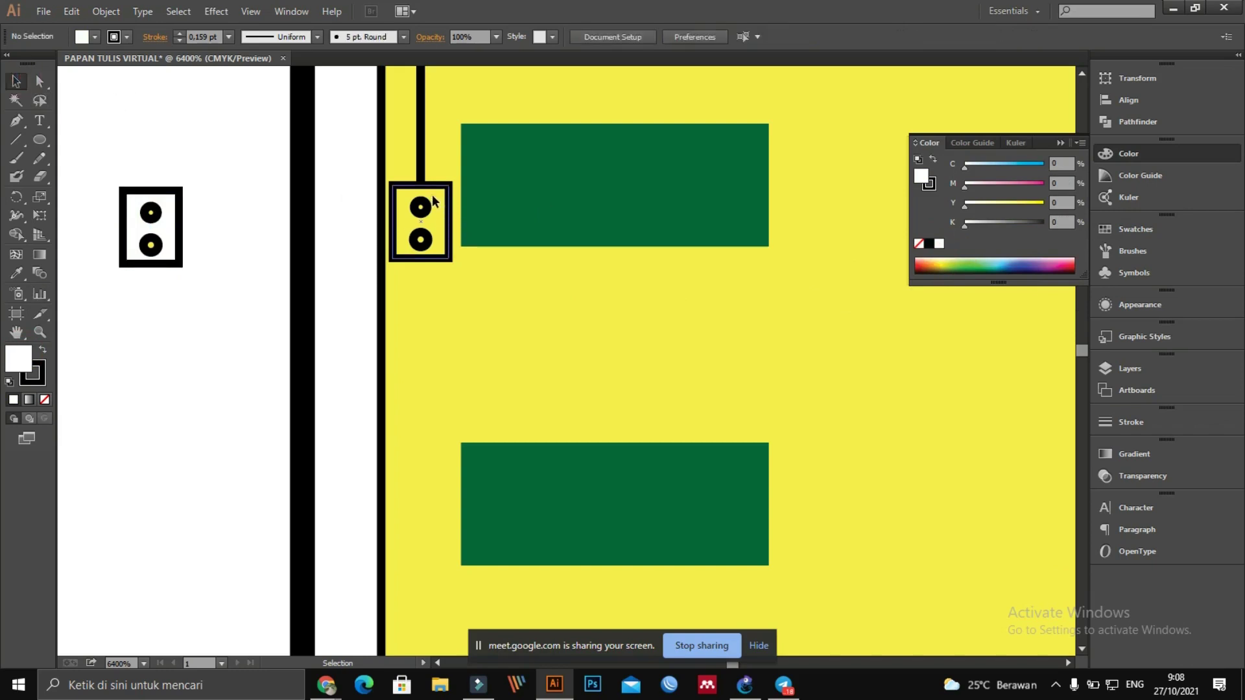
Step: Fill the original two-circle box at the lower end of the vertical line with white
click(434, 202)
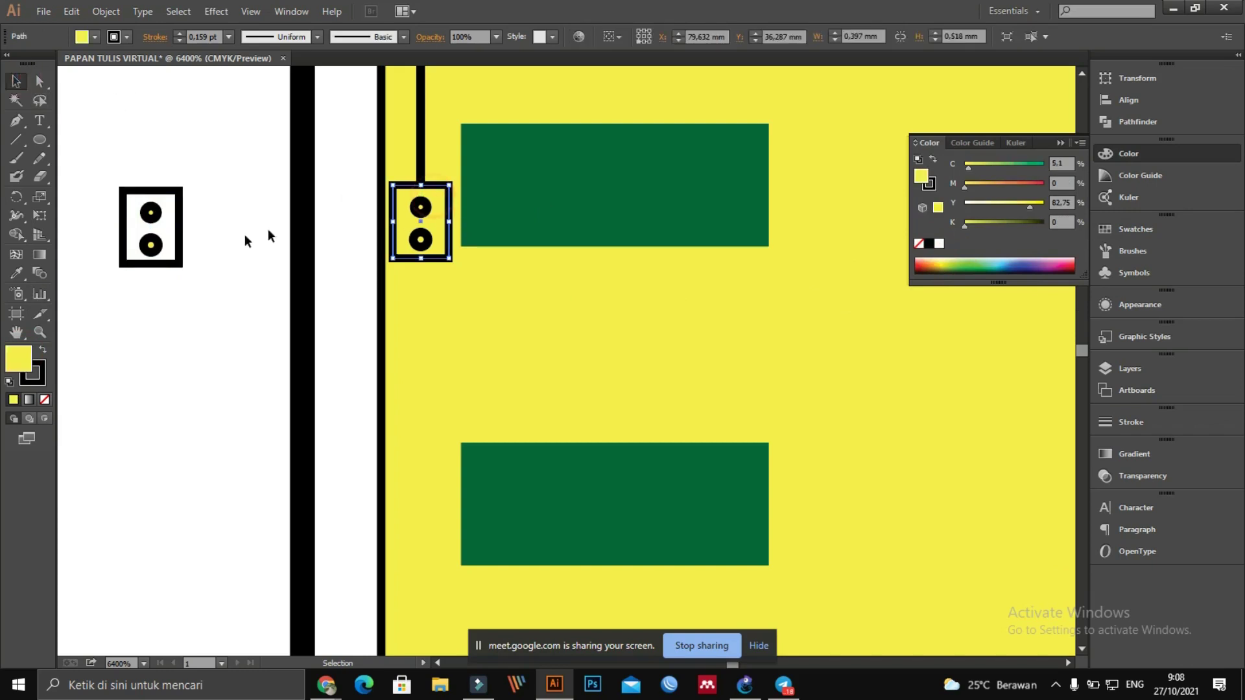
click(939, 244)
click(98, 153)
Step: Delete the original box and both of its circles from the lower end of the vertical line inside the room
scroll(312, 256, up, 3)
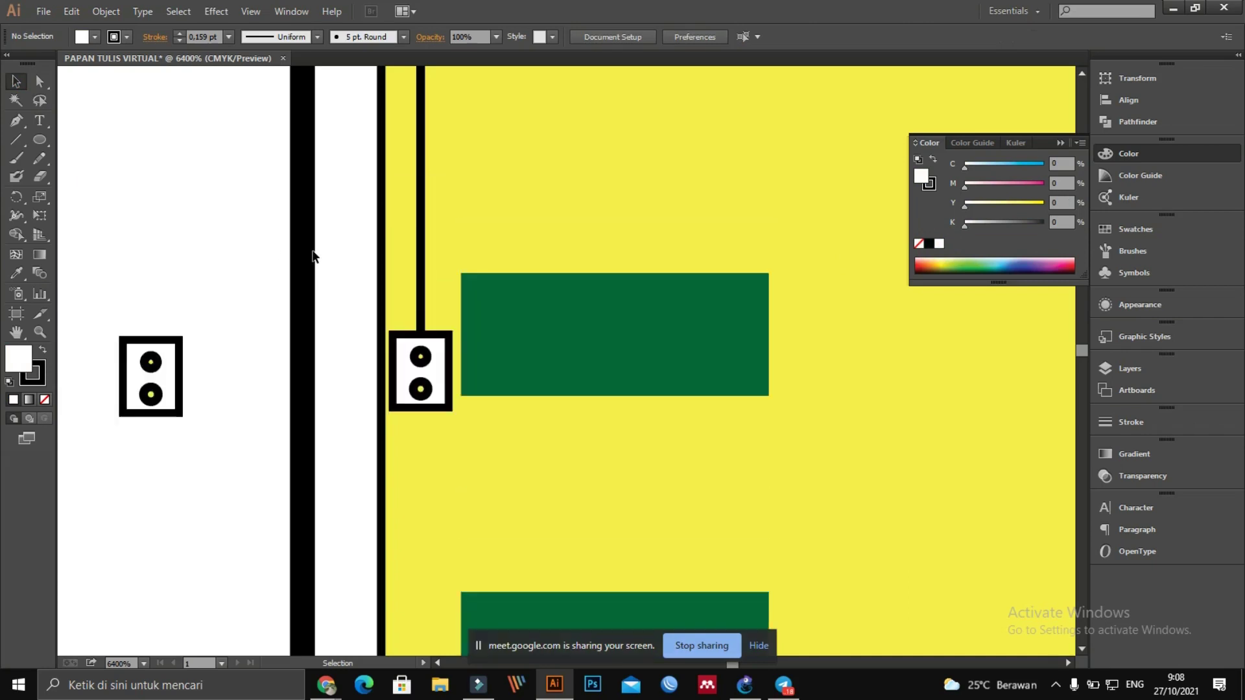
scroll(314, 255, up, 3)
scroll(313, 256, down, 5)
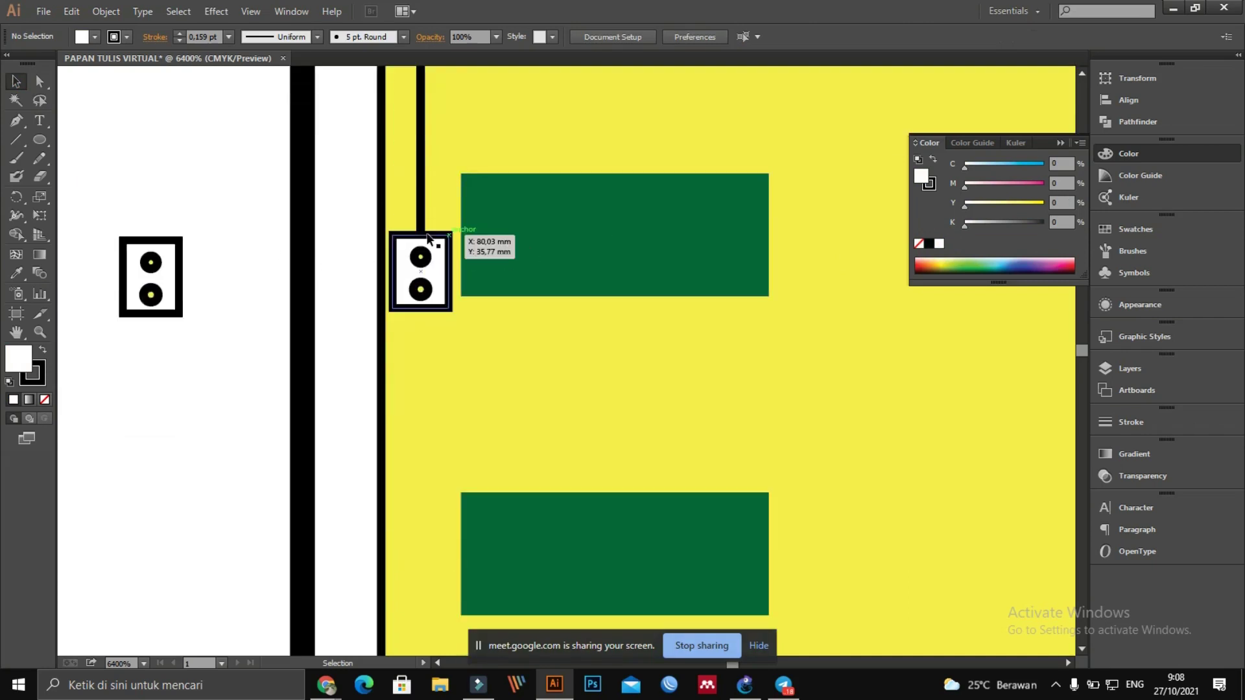
click(421, 235)
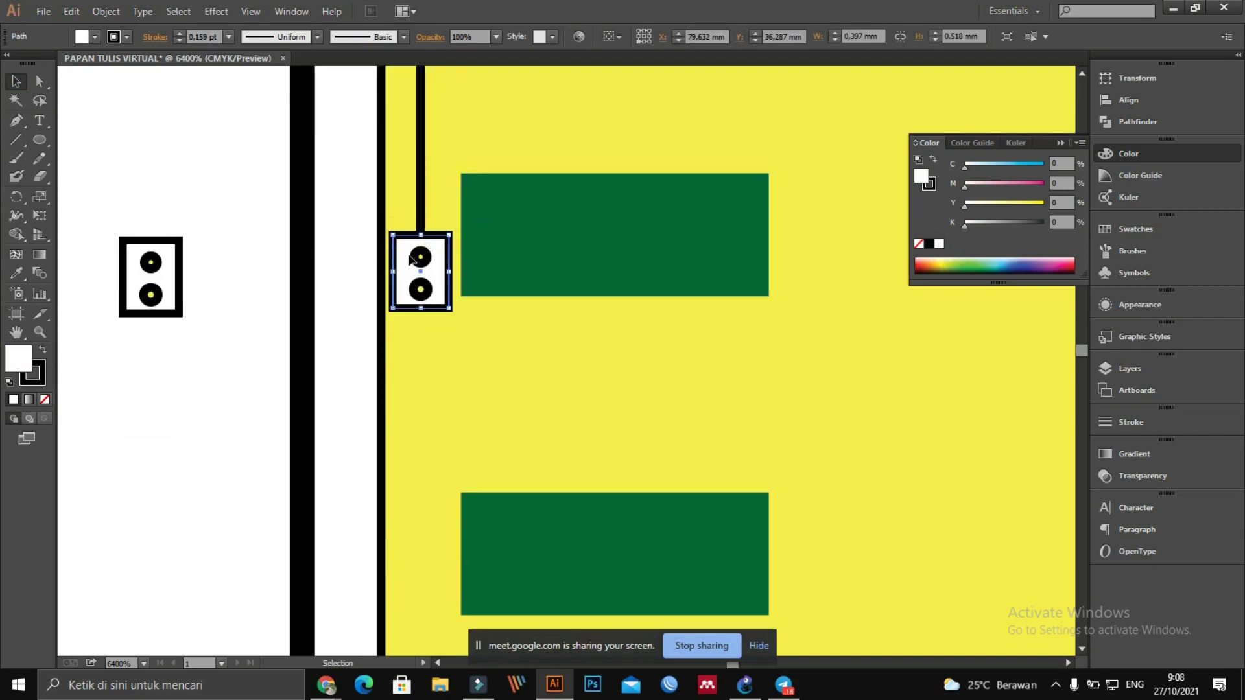
key(Delete)
click(420, 258)
key(Delete)
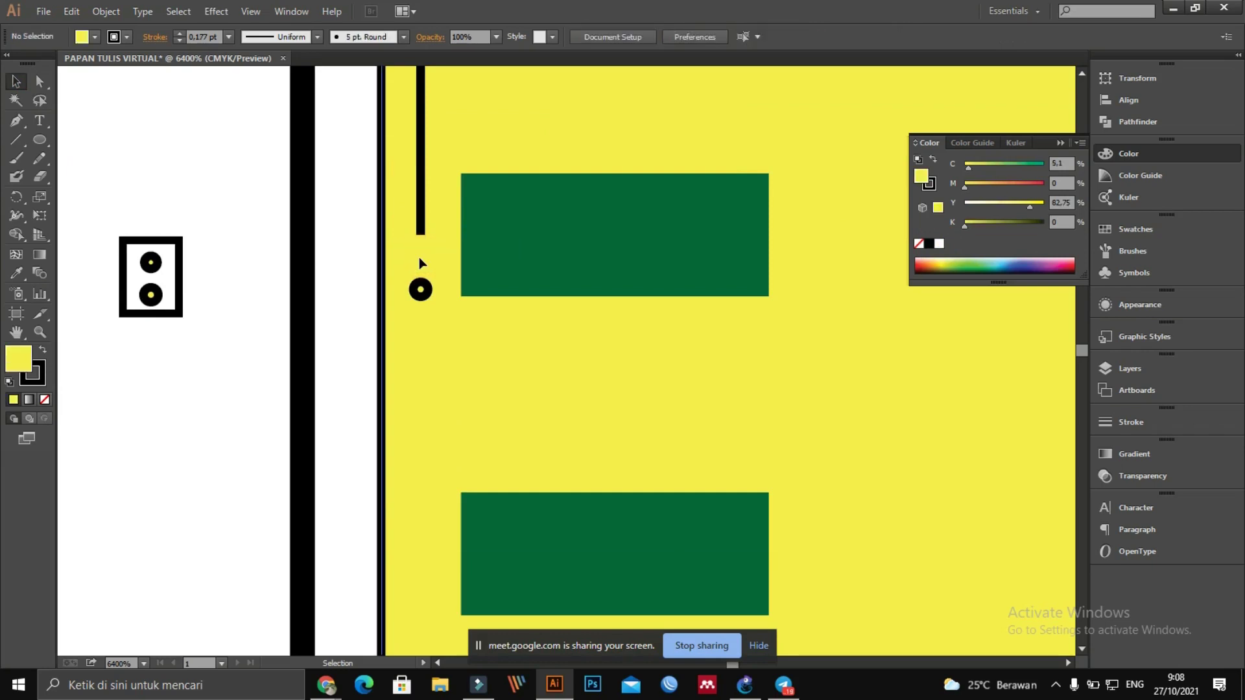
click(420, 289)
key(Delete)
Step: Lengthen the vertical line down along the room's left wall to about 14.4 mm
scroll(410, 283, down, 3)
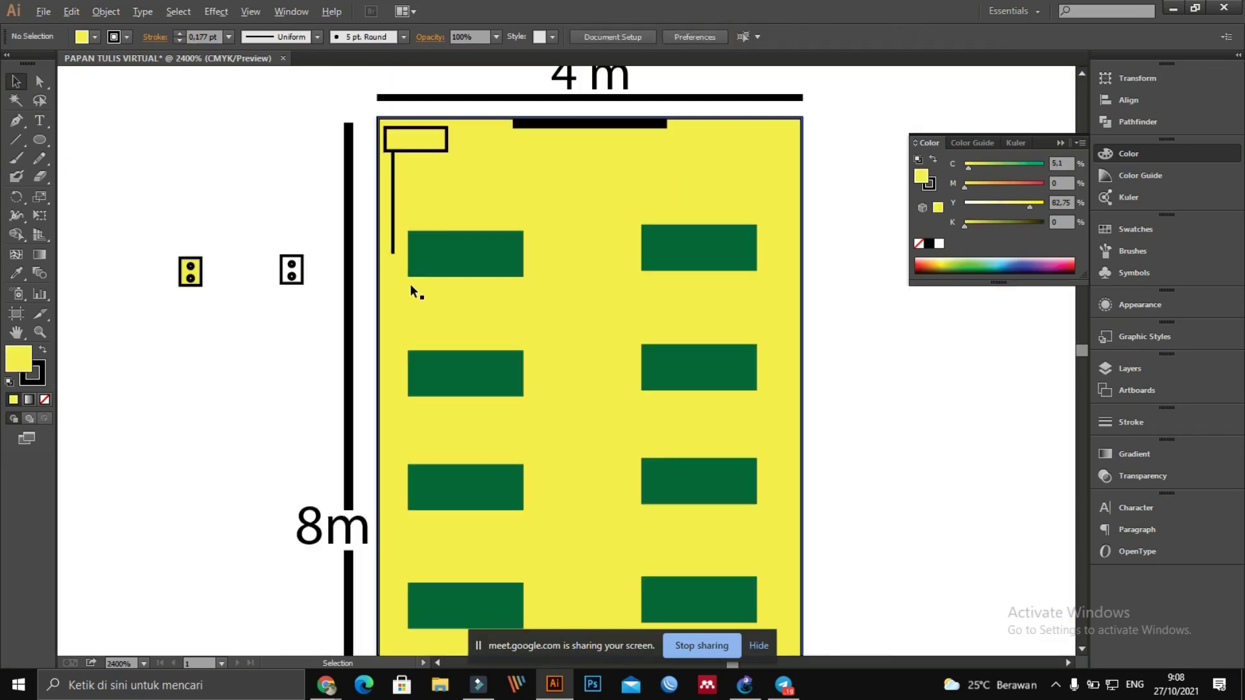
click(395, 231)
scroll(395, 220, down, 3)
drag(393, 161, 409, 597)
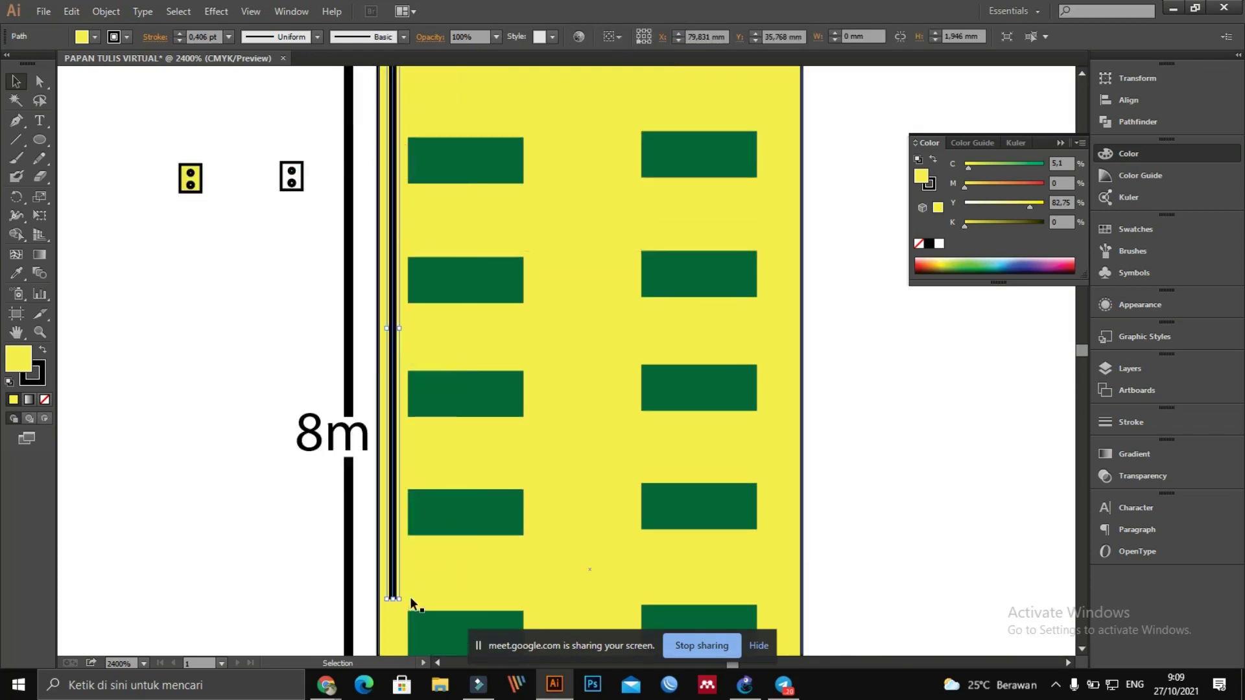
scroll(389, 512, down, 5)
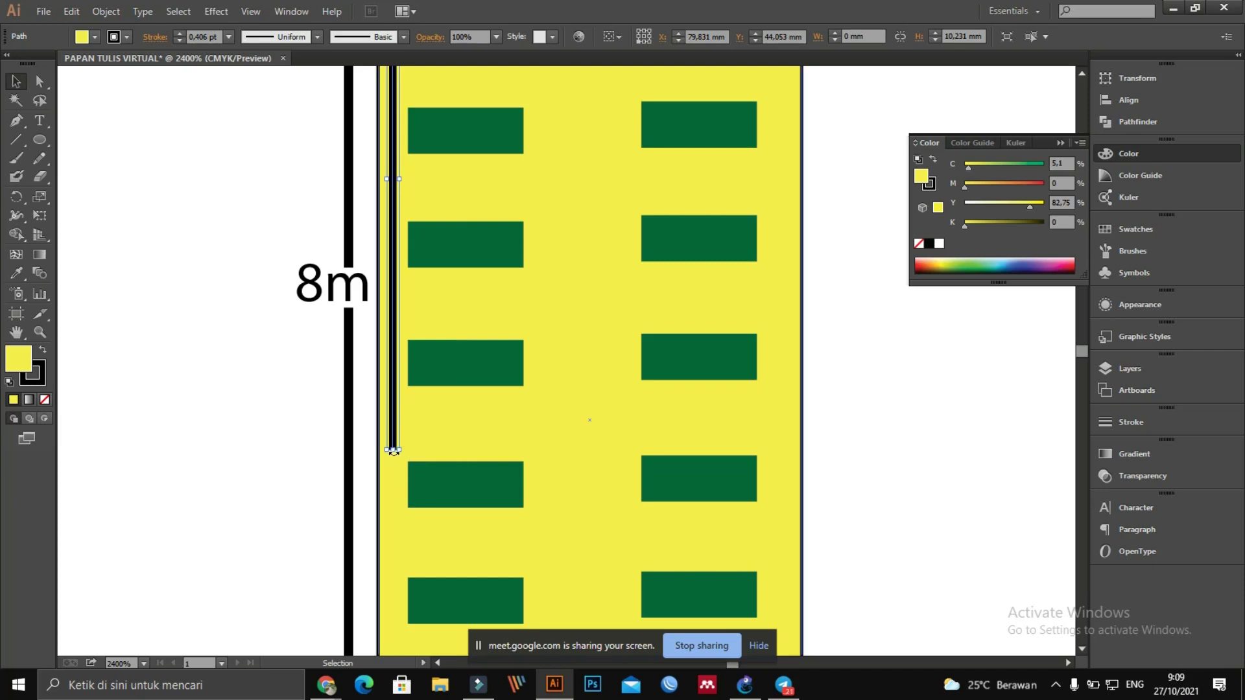
drag(395, 458, 401, 633)
scroll(399, 625, down, 3)
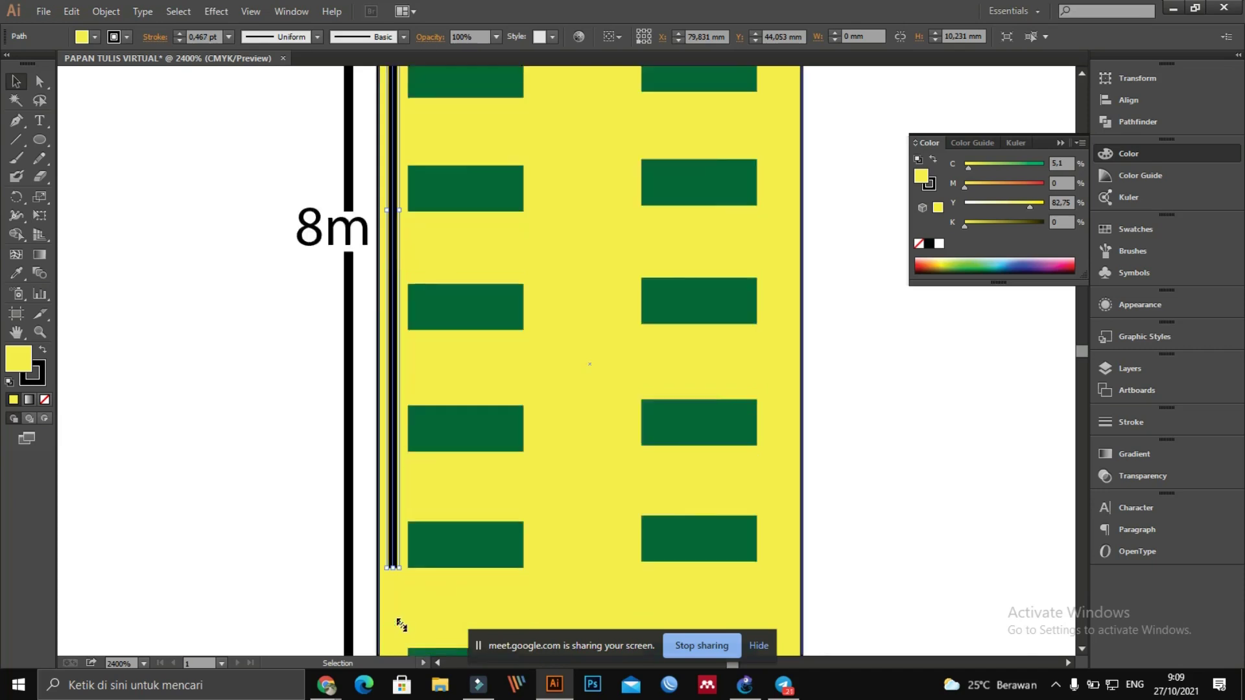
drag(391, 532, 390, 578)
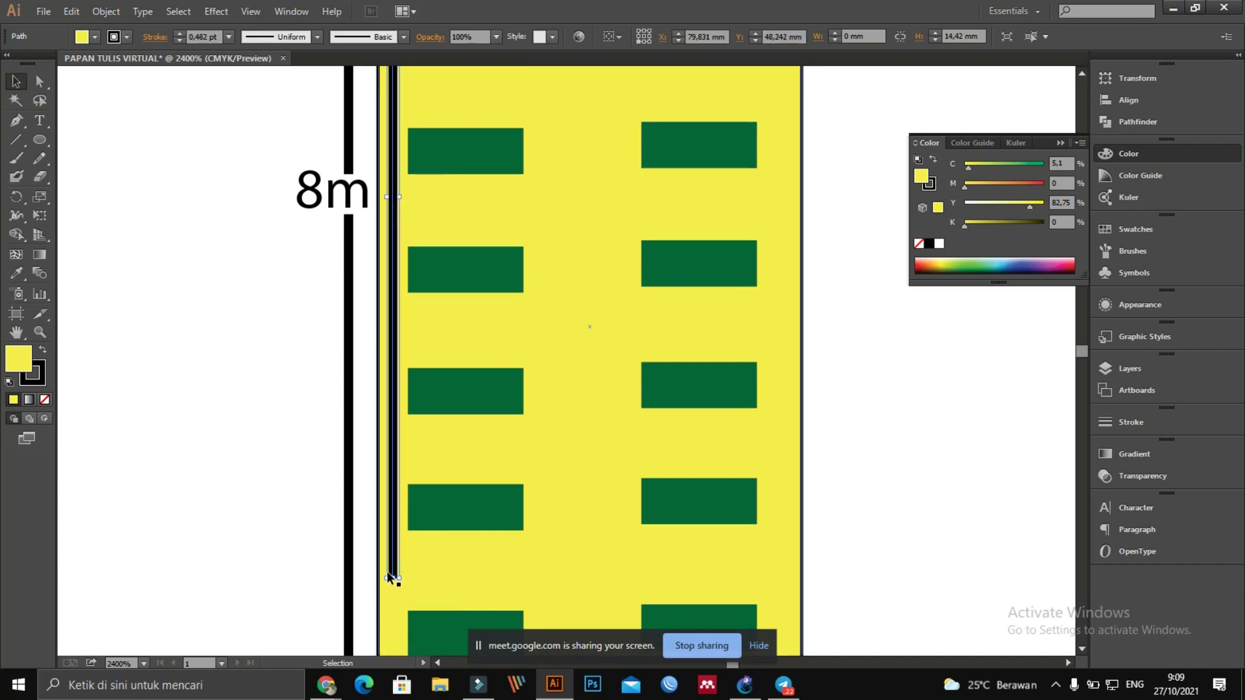
Step: Extend the yellow room rectangle downward to a height of about 21.2 mm, leaving space below the TV and papan tulis boxes
scroll(390, 577, down, 10)
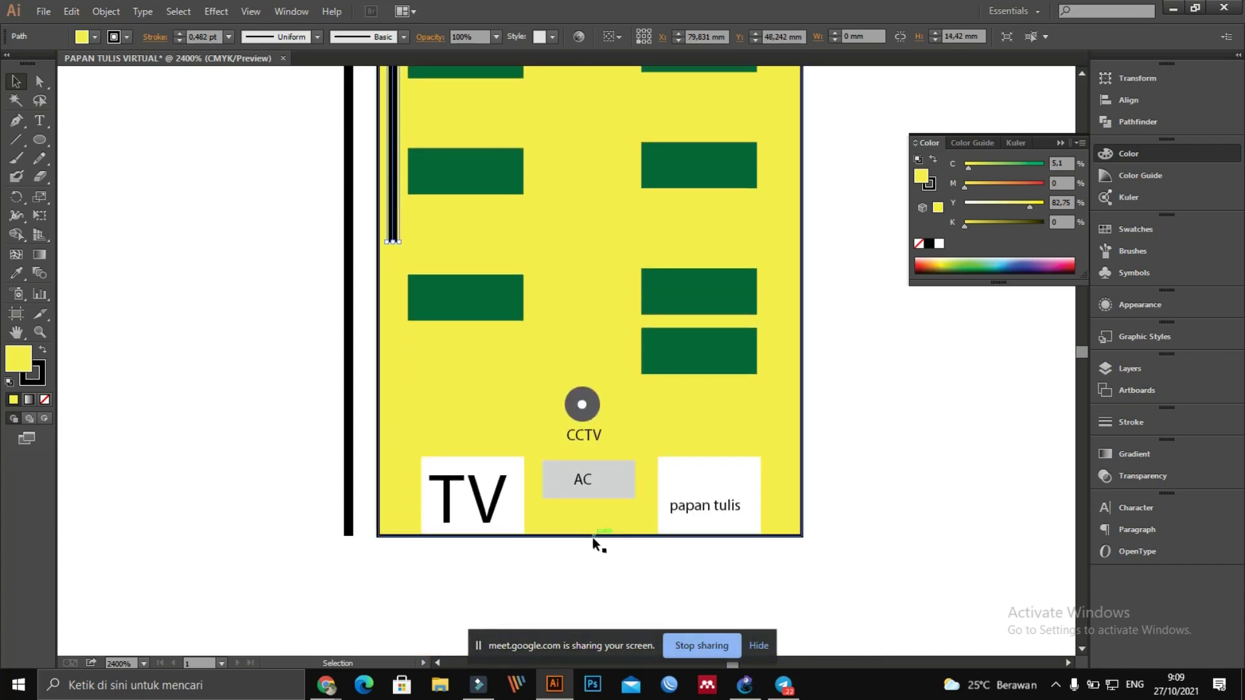
click(591, 537)
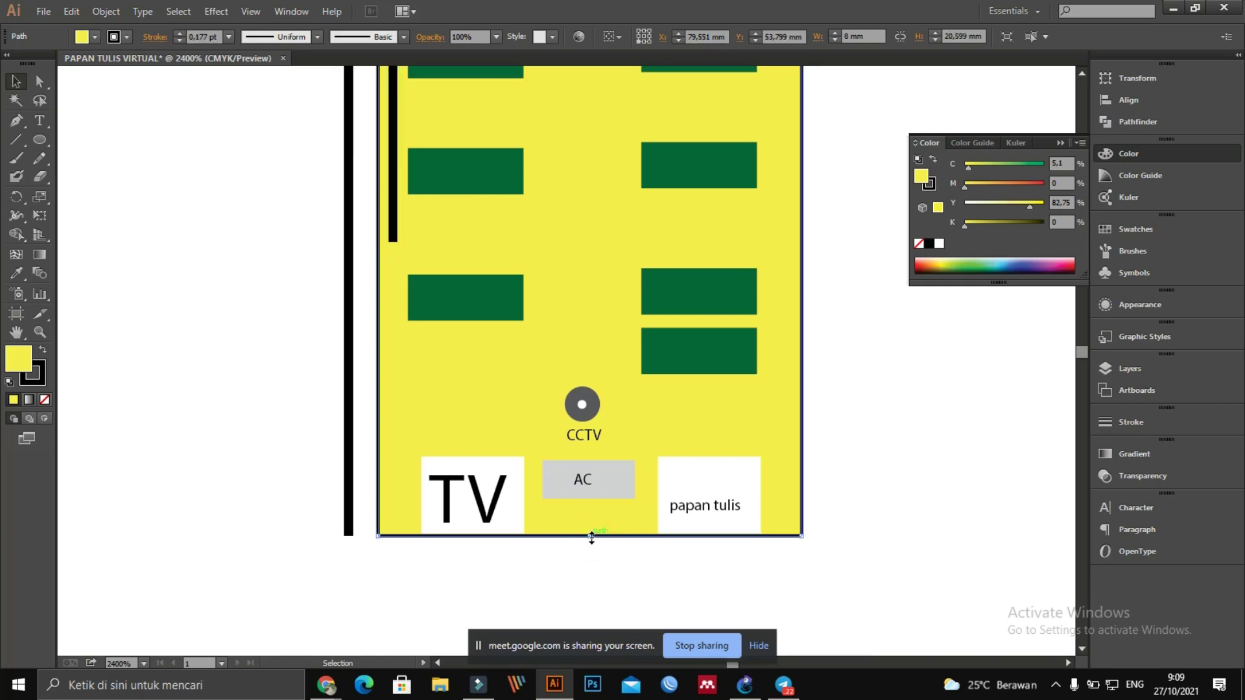
drag(591, 538, 590, 568)
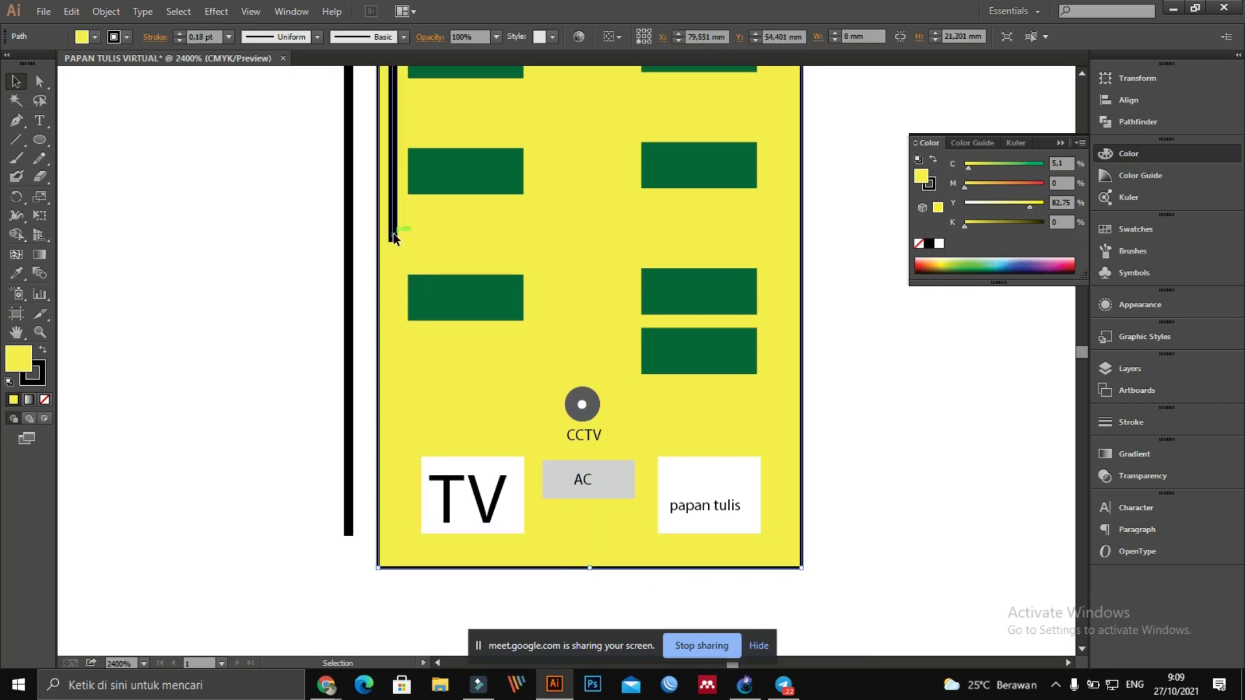
Step: Lengthen the vertical line to about 20.3 mm, just above the room's bottom edge, and set its stroke weight to 0.3 pt
drag(393, 239, 396, 551)
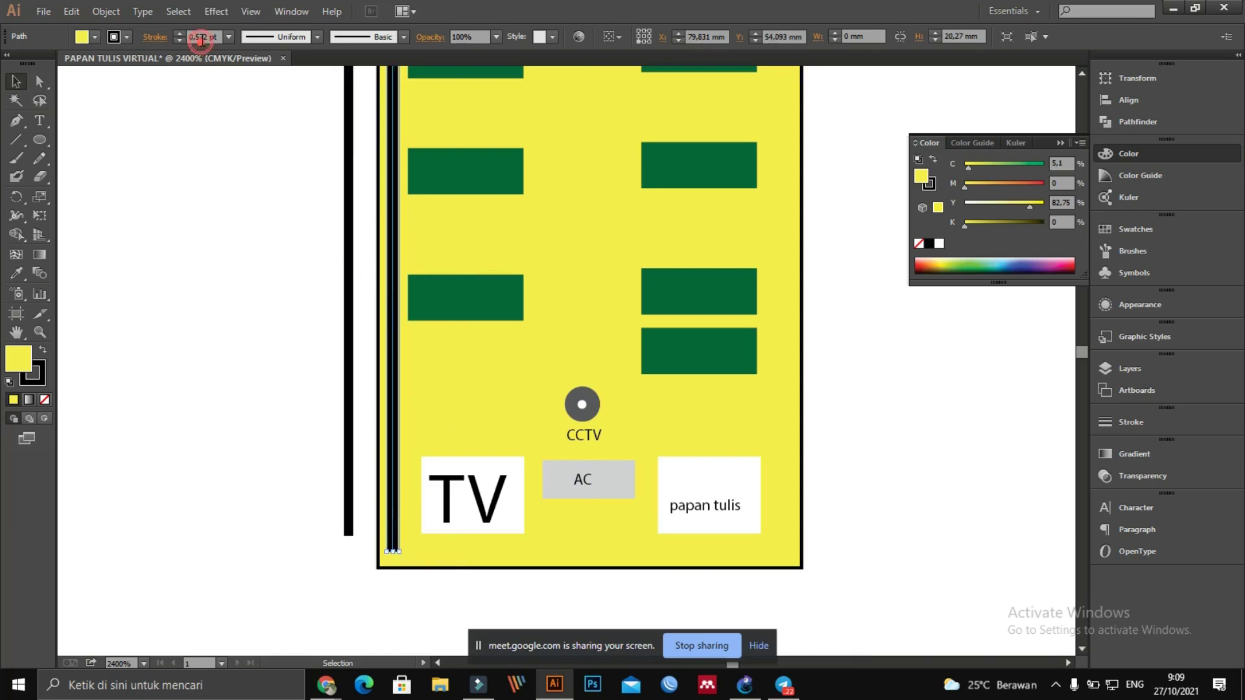
click(201, 39)
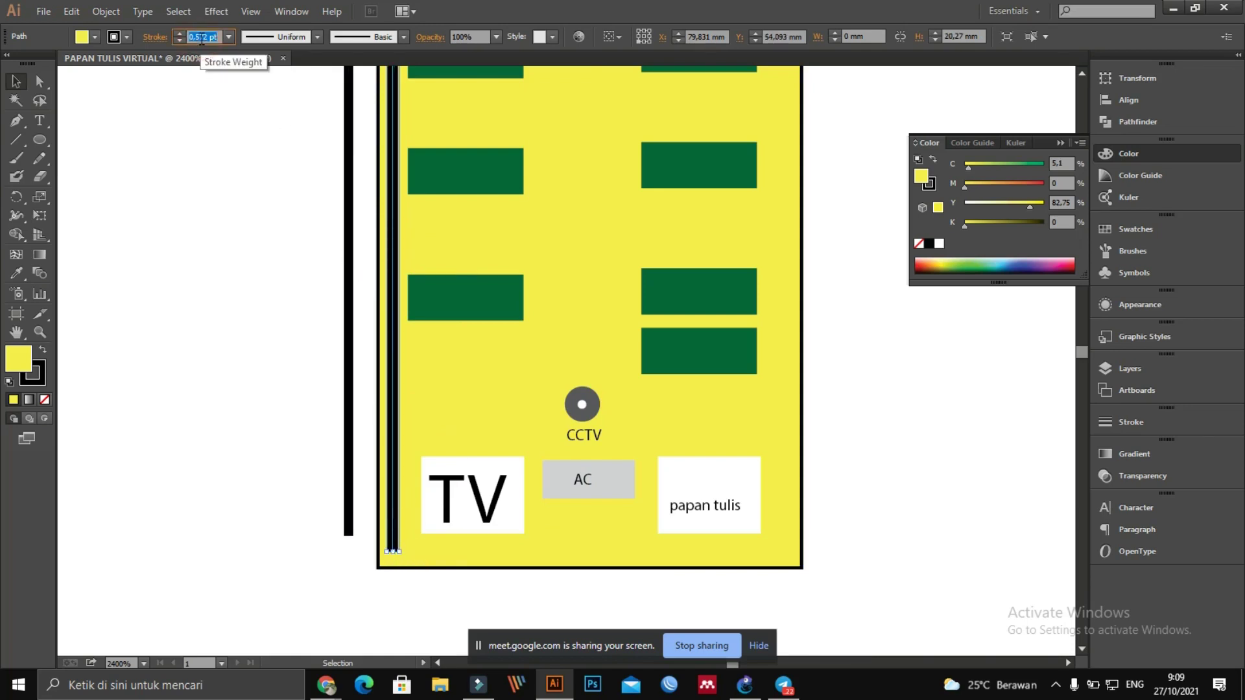
text(0,3)
key(Return)
click(225, 480)
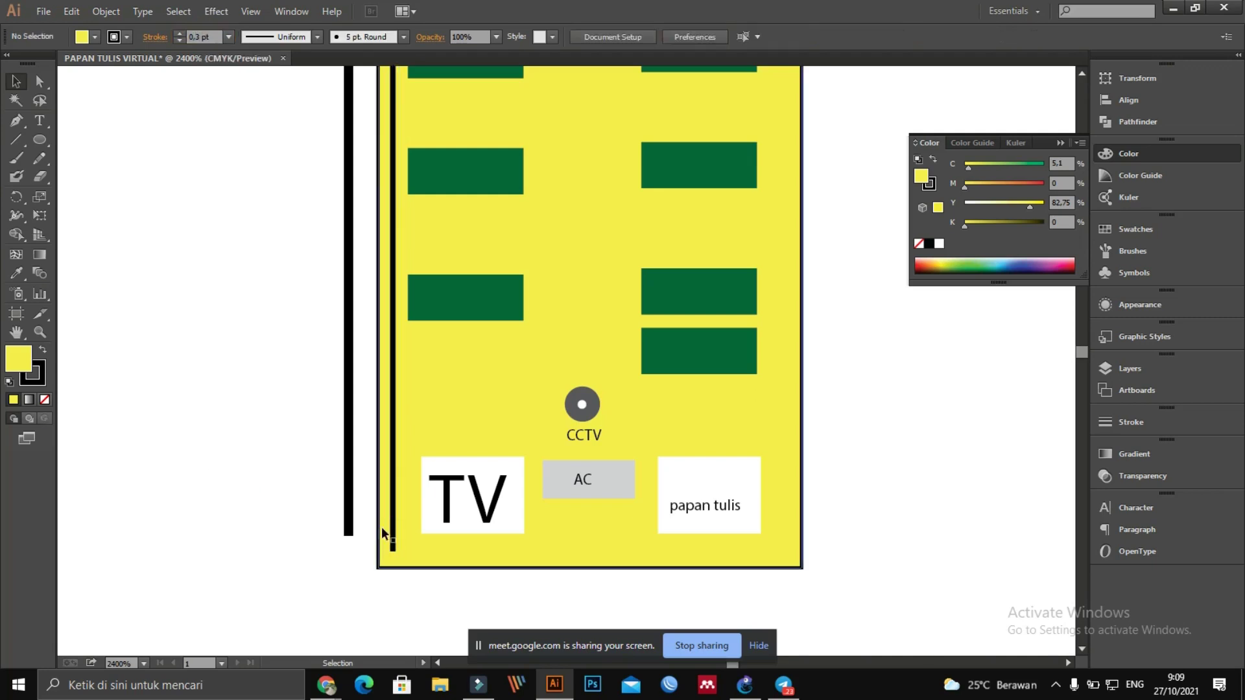
Step: Continue the line from its lower end with the Pen tool, along the bottom wall and up the right wall to near the top
click(16, 122)
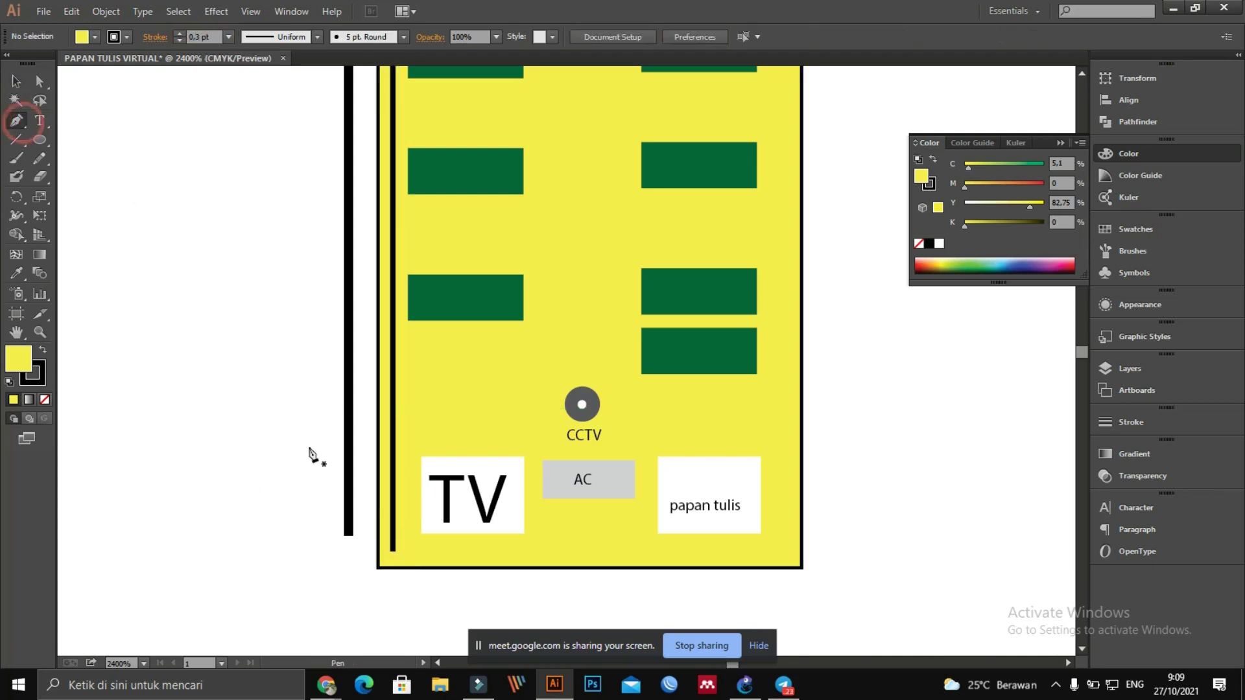
click(394, 552)
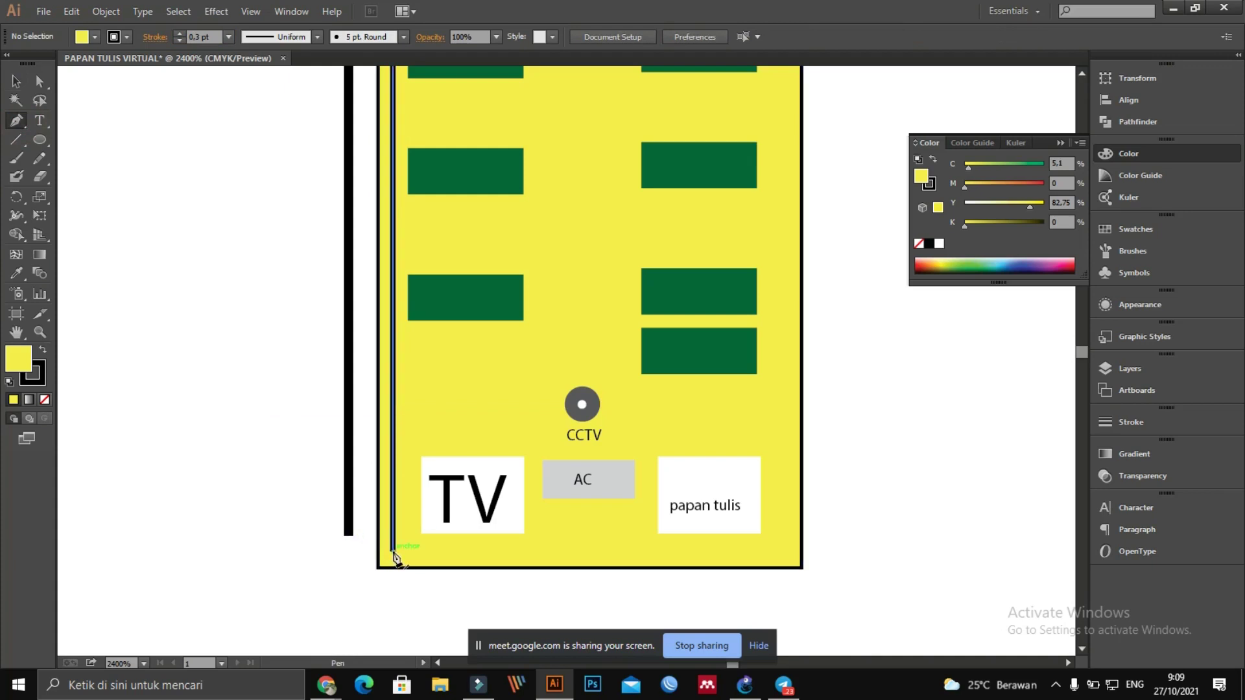
click(780, 552)
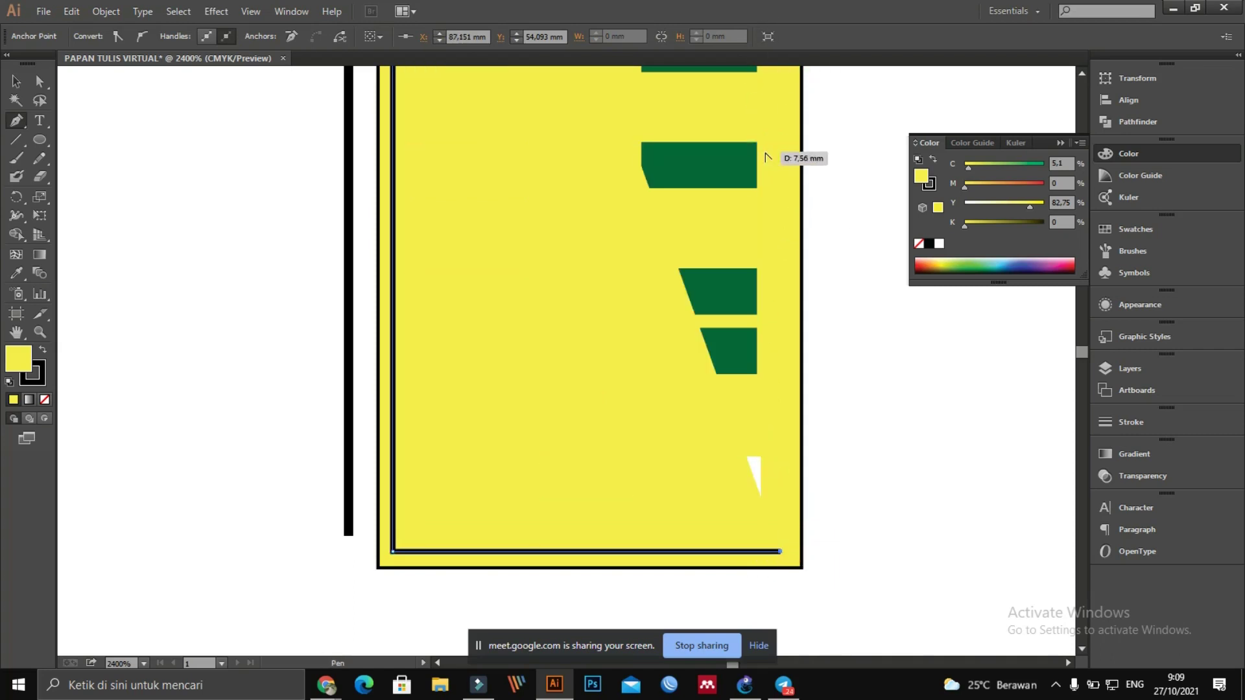
scroll(770, 158, down, 3)
drag(799, 161, 743, 356)
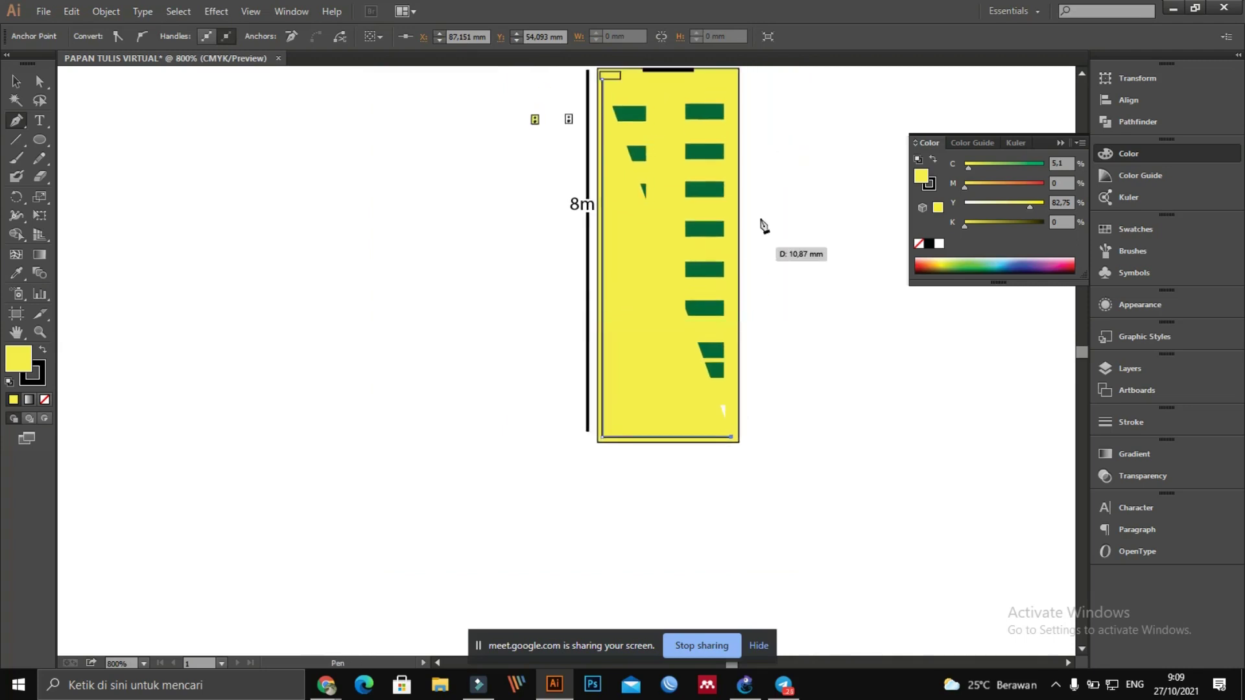
click(731, 104)
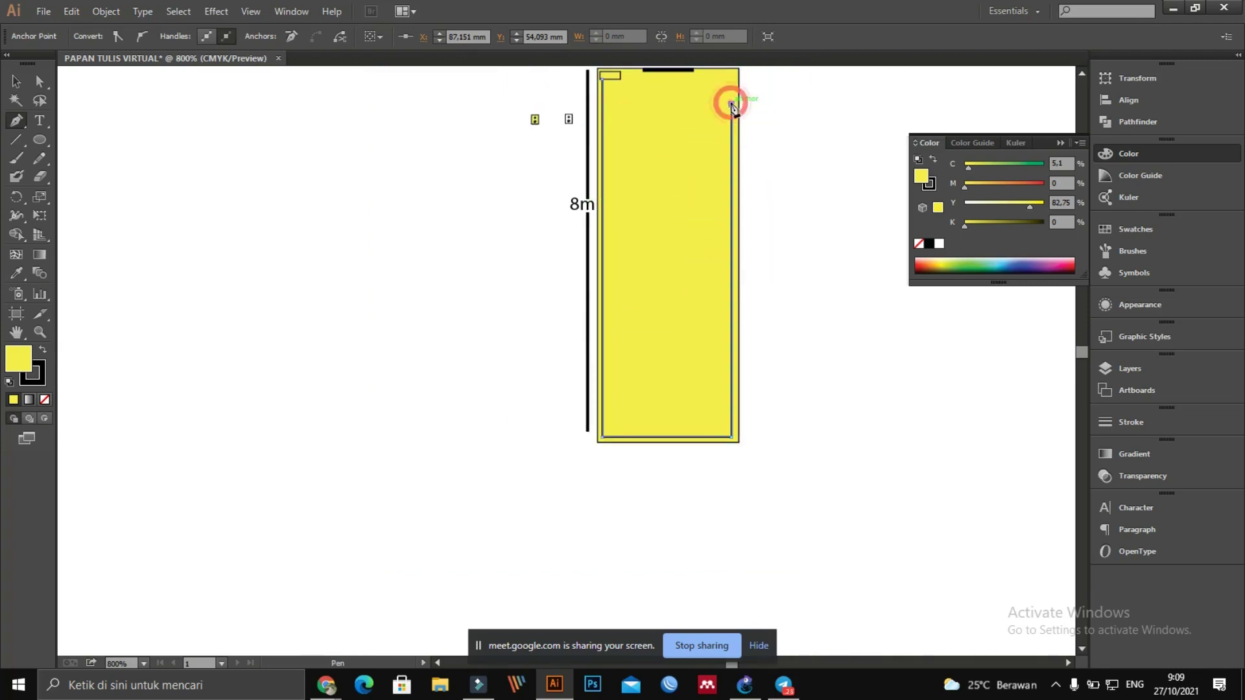
click(16, 81)
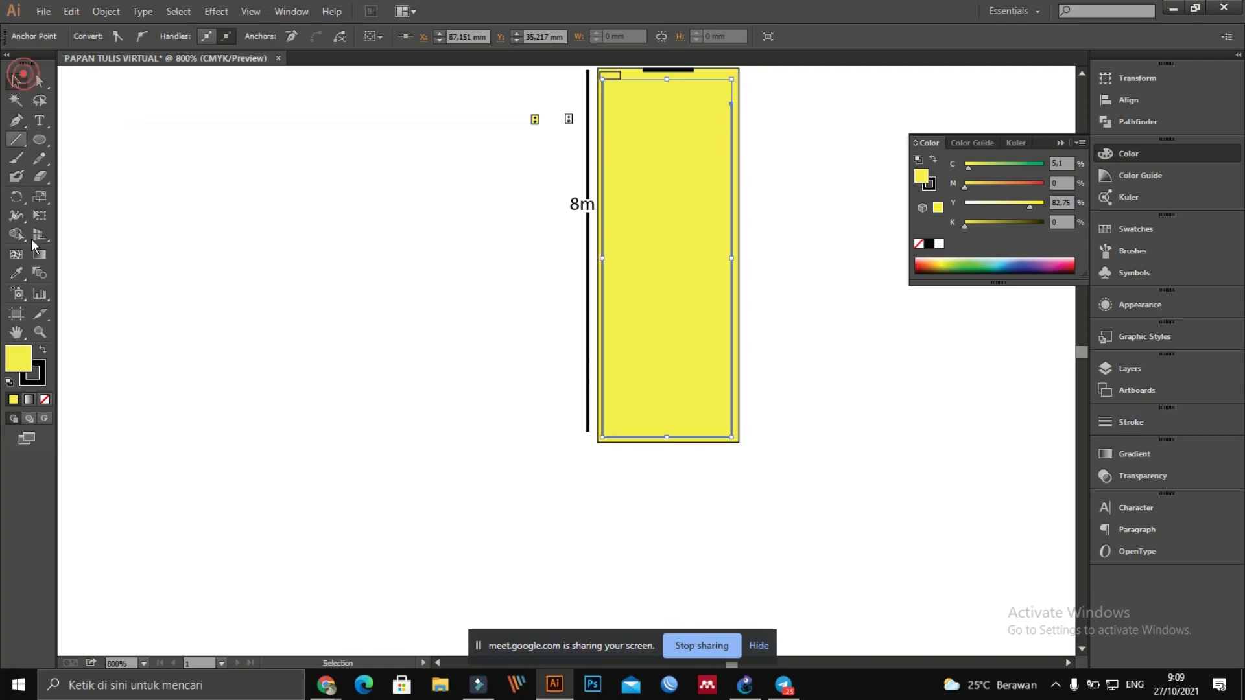
Step: Remove the yellow fill from the selected U-shaped path inside the room outline and deselect it
click(42, 366)
click(26, 360)
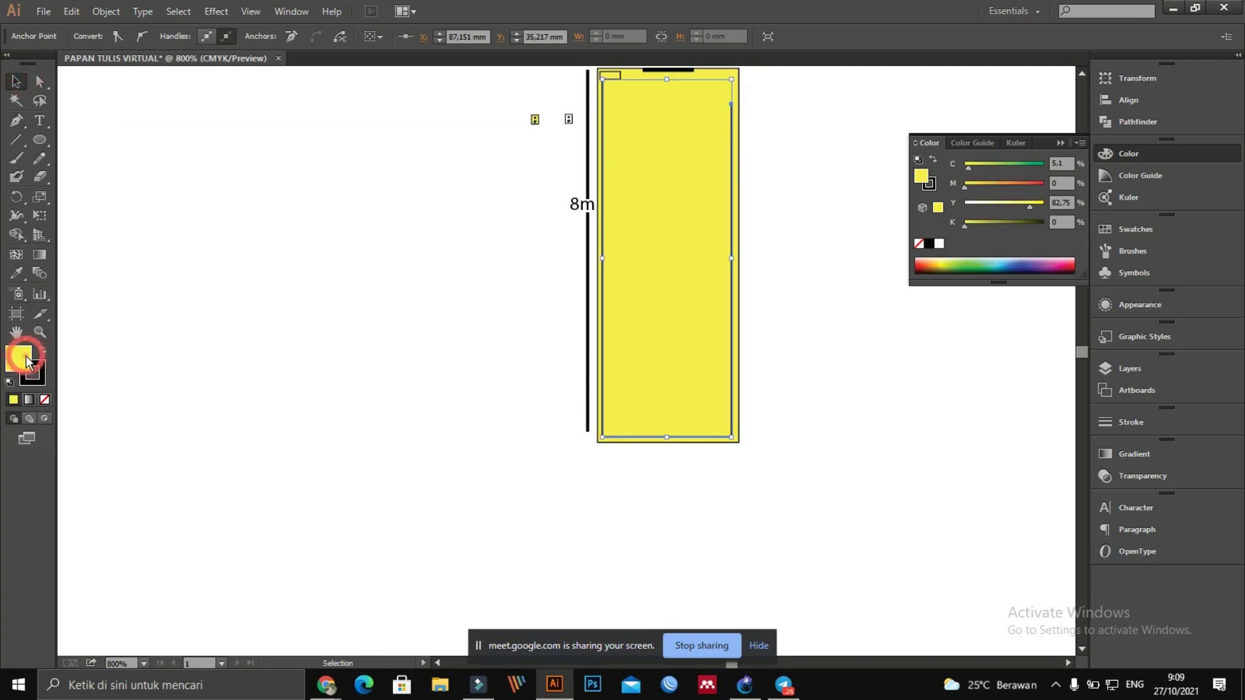
click(45, 400)
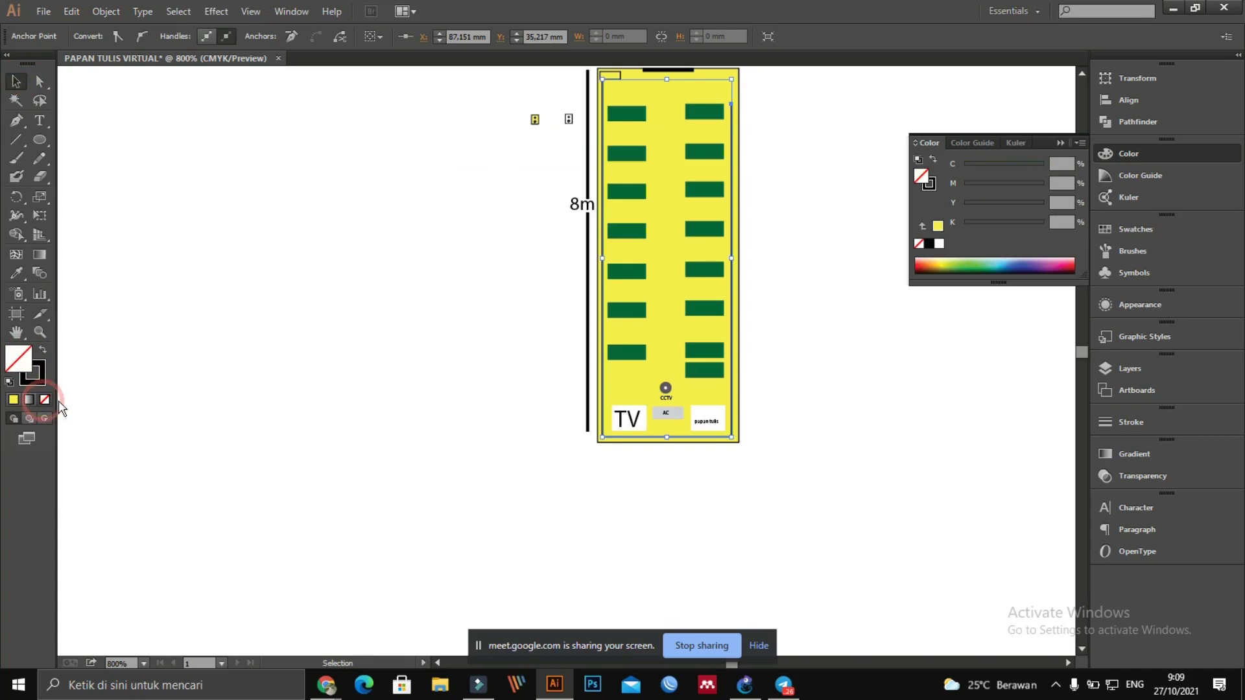
click(295, 388)
Step: Move the white socket symbol onto the left cable line, beside the first green rectangle of the left column
scroll(791, 332, up, 2)
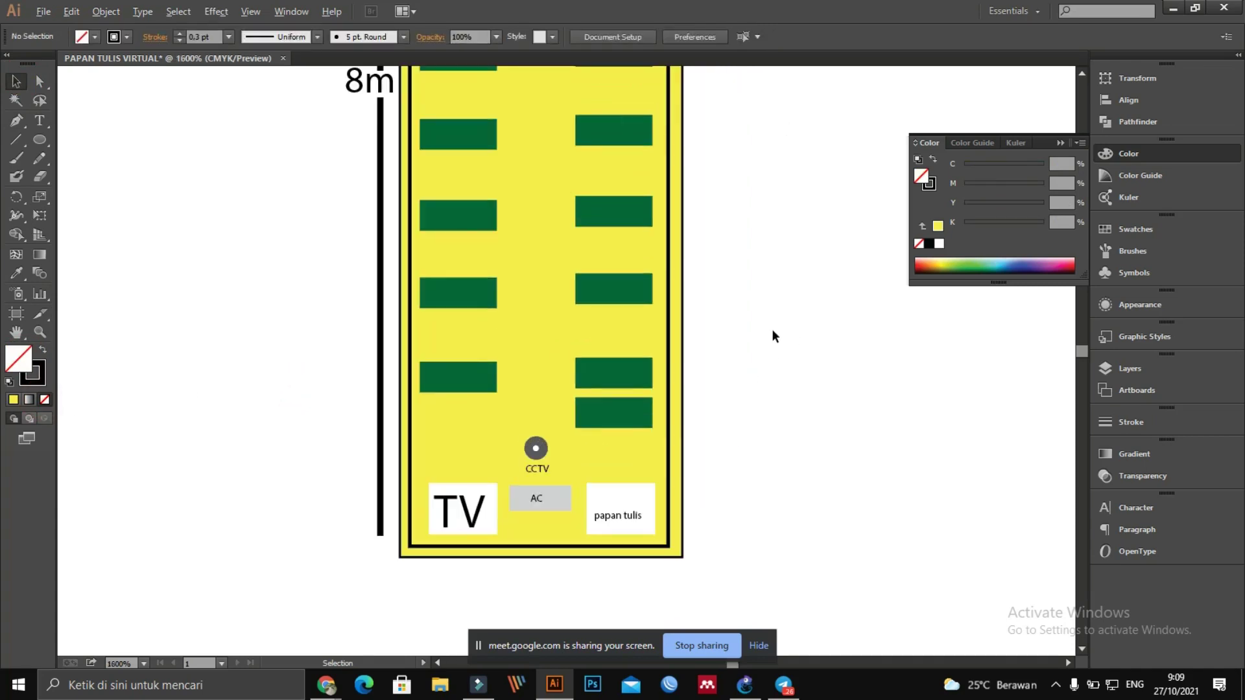
scroll(753, 319, up, 2)
key(space)
drag(678, 250, 864, 254)
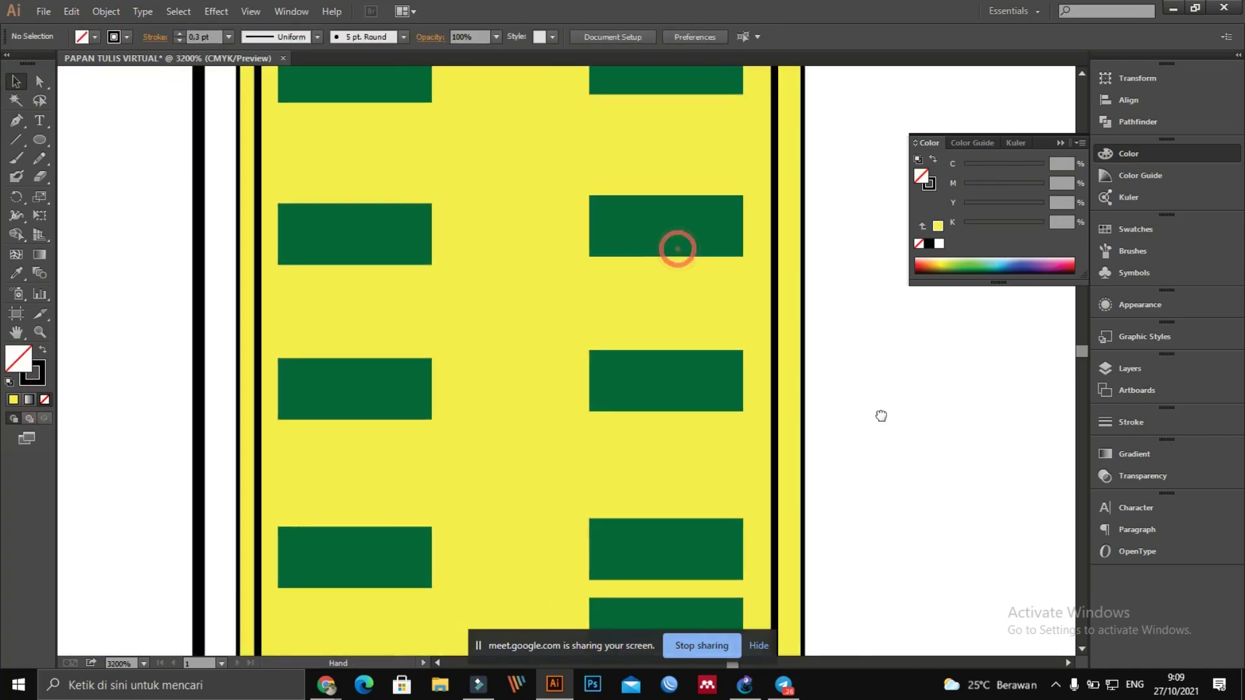
drag(871, 363, 864, 505)
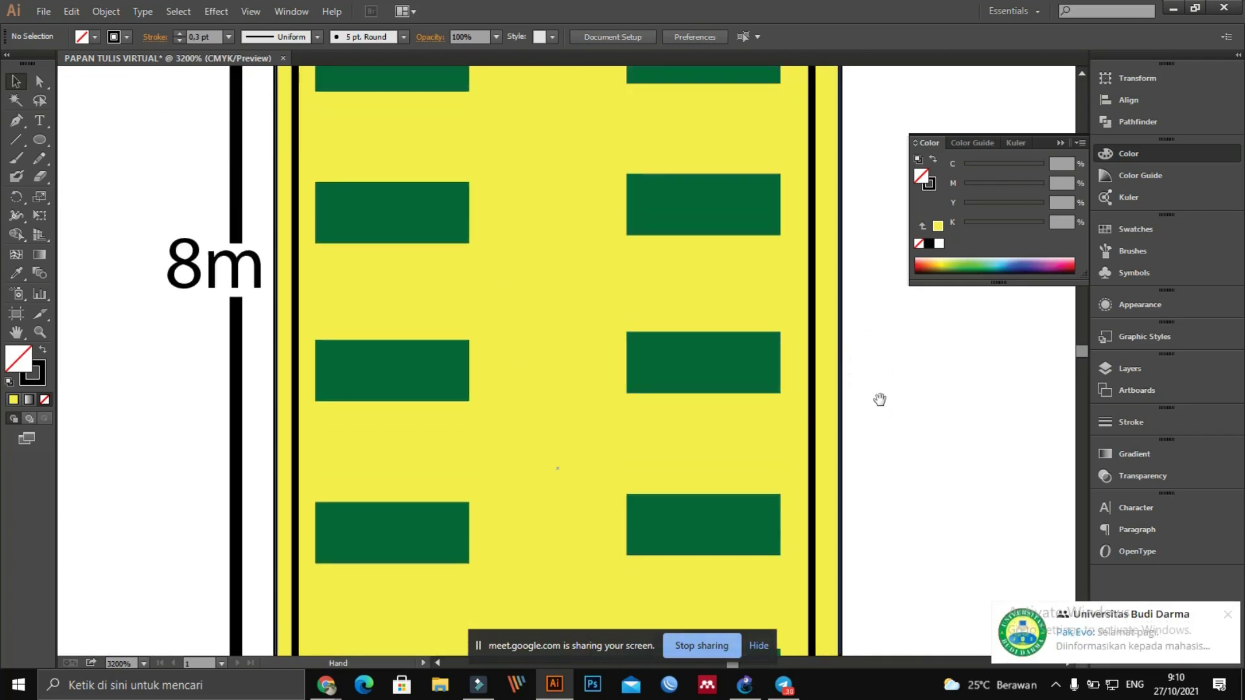
drag(880, 400, 860, 496)
drag(831, 339, 828, 428)
drag(845, 383, 862, 464)
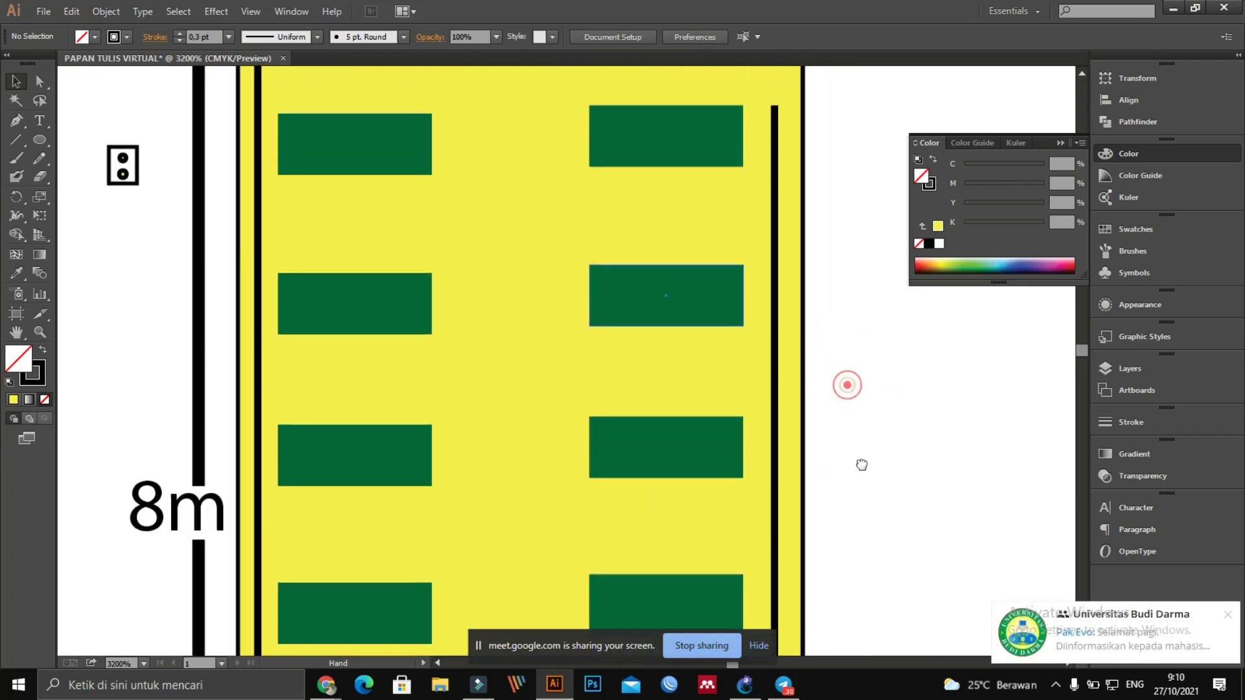
drag(846, 372, 856, 450)
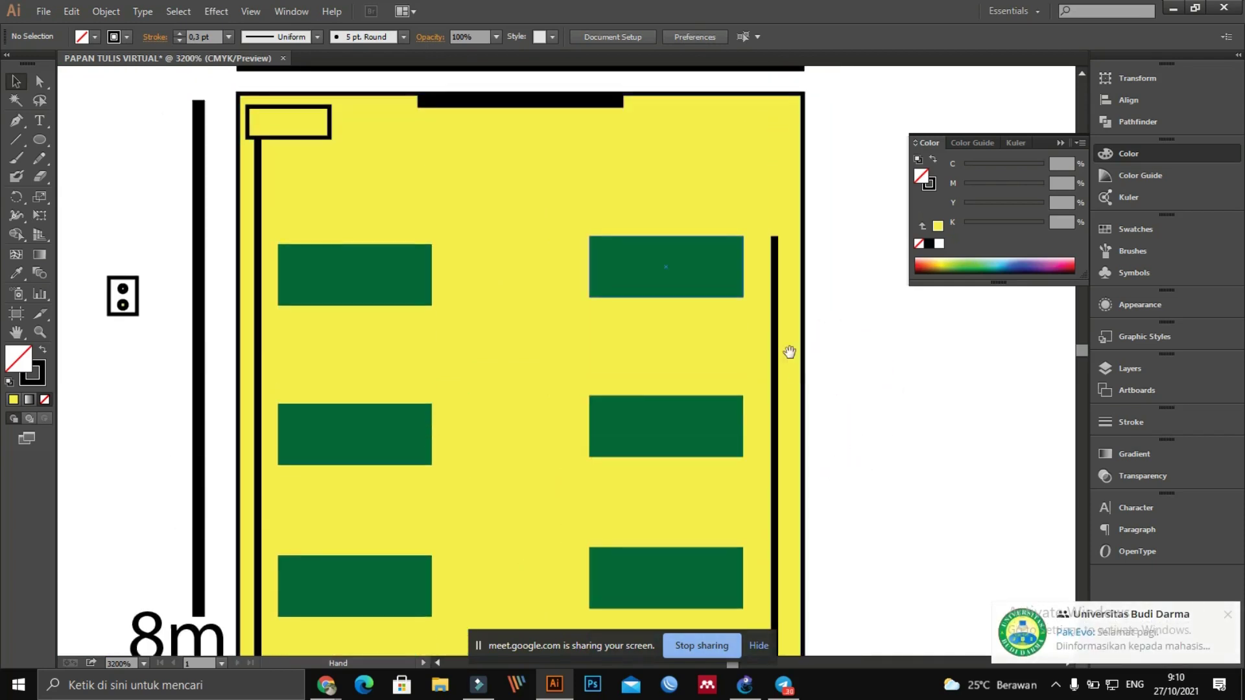
scroll(133, 318, down, 3)
drag(97, 189, 258, 213)
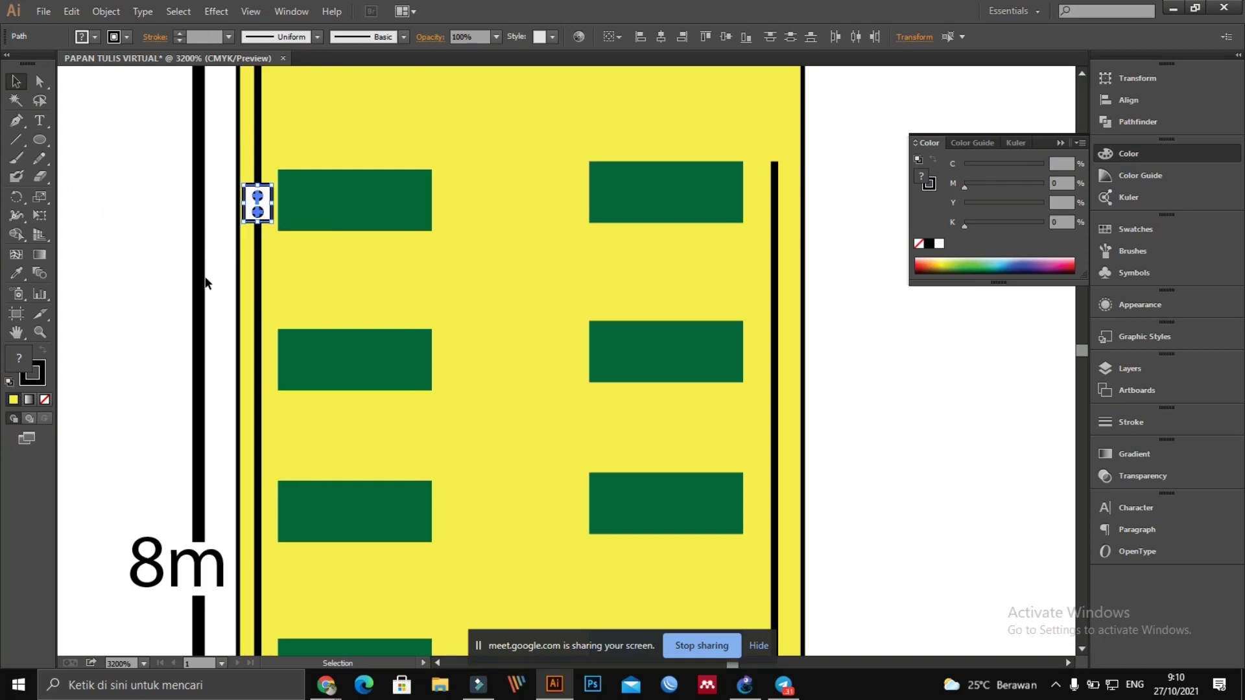
Step: Copy the socket symbol down the left cable line beside the second, third and fourth green rectangles
scroll(280, 232, down, 3)
drag(257, 127, 258, 356)
scroll(270, 231, up, 1)
scroll(258, 306, down, 1)
key(Up)
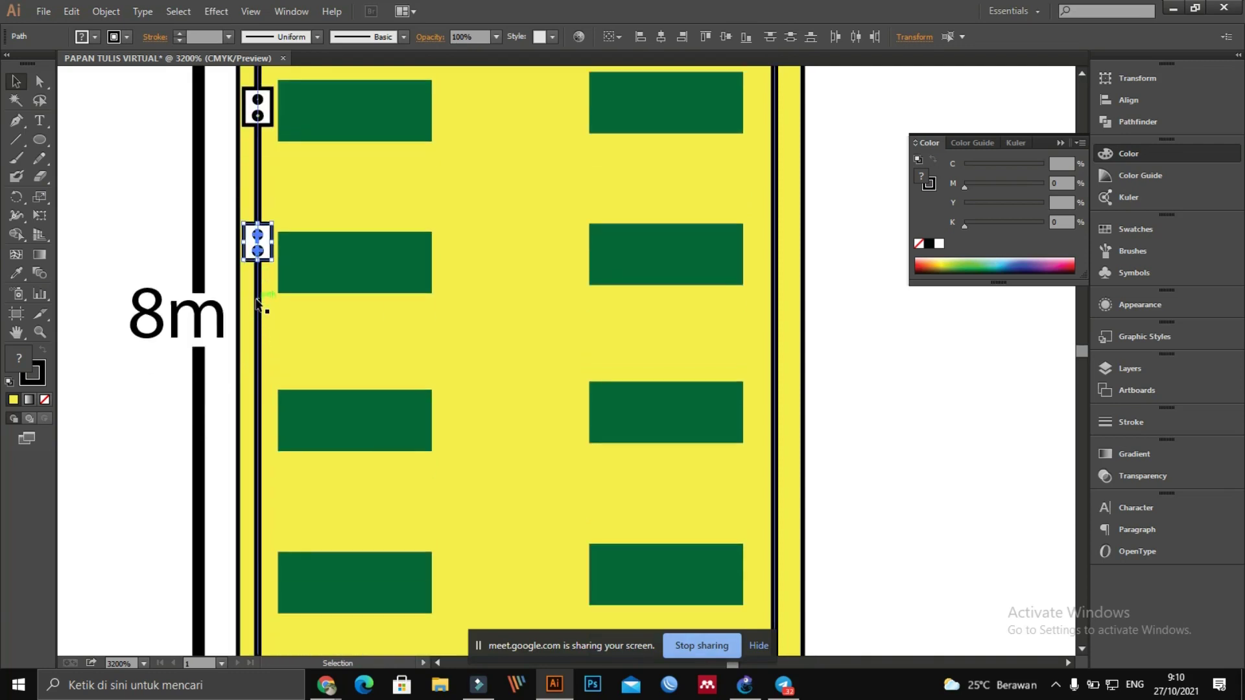
drag(258, 241, 257, 342)
scroll(257, 260, down, 3)
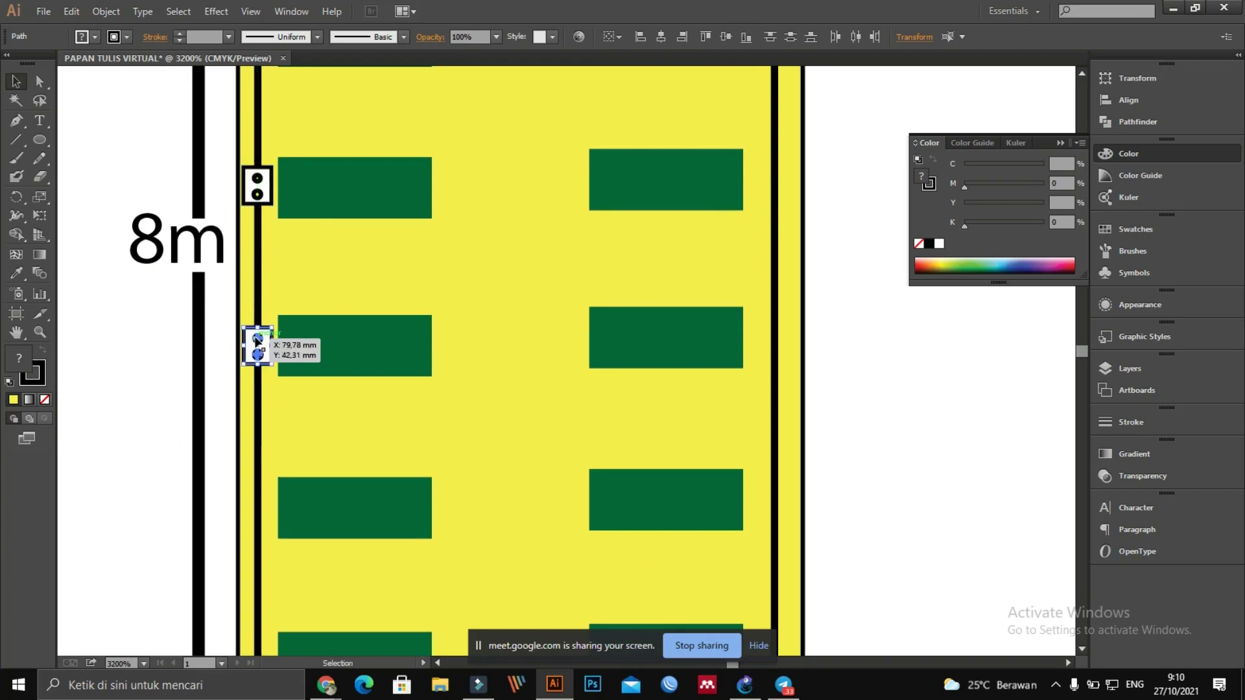
Step: Copy the socket symbol further down the left line beside the fifth, sixth and seventh green rectangles
scroll(256, 342, down, 5)
drag(255, 213, 253, 379)
scroll(253, 378, up, 2)
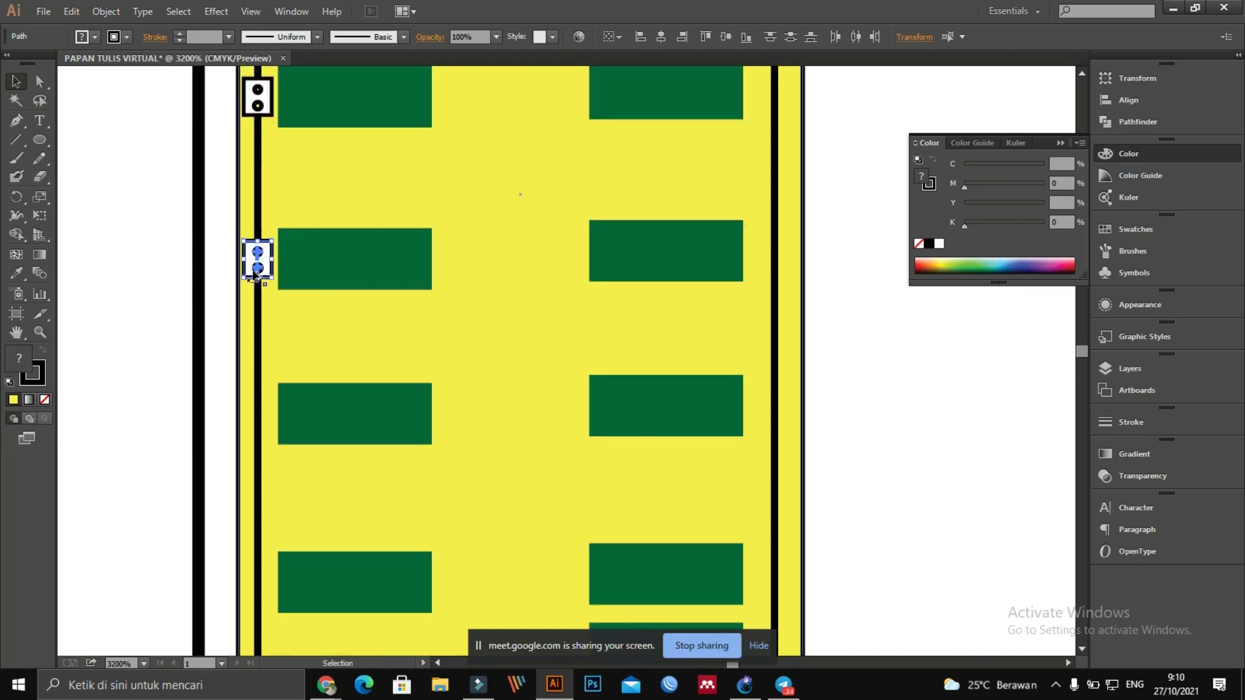
drag(255, 276, 258, 484)
scroll(259, 425, up, 2)
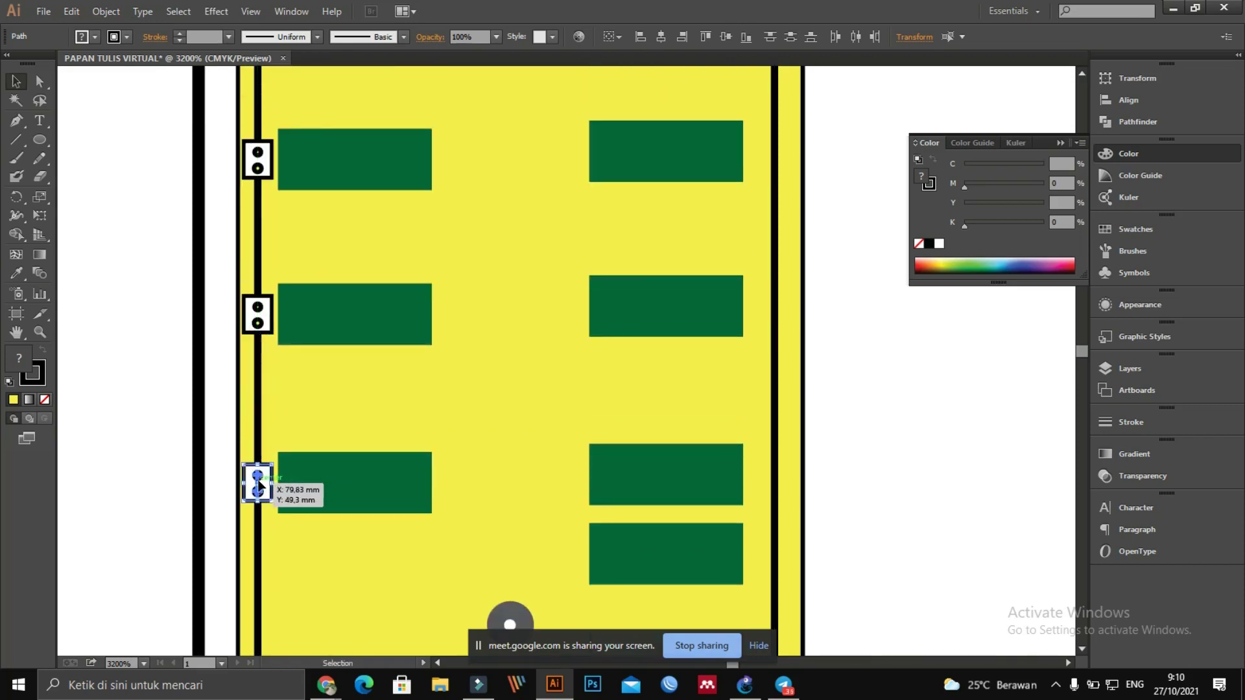
Step: Set the stroke weight of the U-shaped cable path to 0.1 pt
scroll(257, 484, down, 3)
scroll(259, 485, down, 3)
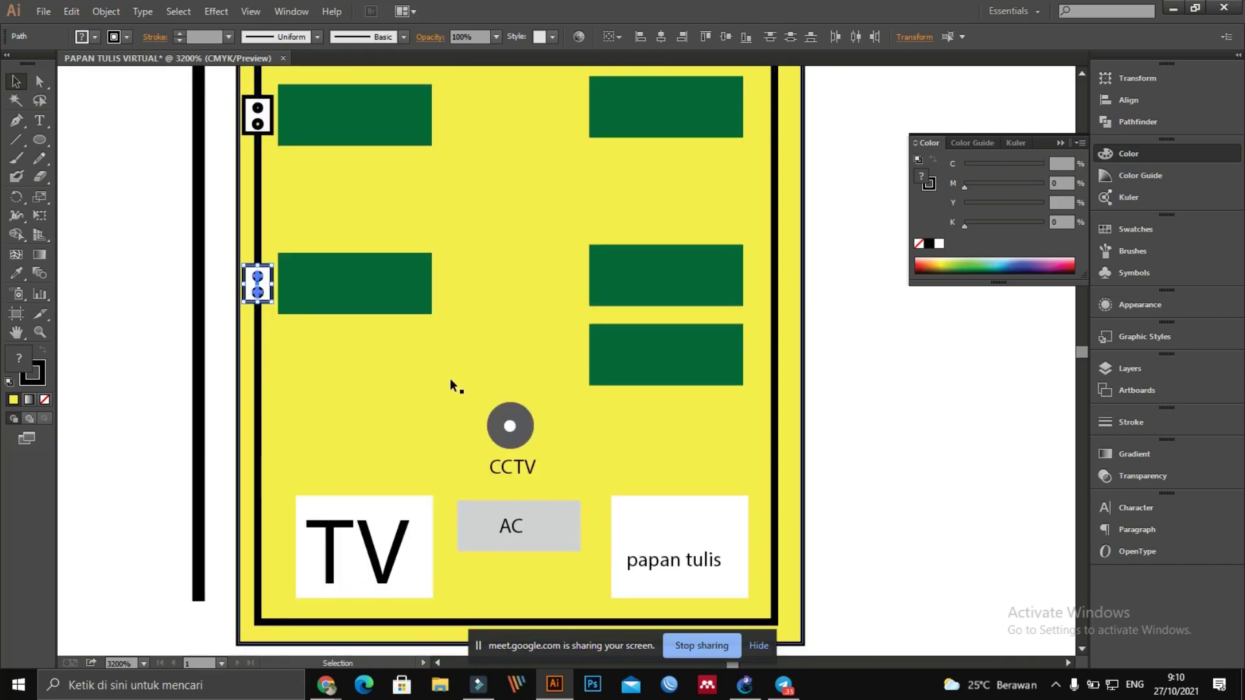
scroll(450, 379, up, 4)
scroll(444, 369, up, 9)
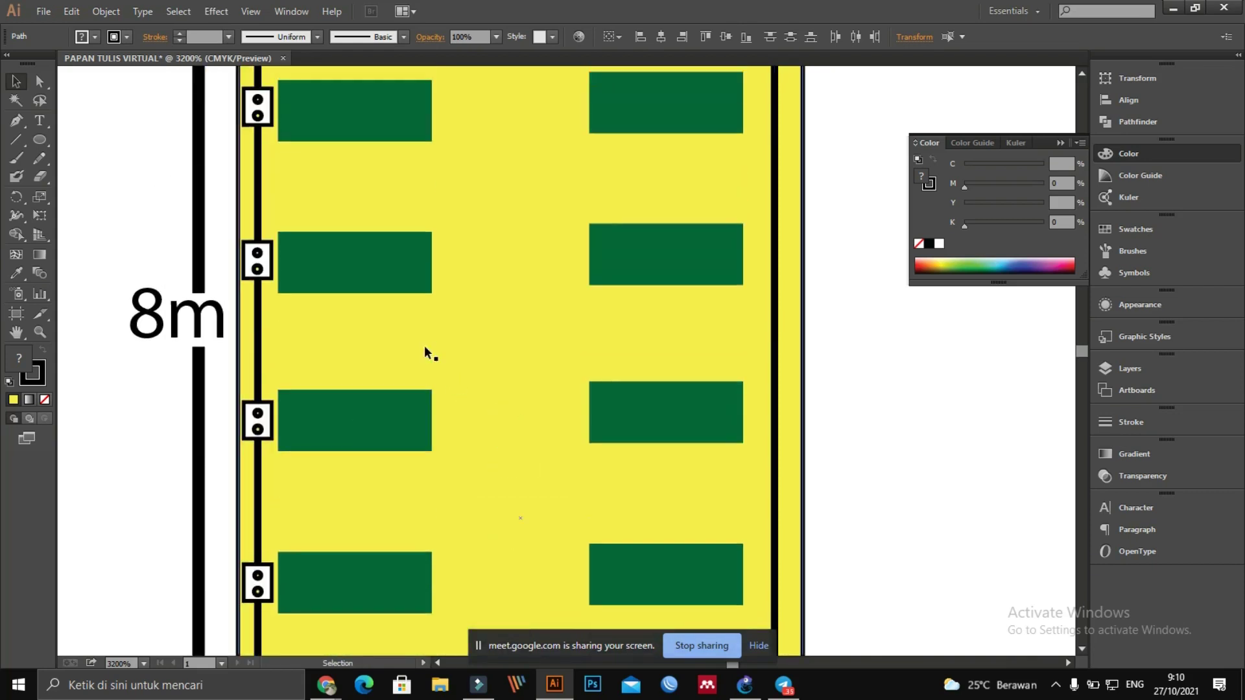
scroll(306, 302, up, 9)
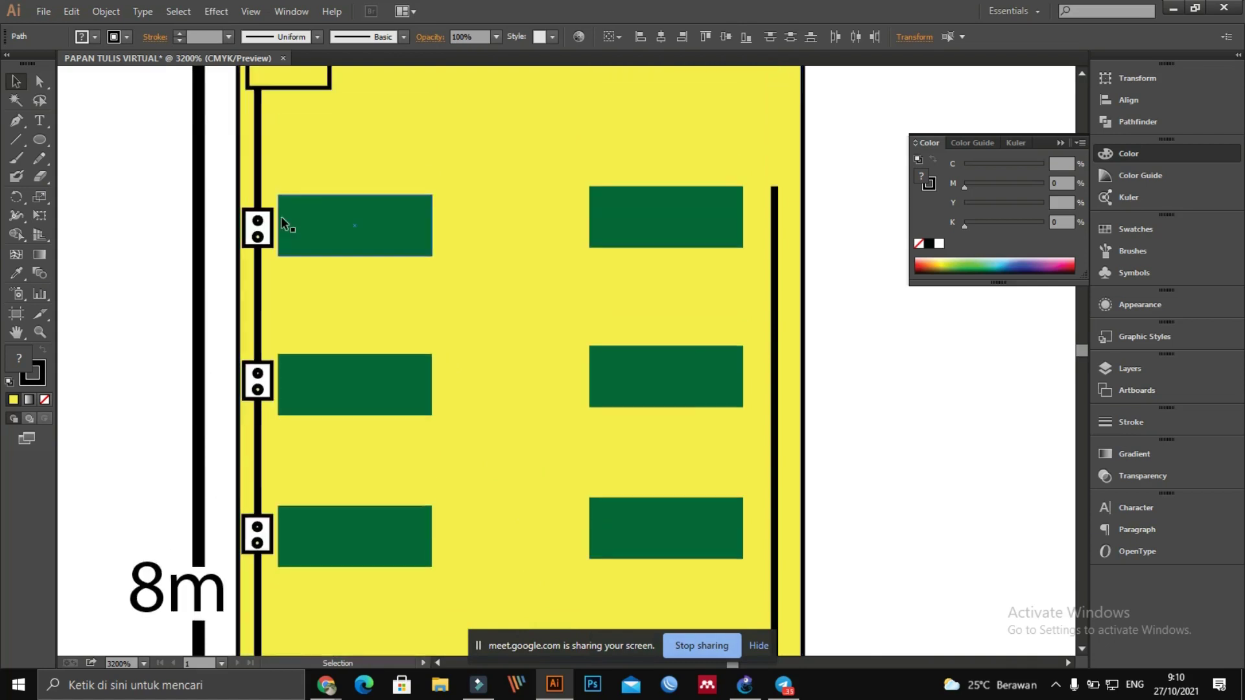
click(258, 253)
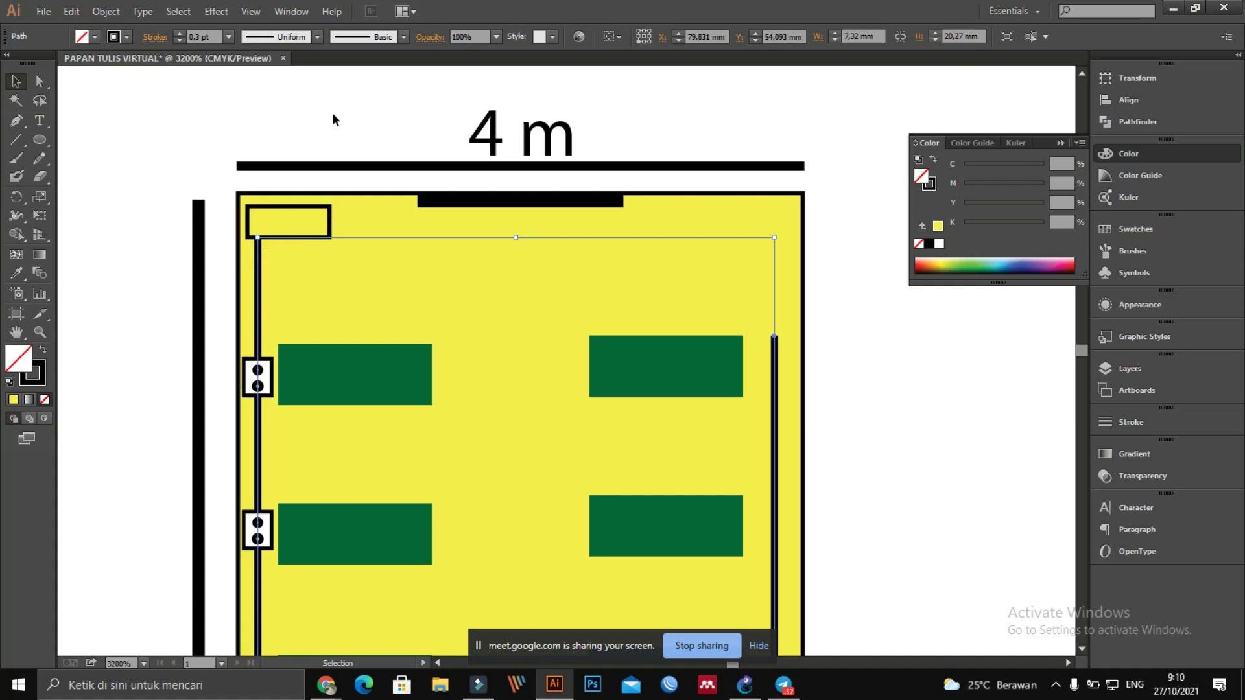
click(228, 37)
click(227, 37)
click(215, 36)
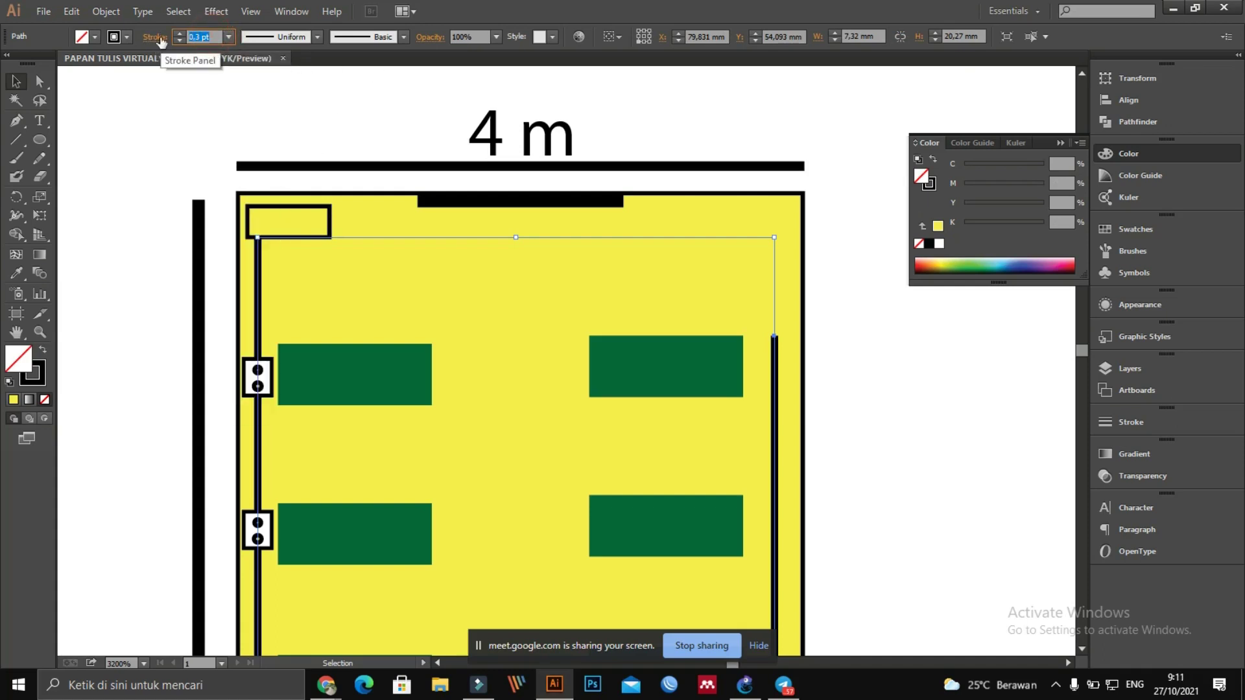
key(Return)
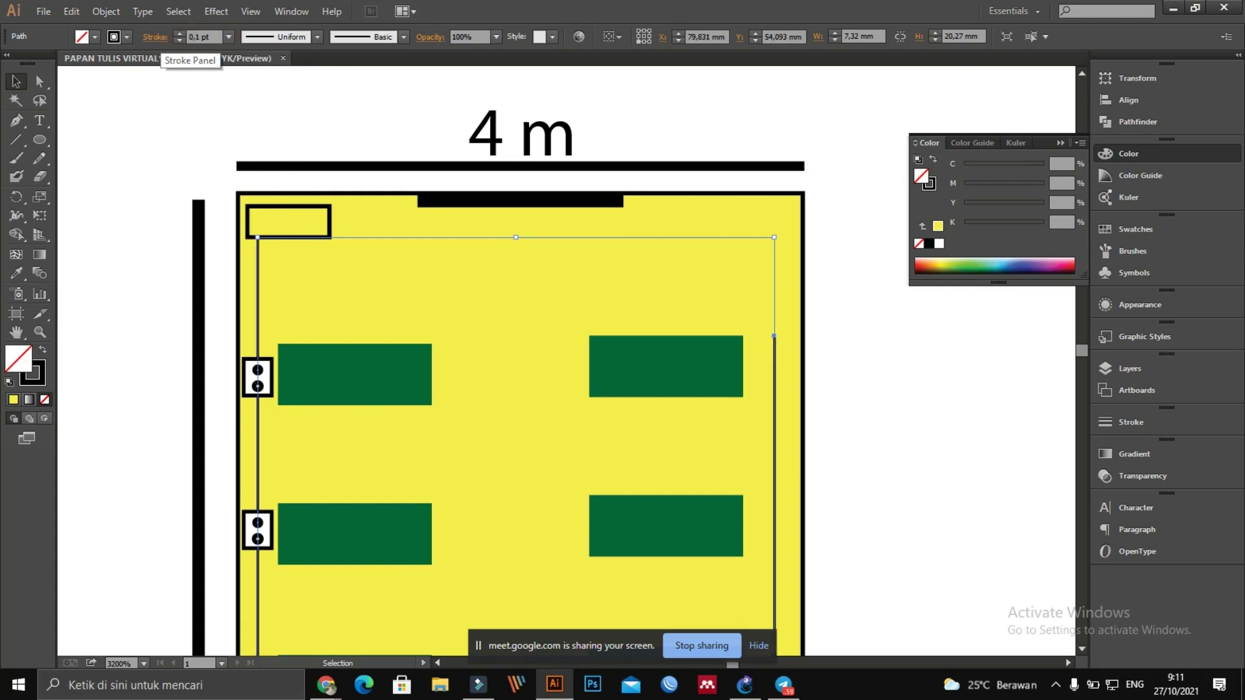
Step: Duplicate the U-shaped cable path about 0.06 mm to the right of the original to form a double line
click(128, 289)
click(260, 289)
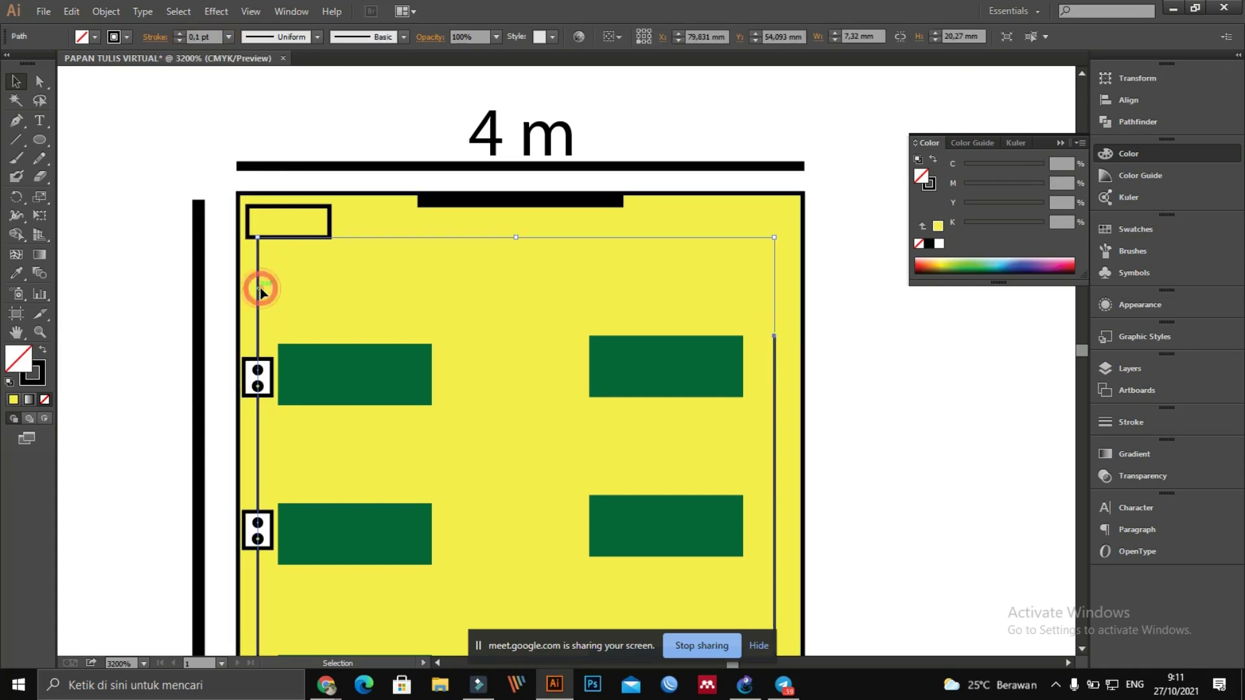
drag(259, 289, 264, 284)
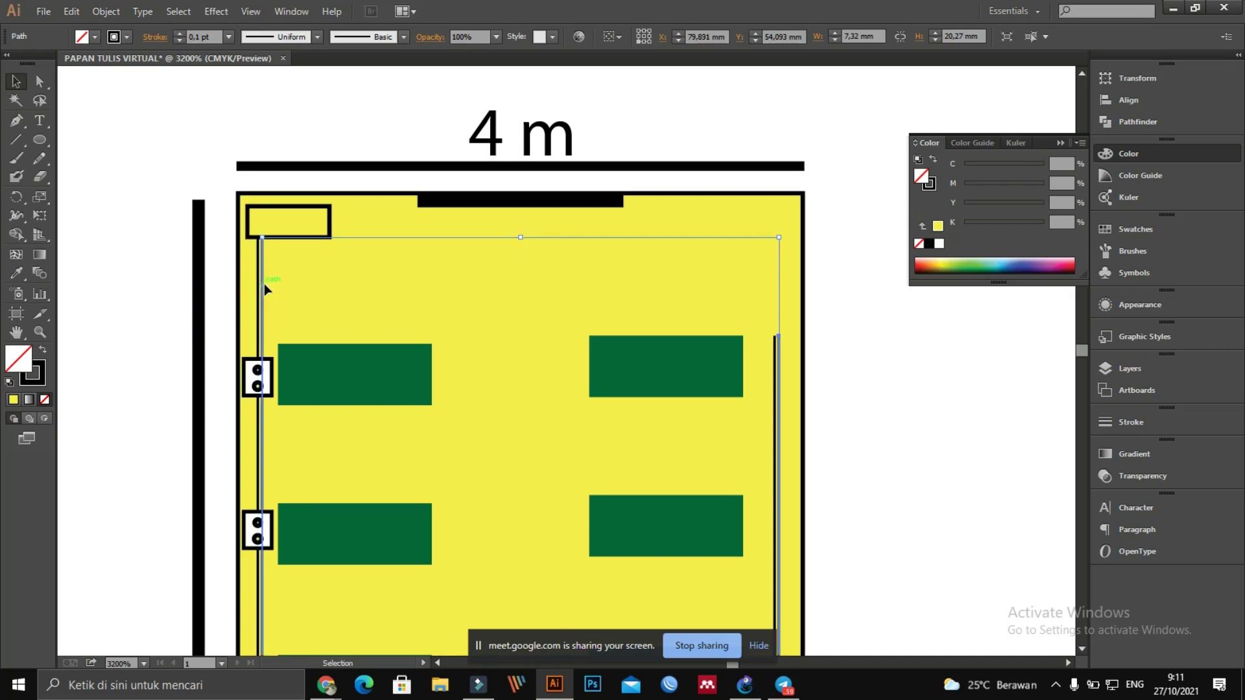
click(140, 302)
Step: Raise the lower edge of the duplicated cable path inside the original, making it about 20.2 mm high
scroll(162, 305, down, 6)
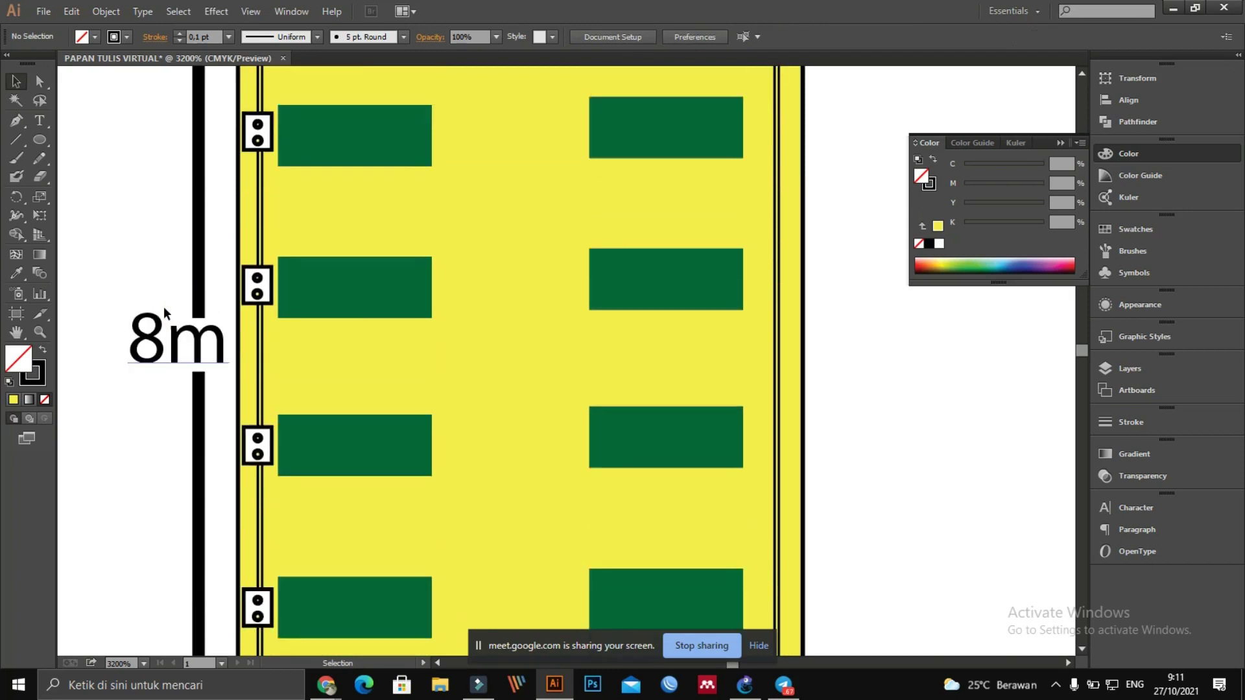
scroll(163, 306, down, 10)
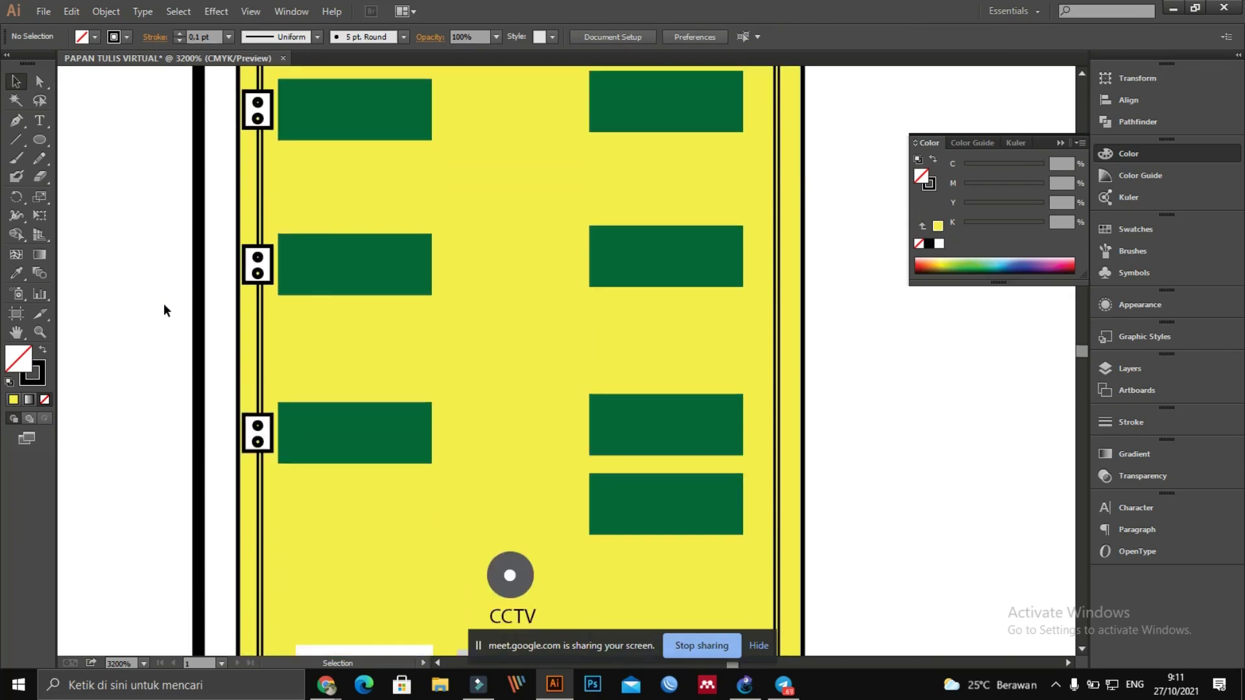
scroll(164, 303, down, 3)
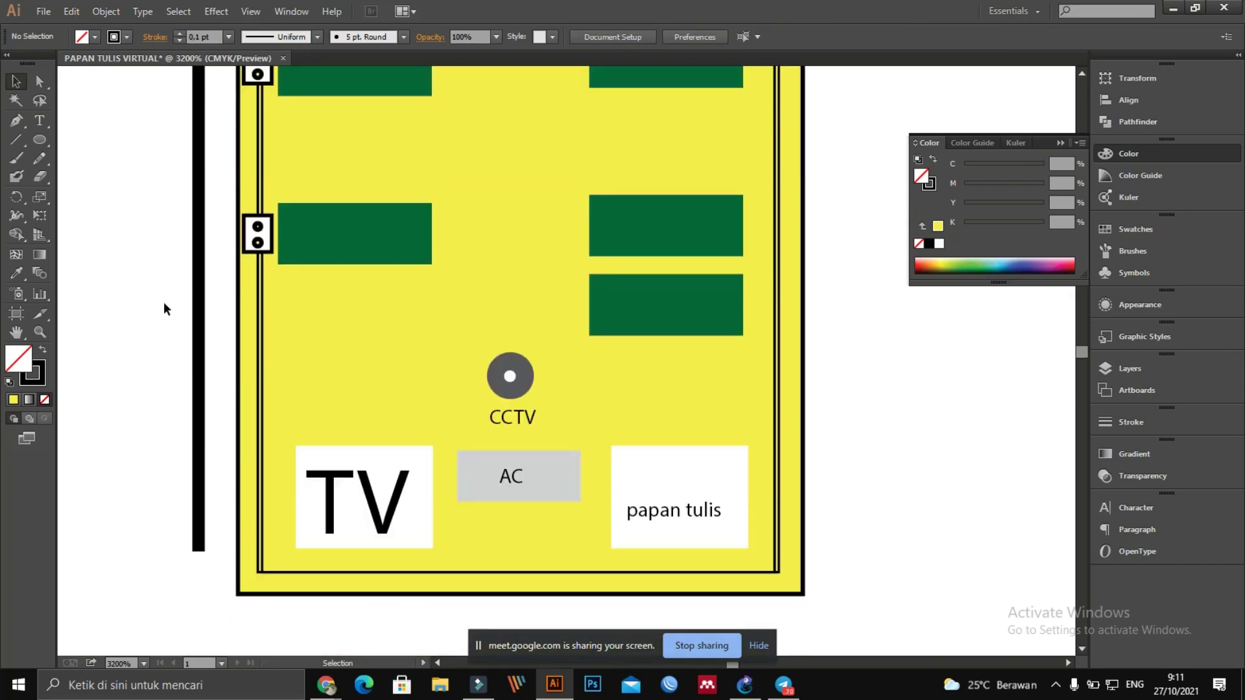
click(541, 571)
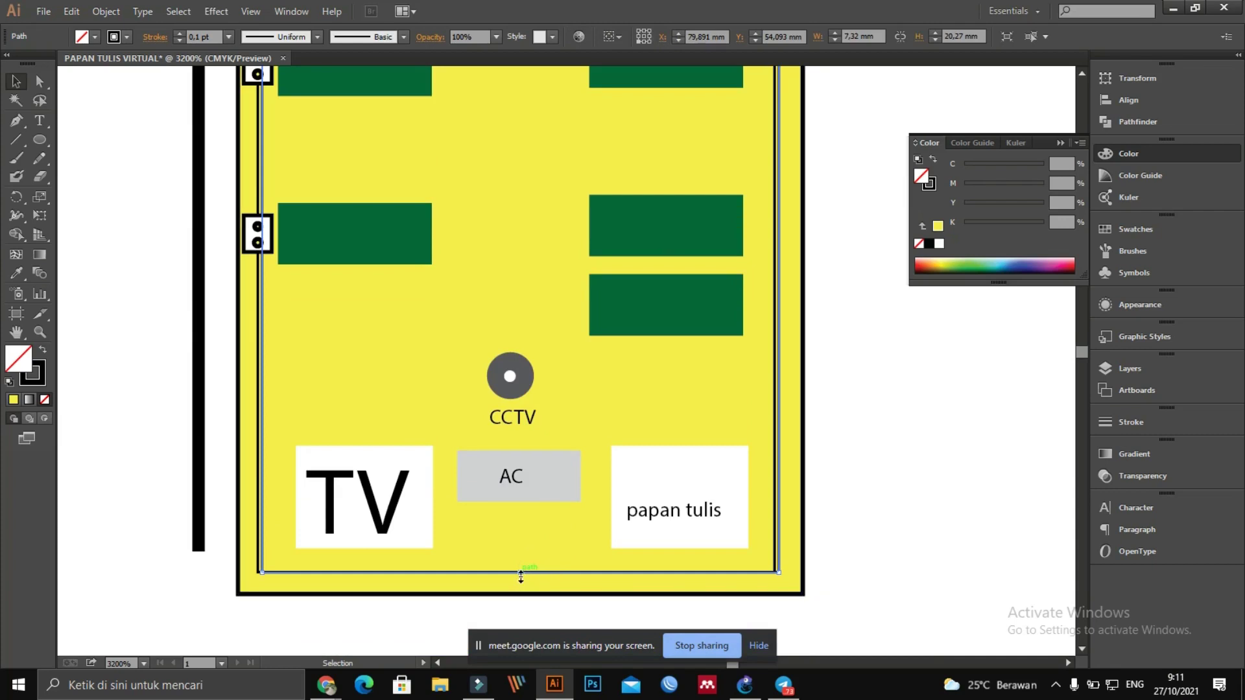
drag(520, 576, 521, 568)
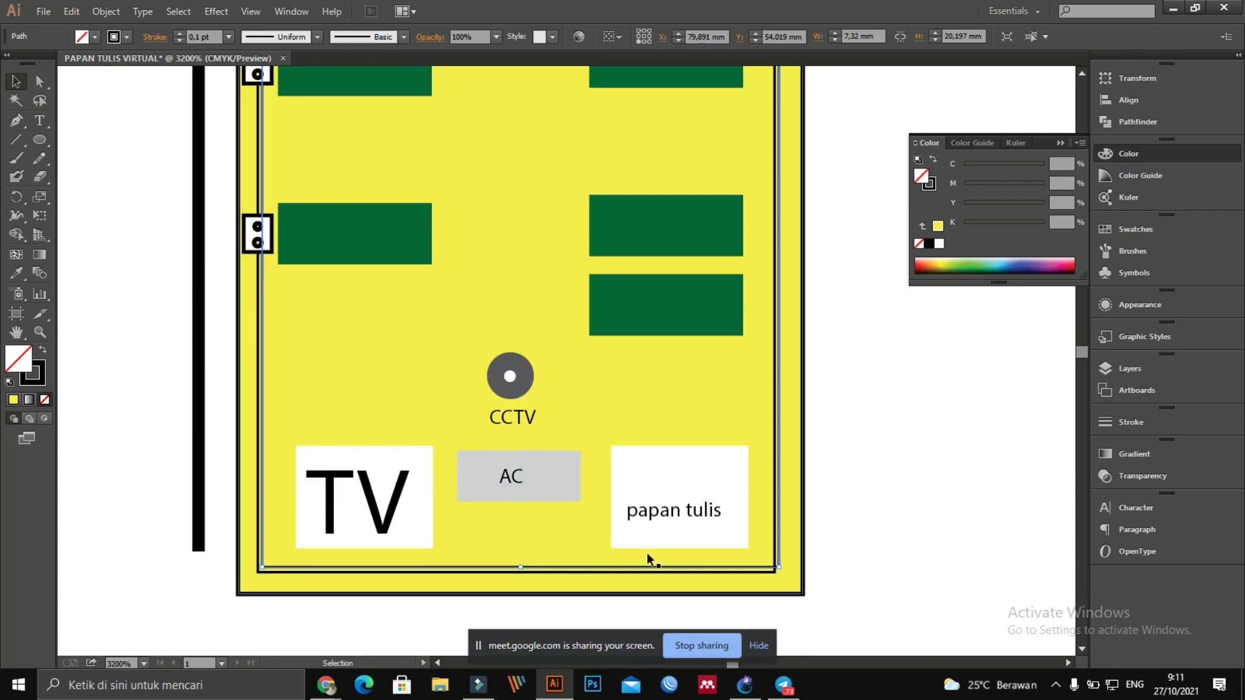
Step: Pull the right side of the duplicated cable path inward to about 7.2 mm wide, inside the original, and deselect it
scroll(783, 165, up, 3)
scroll(783, 164, up, 2)
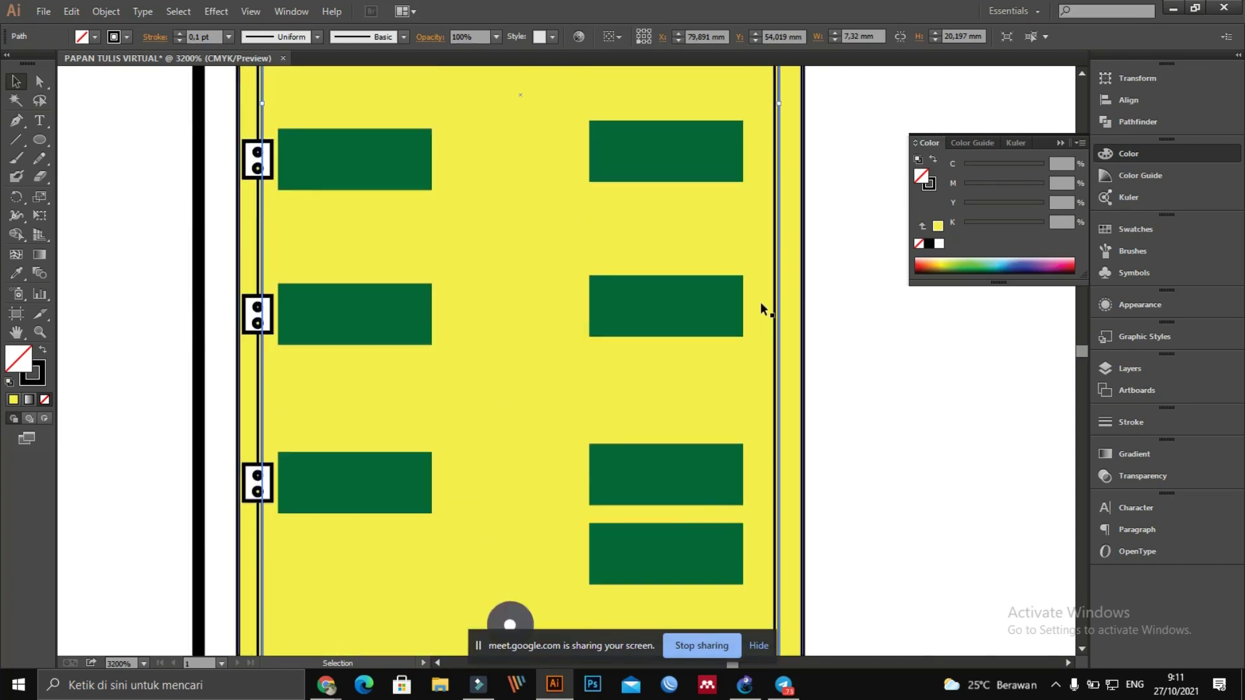
drag(780, 179, 770, 180)
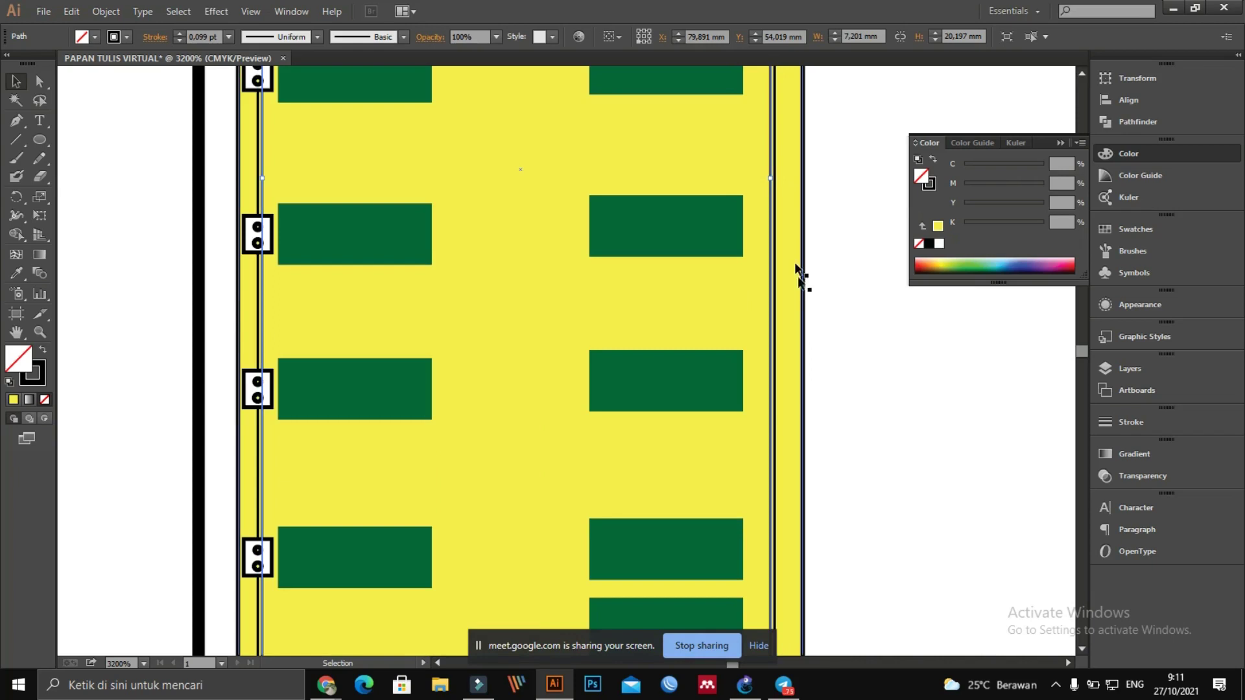
click(834, 364)
Step: Add the text "MSB", shrink it to about 1.56 pt and place it in the small box at the room's upper-left corner
scroll(834, 360, down, 3)
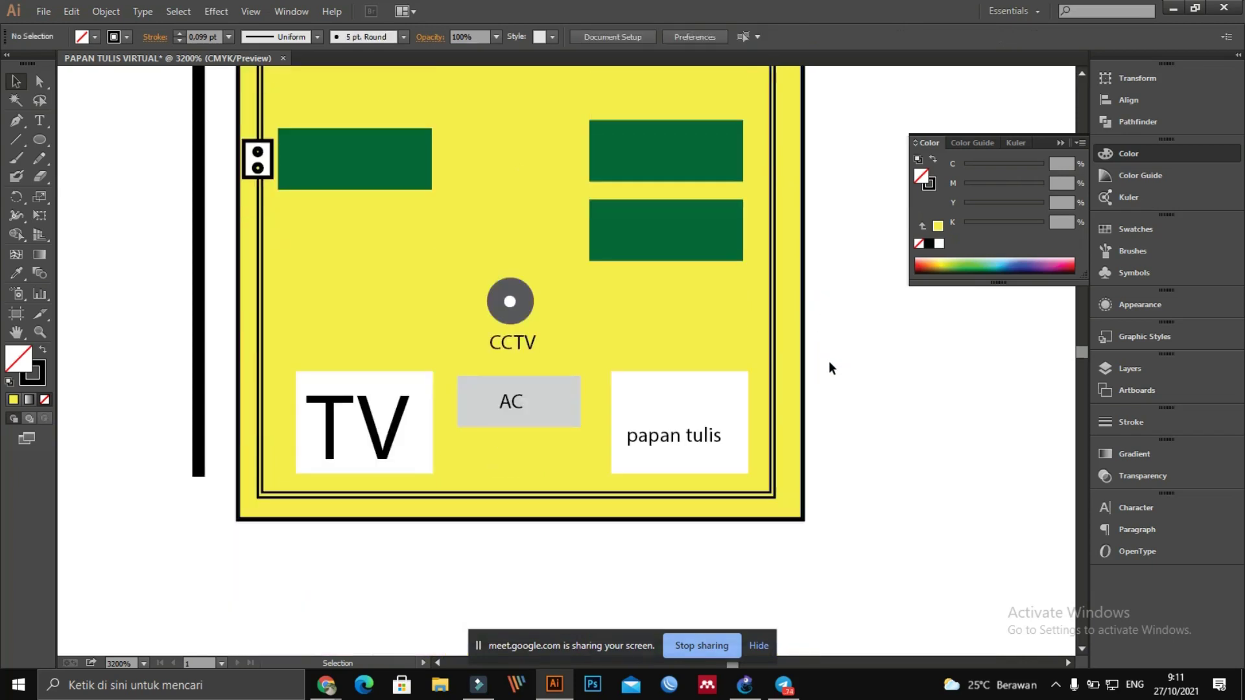
scroll(830, 363, up, 8)
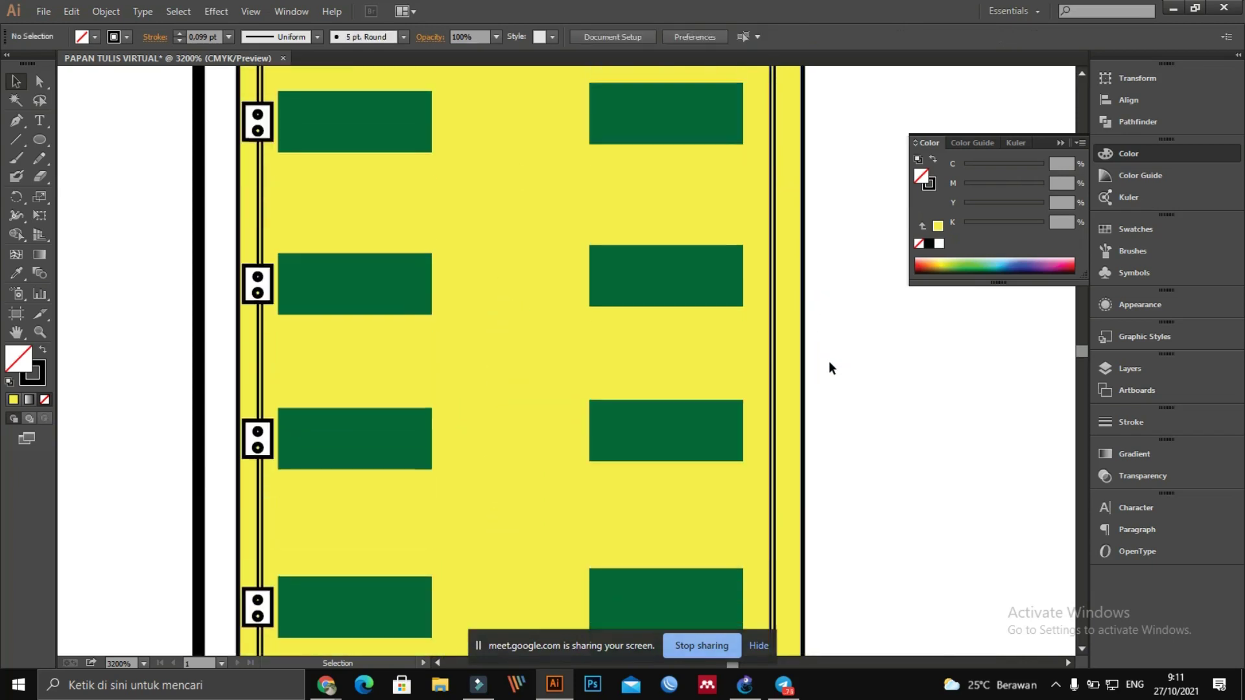
scroll(326, 302, up, 3)
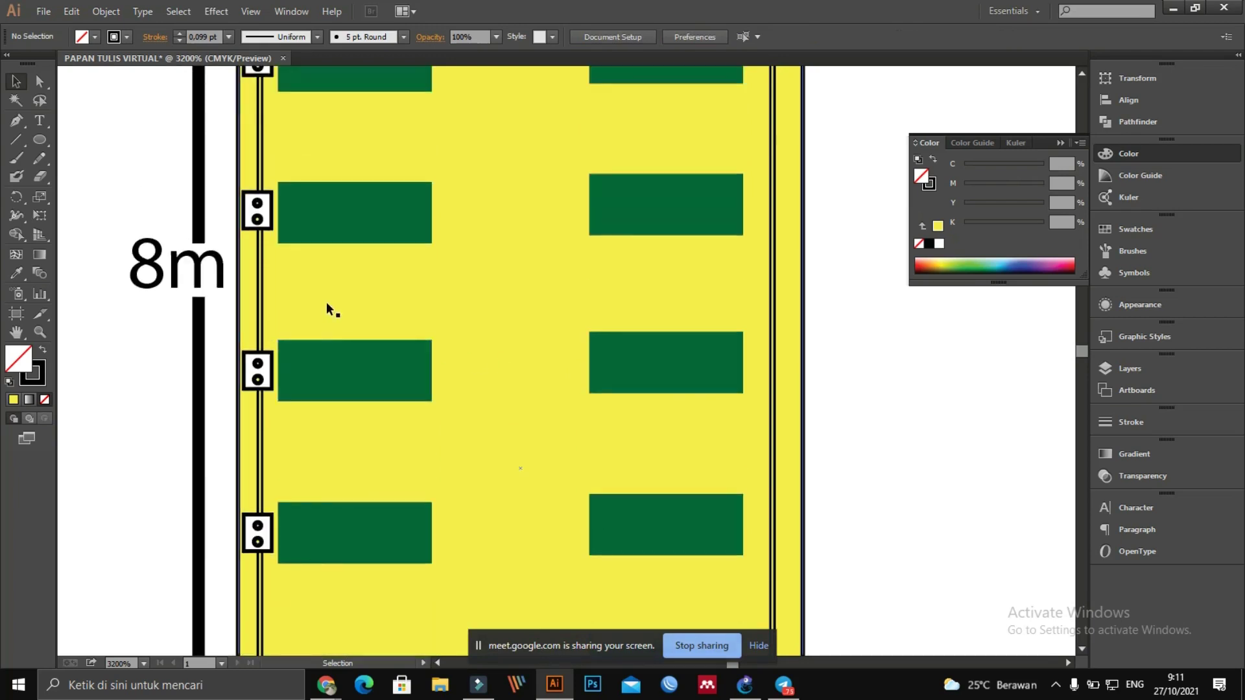
scroll(325, 303, up, 3)
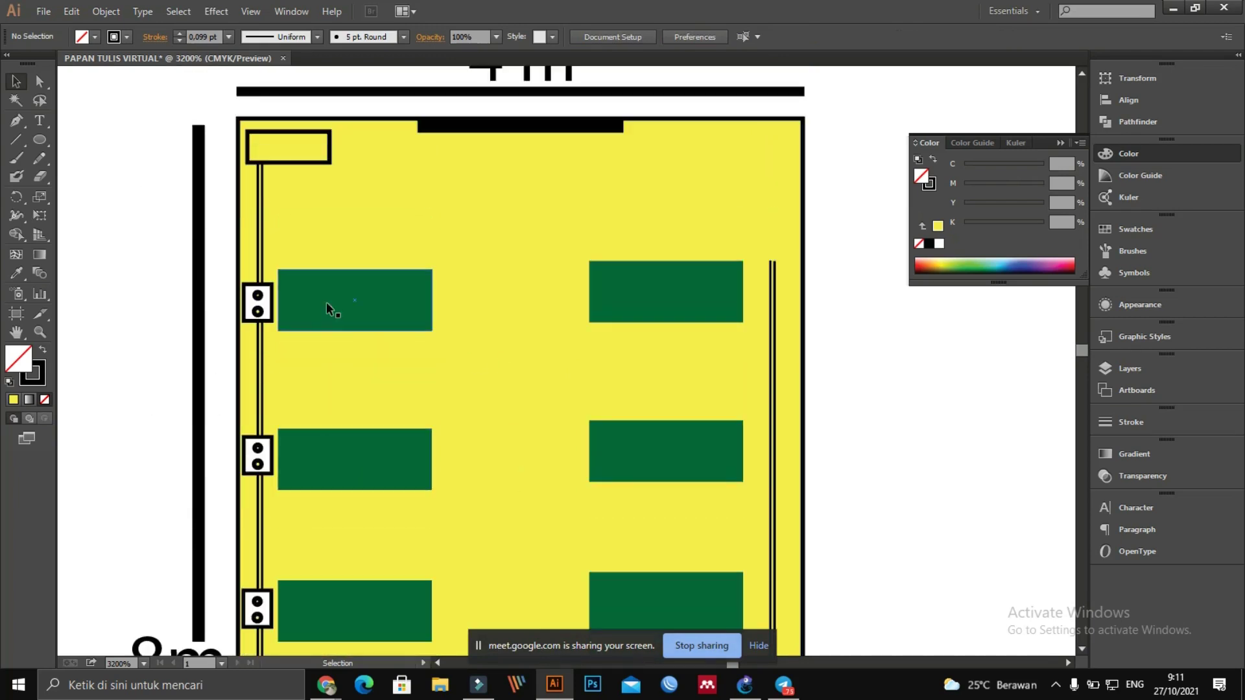
click(272, 154)
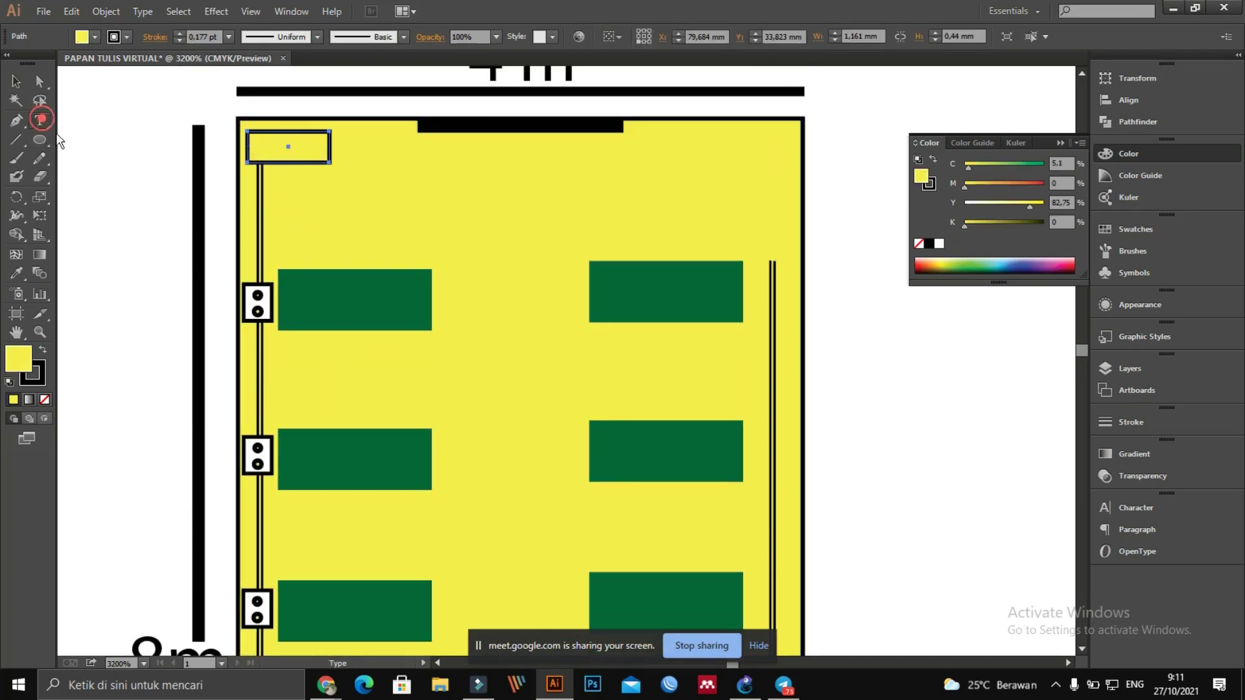
click(41, 119)
click(117, 172)
text(MS)
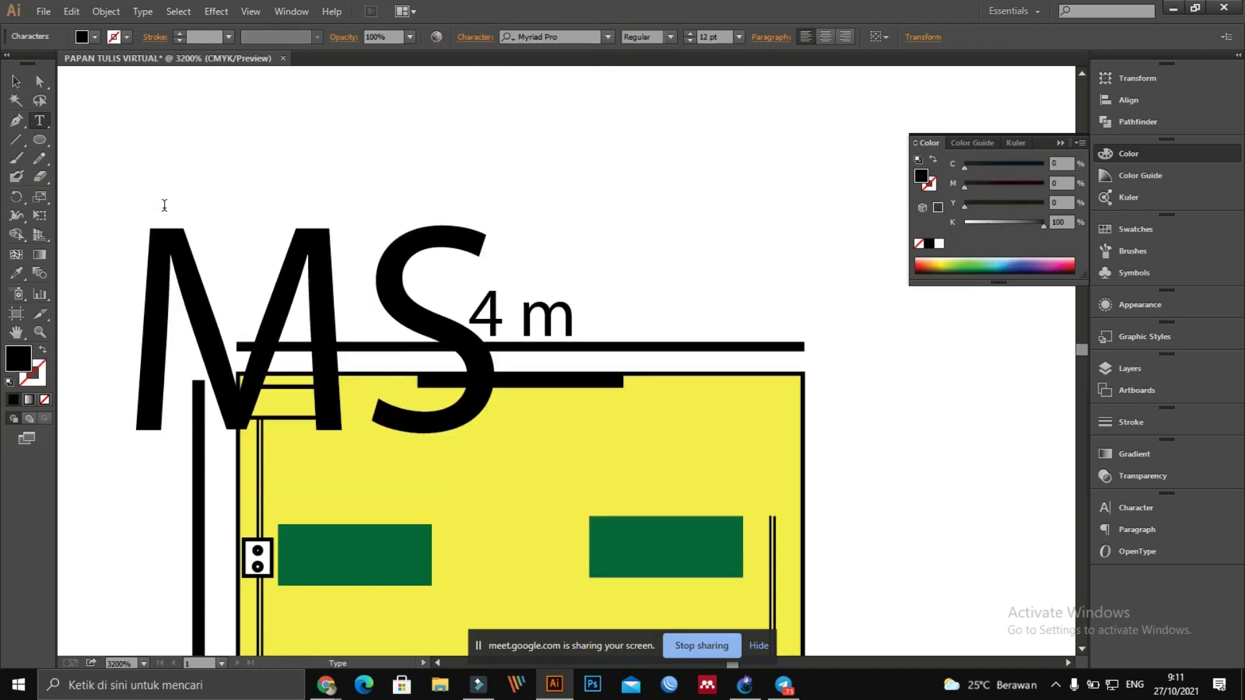
text(B)
click(15, 81)
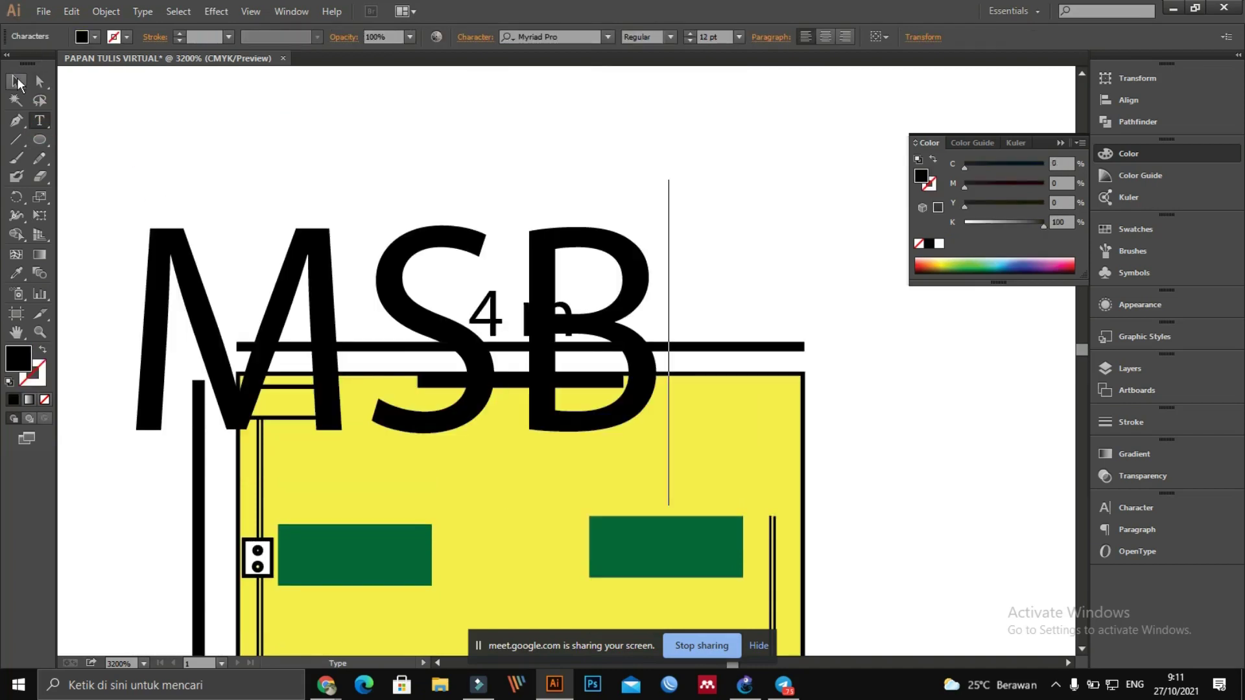
drag(400, 181, 288, 409)
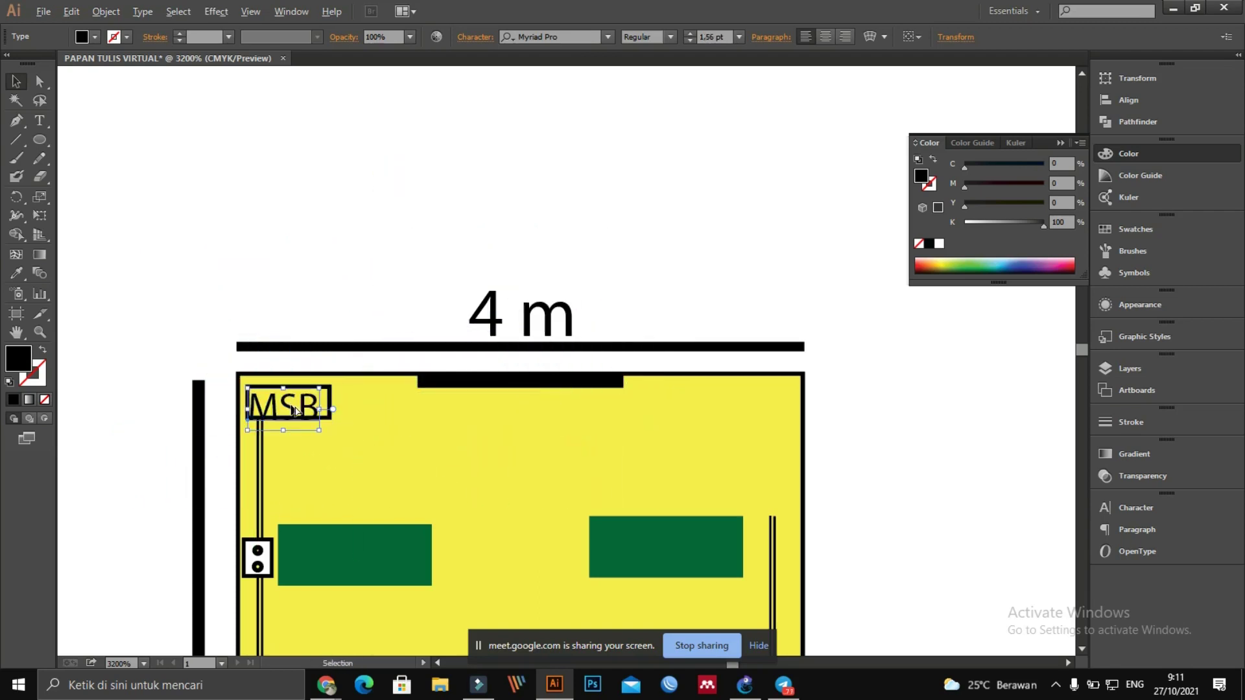
Step: Shrink the MSB text to about 1.12 pt, fit it inside the small box and deselect it
scroll(289, 408, up, 1)
drag(433, 487, 470, 413)
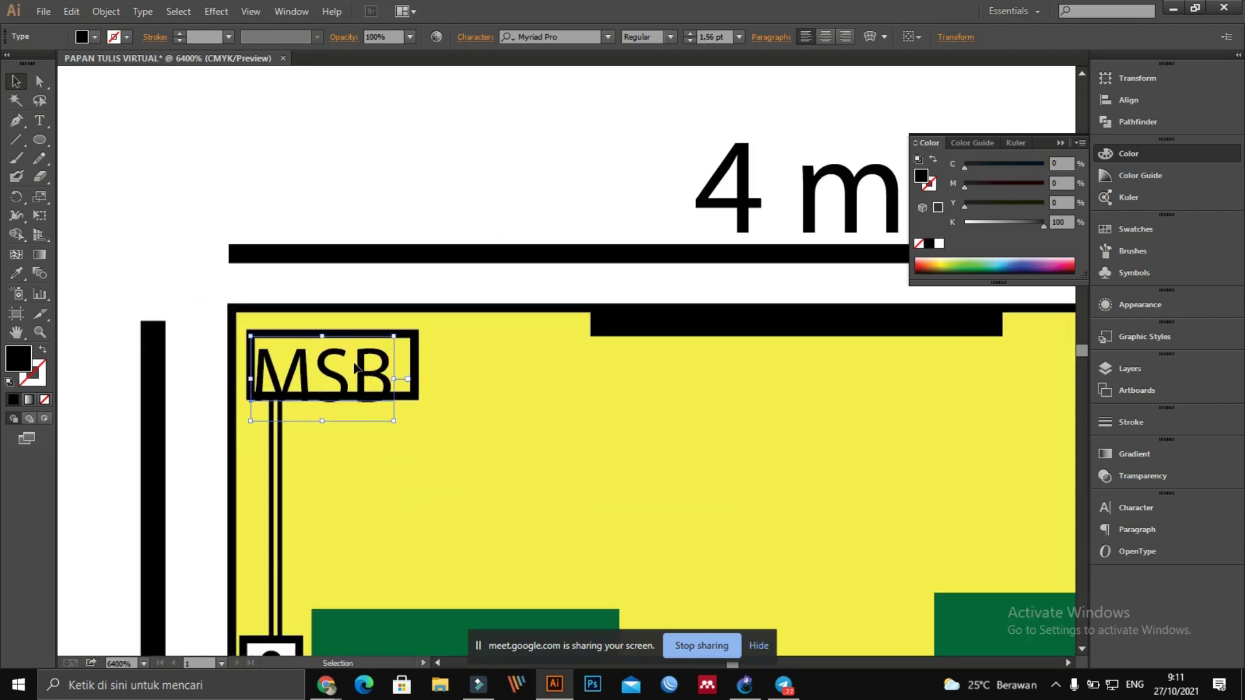
drag(325, 338, 328, 371)
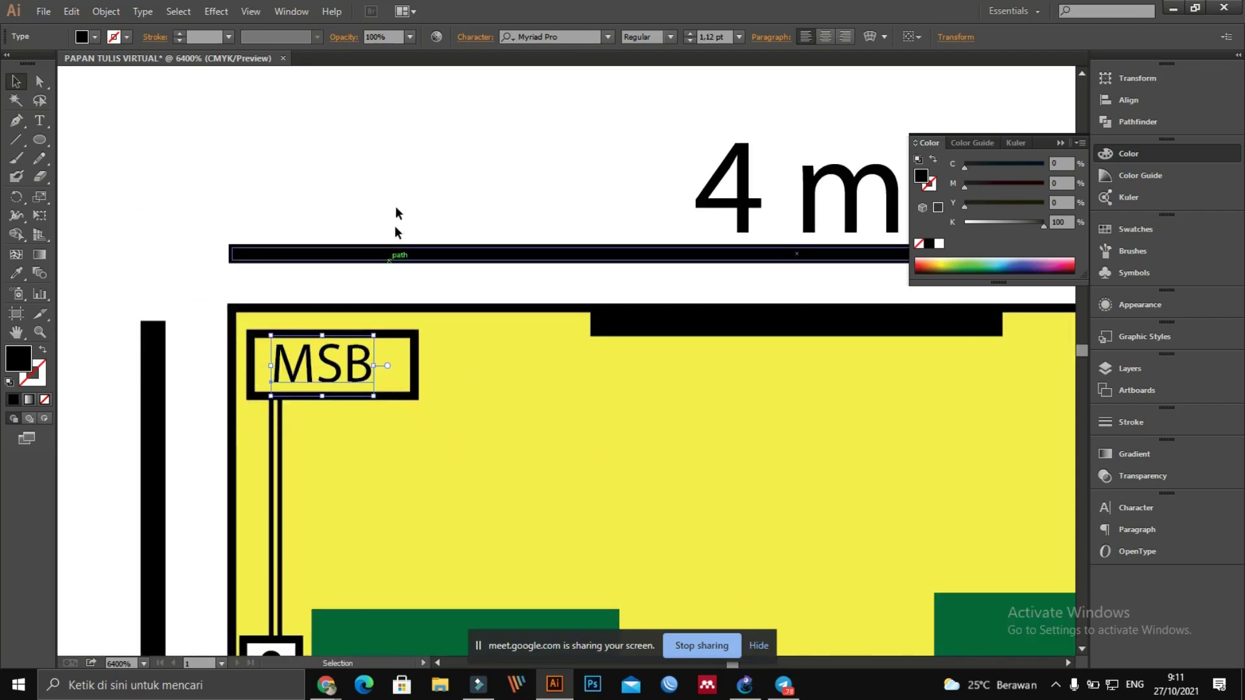
click(398, 184)
scroll(375, 297, down, 3)
scroll(316, 290, down, 4)
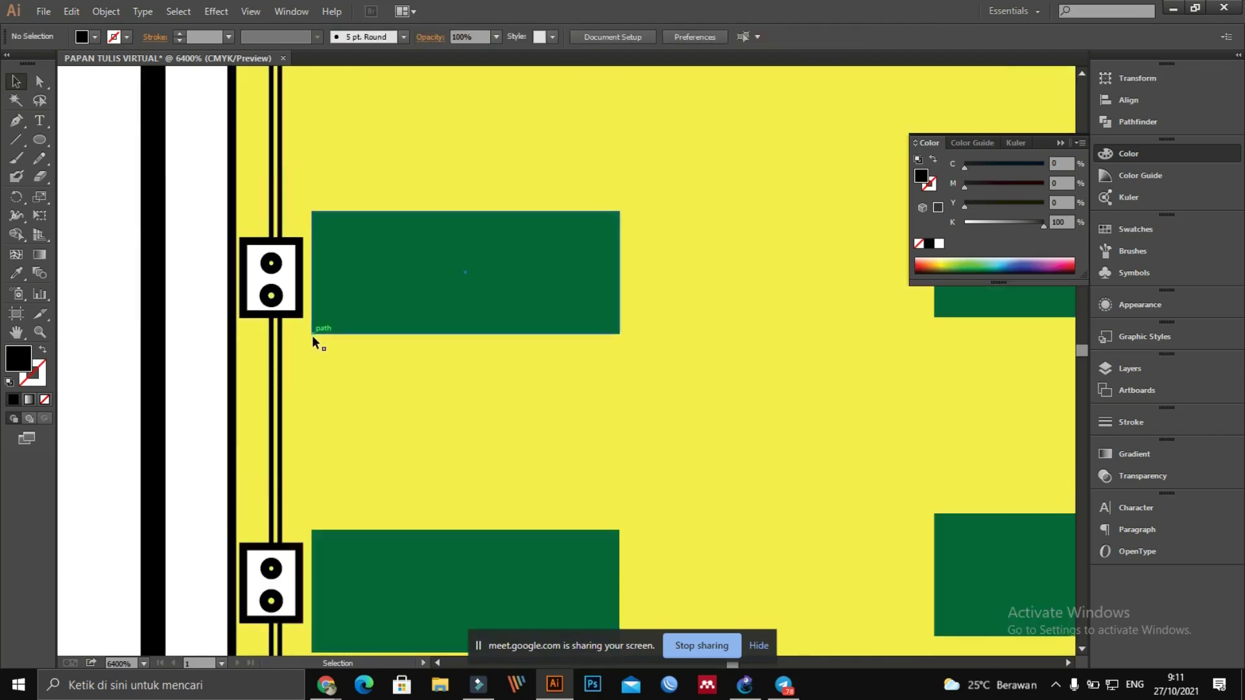
scroll(275, 348, down, 5)
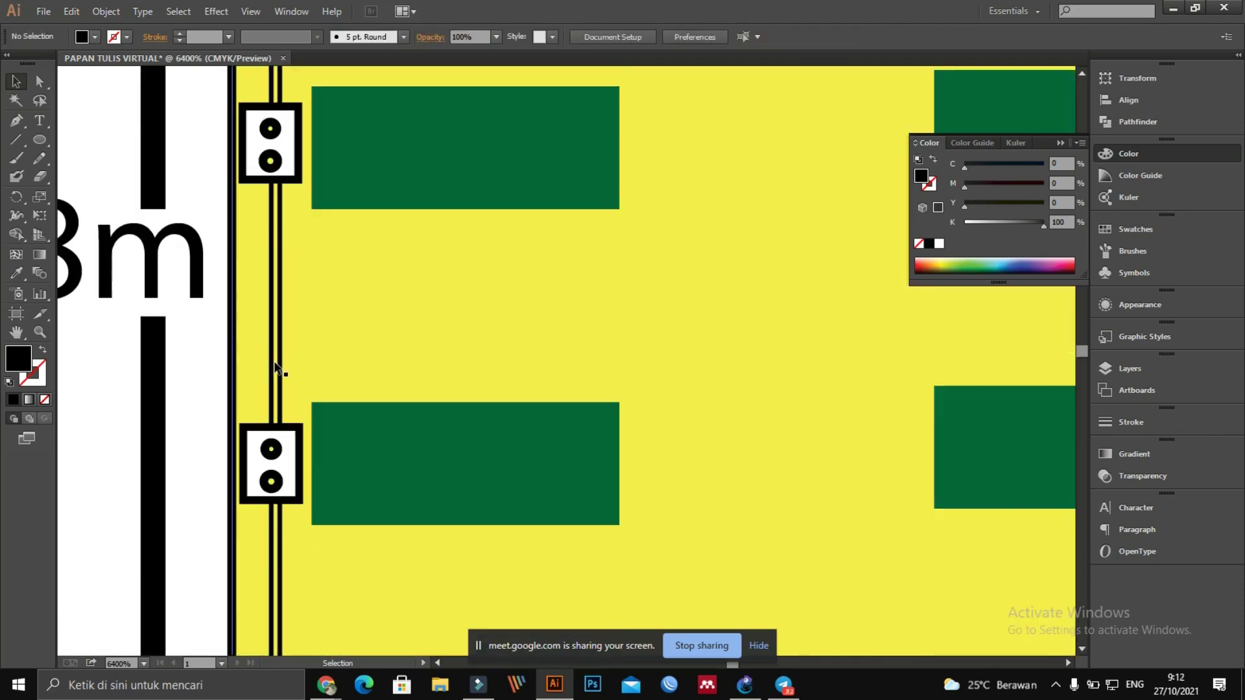
scroll(277, 364, down, 6)
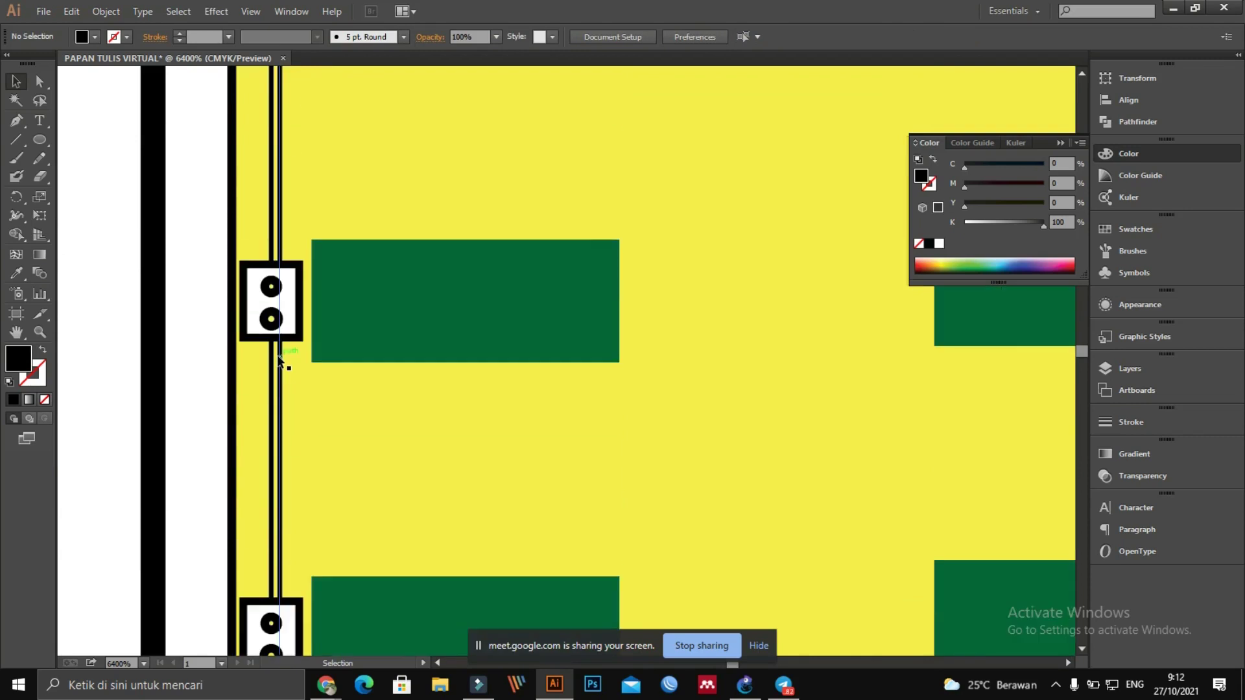
scroll(293, 365, down, 8)
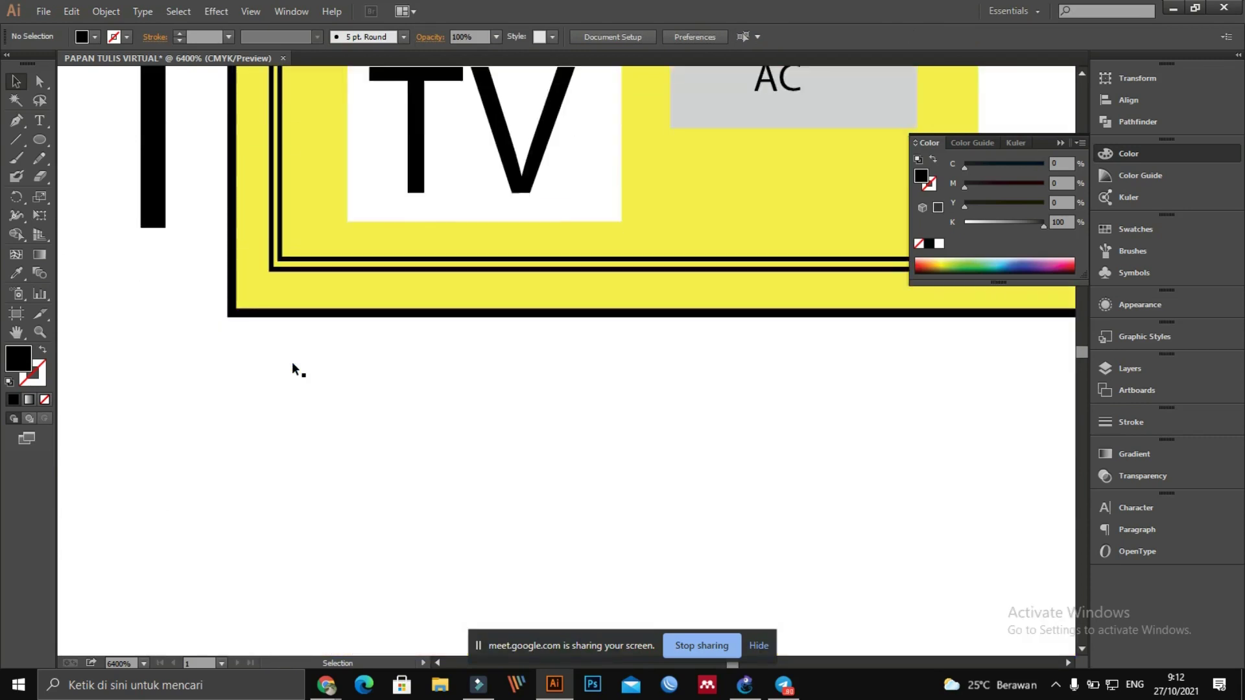
scroll(292, 365, up, 6)
scroll(290, 361, up, 2)
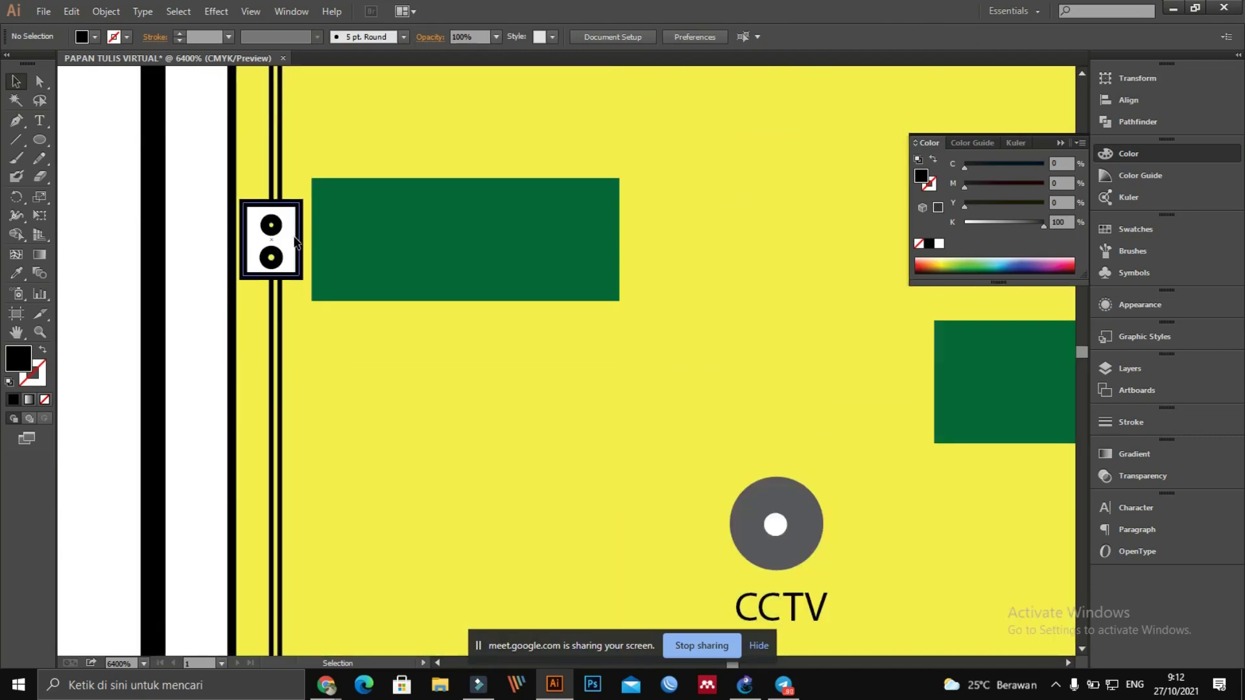
click(295, 241)
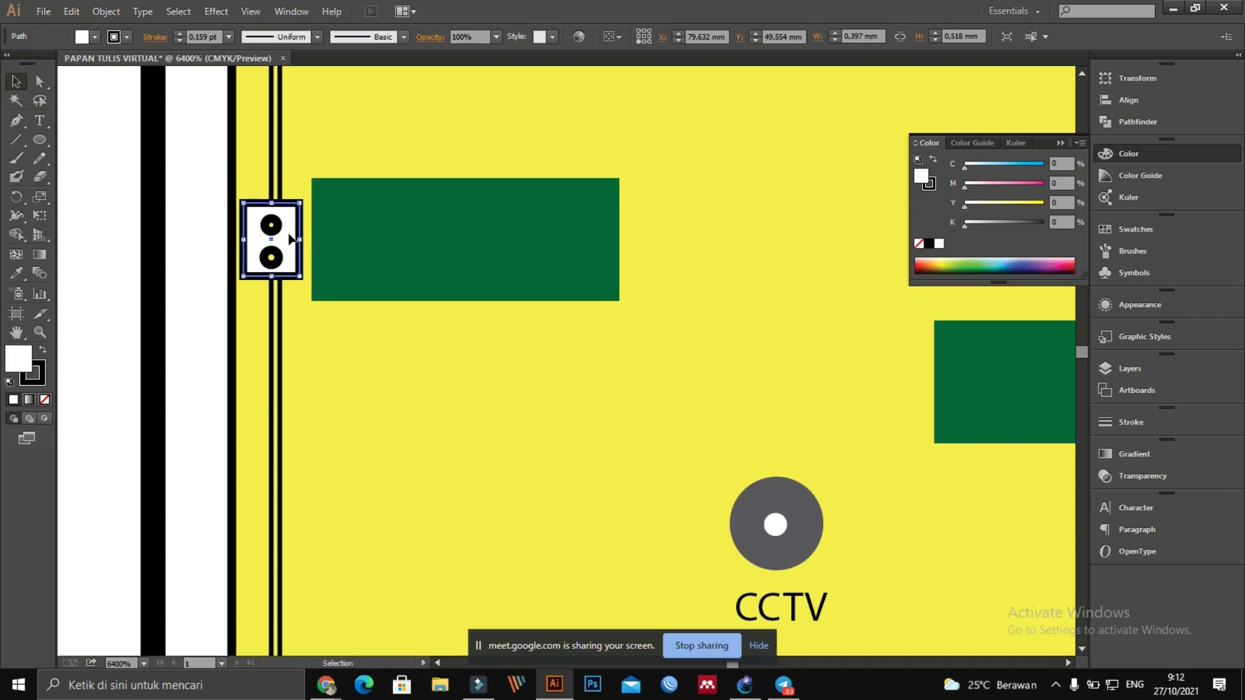
drag(292, 238, 825, 351)
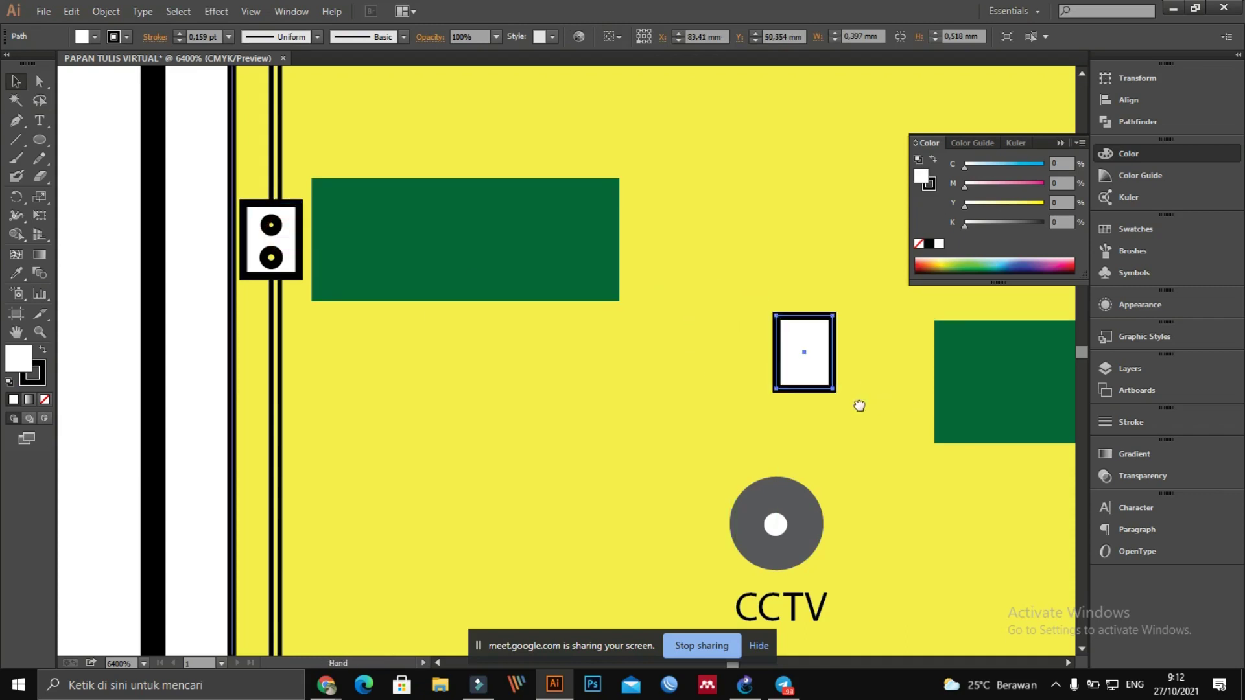
scroll(859, 406, right, 3)
key(ctrl+z)
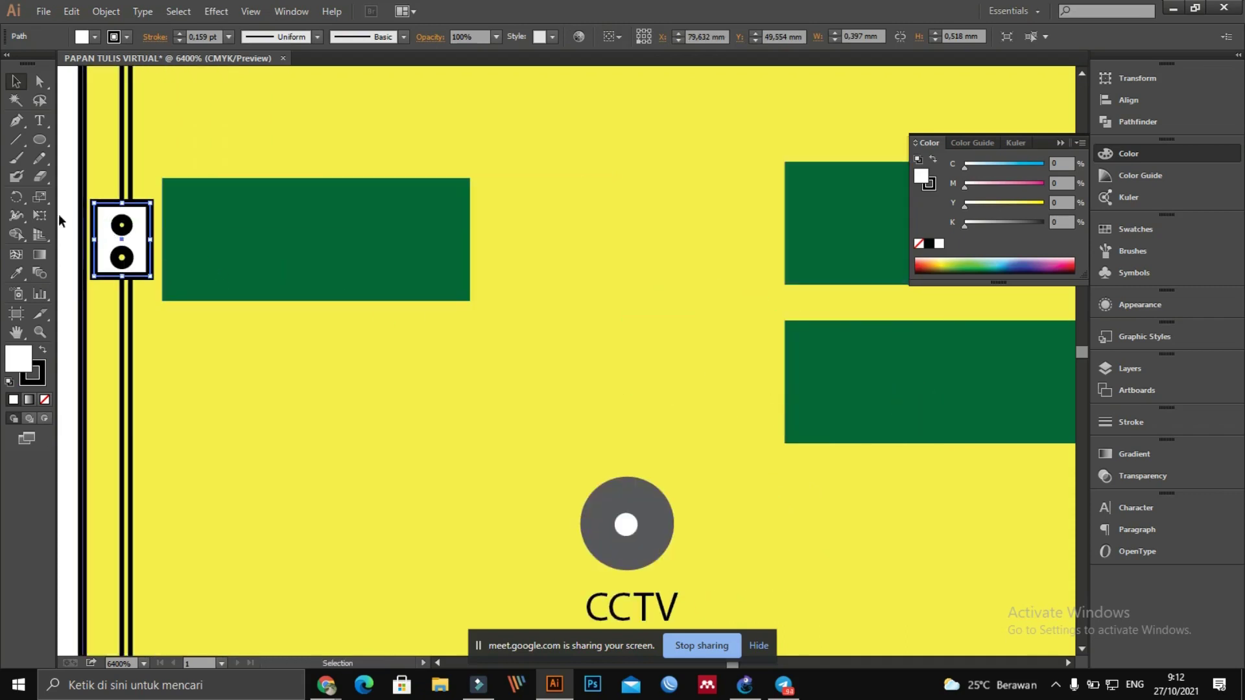
Step: Duplicate the lowest left wall socket, frame and both round contacts together, onto the blank canvas left of the room
drag(120, 238, 122, 258)
click(98, 202)
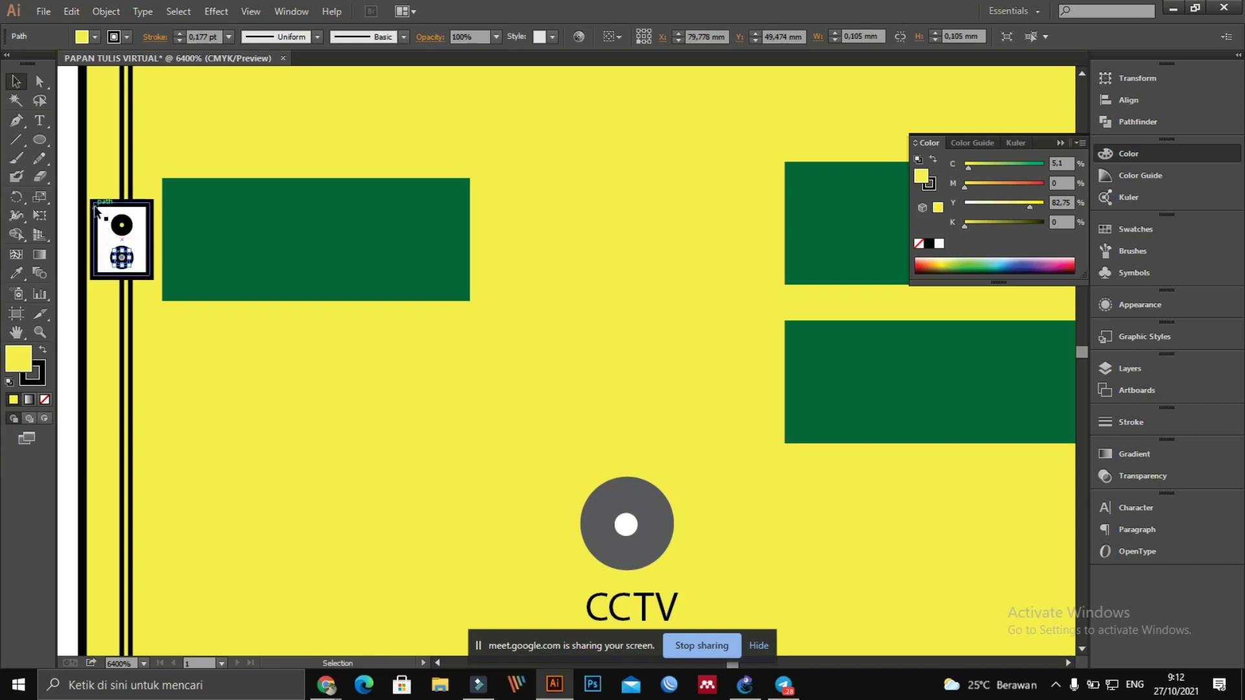
click(97, 208)
drag(627, 497, 651, 457)
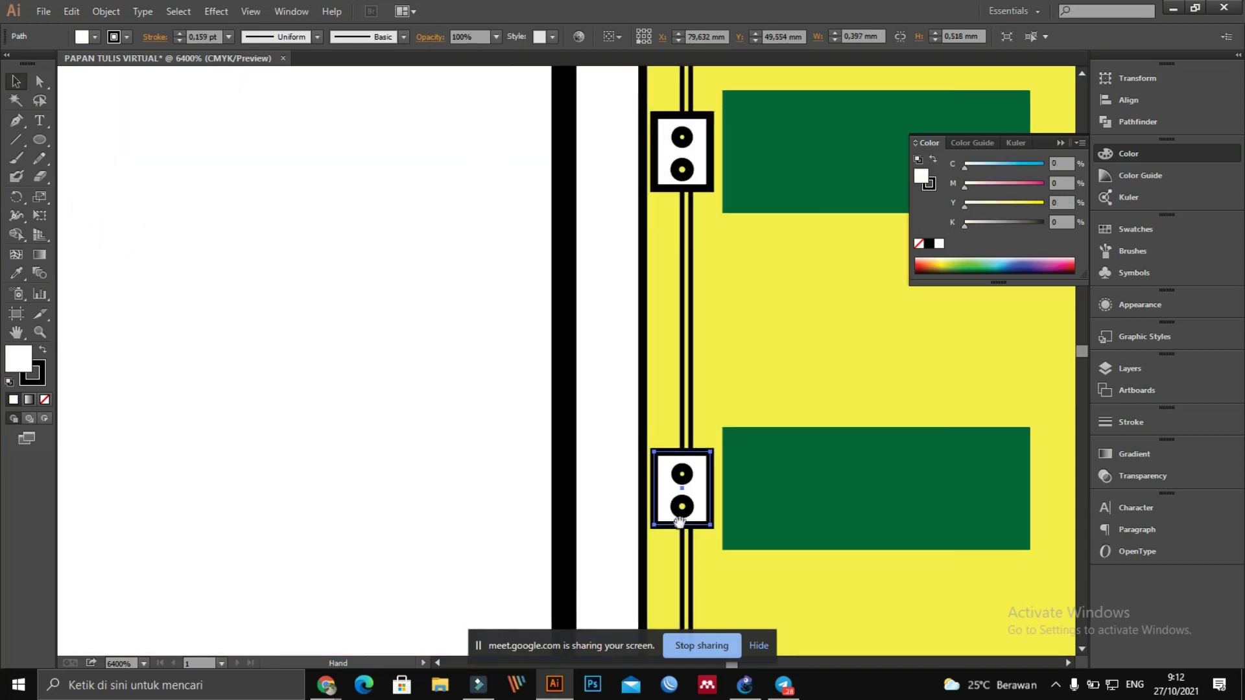
click(587, 469)
click(651, 462)
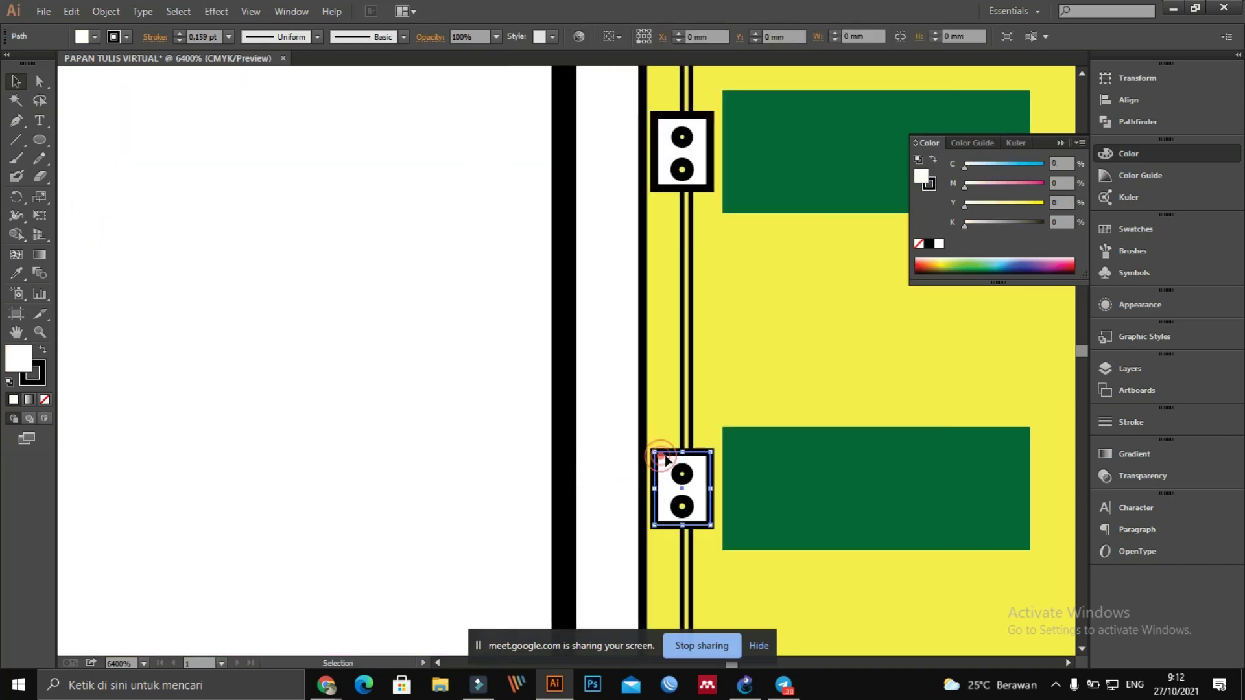
shift+click(675, 507)
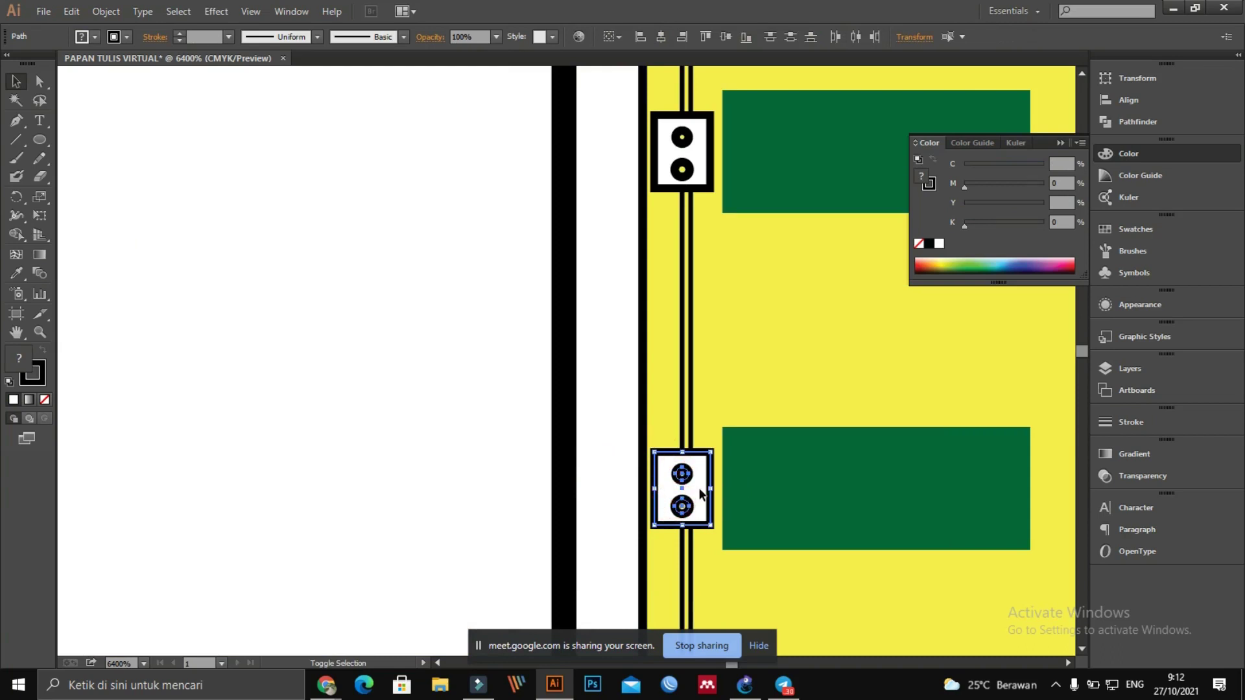
drag(380, 432, 405, 410)
click(403, 411)
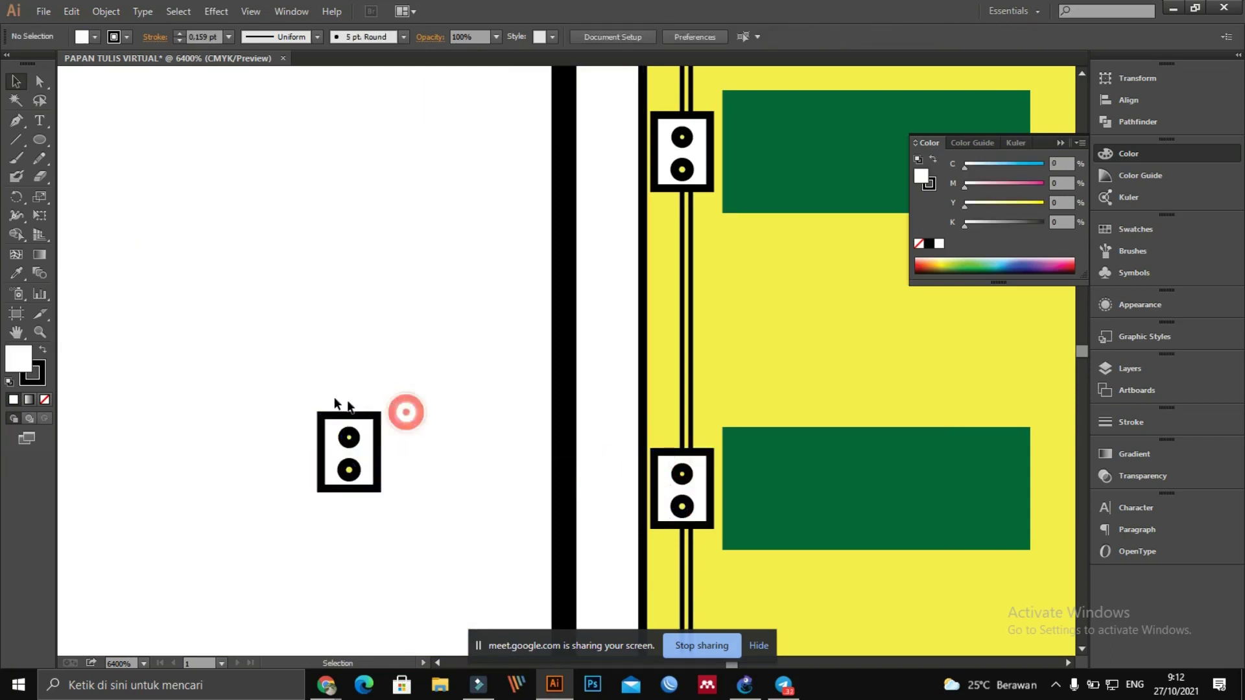
Step: Group the duplicated socket's parts and move the group onto the right cable line beside the lowest right desk
drag(305, 389, 416, 466)
click(415, 463)
drag(278, 386, 397, 520)
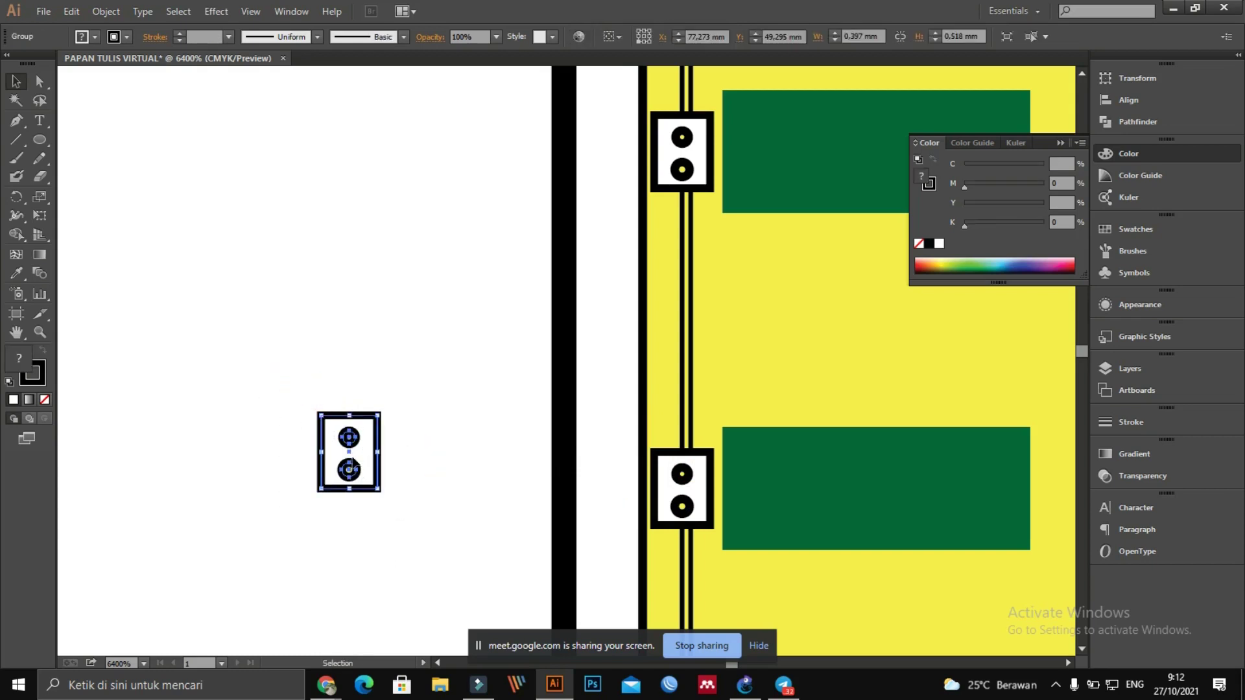
drag(356, 467, 957, 516)
drag(940, 559, 418, 521)
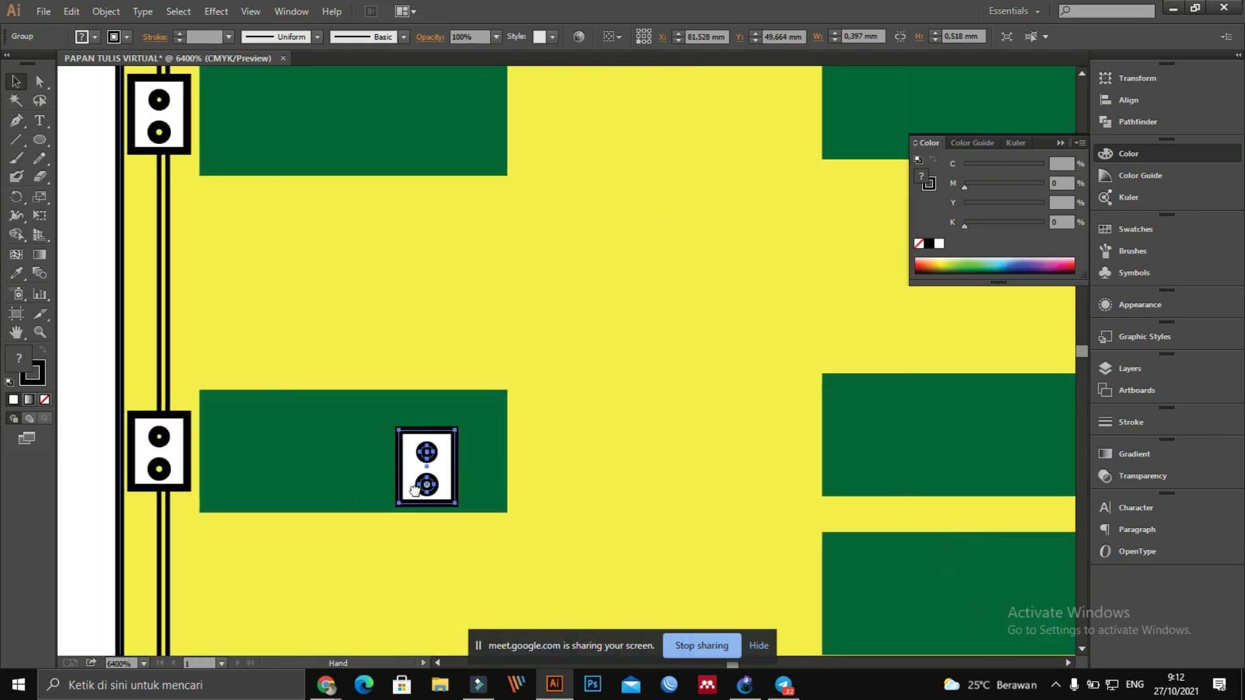
drag(422, 478, 447, 286)
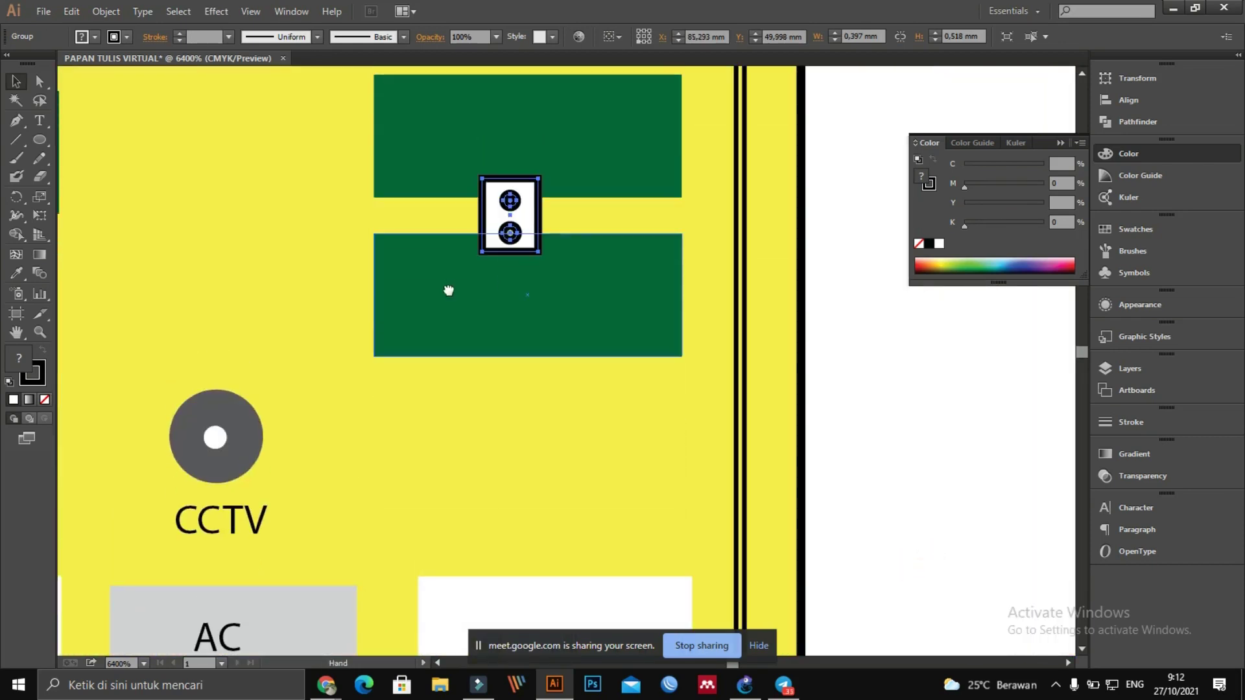
drag(528, 214, 760, 303)
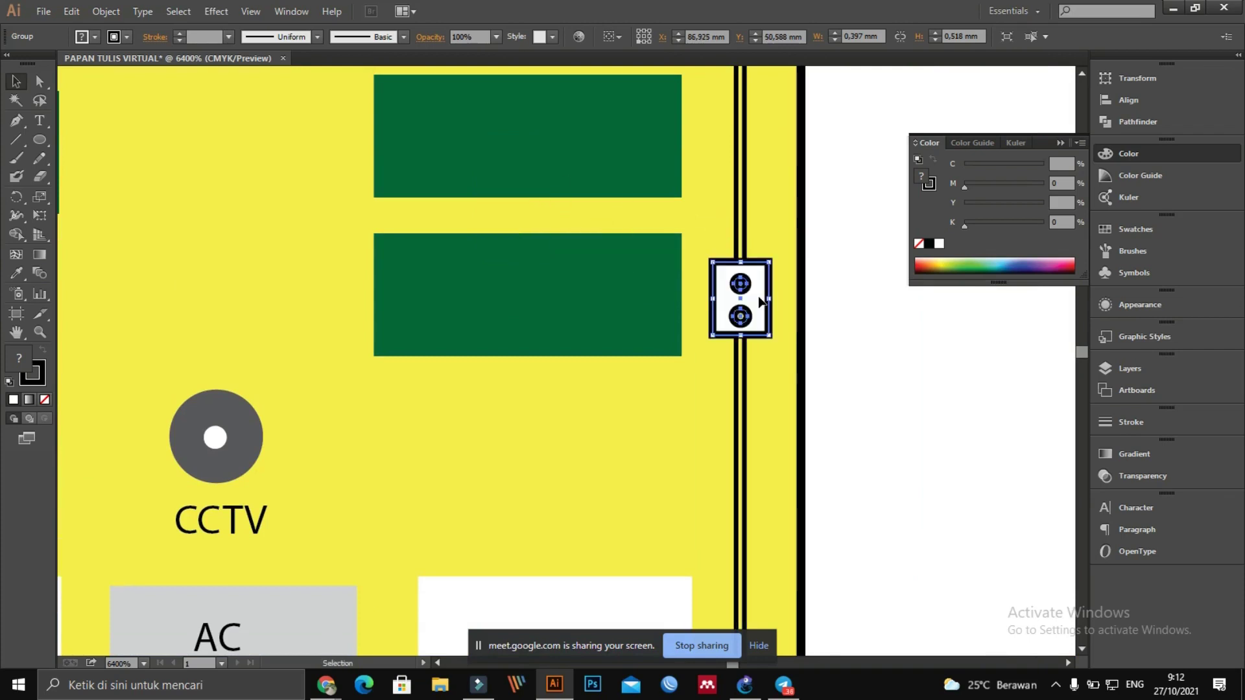
Step: Copy the grouped socket up the right cable line to the second- and third-lowest right desks
scroll(760, 302, up, 3)
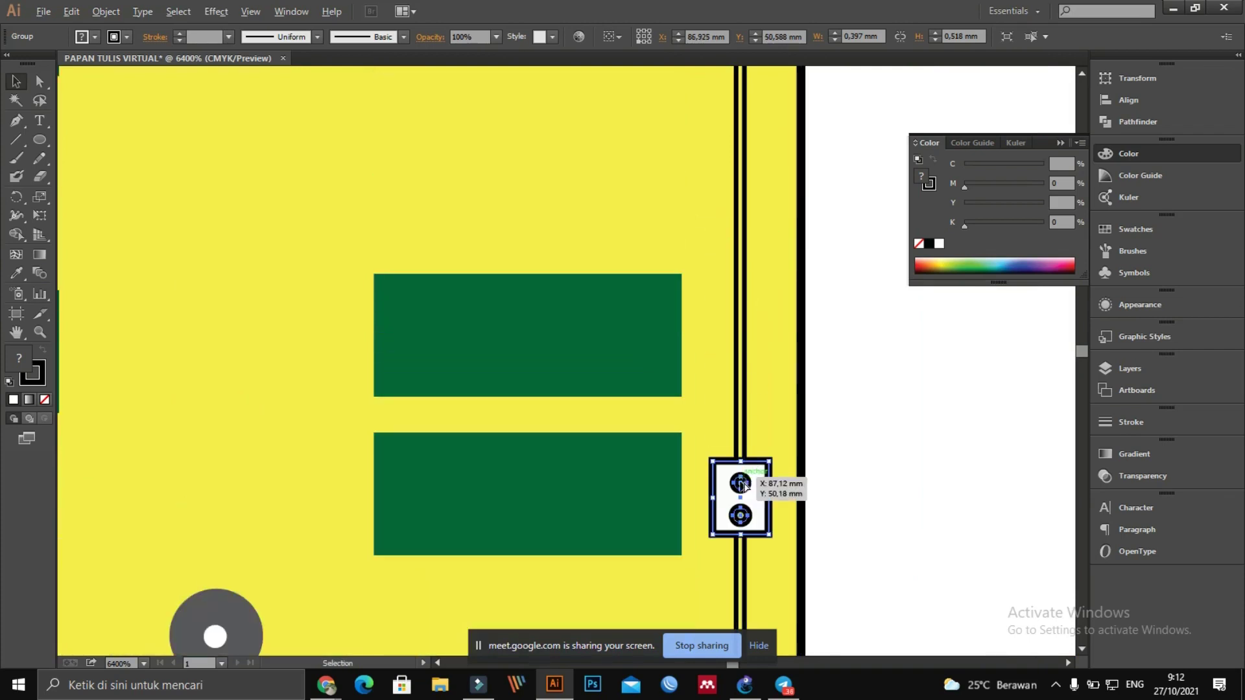
drag(744, 480, 712, 127)
scroll(733, 161, up, 5)
drag(707, 334, 711, 290)
Step: Place further socket copies on the right cable line beside the fourth- and fifth-lowest right desks
scroll(717, 276, up, 2)
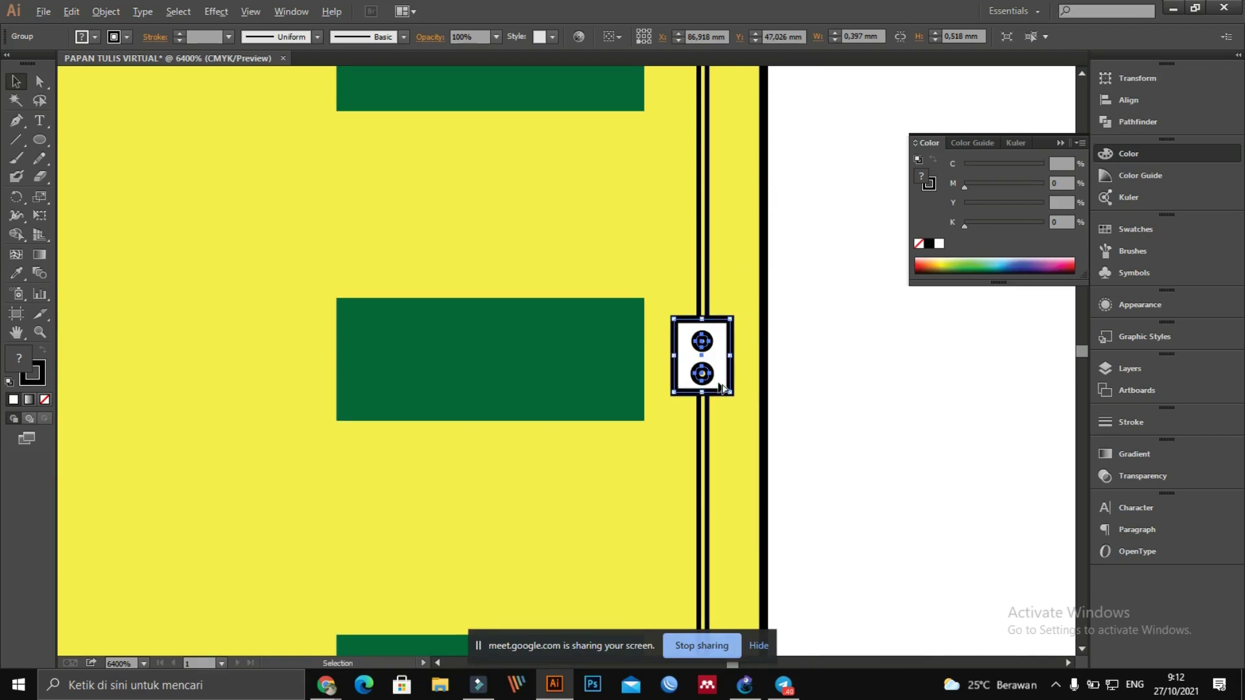
drag(722, 388, 718, 174)
scroll(711, 363, up, 5)
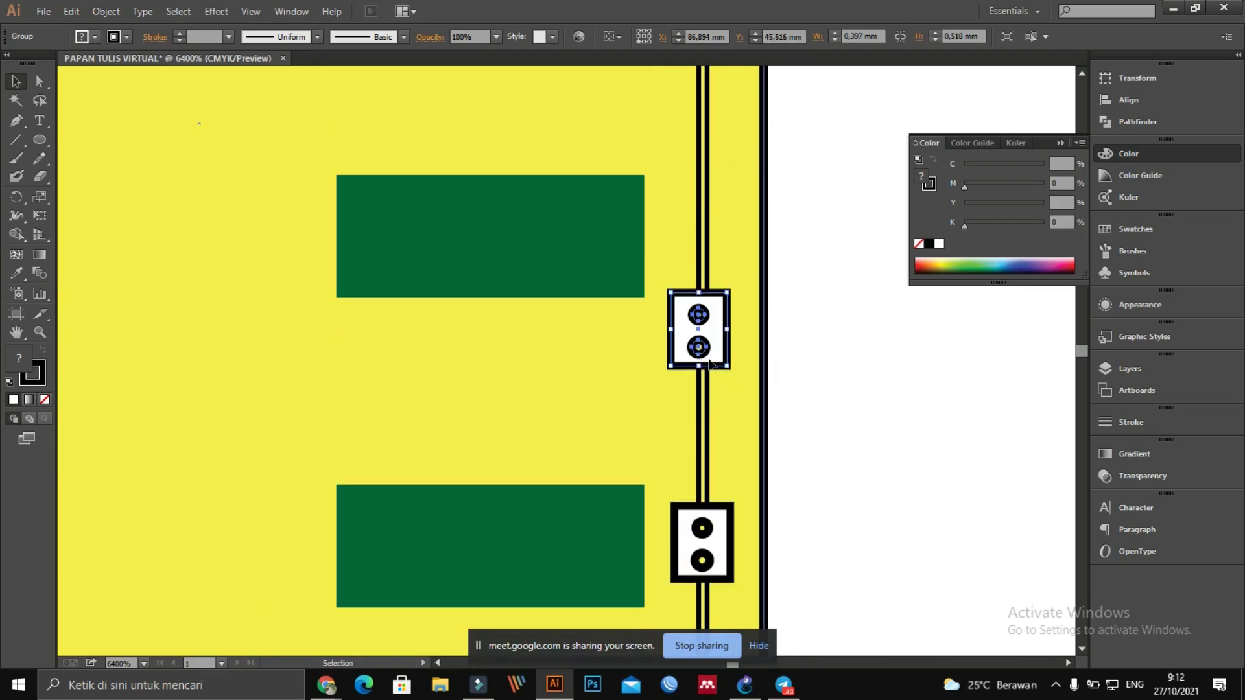
drag(710, 364, 709, 259)
scroll(719, 356, up, 3)
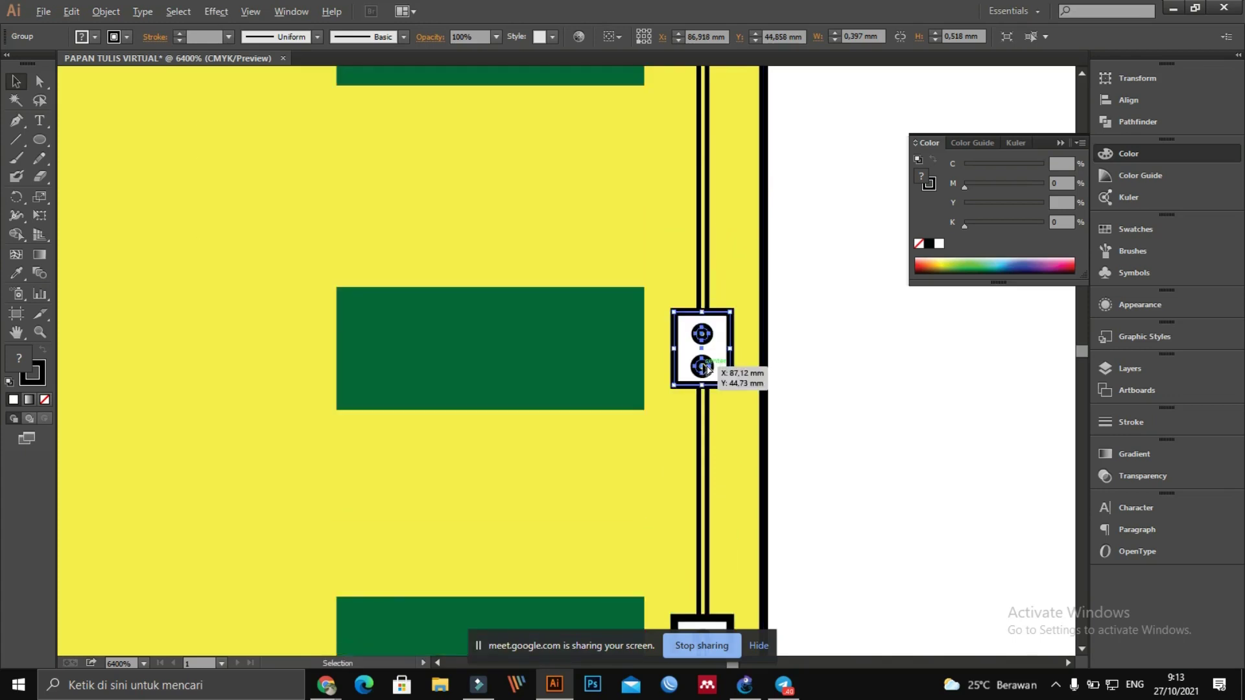
drag(708, 368, 731, 344)
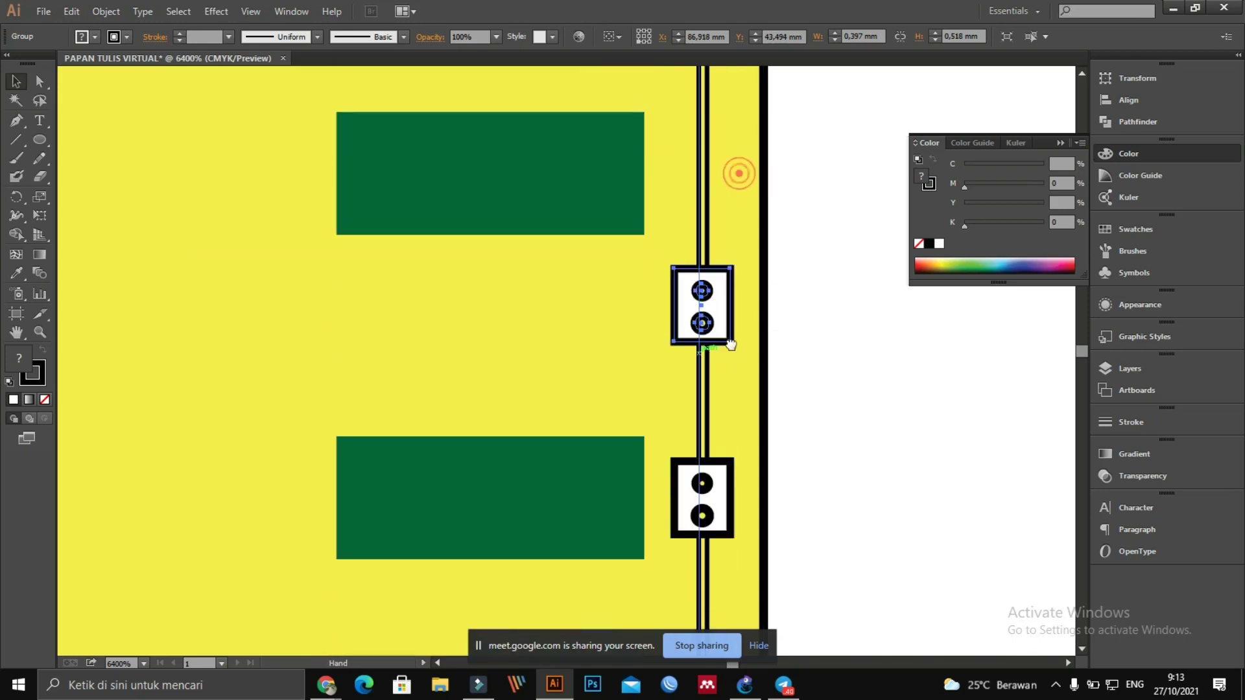
drag(708, 167, 709, 199)
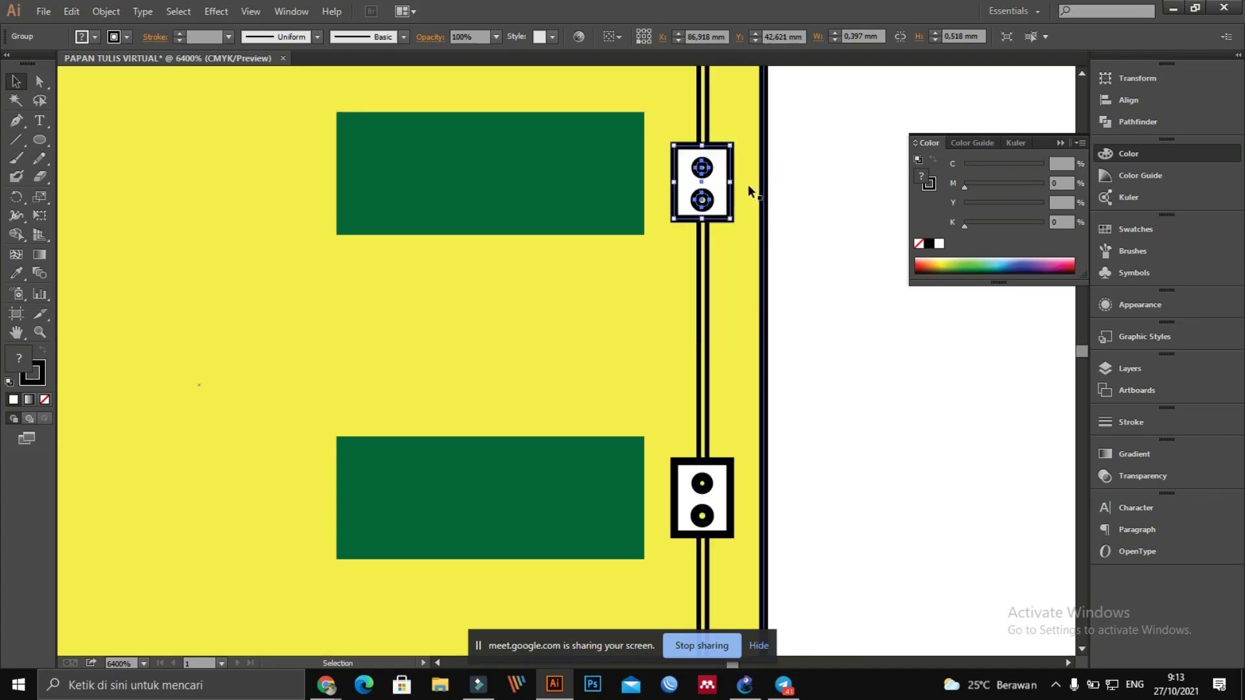
Step: Add socket copies on the right cable line beside the third and second right desks from the top, and deselect
scroll(751, 185, up, 5)
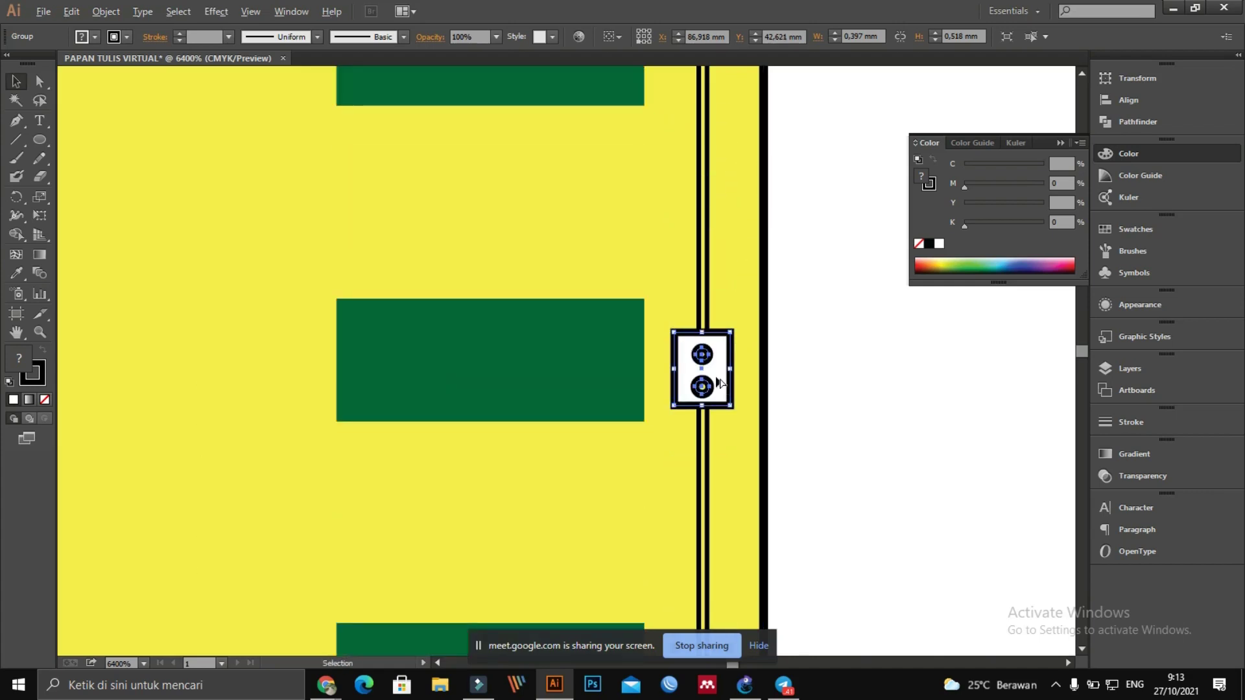
drag(719, 382, 728, 122)
scroll(728, 130, up, 4)
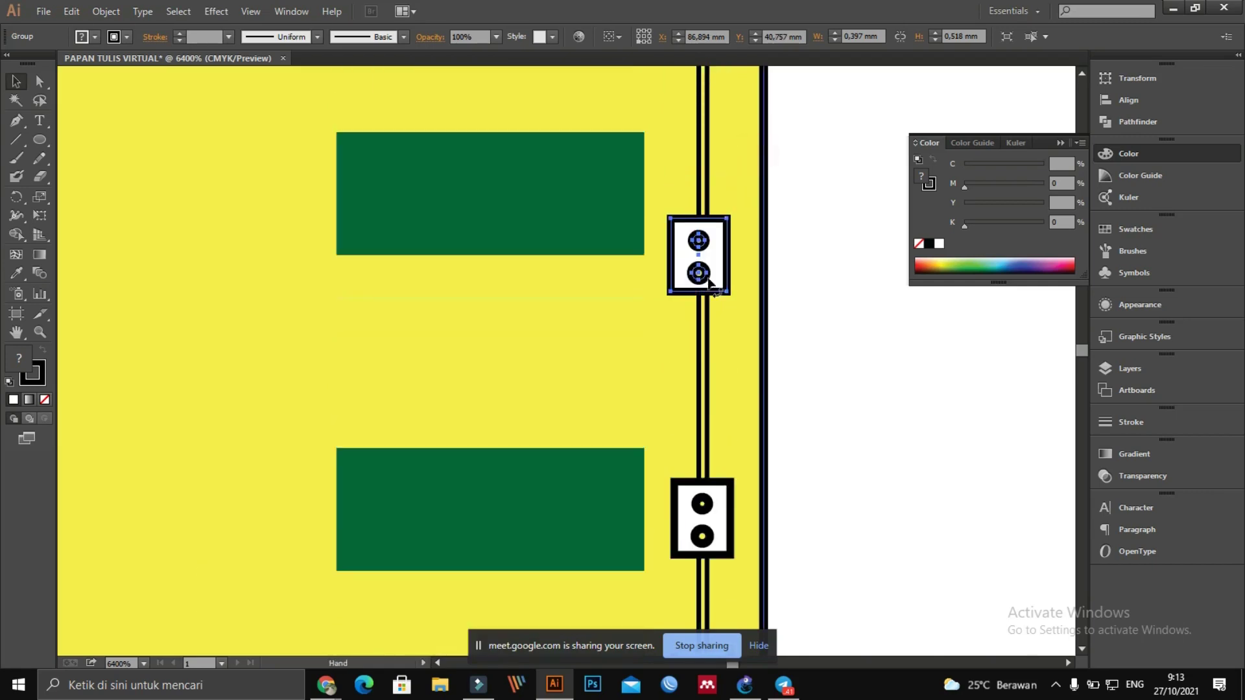
drag(710, 284, 712, 208)
scroll(711, 208, up, 9)
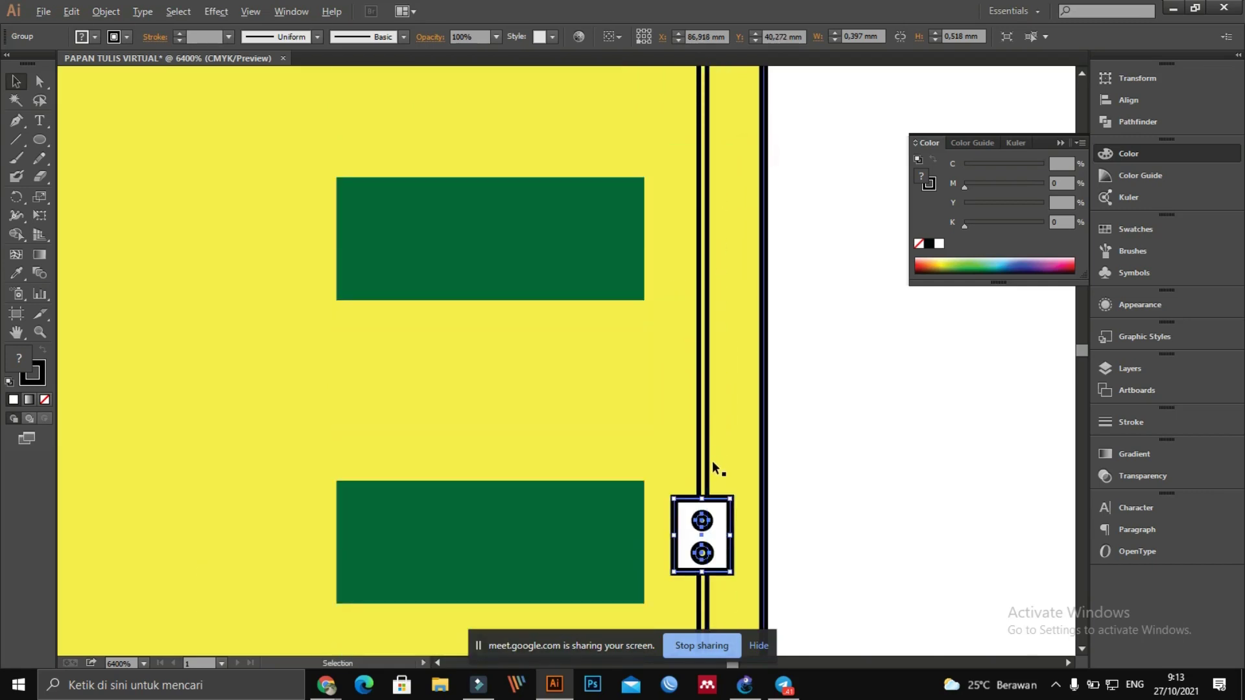
drag(711, 516, 713, 213)
drag(774, 240, 775, 240)
click(845, 309)
Step: Copy a socket to the upper end of the right cable line beside the topmost right desk and deselect it
scroll(845, 309, down, 1)
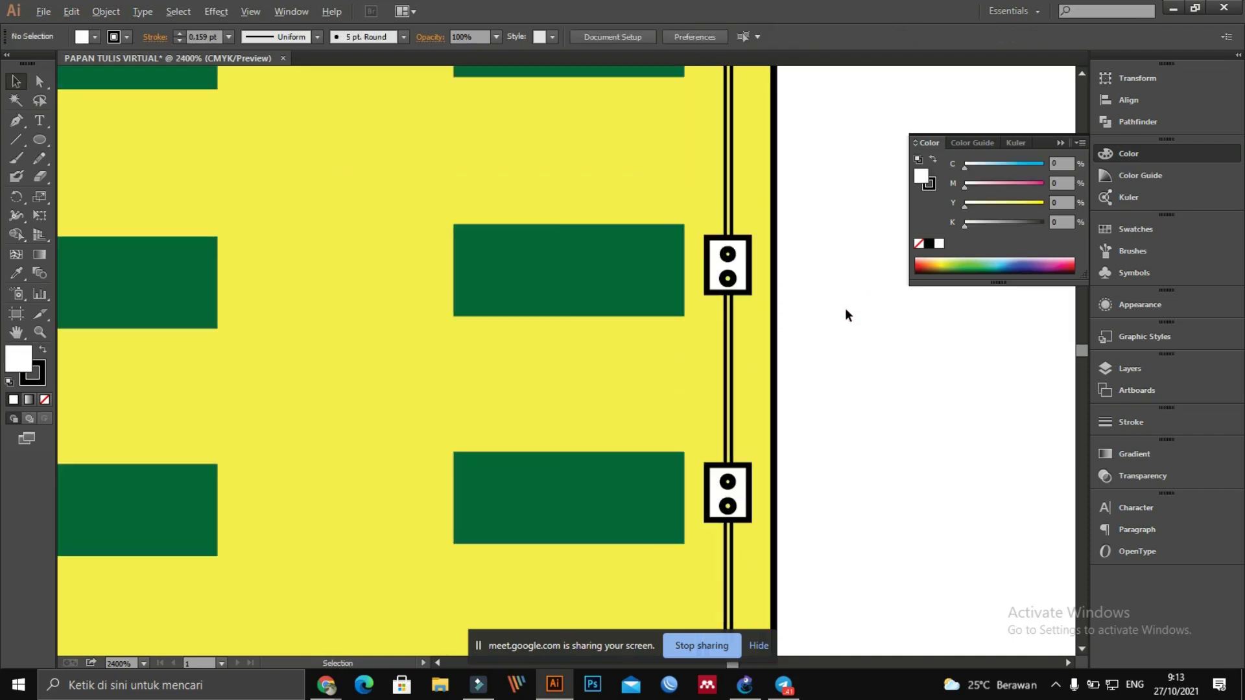
scroll(839, 324, down, 2)
scroll(839, 325, down, 1)
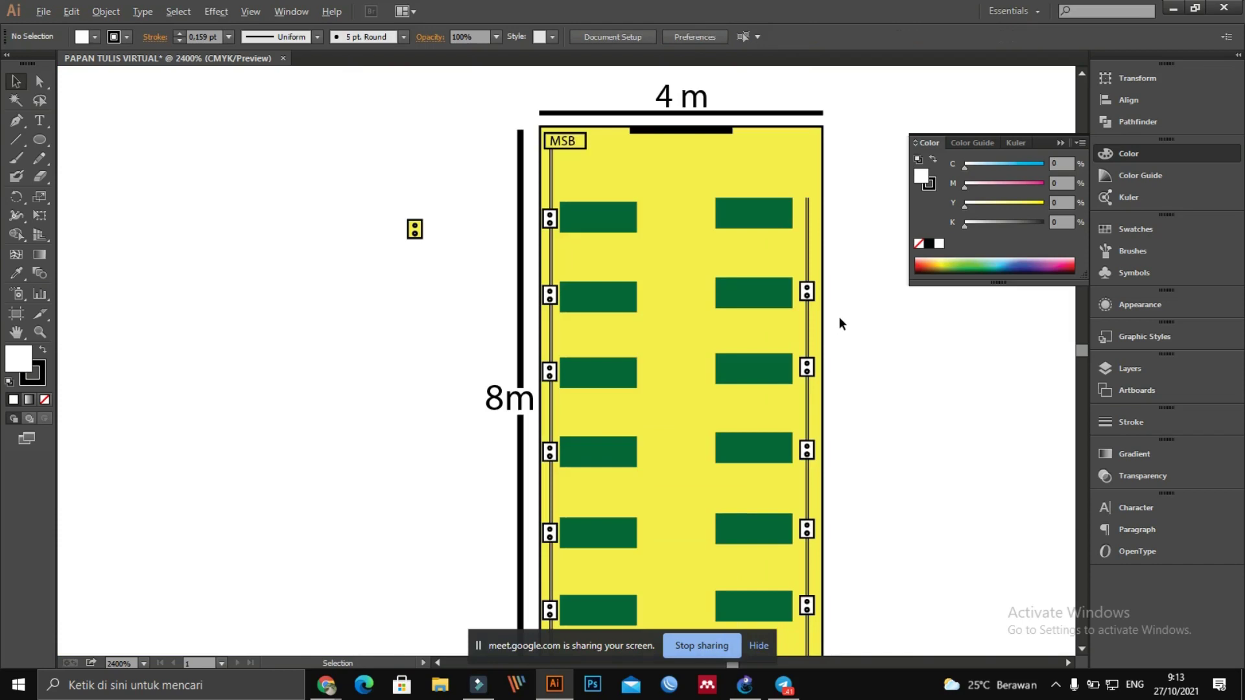
scroll(839, 317, up, 2)
drag(756, 278, 753, 106)
drag(790, 170, 811, 185)
click(810, 186)
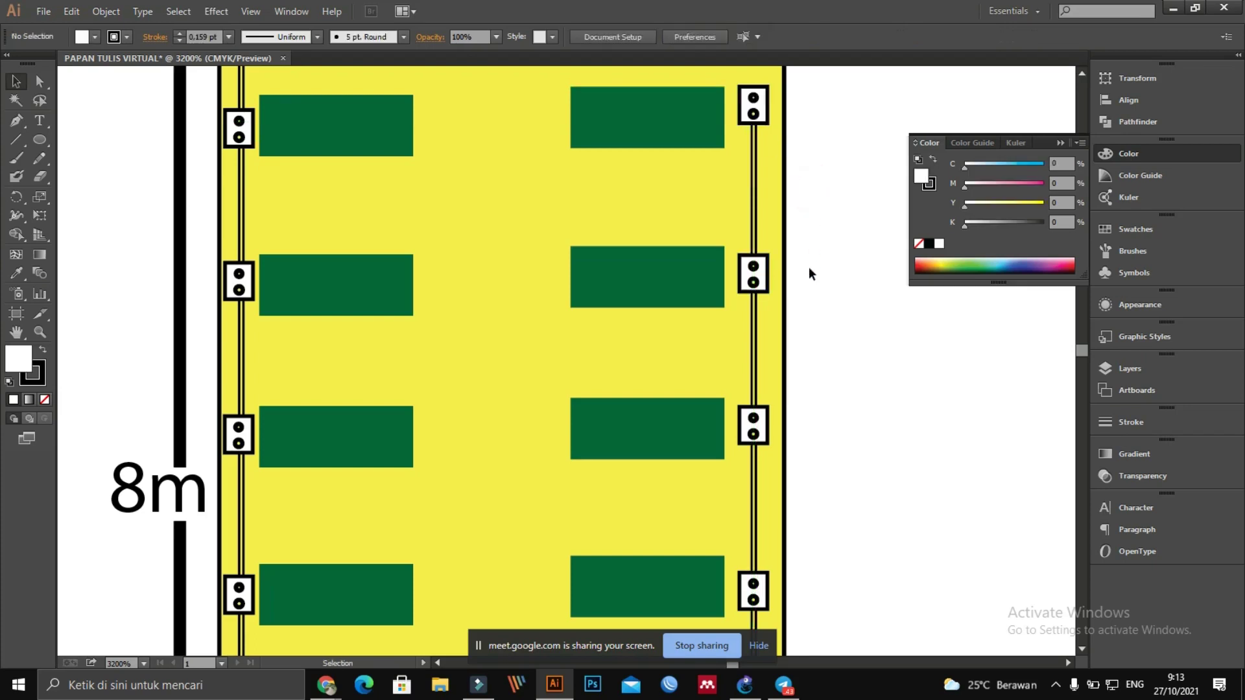
Step: Place a copy of the lowest left socket's frame in the blank area outside the 8m dimension line
scroll(807, 274, down, 3)
scroll(806, 273, down, 10)
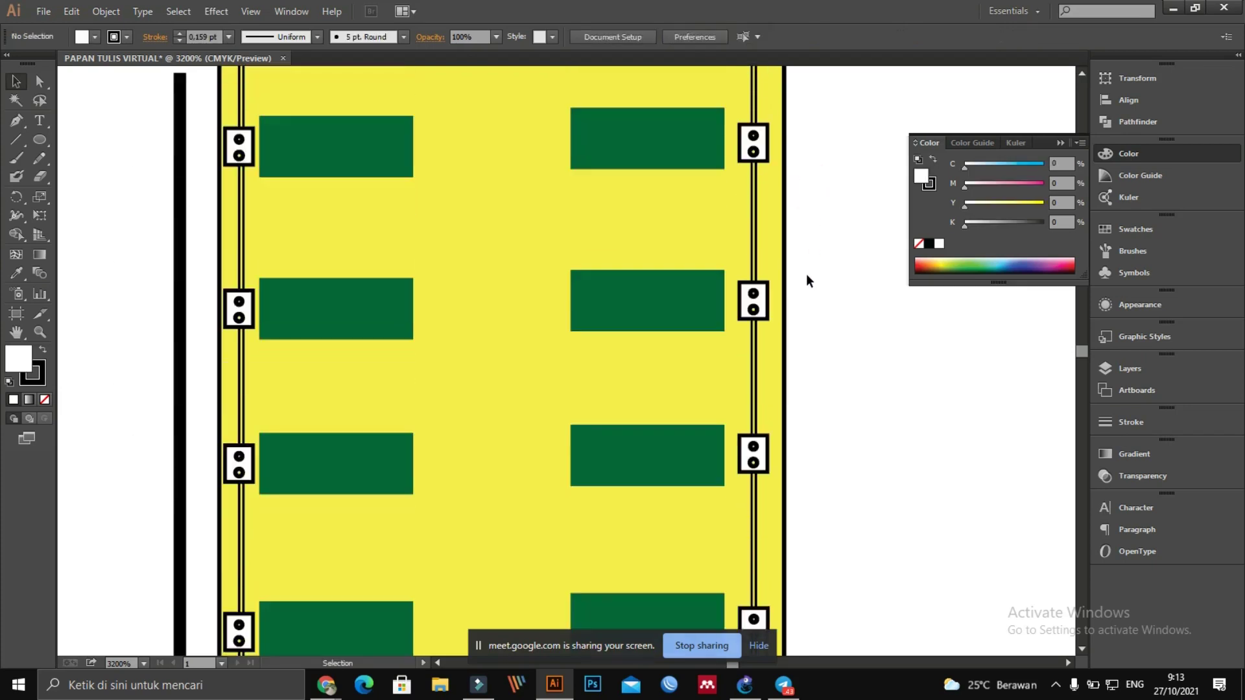
scroll(807, 274, down, 1)
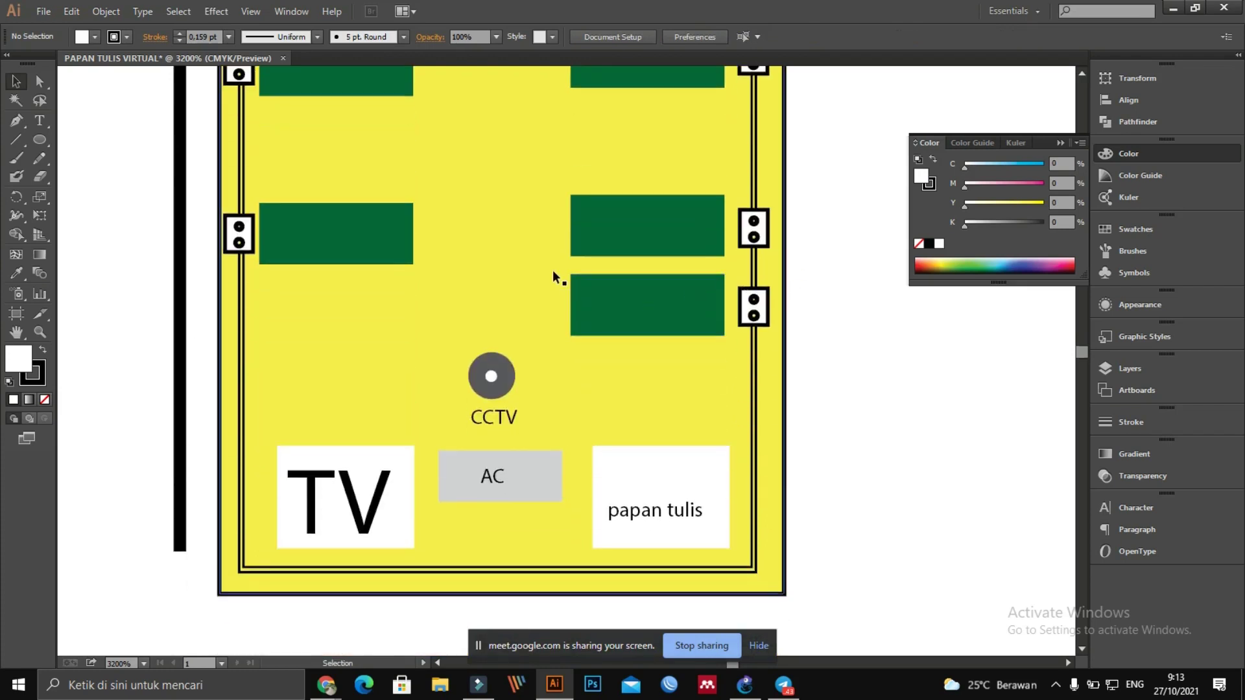
click(361, 236)
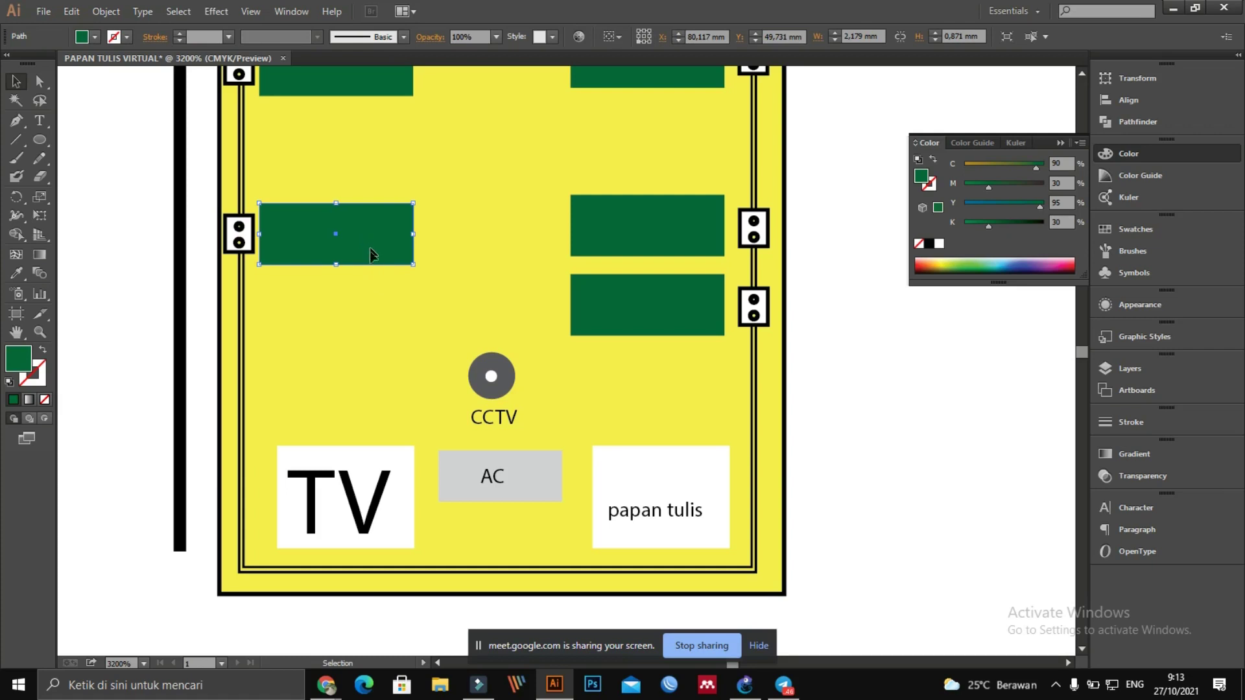
click(161, 196)
click(232, 227)
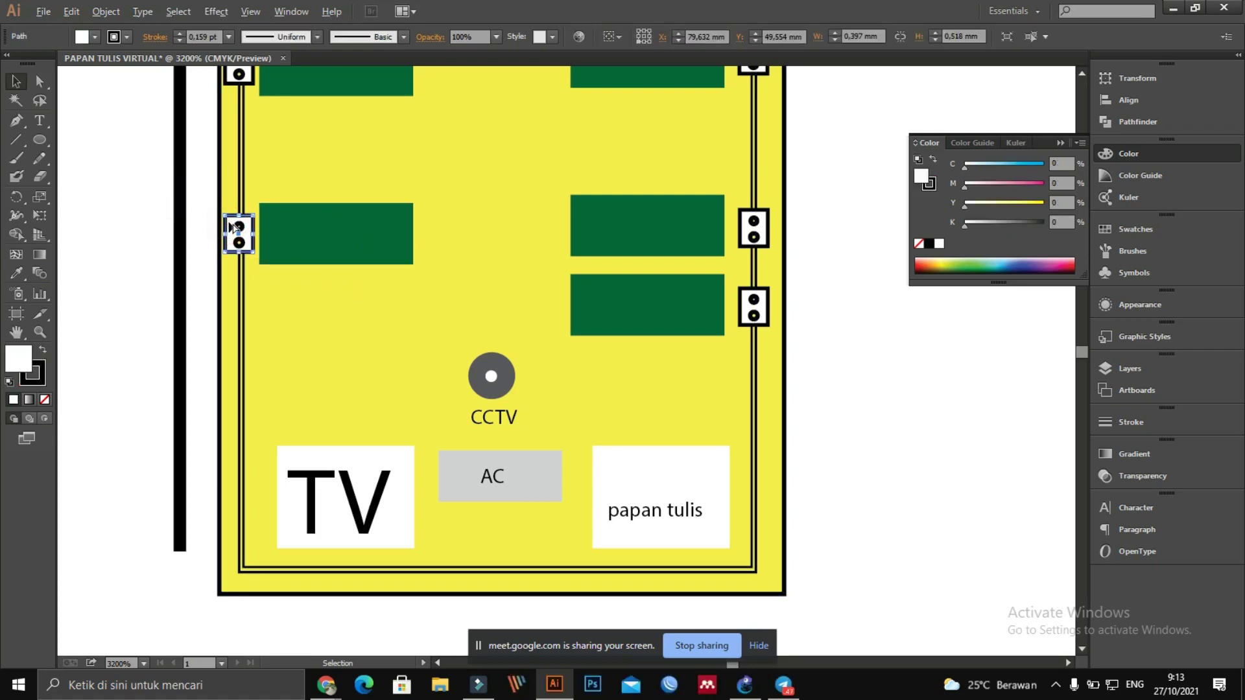
drag(161, 213, 123, 208)
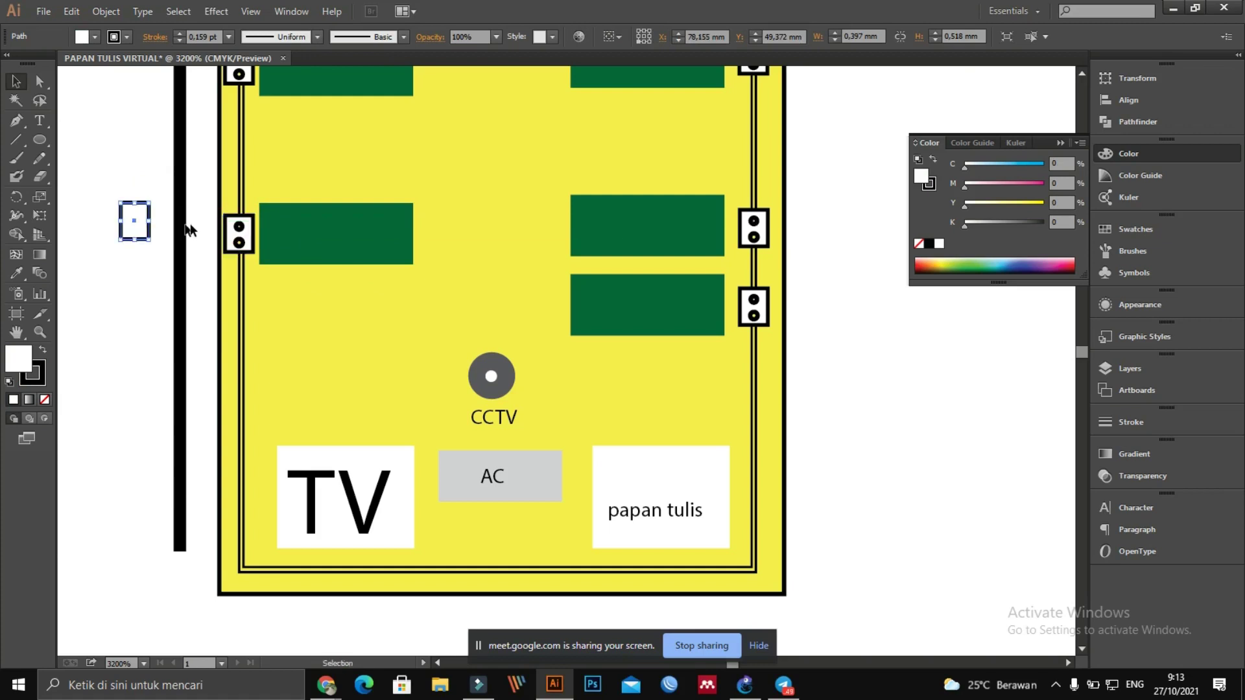
Step: Move the two circles from the lowest left socket into the copied frame outside the floor plan
click(238, 244)
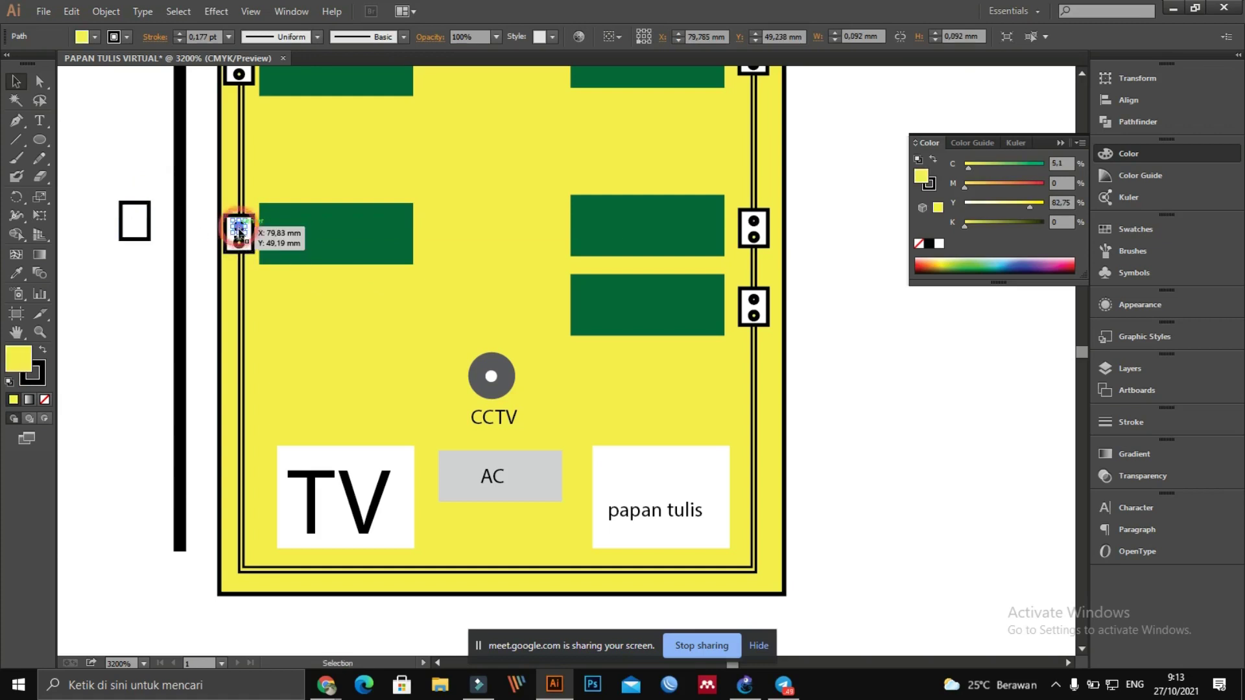
shift+click(240, 243)
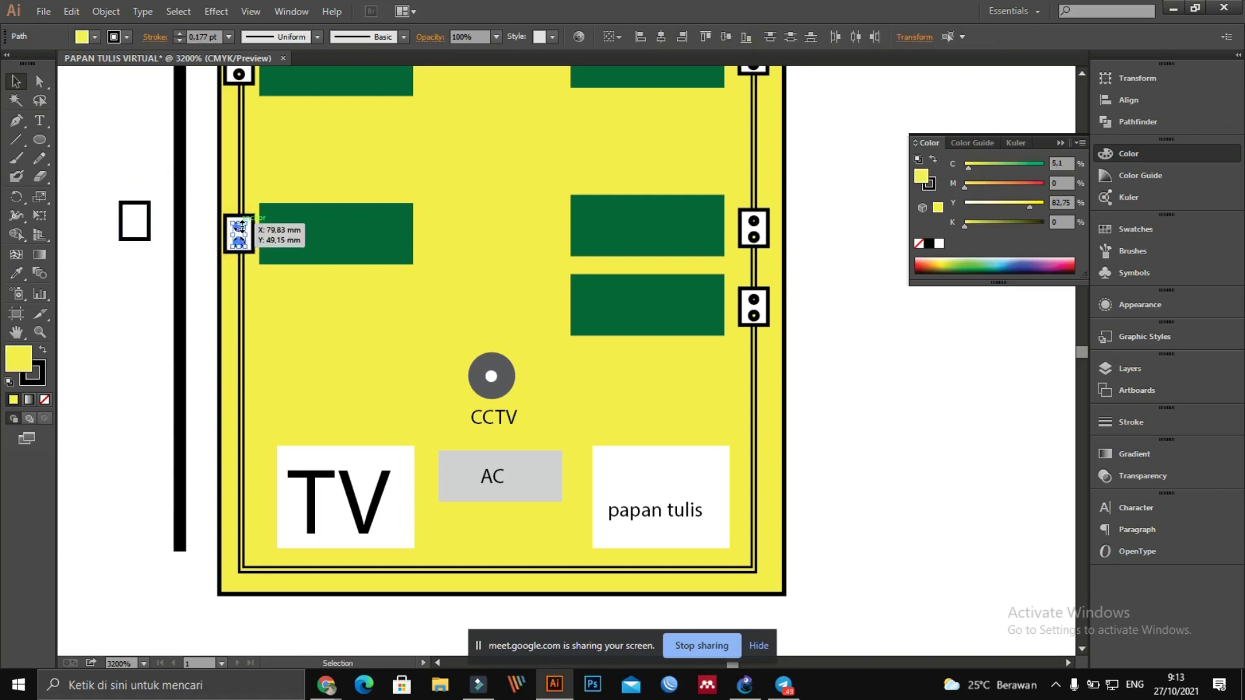
drag(241, 233, 134, 182)
click(134, 181)
scroll(138, 254, up, 1)
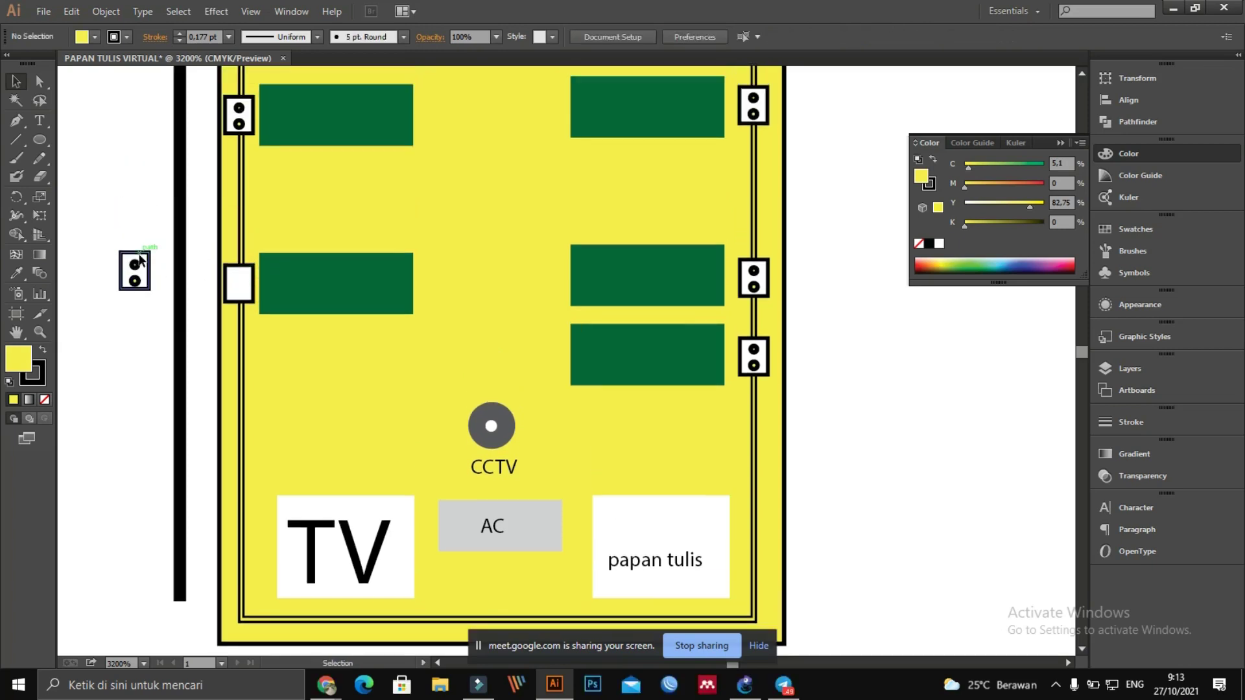
scroll(134, 269, up, 1)
key(super)
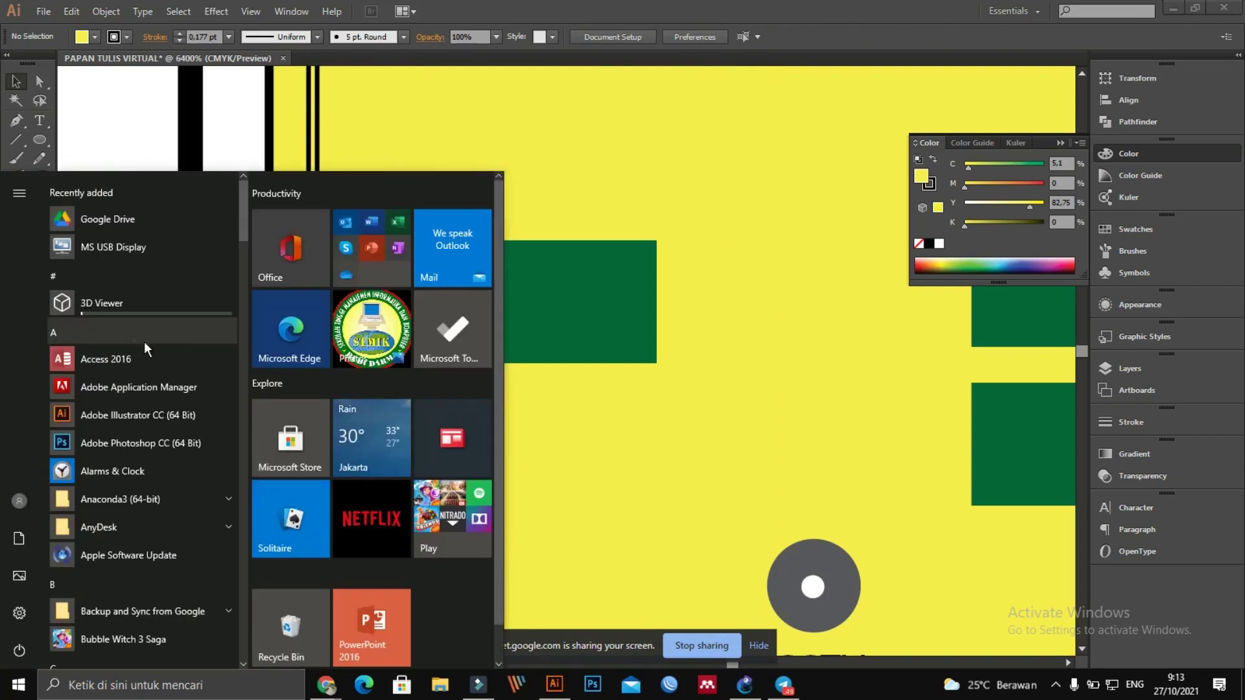
key(Escape)
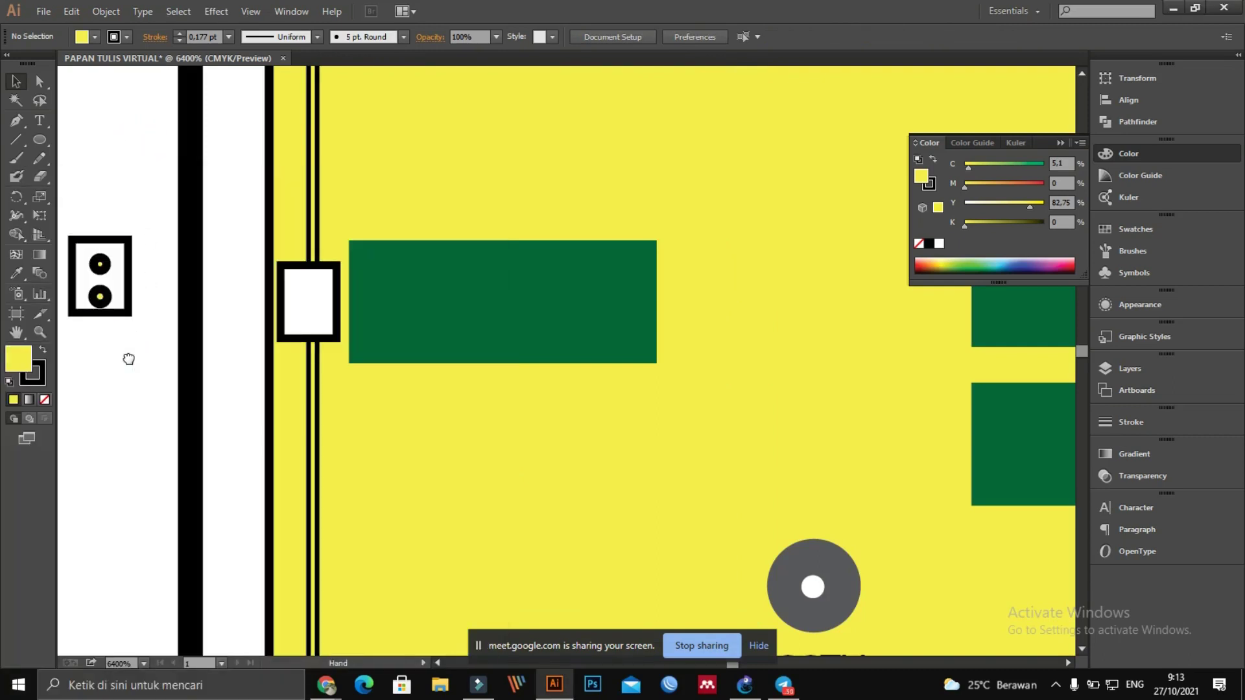
drag(128, 356, 289, 358)
Step: Shrink the lower circle in the copied frame to about 0.052 mm across and deselect it
click(259, 297)
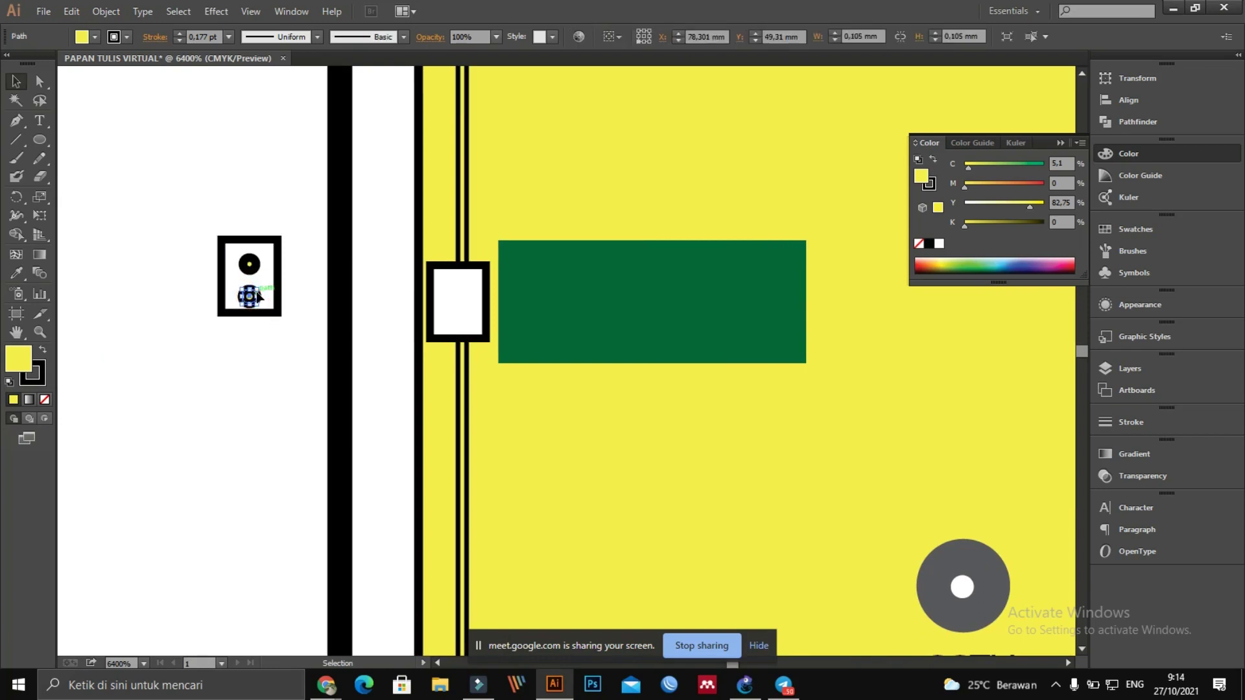
drag(255, 297, 250, 295)
click(266, 346)
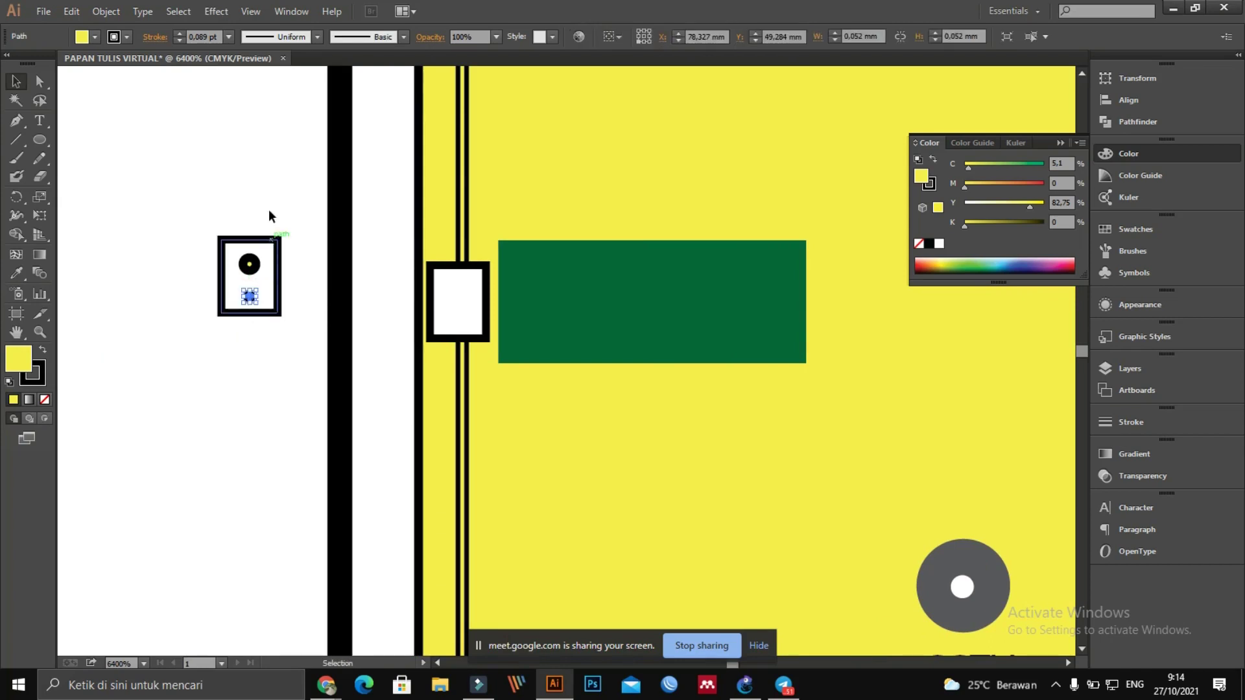
click(253, 187)
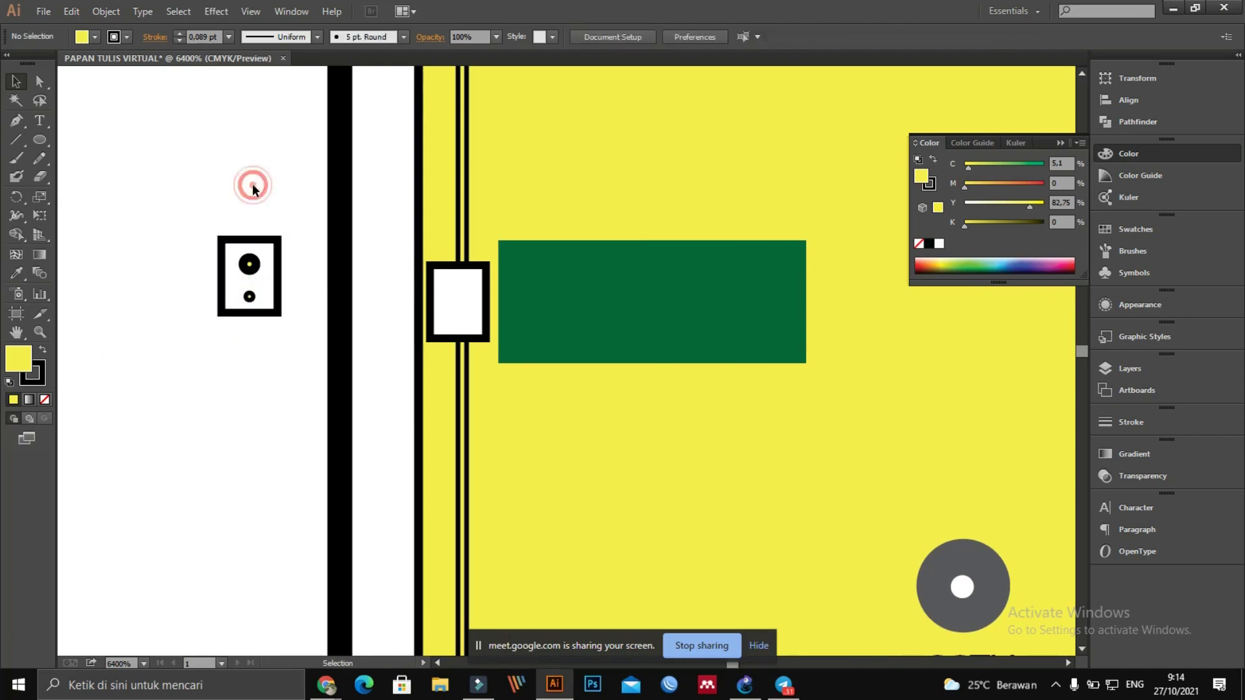
Step: Stretch the copied frame downward to about 1.207 mm tall and remove the larger upper circle from it
click(253, 315)
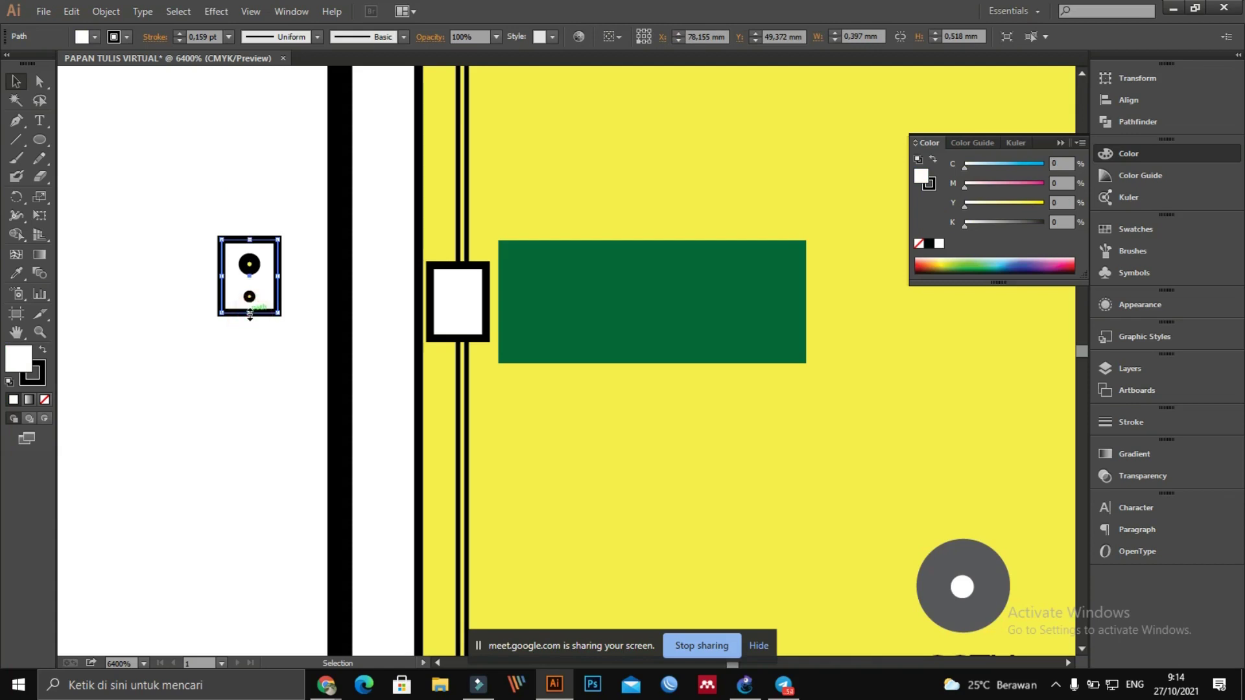
drag(250, 315, 245, 412)
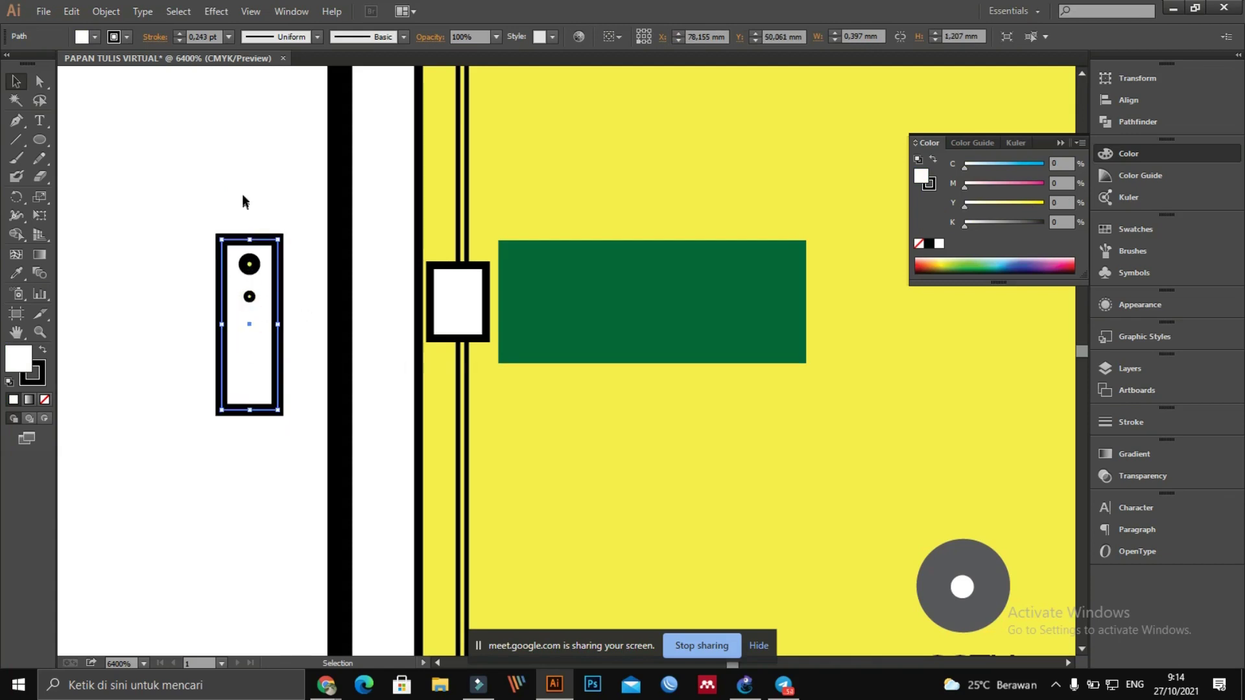
click(242, 194)
drag(249, 266, 185, 238)
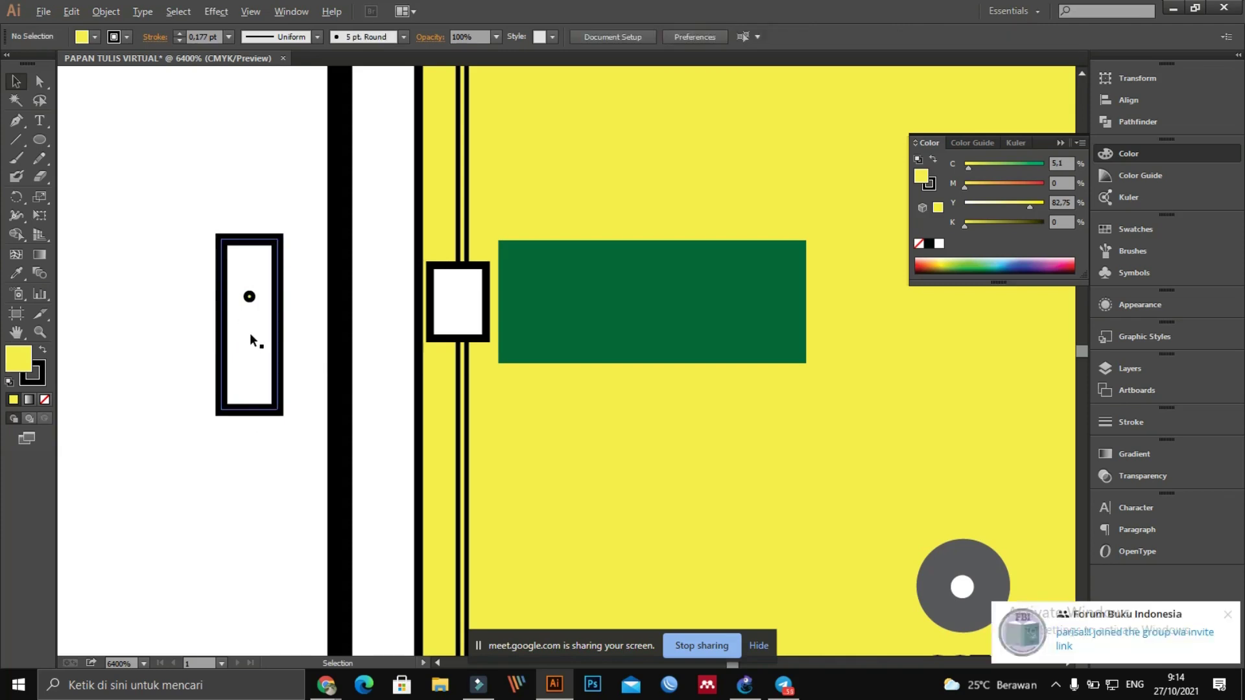
Step: Remove both the fill and the outline of the small circle inside the tall rectangle
click(249, 297)
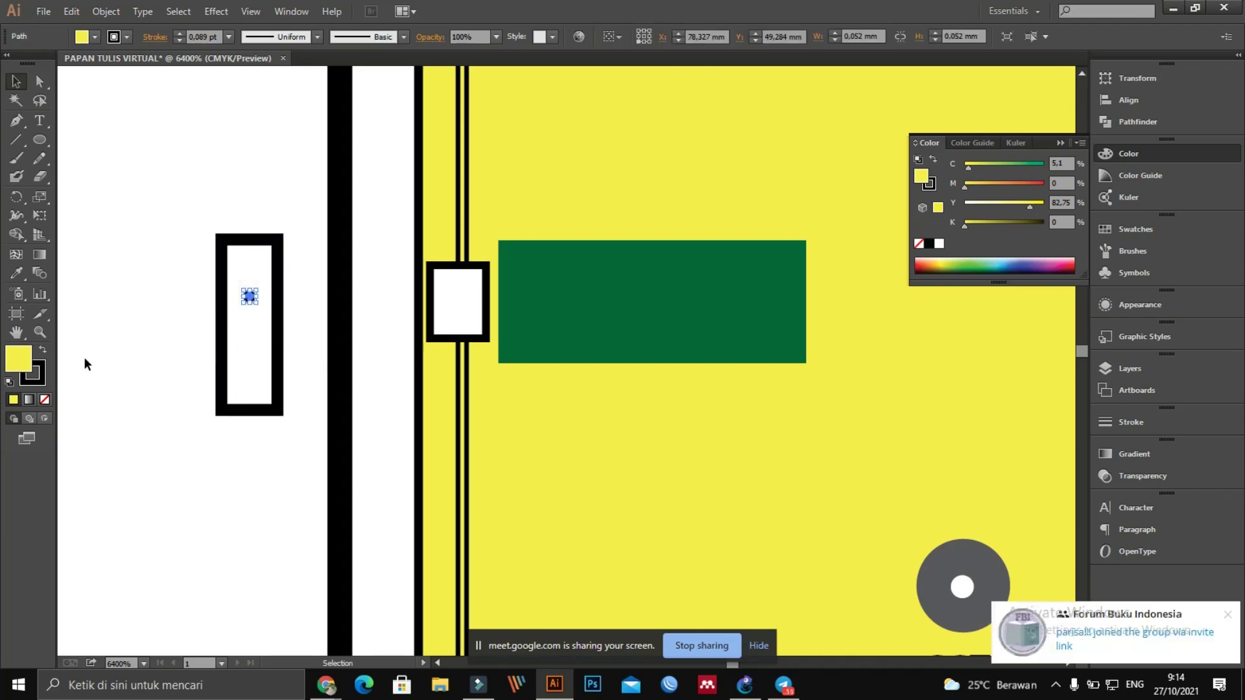
click(44, 400)
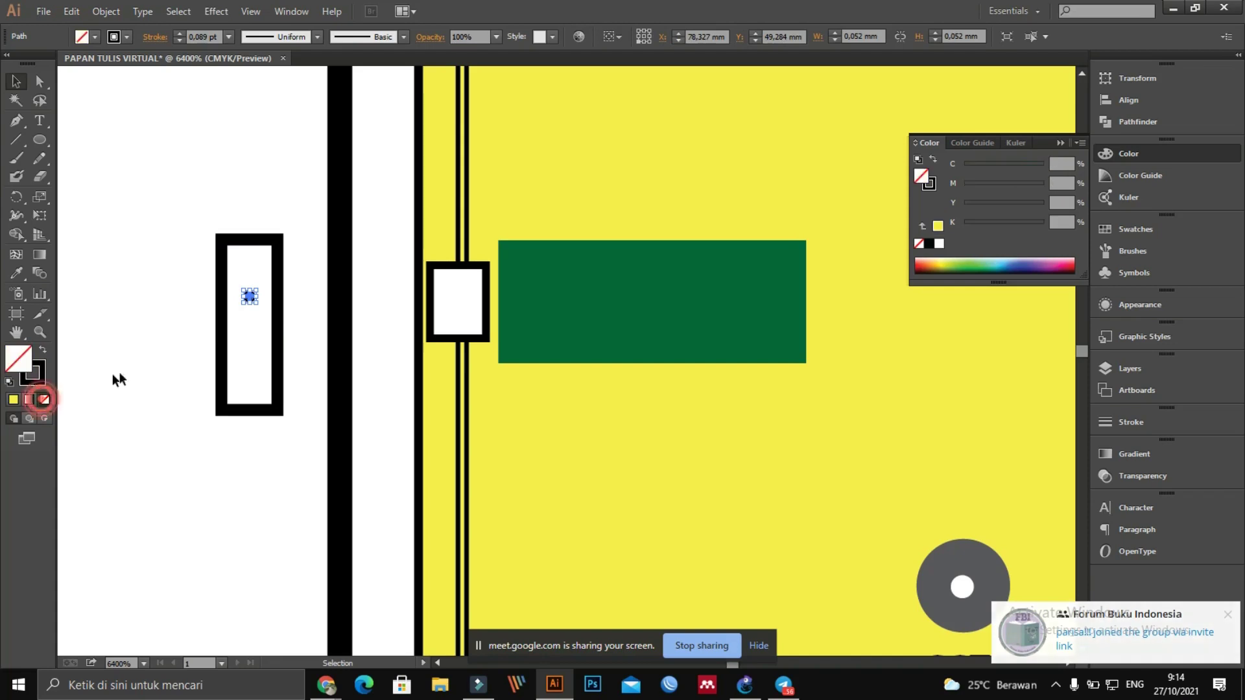
click(250, 295)
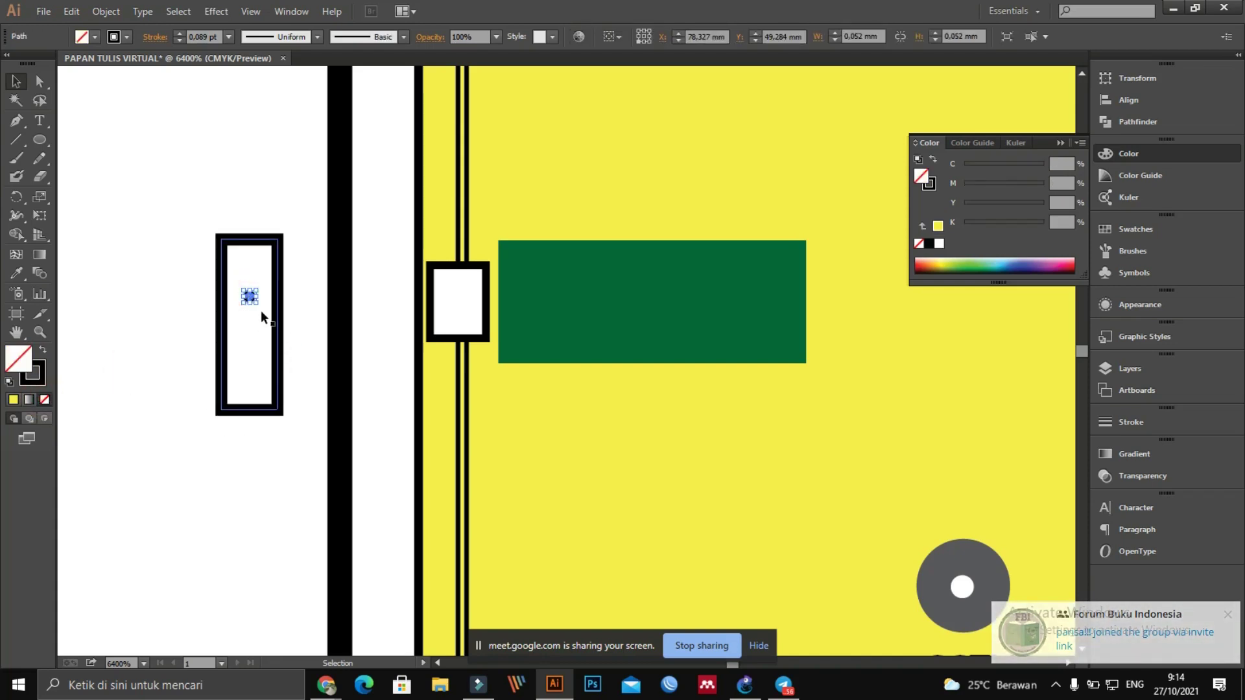
click(37, 372)
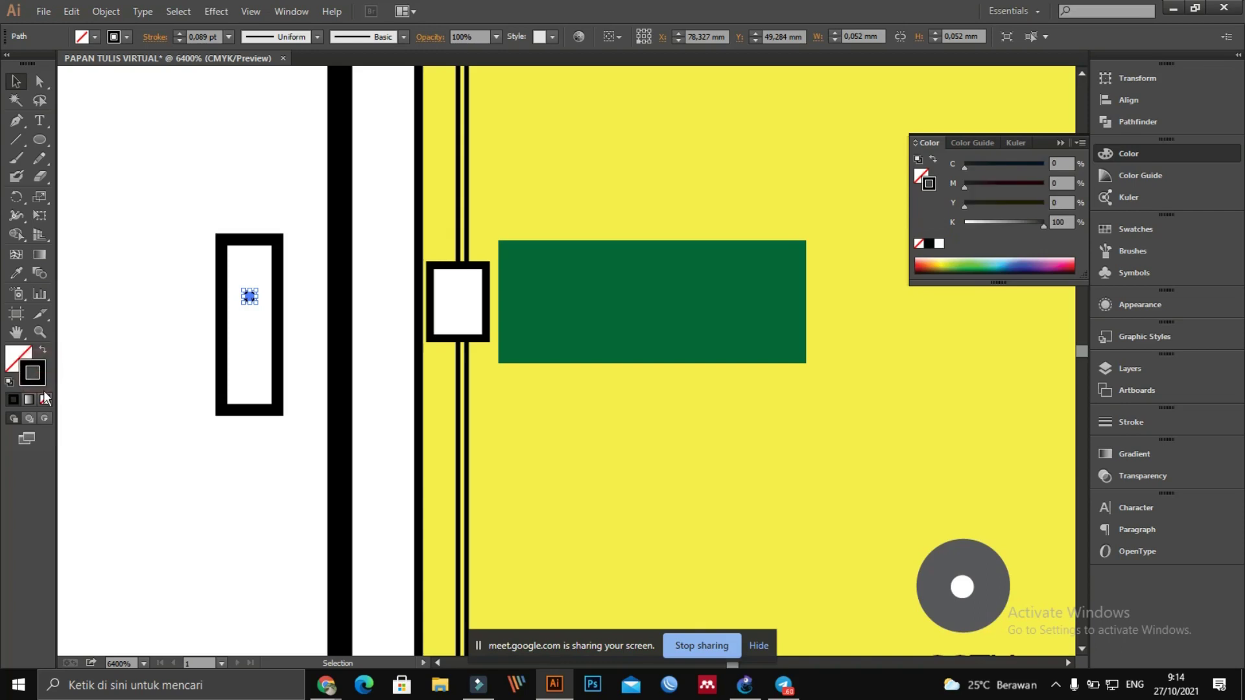
click(45, 399)
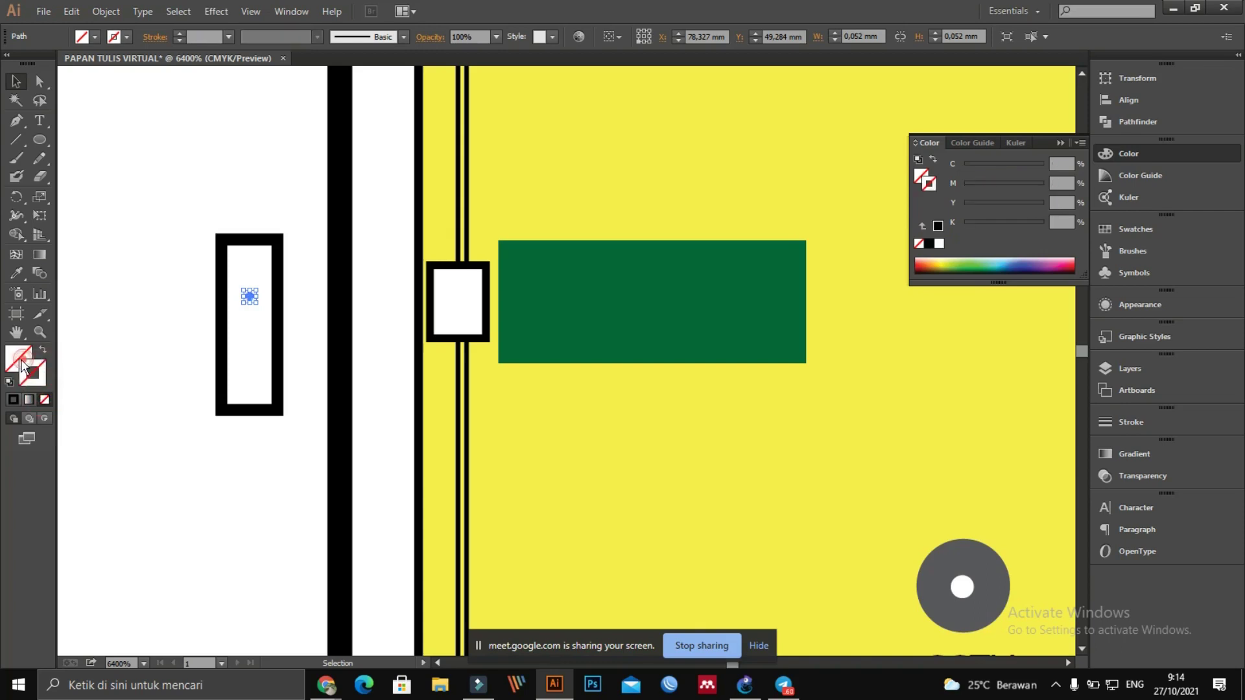
Step: Fill the small circle with light blue, about C 29.02 and Y 6.27, and deselect it
click(18, 357)
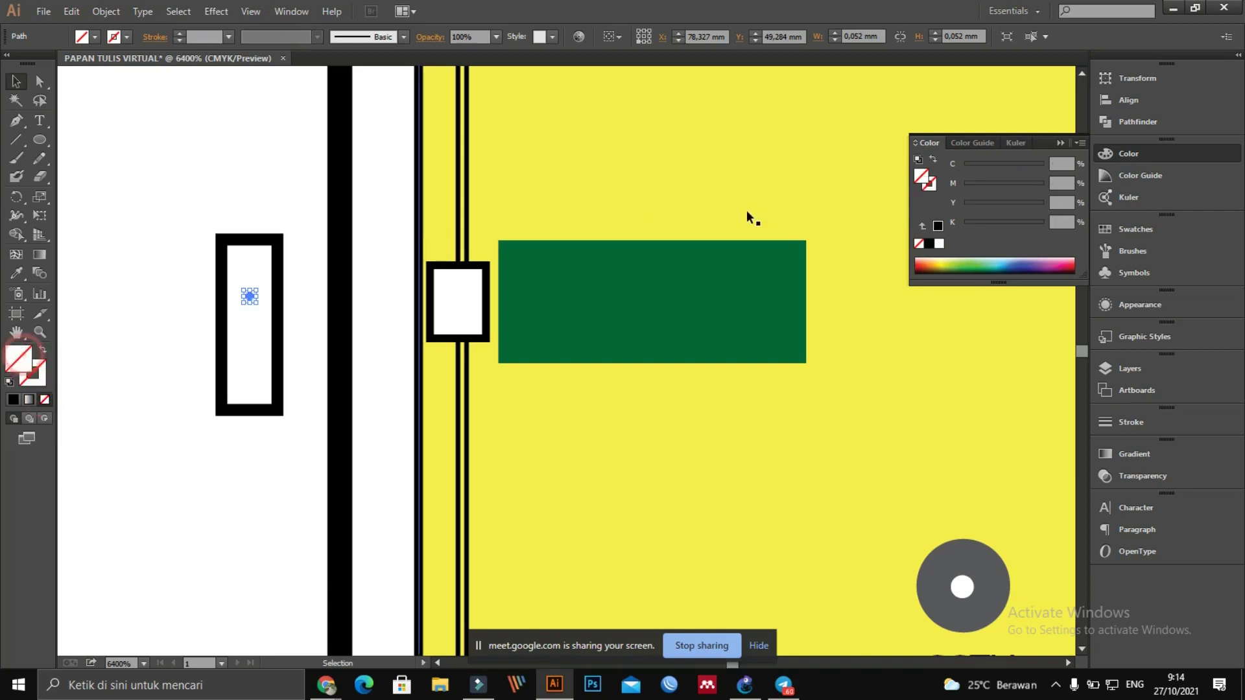
click(939, 244)
click(997, 261)
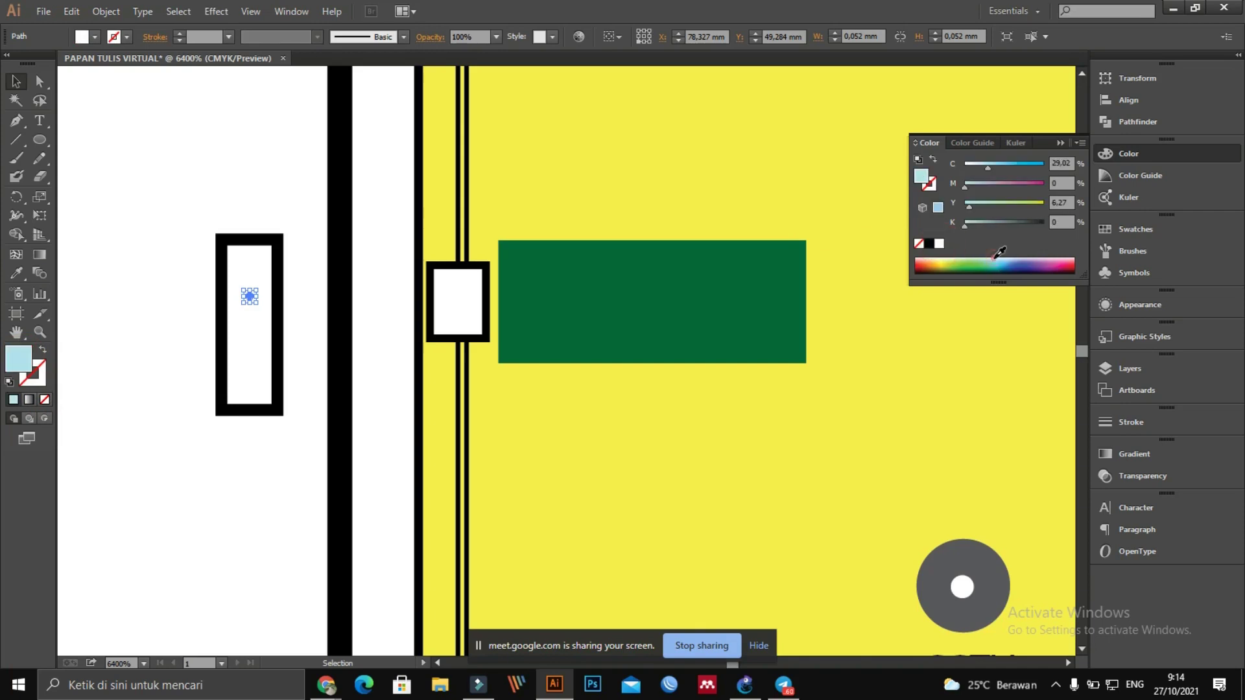
click(335, 161)
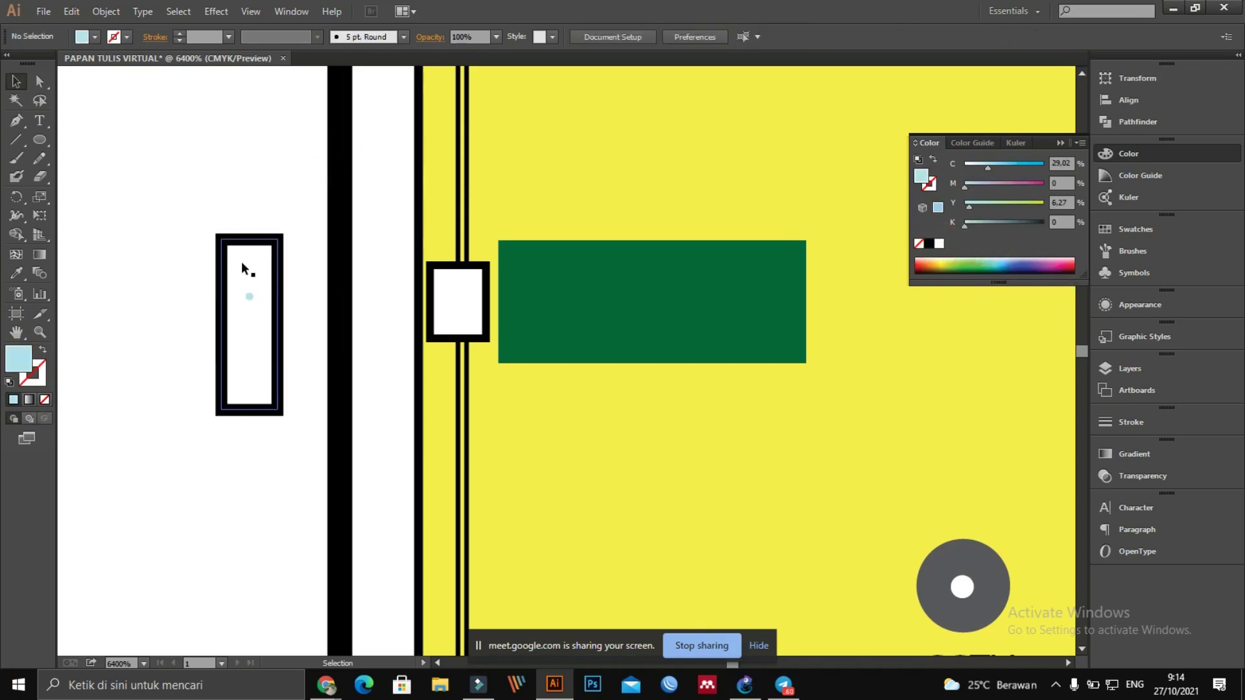
Step: Fill the small circle with a medium grey swatch and deselect it
click(249, 297)
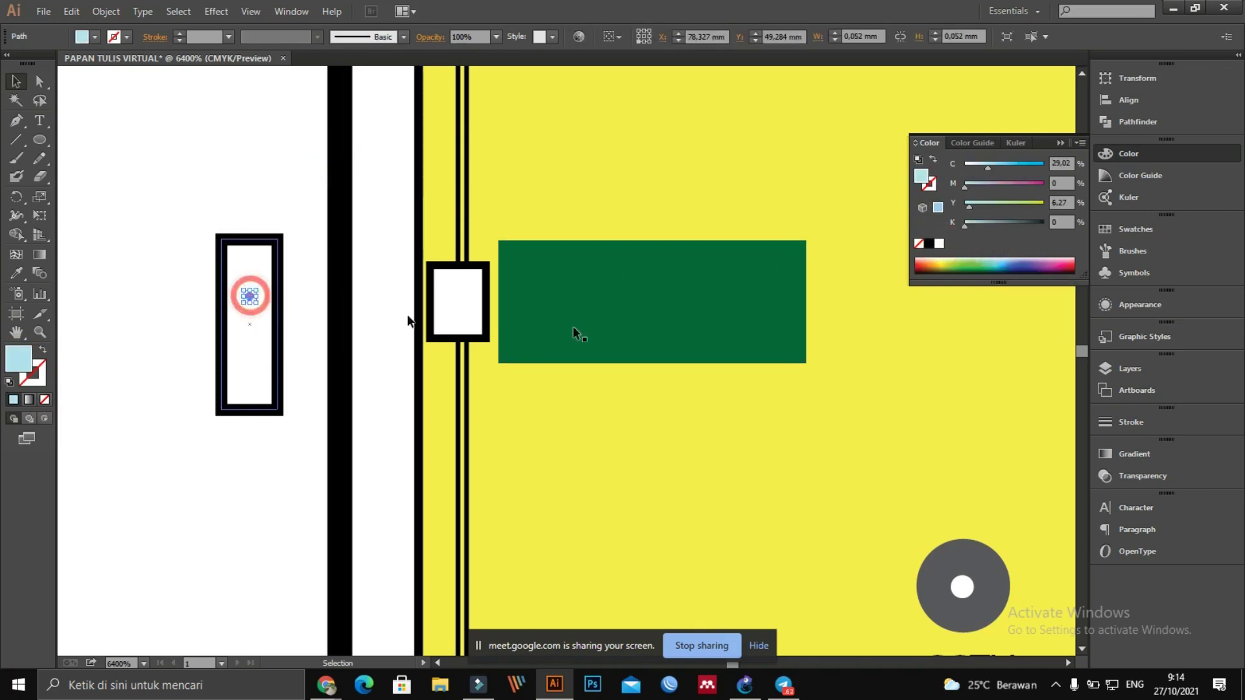
click(1116, 230)
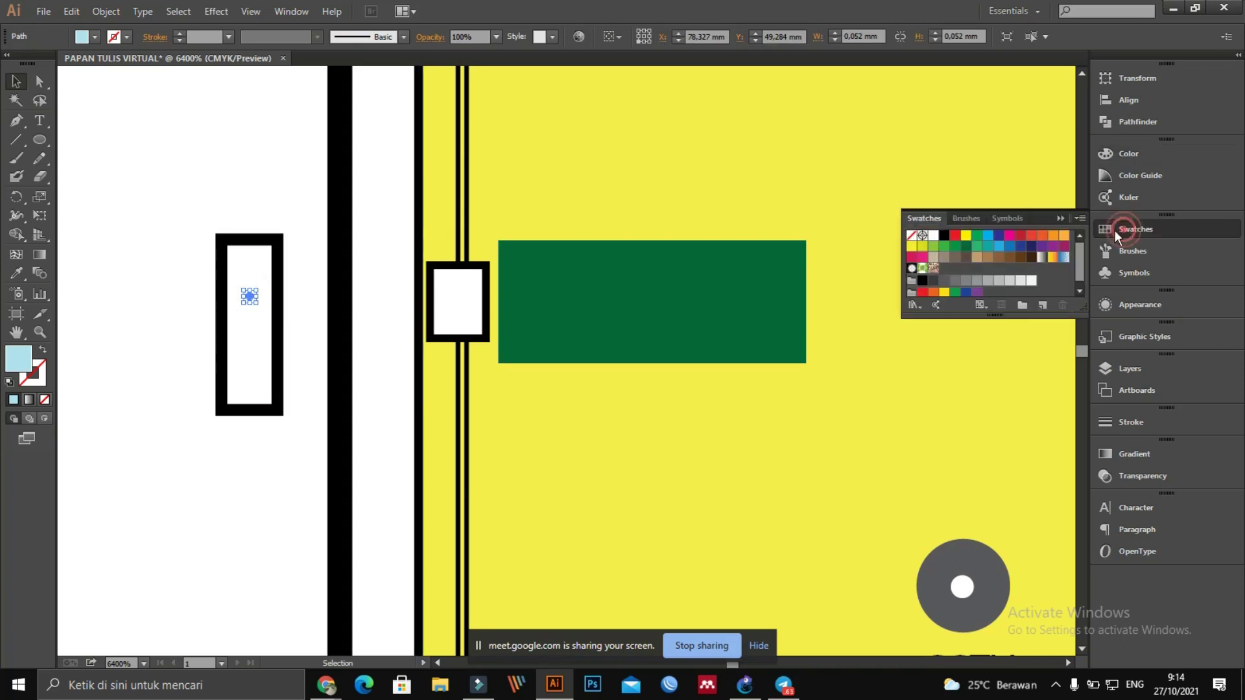
click(963, 282)
click(186, 206)
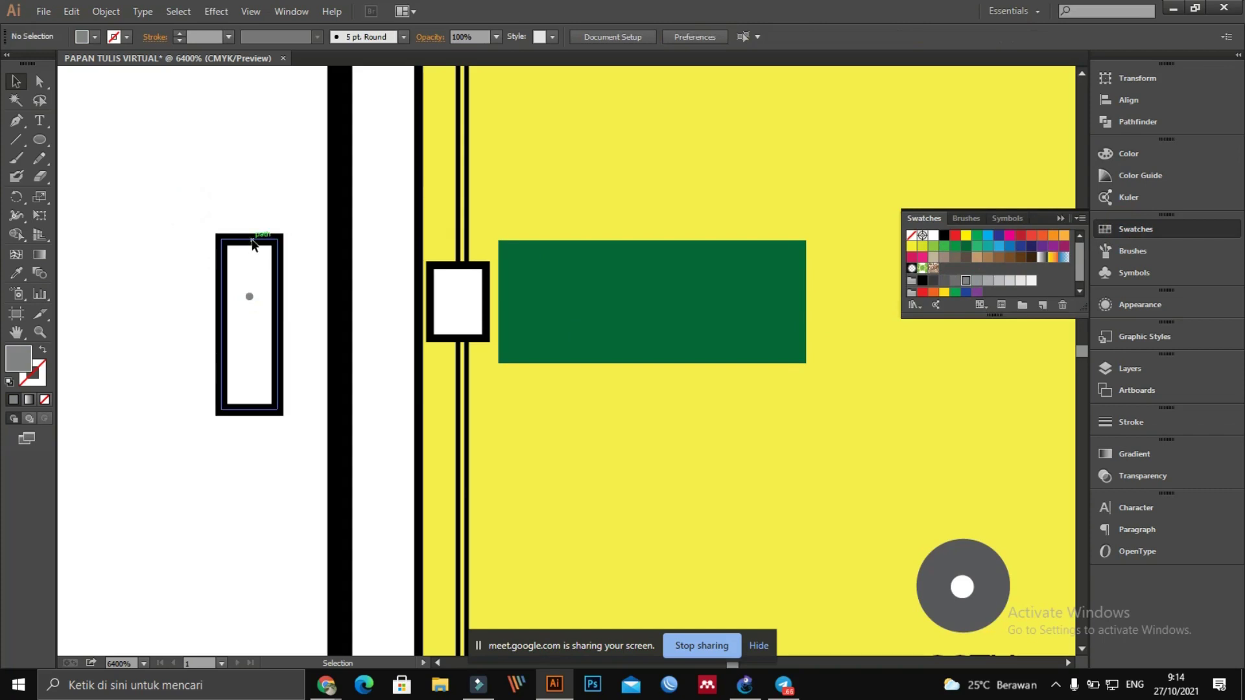
Step: Set the tall rectangle's stroke weight to 0.25 pt
click(253, 242)
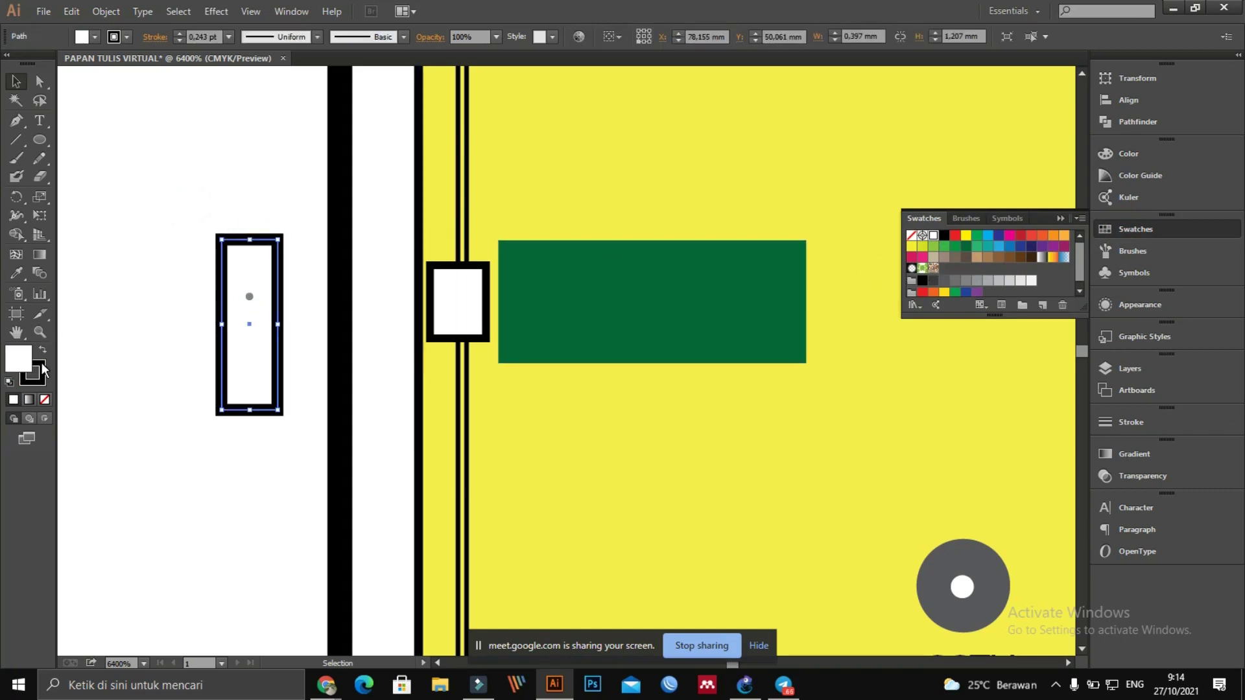
click(226, 37)
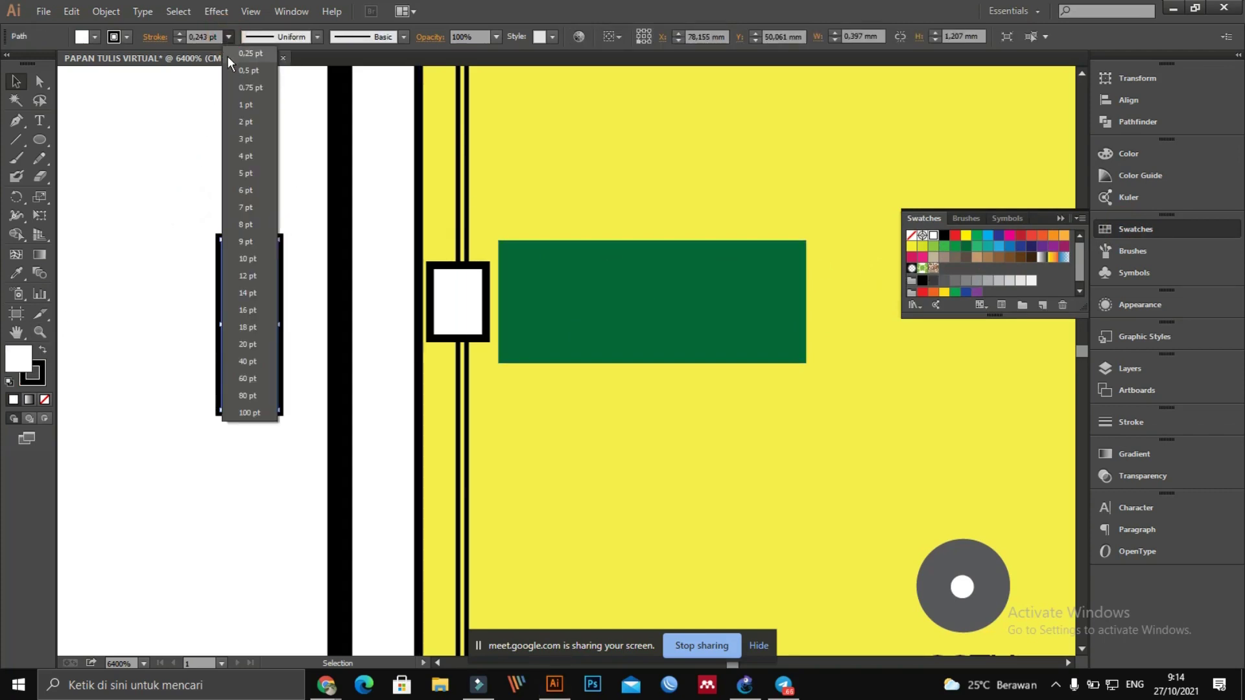
click(237, 53)
click(219, 37)
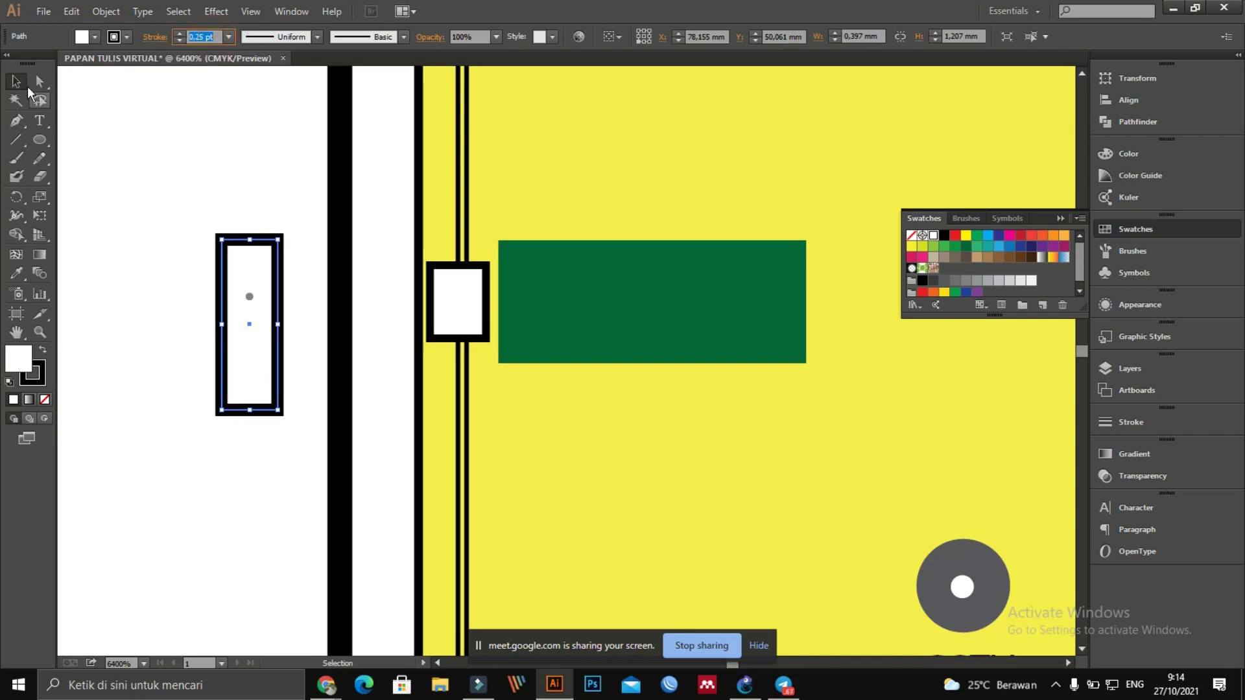
click(128, 267)
Step: Remove the outline of the tall rectangle around the grey circle
click(249, 237)
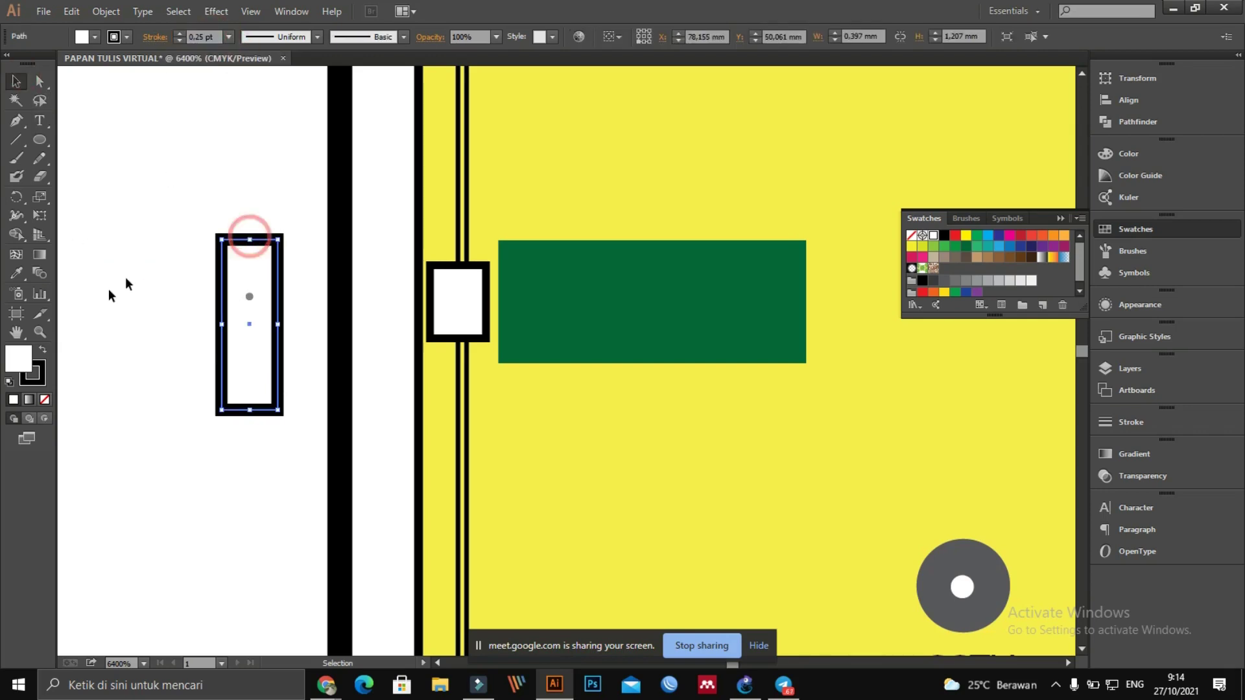
click(40, 375)
click(44, 399)
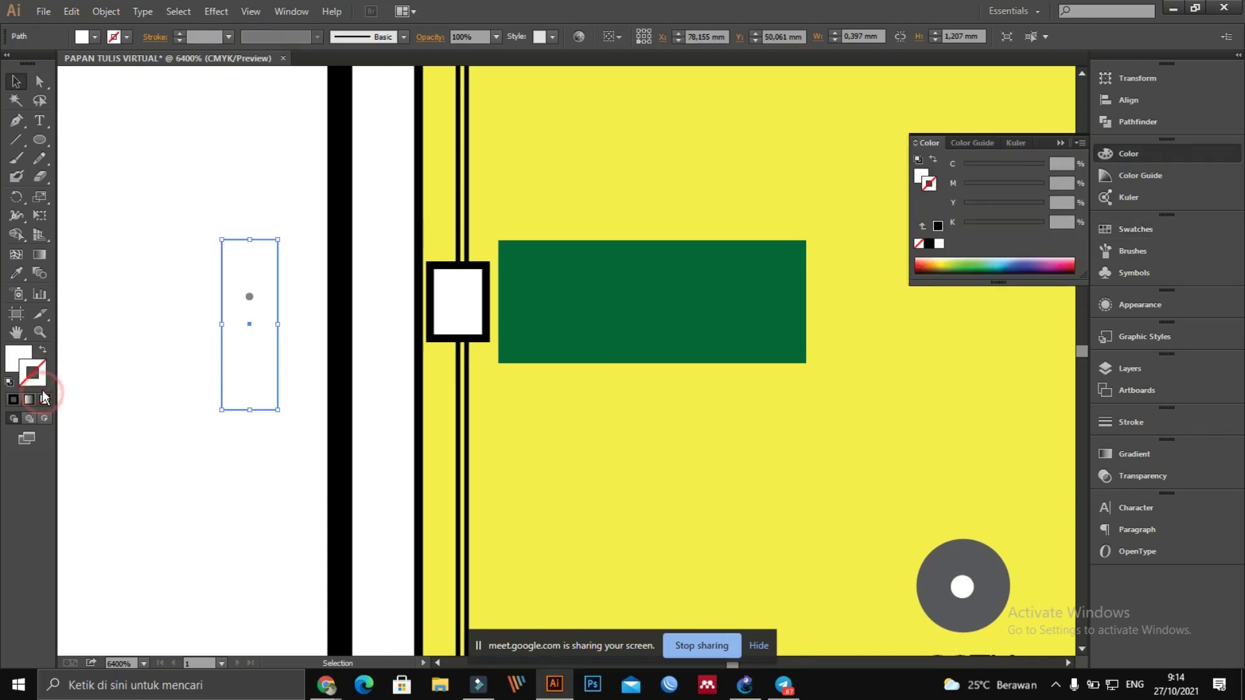
Step: Try blue, green, orange and light green spectrum fills on the tall rectangle
click(13, 366)
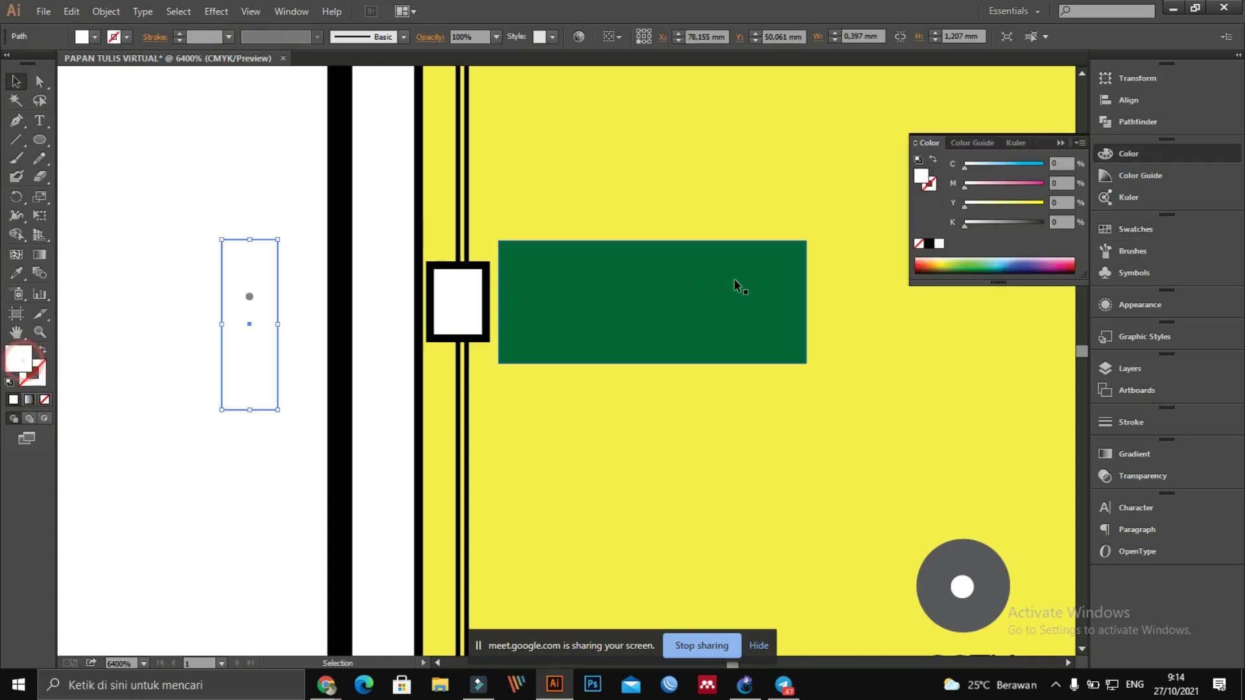
click(1009, 259)
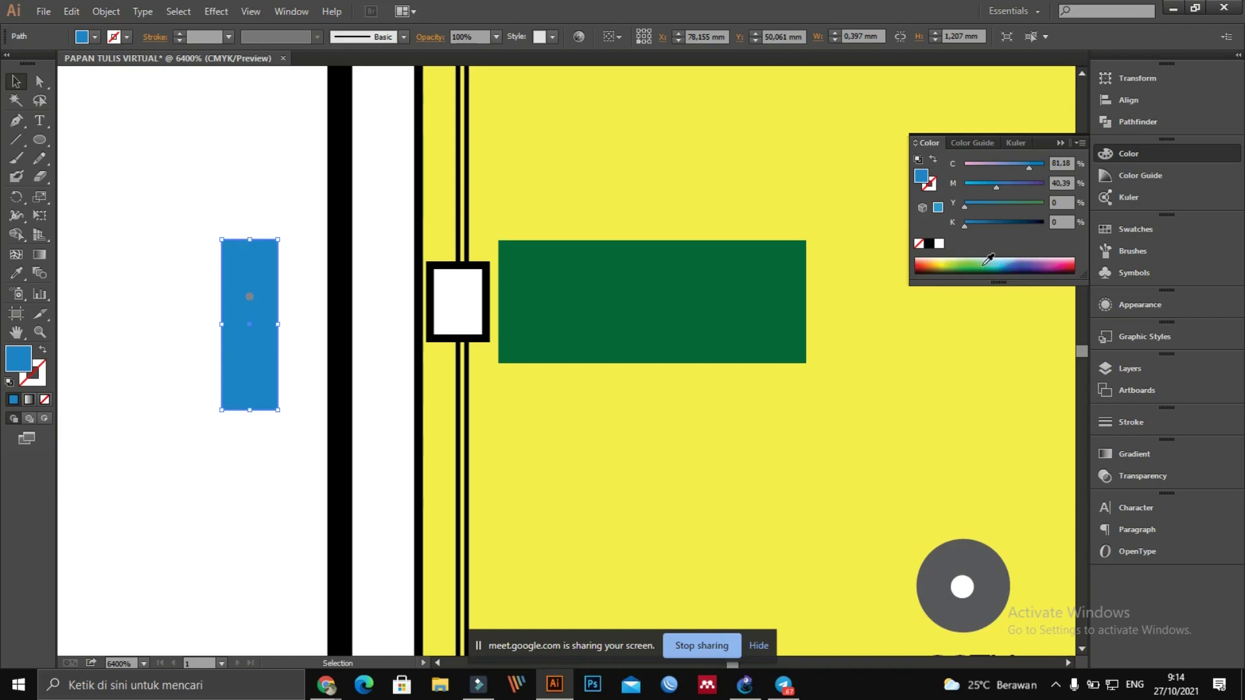
click(984, 258)
click(966, 258)
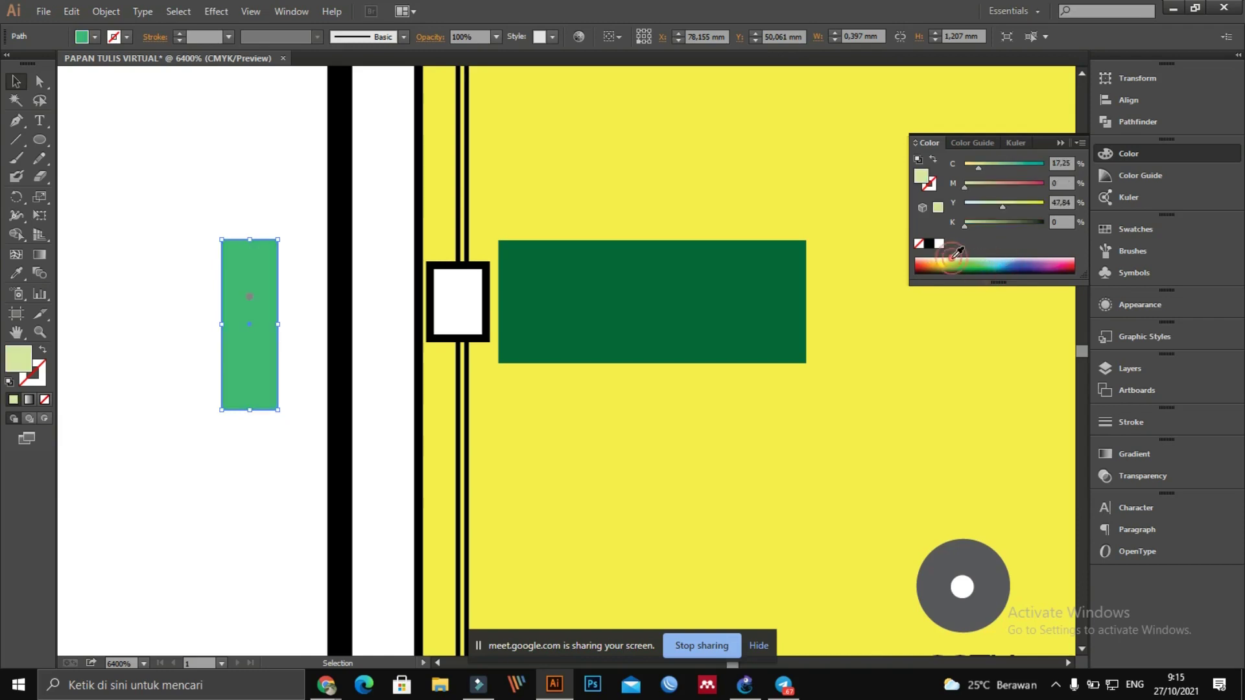
click(938, 260)
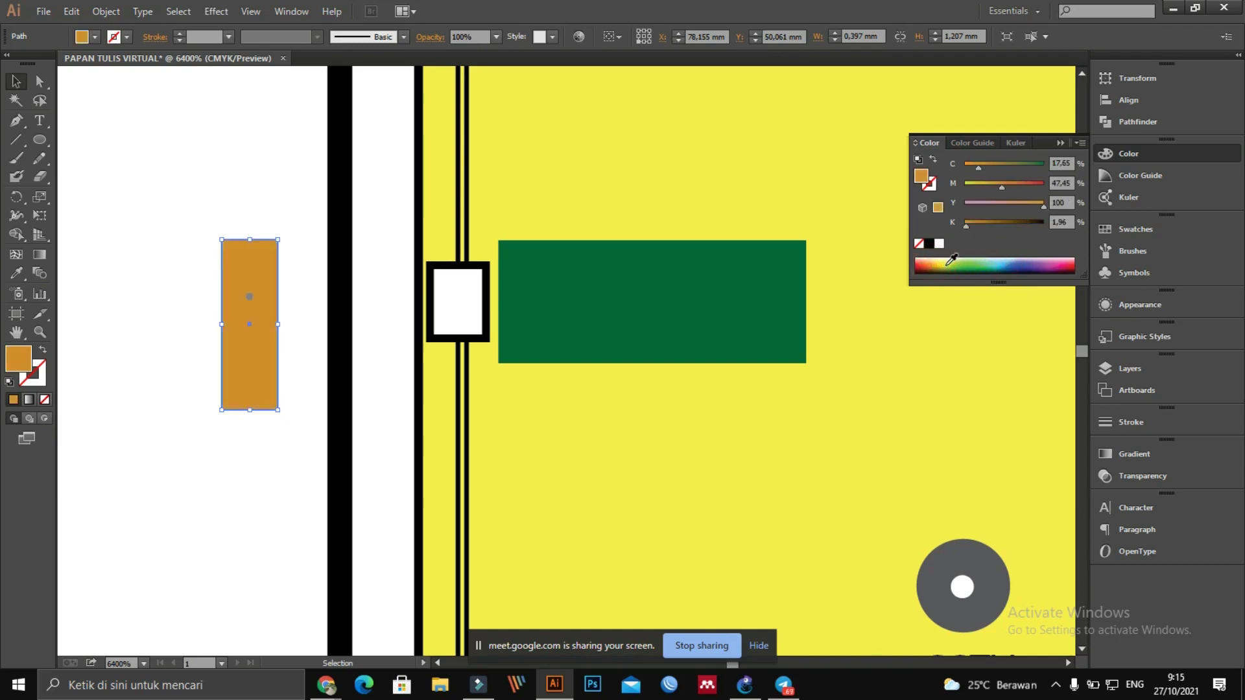
click(949, 261)
click(954, 261)
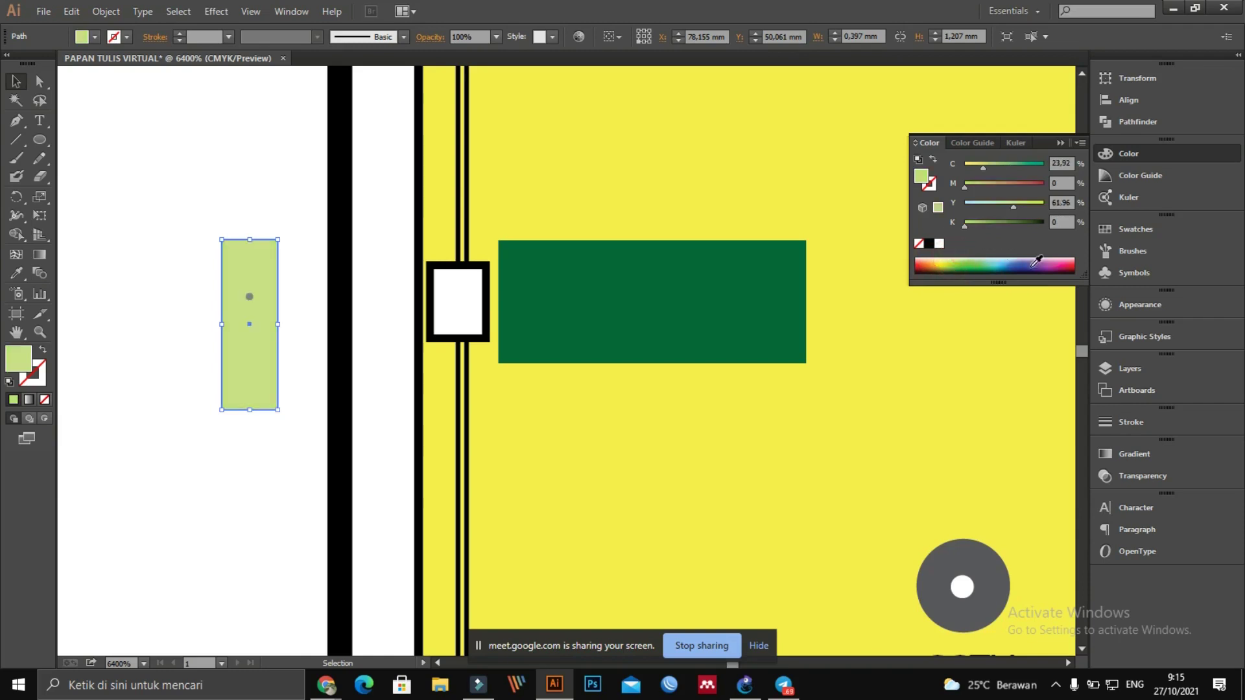
Step: Fill the tall rectangle with a medium grey swatch and the small circle inside it with white
click(1115, 231)
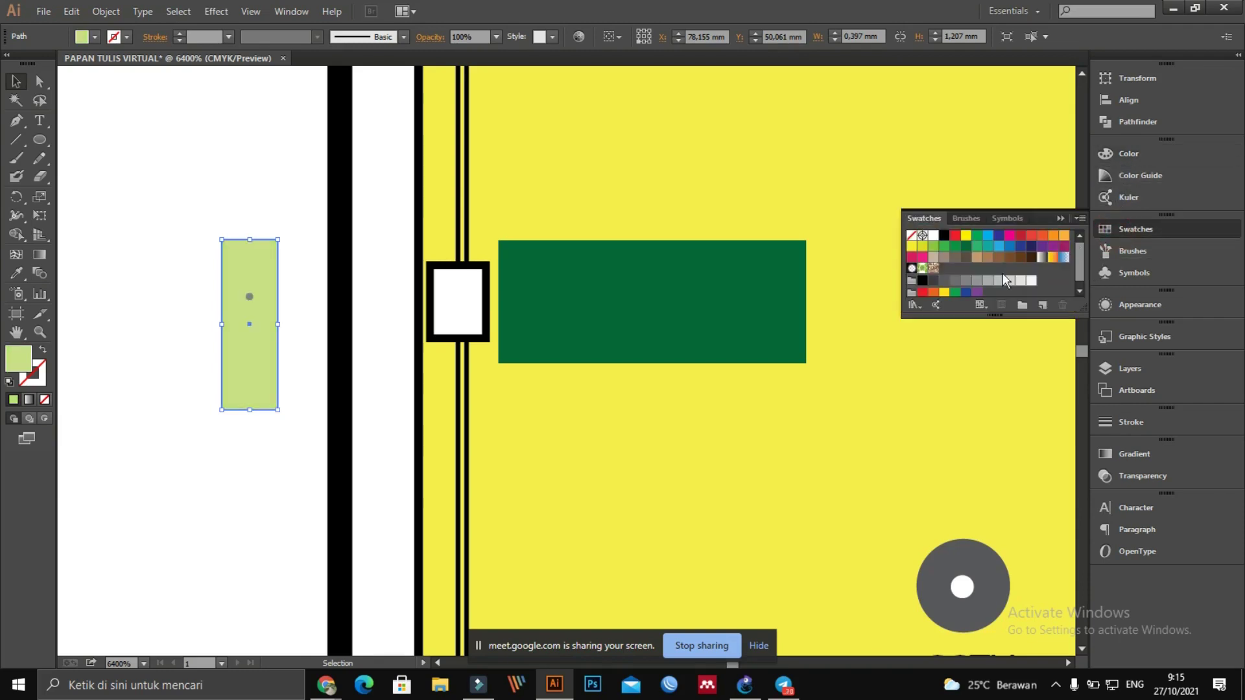
click(955, 281)
click(250, 296)
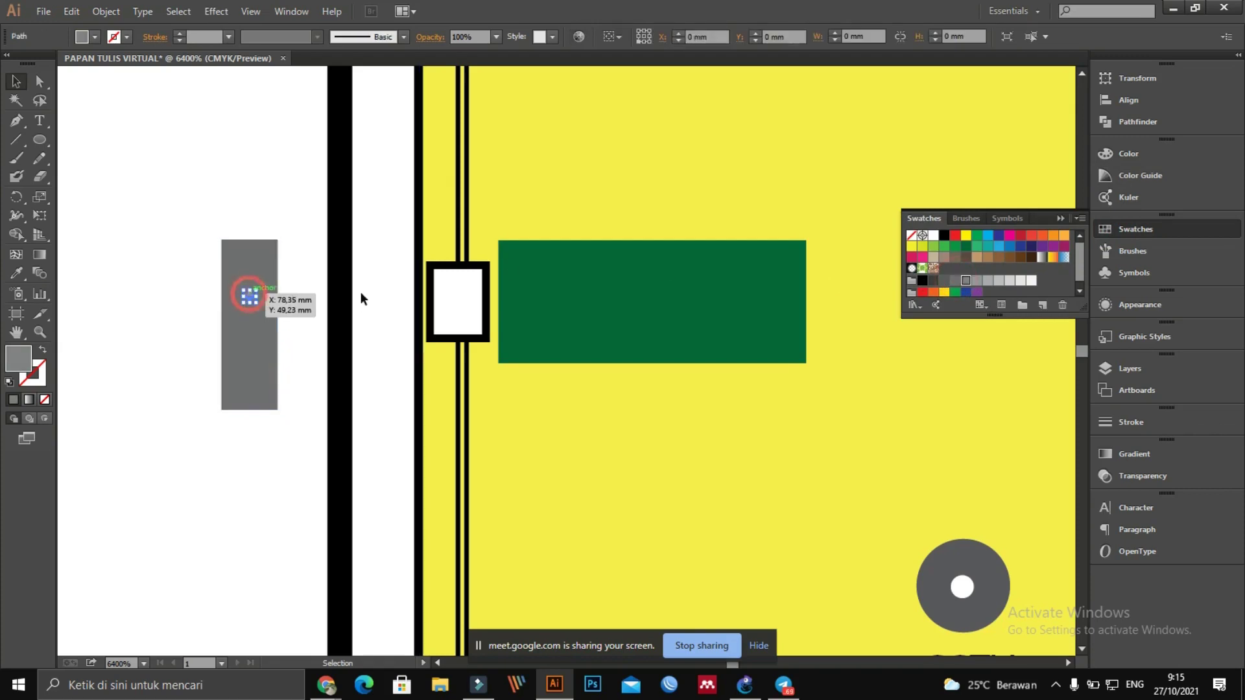
click(934, 234)
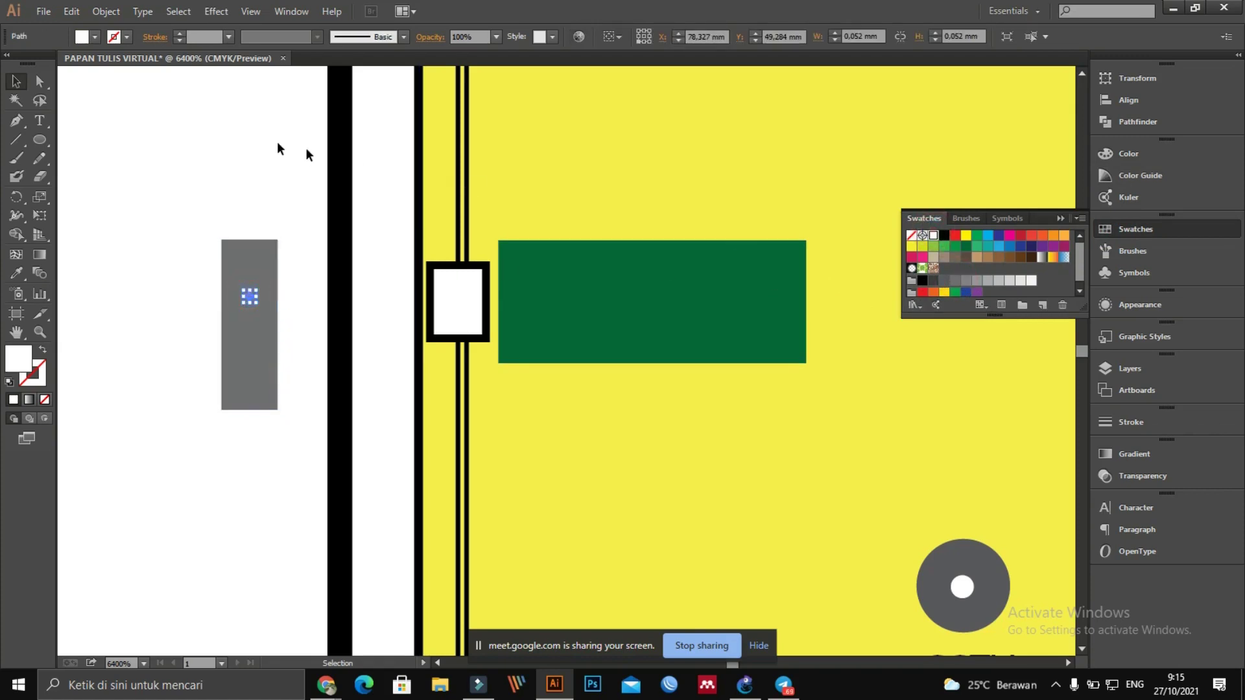
click(271, 141)
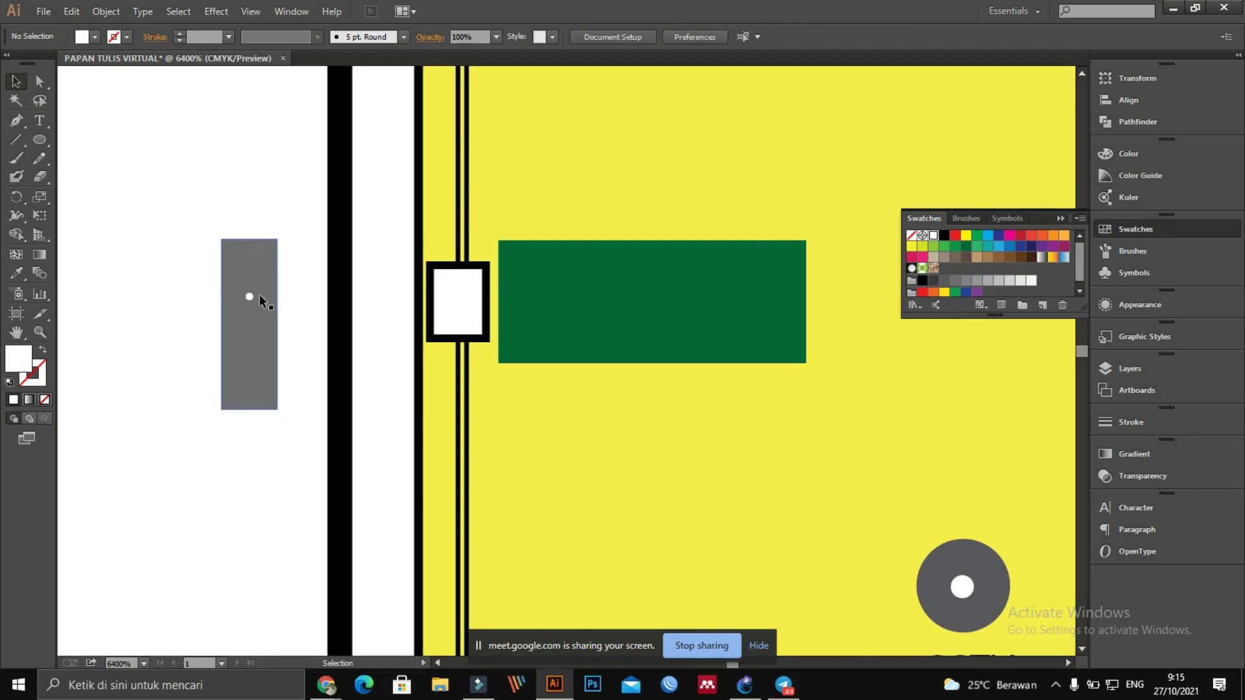
Step: Move the white circle to the grey rectangle's upper-left corner and place a copy diagonally below it to the right
drag(250, 296, 242, 264)
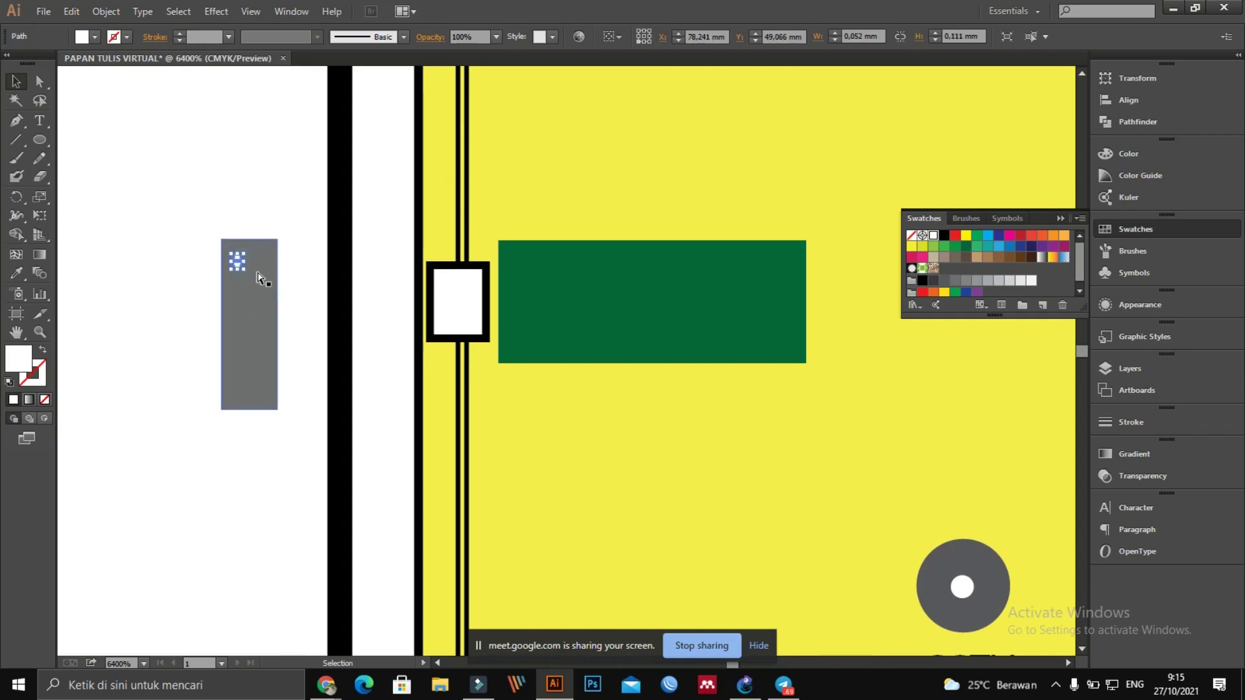
click(233, 206)
click(237, 263)
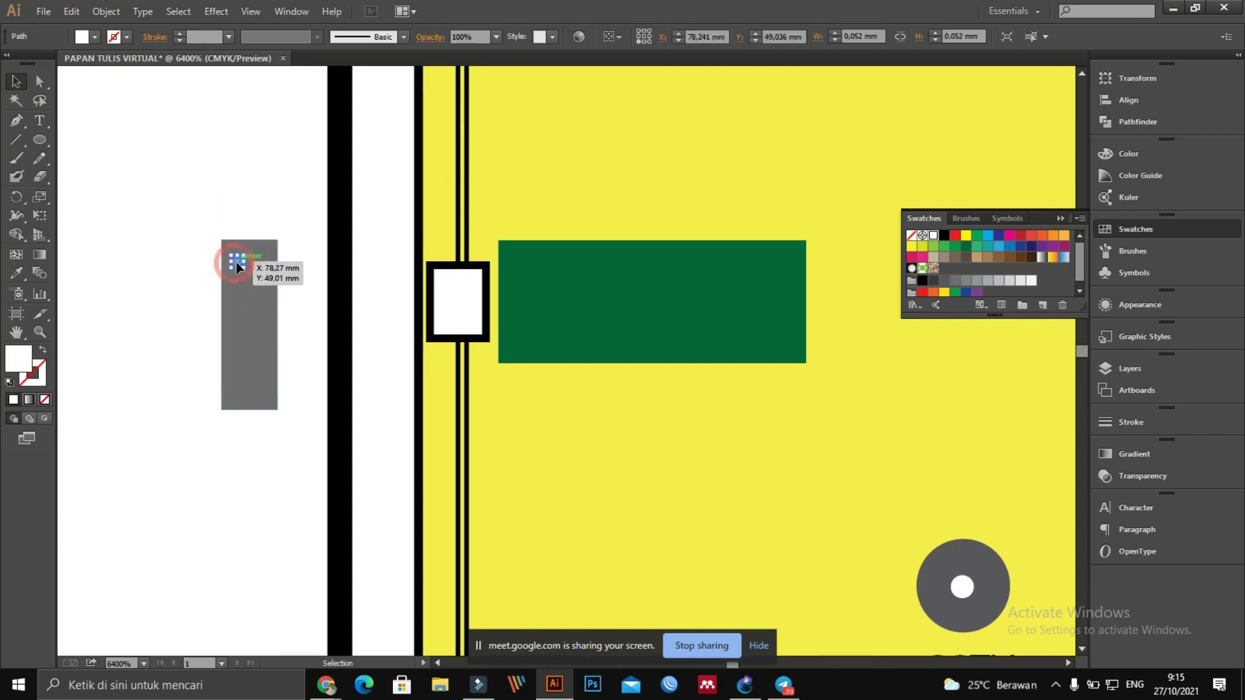
drag(242, 267, 255, 280)
click(188, 233)
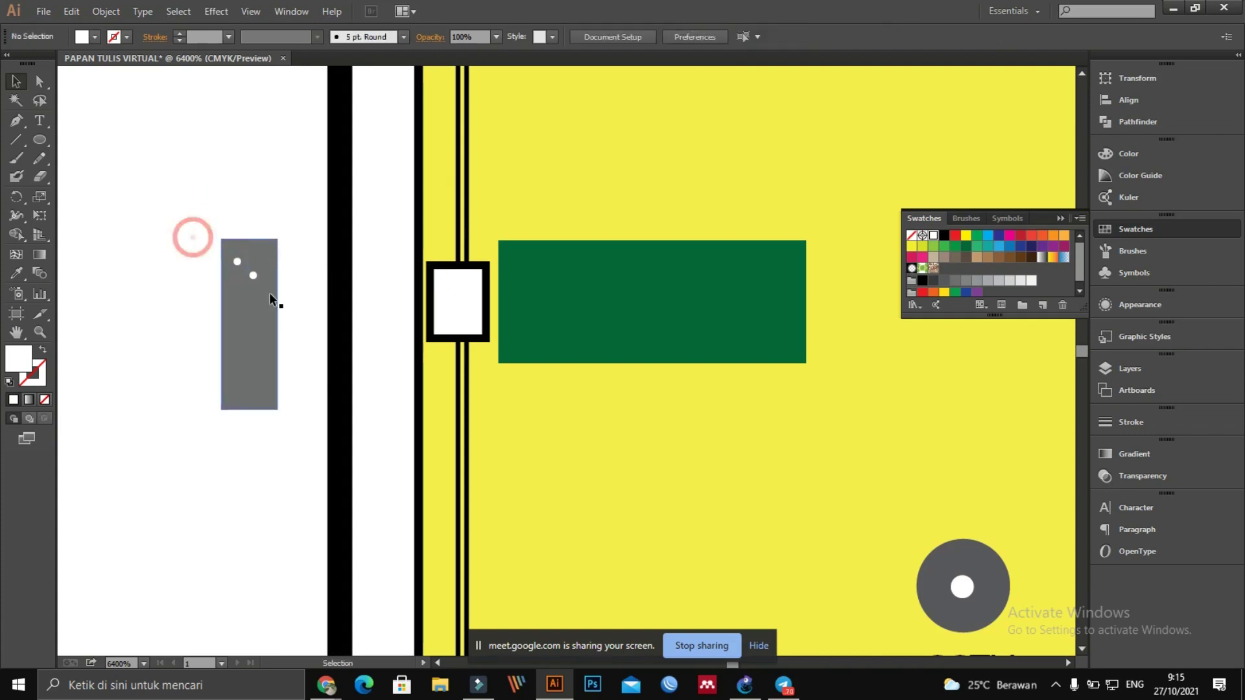
Step: Duplicate the diagonal pair of white dots down the grey rectangle to make four evenly spaced pairs
click(235, 262)
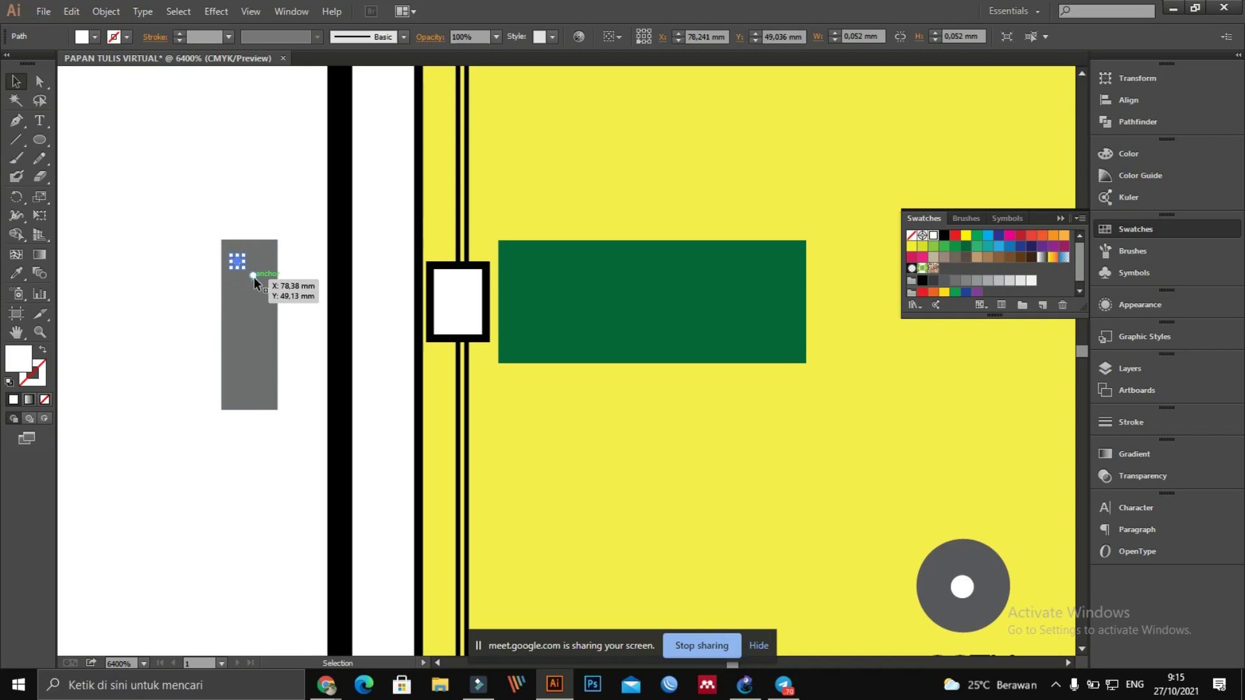
drag(237, 261, 253, 275)
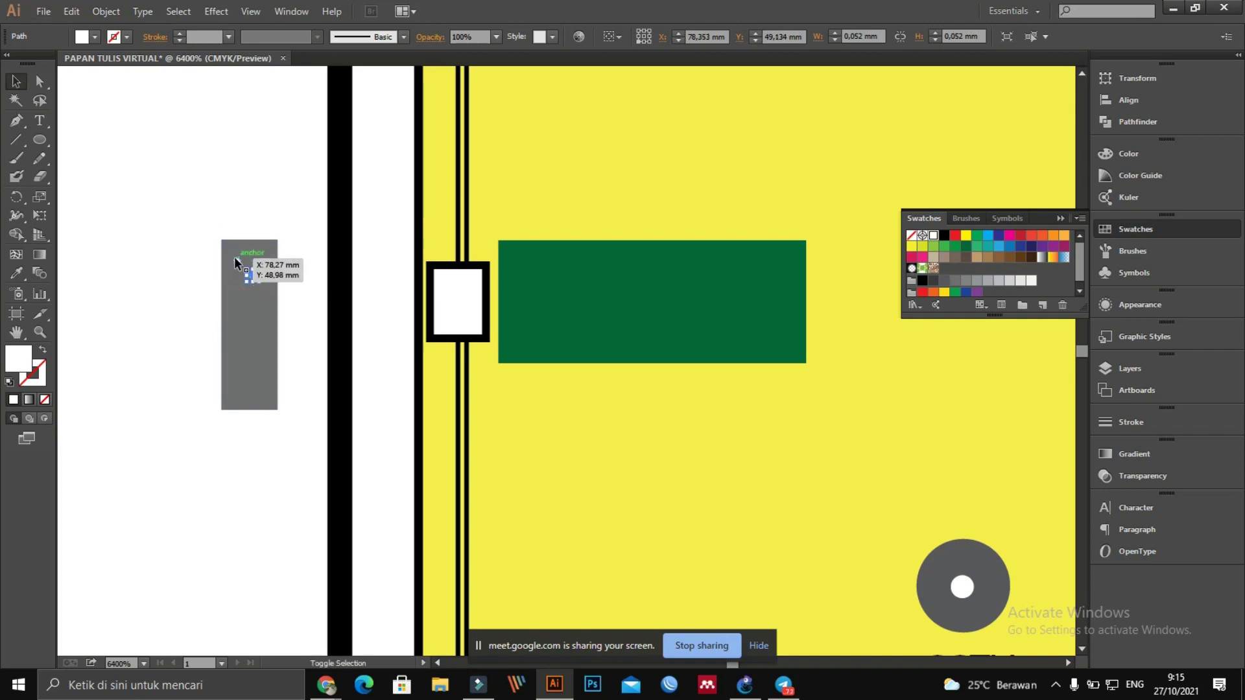
click(206, 239)
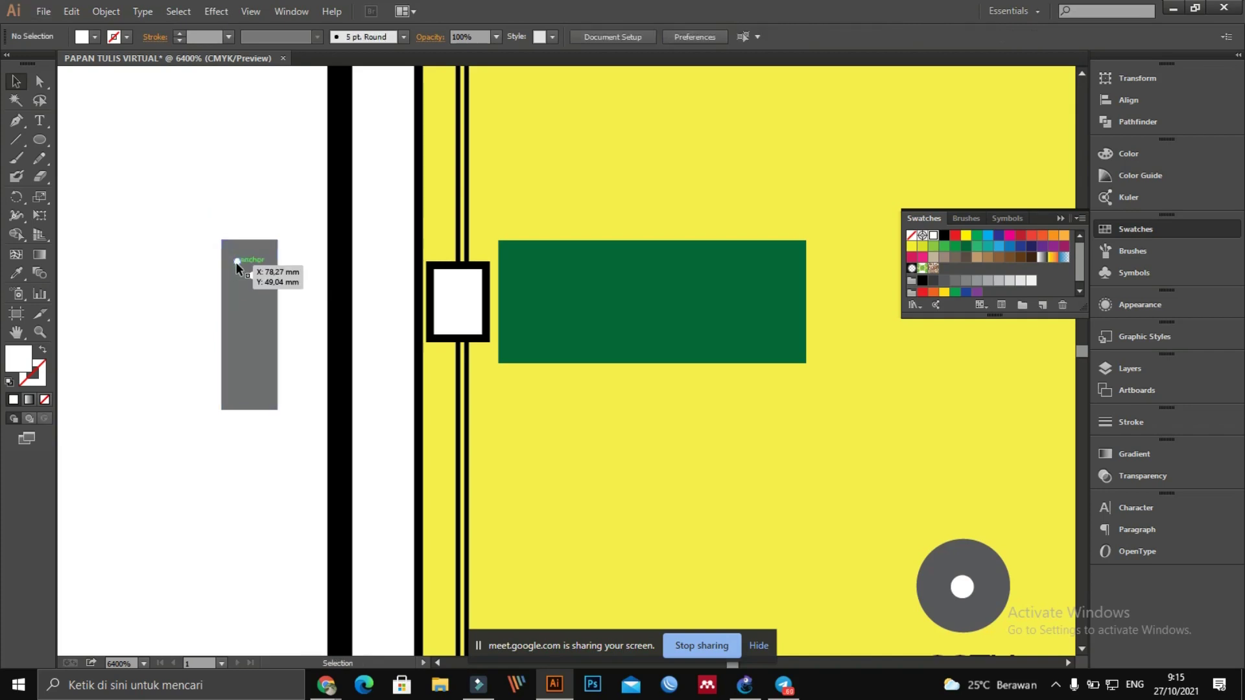
drag(236, 262, 255, 386)
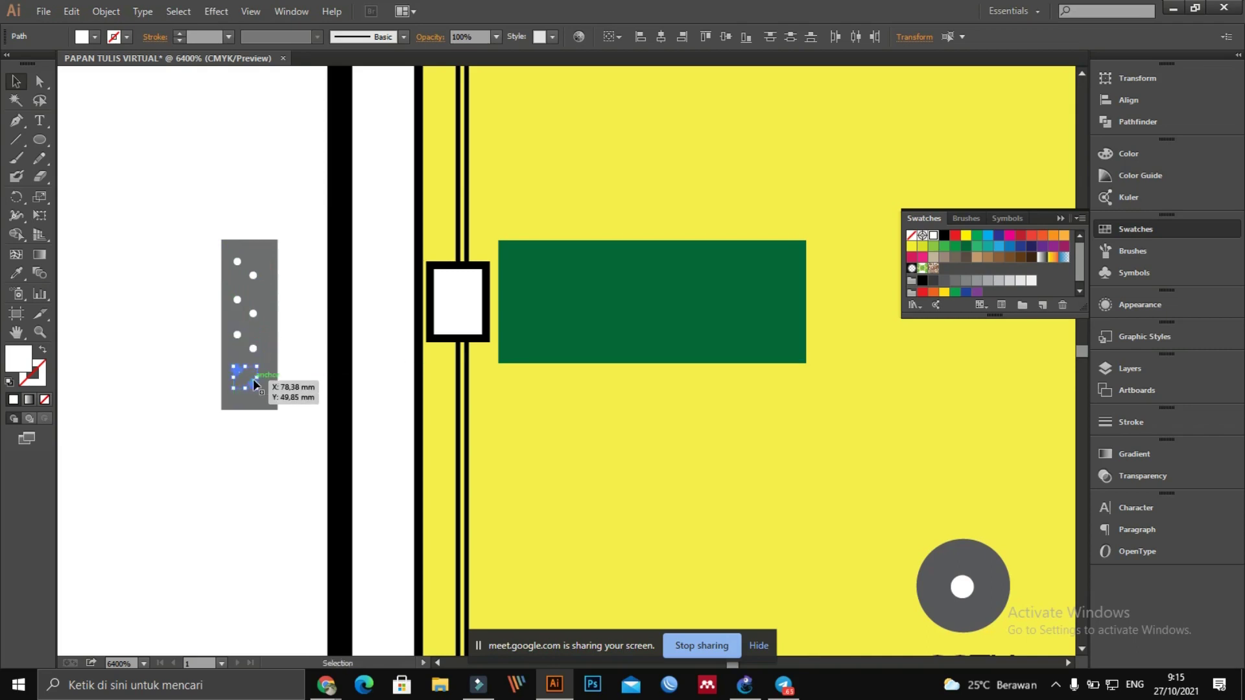
click(249, 456)
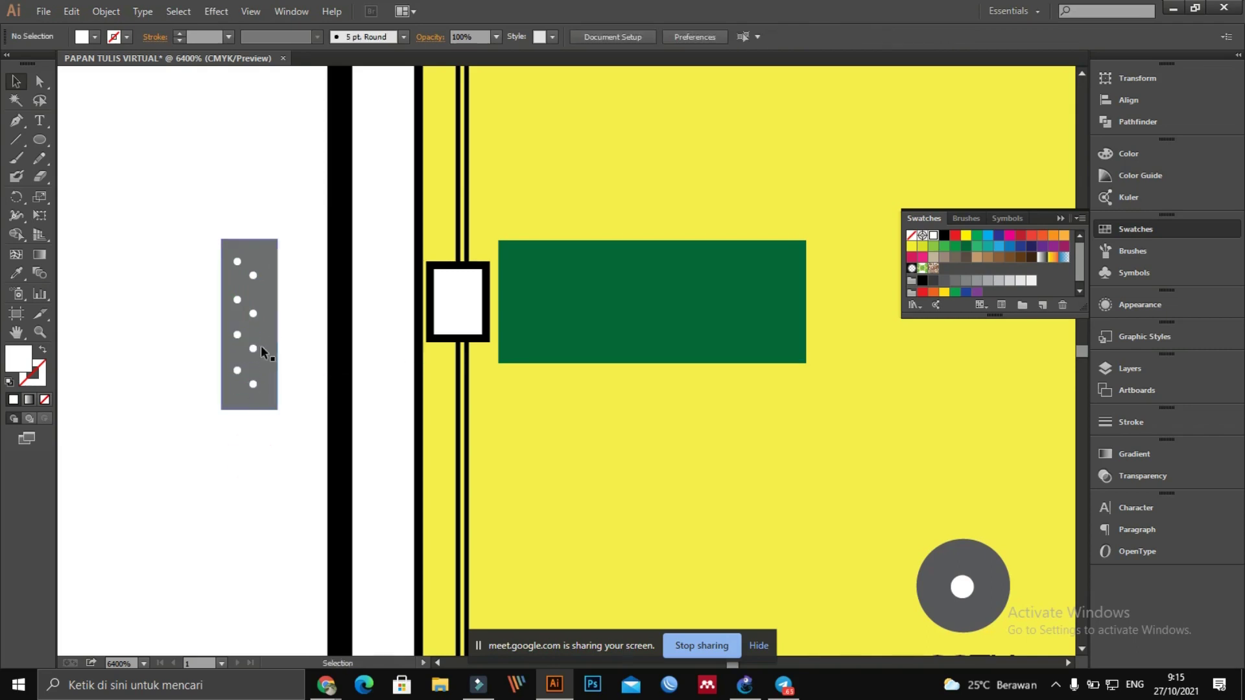
Step: Resize the grey rectangle closer around the dots, to about 0.314 mm wide and 1.113 mm high
click(236, 368)
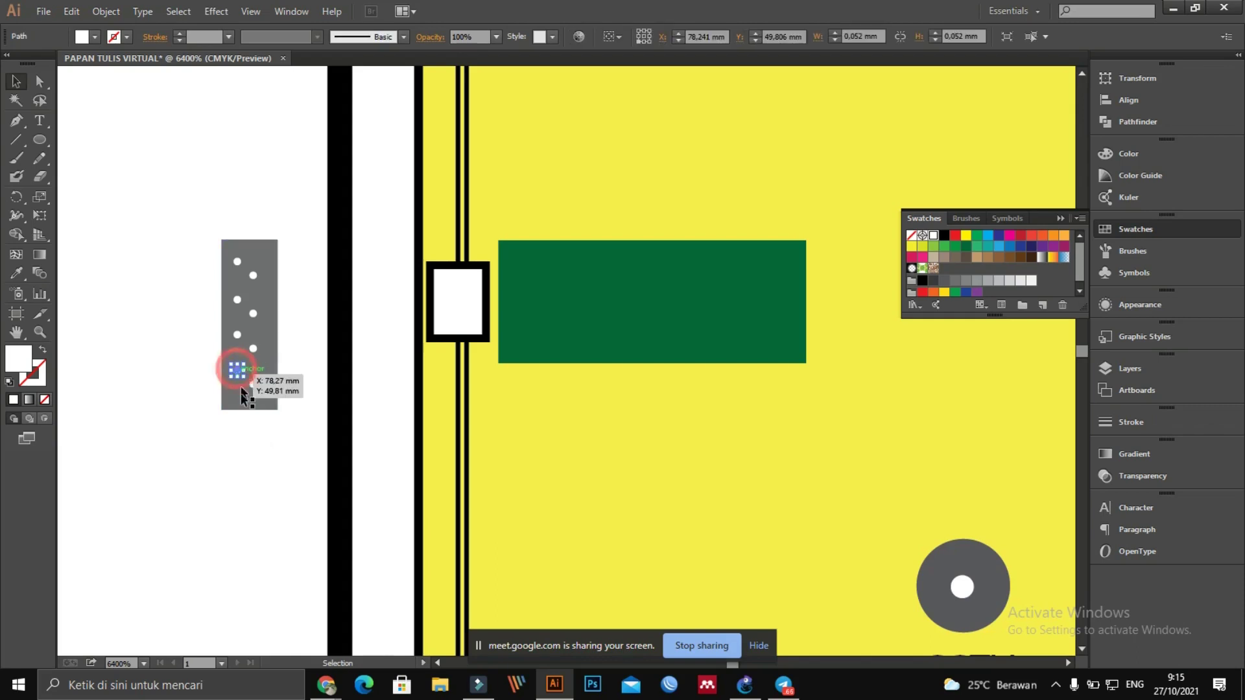
click(255, 418)
click(271, 291)
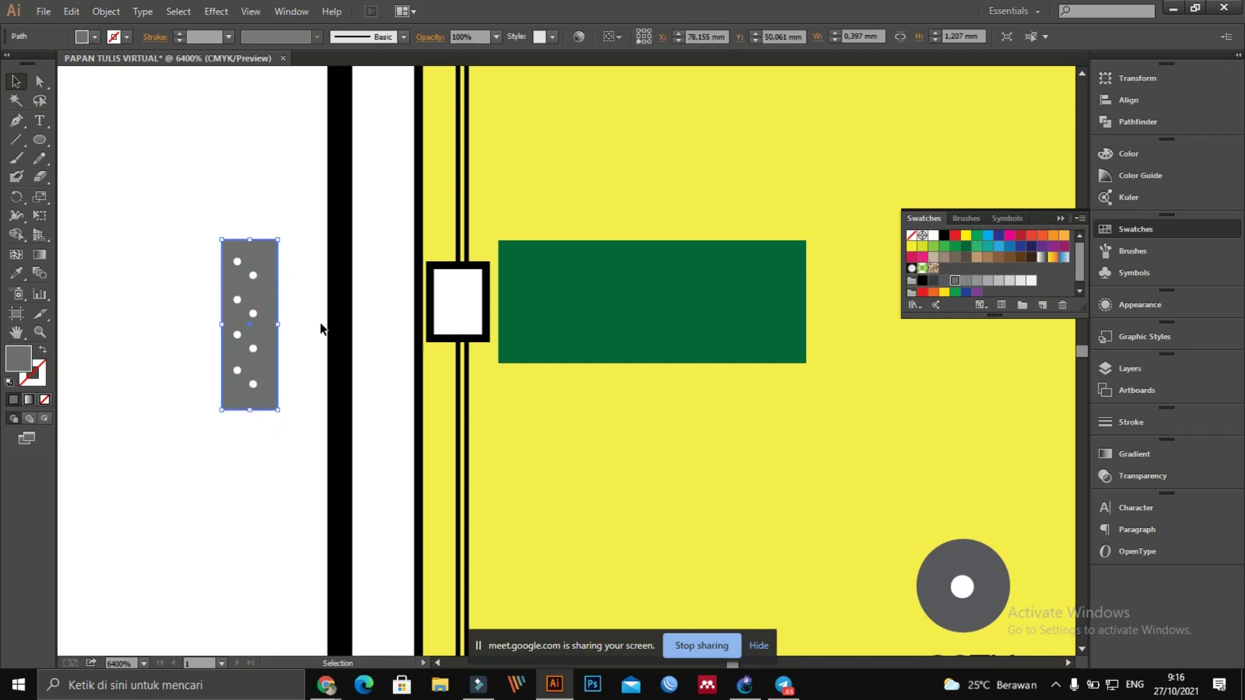
drag(276, 324, 228, 329)
click(251, 439)
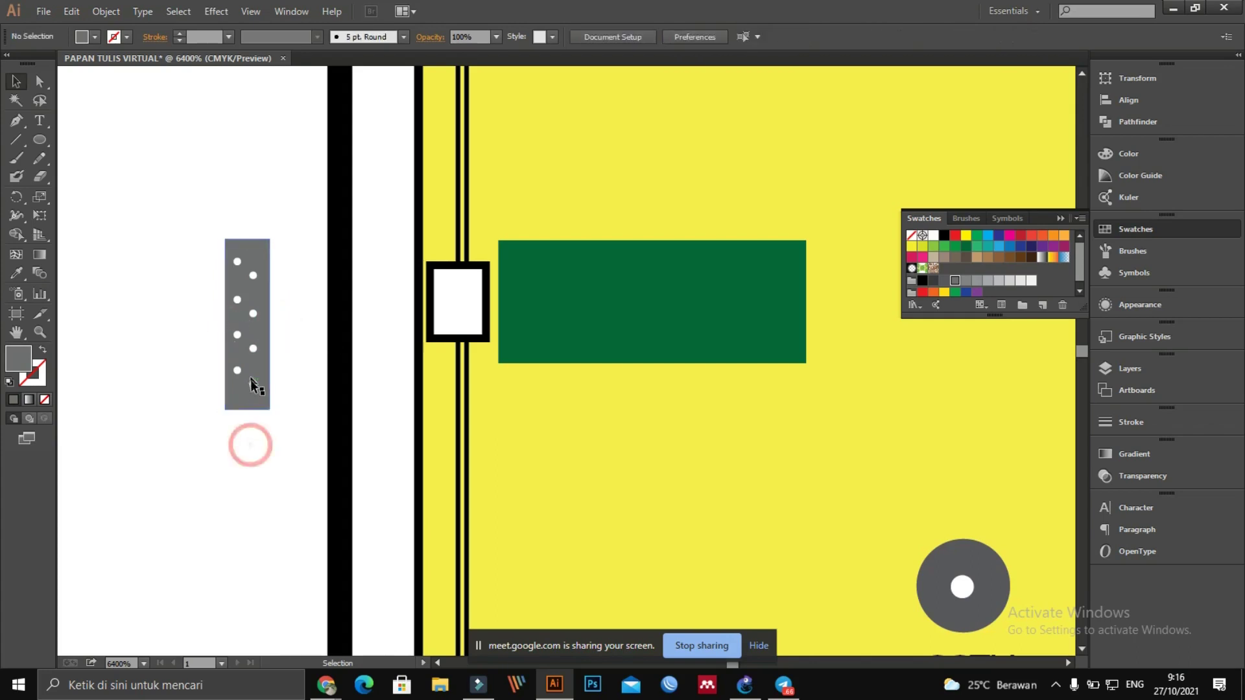
click(254, 403)
drag(250, 413, 250, 401)
drag(248, 243, 249, 245)
click(220, 208)
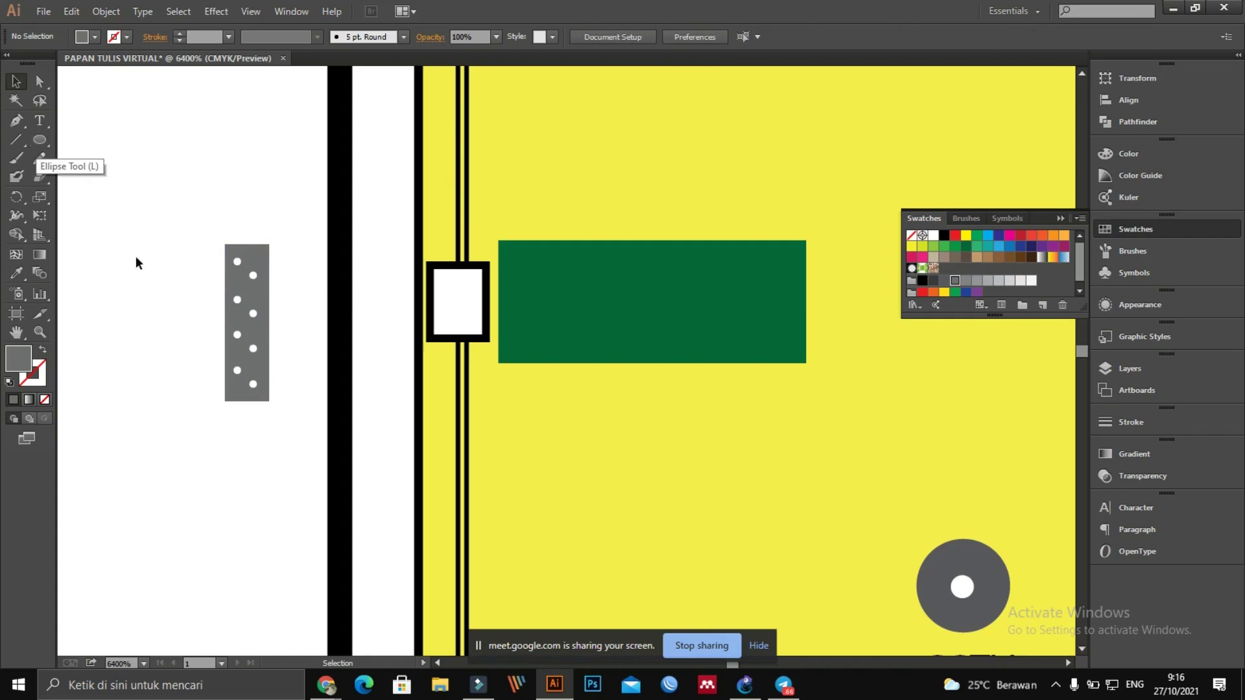
Step: Copy the grey rectangle, shorten the copy to about 0.248 mm around the first dot pair, and fill it beige
click(265, 395)
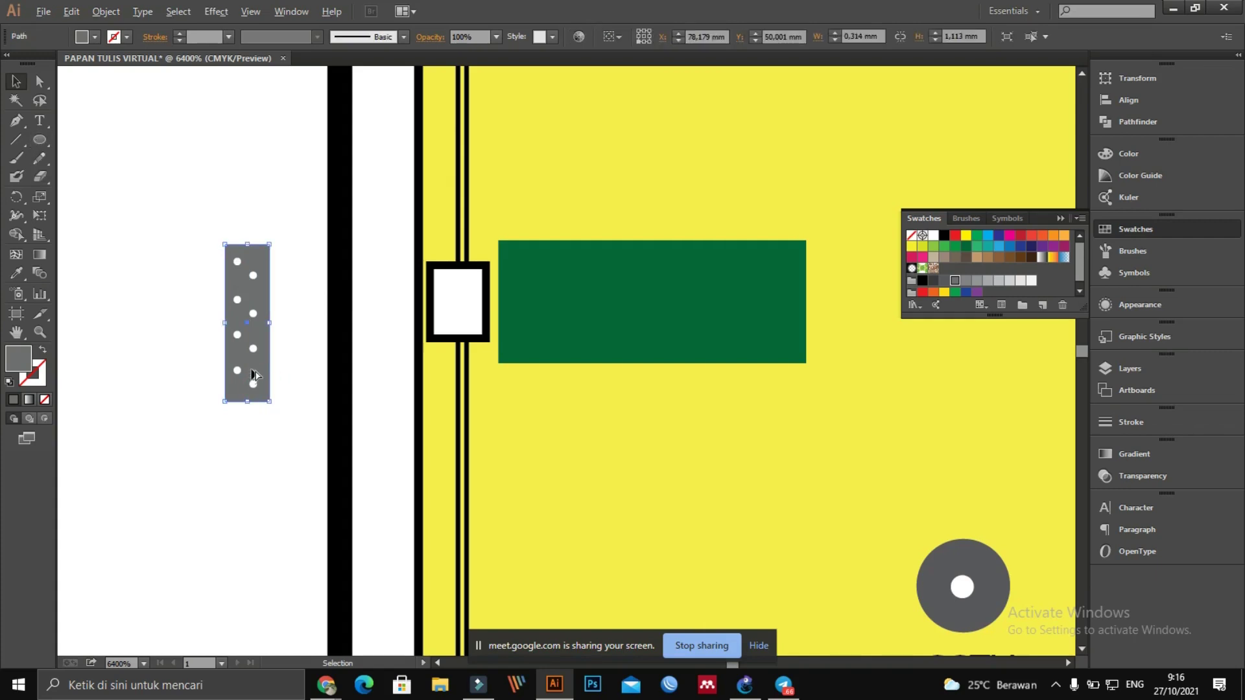
drag(252, 353, 262, 229)
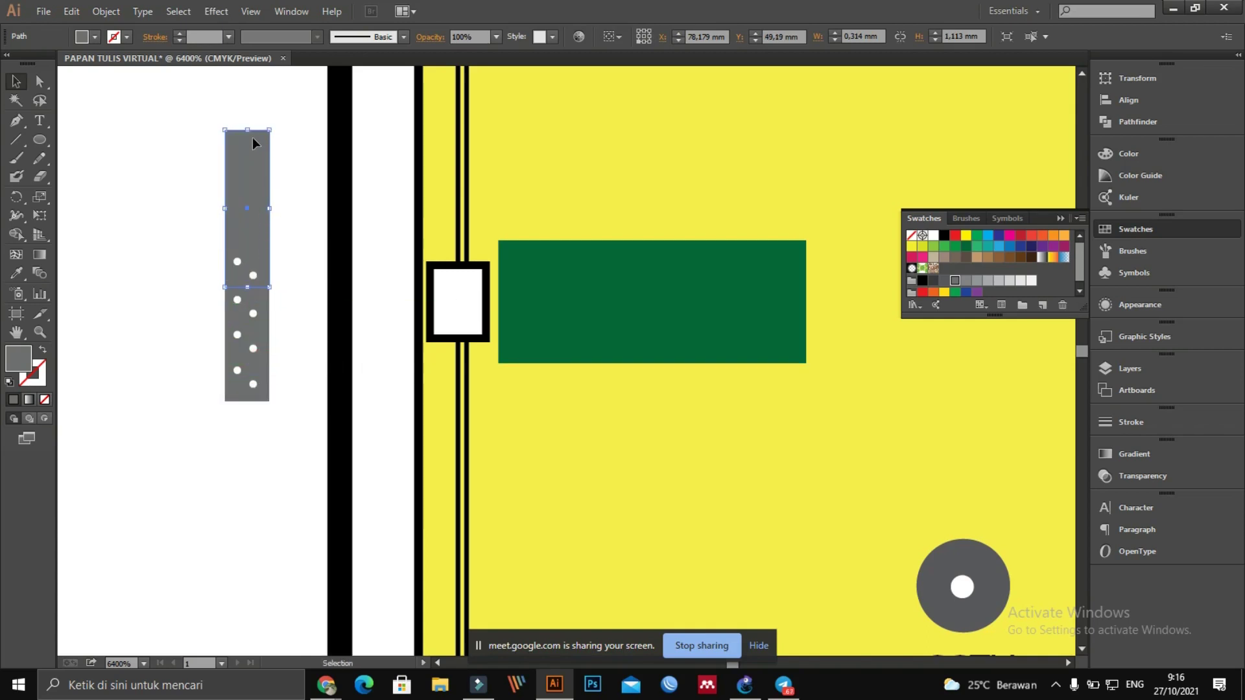
drag(250, 134, 251, 252)
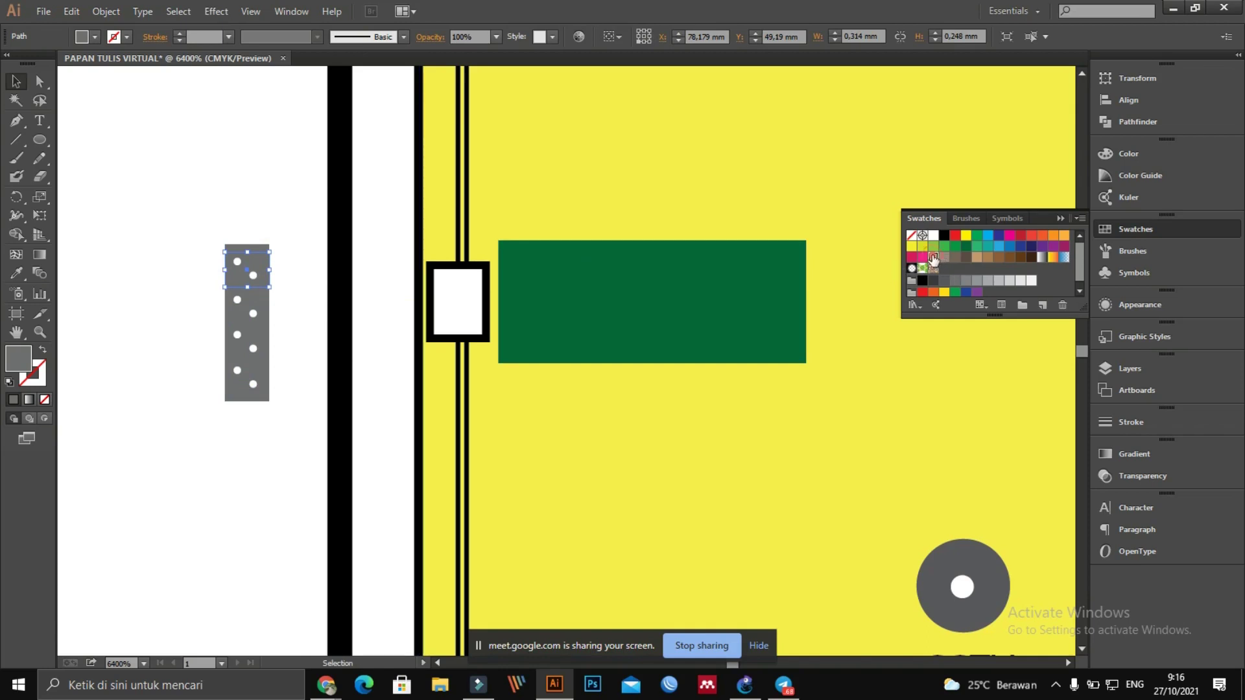
click(933, 258)
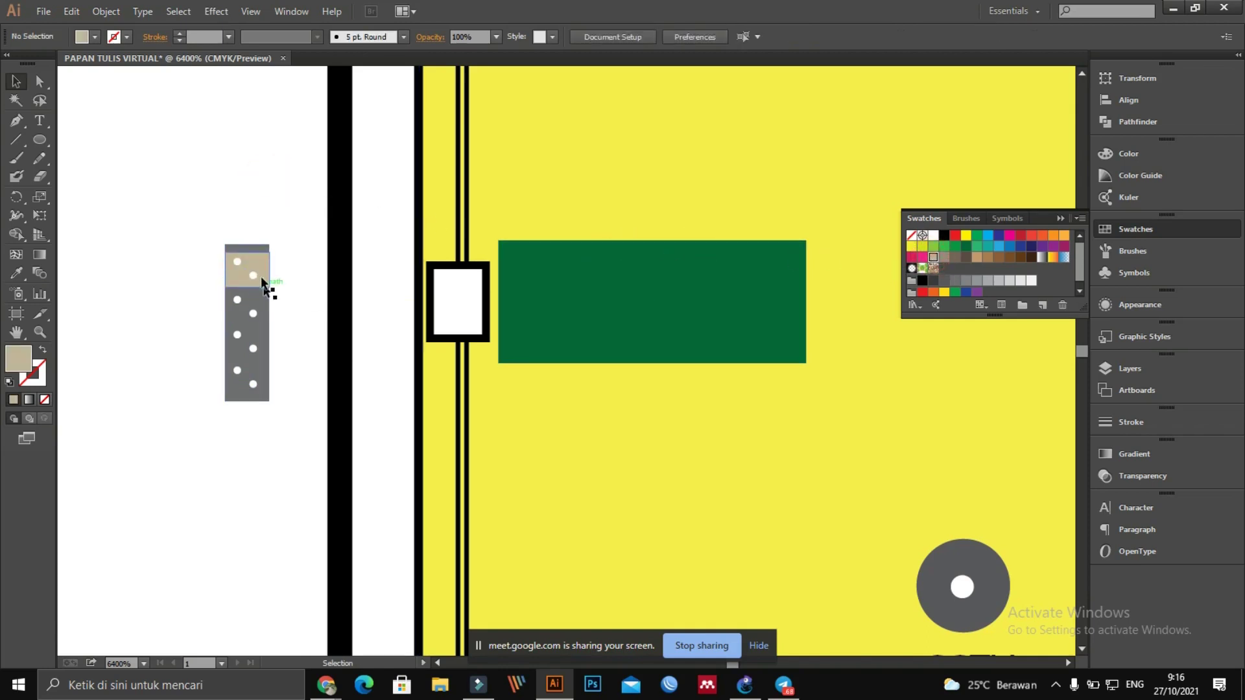
Step: Duplicate the beige block behind the third pair of dots
drag(261, 262, 295, 272)
click(277, 268)
click(305, 267)
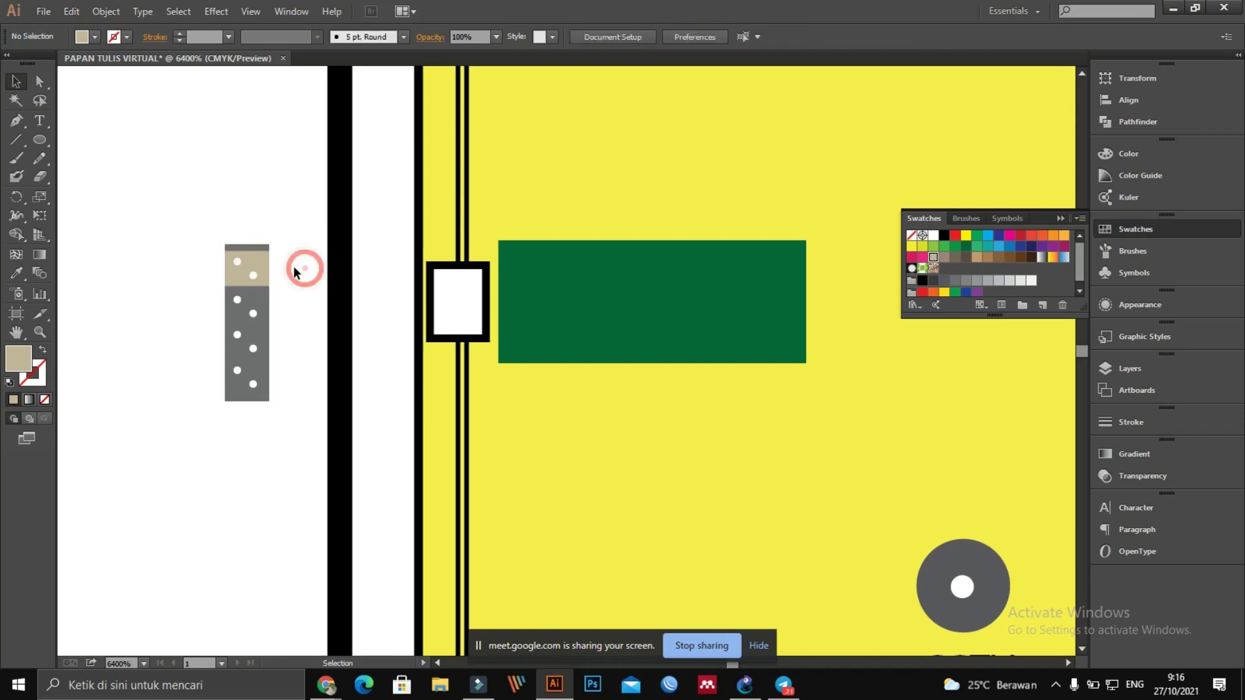
click(258, 263)
drag(258, 262, 294, 312)
click(295, 313)
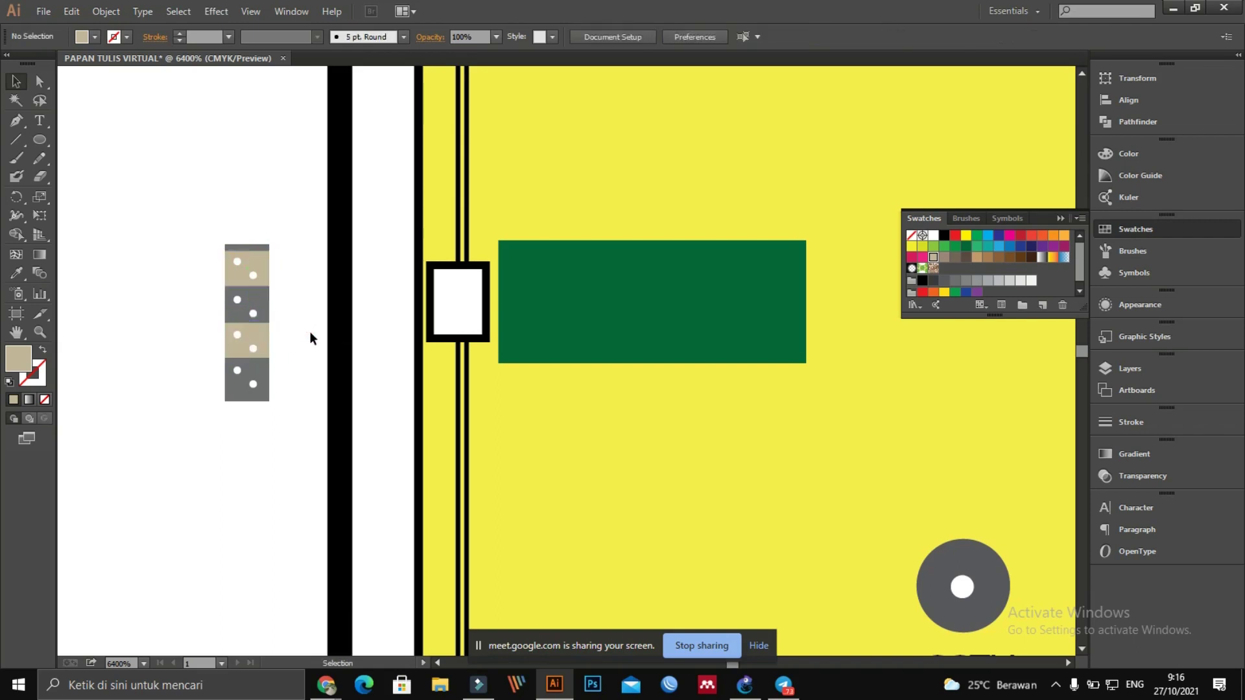
Step: Trim the top and bottom of the grey rectangle so the dotted strip is about 1.01 mm high
click(254, 398)
drag(247, 248, 247, 255)
drag(248, 402, 274, 414)
Step: Group all parts of the dotted strip and place it directly below the green desk, flush with its left edge
click(271, 410)
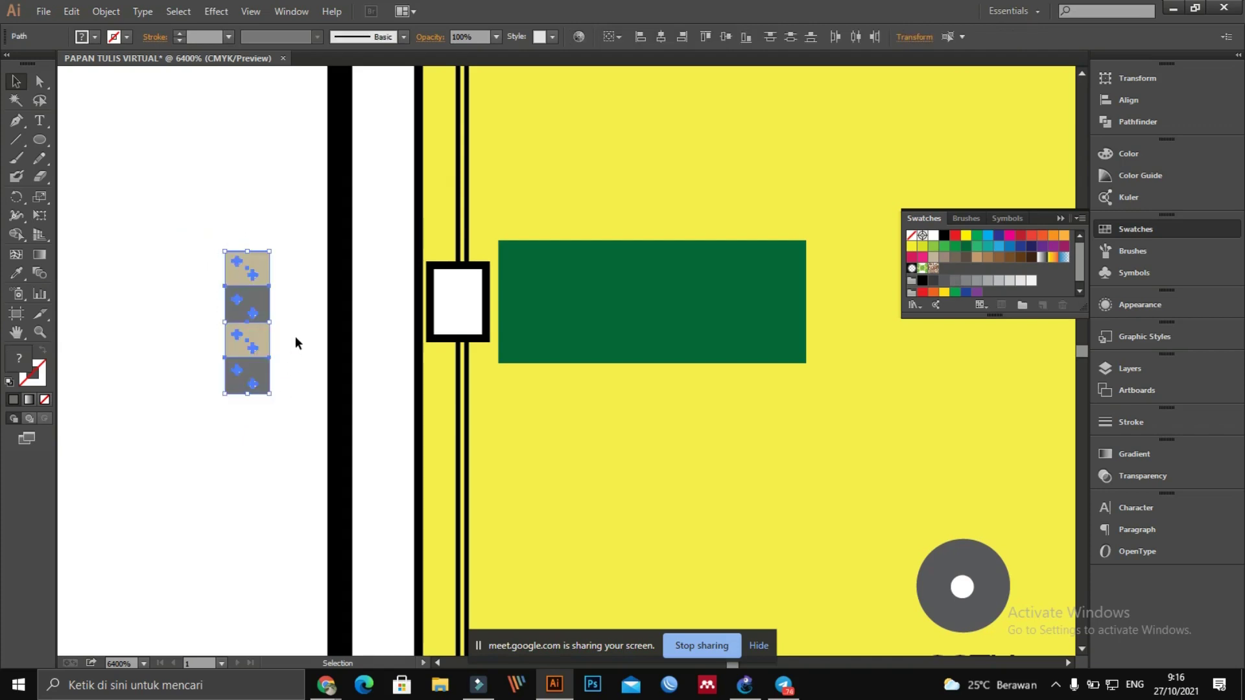
key(ctrl+g)
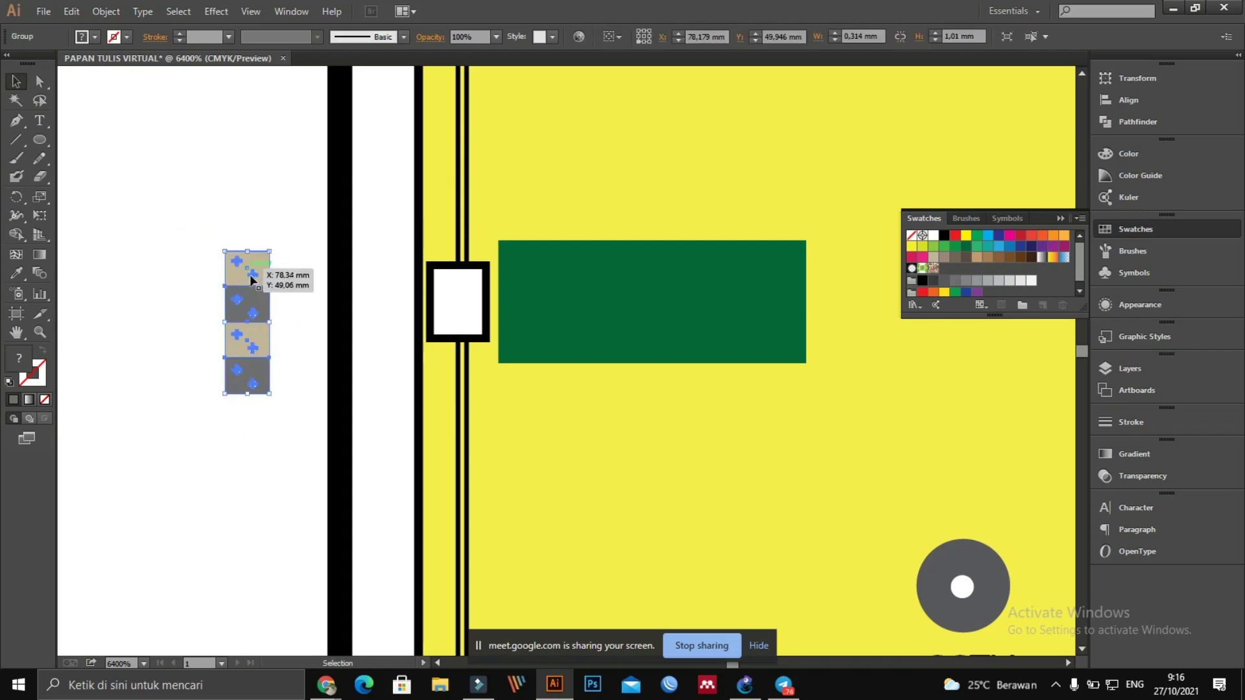
drag(252, 280, 524, 388)
scroll(354, 393, up, 3)
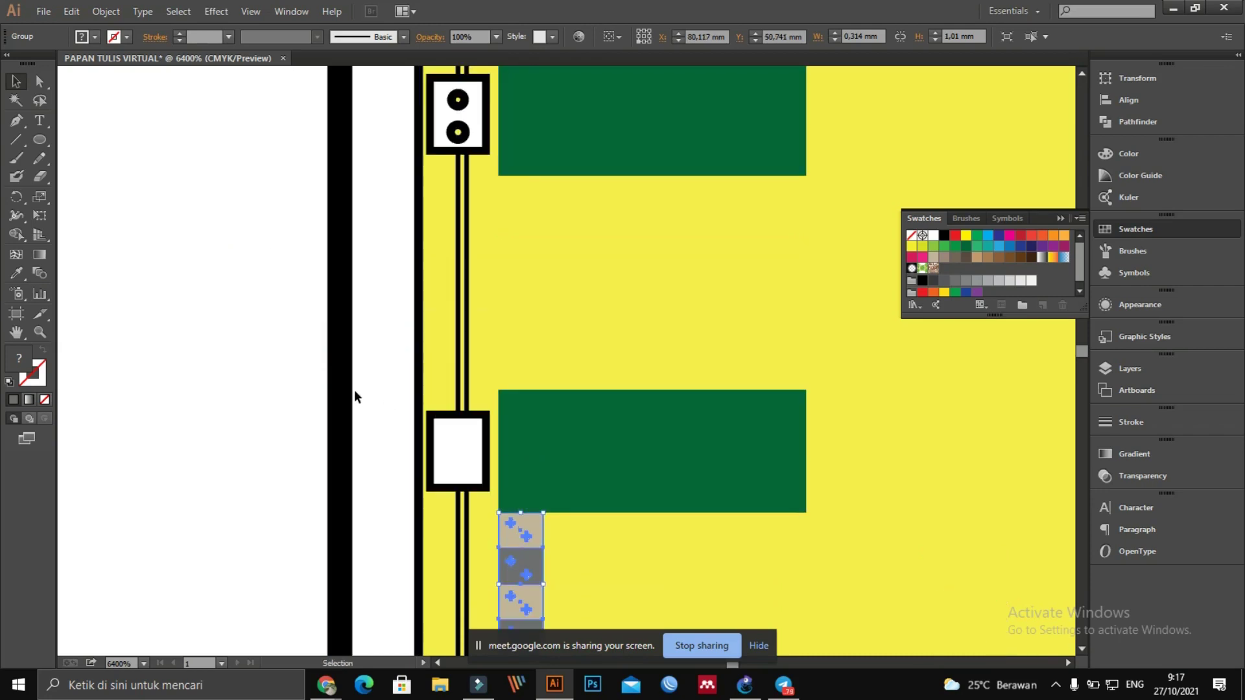
scroll(454, 402, down, 3)
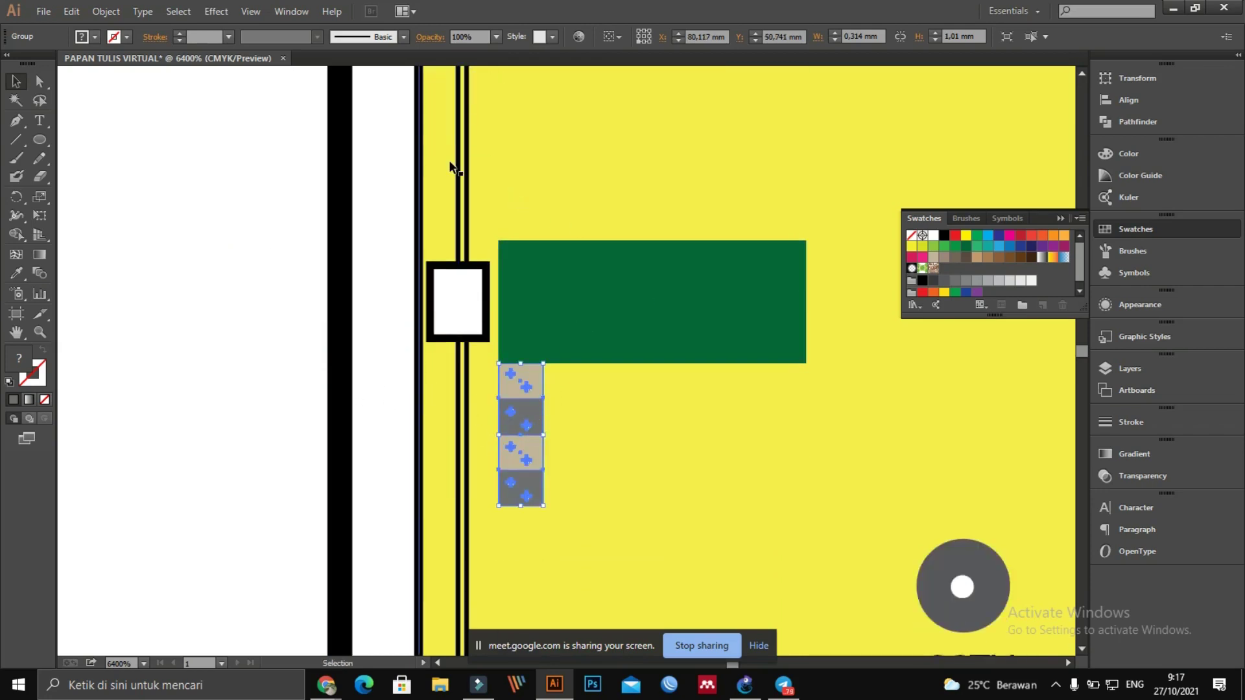
Step: Rotate the grouped dotted strip below the green desk by 180°
click(143, 12)
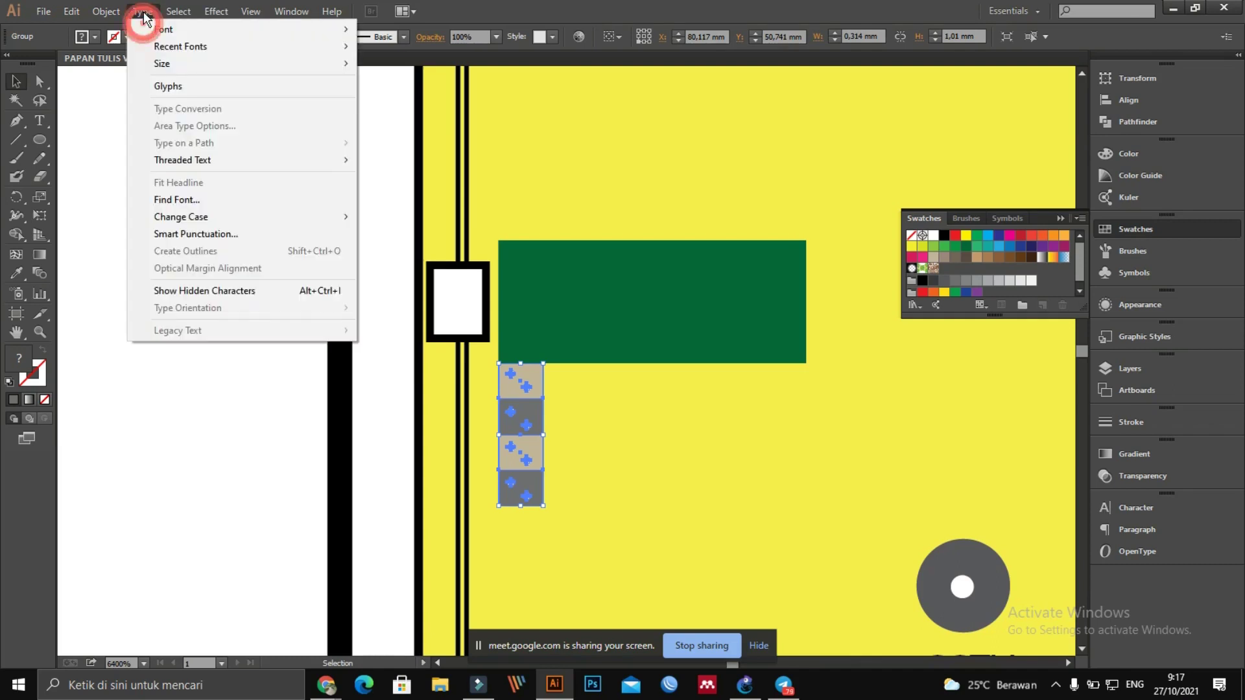
click(117, 29)
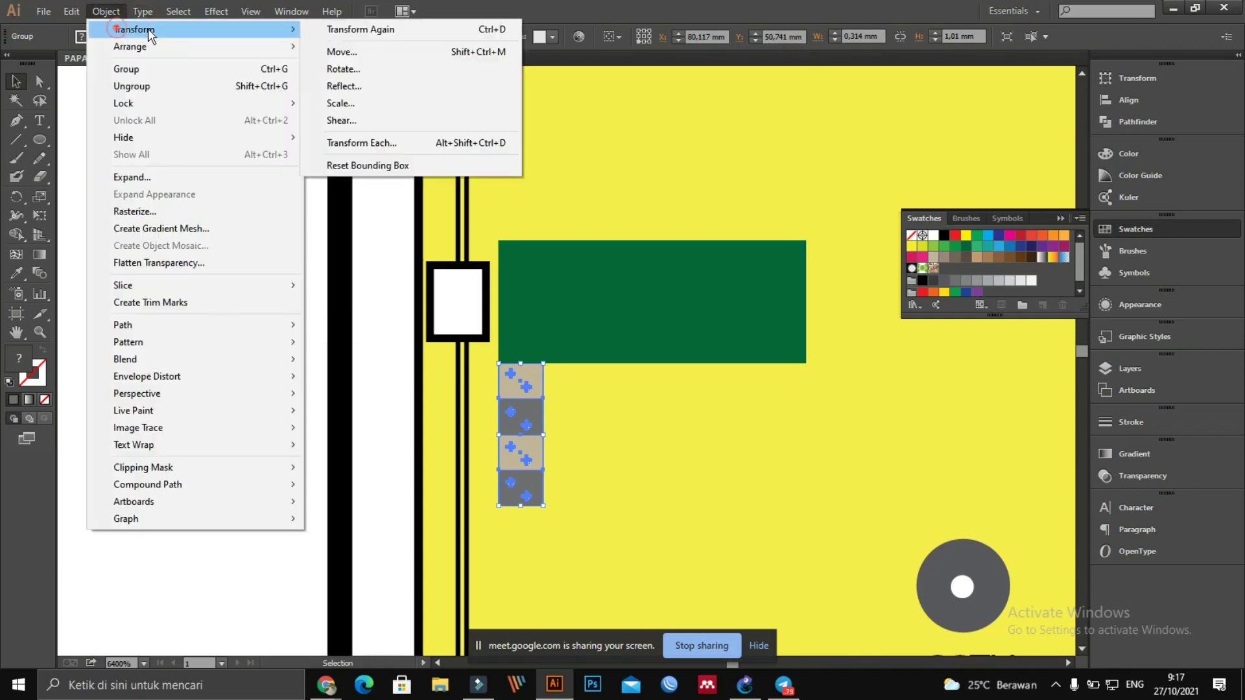
click(344, 68)
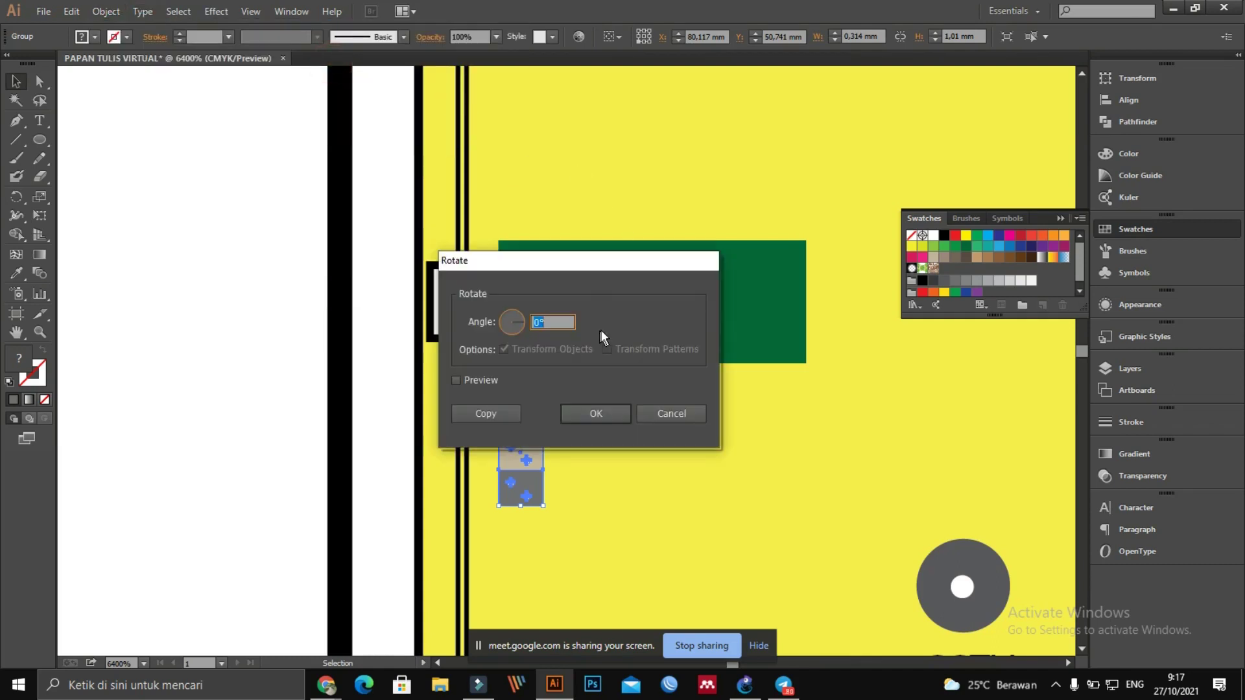
drag(564, 267, 759, 333)
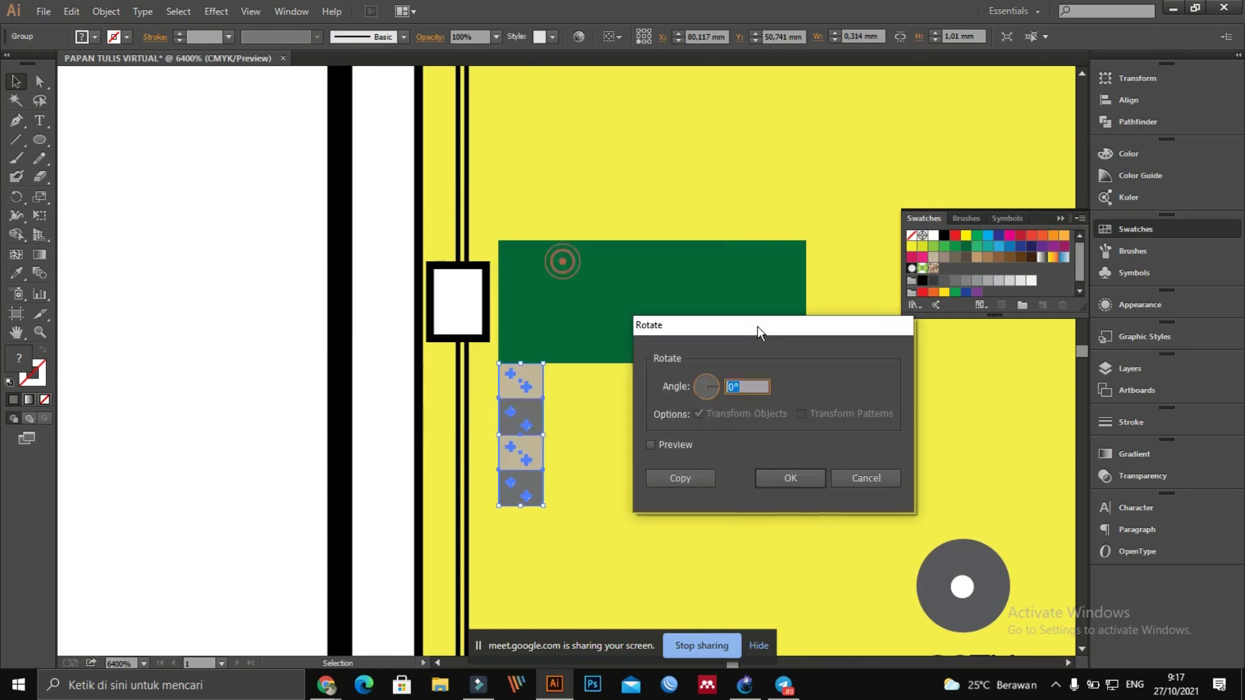
text(180)
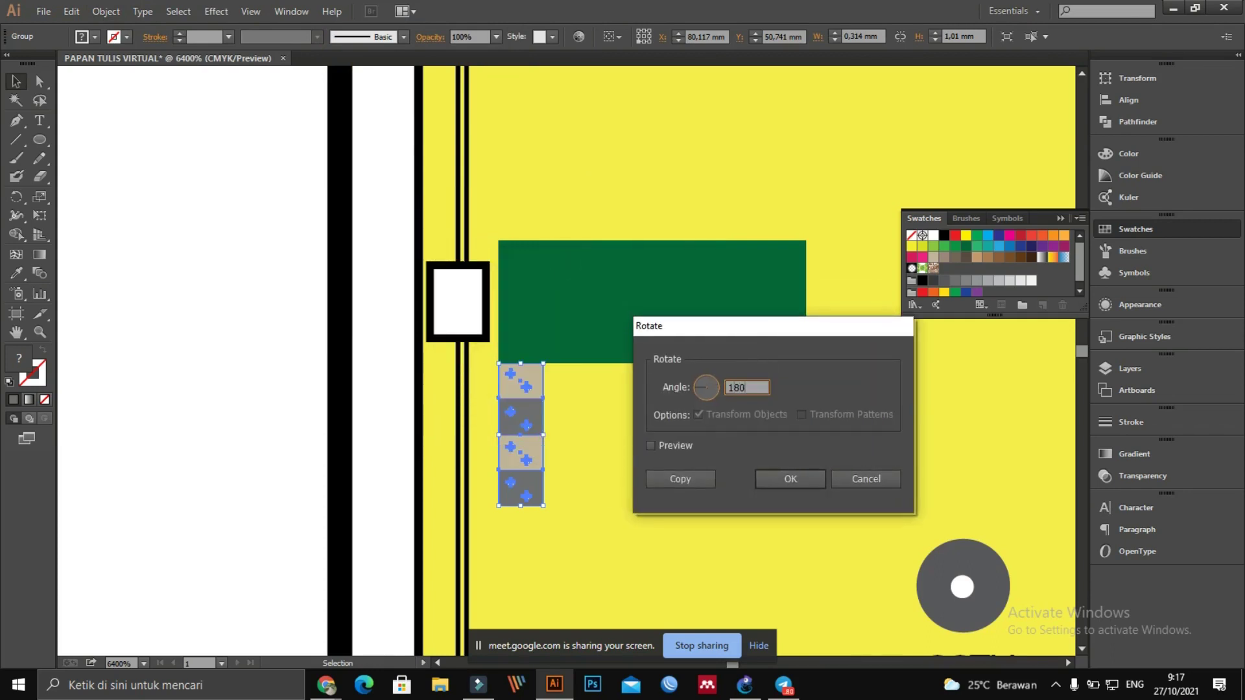
key(Return)
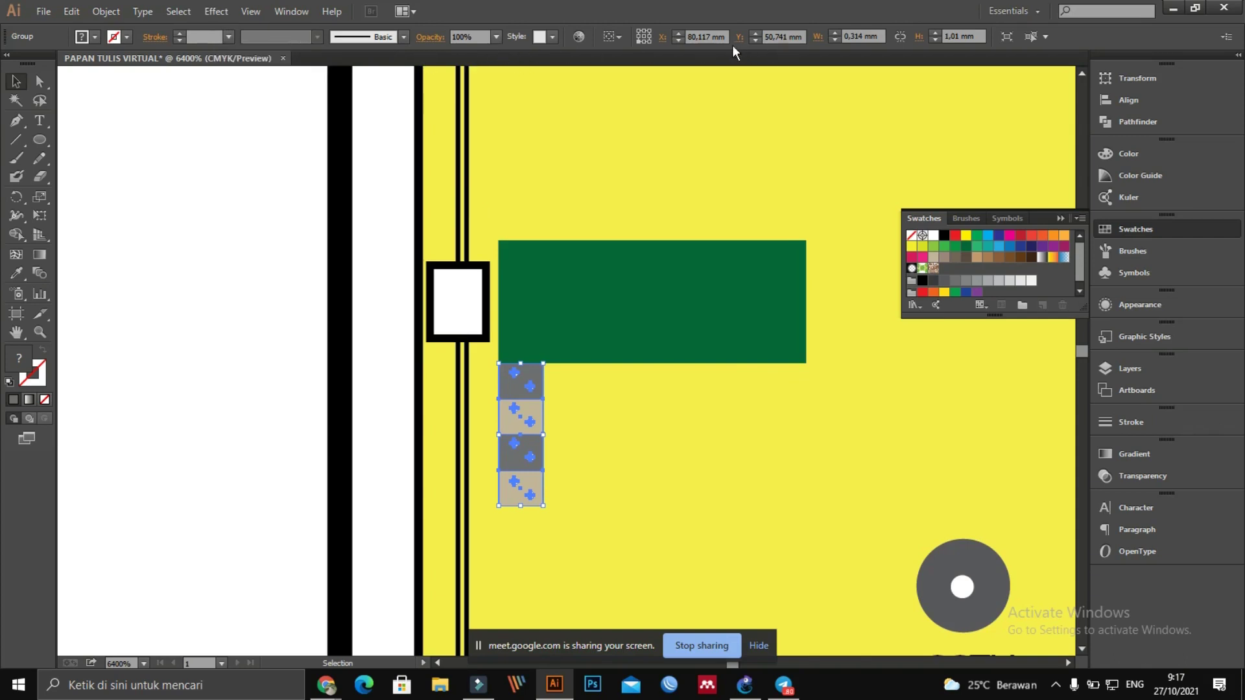
Step: Rotate the dotted strip by 90° so it lies horizontally
click(228, 342)
click(512, 414)
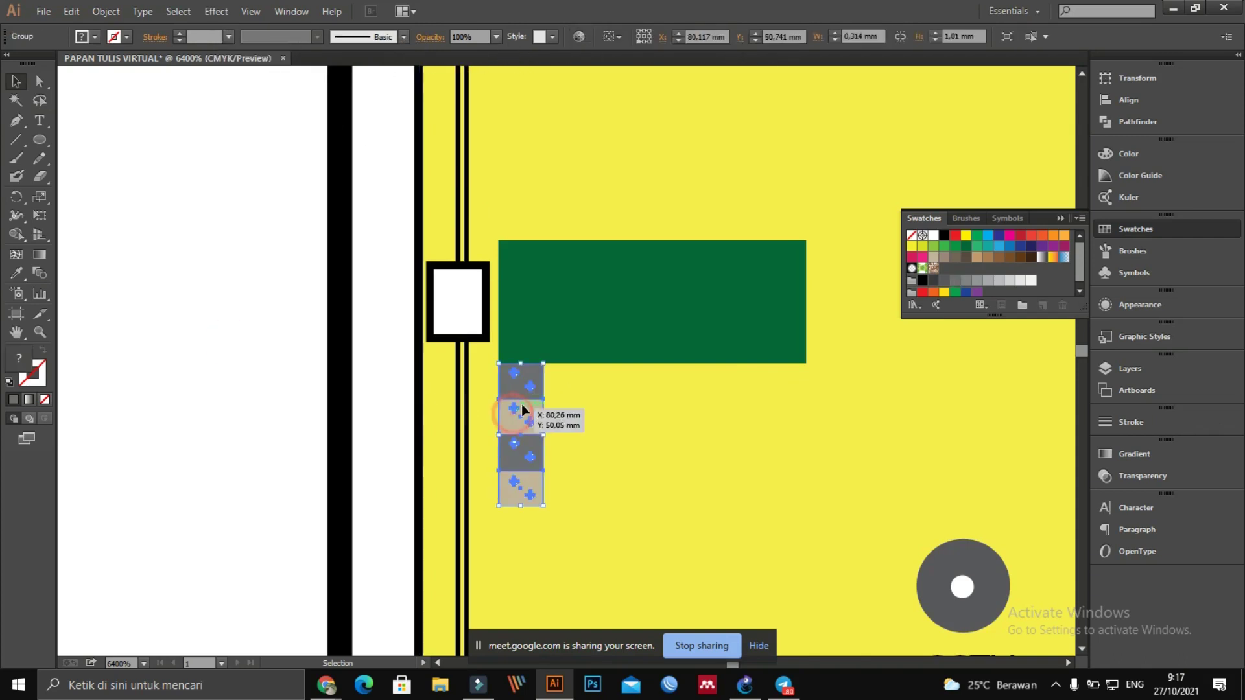
click(545, 365)
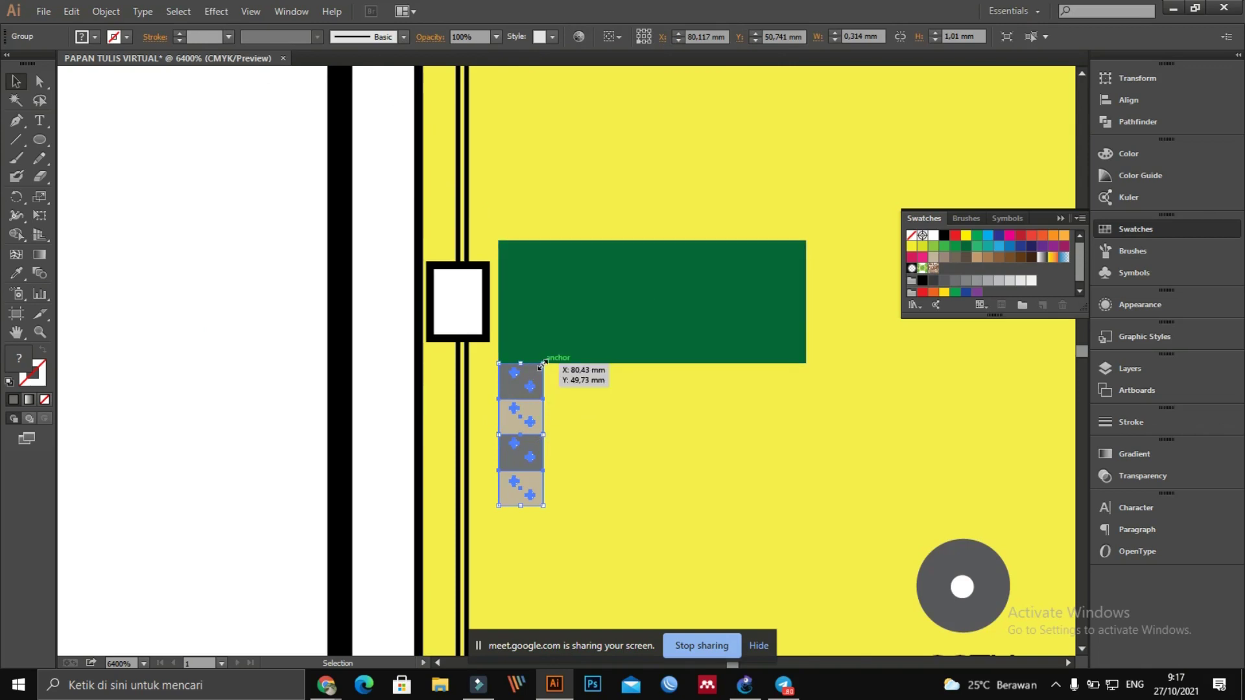
click(106, 11)
mouse_move(126, 28)
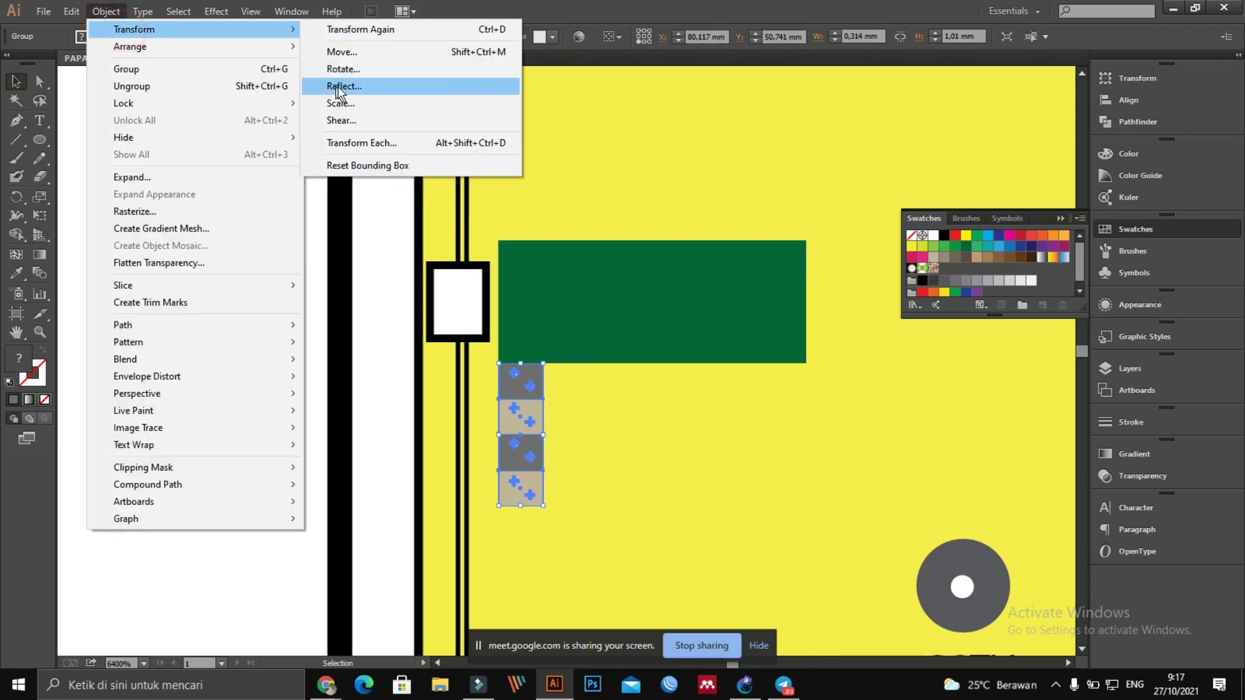
click(344, 70)
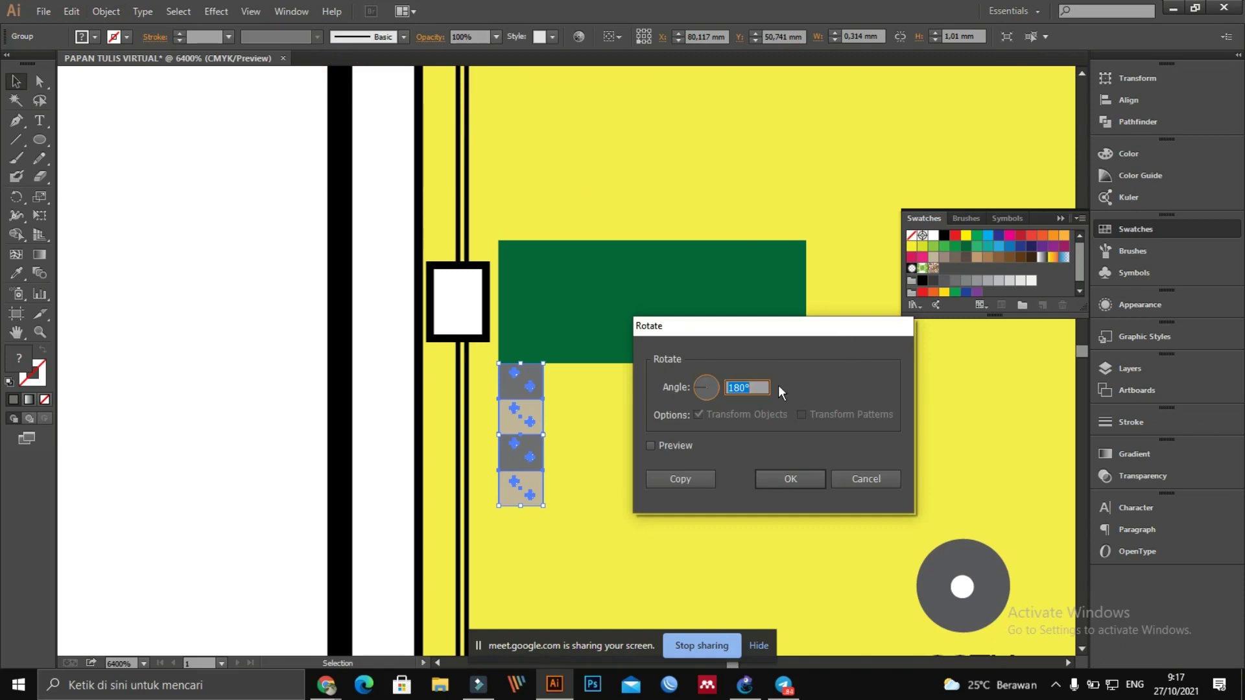
text(90)
key(Return)
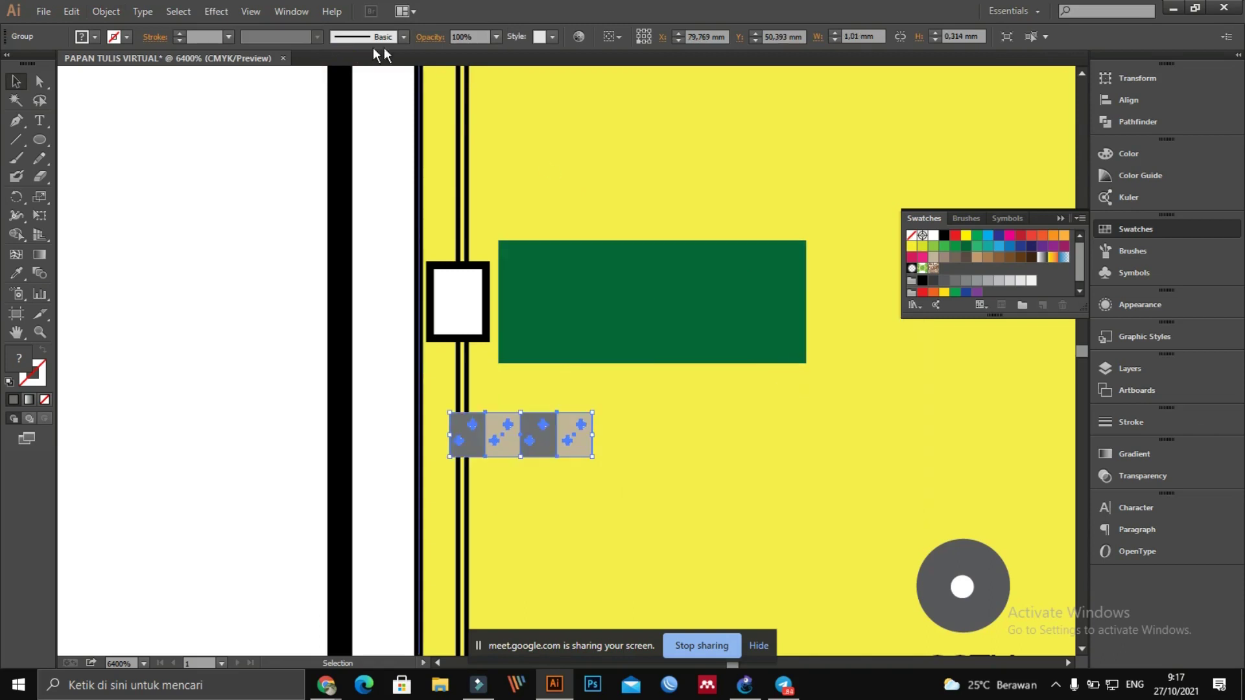
click(106, 11)
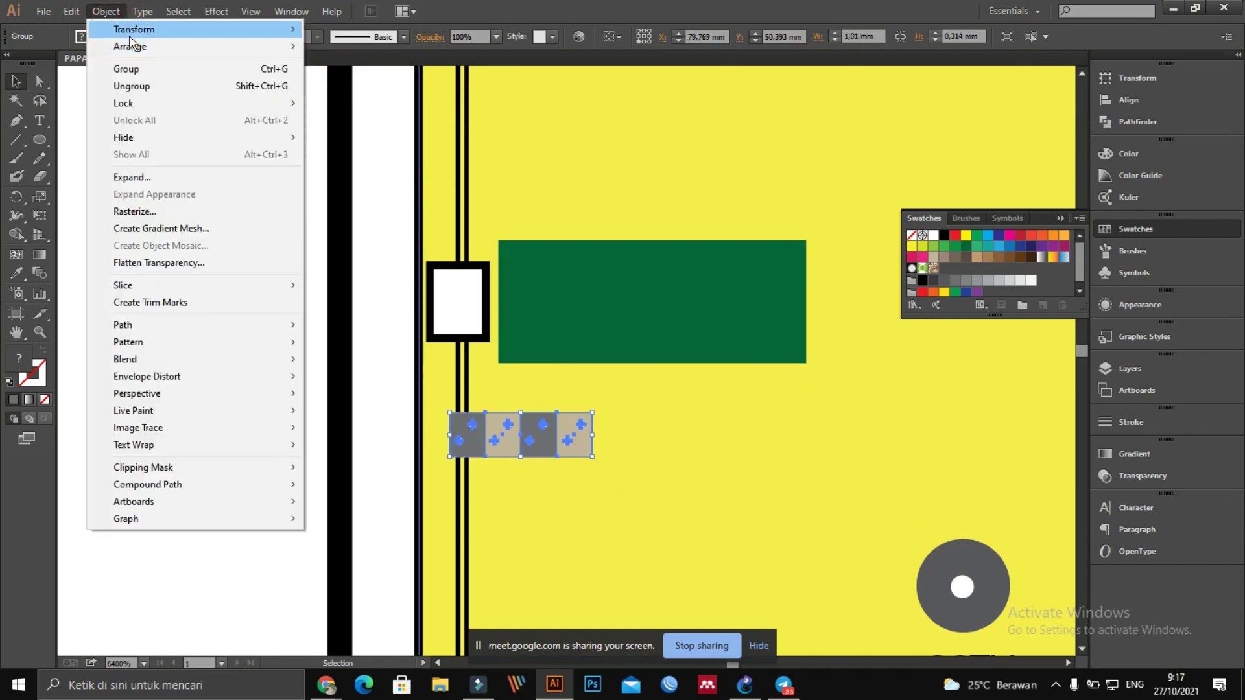
mouse_move(137, 29)
click(345, 72)
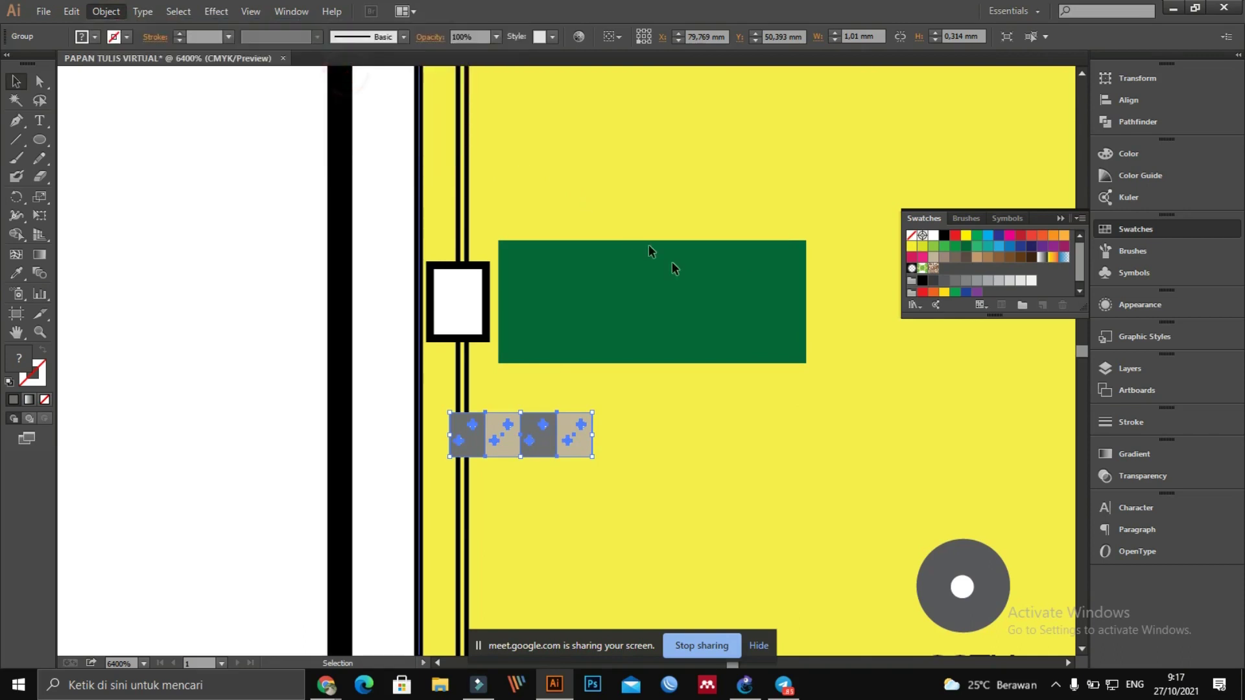
click(849, 479)
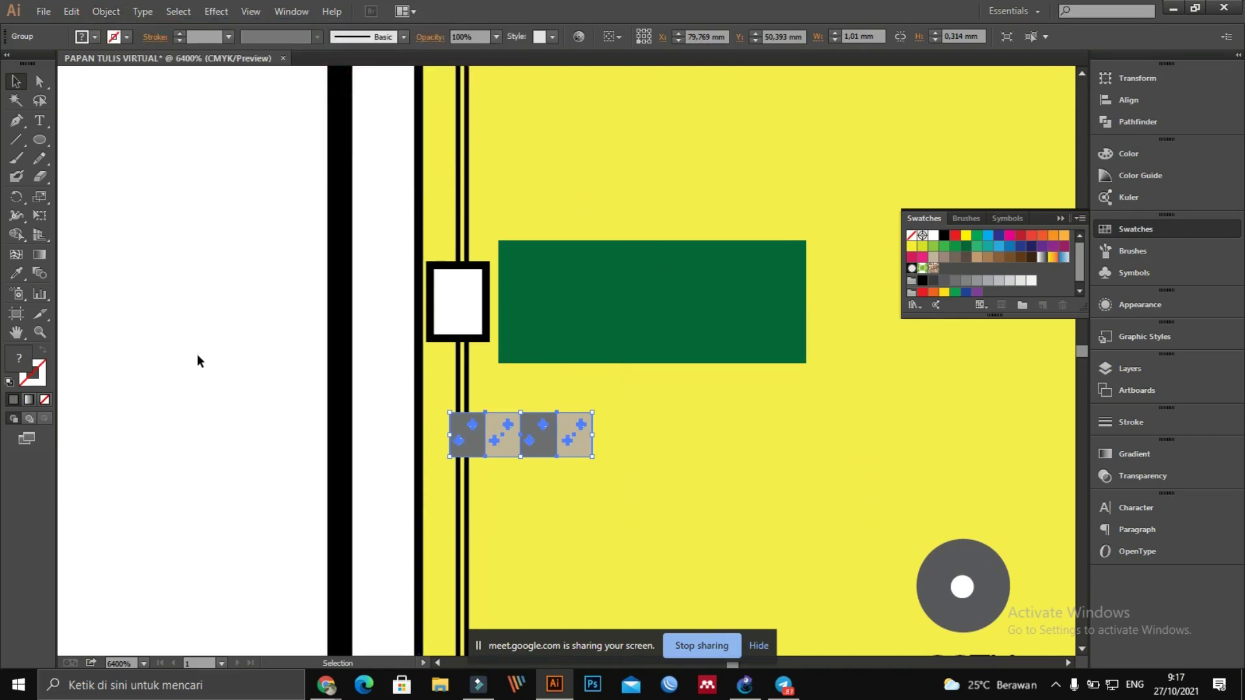
Step: Move the horizontal strip onto the green desk, flush with the desk's lower-left corner
click(197, 354)
click(512, 430)
drag(512, 430, 563, 337)
click(263, 345)
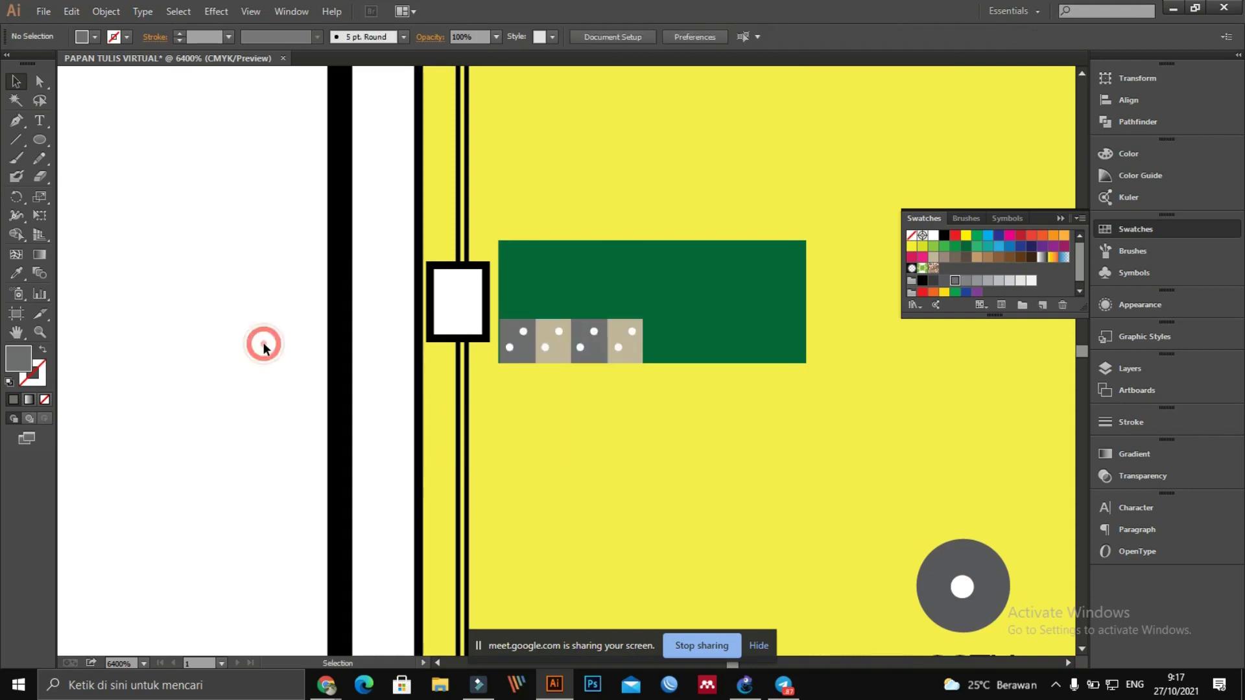
scroll(263, 345, up, 3)
scroll(264, 349, up, 3)
scroll(453, 222, down, 4)
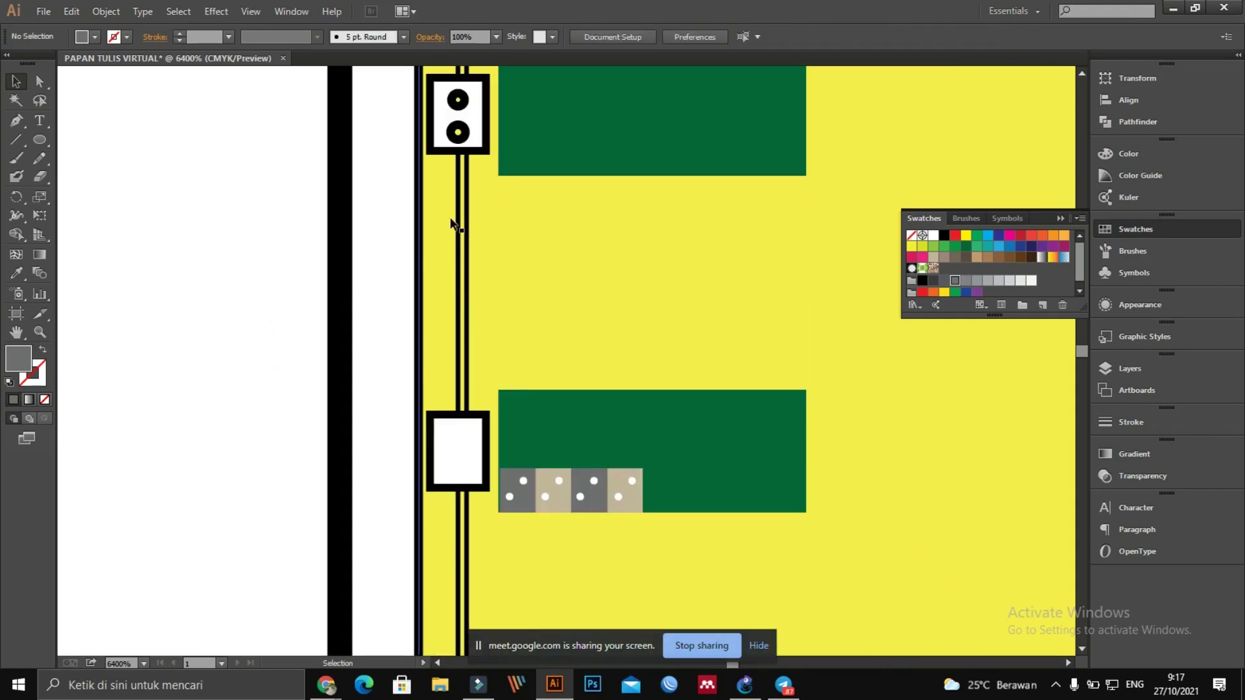
click(464, 133)
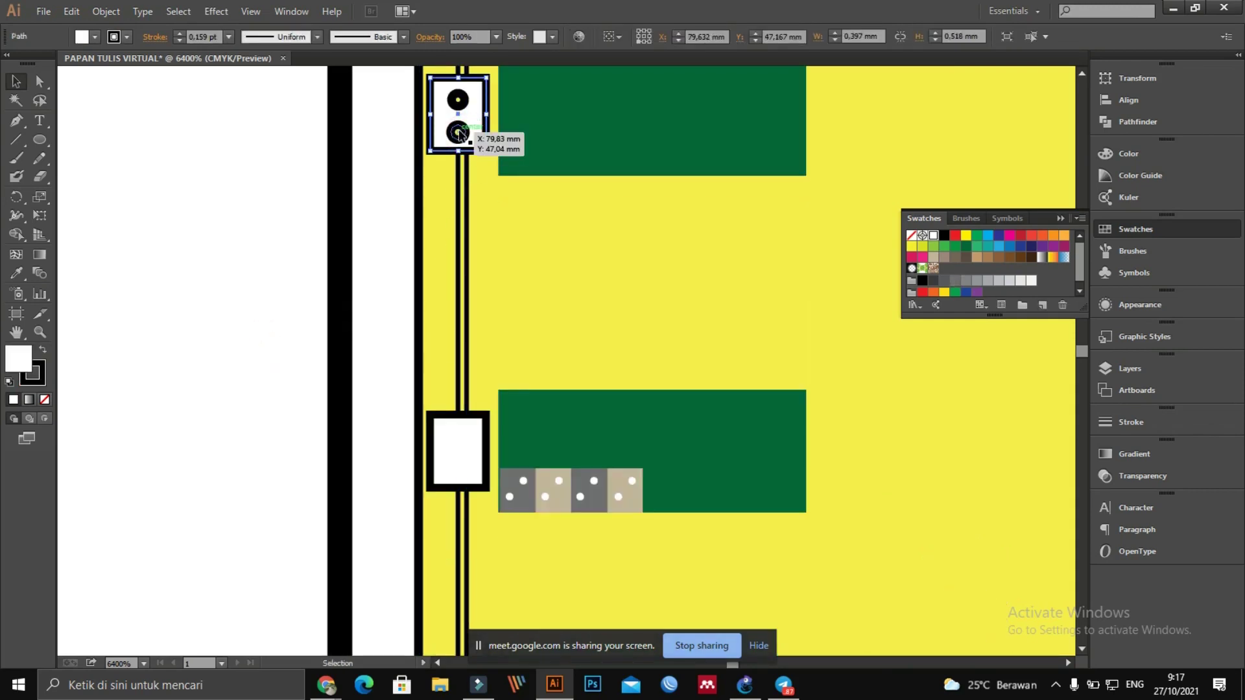
drag(468, 133, 223, 299)
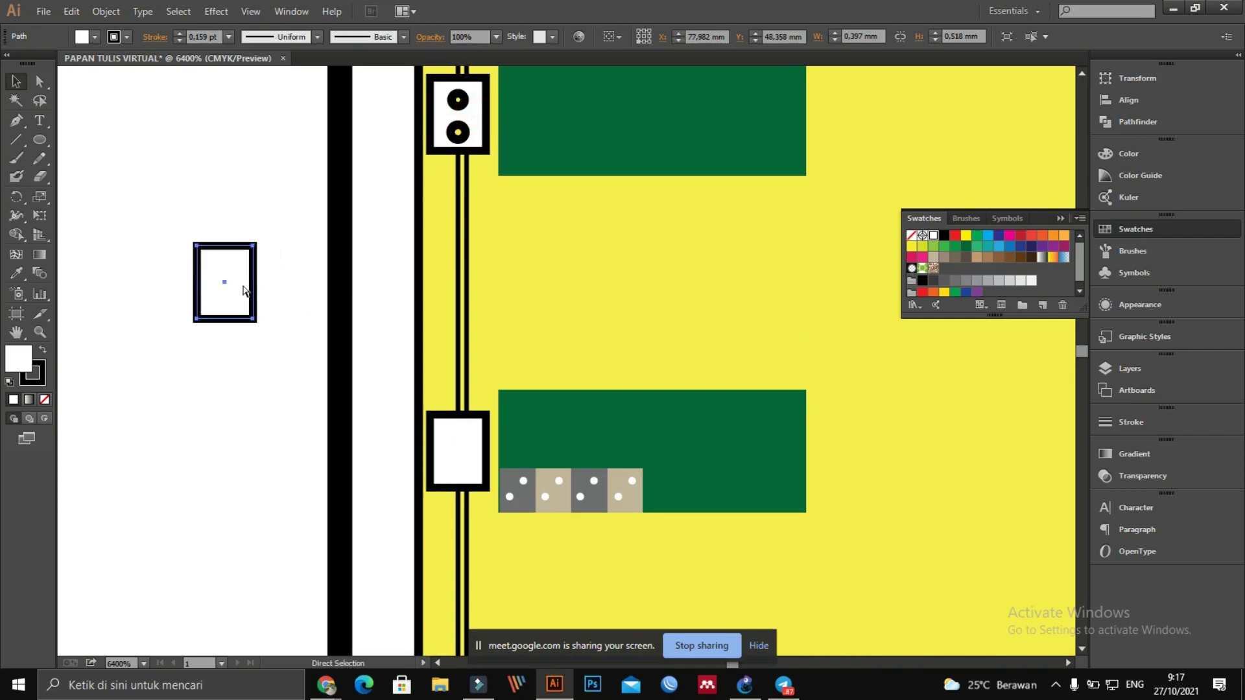
key(ctrl+z)
click(206, 355)
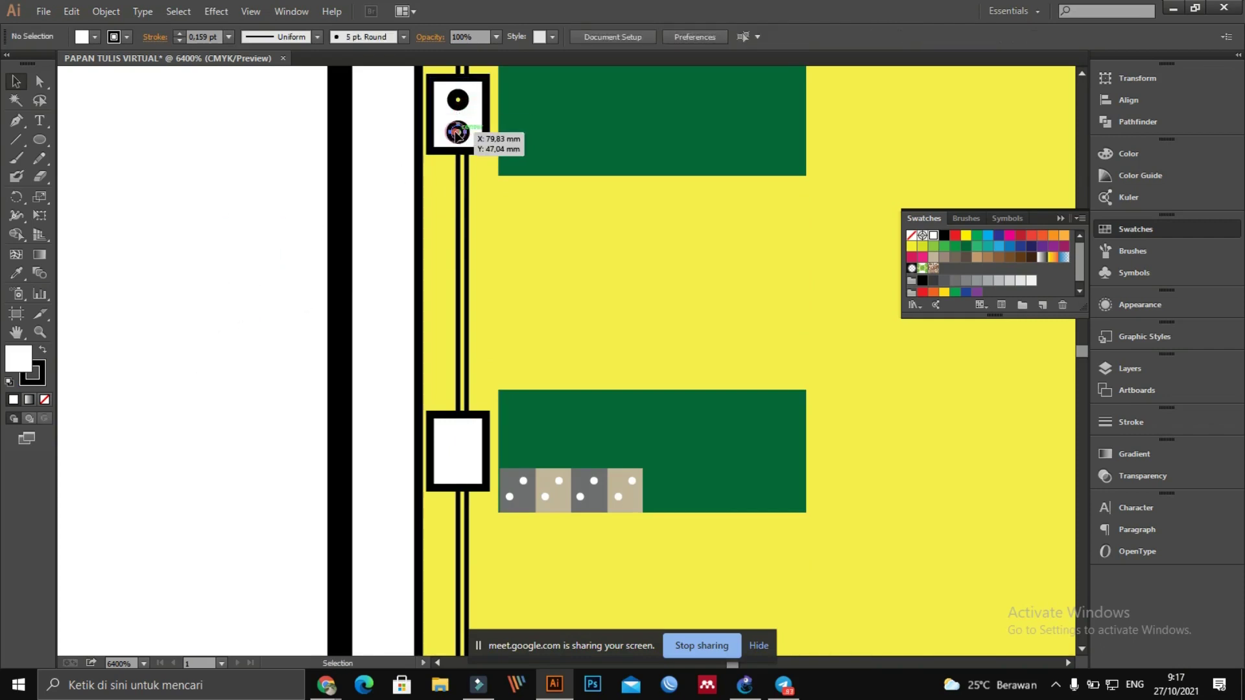
Step: Copy the lower round hole of the upper wall socket onto the empty socket plate and fill it dark grey
click(458, 133)
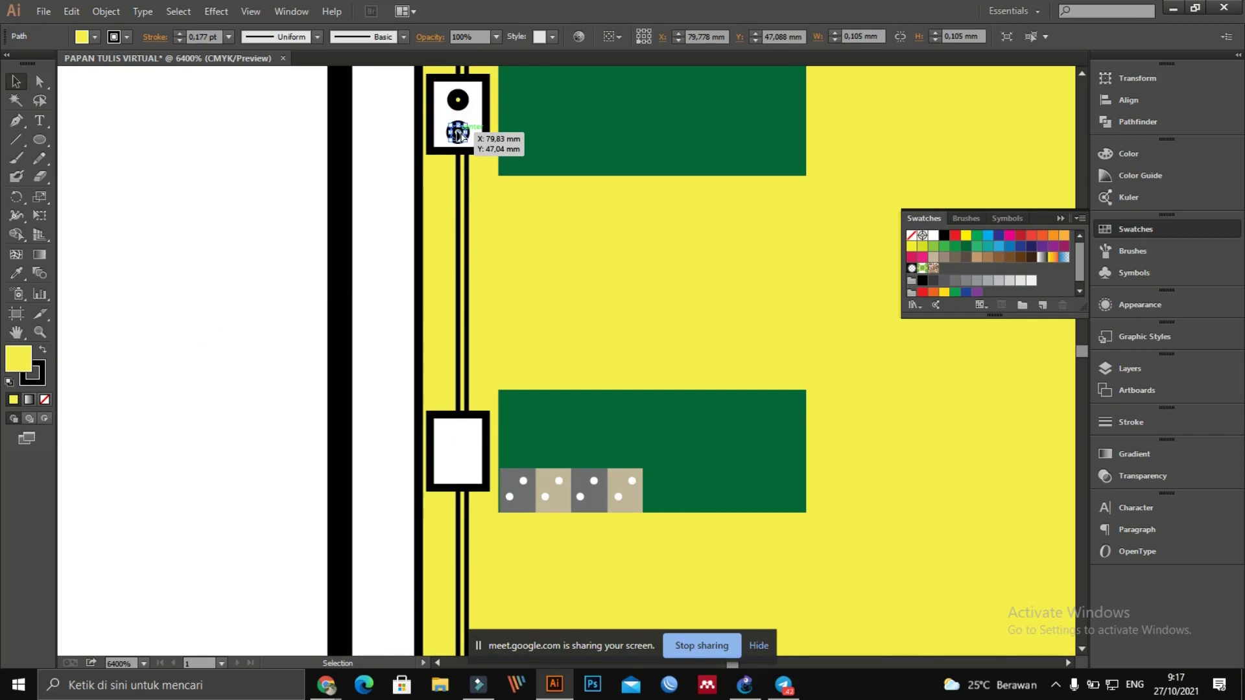
drag(458, 133, 477, 446)
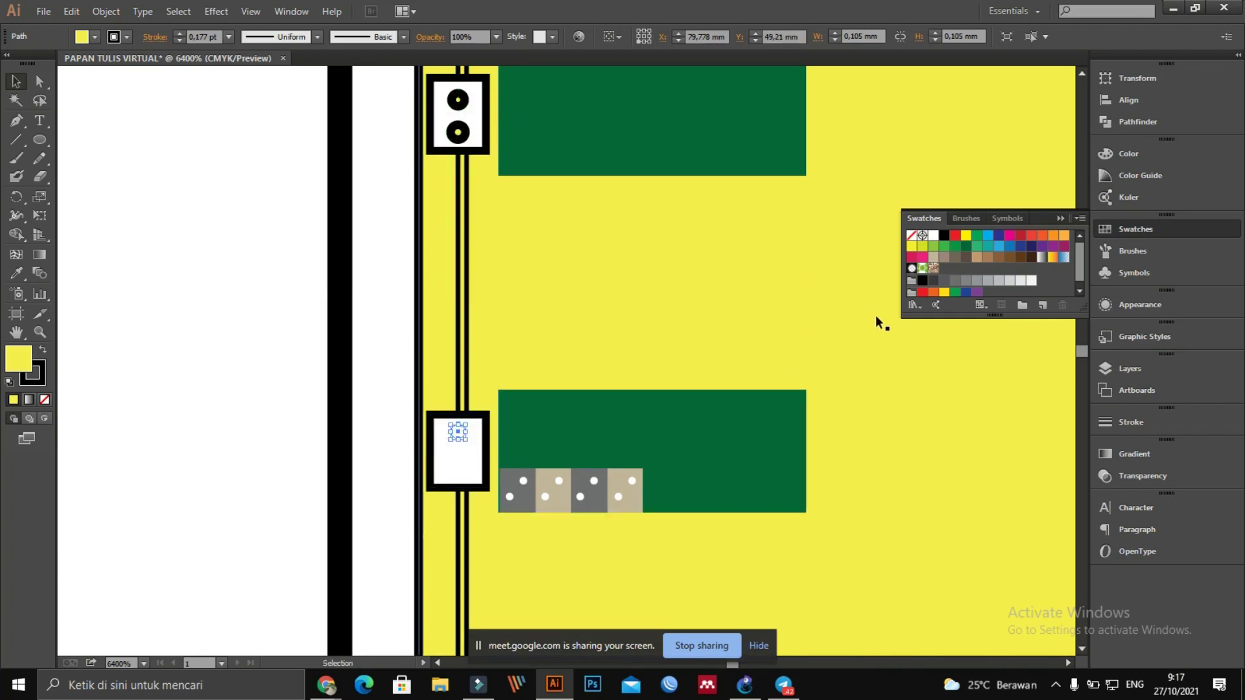
click(934, 281)
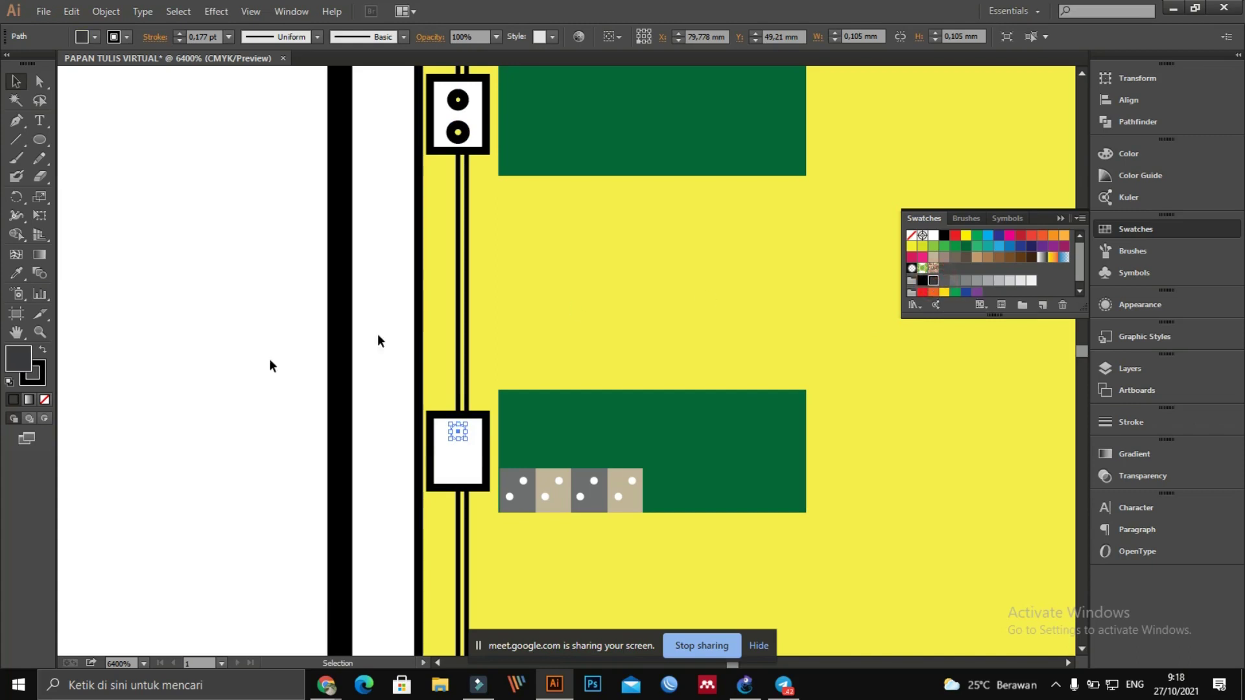
click(286, 393)
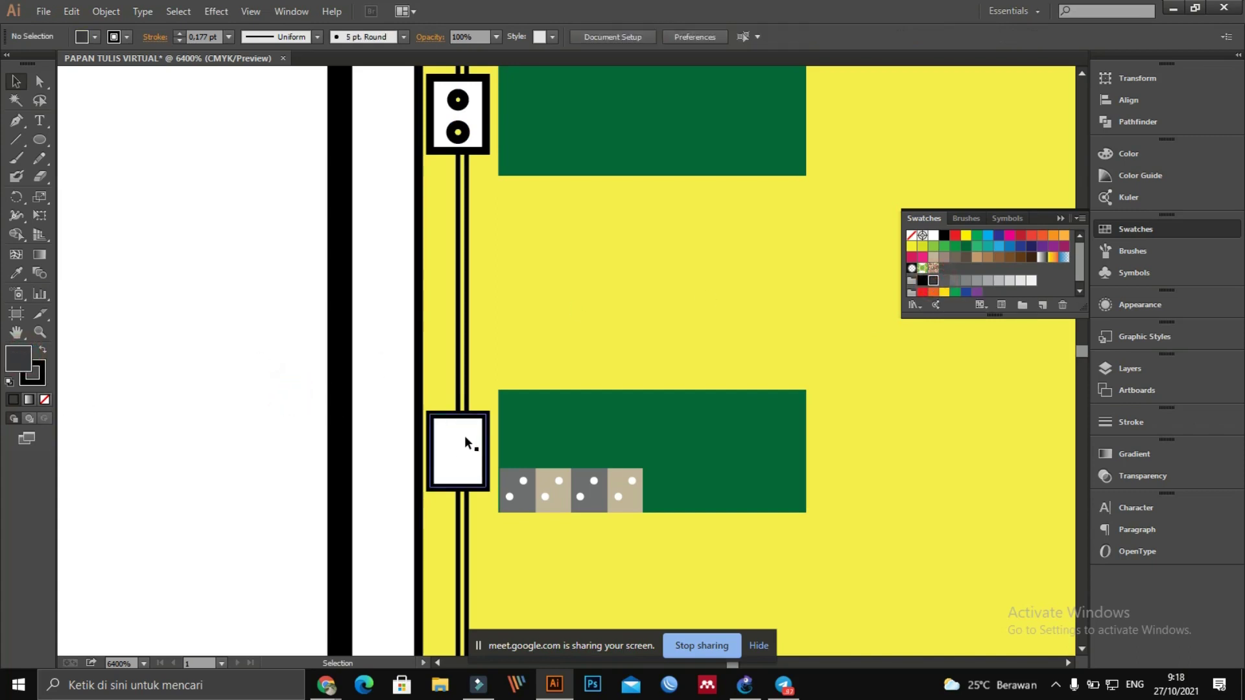
Step: Delete the empty socket plate beside the lower desk along with the round hole copied behind it
click(455, 430)
click(301, 309)
click(452, 423)
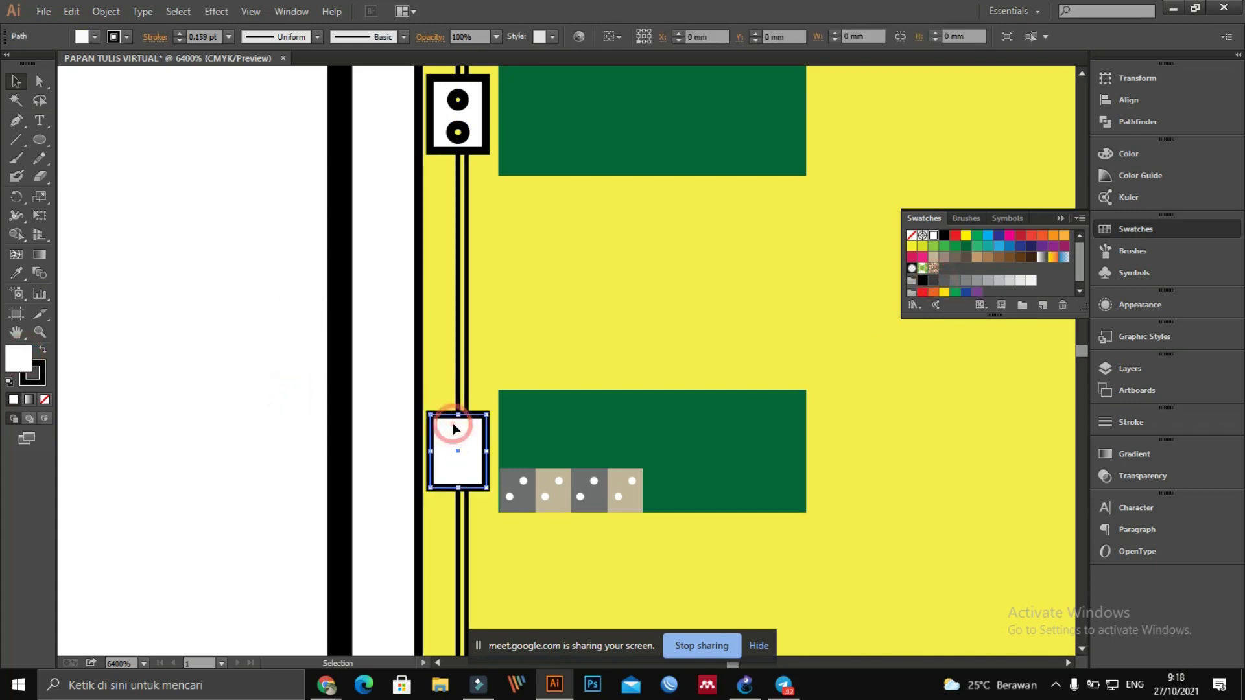
key(Delete)
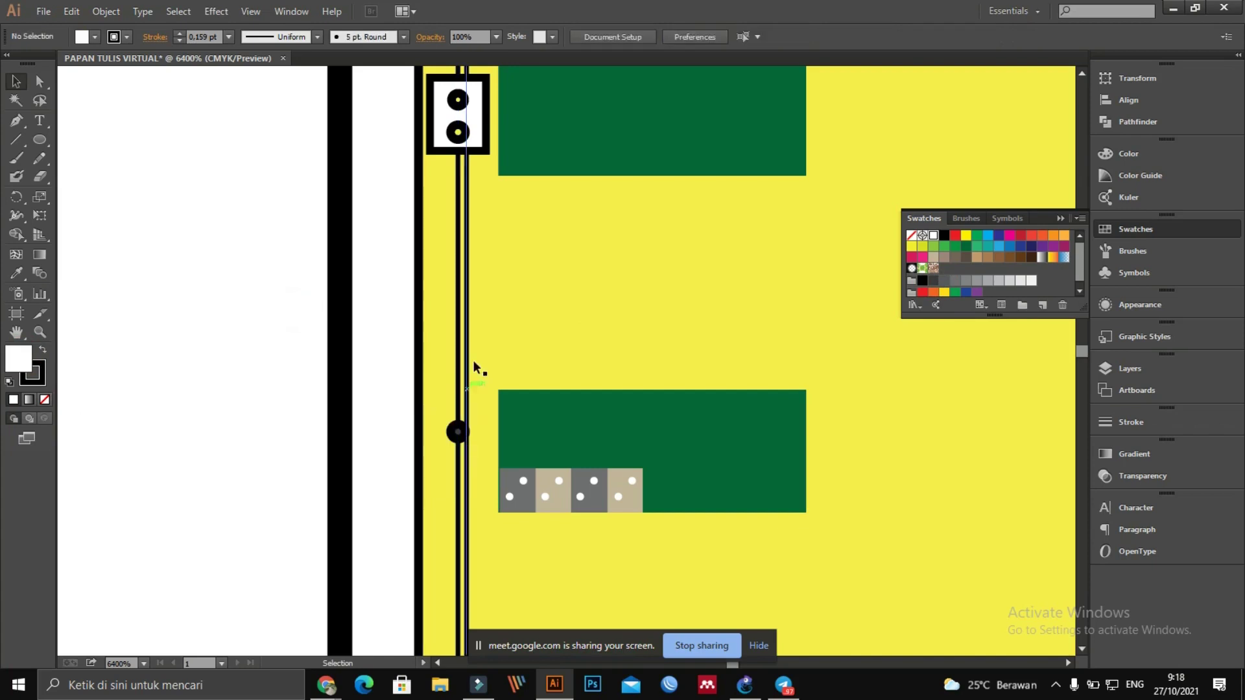
click(452, 435)
Step: Select the plate and both round holes of the wall socket beside the upper desk
click(472, 155)
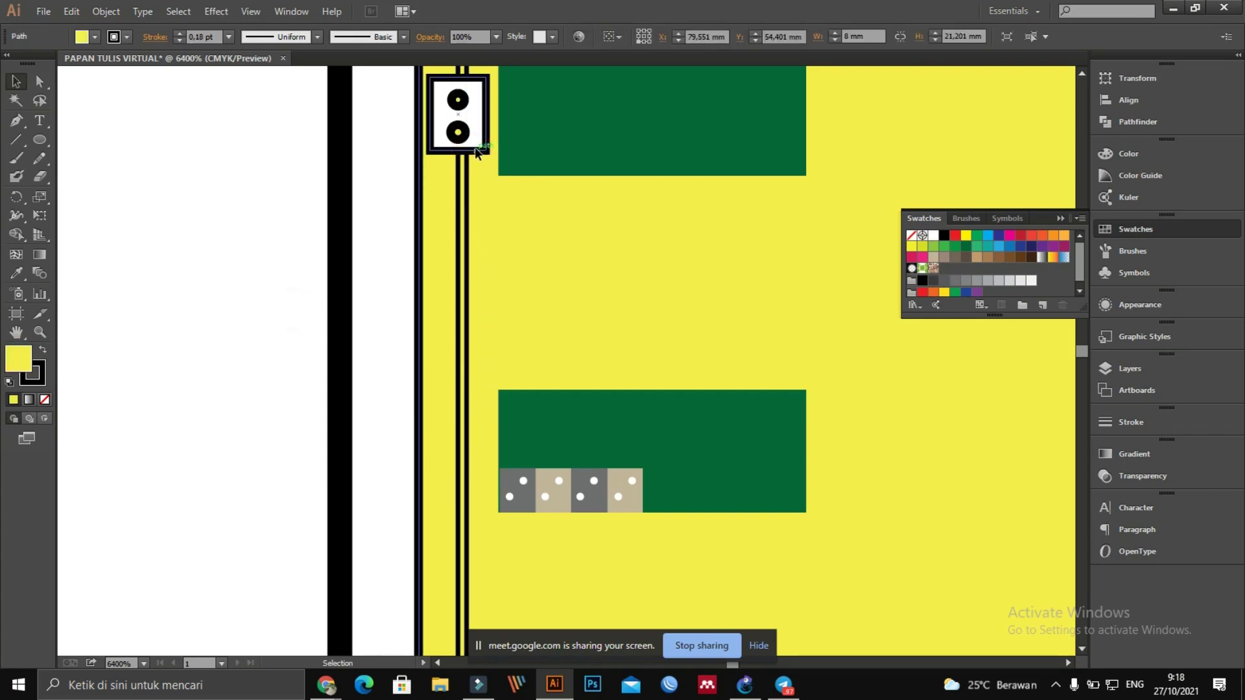
shift+click(458, 110)
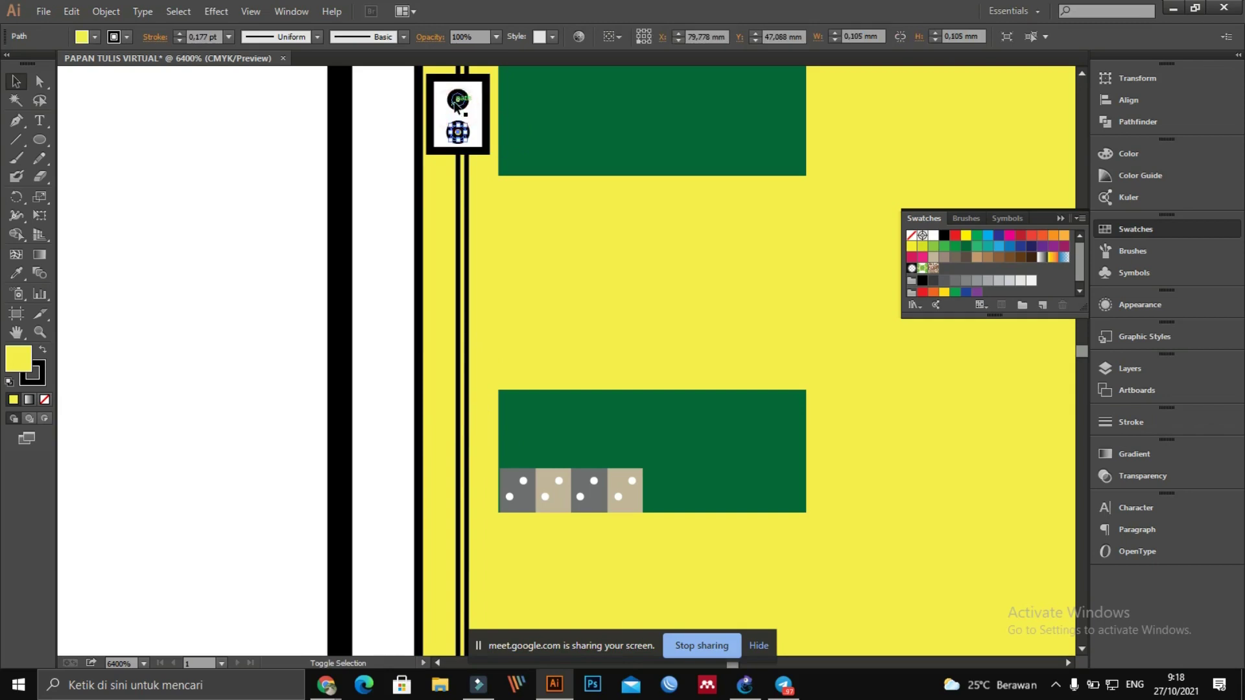
shift+click(458, 110)
shift+click(475, 85)
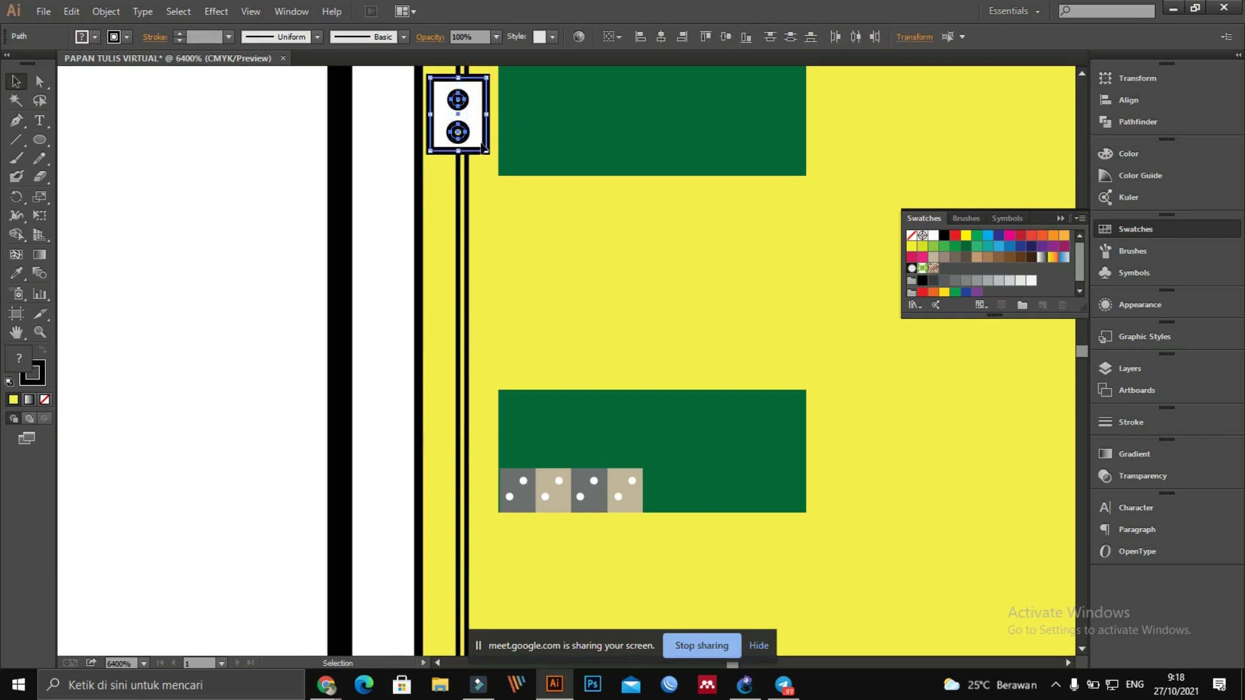
drag(472, 139, 476, 476)
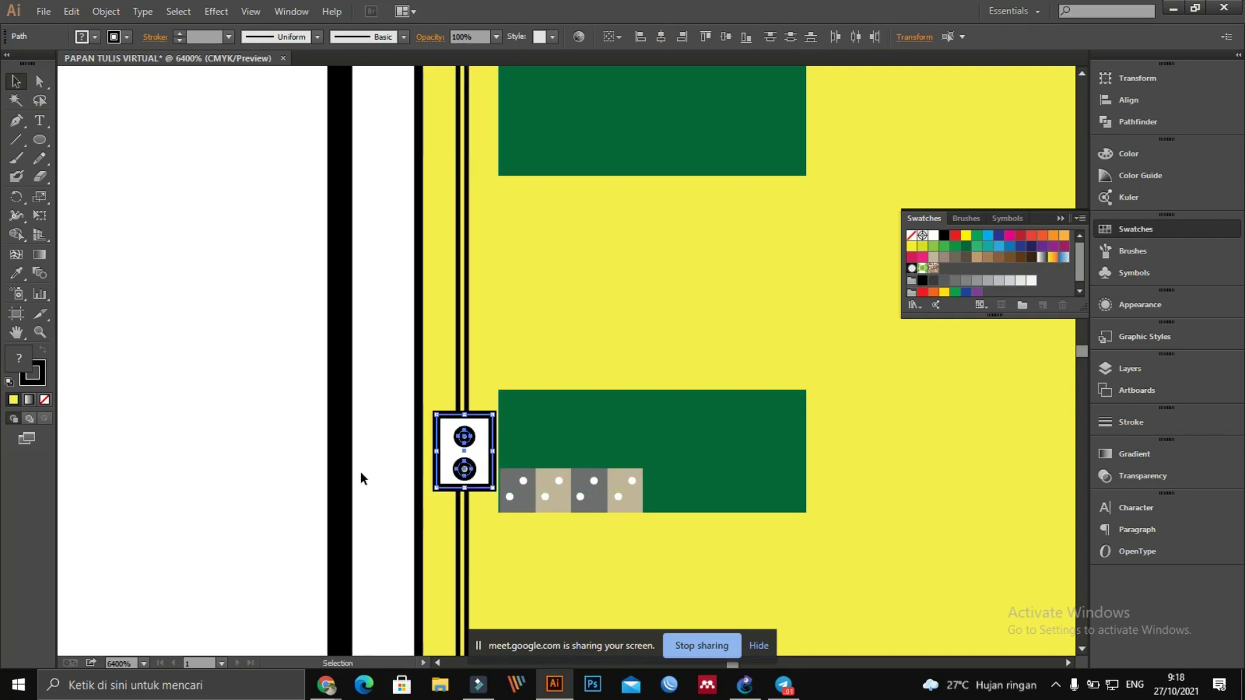
click(338, 467)
scroll(347, 433, up, 3)
key(ctrl+z)
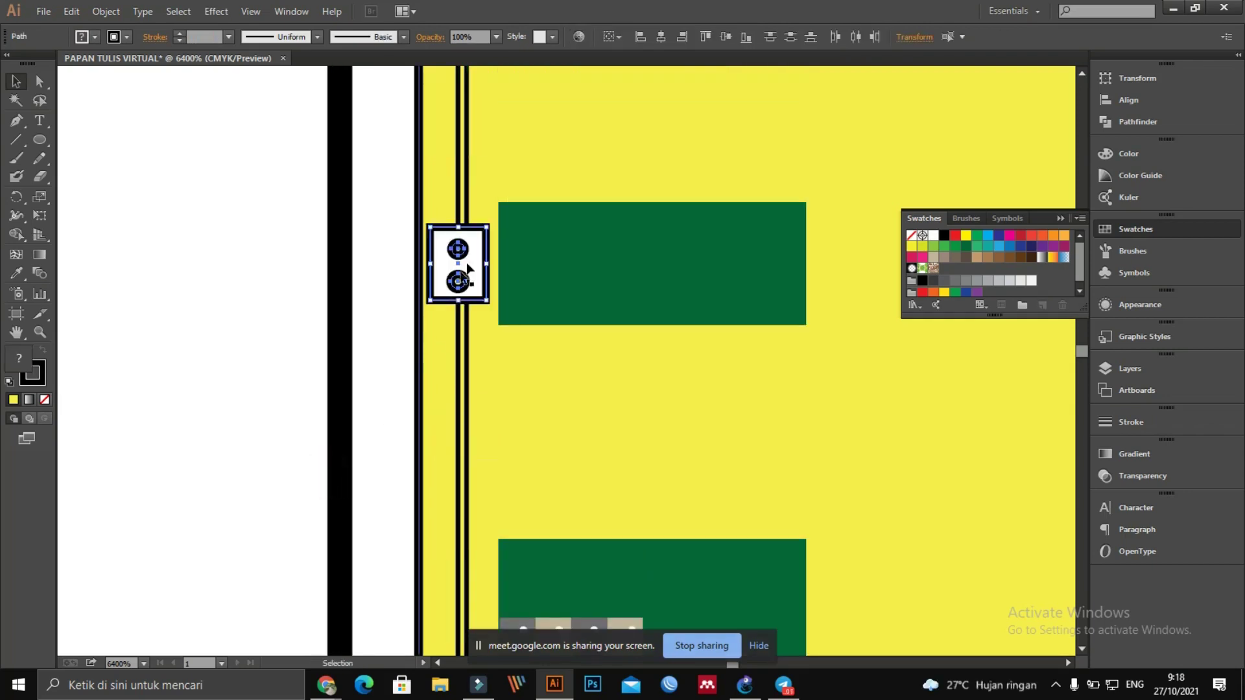
Step: Copy the complete two-hole socket down the wall cables to the desk holding the dotted strip
drag(458, 289, 458, 542)
scroll(459, 454, down, 5)
drag(458, 337, 470, 363)
key(ctrl+z)
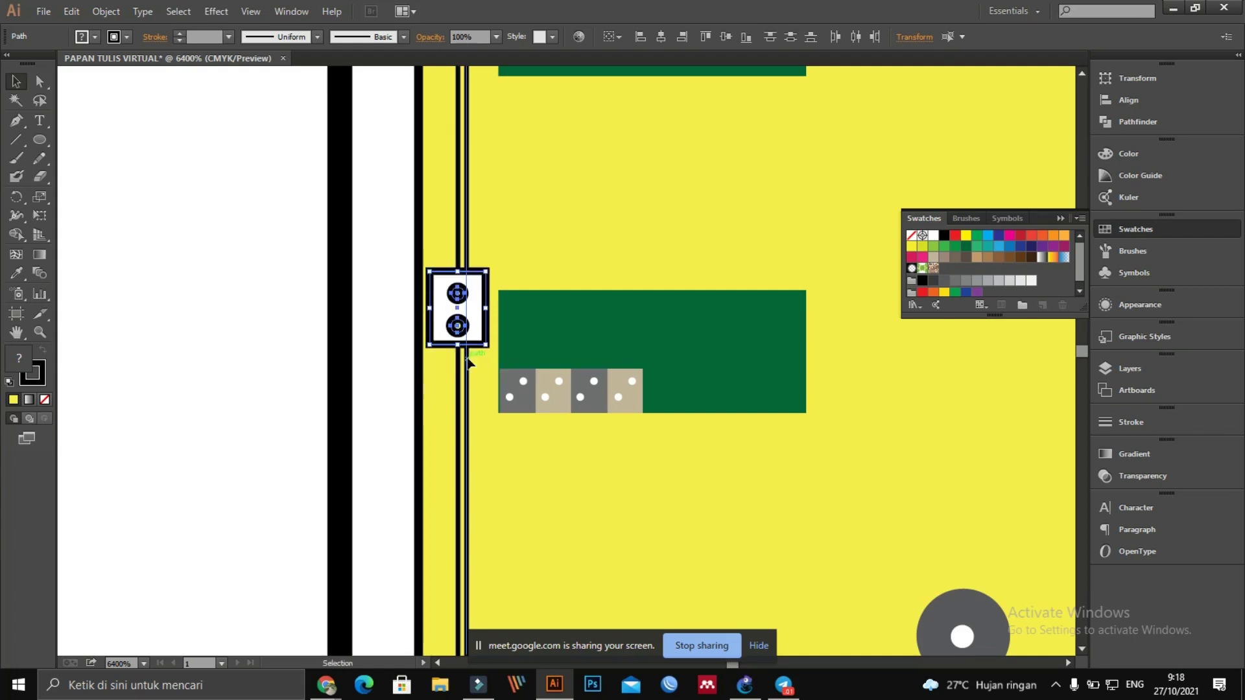
key(ctrl+shift+z)
Step: Adjust the copied socket's position so it sits over the two cable lines, level with the lower desk
scroll(469, 364, down, 1)
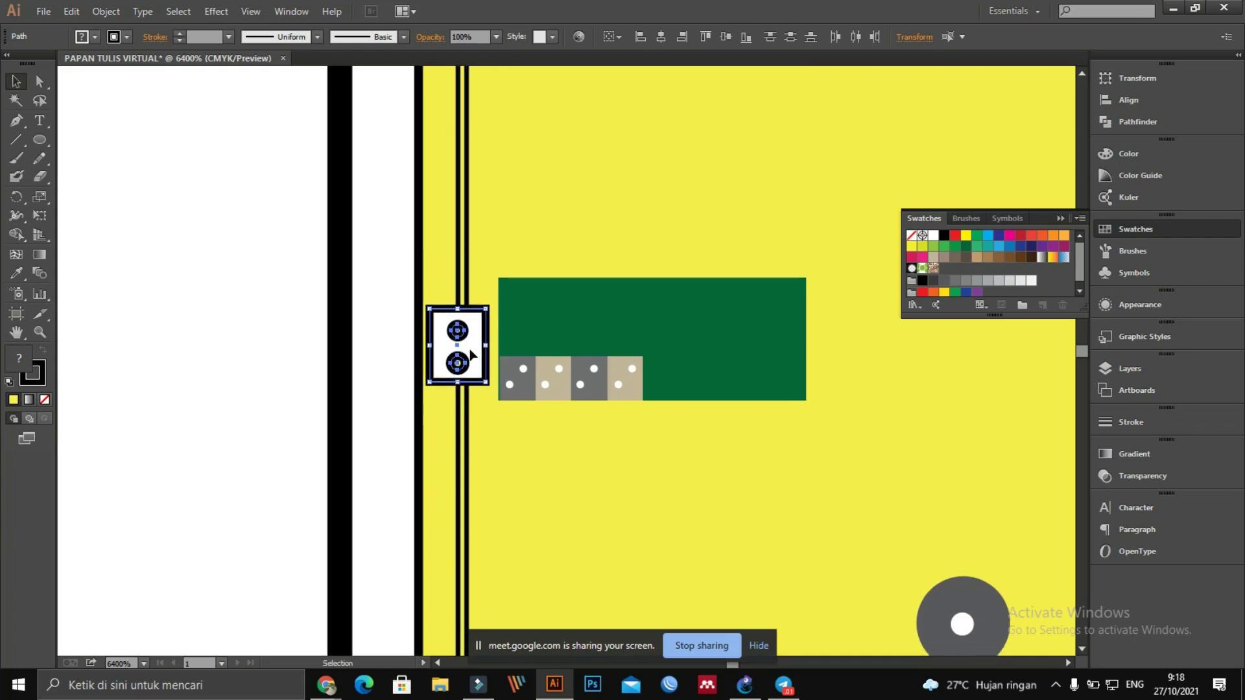
drag(473, 349, 472, 351)
scroll(310, 323, up, 4)
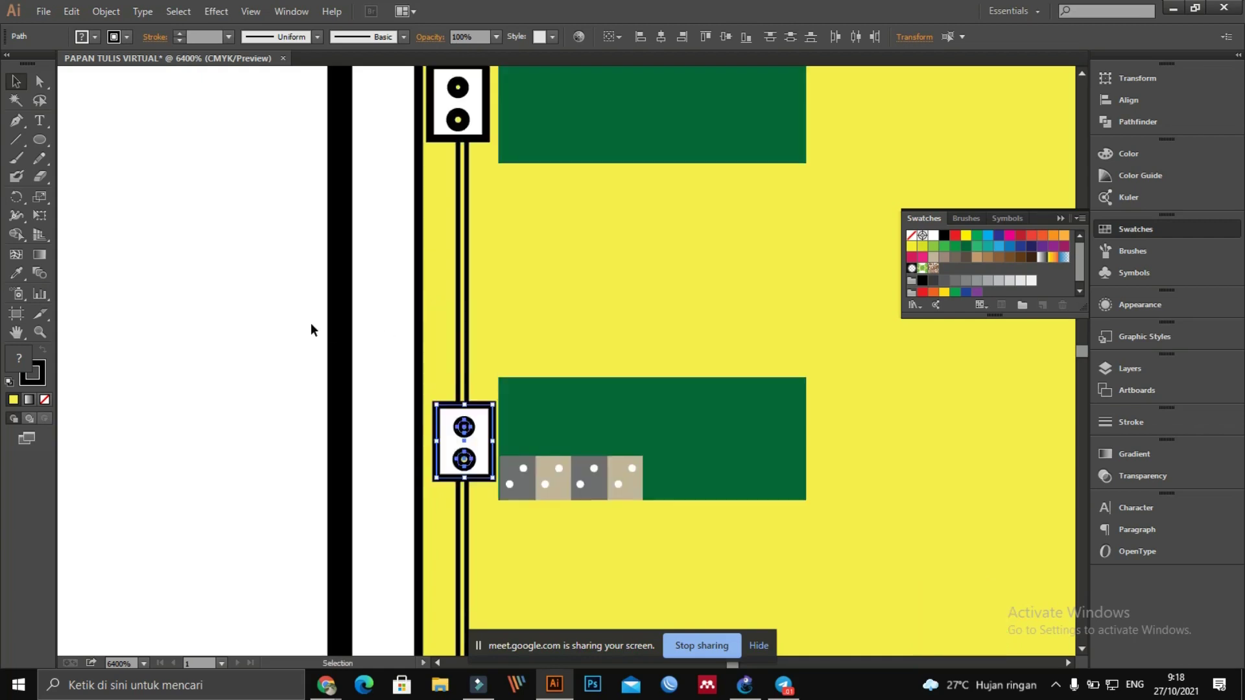
scroll(310, 323, down, 4)
drag(458, 329, 450, 326)
click(348, 352)
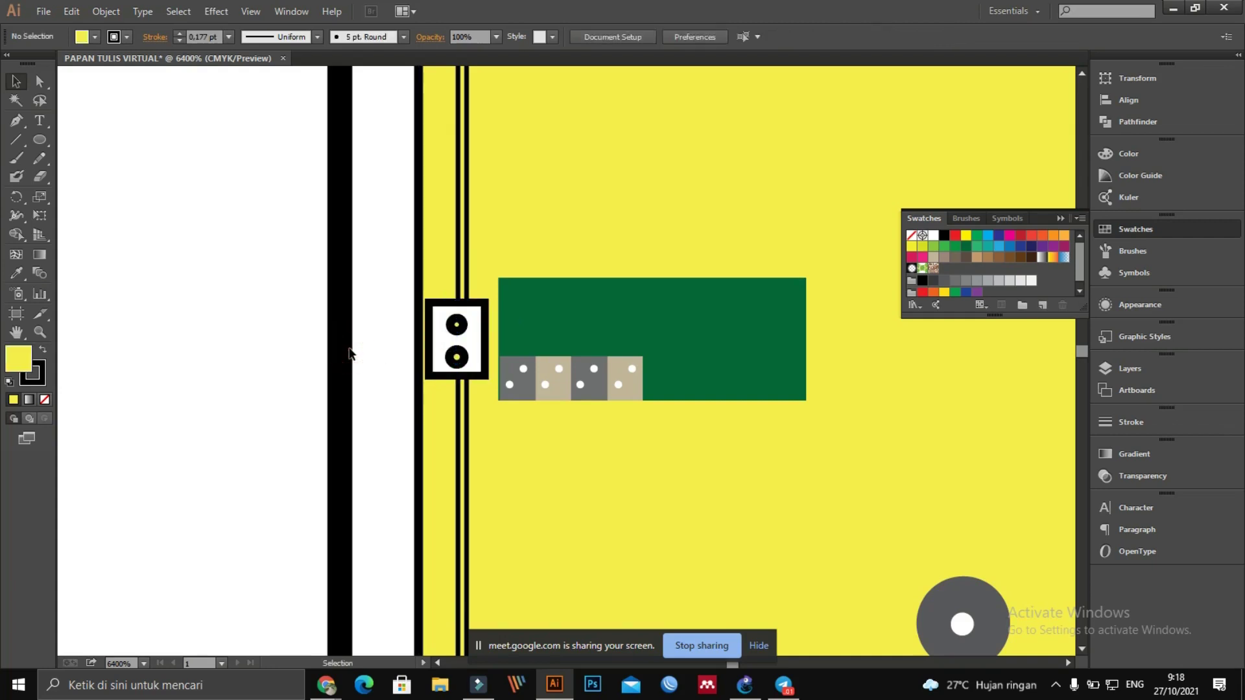
scroll(348, 352, down, 4)
scroll(348, 352, up, 5)
scroll(348, 352, up, 2)
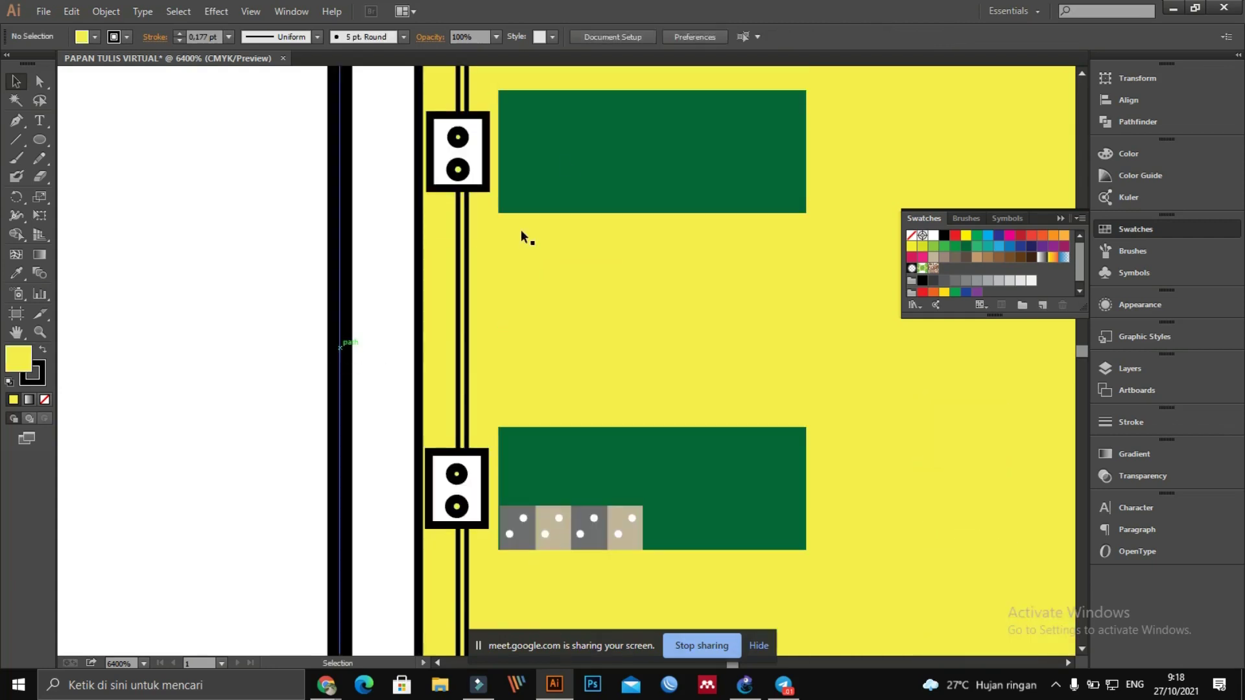
Step: Copy the dotted four-socket power strip from its desk to the same place on each of the next two desks above
scroll(594, 437, down, 2)
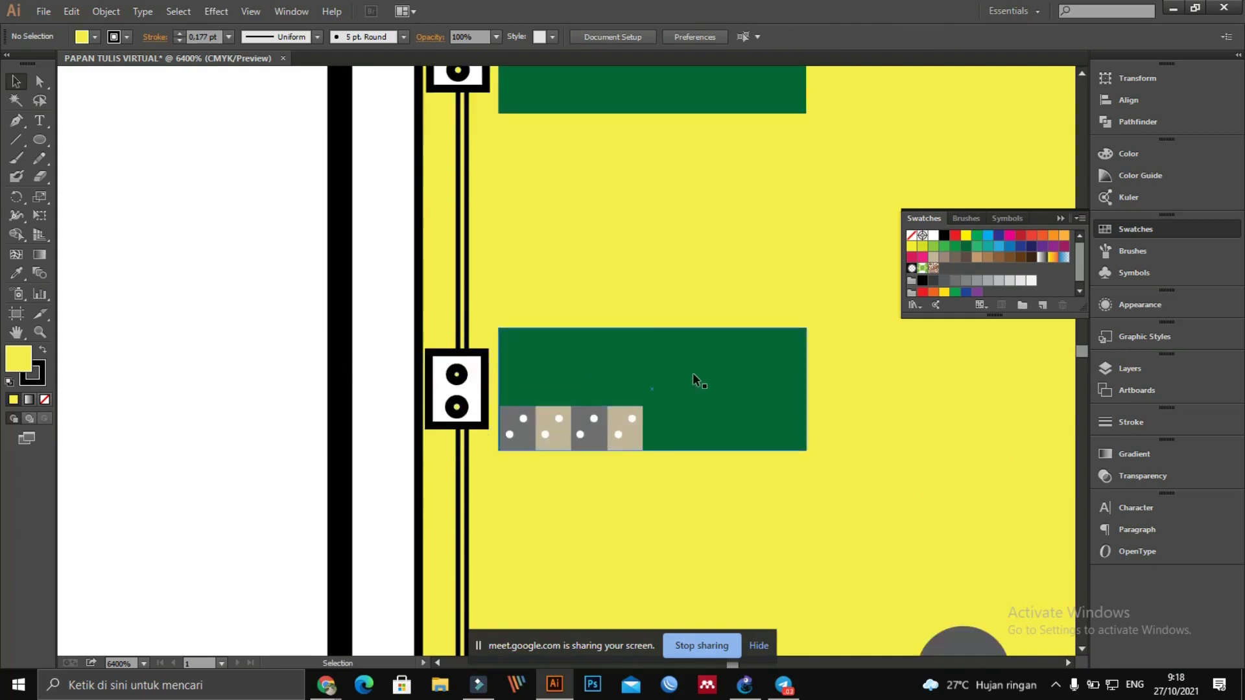
click(692, 372)
click(278, 332)
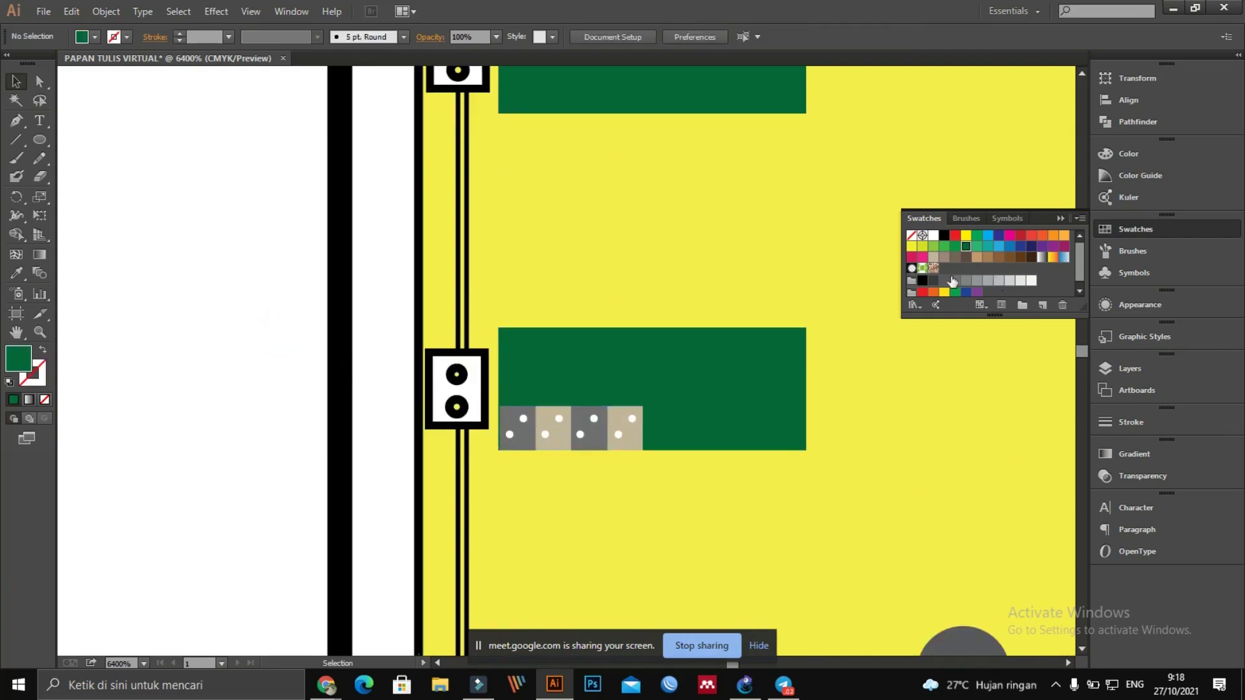
click(664, 362)
scroll(496, 371, up, 2)
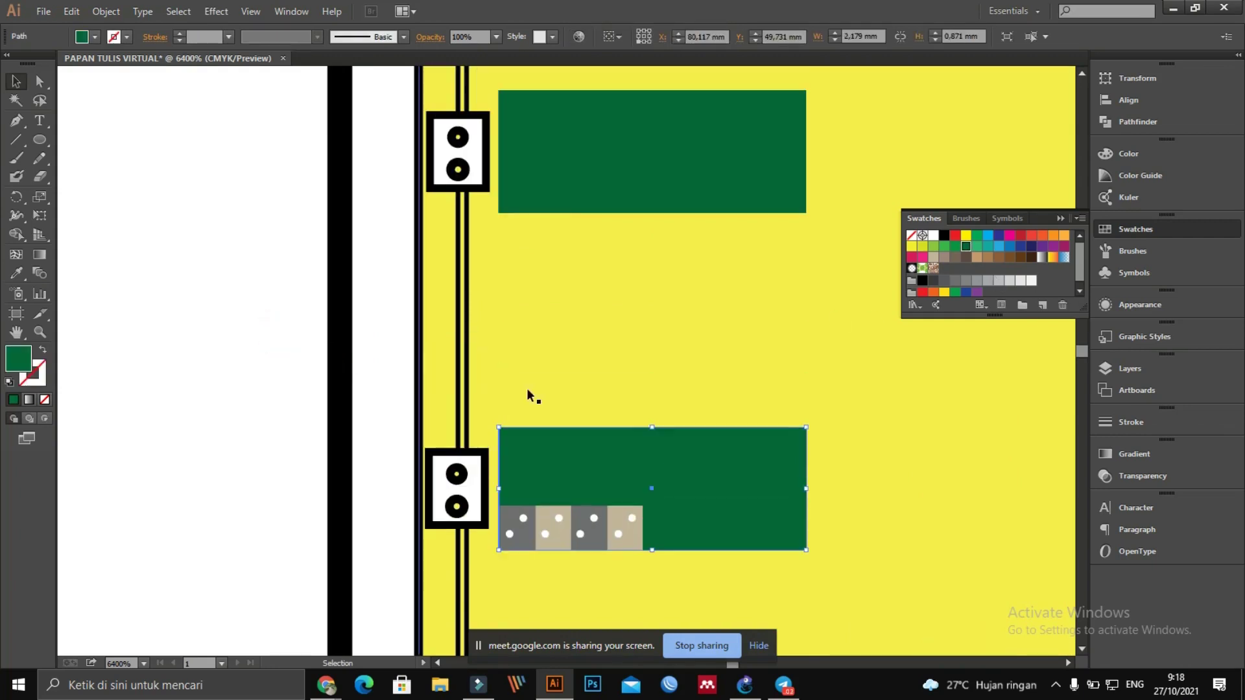
click(597, 518)
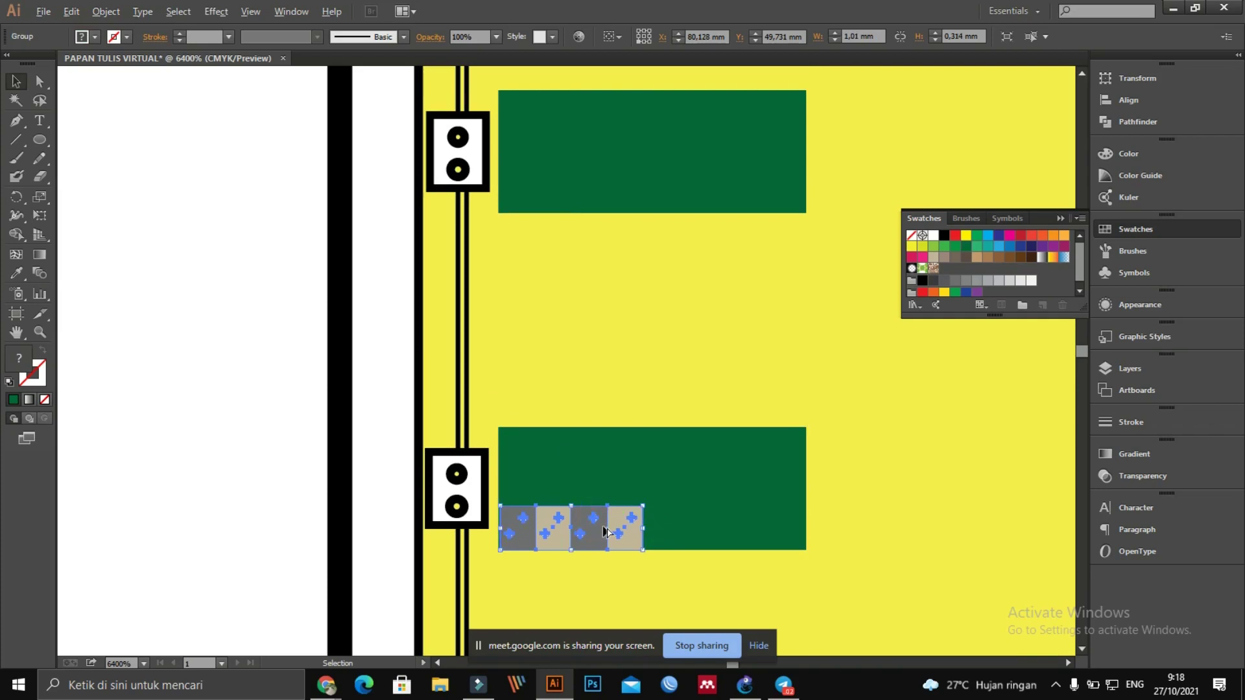
drag(603, 525, 597, 195)
scroll(598, 194, down, 2)
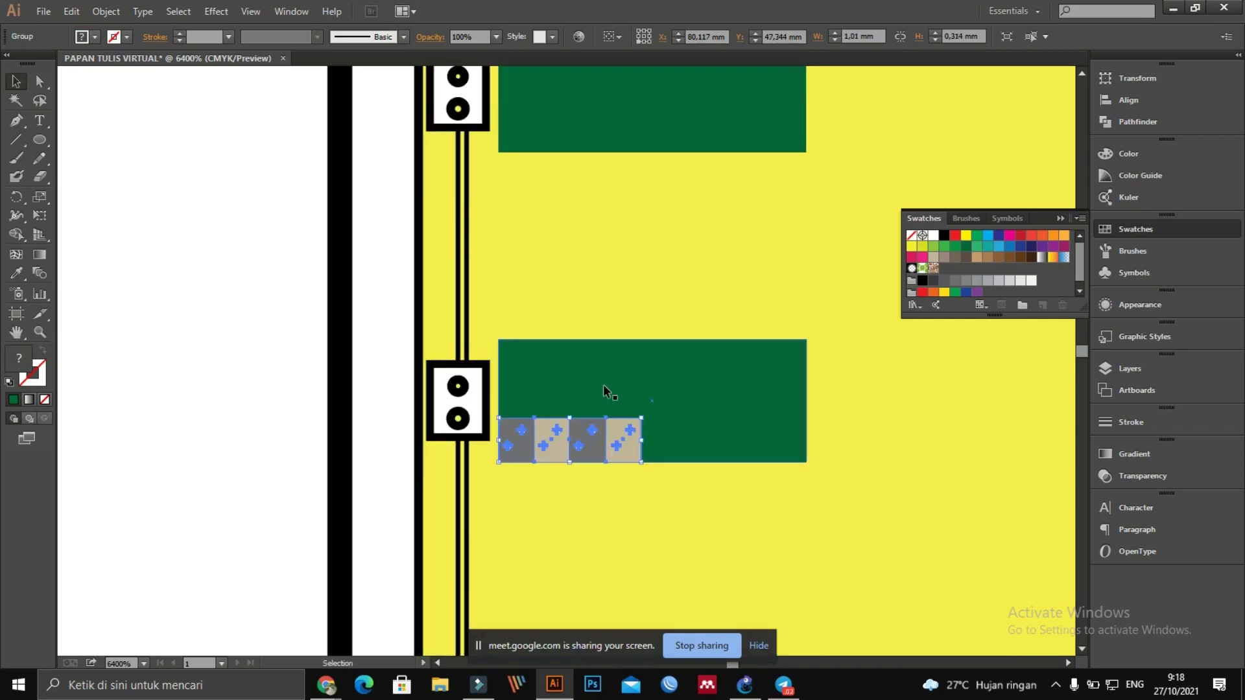
drag(596, 434, 596, 128)
scroll(603, 194, up, 3)
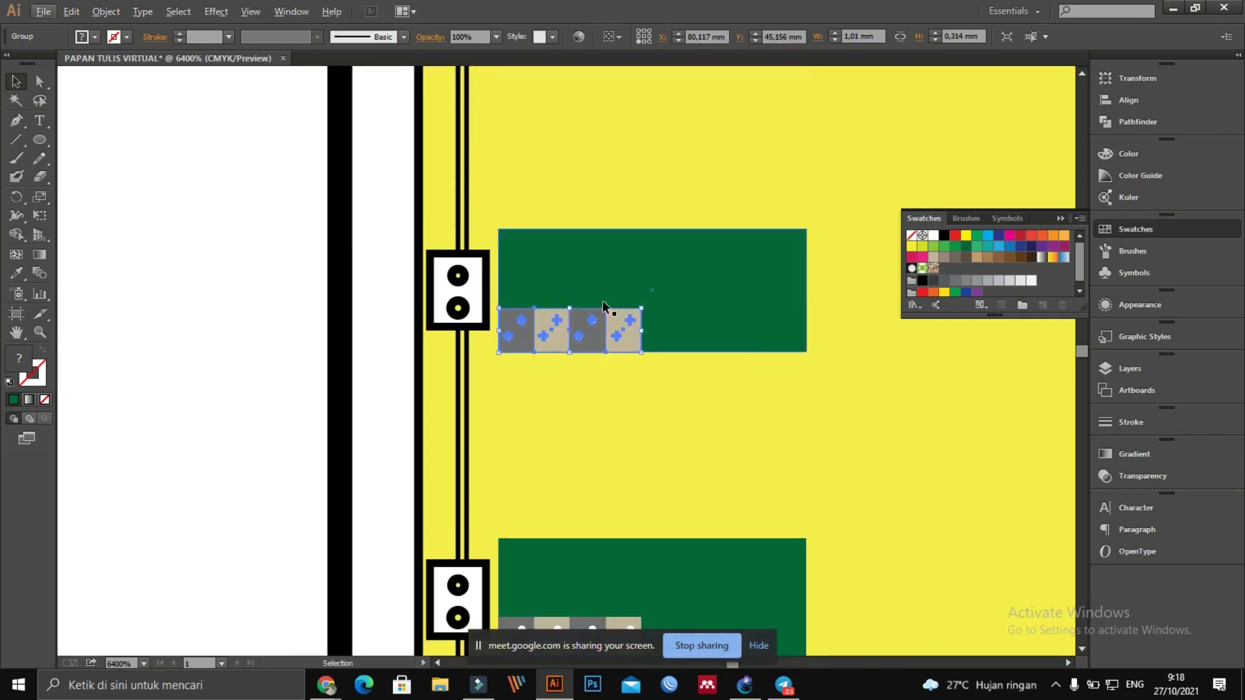
Step: Continue copying the power strip up the row, placing one along the lower edge of each of two more desks
scroll(596, 376, up, 3)
drag(579, 526, 579, 203)
scroll(587, 311, up, 4)
drag(573, 475, 570, 150)
scroll(571, 150, up, 6)
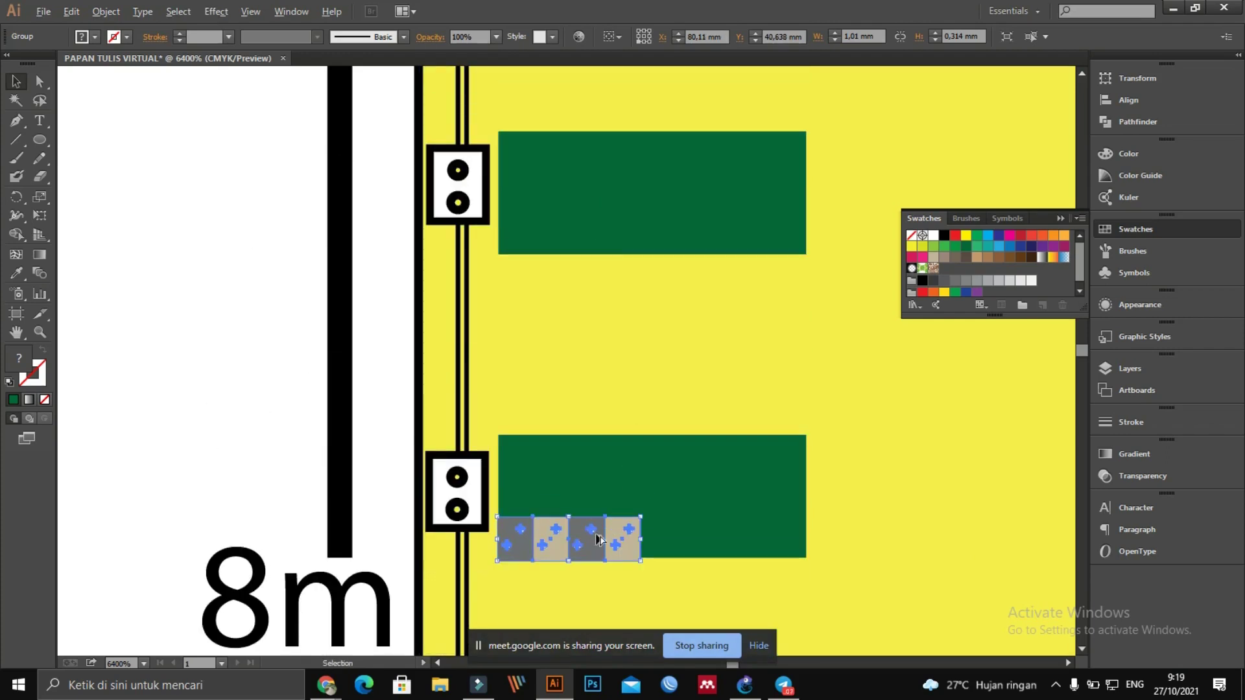
Step: Copy the power strip onto the remaining desks up to the one nearest the MSB box, then clear the selection
drag(600, 539, 615, 170)
scroll(598, 234, down, 2)
scroll(619, 483, up, 1)
scroll(615, 201, up, 6)
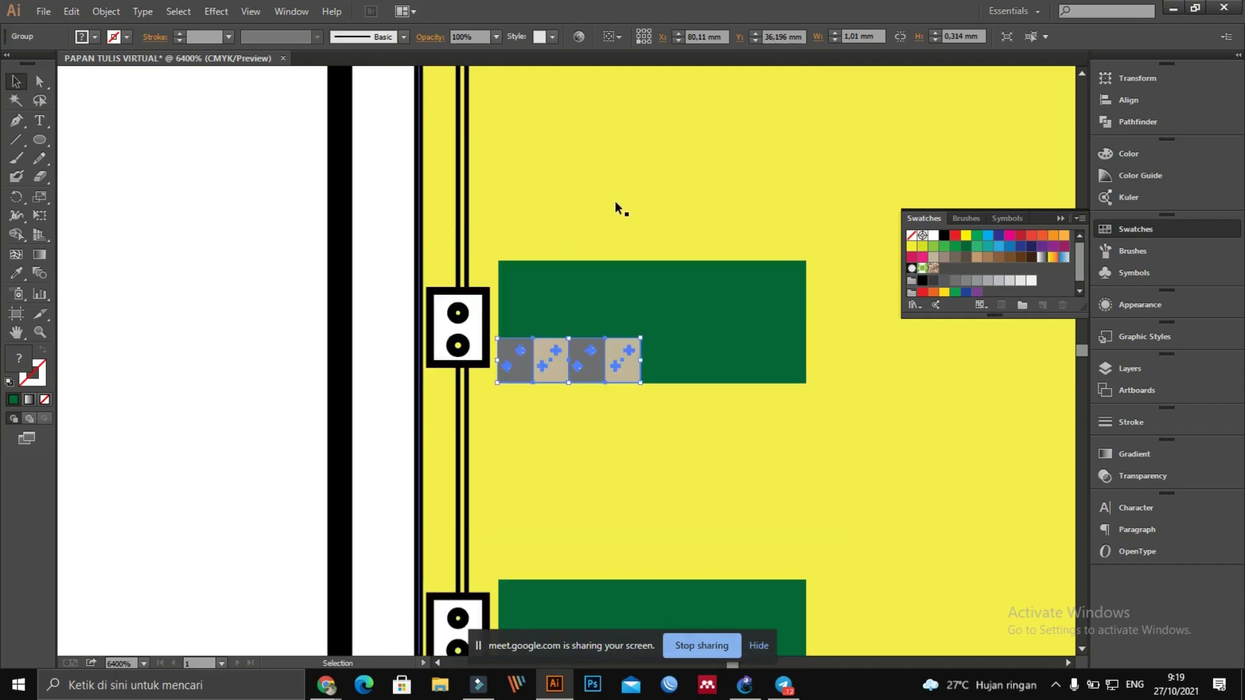
scroll(614, 201, down, 5)
scroll(615, 201, up, 2)
scroll(615, 201, down, 3)
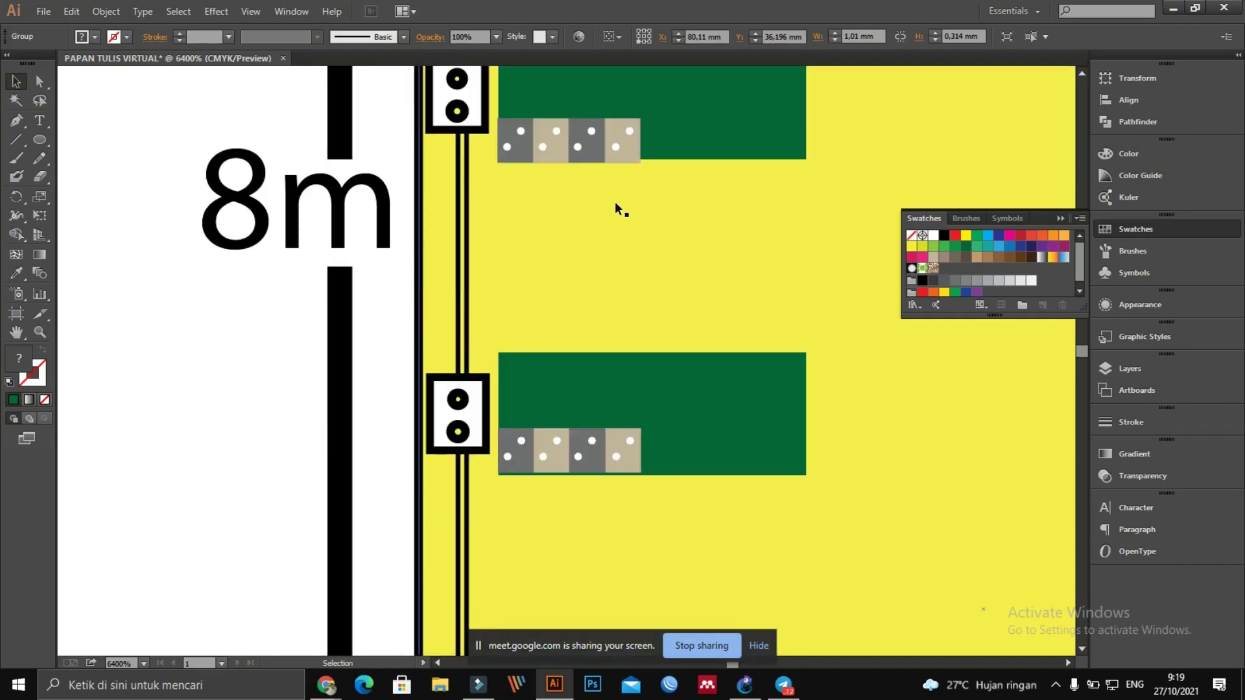
click(278, 385)
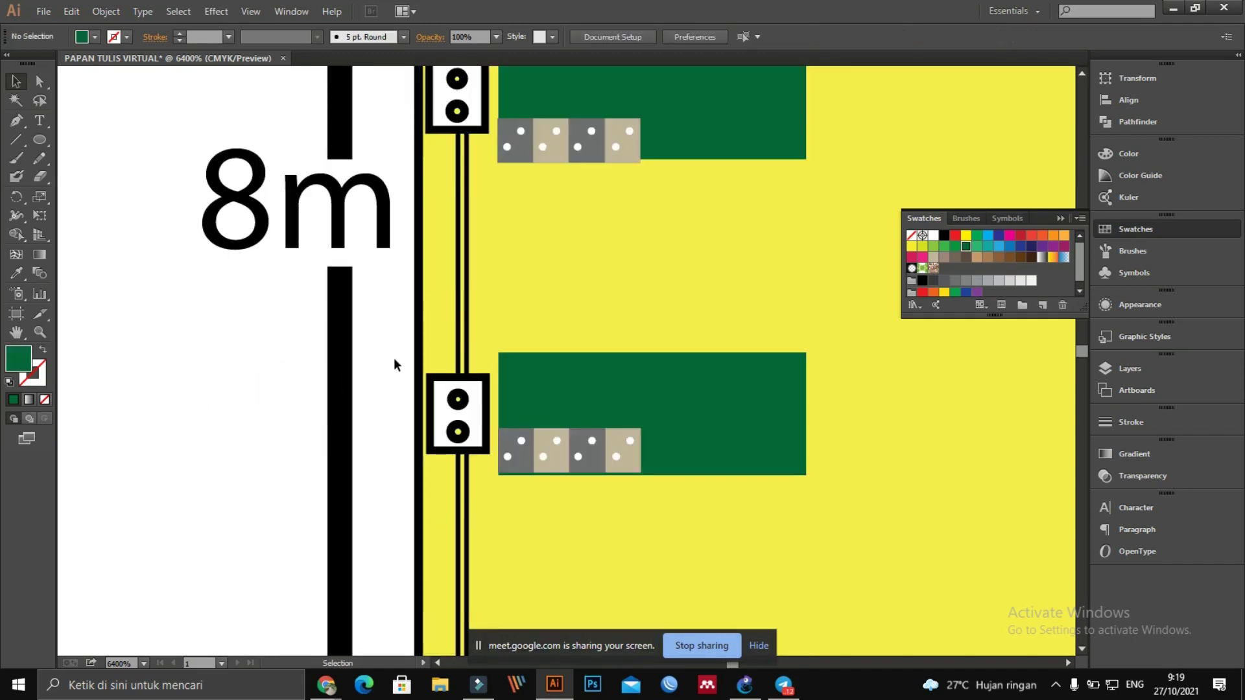
Step: Draw a Pen path from the end hole of the first desk's power strip, around below the strip, to the wall socket's lower hole
scroll(394, 358, up, 10)
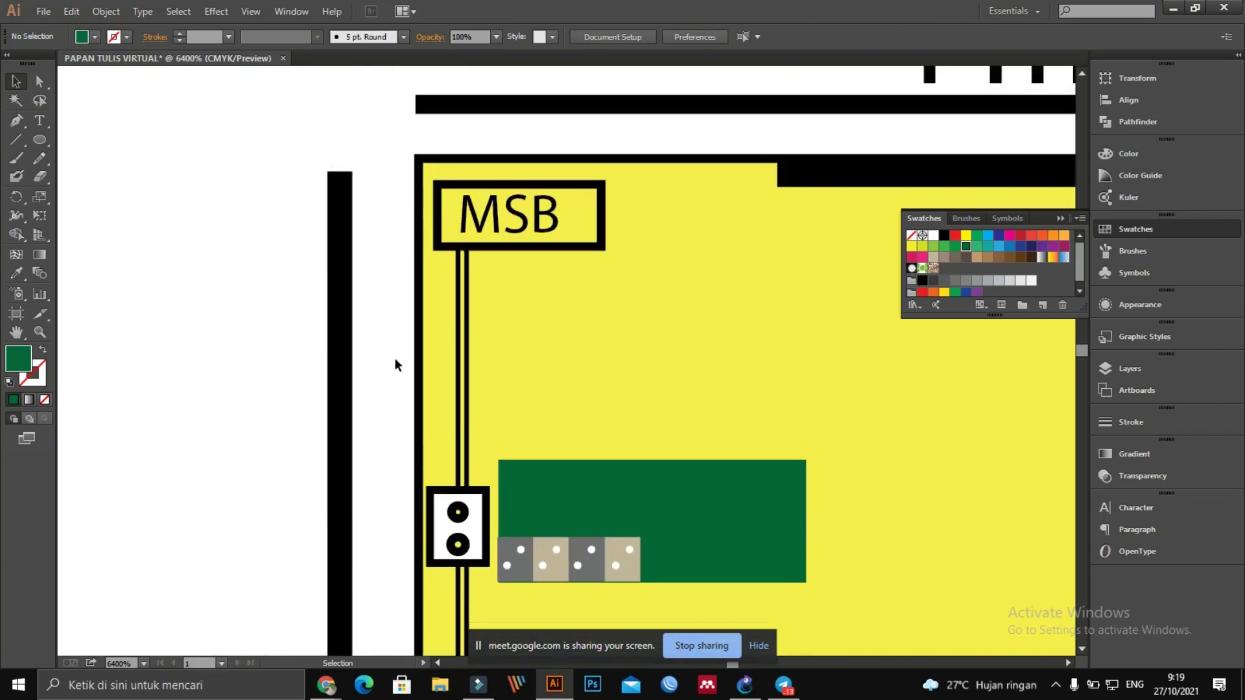
scroll(402, 399, down, 4)
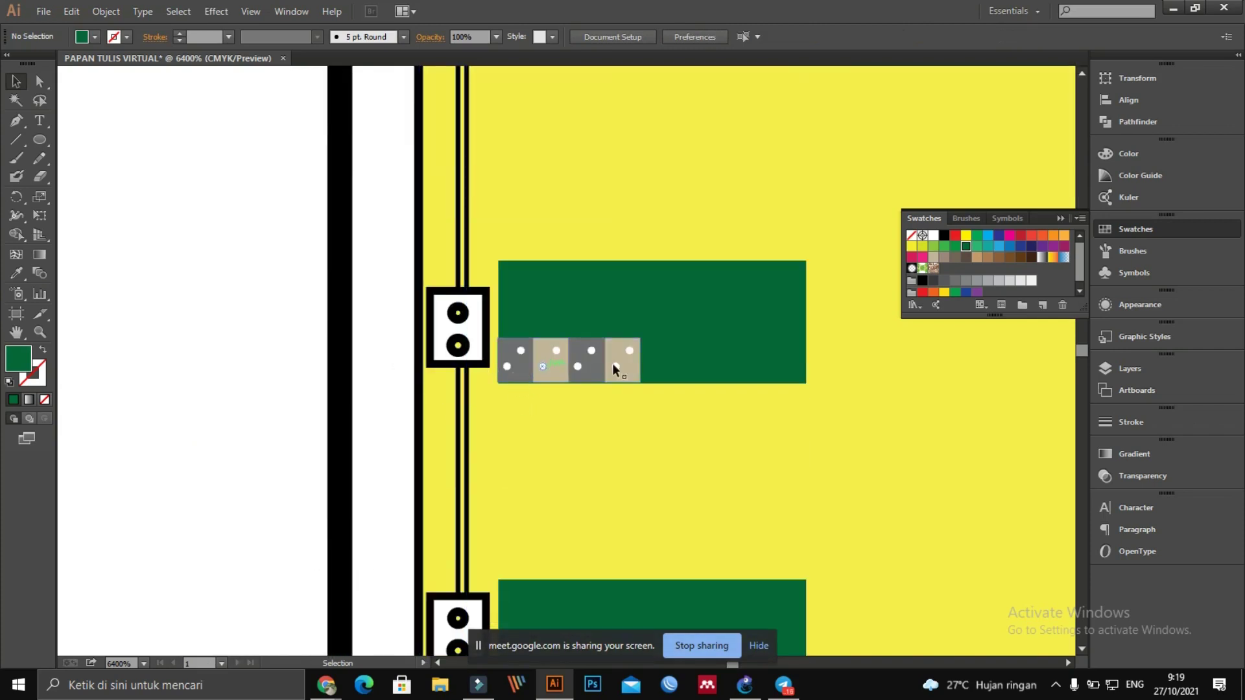
click(16, 120)
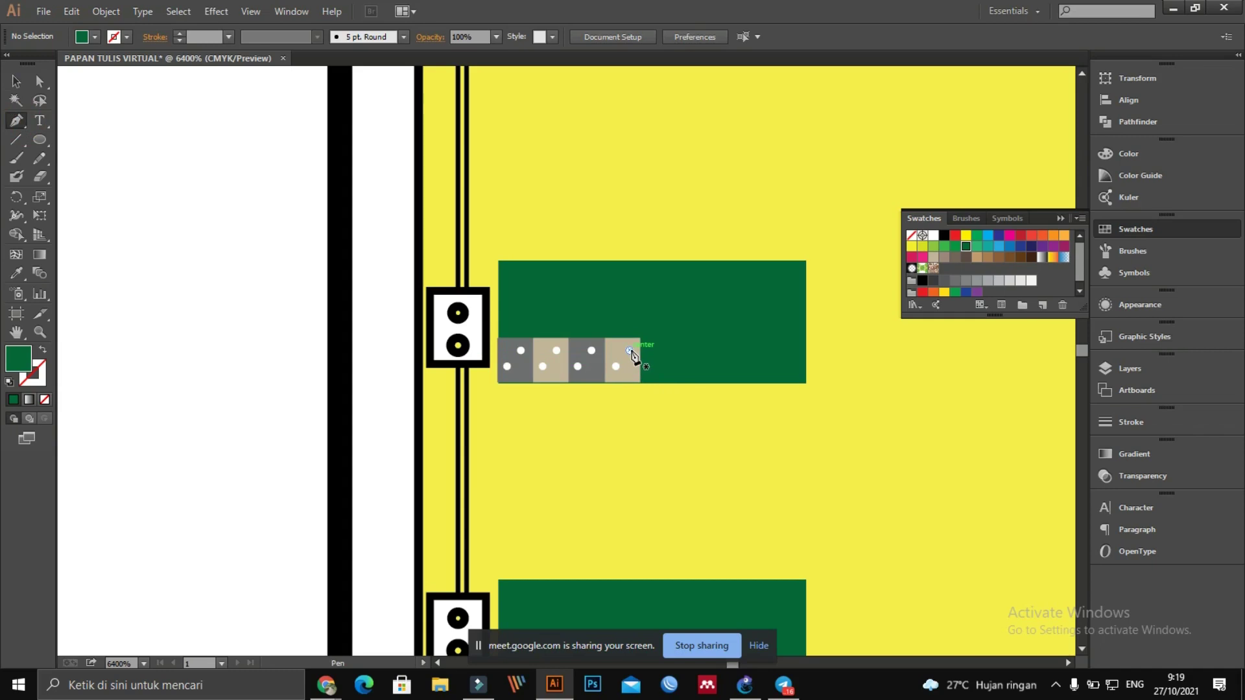
click(629, 351)
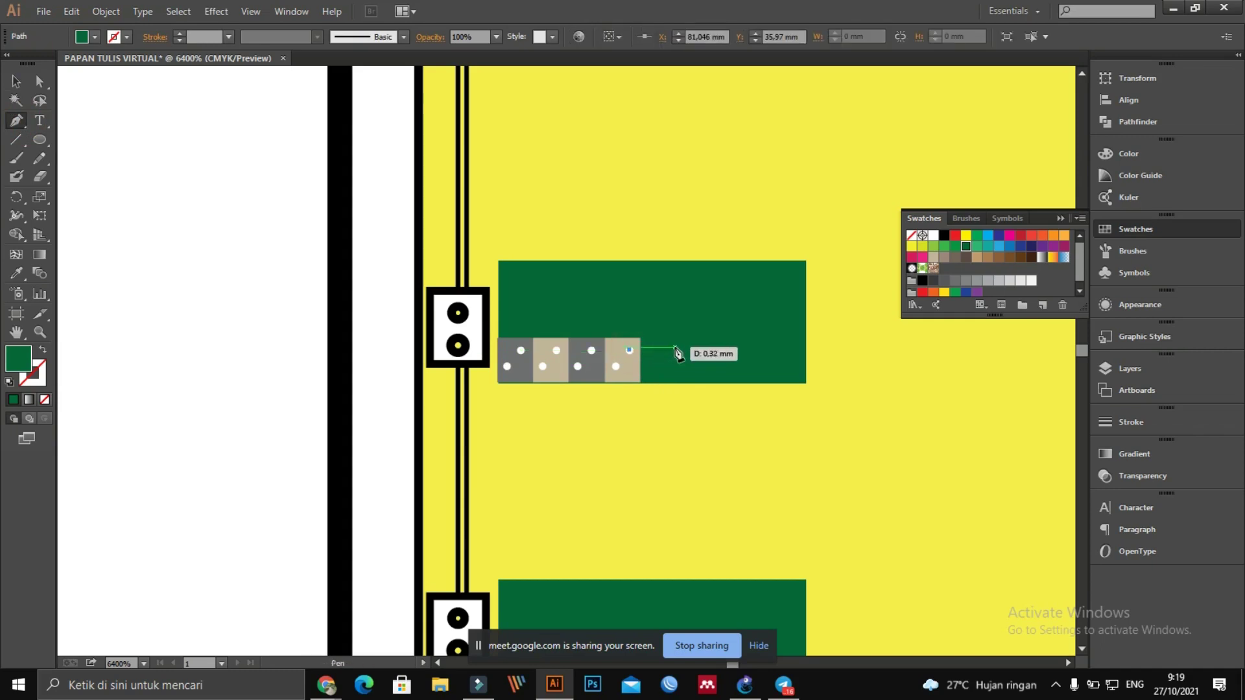
drag(675, 349, 675, 350)
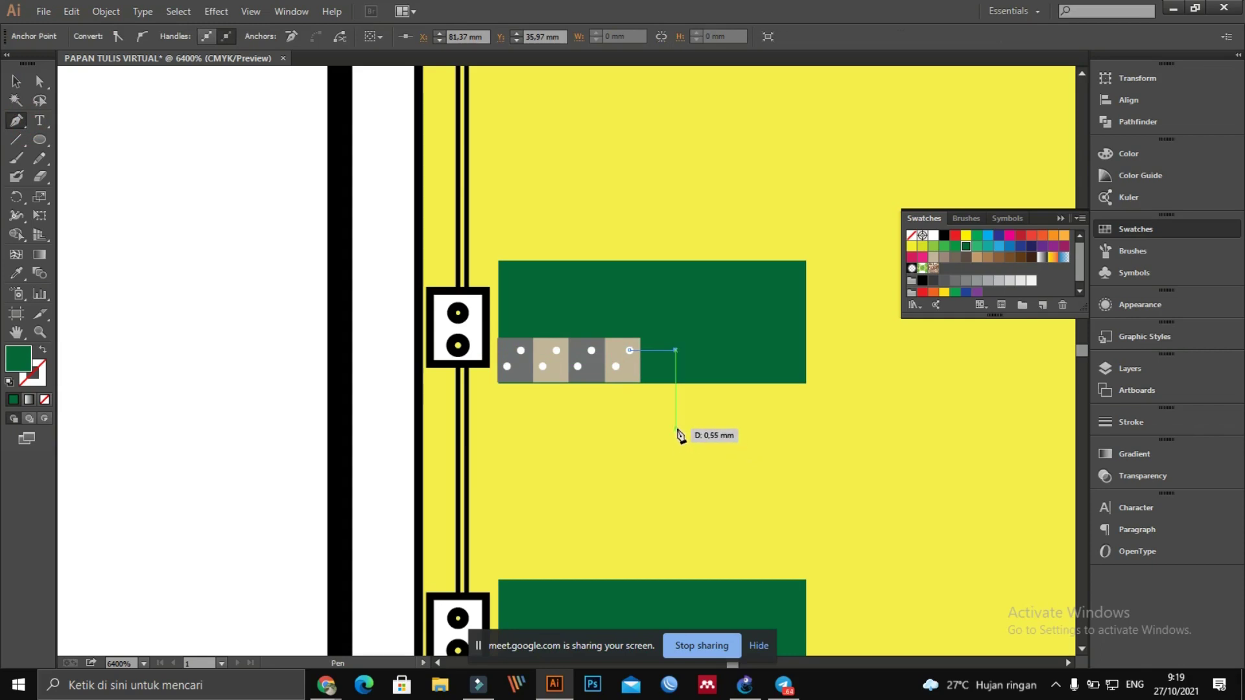
click(675, 428)
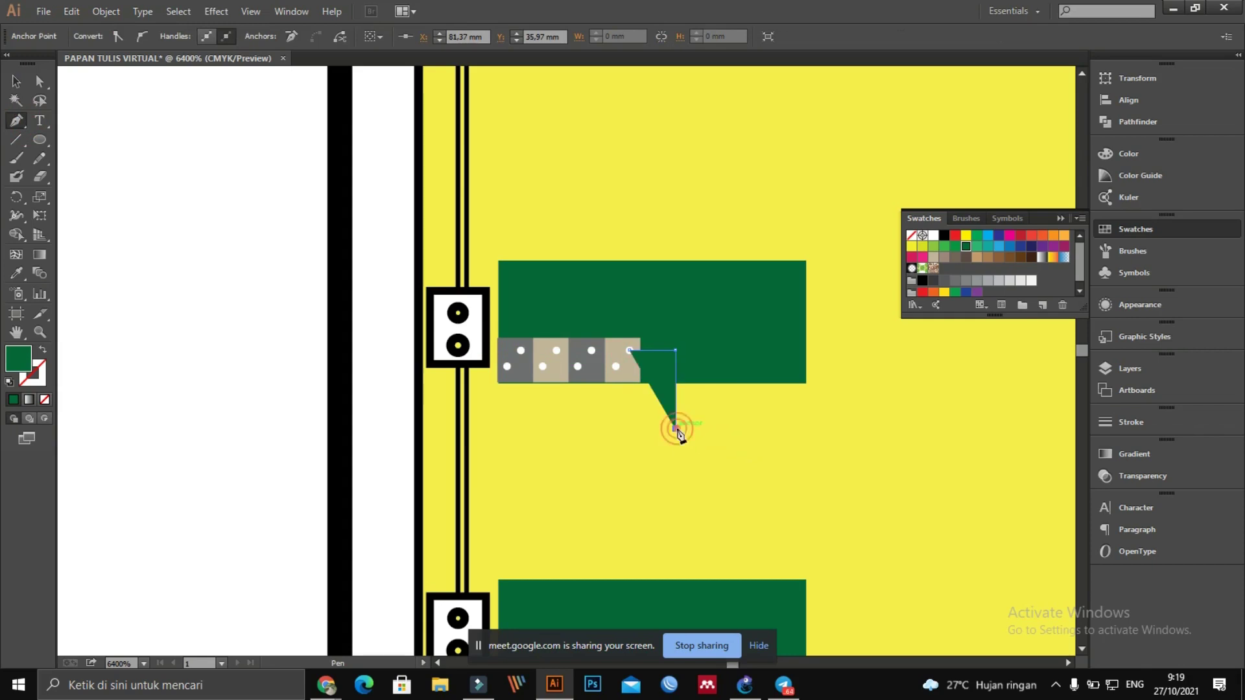
click(486, 428)
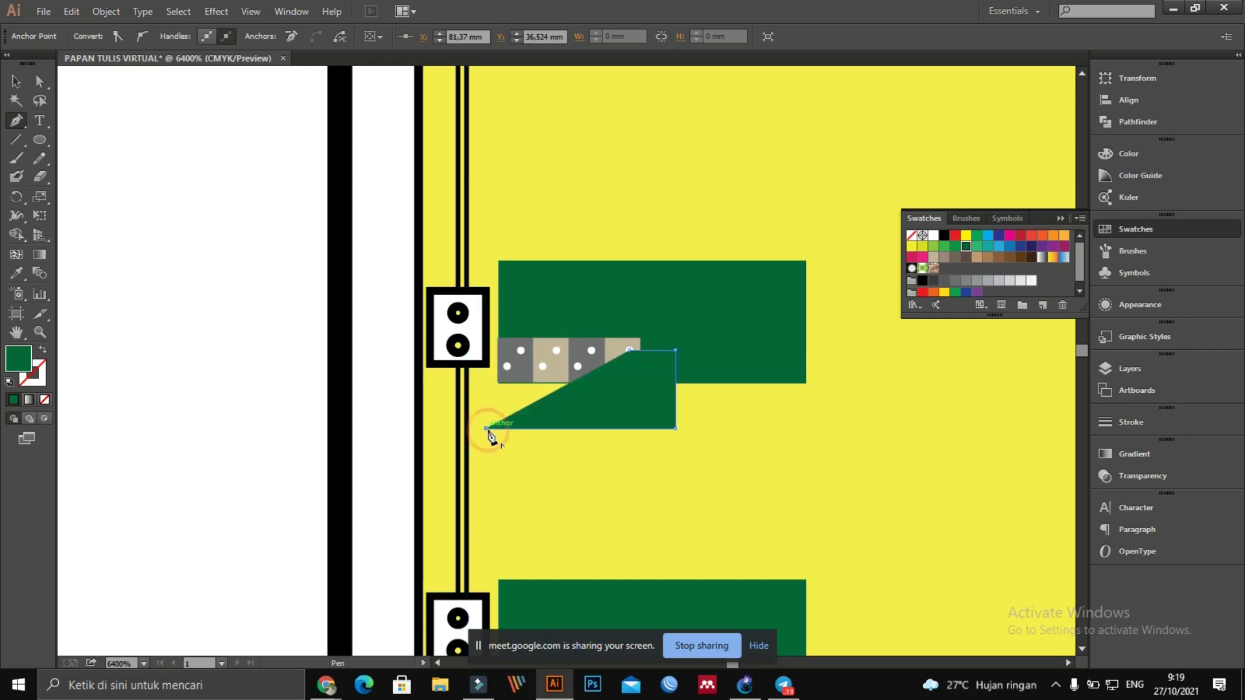
click(483, 348)
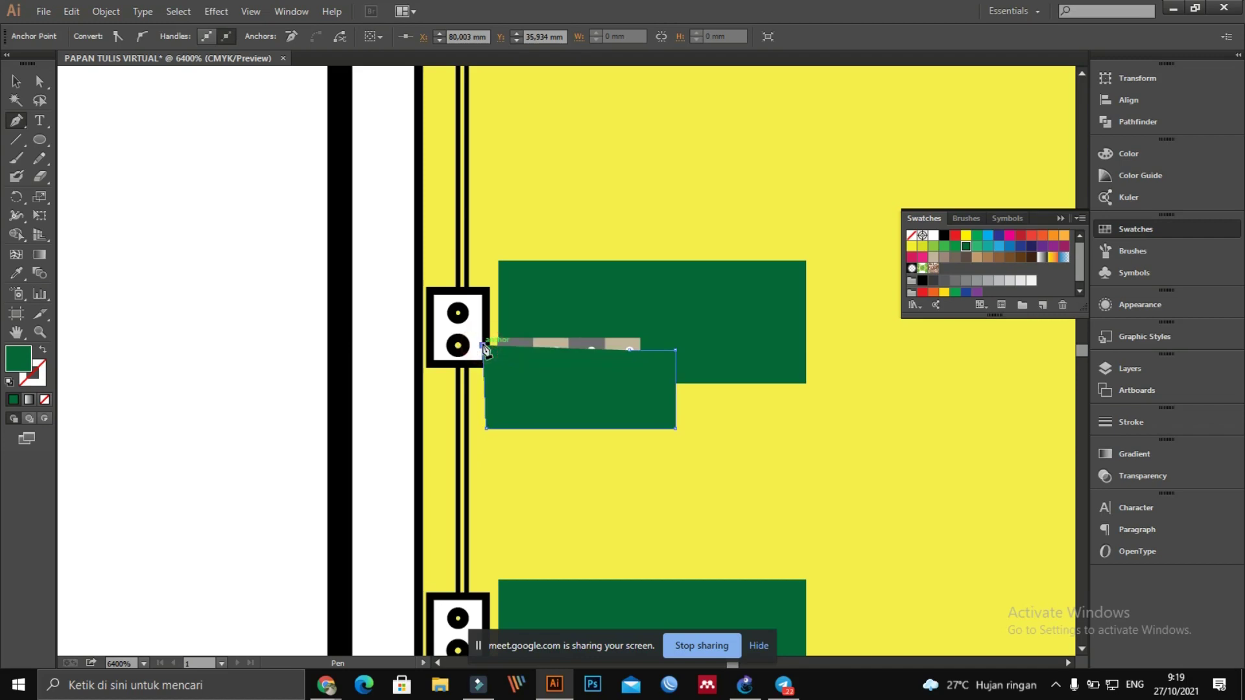
click(458, 345)
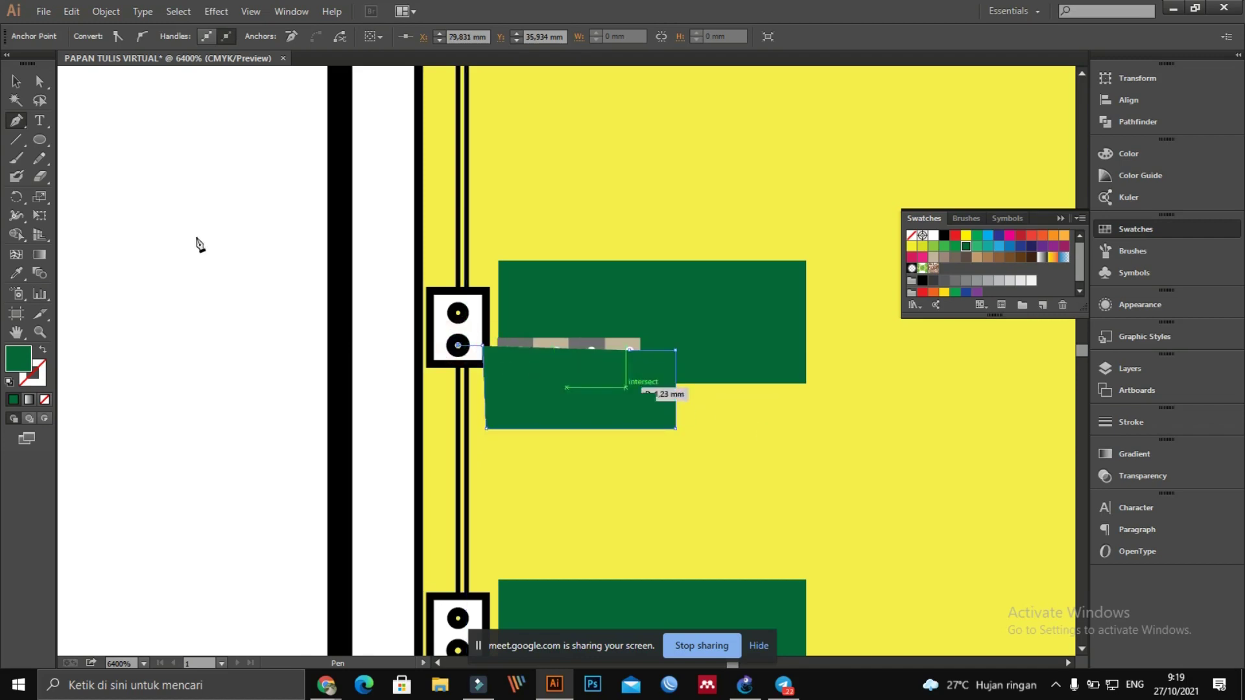
Step: Remove the new cable path's fill and give it a black stroke
click(37, 379)
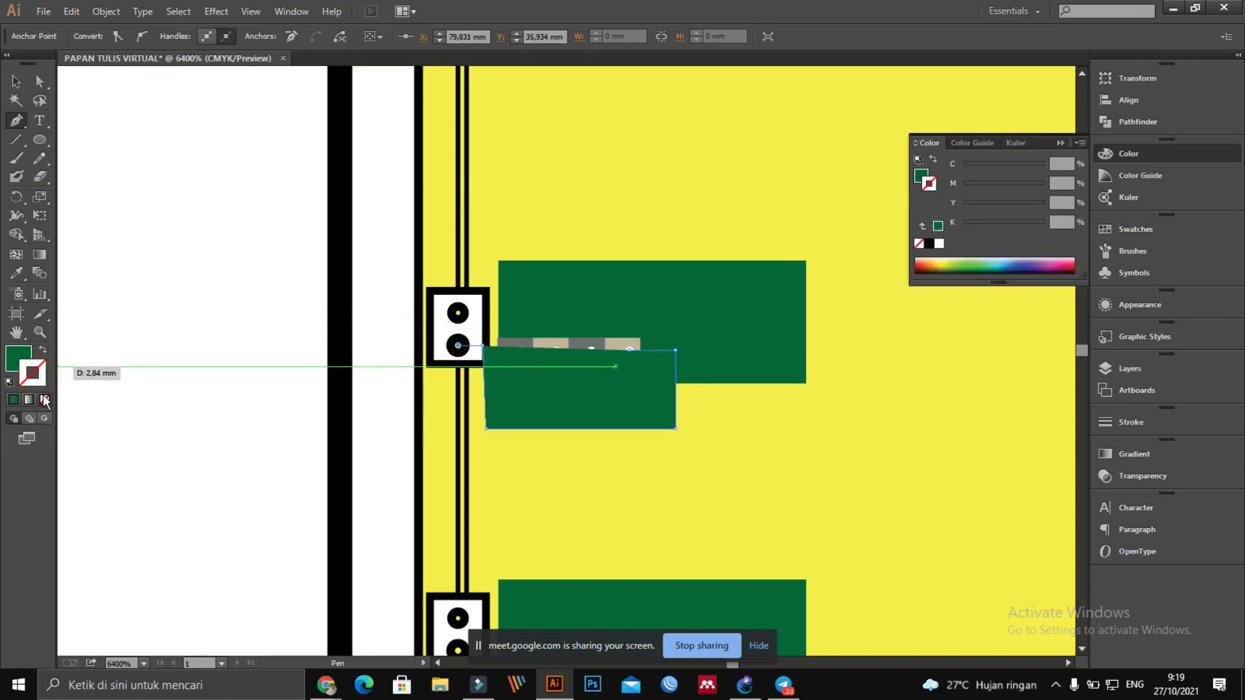
click(20, 356)
click(44, 400)
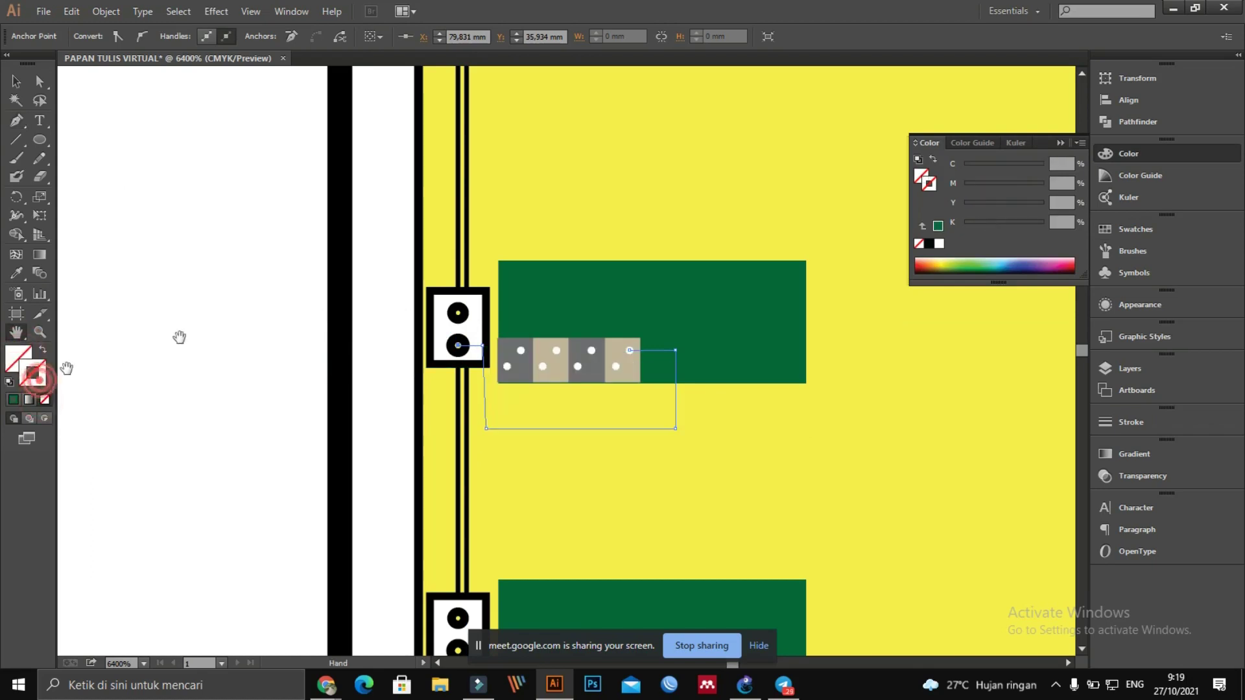
click(929, 244)
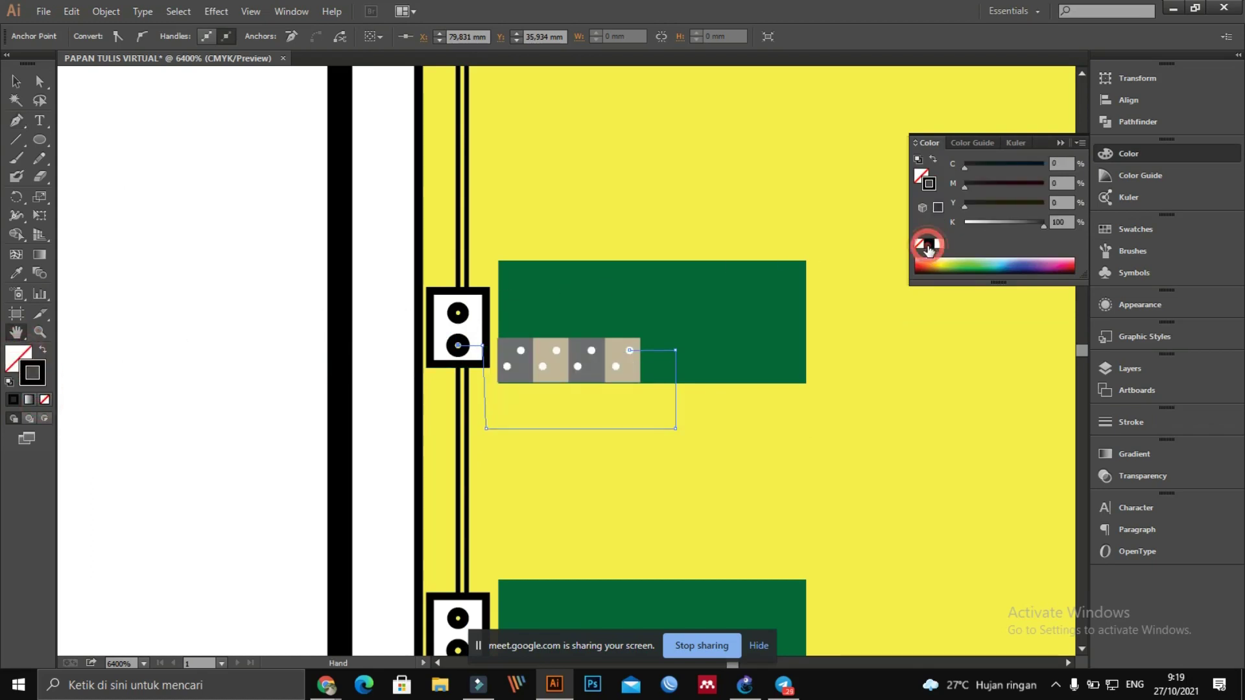
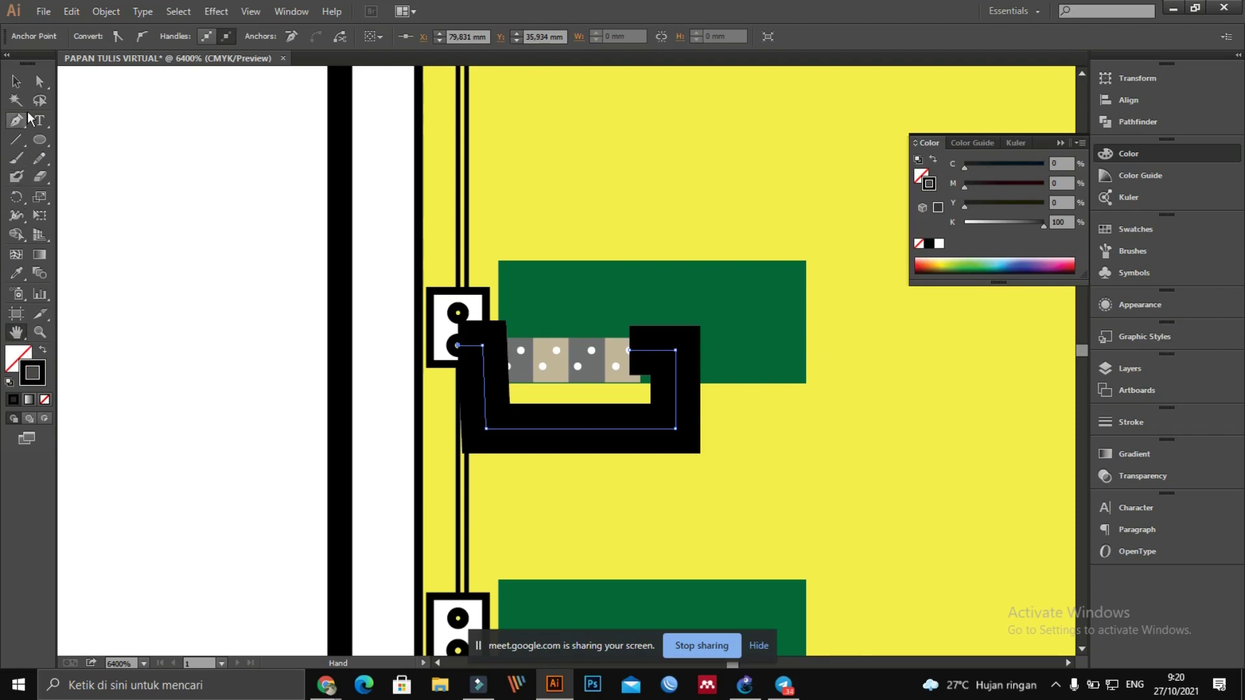
Step: Set the cable path's stroke weight to 0.1 pt and deselect it
click(16, 81)
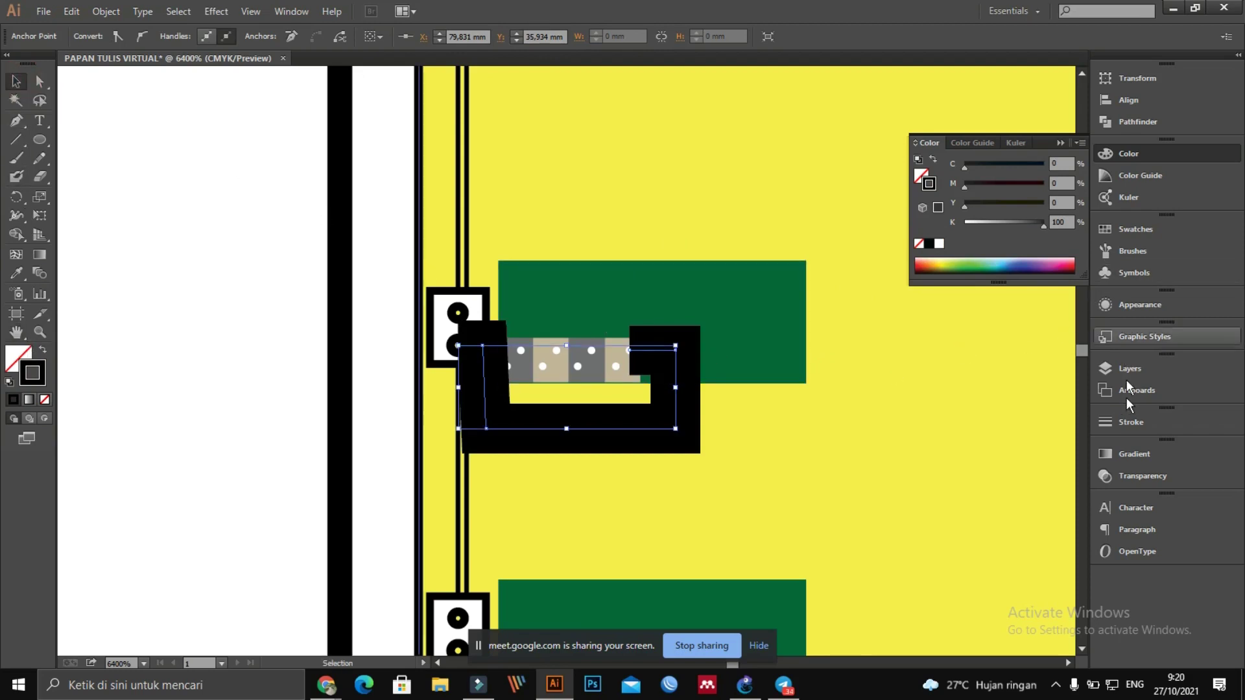
click(1125, 423)
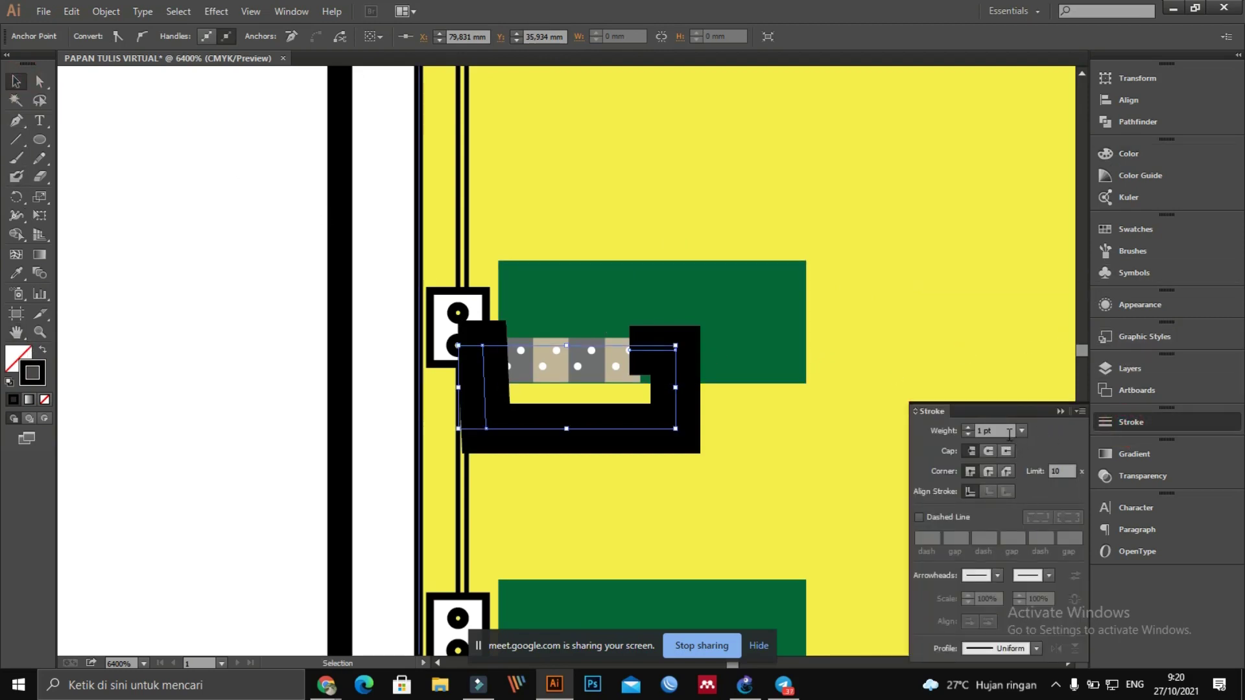
click(1003, 431)
key(Return)
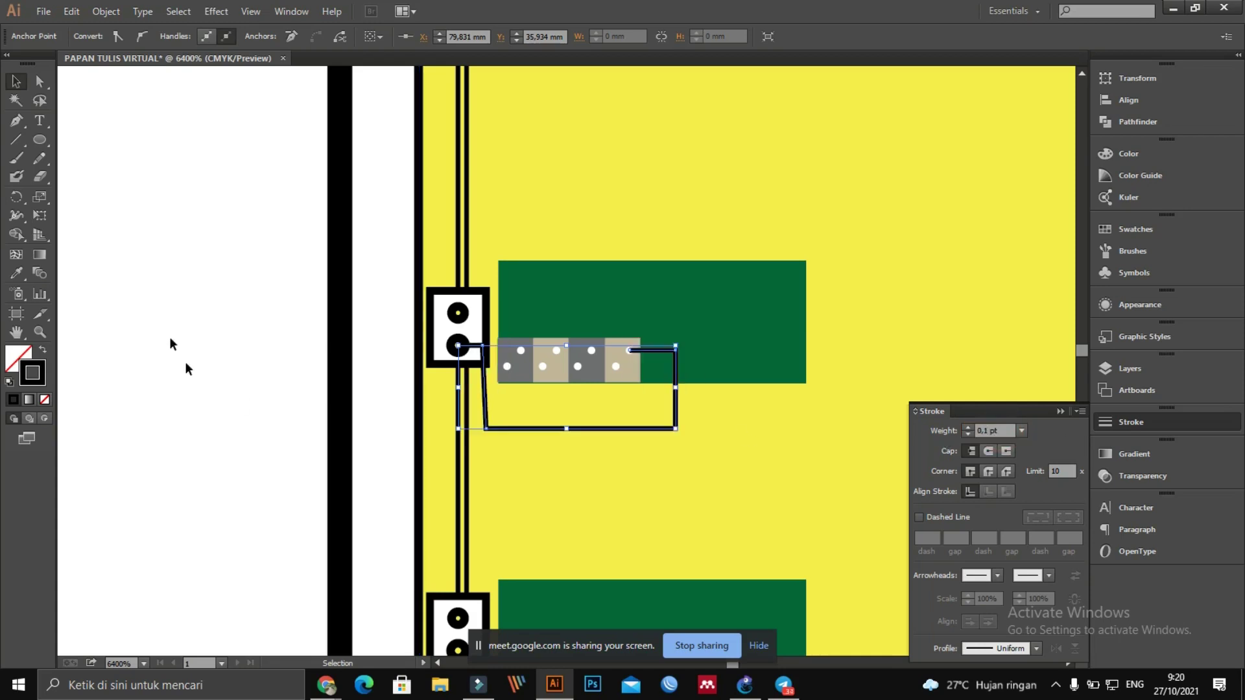
click(203, 325)
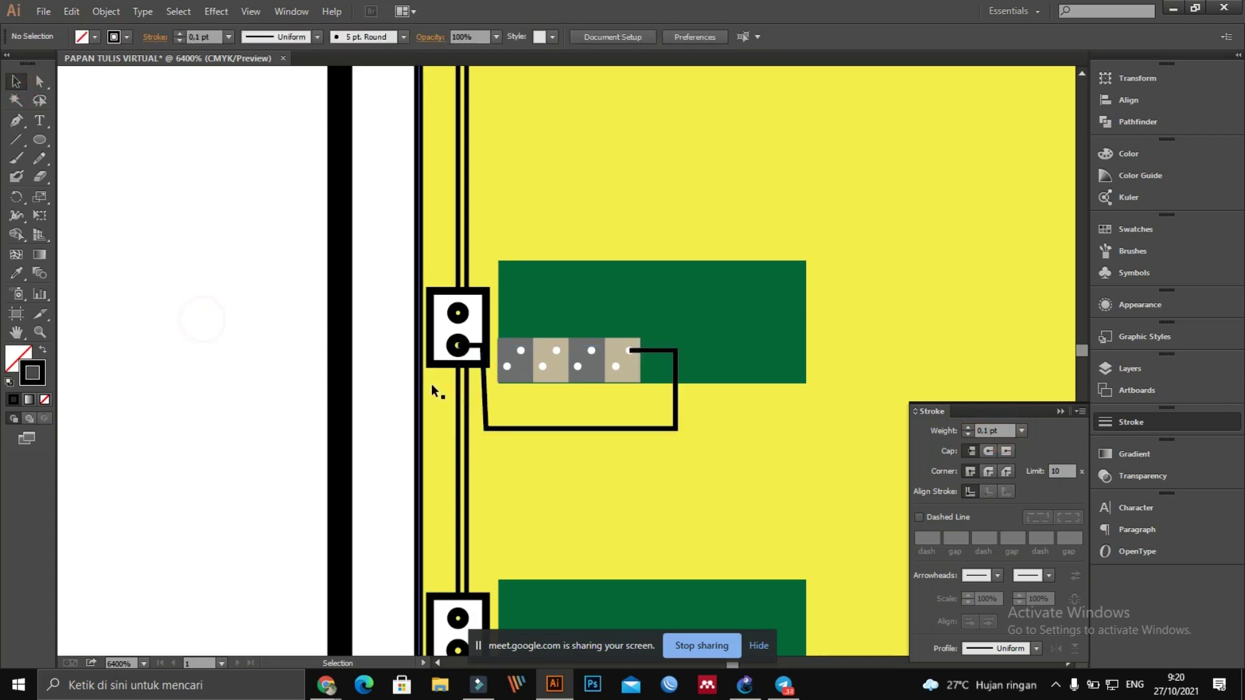
Step: Move the cable's two socket-side corner points so it reaches the desk edge and rises straight up above the power strip
scroll(441, 386, up, 1)
click(649, 369)
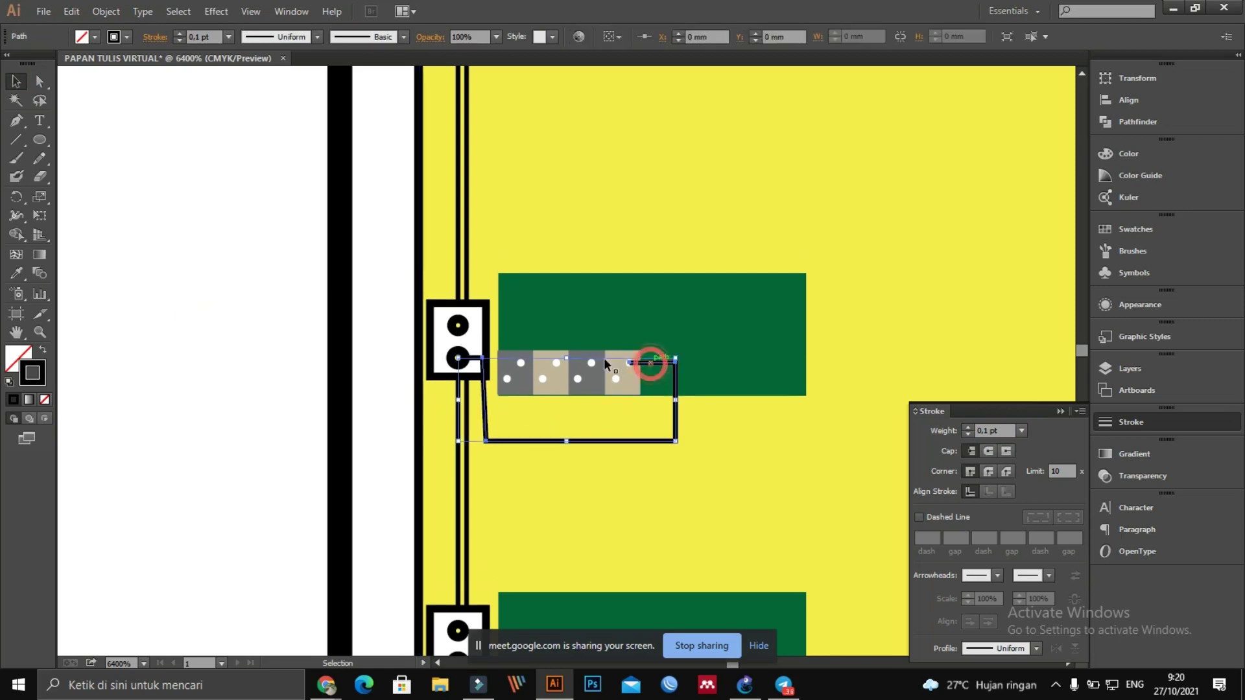
click(40, 81)
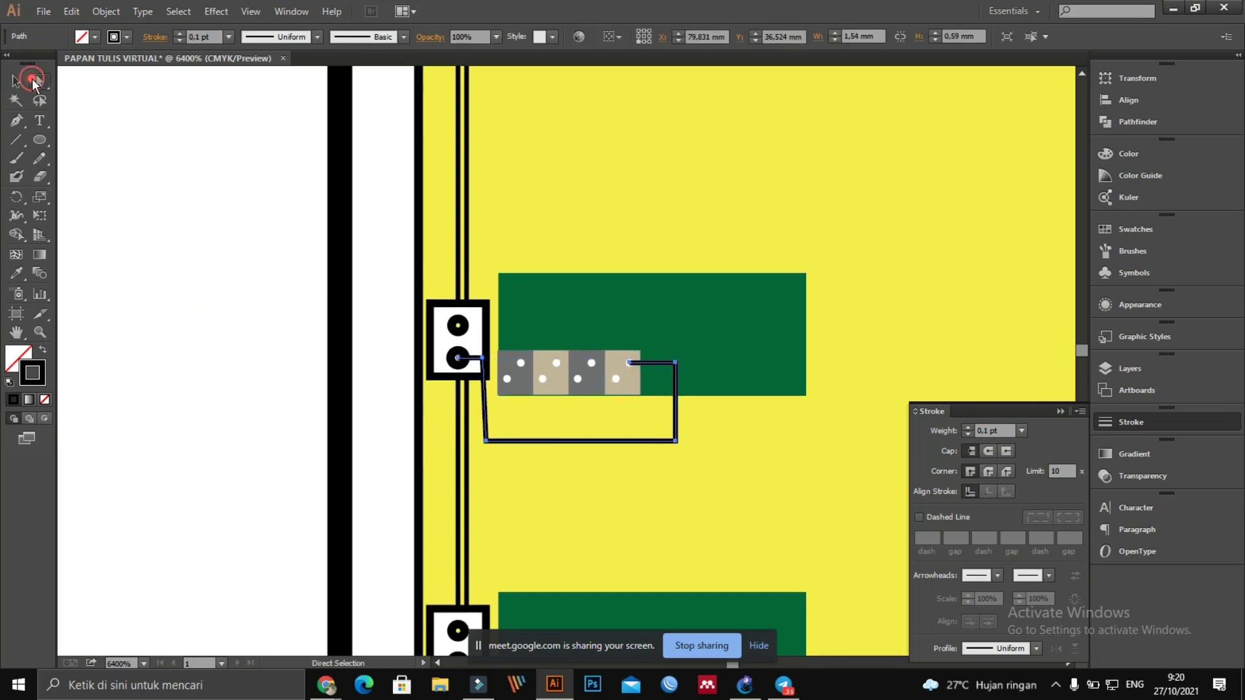
drag(483, 362, 497, 357)
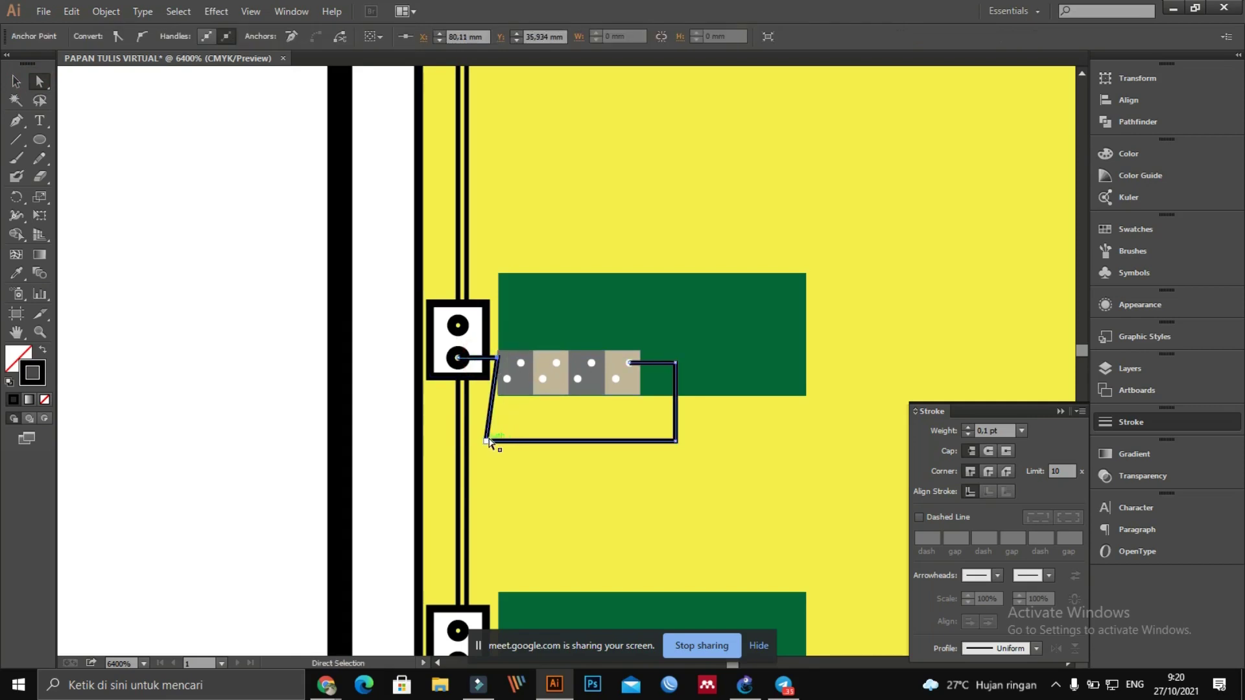
drag(486, 441, 512, 437)
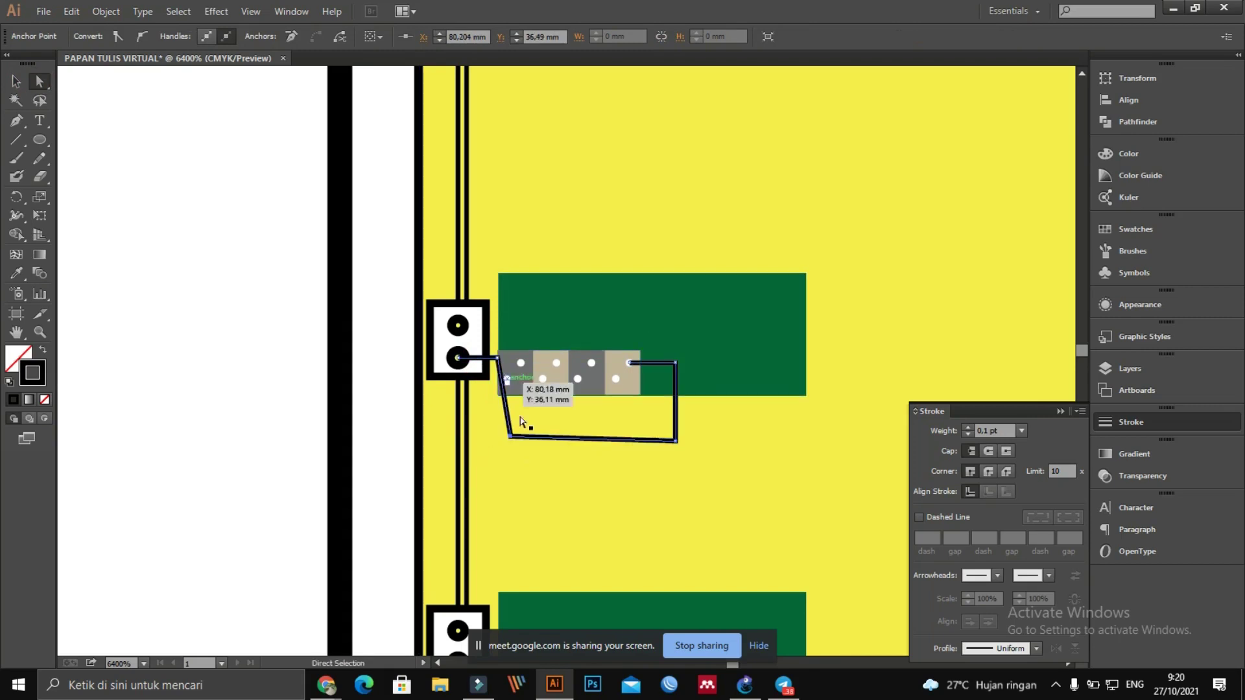
drag(511, 436, 500, 308)
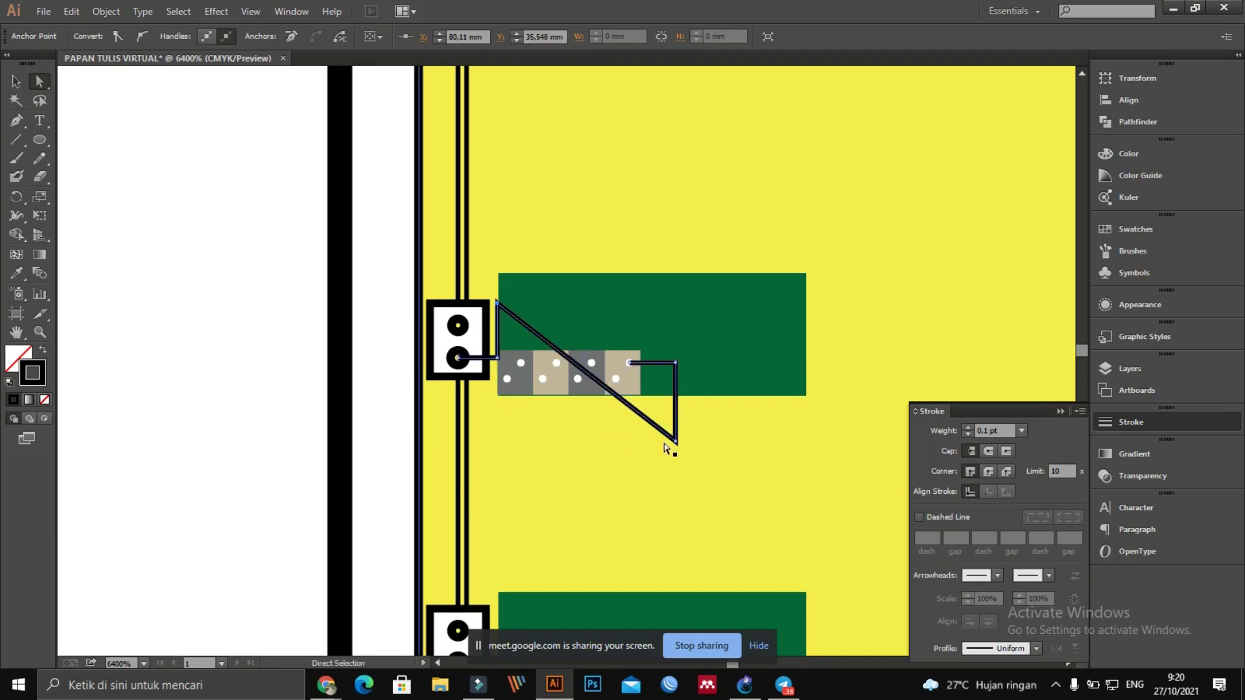
Step: Move the cable's strip-side points so it runs above the power strip and drops straight into the end block's upper hole
drag(675, 446, 620, 303)
drag(675, 362, 629, 360)
key(Delete)
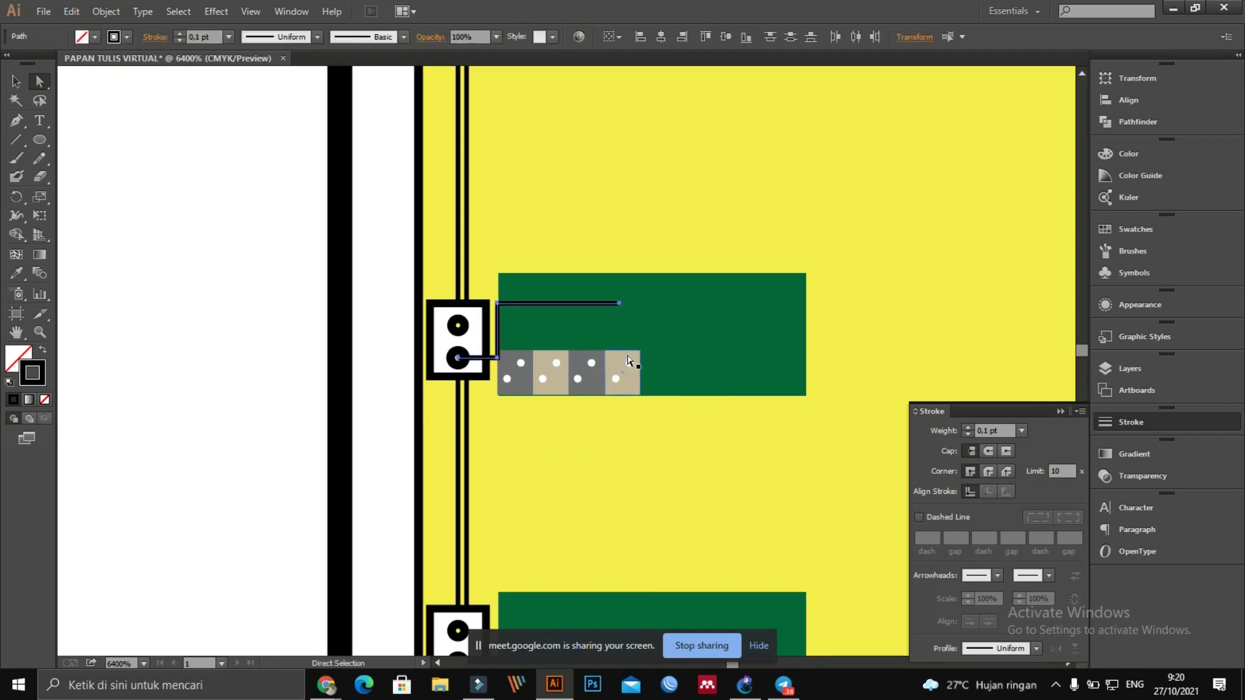
key(ctrl+z)
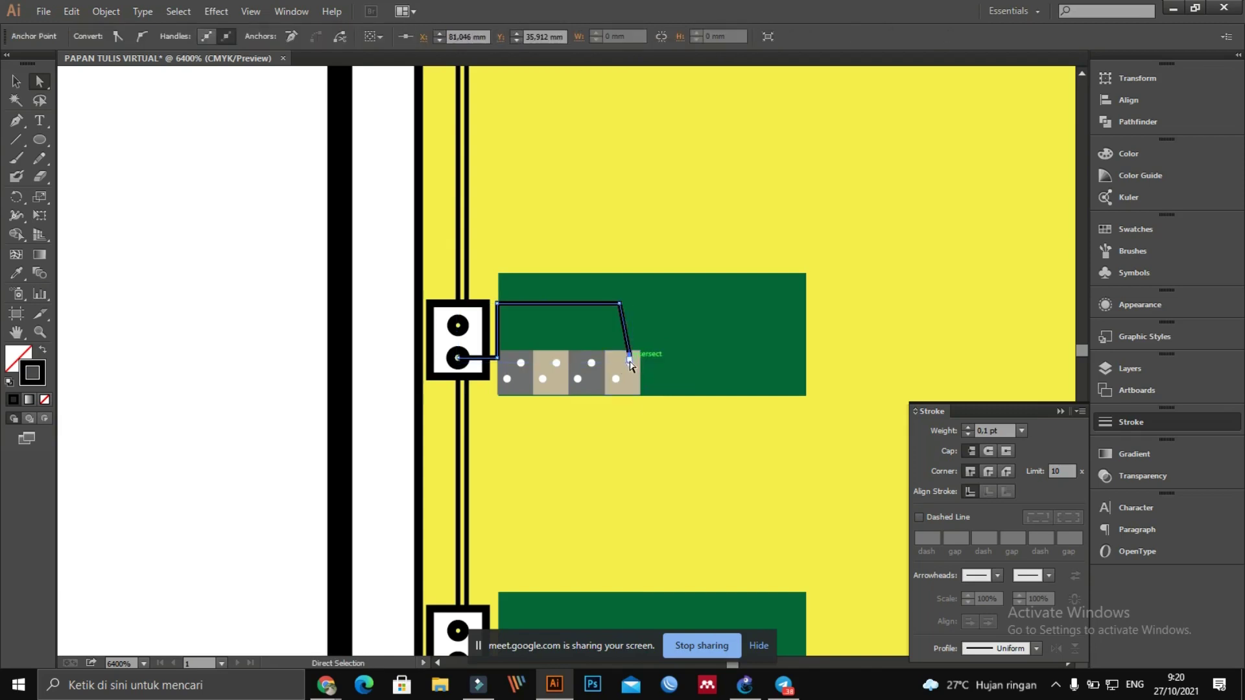
click(622, 316)
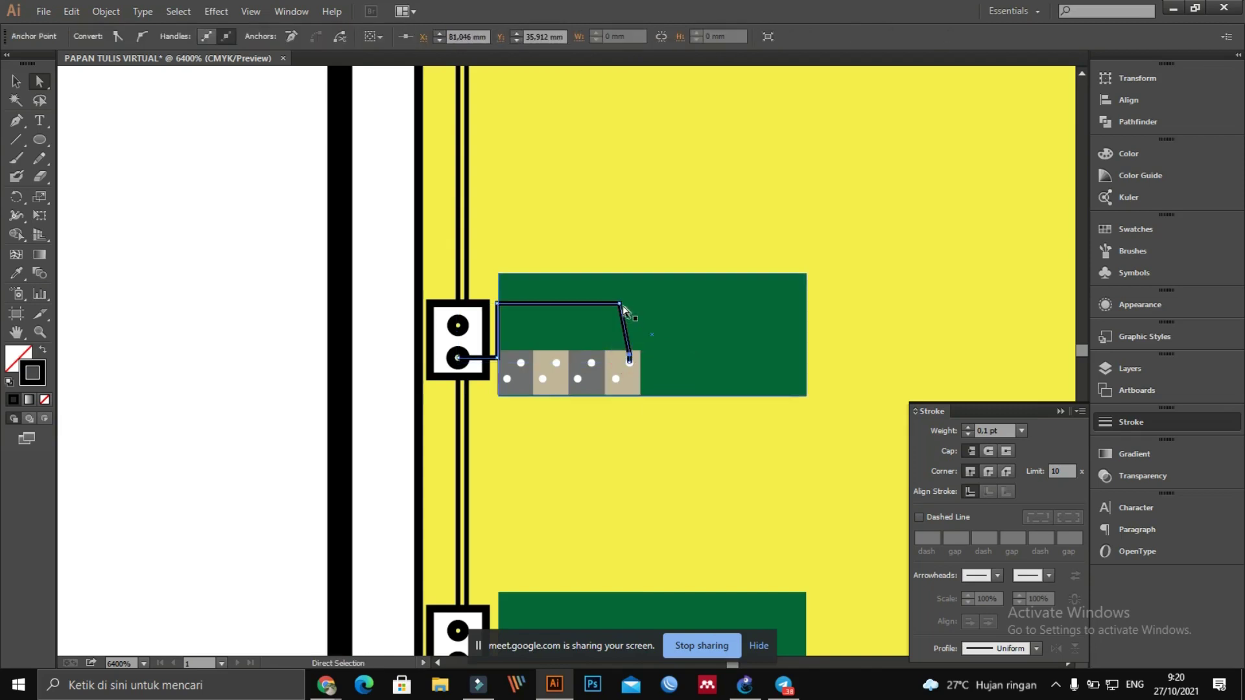
key(Right)
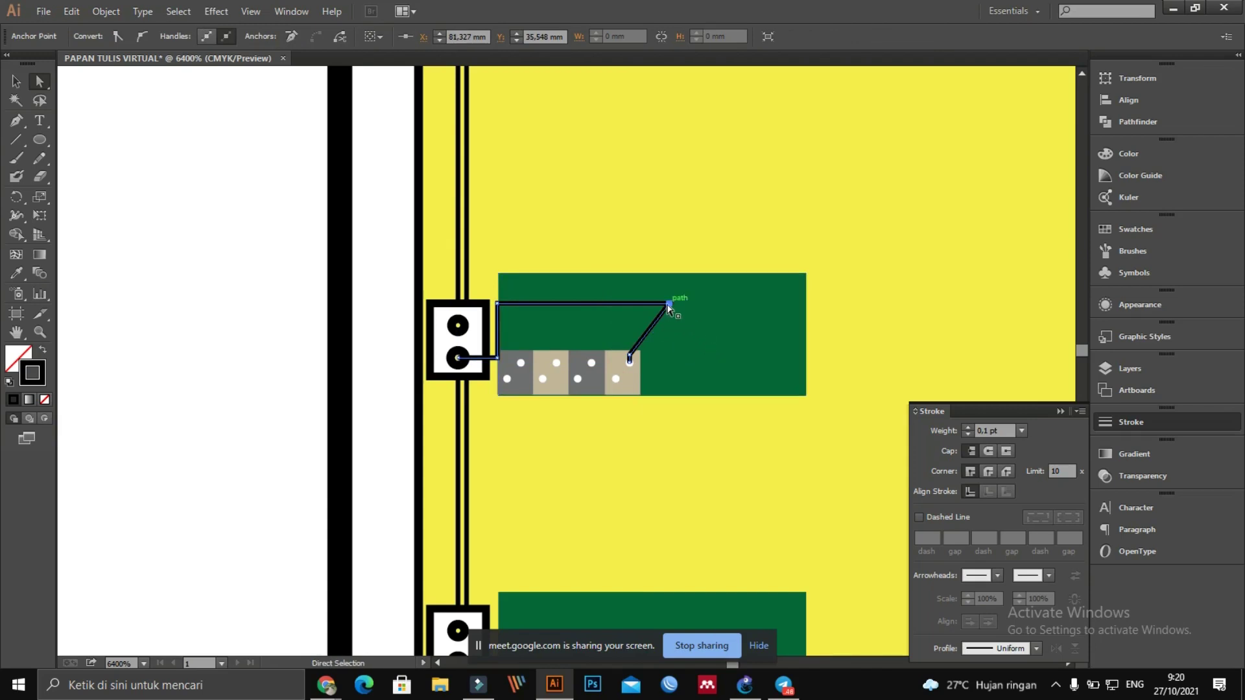
drag(670, 303, 629, 302)
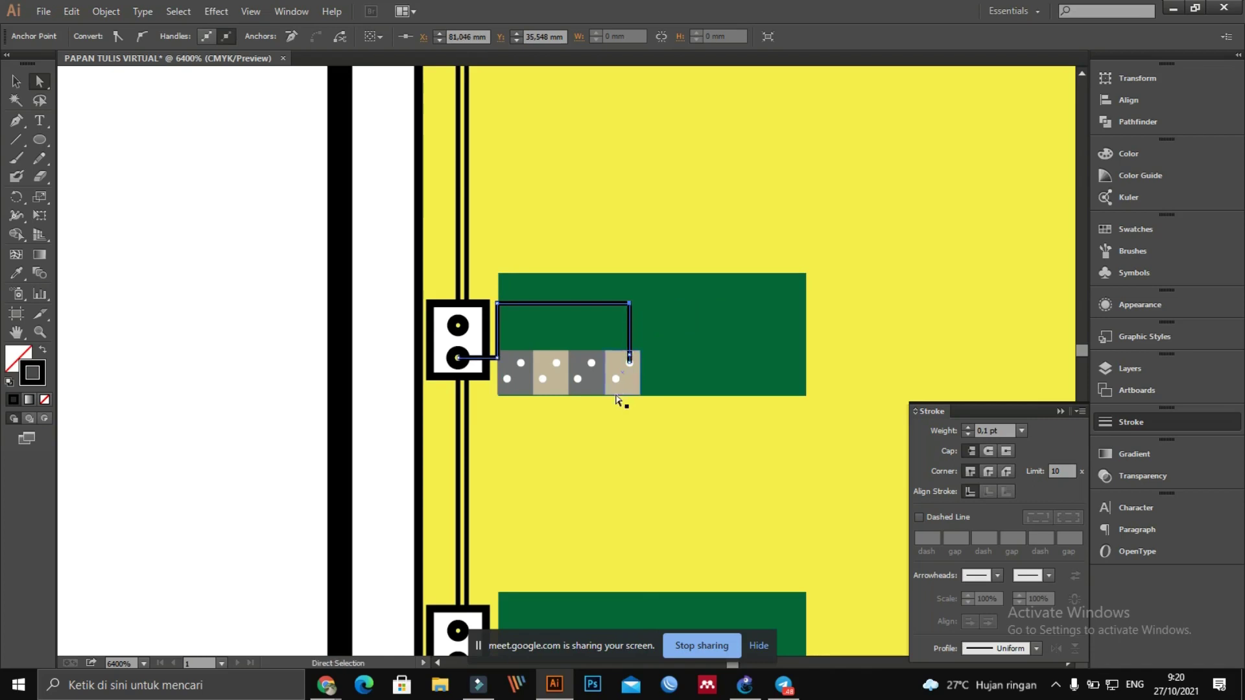
click(331, 362)
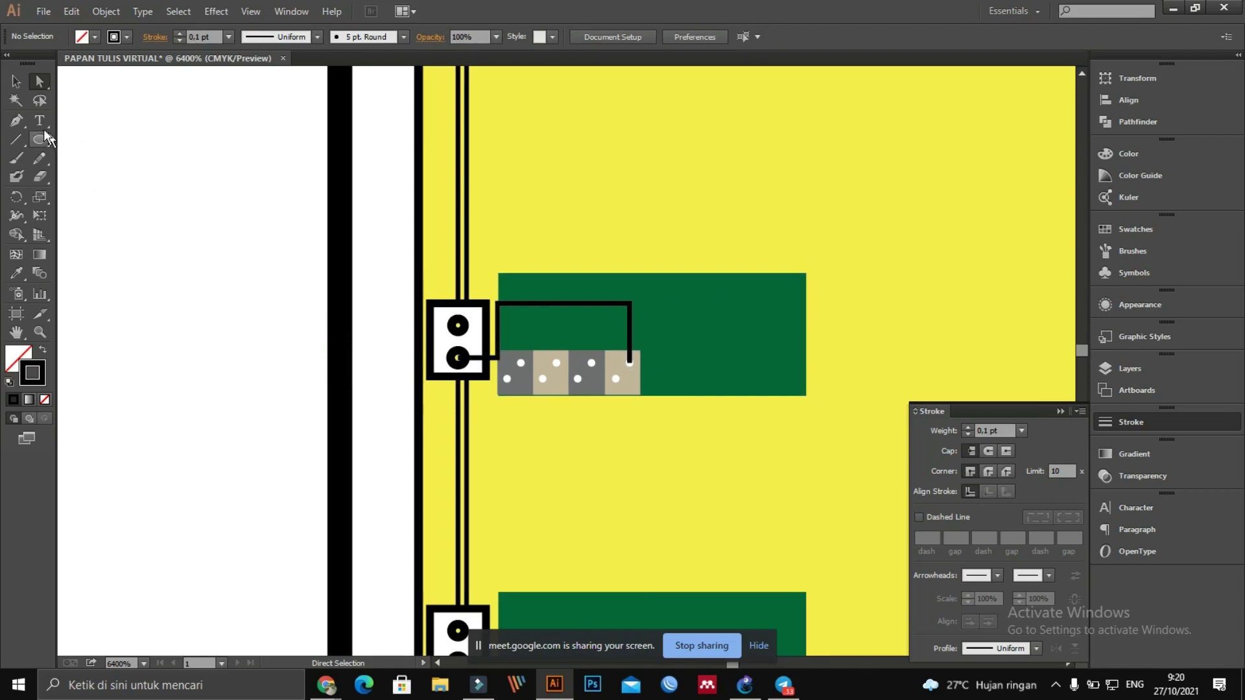
Step: Duplicate the black cable path, offset slightly down and left so its end meets the lower hole of the strip's end block
click(554, 305)
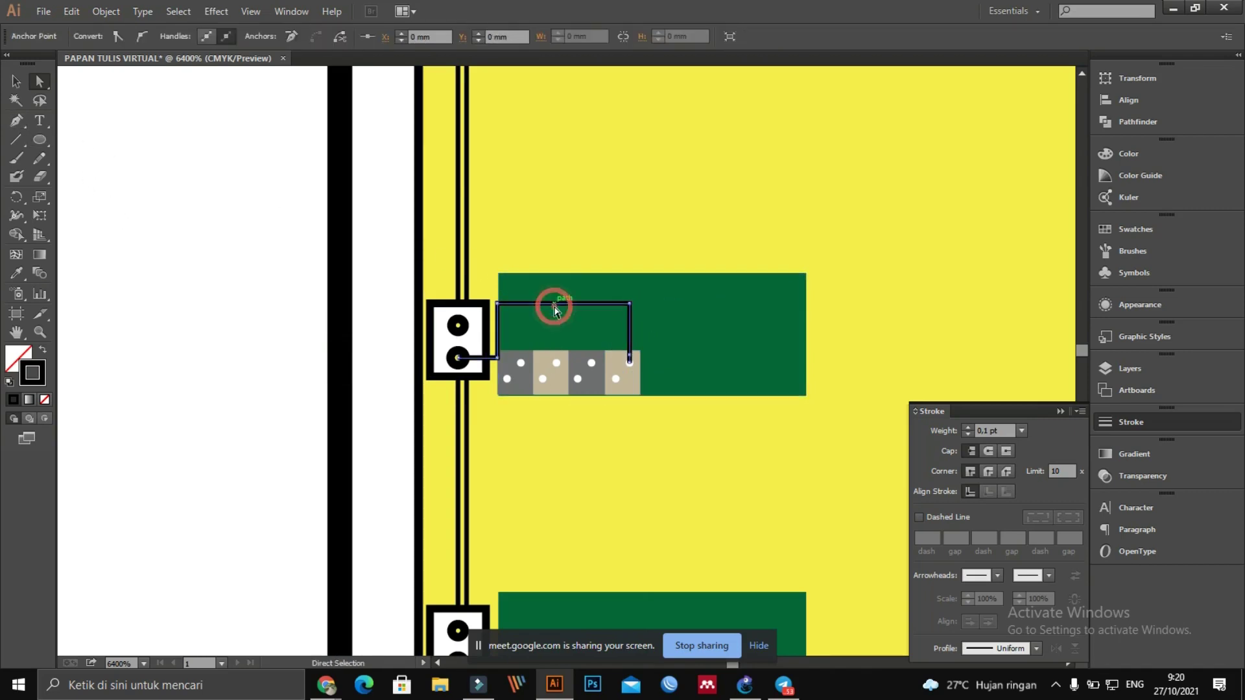
key(v)
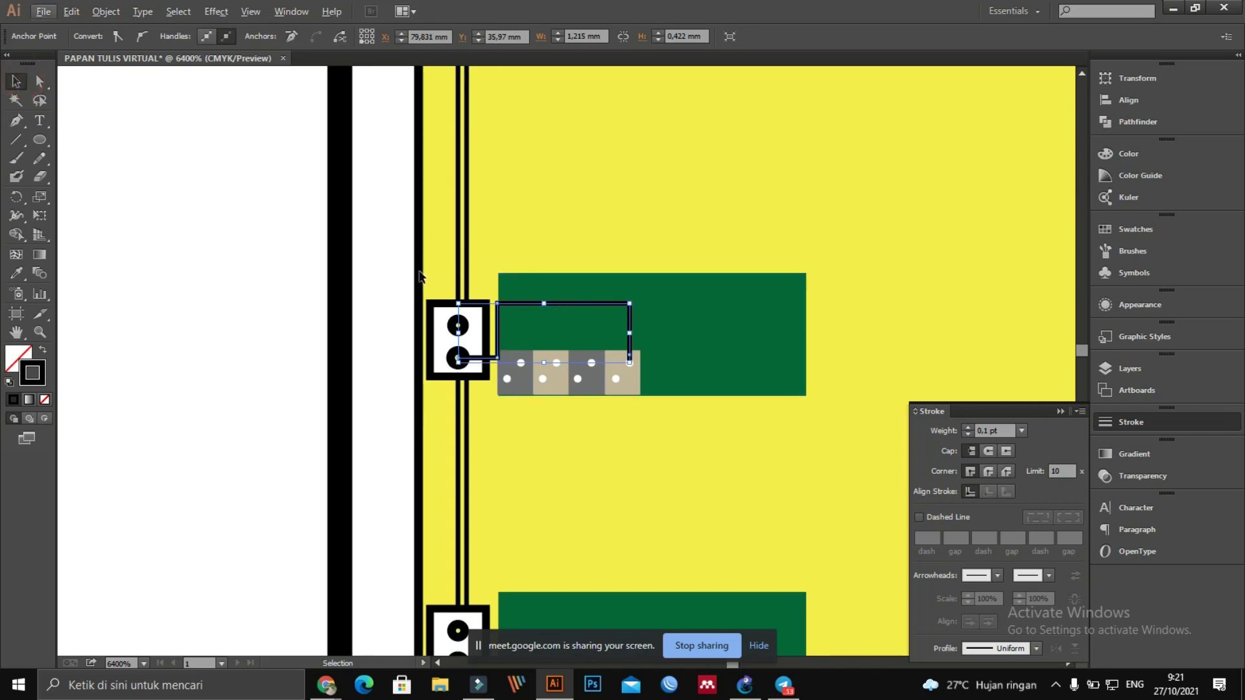
key(alt)
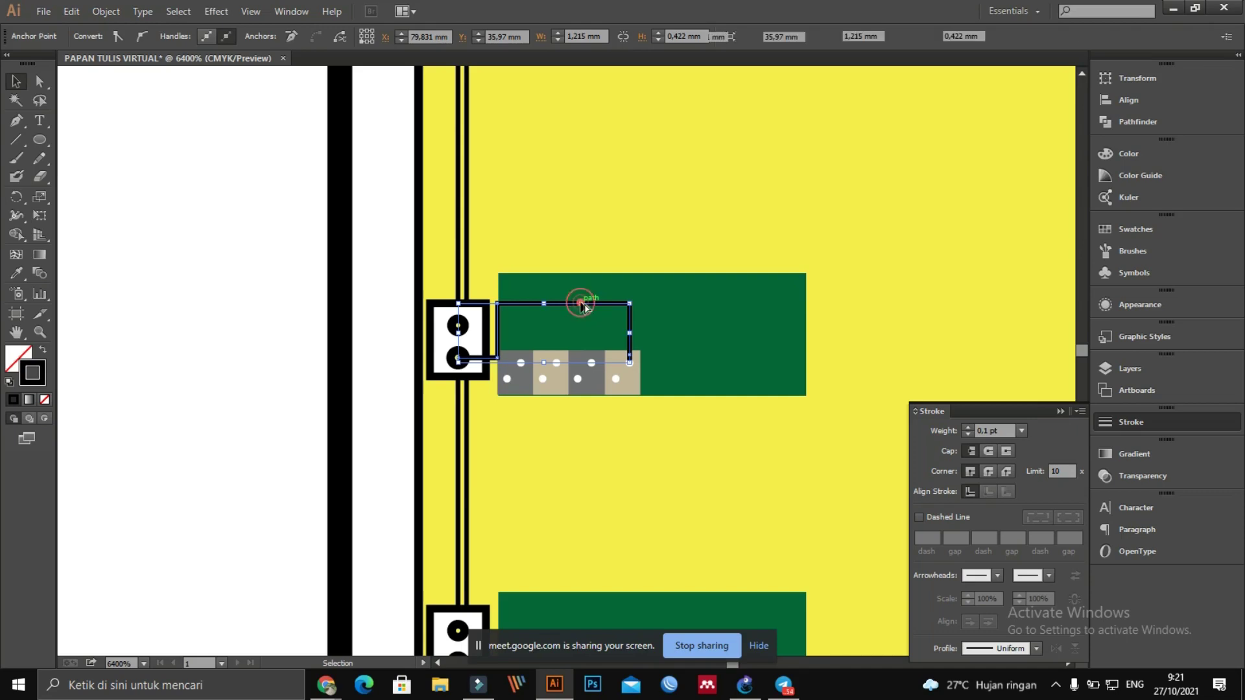
click(581, 306)
mouse_move(581, 306)
mouse_down()
mouse_move(562, 341)
mouse_move(568, 327)
mouse_up()
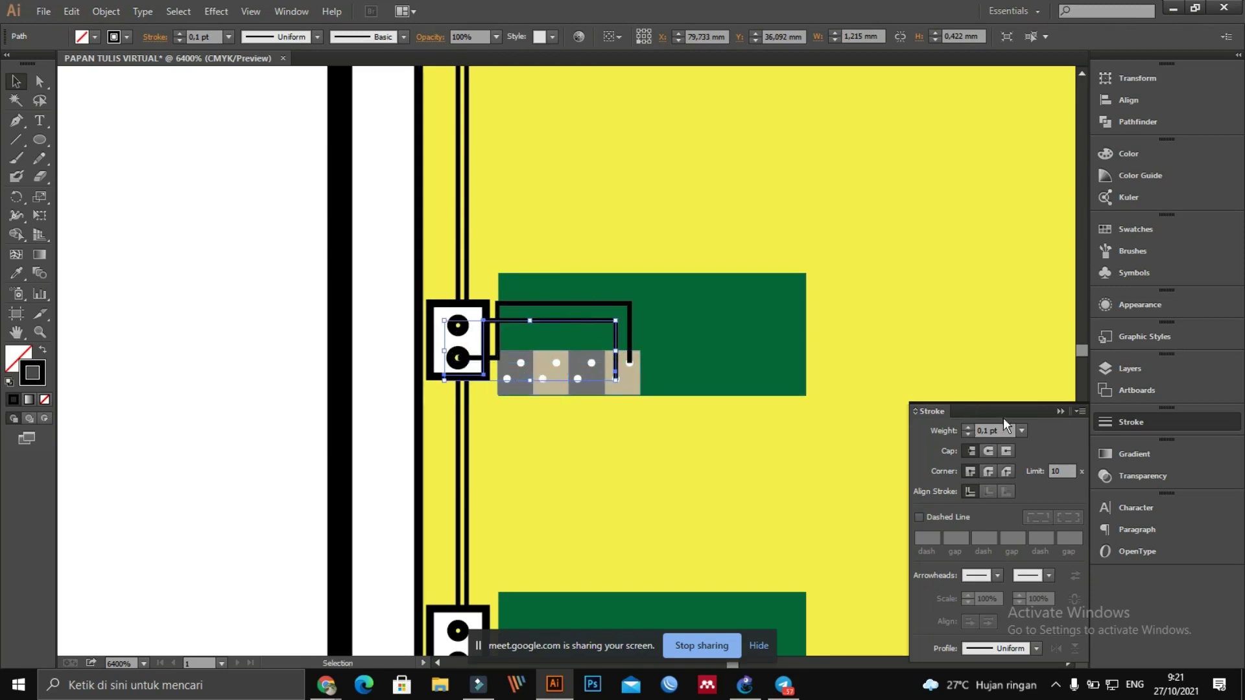
Step: Give the duplicated cable a red stroke and deselect the paths
click(1128, 230)
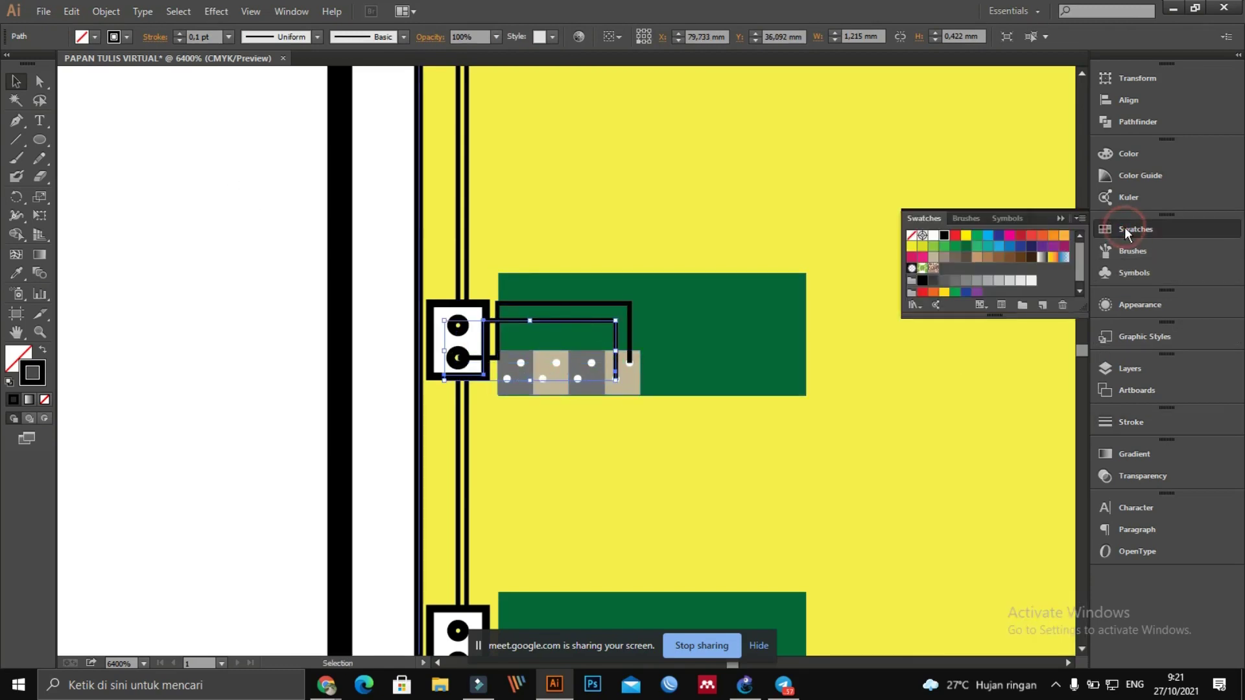
click(955, 235)
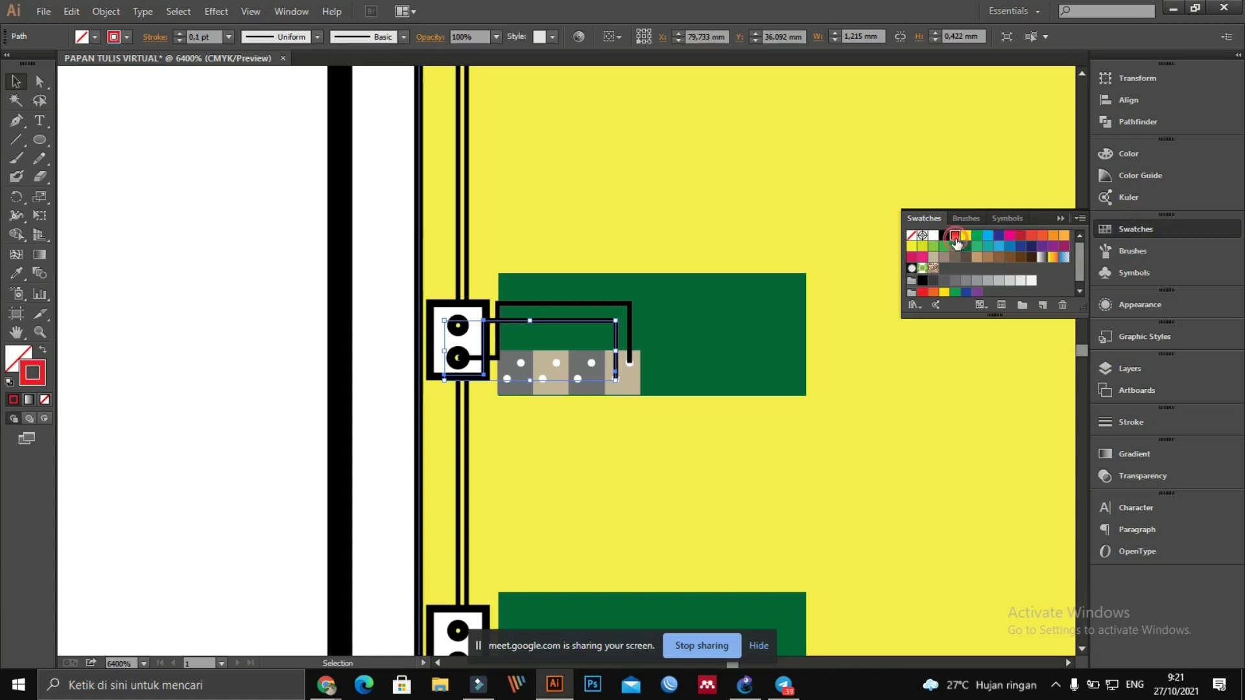
click(597, 303)
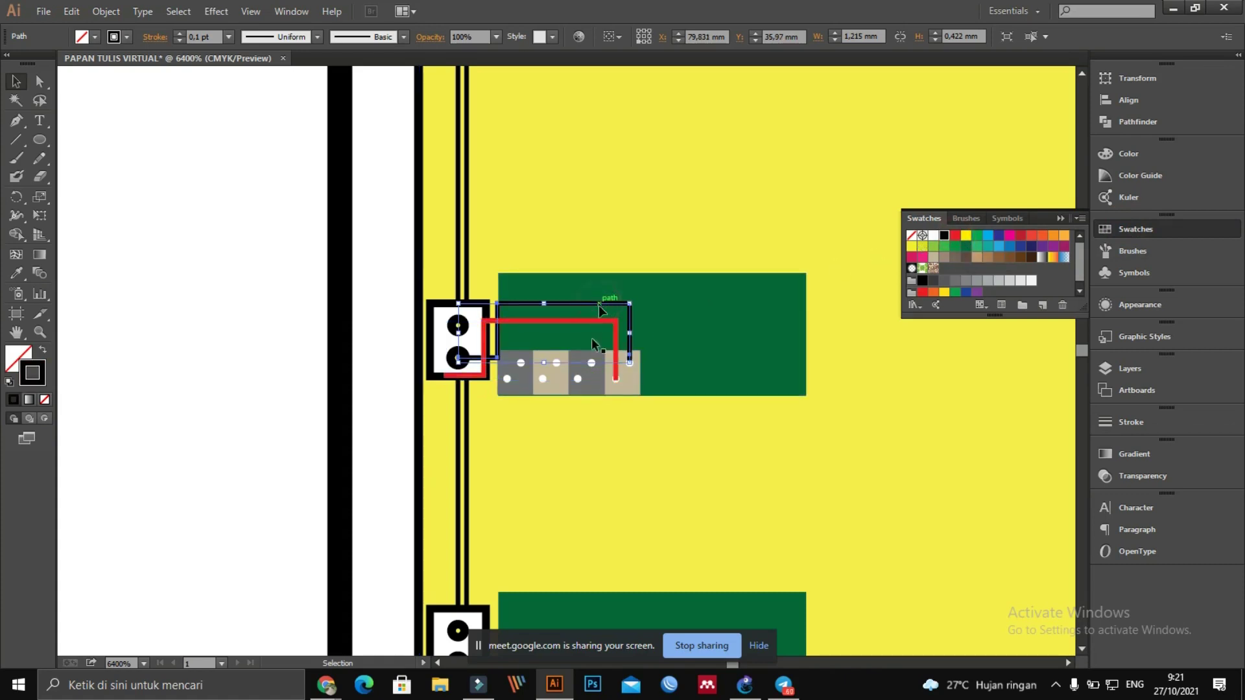
click(318, 376)
Step: Collapse the red cable's lower socket-side corner onto its upper corner and move its end point to the wall socket's upper hole
click(483, 374)
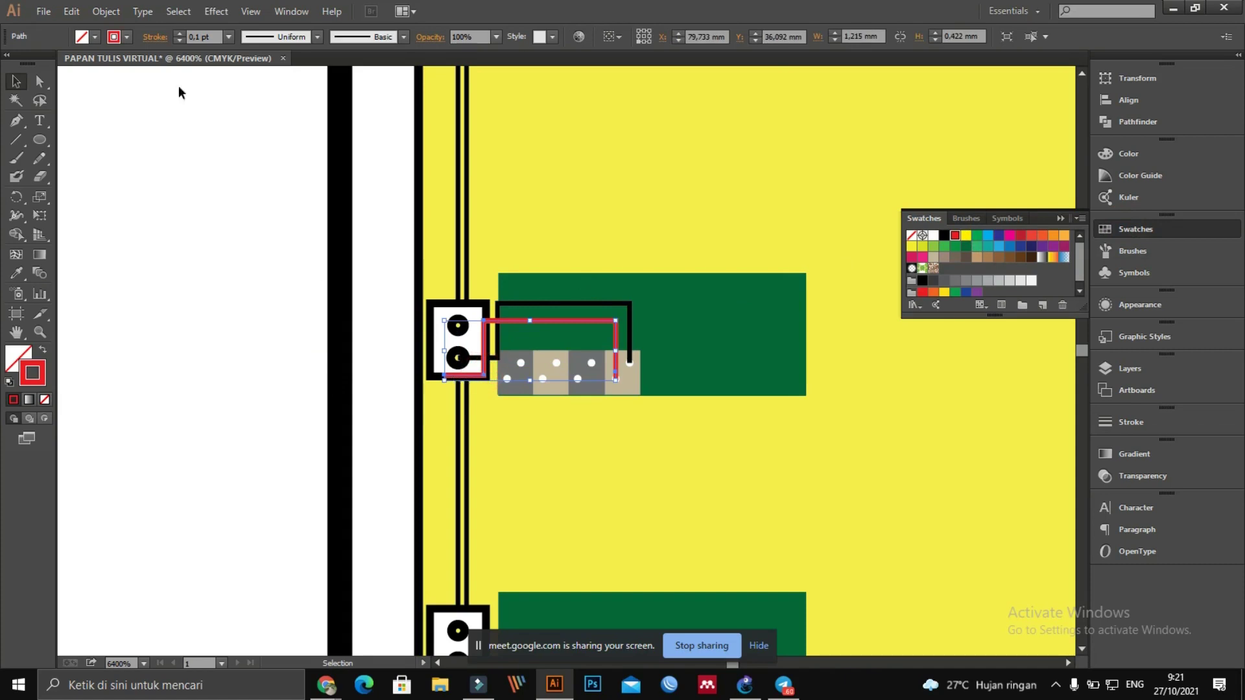
click(39, 81)
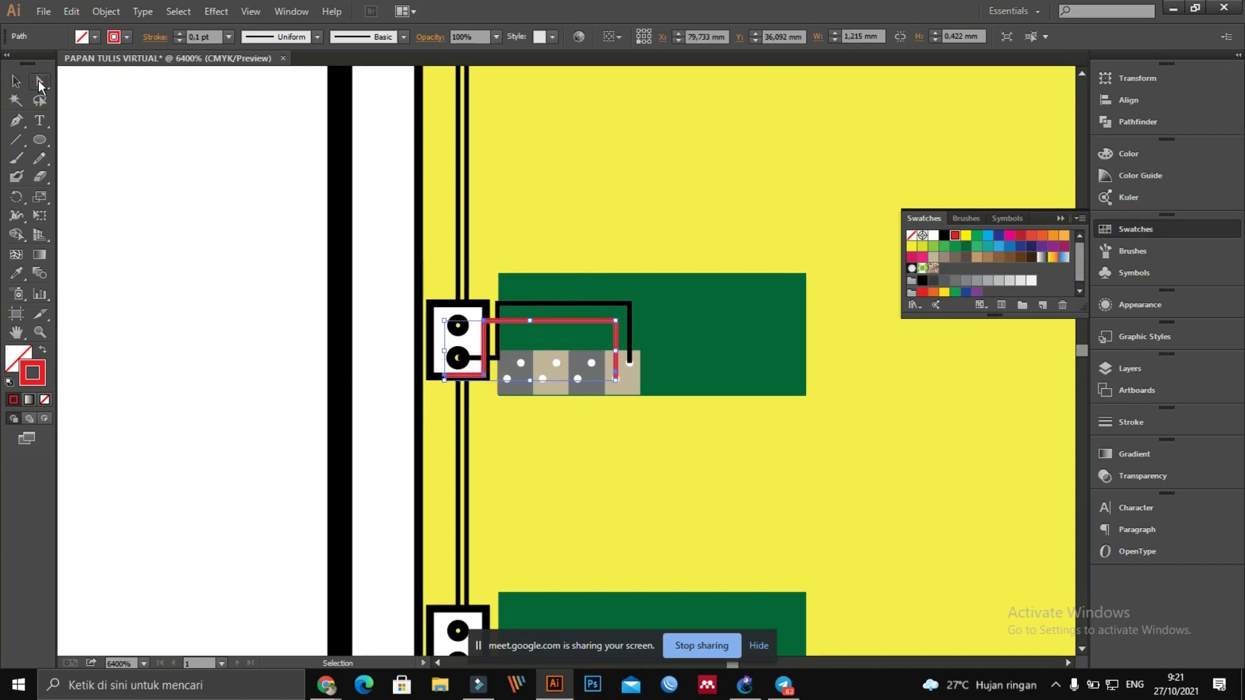
click(484, 376)
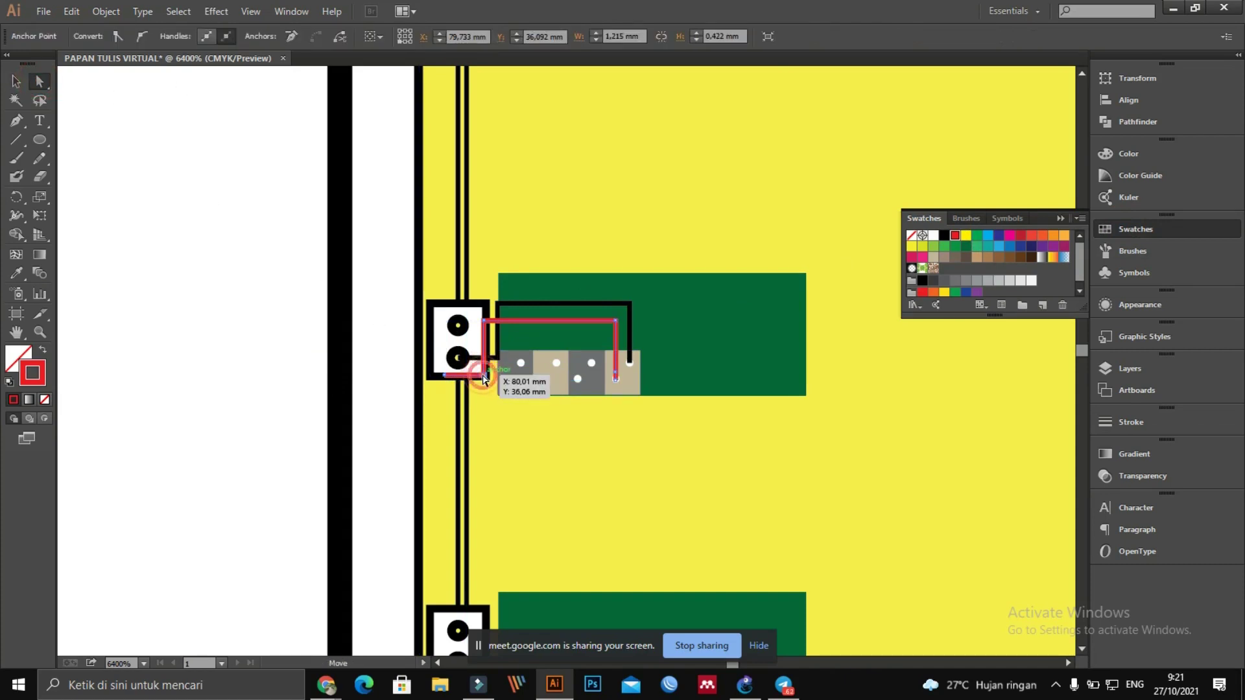
drag(483, 377, 486, 325)
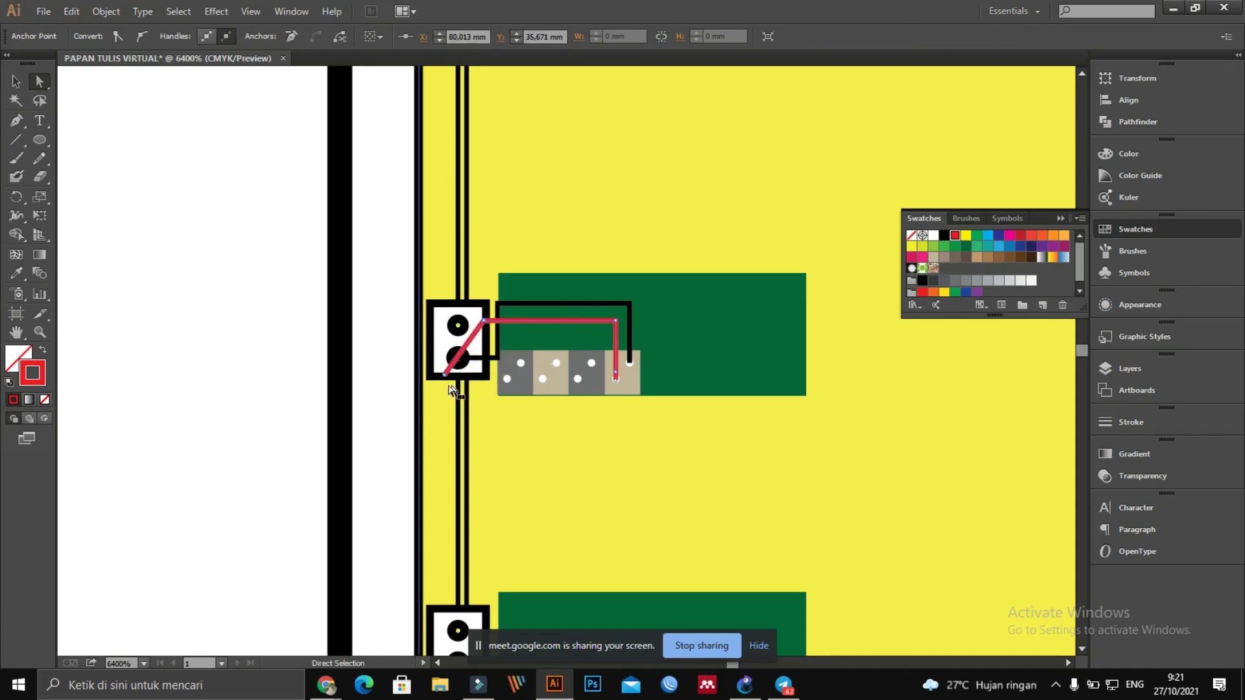
drag(443, 379, 457, 327)
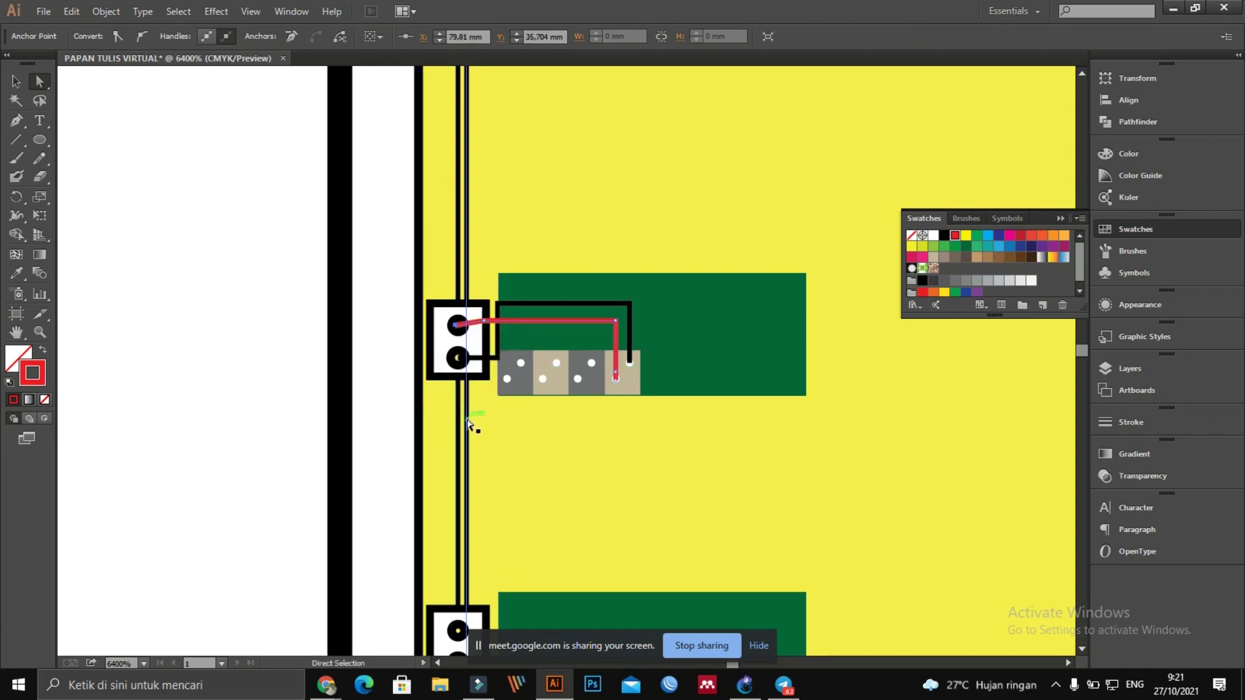
click(331, 337)
Step: Adjust the red cable's socket-side points so it ends at the socket's inner edge, level with the upper hole
key(alt)
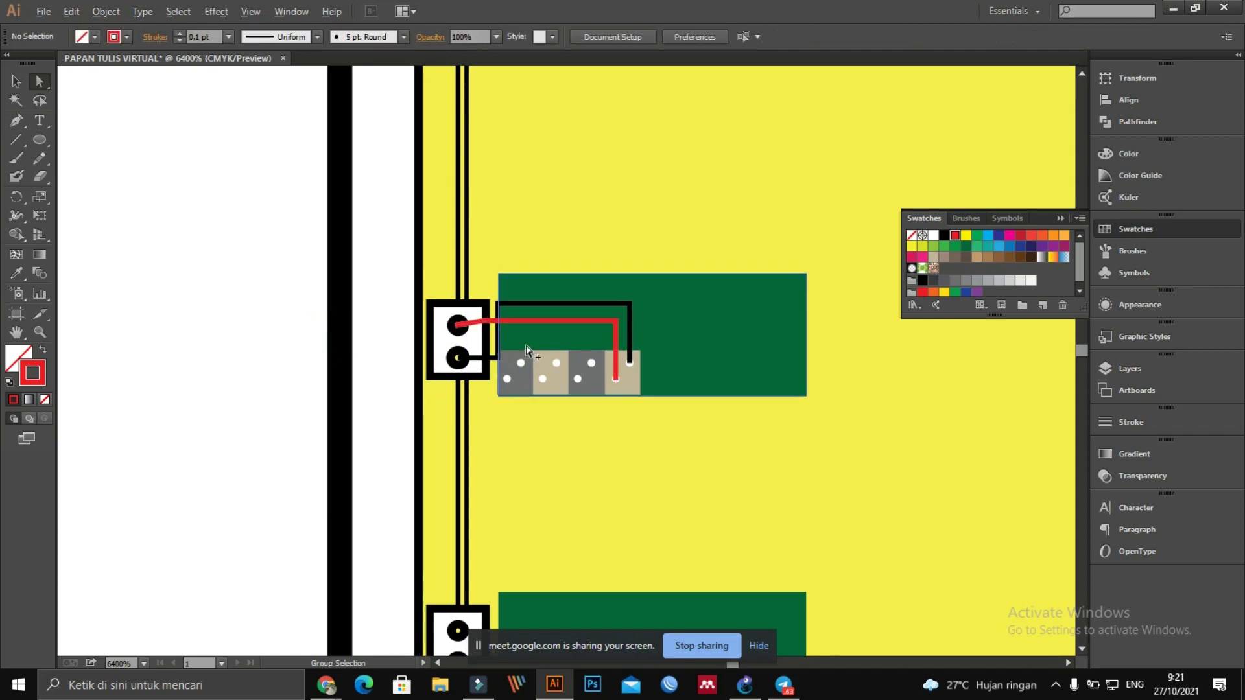
click(486, 323)
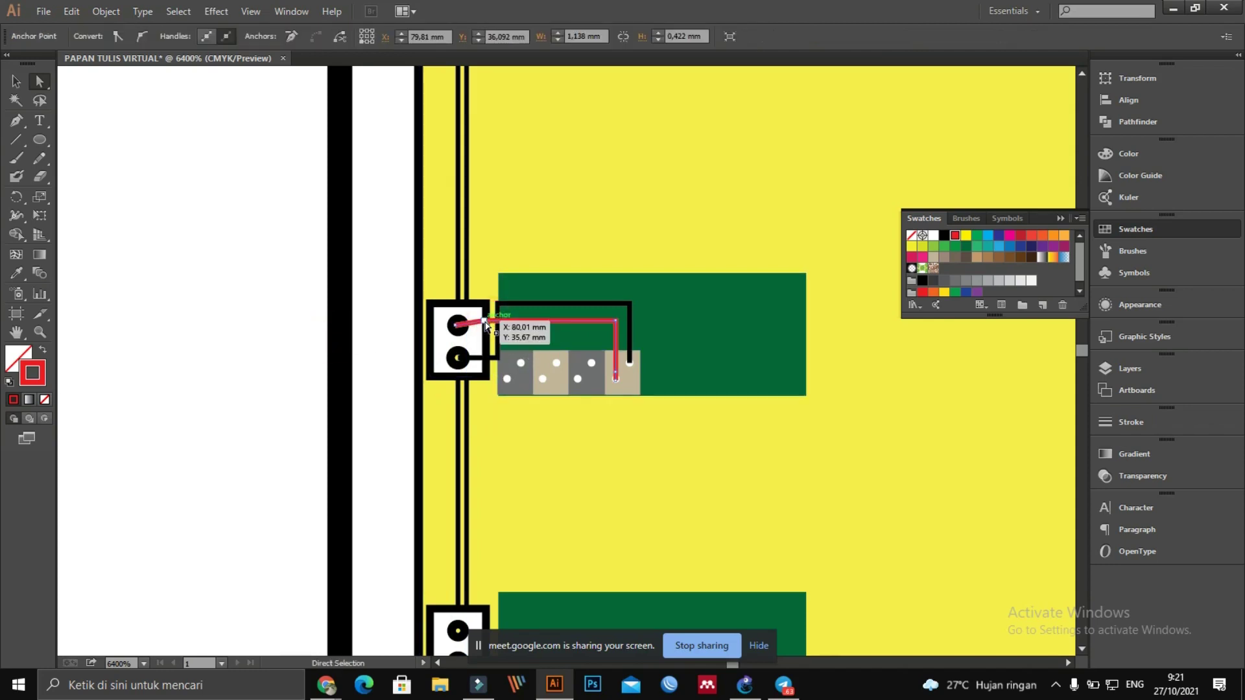
drag(485, 324, 459, 325)
click(487, 325)
drag(583, 328, 615, 326)
click(379, 321)
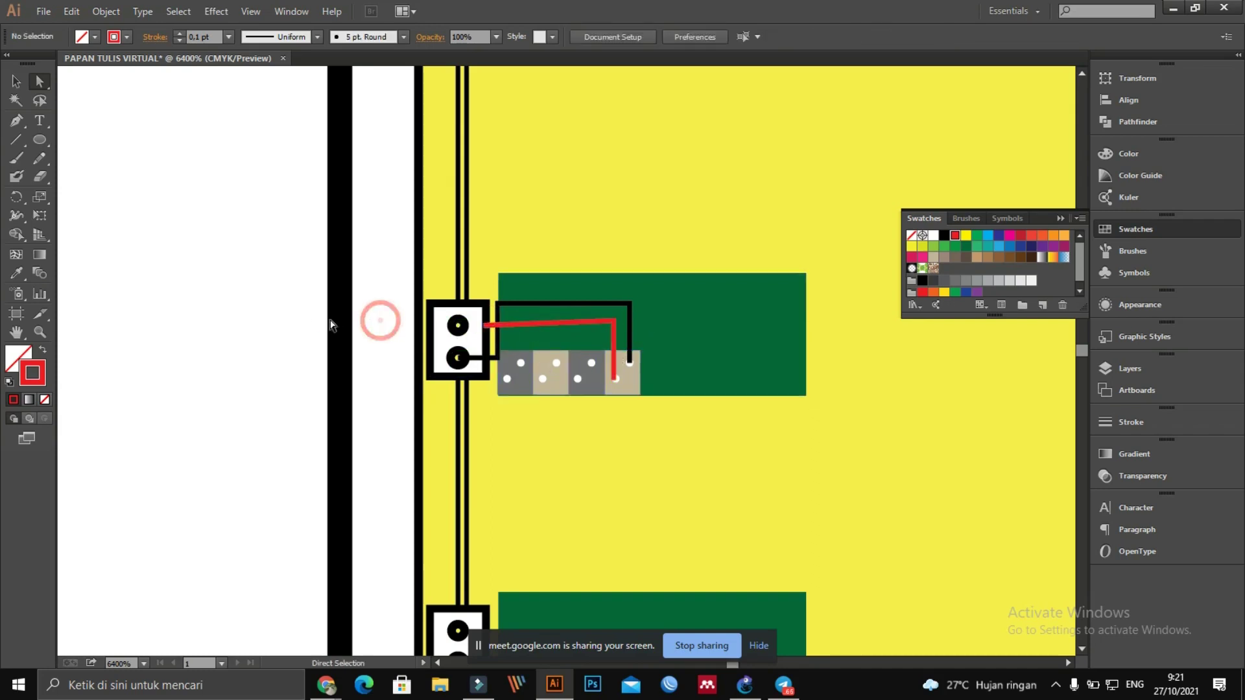
Step: Stretch the red cable horizontally to the wall socket's upper hole and lower its corner above the strip to level the run
click(487, 326)
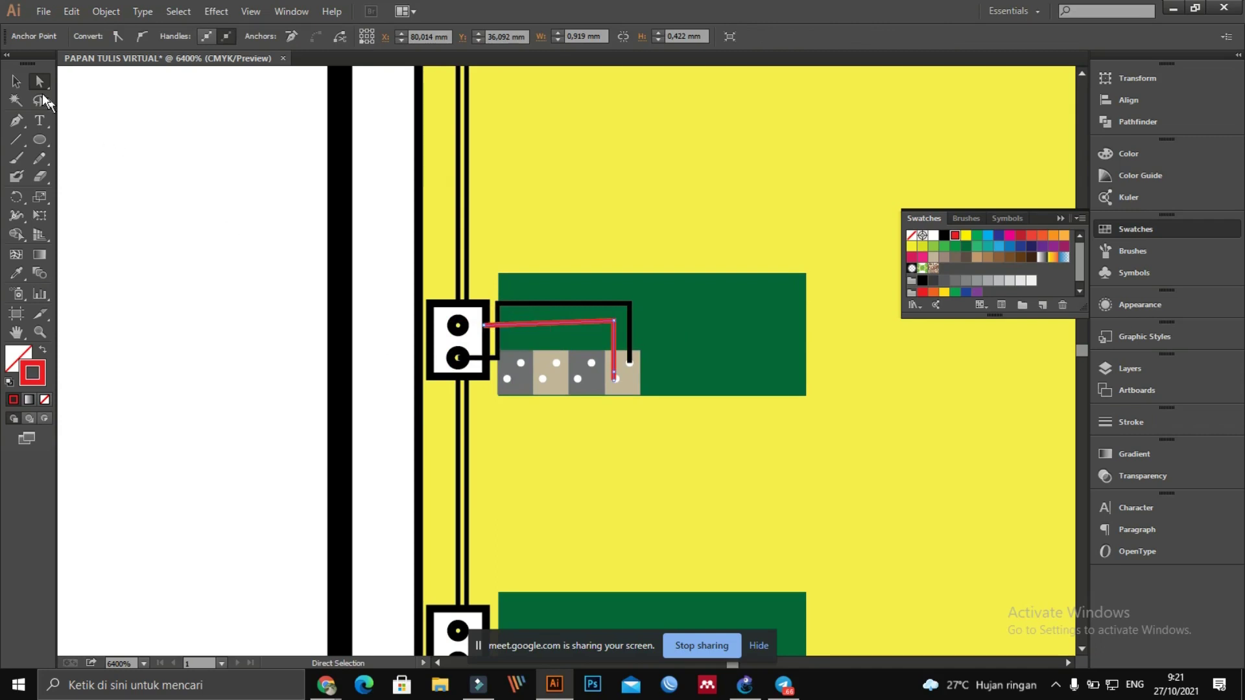
click(18, 83)
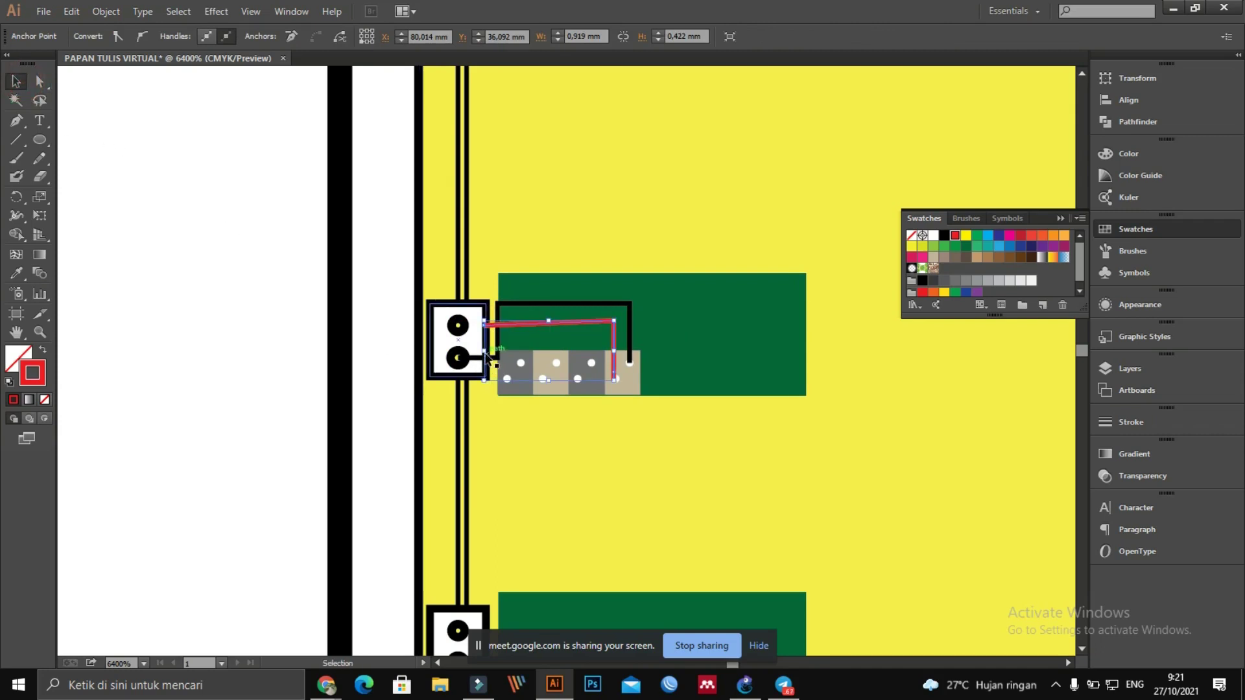
drag(486, 354, 461, 354)
click(38, 80)
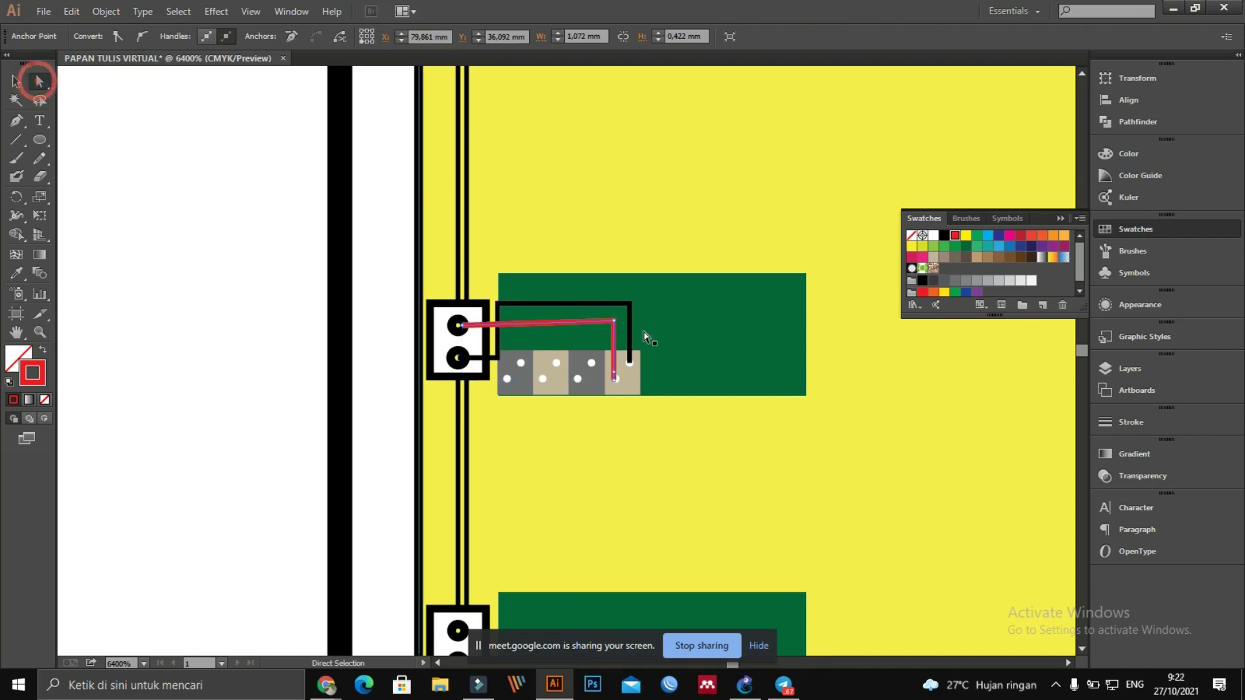
drag(614, 321, 612, 326)
click(319, 371)
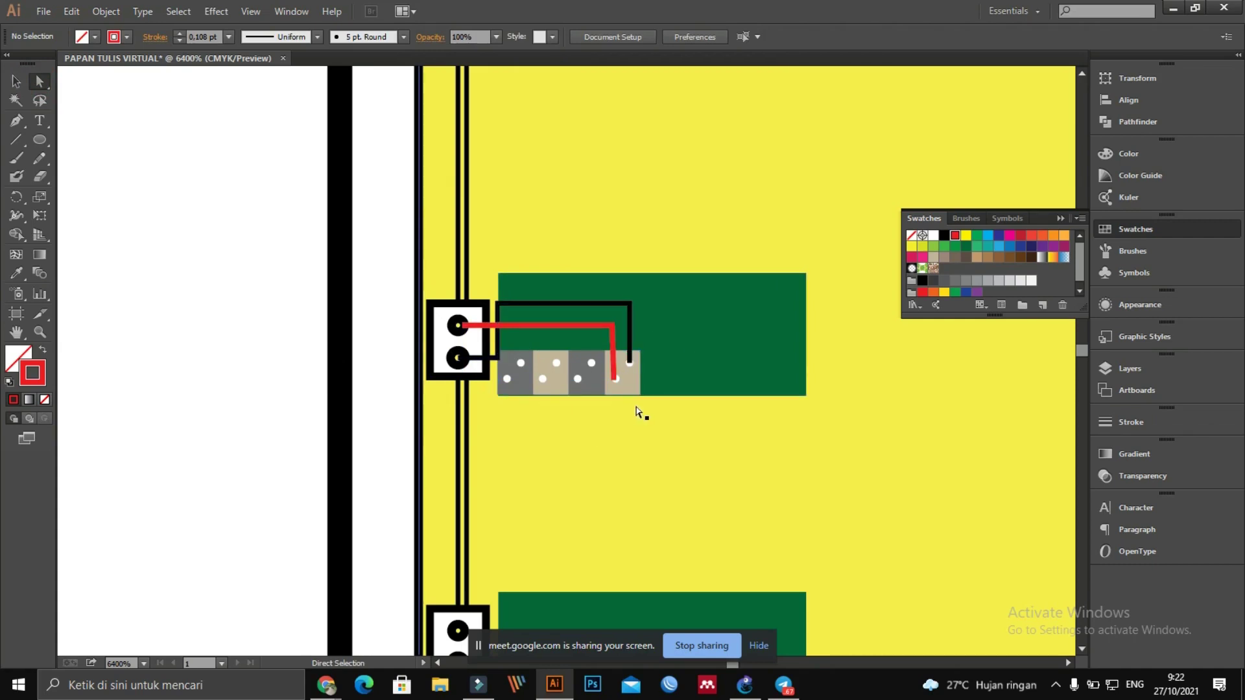
Step: Add a "+" text object just below the end block of the power strip
click(535, 325)
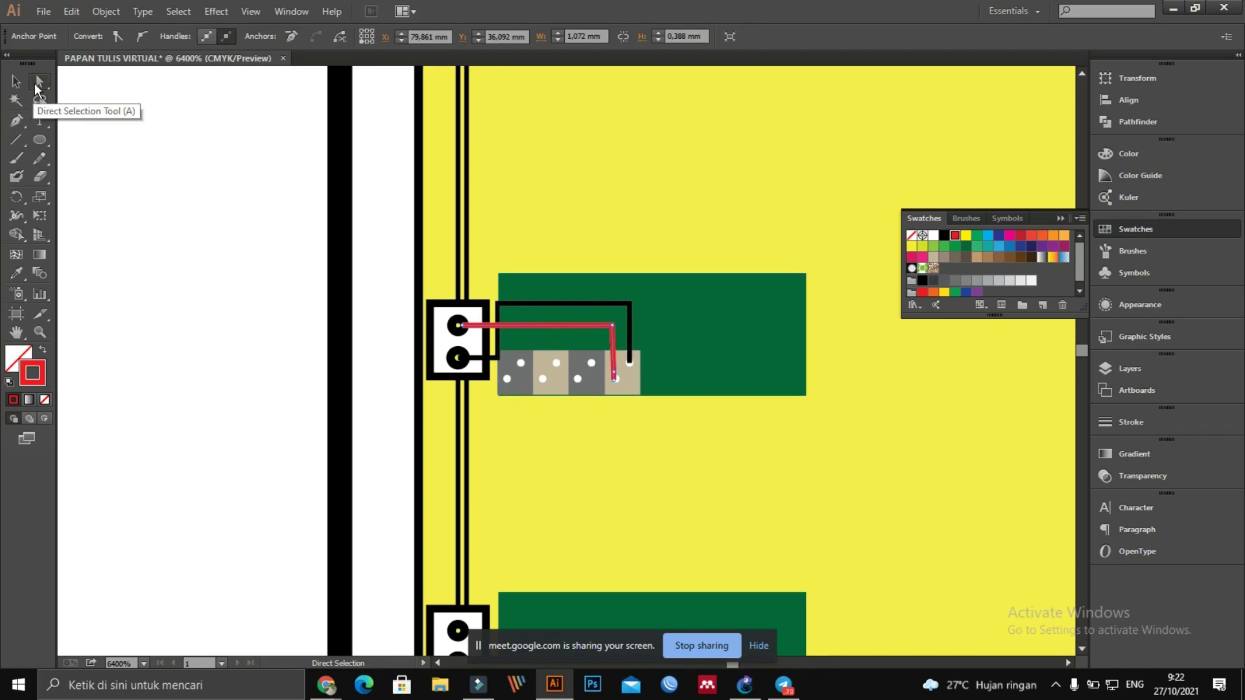
click(40, 121)
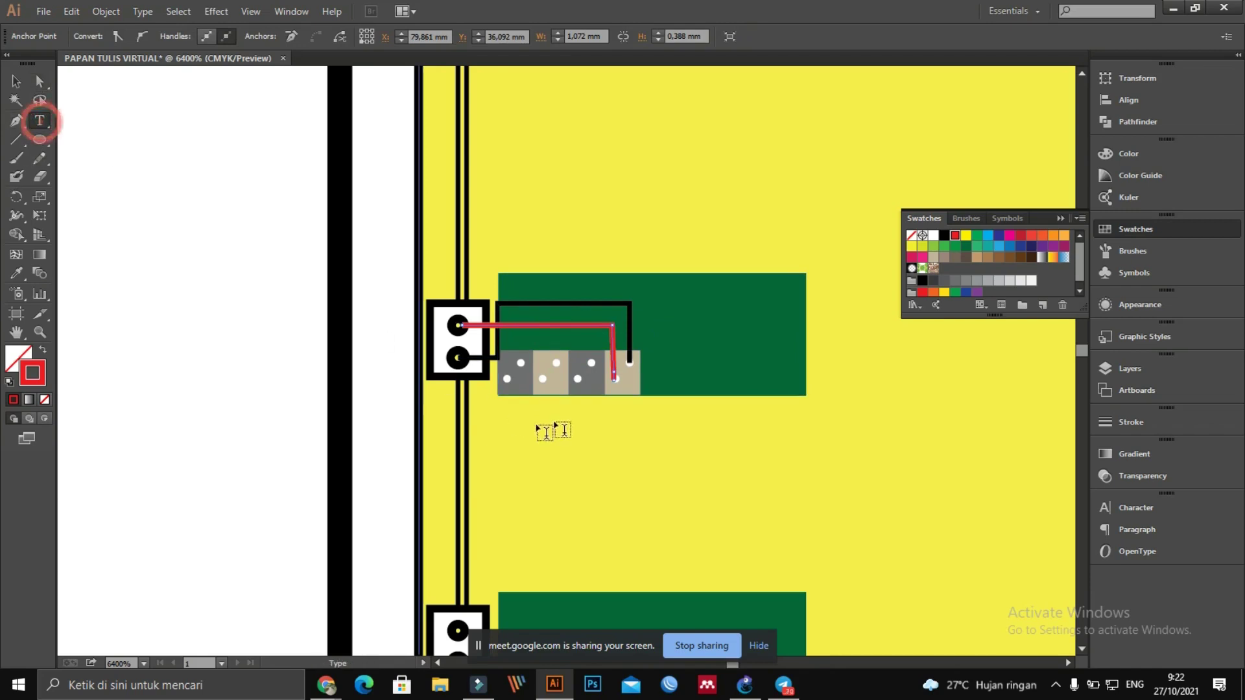
click(606, 411)
text(+)
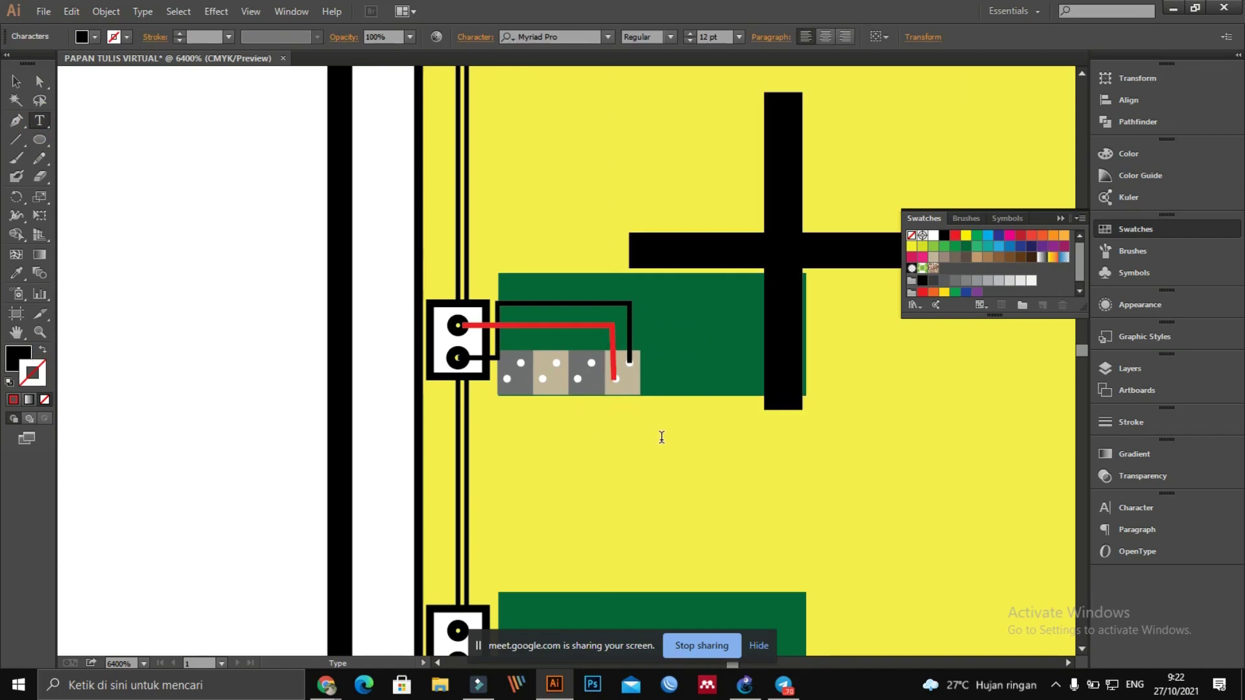
click(16, 120)
click(17, 81)
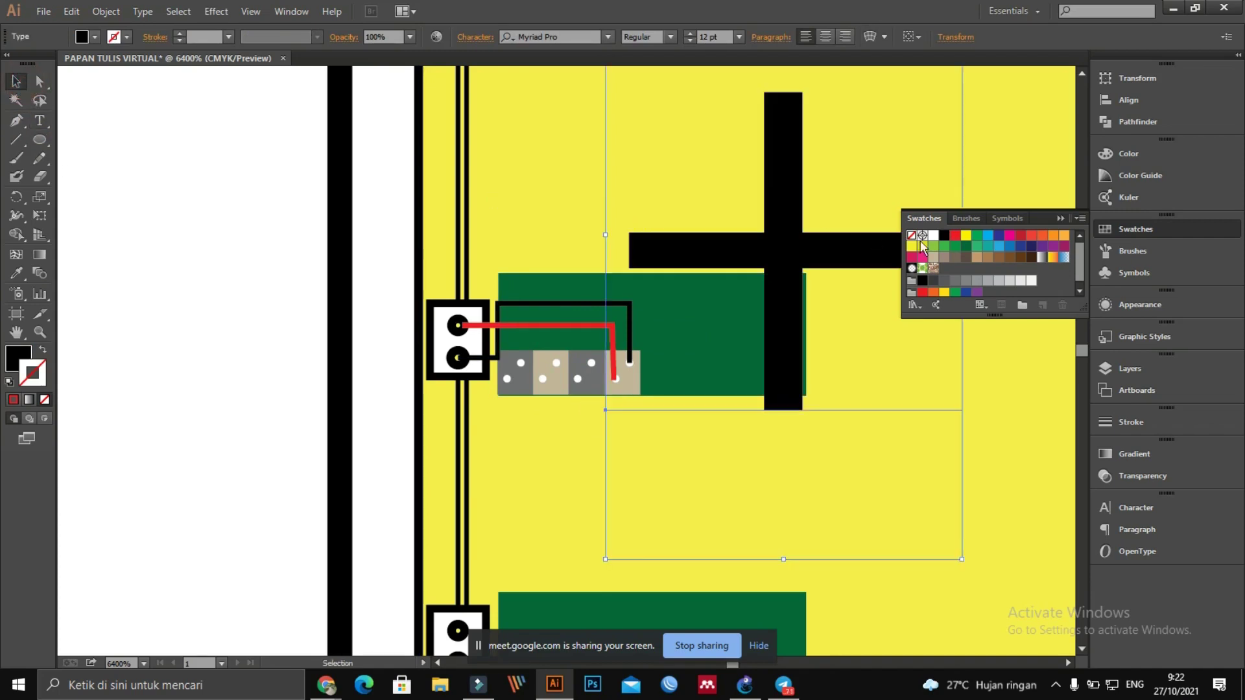
Step: Apply a red stroke to the "+" and shrink it to about 0.81 pt beneath the strip hole where the red cable ends
click(922, 293)
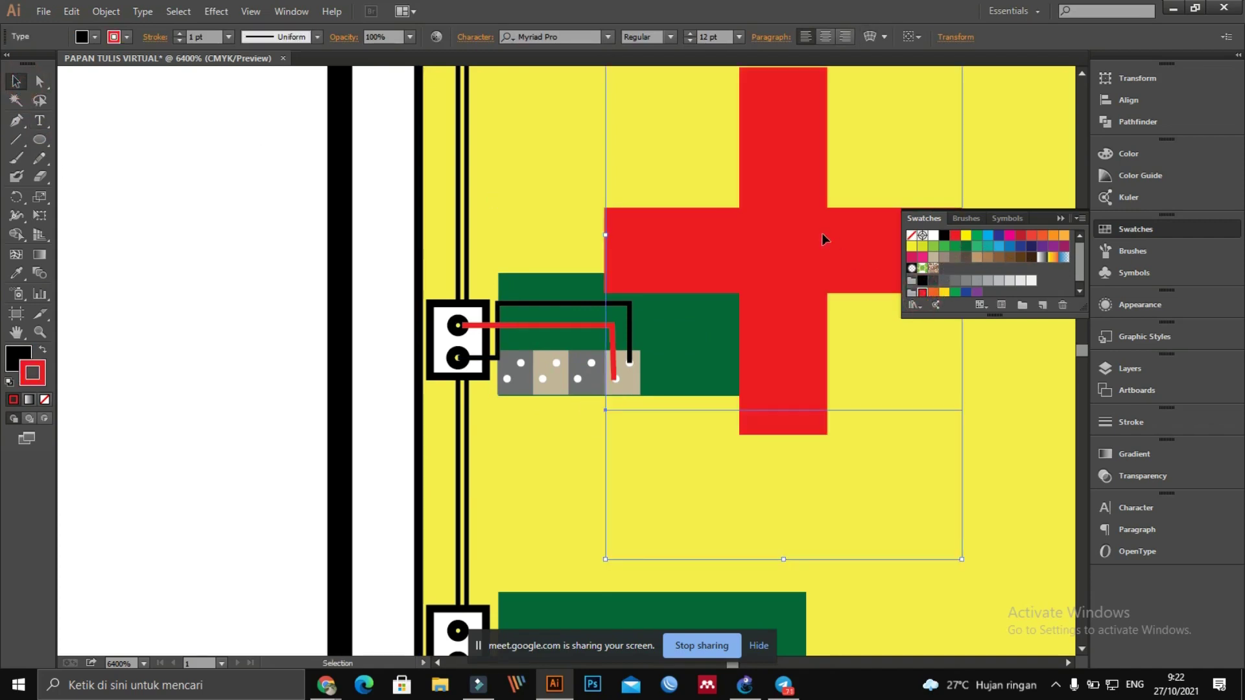
drag(714, 302, 704, 200)
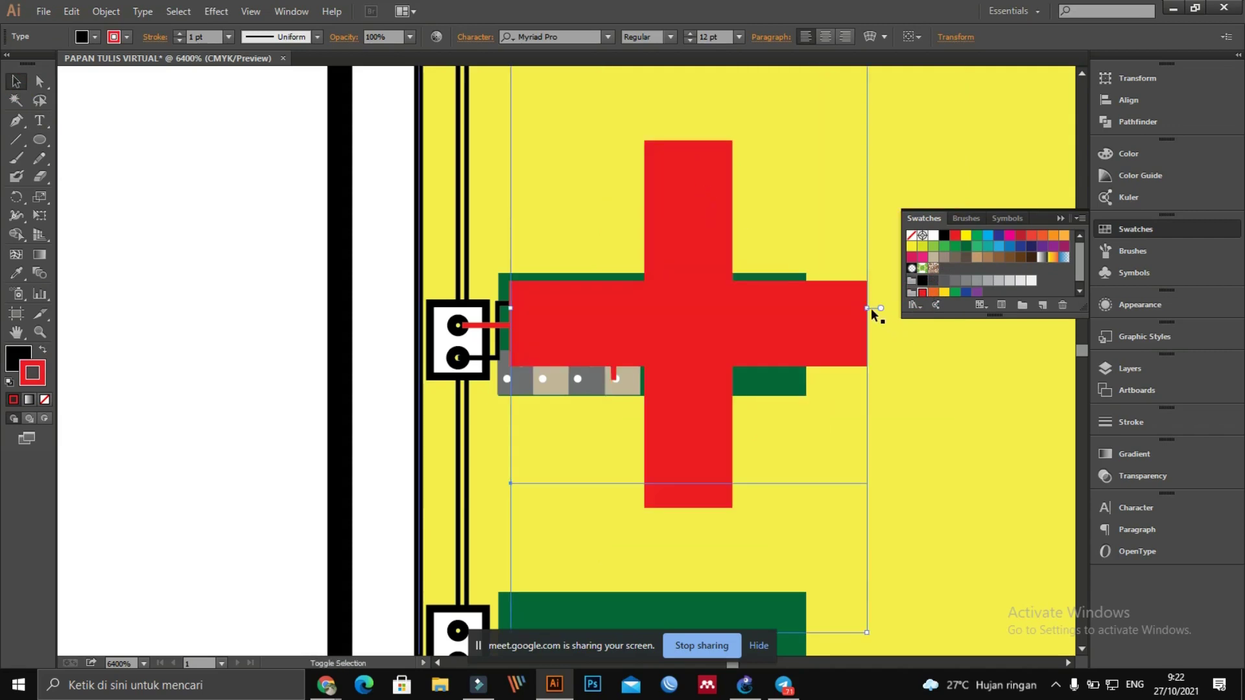
mouse_move(869, 309)
mouse_down()
mouse_move(568, 273)
mouse_move(553, 307)
mouse_move(610, 405)
mouse_move(631, 405)
mouse_move(617, 405)
mouse_up()
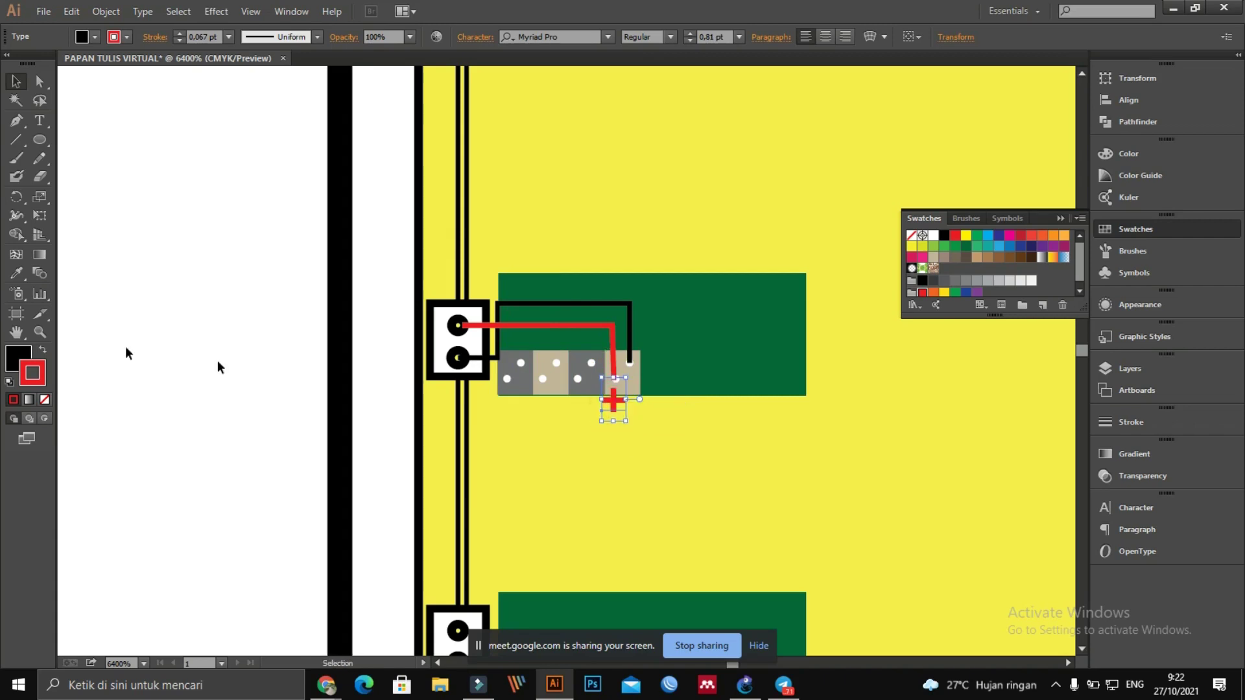
Step: Remove the stroke from the "+" and give it a dark red fill from the swatches
click(45, 399)
click(18, 358)
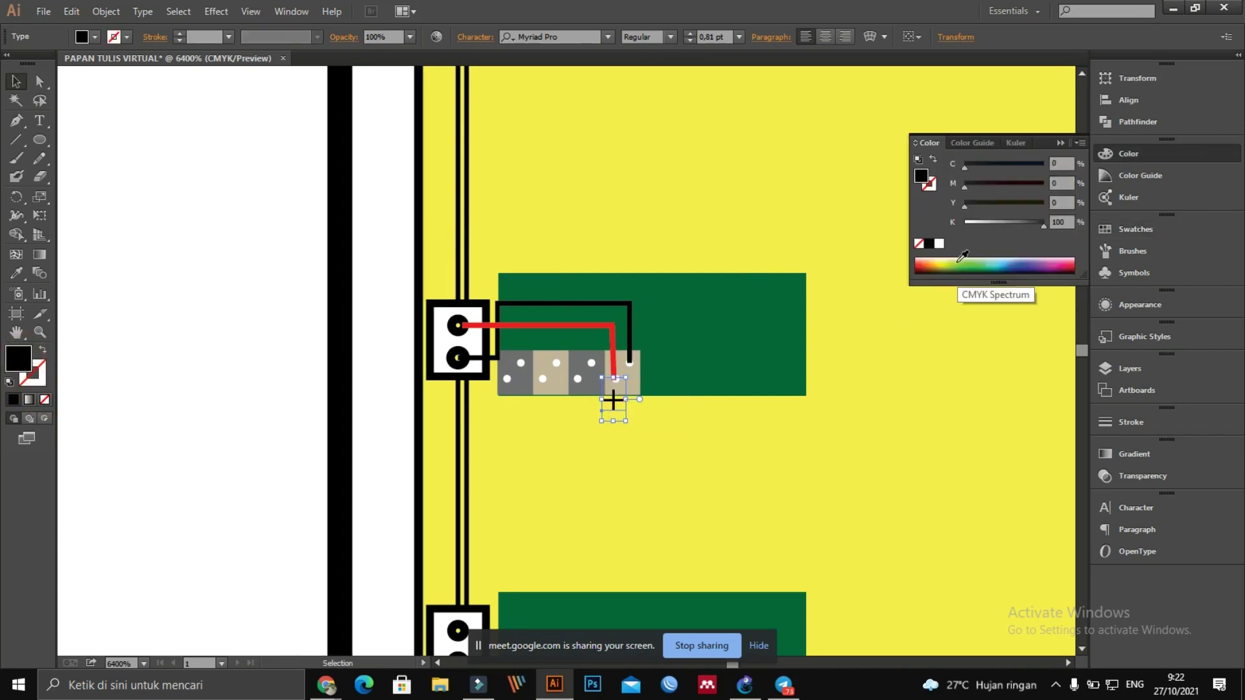
click(923, 262)
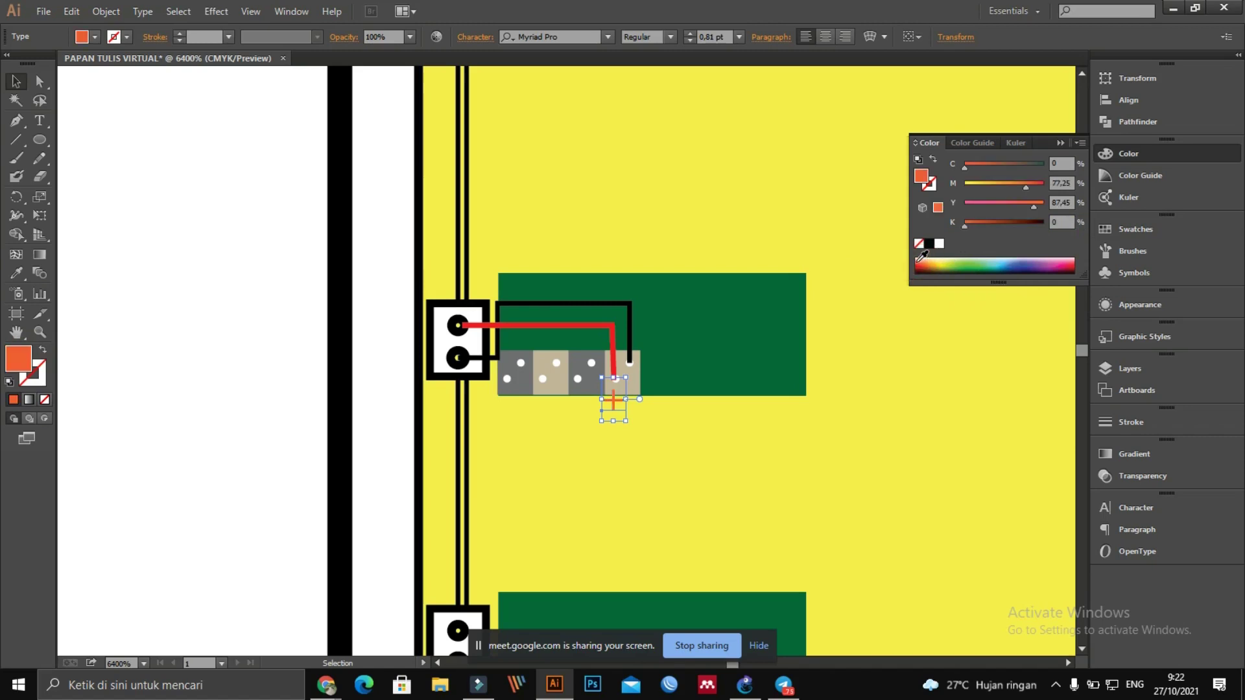
click(1132, 229)
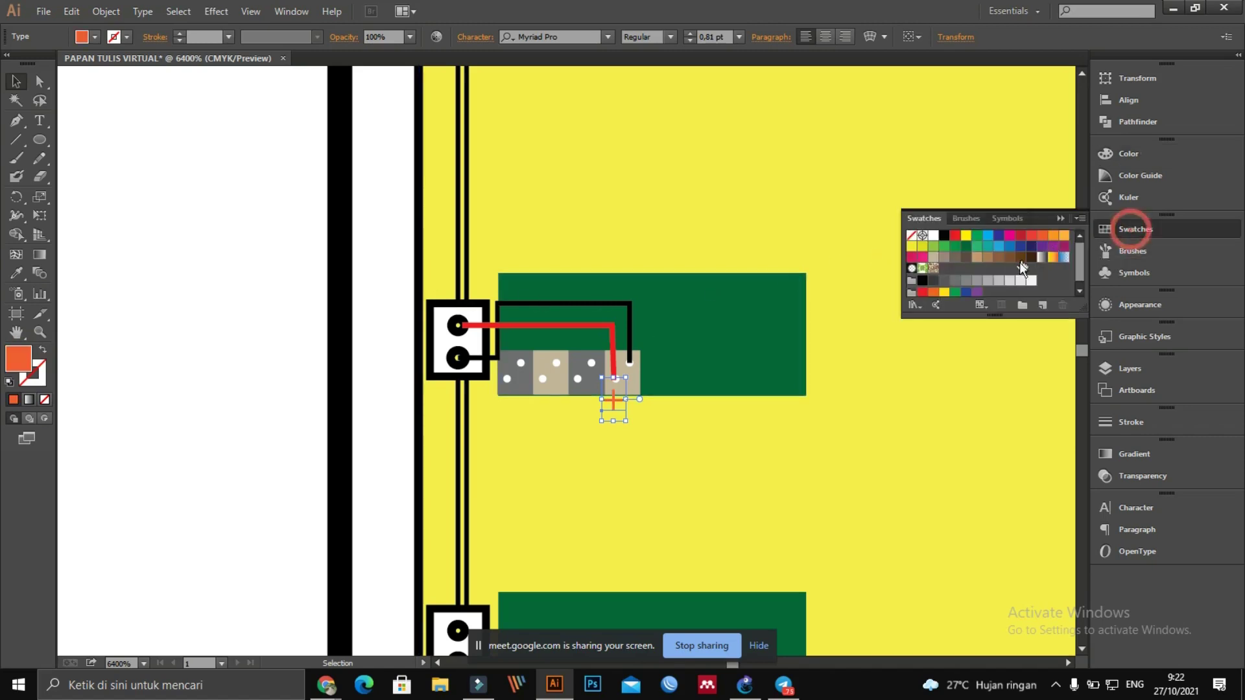
click(1022, 236)
click(188, 415)
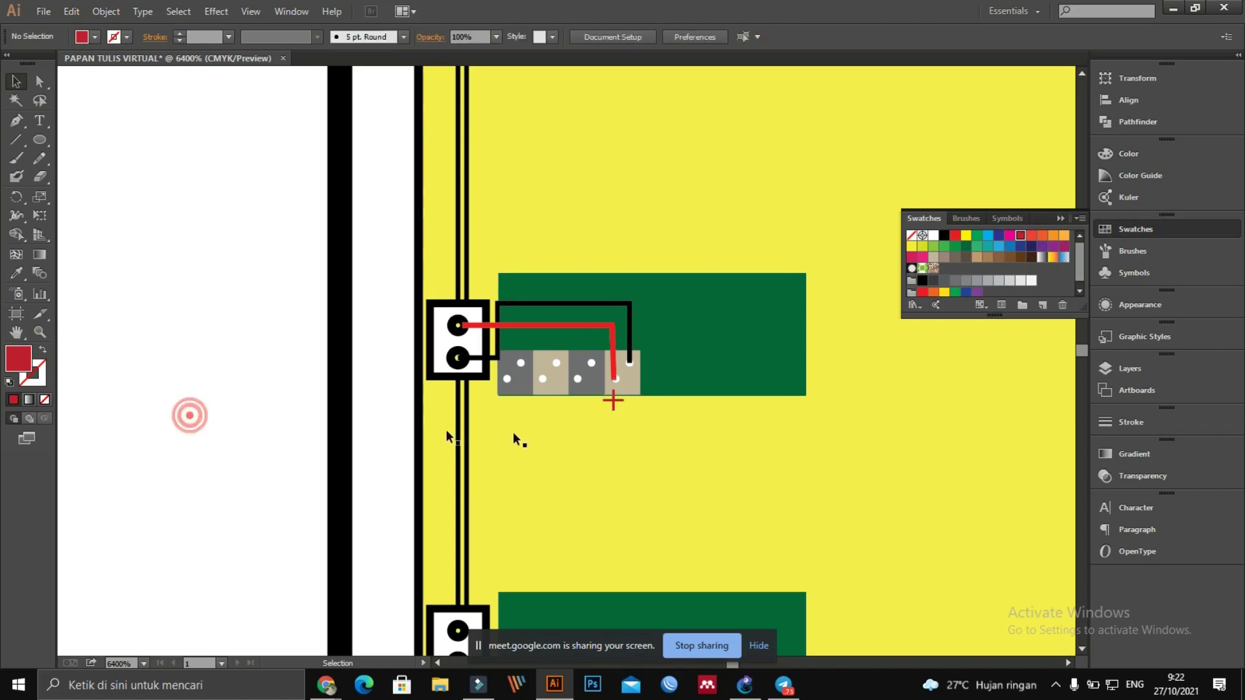
Step: Move the red "+" so it straddles the power strip's lower edge directly below the red cable's end
drag(612, 402, 618, 404)
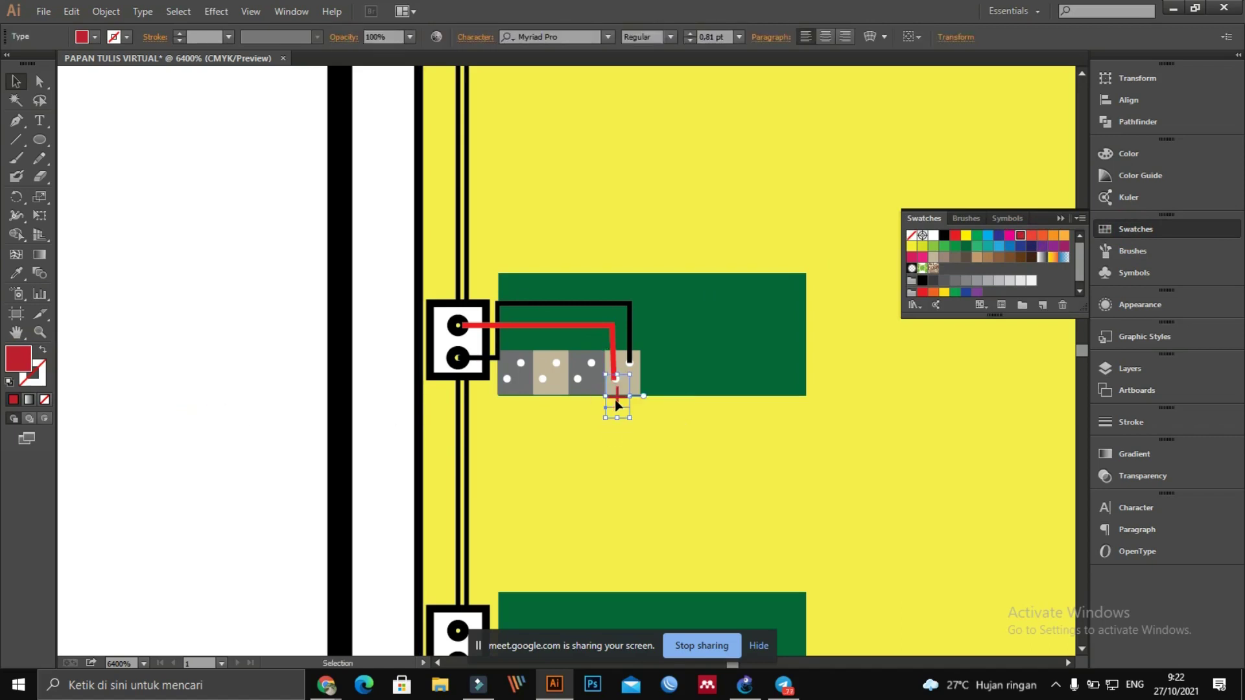
key(Left)
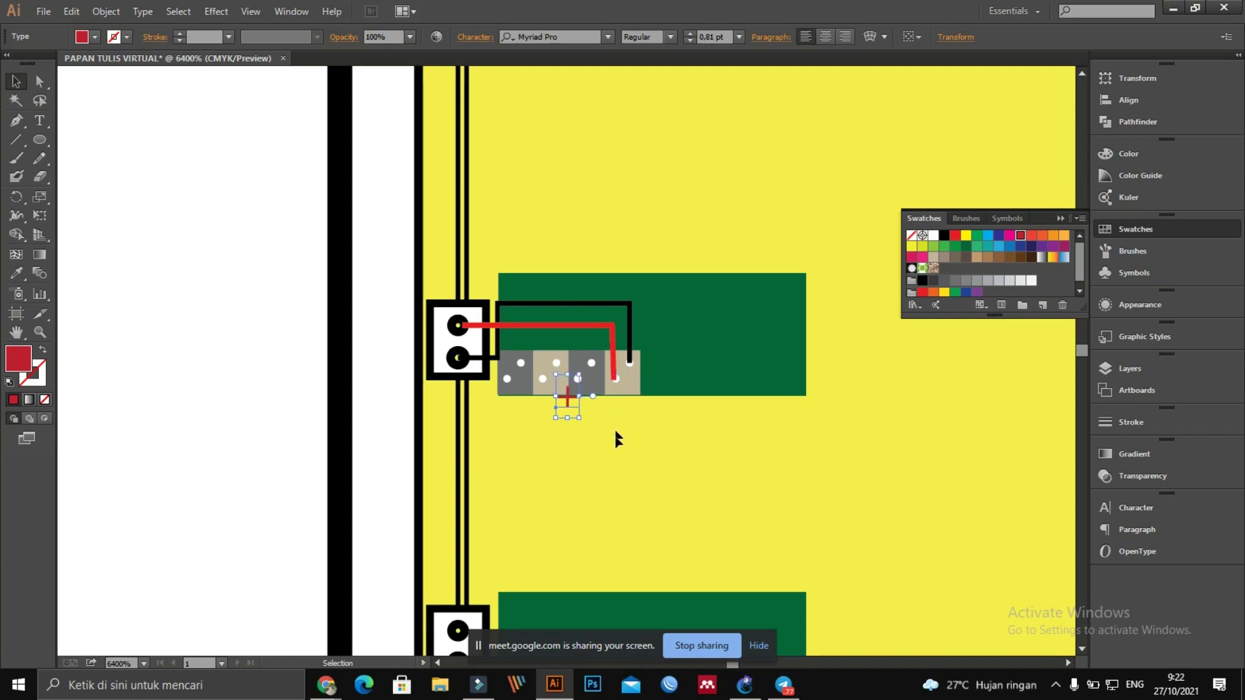
drag(573, 402, 611, 397)
click(251, 425)
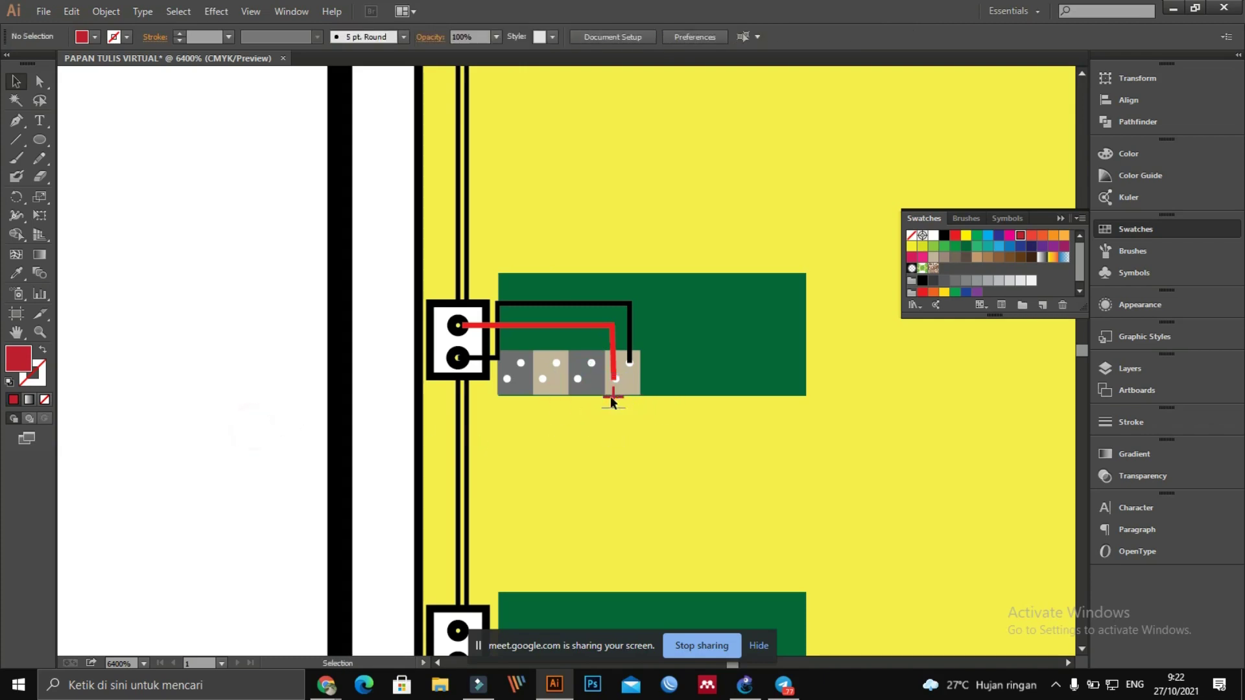
Step: Duplicate the "+" beside the black cable's strip end, change its text to "- (Negatif)" and fill it black
click(613, 400)
drag(638, 375, 643, 333)
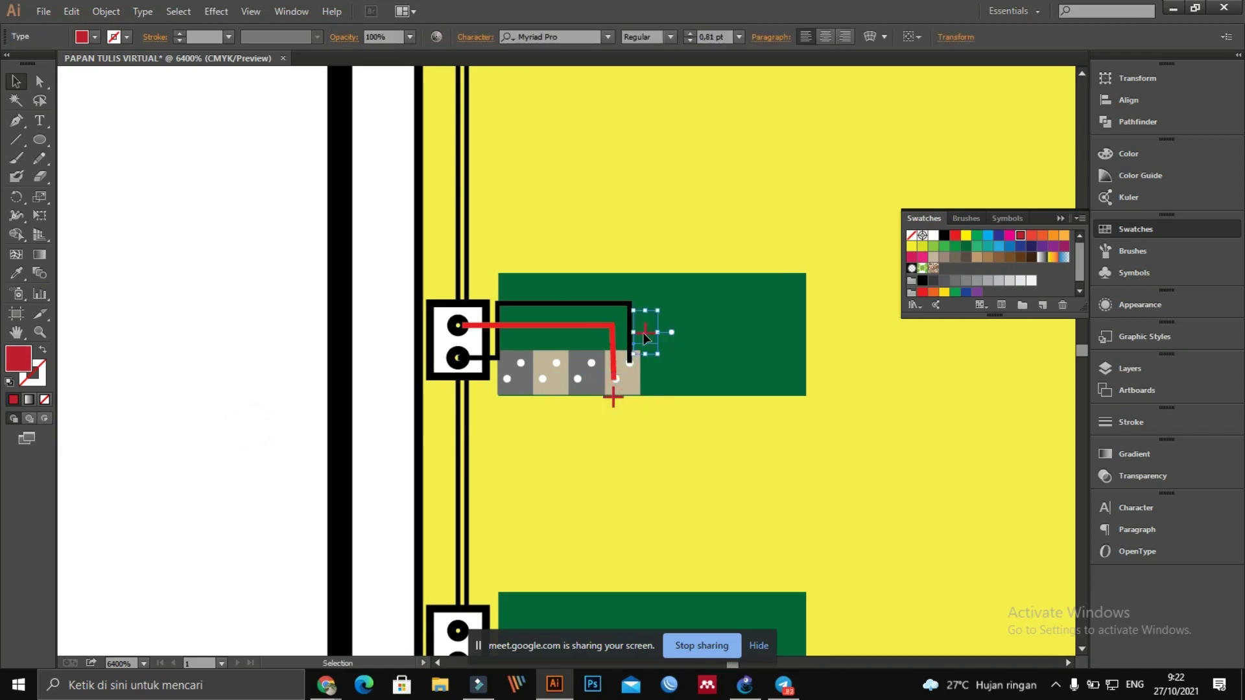
key(t)
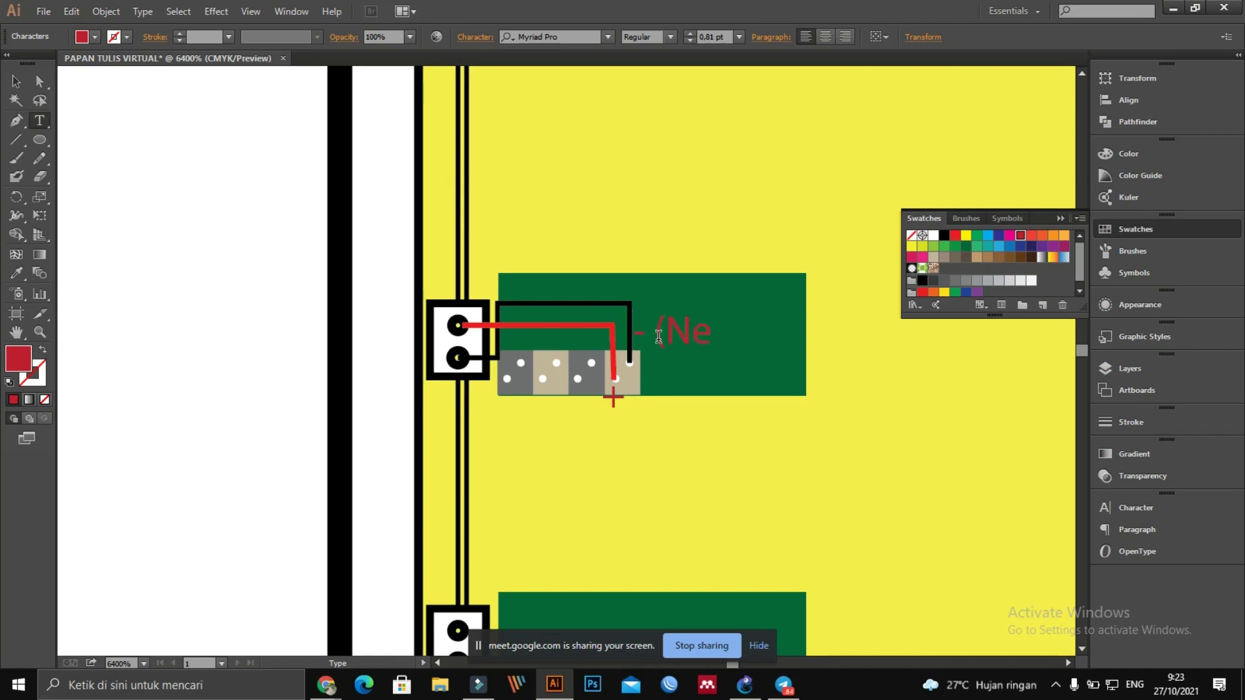
text(gatif)
click(15, 81)
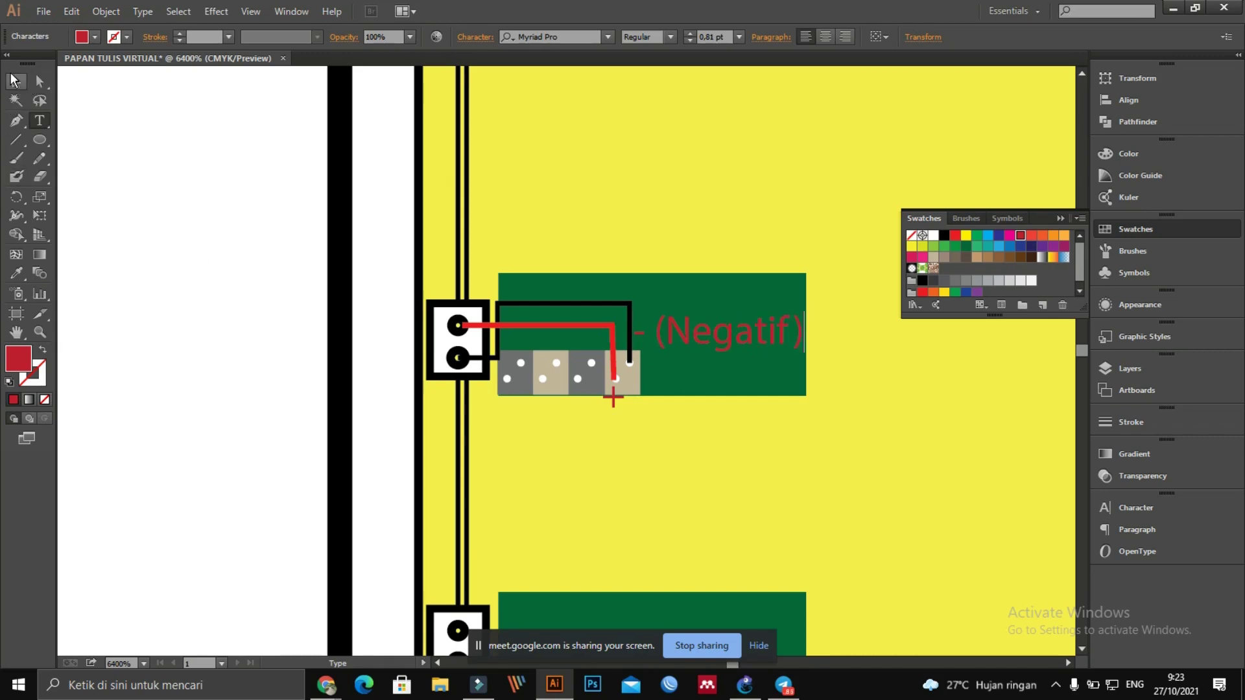
click(946, 237)
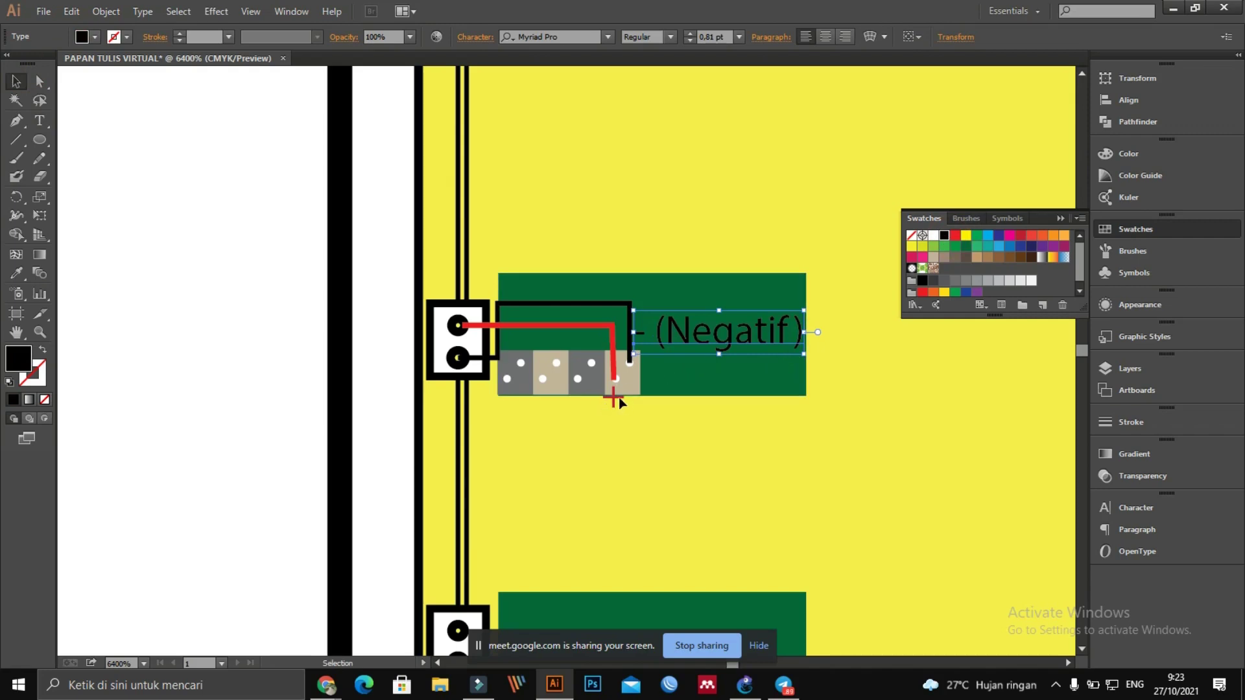
key(t)
click(618, 399)
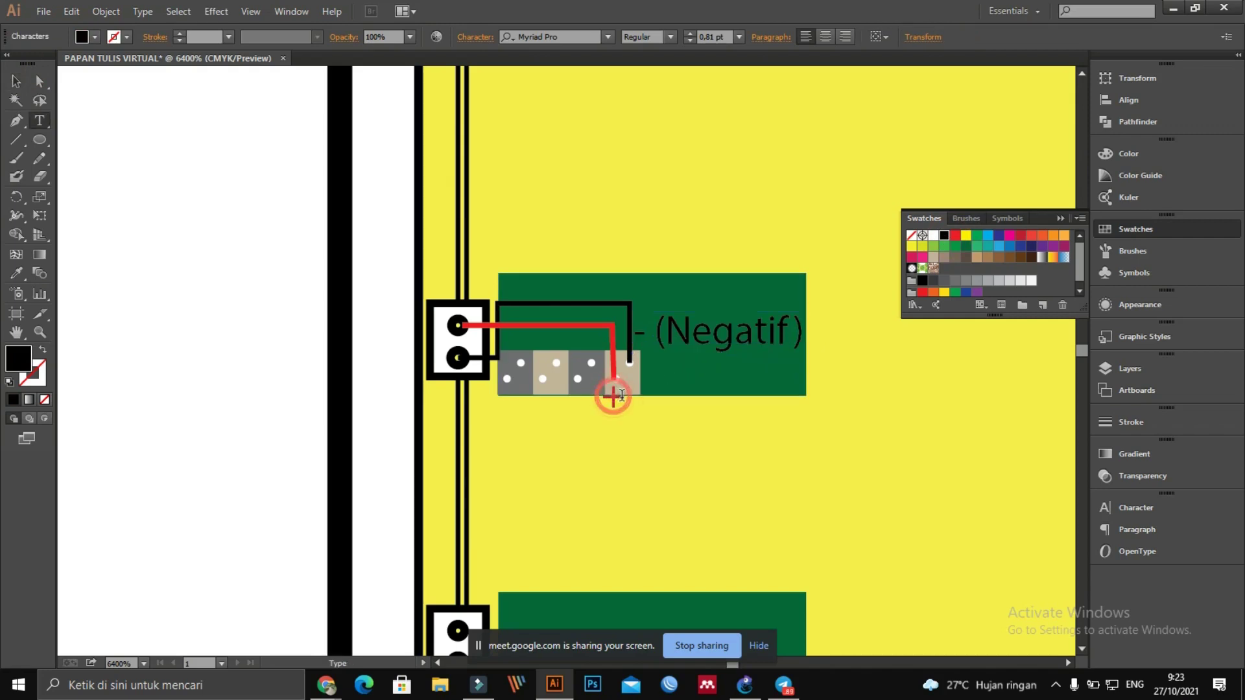
click(16, 81)
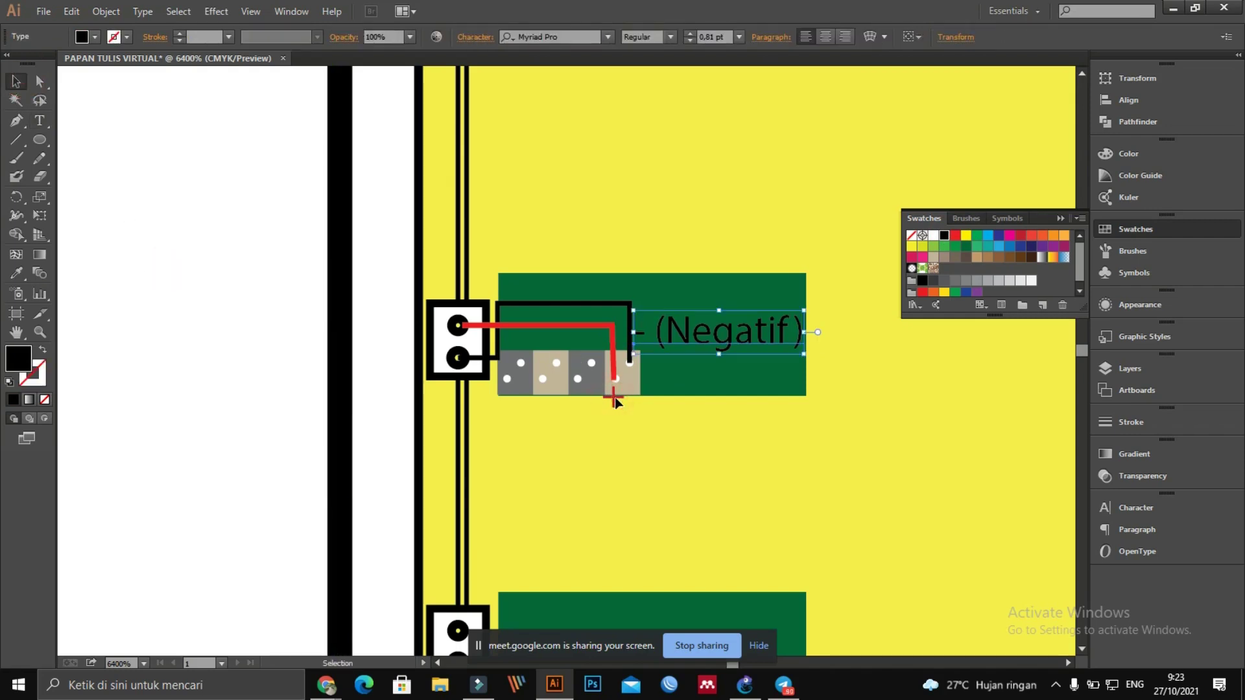
click(300, 379)
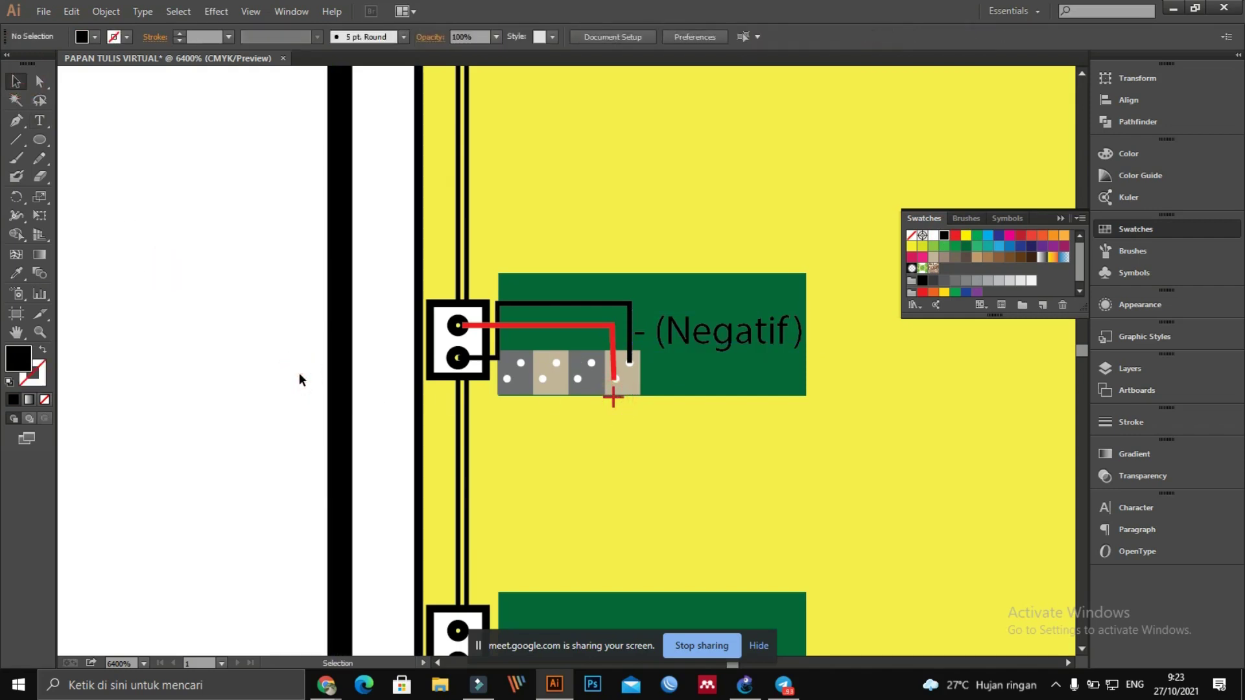
Step: Examine the wired first desk and the unwired desks and sockets below it along the wall
scroll(480, 416, down, 4)
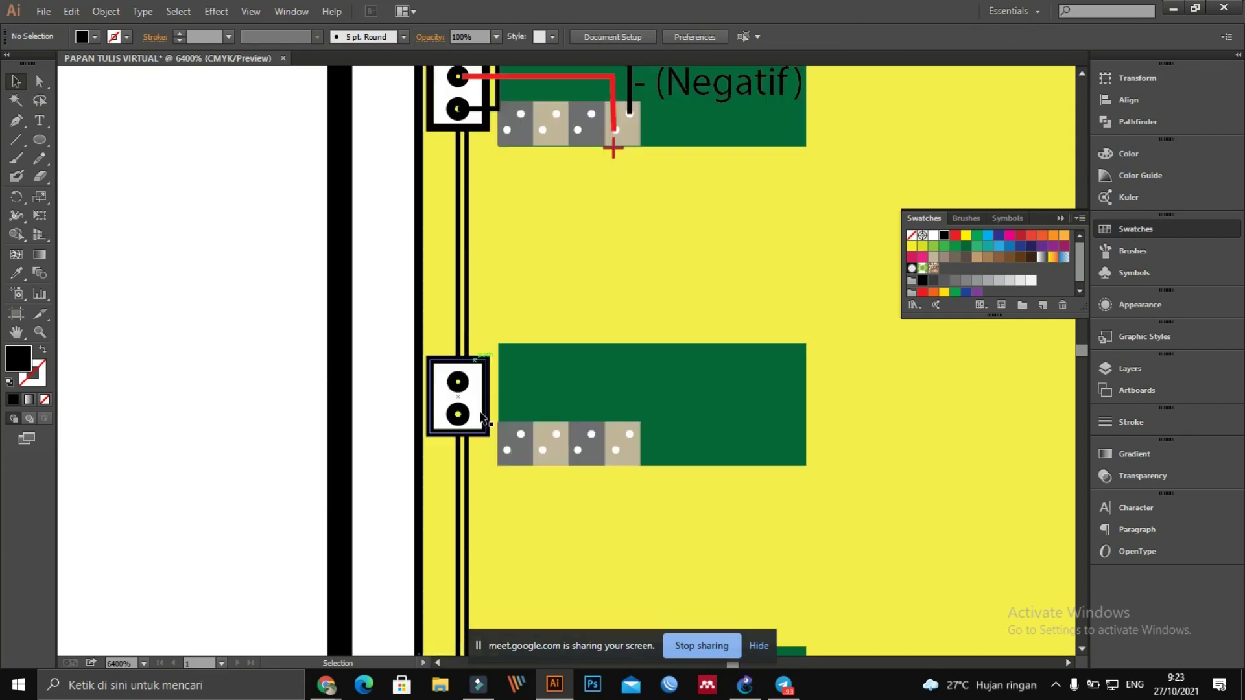
scroll(480, 416, up, 3)
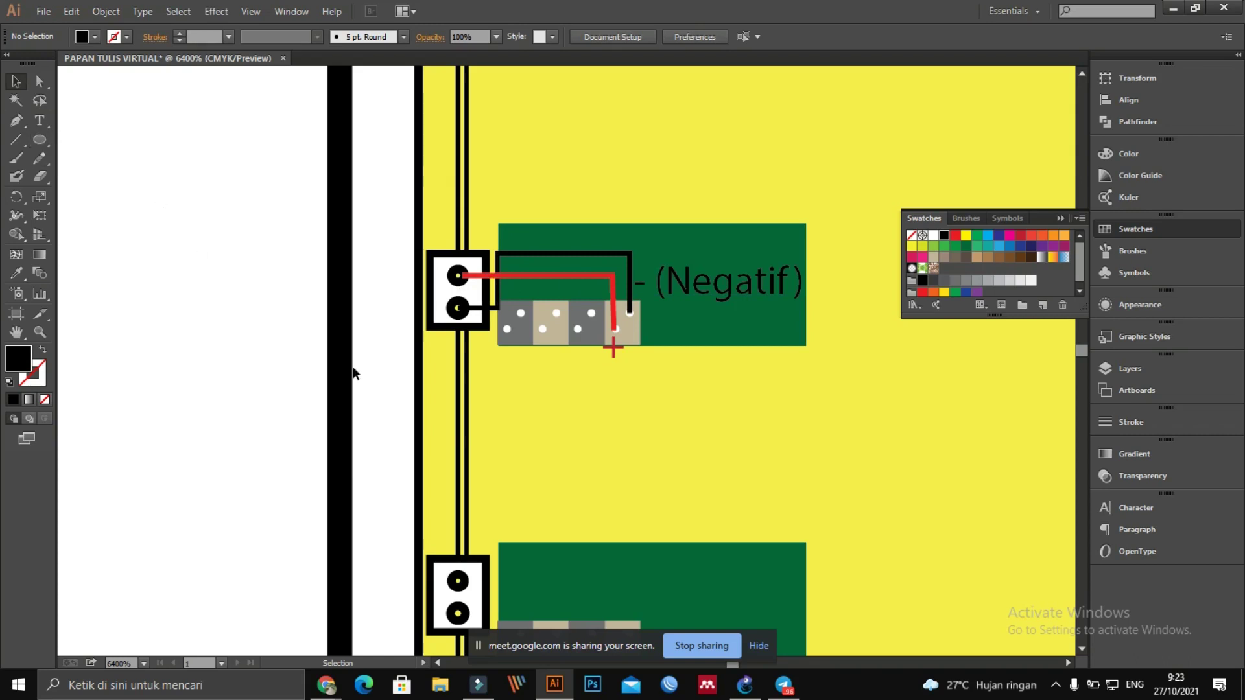
scroll(521, 385, down, 4)
scroll(543, 365, down, 1)
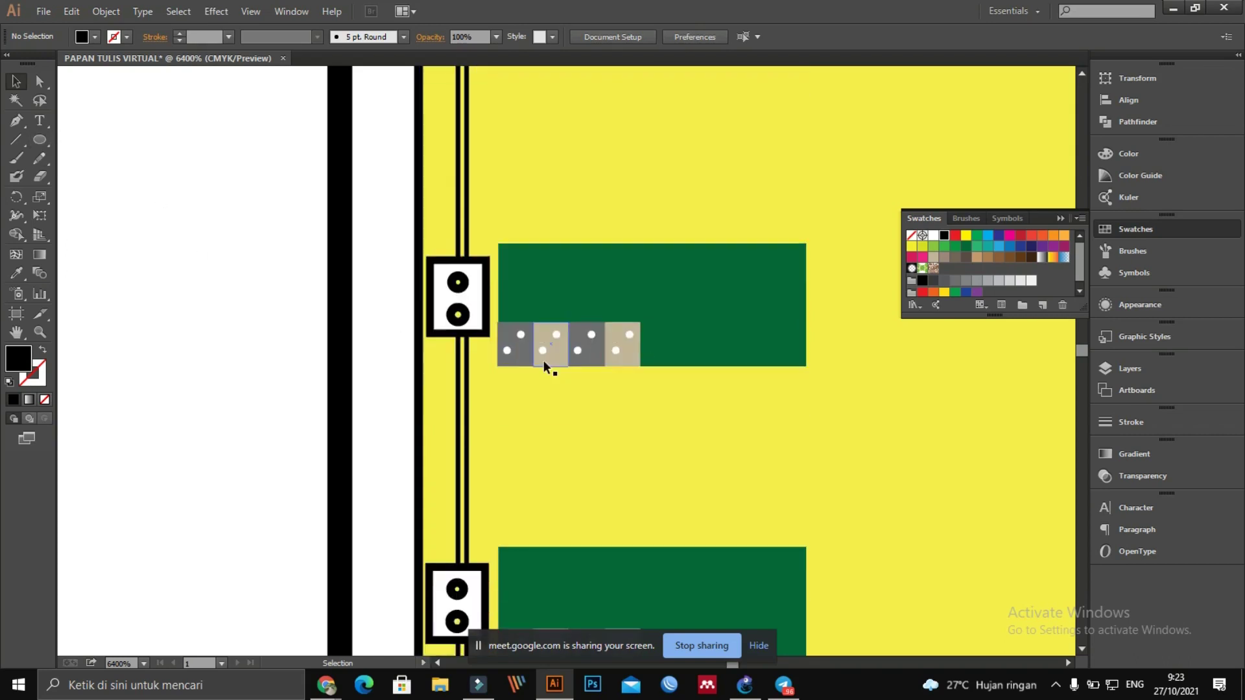
scroll(544, 365, up, 7)
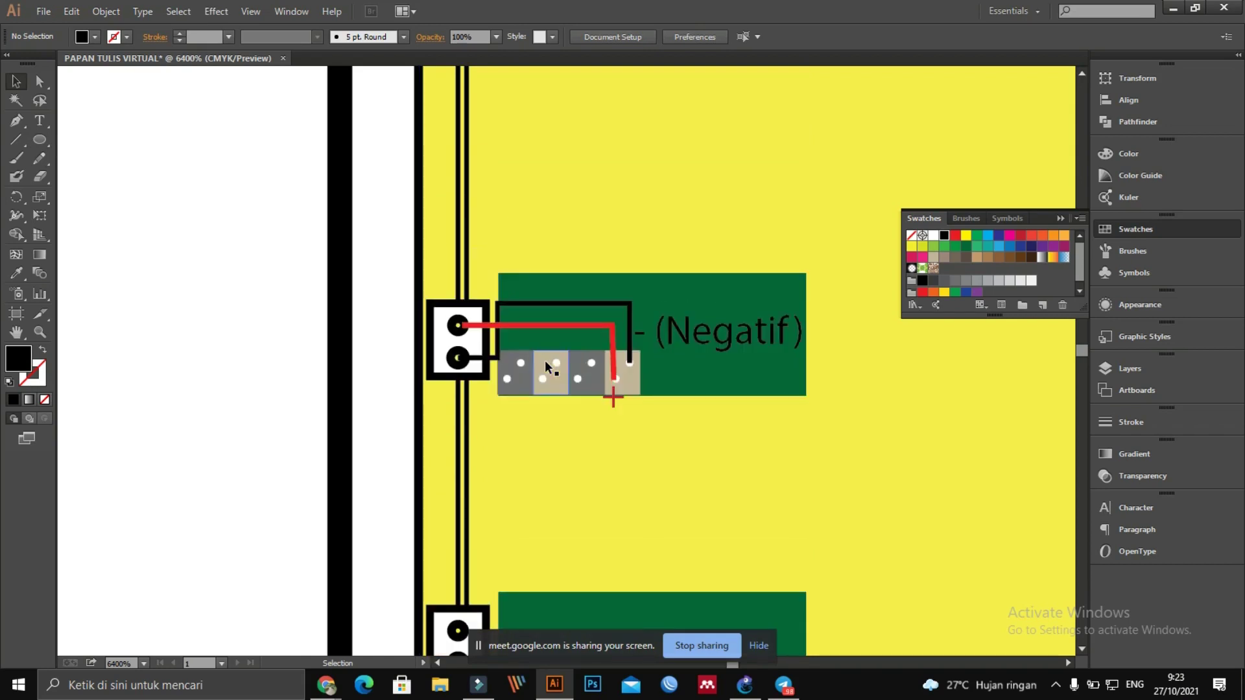
scroll(545, 362, up, 1)
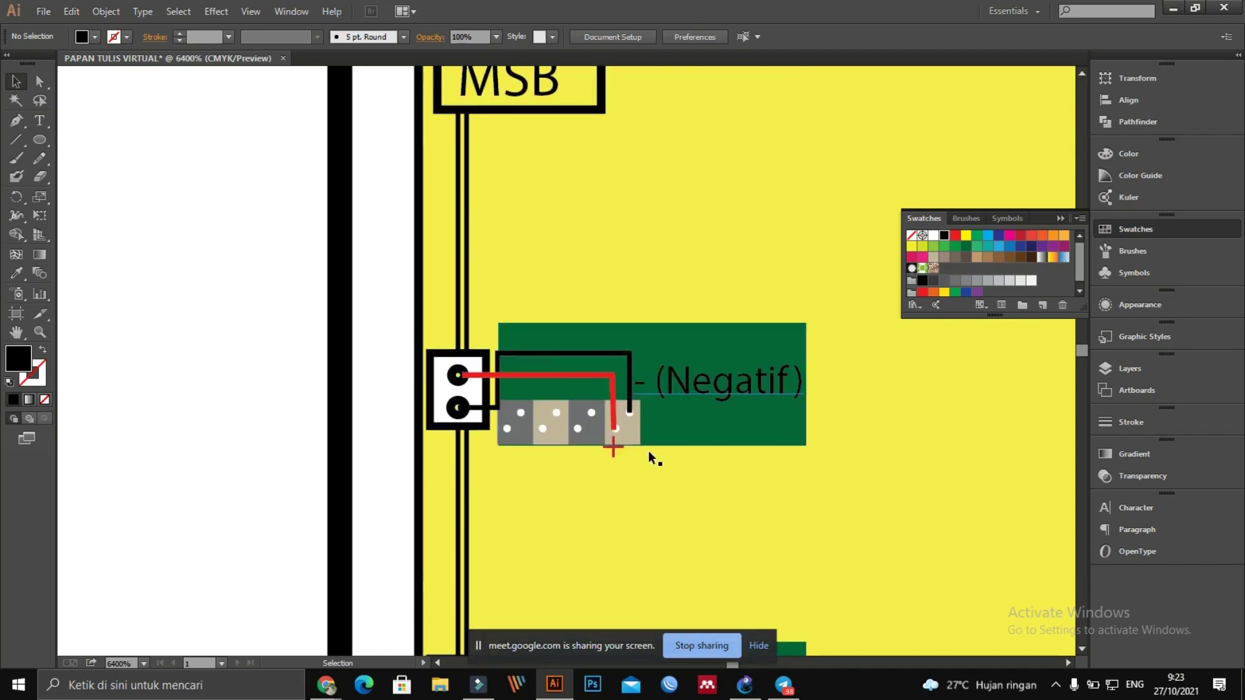
scroll(648, 450, up, 3)
scroll(649, 452, down, 2)
scroll(650, 456, down, 3)
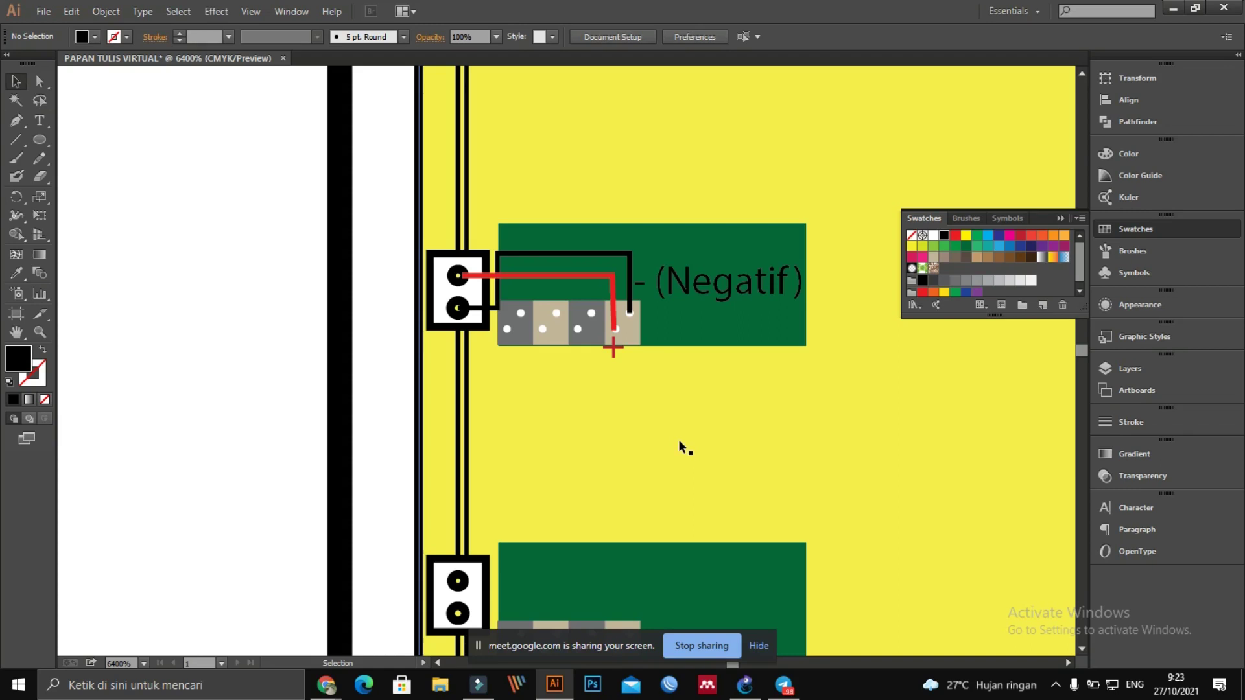
scroll(678, 438, down, 5)
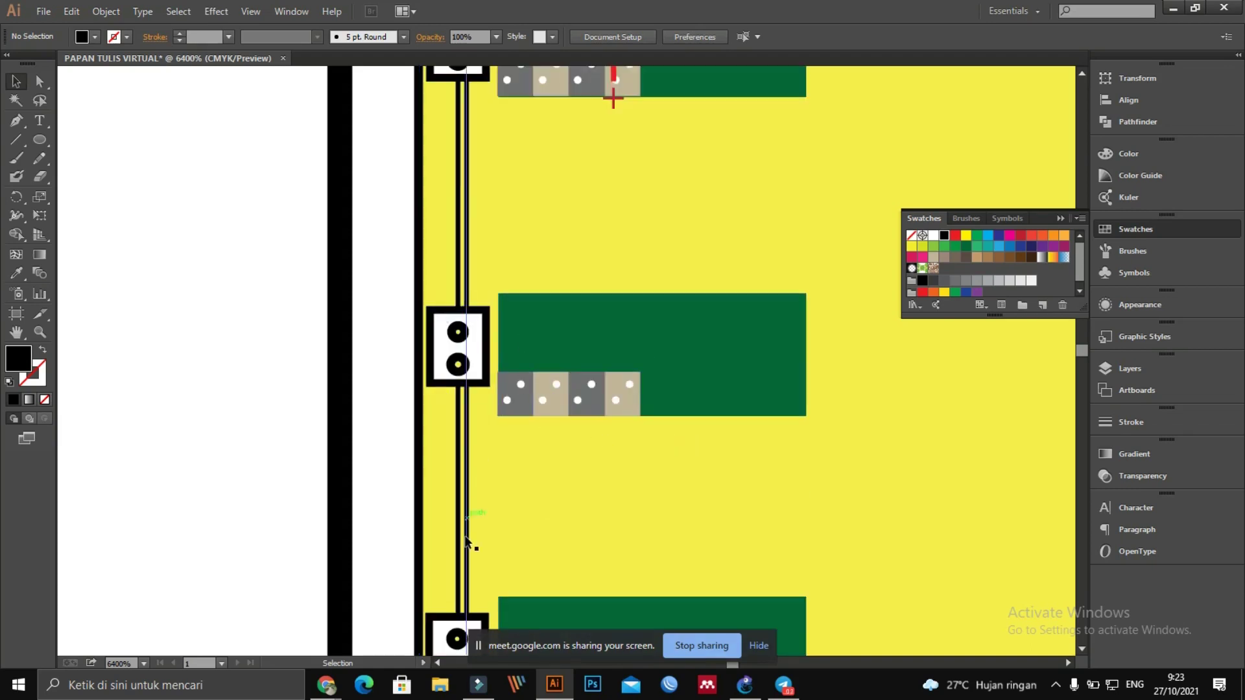
scroll(435, 444, up, 3)
scroll(470, 444, down, 4)
scroll(465, 425, up, 6)
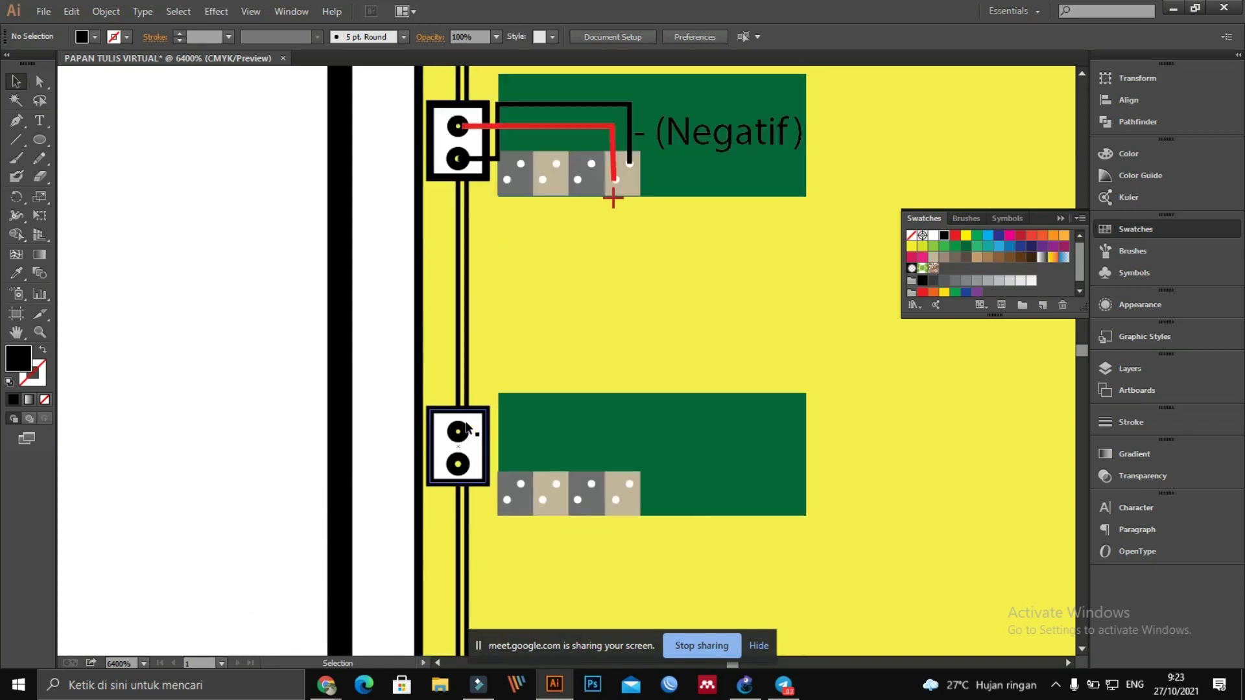
scroll(630, 358, up, 5)
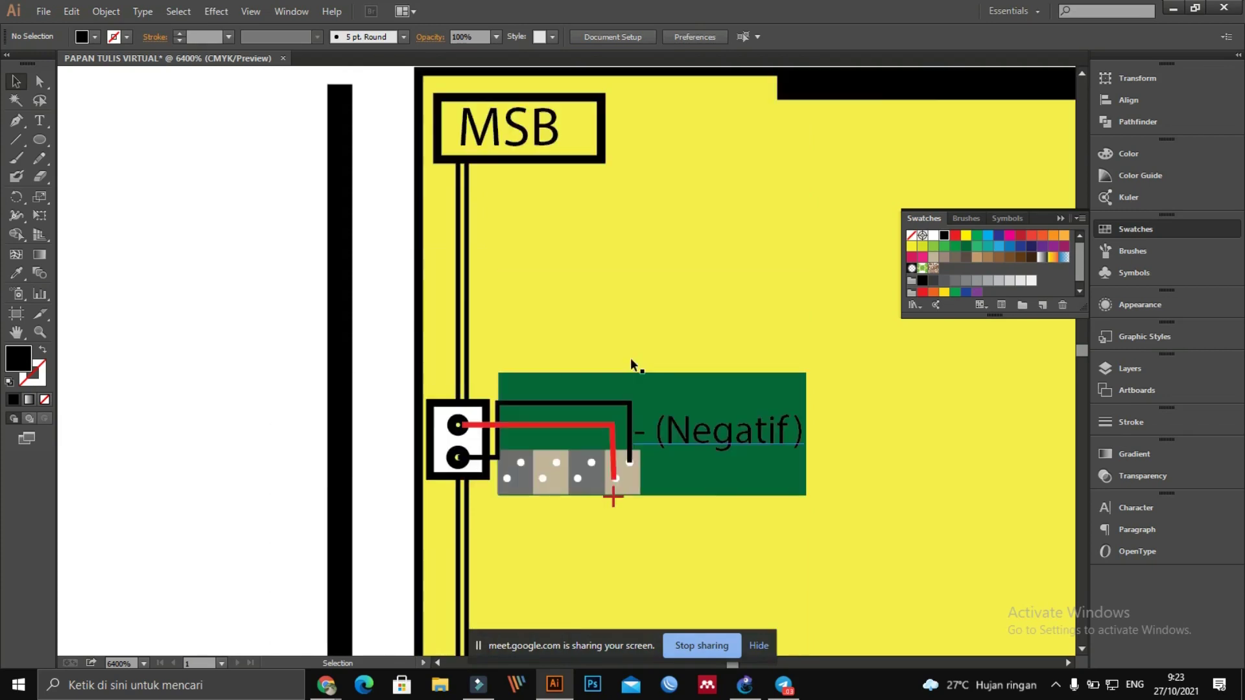
scroll(609, 325, down, 6)
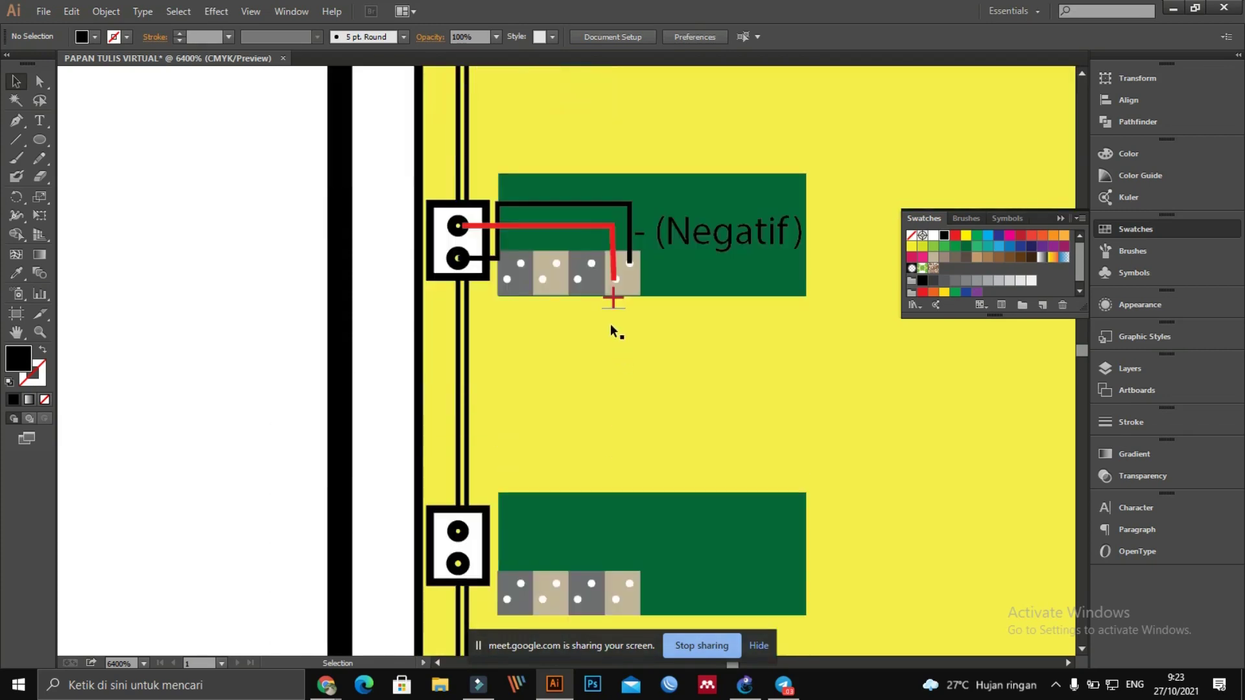
Step: Copy the red cable, black cable and "- (Negatif)" label together from the first desk onto the second desk and its socket
click(585, 227)
click(528, 223)
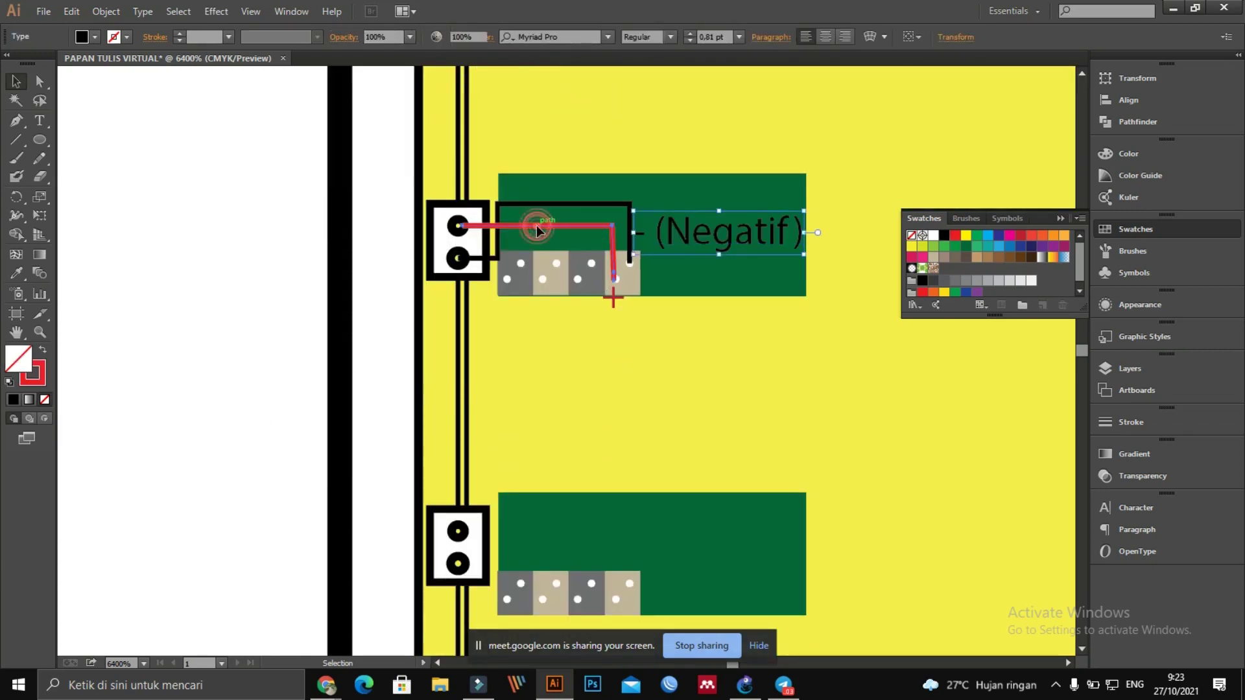
shift+click(546, 205)
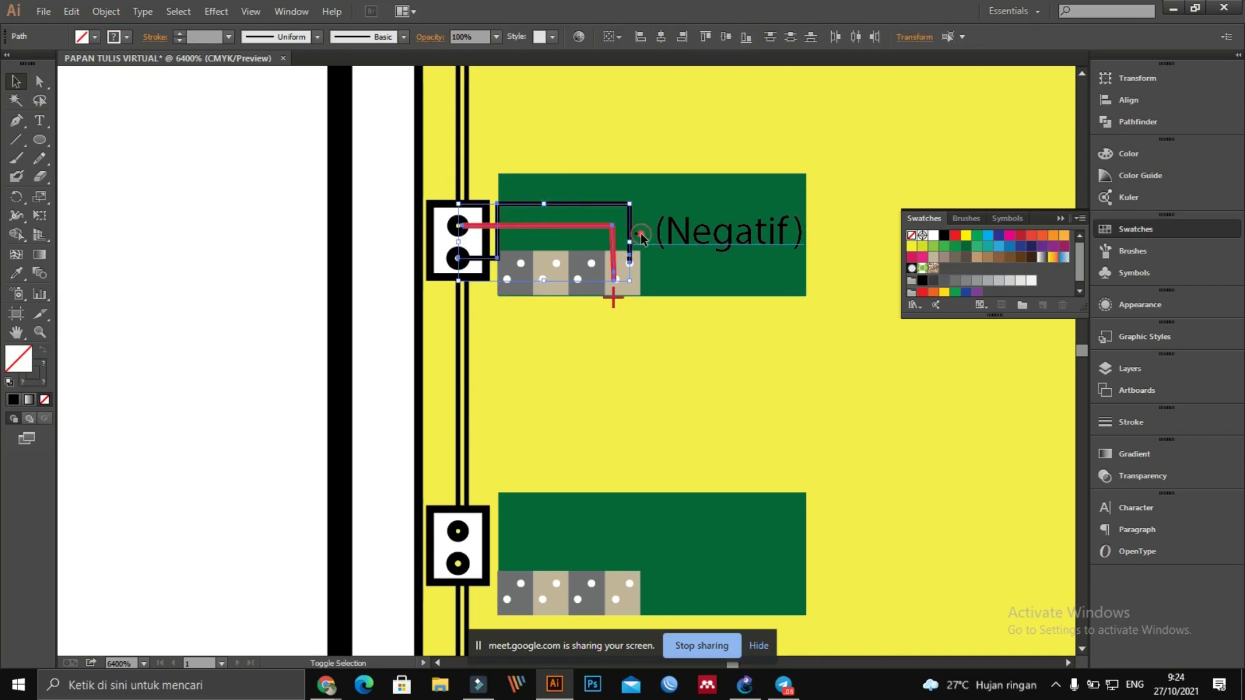
shift+click(641, 235)
shift+click(616, 298)
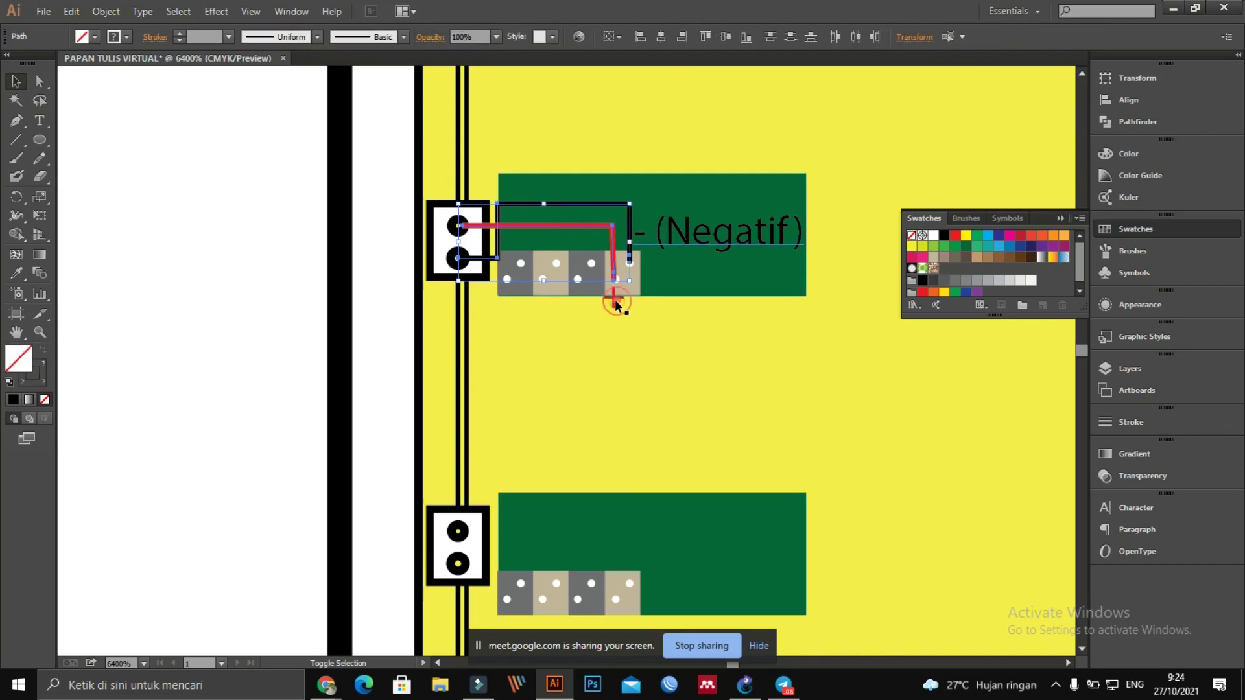
shift+click(609, 297)
shift+click(612, 298)
shift+click(613, 302)
shift+click(613, 303)
shift+click(613, 304)
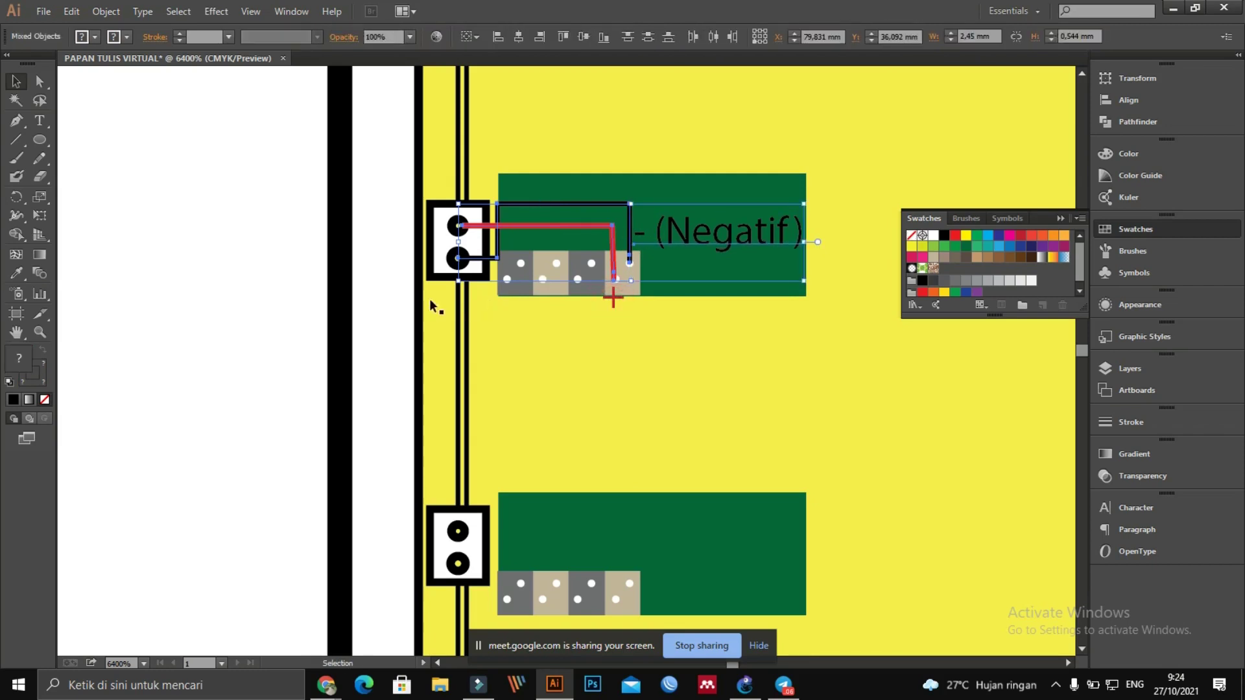
scroll(369, 311, down, 3)
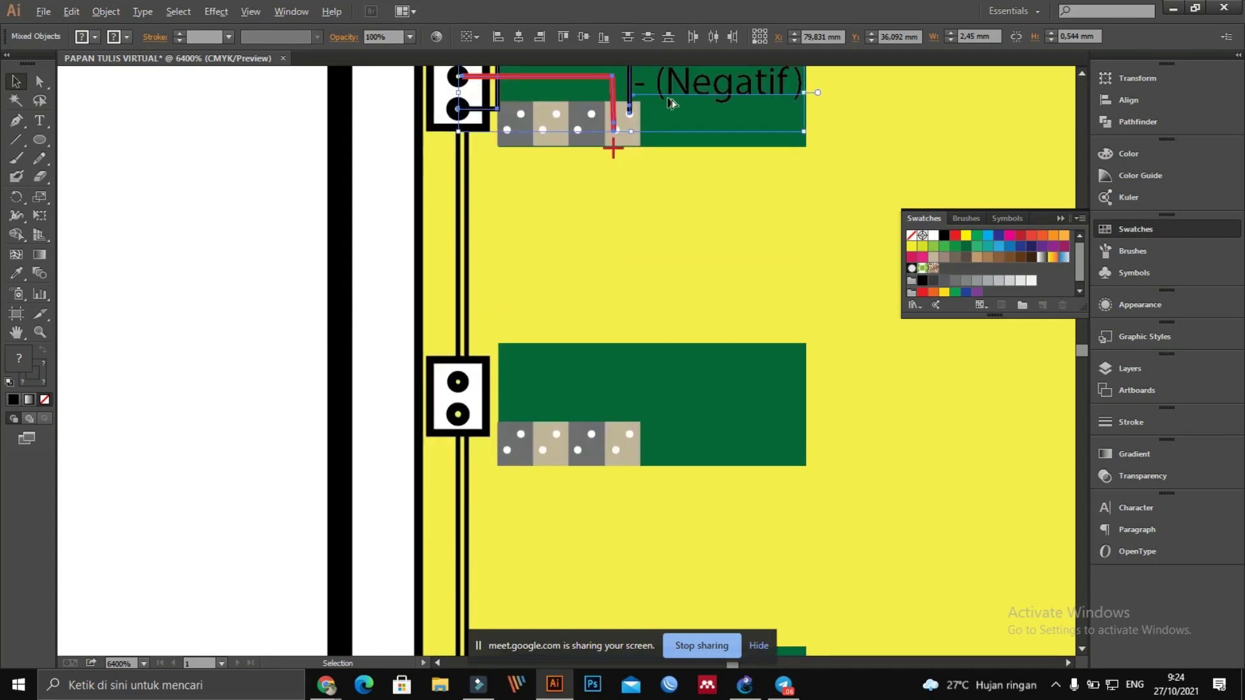
drag(668, 96, 668, 97)
drag(659, 264, 669, 410)
Step: Duplicate the cables and "- (Negatif)" label onto the third, fourth and fifth desks down the wall
scroll(670, 411, down, 3)
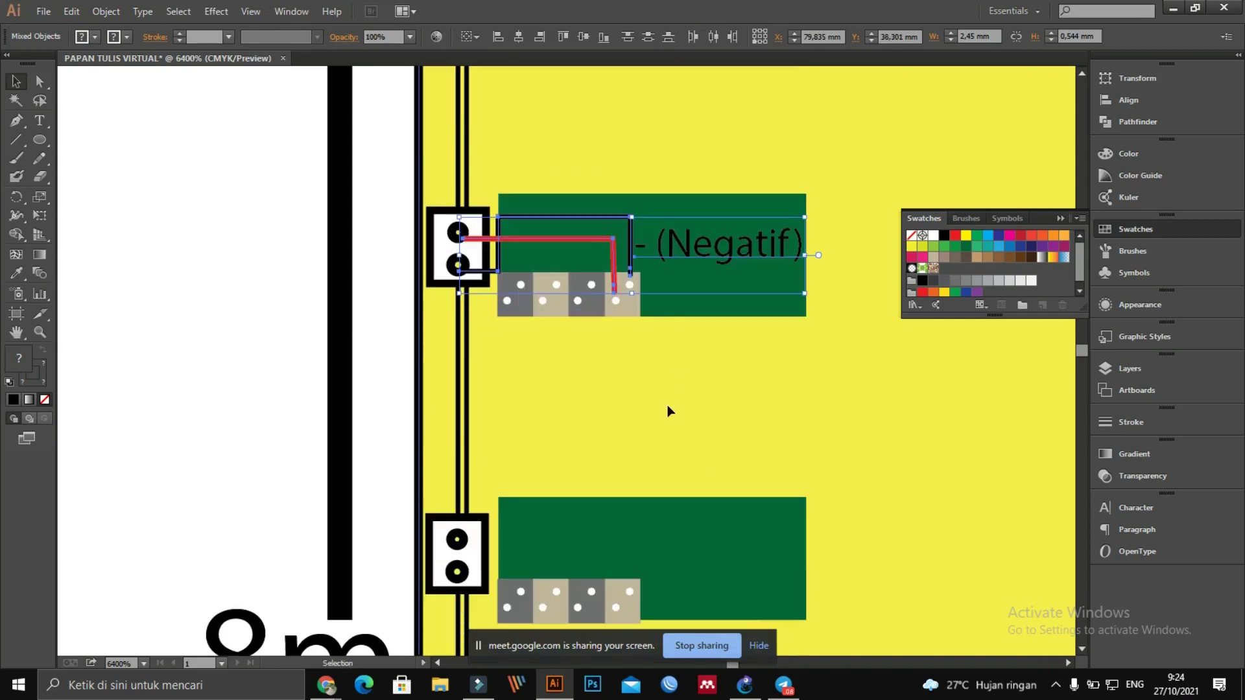
scroll(651, 286, down, 2)
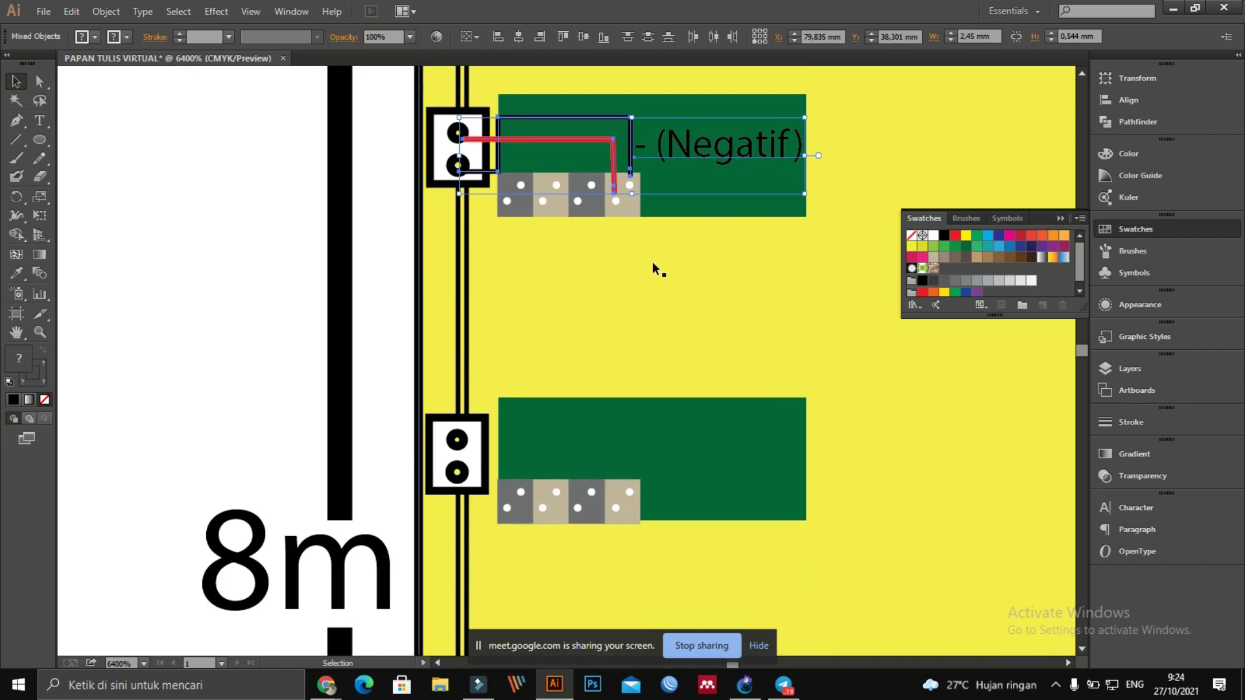
drag(733, 150, 731, 458)
scroll(736, 447, down, 4)
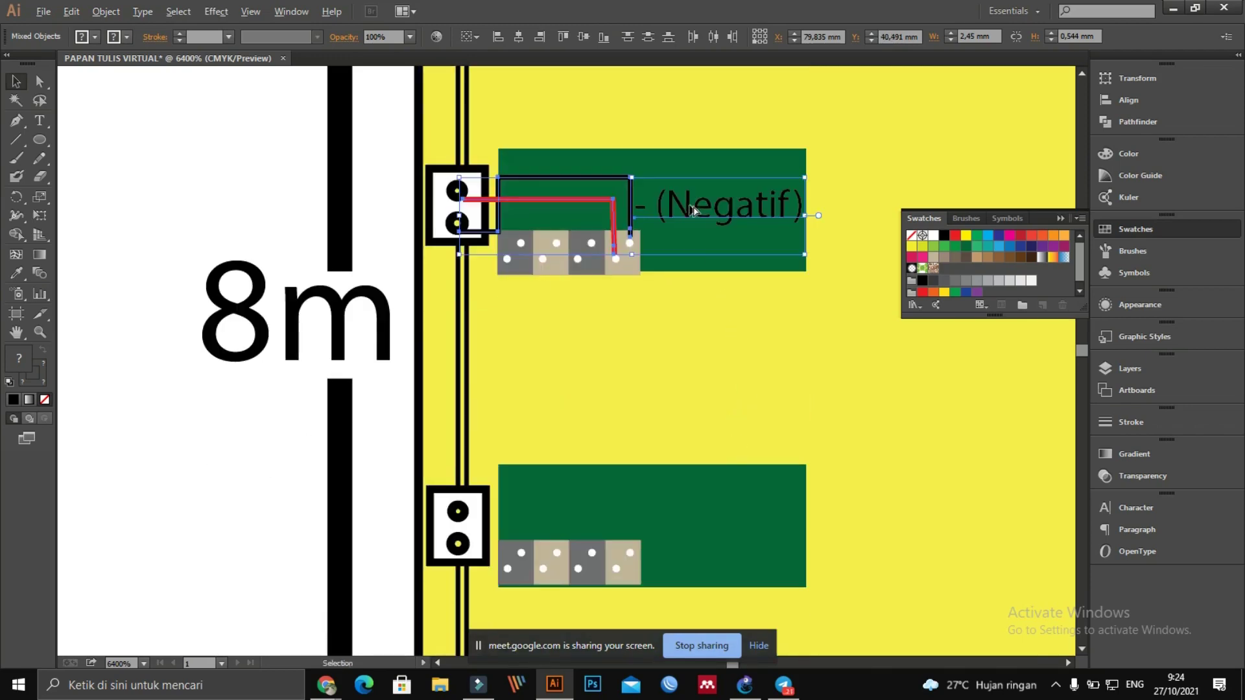
scroll(693, 209, down, 2)
scroll(701, 153, up, 1)
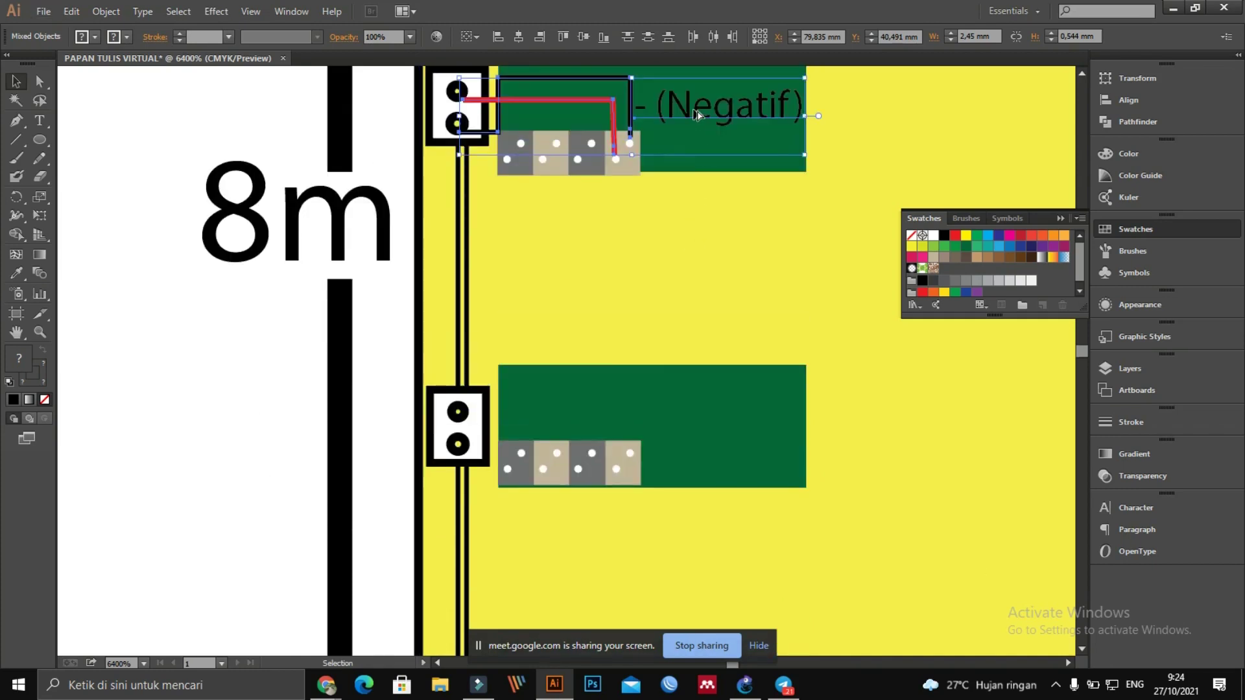
drag(698, 115, 702, 432)
scroll(702, 432, down, 4)
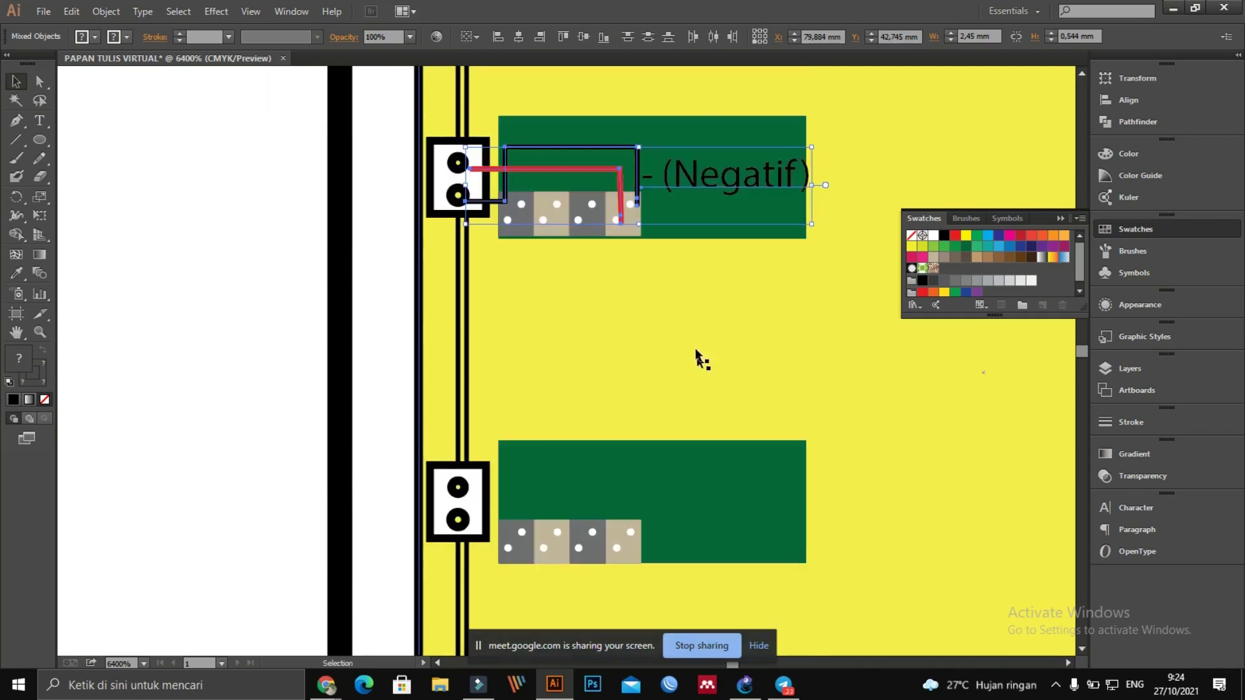
drag(711, 179, 713, 496)
key(ctrl+z)
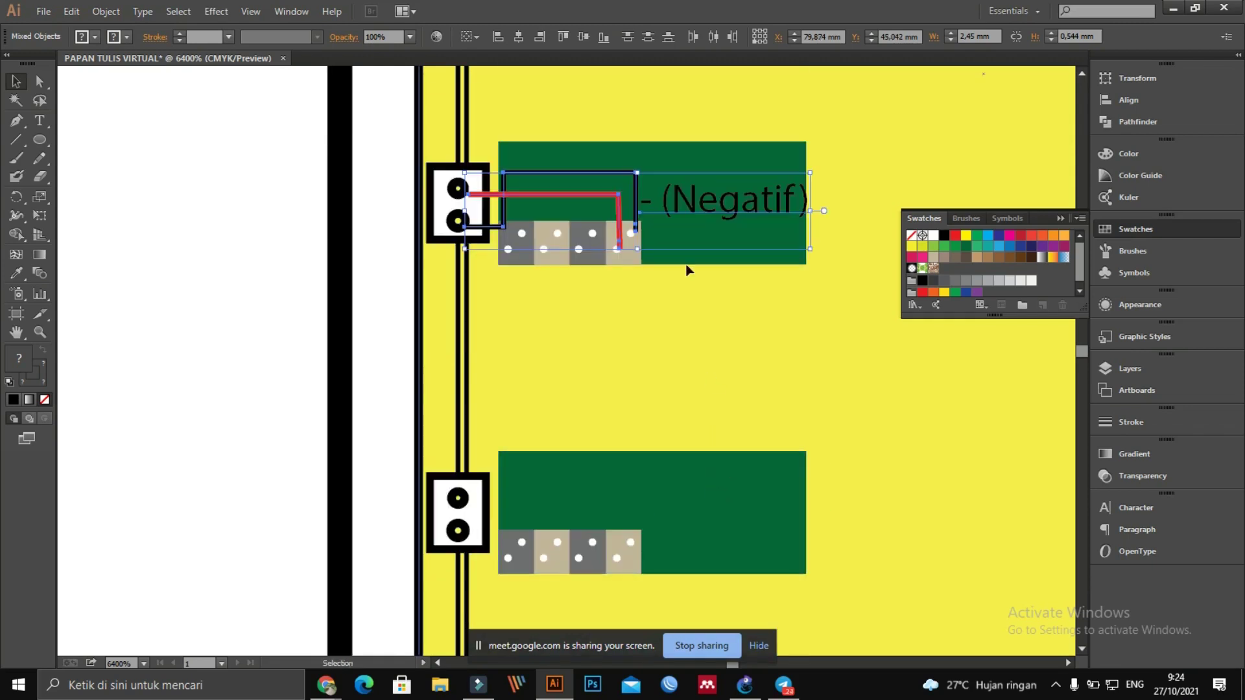
Step: Duplicate the red cable, black cable and "- (Negatif)" label onto the sixth and seventh desks down the wall
drag(687, 196, 676, 509)
scroll(672, 489, down, 5)
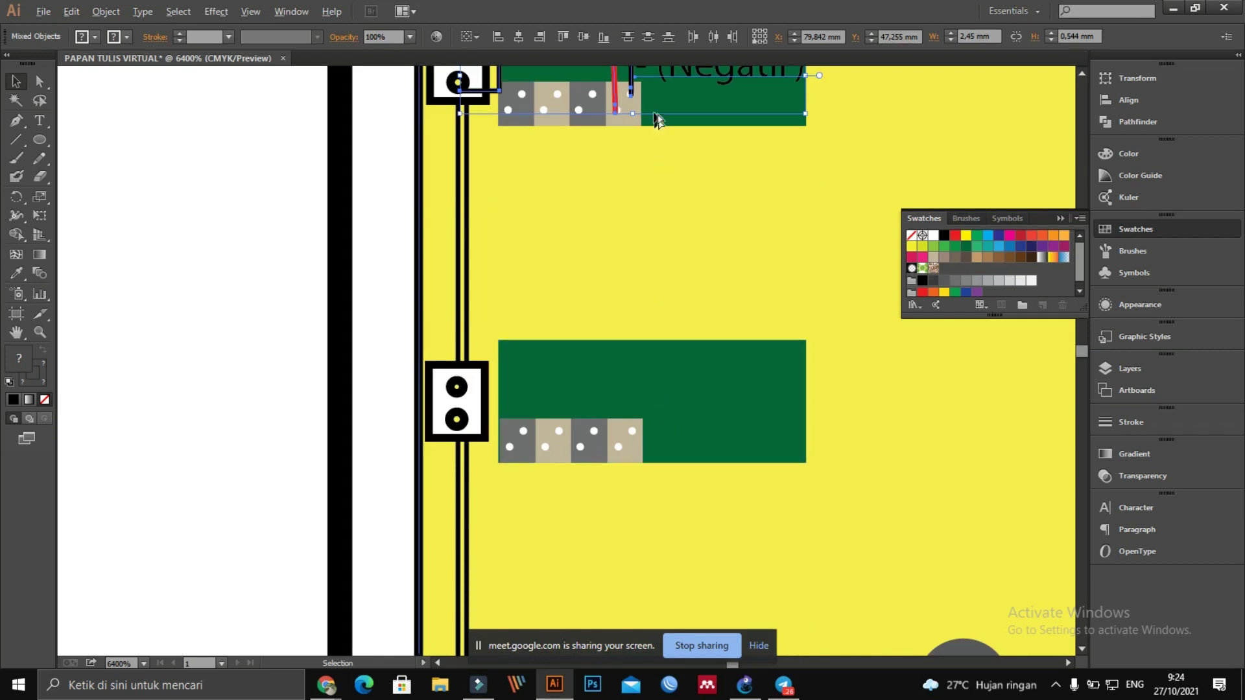
drag(645, 91, 635, 413)
scroll(635, 410, down, 5)
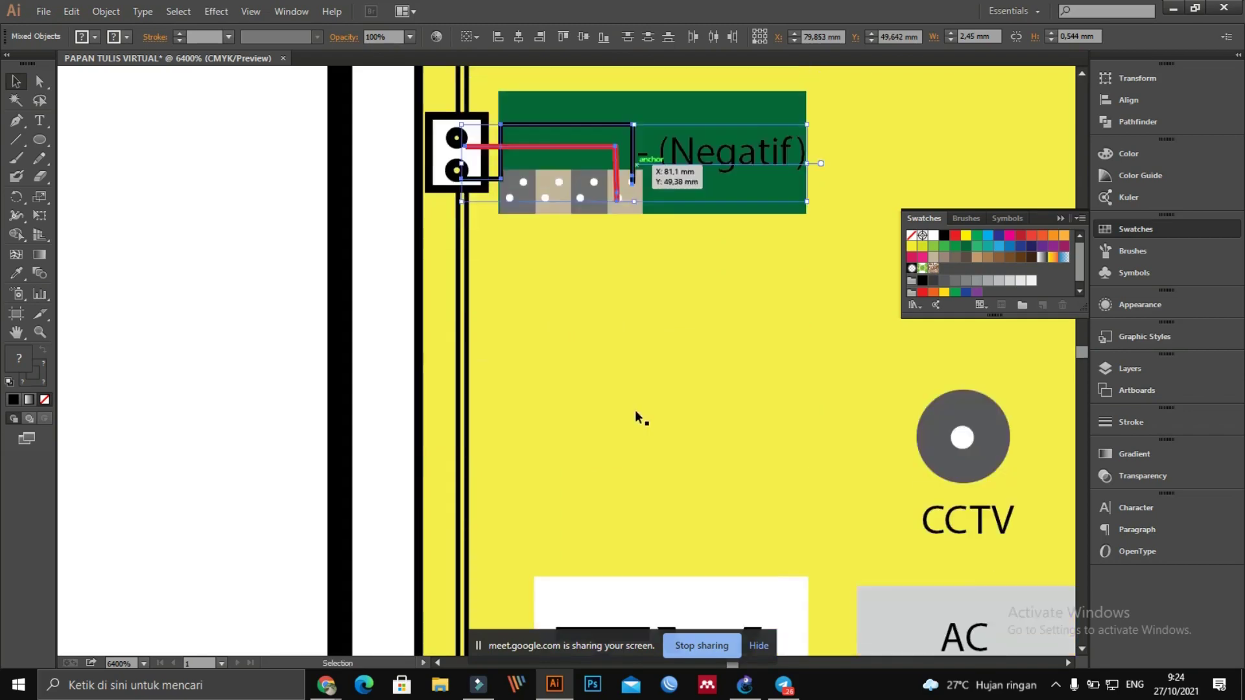
scroll(628, 391, up, 5)
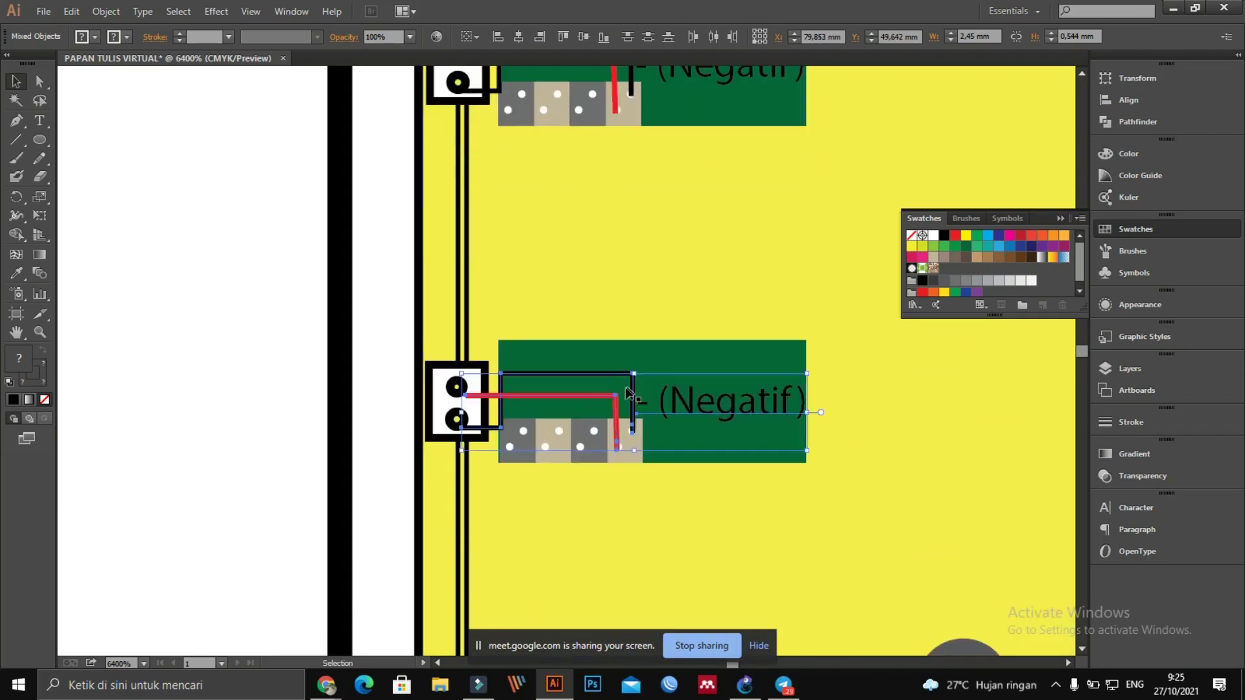
click(247, 326)
scroll(353, 338, down, 2)
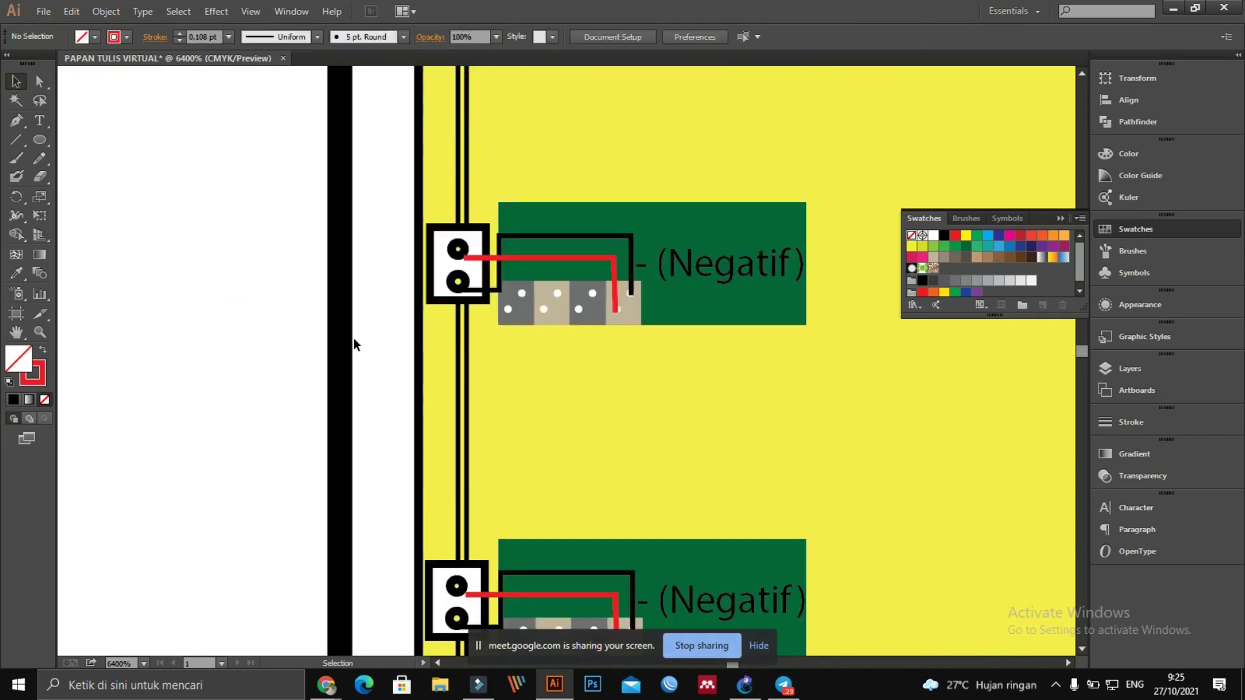
scroll(353, 339, up, 2)
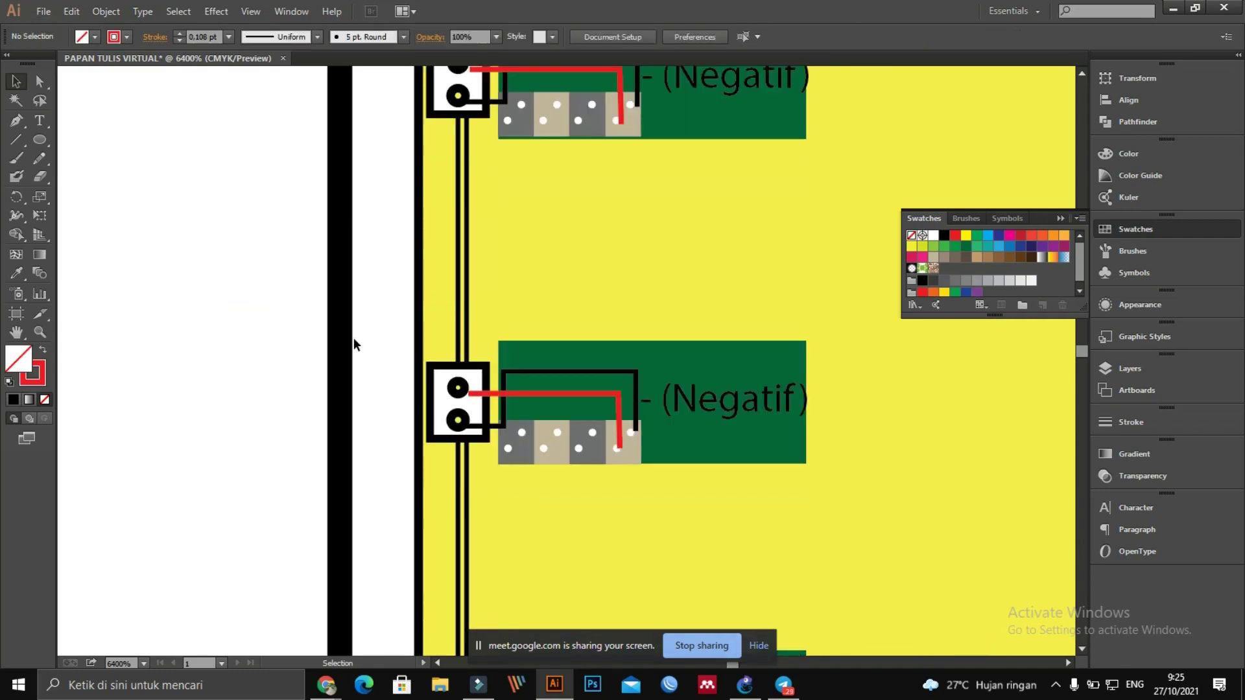
Step: Examine the cables and labels on all seven wired desks, the MSB corner and the unwired desk row opposite
click(1060, 219)
scroll(890, 315, up, 5)
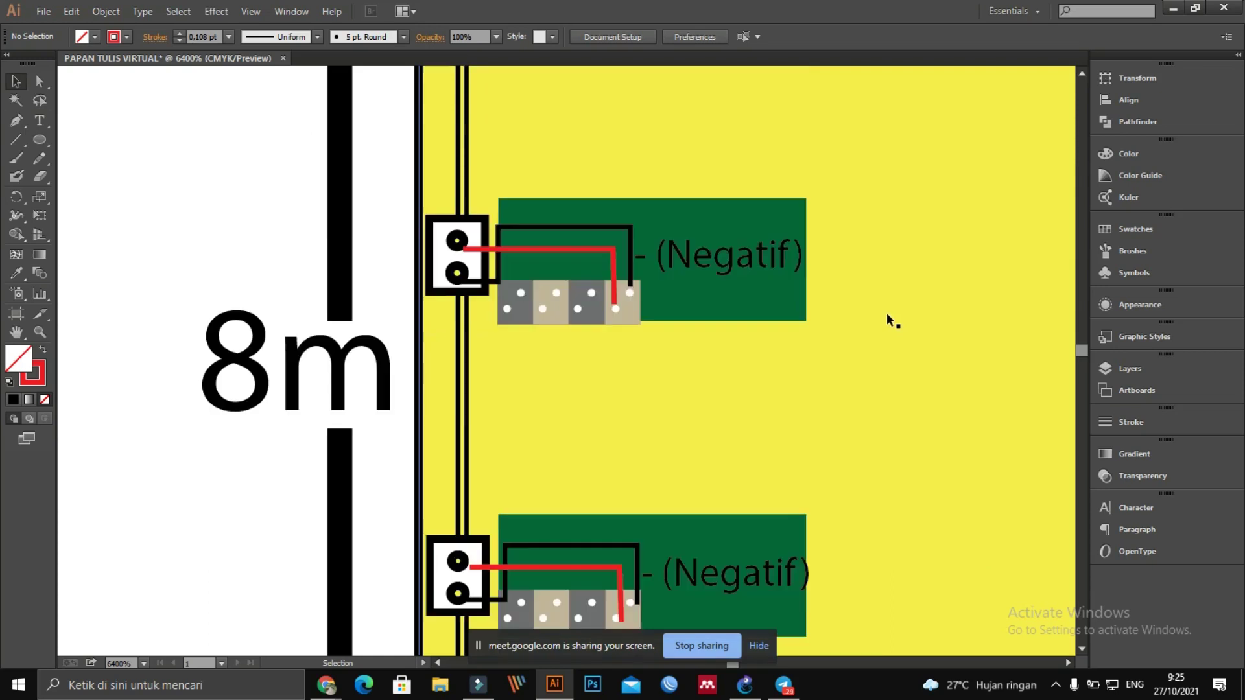
scroll(885, 312, up, 3)
scroll(784, 281, up, 5)
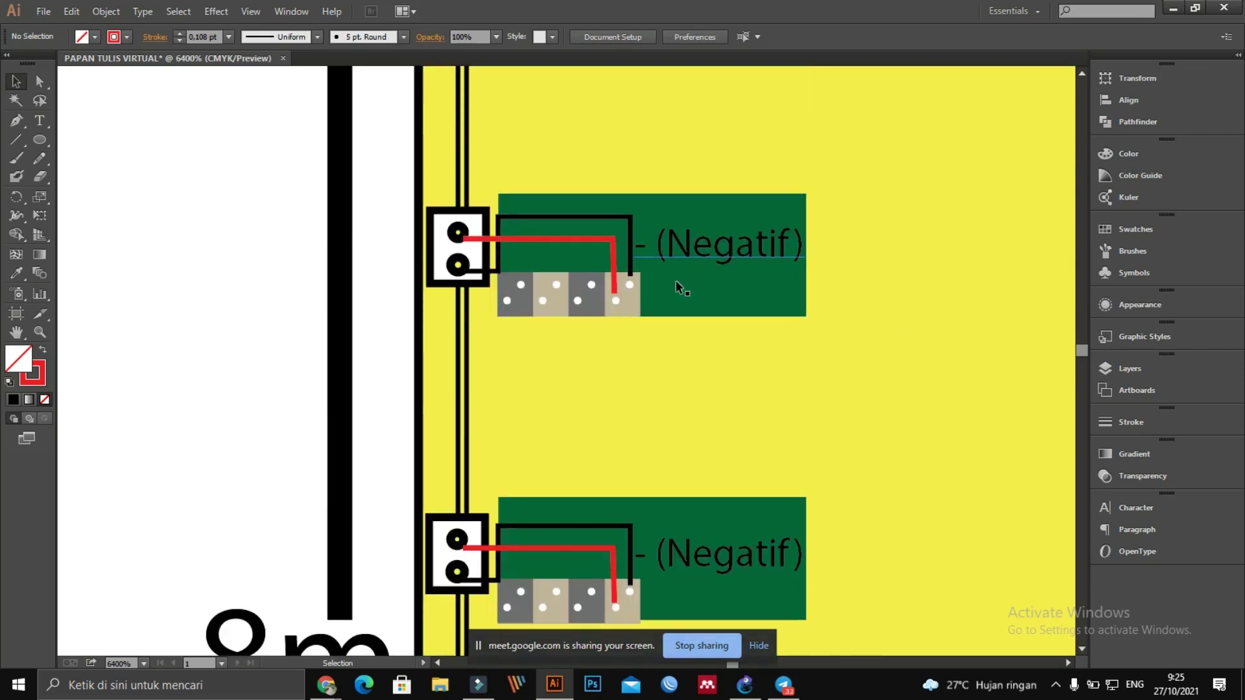
scroll(676, 280, down, 3)
scroll(675, 280, up, 9)
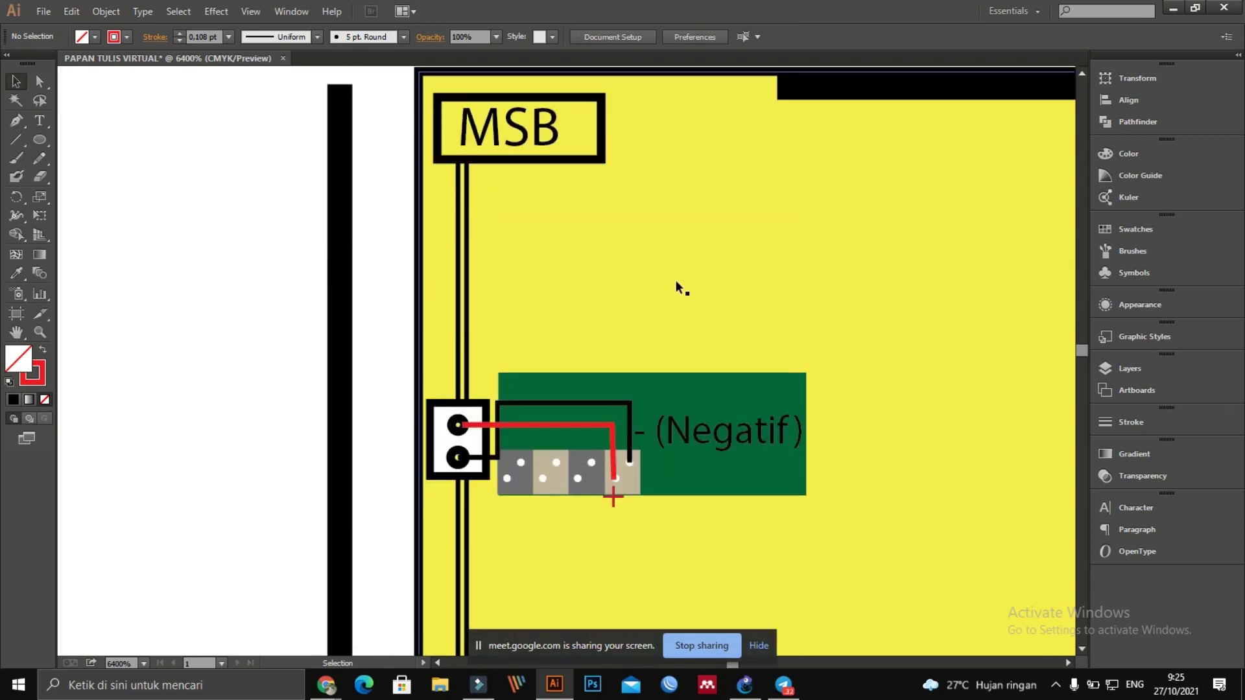
scroll(676, 284, up, 8)
scroll(676, 285, down, 5)
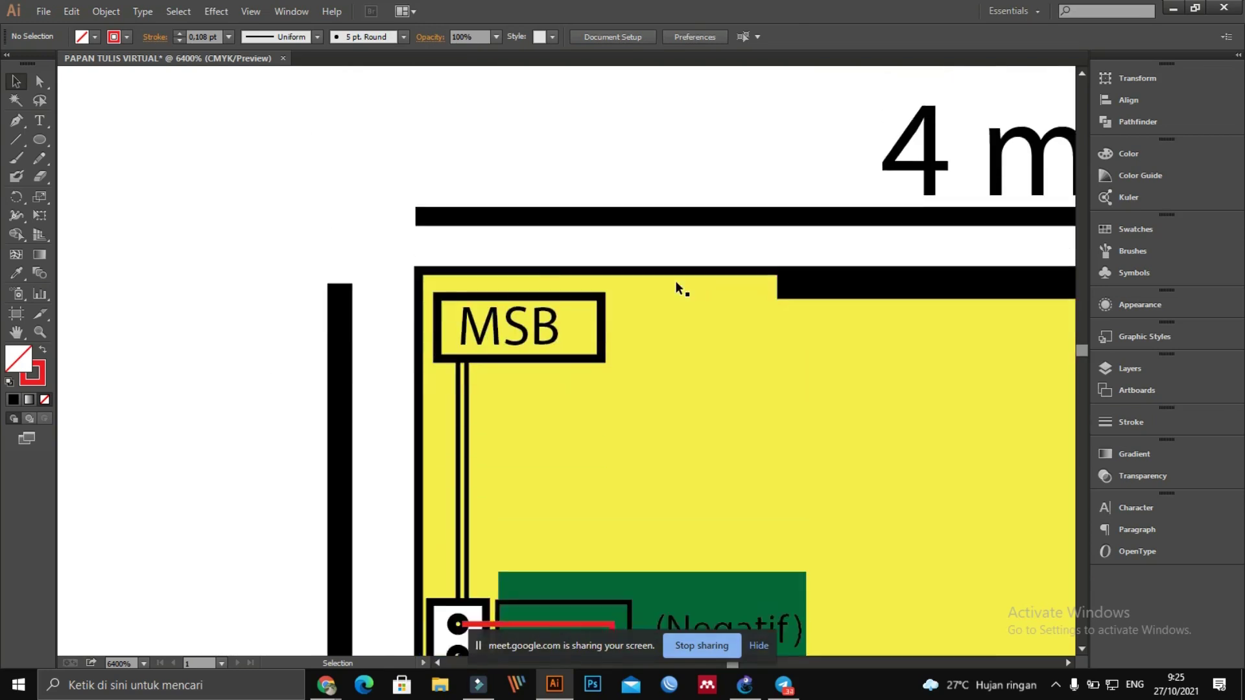
scroll(676, 282, down, 12)
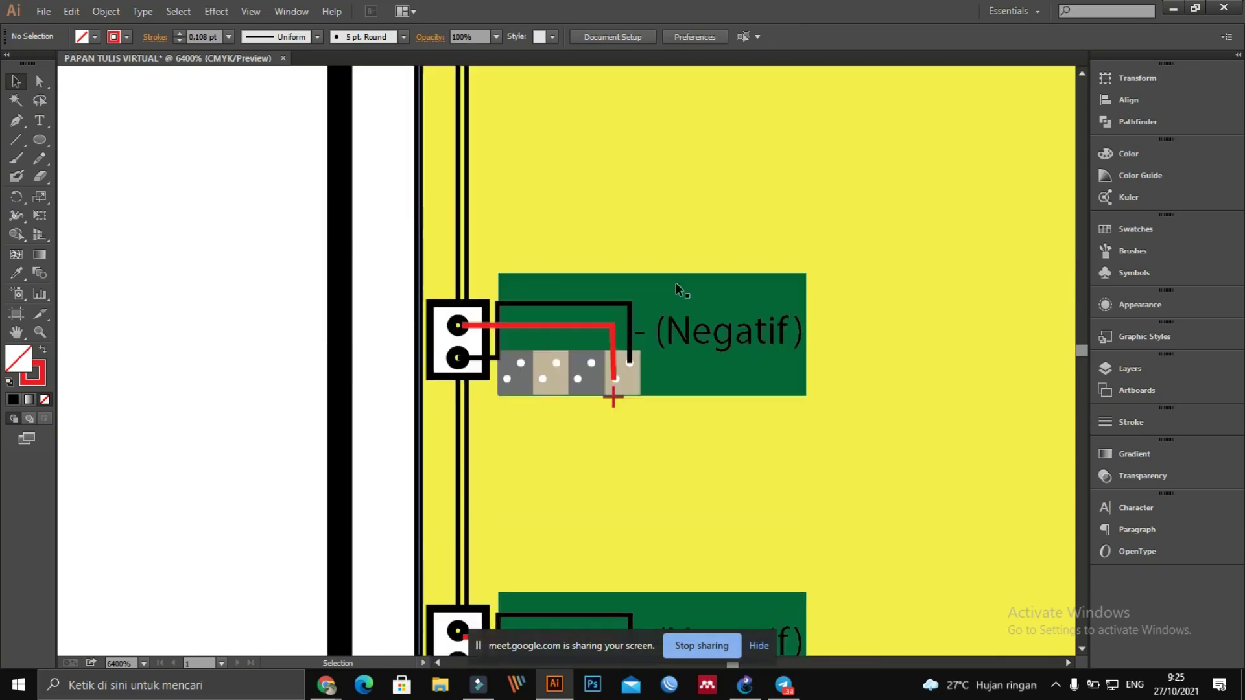
scroll(687, 290, down, 15)
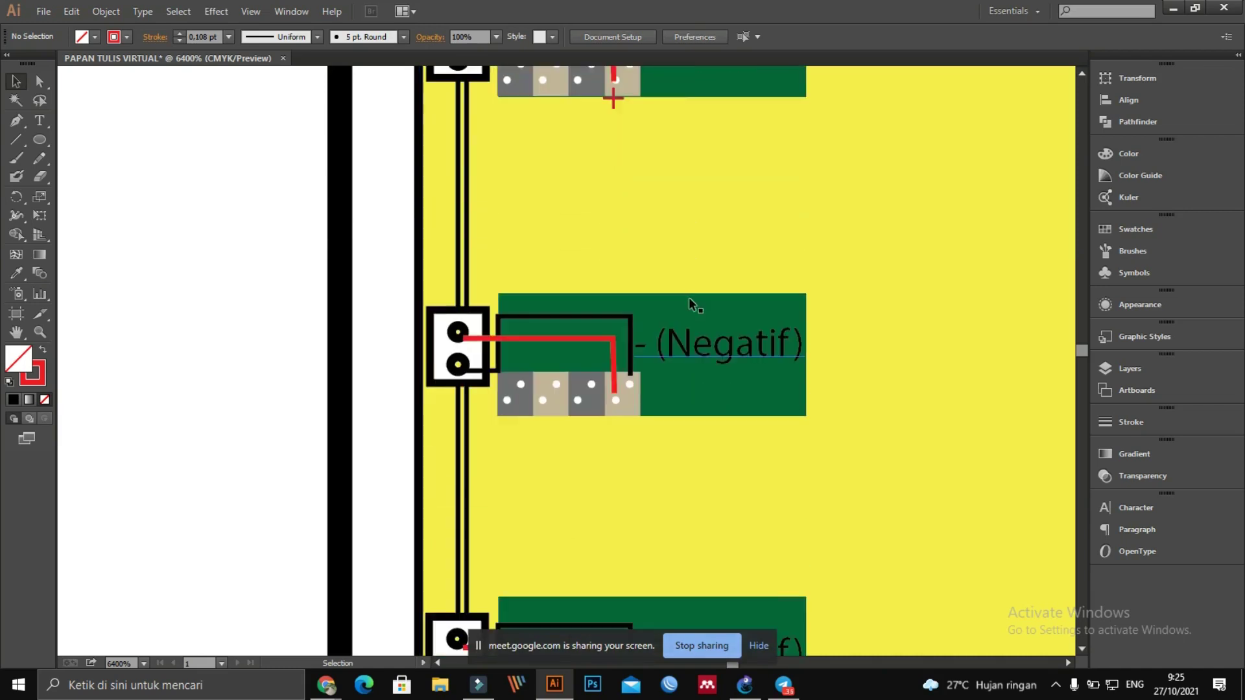
scroll(688, 302, down, 5)
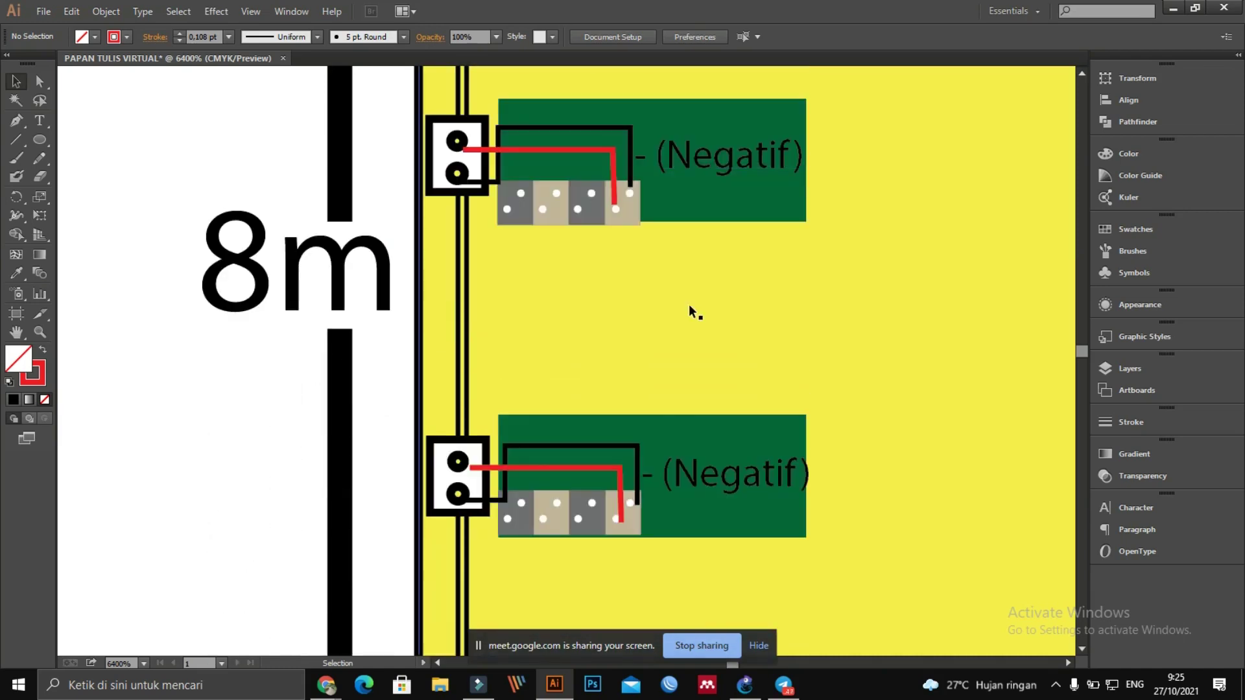
scroll(689, 304, down, 3)
scroll(688, 305, down, 4)
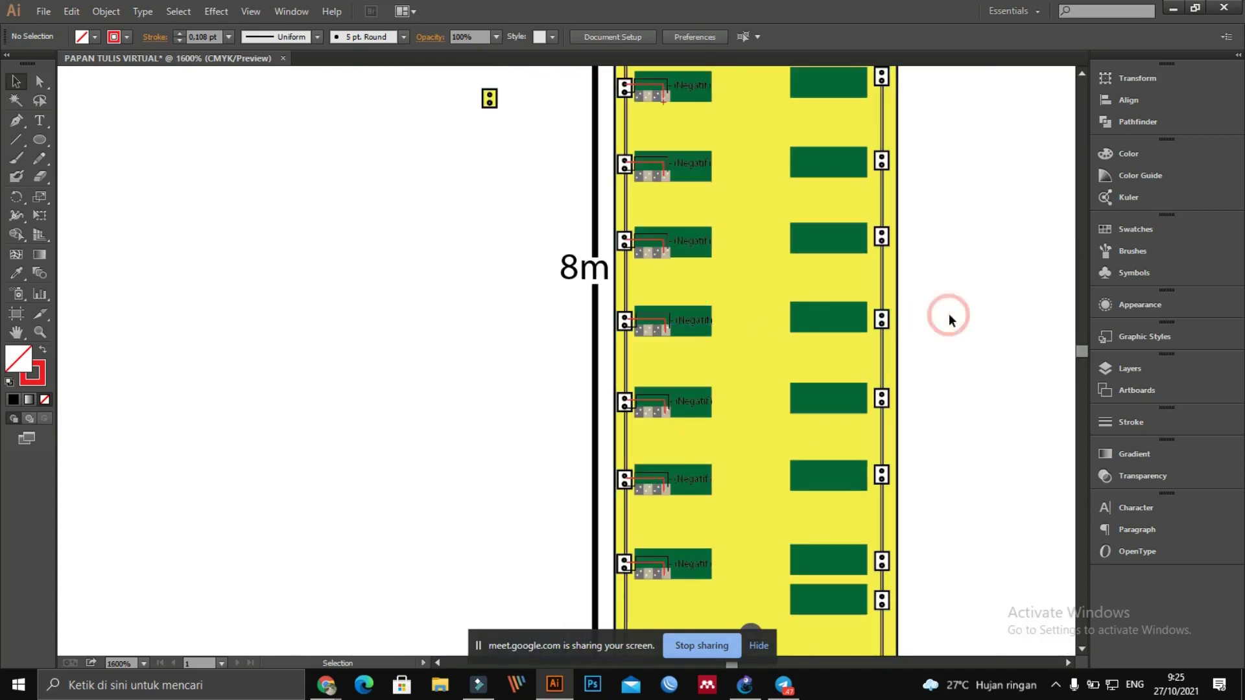
scroll(949, 319, up, 2)
scroll(948, 313, up, 1)
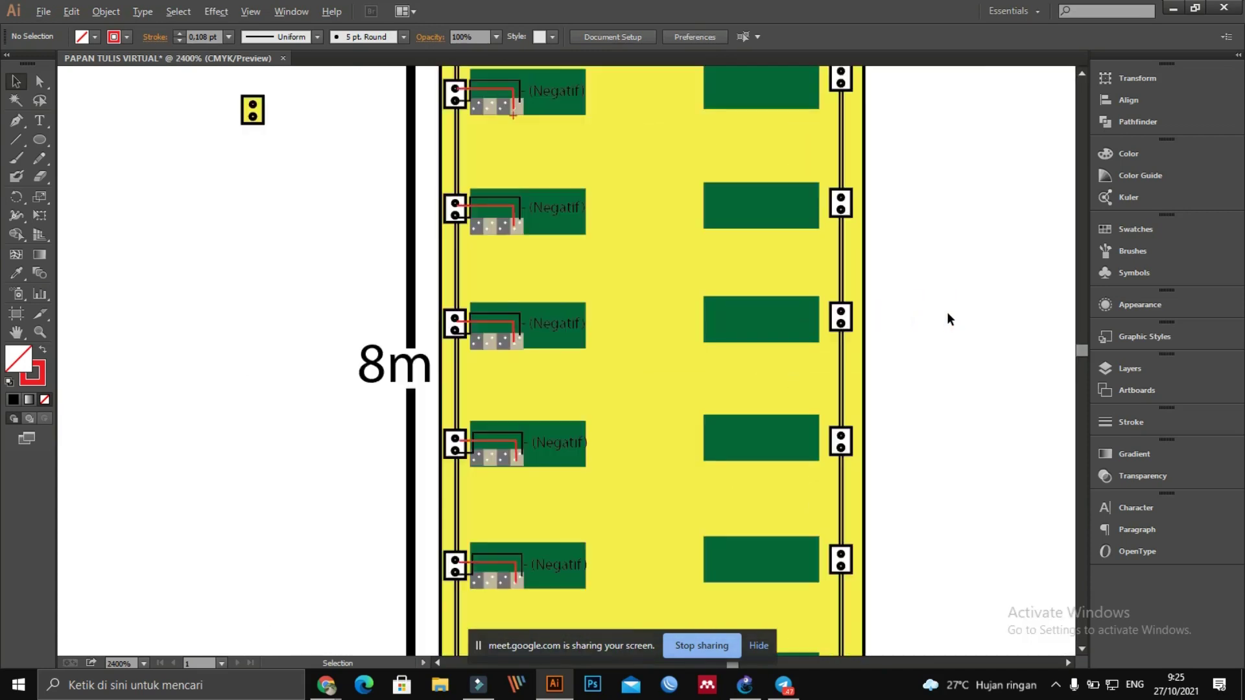
scroll(881, 321, down, 3)
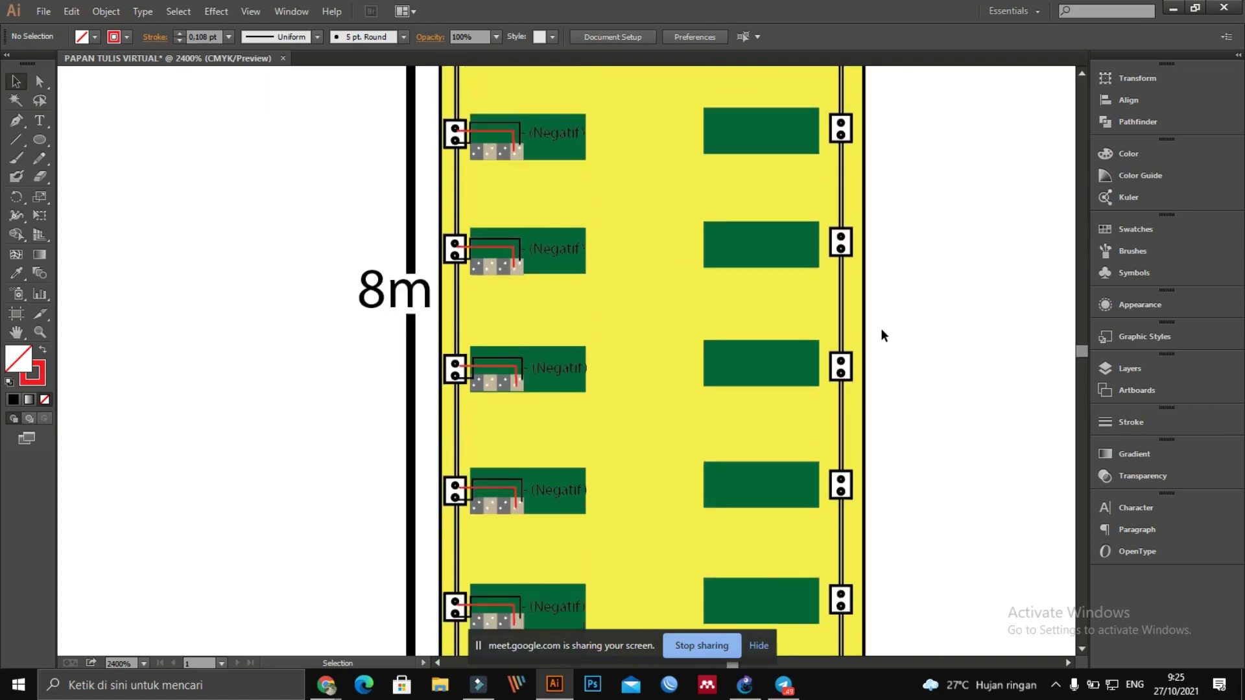
scroll(844, 422, down, 5)
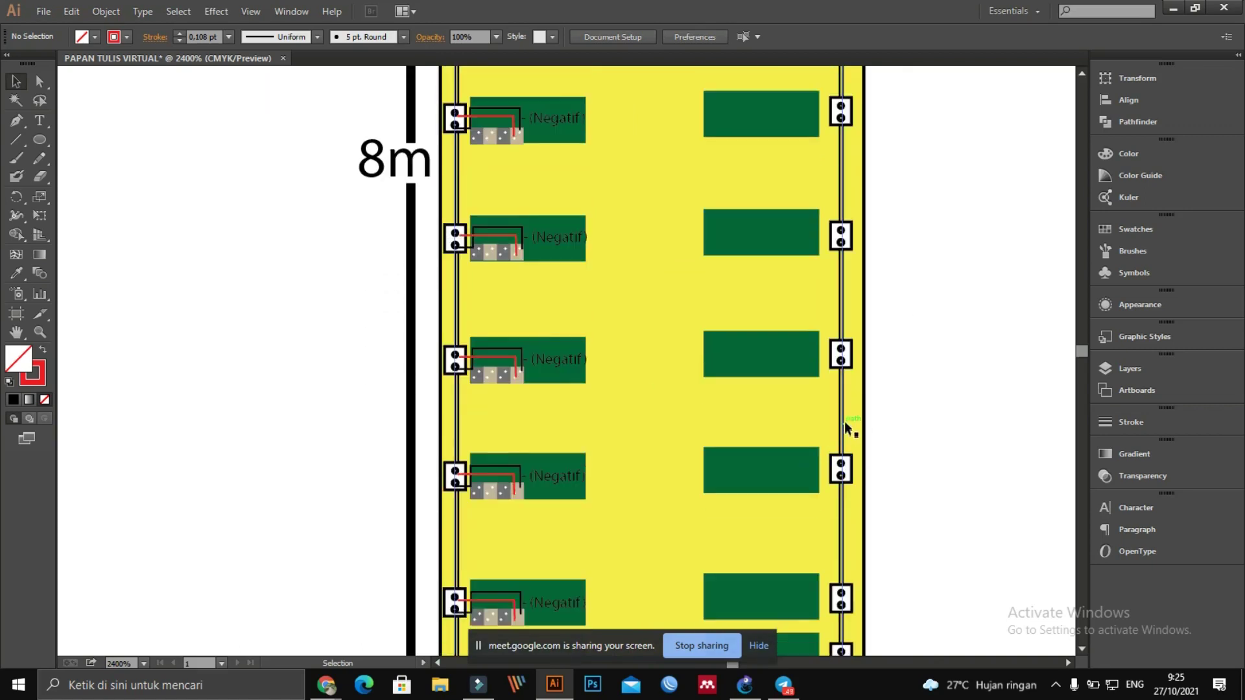
scroll(845, 420, up, 7)
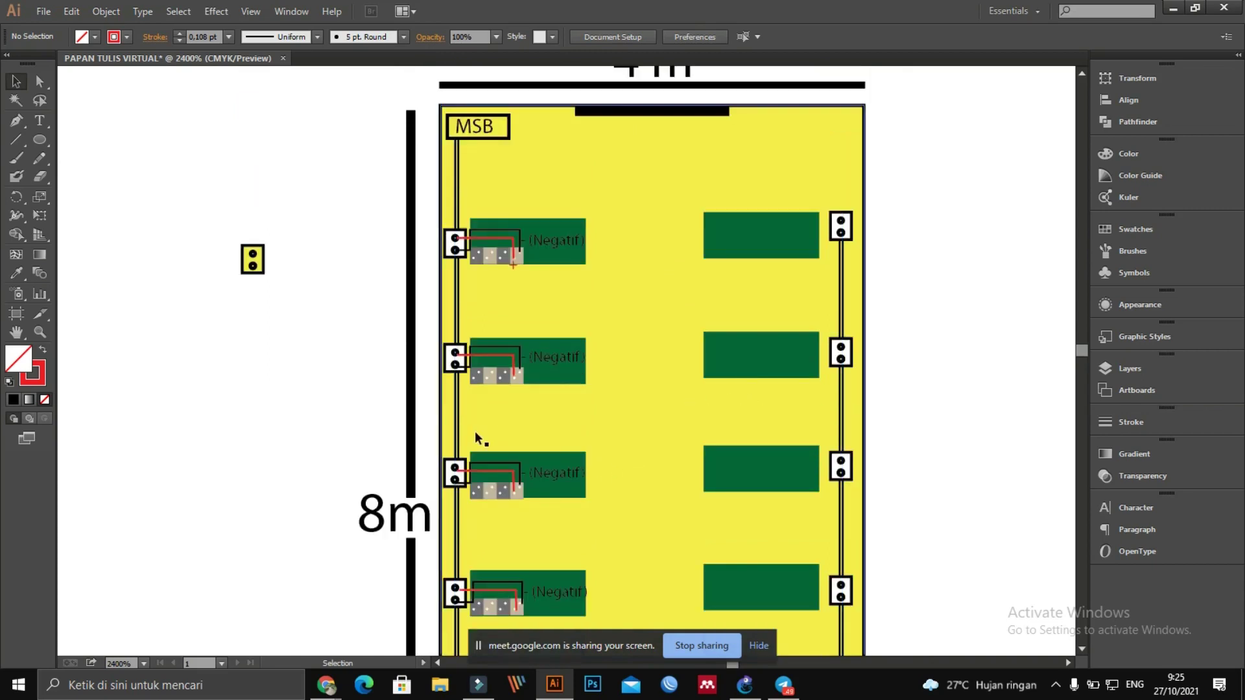
Step: Delete the spare yellow socket lying outside the floor plan, beyond the 8m dimension line
scroll(473, 430, down, 1)
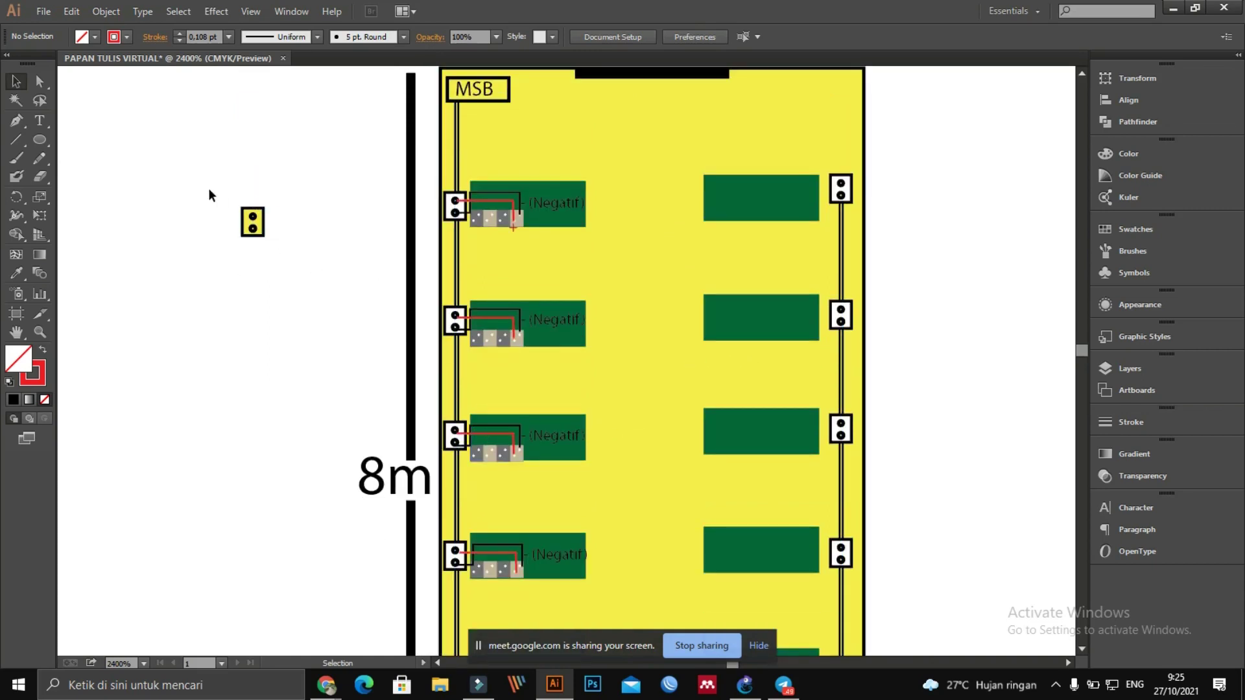
drag(198, 198, 281, 286)
key(Delete)
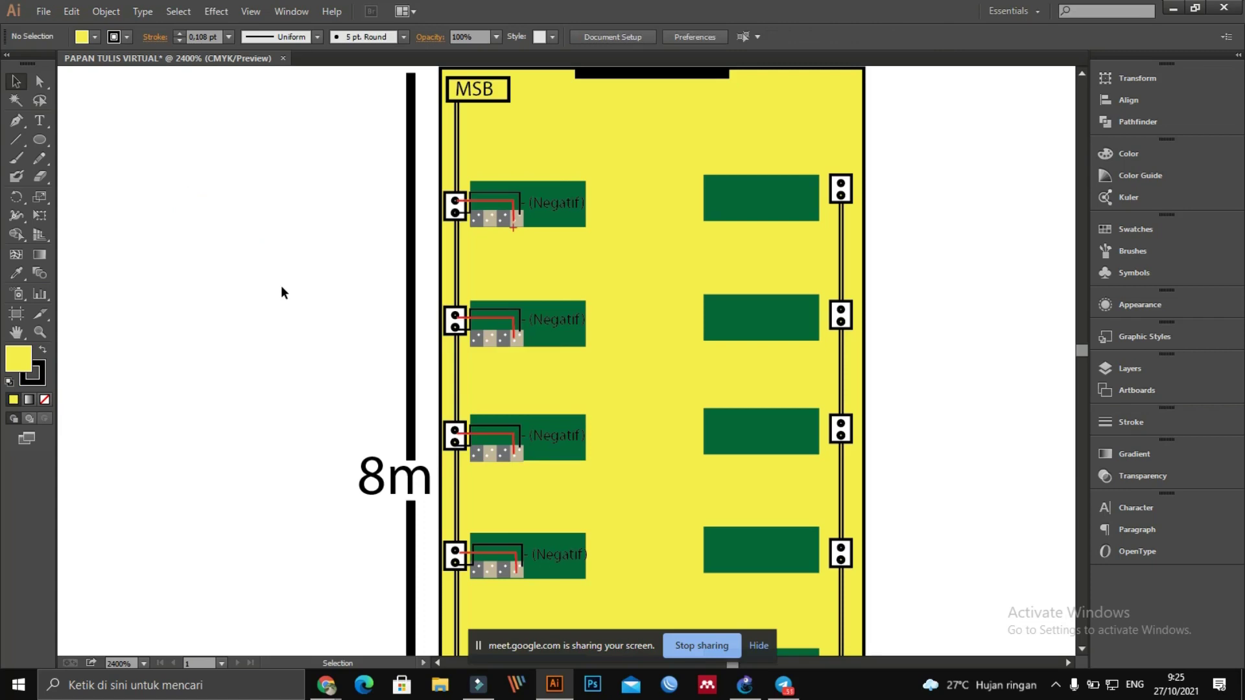
Step: Draw a rectangle about 1.09 by 0.87 mm on the blank area beside the 8m dimension line and fill it teal
scroll(454, 327, down, 4)
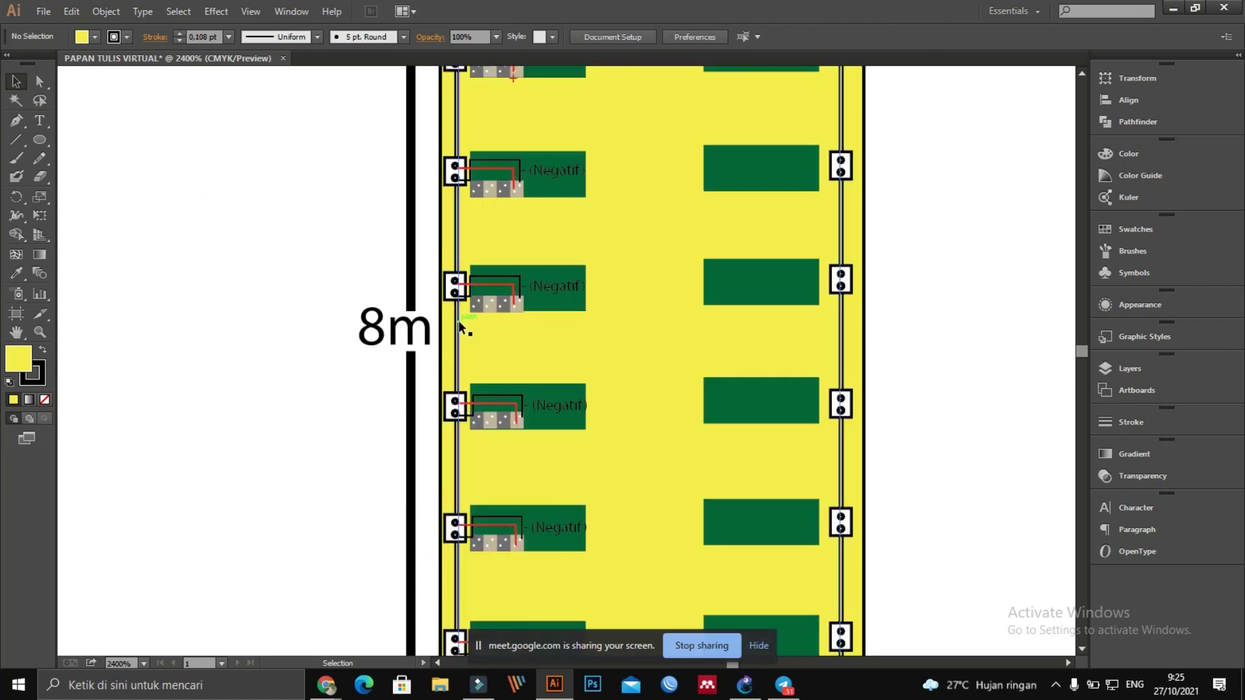
scroll(633, 489, down, 2)
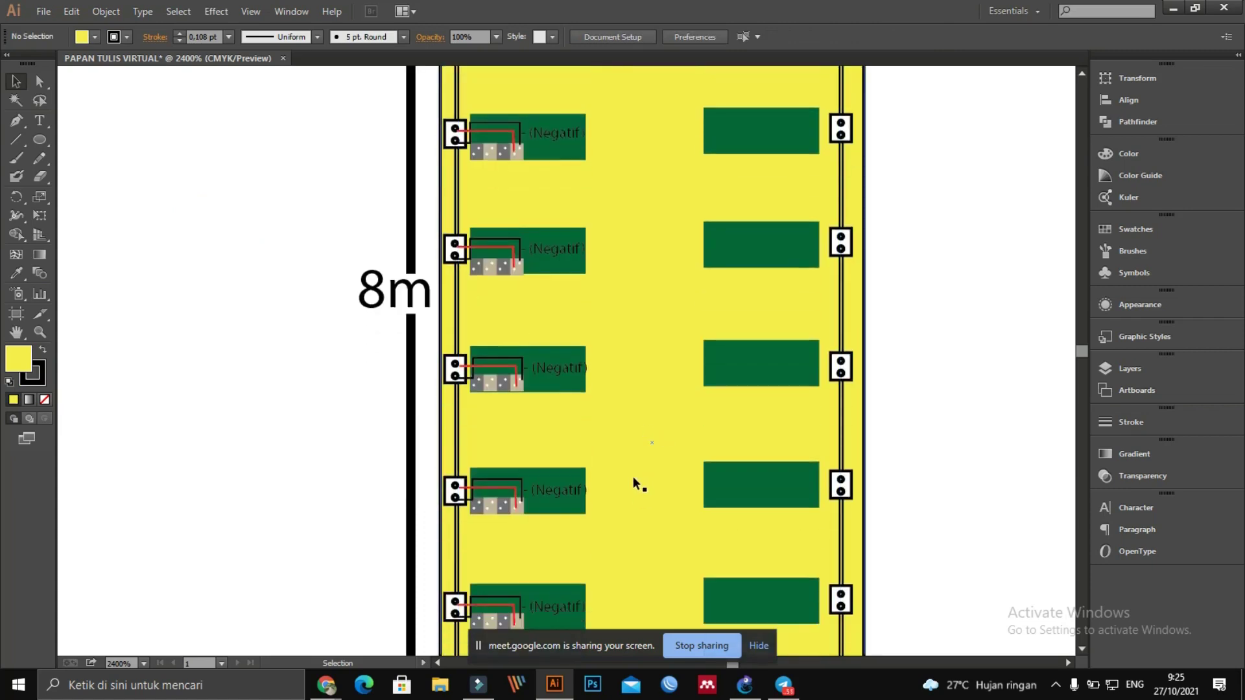
scroll(621, 493, down, 7)
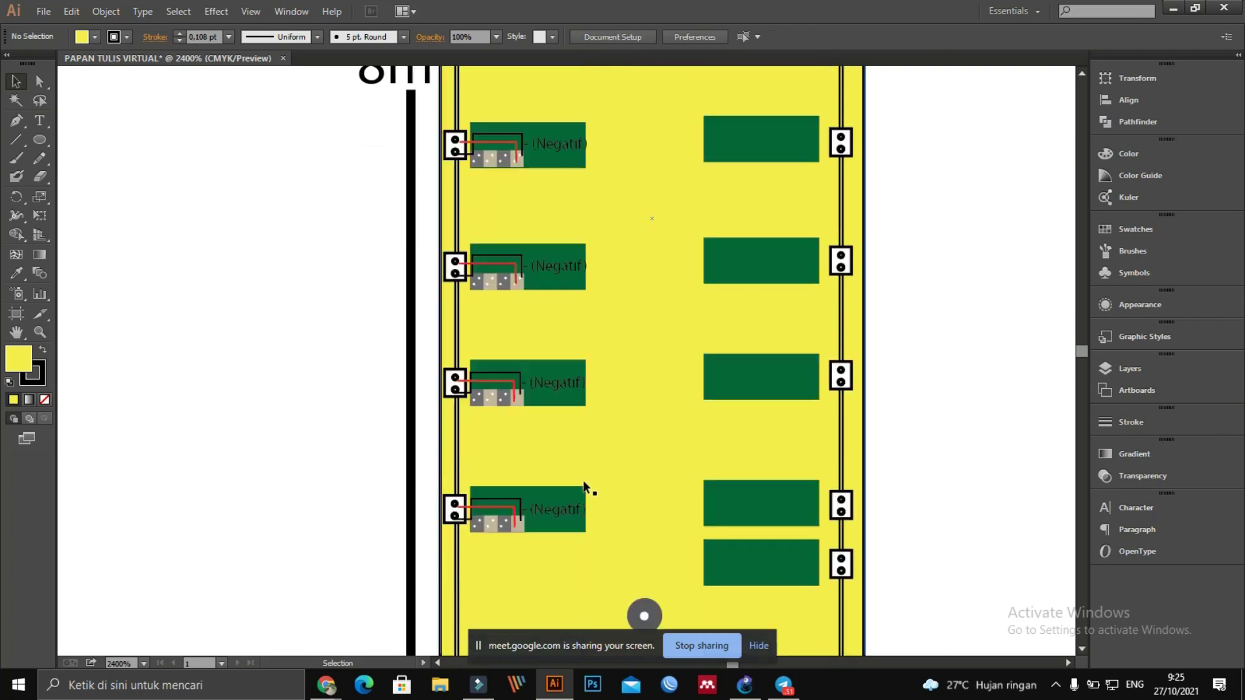
scroll(579, 471, down, 2)
scroll(577, 468, up, 4)
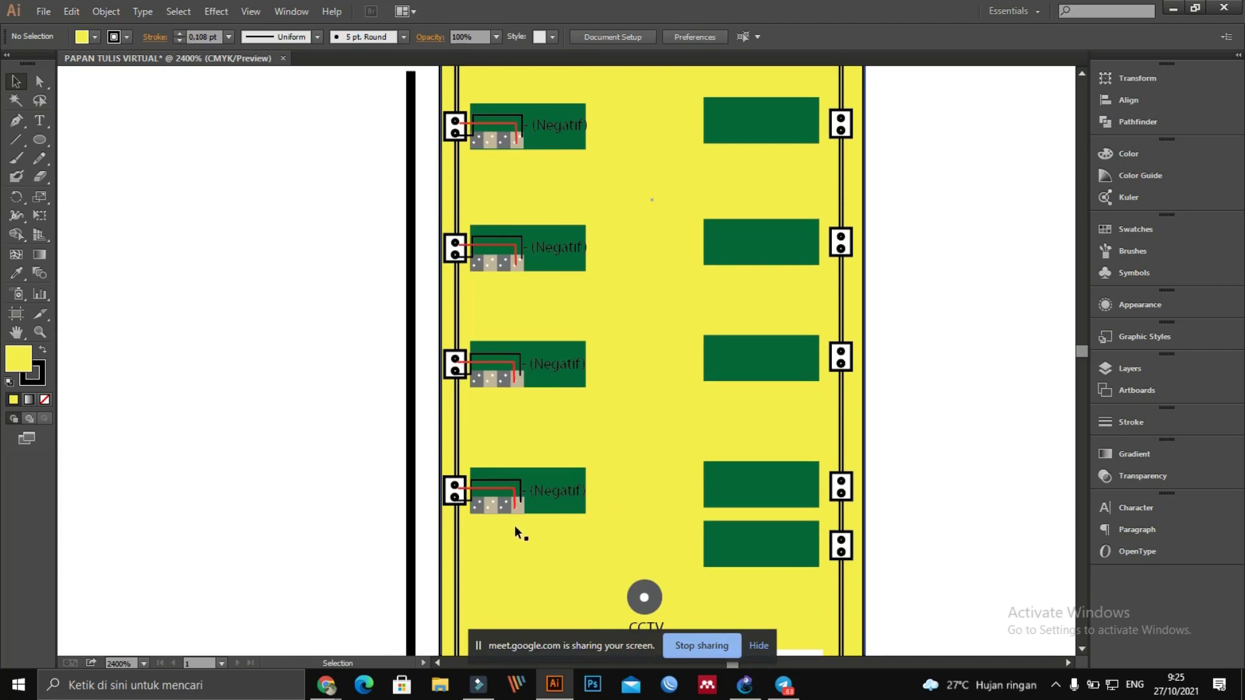
scroll(507, 539, down, 3)
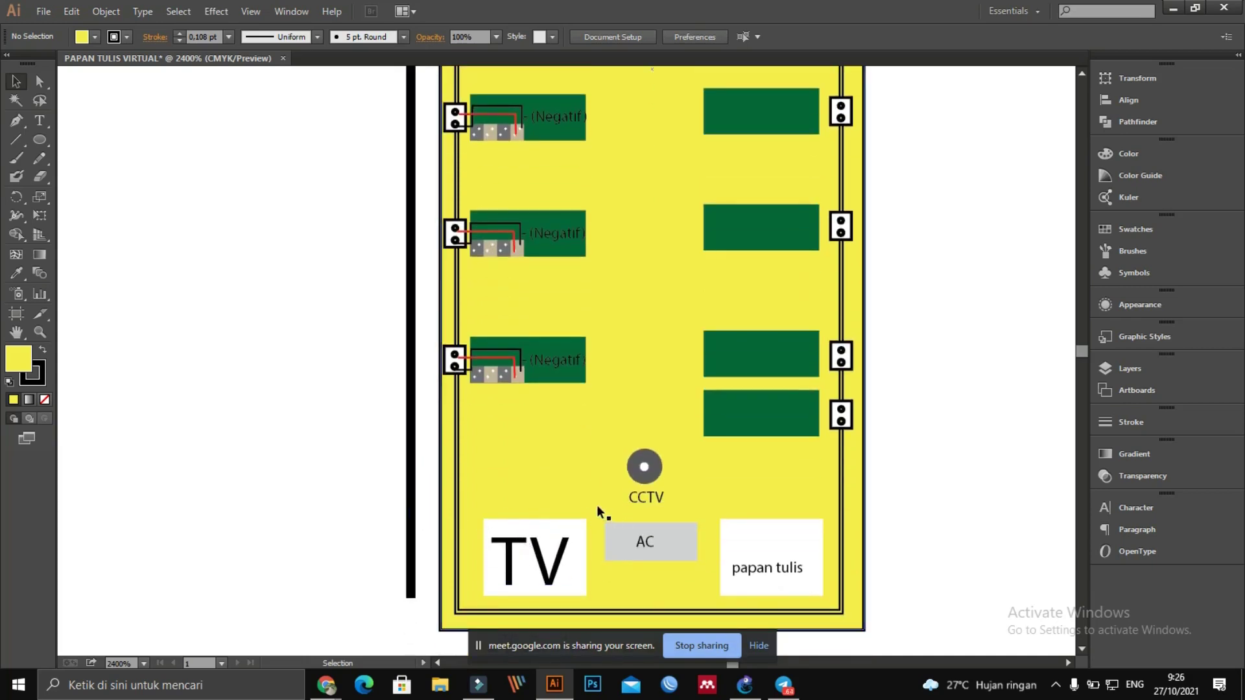
click(33, 140)
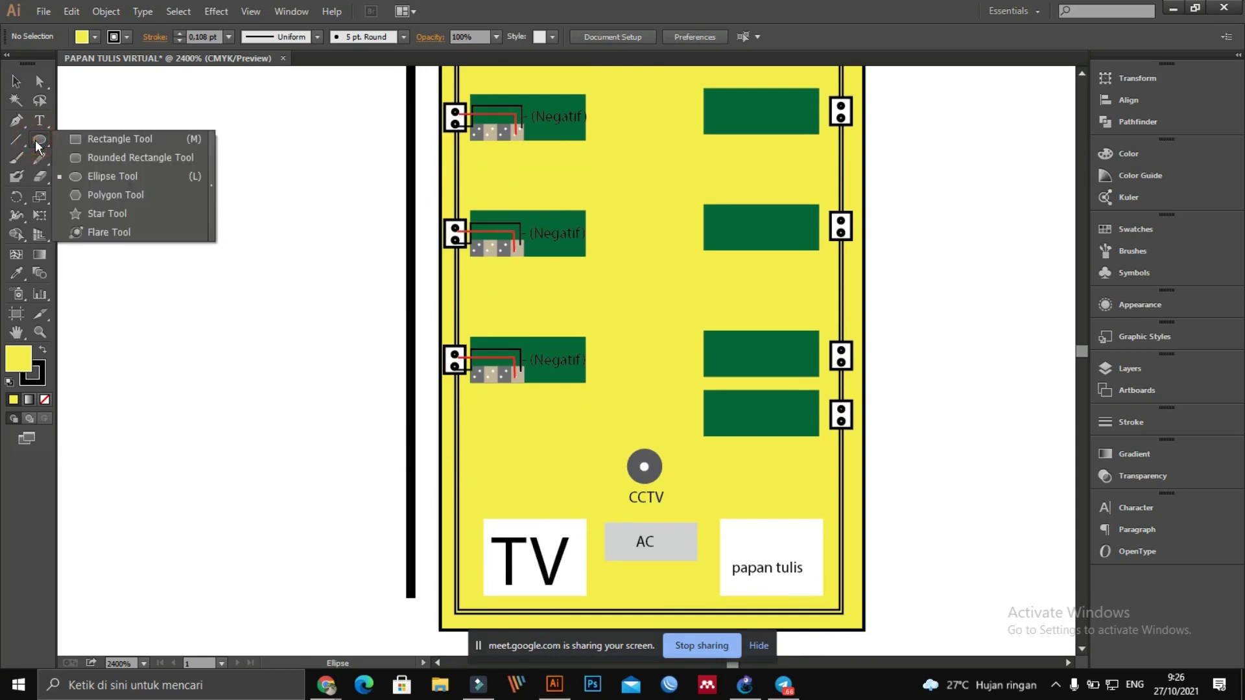
click(75, 140)
drag(171, 242, 229, 288)
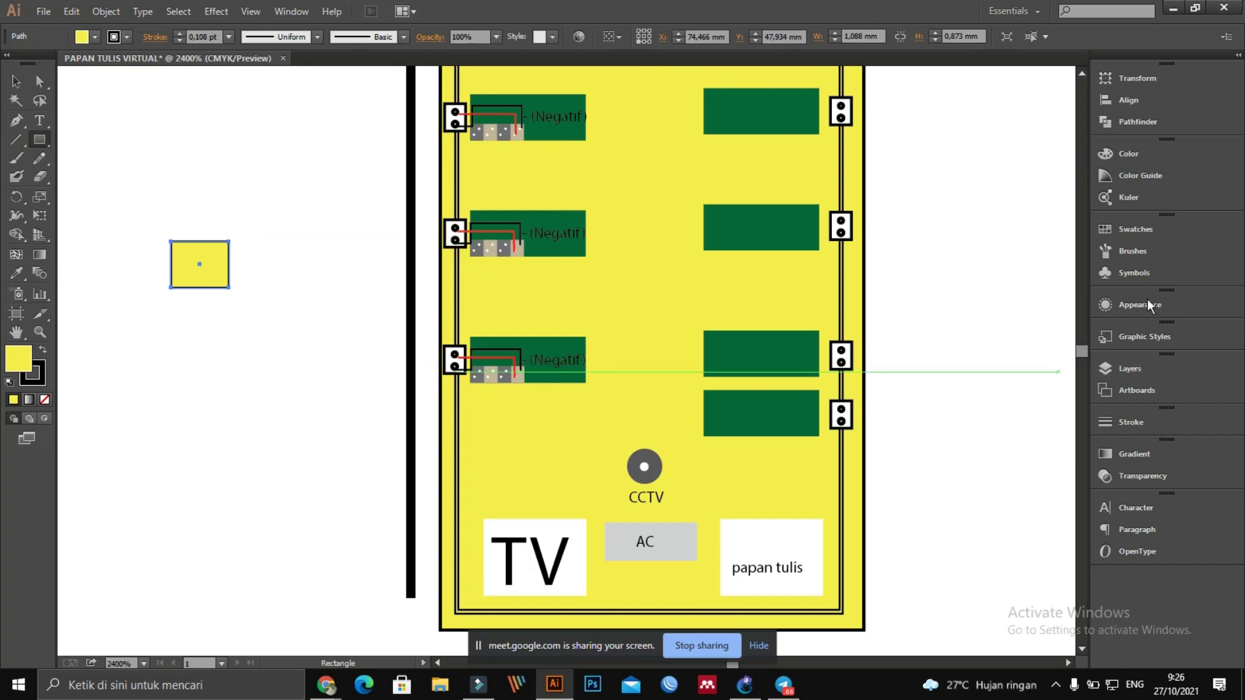
click(1140, 229)
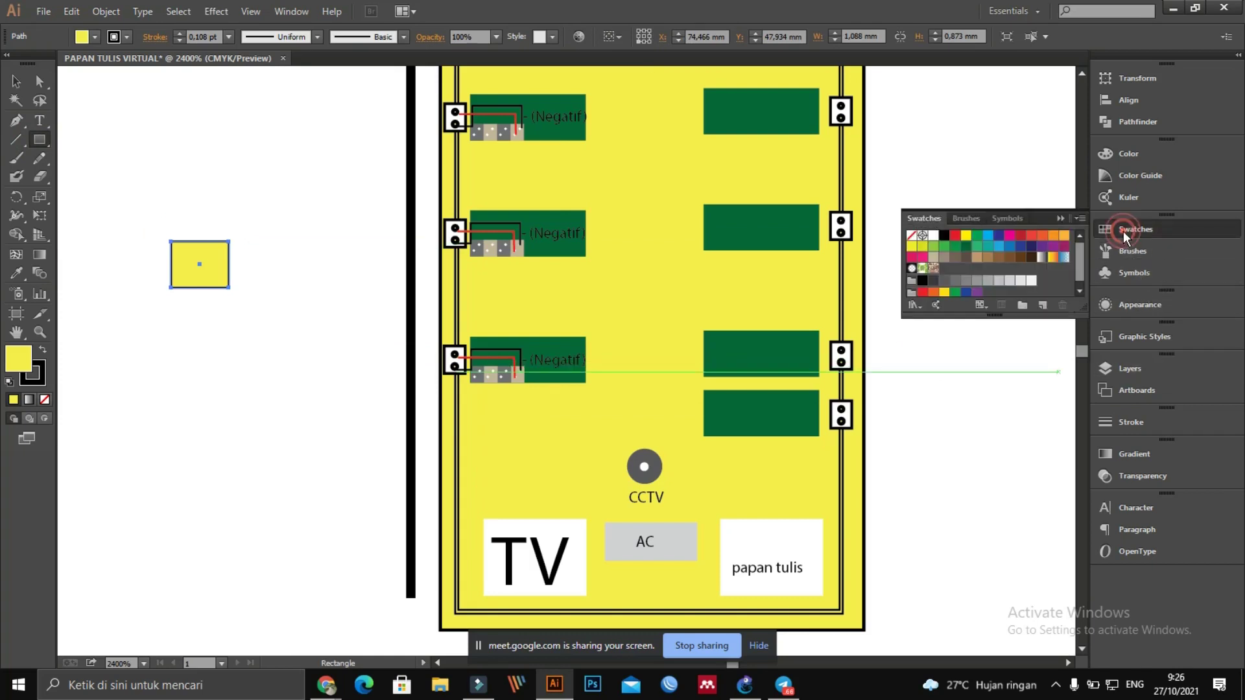
click(988, 249)
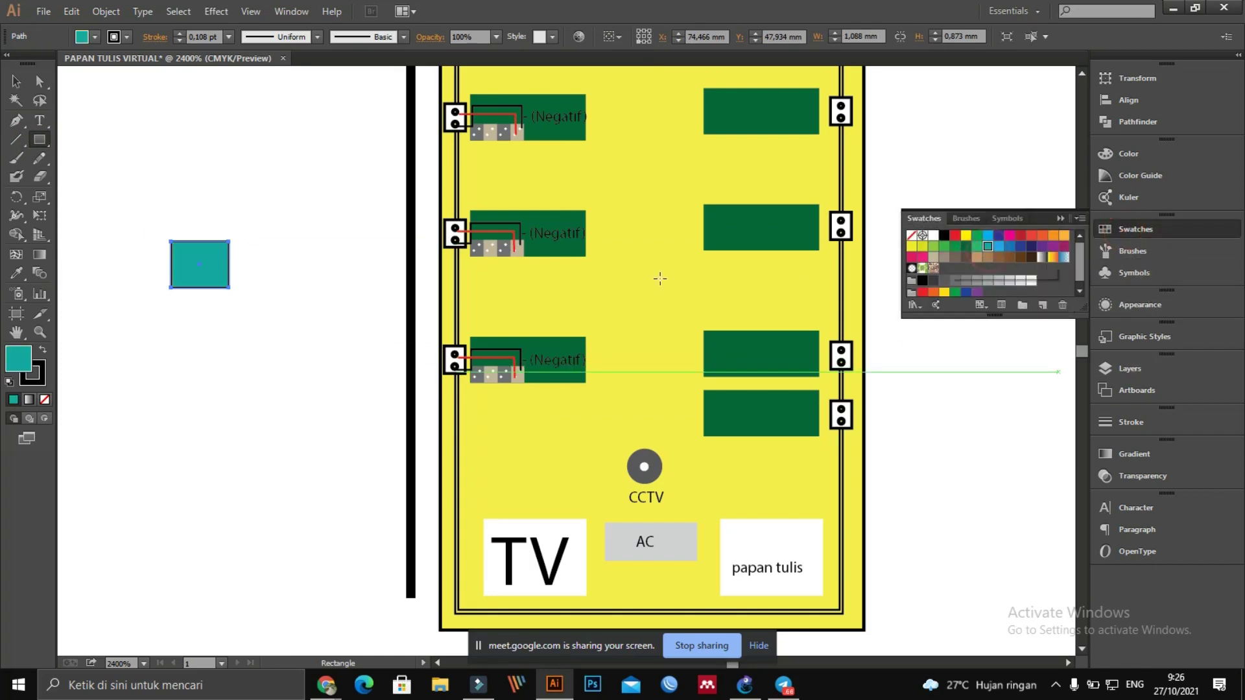
click(16, 82)
click(229, 297)
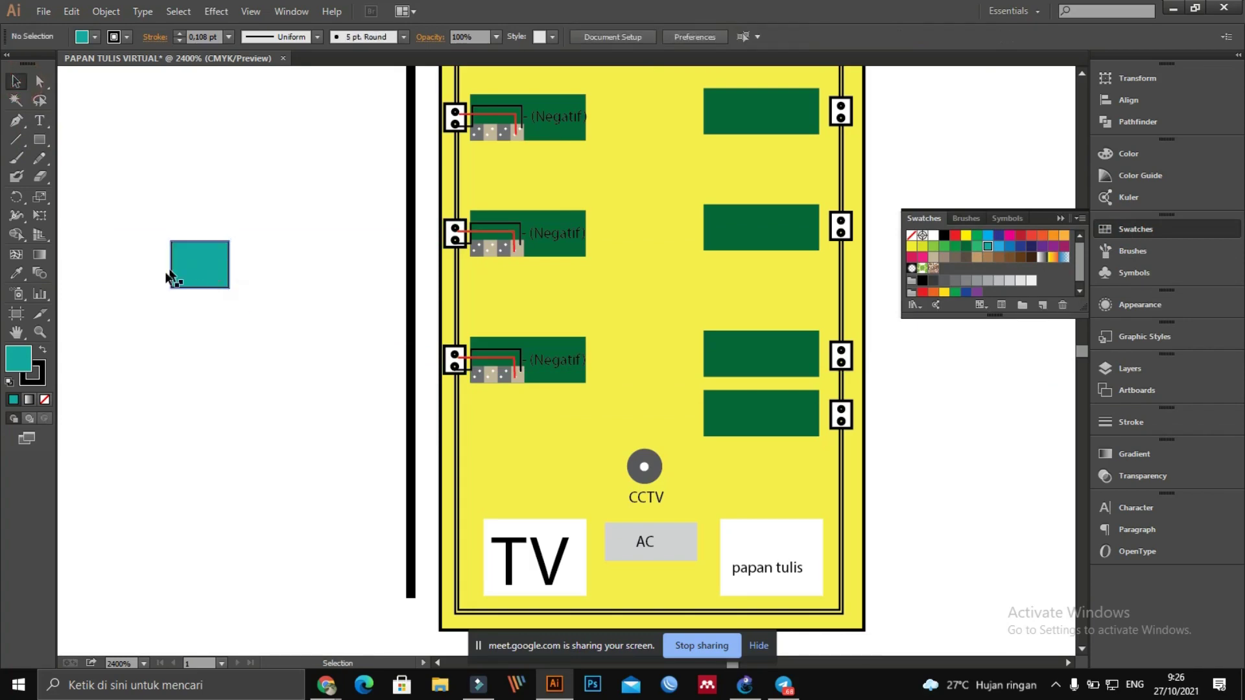
Step: Draw a closed, slanted four-sided base about 1.5 mm wide and 0.19 mm high along the teal rectangle's lower edge with the Pen tool
key(p)
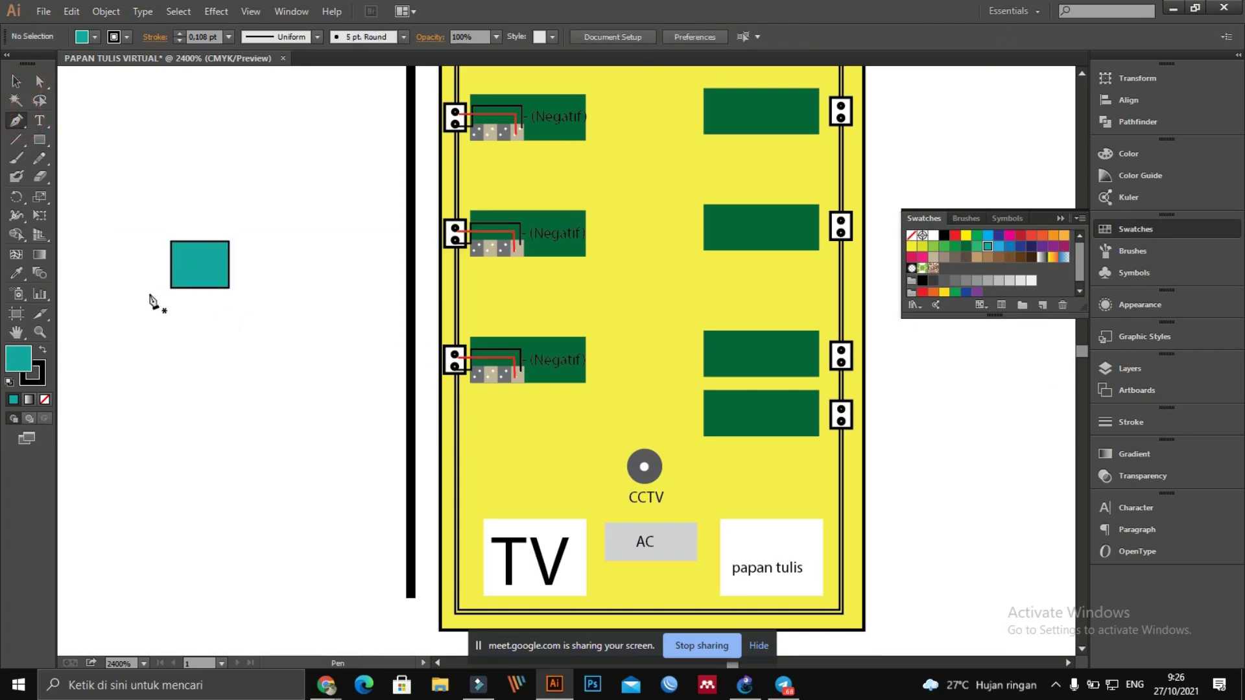
click(149, 294)
click(170, 287)
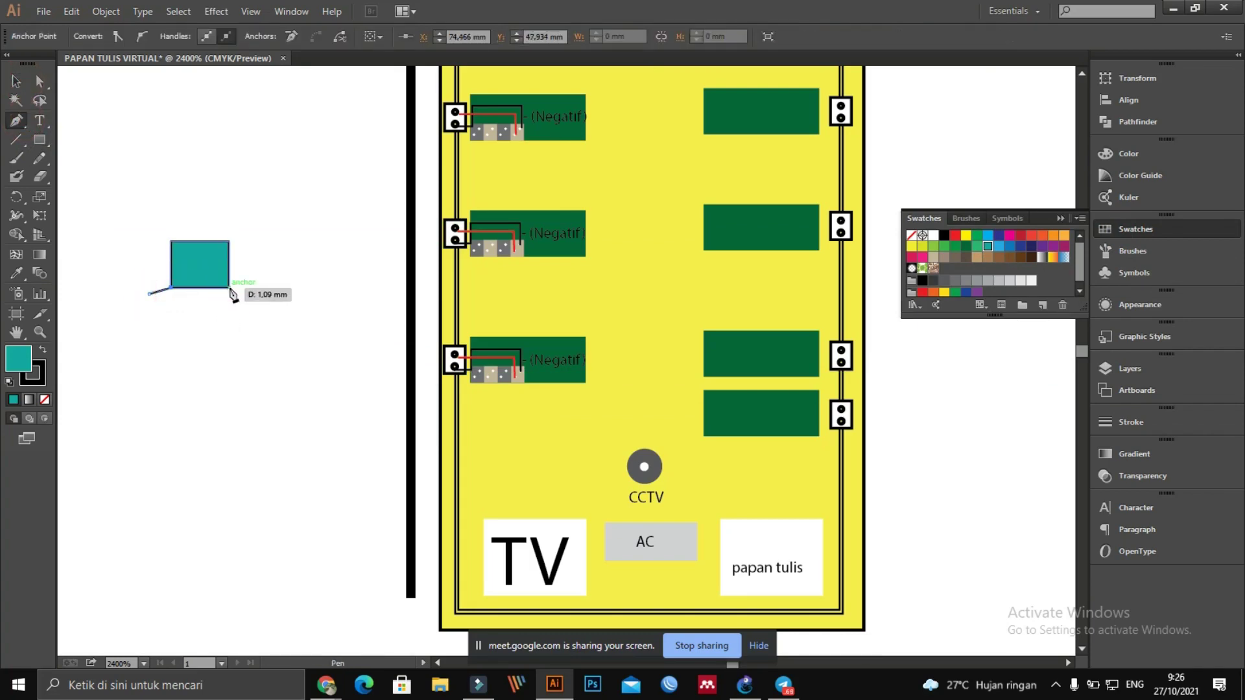
click(228, 287)
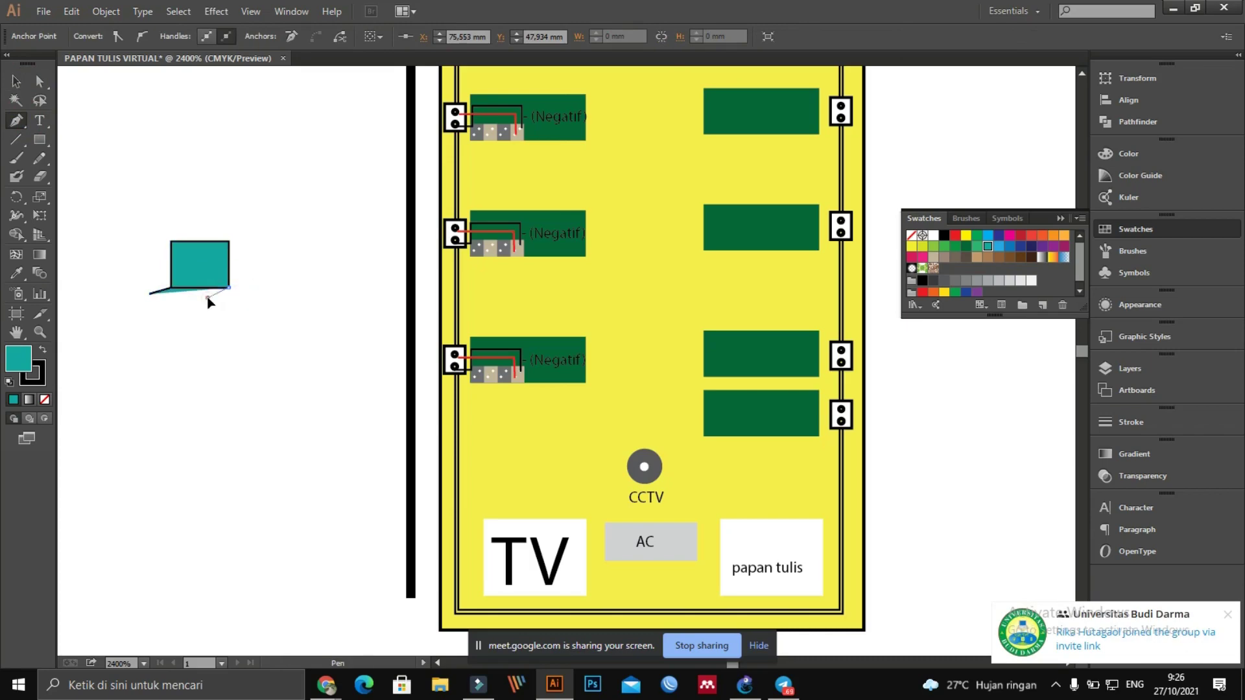
click(207, 298)
click(149, 294)
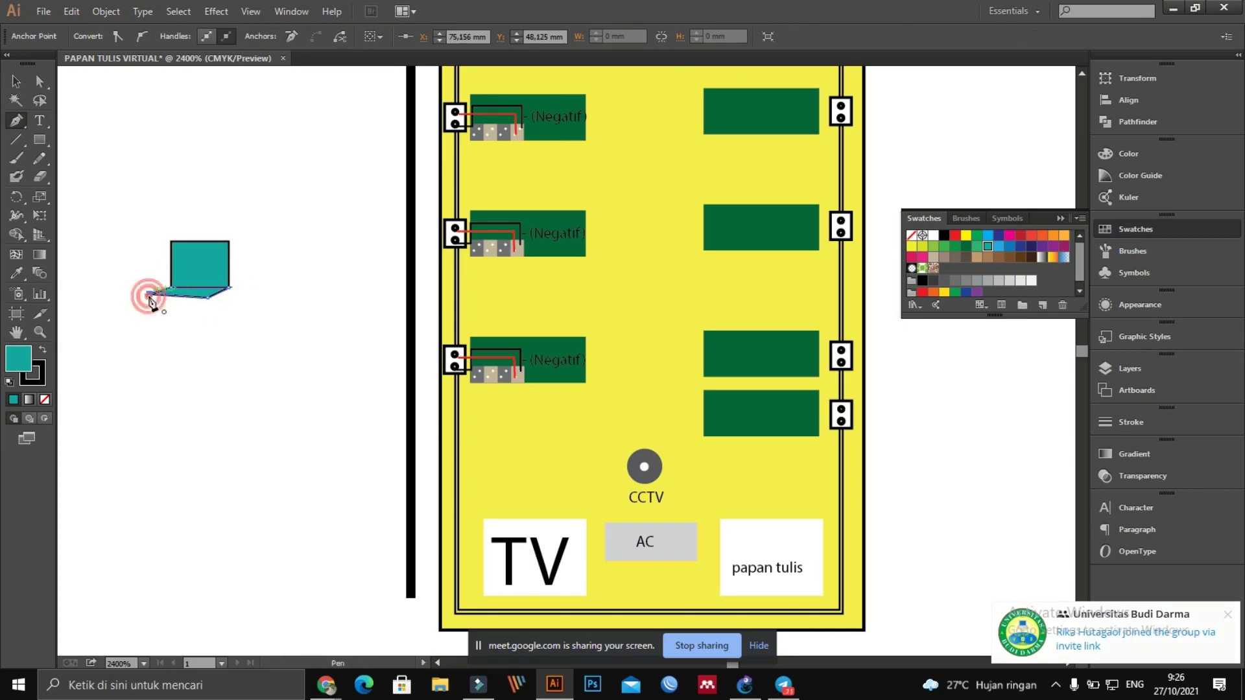
click(14, 83)
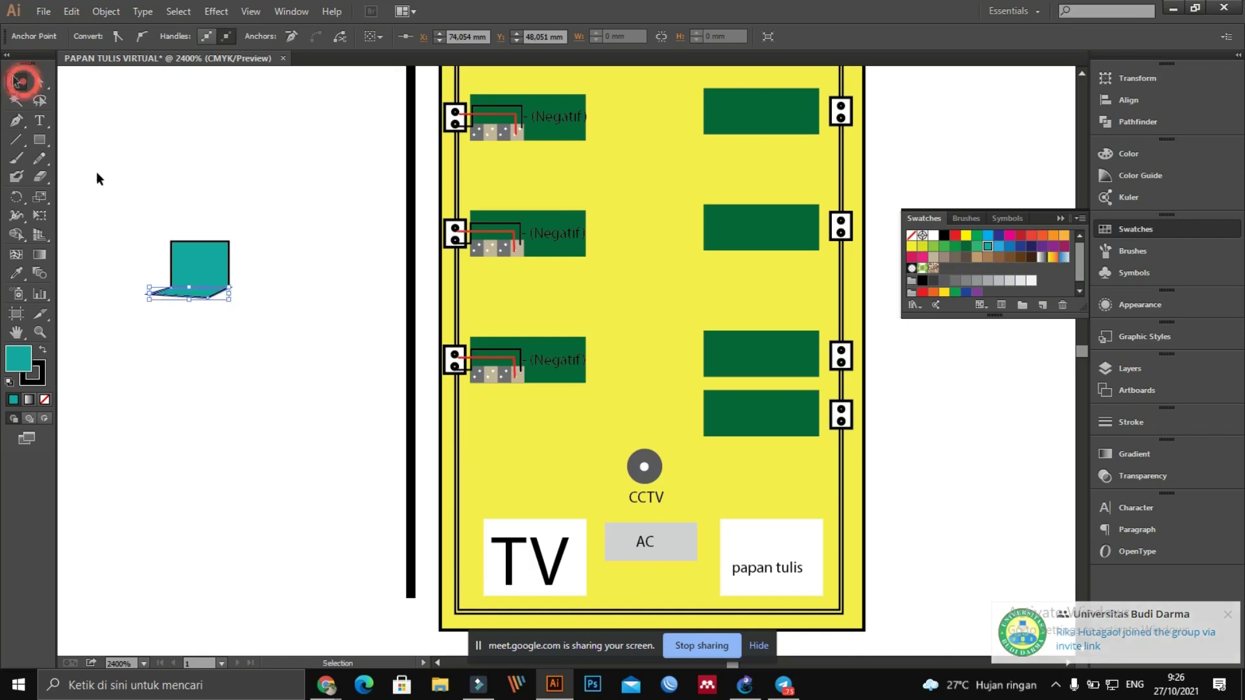
click(97, 172)
Step: Move the slanted base's lowest corner point sideways, closer to the middle beneath the teal rectangle
scroll(157, 289, up, 1)
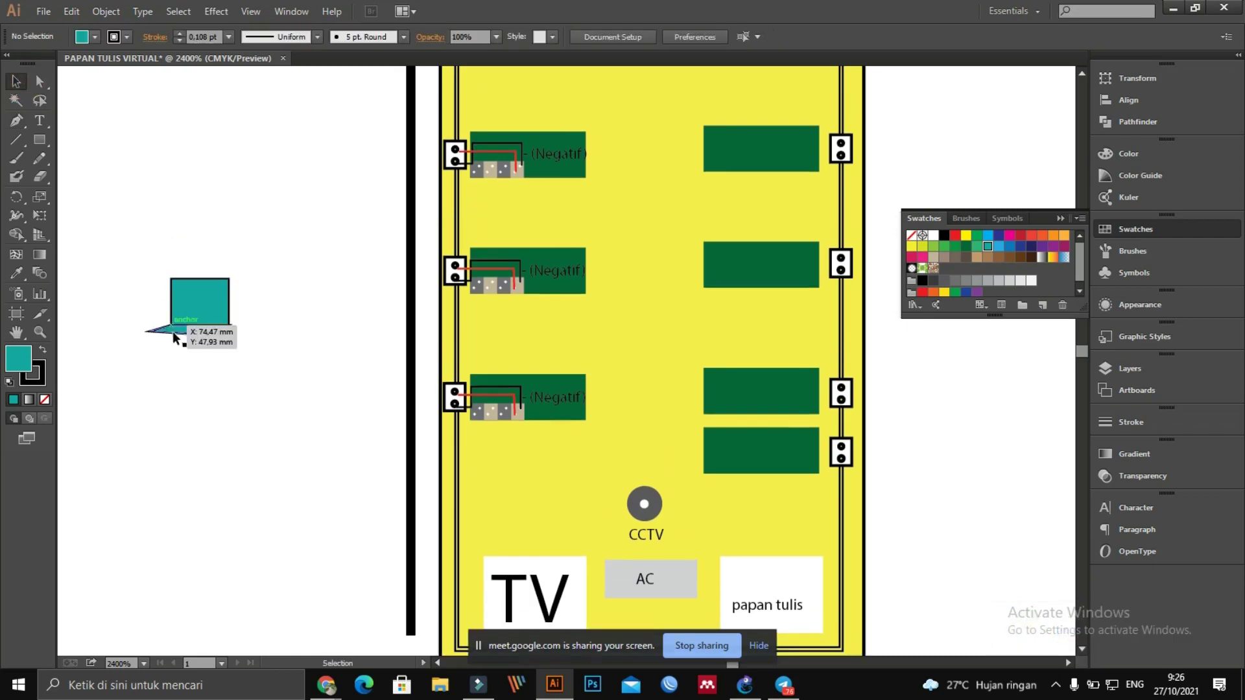
click(173, 332)
click(40, 82)
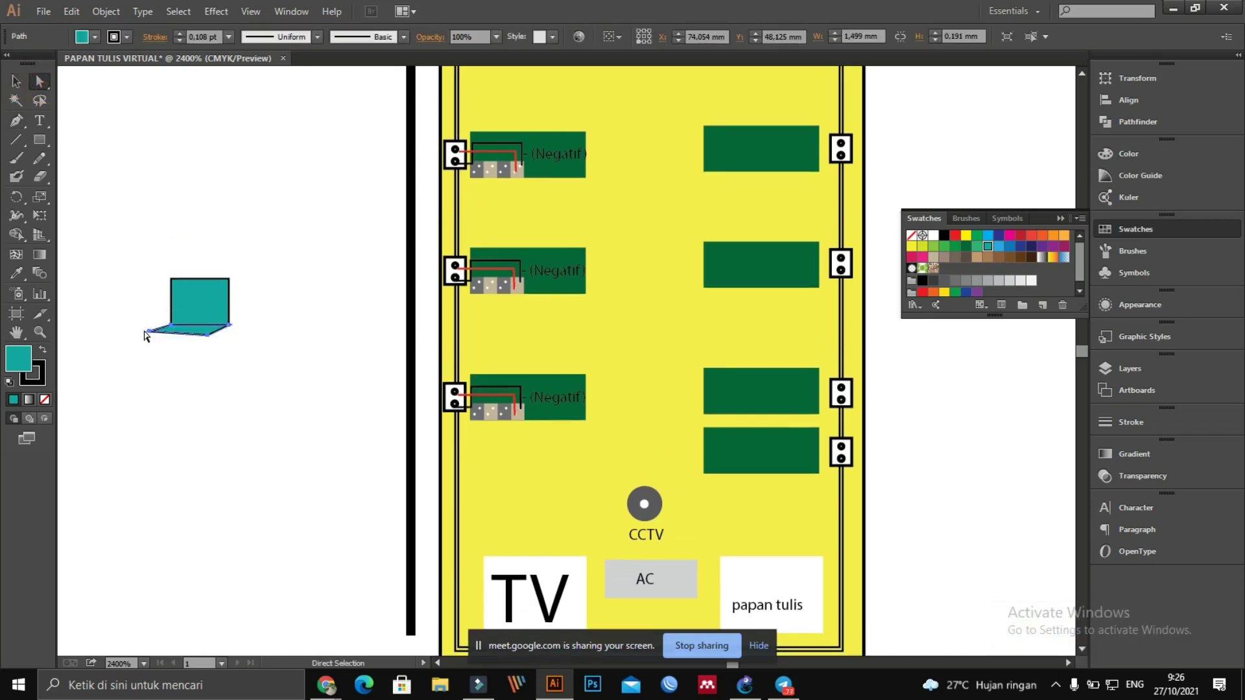
click(208, 336)
drag(209, 336, 194, 335)
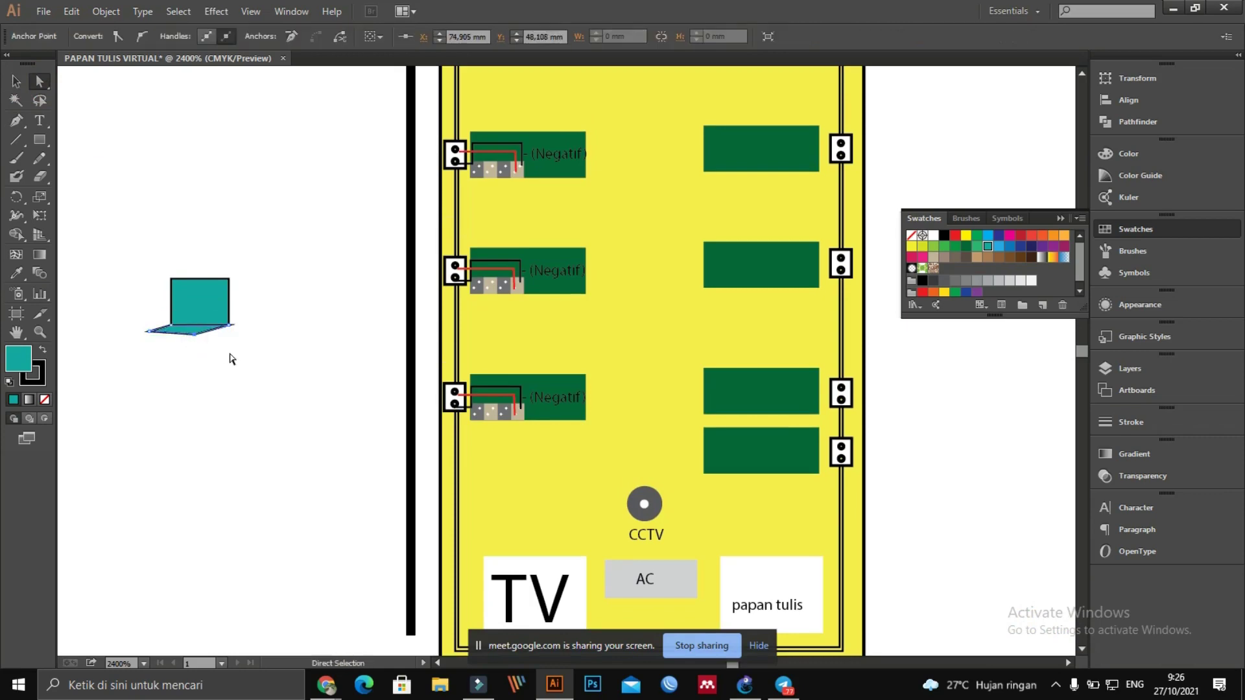
click(229, 356)
click(221, 310)
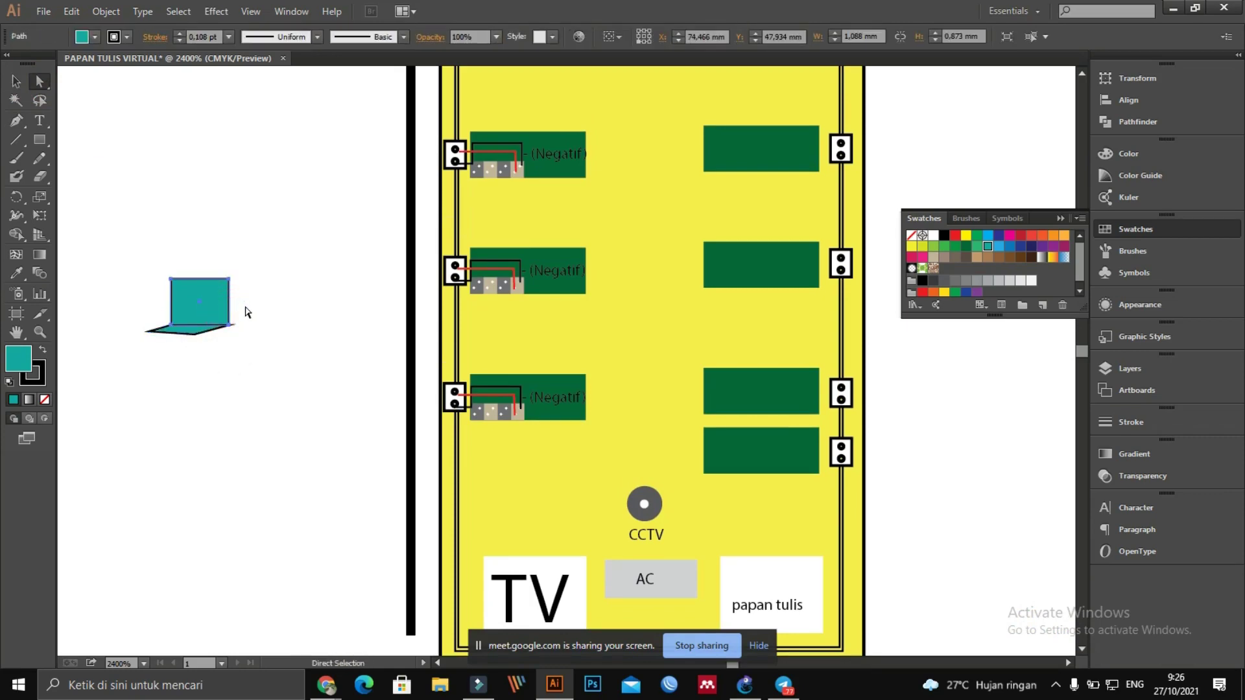
Step: Reshape the teal laptop screen into a slanted parallelogram by shifting its upper corners to the right above the base
drag(234, 293, 251, 293)
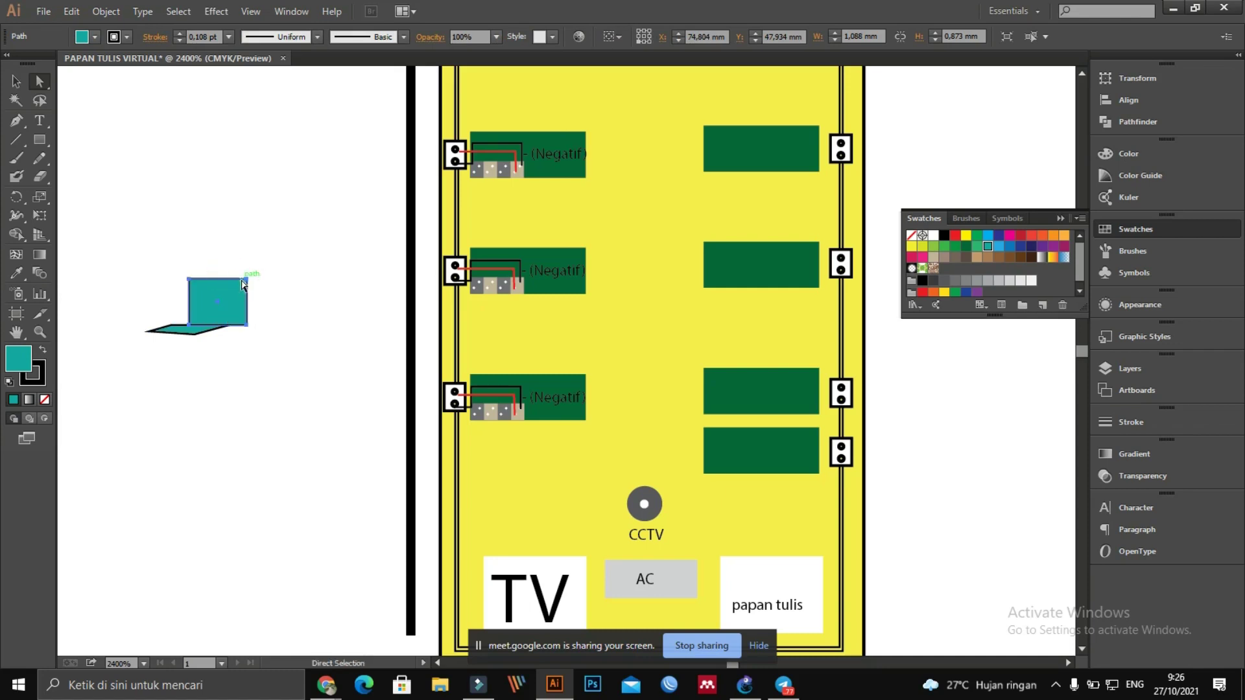
key(ctrl+z)
click(48, 83)
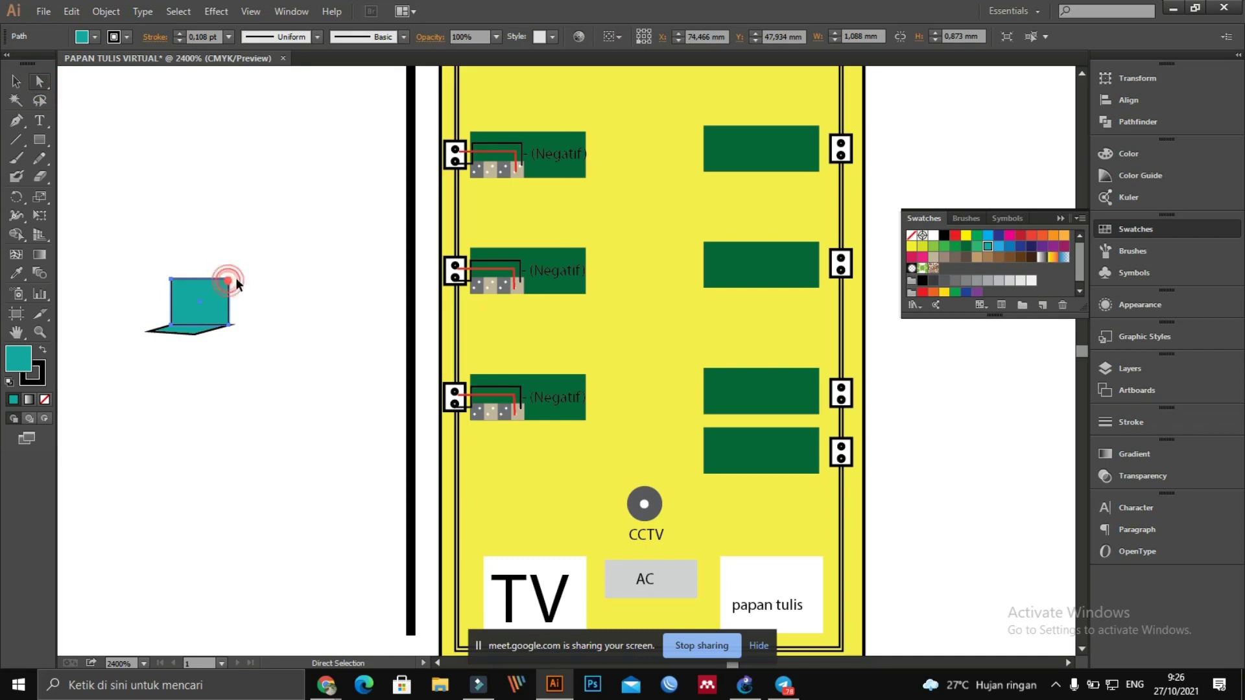
key(Return)
click(499, 480)
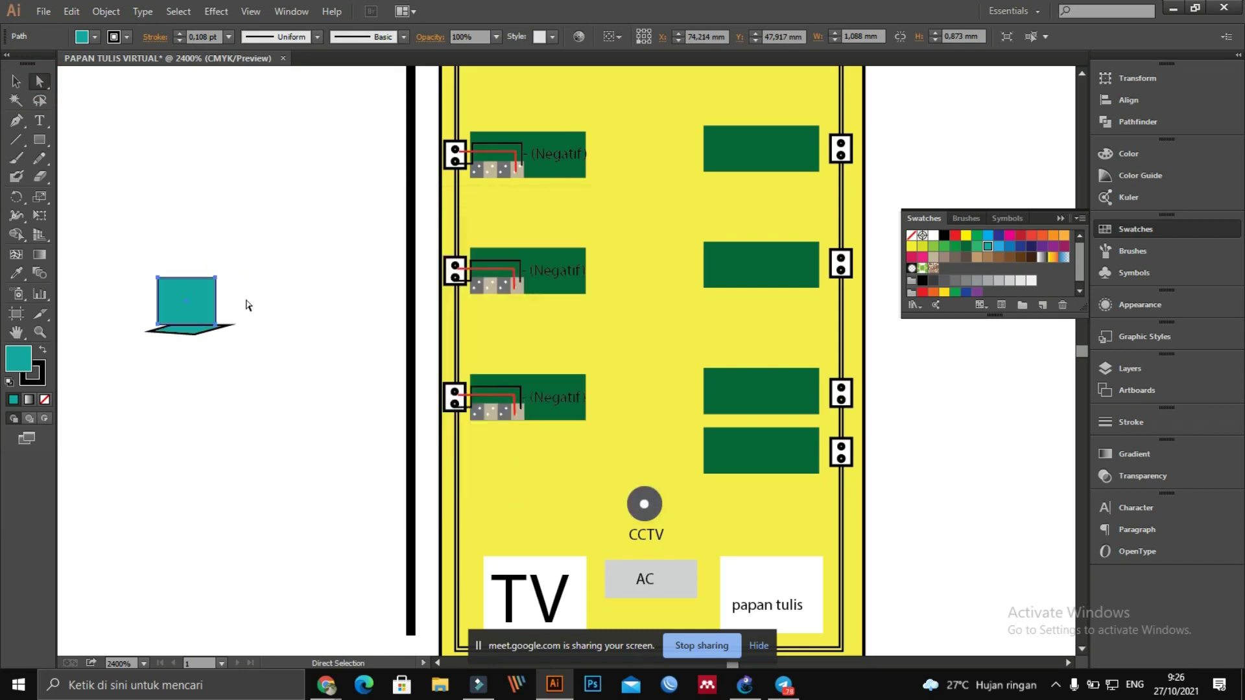
click(215, 279)
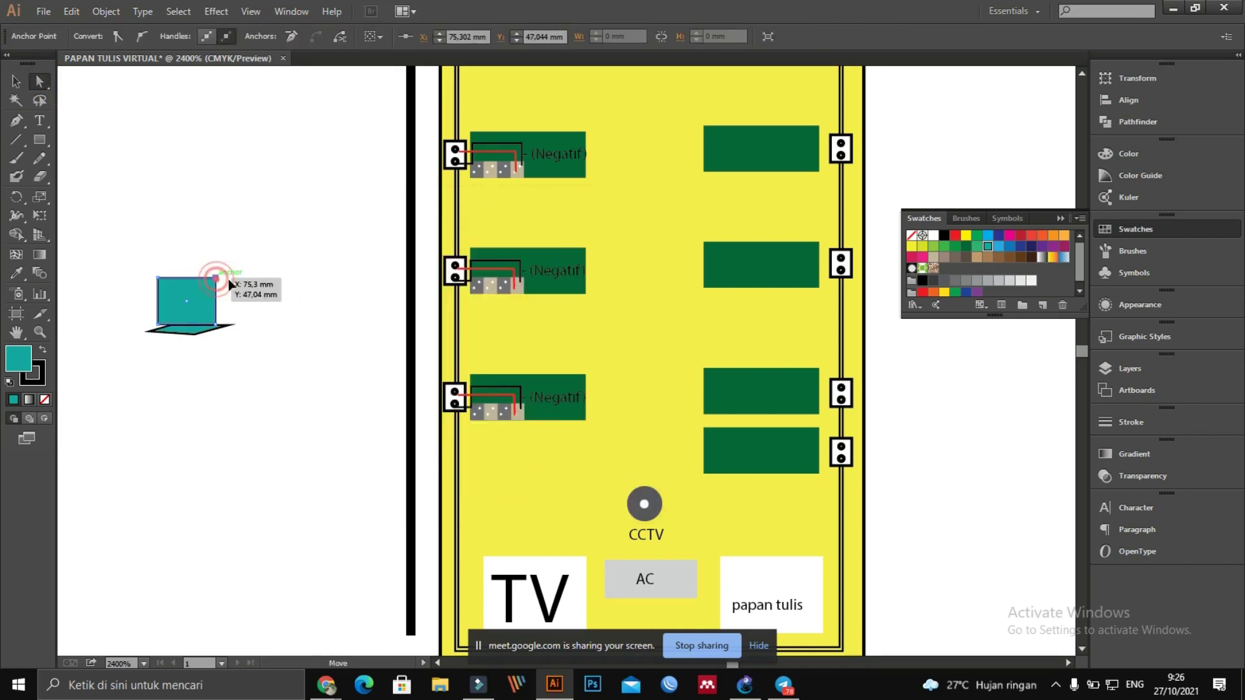
drag(229, 279, 244, 279)
mouse_move(194, 301)
mouse_down()
mouse_move(215, 302)
mouse_move(181, 277)
mouse_move(193, 279)
mouse_up()
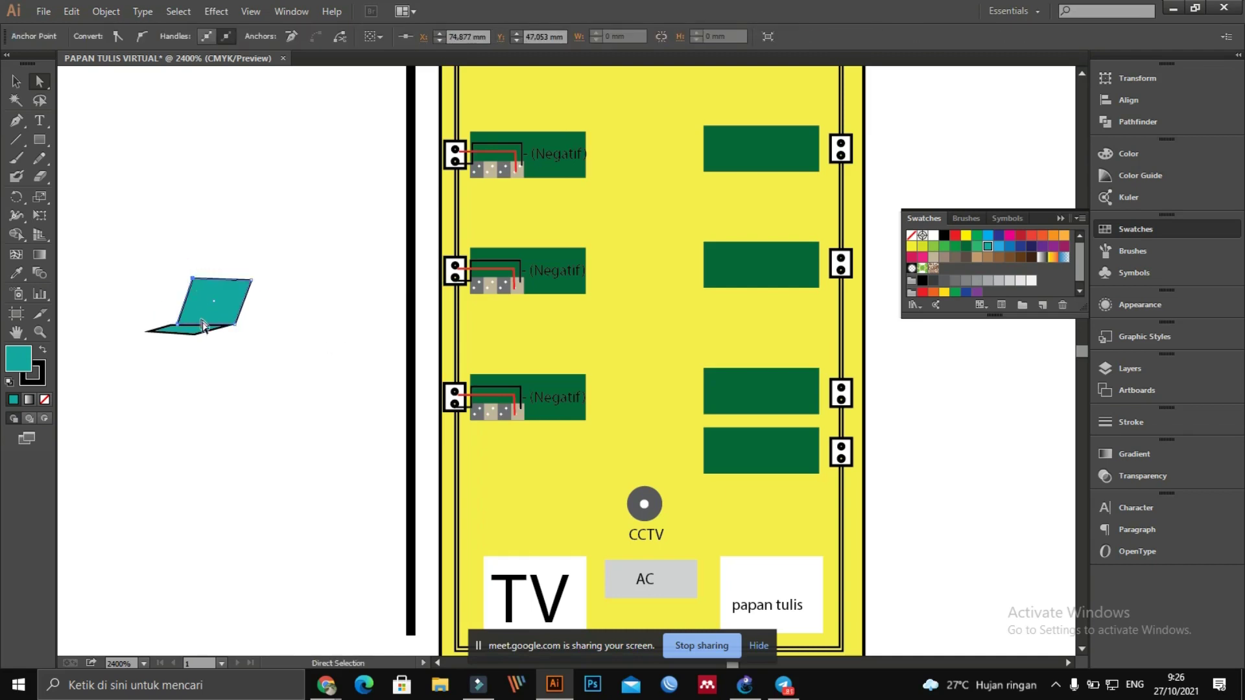
click(253, 397)
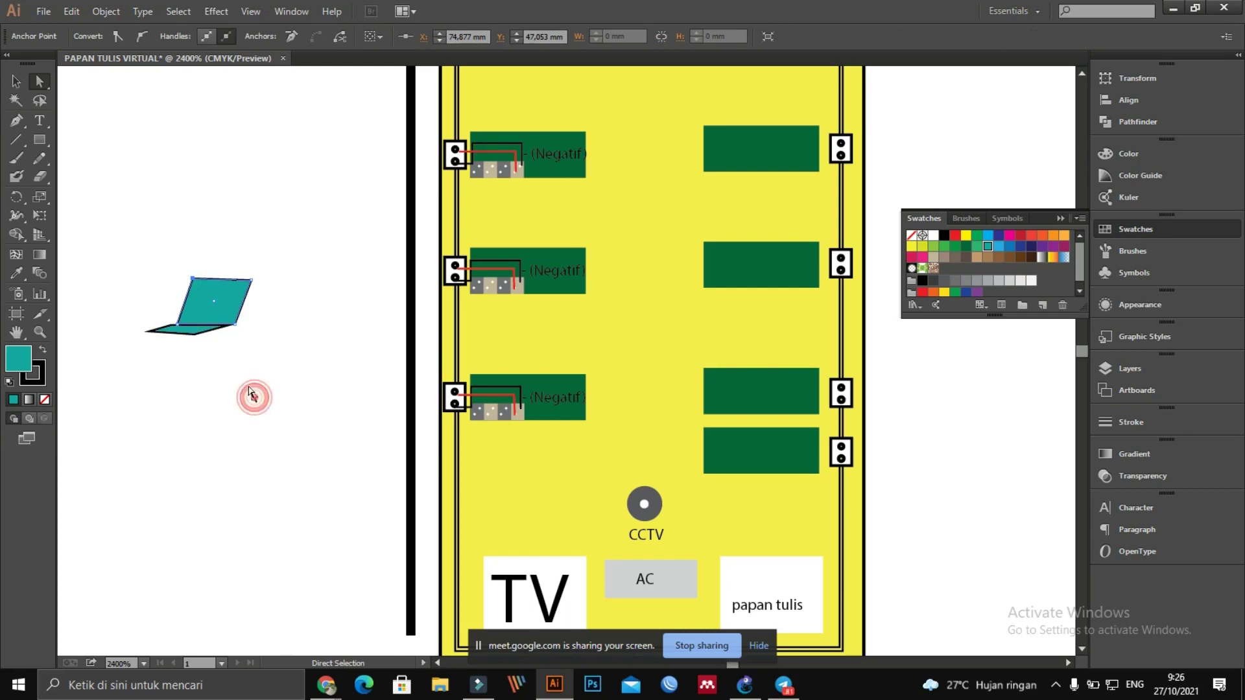
Step: Adjust the laptop base's corner points so its back edge meets the screen's lower edge and its front-left corner extends outward
click(174, 334)
drag(171, 334, 233, 324)
click(225, 358)
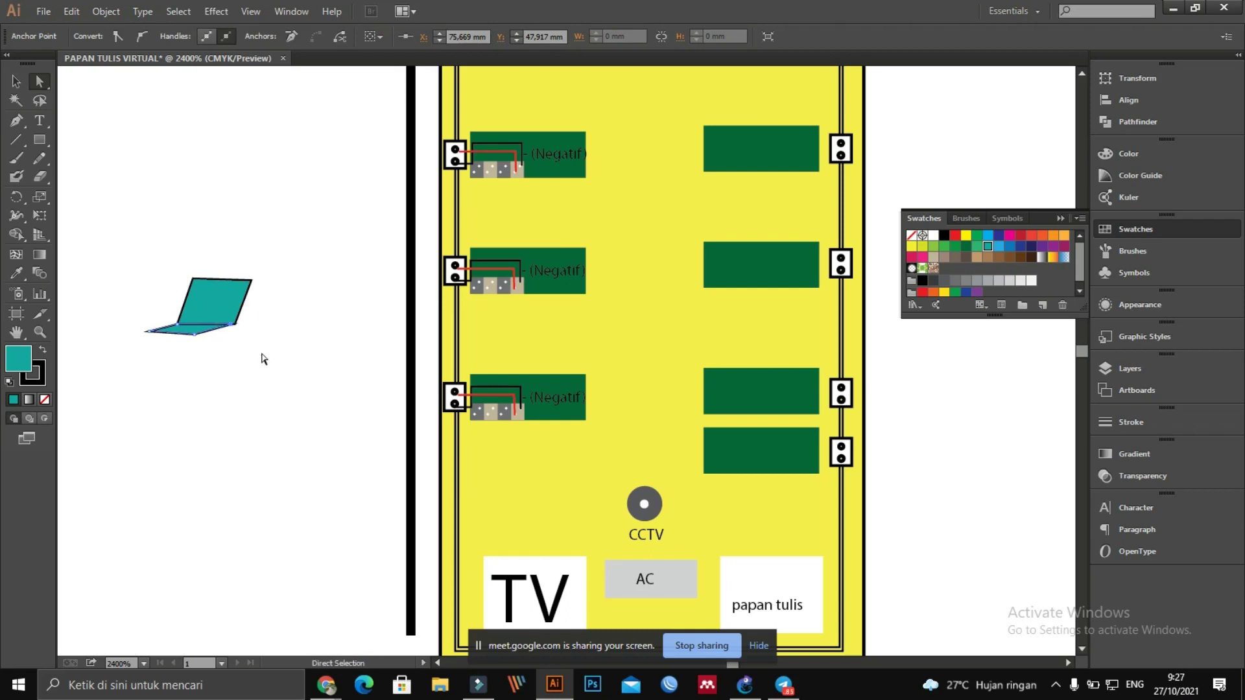
click(262, 354)
drag(148, 333, 142, 335)
Step: Remove the outline from both the laptop screen and the base
drag(145, 264, 140, 356)
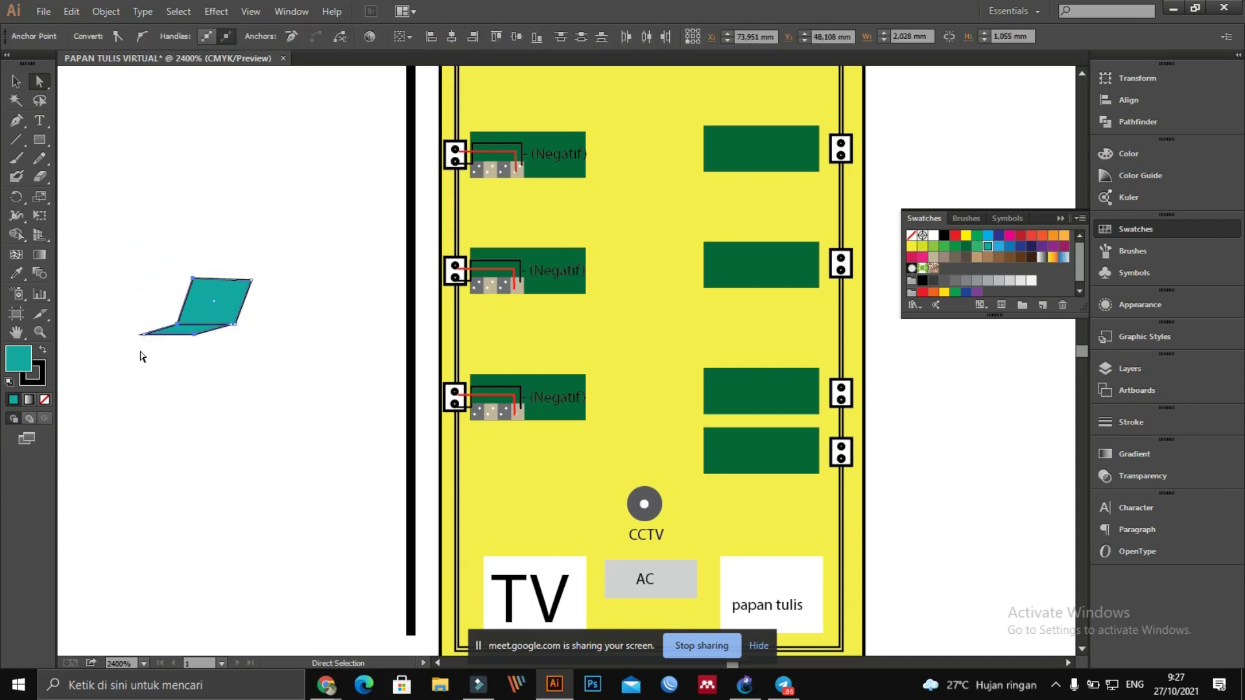
click(41, 382)
click(45, 400)
click(154, 394)
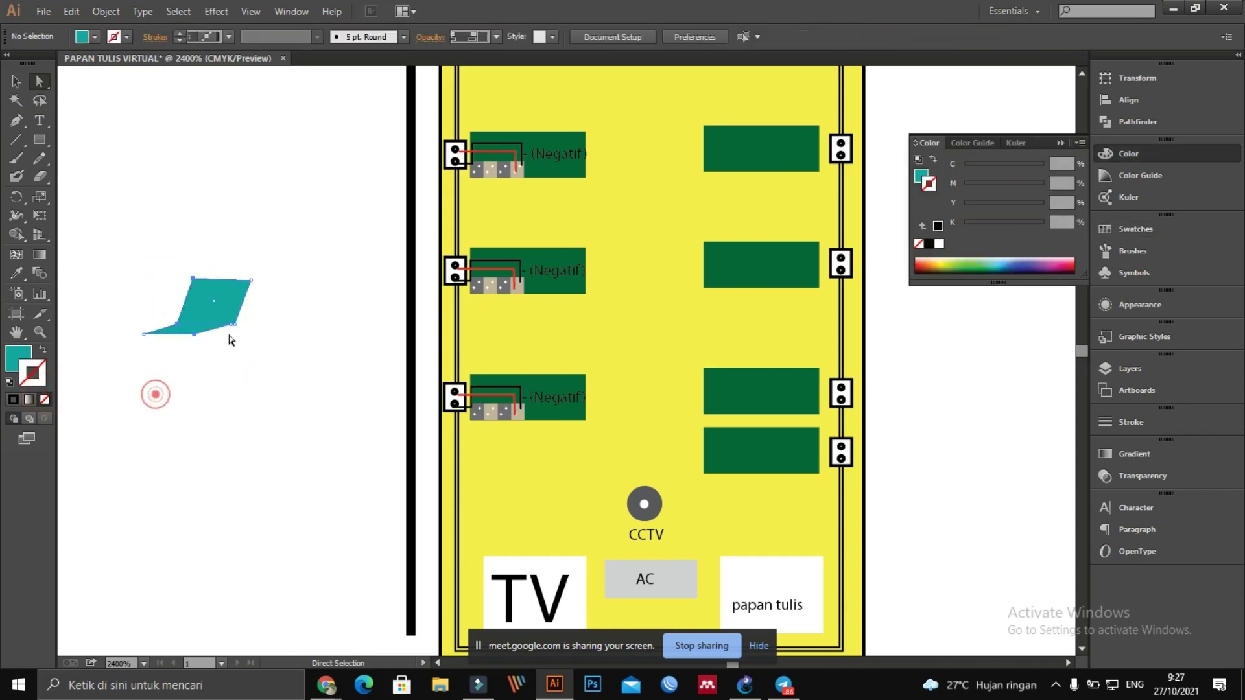
Step: Fill the laptop screen with a mid-grey swatch and no stroke
click(230, 298)
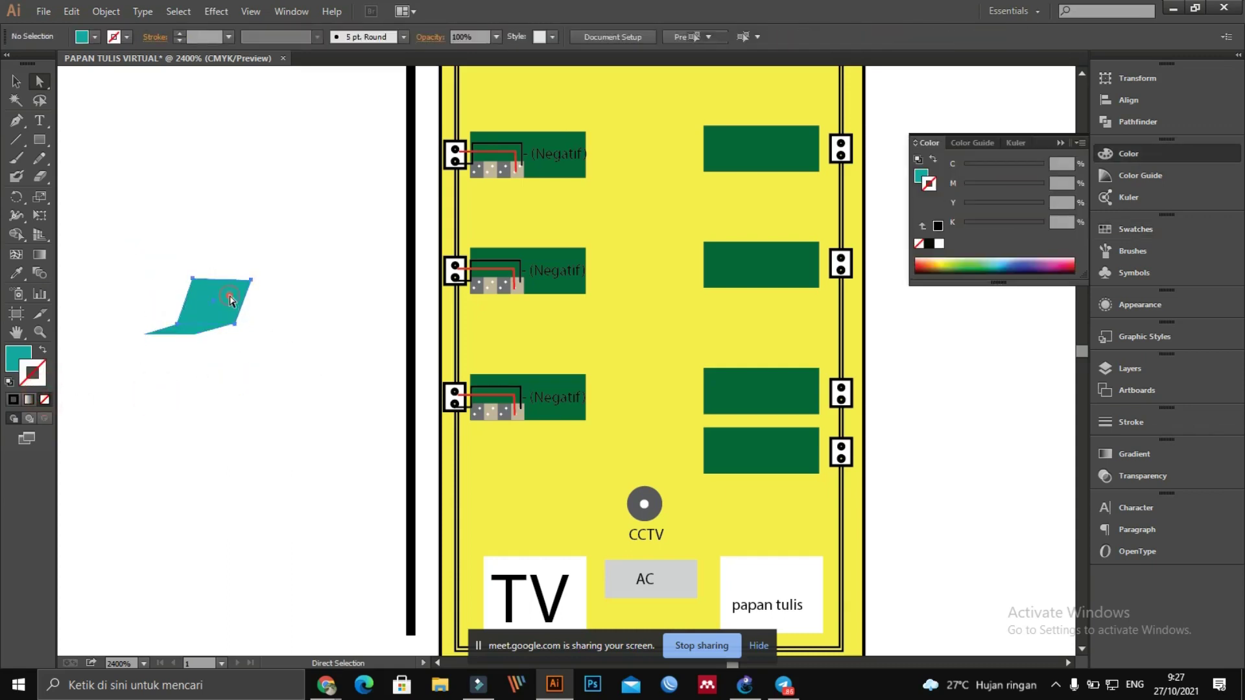
click(930, 244)
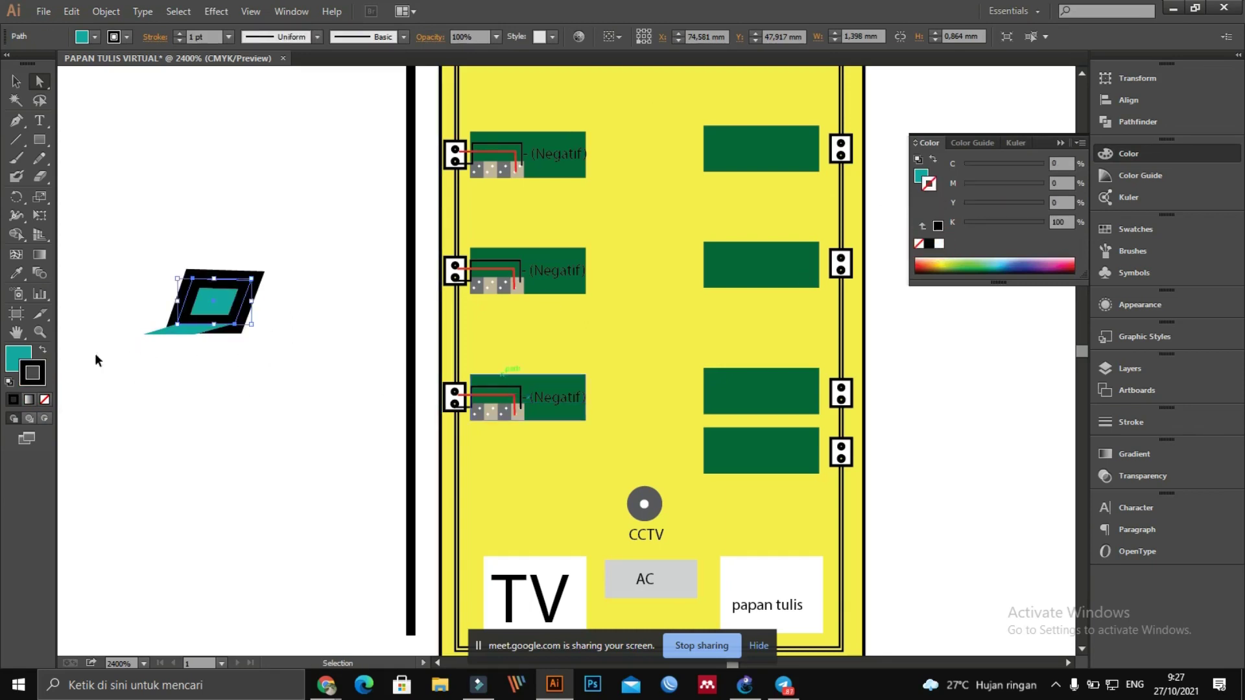
click(45, 399)
click(18, 358)
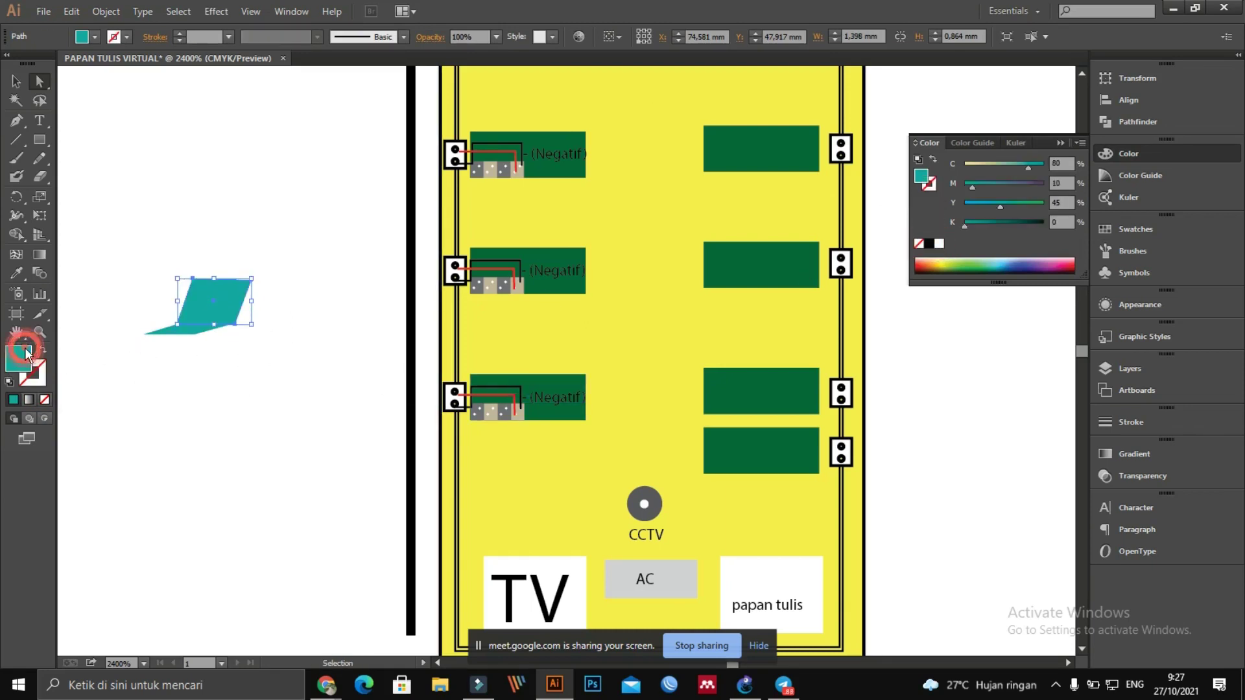
click(1106, 229)
click(977, 288)
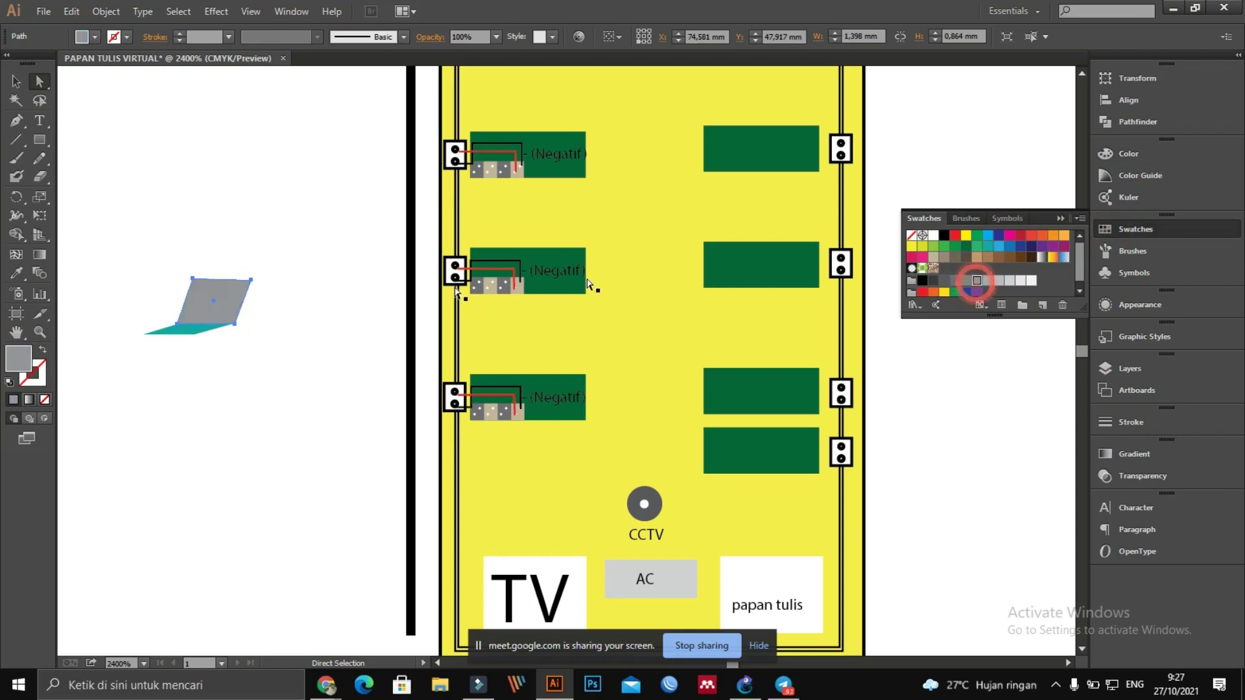
Step: Fill the laptop base with a slightly lighter grey swatch
click(275, 342)
click(195, 334)
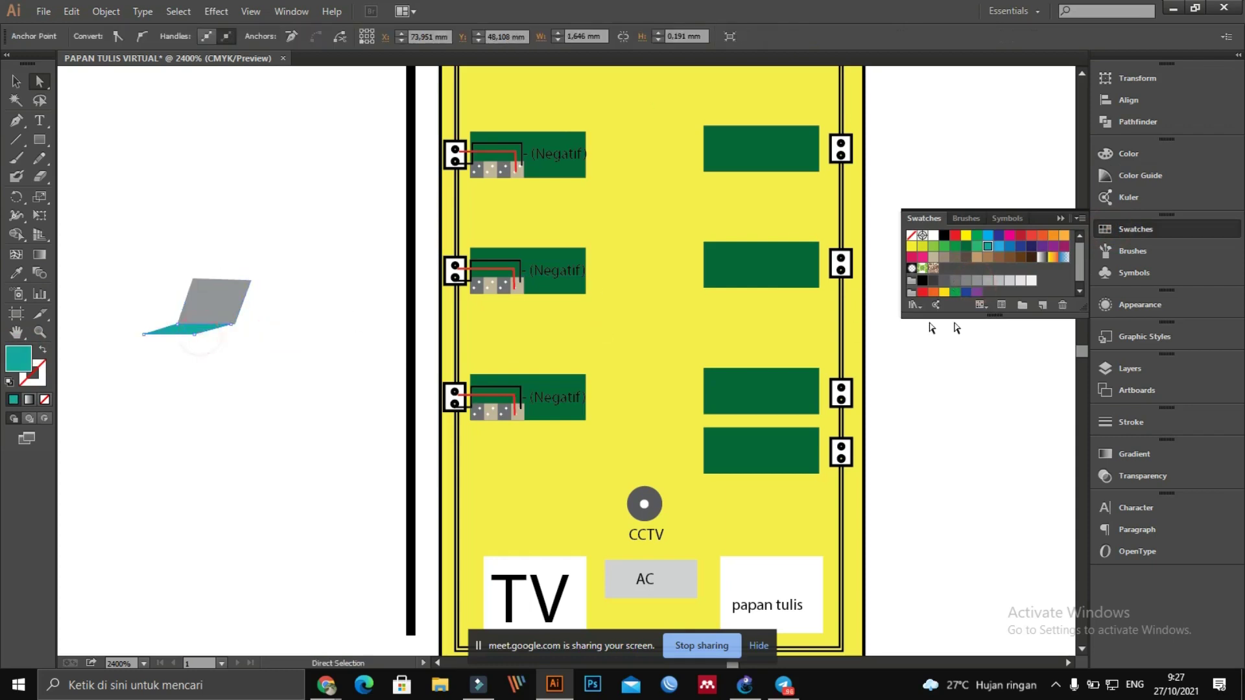
click(992, 282)
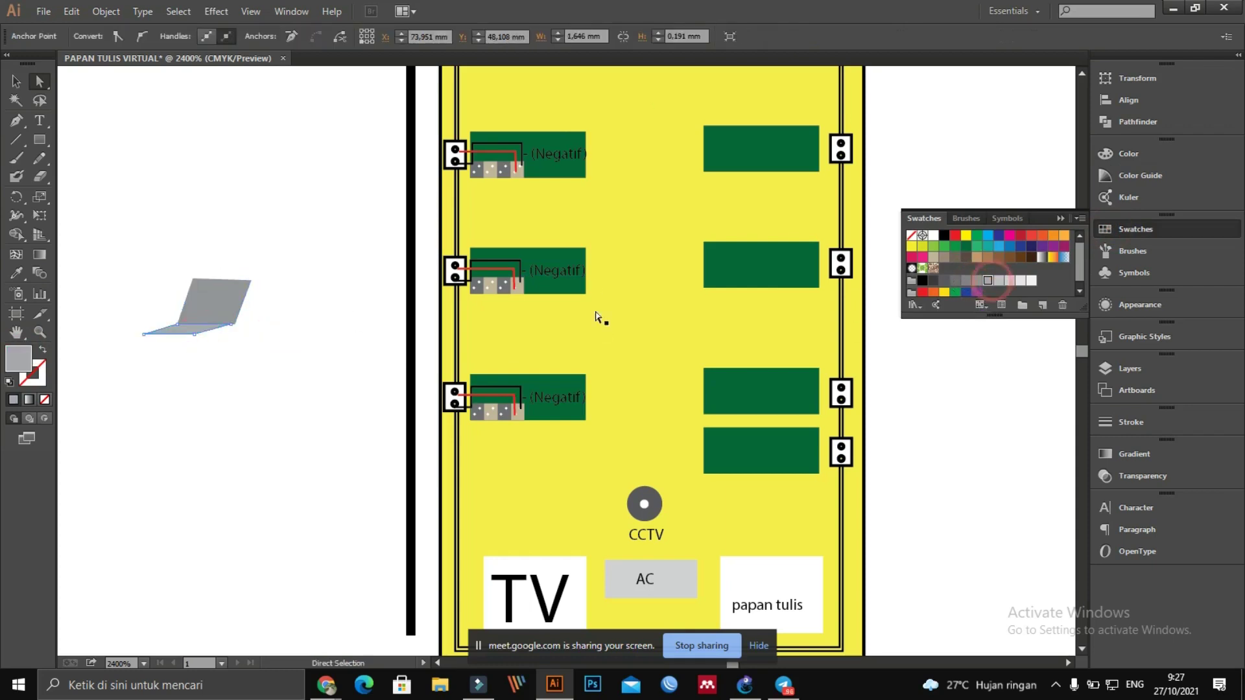
click(209, 351)
Step: Narrow the laptop screen slightly from its right side
click(246, 315)
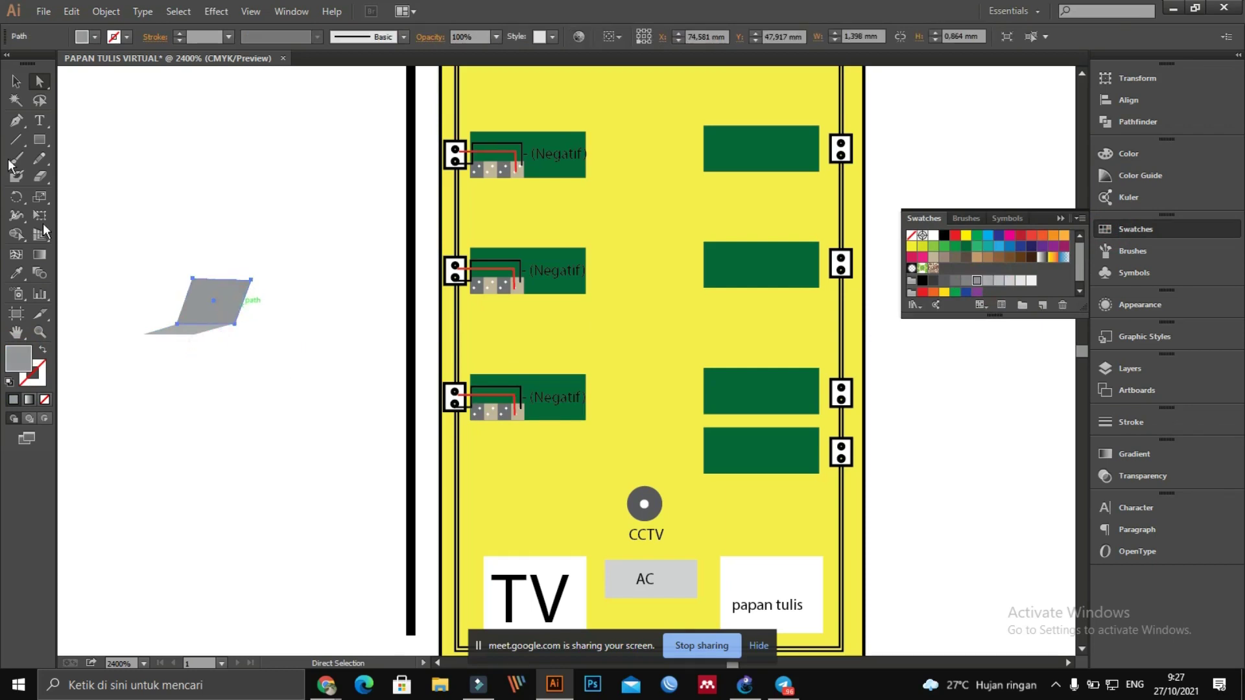
click(15, 83)
drag(253, 301, 245, 301)
click(259, 314)
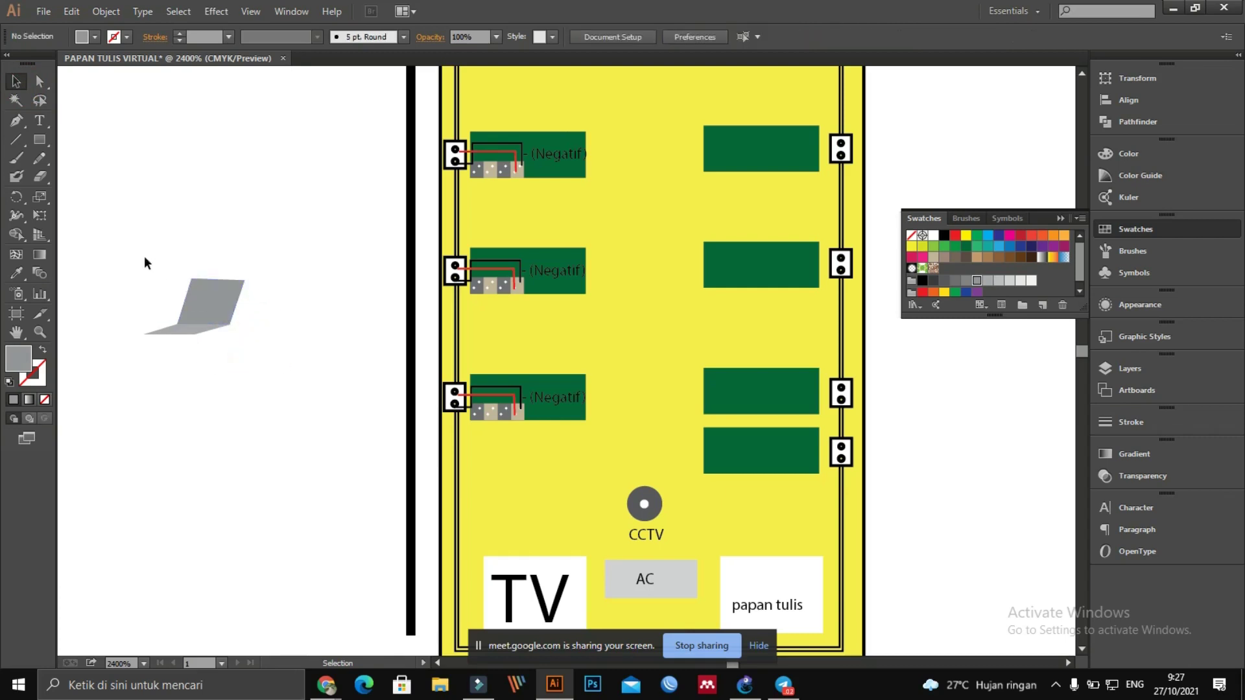
Step: Group the laptop's screen and base, scale the group to about 1.007 mm wide and place it above the lowest left desk
drag(144, 258, 526, 348)
key(ctrl)
key(ctrl)
key(ctrl+z)
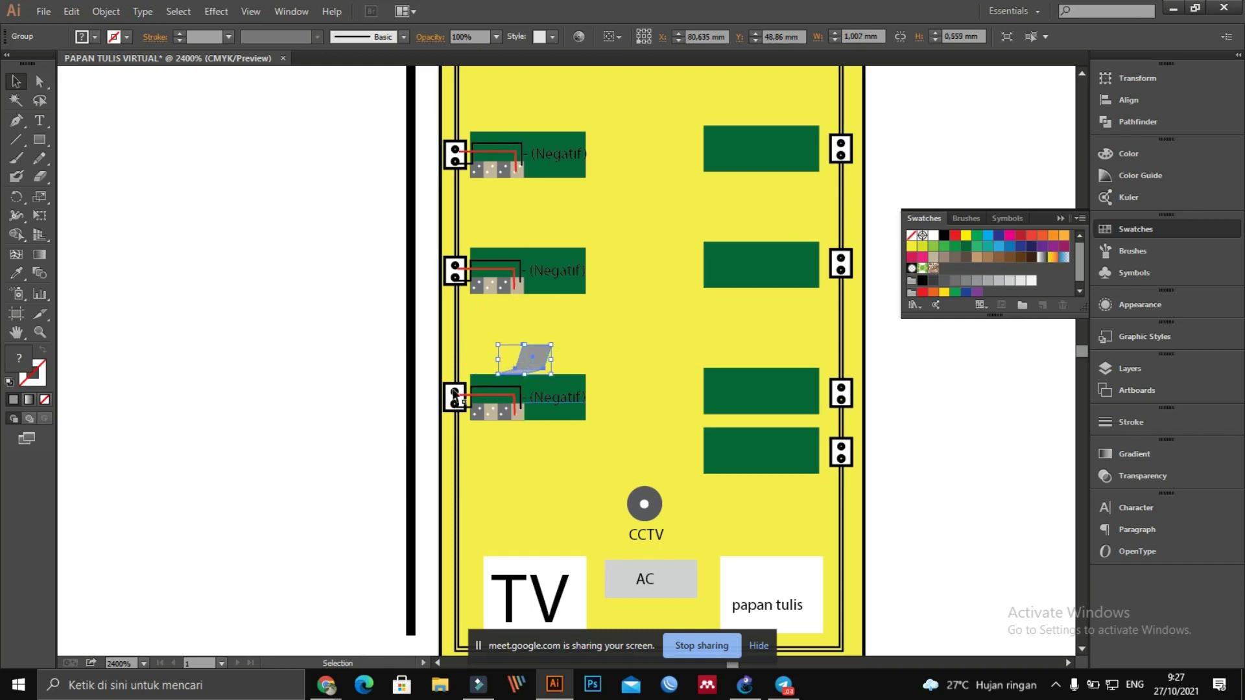
click(382, 404)
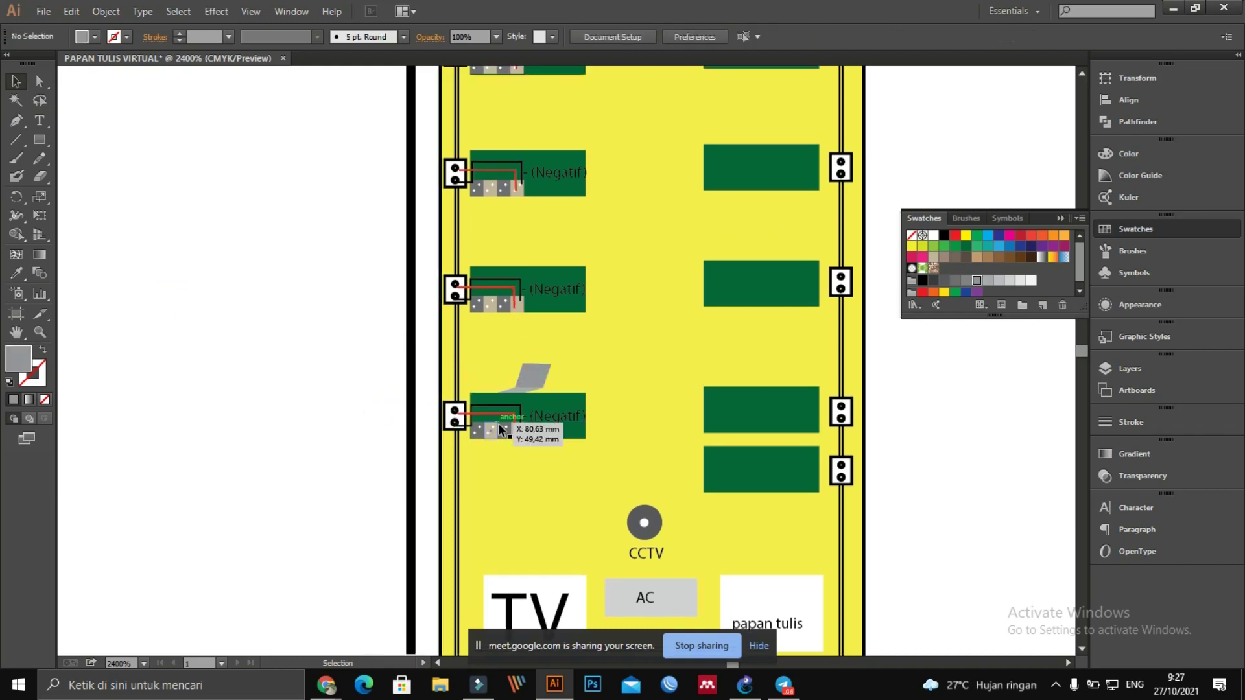
Step: Shift the laptop toward the lowest left desk's left end and discard a trial copy placed beside it
scroll(579, 344, down, 1)
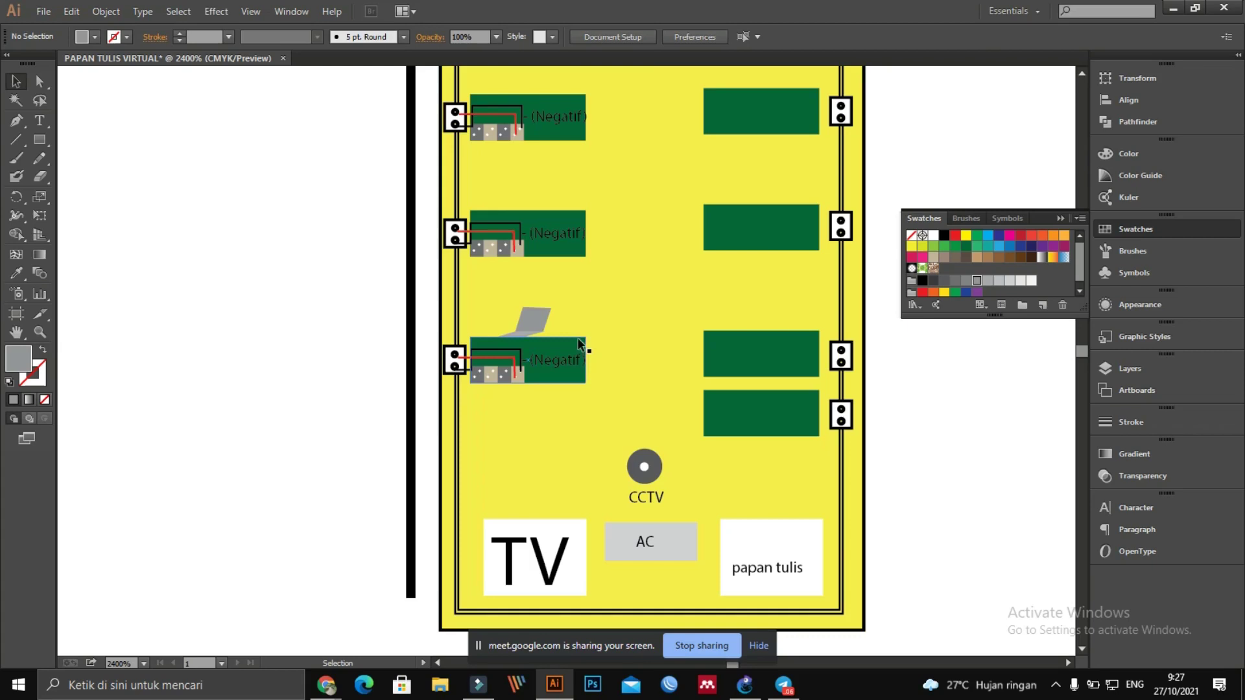
click(542, 322)
mouse_move(538, 322)
mouse_down()
mouse_move(505, 322)
mouse_move(555, 322)
mouse_up()
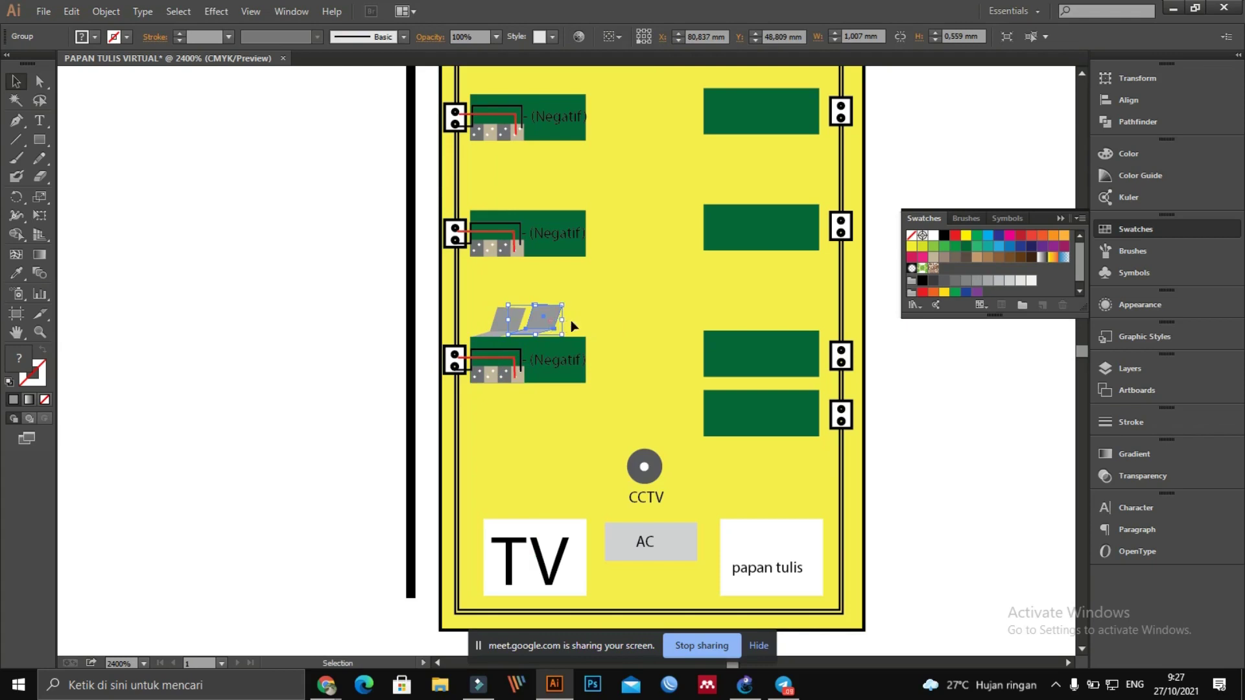
key(Delete)
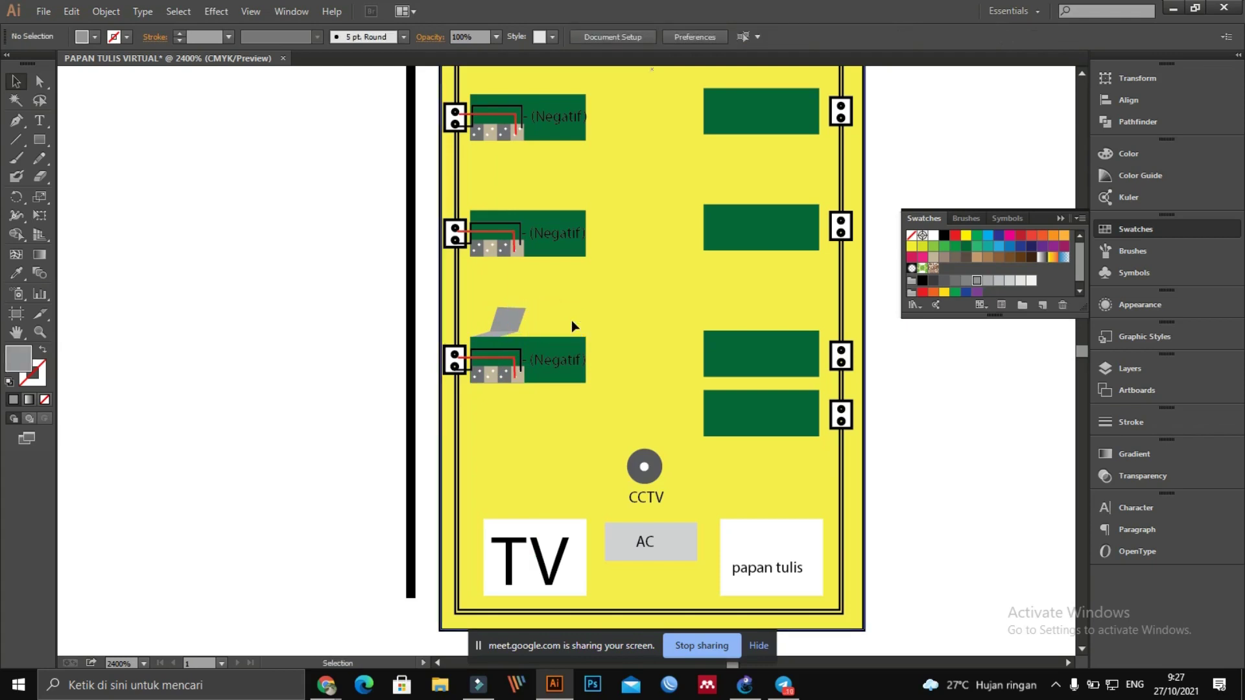
Step: Scale the laptop down to about 0.775 mm wide and duplicate it into an evenly spaced row of three above the lowest left desk
click(524, 322)
drag(525, 308, 587, 327)
click(356, 333)
scroll(522, 343, up, 1)
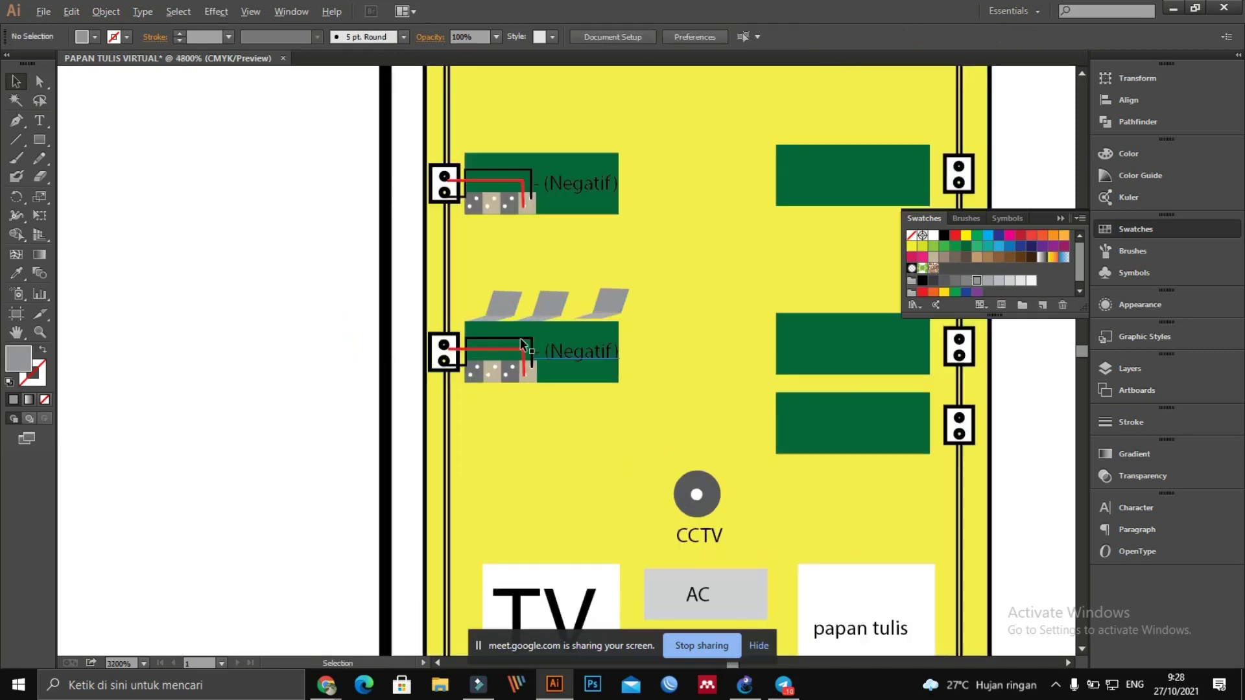
scroll(521, 344, up, 1)
drag(650, 276, 579, 295)
click(307, 290)
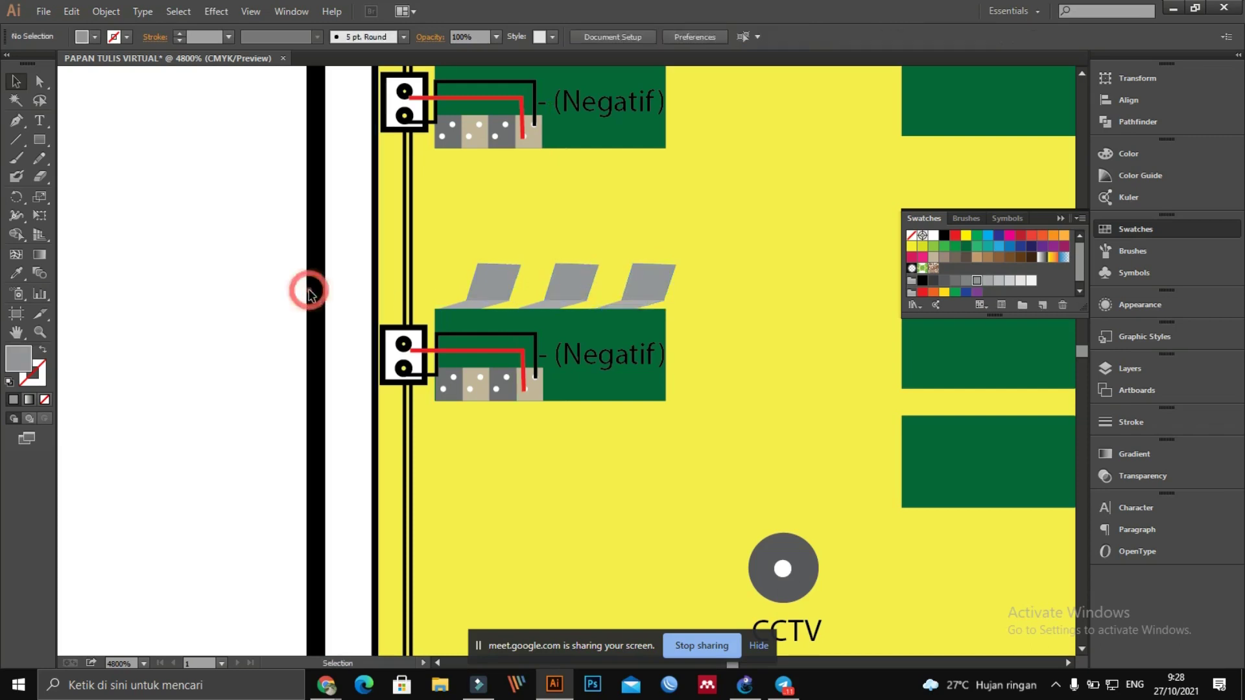
Step: Select all three laptops and place a copy of the row above the second-lowest left desk
scroll(310, 296, up, 3)
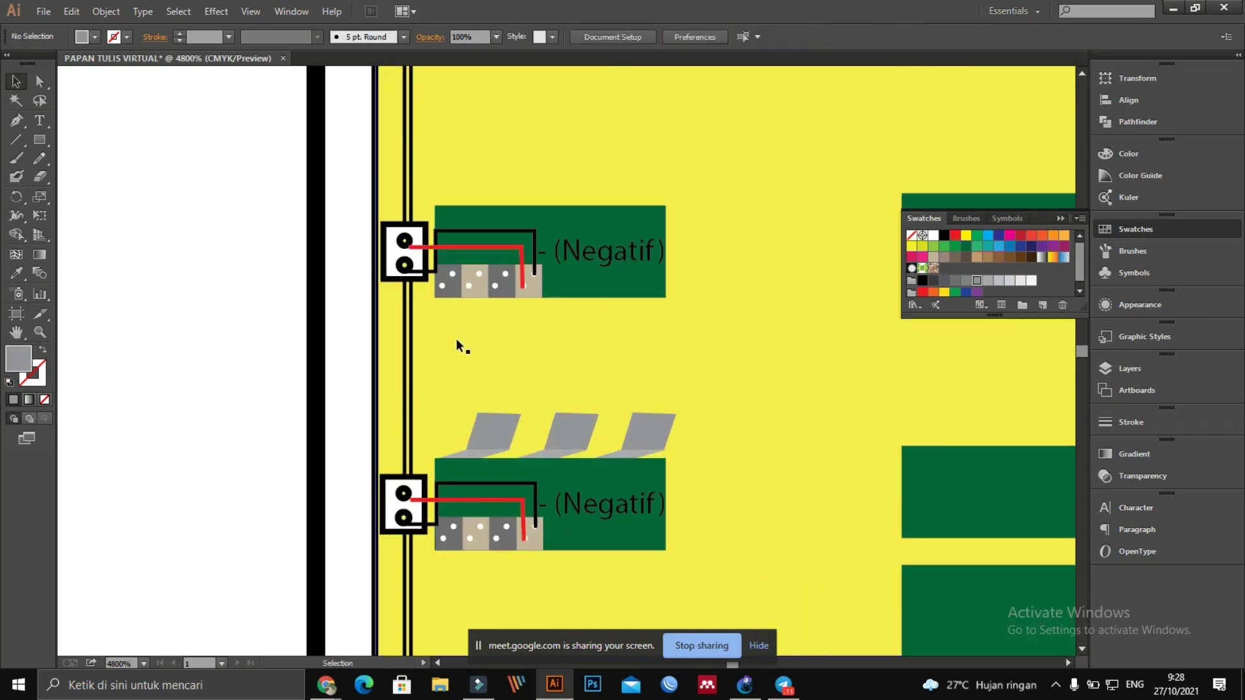
scroll(589, 375, up, 2)
scroll(587, 369, down, 4)
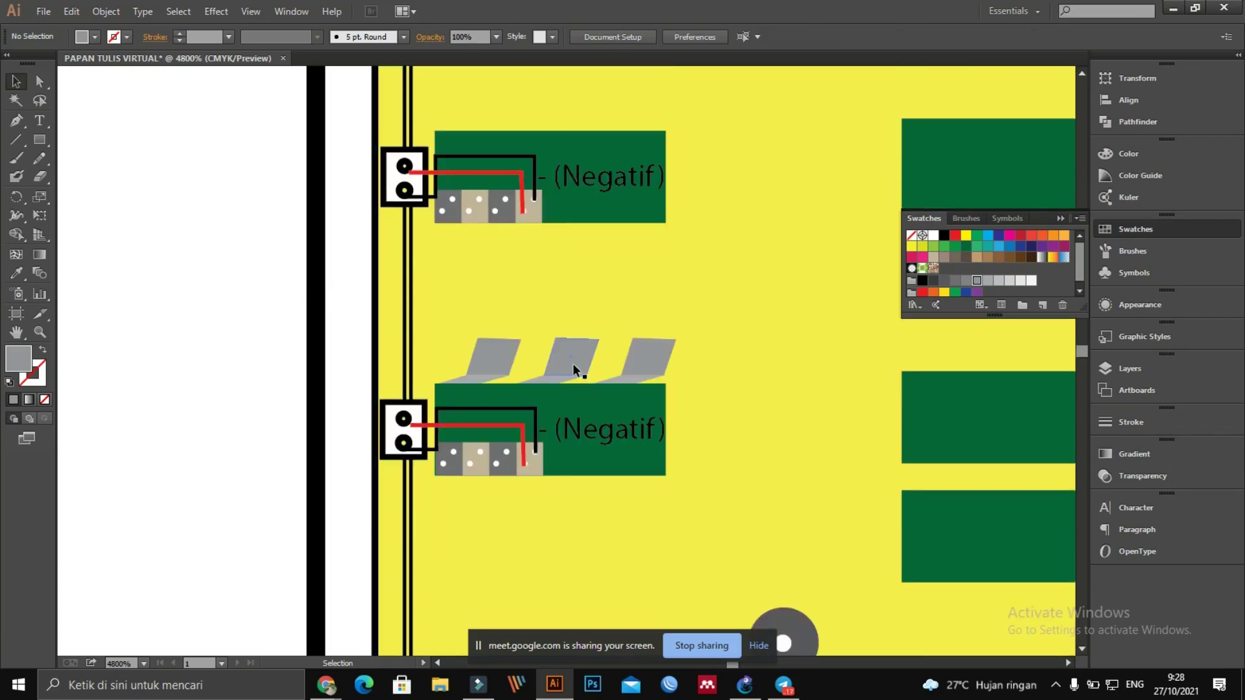
click(573, 363)
scroll(615, 362, up, 1)
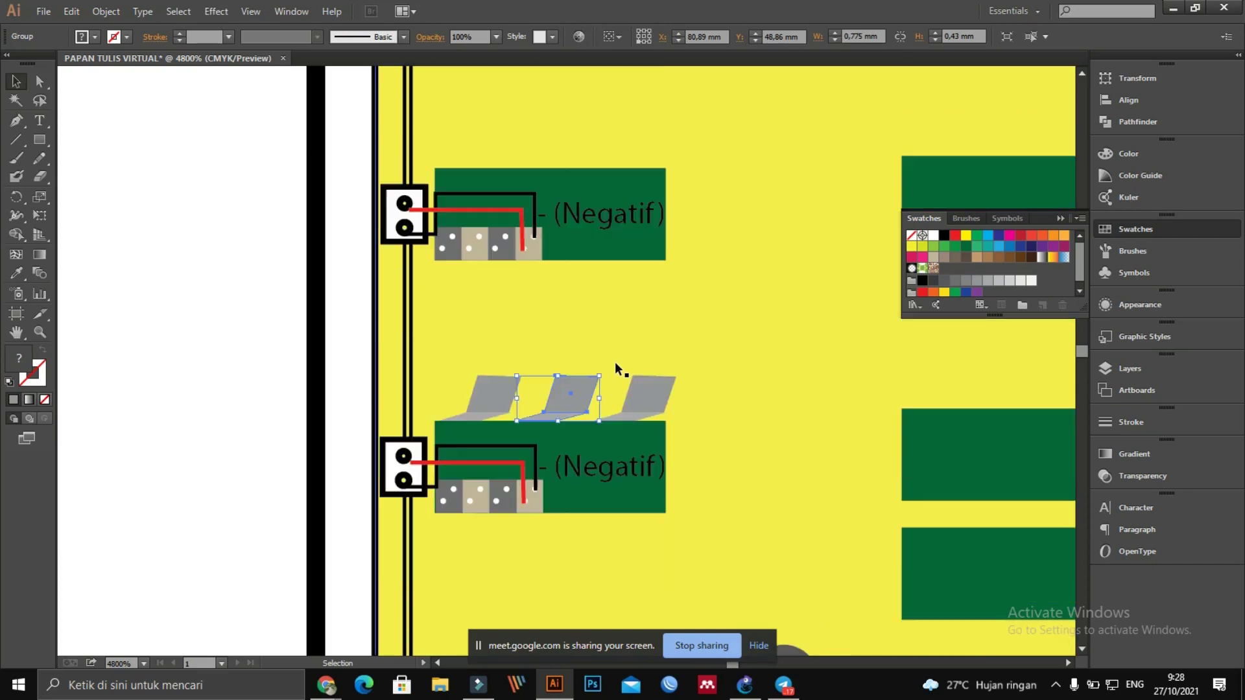
key(a)
shift+click(491, 406)
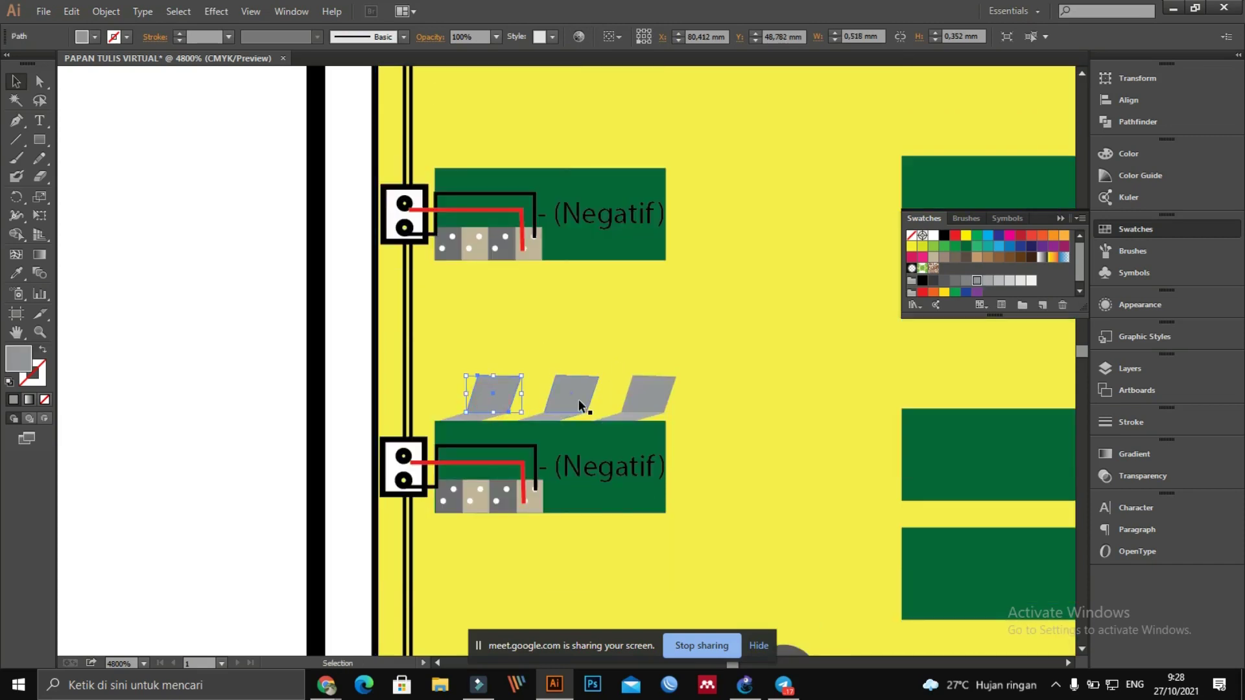
shift+click(650, 406)
shift+click(494, 399)
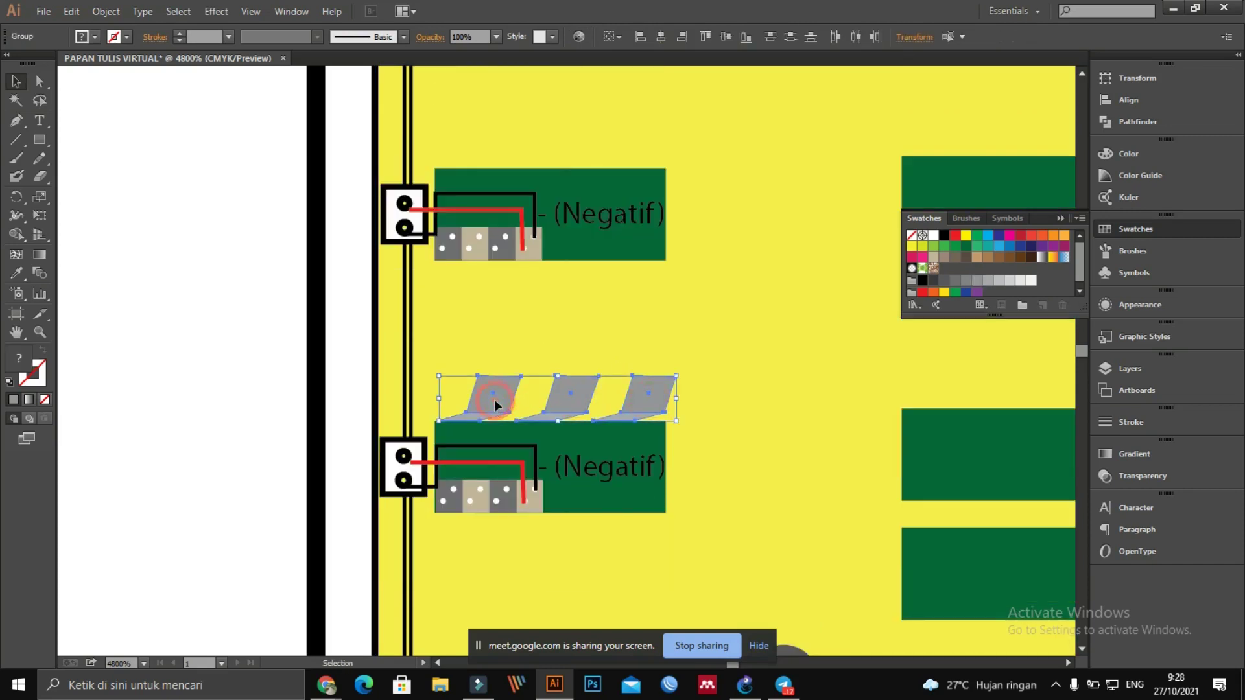
scroll(503, 398, up, 3)
drag(564, 503, 571, 243)
Step: Copy the row of three laptops above each of the next three left desks, going upward, and fine-tune the last row's position
scroll(571, 243, up, 7)
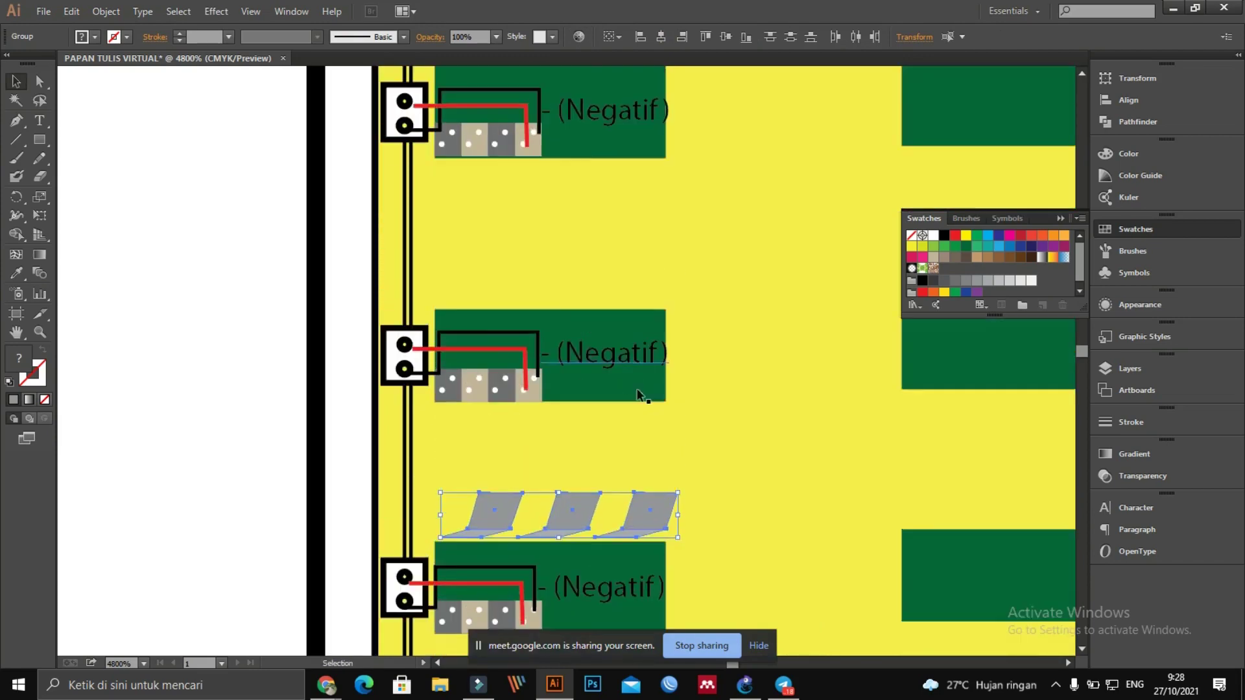
drag(642, 516, 637, 280)
scroll(637, 280, up, 2)
scroll(637, 280, up, 1)
drag(656, 386, 651, 155)
scroll(651, 155, up, 7)
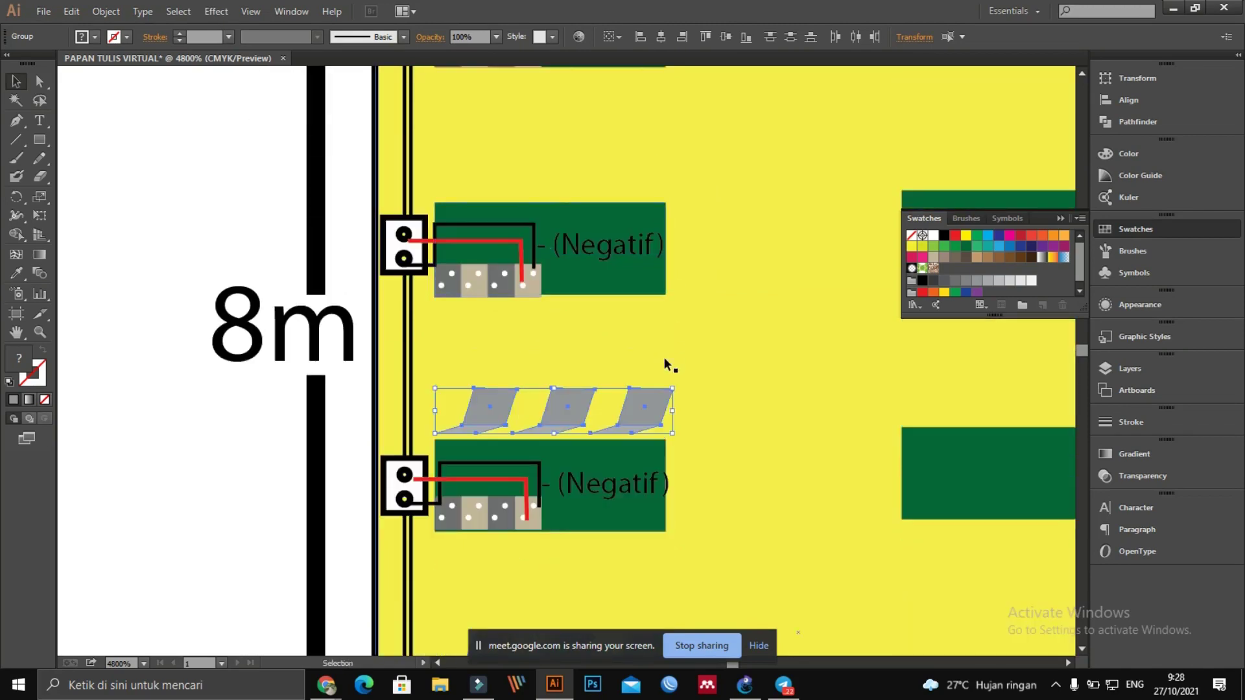
drag(661, 399, 659, 168)
scroll(659, 168, up, 3)
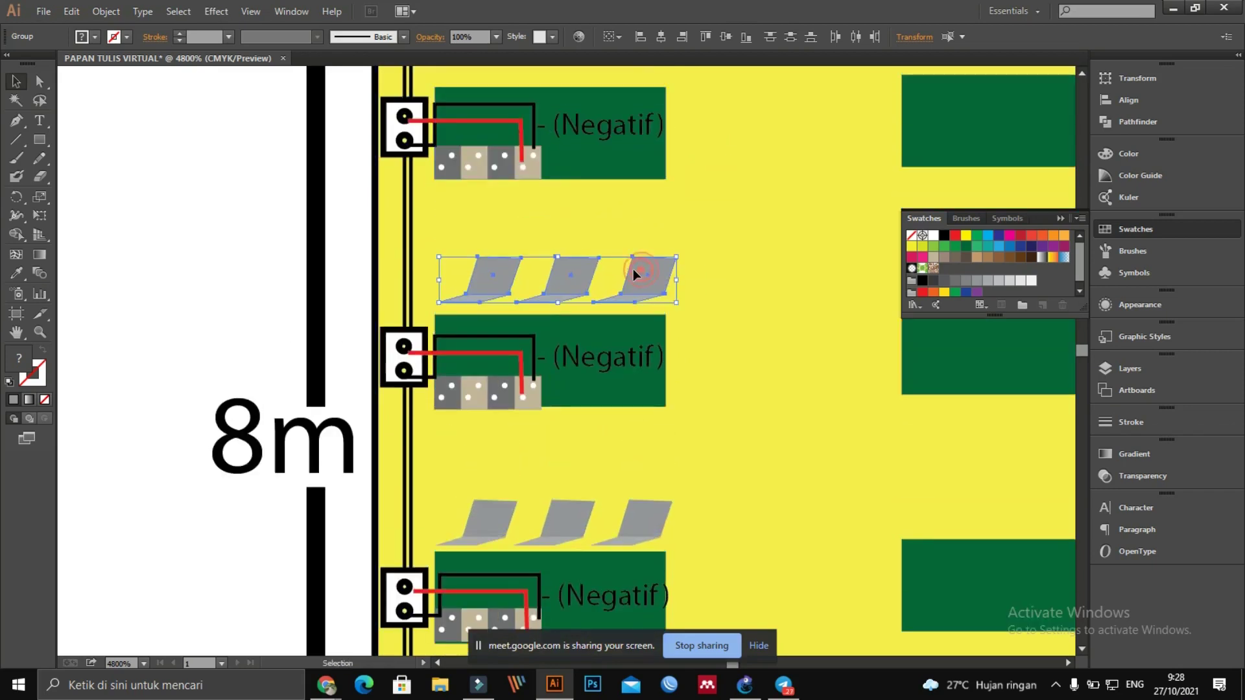
drag(633, 268, 634, 271)
Step: Copy the laptop row above the sixth and seventh left desks, counting up from the lowest one
scroll(641, 335, up, 4)
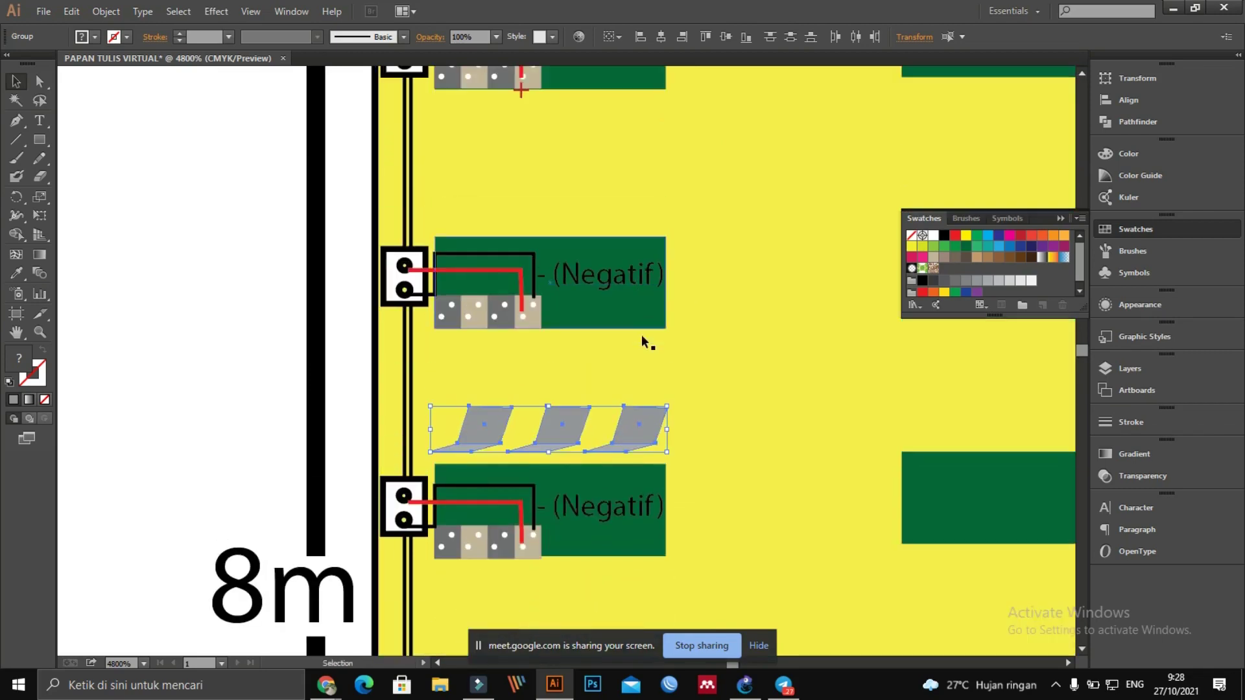
drag(644, 422, 645, 194)
scroll(644, 193, up, 4)
drag(638, 344, 646, 99)
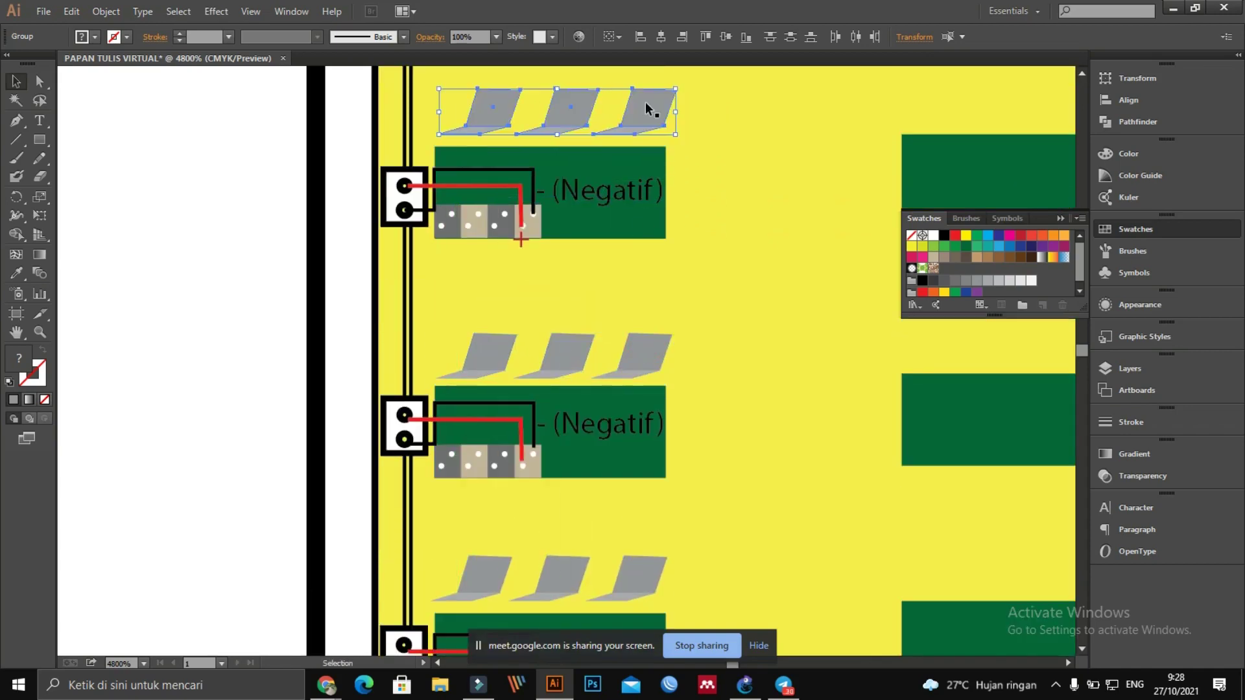
scroll(644, 107, up, 7)
scroll(645, 120, down, 9)
scroll(645, 126, down, 9)
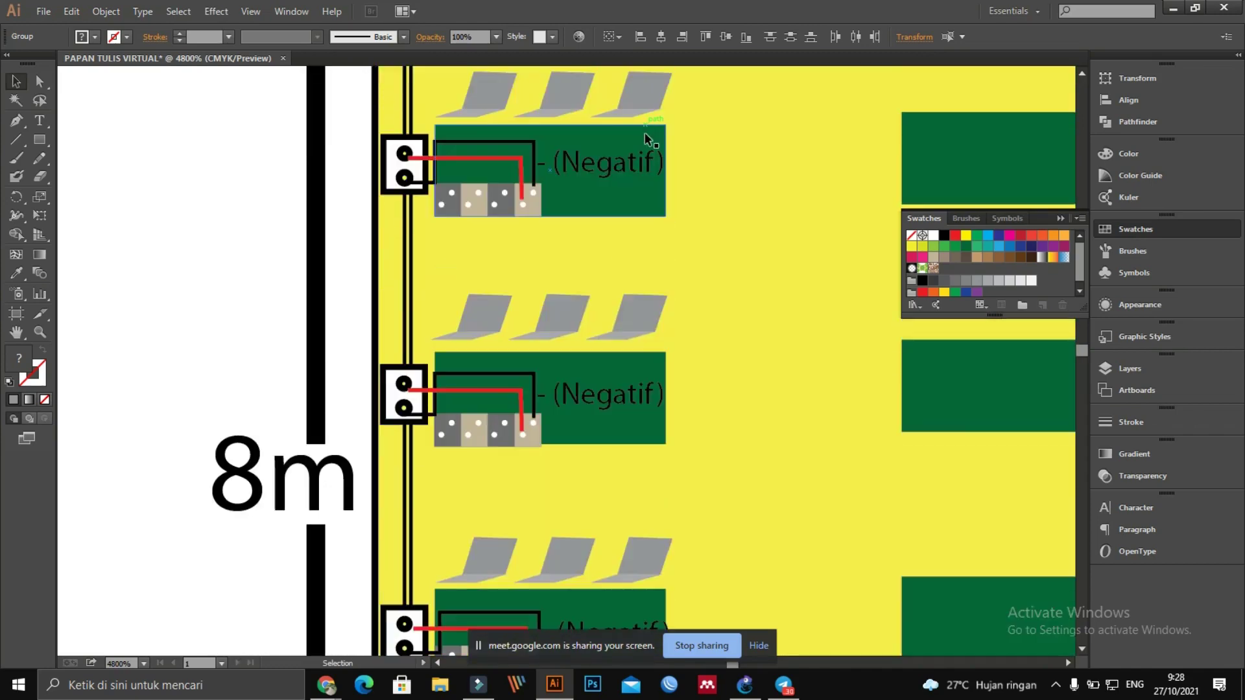
Step: Close the floating Swatches palette and clear the selection on the floor plan
scroll(644, 132, down, 13)
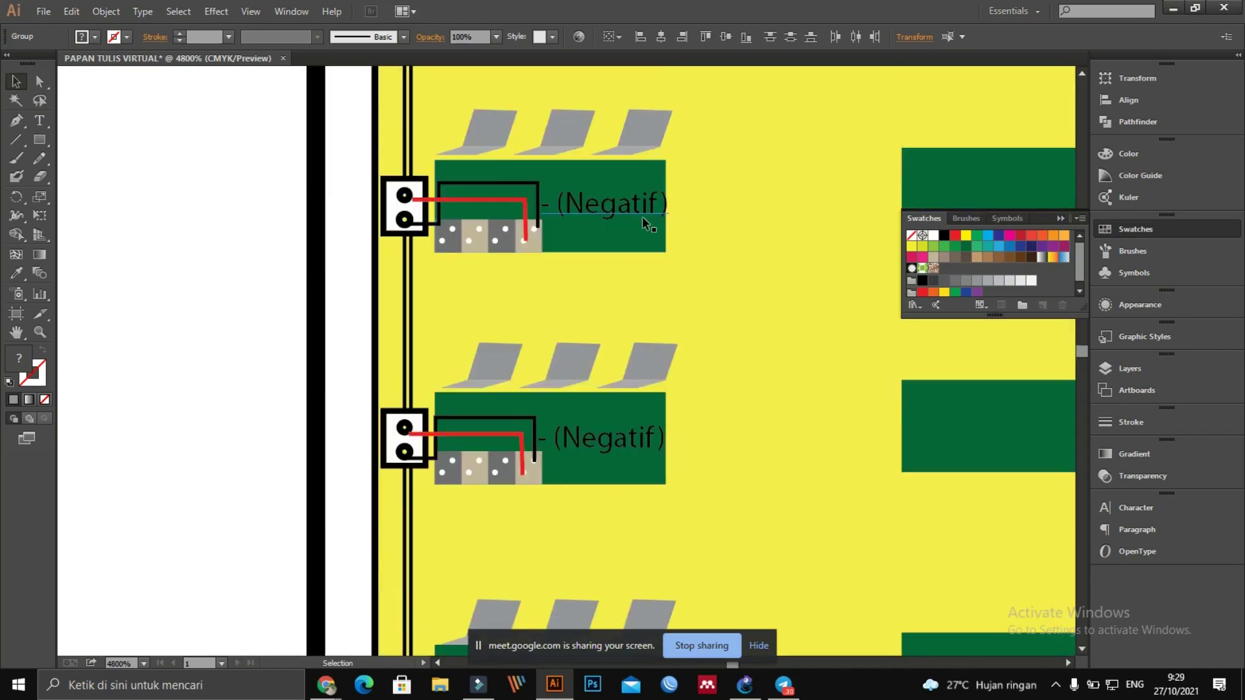
scroll(642, 216, down, 10)
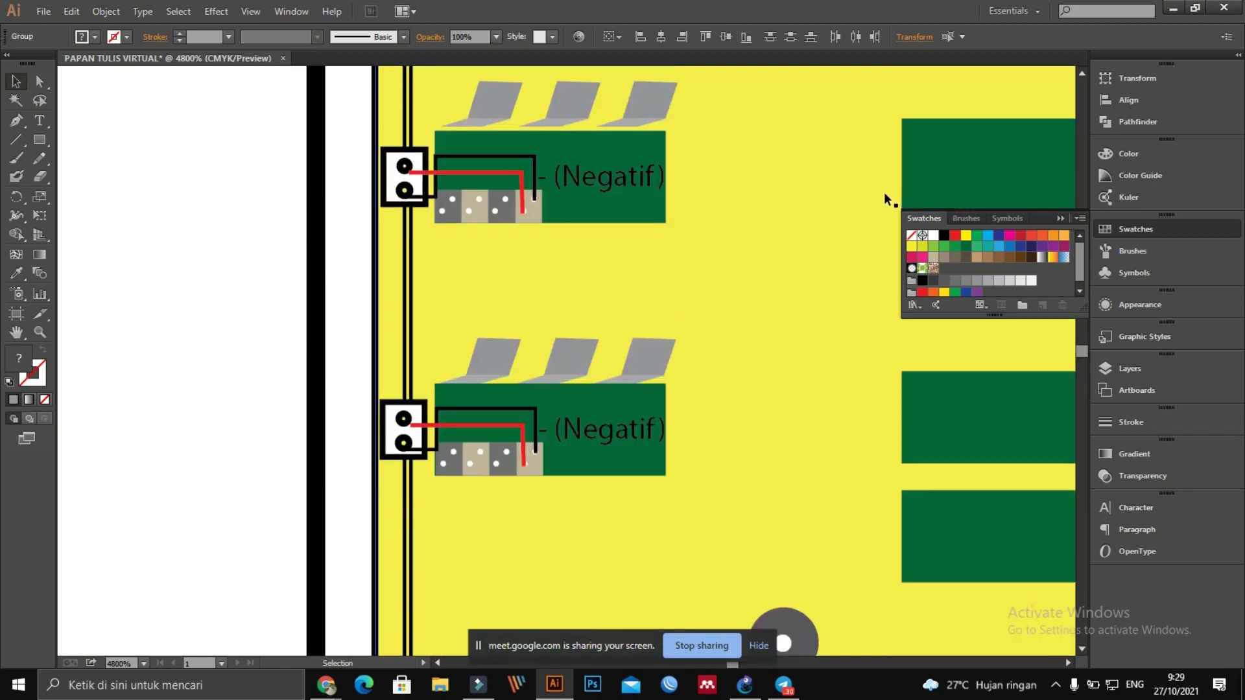
click(1062, 218)
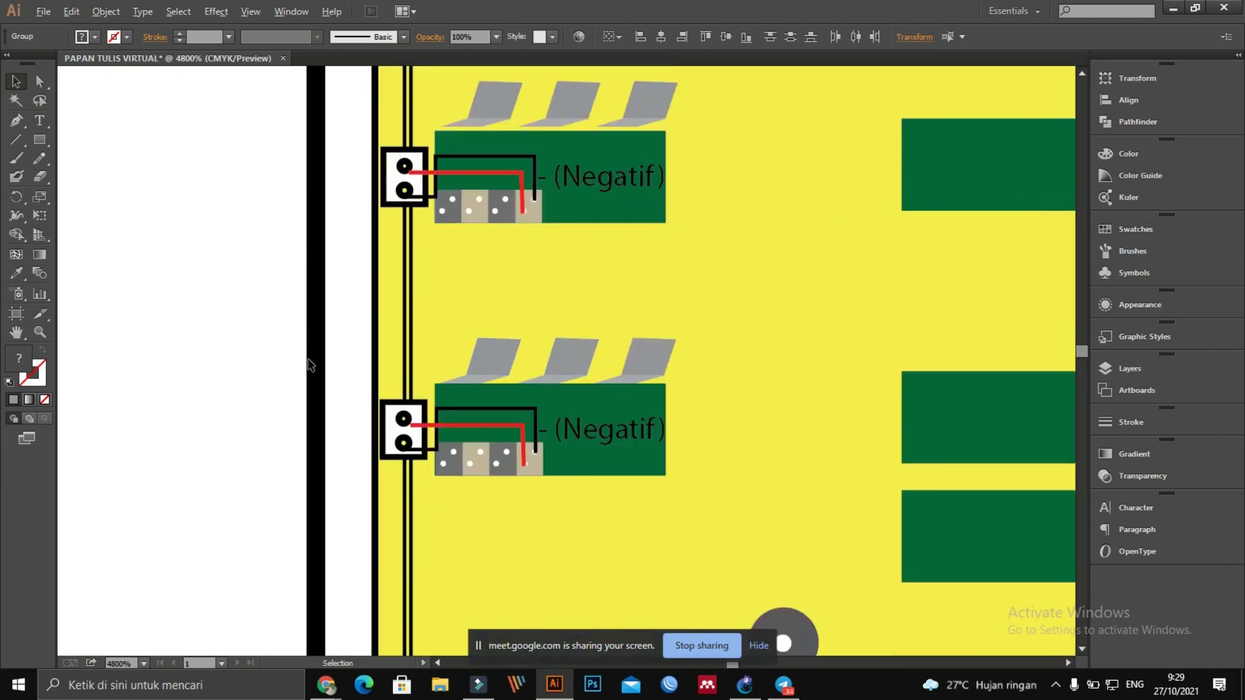
scroll(310, 365, down, 2)
click(857, 347)
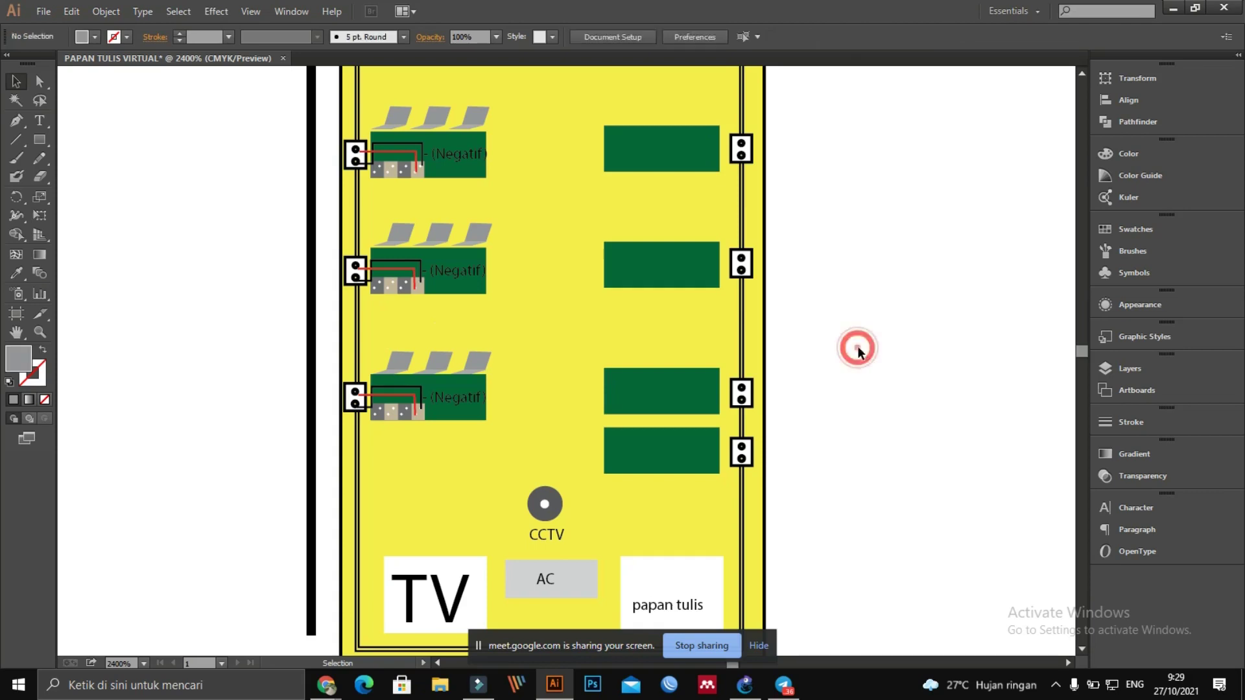
Step: Examine the rows of laptops above the left-side desks along the length of the classroom
scroll(857, 349, up, 10)
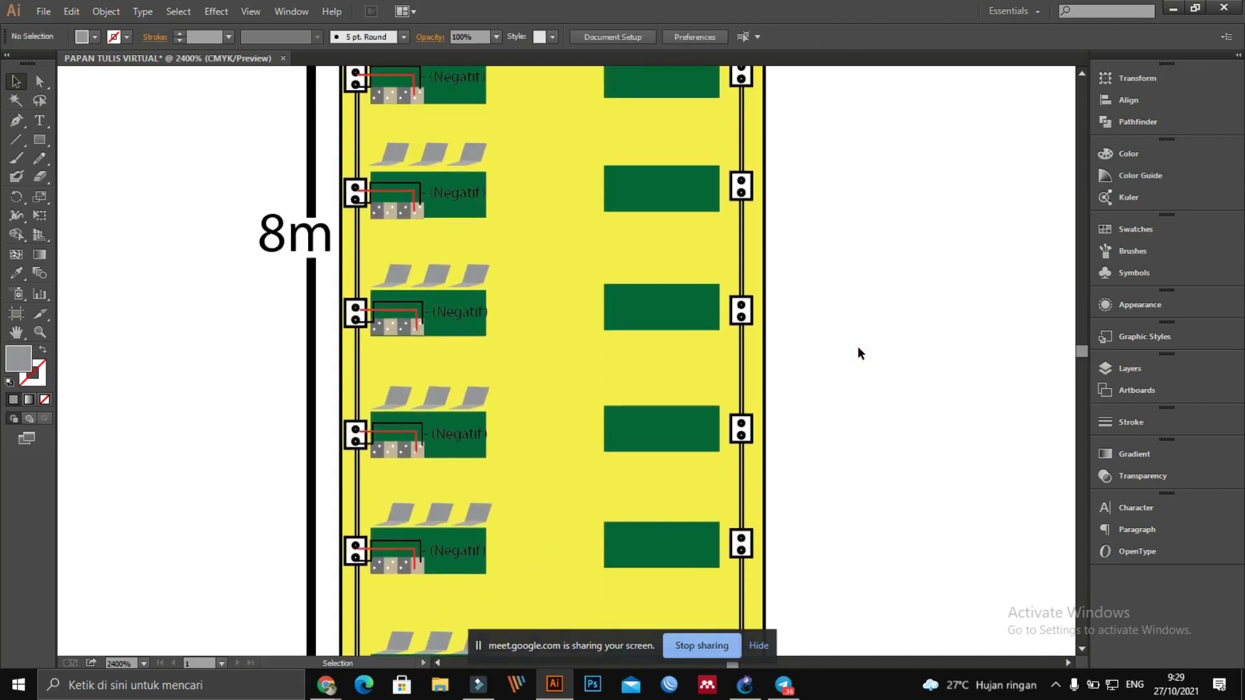
scroll(858, 350, up, 3)
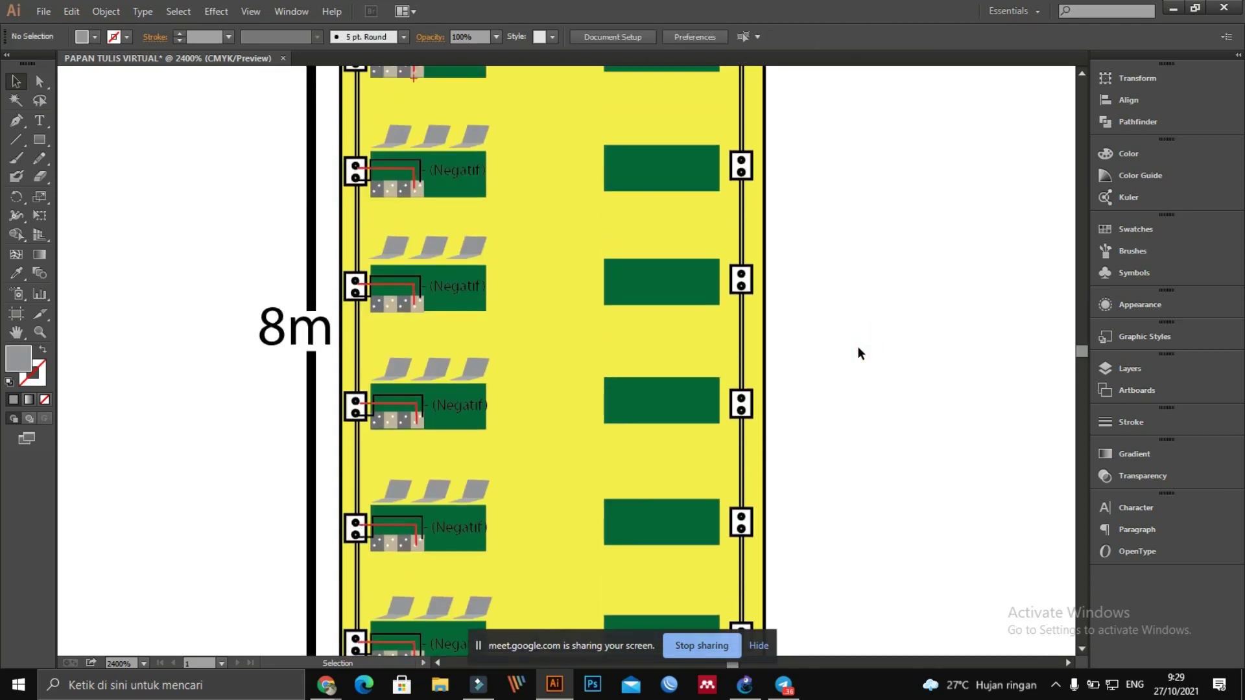
scroll(858, 345, up, 2)
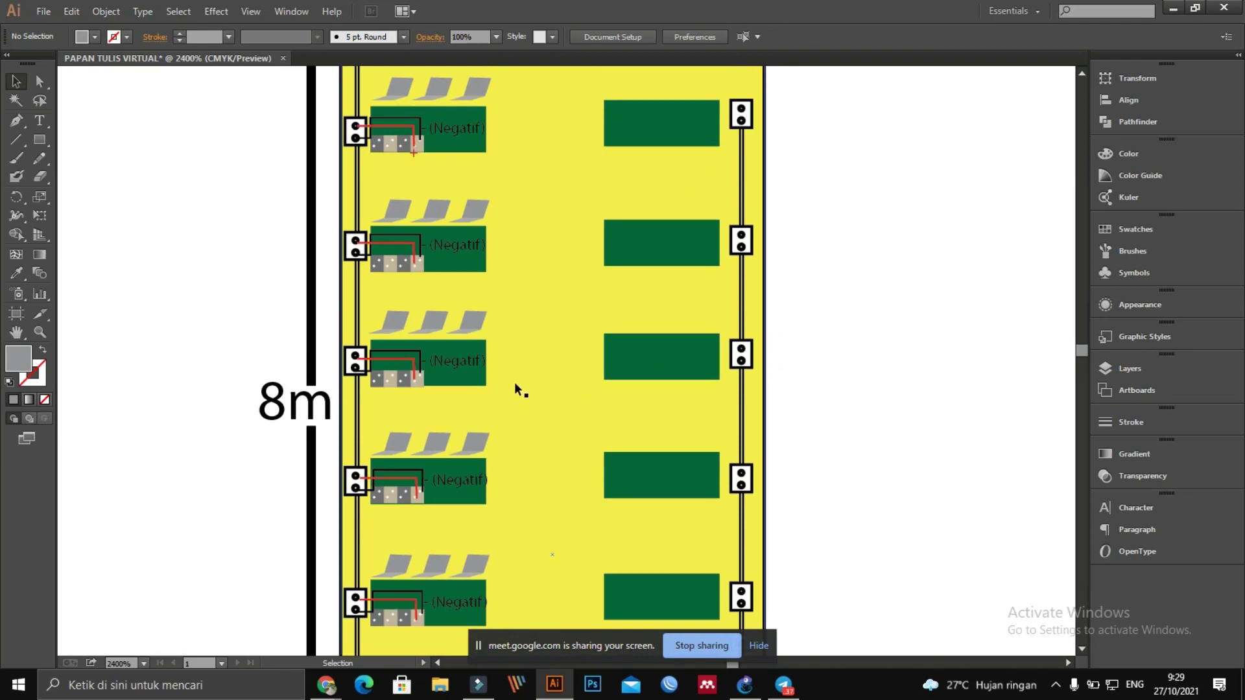
scroll(494, 360, up, 3)
scroll(494, 361, down, 8)
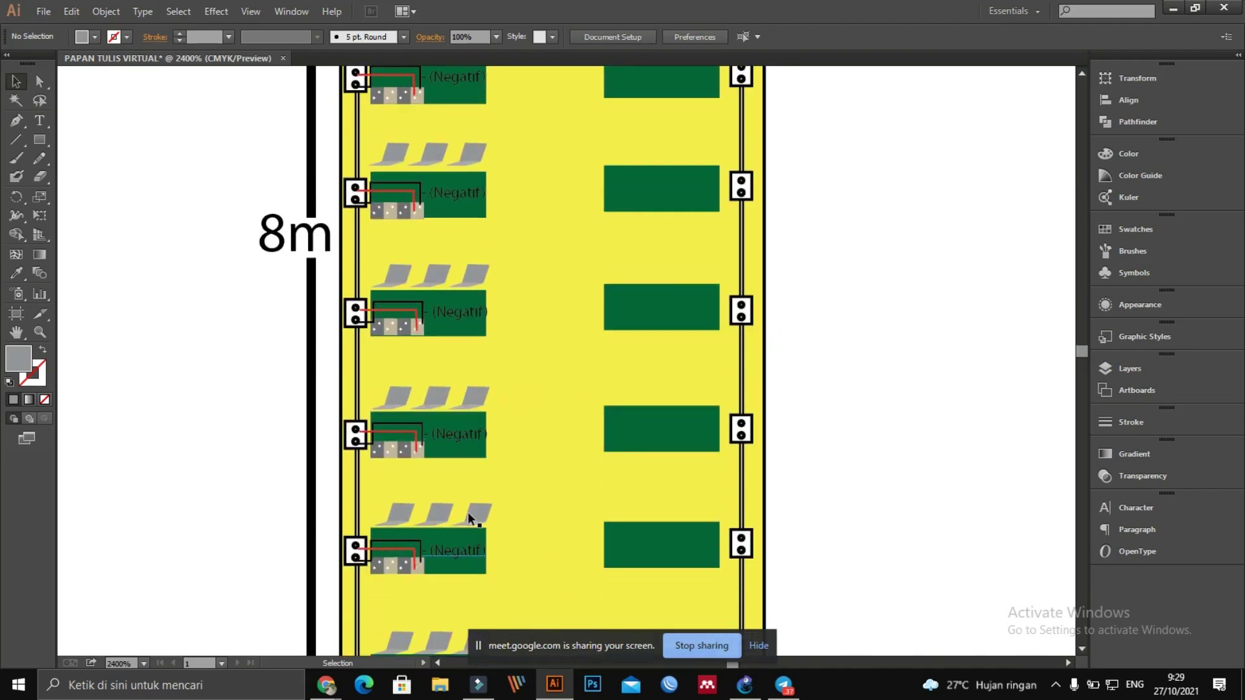
scroll(459, 373, down, 1)
scroll(454, 399, up, 5)
scroll(431, 195, up, 2)
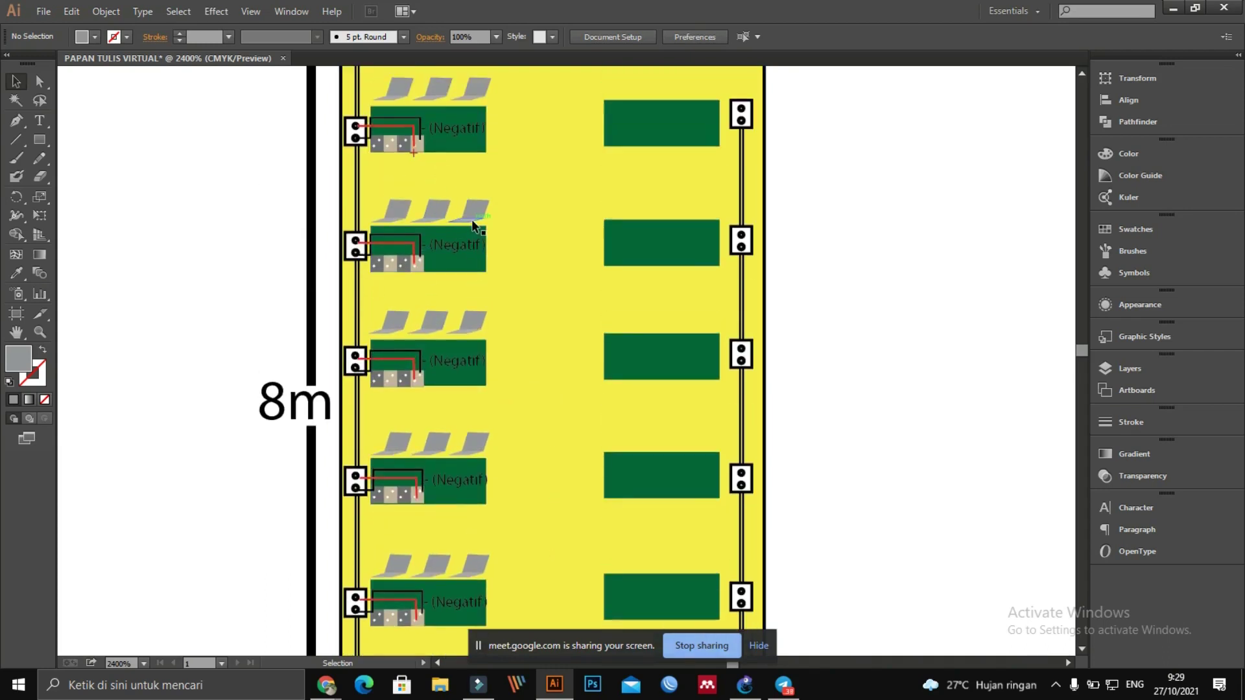
Step: Delete the rightmost laptop above the second-highest left desk and shift the middle laptop right so two laptops remain spaced apart
click(473, 225)
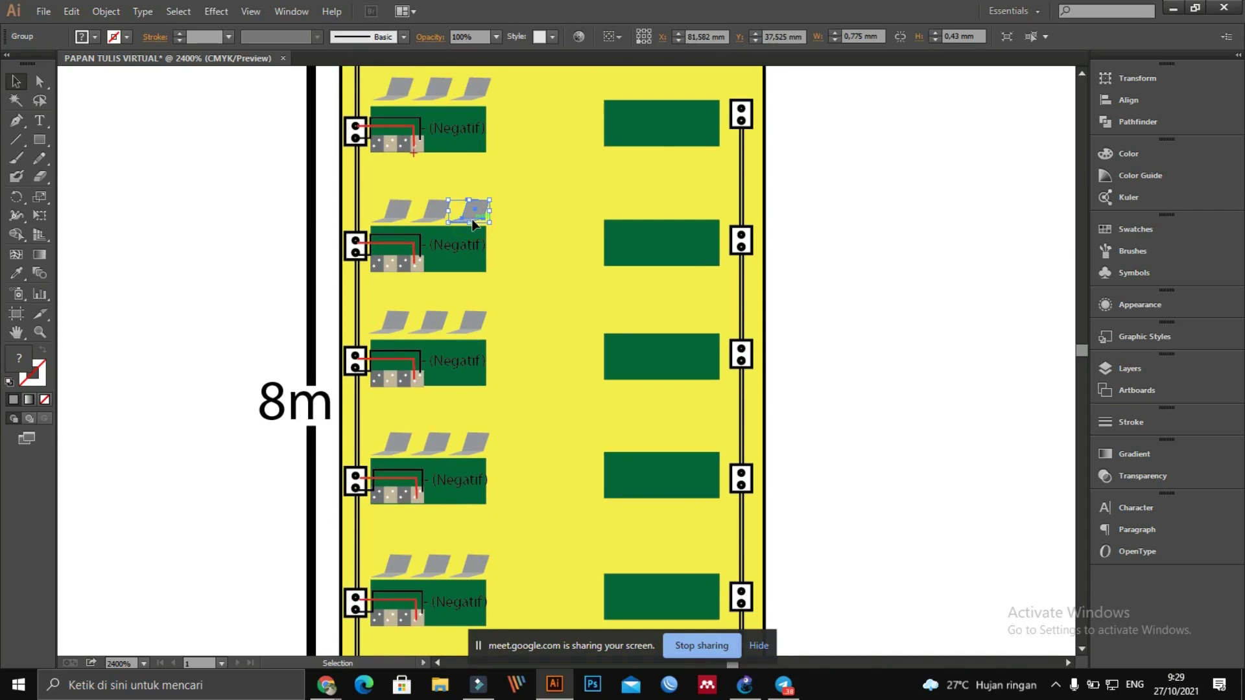
key(Delete)
drag(431, 216, 456, 223)
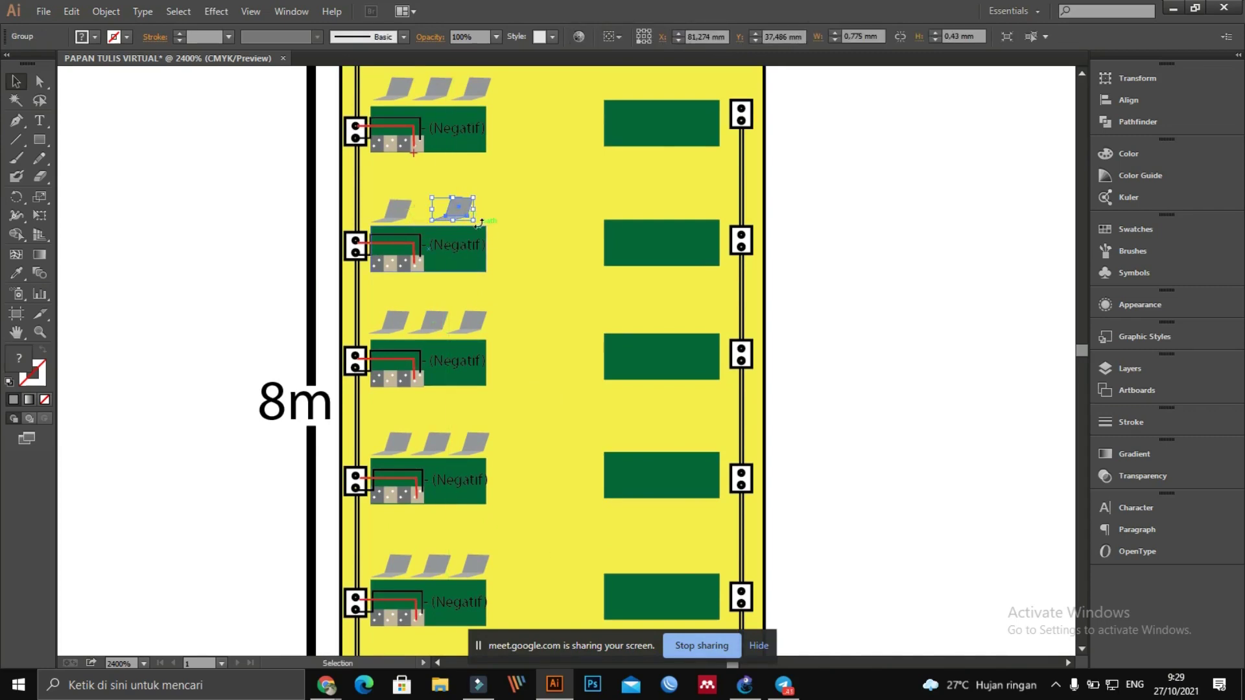
click(238, 226)
scroll(278, 240, up, 3)
scroll(279, 247, down, 2)
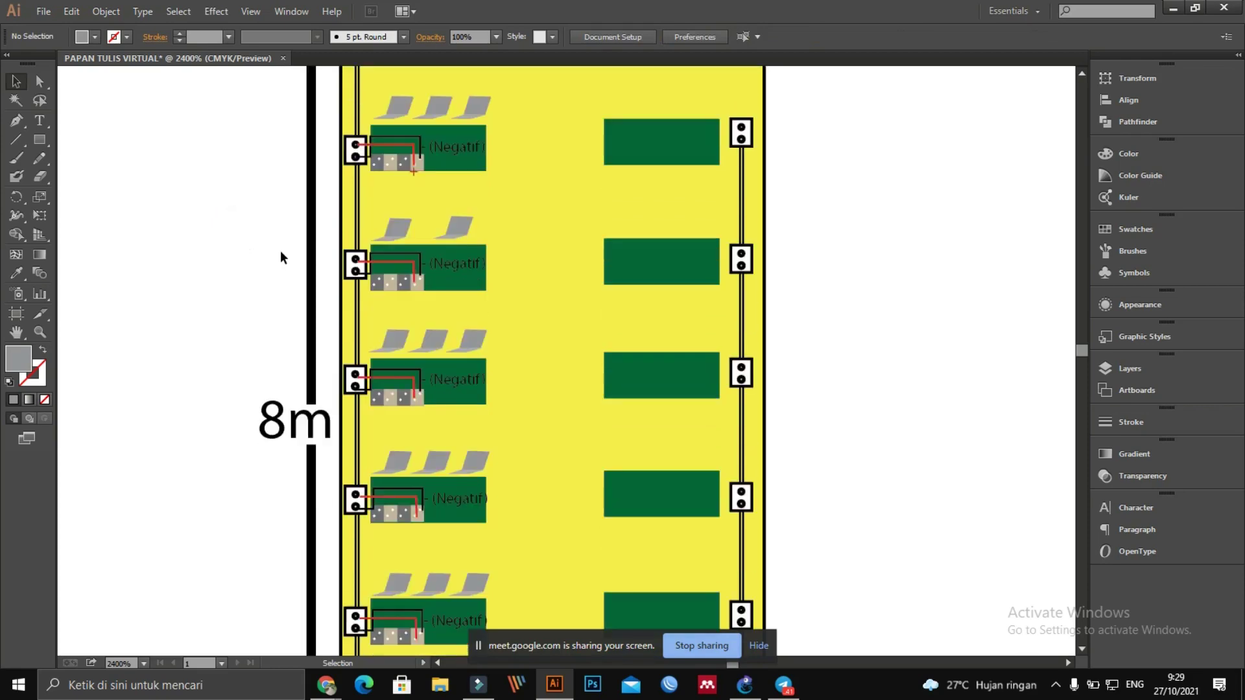
Step: Compare the two-laptop row with the three-laptop rows and check the space around the left-side desks
scroll(509, 243, down, 10)
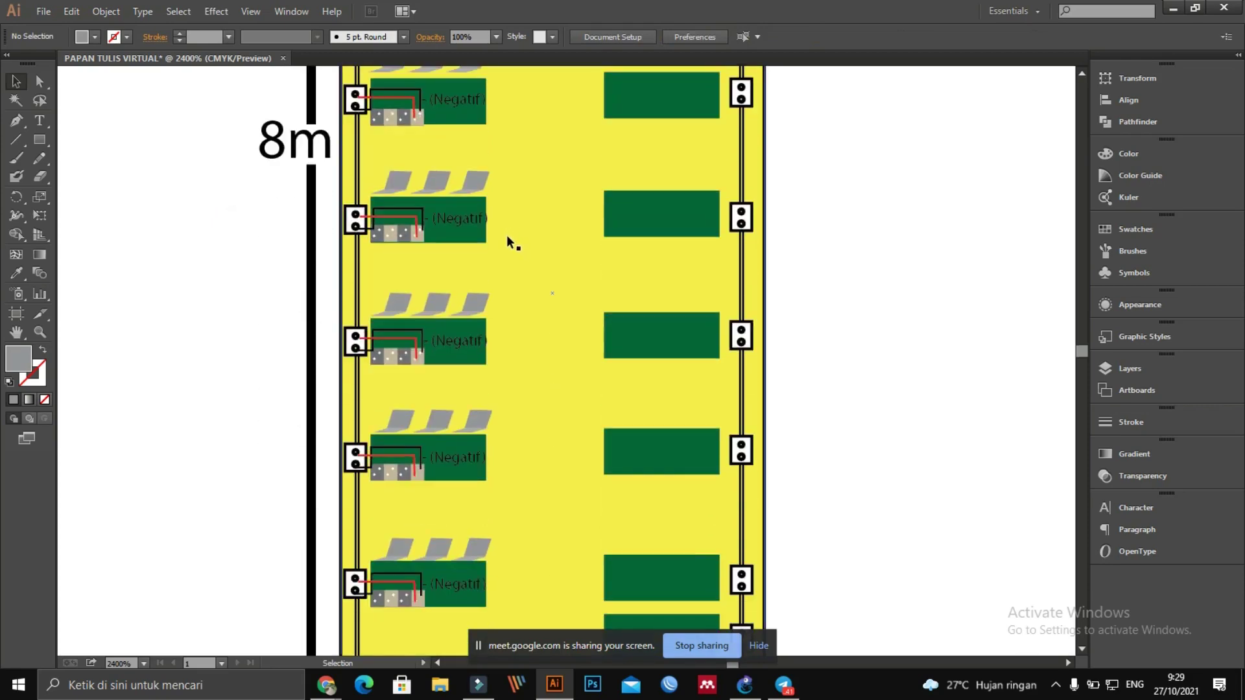
scroll(508, 241, down, 3)
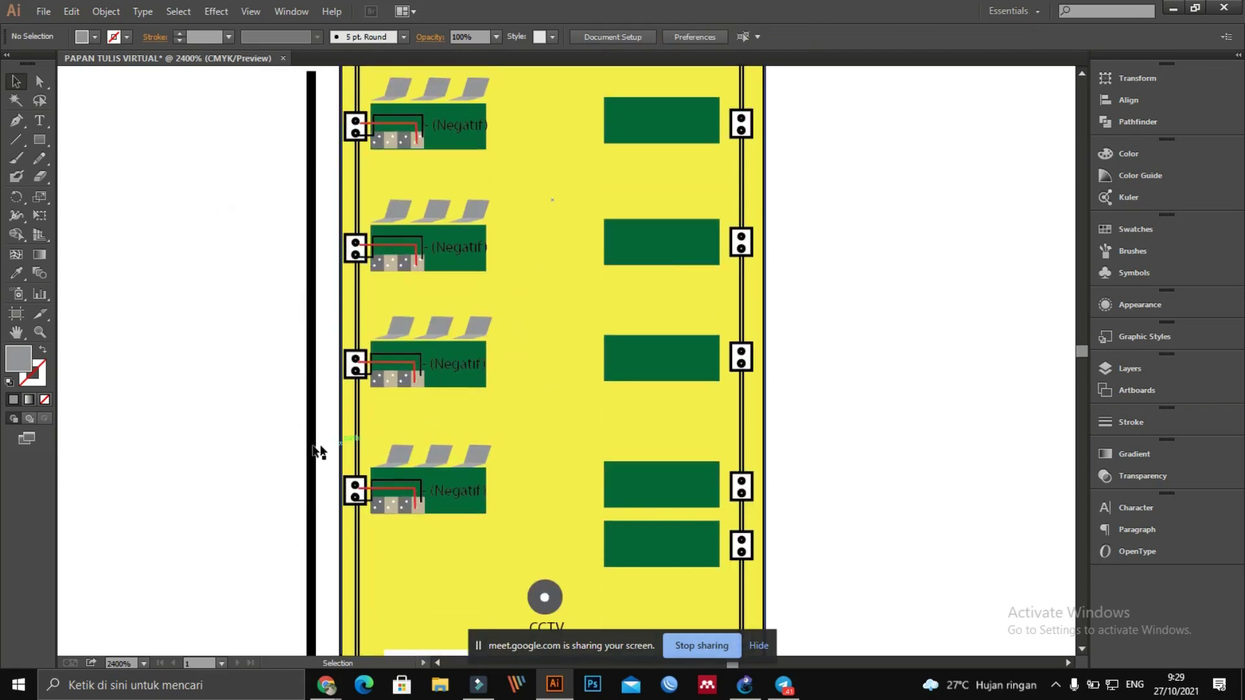
scroll(282, 376, up, 10)
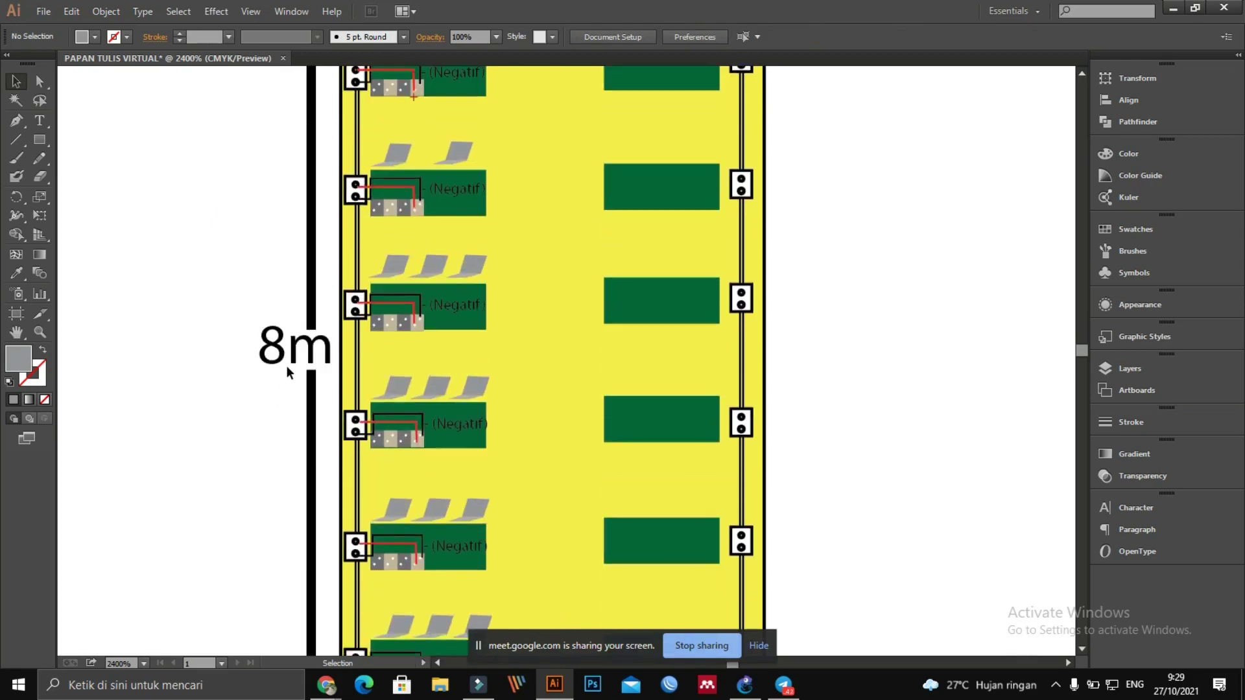
scroll(286, 366, up, 4)
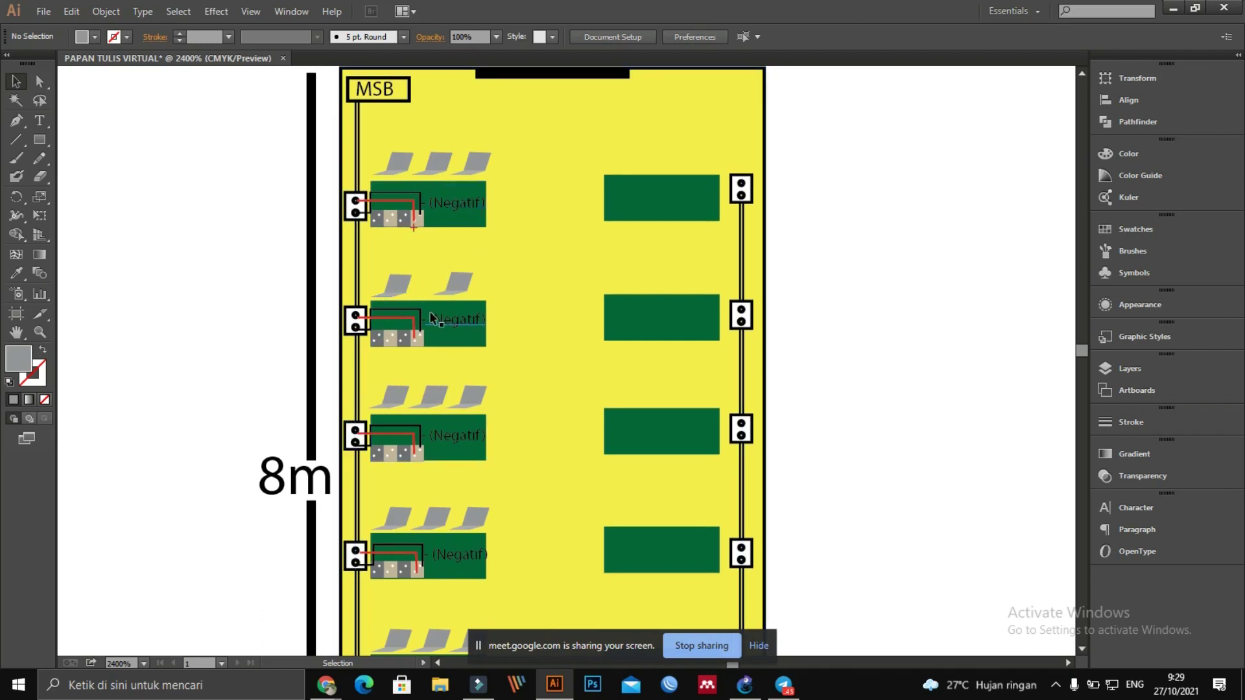
scroll(350, 316, up, 2)
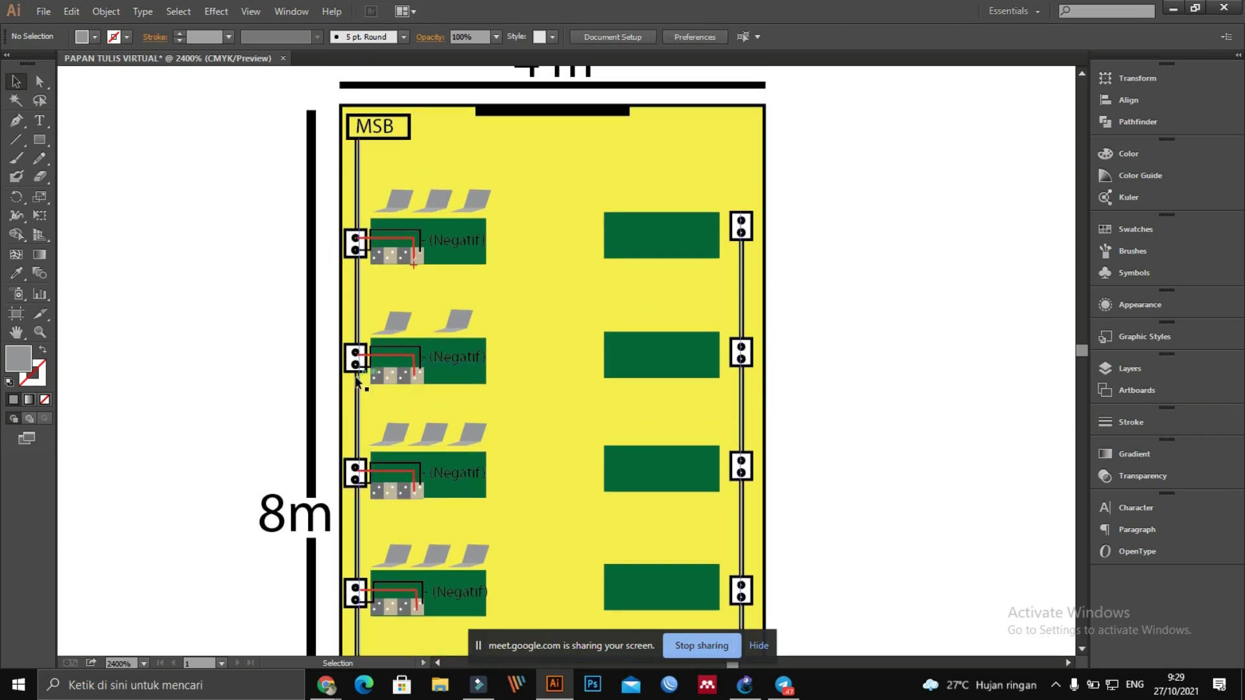
scroll(293, 338, down, 1)
scroll(295, 336, up, 2)
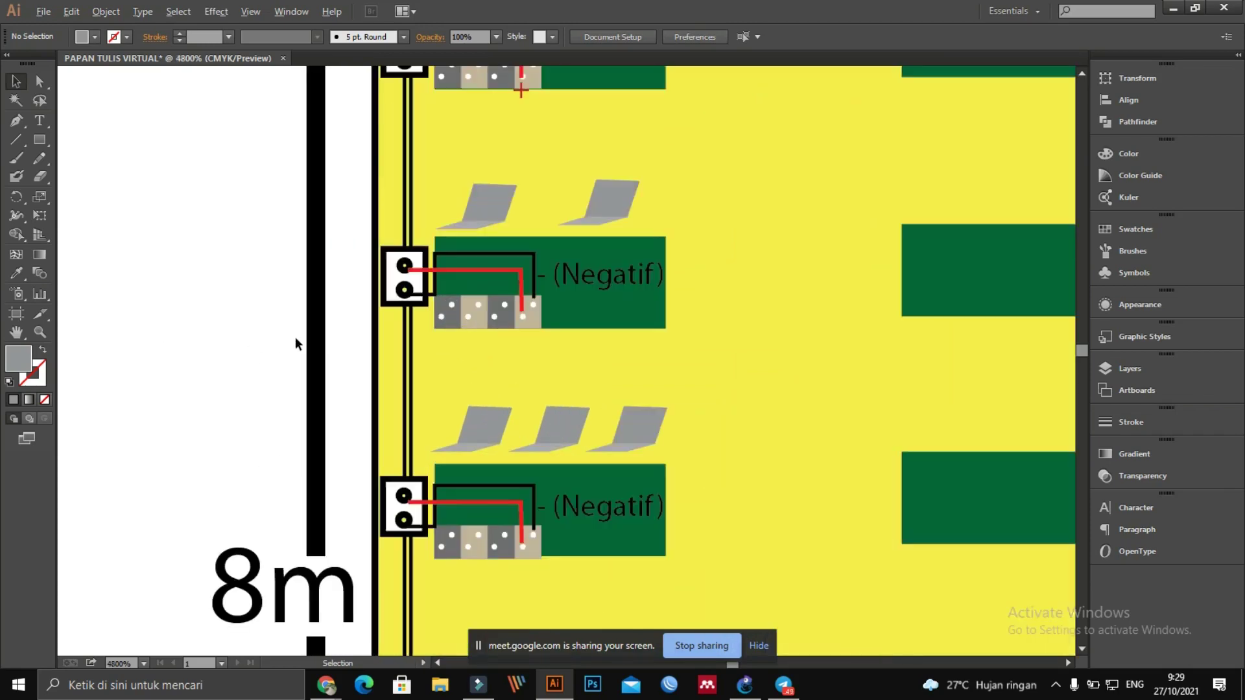
drag(389, 360, 202, 398)
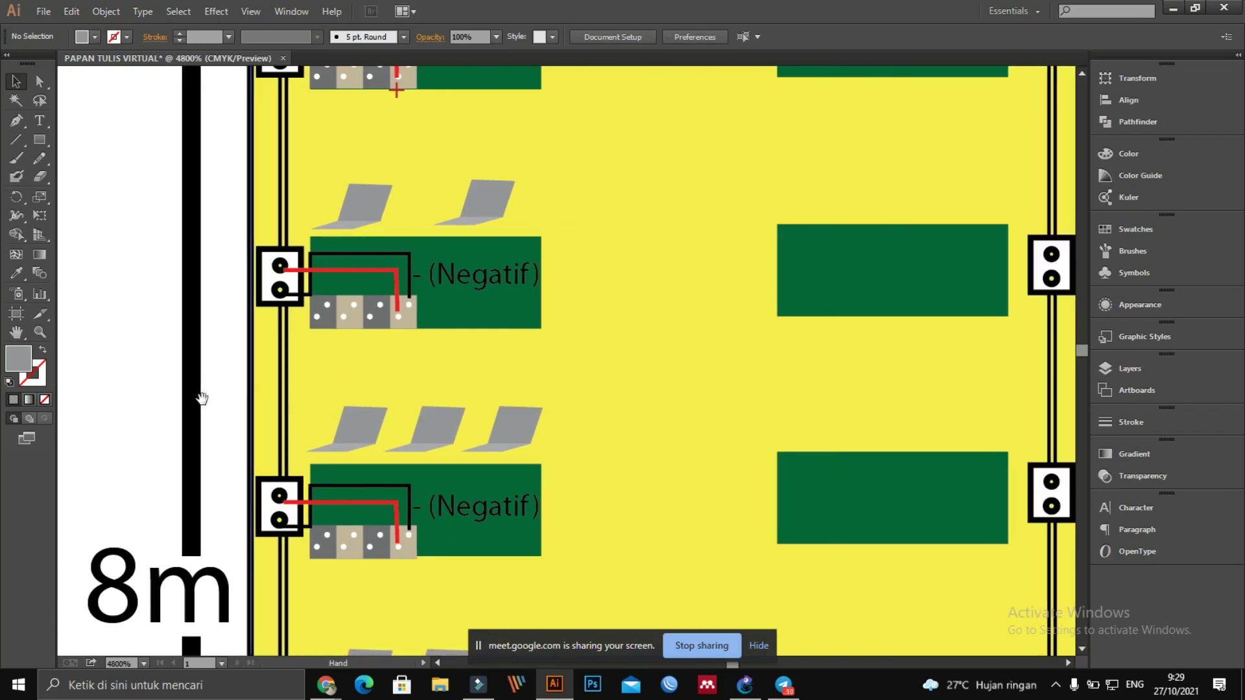
click(714, 376)
scroll(397, 443, down, 1)
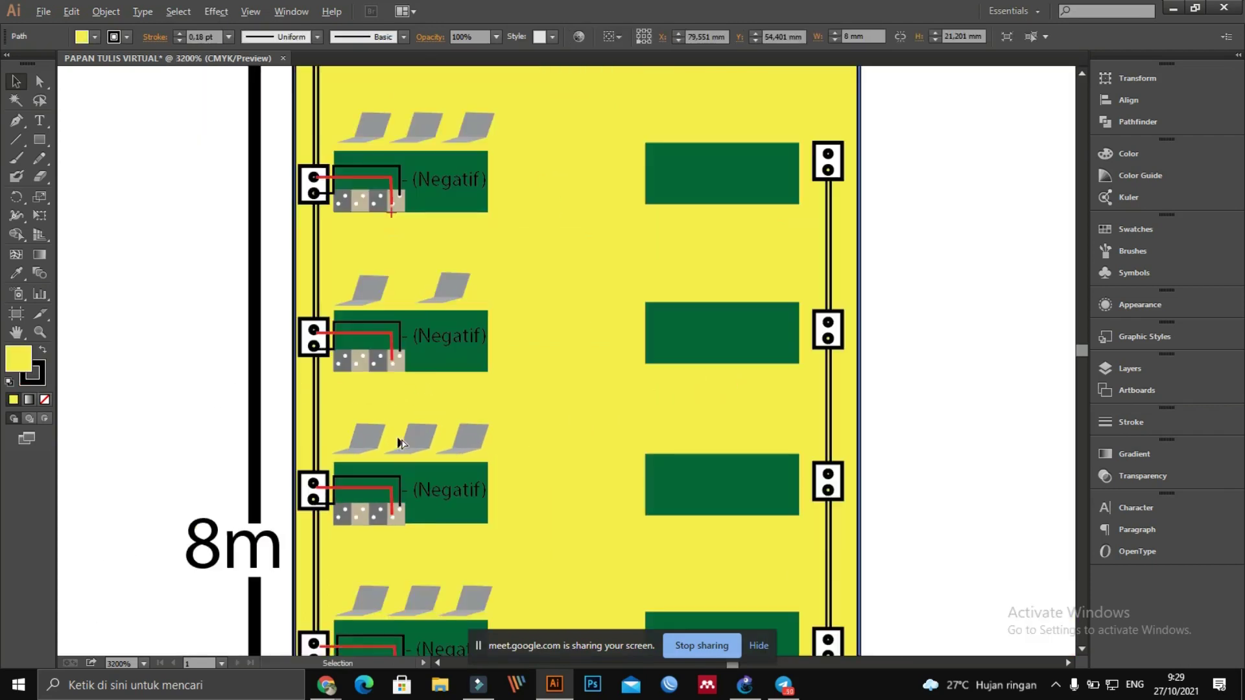
scroll(338, 468, down, 1)
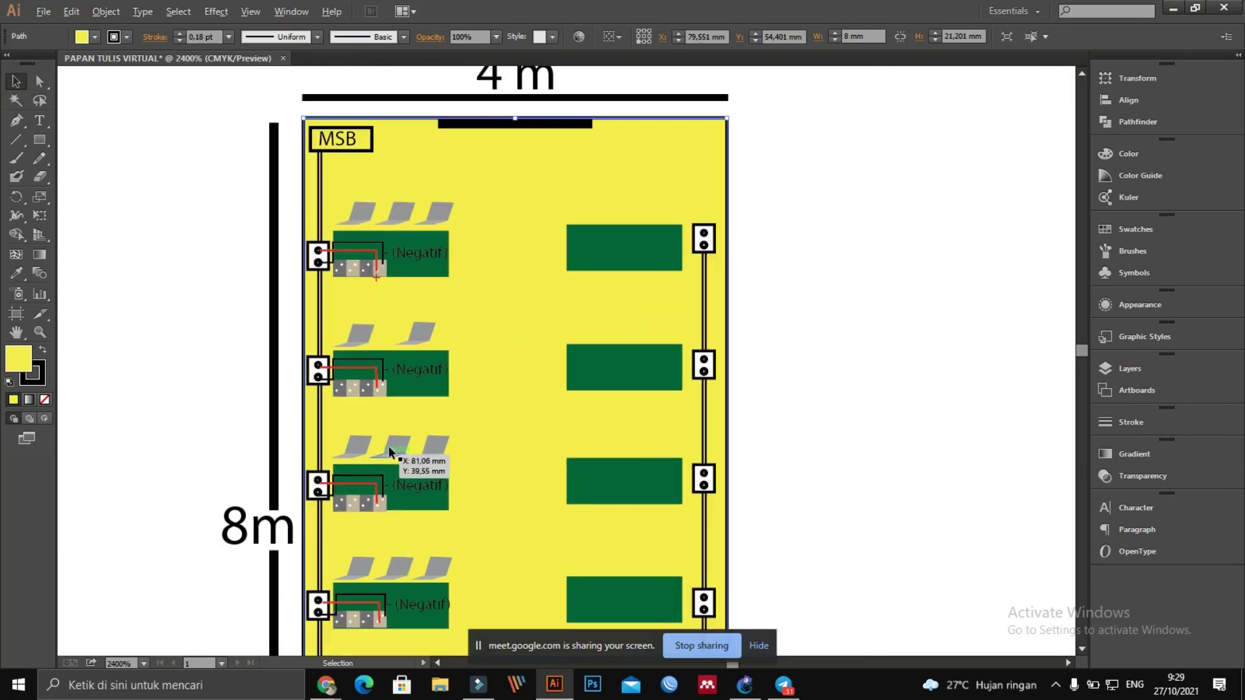
scroll(363, 421, down, 2)
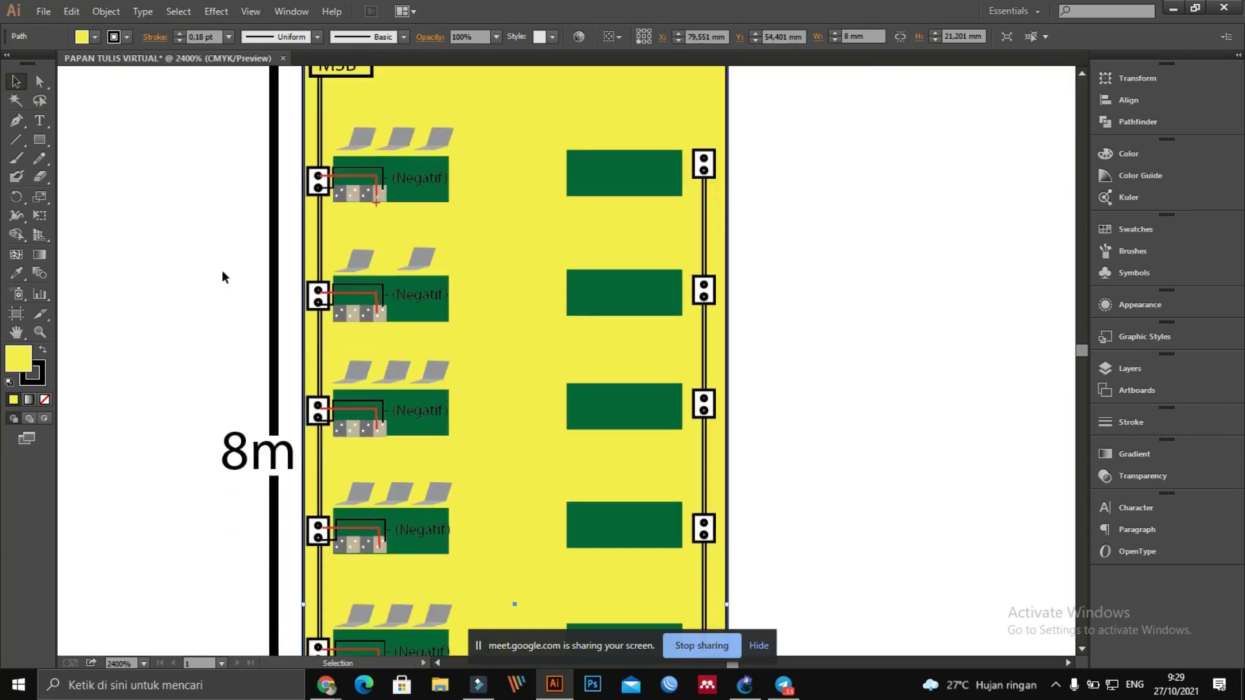
Step: Move the 8m dimension line and its label farther left of the room, and extend the yellow floor's left edge outward
drag(219, 276, 115, 423)
click(235, 411)
click(573, 456)
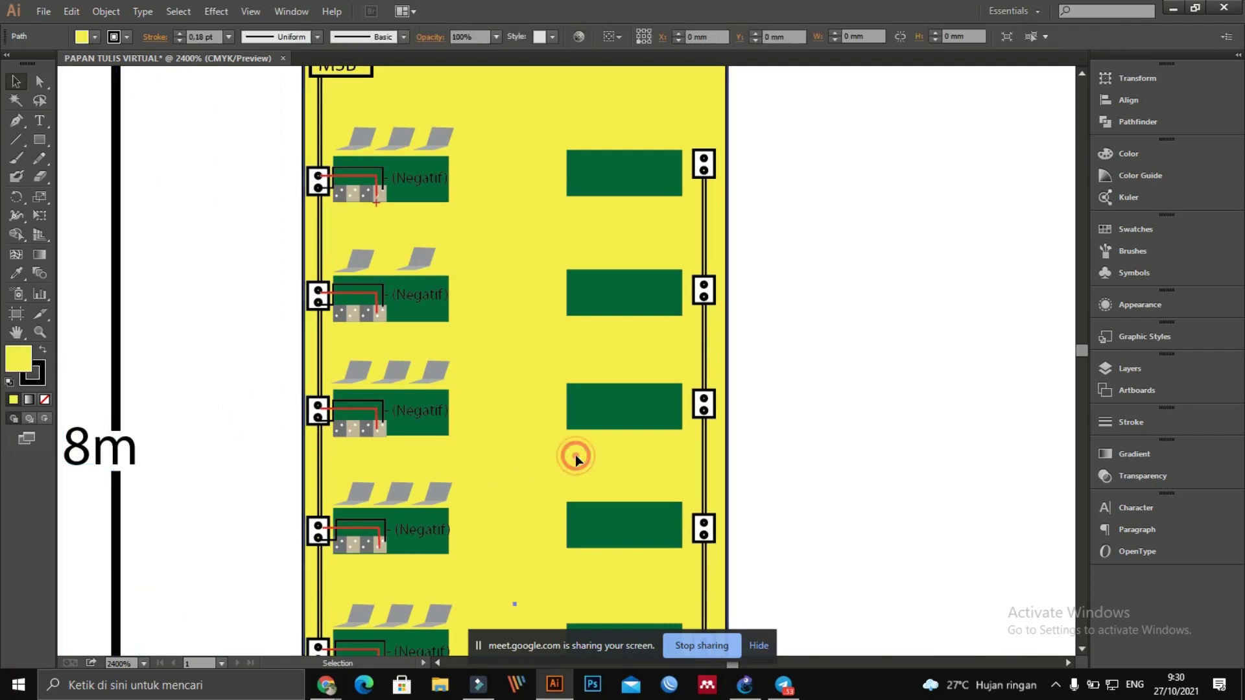
drag(307, 604, 242, 604)
click(203, 472)
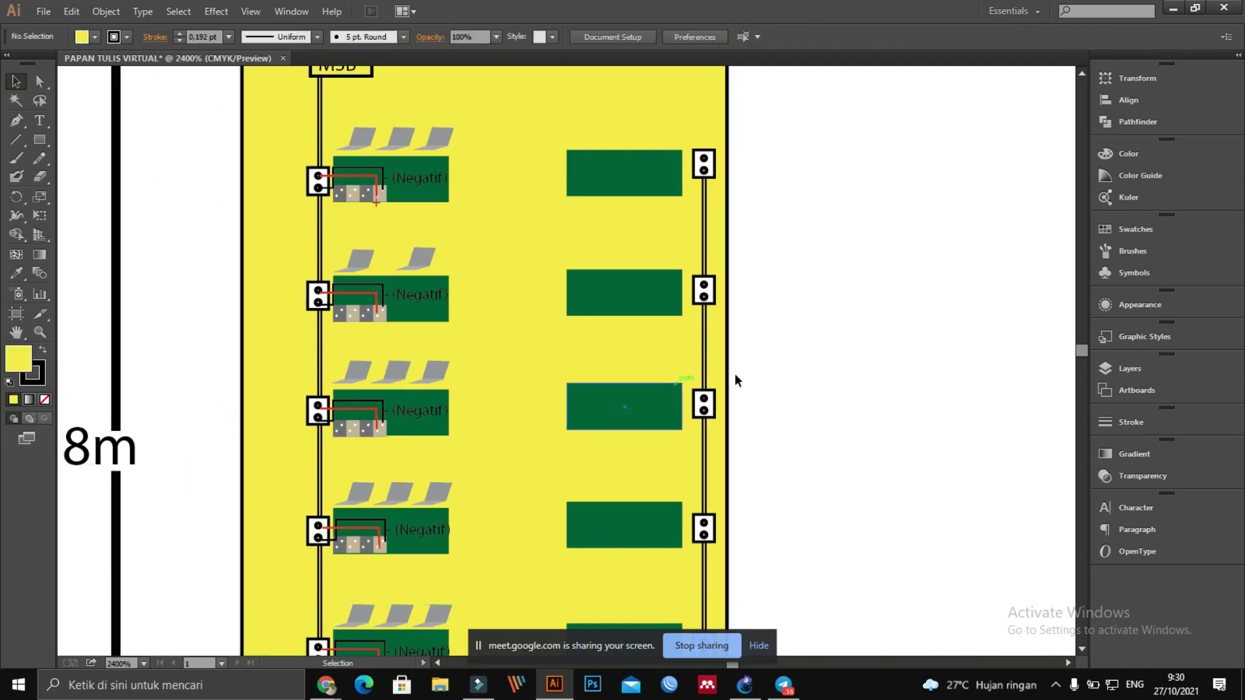
Step: Draw a tall rectangle about 0.79 mm wide and 2.22 mm high in the widened floor strip left of the third and fourth desks from the top
scroll(846, 363, up, 3)
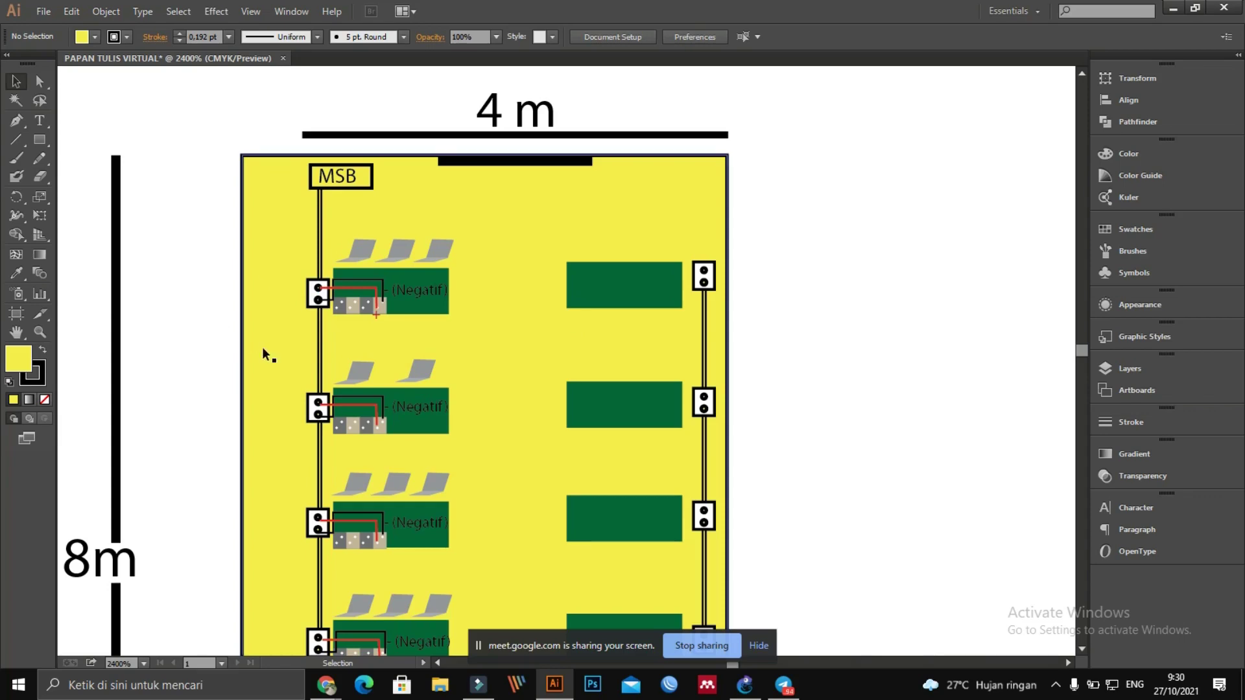
scroll(305, 326, down, 2)
scroll(304, 317, down, 1)
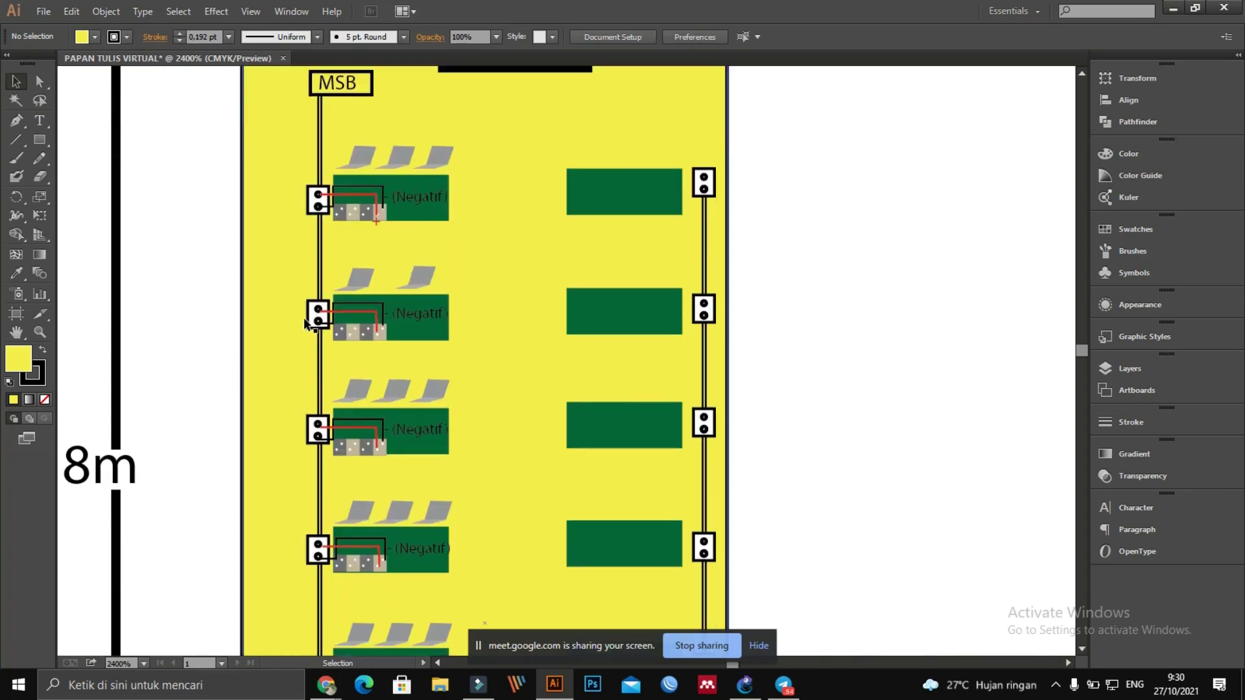
scroll(305, 321, down, 1)
scroll(335, 316, down, 2)
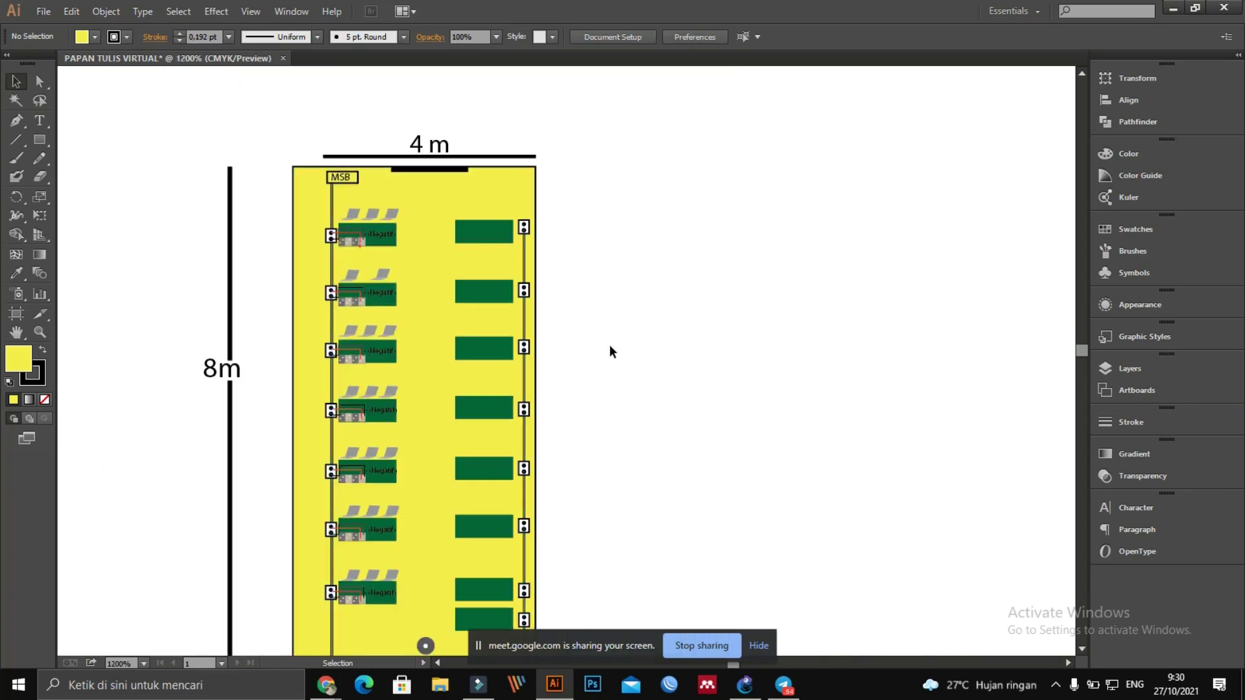
drag(616, 347, 707, 238)
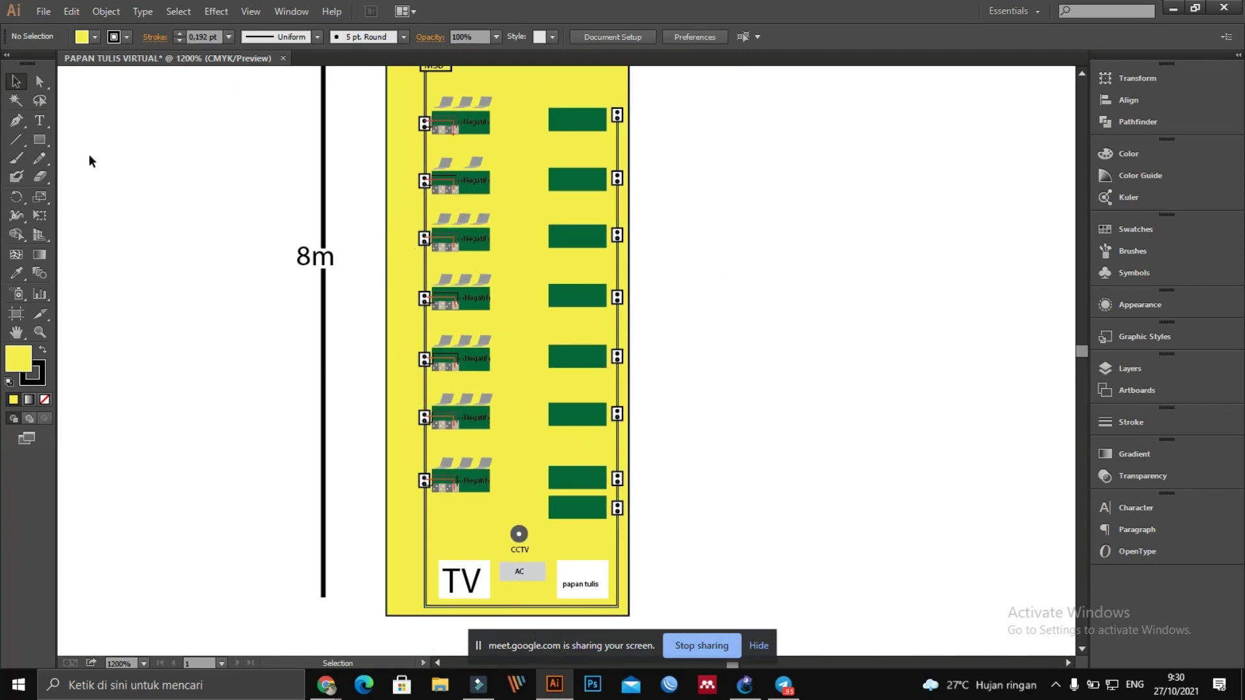
click(39, 139)
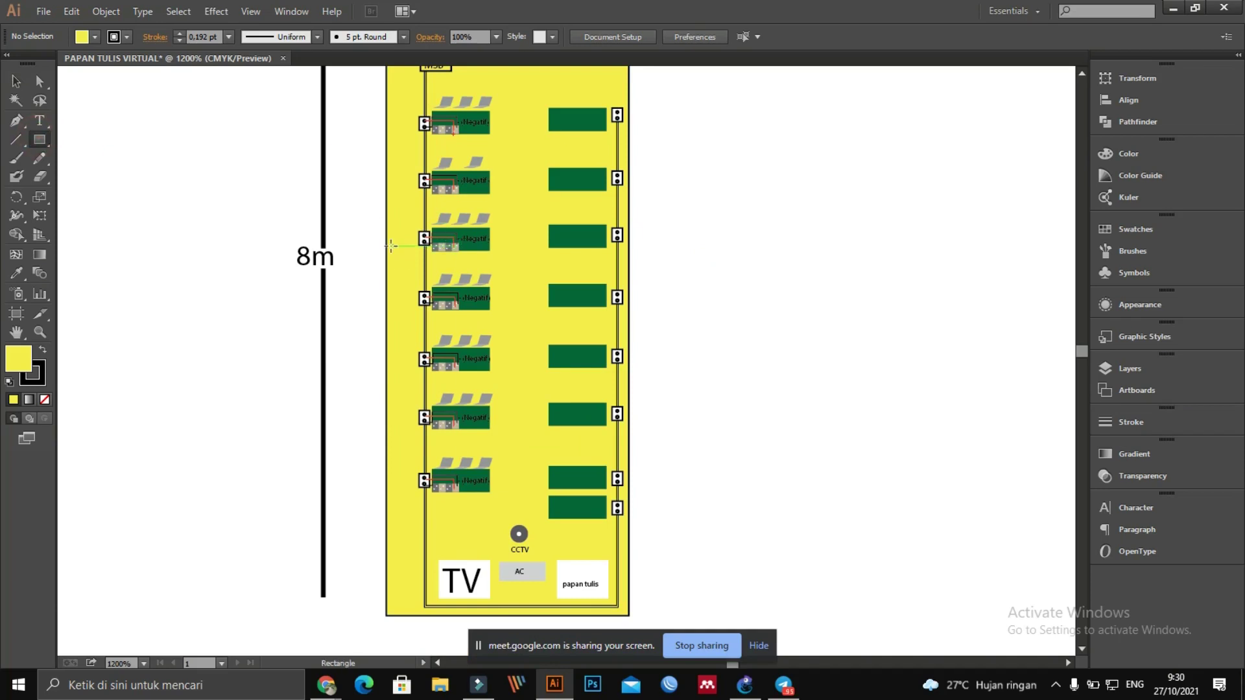
drag(391, 245, 411, 304)
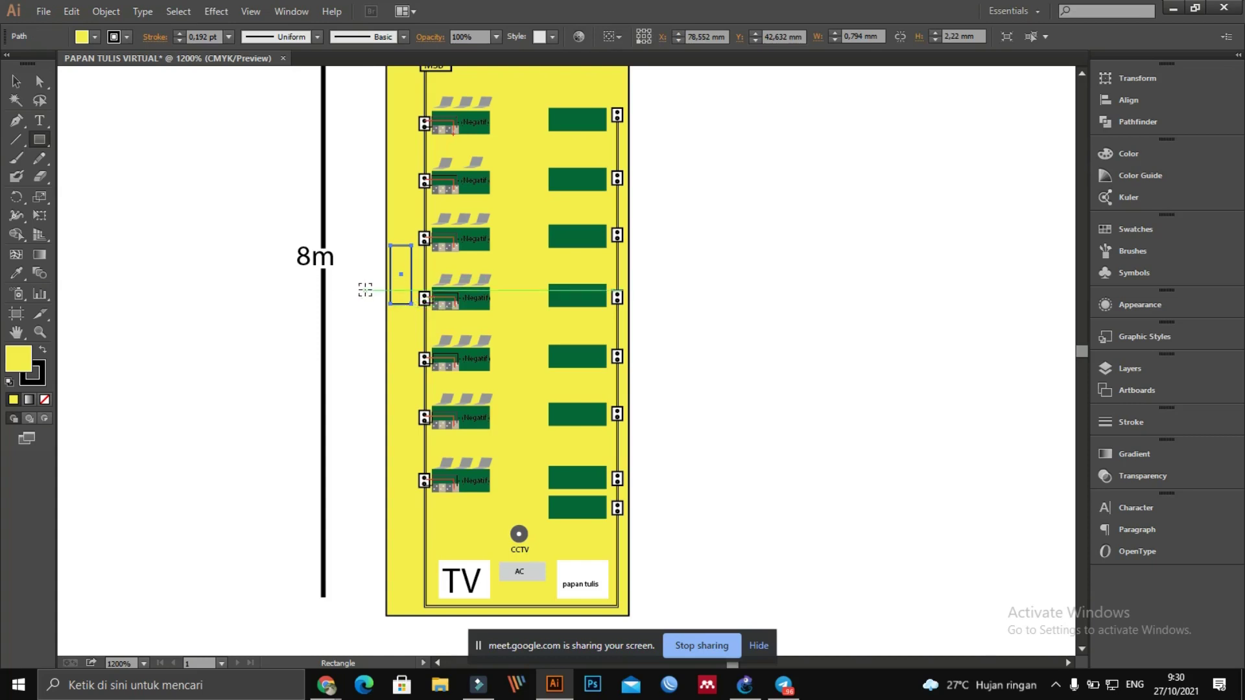
alt+scroll(365, 289, up, 1)
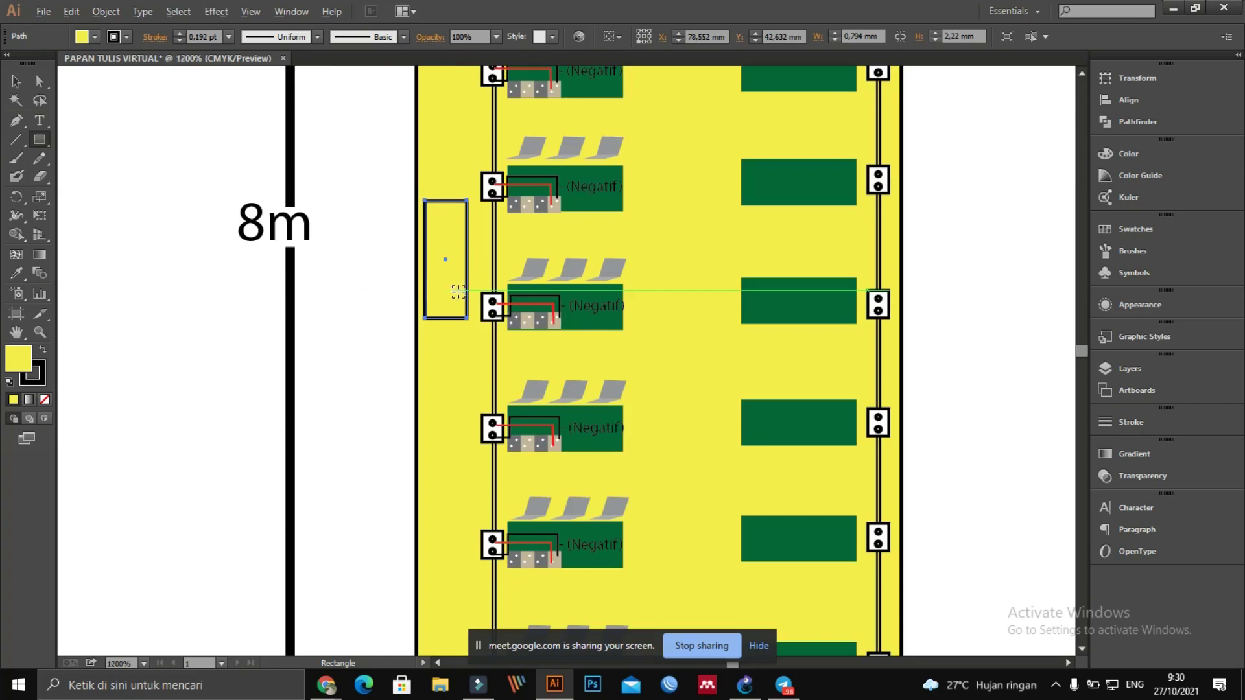
alt+scroll(458, 291, down, 1)
scroll(577, 273, up, 1)
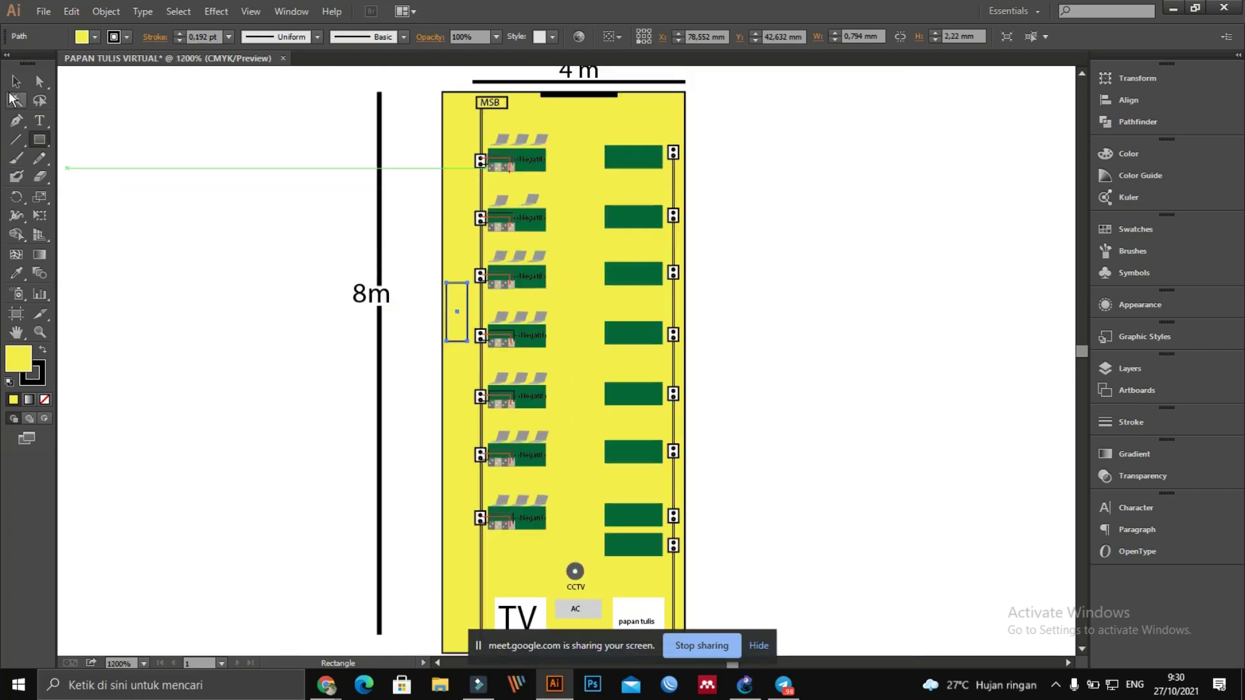
Step: Move the new rectangle down about 0.4 mm within the left floor strip and deselect it
click(16, 82)
drag(458, 295, 459, 305)
click(358, 393)
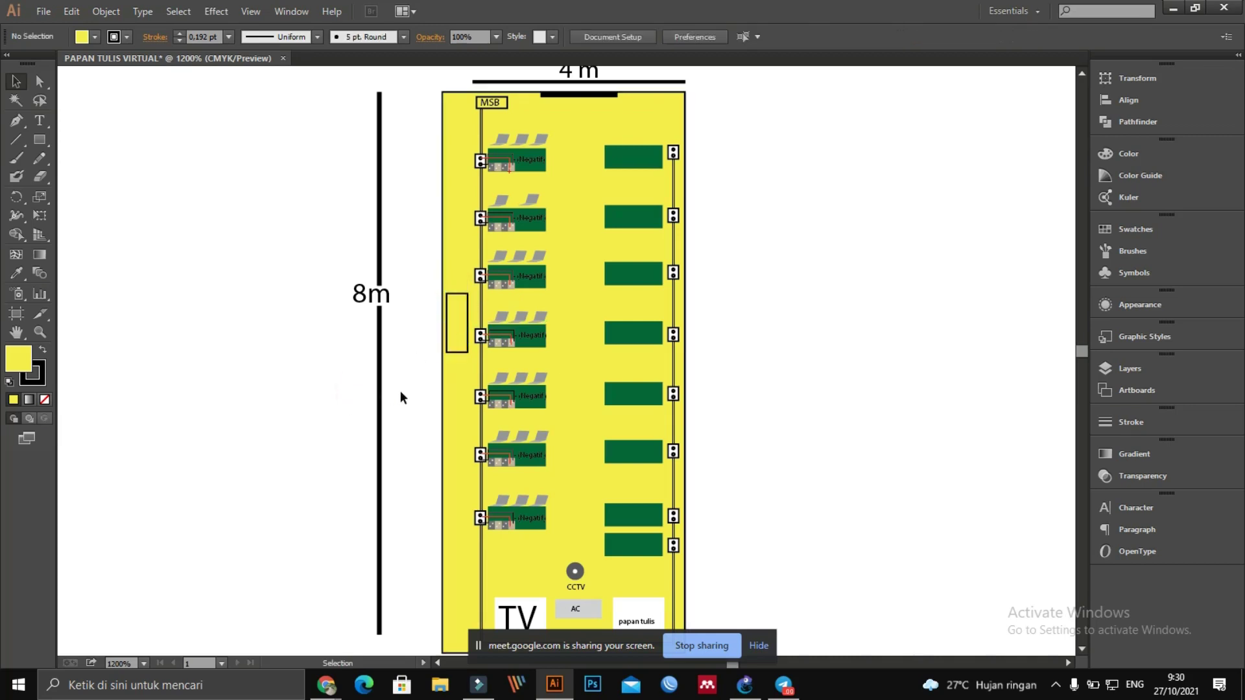
Step: Enlarge the rectangle in the left floor strip to about 0.96 mm wide and 2.68 mm high, then deselect it
scroll(406, 387, down, 1)
scroll(445, 344, up, 3)
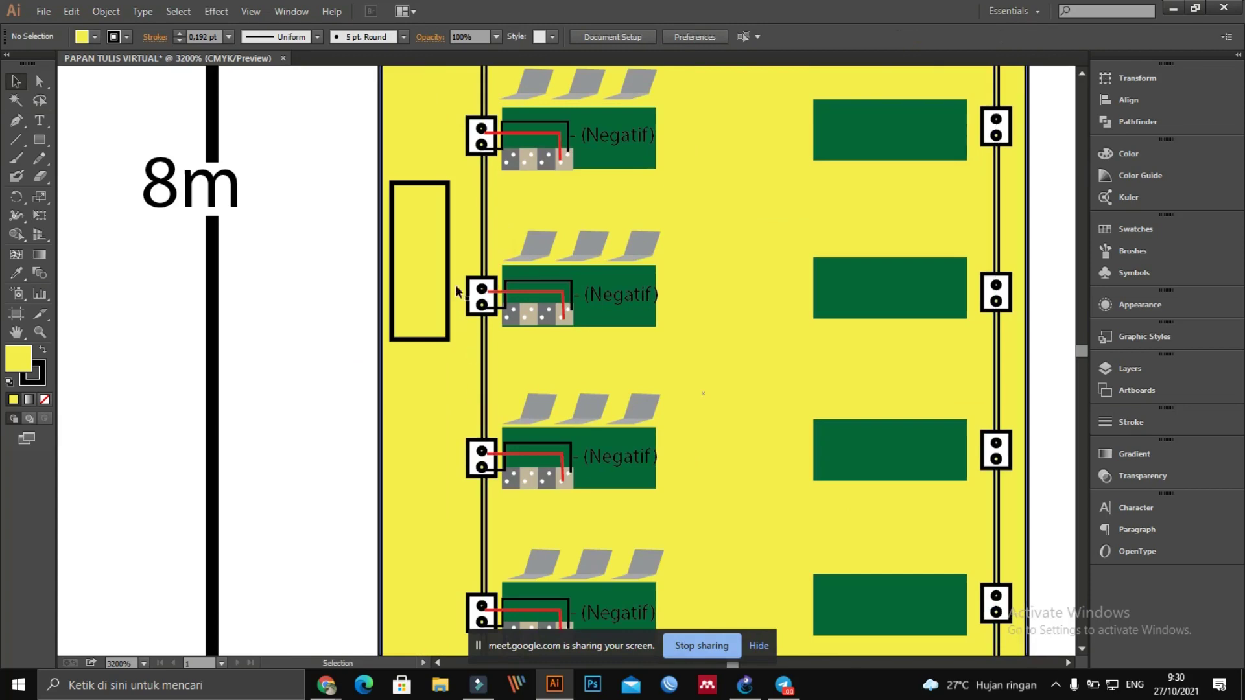
click(448, 262)
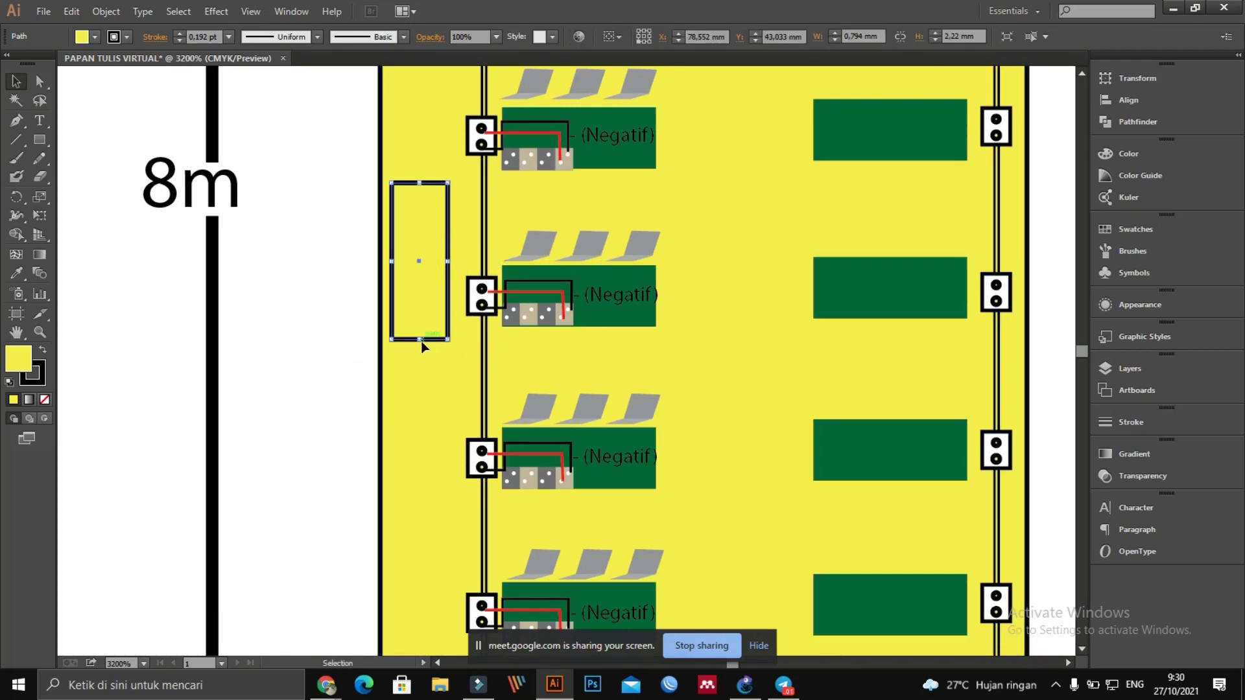
drag(415, 338, 418, 371)
drag(452, 279, 459, 286)
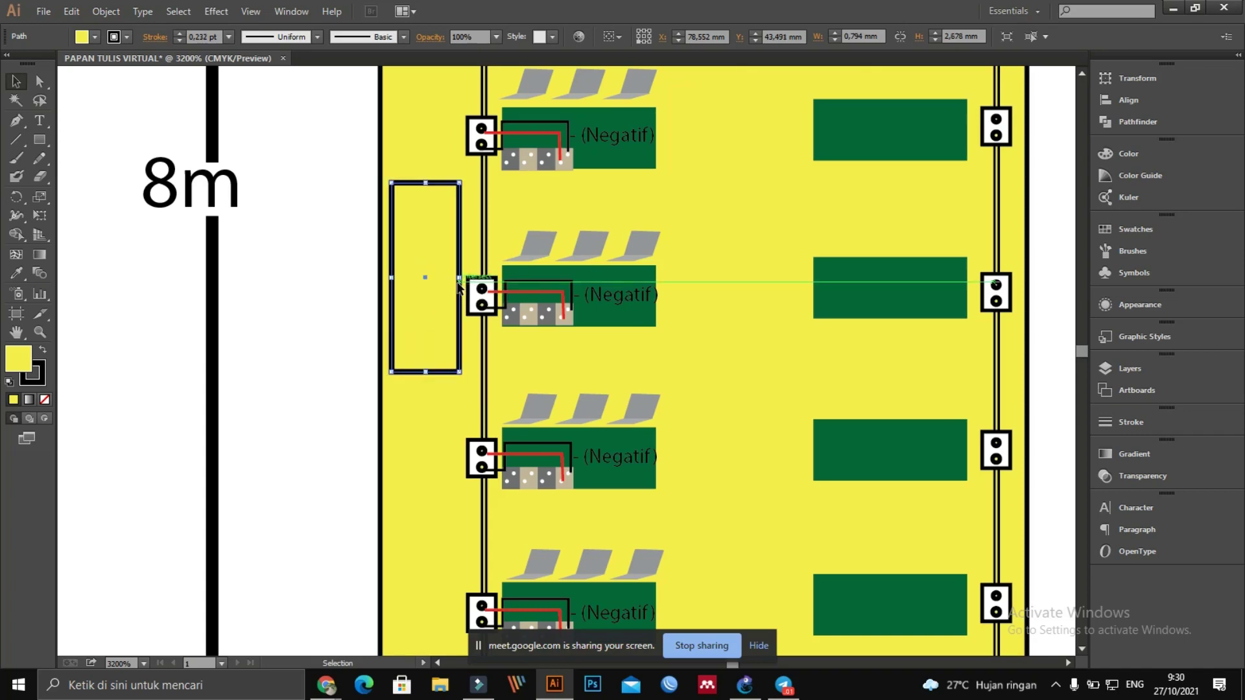
click(292, 300)
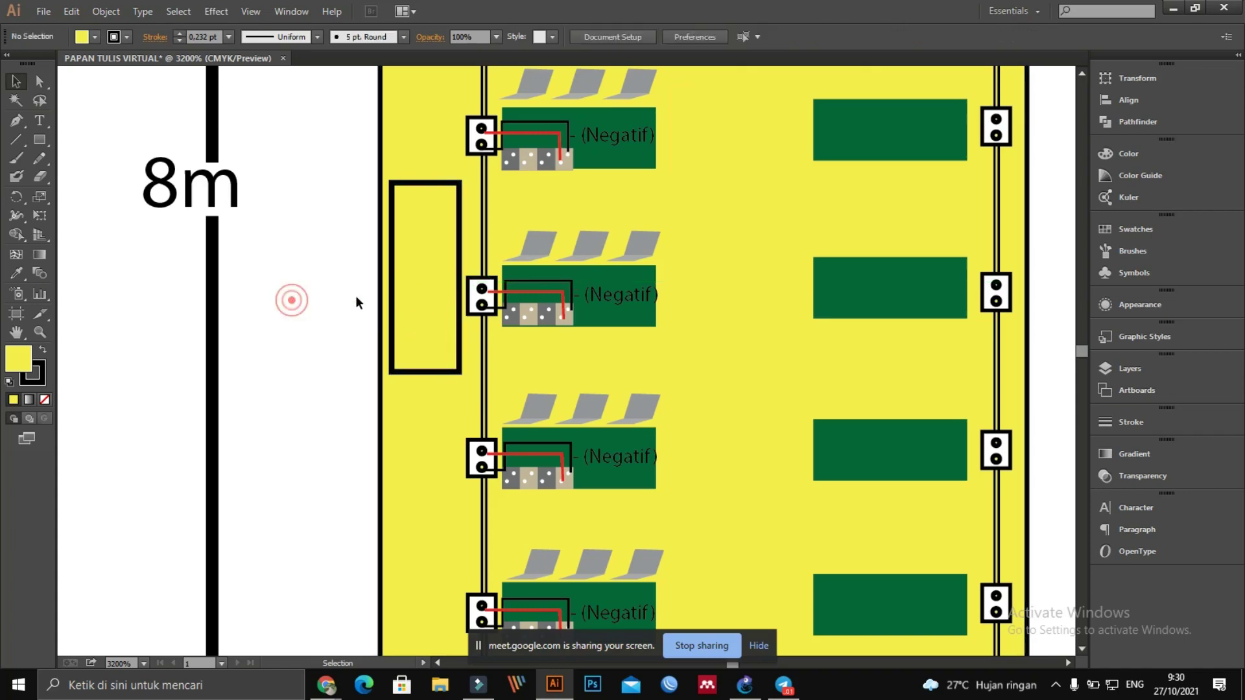
Step: Duplicate the 8m label toward the tall rectangle and change the copy's text to "Switch/hub"
scroll(454, 311, up, 1)
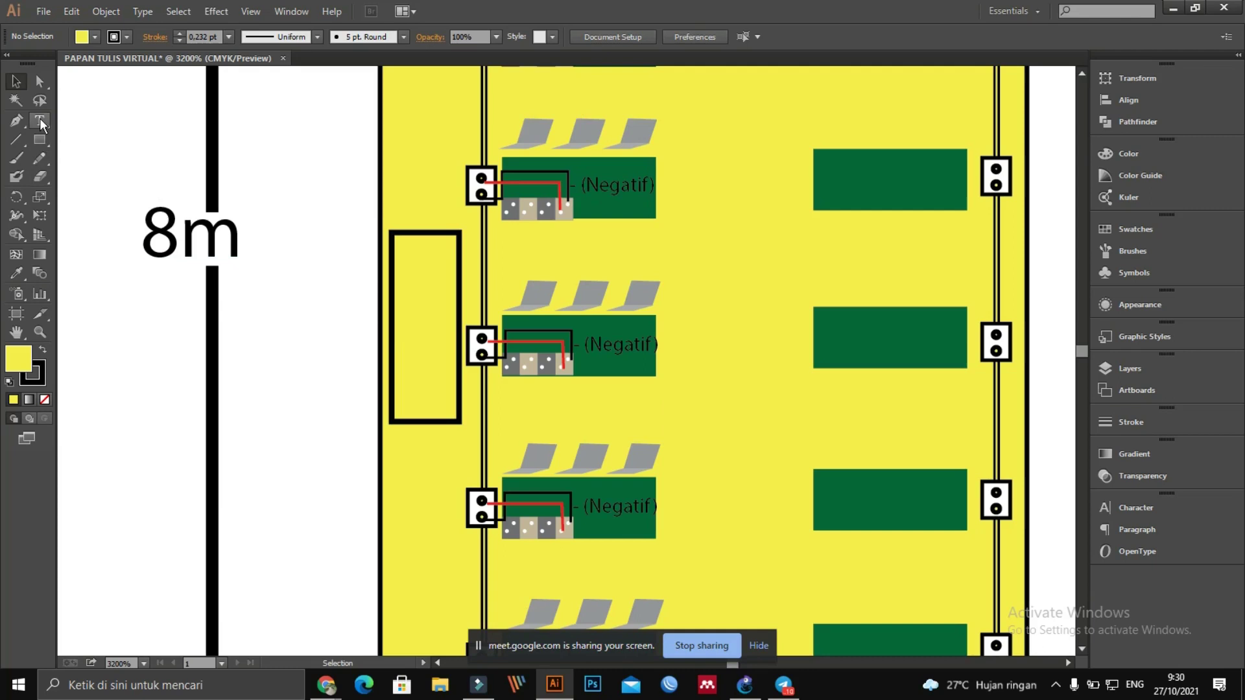
click(189, 241)
drag(188, 240, 310, 329)
double_click(309, 322)
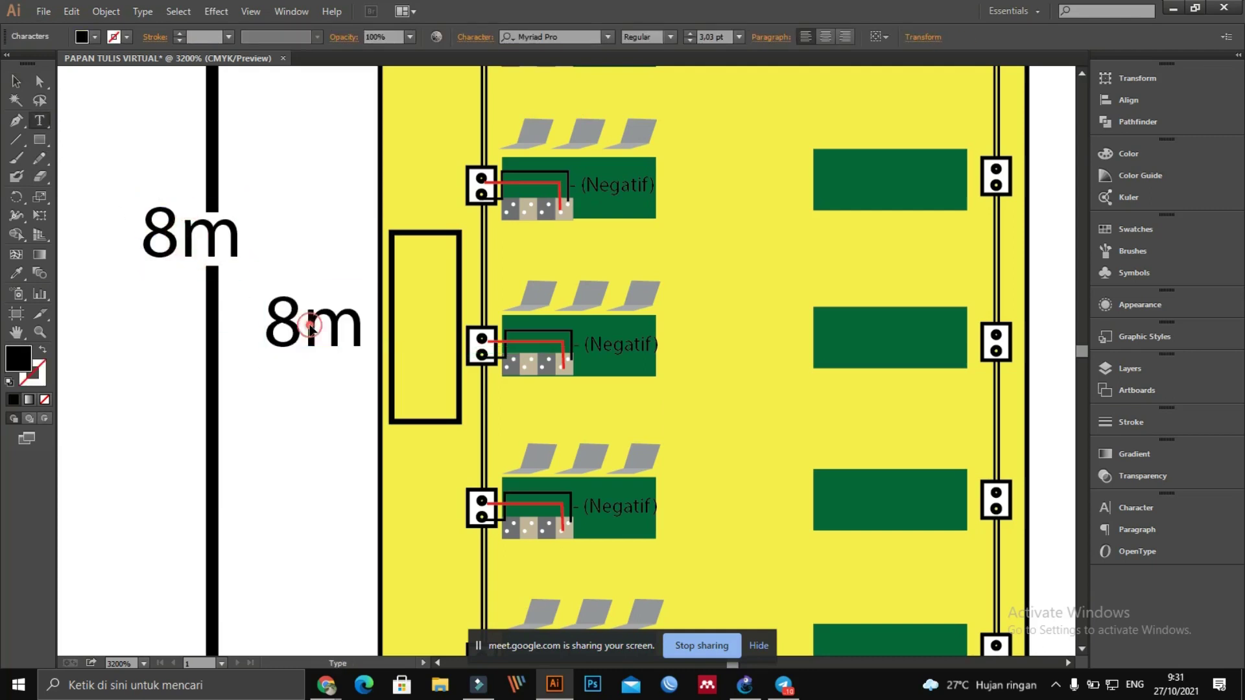
double_click(309, 323)
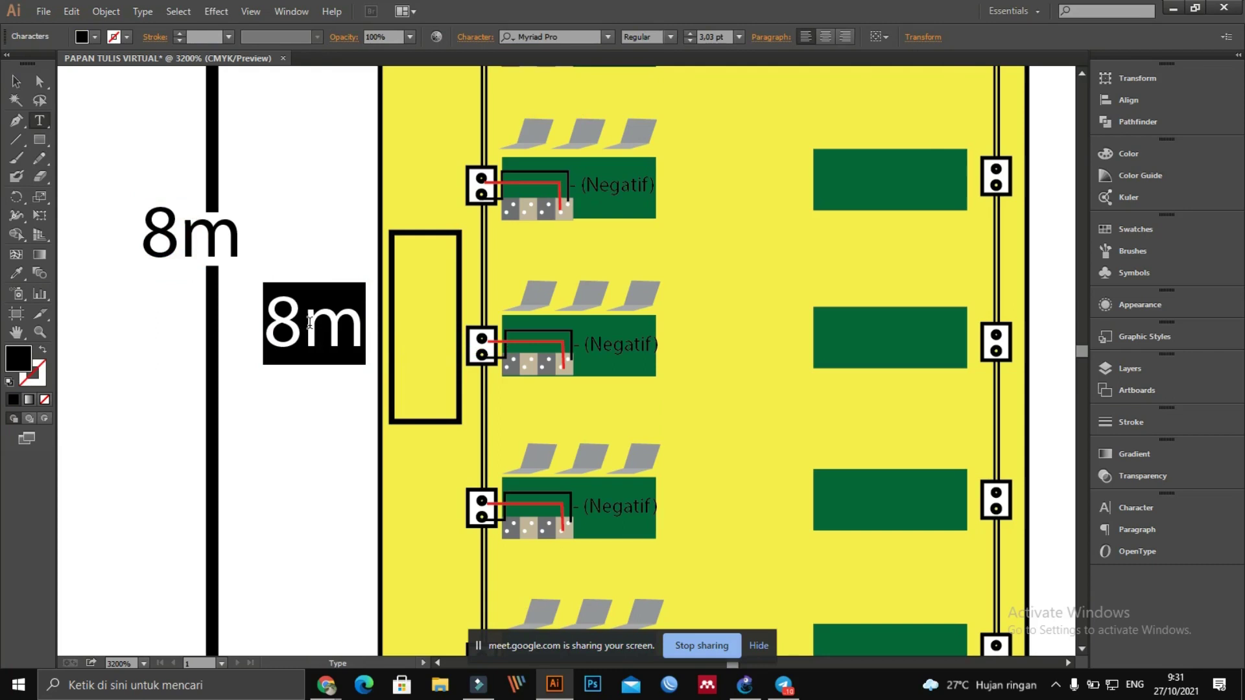
text(Swt)
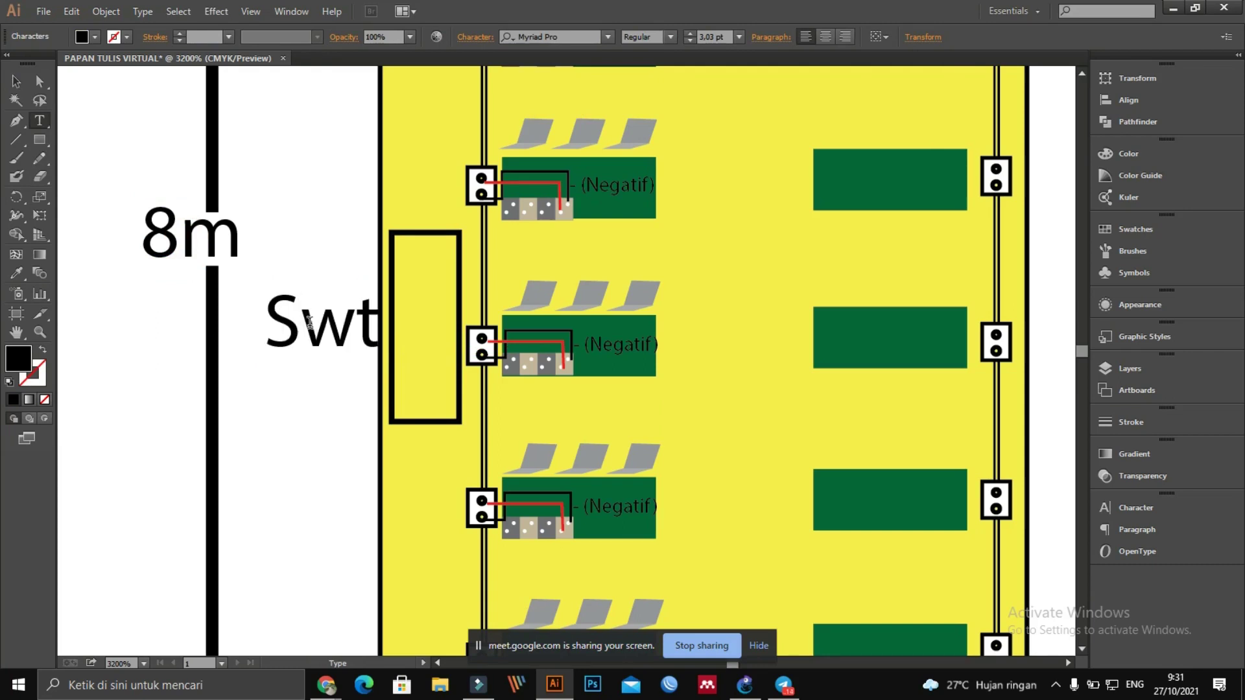
key(BackSpace)
text(itch)
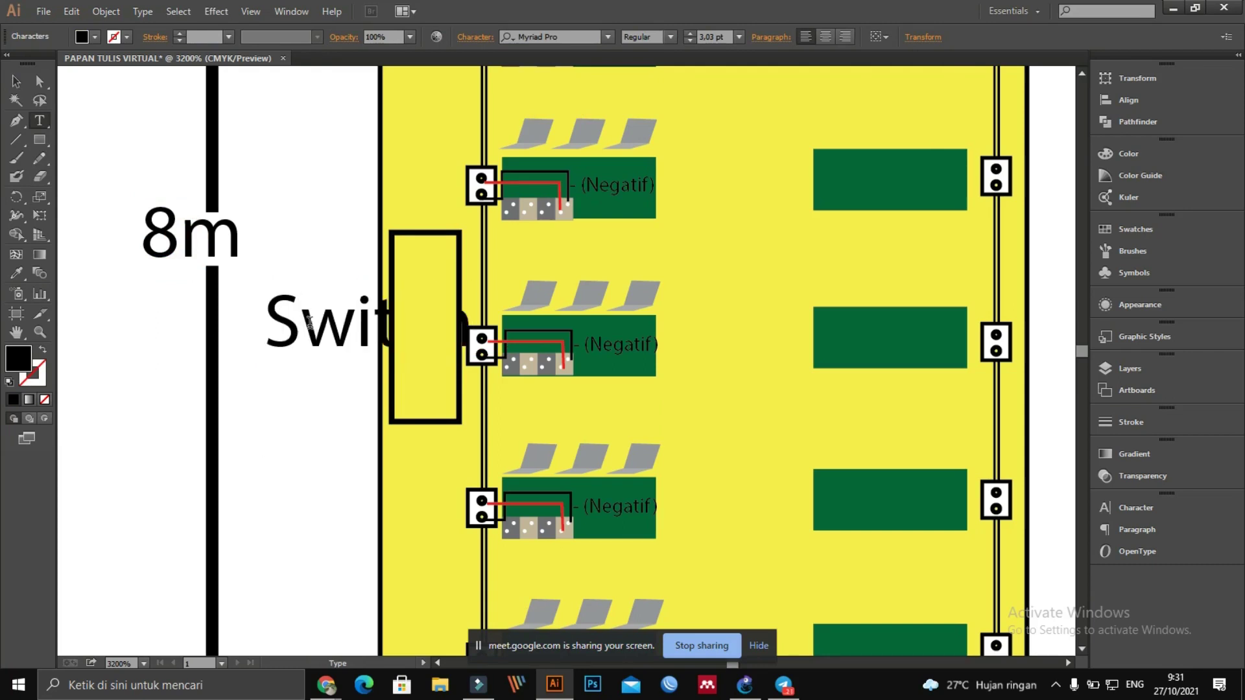
text(/hub)
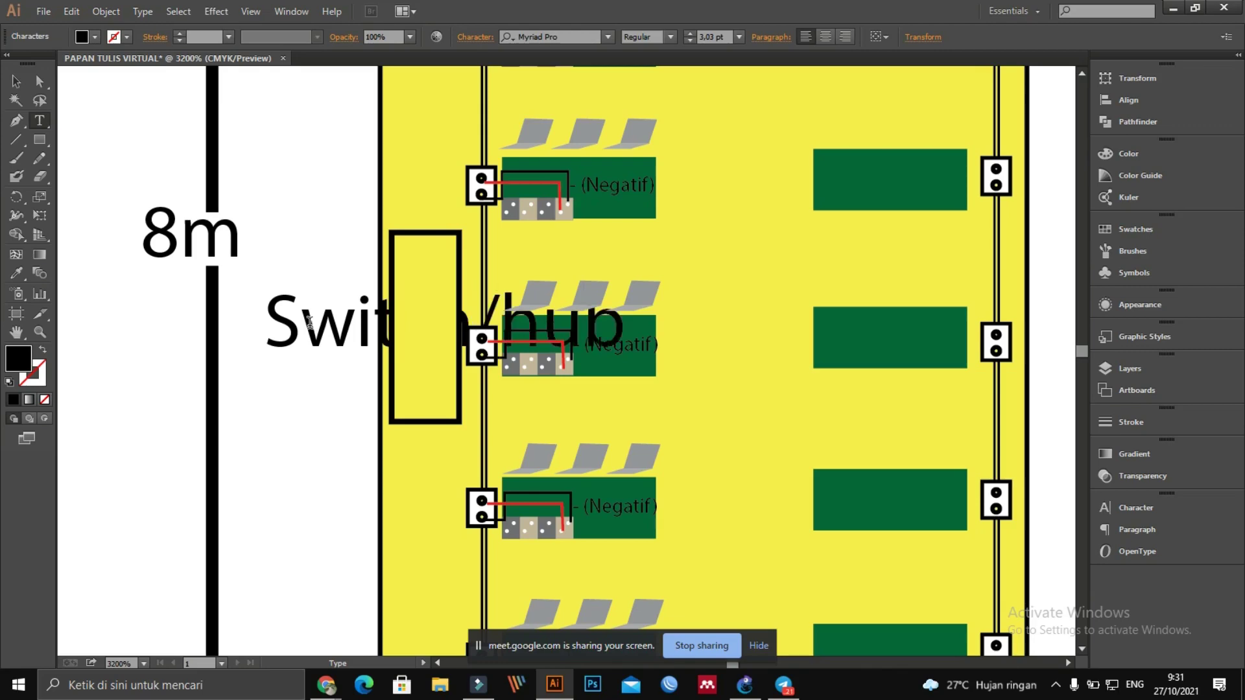
Step: Shrink the Switch/hub label to about 1.22 pt and rotate it to read vertically just outside the room, beside the tall rectangle
click(15, 81)
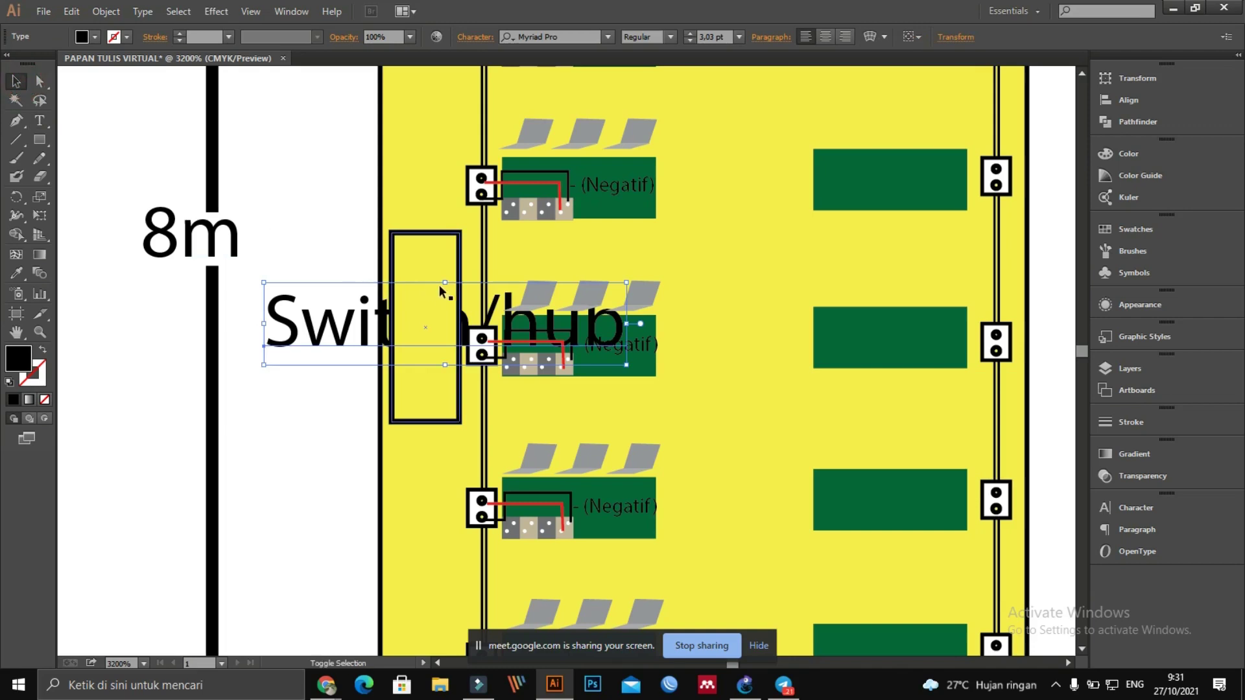
drag(446, 284, 349, 344)
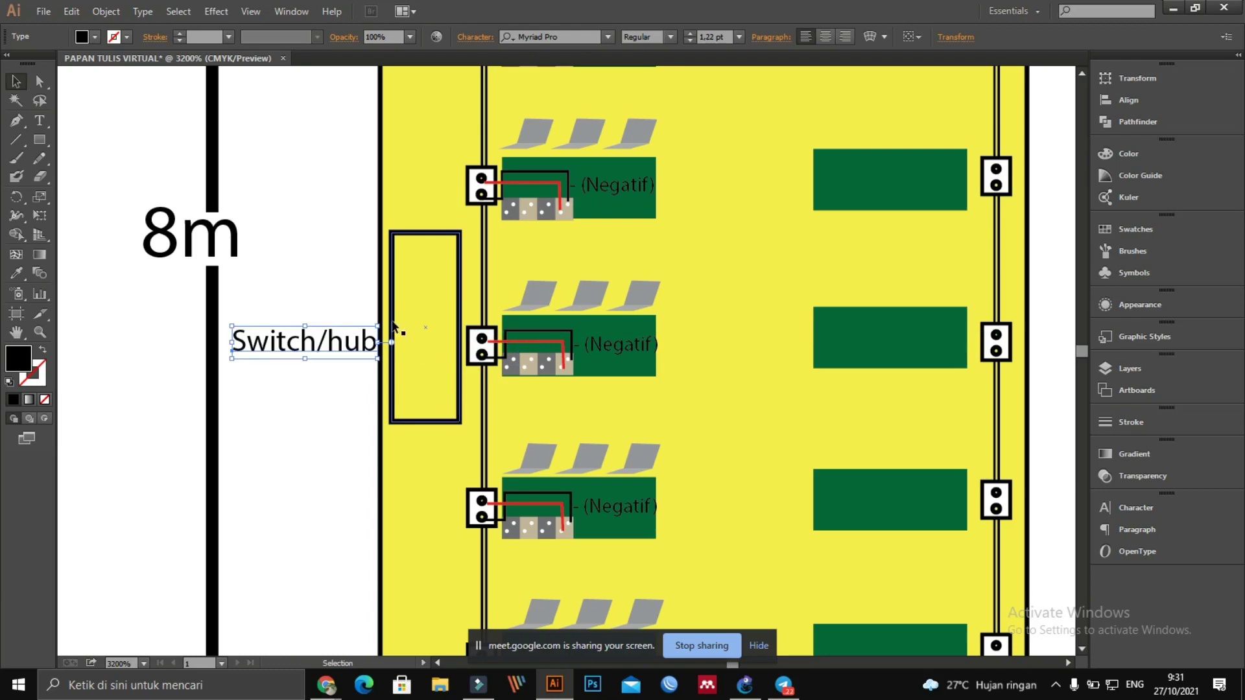
click(306, 284)
click(334, 350)
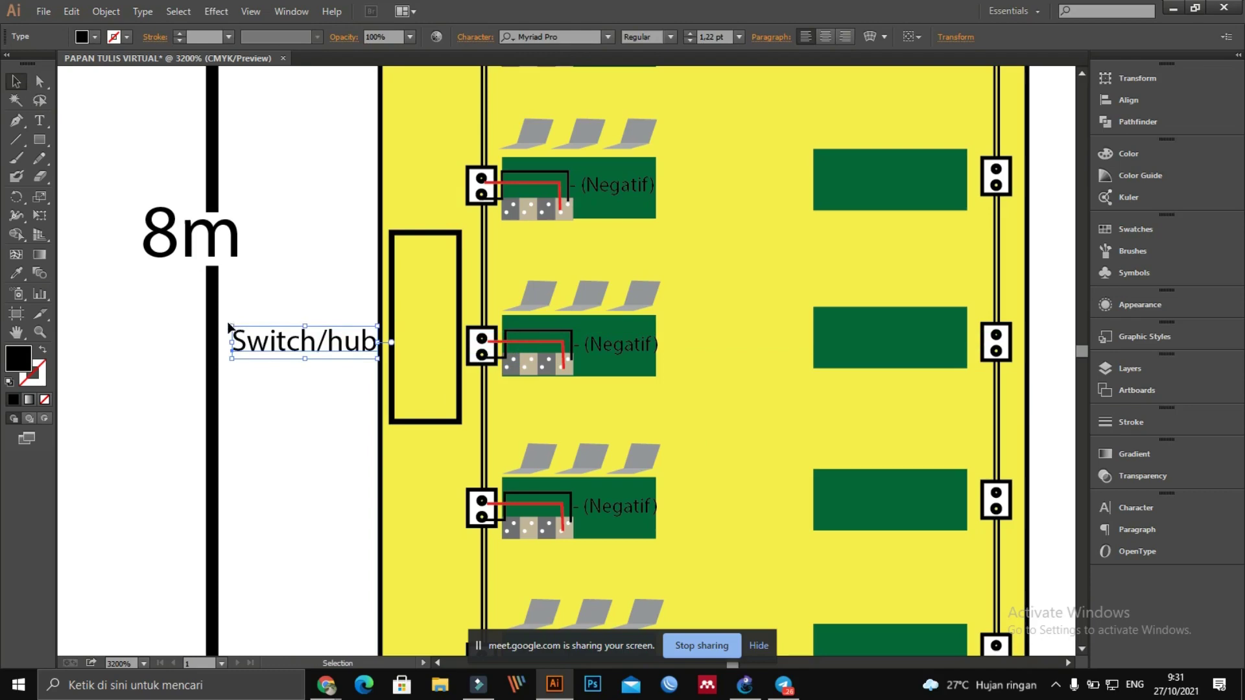
drag(232, 318, 381, 389)
click(307, 445)
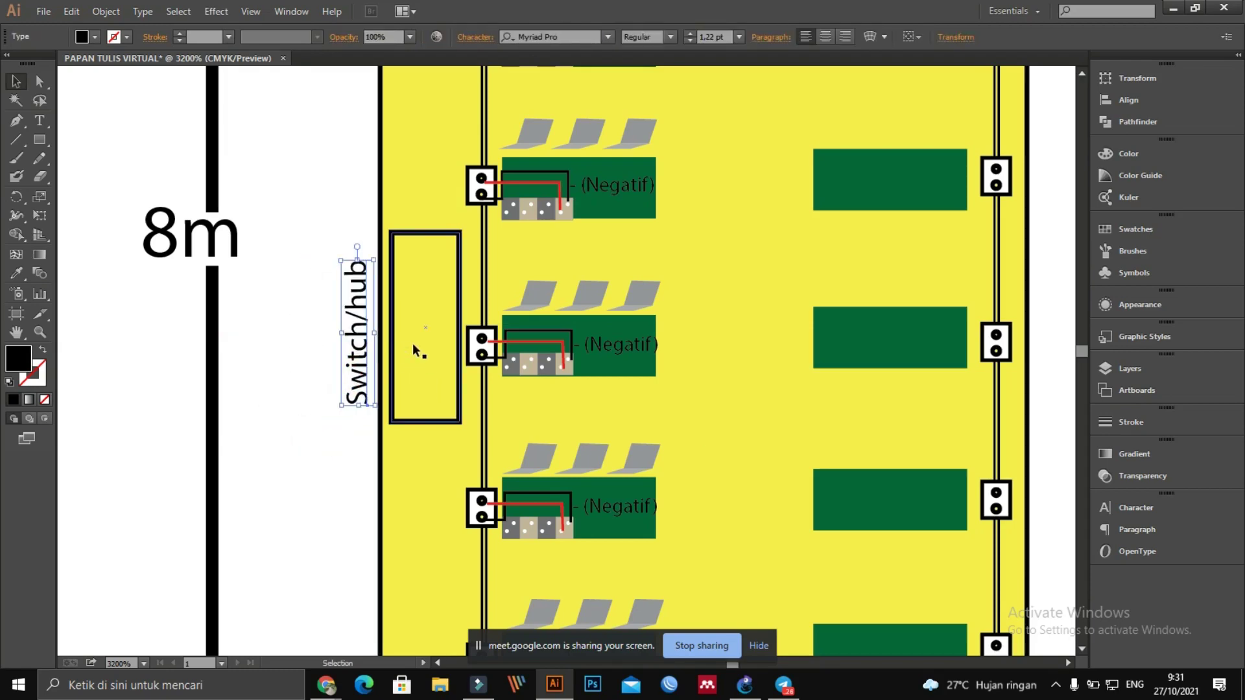
Step: Fine-tune the rotation and placement of the vertical Switch/hub label beside the tall rectangle, then deselect it
click(412, 344)
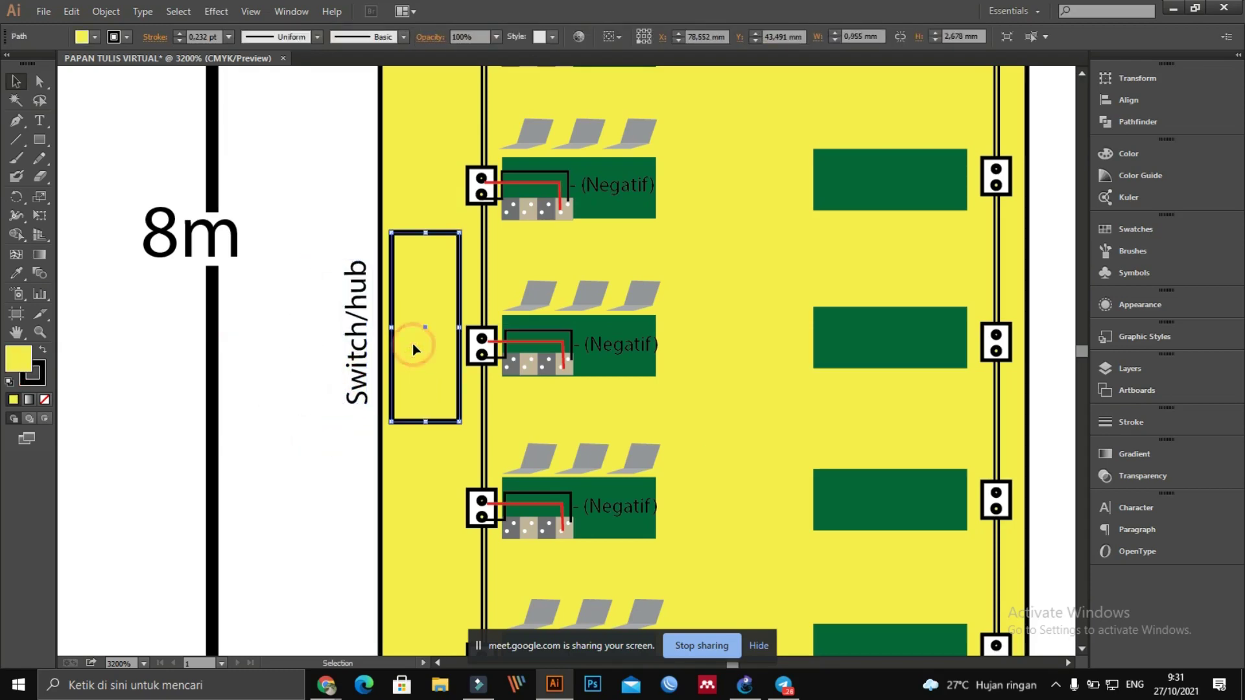
click(364, 329)
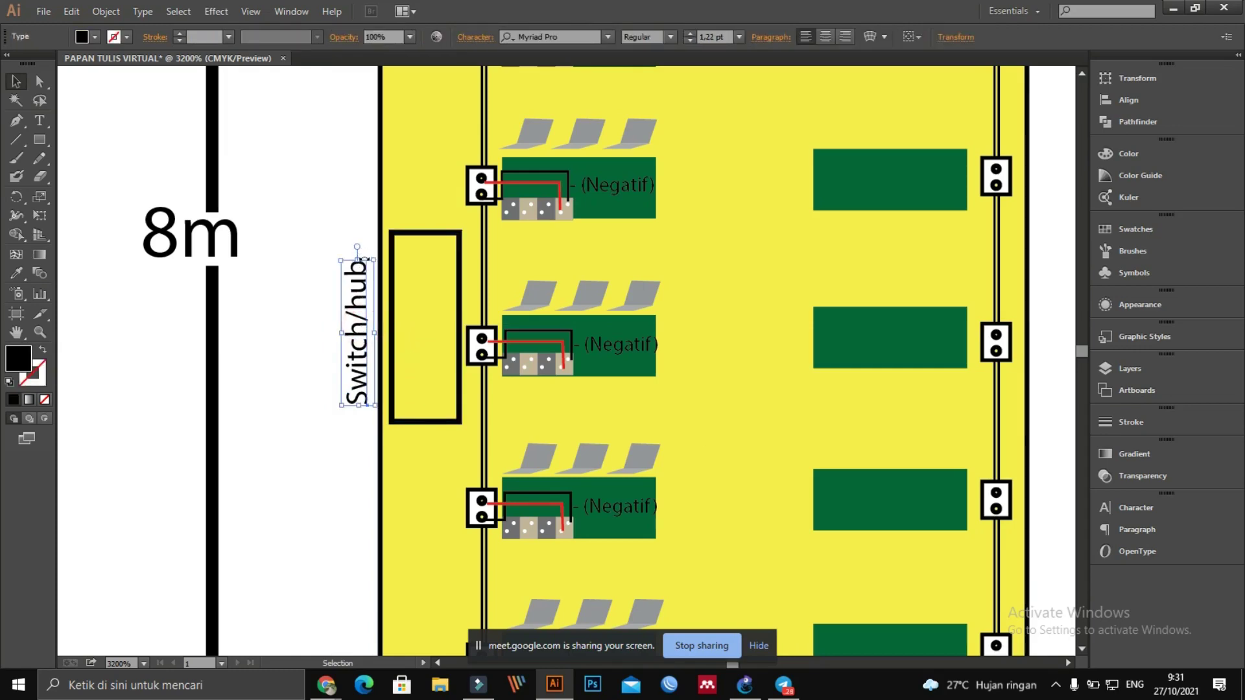
click(325, 259)
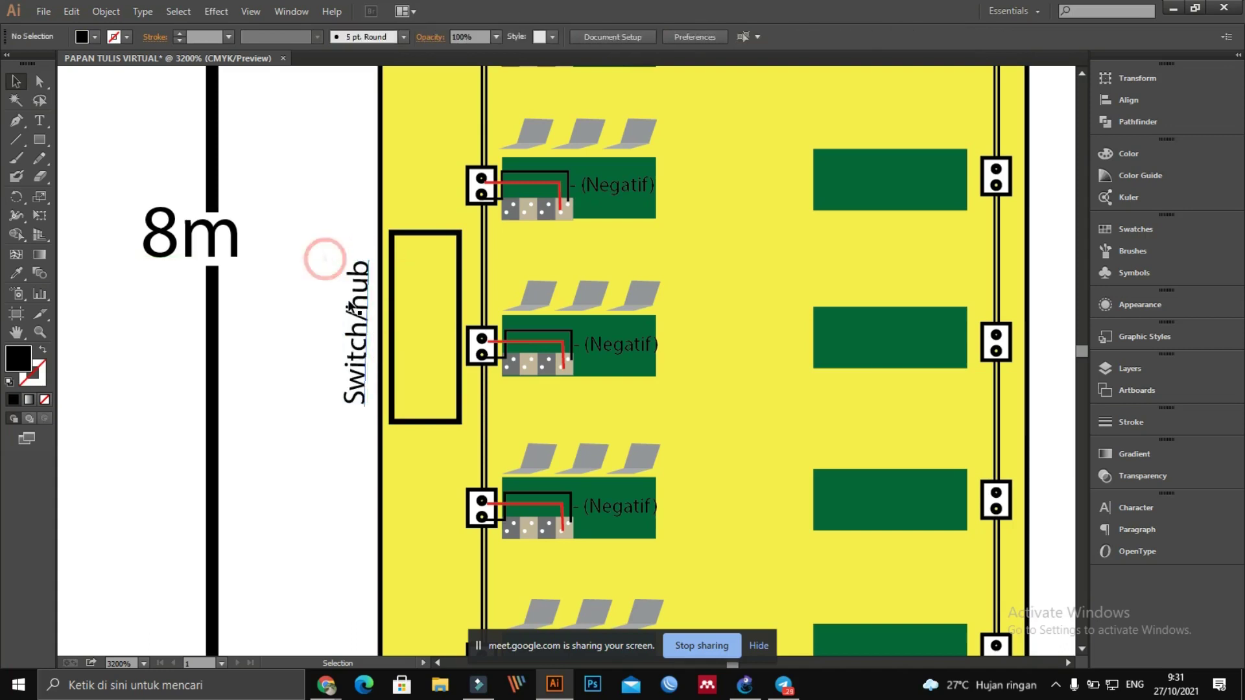
click(351, 306)
mouse_move(368, 259)
mouse_down()
mouse_move(389, 259)
mouse_move(367, 256)
mouse_move(367, 273)
mouse_up()
click(333, 326)
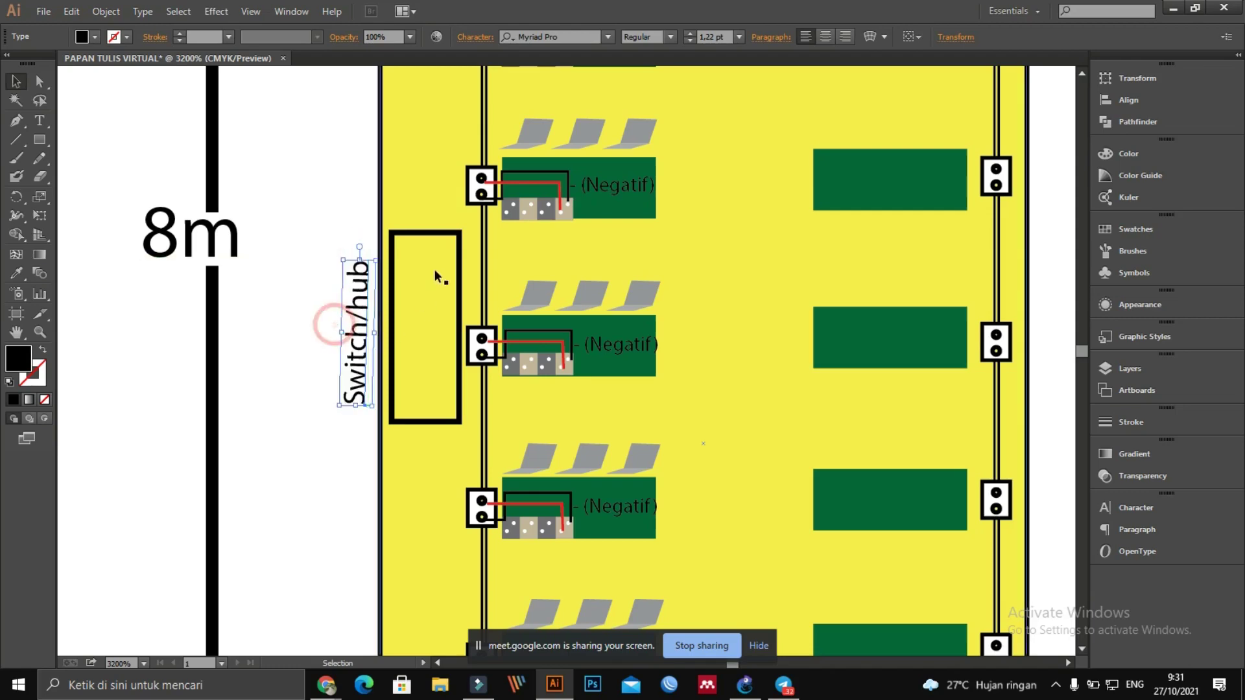
scroll(359, 295, down, 1)
click(301, 298)
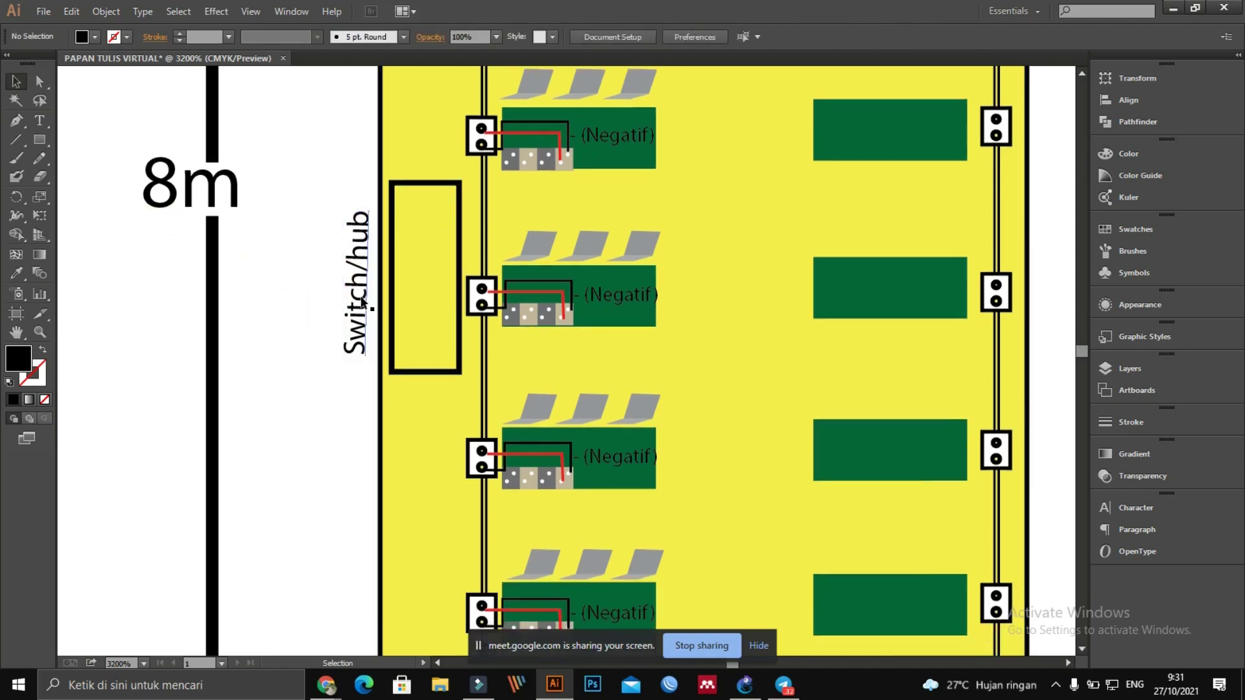
drag(357, 299, 356, 322)
click(290, 321)
Step: Examine the left-side desks, their laptops and power outlets from the top of the room down to the Switch/hub rectangle
scroll(290, 322, up, 7)
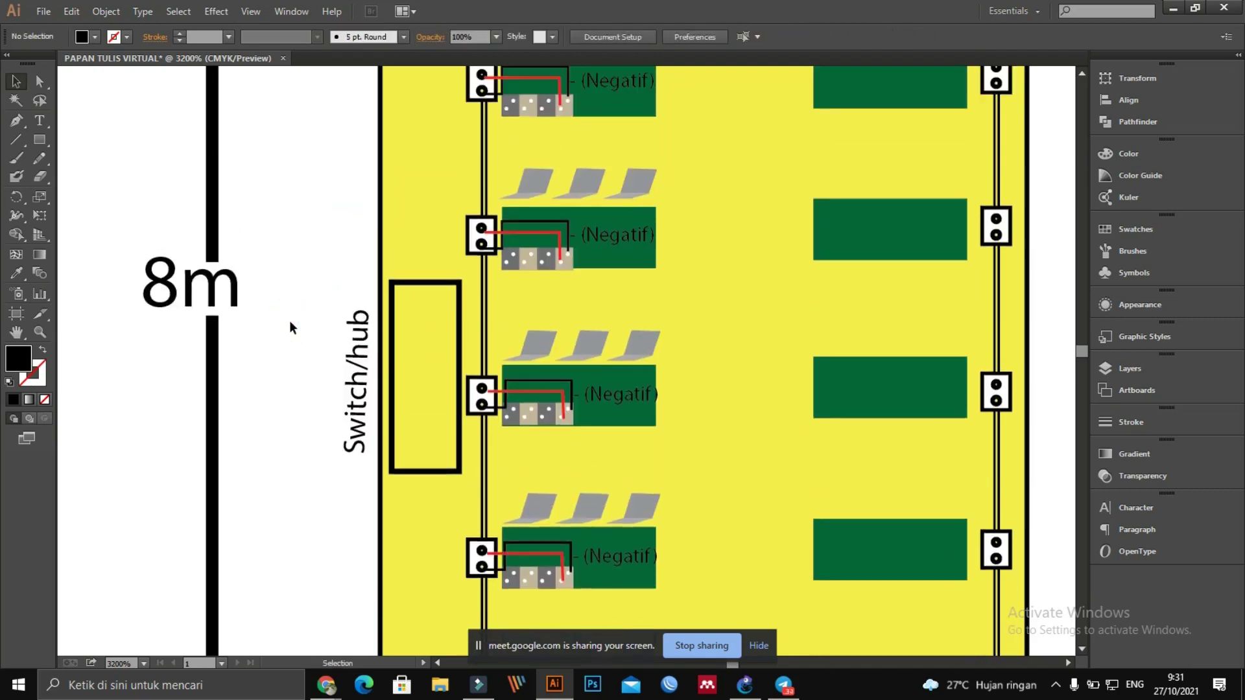
scroll(289, 319, up, 3)
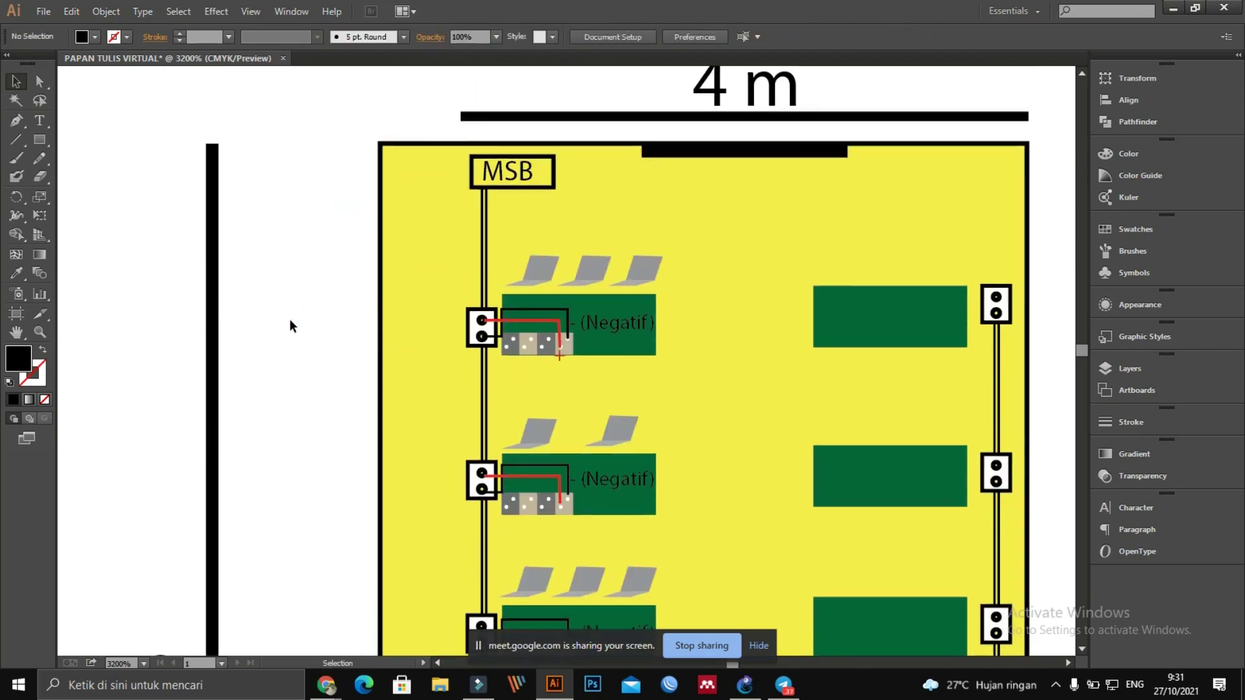
scroll(289, 321, down, 2)
scroll(289, 321, up, 2)
scroll(342, 398, down, 4)
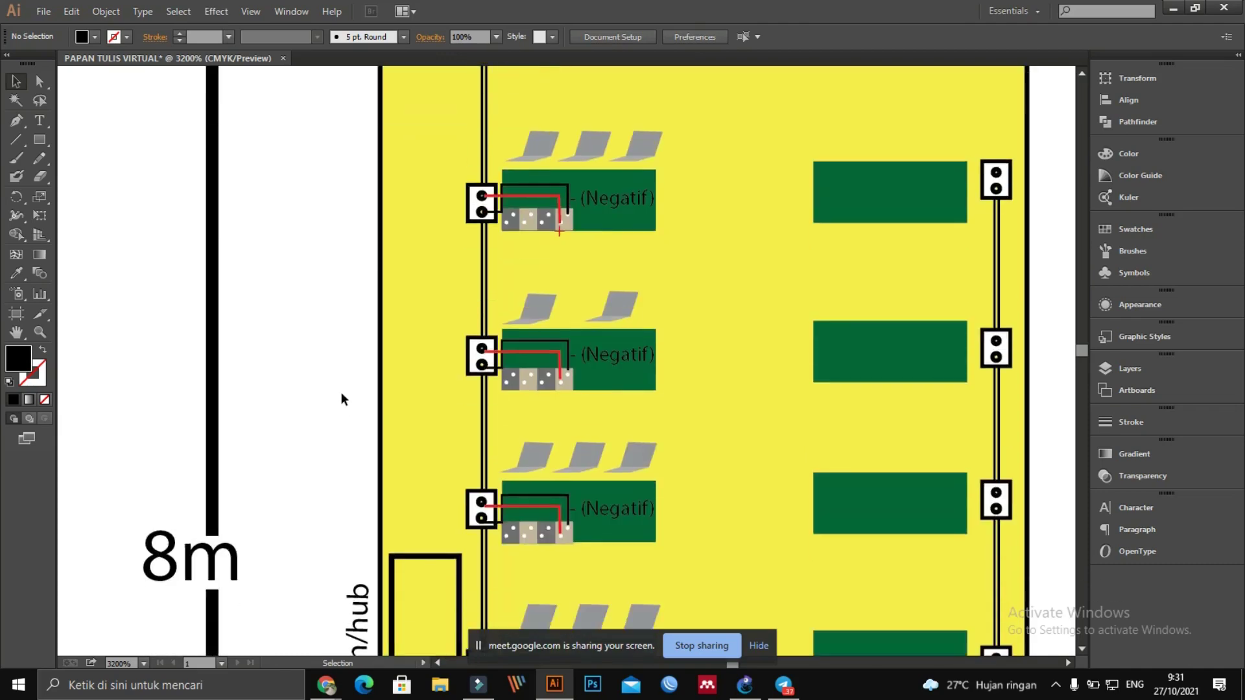
scroll(76, 193, down, 3)
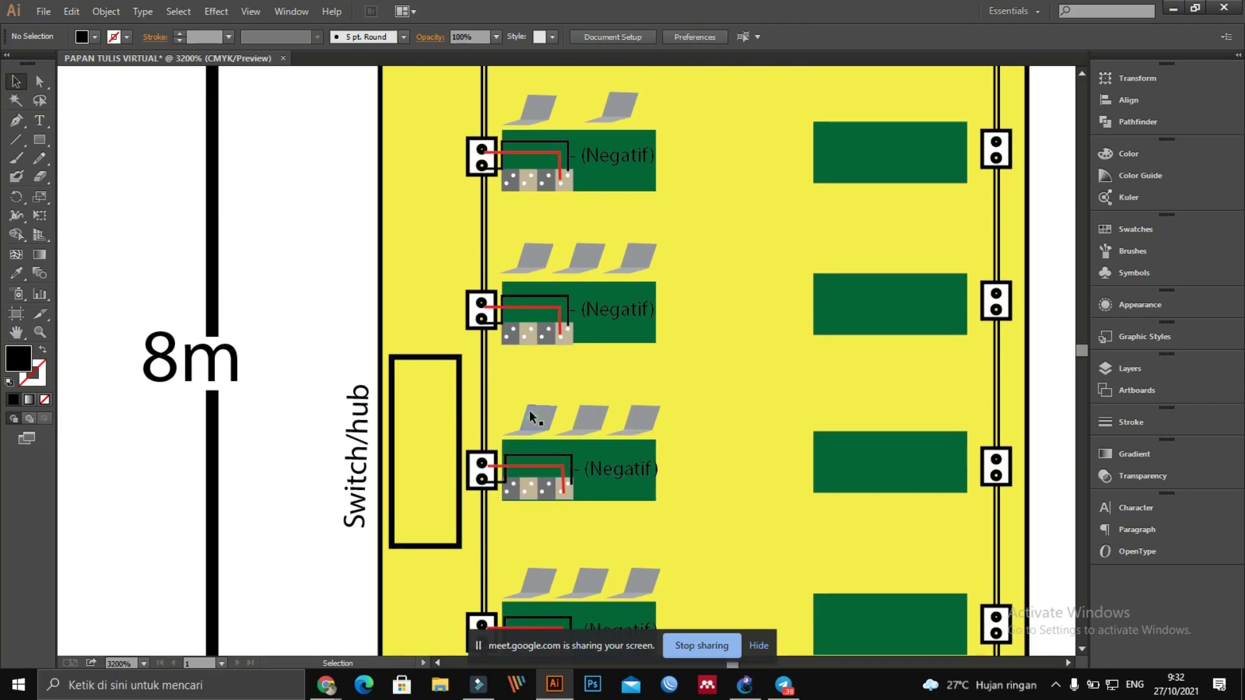
scroll(536, 402, down, 3)
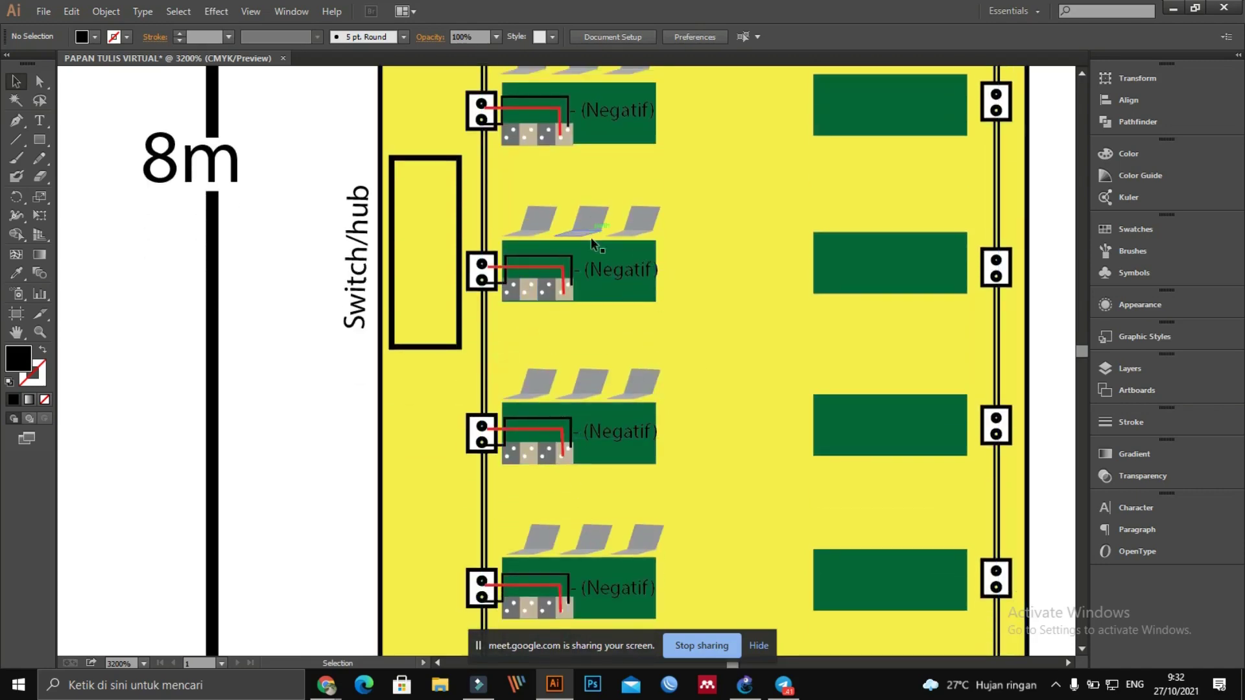
scroll(557, 292, up, 5)
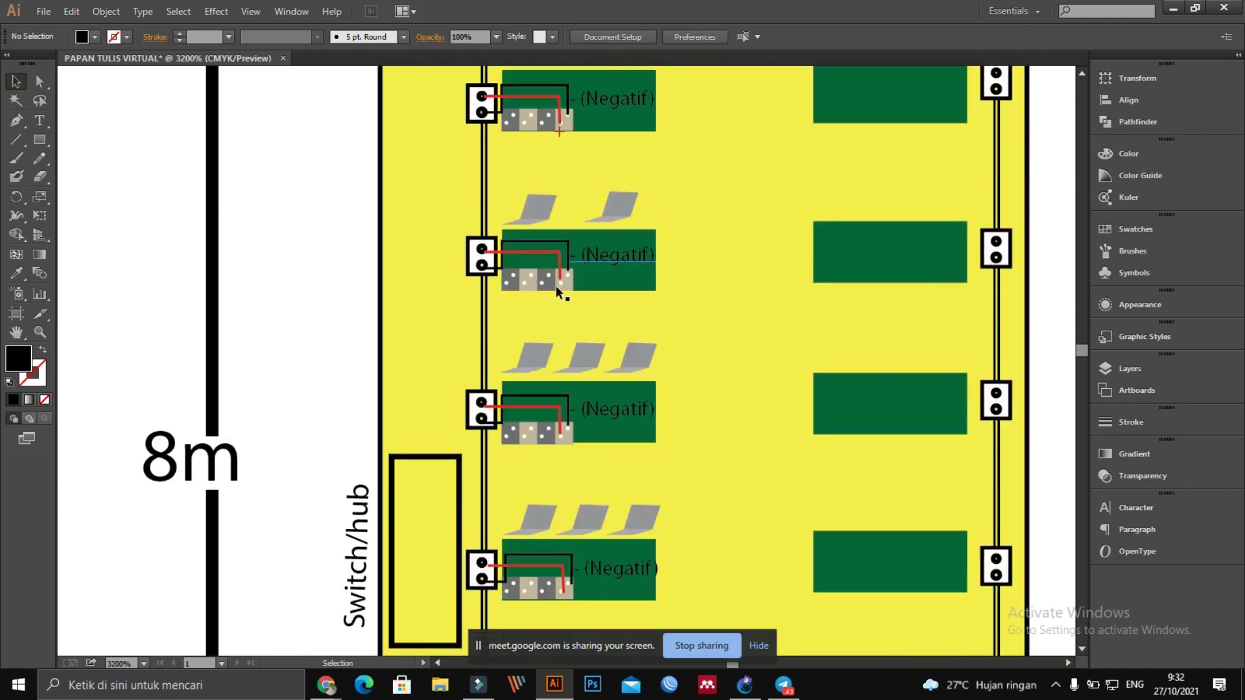
scroll(556, 294, down, 2)
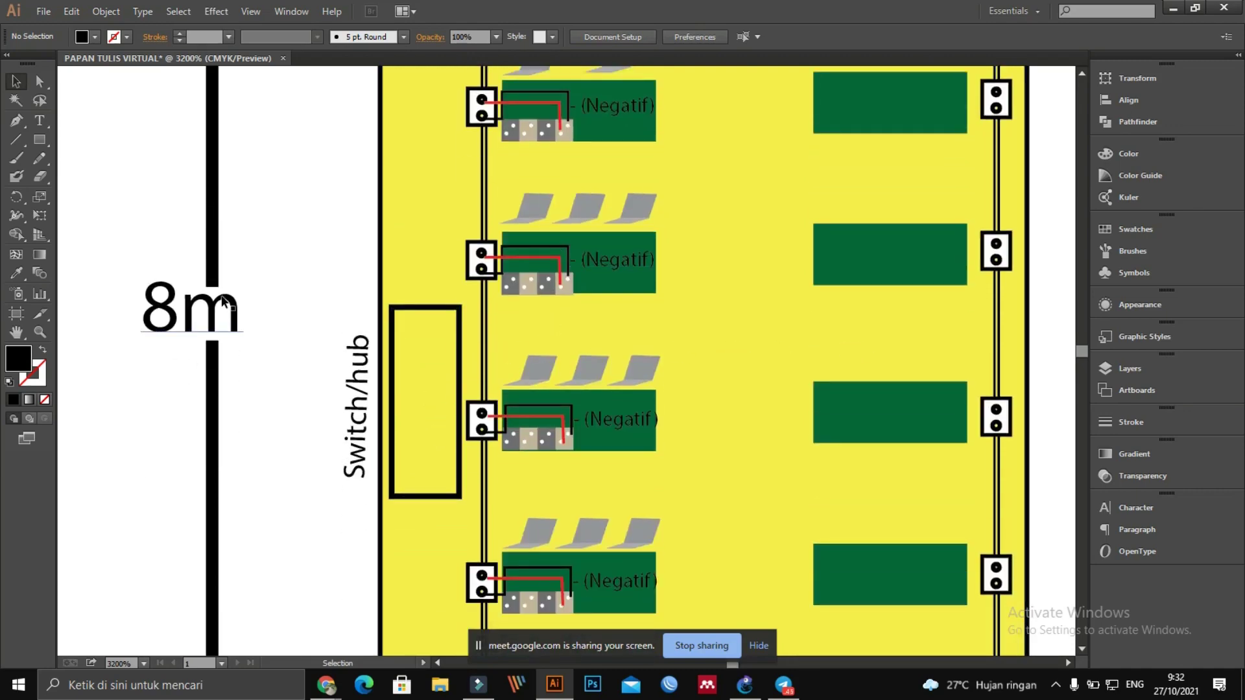
scroll(321, 344, up, 1)
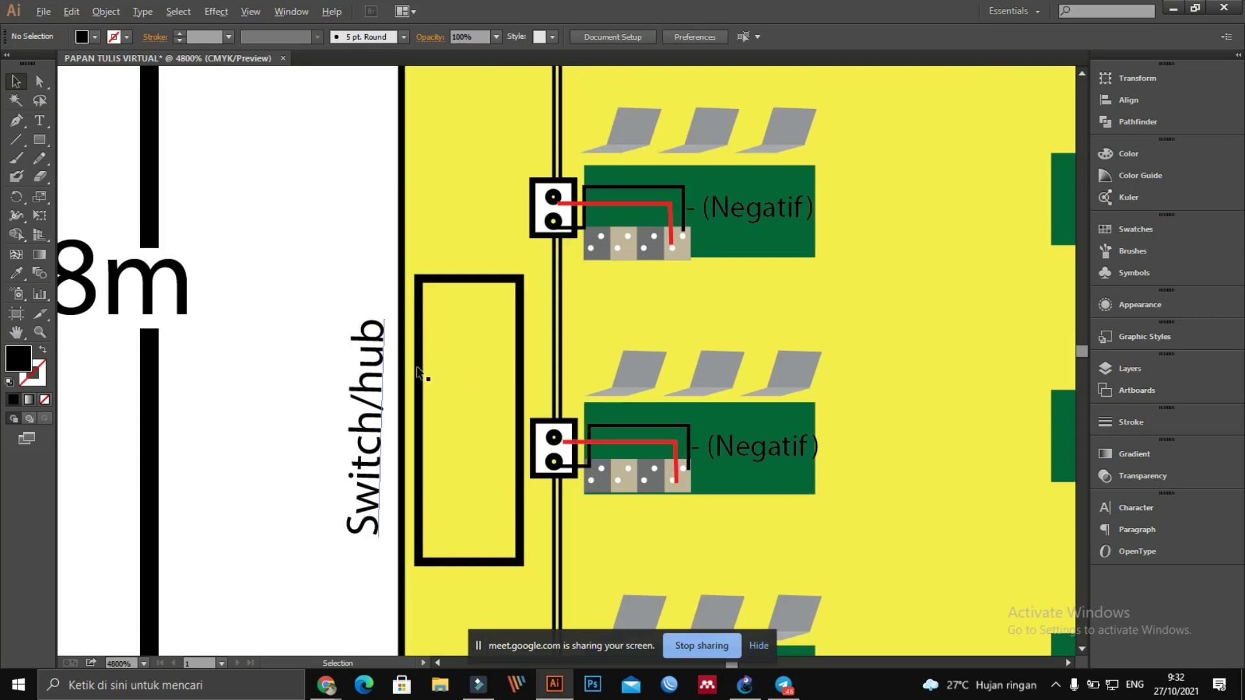
scroll(421, 375, up, 1)
scroll(140, 259, down, 2)
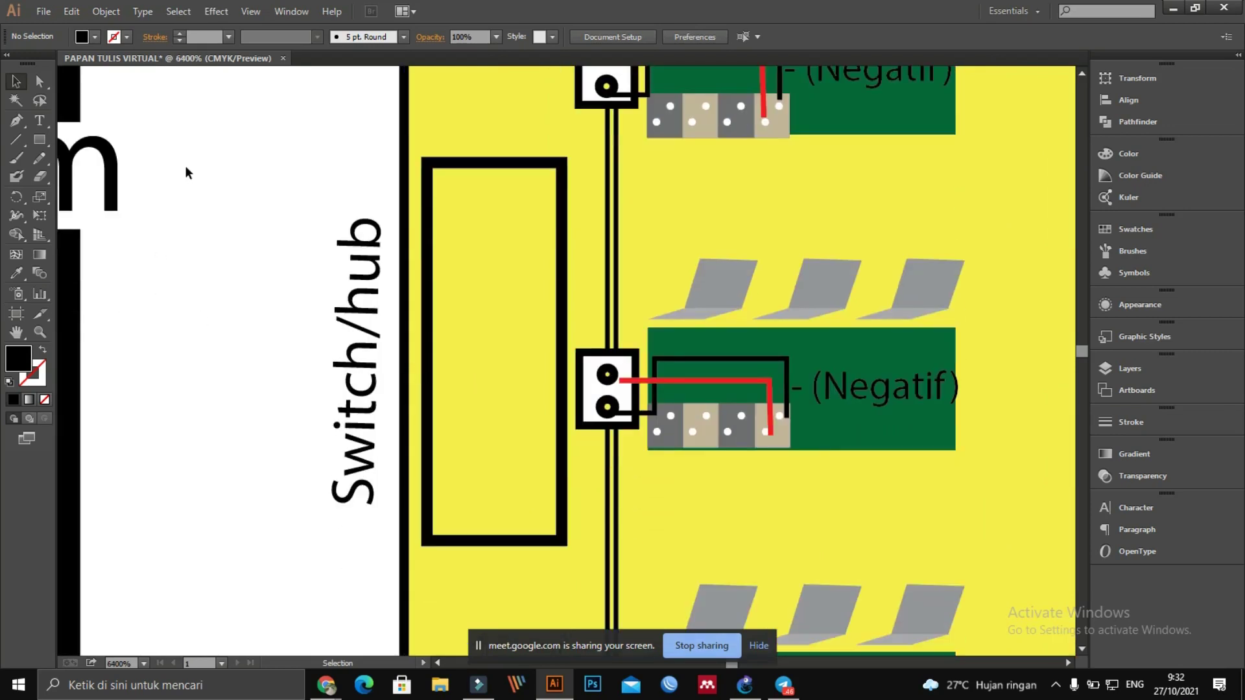
click(40, 143)
click(195, 258)
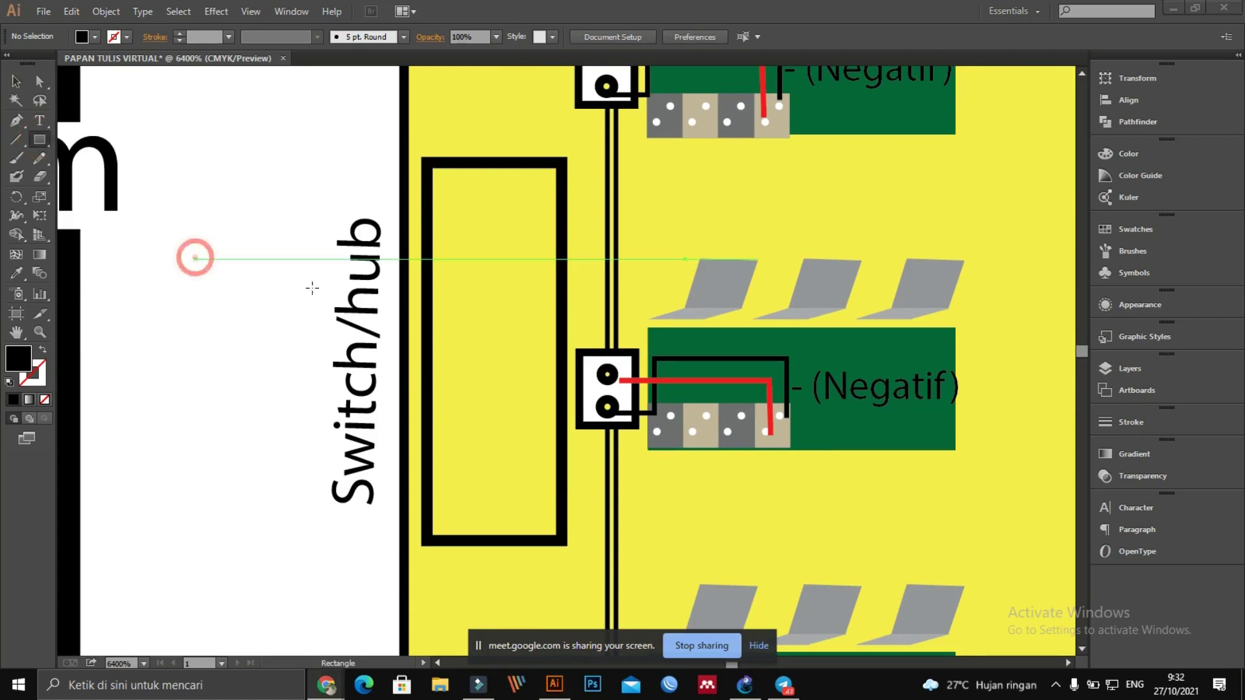
click(17, 80)
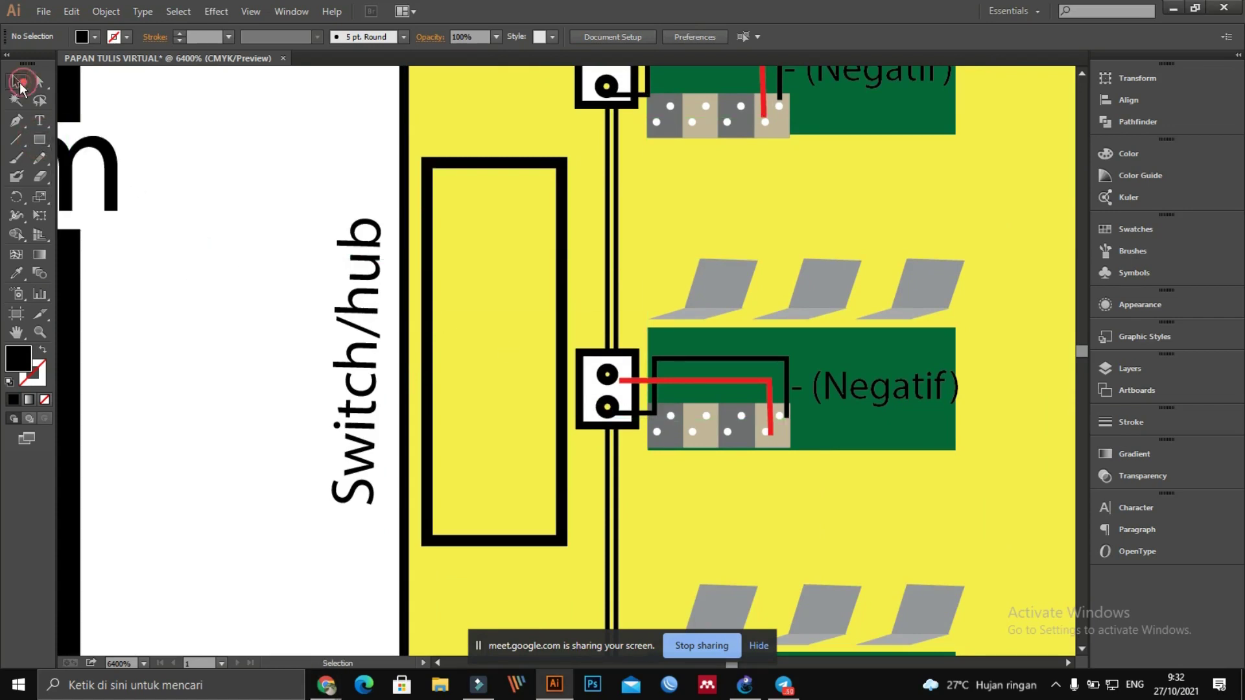
Step: Duplicate the four-block socket strip from the fourth left-side desk onto the tall Switch/hub rectangle and bring the copy to the front
click(673, 418)
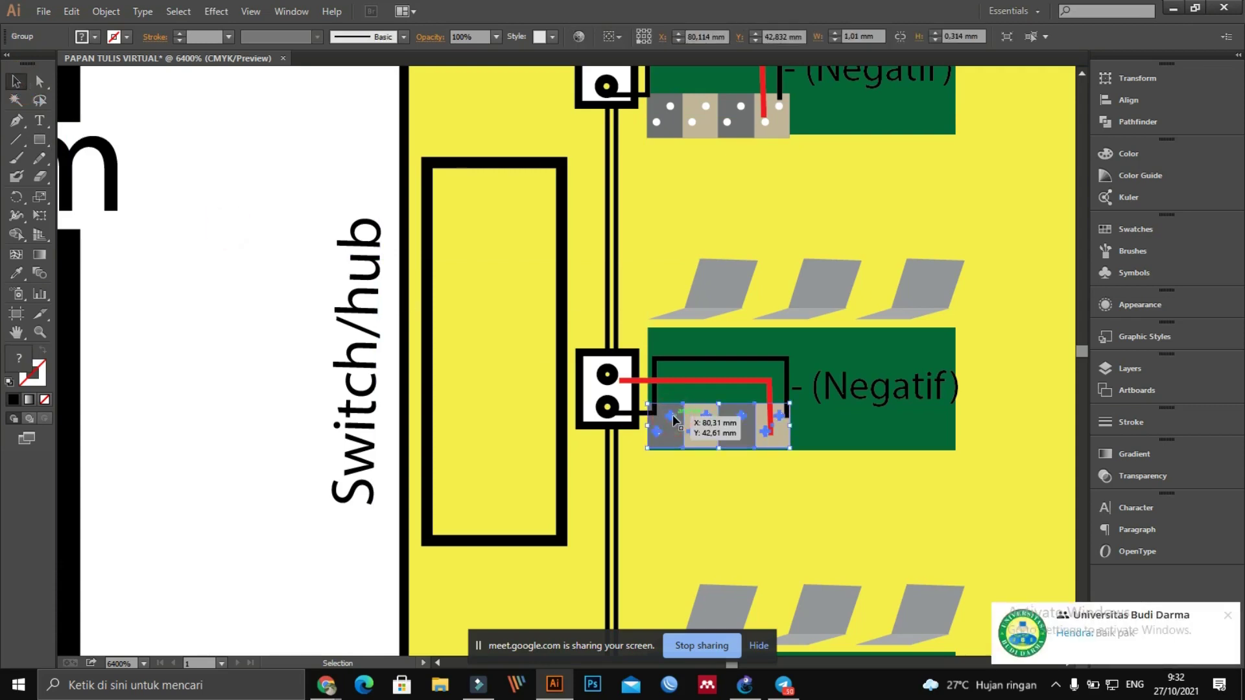
drag(674, 422, 463, 279)
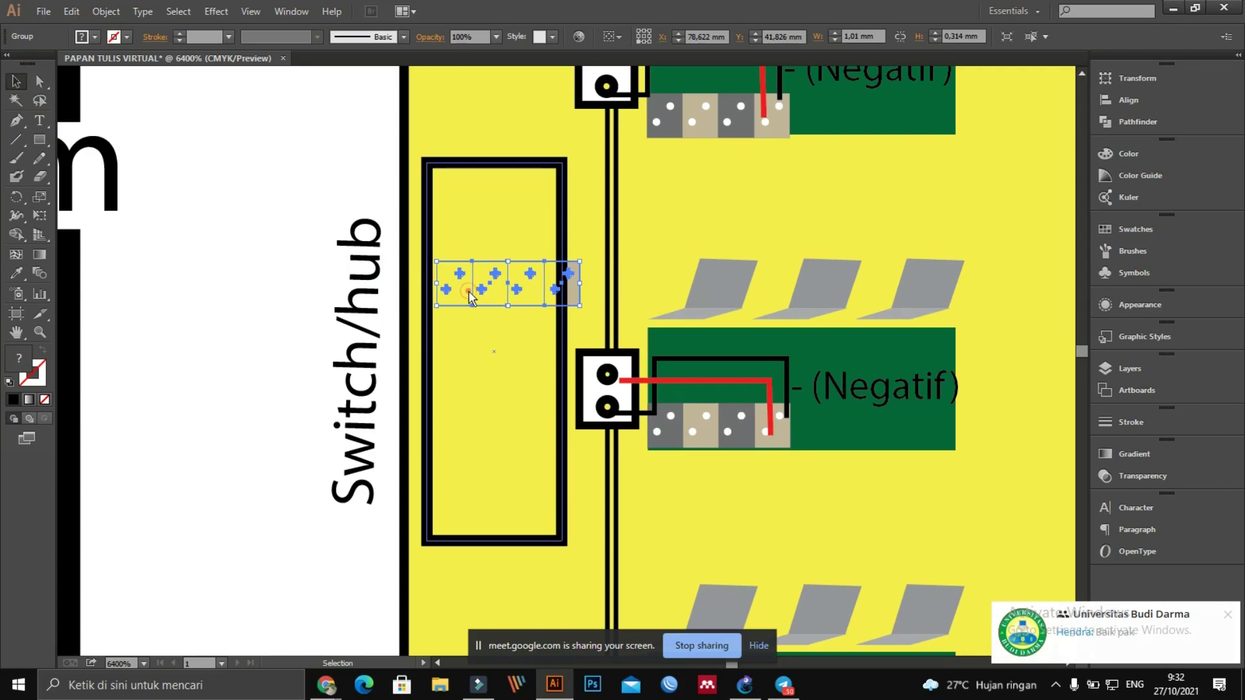
right_click(471, 297)
mouse_move(512, 421)
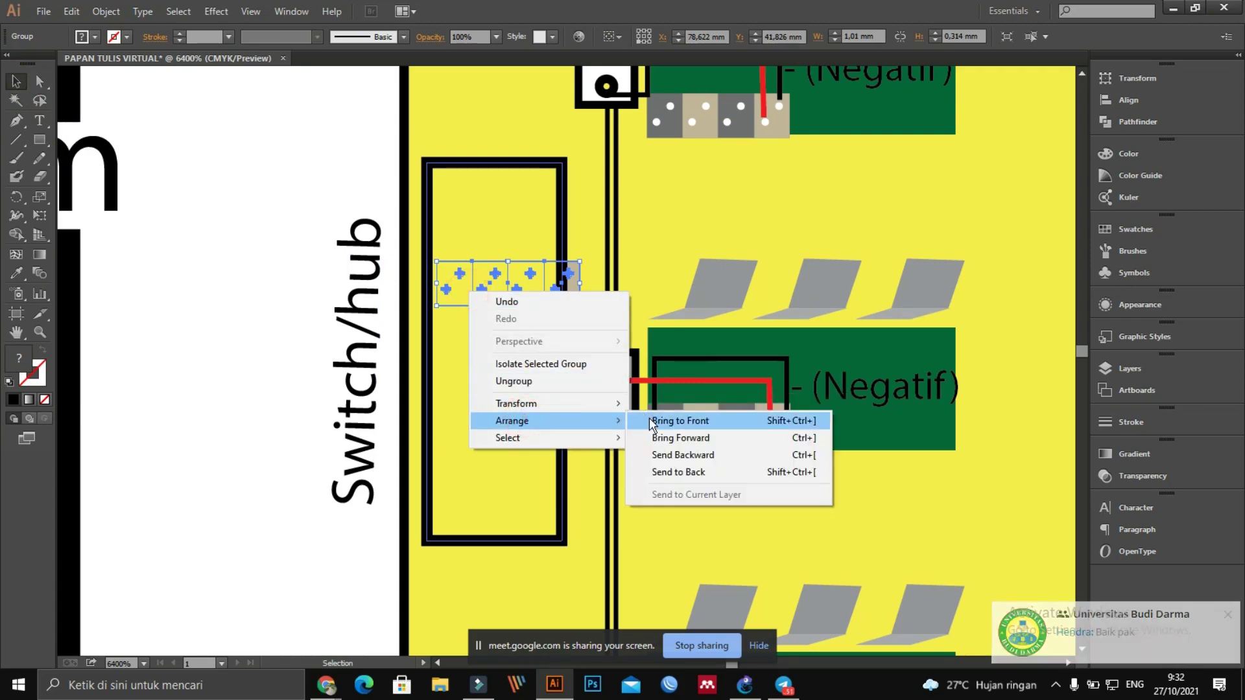
click(651, 421)
Step: Move the copied socket strip to the blank area outside the room above the Switch/hub label and open its group for isolated editing
drag(473, 284, 250, 166)
click(269, 308)
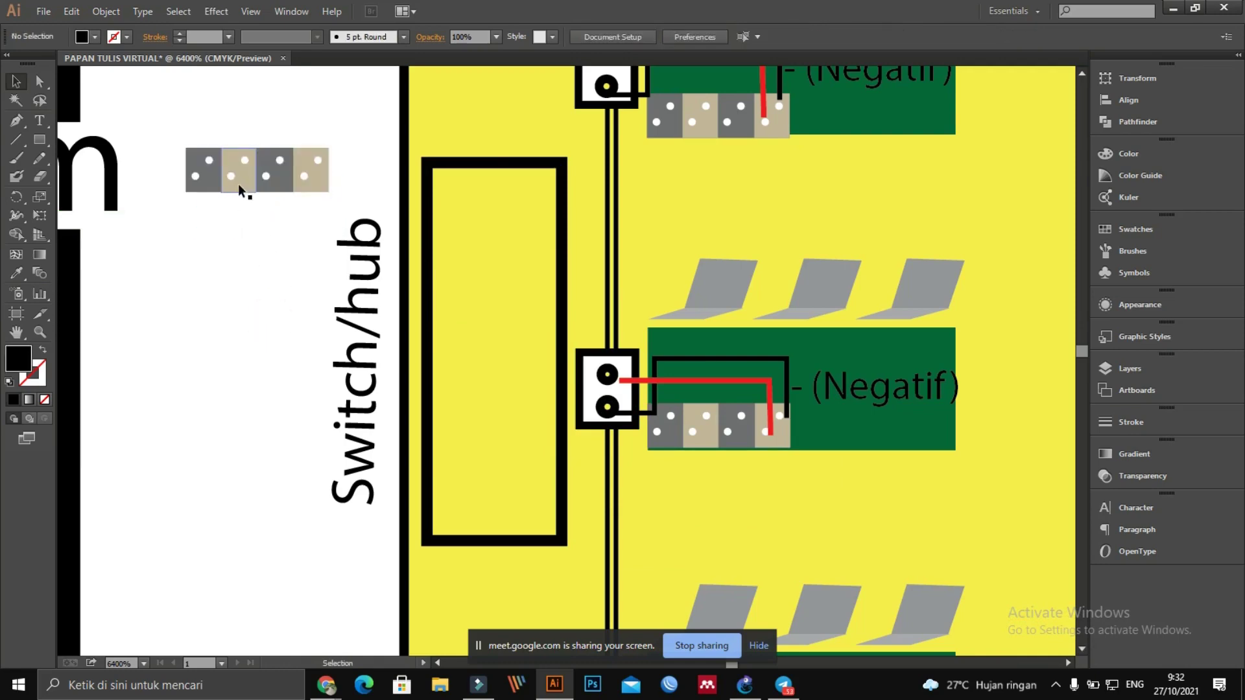
double_click(230, 179)
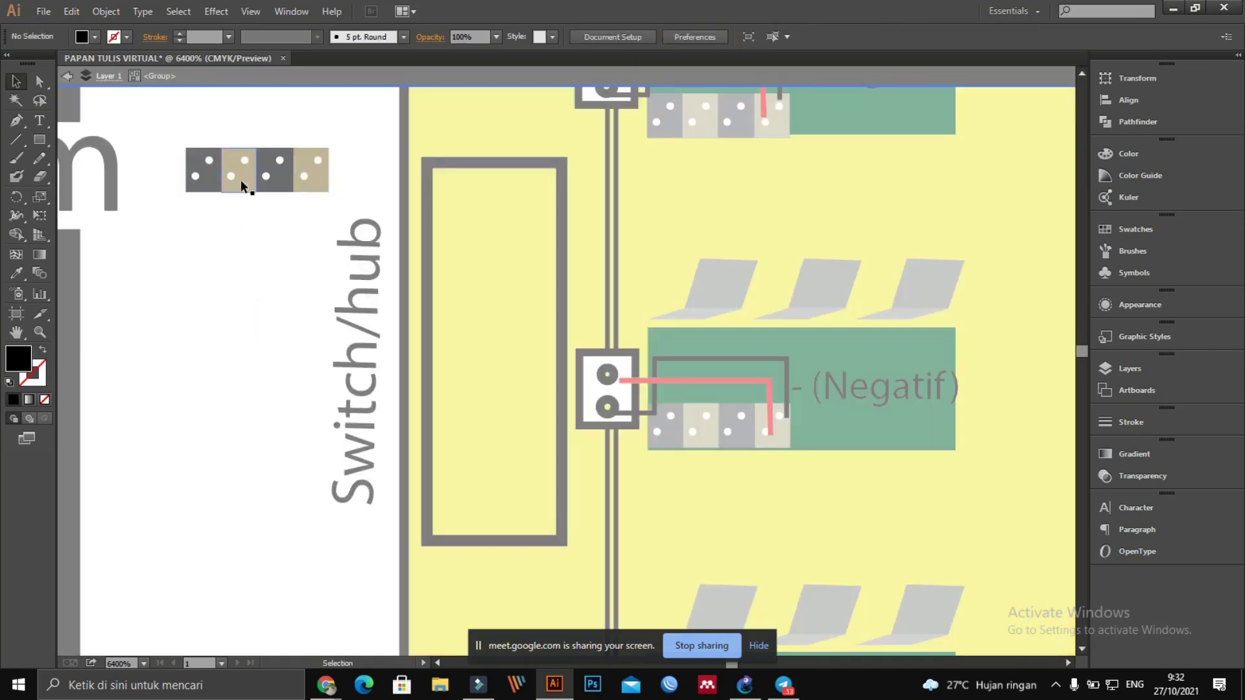
Step: Copy one white dot from the isolated socket strip to the blank area below, fill it dark brown and exit isolation
click(232, 176)
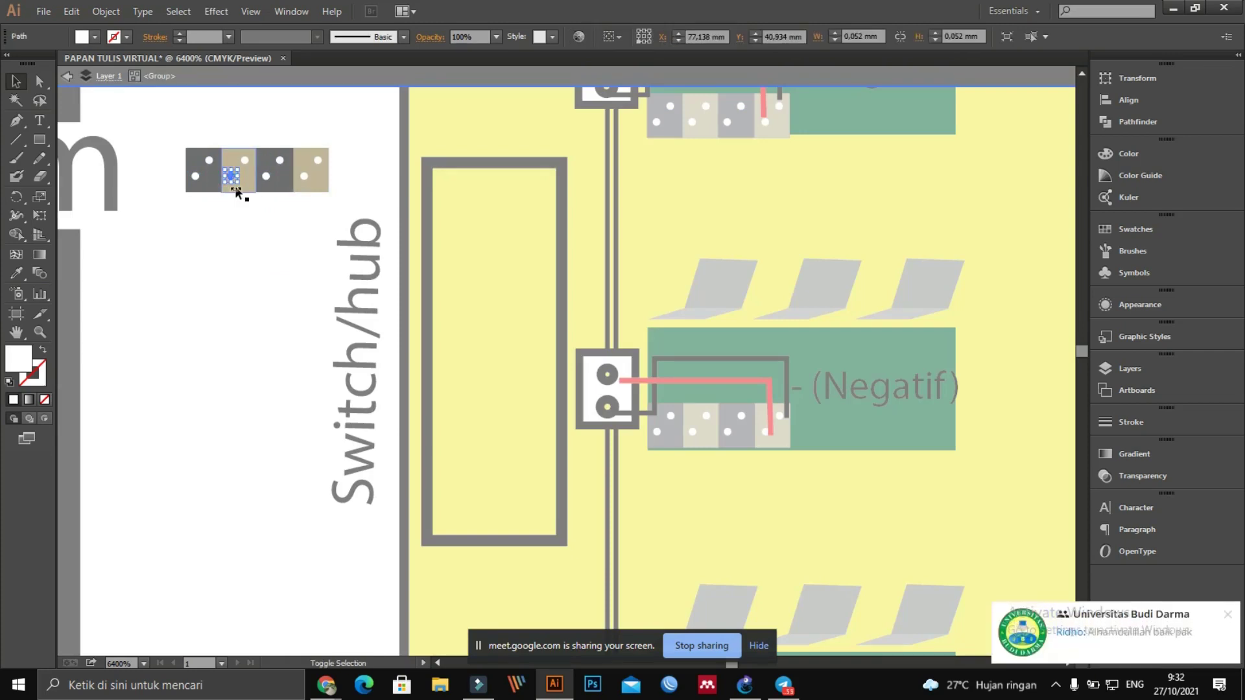
drag(233, 181, 317, 338)
click(287, 284)
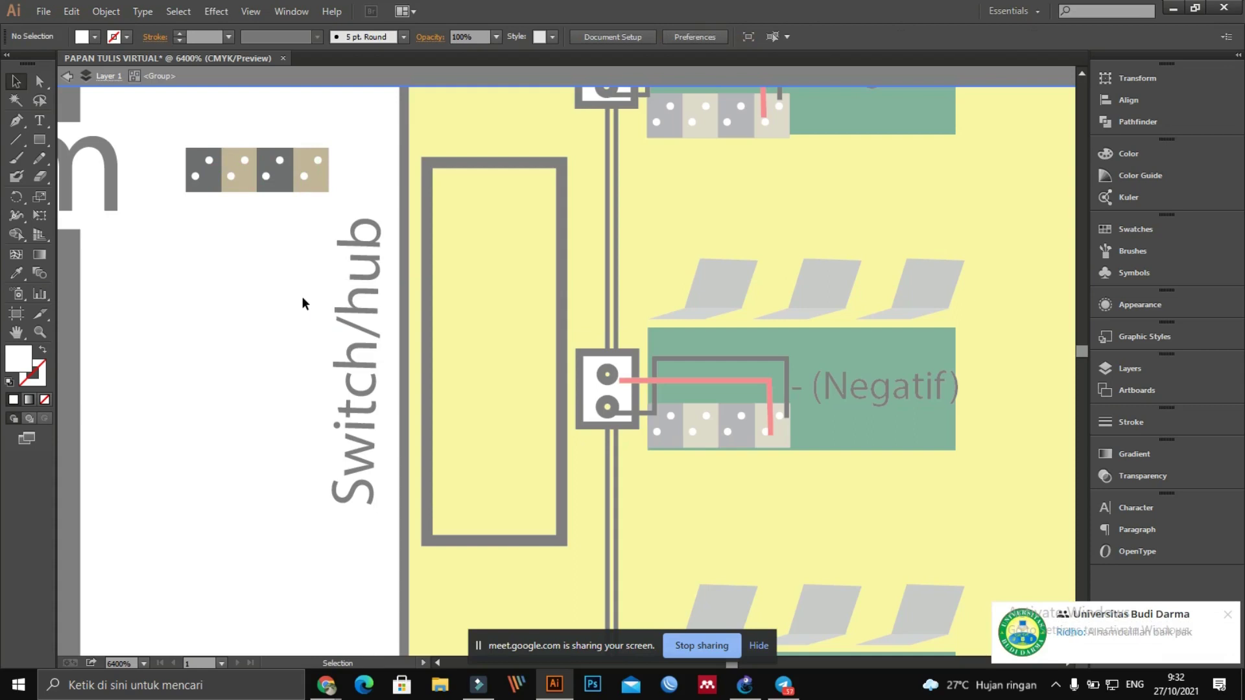
click(318, 337)
click(1118, 229)
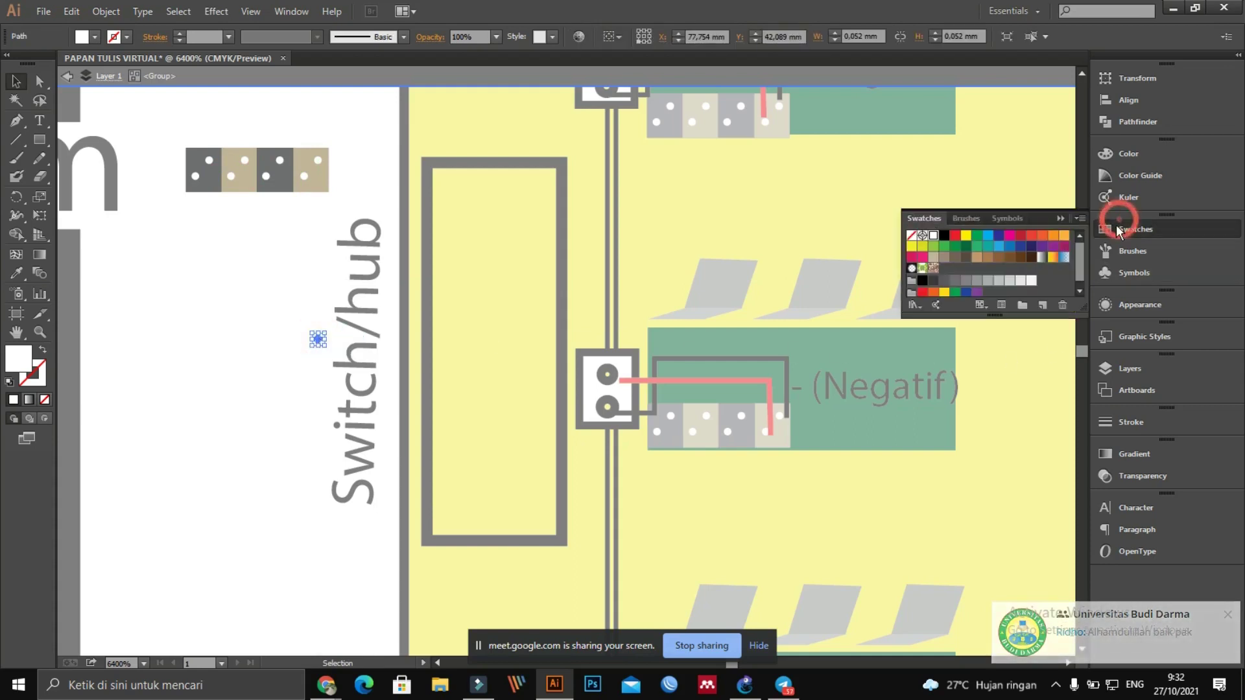
click(1031, 257)
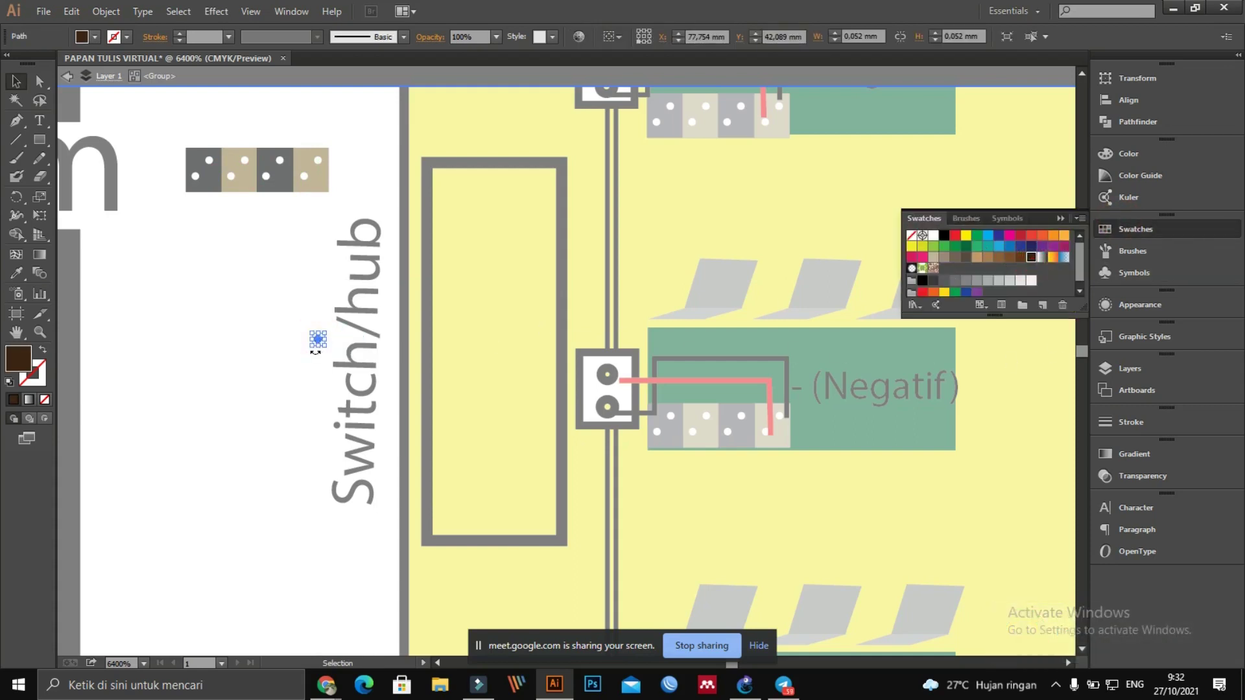
double_click(283, 286)
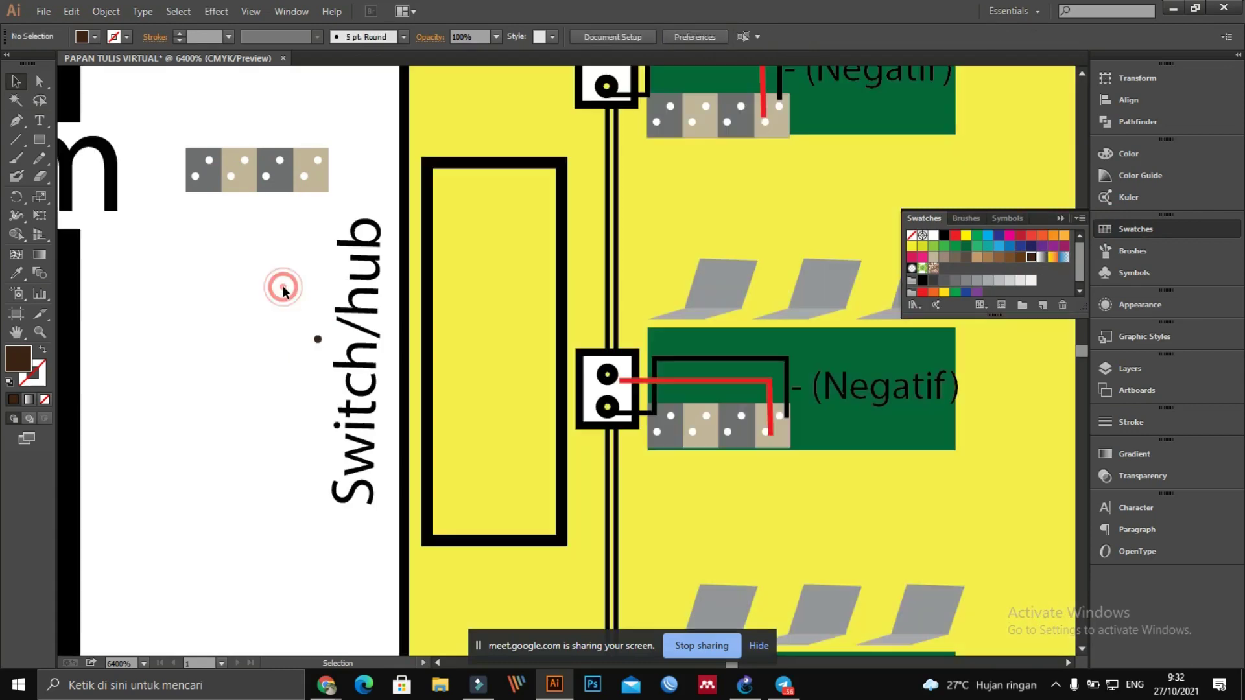
Step: Ungroup the brown dot from the copied four-block socket strip and delete the strip, keeping only the dot
click(320, 340)
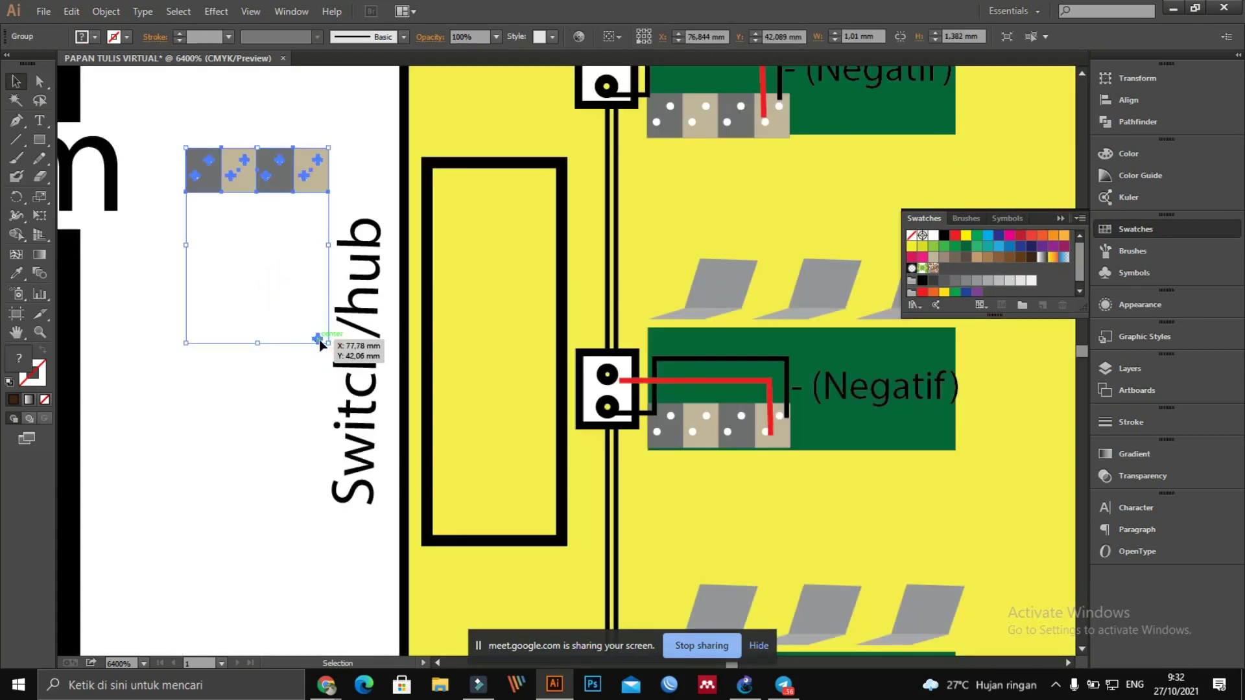
click(273, 209)
click(272, 179)
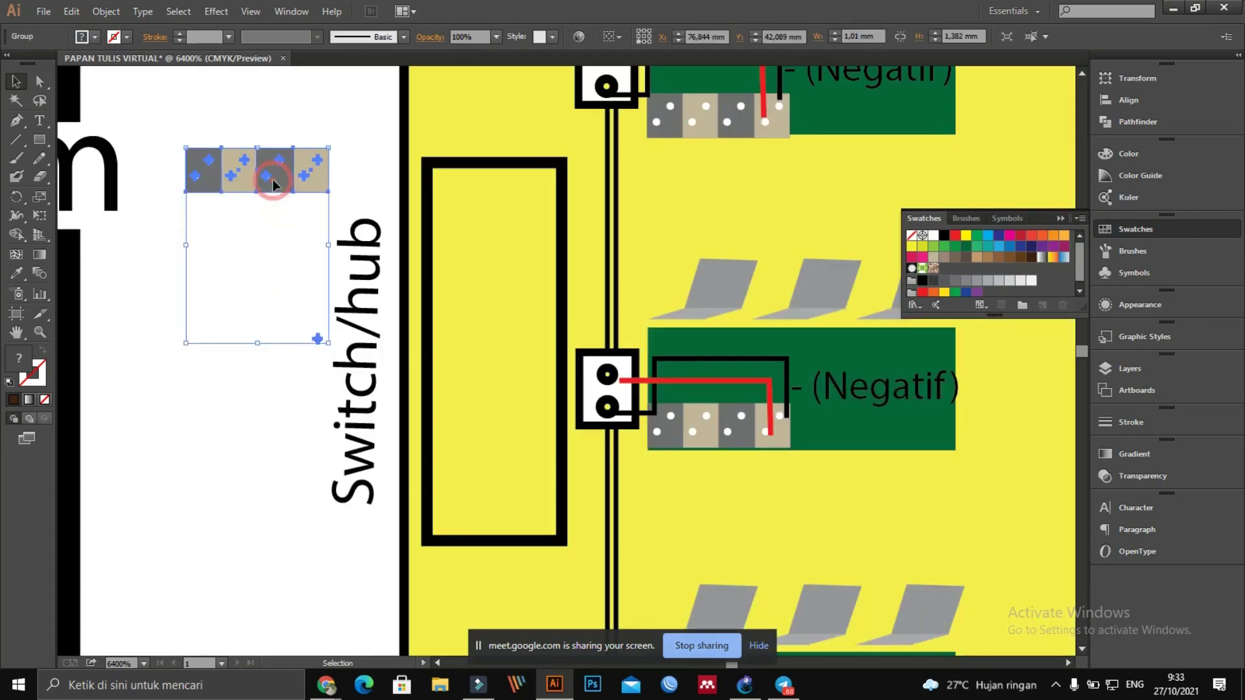
right_click(274, 181)
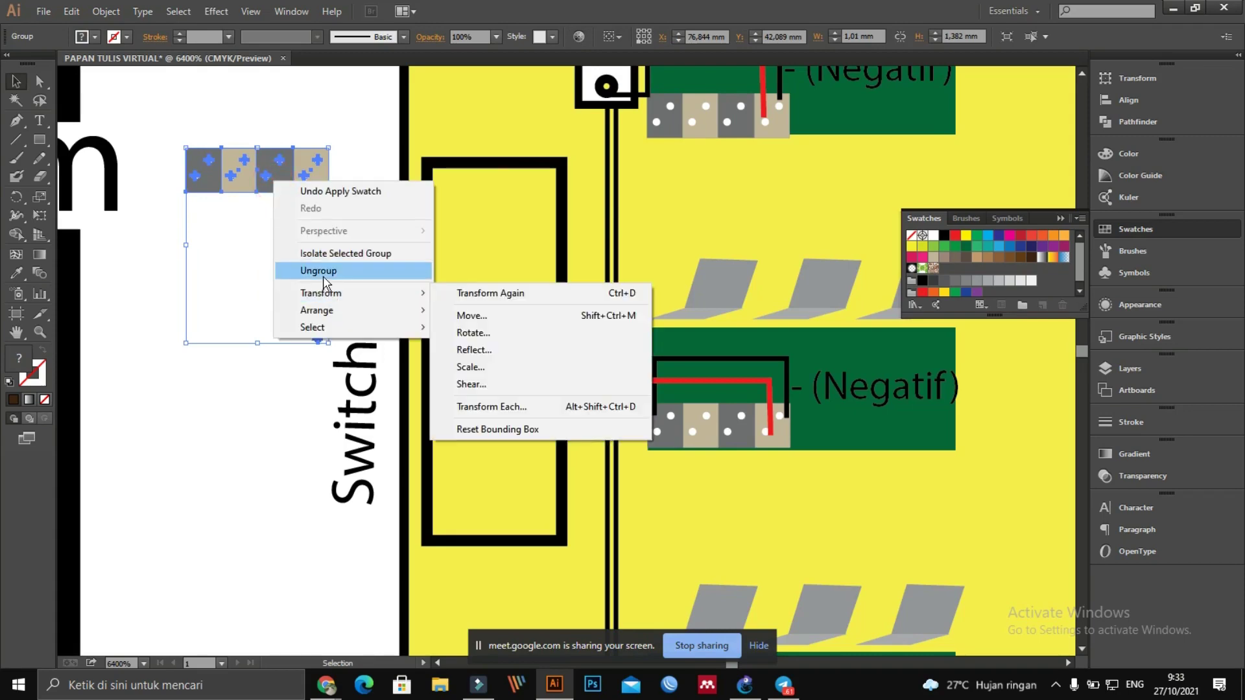
click(321, 271)
click(300, 412)
drag(161, 128, 336, 207)
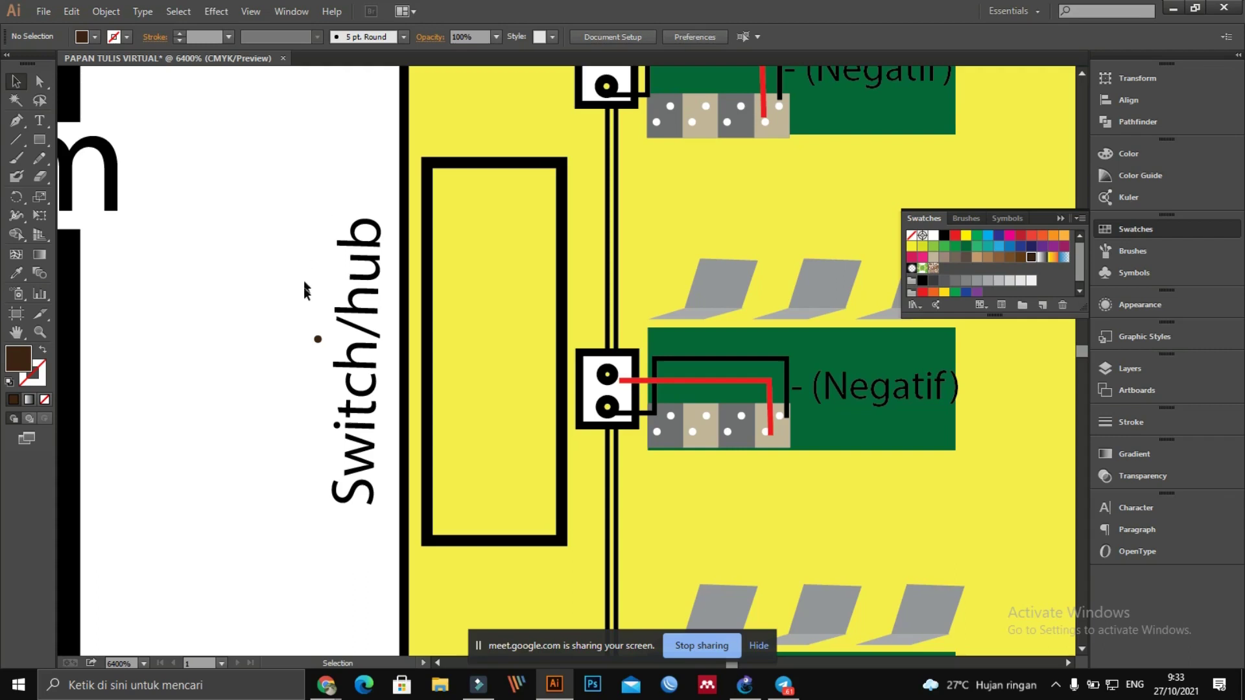
Step: Move the brown dot into the upper end of the Switch/hub rectangle and duplicate it into a horizontal row of nine dots
drag(318, 339, 442, 188)
click(279, 213)
scroll(279, 213, down, 1)
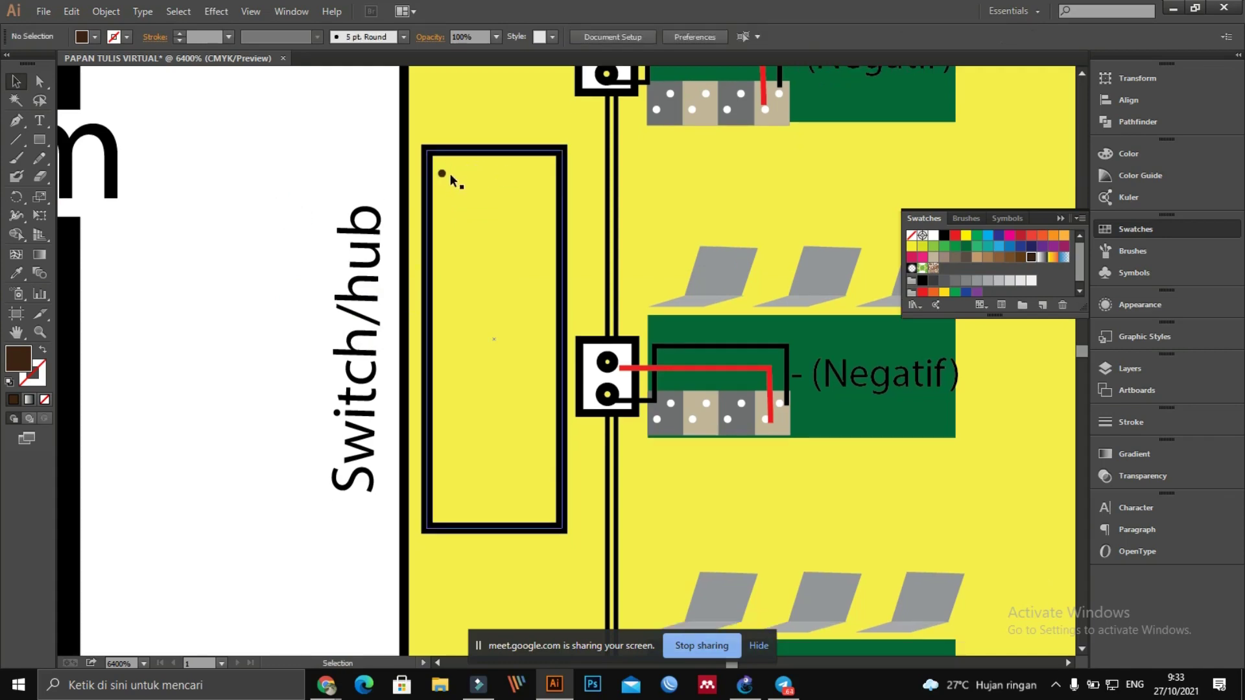
mouse_move(442, 172)
mouse_down()
mouse_move(469, 176)
mouse_move(432, 172)
mouse_move(520, 177)
mouse_up()
click(301, 178)
click(280, 178)
scroll(519, 178, up, 1)
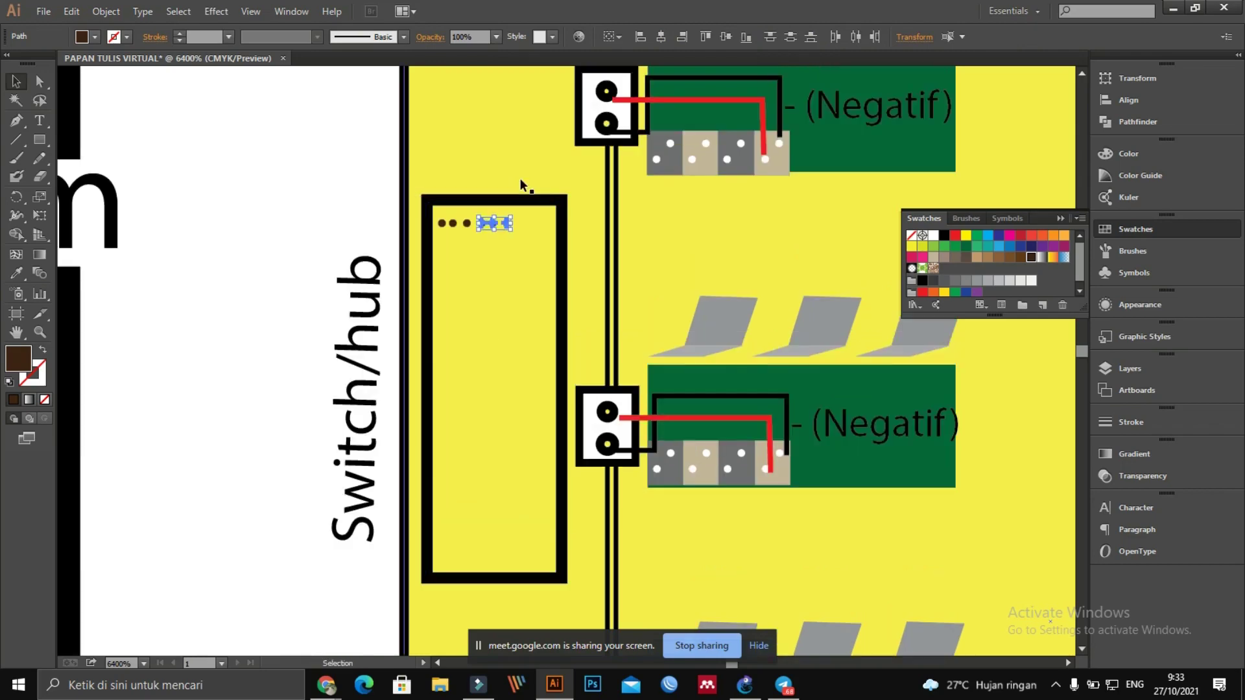
drag(495, 223, 545, 222)
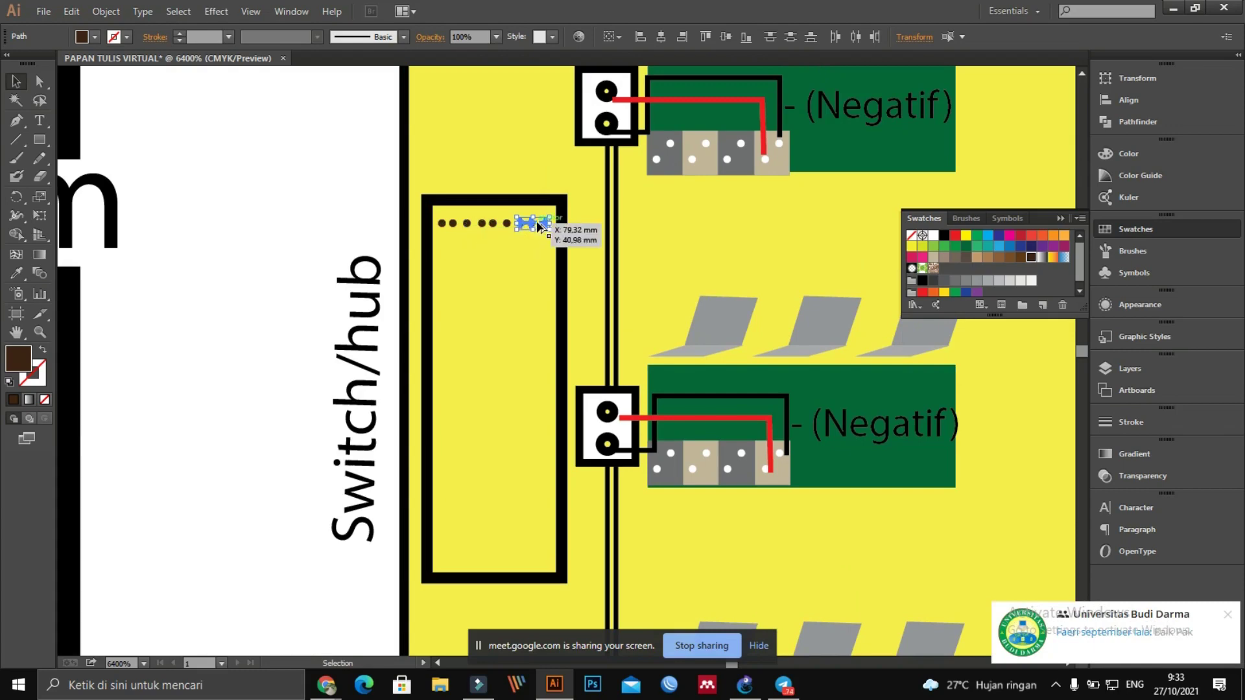
Step: Duplicate the row of nine dots twice below itself to form three rows, then deselect
mouse_move(531, 225)
mouse_down()
mouse_move(457, 251)
mouse_move(537, 248)
mouse_move(449, 220)
mouse_move(532, 216)
mouse_up()
scroll(481, 251, down, 1)
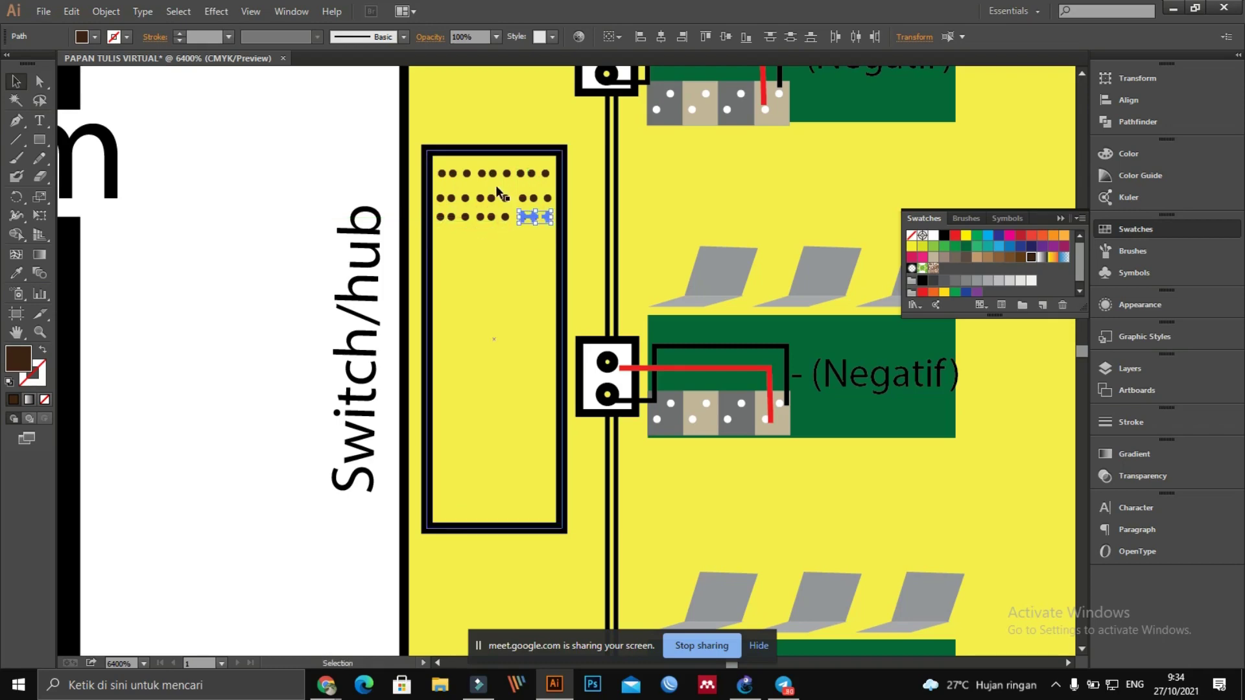
click(274, 240)
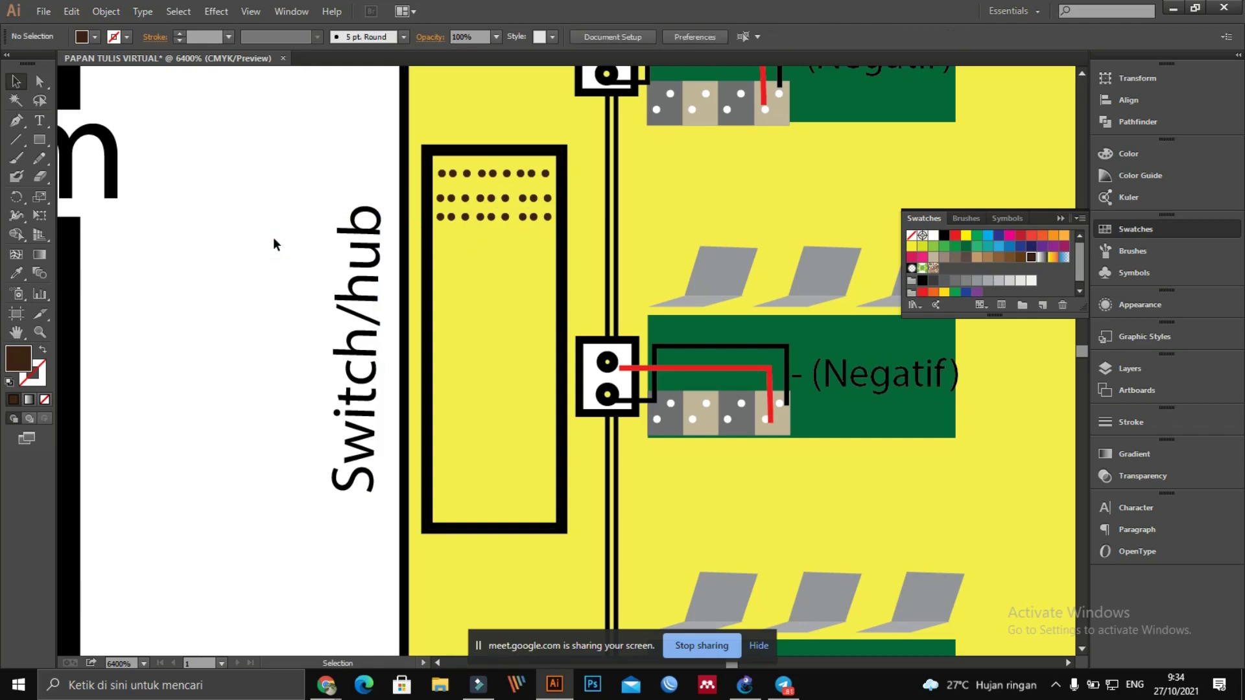
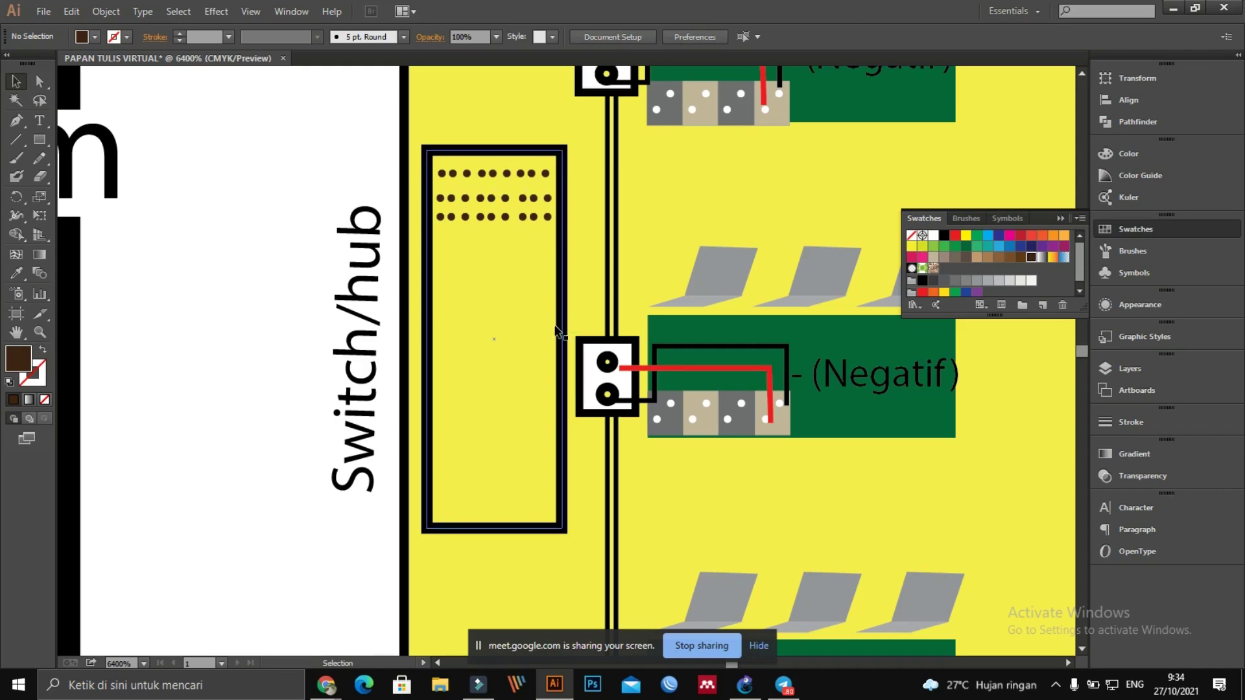
Step: Draw a port block about 0.10 by 0.13 mm below the dot rows near the Switch/hub's left edge and fill it grey-brown
click(37, 139)
drag(443, 261, 459, 279)
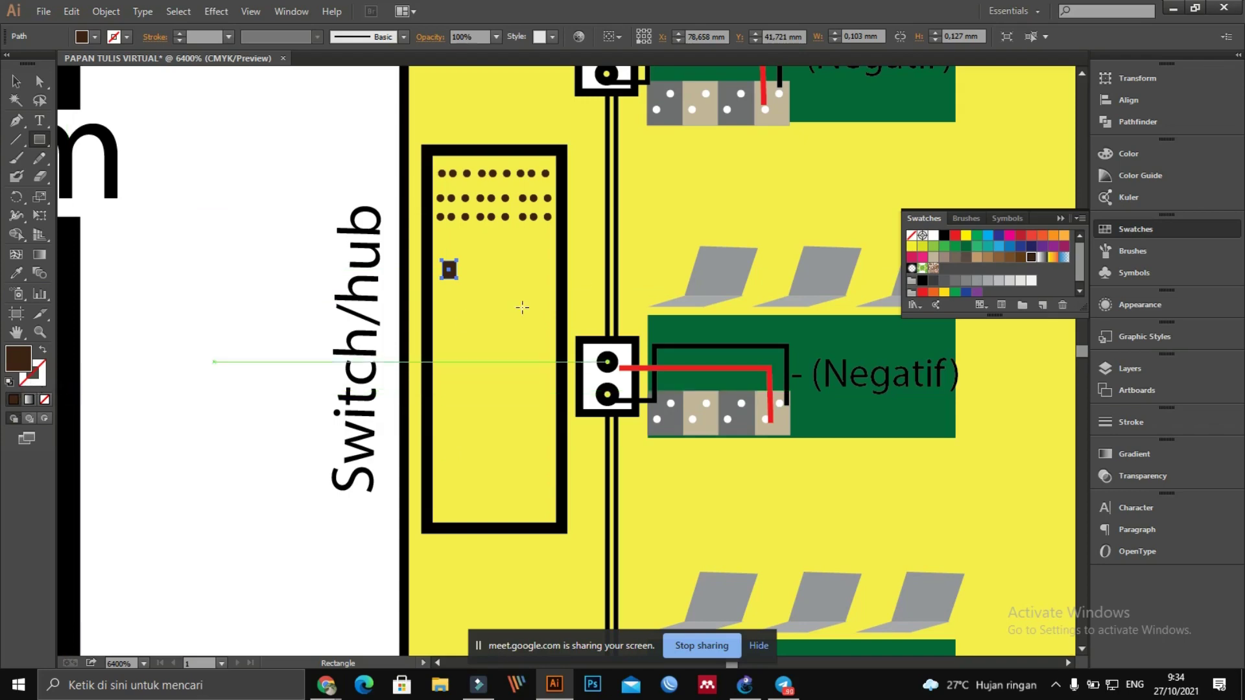
click(978, 281)
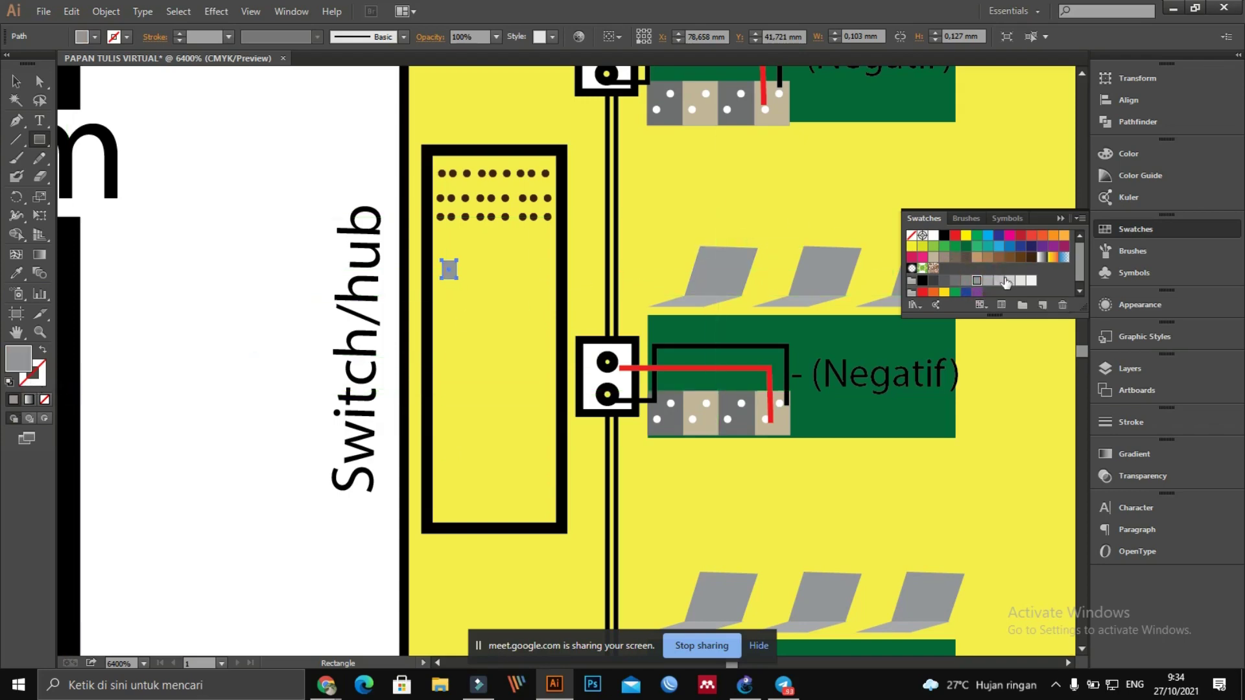
click(944, 257)
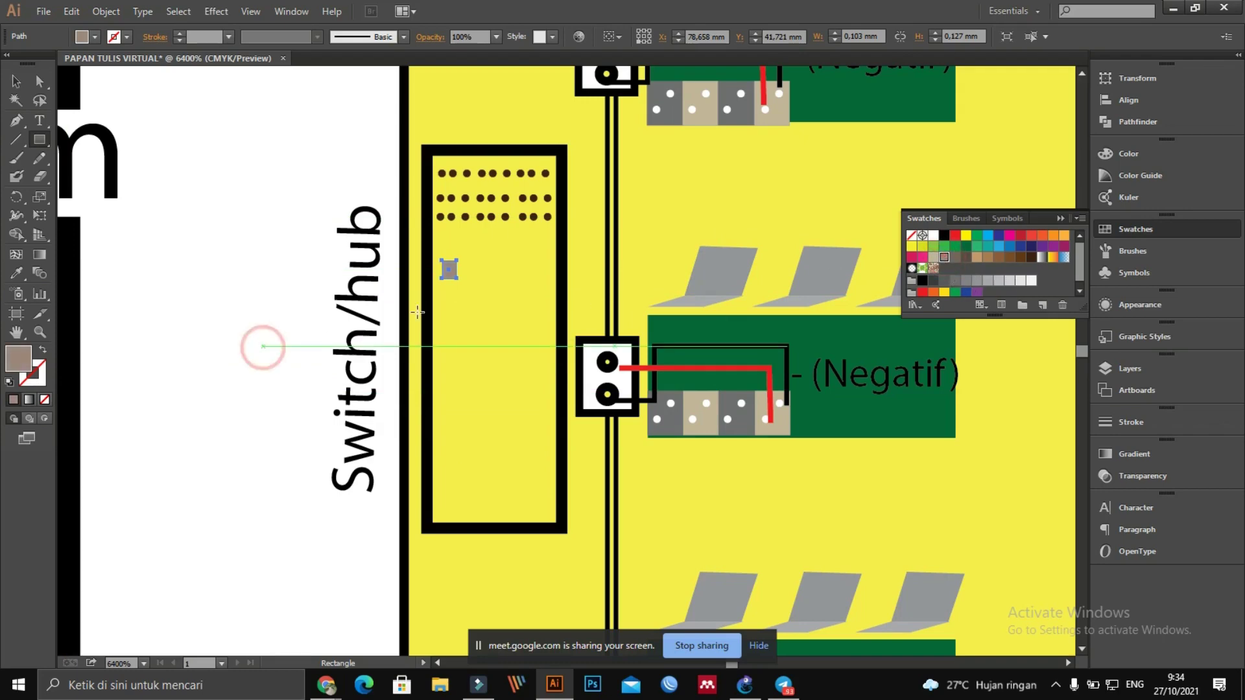
click(814, 331)
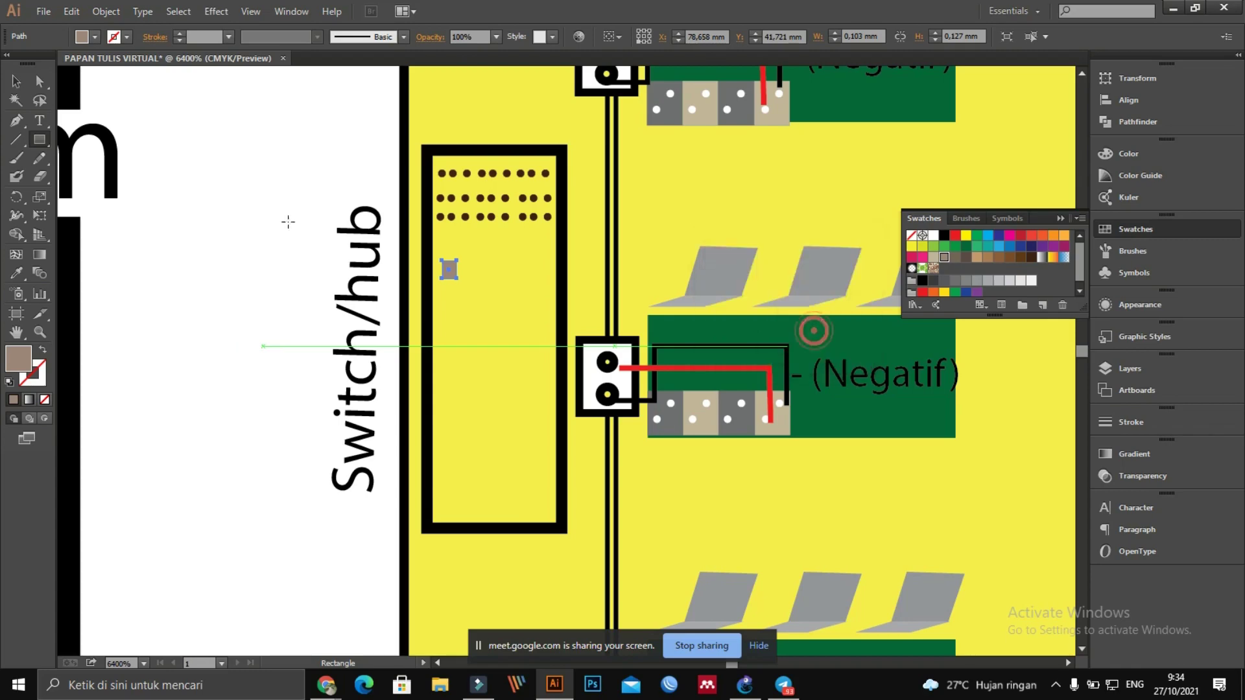
click(16, 81)
click(146, 260)
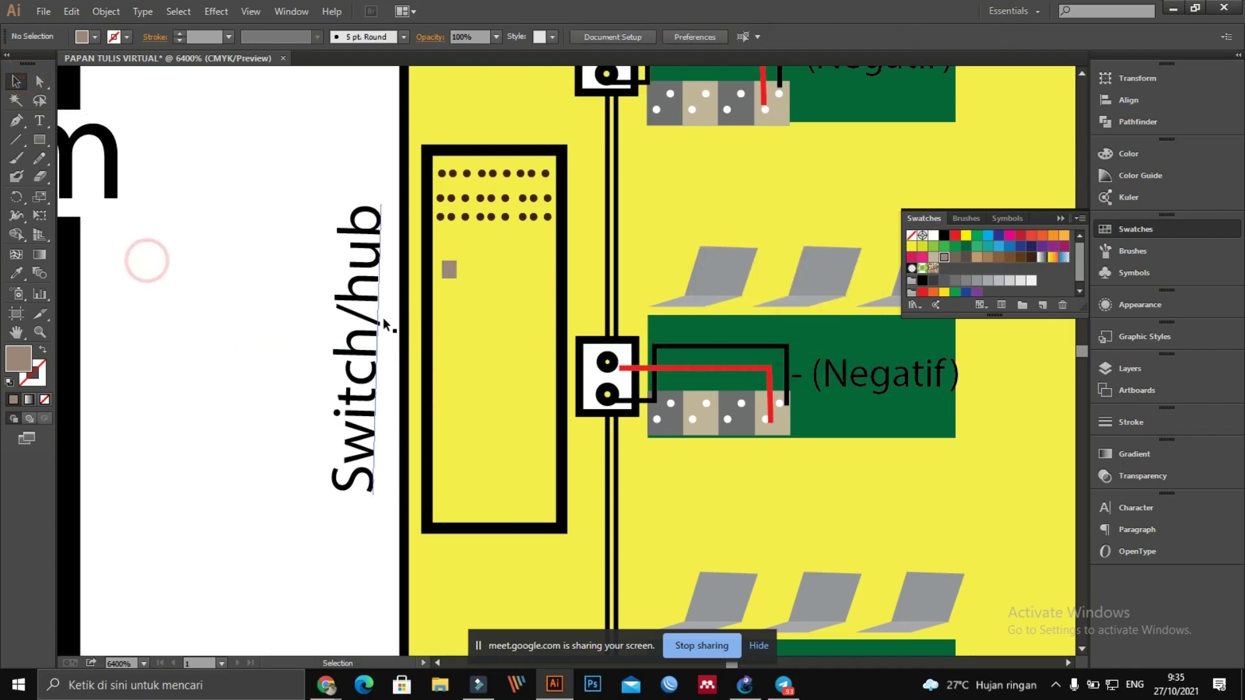
Step: Flatten the grey-brown port block to about 0.074 mm high and place a duplicate of it just below
click(450, 269)
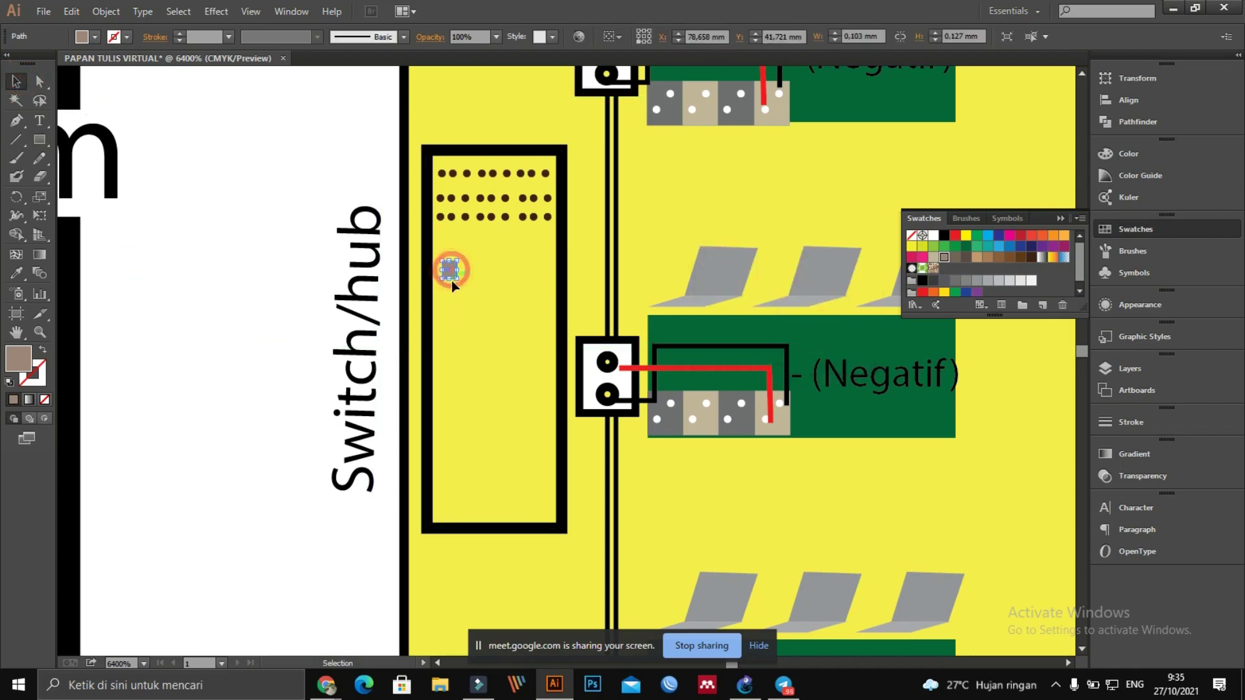
mouse_move(451, 280)
mouse_down()
mouse_move(442, 263)
mouse_move(444, 285)
mouse_move(450, 275)
mouse_up()
click(263, 301)
click(312, 291)
click(444, 281)
click(301, 282)
click(444, 279)
click(270, 313)
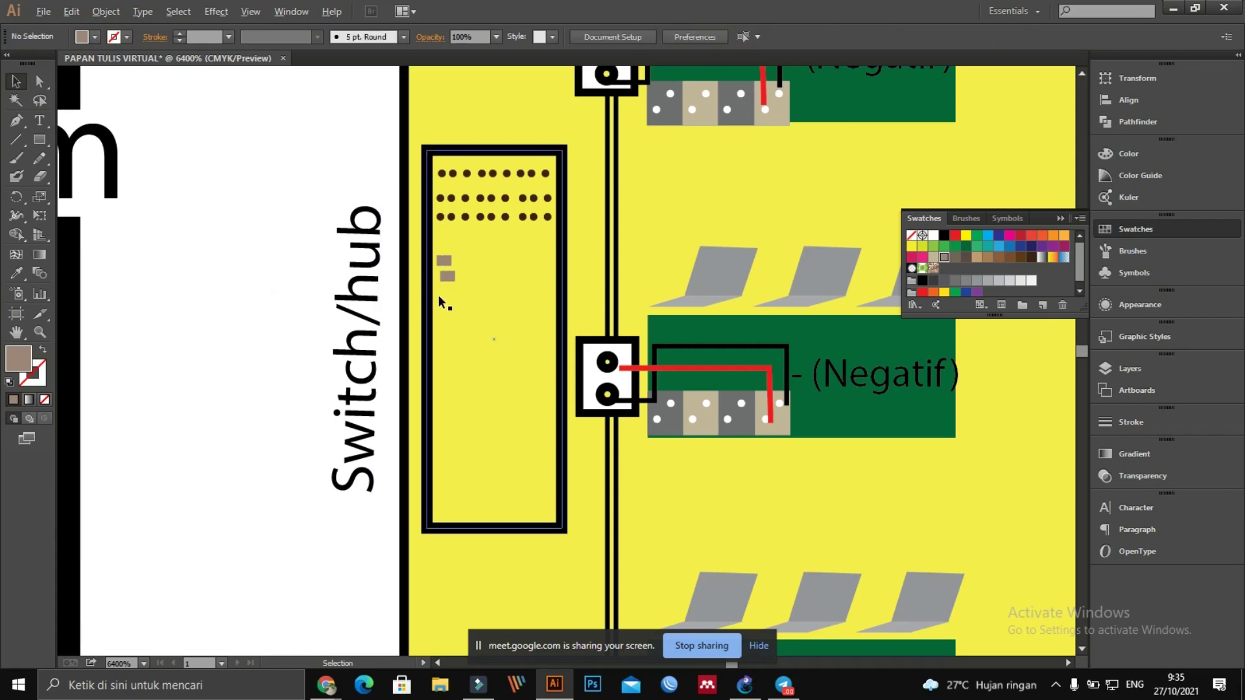
Step: Align the two port blocks vertically and duplicate the pair below to form a column of four
scroll(364, 289, up, 3)
scroll(379, 301, down, 3)
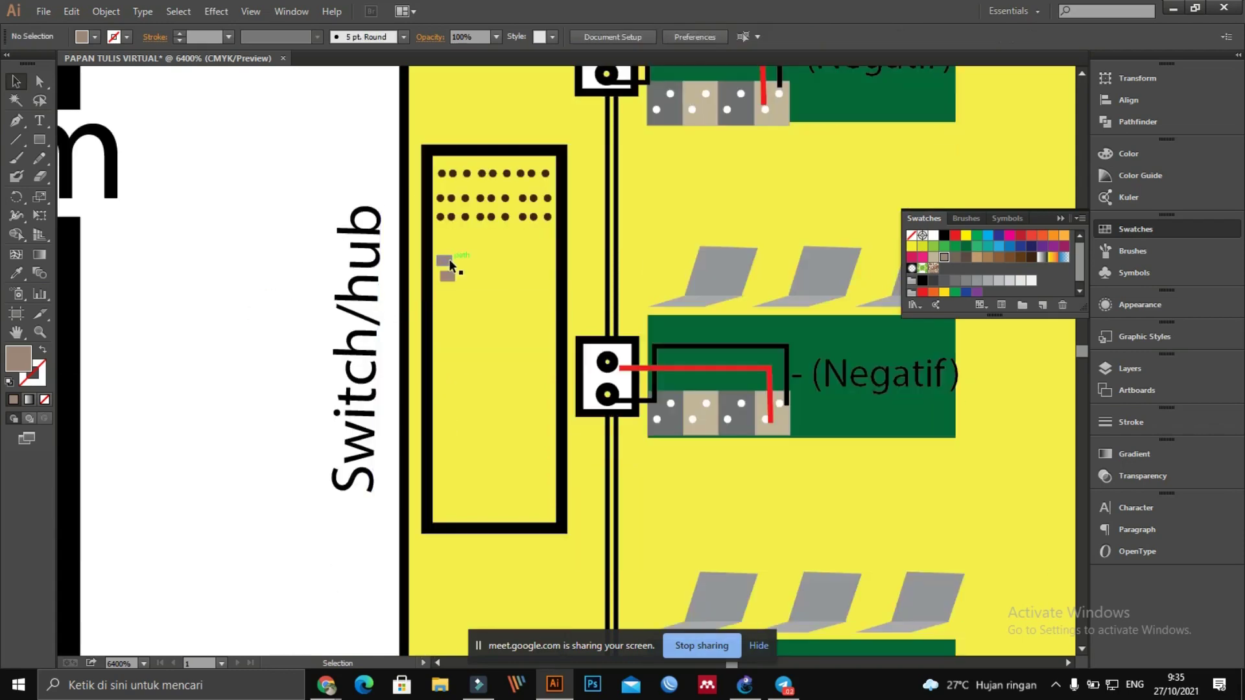
drag(450, 272, 450, 311)
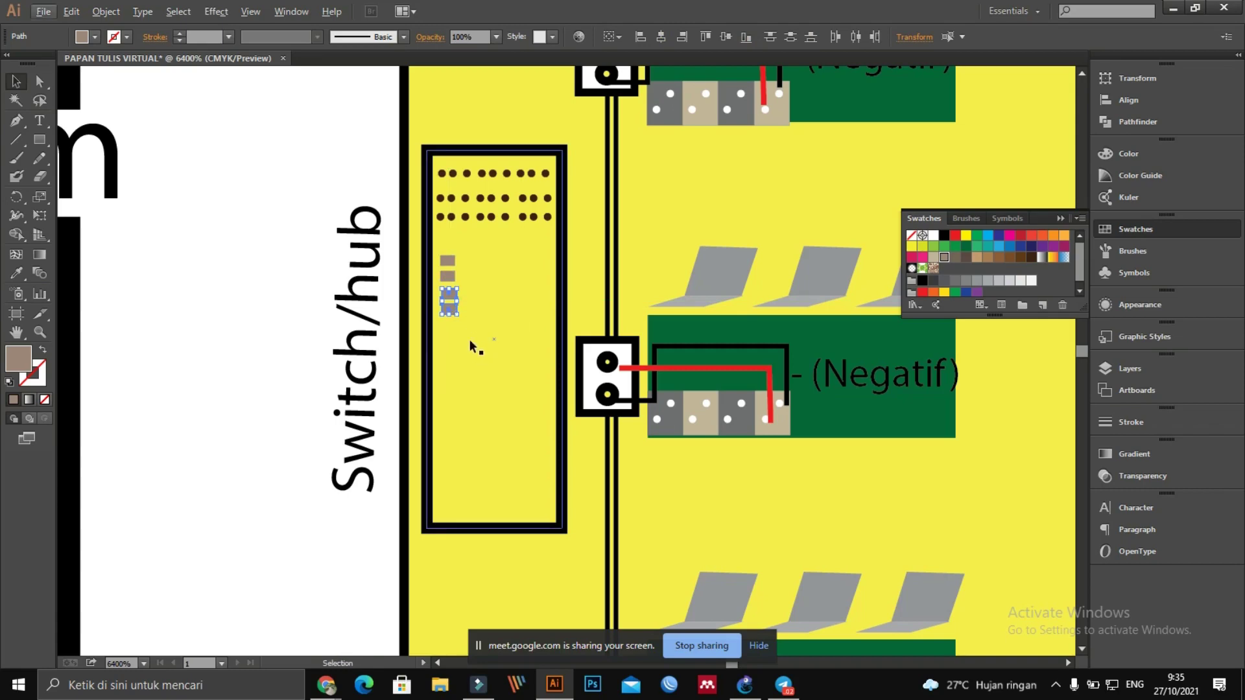
mouse_move(452, 299)
mouse_down()
mouse_move(447, 290)
mouse_move(454, 308)
mouse_up()
click(266, 314)
Step: Select the four port blocks and duplicate them directly below to extend the column to eight
click(448, 262)
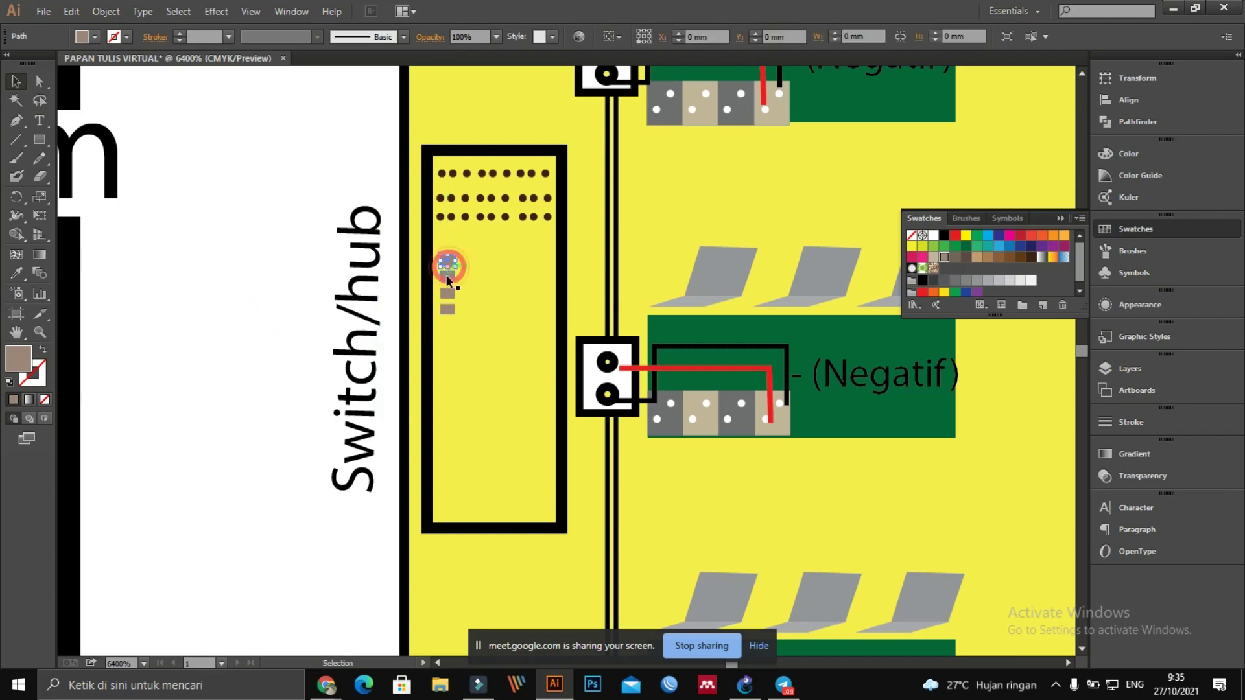
shift+click(442, 279)
shift+click(440, 297)
shift+click(441, 310)
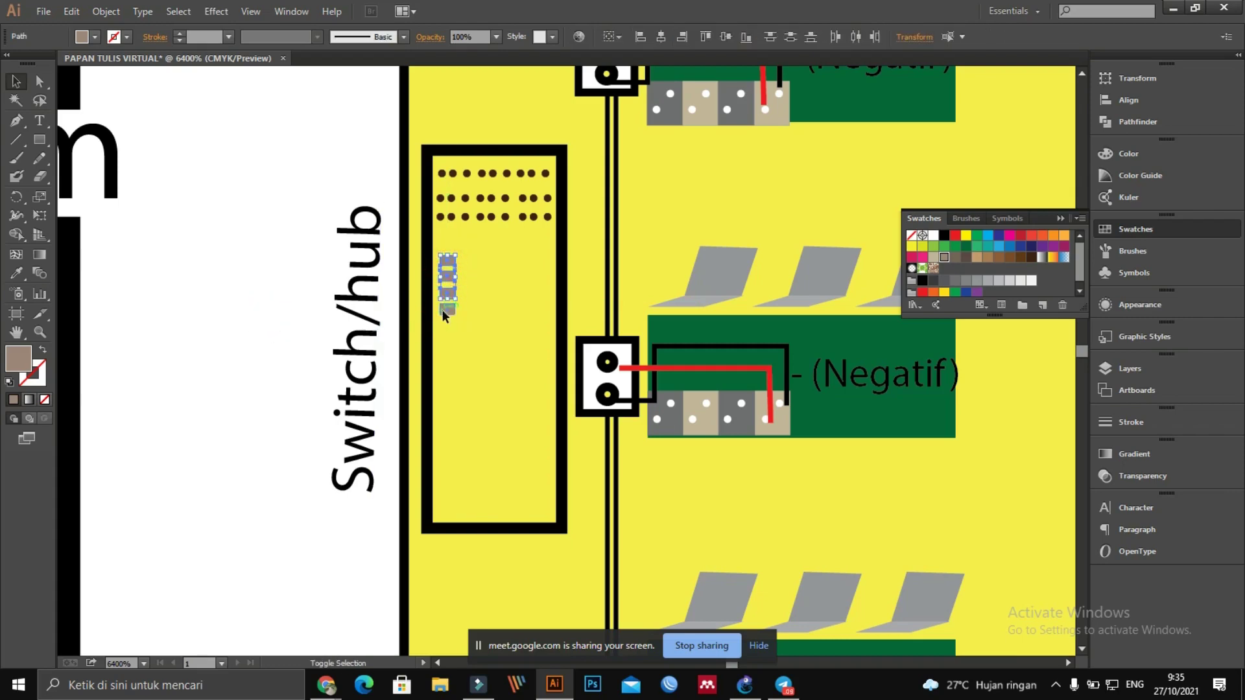
drag(452, 286, 449, 340)
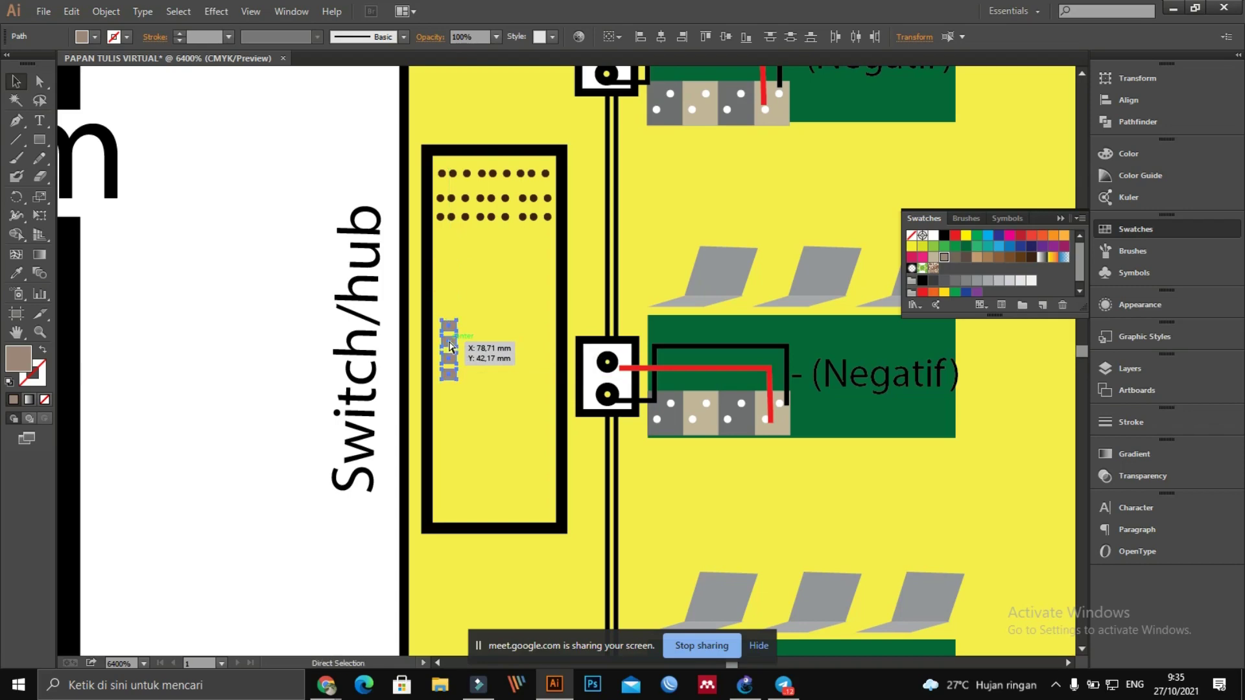
key(ctrl+z)
drag(453, 311, 449, 372)
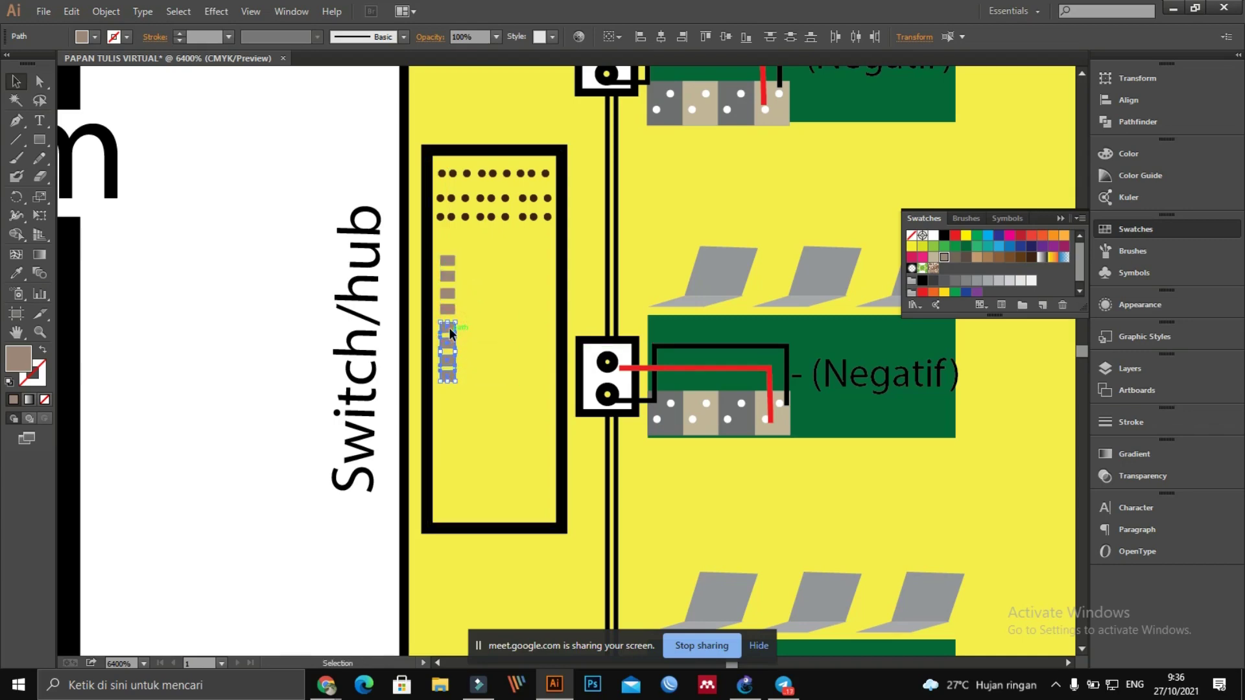
Step: Duplicate the lower four port blocks below the column to make twelve, and adjust the copies to even spacing
drag(451, 328, 456, 439)
drag(457, 438, 459, 437)
key(ctrl+z)
drag(451, 371, 454, 443)
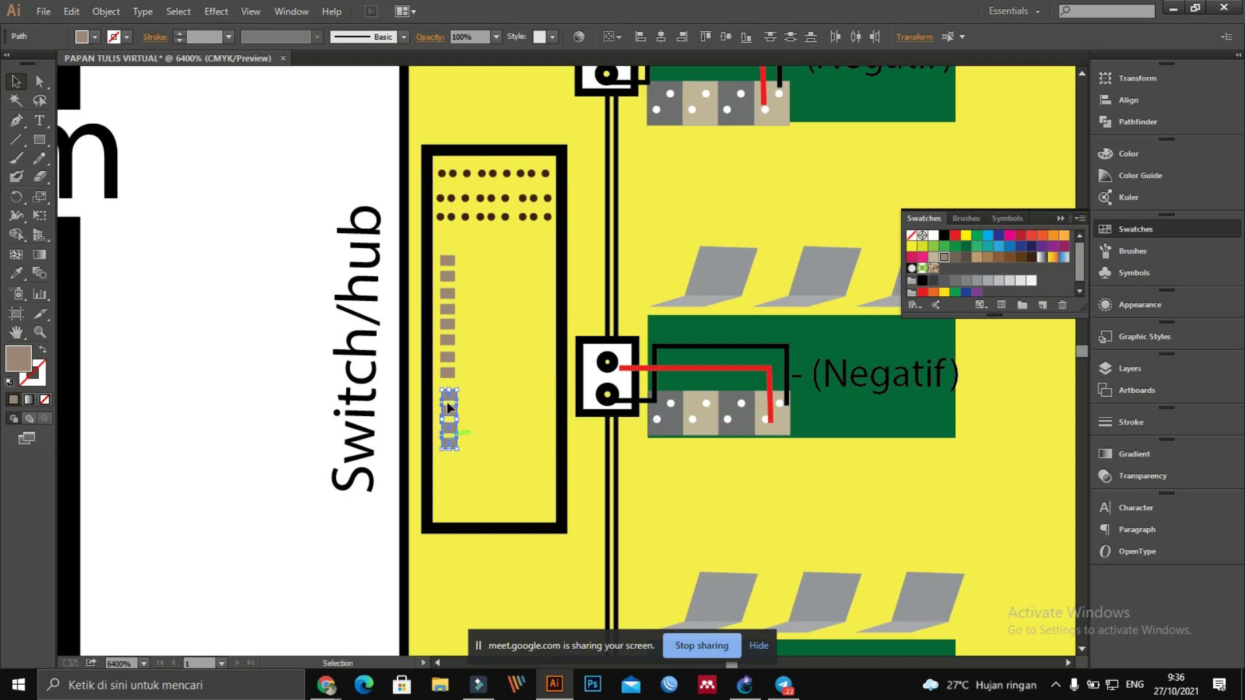
drag(447, 401, 447, 392)
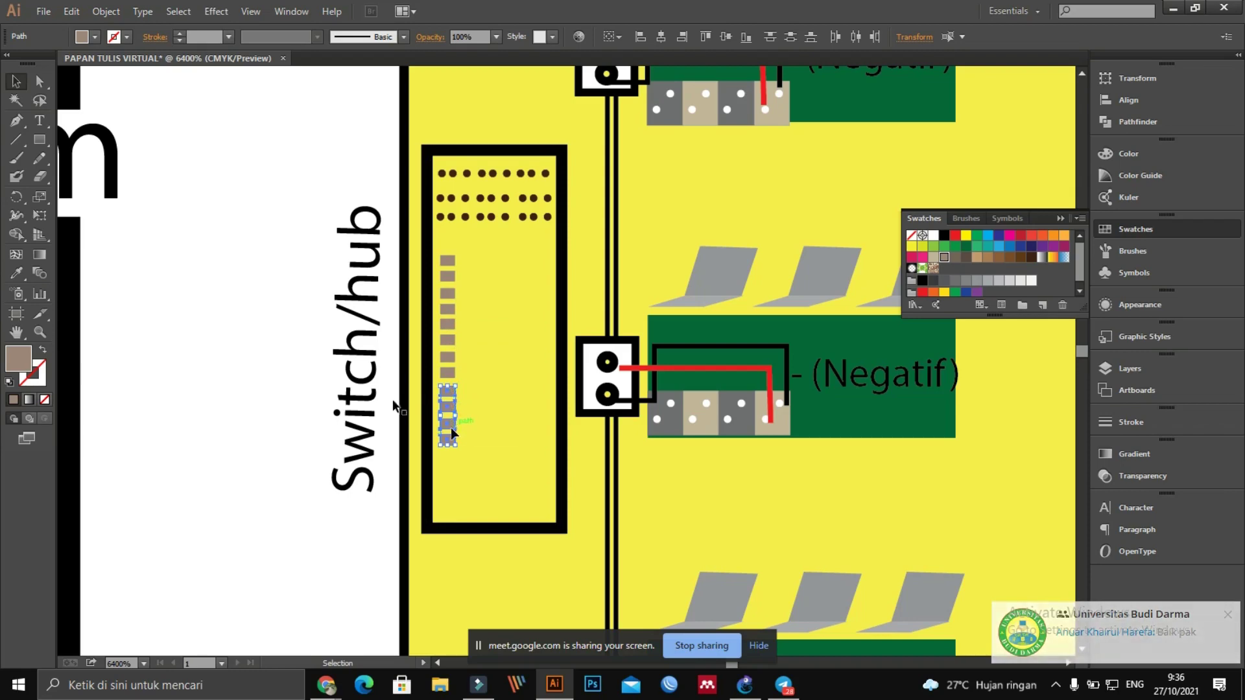
Step: Select all twelve port blocks in the column and duplicate them as a second column just to the right
click(448, 268)
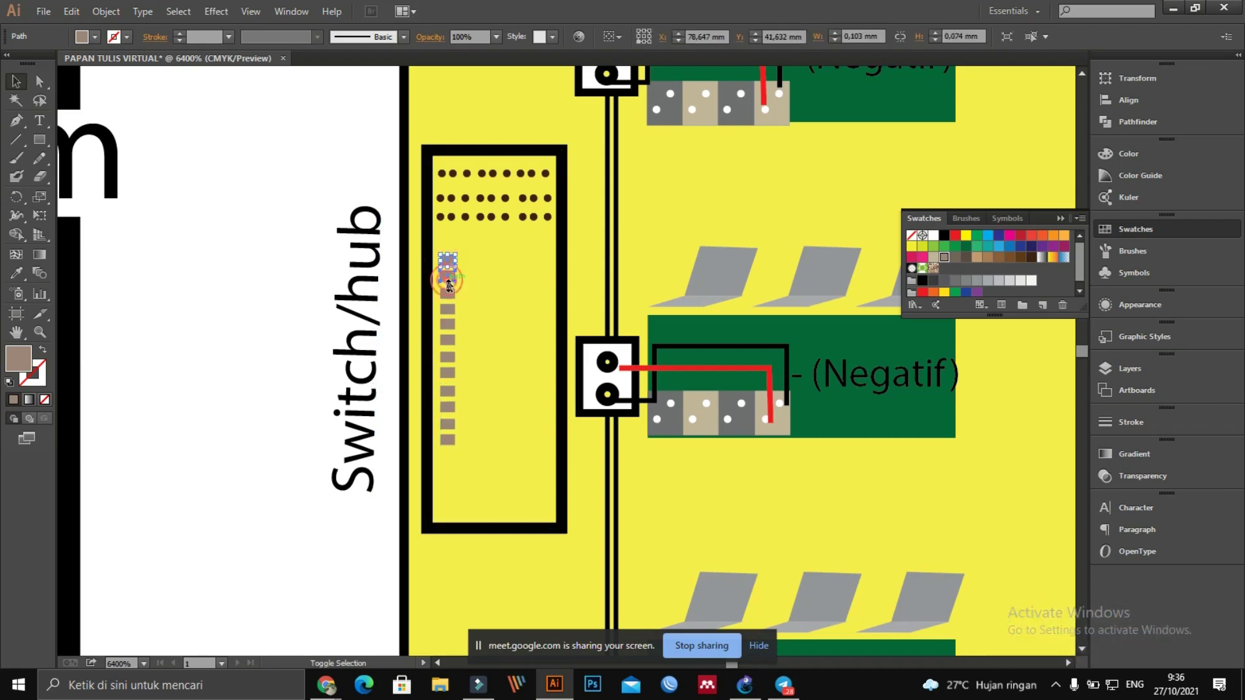
shift+click(447, 297)
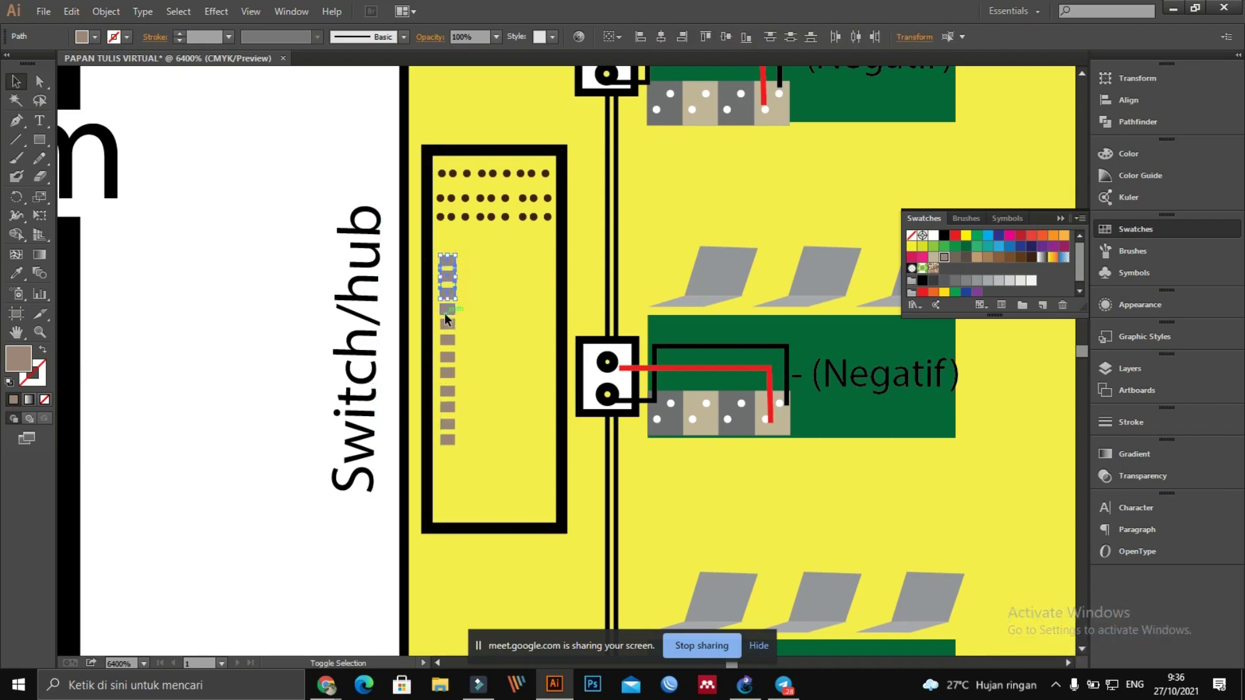
shift+click(446, 311)
shift+click(446, 324)
shift+click(446, 340)
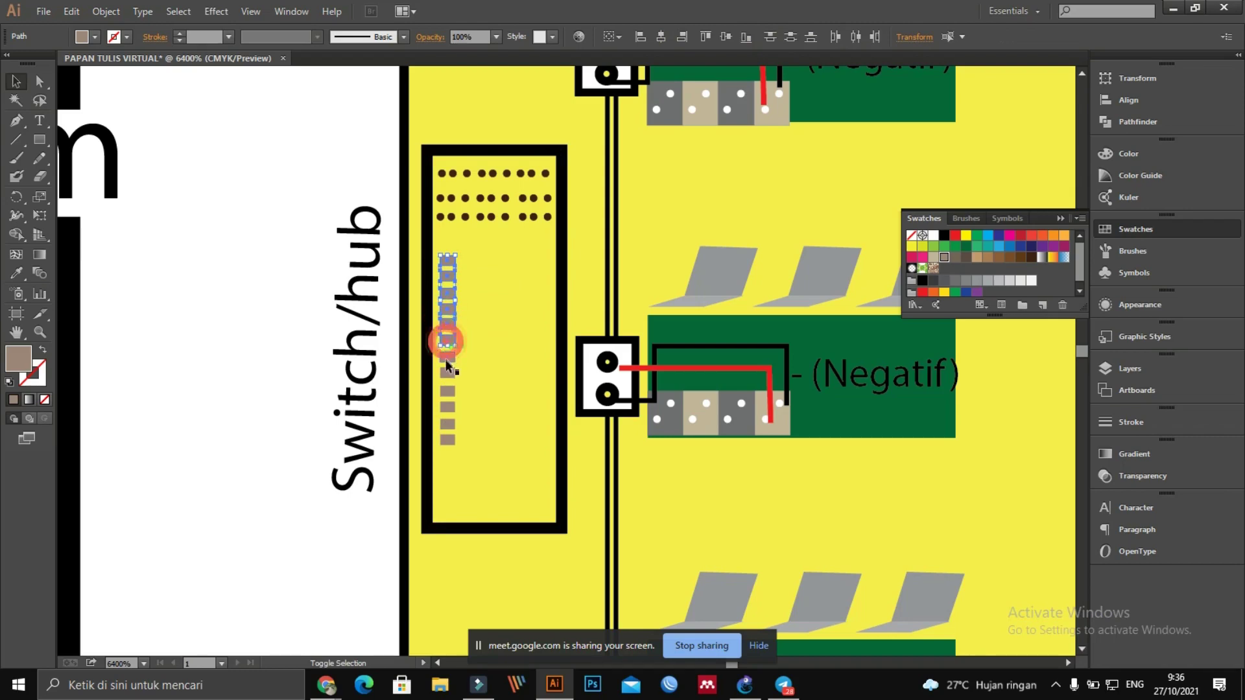
shift+click(447, 359)
shift+click(448, 375)
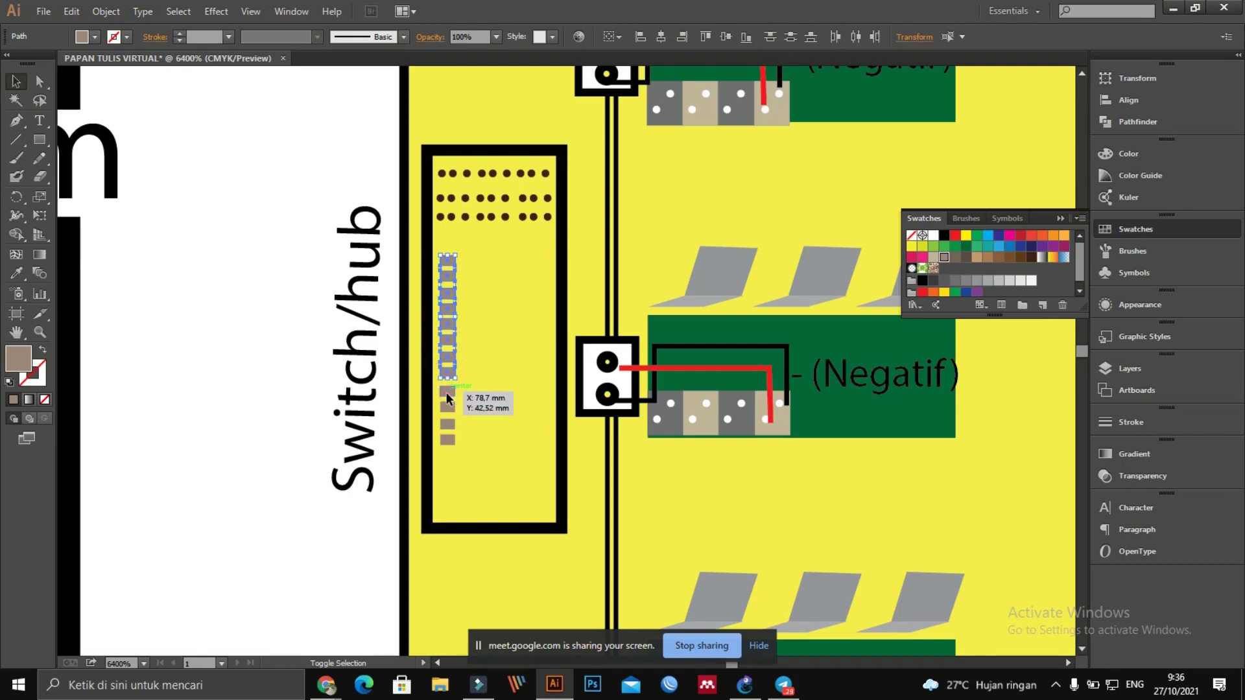
shift+click(448, 393)
shift+click(447, 408)
shift+click(446, 424)
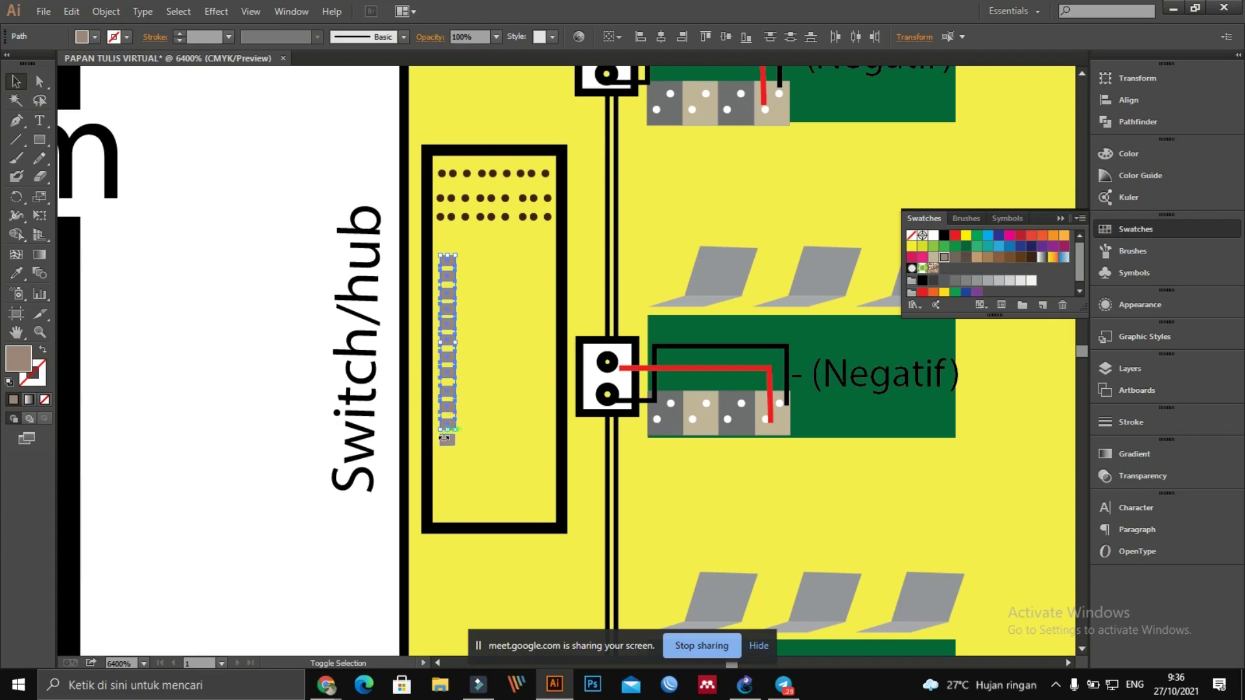
shift+click(447, 439)
mouse_move(454, 312)
mouse_down()
mouse_move(475, 312)
mouse_move(472, 302)
mouse_up()
click(293, 320)
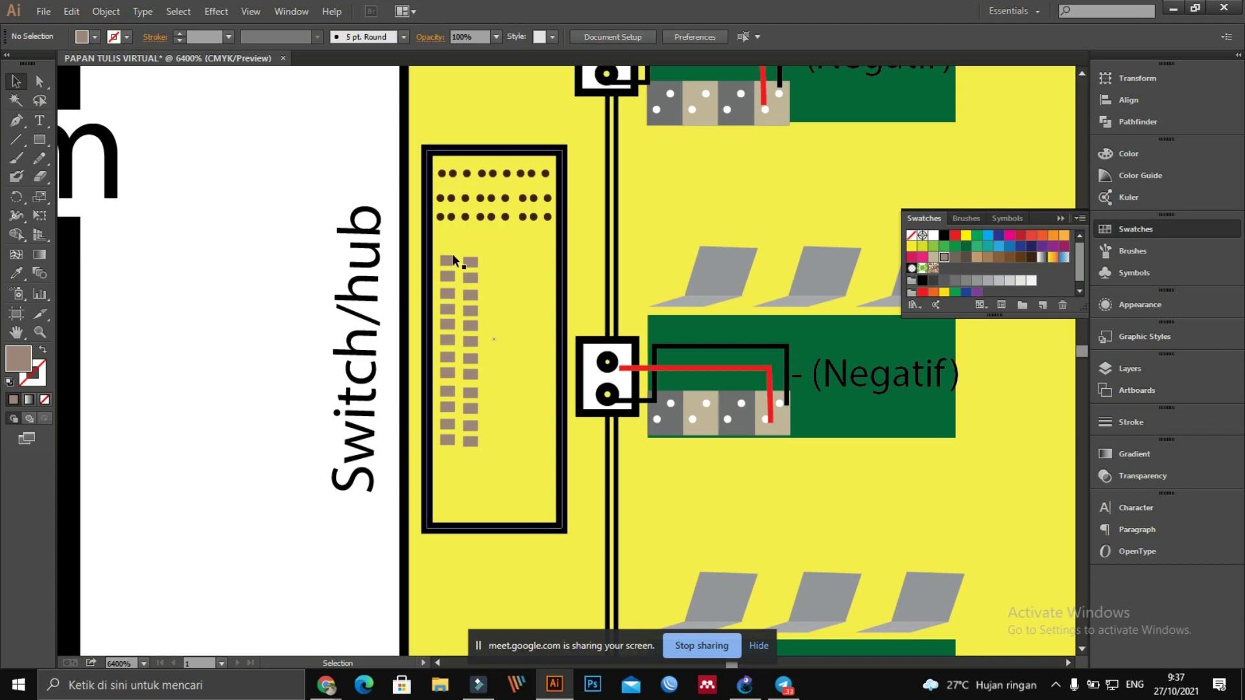
Step: Select the twelve blocks of the second port column and move them further right to widen the gap between columns
click(469, 265)
shift+click(471, 277)
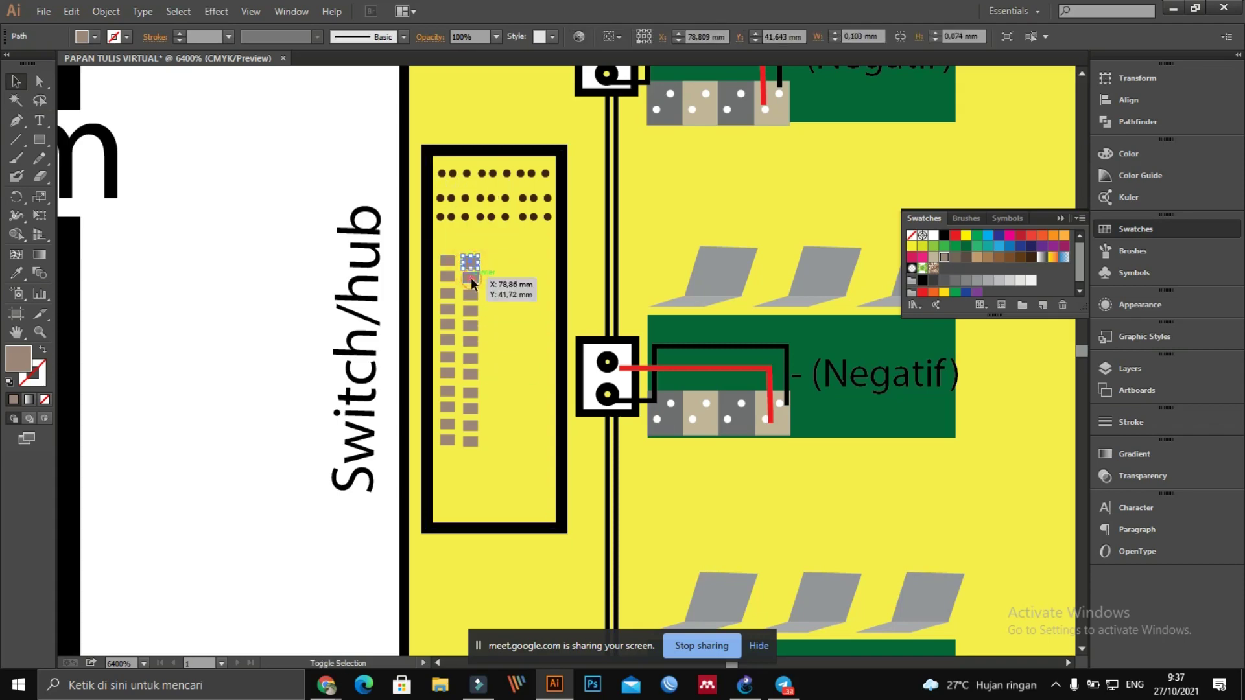
shift+click(472, 295)
shift+click(474, 310)
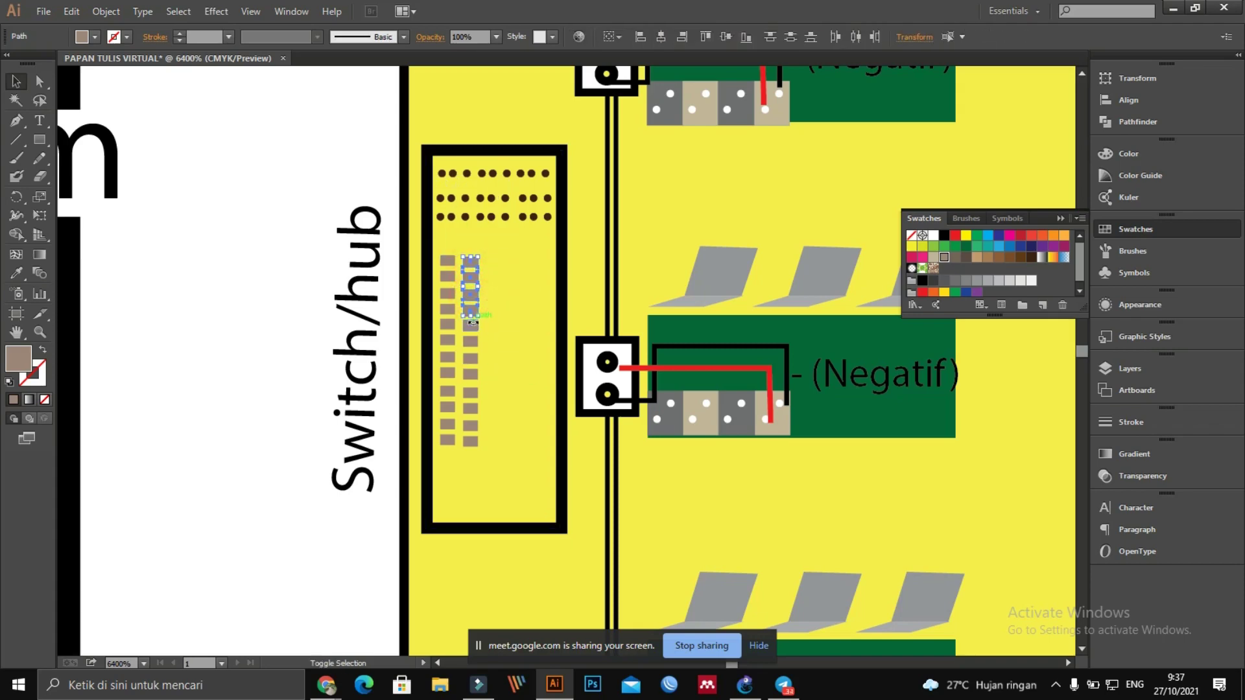
shift+click(472, 328)
shift+click(473, 344)
shift+click(472, 358)
shift+click(472, 393)
shift+click(472, 407)
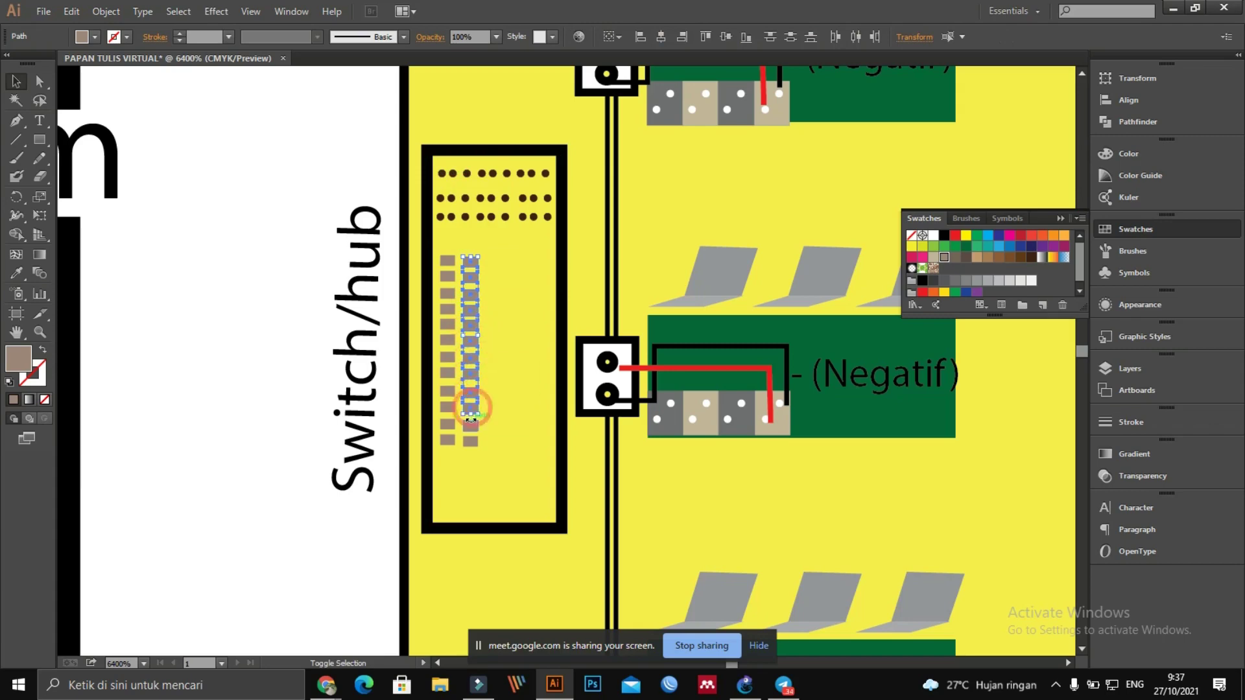
shift+click(472, 424)
shift+click(472, 440)
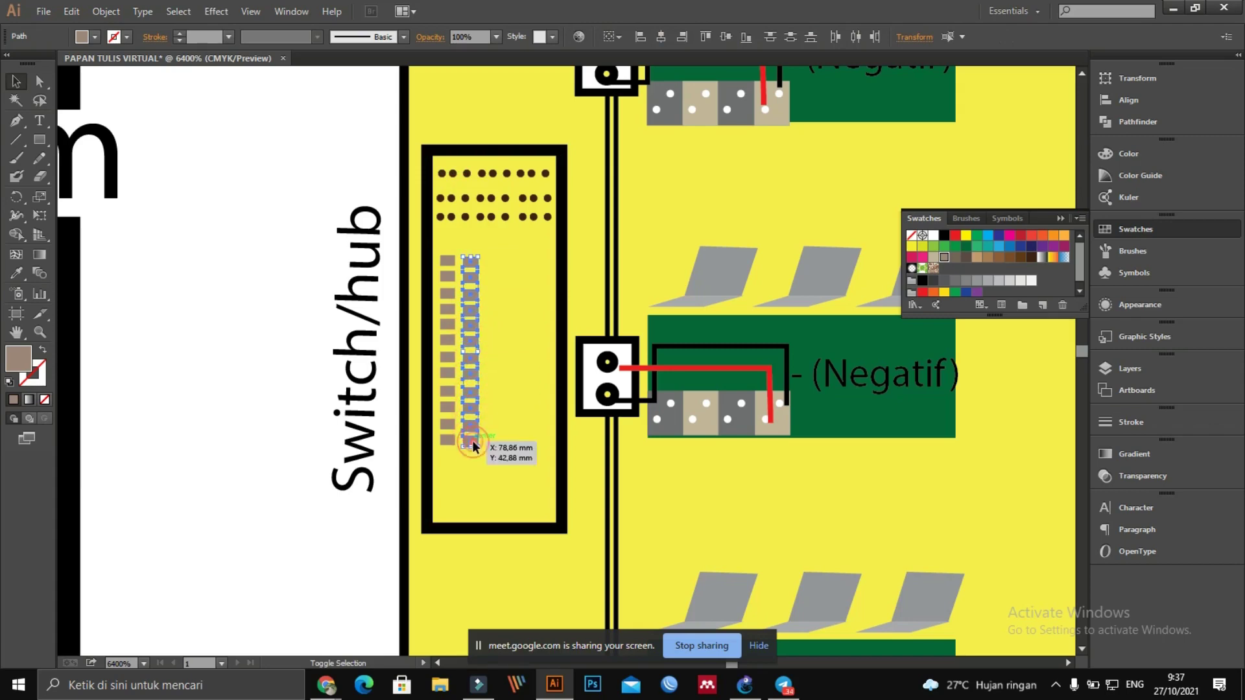
drag(477, 339, 500, 333)
click(329, 350)
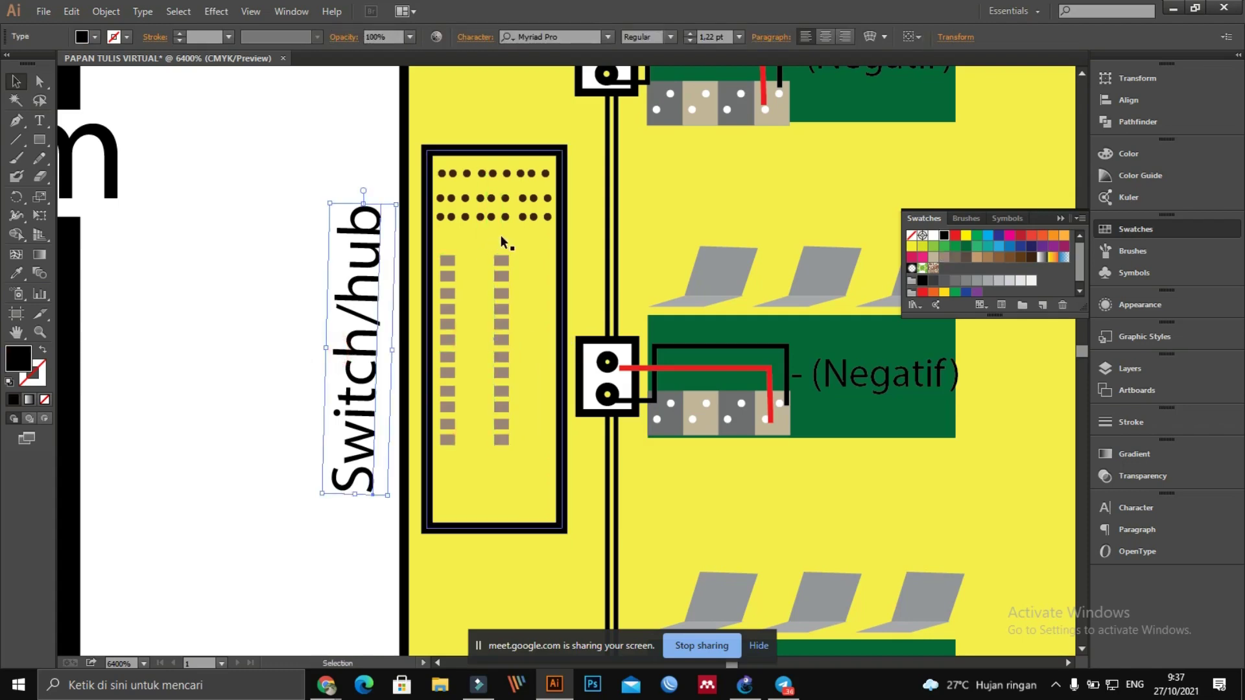
click(234, 287)
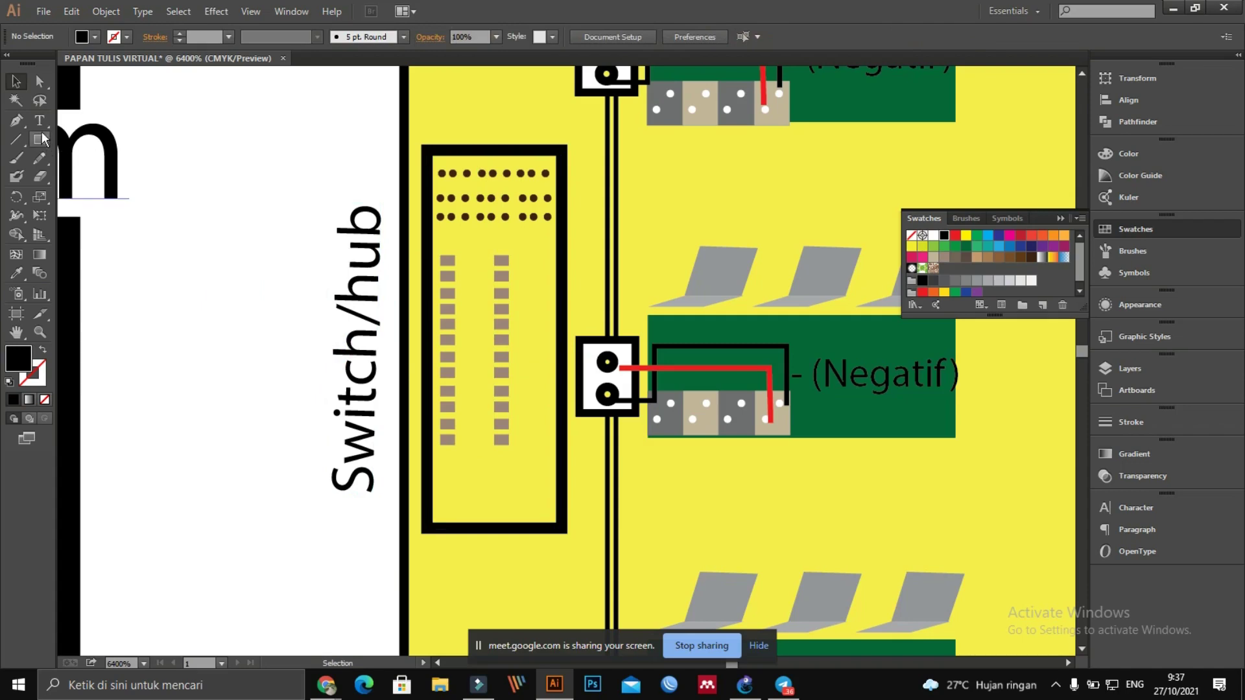
Step: Add the text "1" and scale it down to about 1.4 pt, placing it between the two port columns
click(39, 120)
click(208, 217)
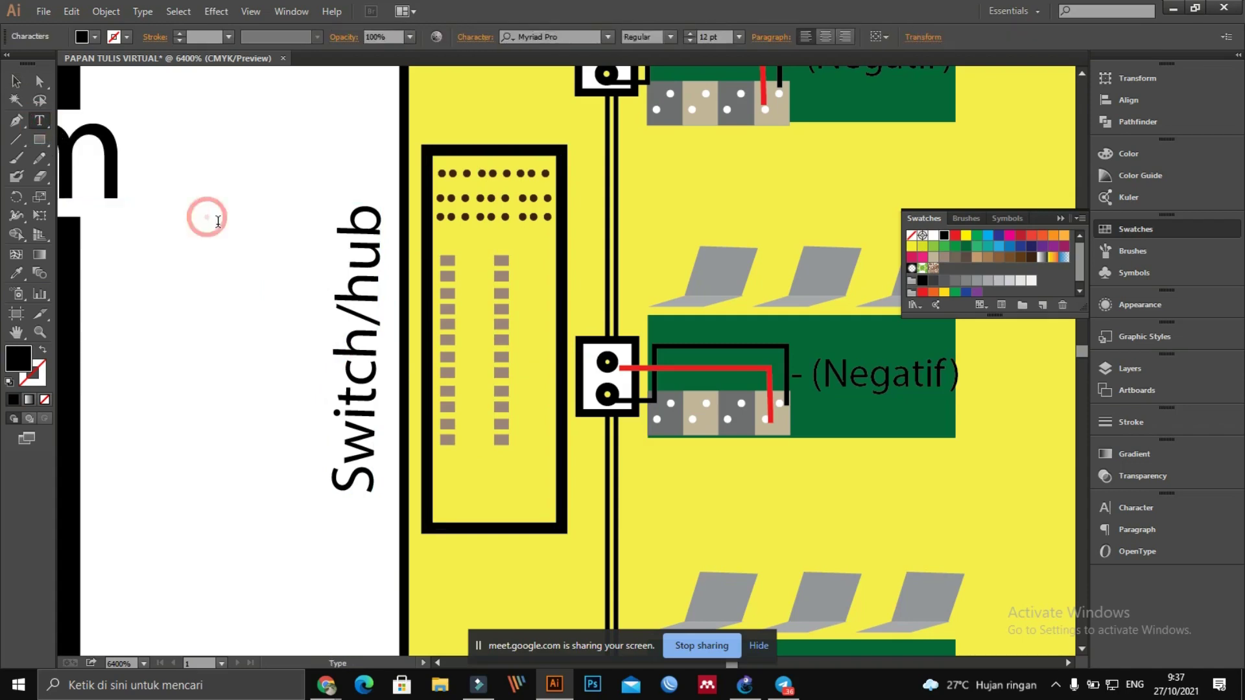
text(1)
click(15, 81)
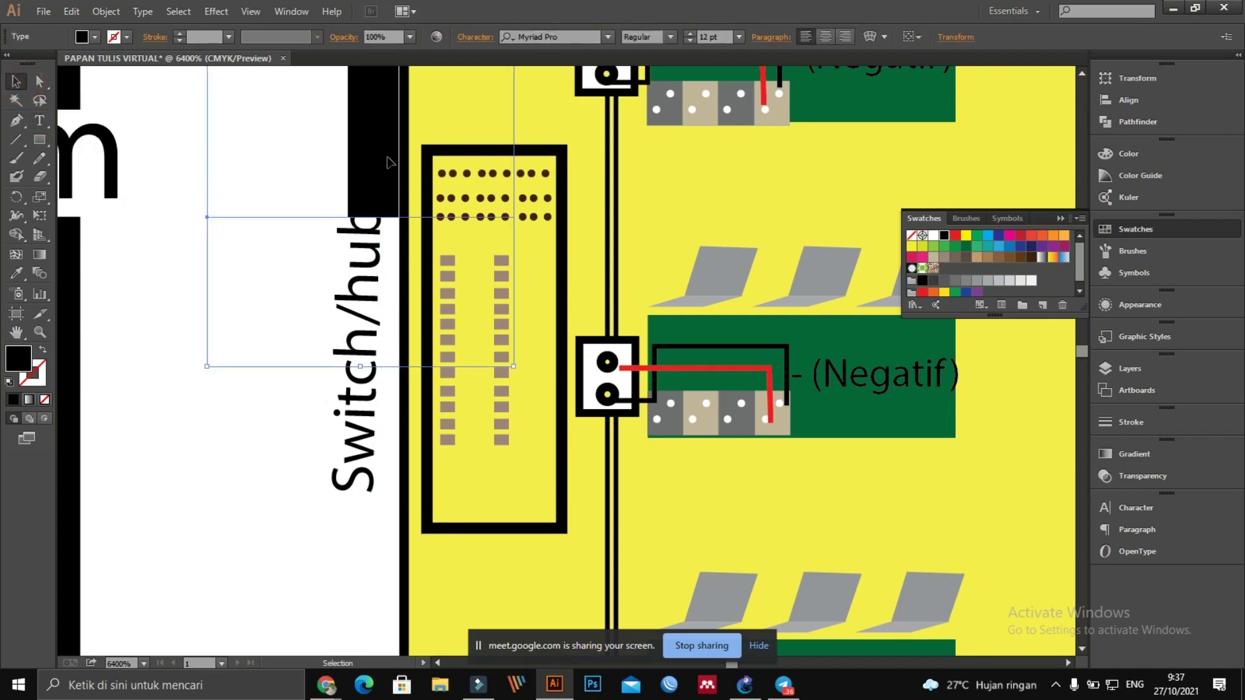
drag(390, 162, 280, 142)
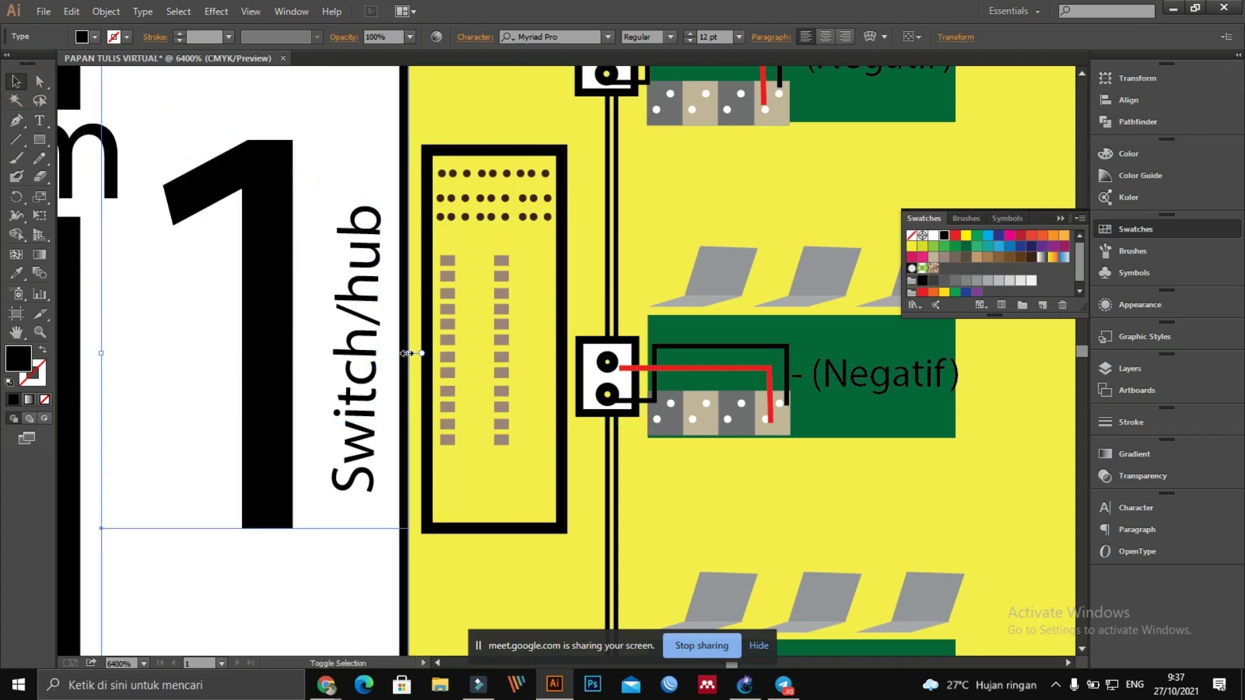
drag(407, 353, 477, 260)
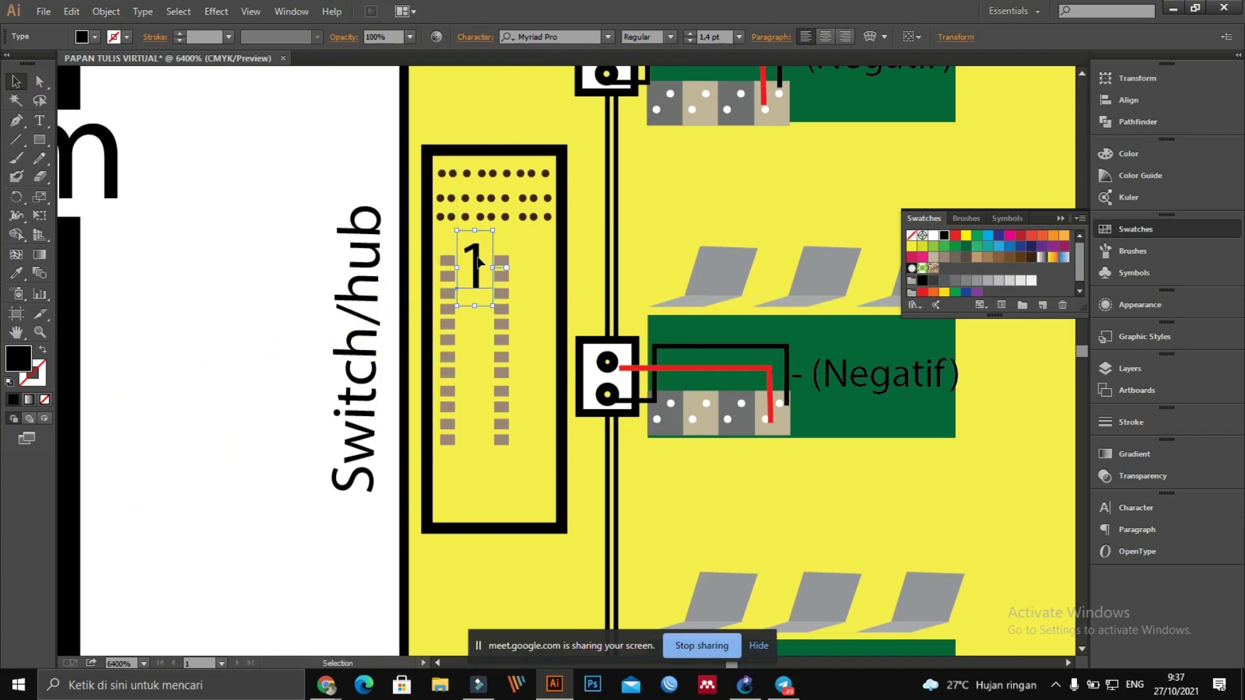
Step: Reduce the "1" label to 0.5 pt, scale it down to about 0.36 pt, and place it beside the first port block
click(724, 36)
text(0m5)
key(Return)
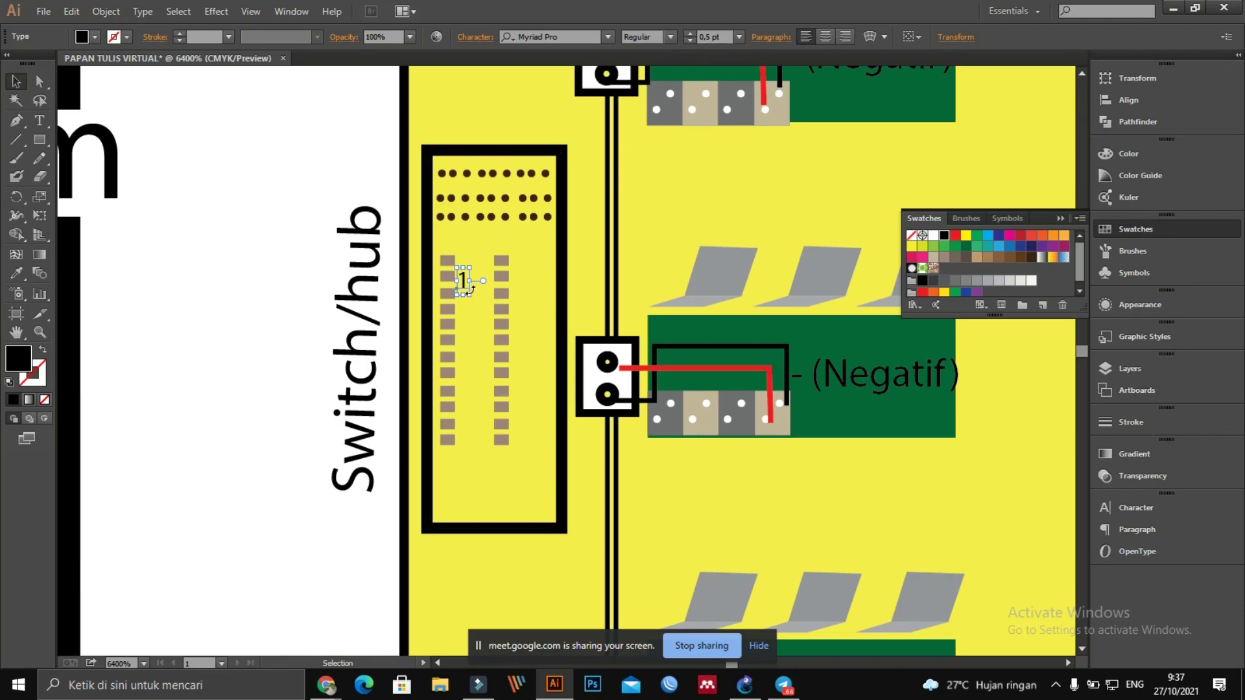
mouse_move(469, 282)
mouse_down()
mouse_move(463, 290)
mouse_move(462, 266)
mouse_move(464, 284)
mouse_up()
Step: Number the second and third port blocks by changing copies of the "1" label to "2" and "3"
double_click(461, 279)
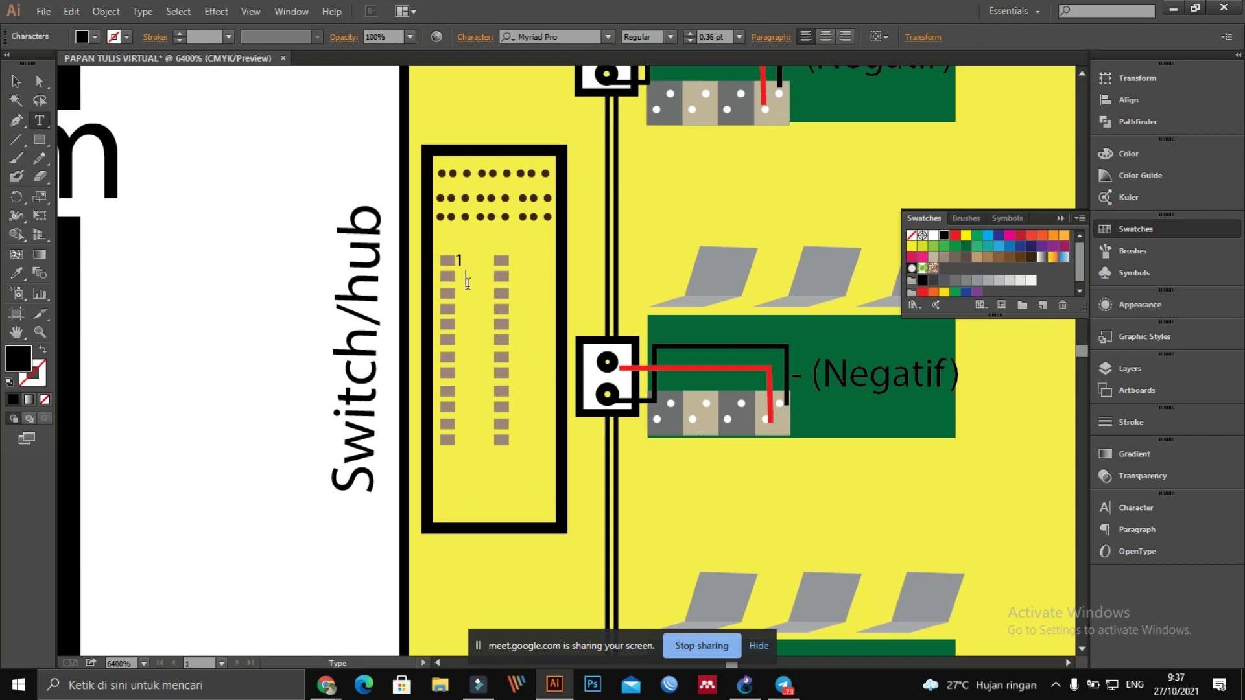
click(18, 82)
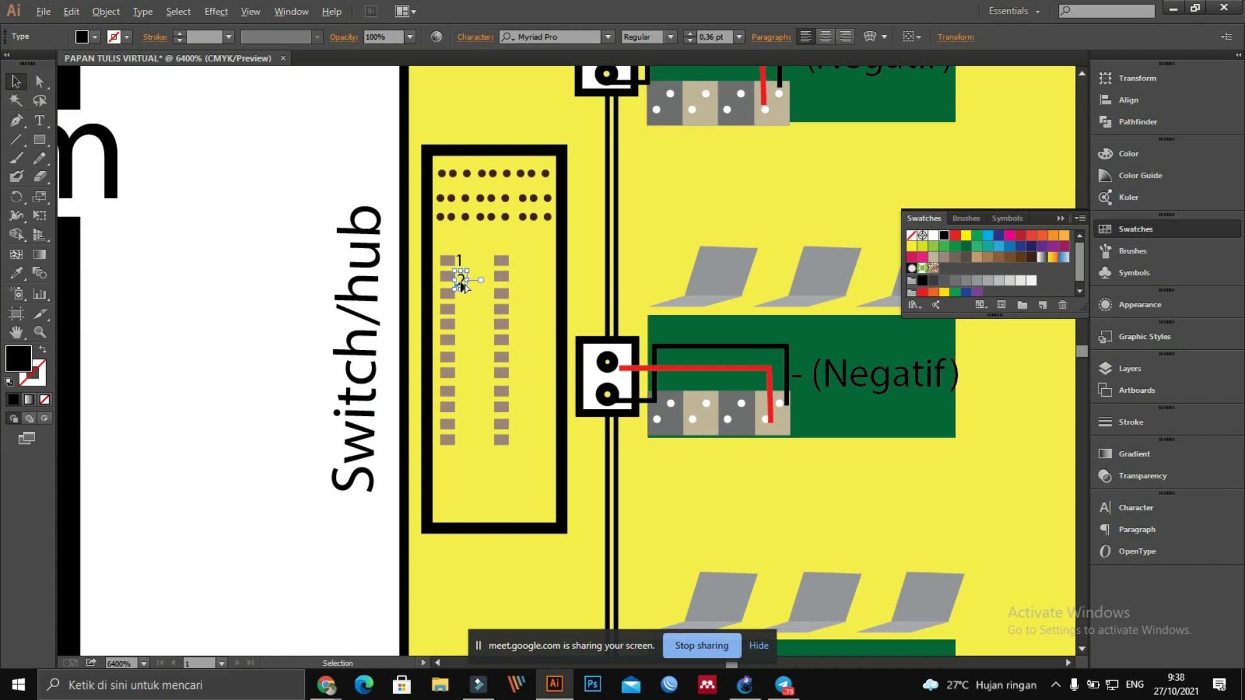
drag(461, 286, 459, 299)
key(t)
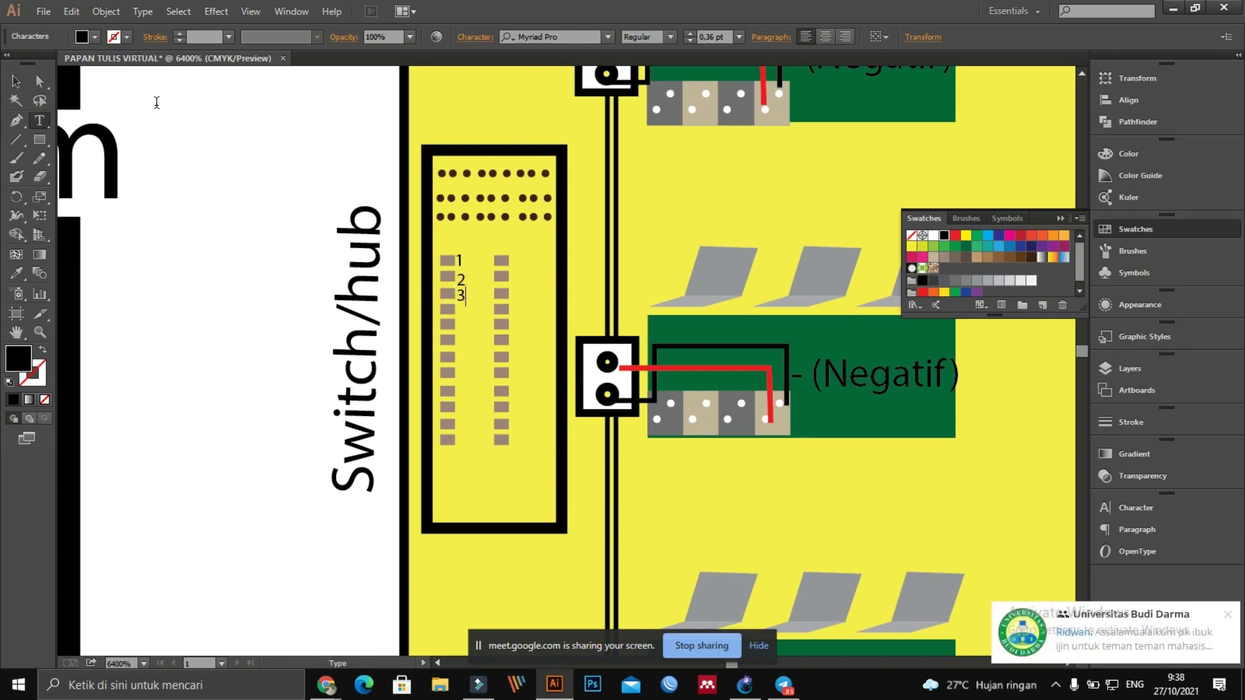
click(15, 81)
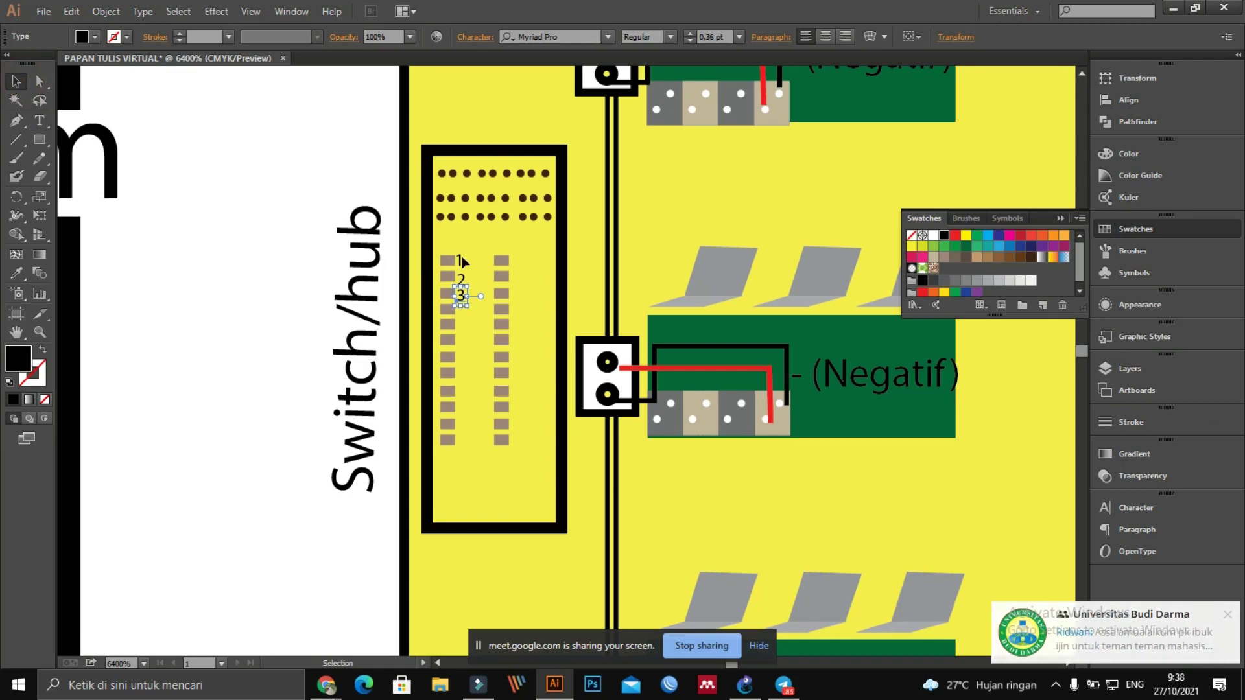
Step: Copy the "3" label to below the first indicator dots, change it to "1", and nudge it between the dot rows
click(458, 260)
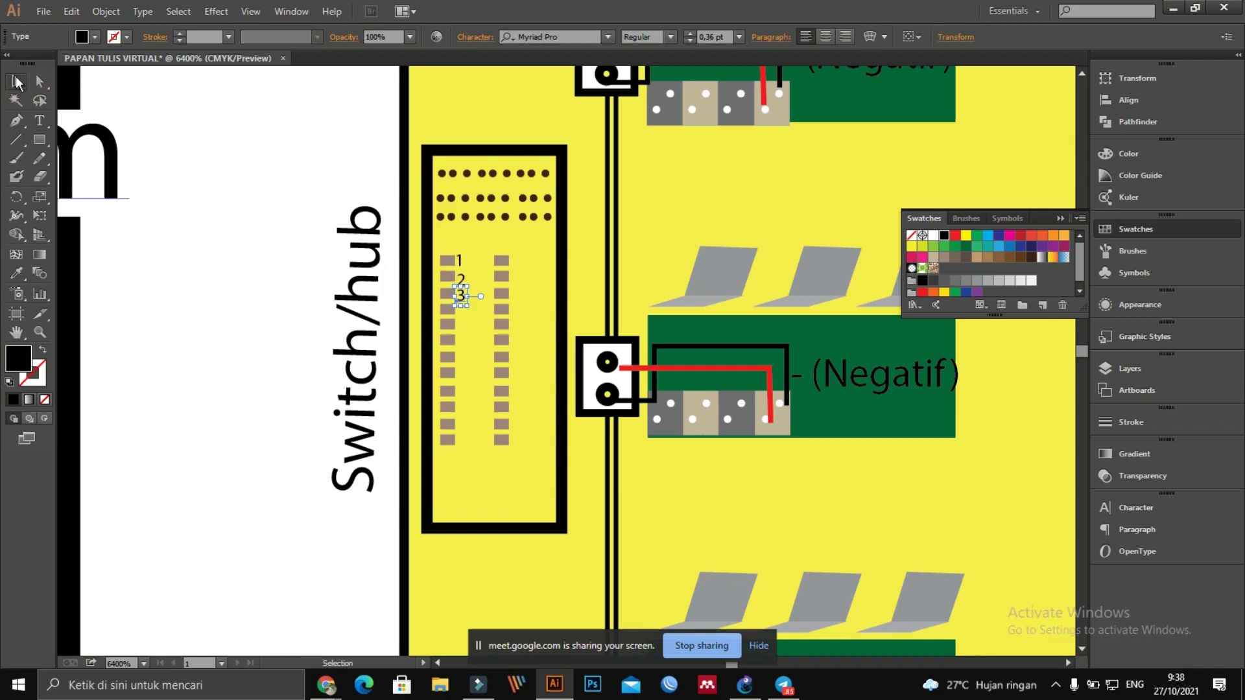
click(203, 144)
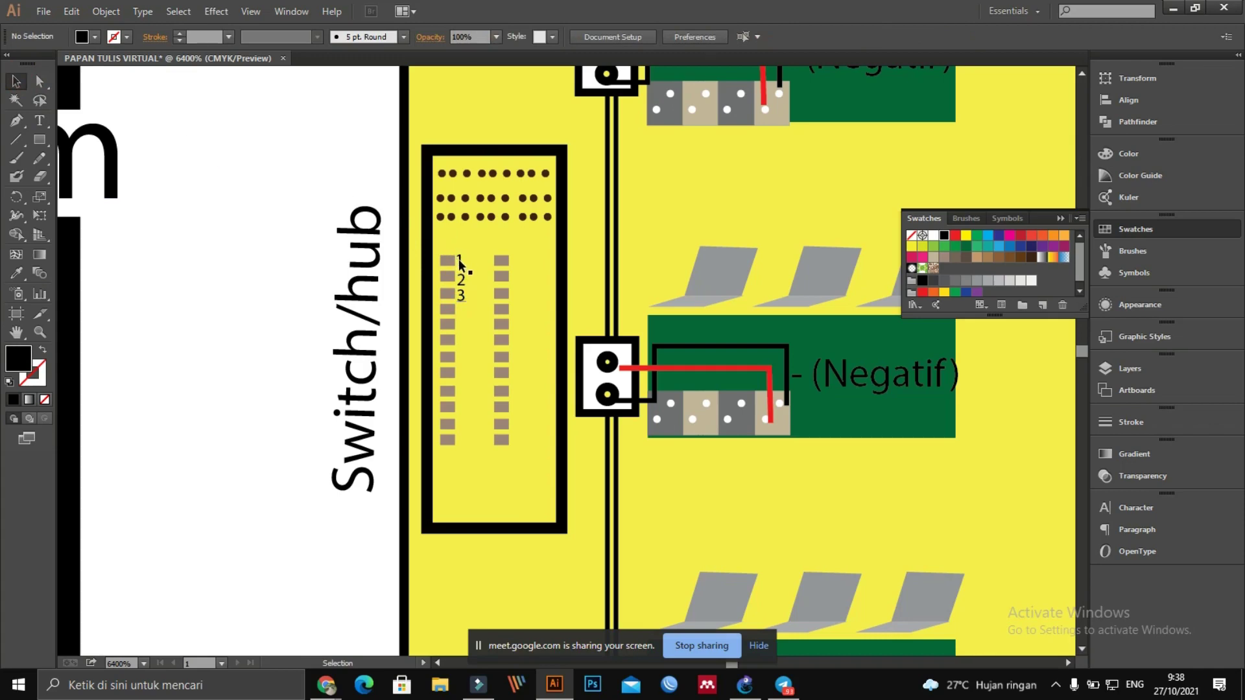
click(459, 261)
click(462, 296)
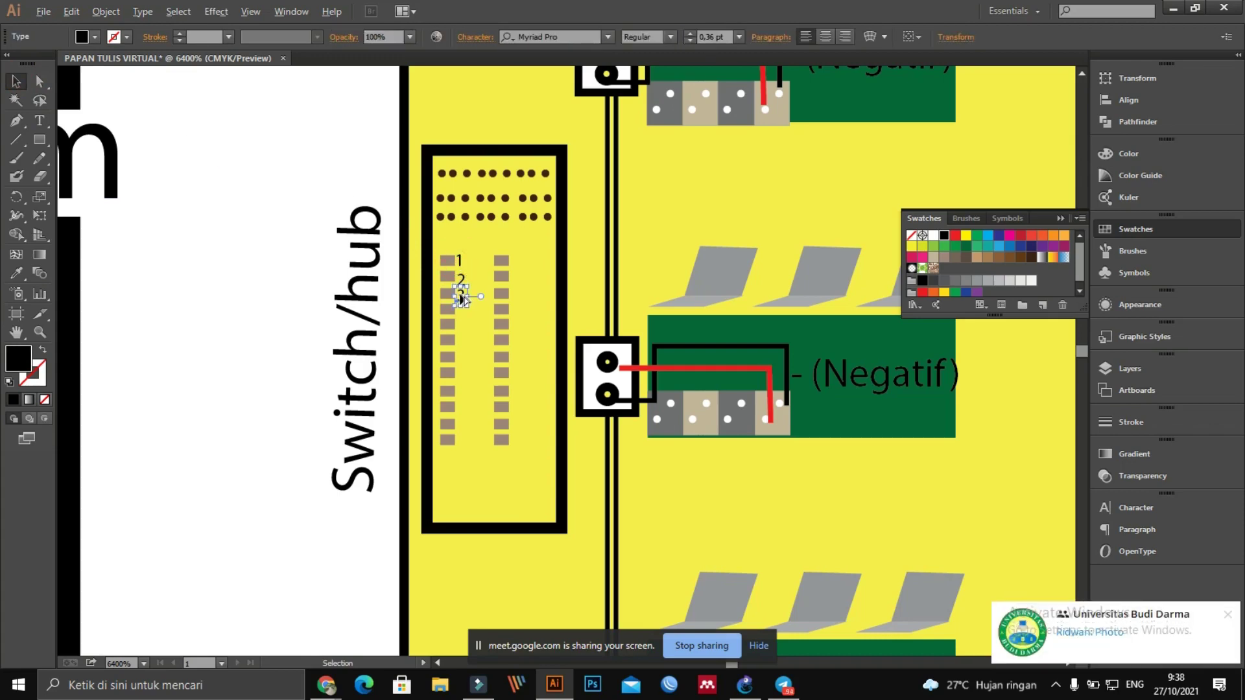
drag(465, 295, 444, 193)
double_click(444, 188)
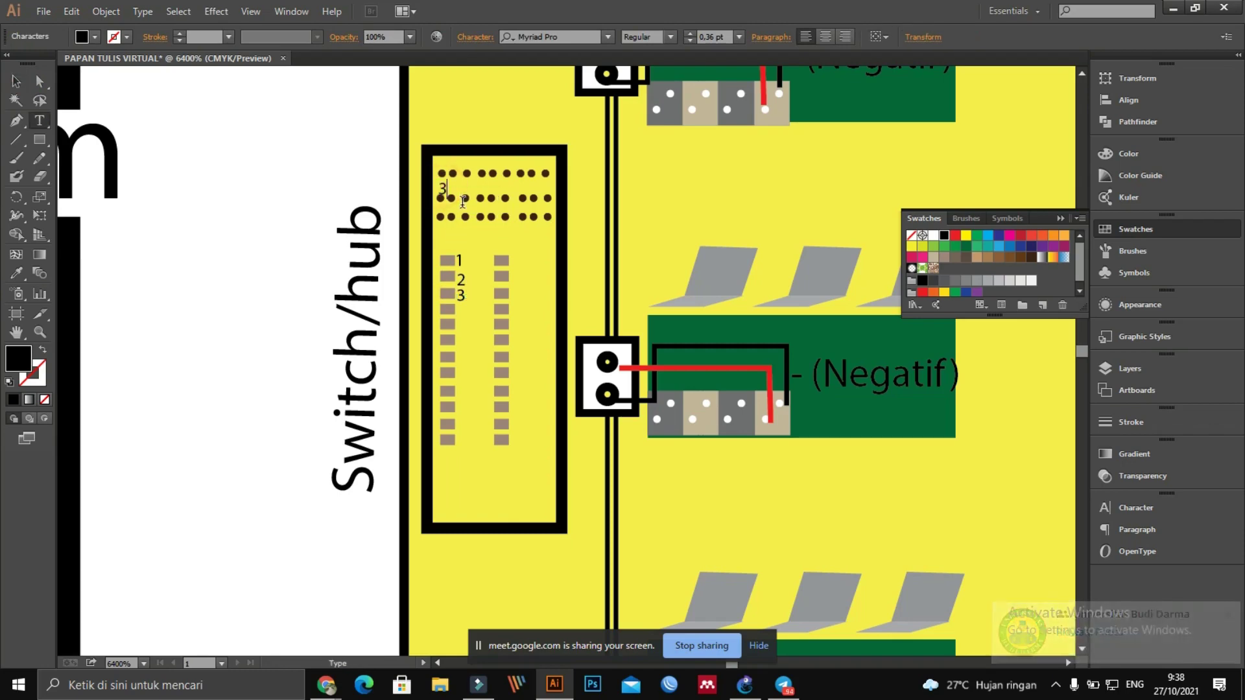
key(BackSpace)
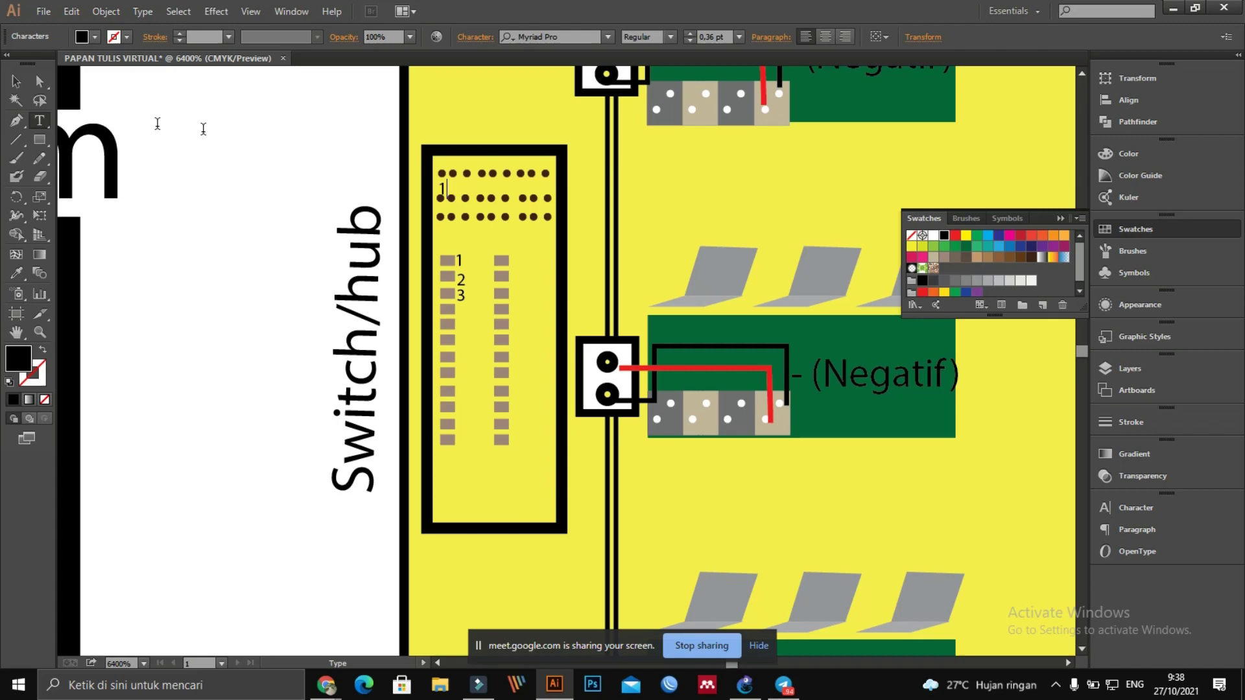
click(15, 81)
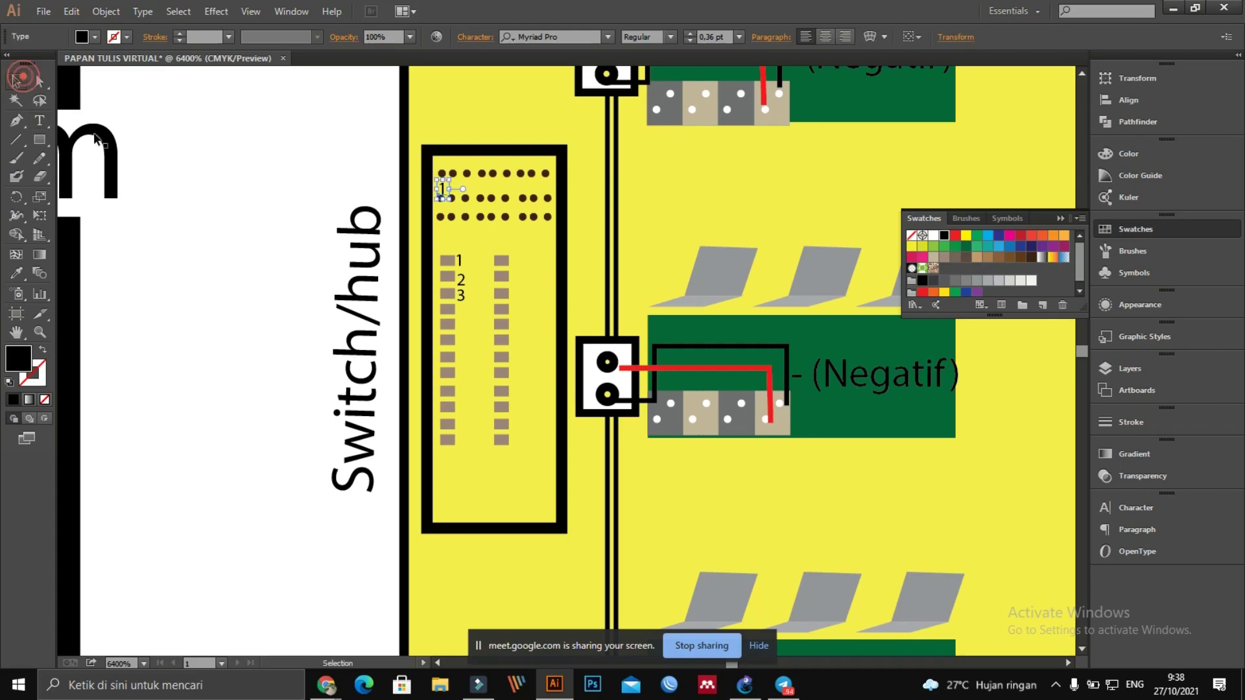
click(444, 189)
click(301, 181)
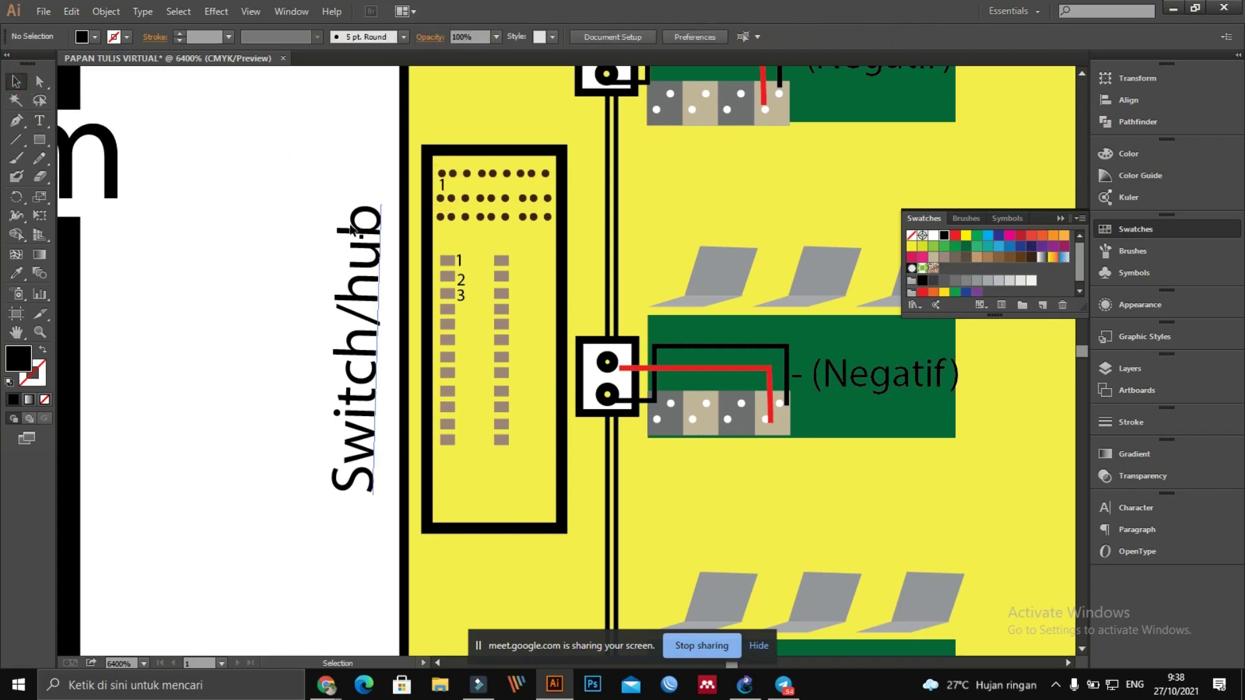
scroll(351, 228, up, 10)
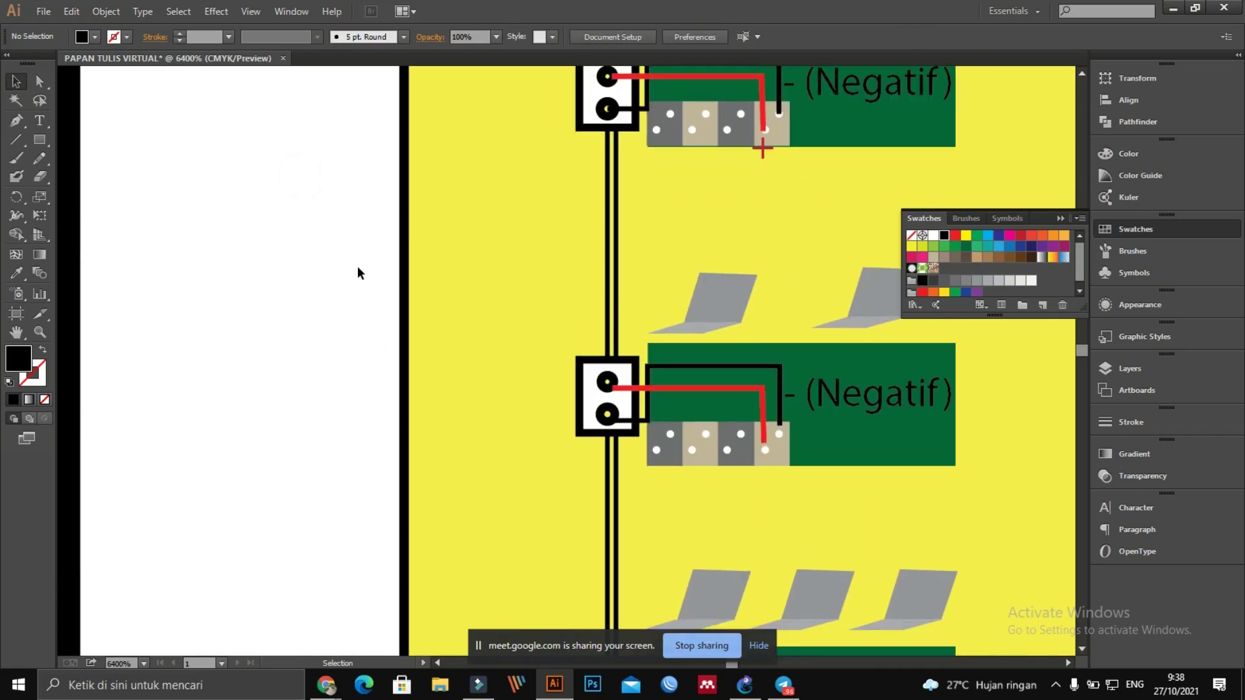
scroll(429, 262, up, 3)
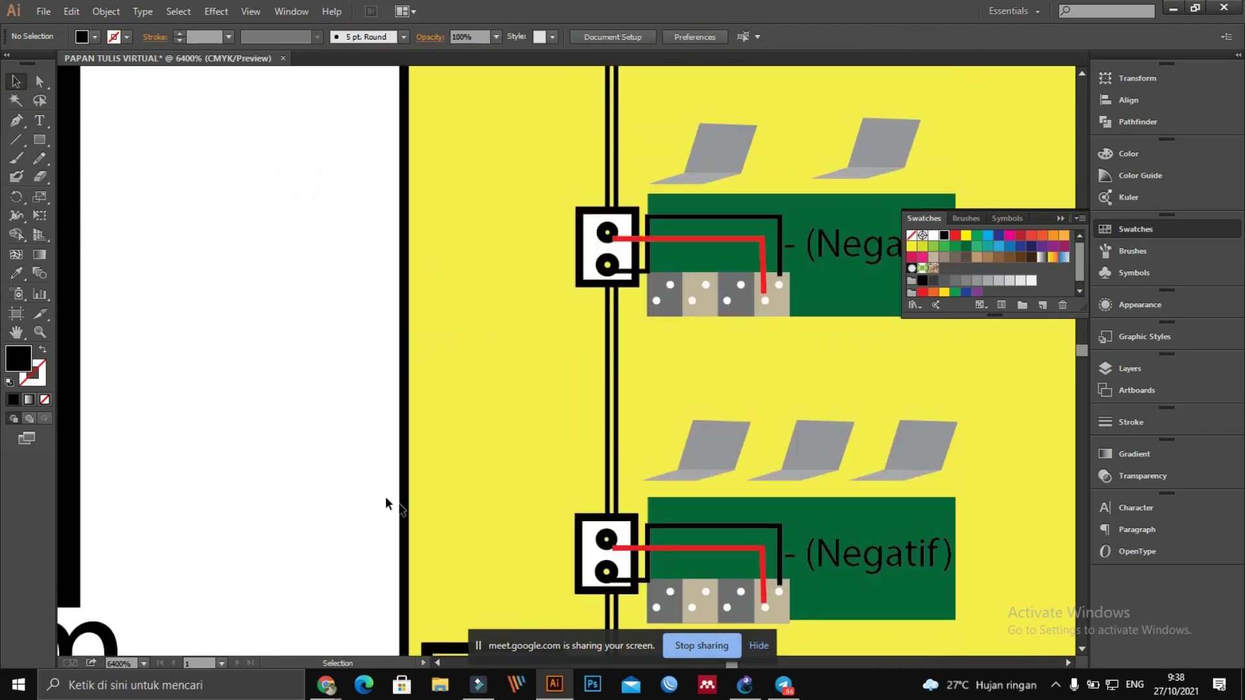
scroll(554, 275, up, 6)
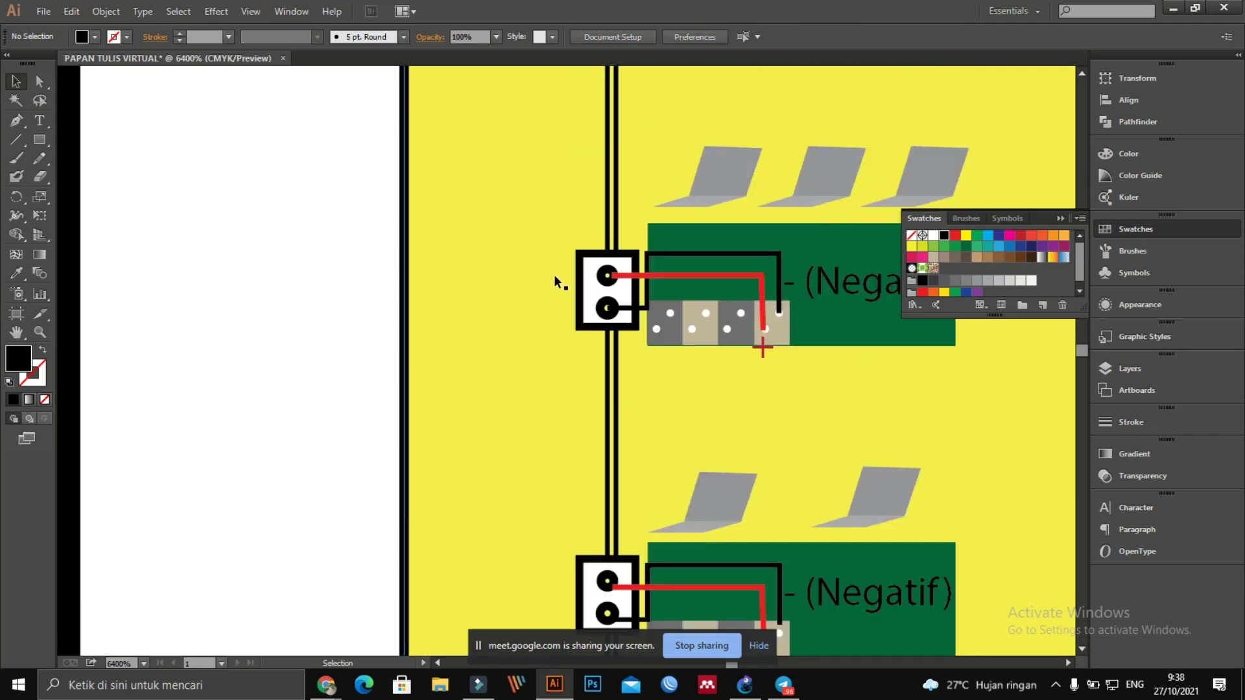
scroll(554, 274, up, 4)
scroll(555, 277, down, 13)
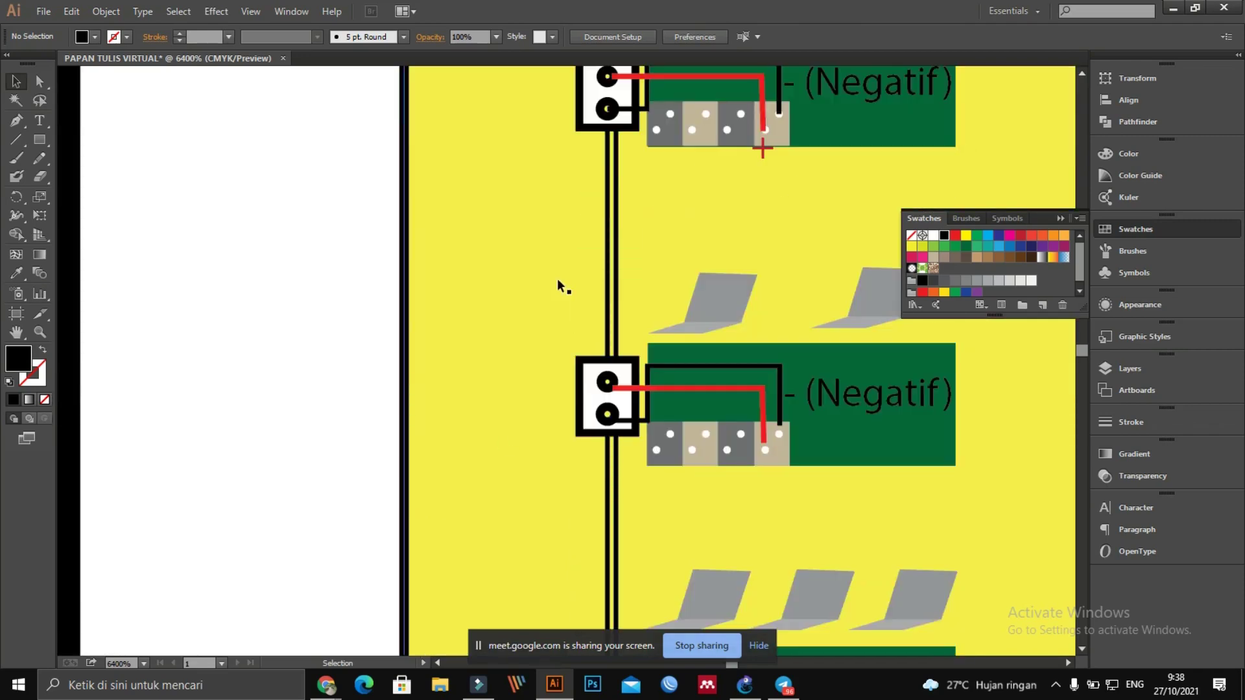
scroll(559, 291, down, 14)
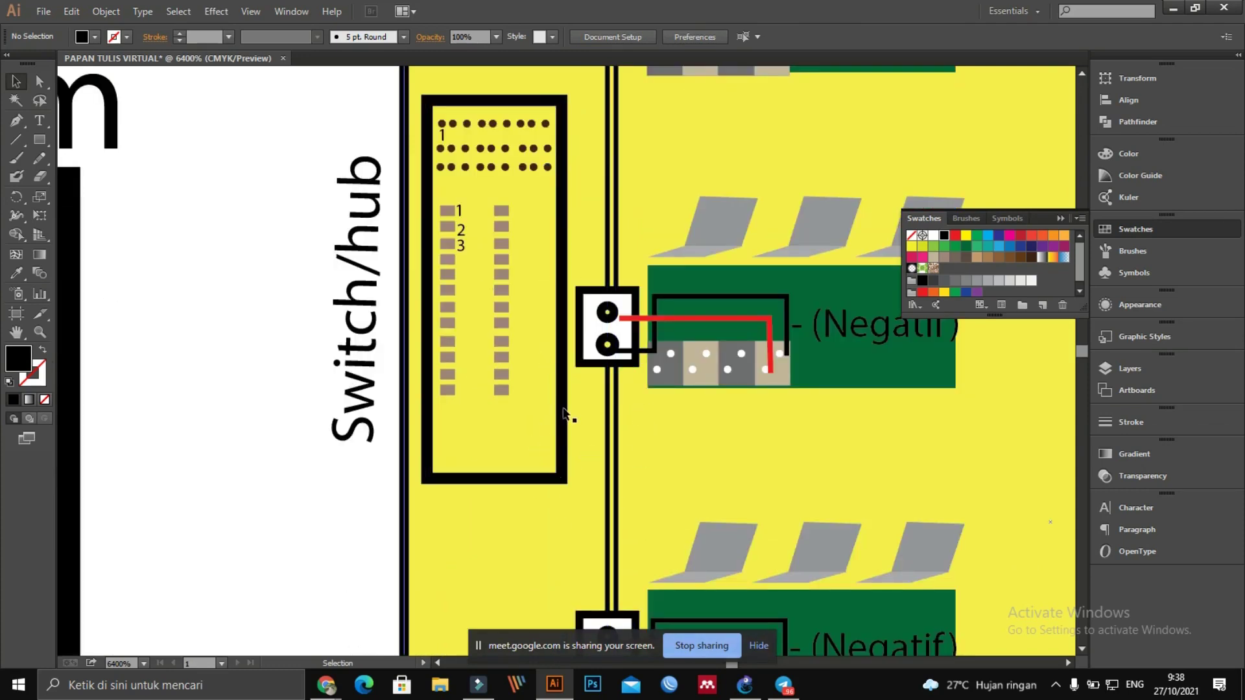
Step: Draw a black rectangle about 0.487 by 0.215 mm below the second port column inside the Switch/hub unit
click(40, 140)
drag(476, 421, 545, 449)
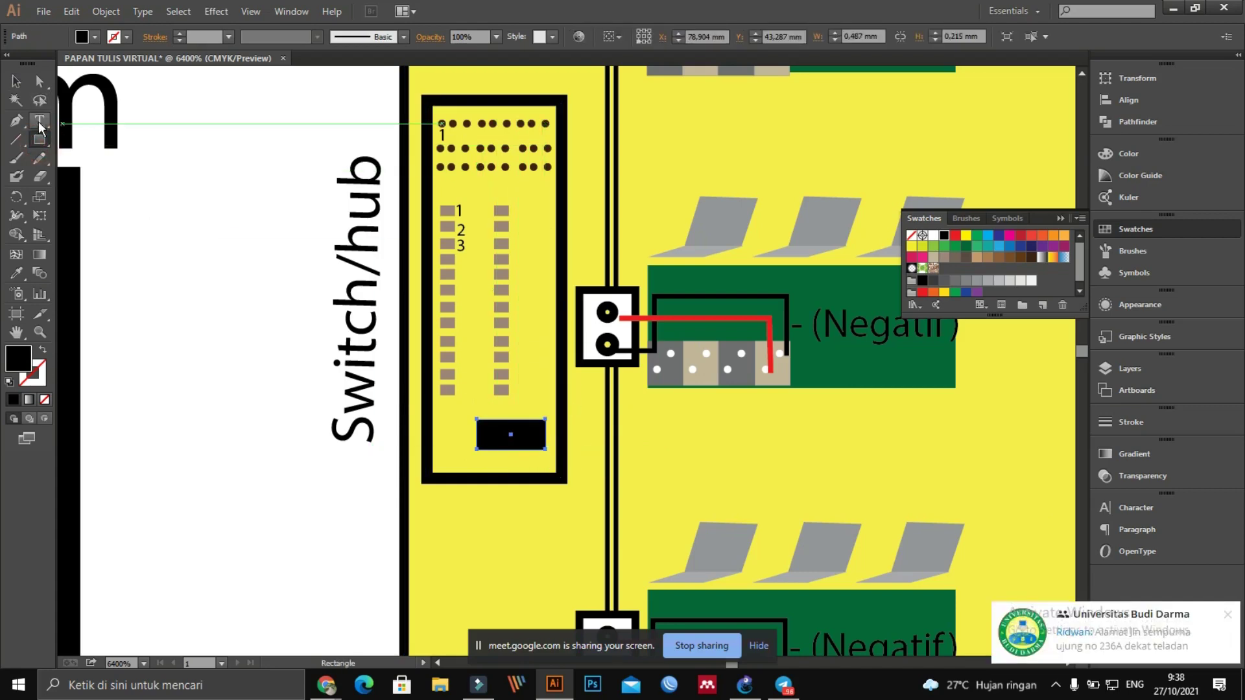
click(16, 119)
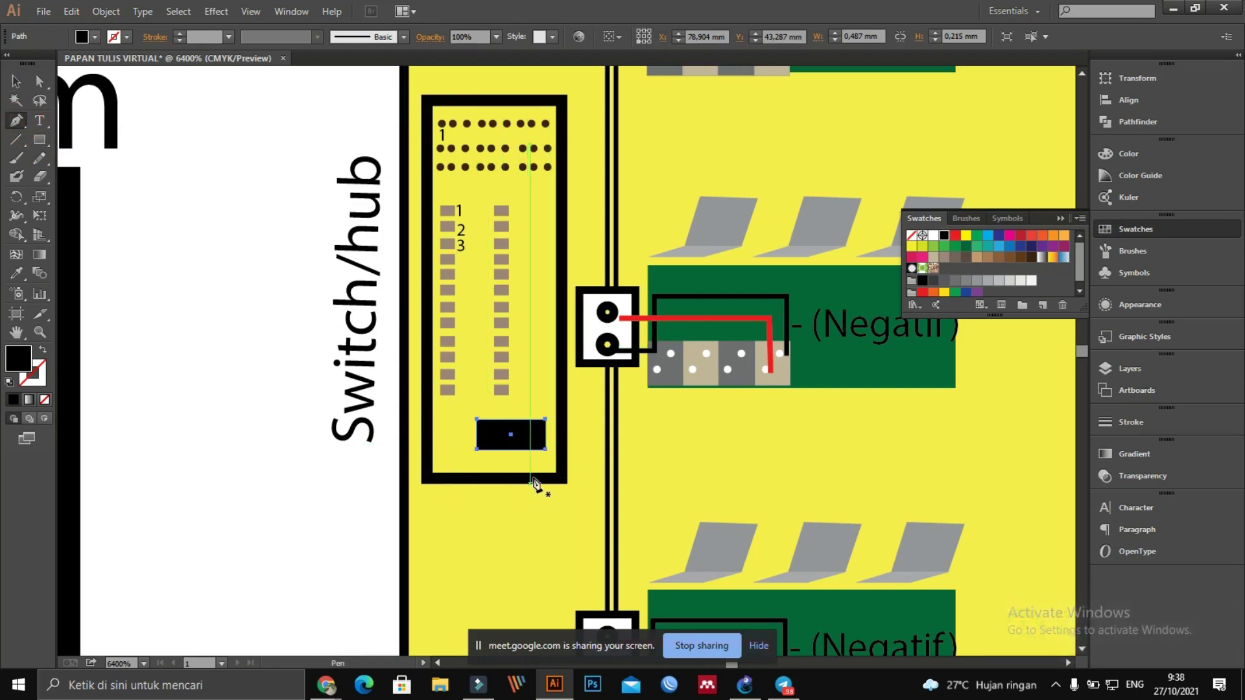
Step: Draw a U-shaped cable path about 0.915 by 0.96 mm from below the hub's black connector block to the adjacent desk's first socket hole
click(527, 458)
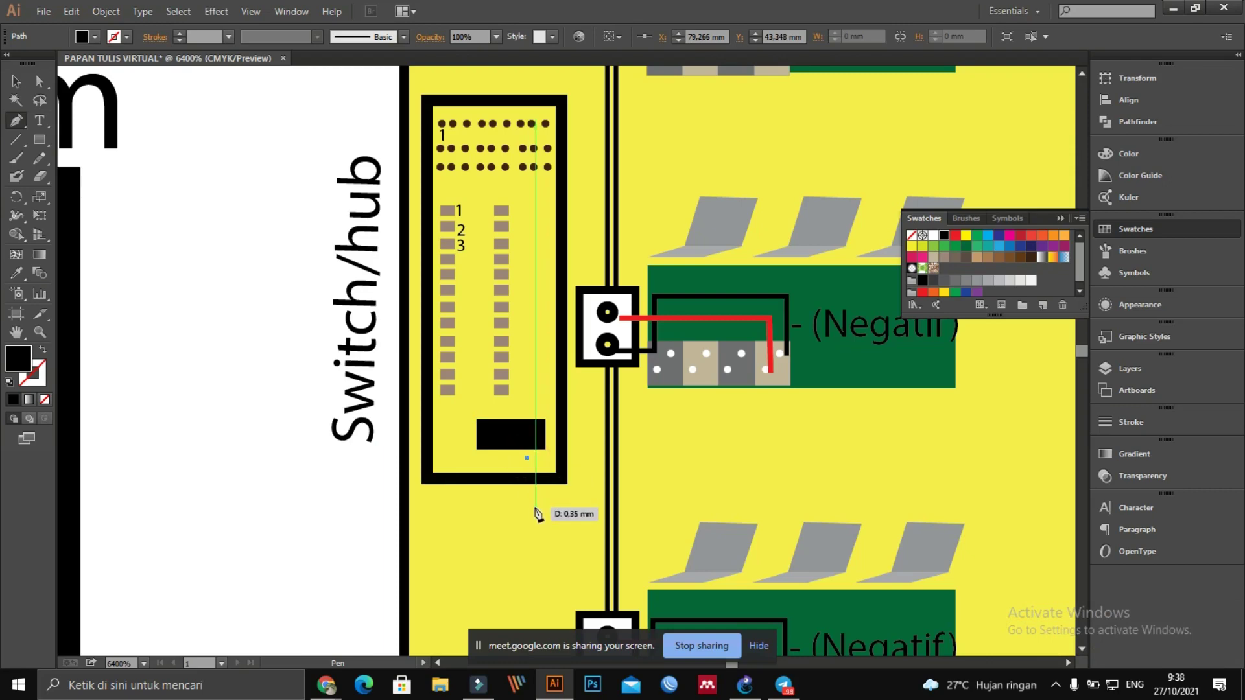
click(528, 504)
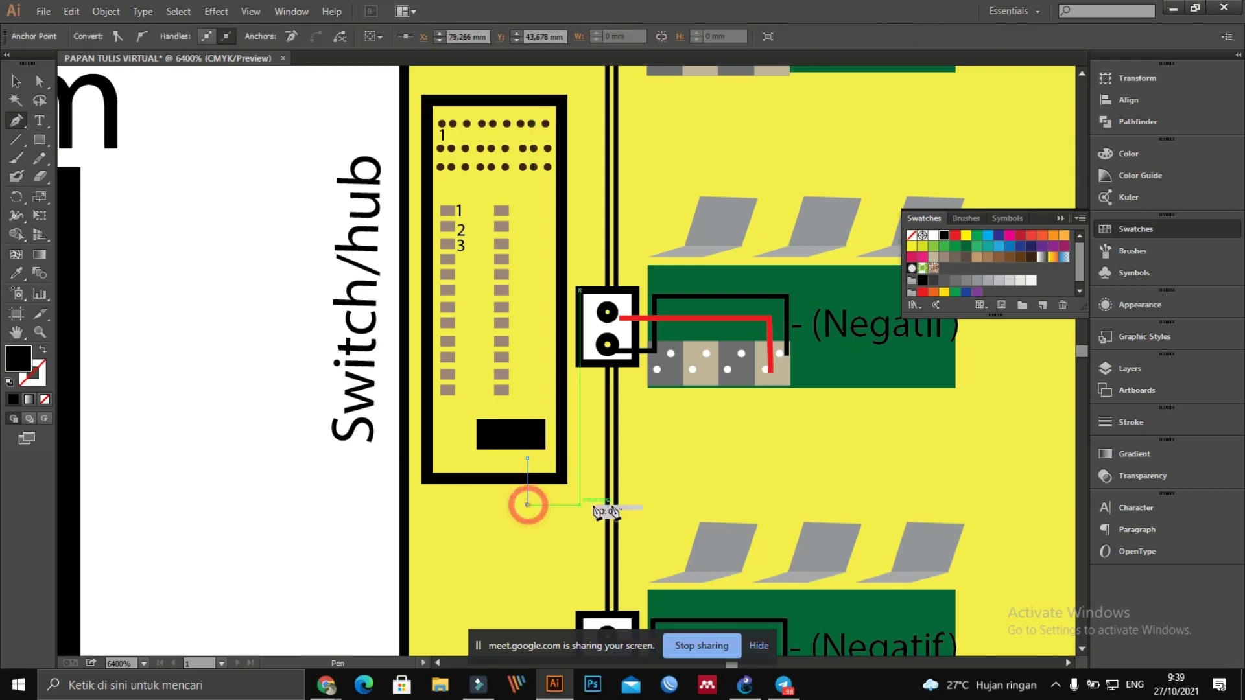
click(657, 504)
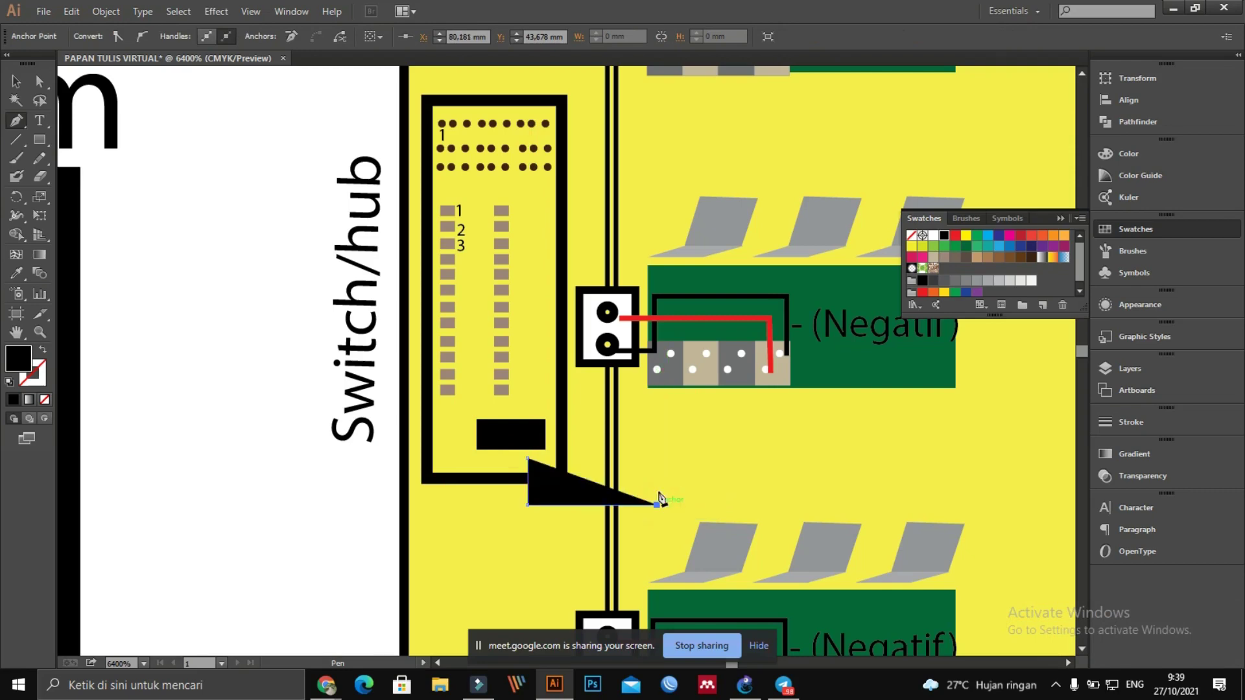
click(656, 369)
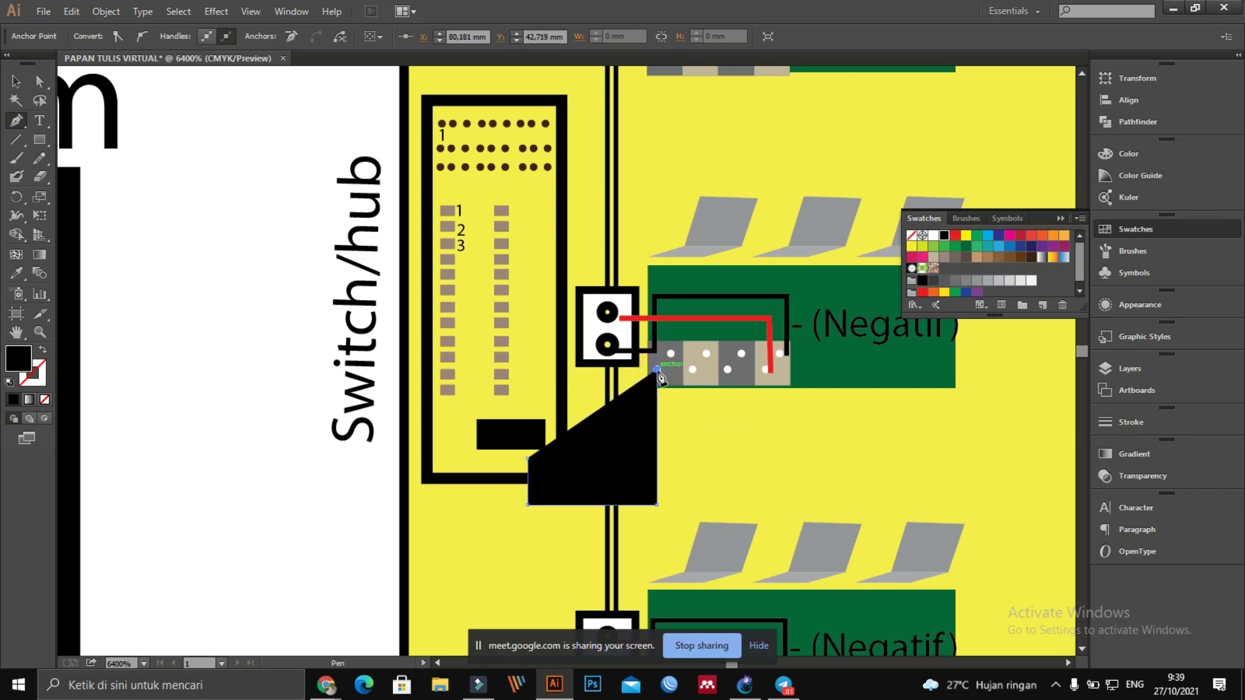
Step: Remove the fill from the cable path and give it a black stroke
click(41, 368)
click(44, 400)
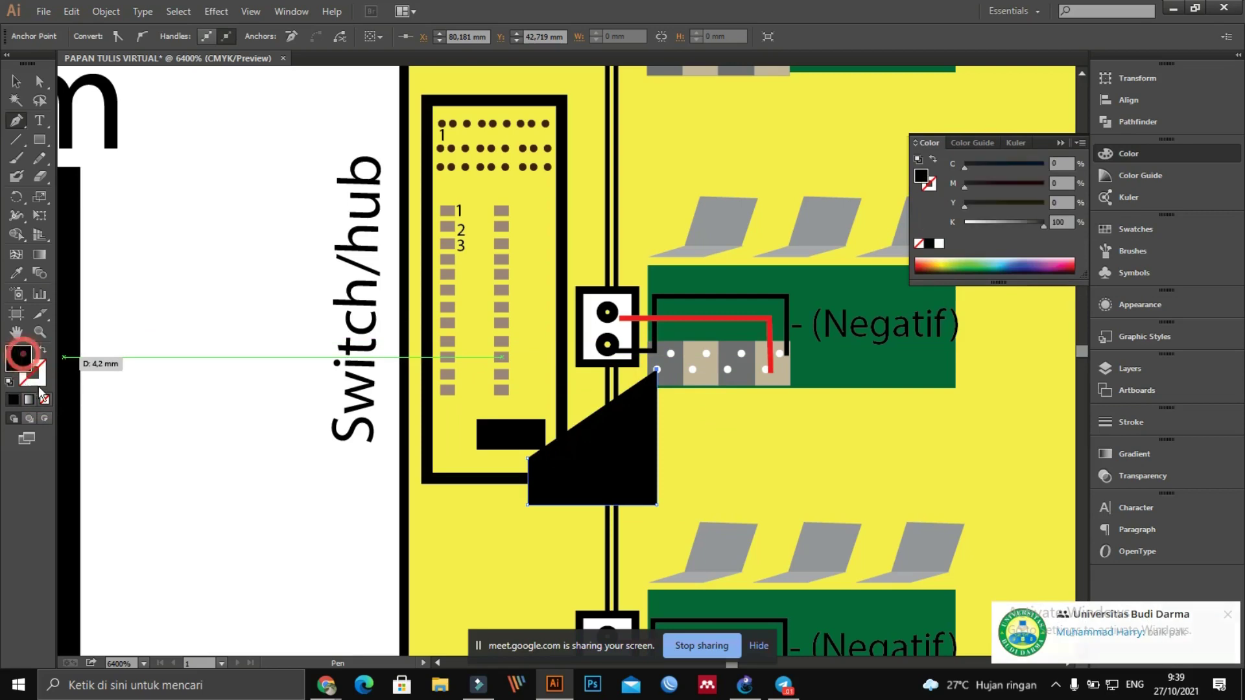
click(44, 401)
click(40, 376)
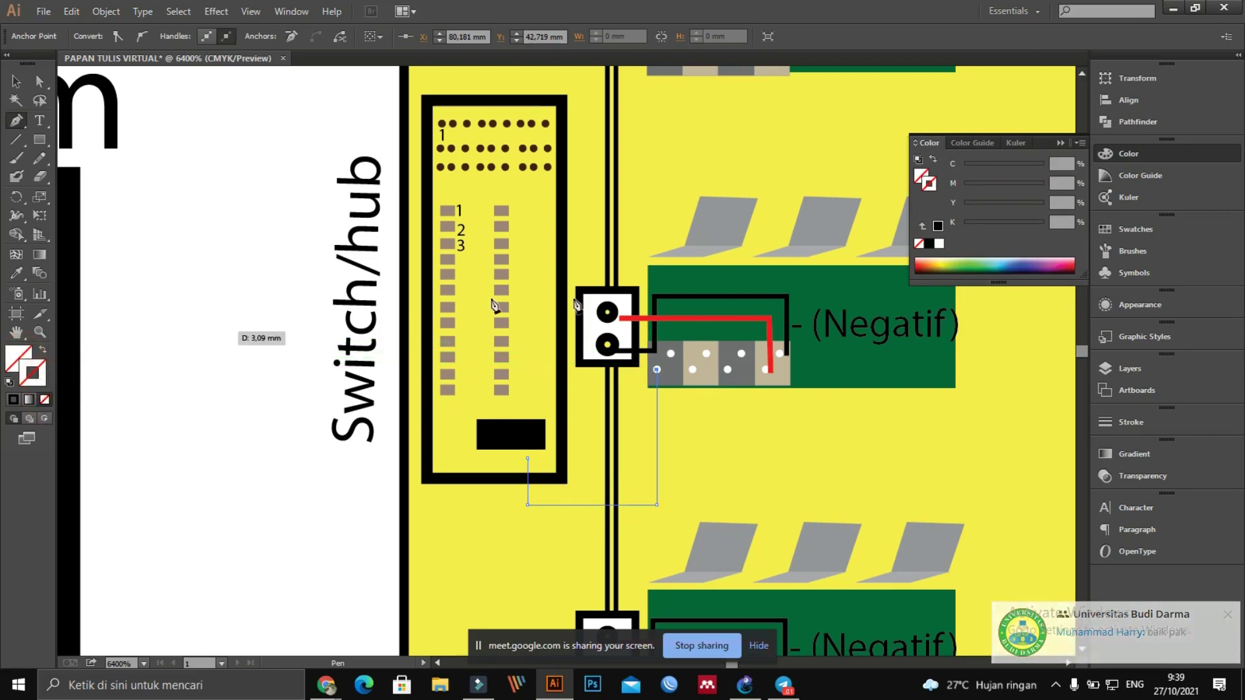
click(929, 244)
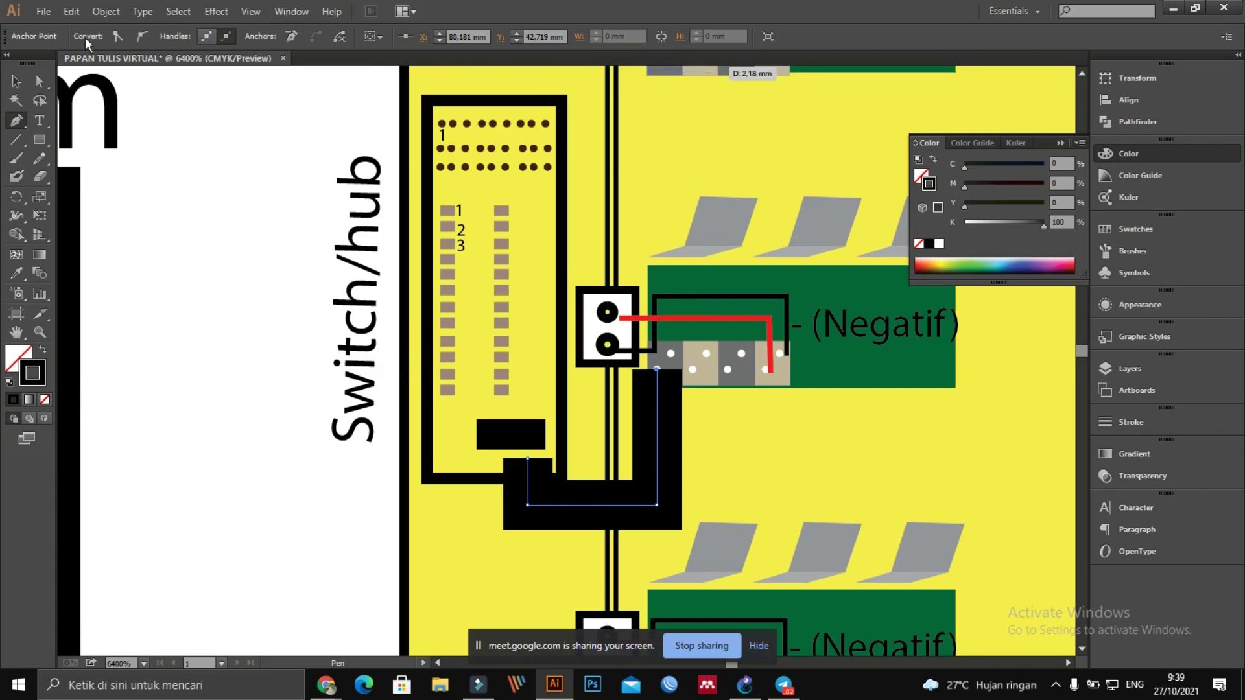
Step: Set the stroke weight of the yellow room shape to 0.1 pt
click(15, 81)
click(166, 259)
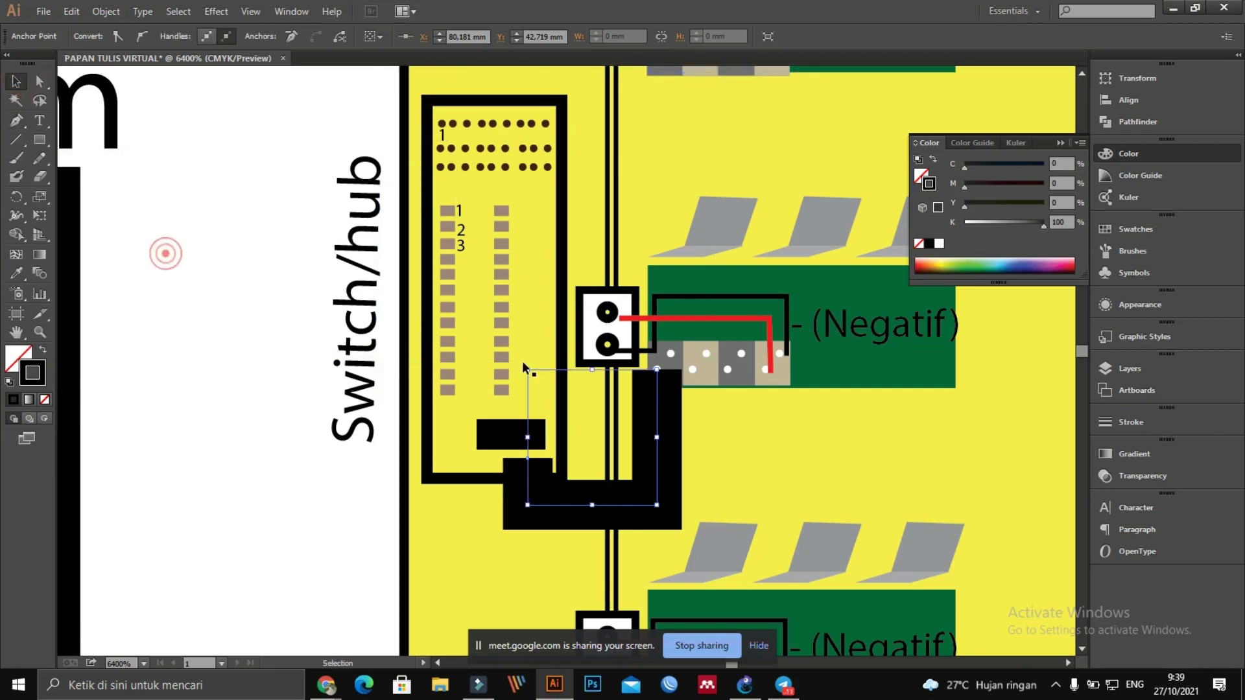
click(672, 443)
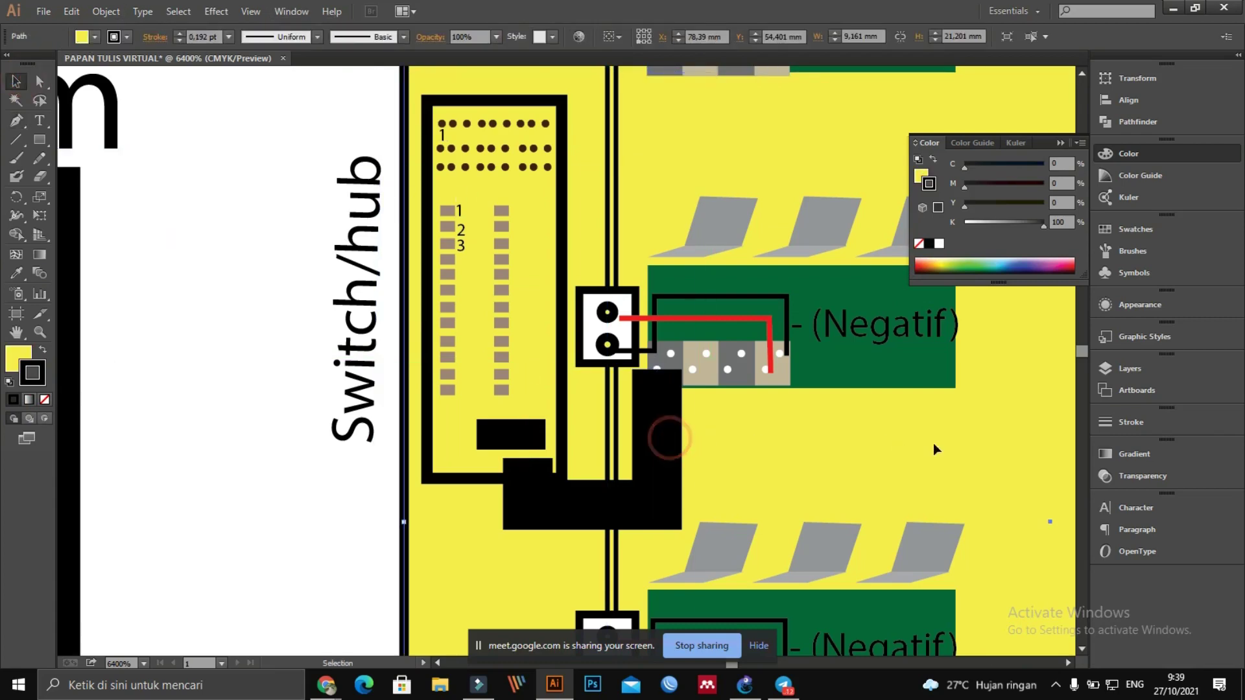
click(1131, 422)
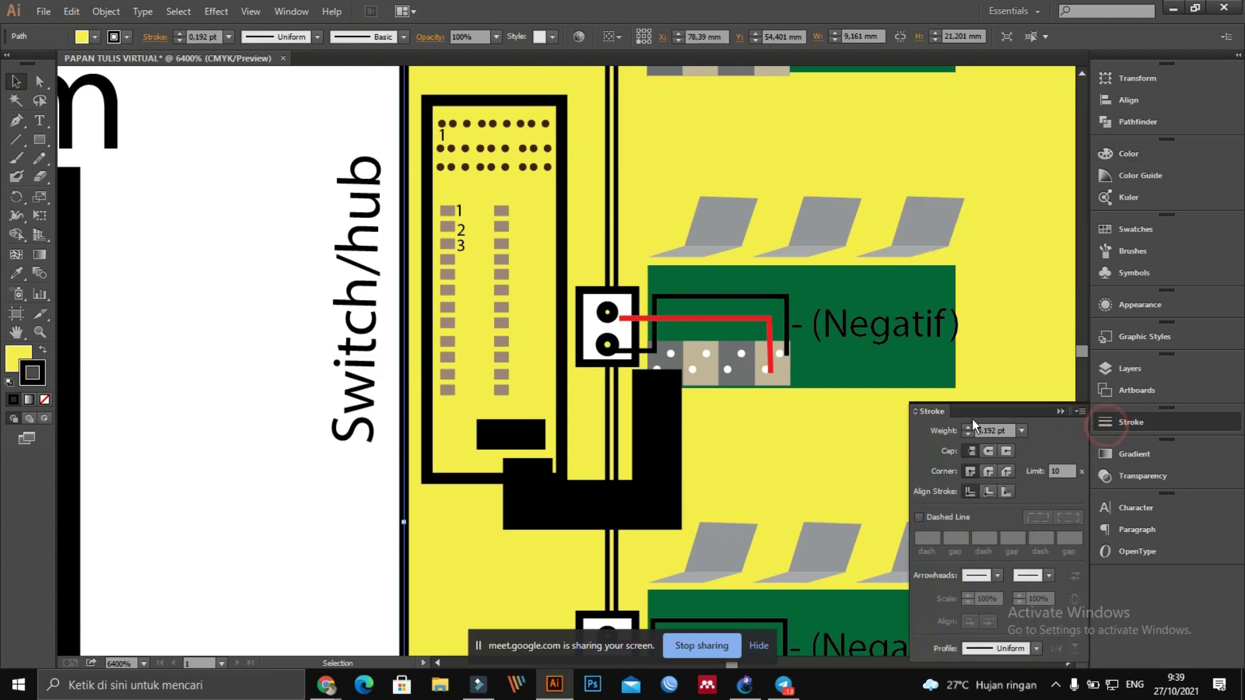
click(1007, 431)
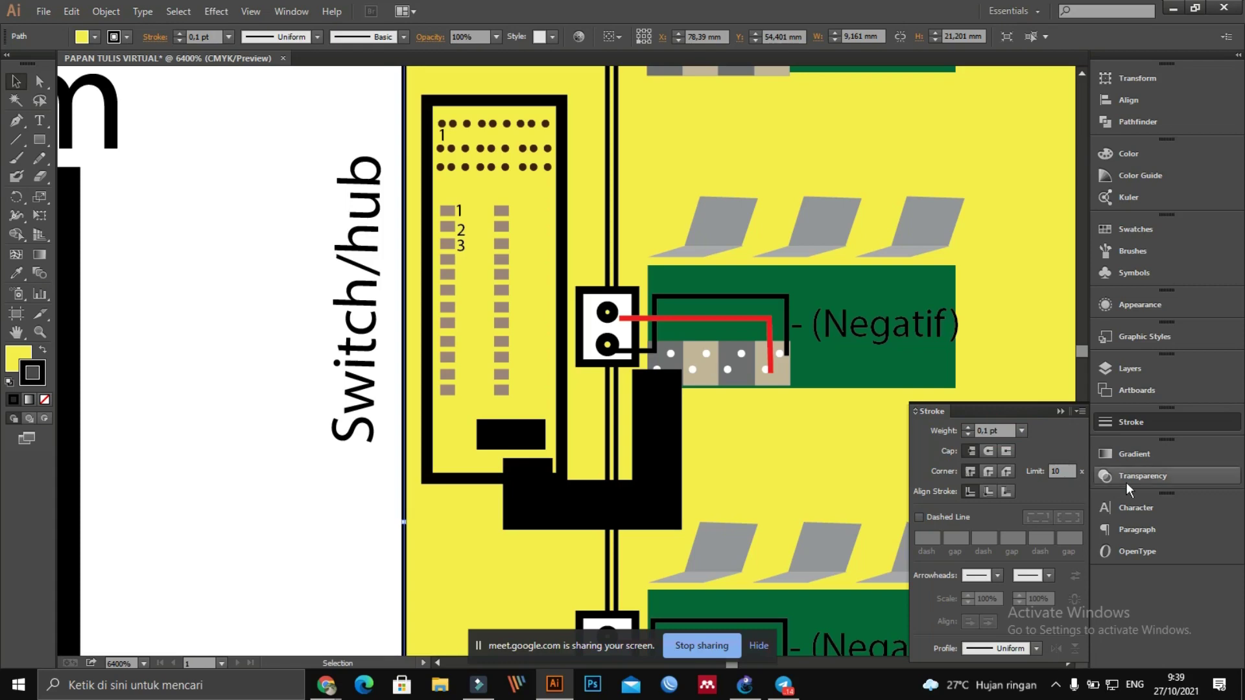
Step: Set the stroke weight of the black cable path to 0.1 pt
click(656, 471)
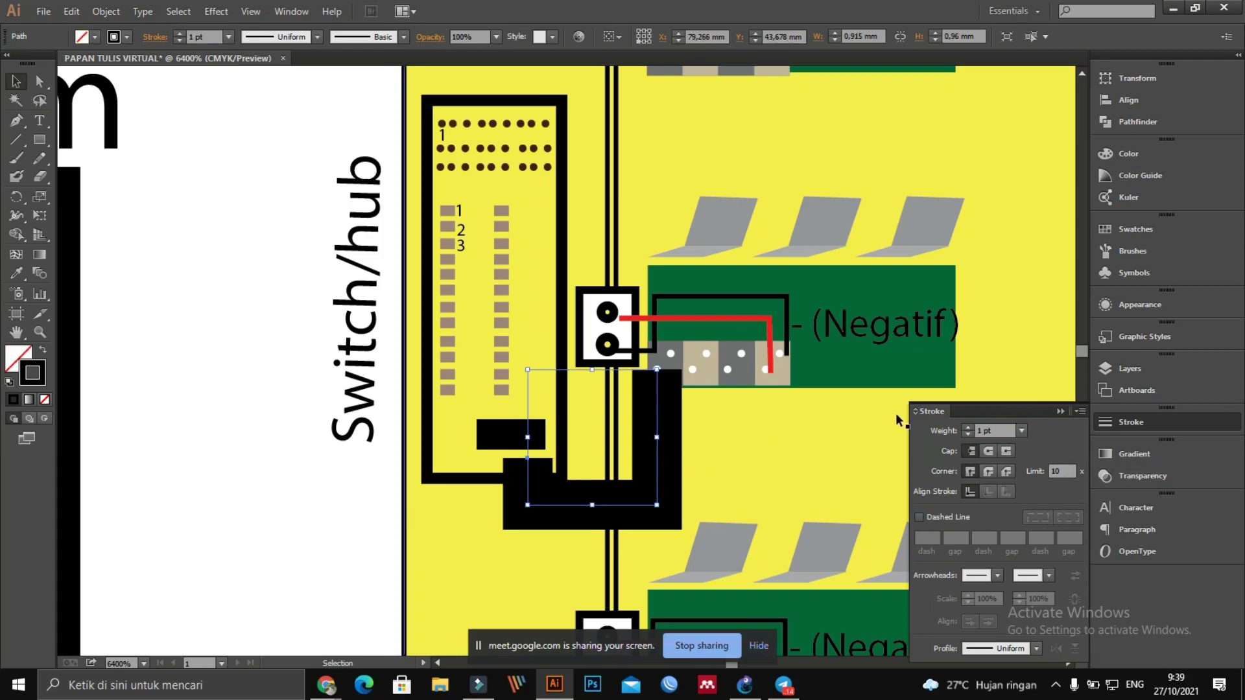
click(999, 431)
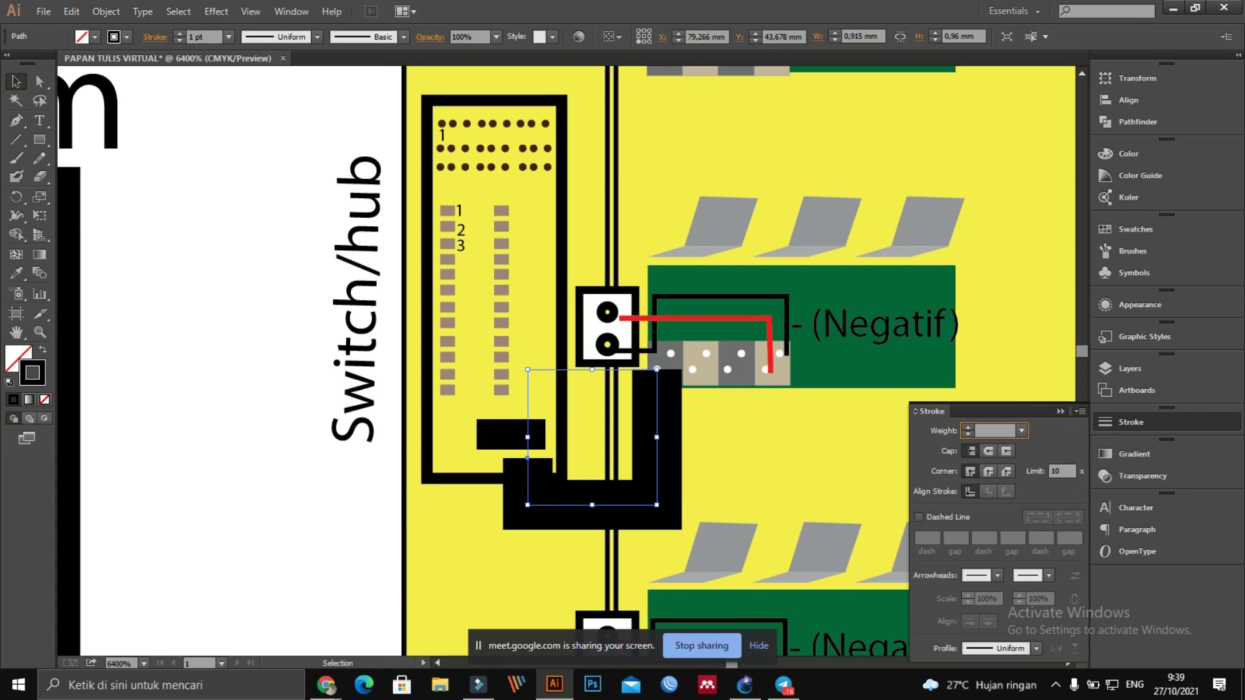
text(0,1)
key(Return)
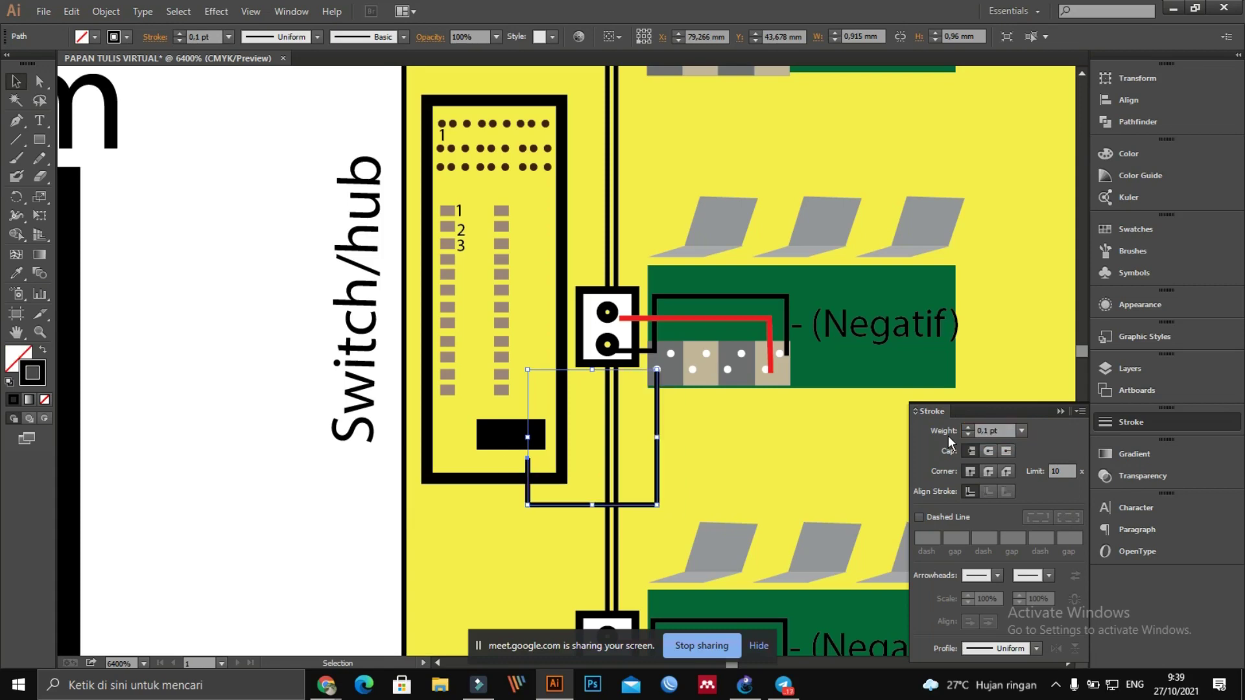
click(251, 516)
Step: Move the black cable's starting anchor point up so it connects to the black connector block
scroll(611, 415, down, 3)
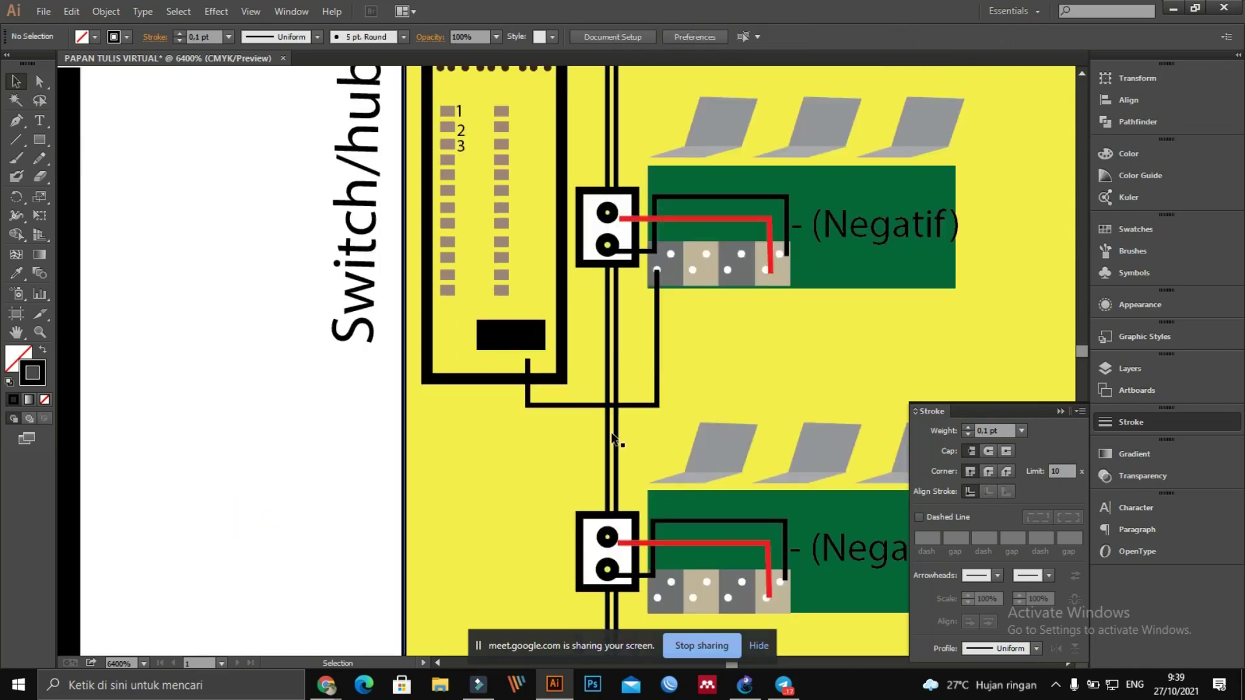
click(628, 401)
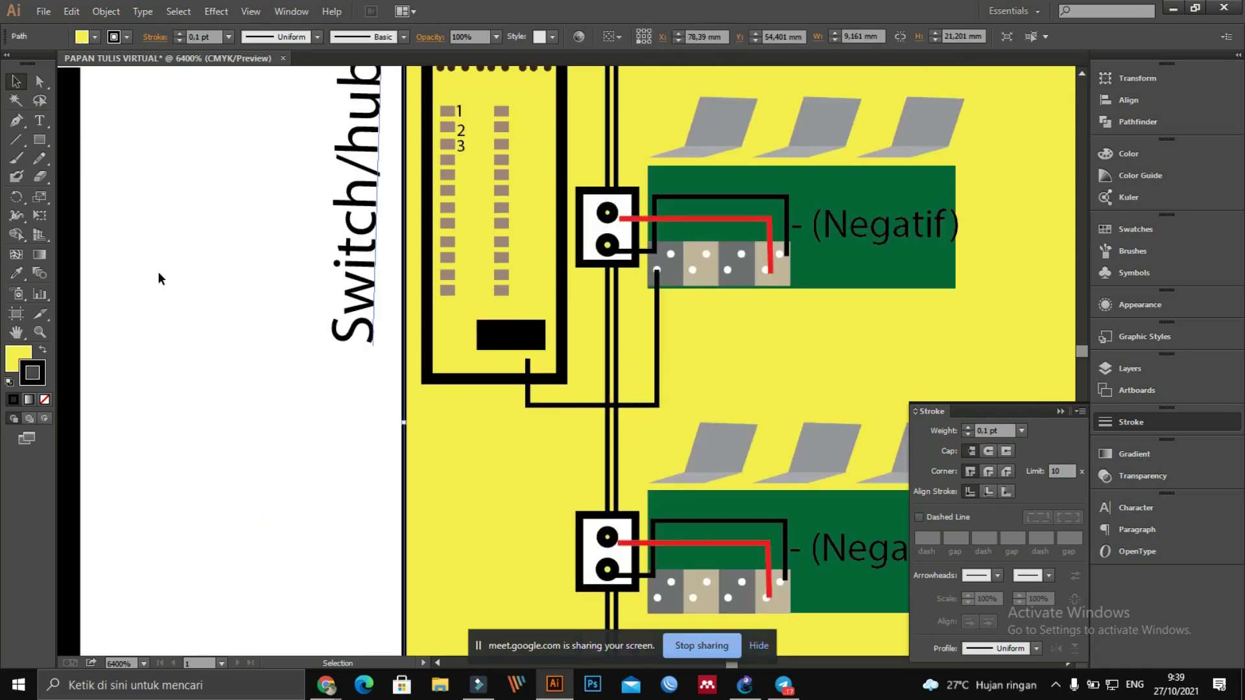
click(656, 378)
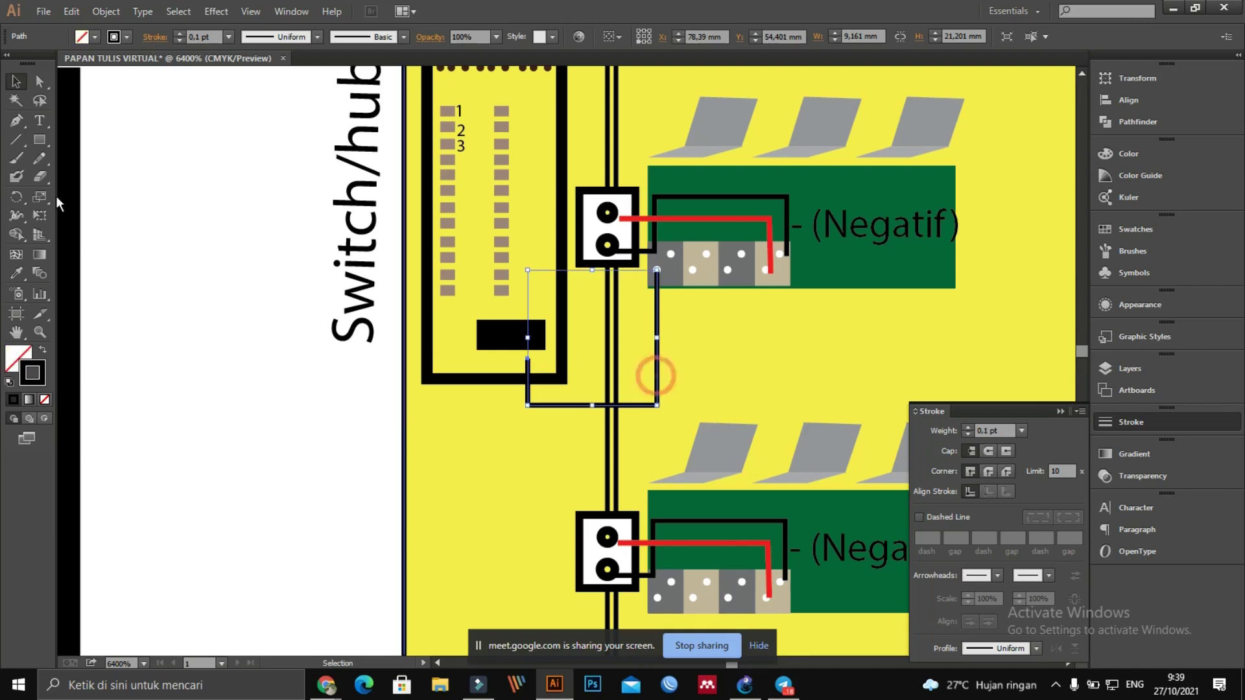
click(39, 81)
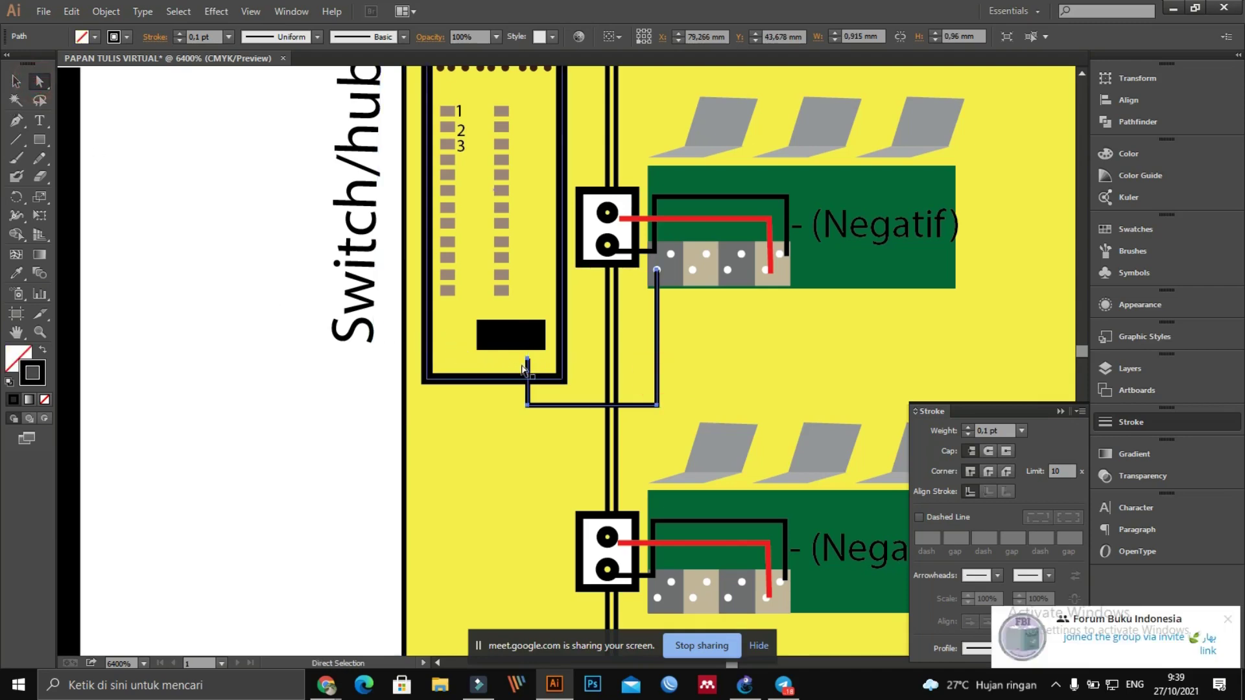
drag(527, 360, 528, 338)
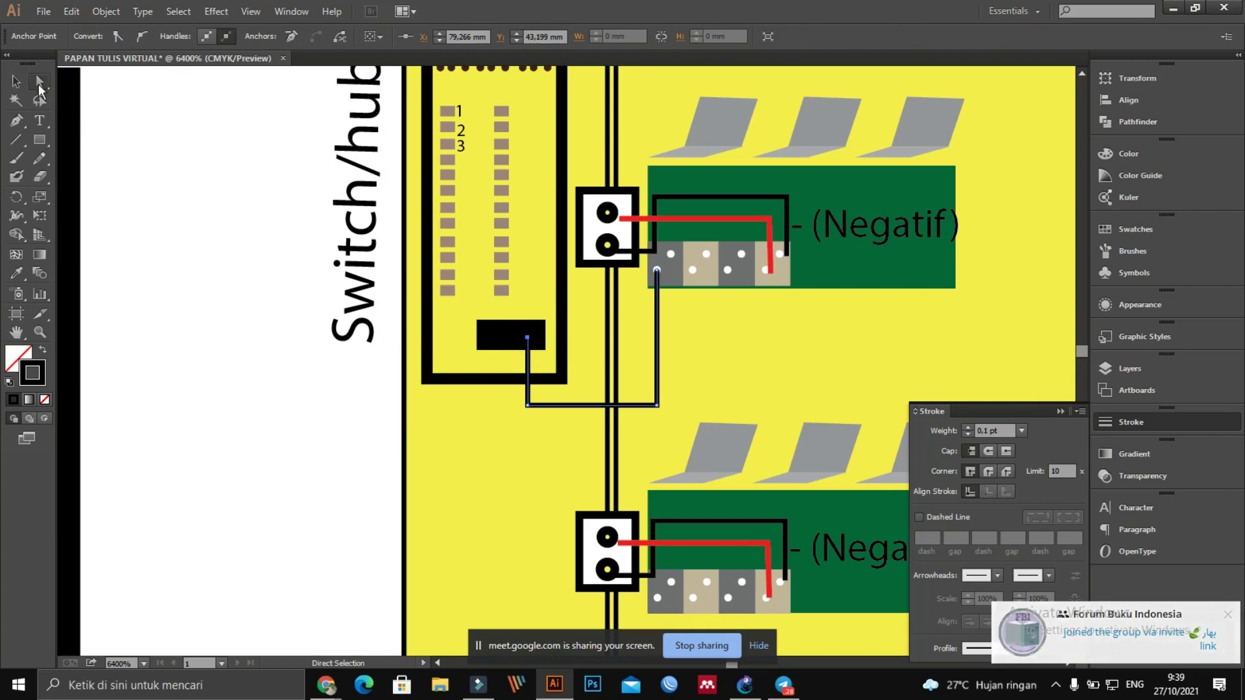
click(16, 81)
click(217, 272)
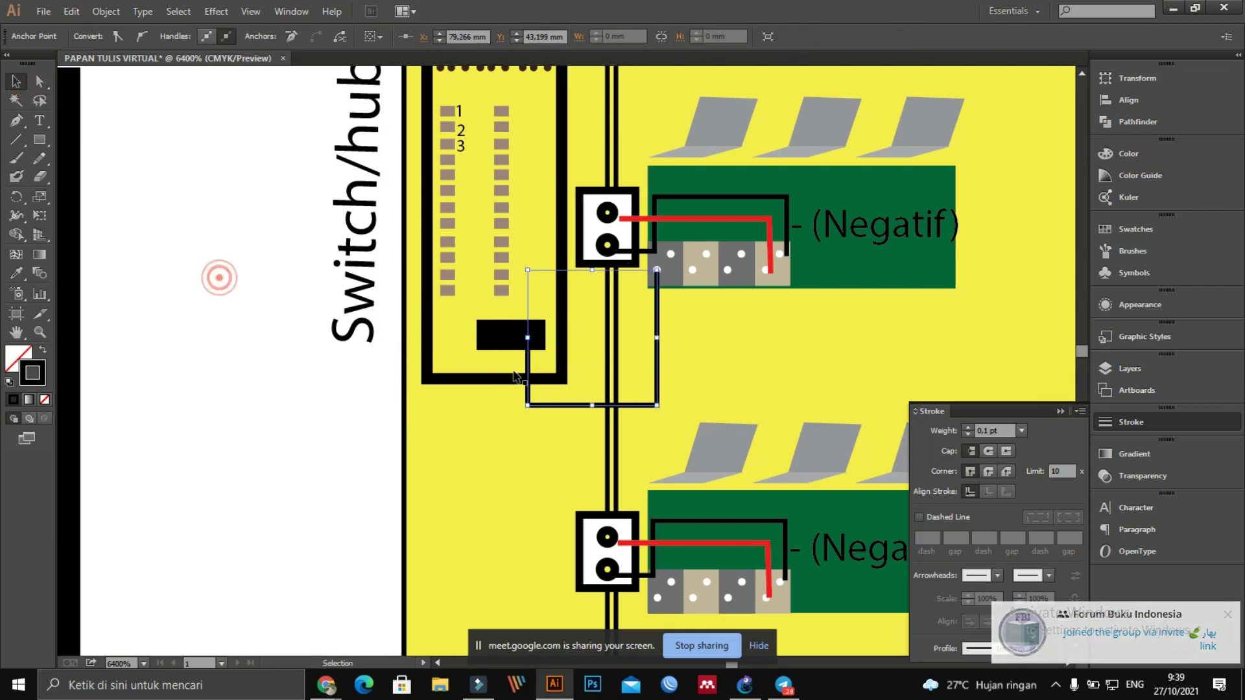
Step: Duplicate the cable slightly lower, widen the copy to about 1.131 mm, and extend its end anchor to the second socket hole
click(586, 407)
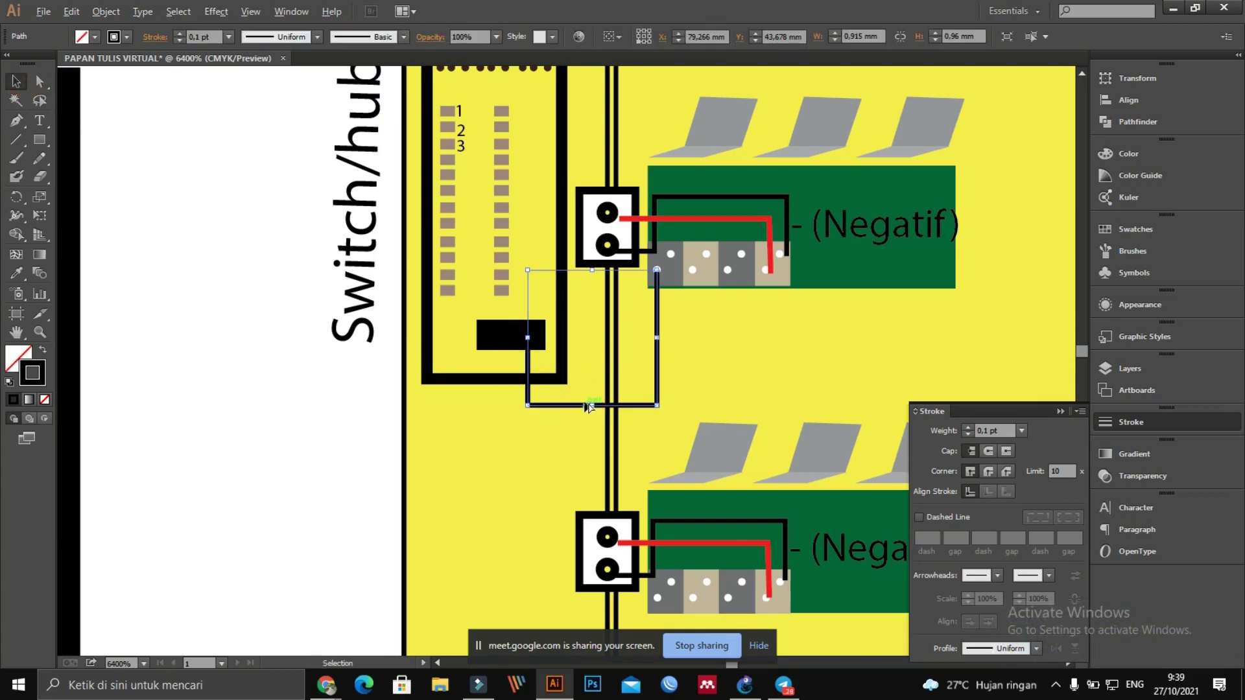
mouse_move(585, 407)
alt+mouse_down()
mouse_move(573, 392)
mouse_move(580, 423)
alt+mouse_up()
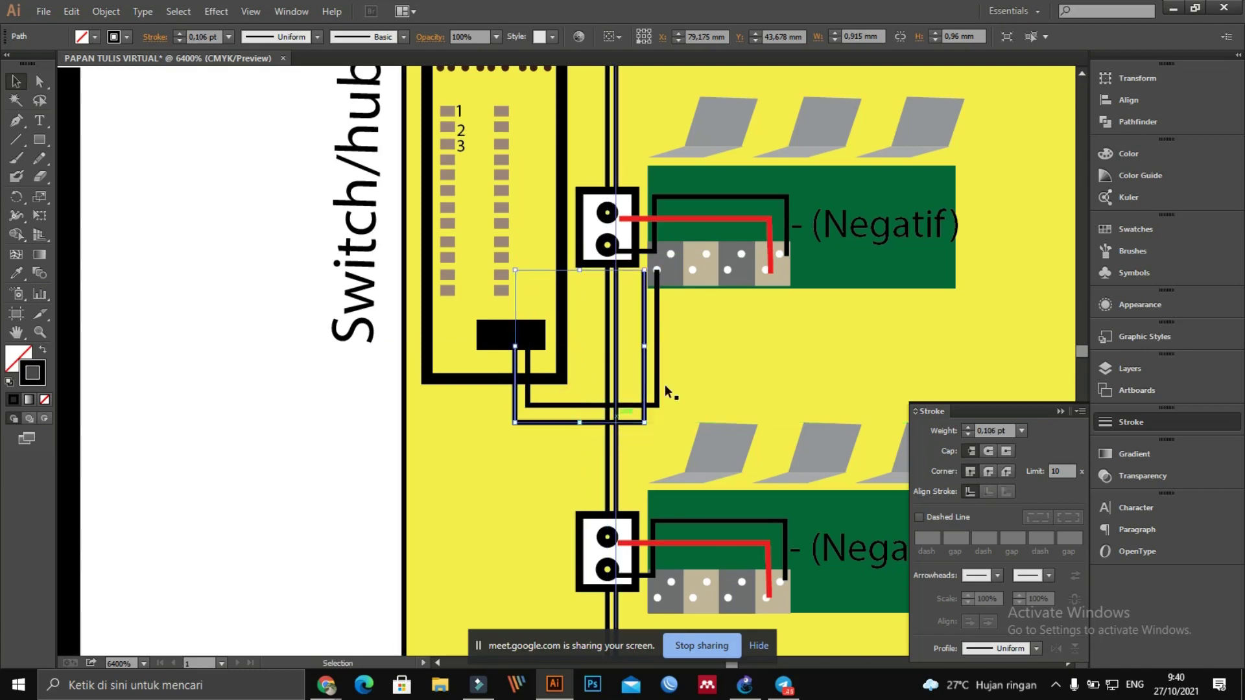
drag(645, 347, 675, 347)
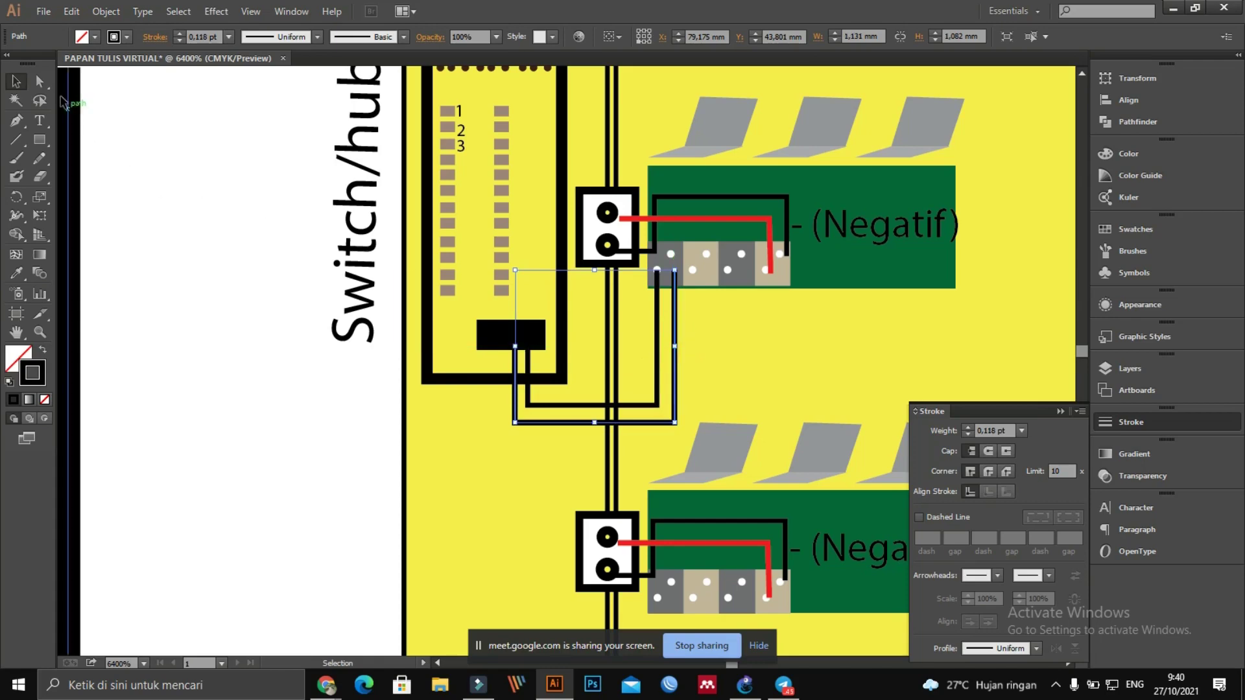
click(39, 81)
drag(674, 273, 677, 260)
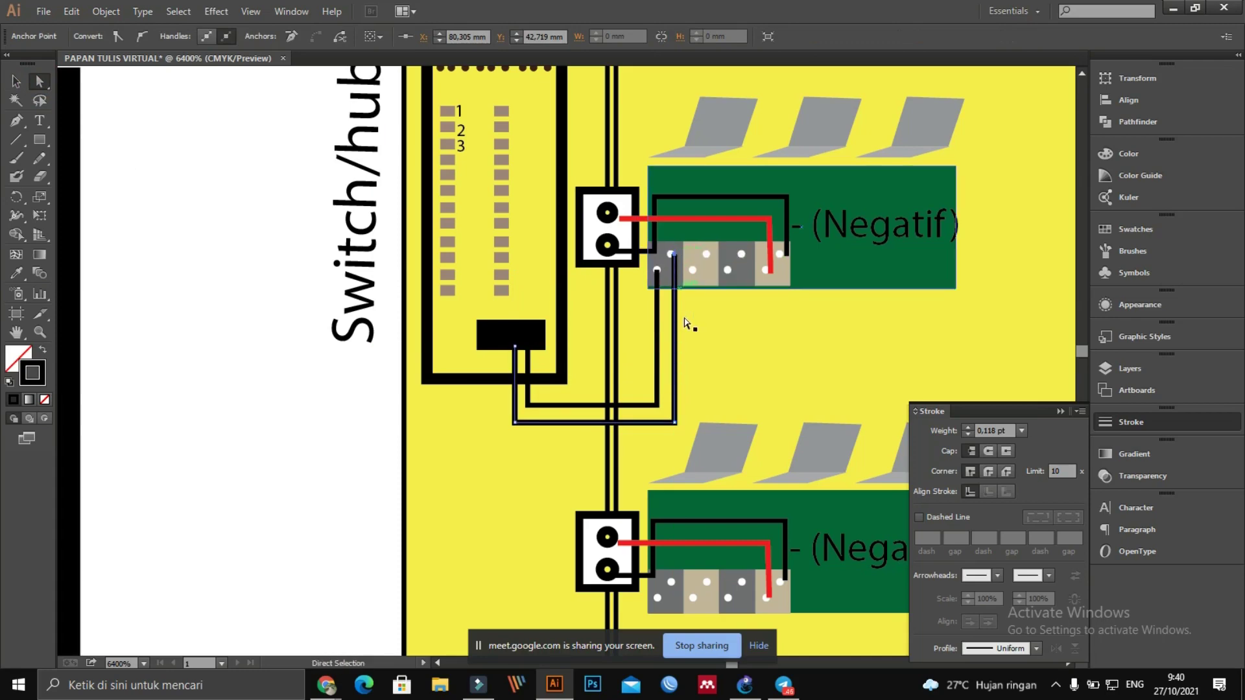
Step: Change the duplicated cable's stroke color to red
click(1110, 231)
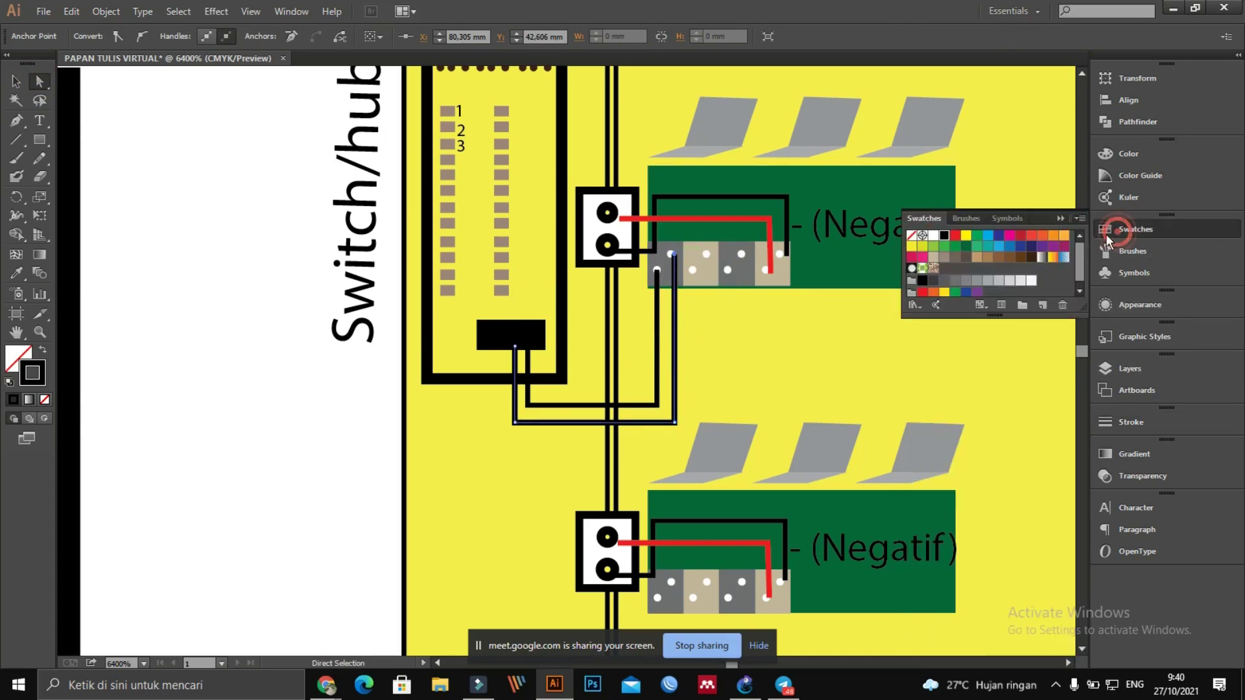
click(1033, 237)
click(224, 462)
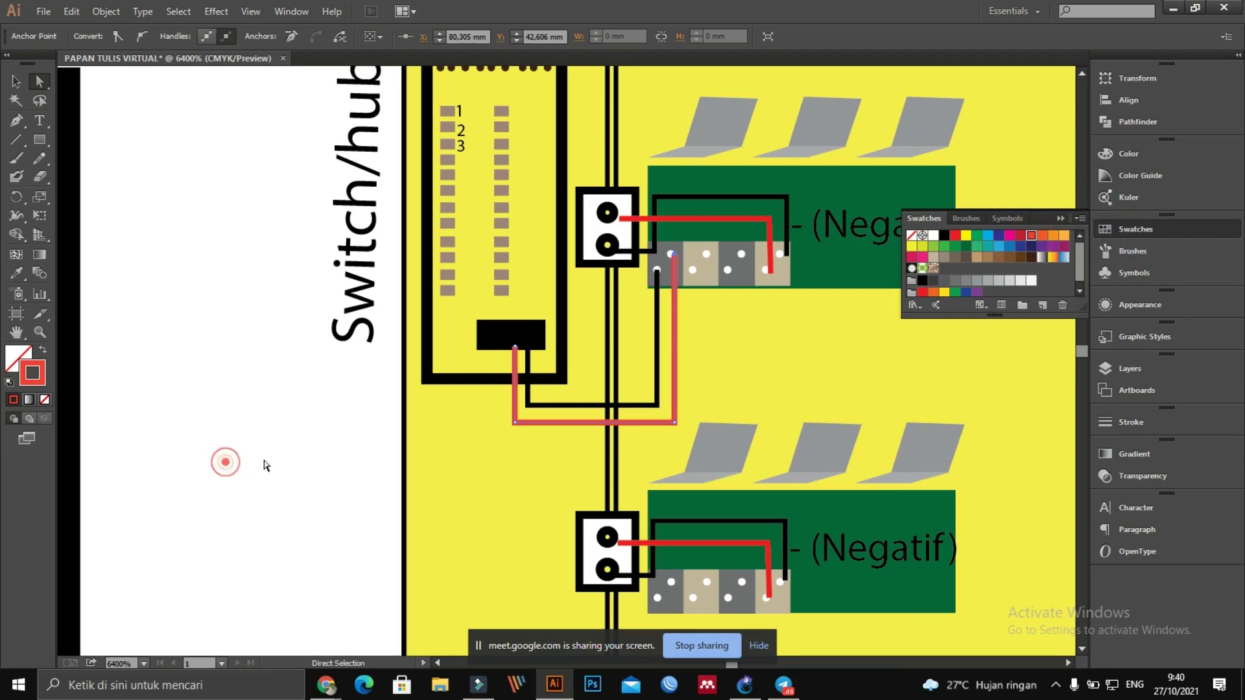
click(17, 81)
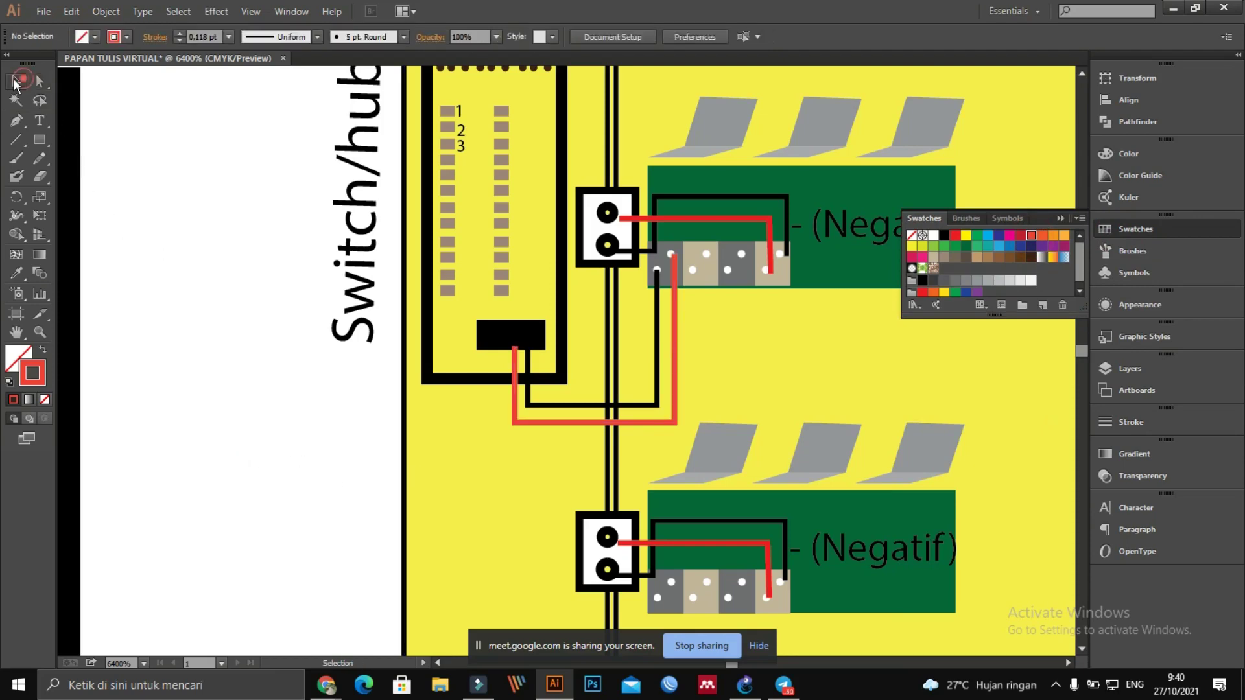
Step: Examine the socket wiring of the laptop desks above the Switch/hub unit, both close up and at 3200% zoom
scroll(609, 461, up, 4)
scroll(505, 458, down, 2)
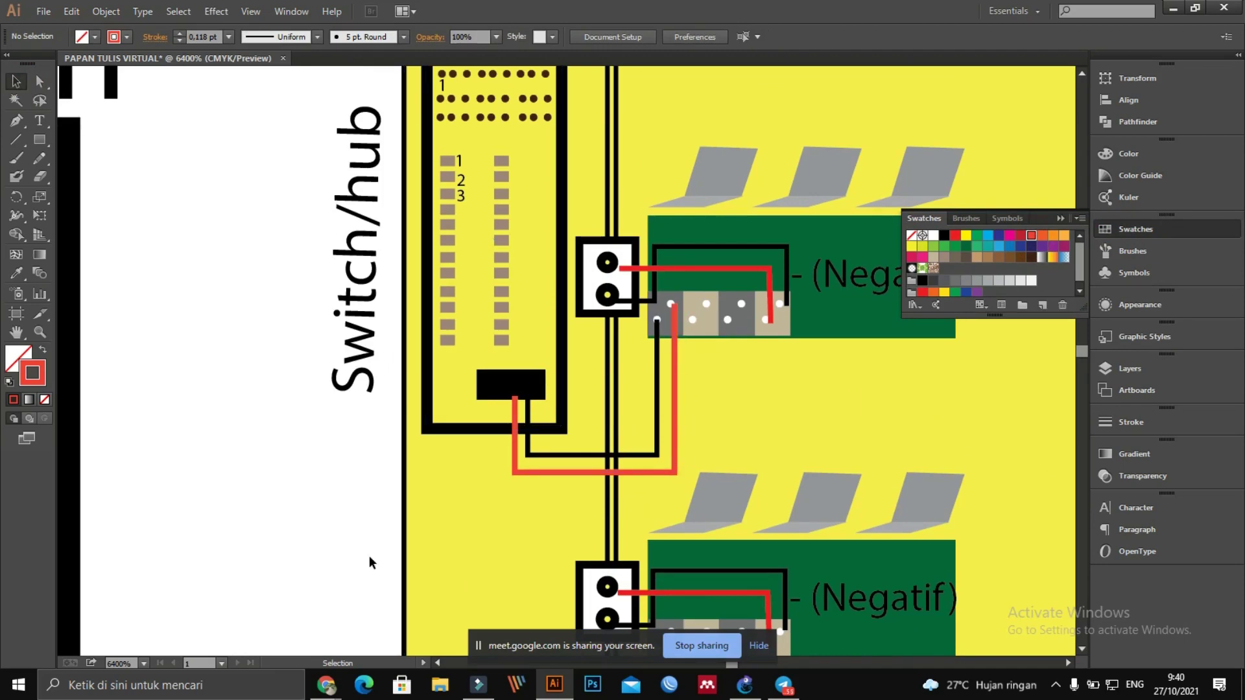
scroll(314, 423, up, 3)
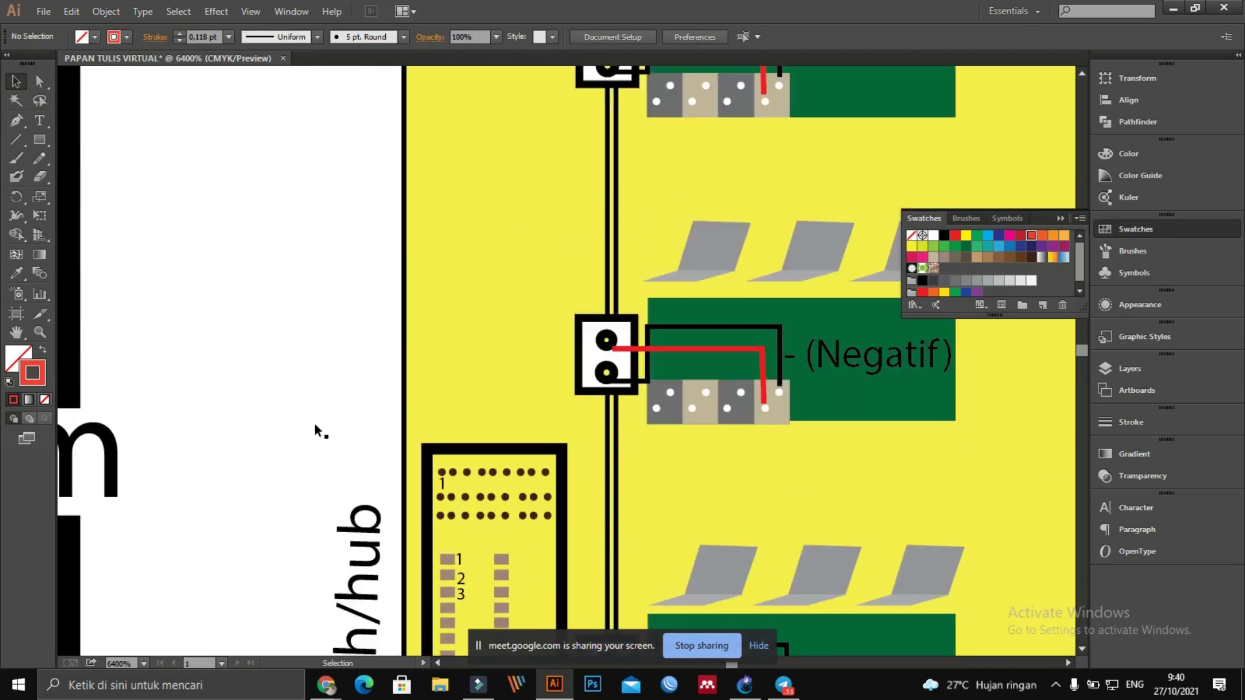
scroll(313, 423, down, 2)
scroll(314, 423, up, 2)
scroll(314, 423, up, 5)
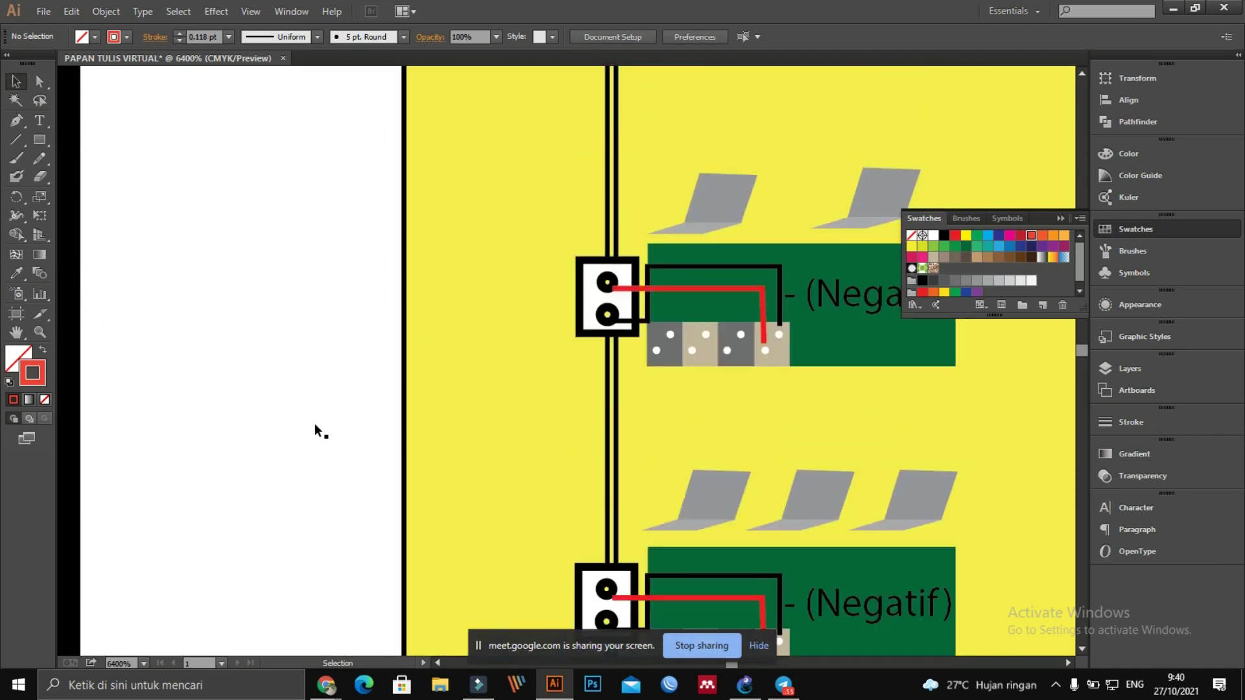
scroll(314, 423, up, 11)
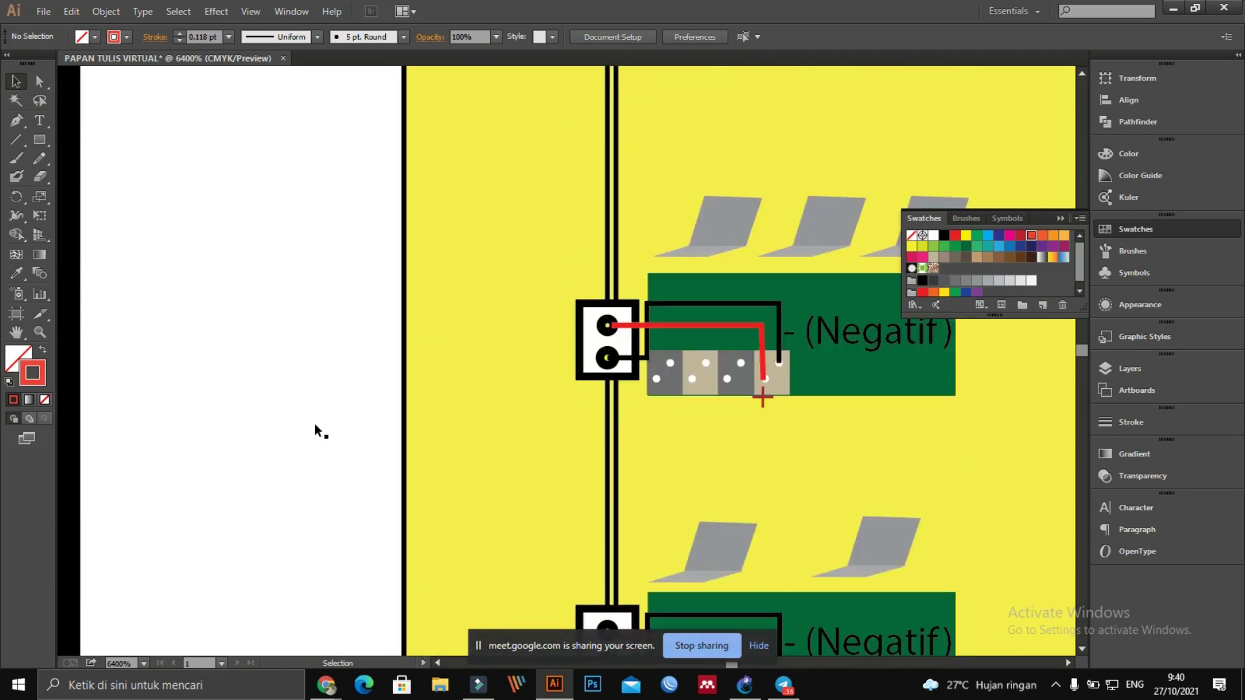
scroll(315, 425, down, 7)
scroll(493, 339, up, 2)
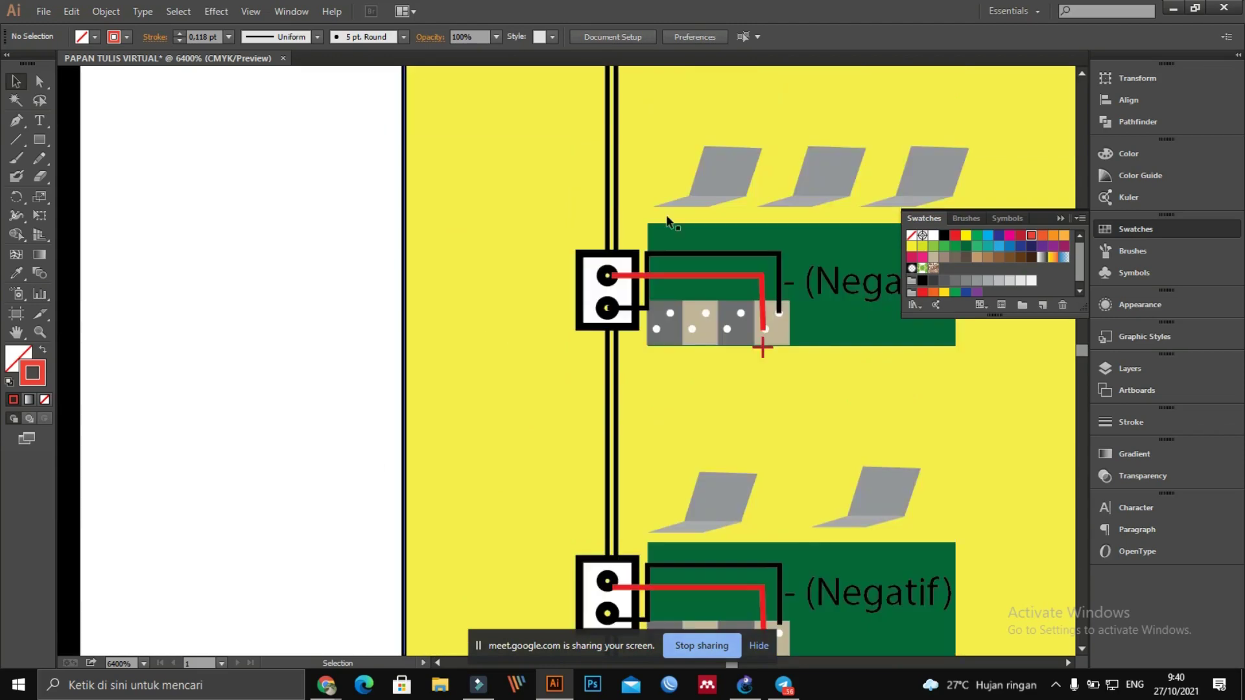
scroll(389, 402, down, 4)
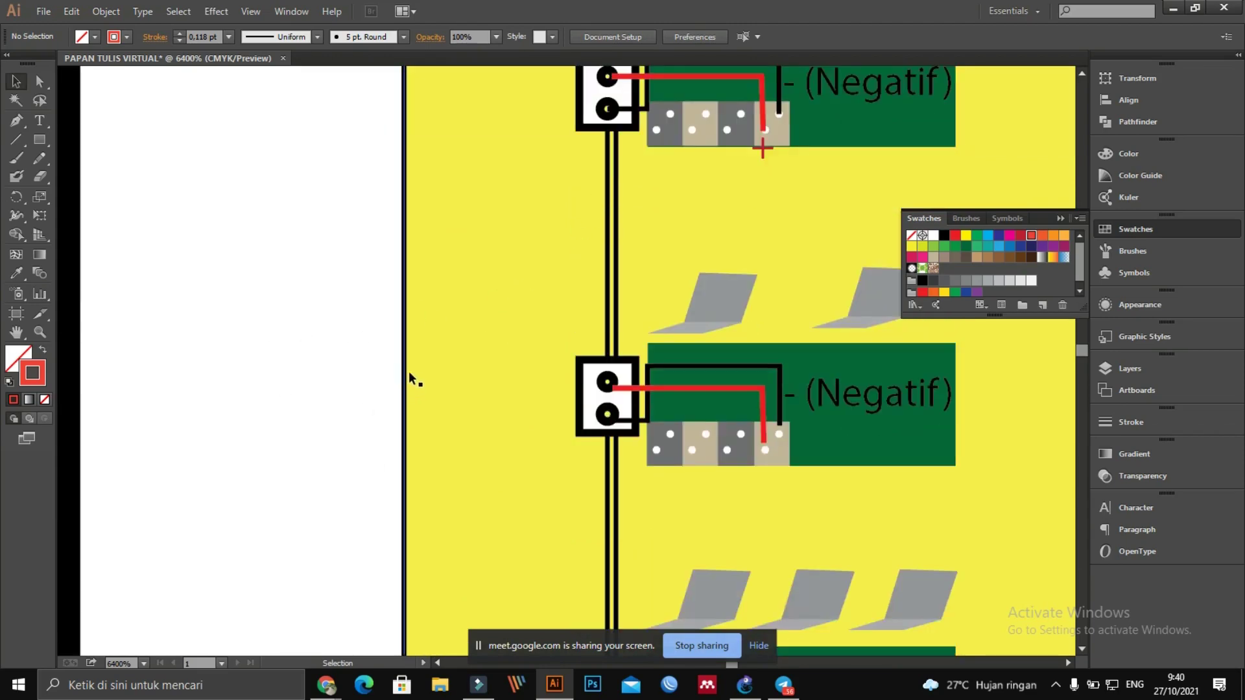
scroll(428, 364, down, 2)
drag(492, 315, 424, 280)
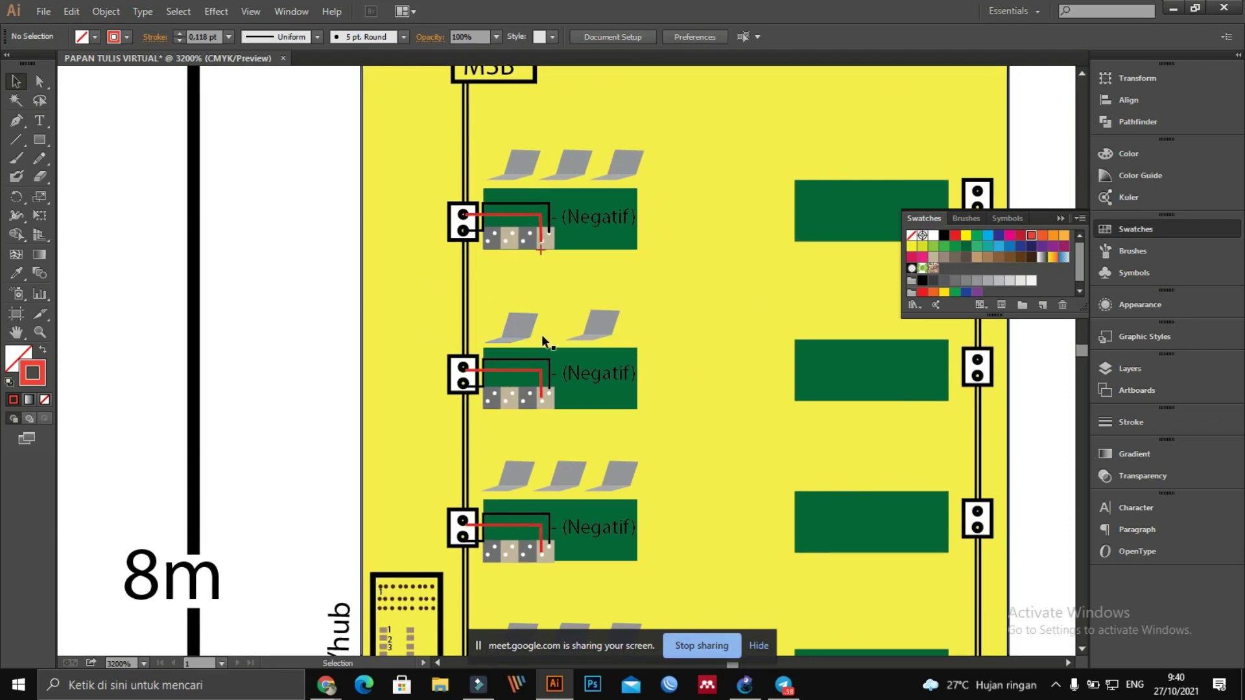
scroll(415, 551, down, 1)
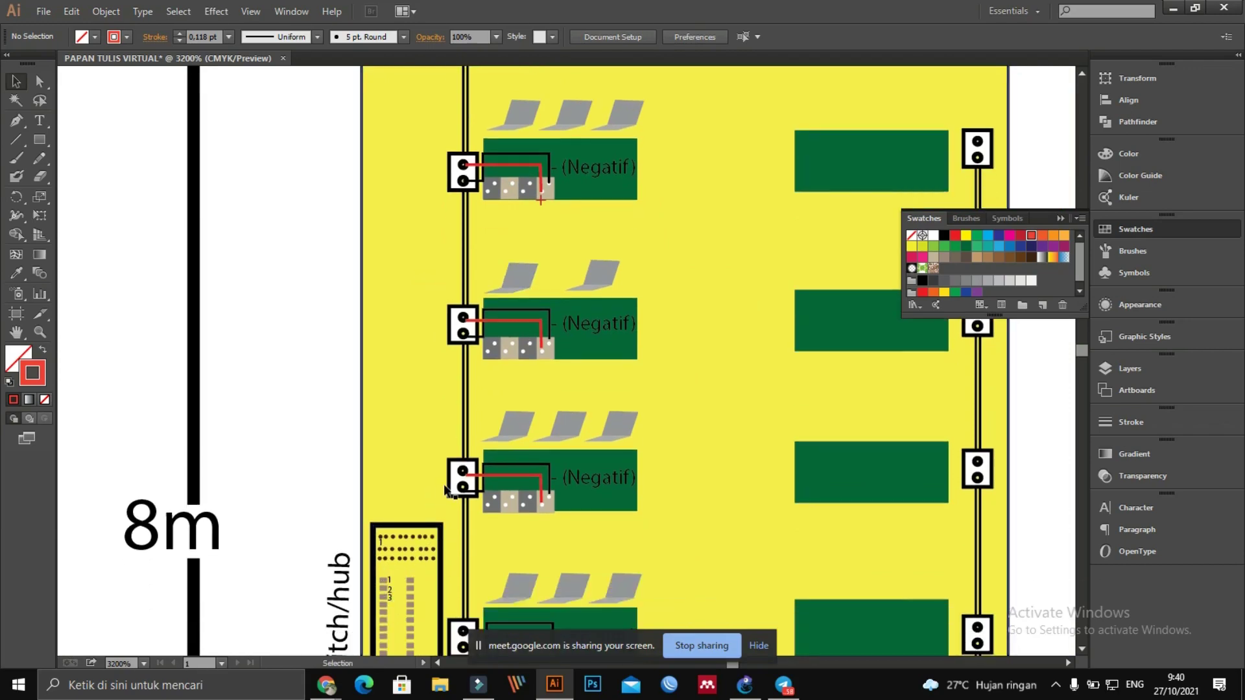
Step: Start a Pen tool path at the base of the first laptop on the desk nearest the MSB
click(19, 122)
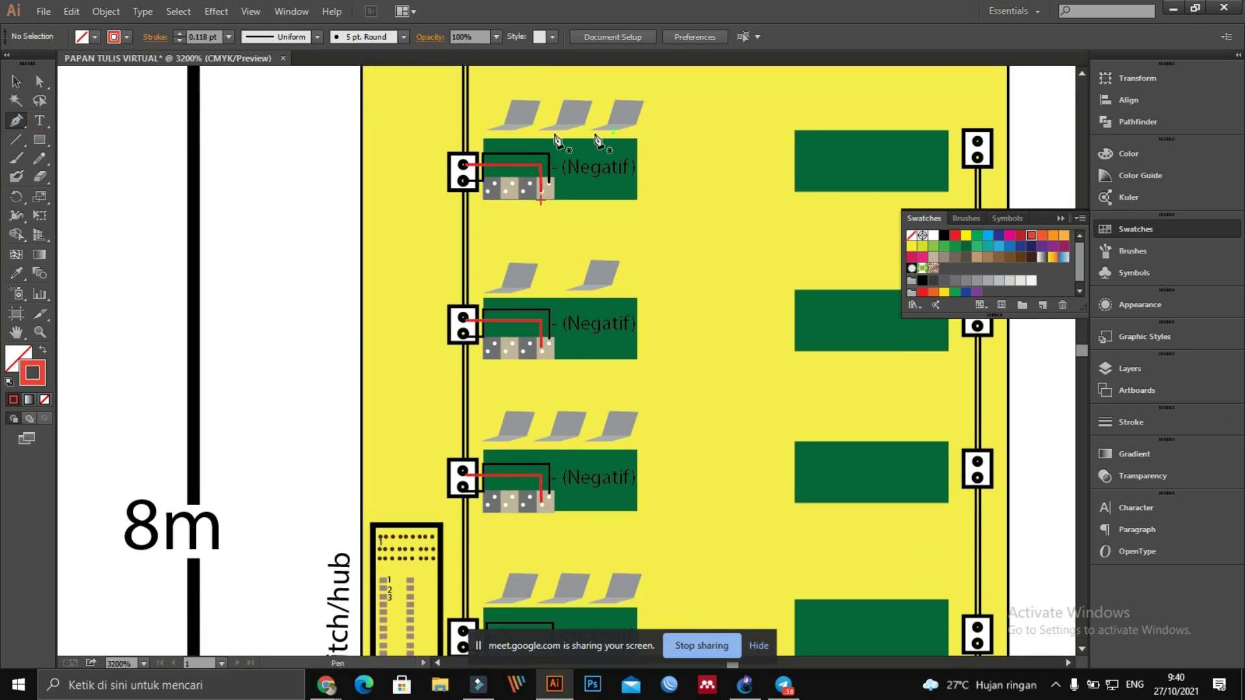
scroll(526, 171, down, 1)
scroll(519, 149, up, 1)
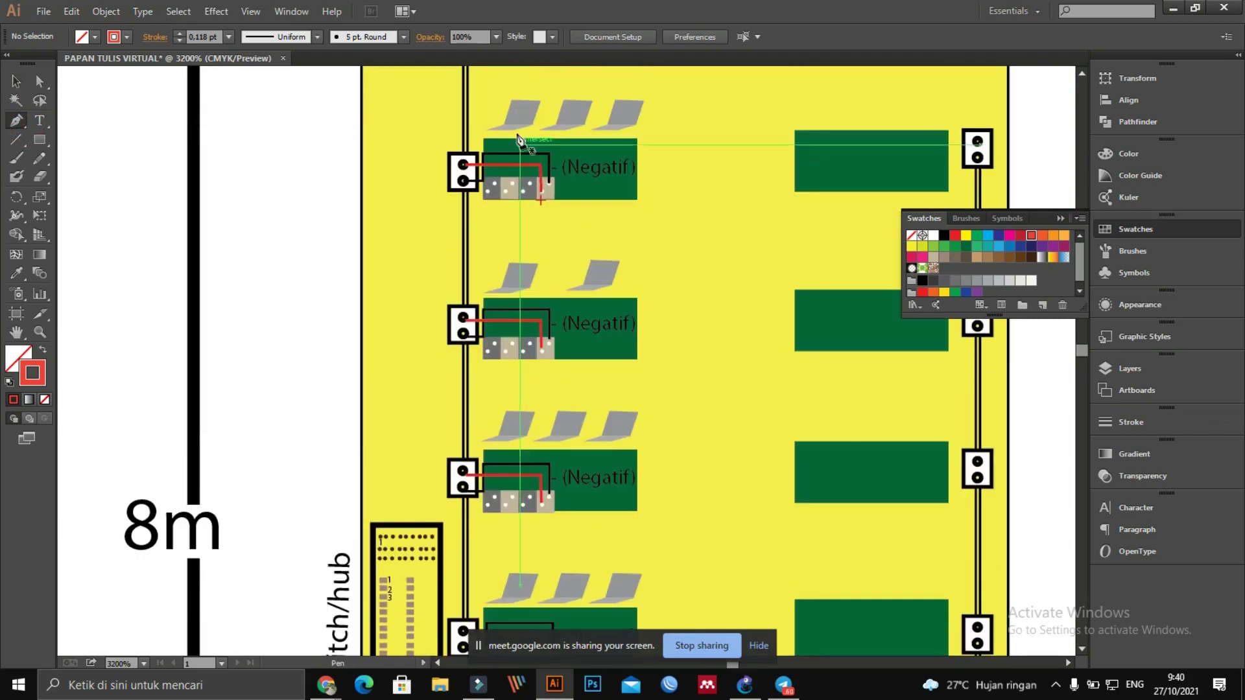
click(498, 127)
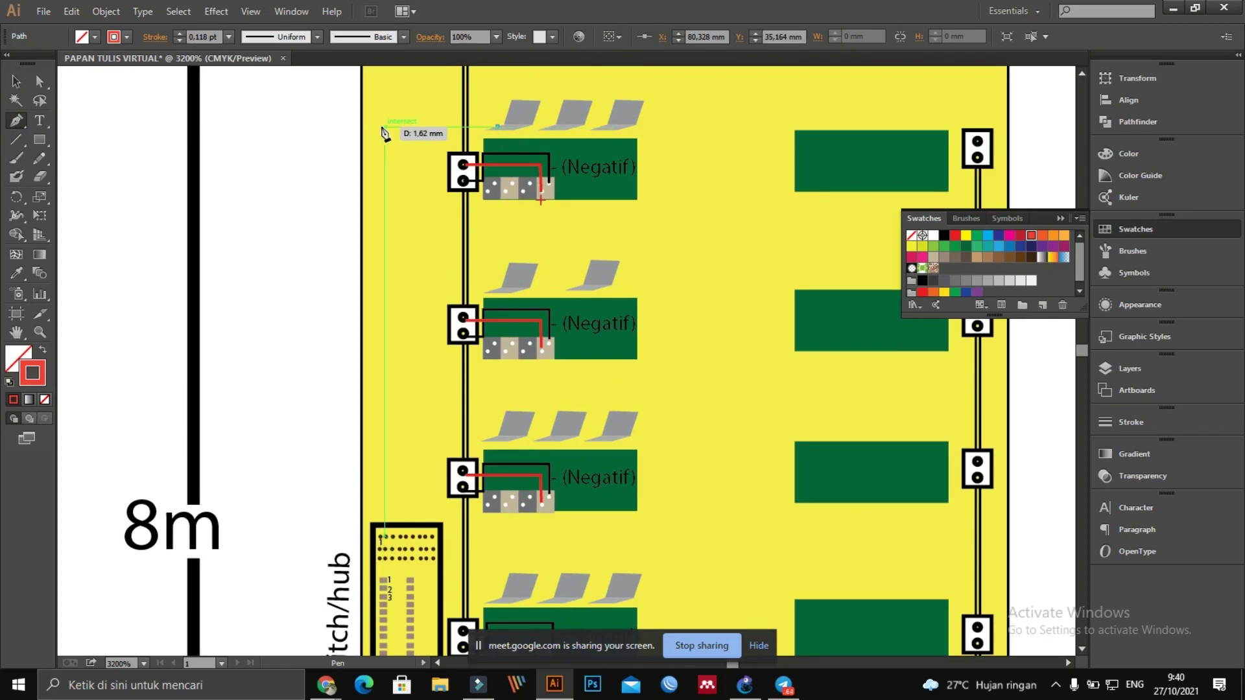
click(345, 124)
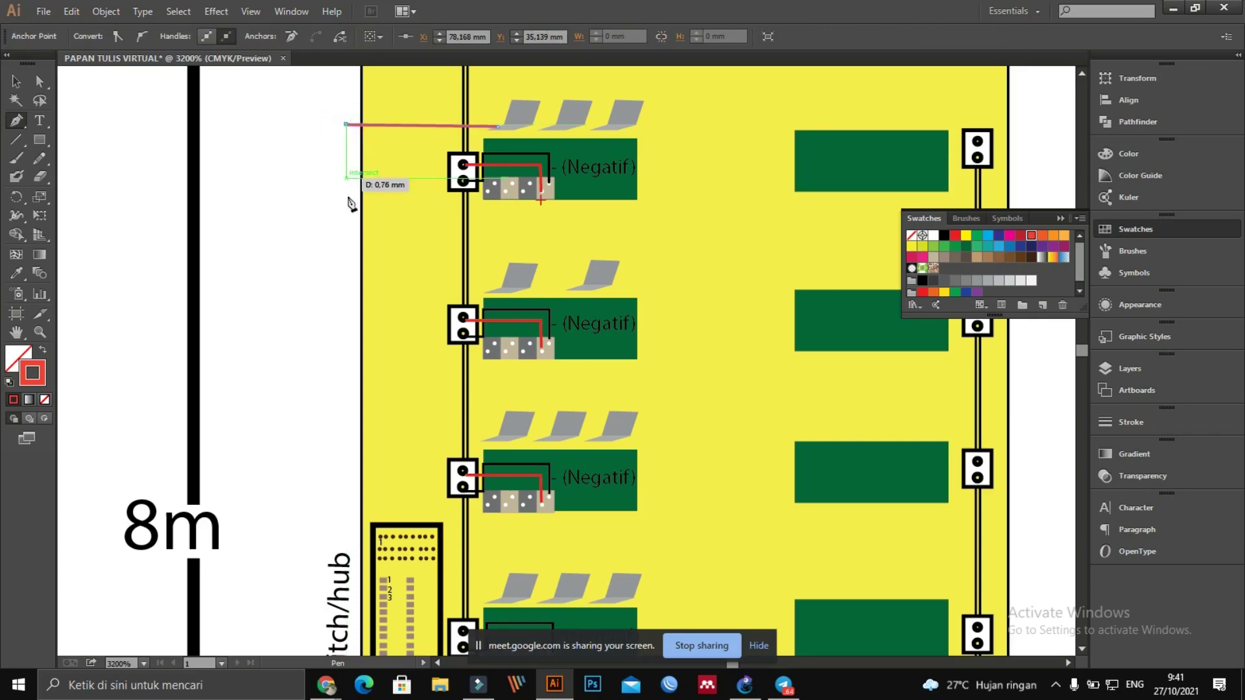
scroll(398, 496, down, 1)
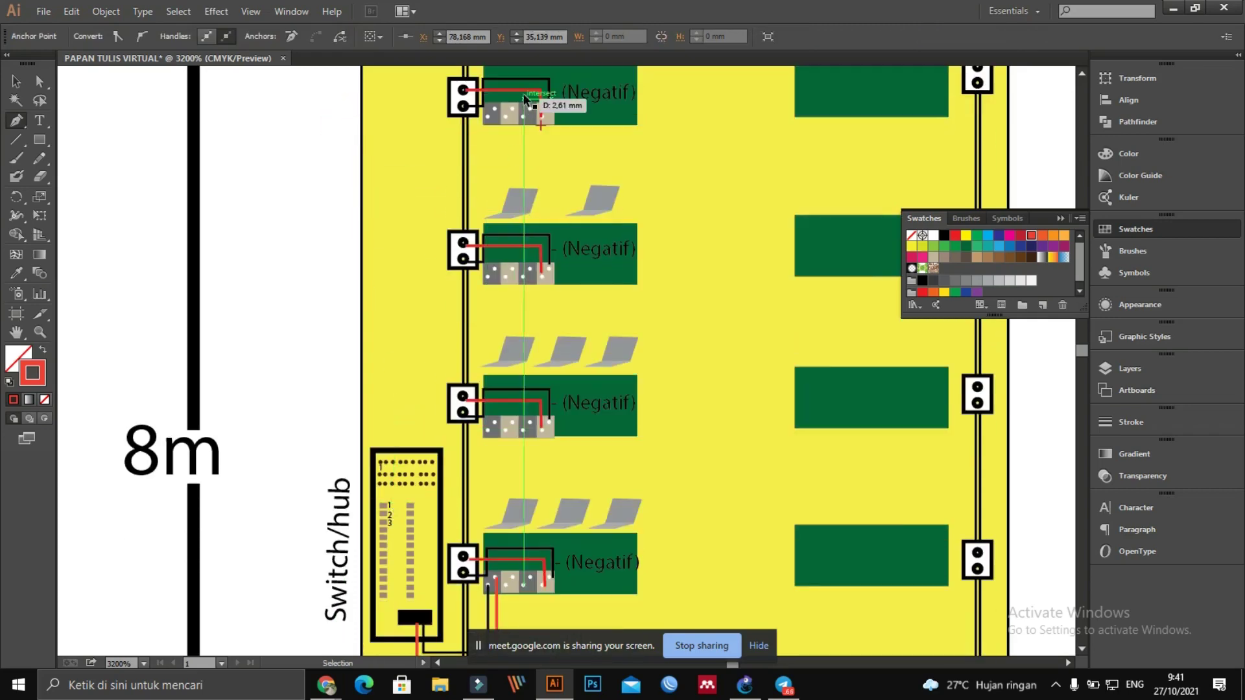
click(477, 123)
scroll(434, 111, up, 2)
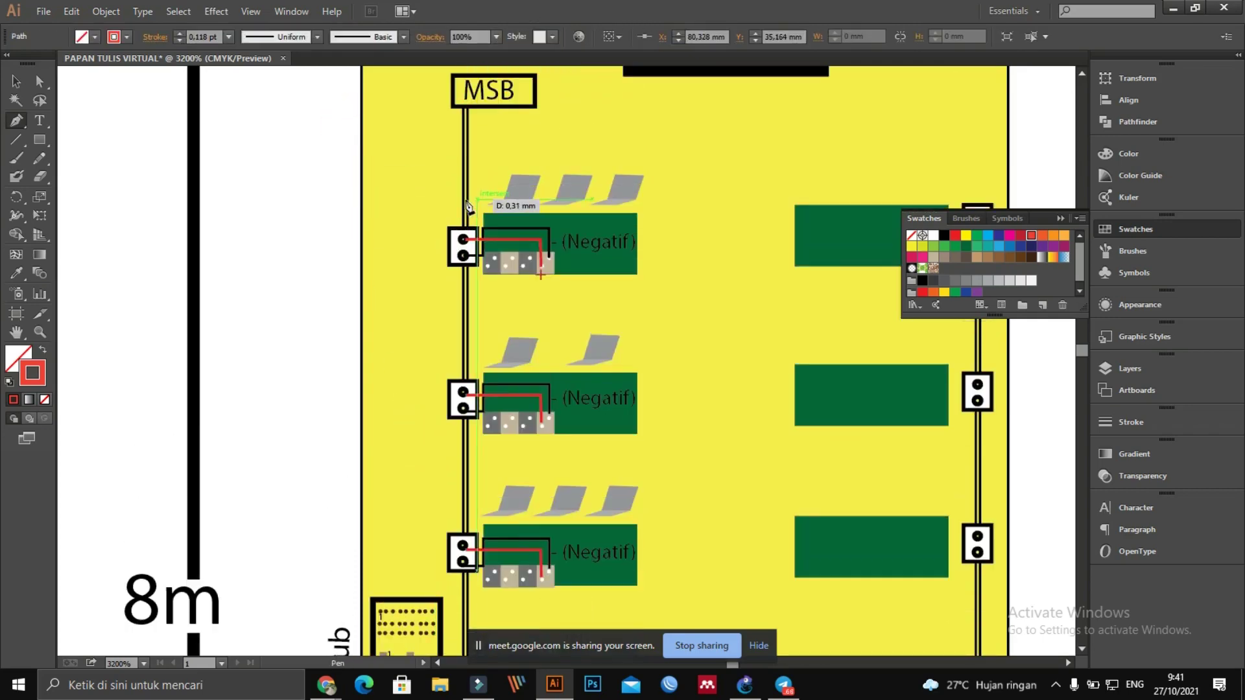
Step: Route the cable path horizontally past the outer wall, straight down beside the Switch/hub unit, and into its port 1
click(329, 201)
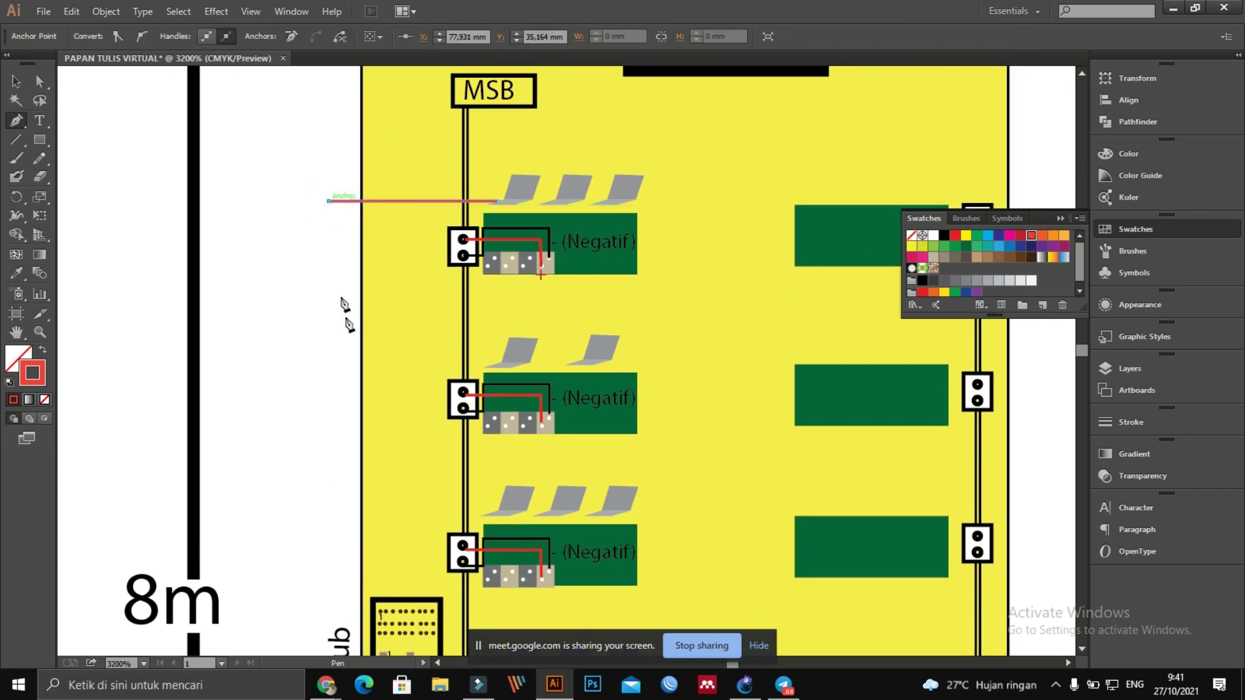
click(330, 533)
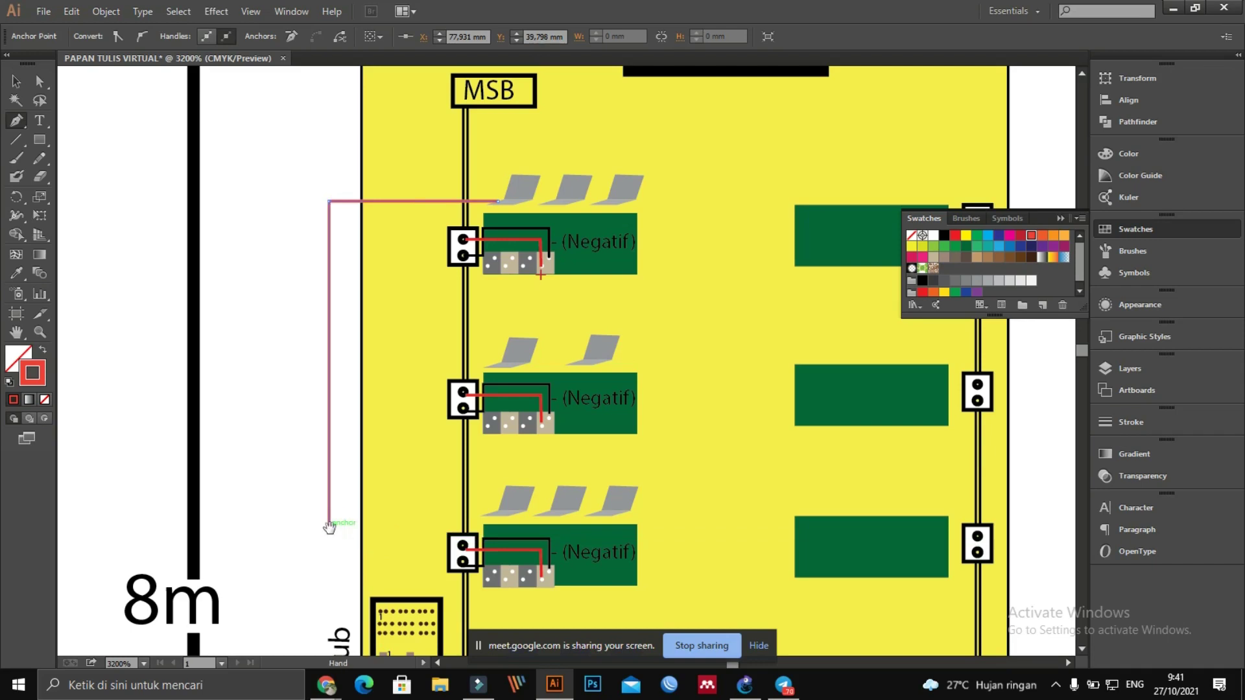
drag(330, 533, 329, 183)
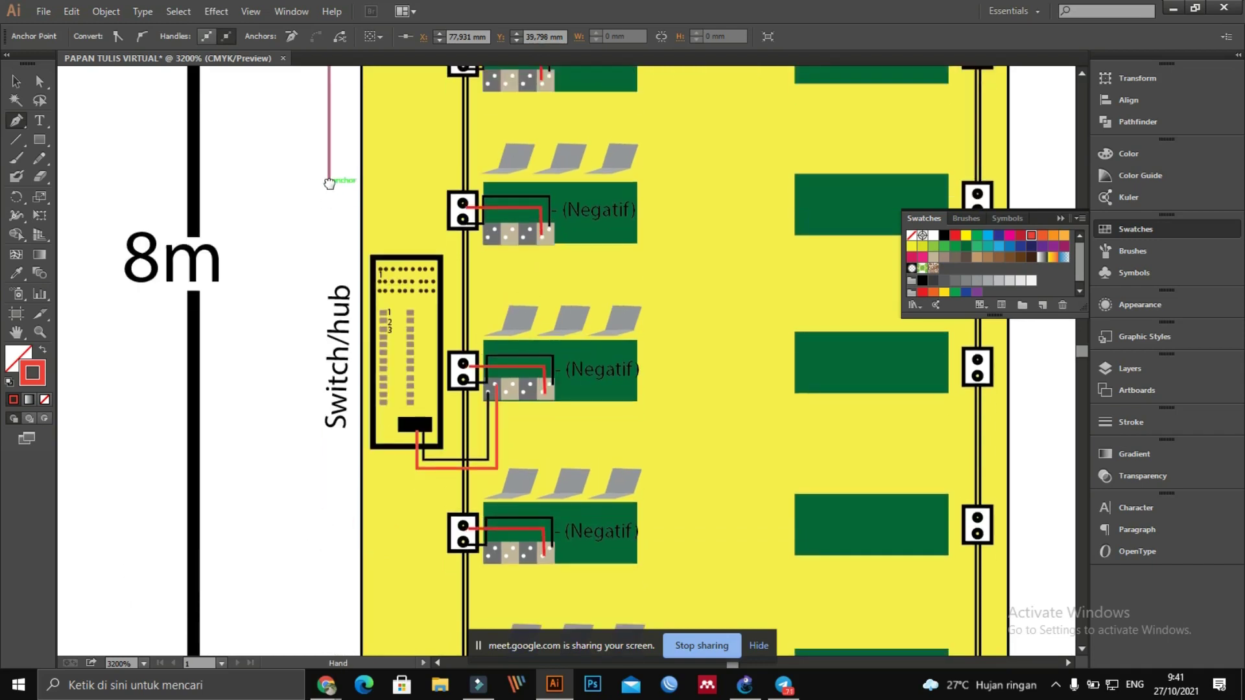
click(330, 311)
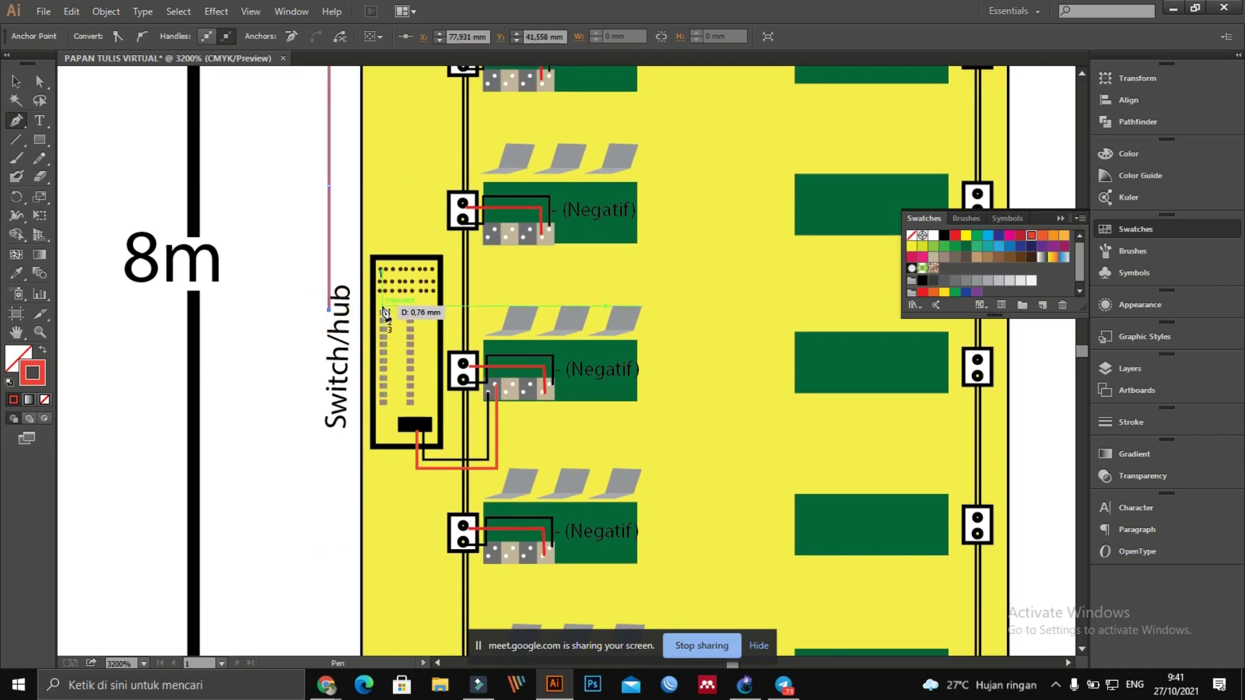
click(329, 317)
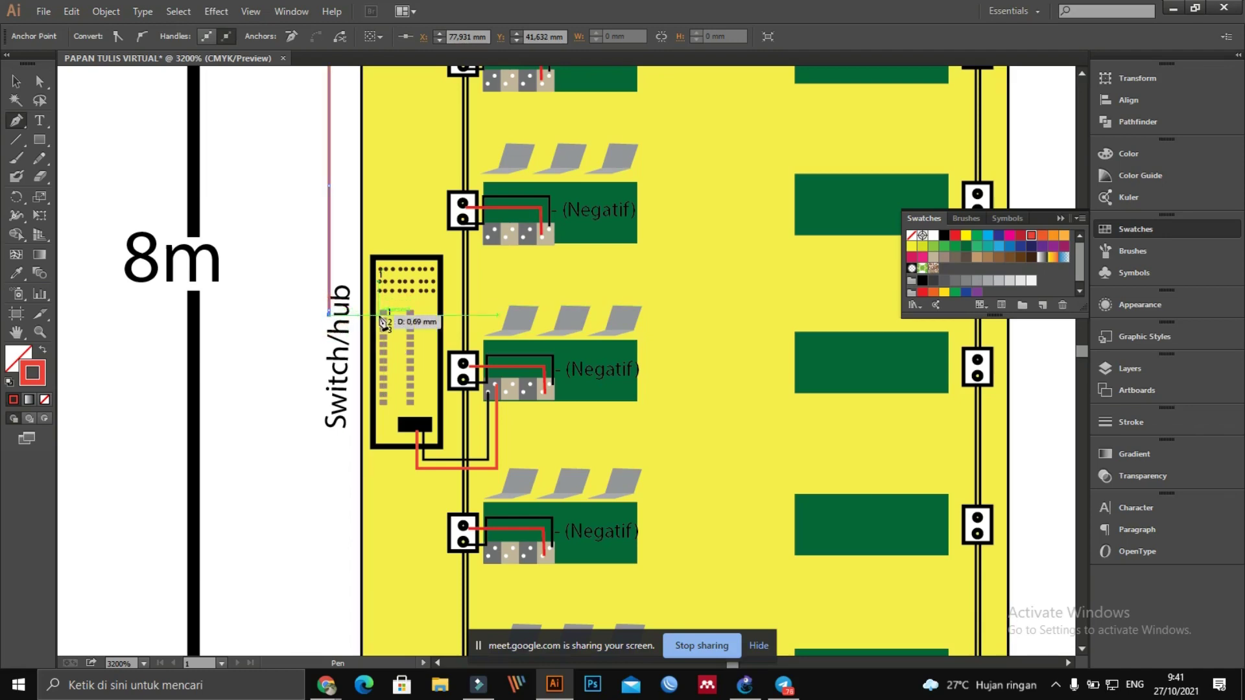
click(383, 315)
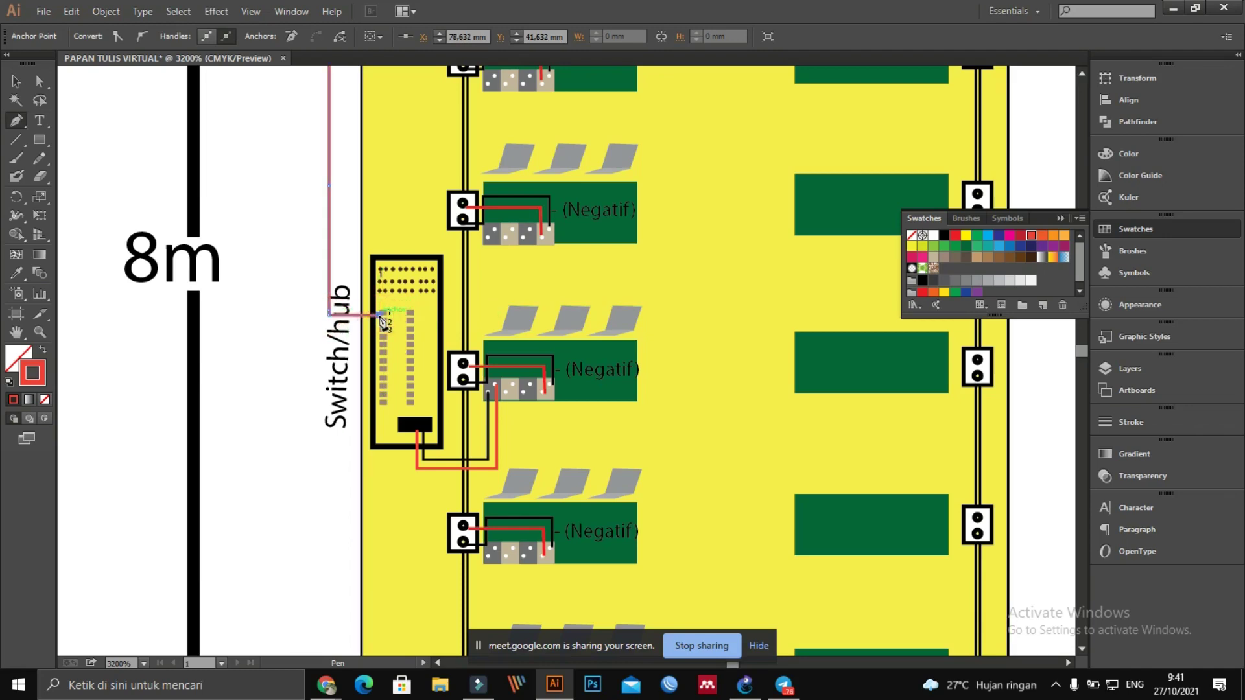
Step: Change the new network cable's stroke color to light blue and deselect it
click(14, 83)
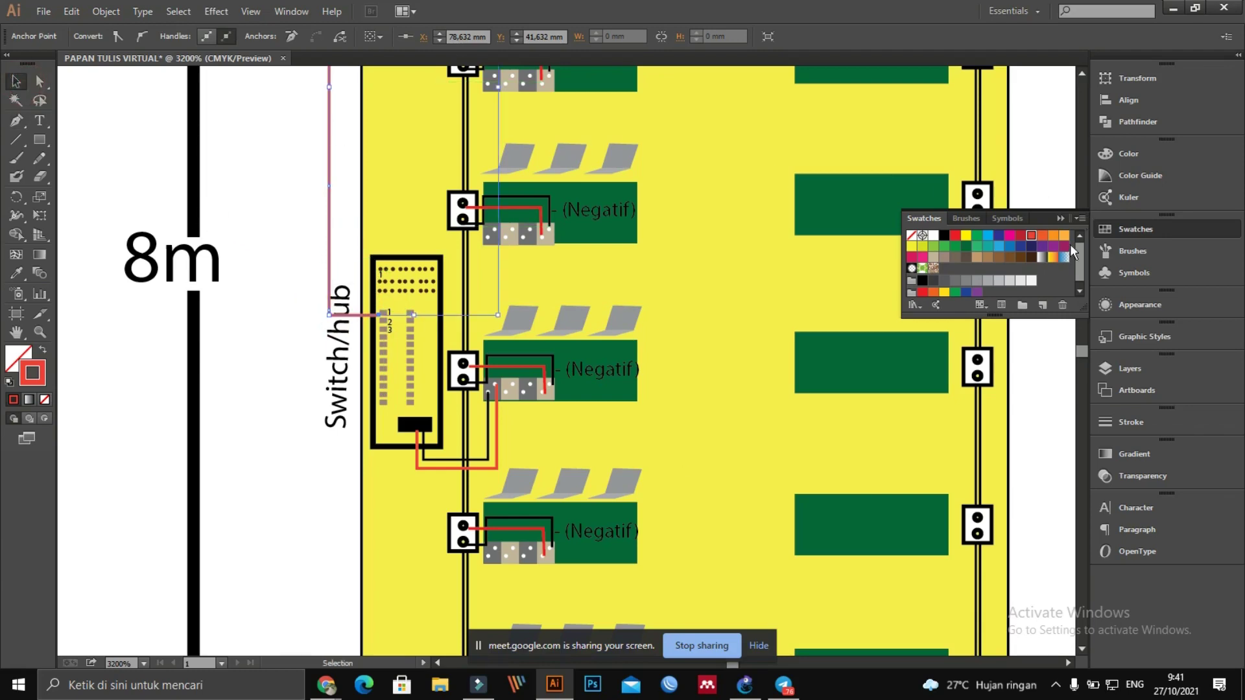
click(987, 237)
click(310, 219)
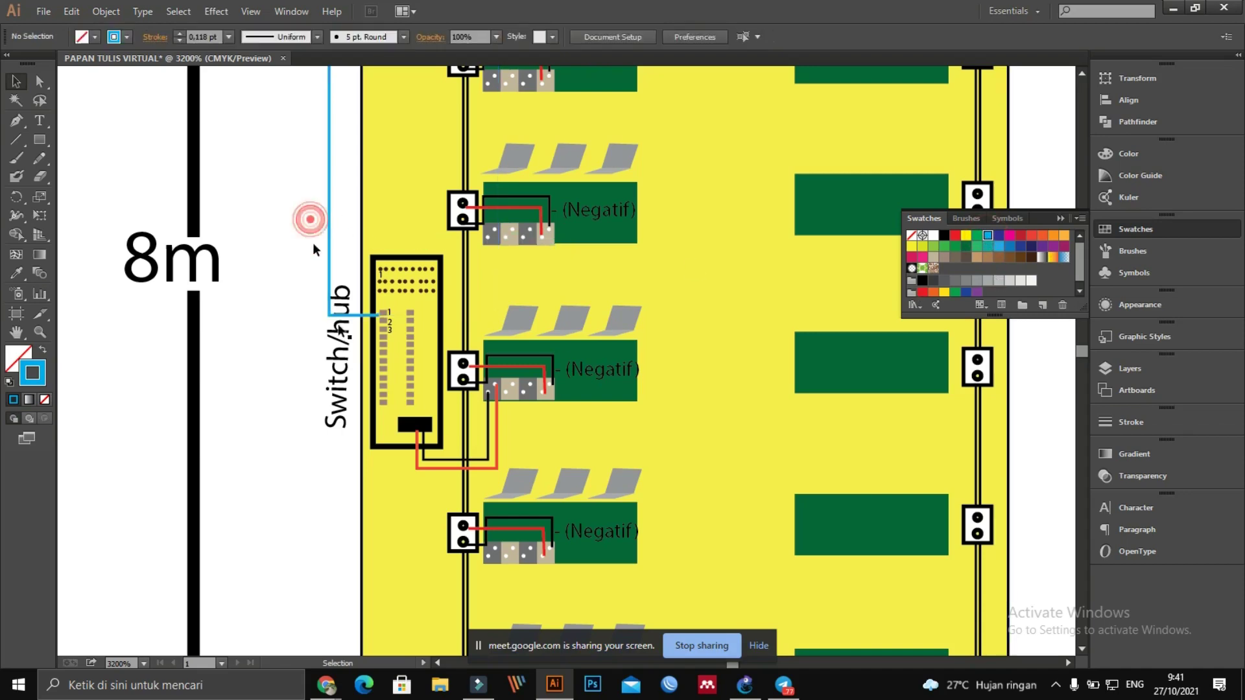
Step: Move the Switch/hub label outward from the room so it clears the blue cable
drag(340, 373, 290, 374)
click(339, 406)
scroll(423, 385, up, 5)
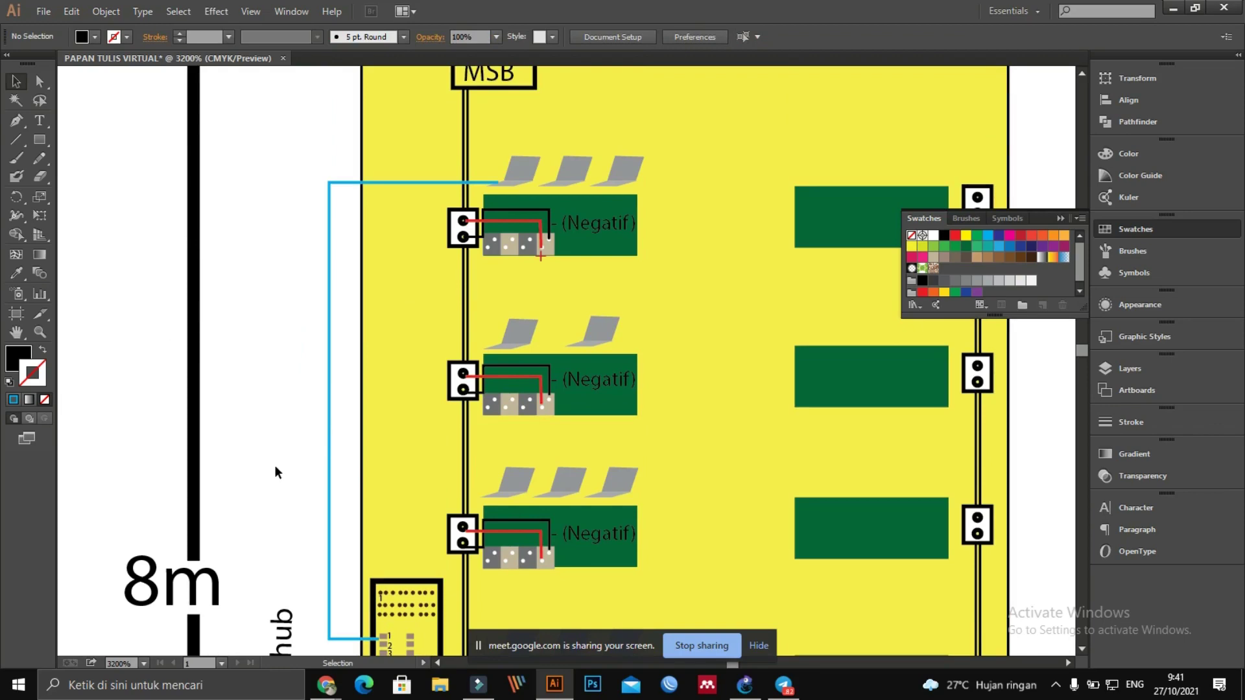
Step: Examine the blue cable's run between the first laptop and port 1 of the Switch/hub, including a 6400% close-up
scroll(279, 460, down, 3)
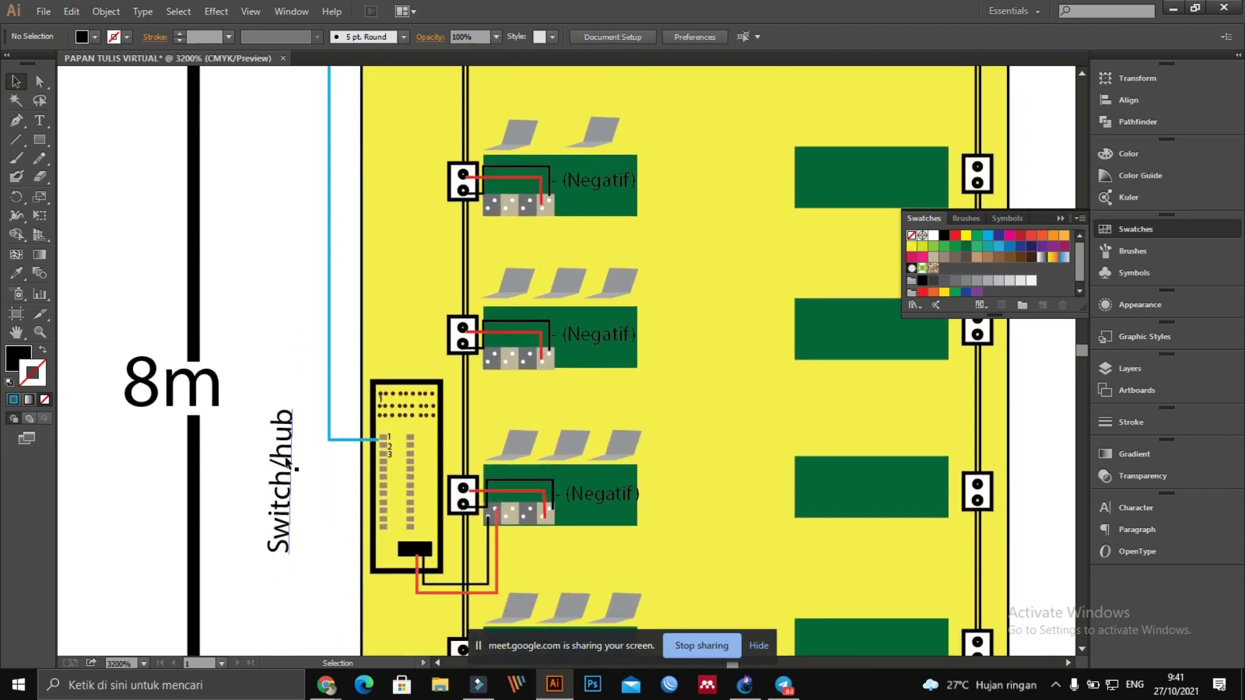
scroll(287, 464, up, 1)
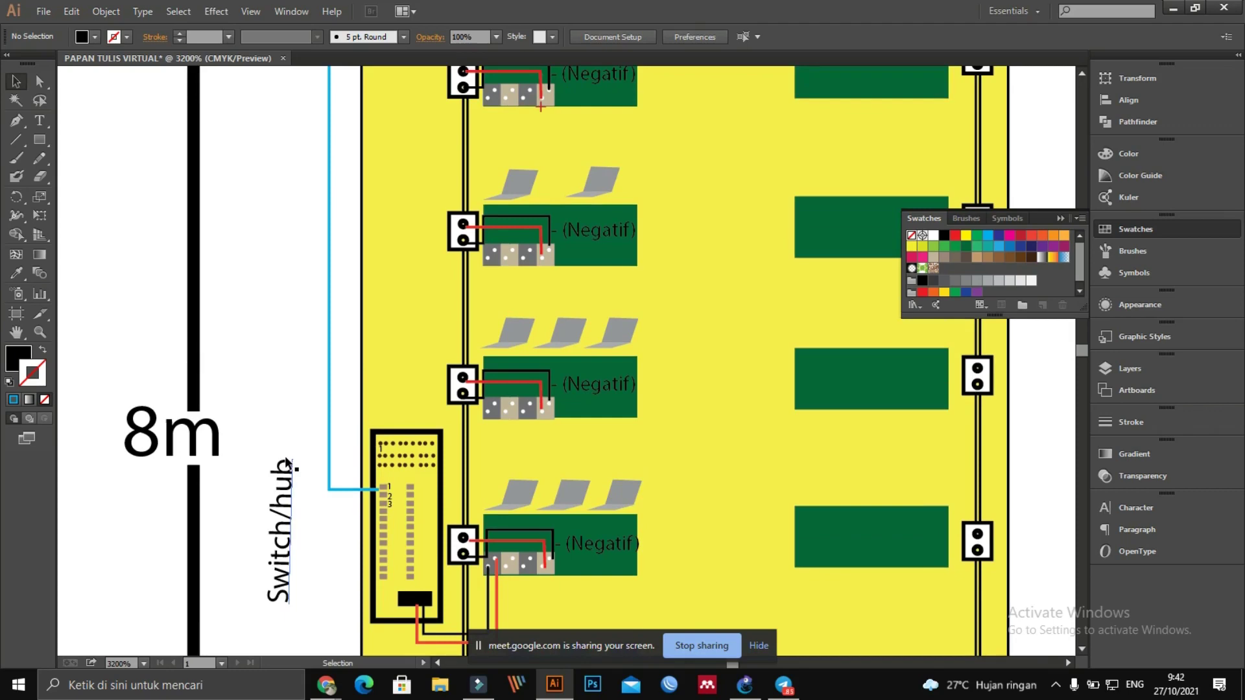
scroll(285, 459, up, 2)
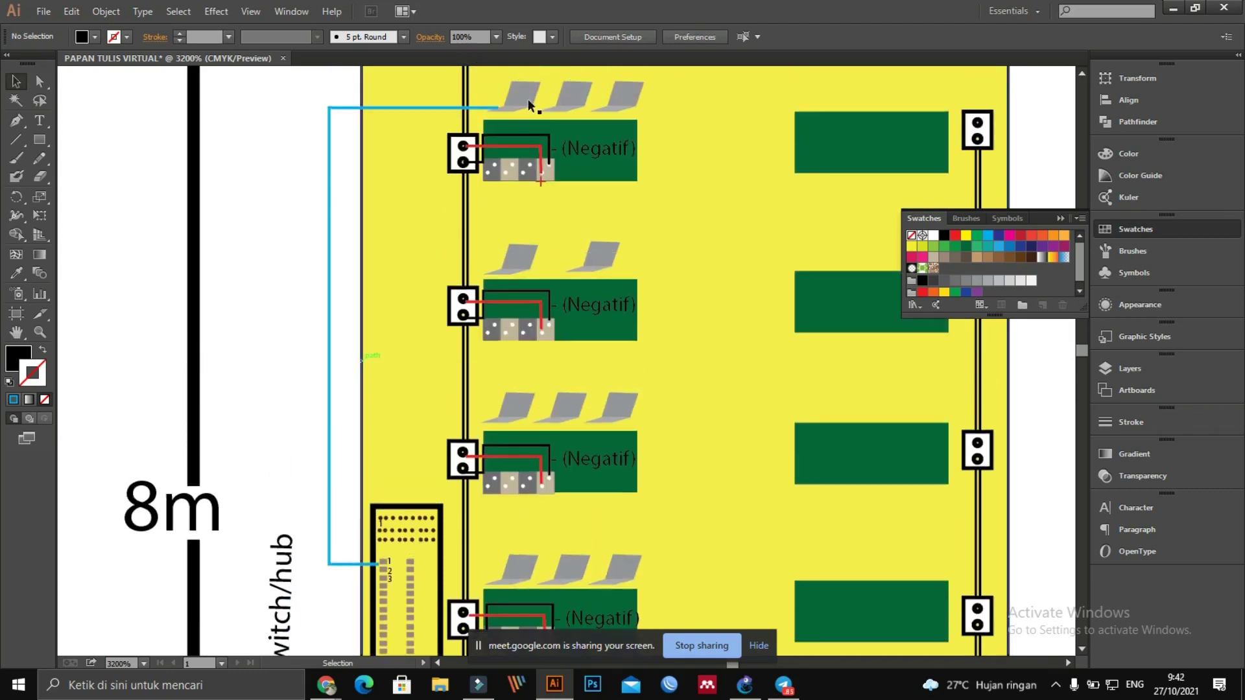
scroll(517, 134, up, 1)
scroll(499, 207, down, 1)
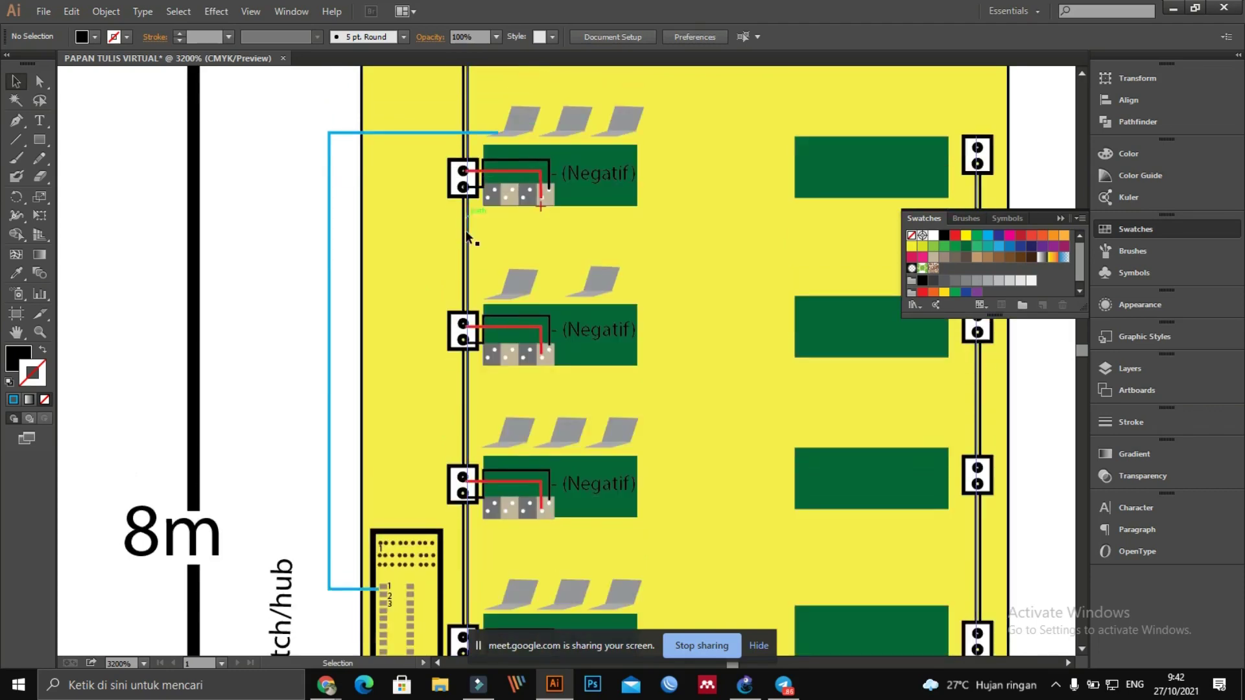
scroll(454, 461, down, 1)
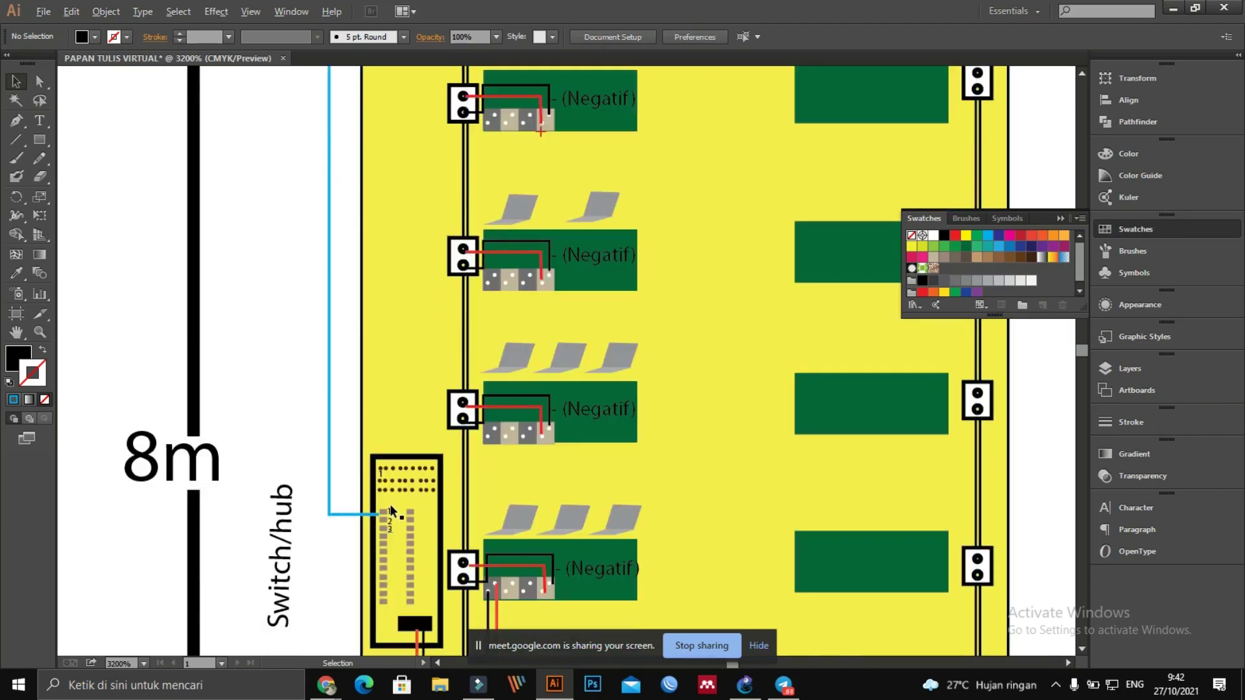
scroll(392, 503, up, 2)
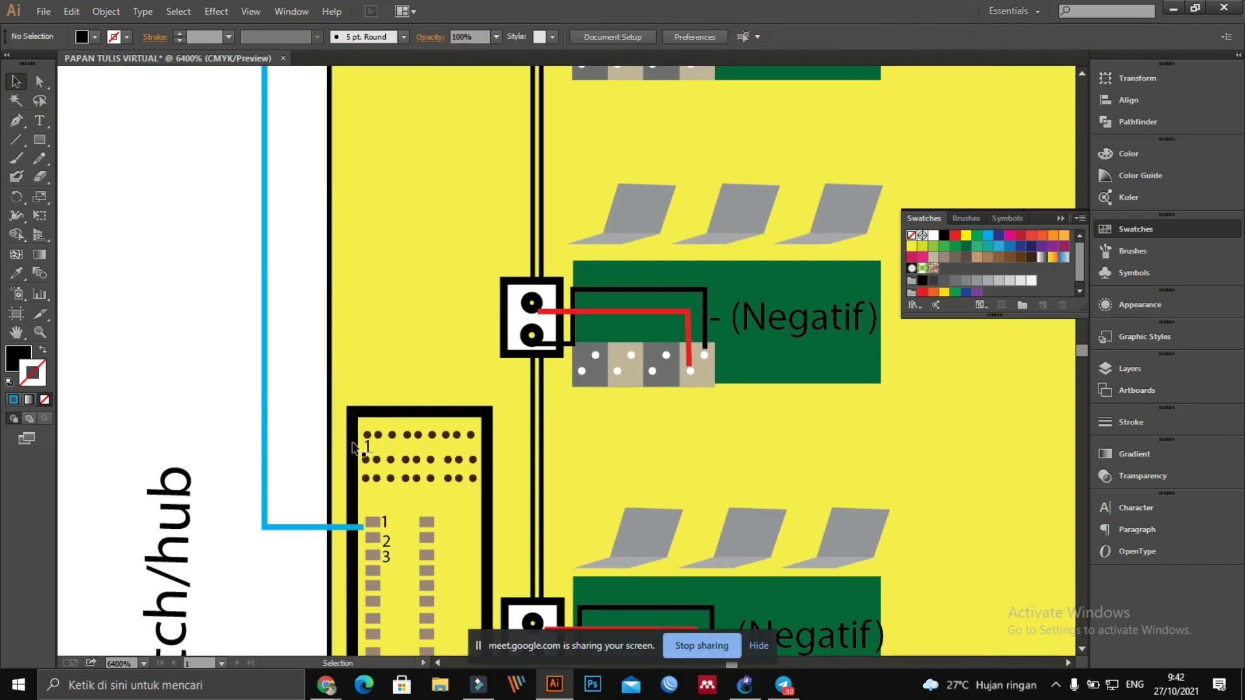
scroll(368, 524, down, 2)
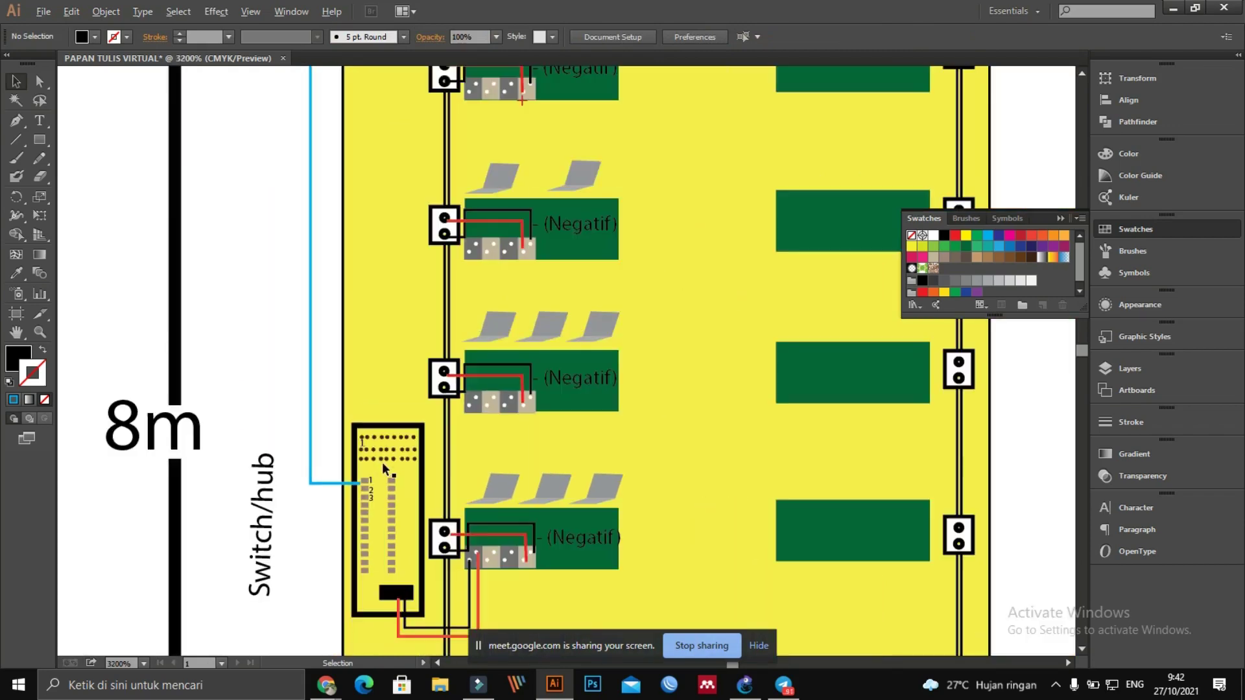
scroll(343, 282, up, 2)
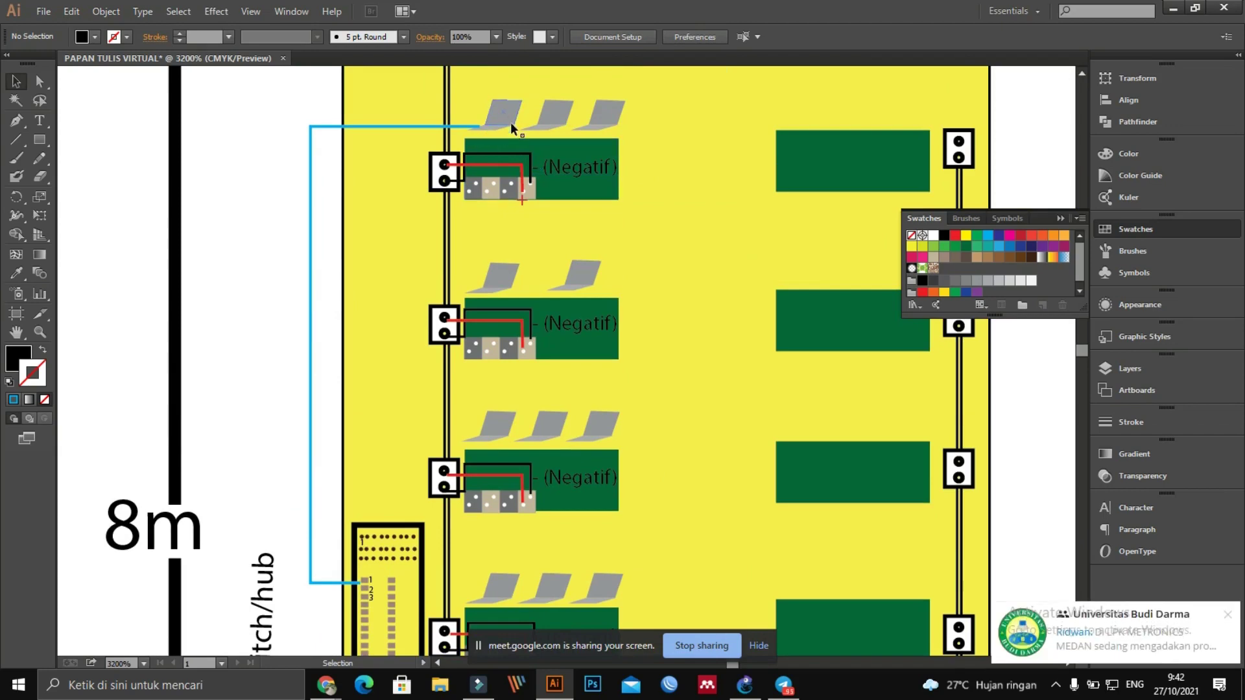
scroll(376, 422, down, 2)
scroll(331, 397, up, 2)
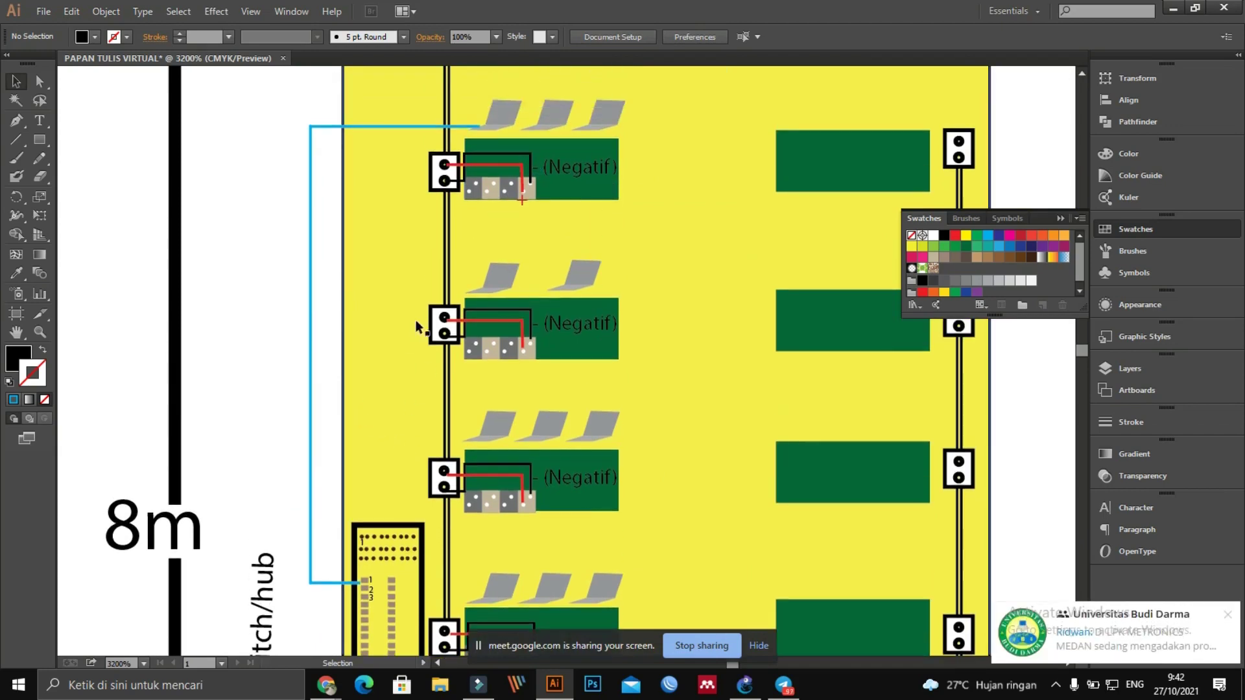
Step: Duplicate the blue cable horizontally toward the second laptop, and widen the copy outward past the original's vertical run to about 3.401 mm
click(309, 280)
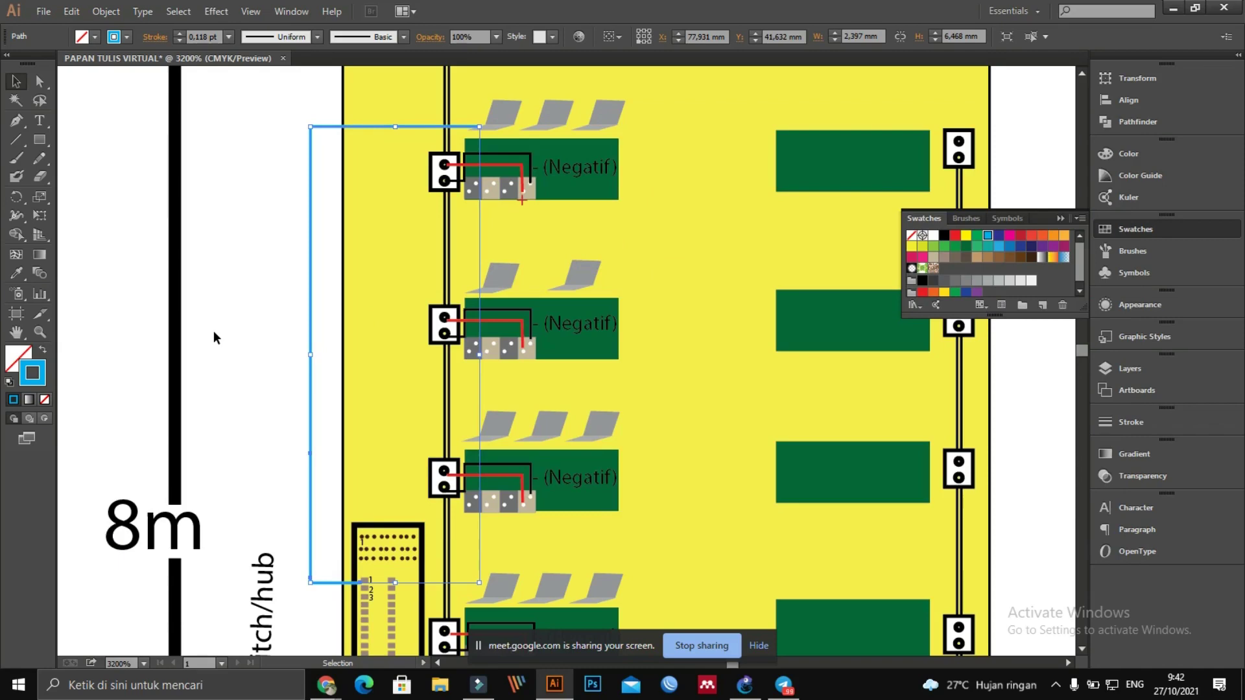
scroll(217, 330, down, 1)
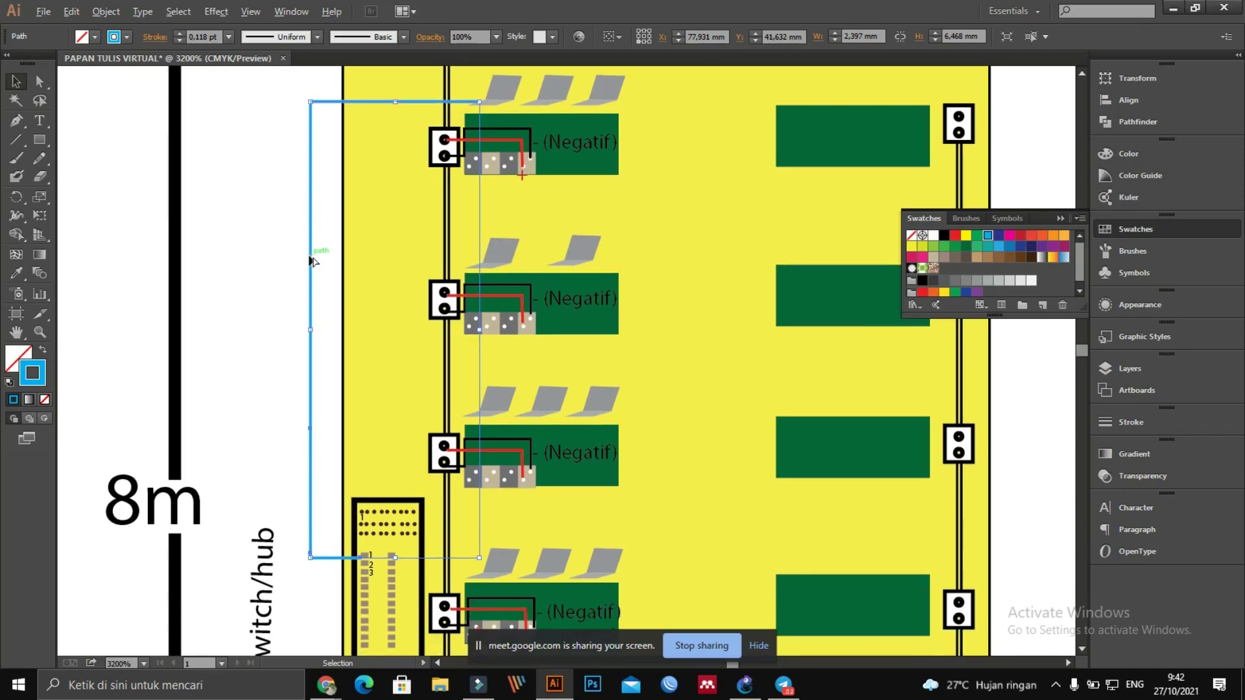
drag(311, 260, 372, 259)
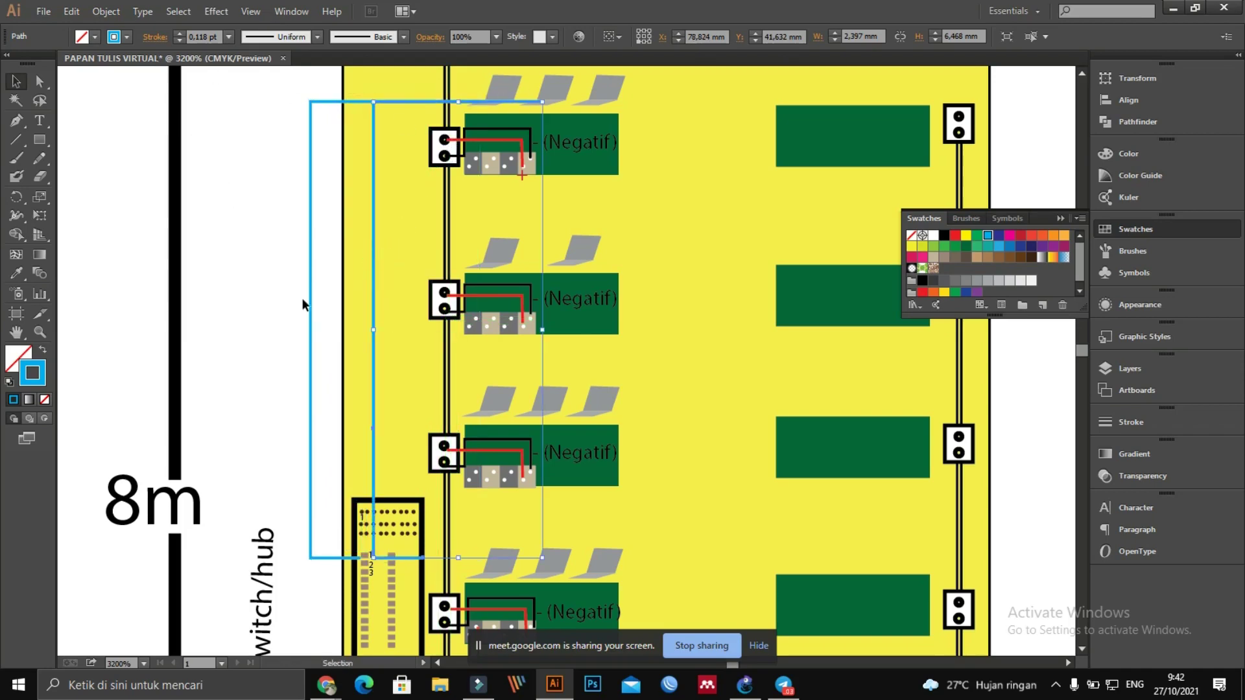
drag(373, 330, 303, 327)
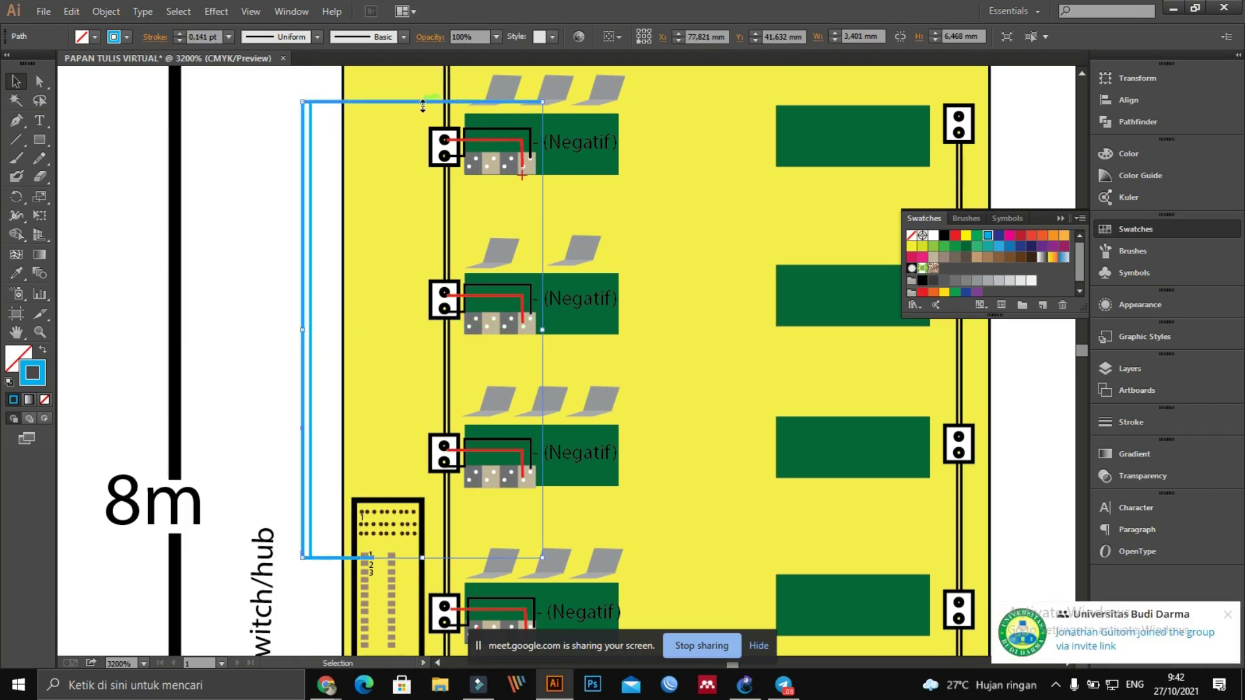
Step: Stretch the copied cable's upper edge above the original for a height of about 6.619 mm, and lower its bottom edge to port 2
drag(422, 102, 419, 113)
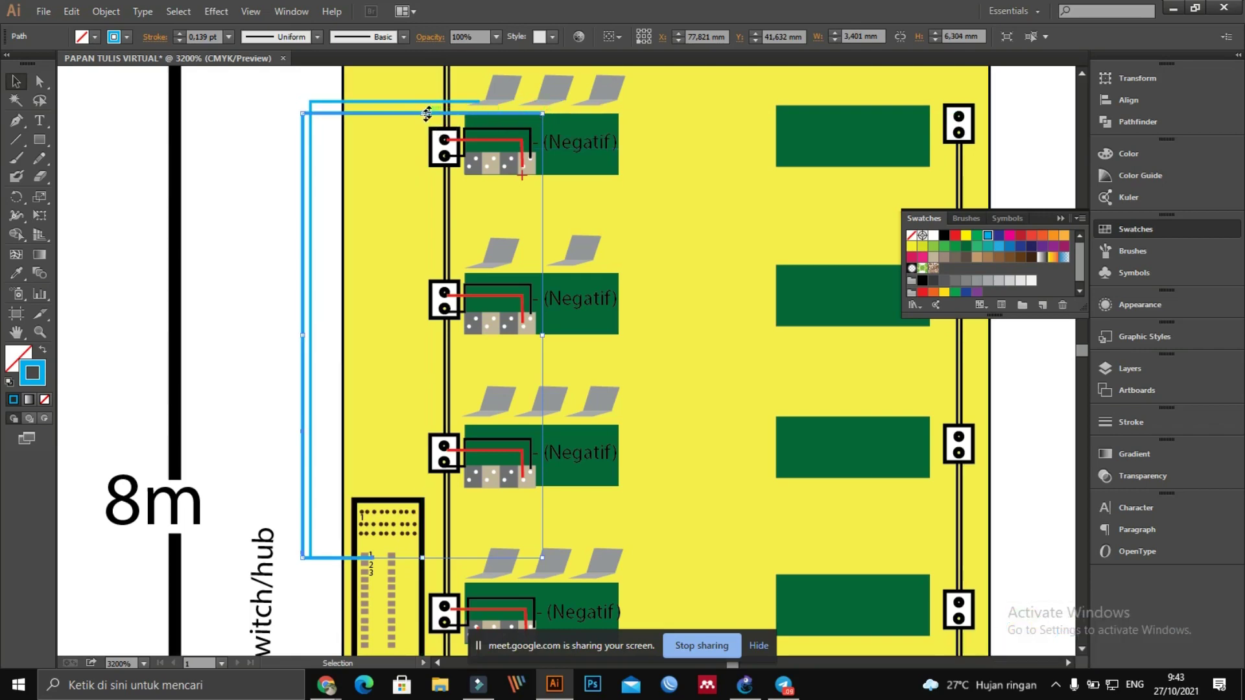
mouse_move(427, 114)
mouse_down()
mouse_move(431, 98)
mouse_move(471, 98)
mouse_up()
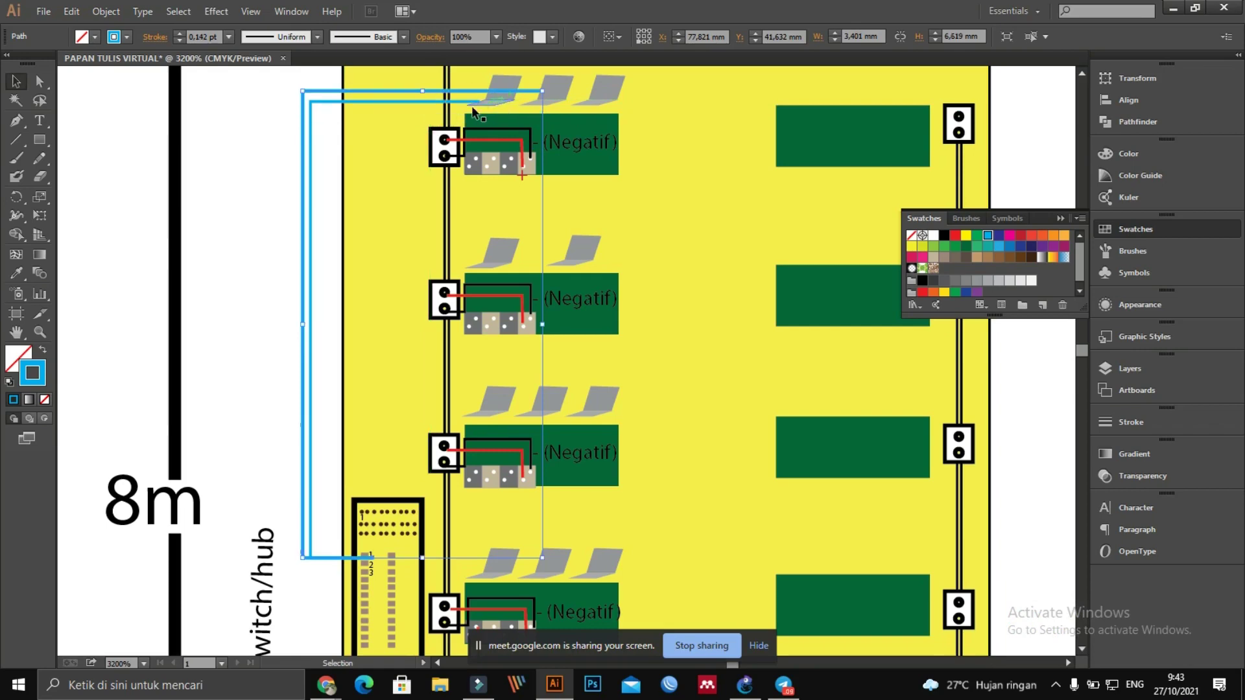
scroll(362, 389, down, 2)
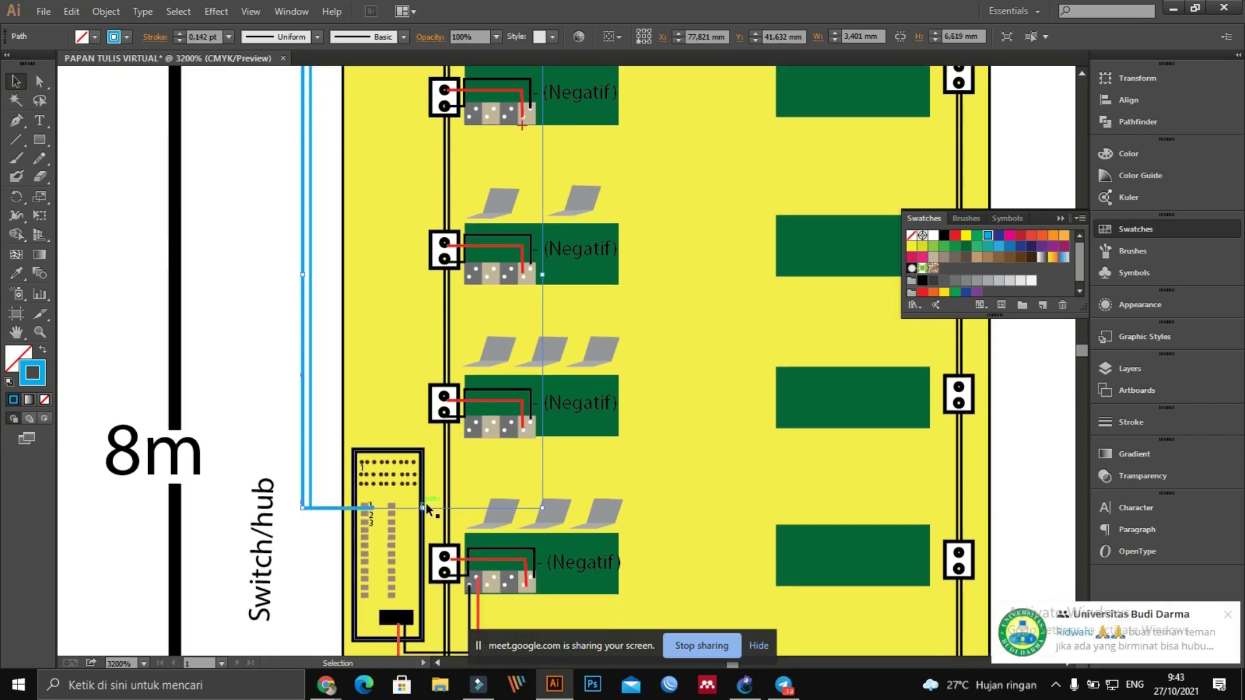
drag(422, 509, 429, 516)
click(244, 402)
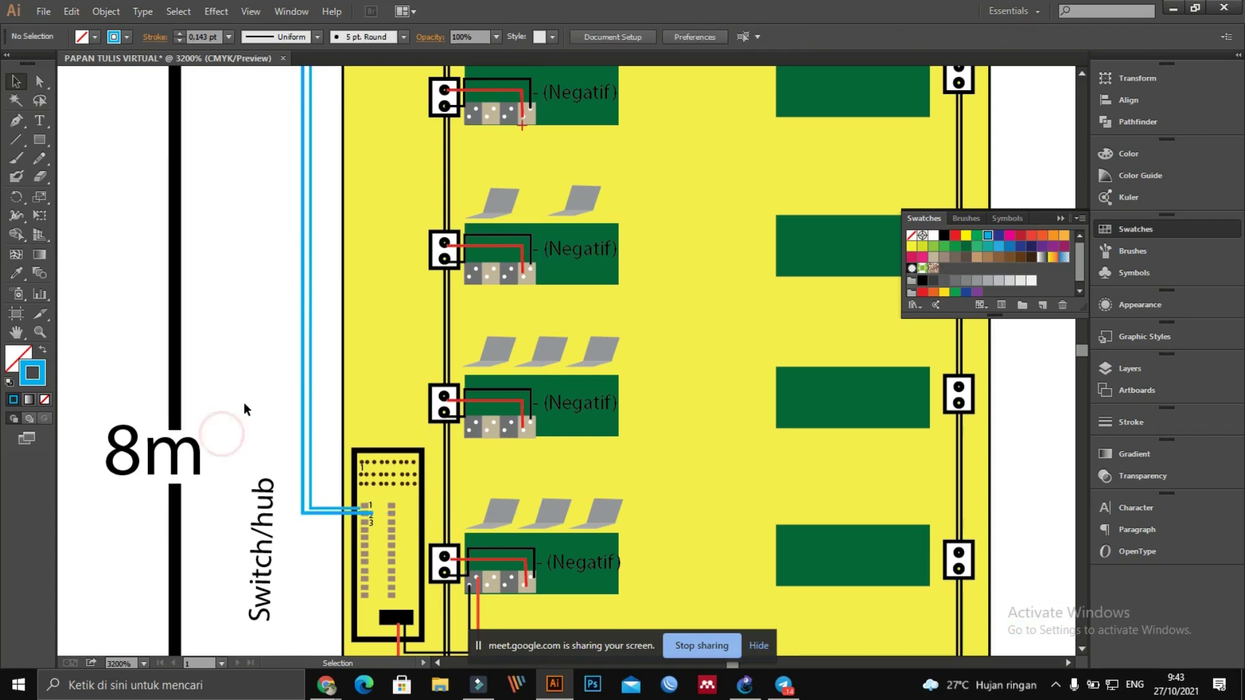
scroll(243, 402, up, 3)
scroll(411, 335, down, 3)
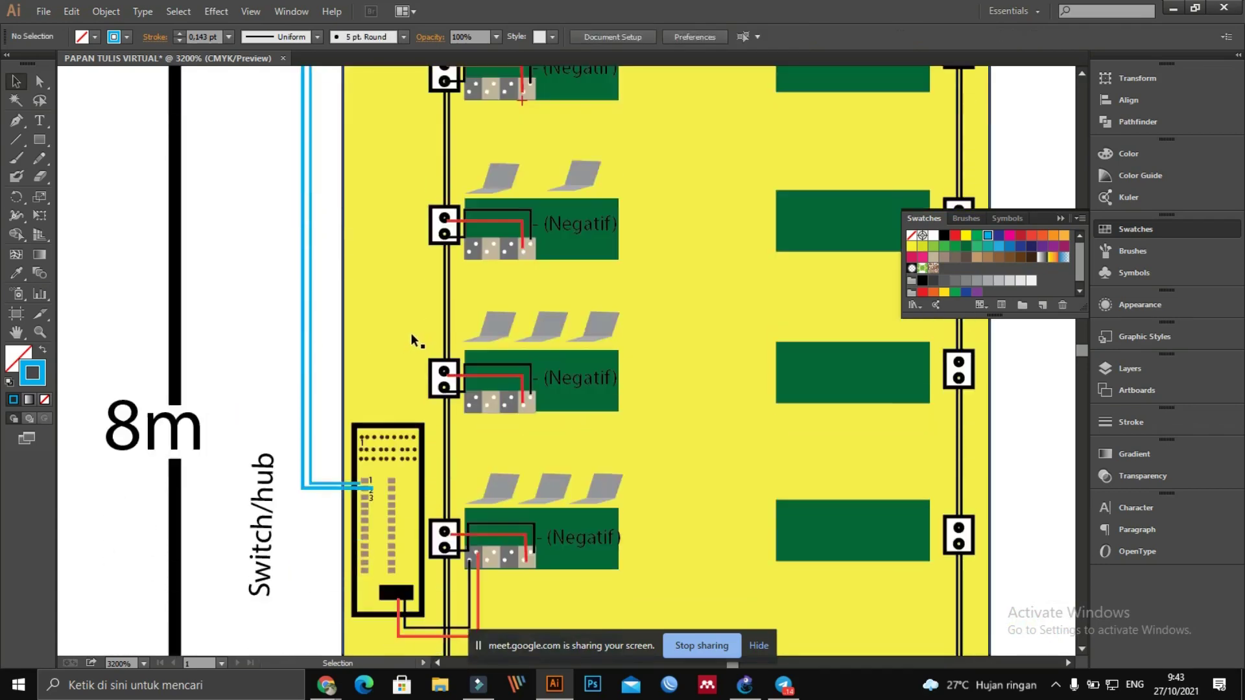
scroll(400, 333, up, 1)
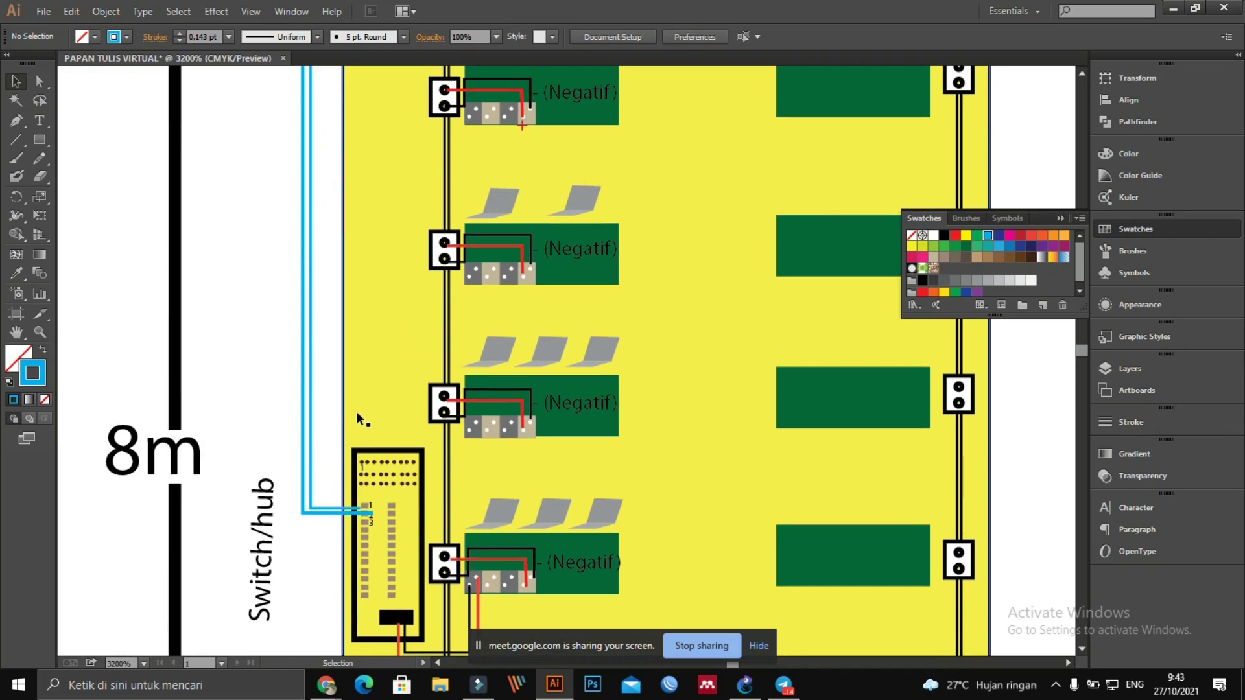
scroll(358, 413, down, 1)
scroll(360, 416, up, 1)
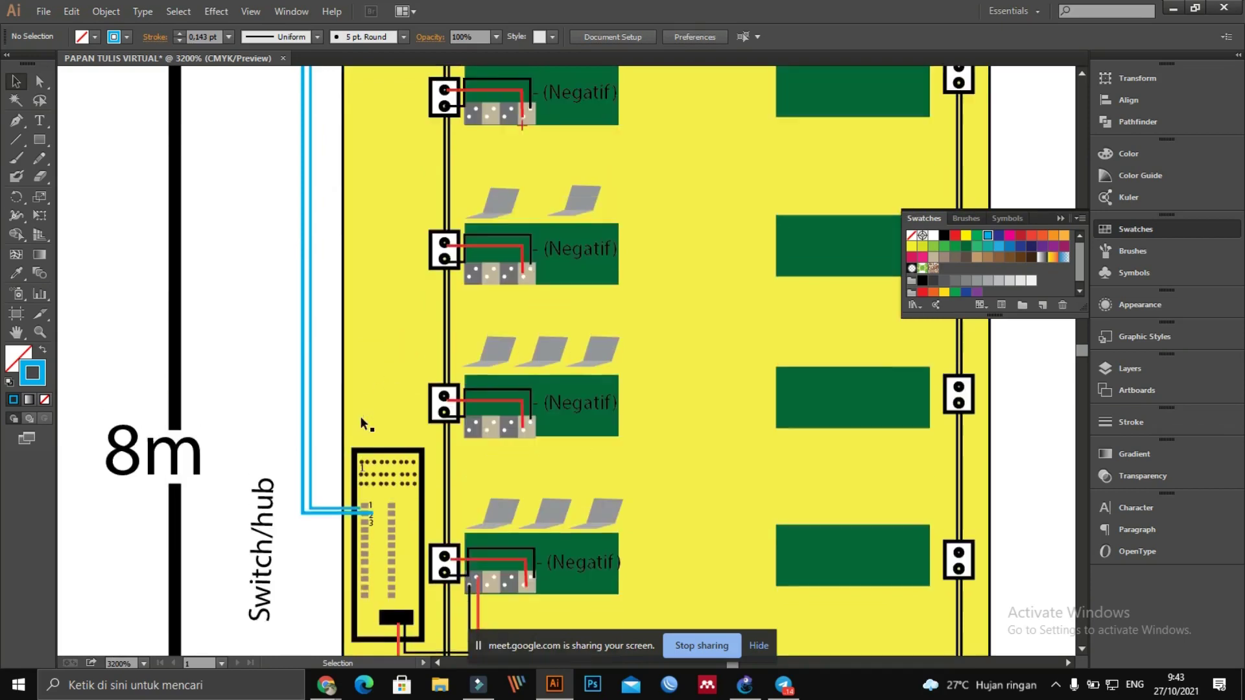
Step: Examine the two blue cables from the first desk's laptops to ports 1 and 2 of the Switch/hub
scroll(350, 408, up, 2)
scroll(317, 389, up, 1)
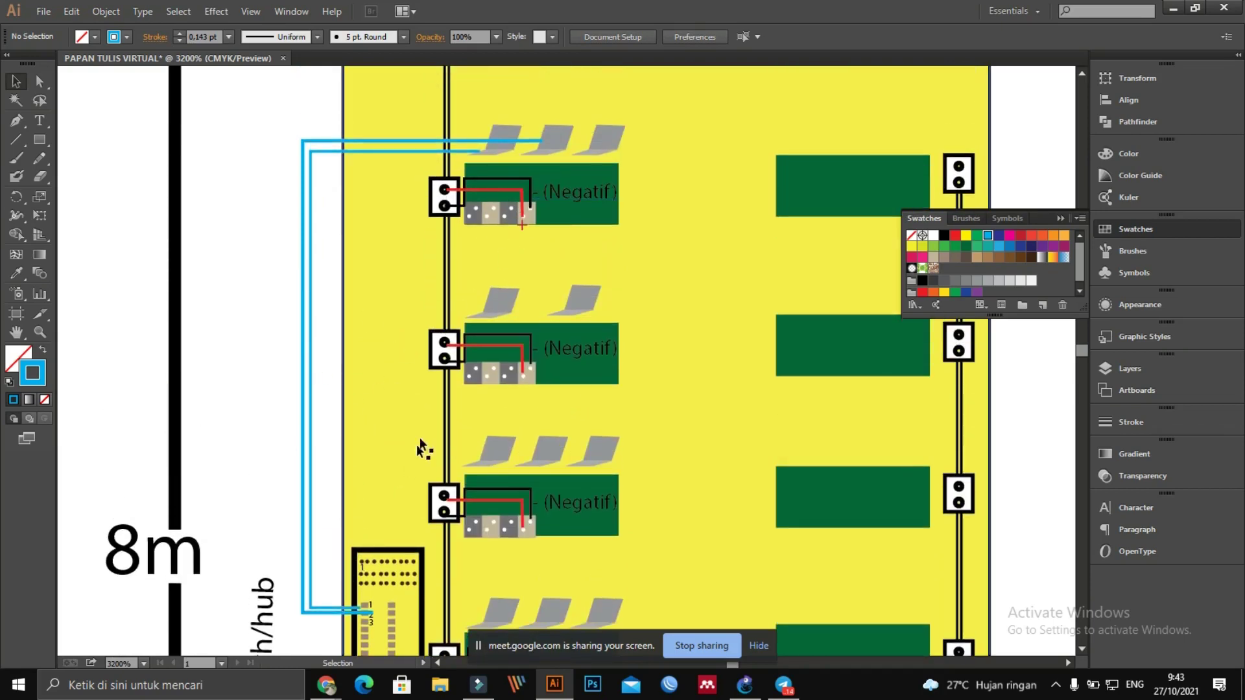
scroll(436, 363, up, 2)
scroll(435, 355, up, 2)
scroll(436, 355, down, 1)
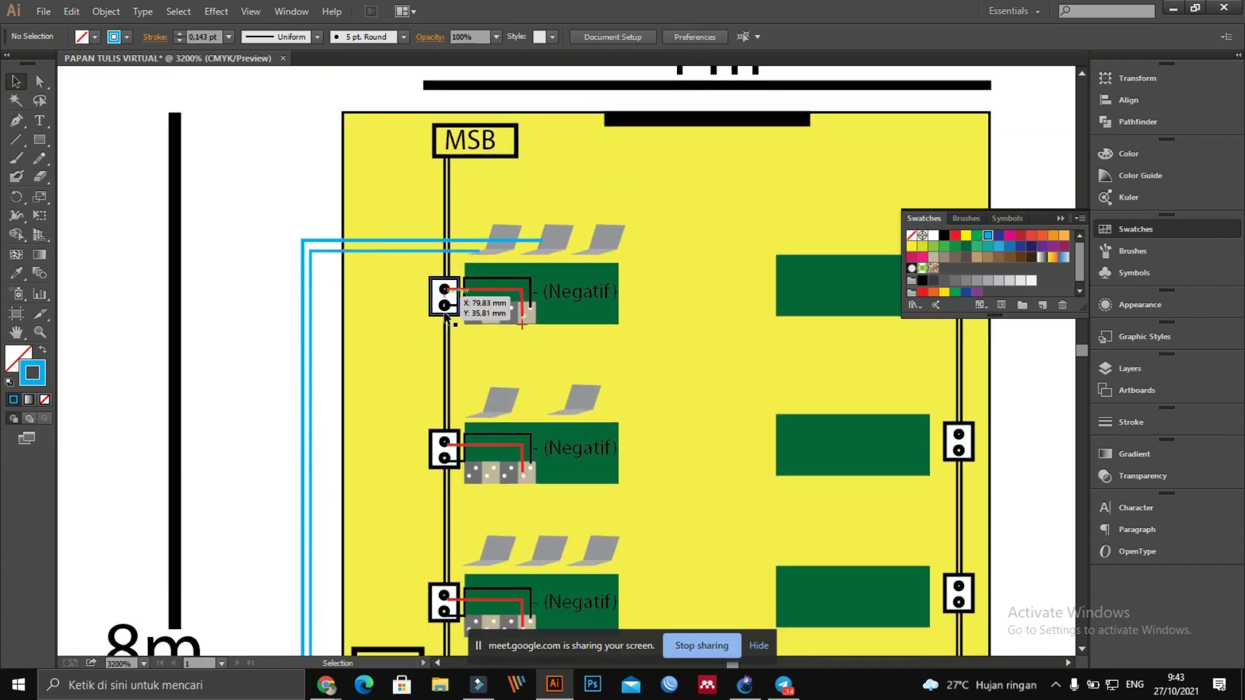
scroll(480, 293, down, 6)
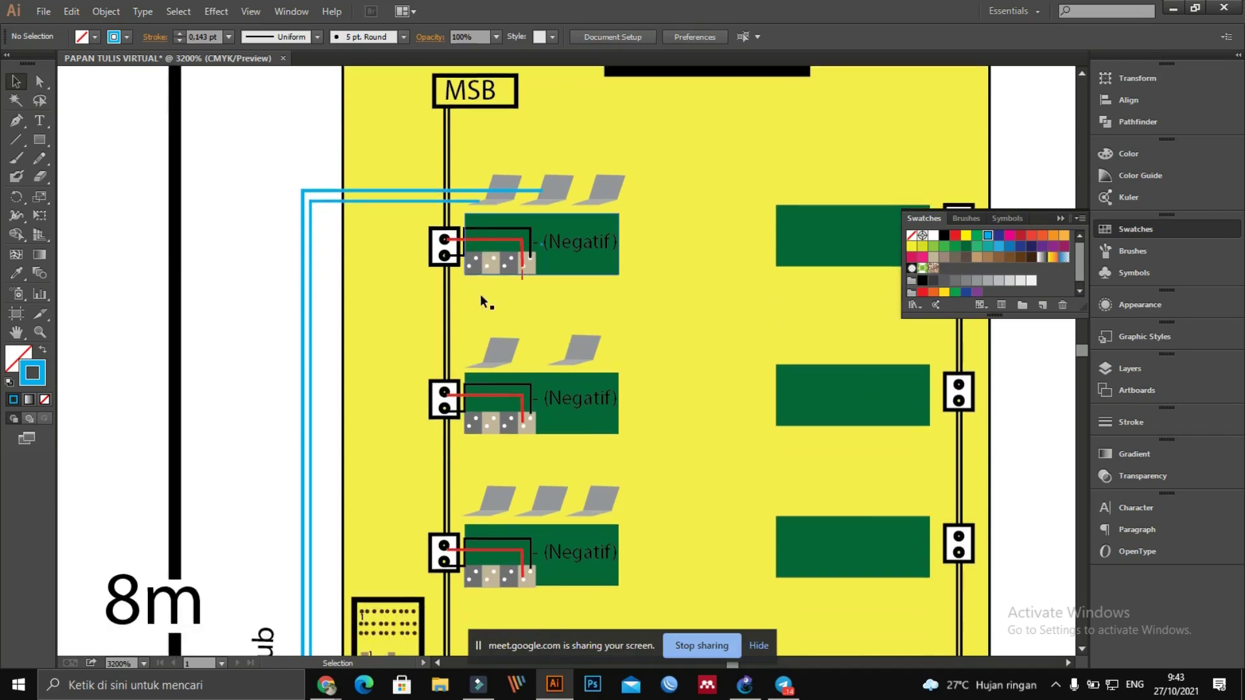
scroll(481, 299, down, 8)
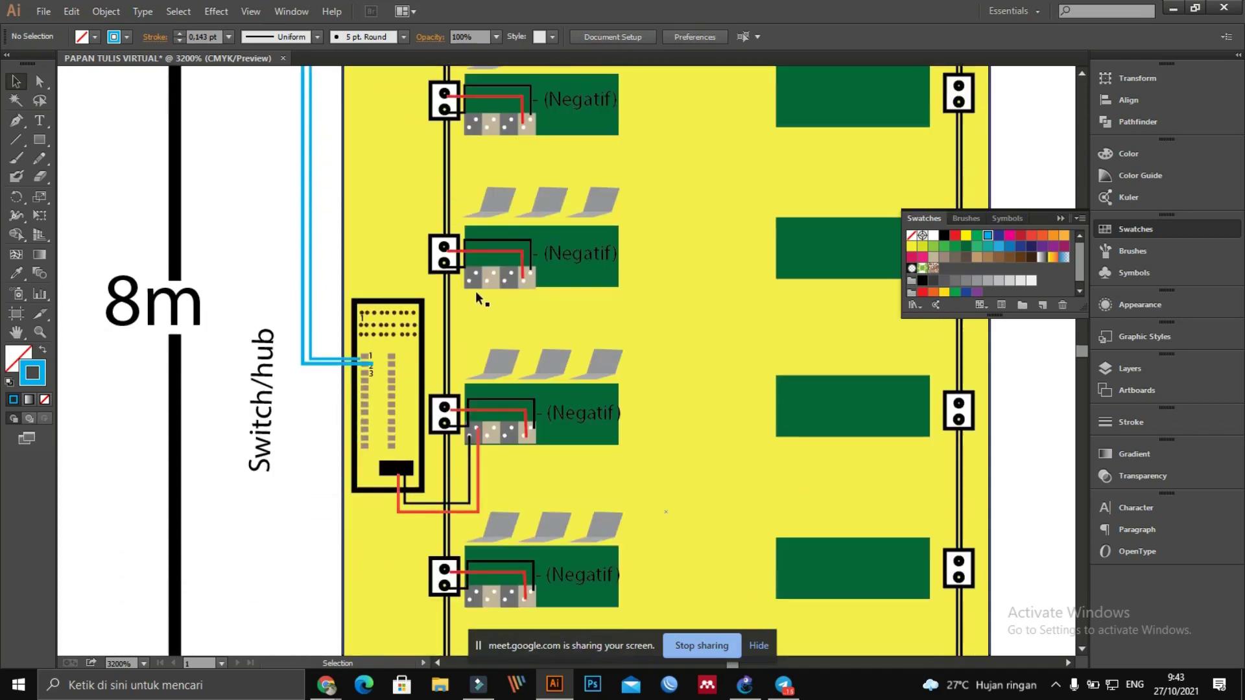
scroll(478, 286, down, 2)
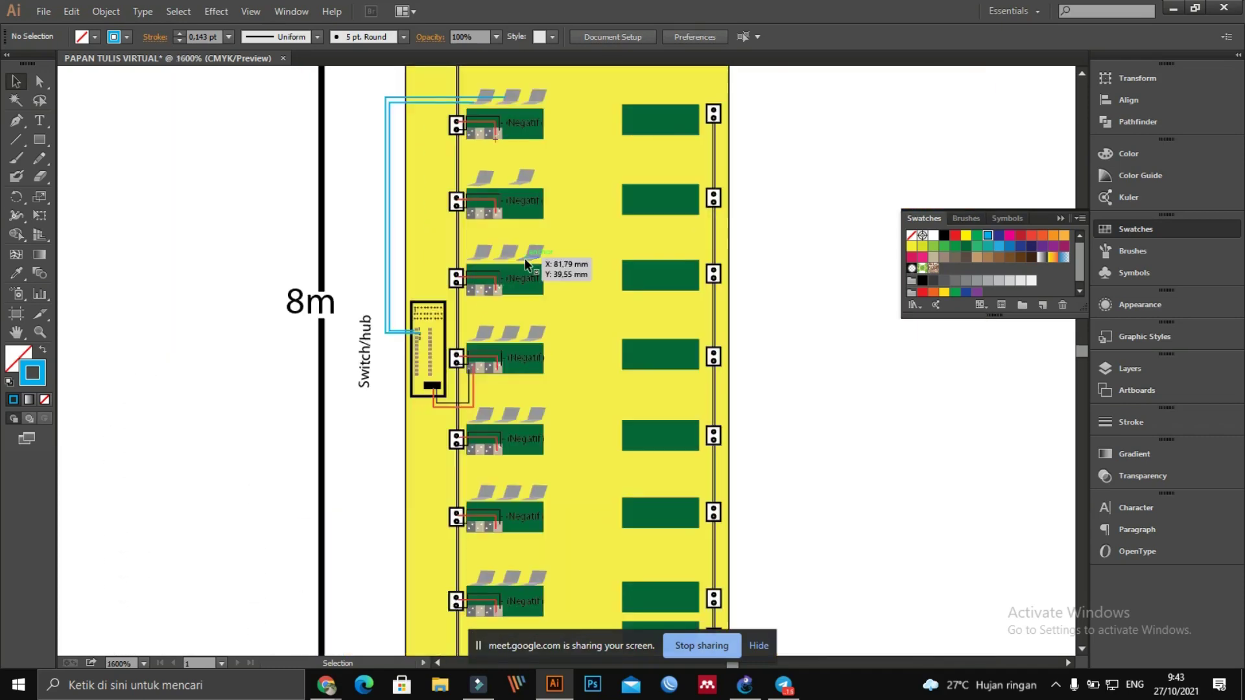
scroll(490, 341, up, 1)
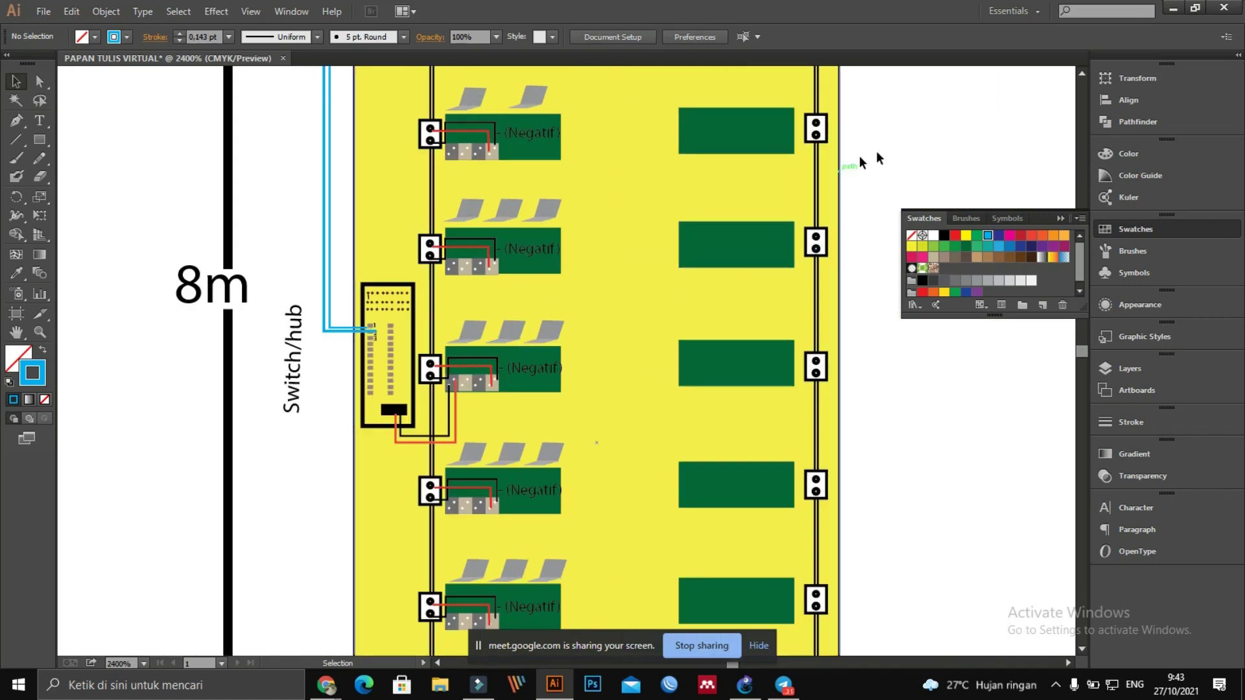
Step: Put away the floating color swatches and review the whole floor plan from the MSB to the TV, AC and papan tulis area
click(1059, 218)
scroll(877, 294, up, 6)
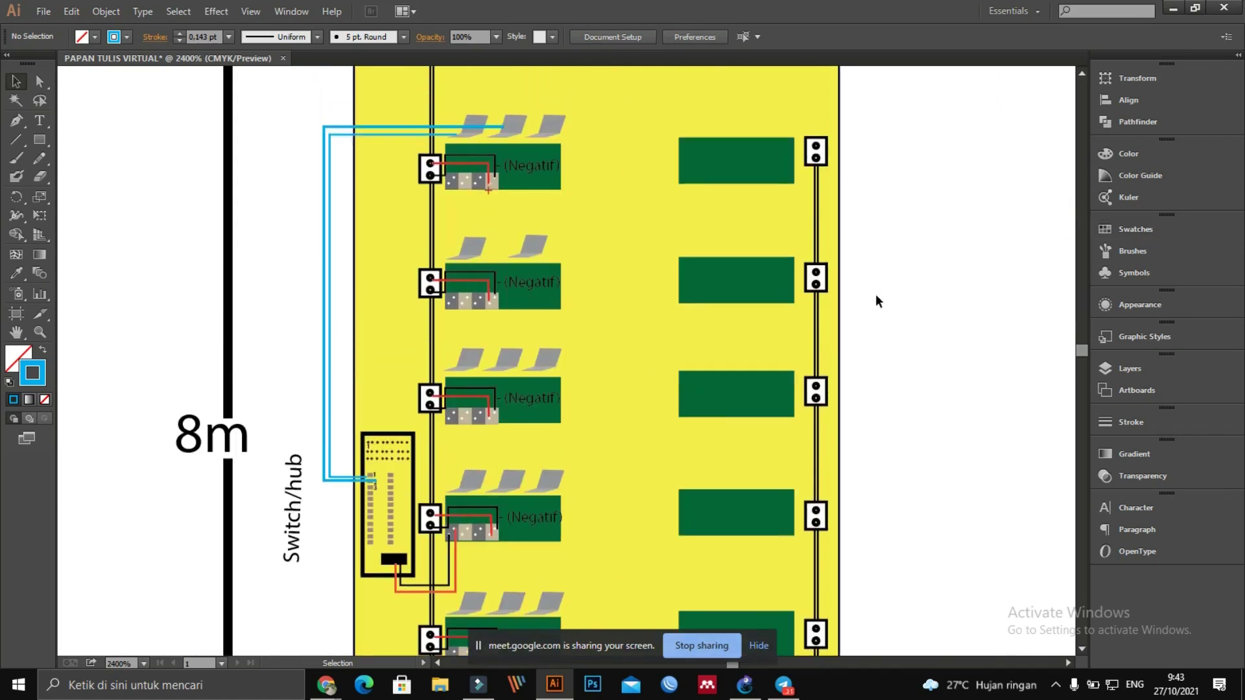
scroll(876, 295, up, 3)
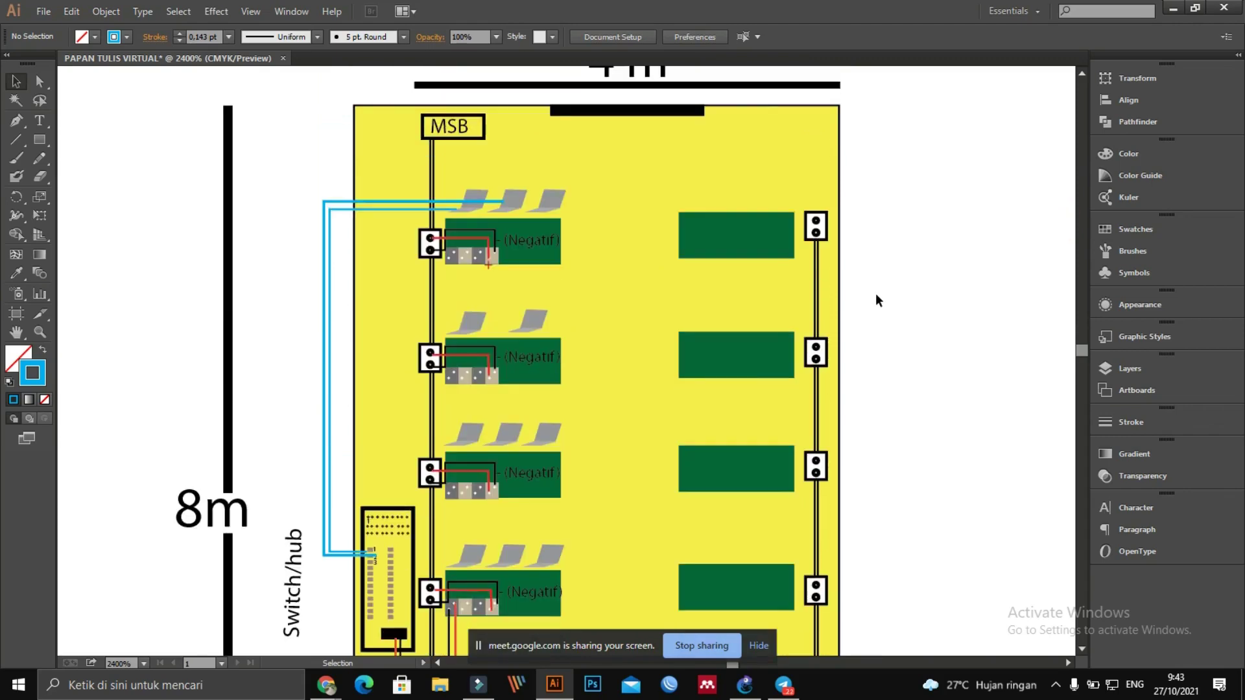
scroll(876, 299, down, 9)
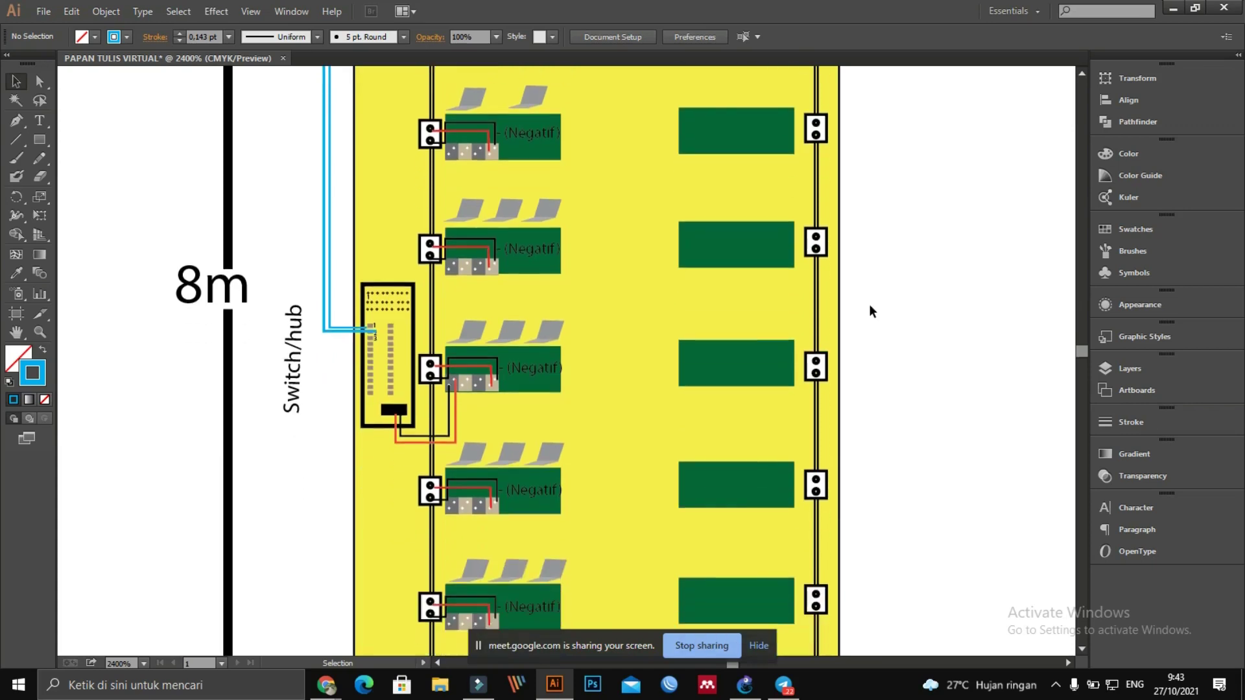
scroll(869, 305, down, 2)
scroll(869, 299, down, 4)
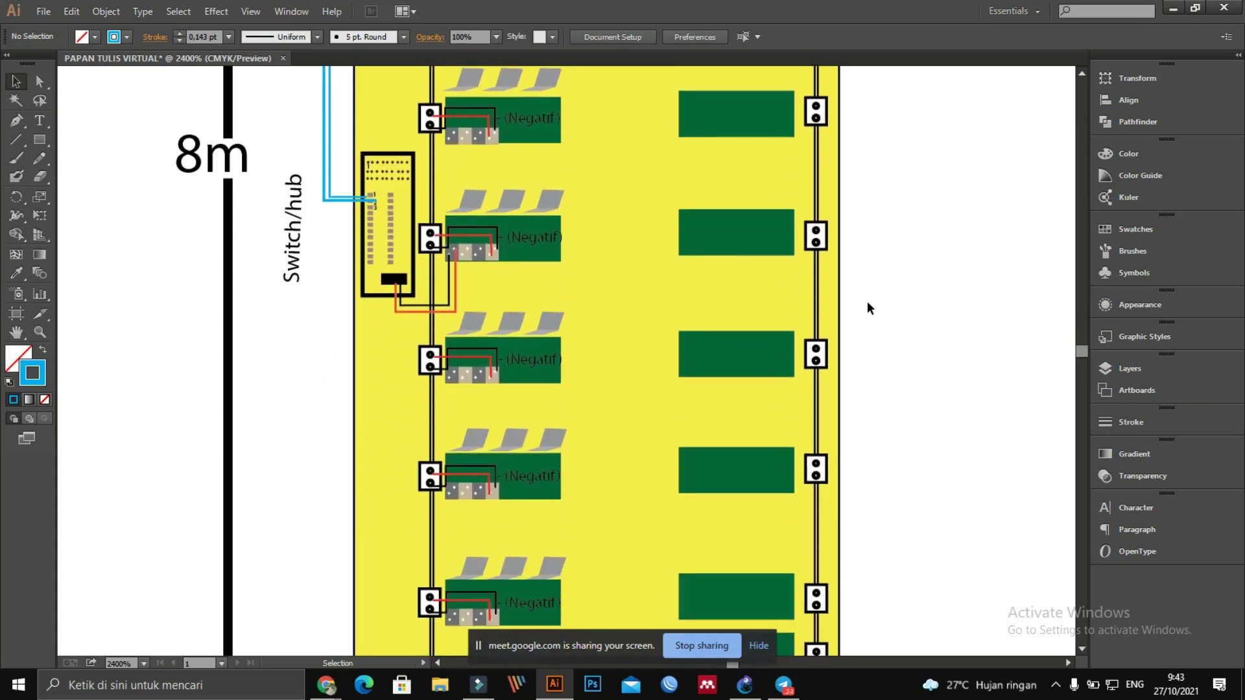
scroll(866, 305, down, 8)
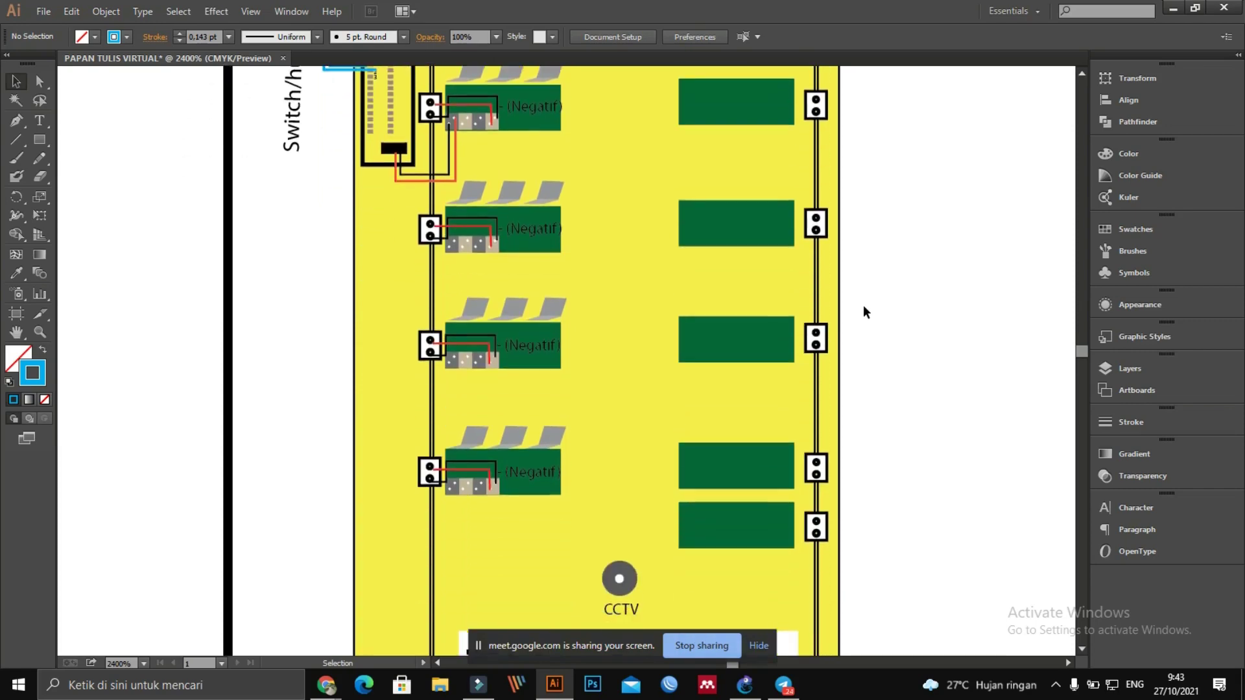
scroll(851, 326, down, 4)
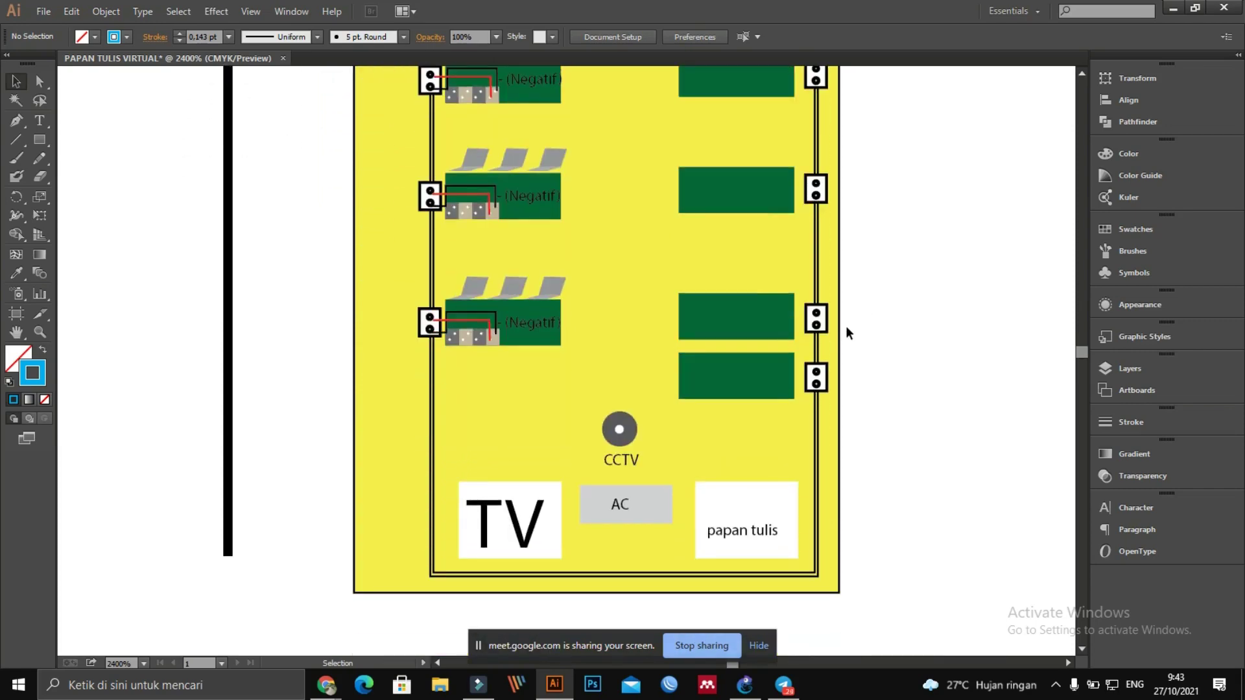
scroll(761, 347, up, 10)
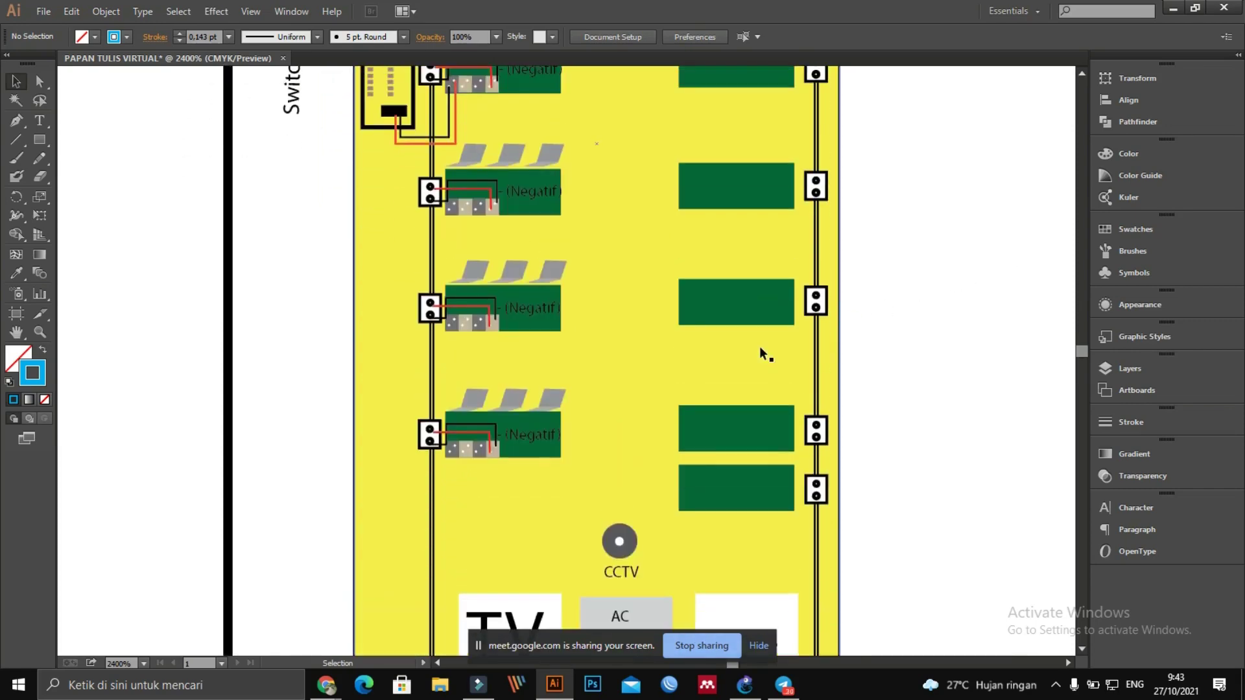
scroll(758, 343, up, 5)
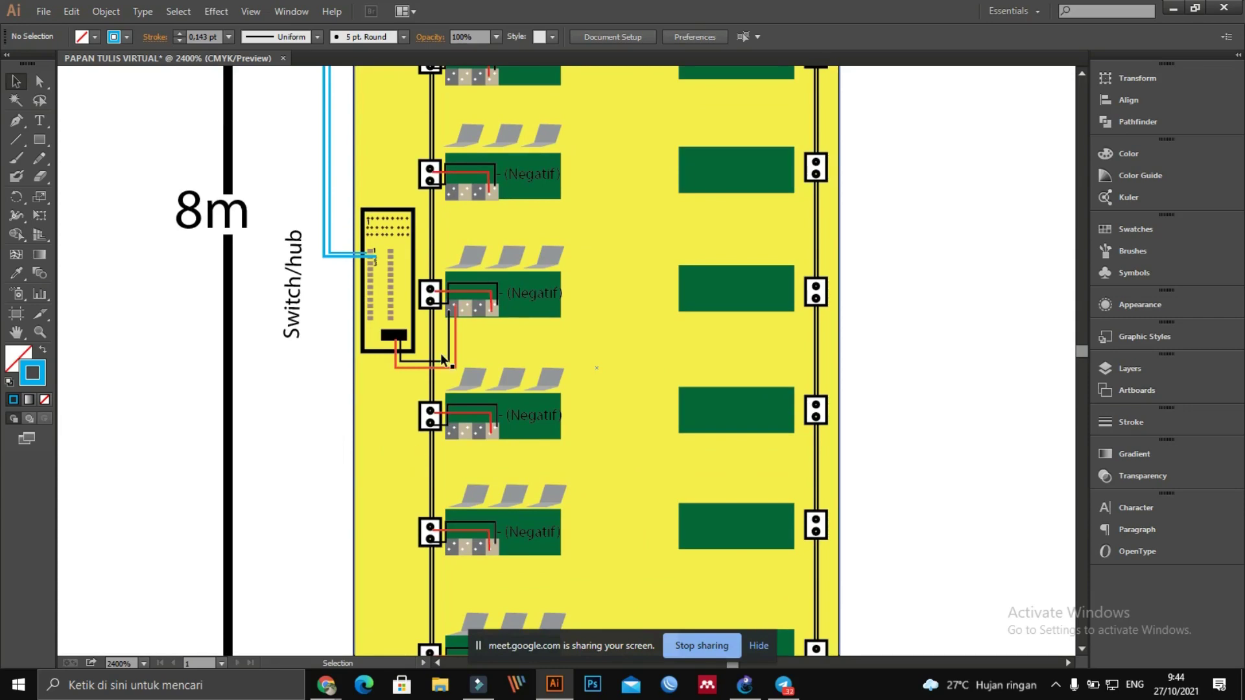
scroll(463, 284, up, 3)
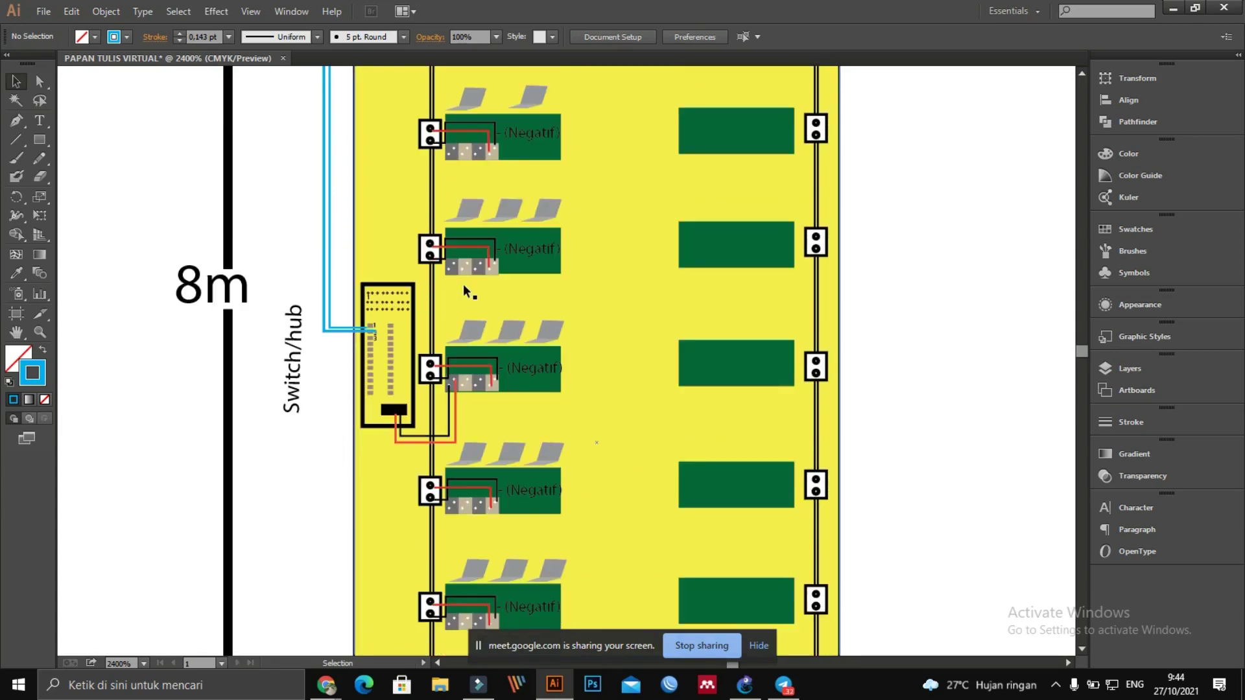
Step: Check the desk rows and their laptops against the Switch/hub's position, from the 4 m dimension to the last row
click(941, 302)
scroll(674, 286, up, 6)
scroll(508, 246, up, 3)
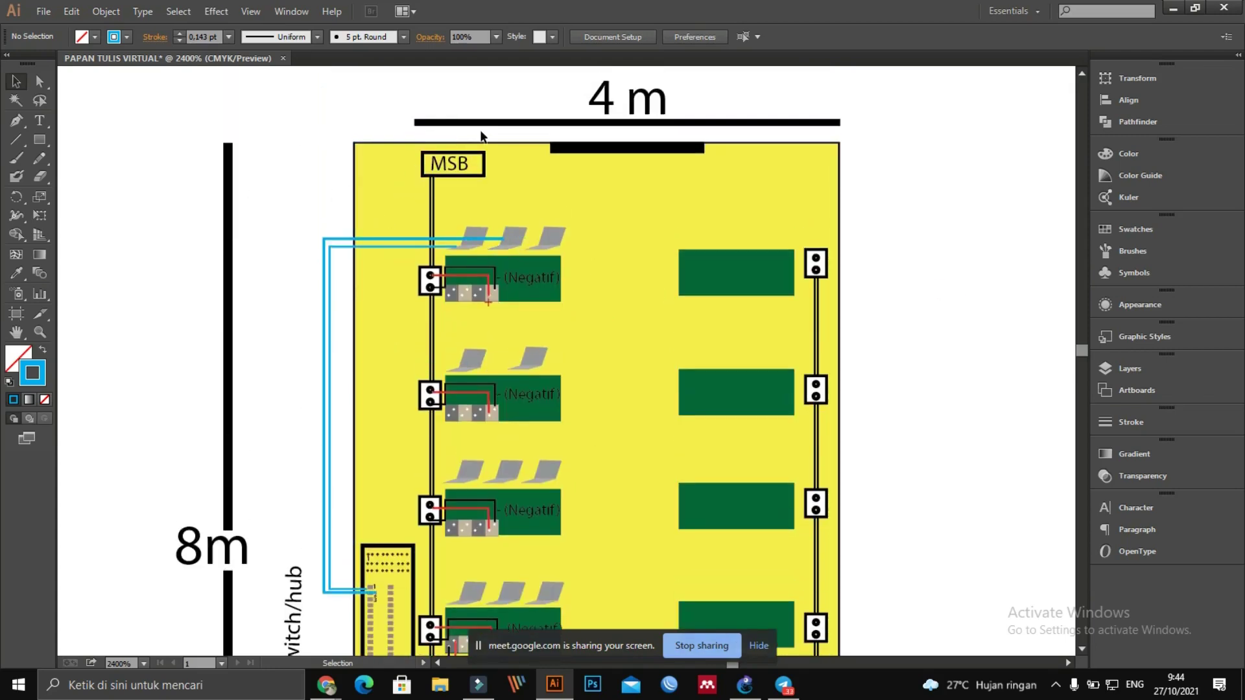
scroll(445, 264, down, 5)
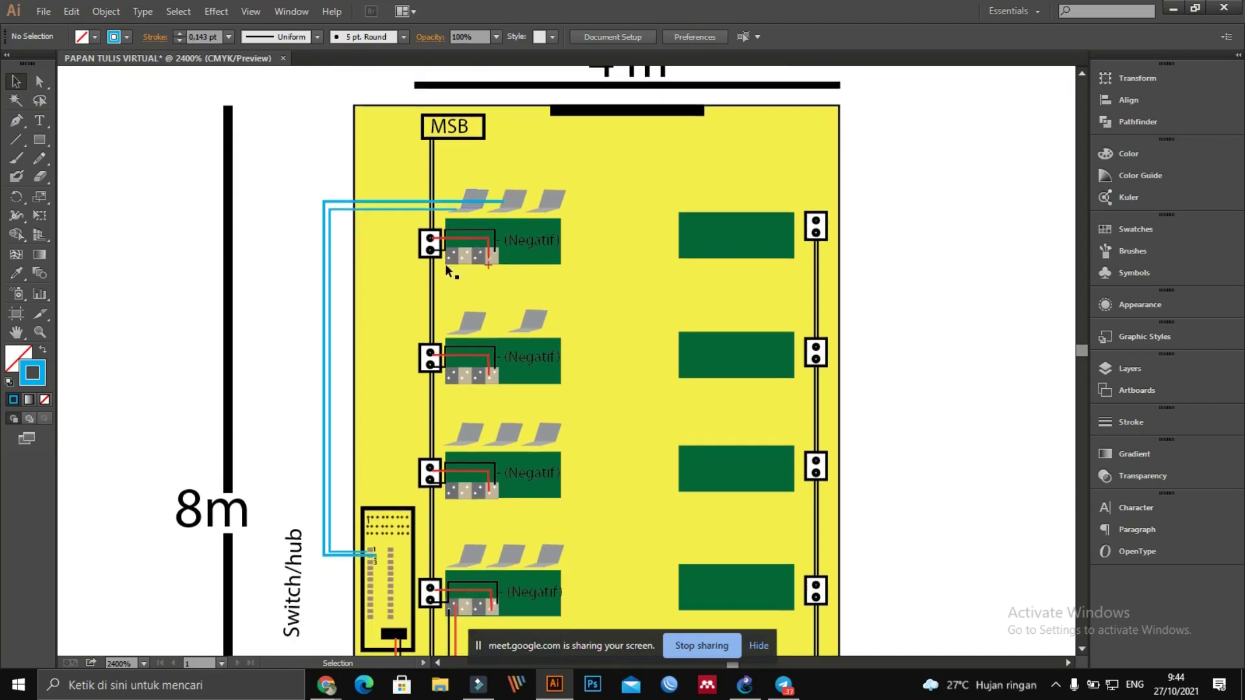
scroll(331, 441, down, 2)
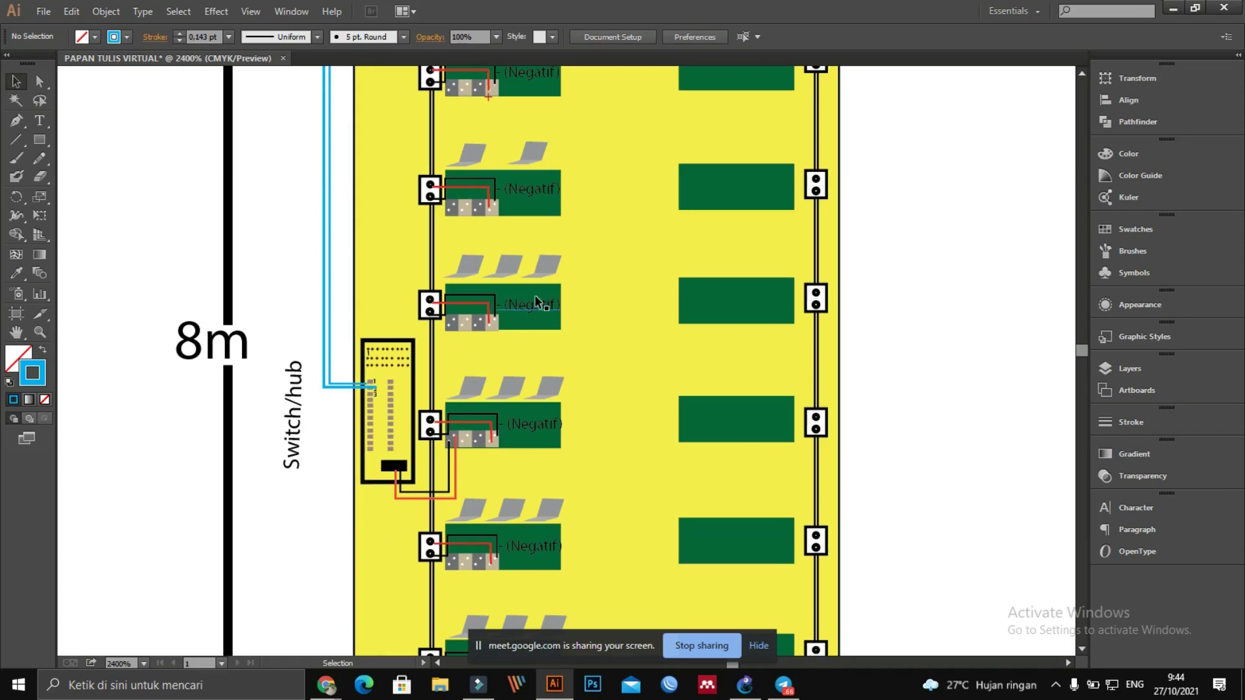
scroll(534, 295, down, 5)
scroll(534, 294, down, 3)
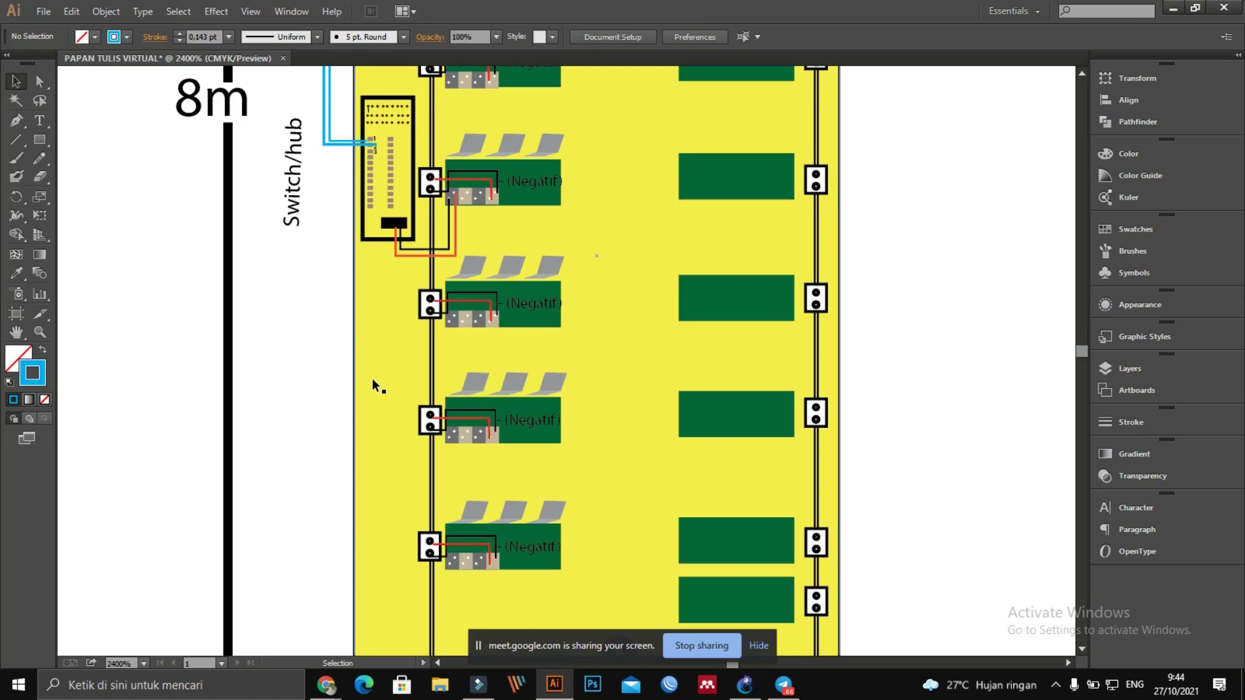
scroll(409, 358, down, 1)
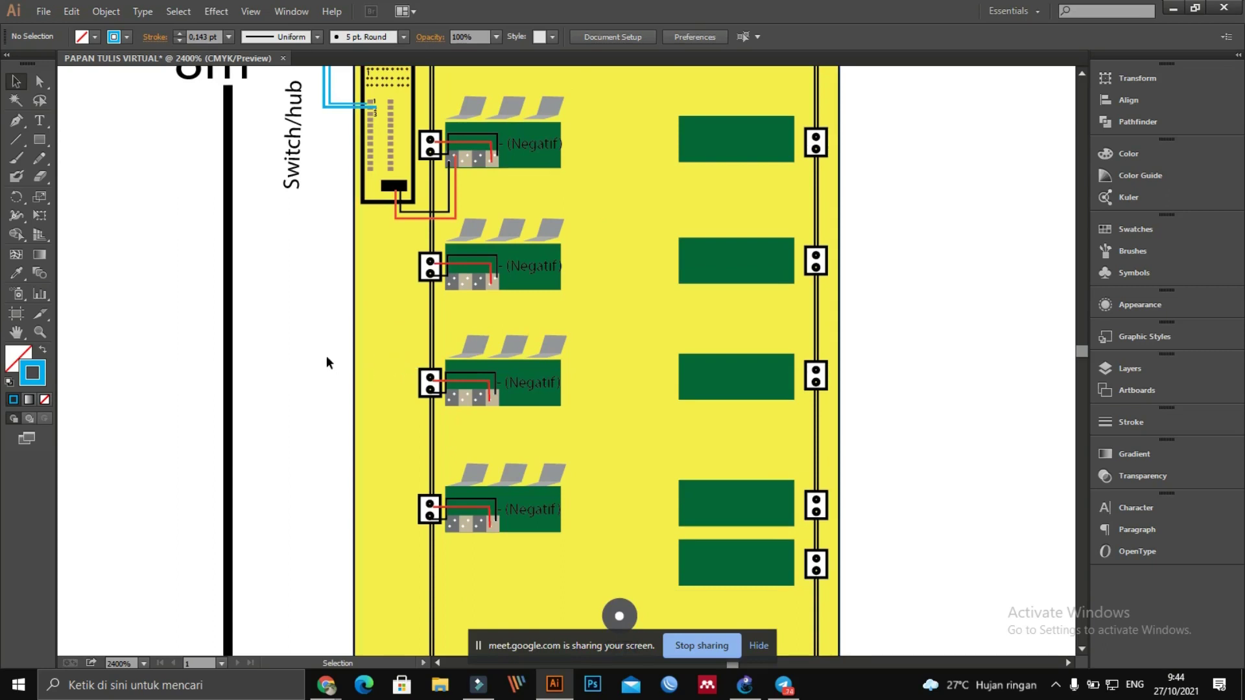
scroll(323, 356, up, 3)
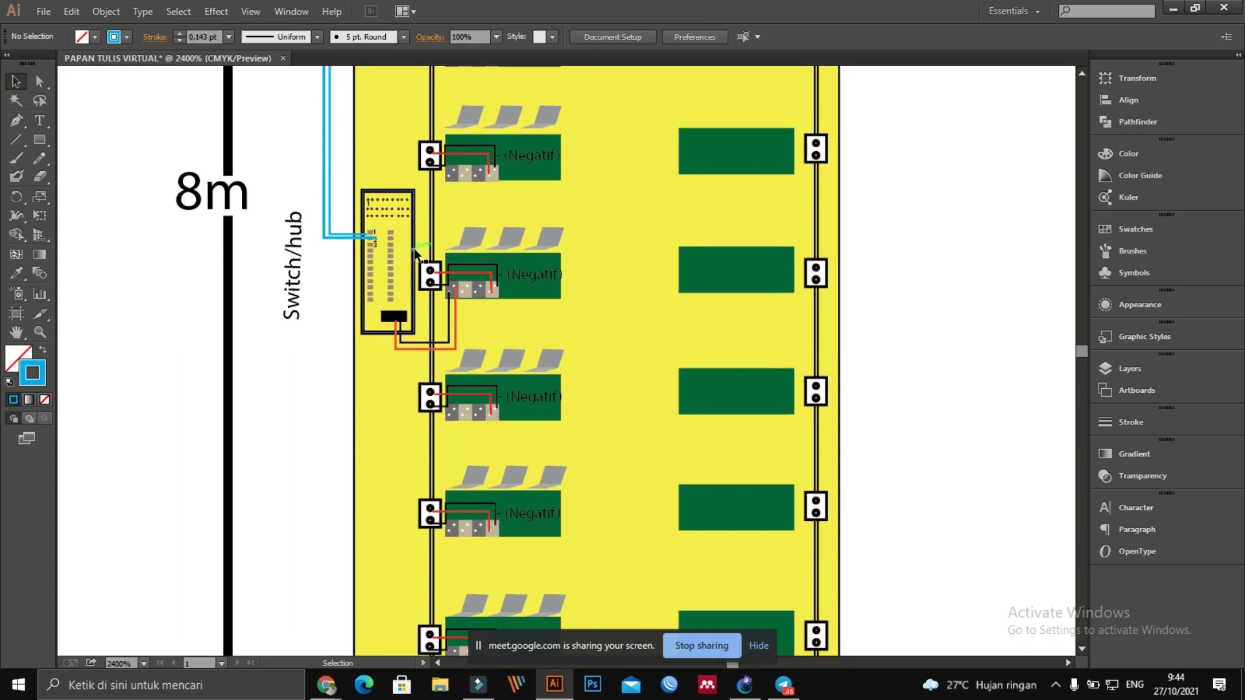
Step: Show the document at 100%, magnify it in stages to 1600%, and search the canvas for the floor plan
key(ctrl+1)
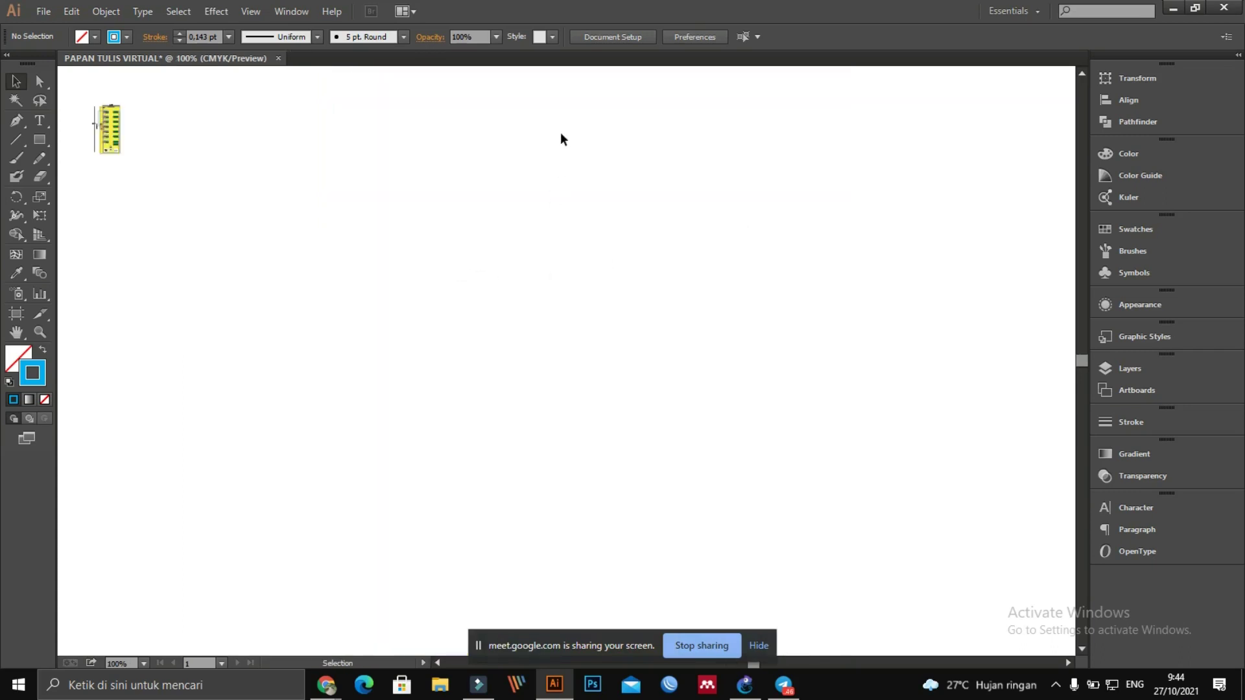
key(a)
key(ctrl+equal)
key(ctrl+equal)
key(ctrl+equal)
key(ctrl+equal)
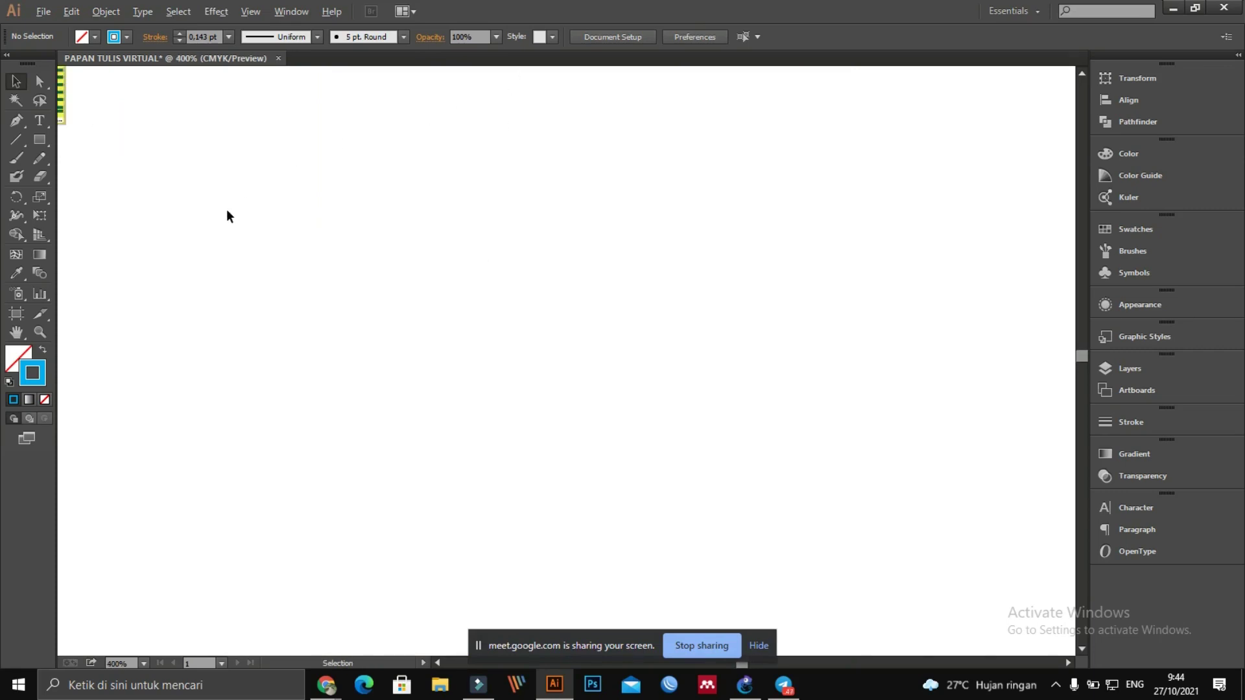
key(ctrl+equal)
key(ctrl+equal)
key(ctrl+equal)
key(ctrl+equal)
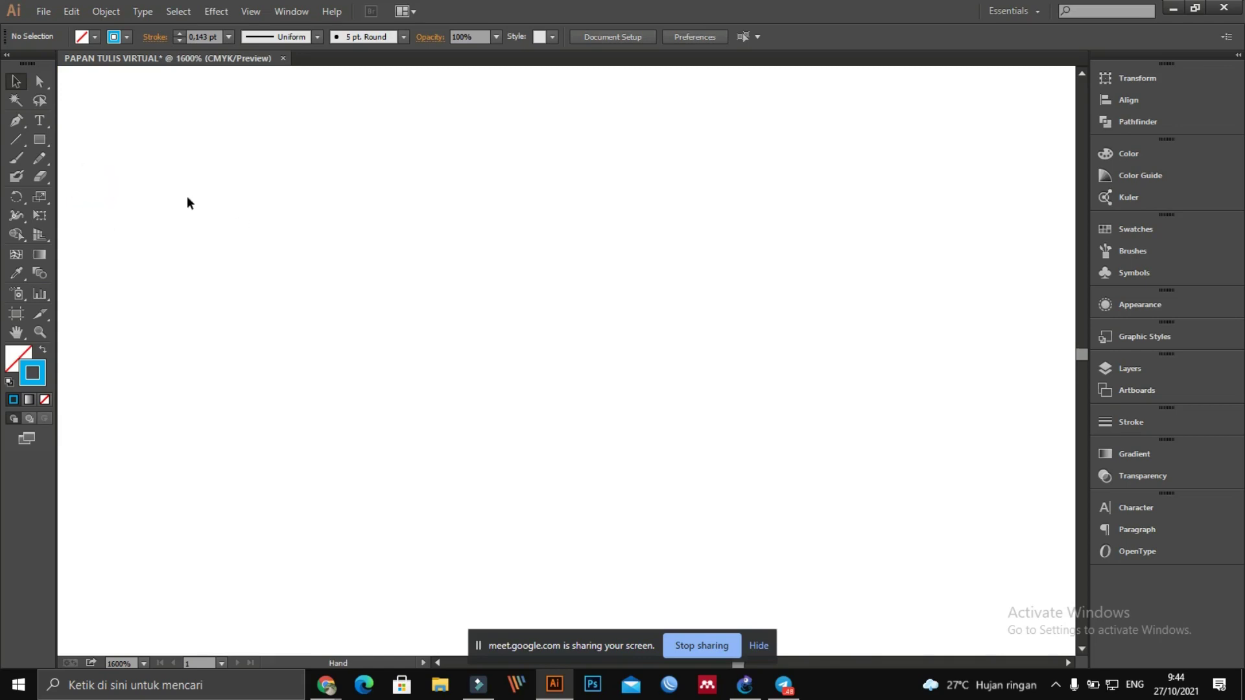
drag(186, 195, 597, 414)
drag(1079, 356, 1062, 181)
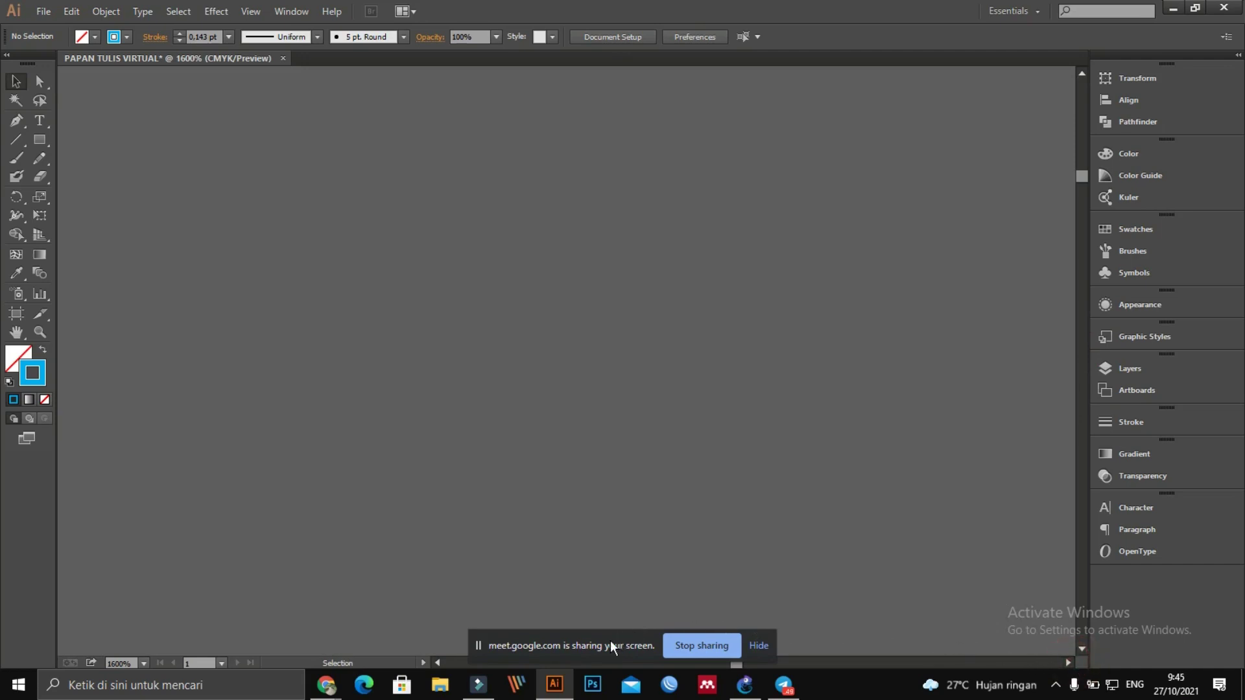
drag(610, 644, 510, 437)
click(436, 663)
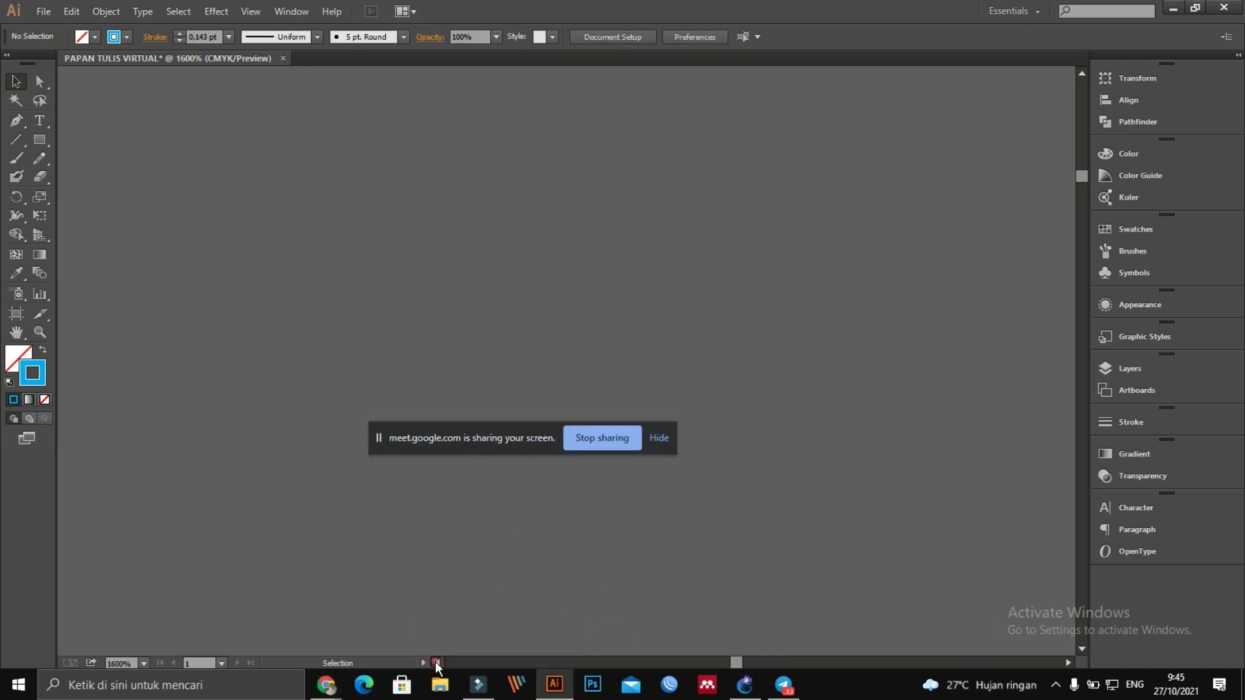
drag(736, 662, 558, 660)
scroll(523, 192, up, 2)
click(495, 36)
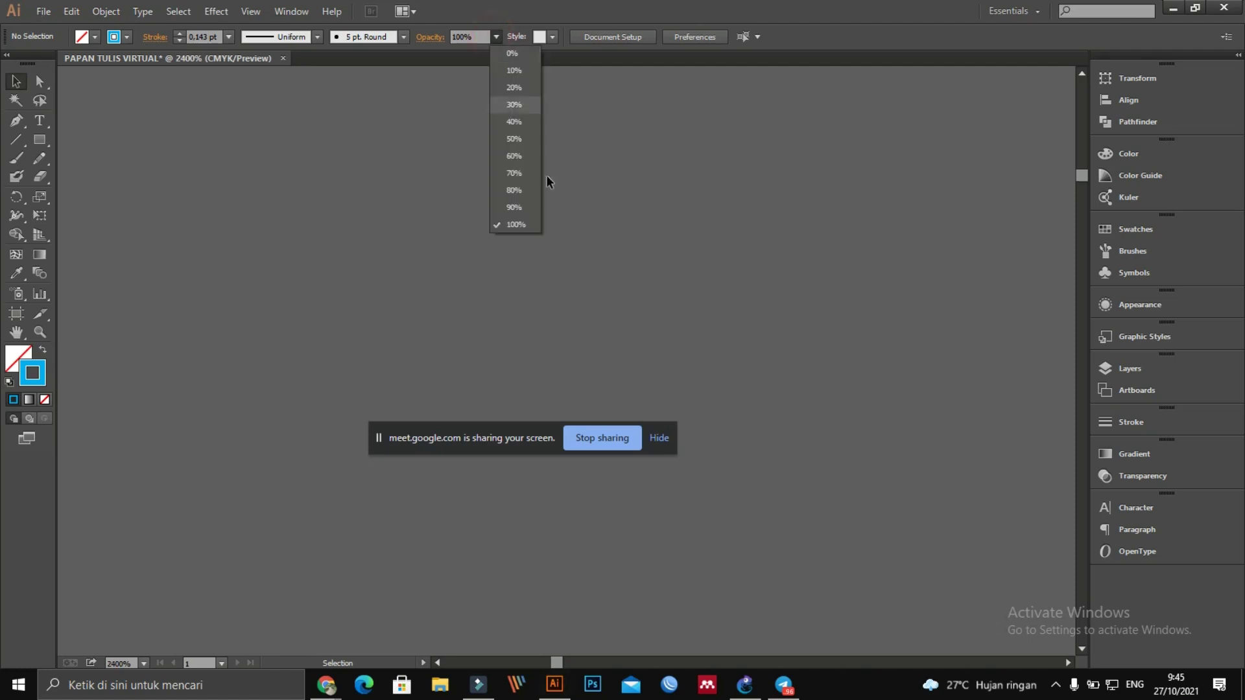
click(516, 220)
click(495, 37)
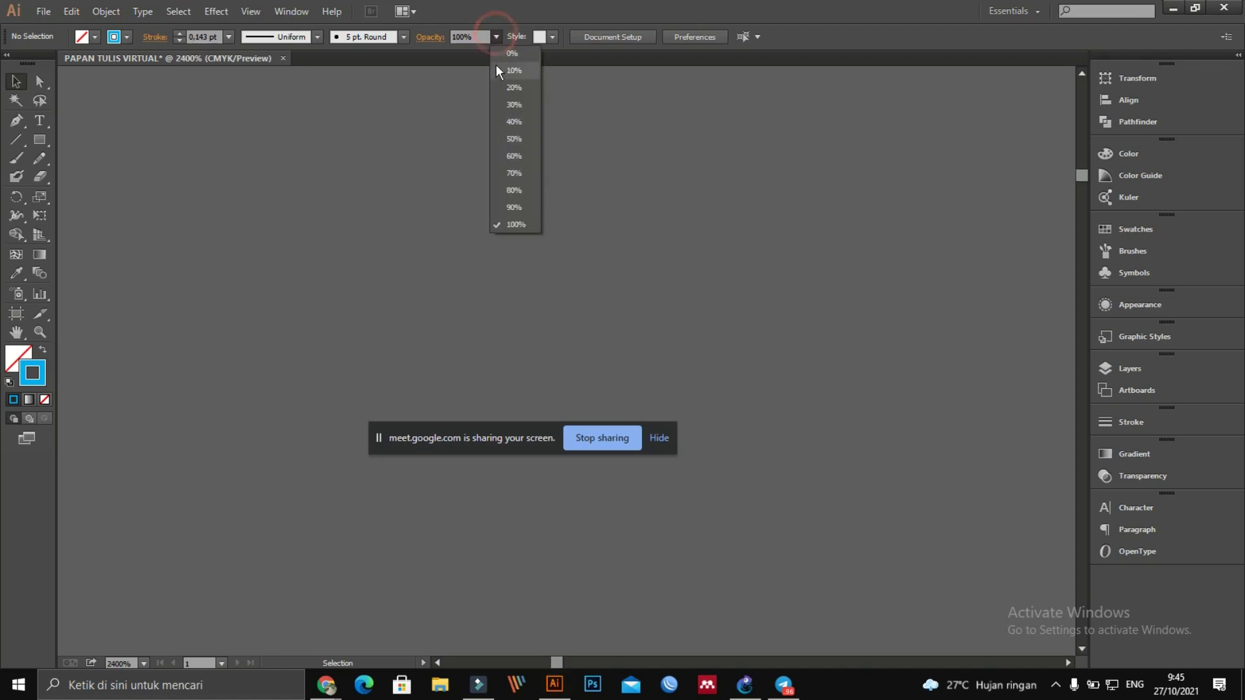
click(497, 70)
click(496, 37)
click(517, 159)
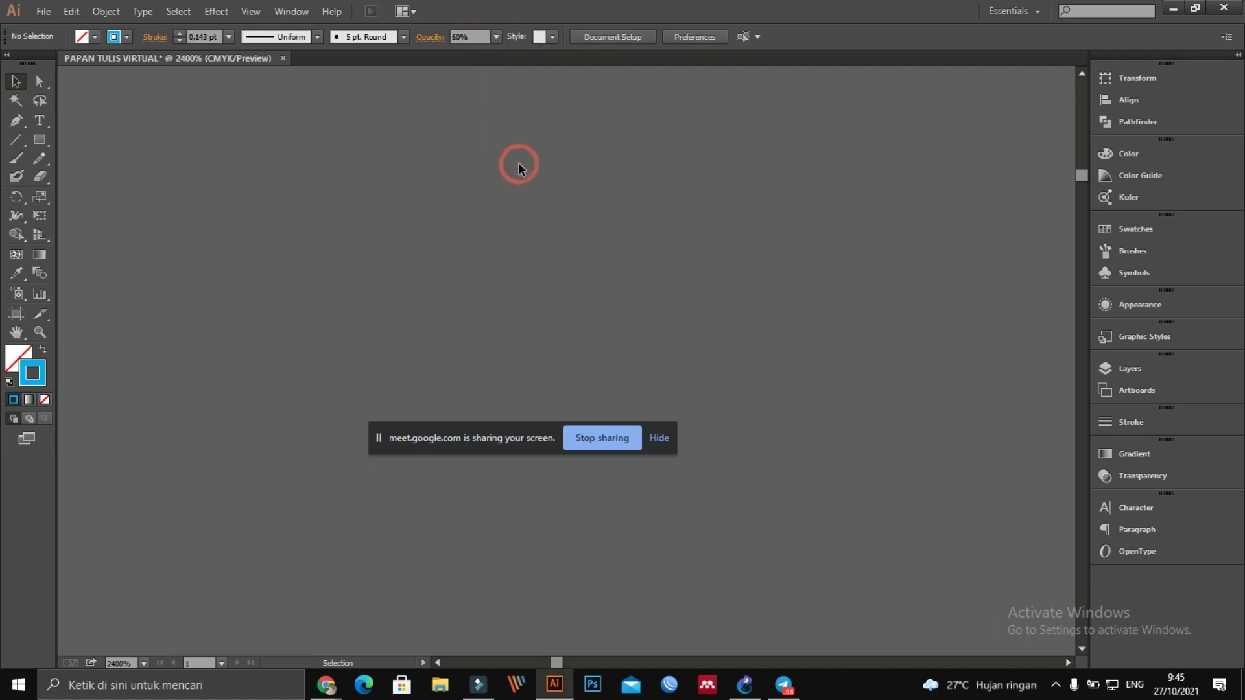
click(495, 36)
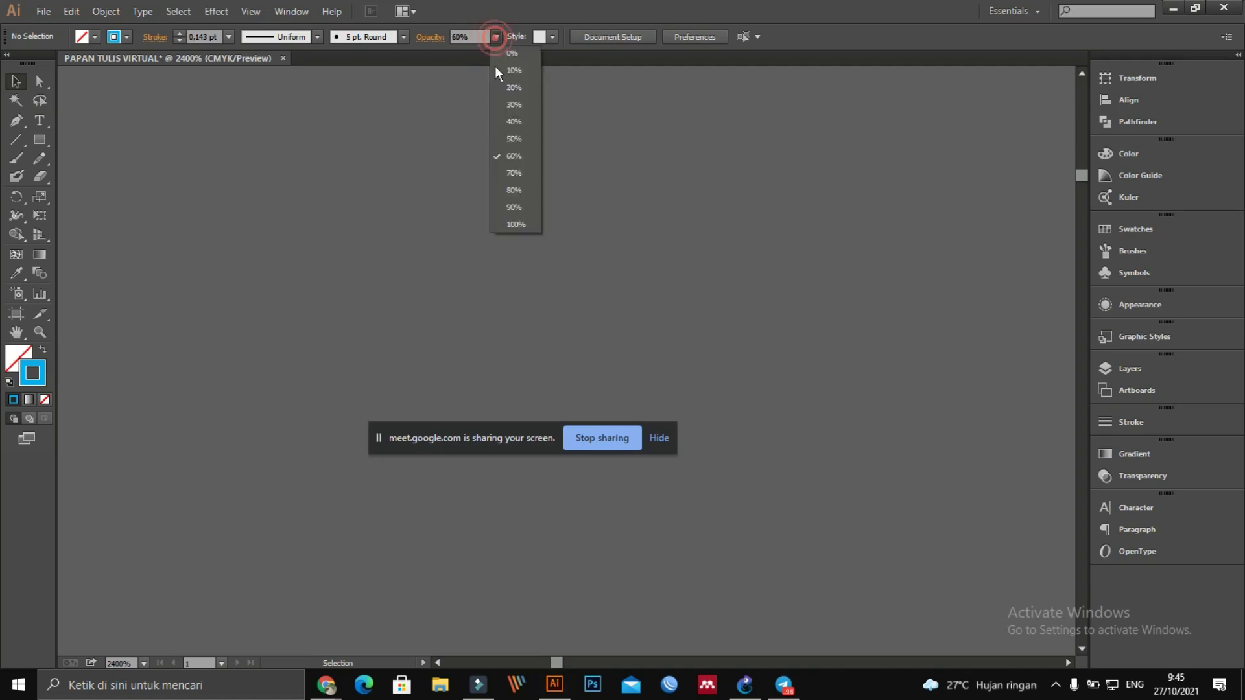
click(520, 222)
Step: Find the artboard by searching the canvas edges and reducing the magnification in stages to 3.13%
key(ctrl+minus)
key(ctrl+minus)
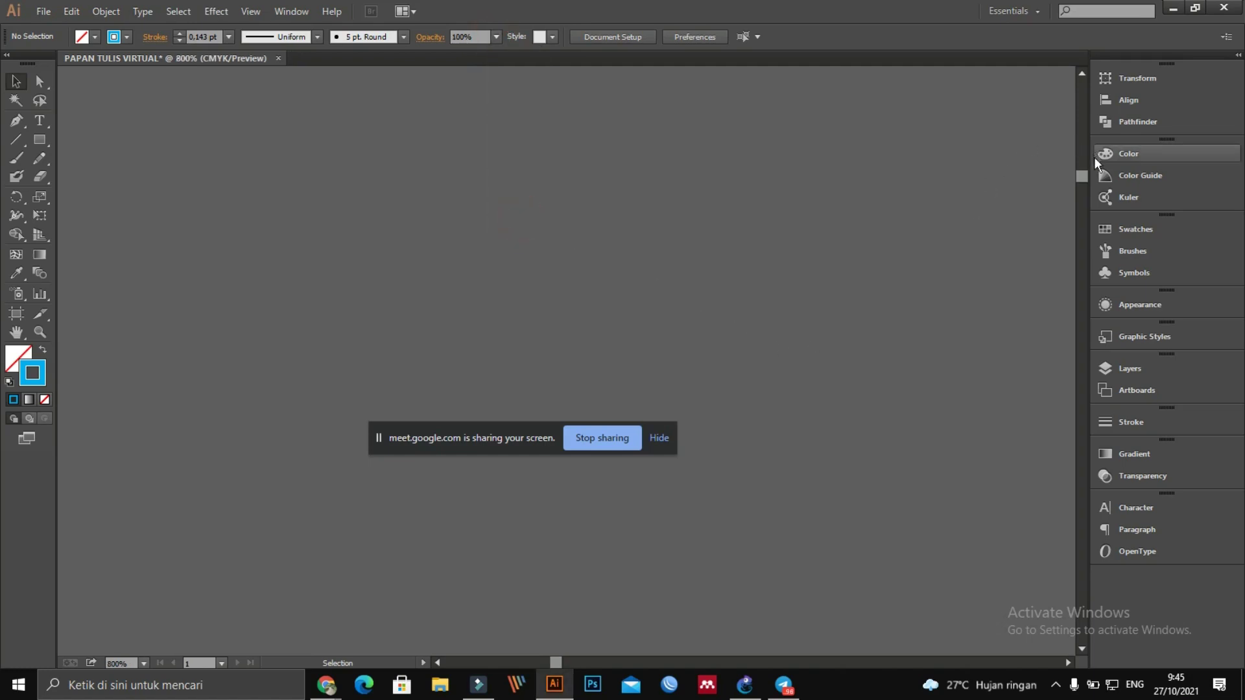
drag(1082, 176, 1075, 84)
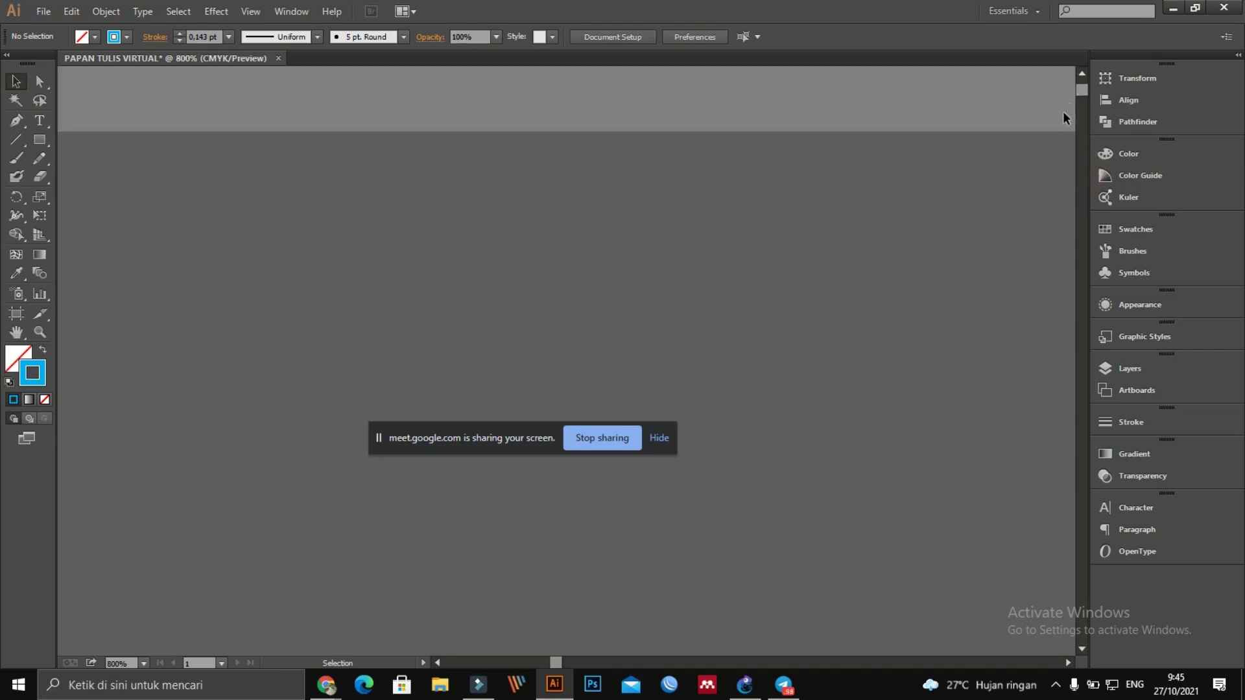
click(1082, 73)
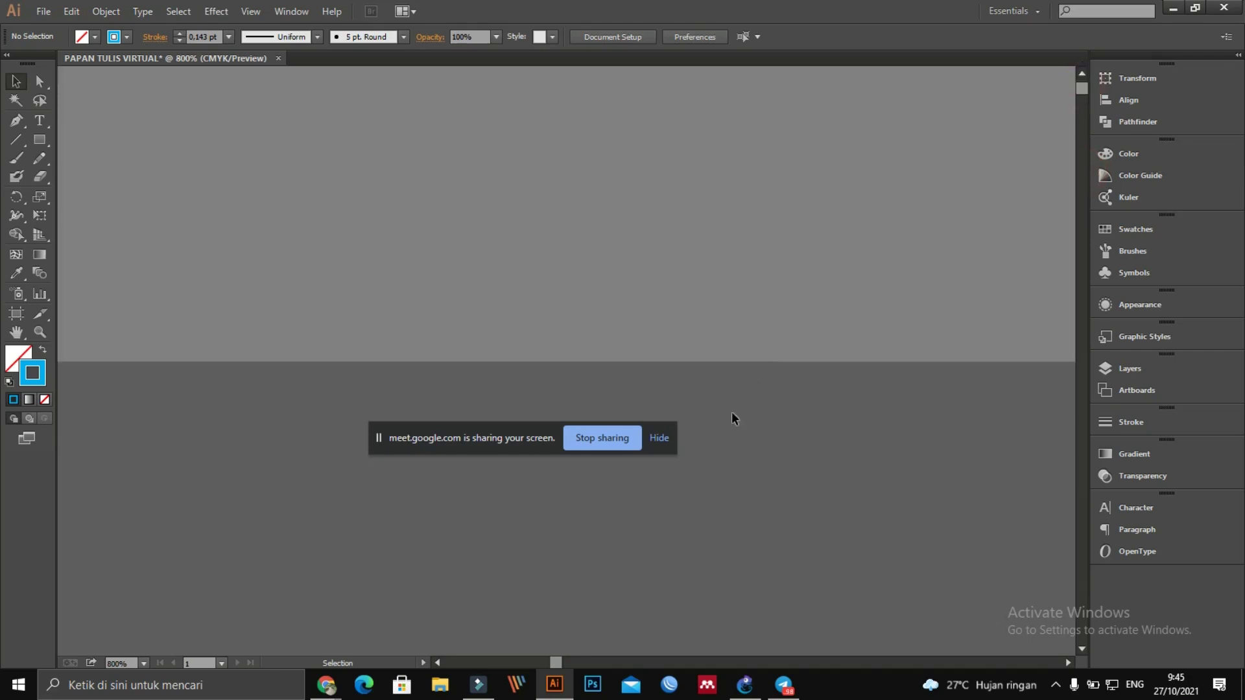
drag(539, 659, 443, 661)
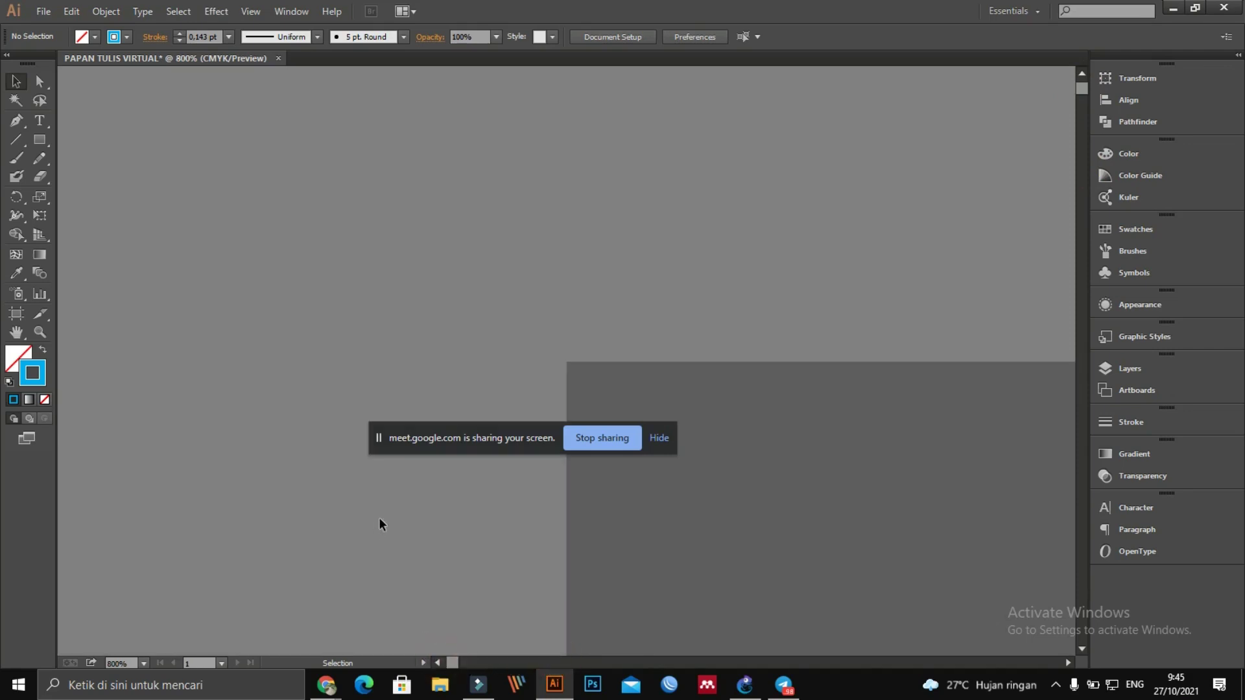
key(ctrl+minus)
key(ctrl+minus)
key(ctrl+minus)
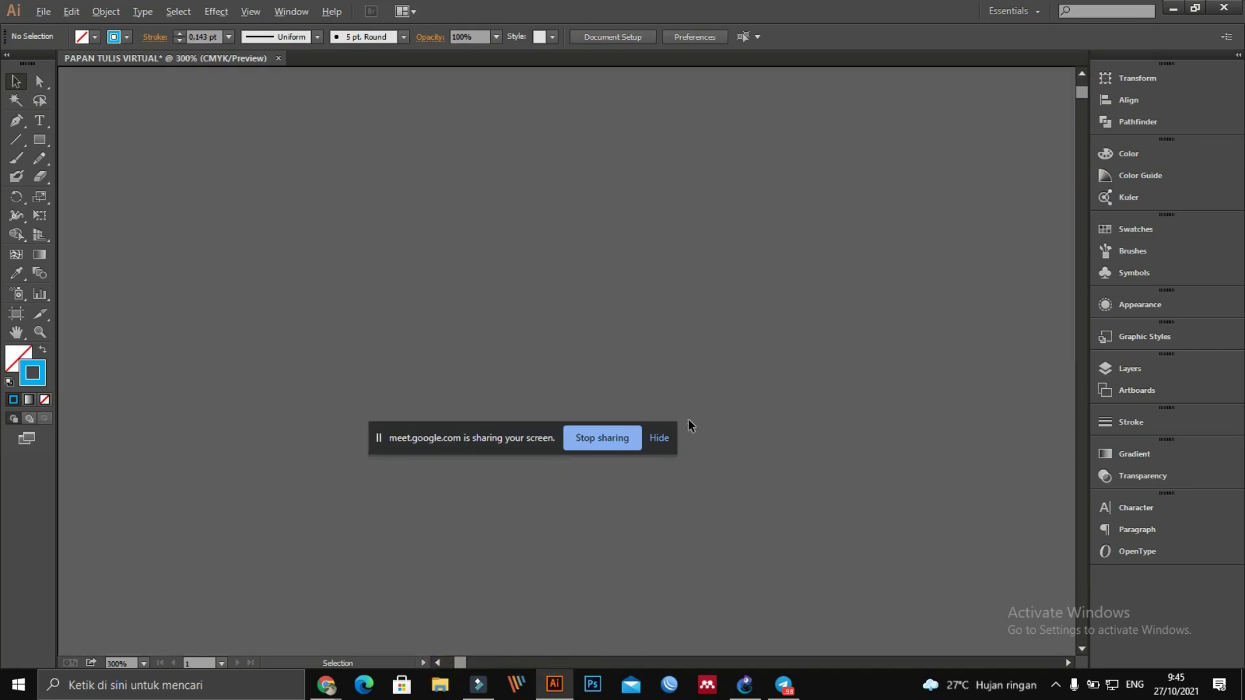
key(ctrl+minus)
key(ctrl+minus)
key(ctrl+minus)
key(ctrl+minus)
key(ctrl+minus)
key(ctrl+minus)
key(ctrl+minus)
key(ctrl+minus)
key(ctrl+minus)
key(ctrl+minus)
key(ctrl+minus)
key(ctrl+minus)
key(ctrl+minus)
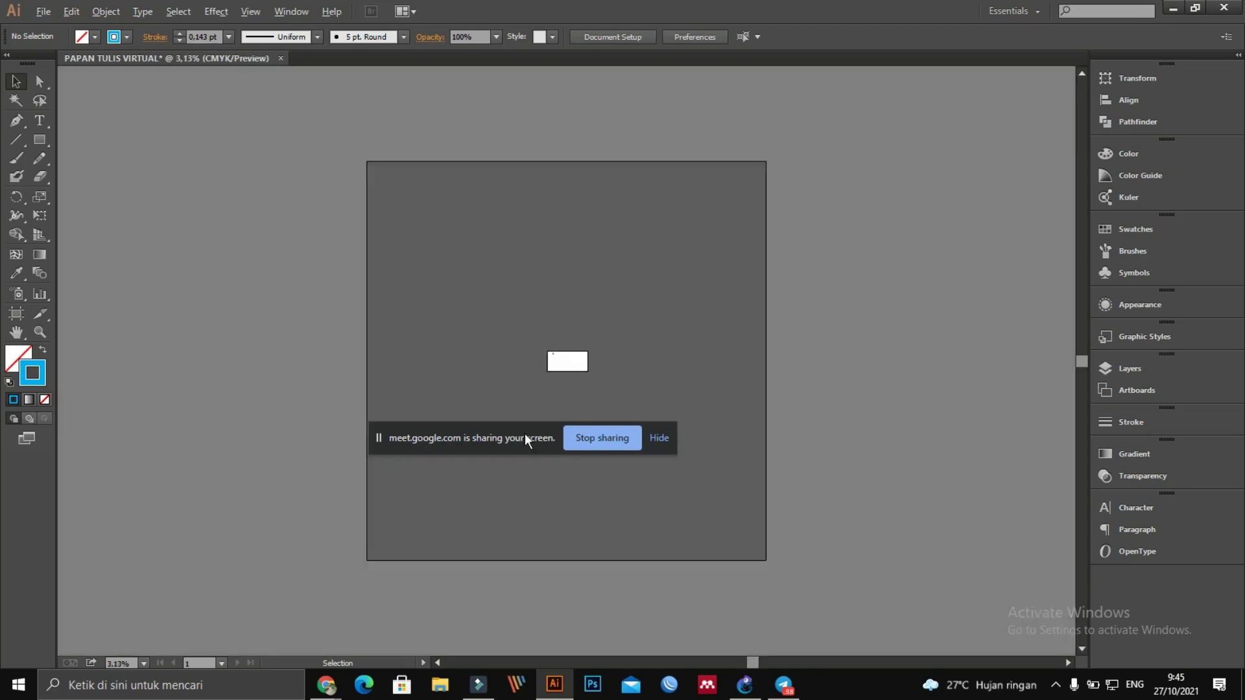
Step: Center on the yellow floor plan and magnify it in stages to 2400%
key(ctrl+plus)
key(ctrl+plus)
key(ctrl+plus)
key(ctrl+plus)
key(ctrl+plus)
key(ctrl+plus)
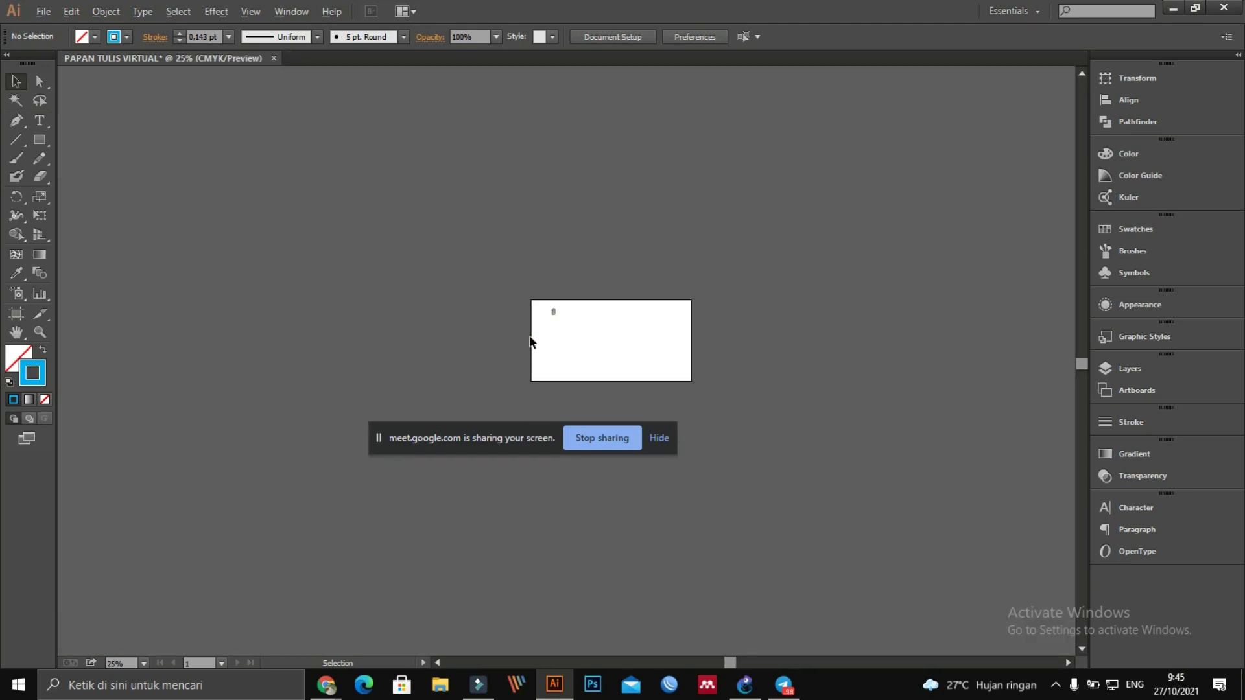
key(ctrl+plus)
key(ctrl+plus)
key(ctrl+plus)
key(ctrl+plus)
key(ctrl+plus)
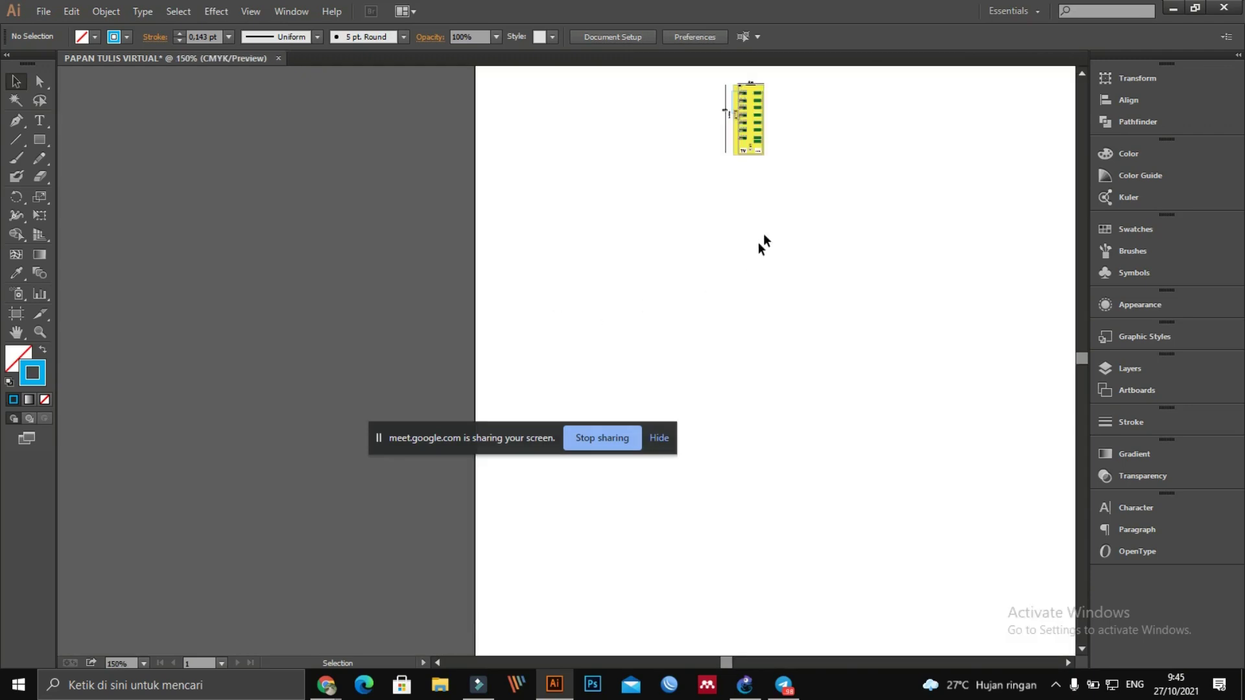
key(ctrl+plus)
key(ctrl+plus)
scroll(854, 203, up, 2)
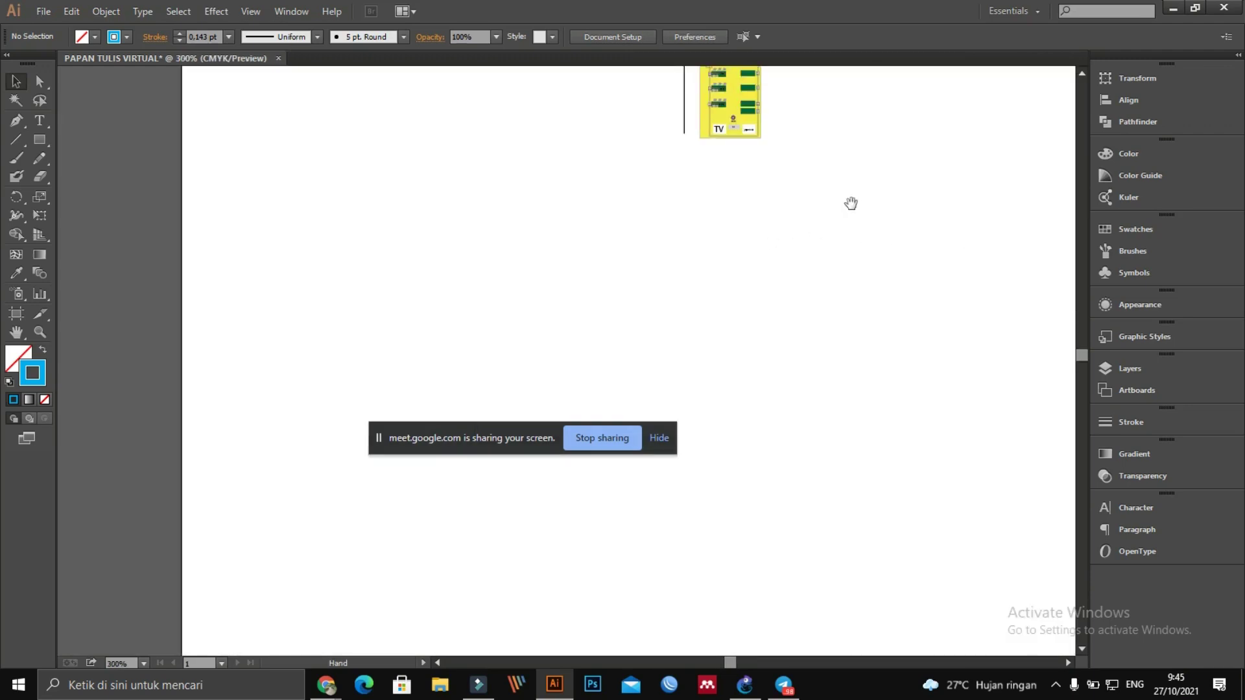
drag(854, 203, 742, 351)
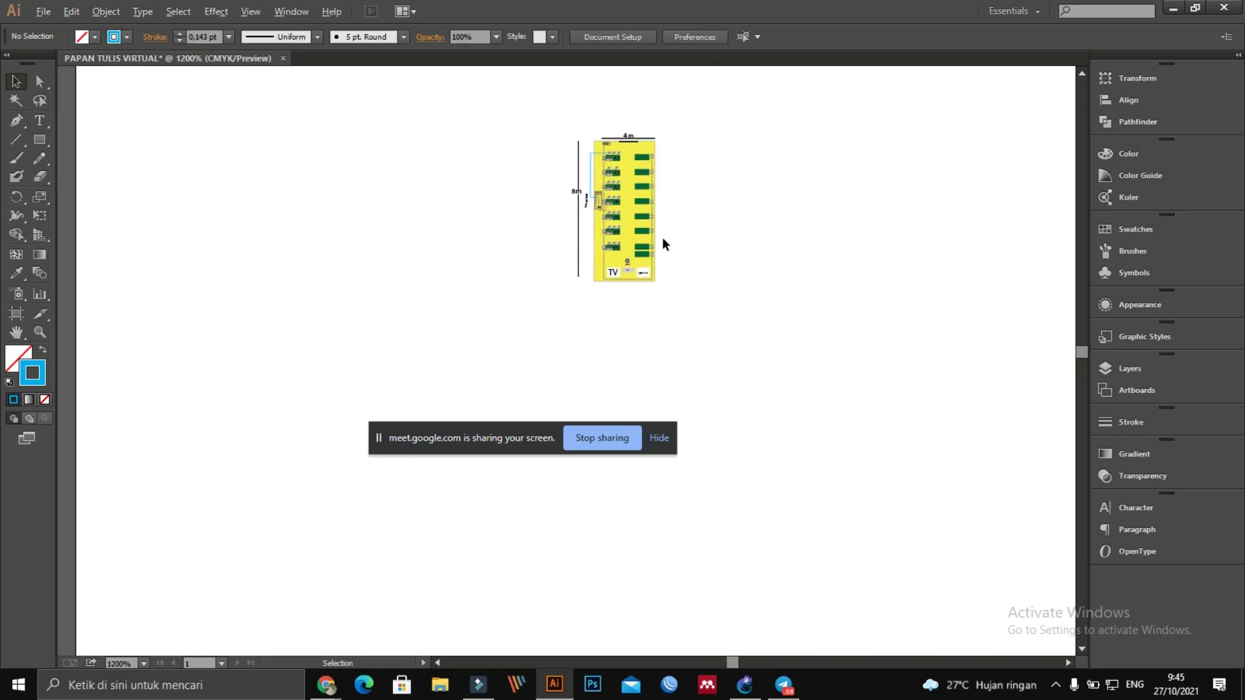
scroll(662, 245, up, 4)
scroll(653, 228, up, 1)
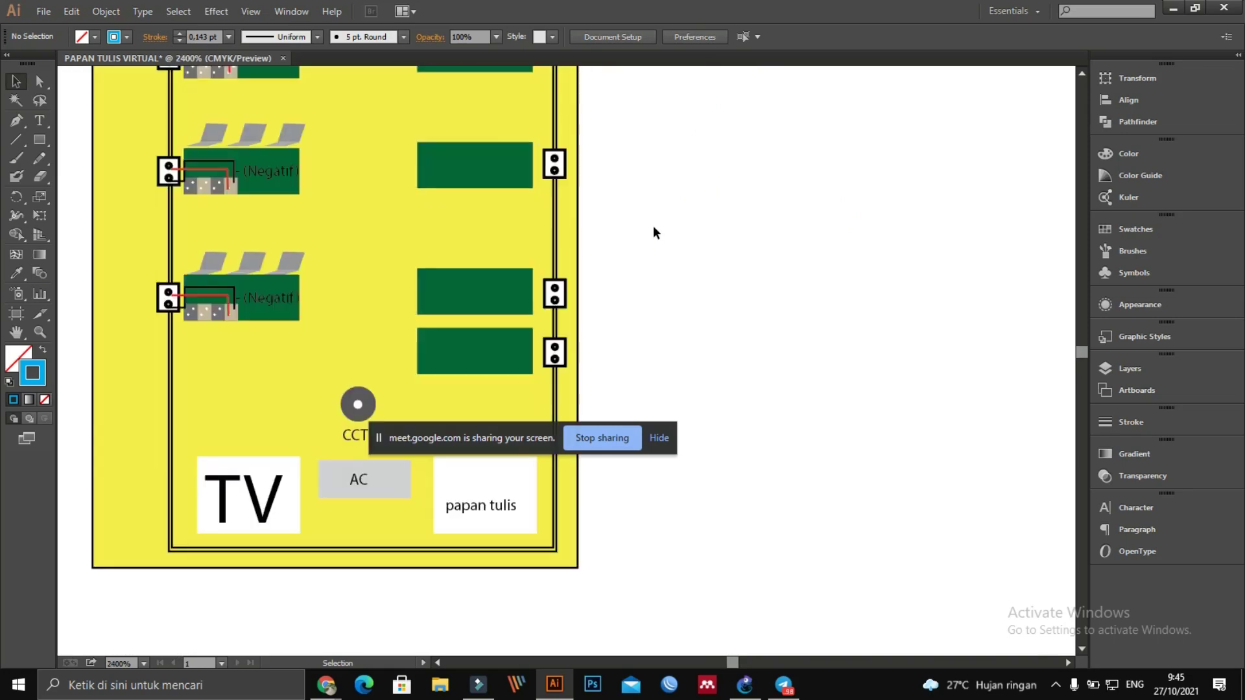
Step: Examine the lower desk rows, their laptops and socket wiring, from the CCTV area up to the Switch/hub
drag(597, 220, 750, 331)
scroll(632, 284, up, 2)
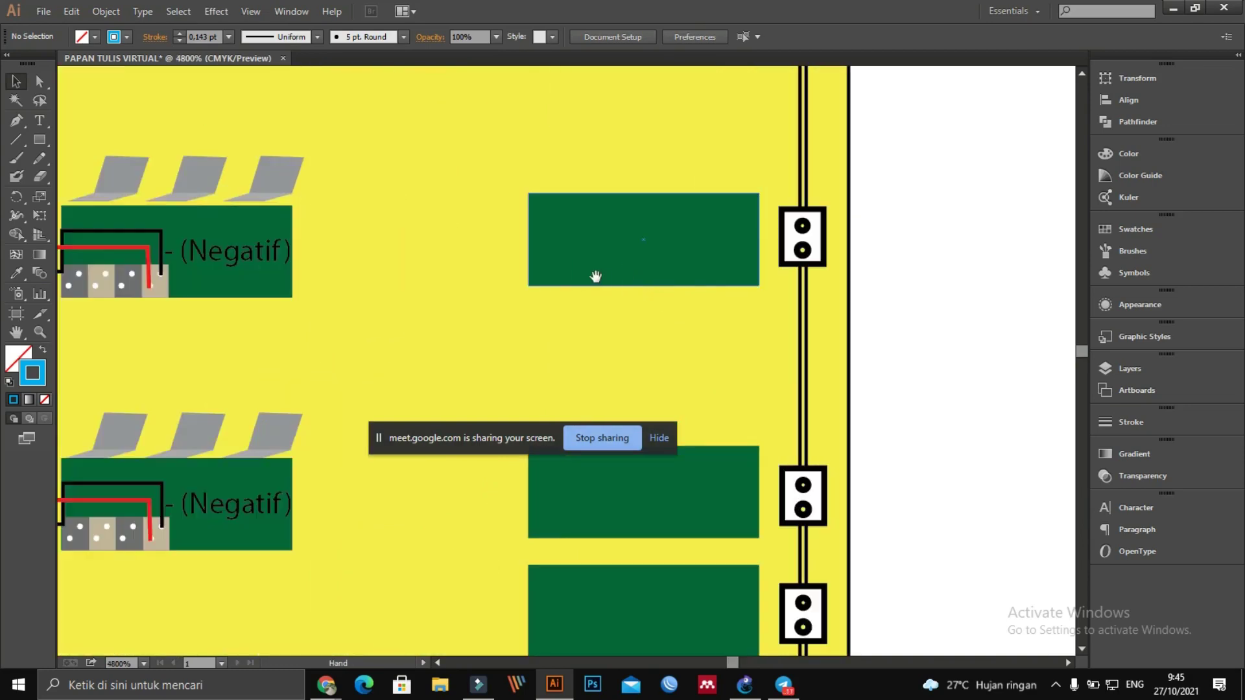
drag(595, 275, 750, 289)
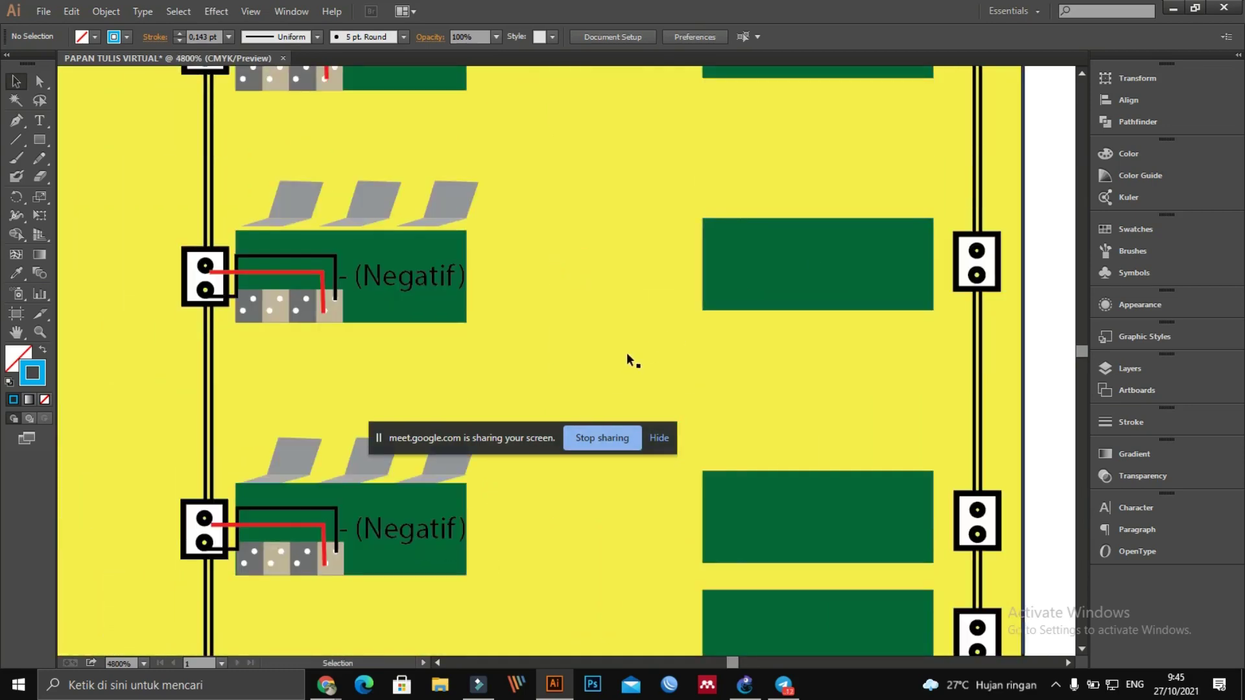
scroll(639, 366, down, 1)
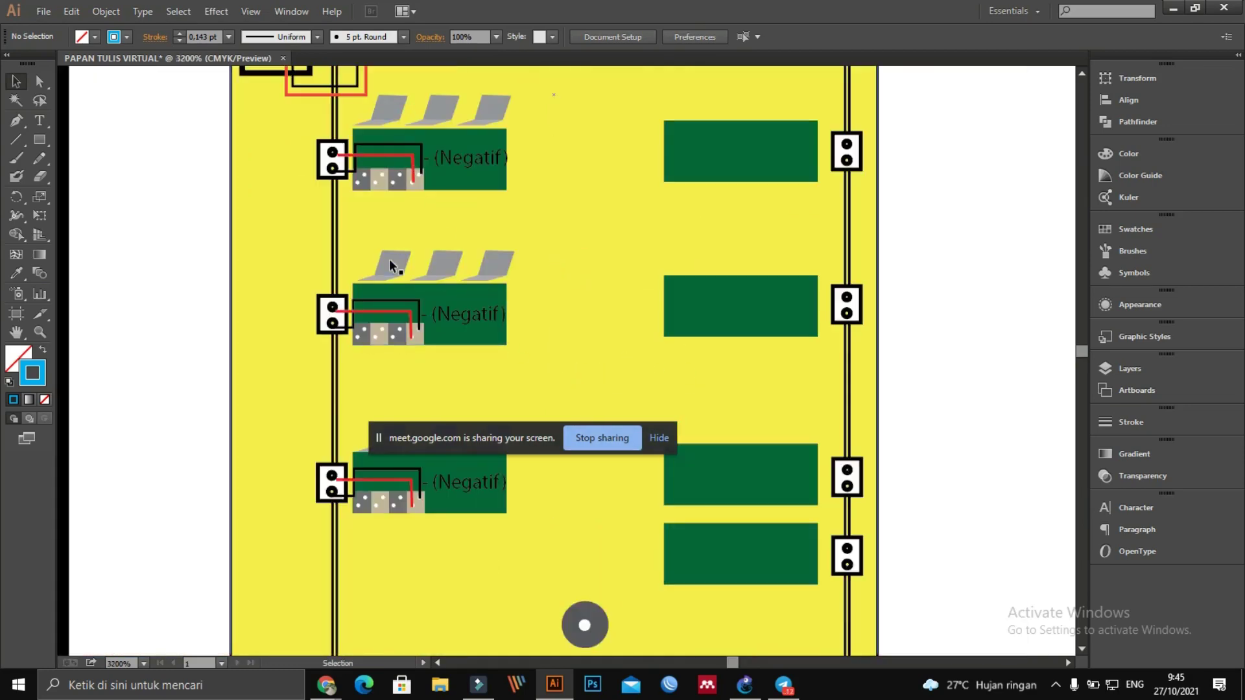
scroll(390, 262, up, 2)
scroll(389, 258, up, 2)
scroll(793, 293, up, 3)
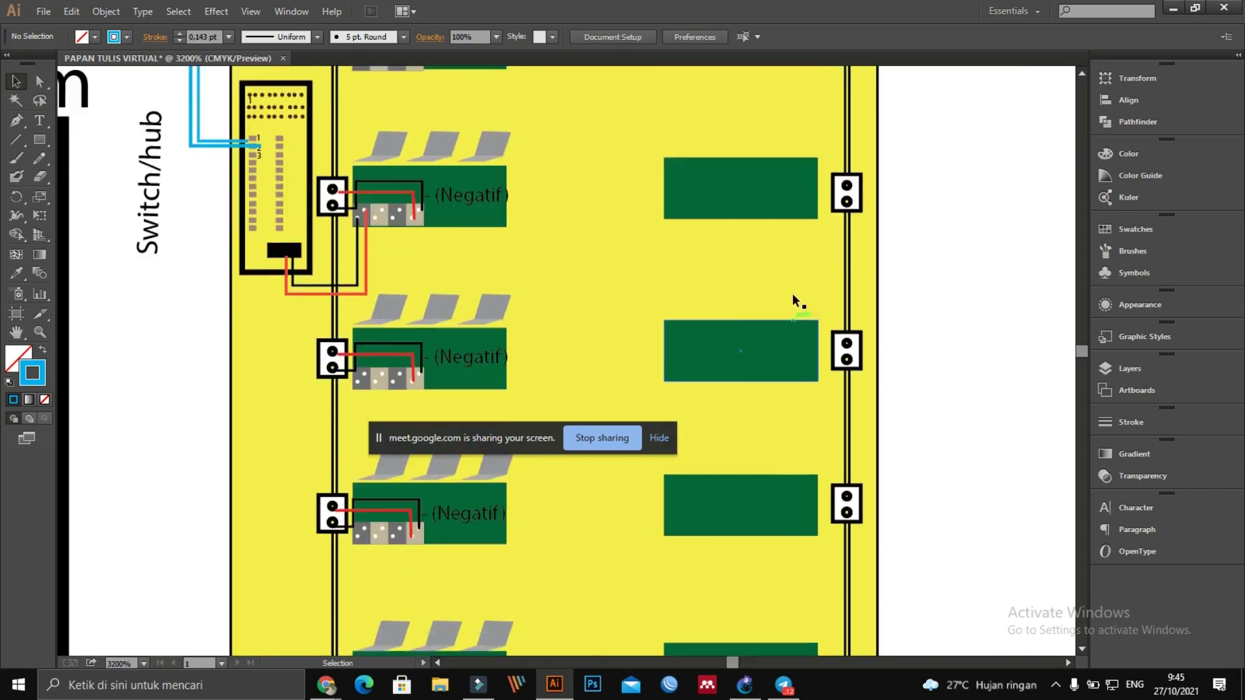
Step: Compare the upper desk rows and the first desk's blue cables with the Switch/hub ports and the rows below
scroll(417, 216, up, 6)
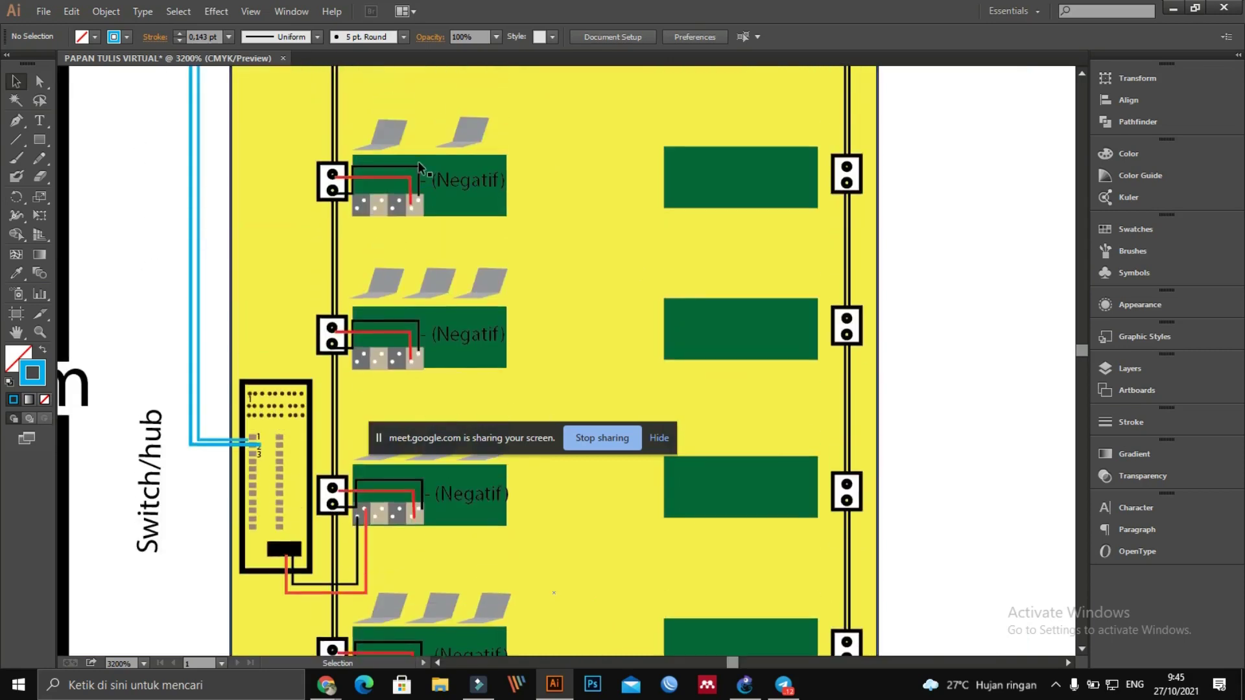
scroll(417, 158, up, 3)
scroll(408, 175, down, 4)
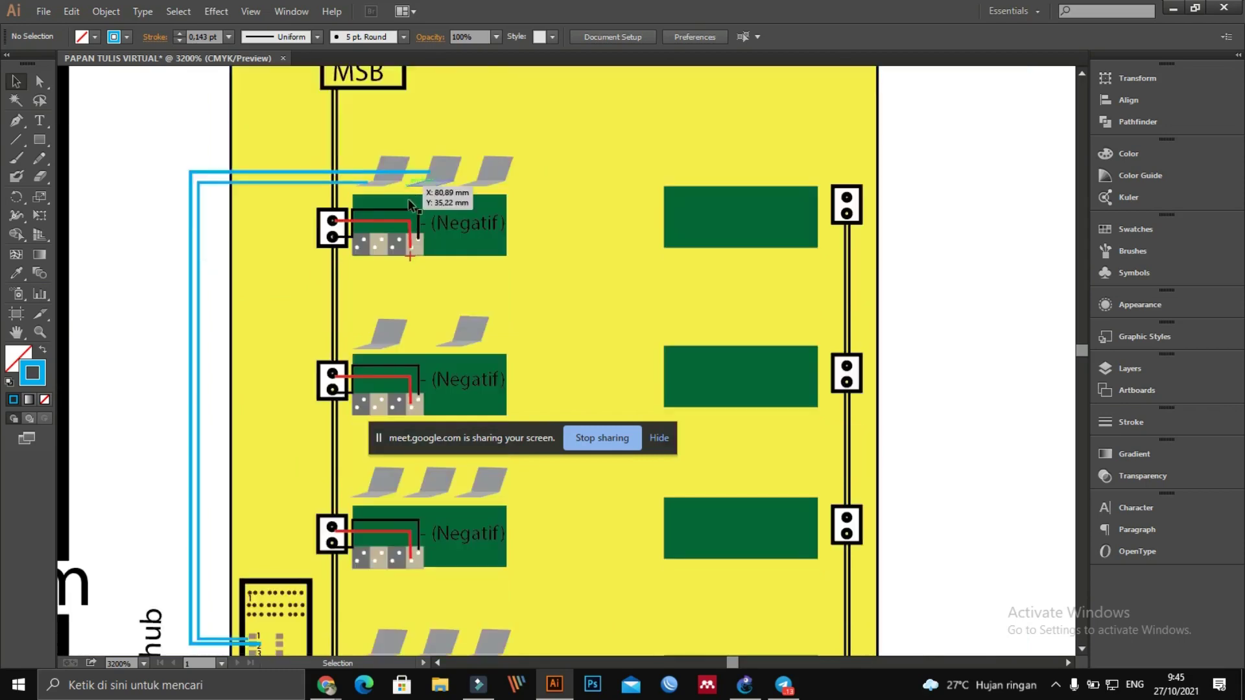
scroll(410, 206, down, 3)
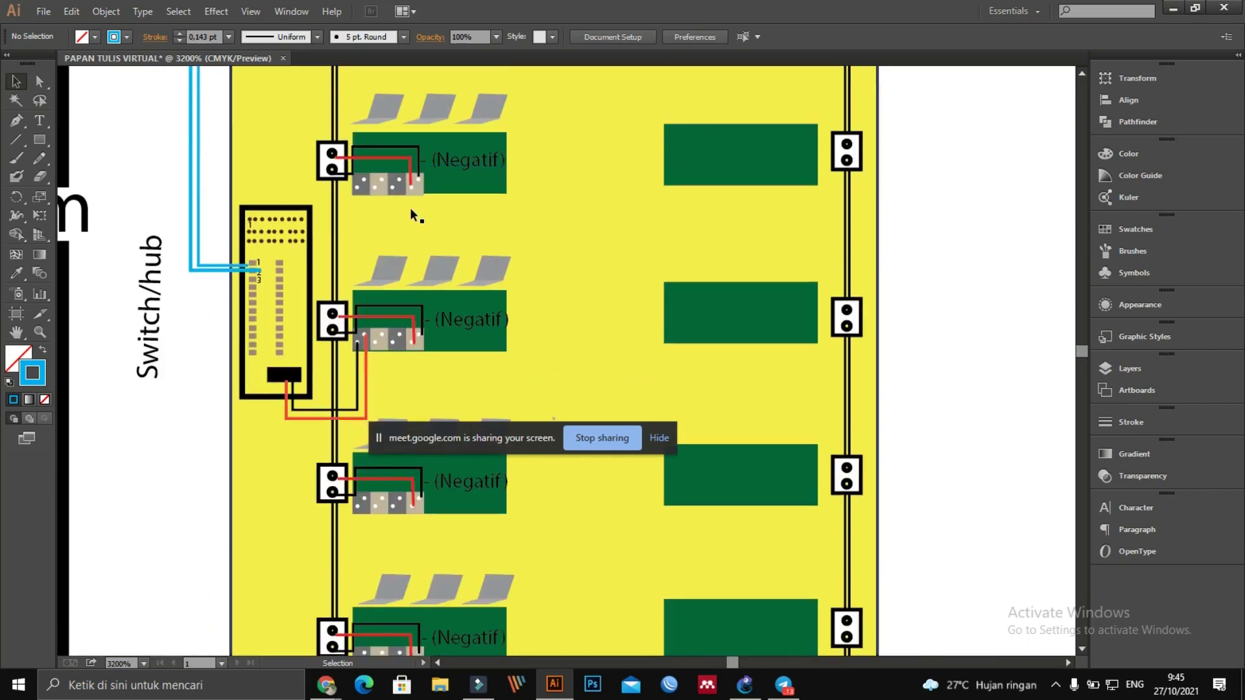
scroll(407, 307, down, 1)
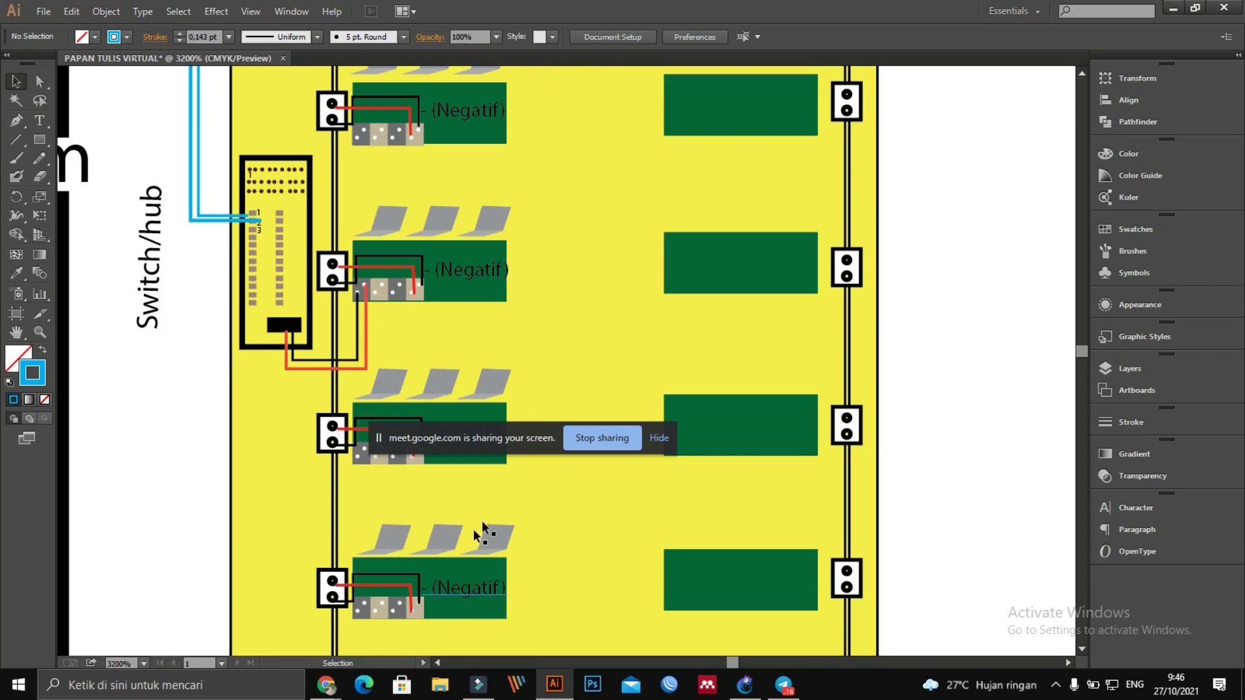
scroll(625, 474, up, 3)
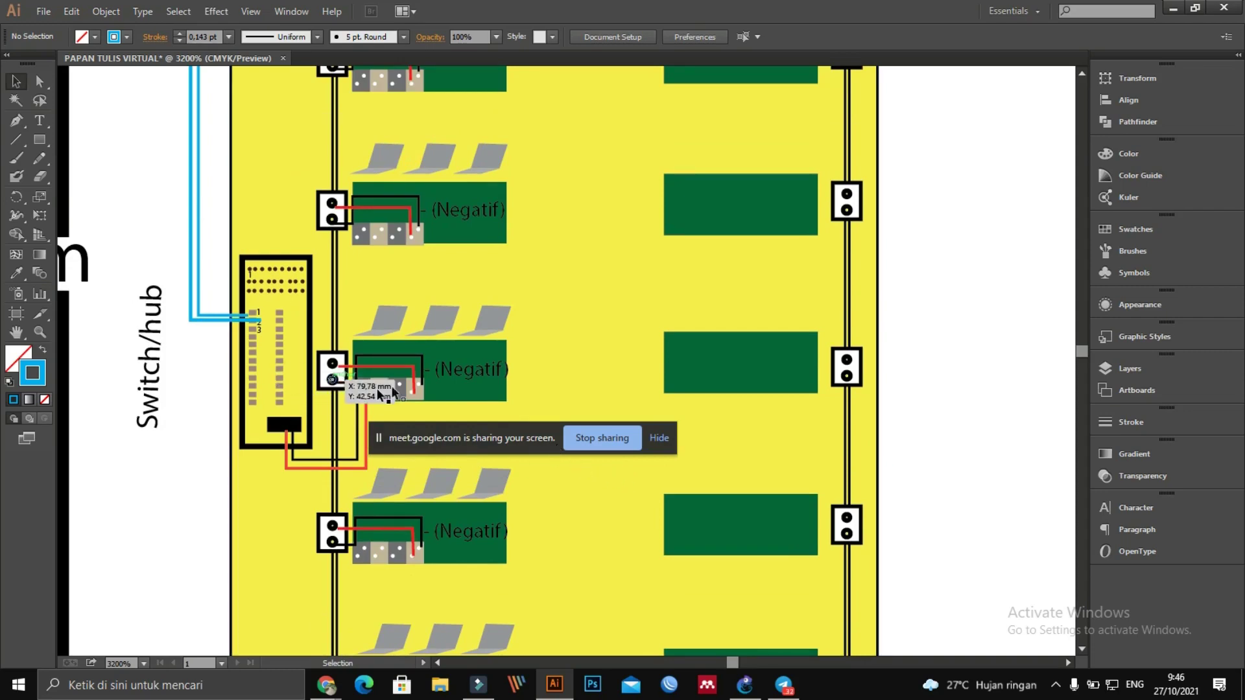
scroll(441, 386, up, 2)
scroll(441, 386, down, 6)
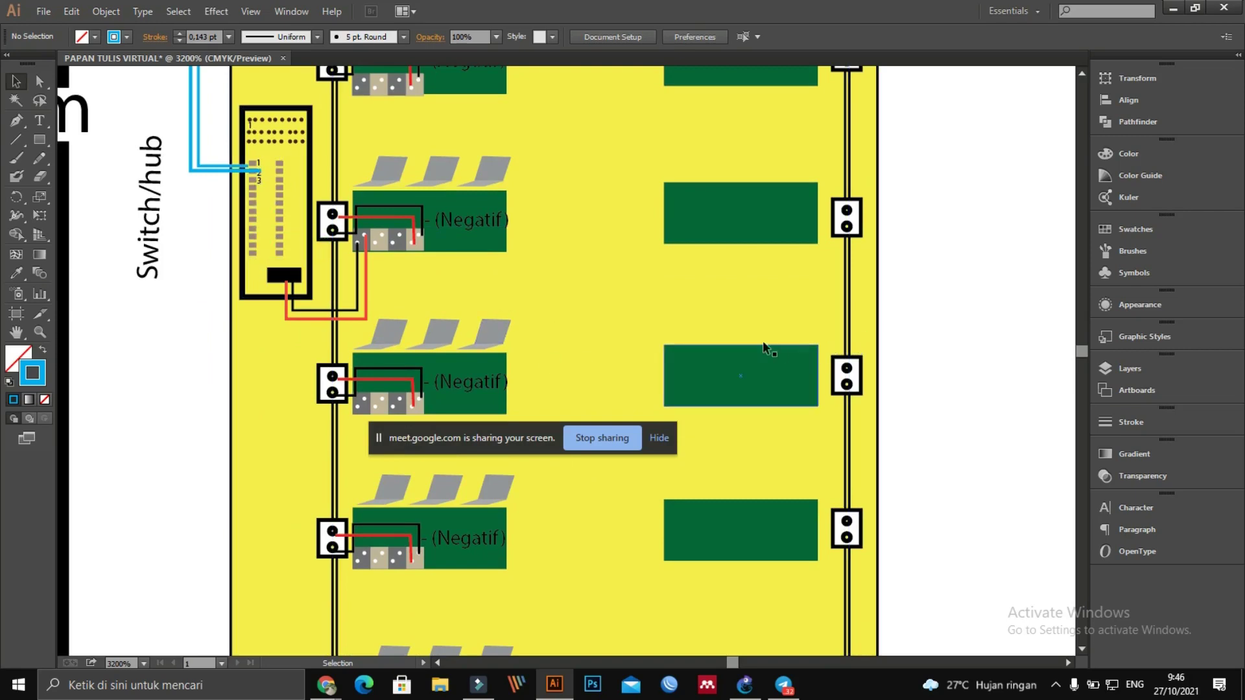
Step: Move the yellow room background out of the plan to the left of the 8m dimension line, and clear the screen-sharing bar off the drawing
click(640, 291)
scroll(644, 293, down, 1)
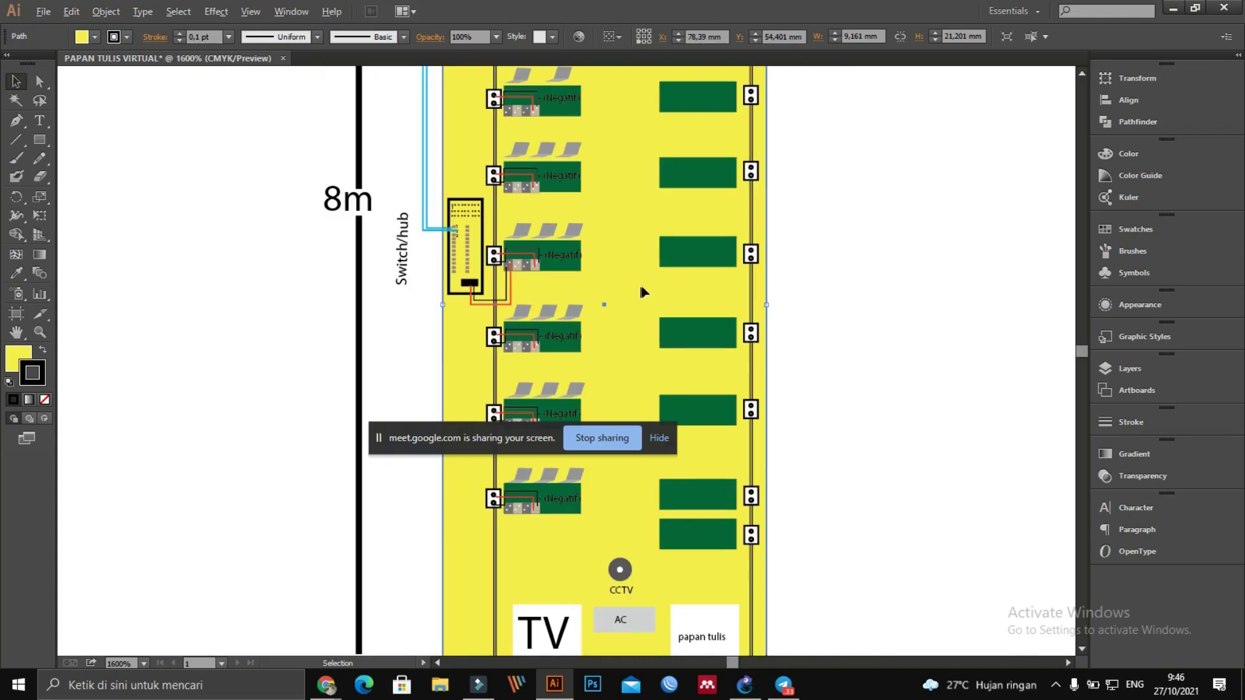
scroll(669, 288, up, 5)
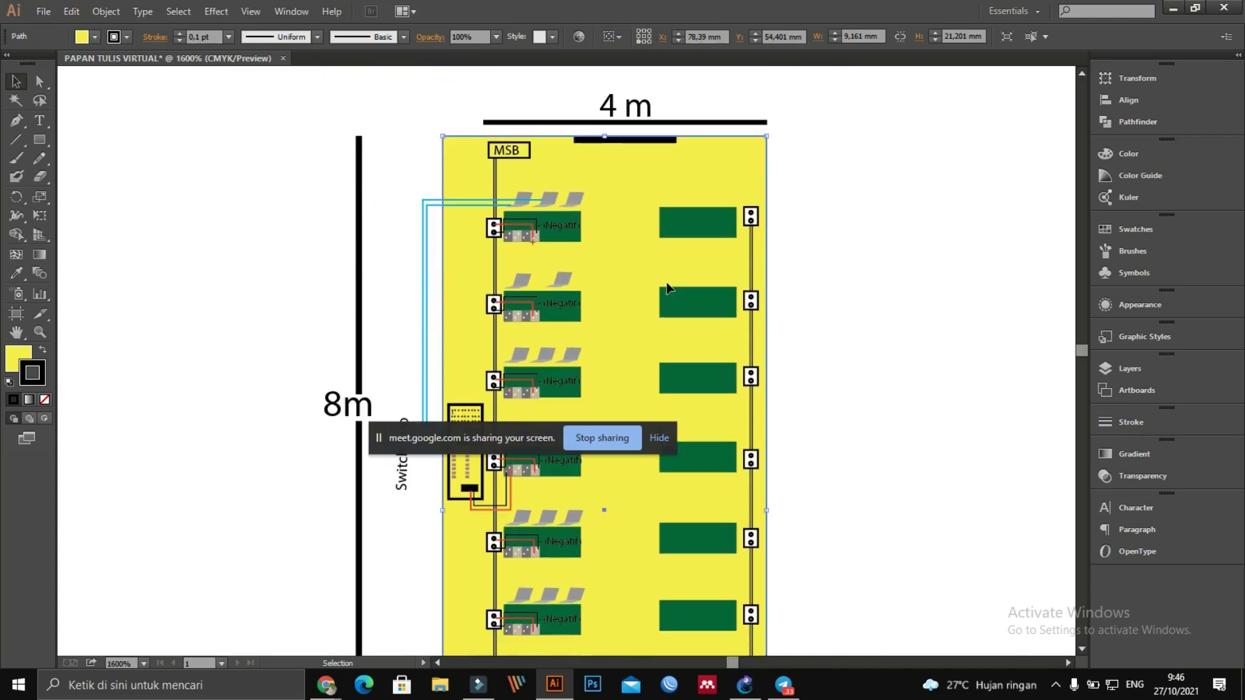
drag(699, 150, 231, 159)
scroll(717, 333, down, 3)
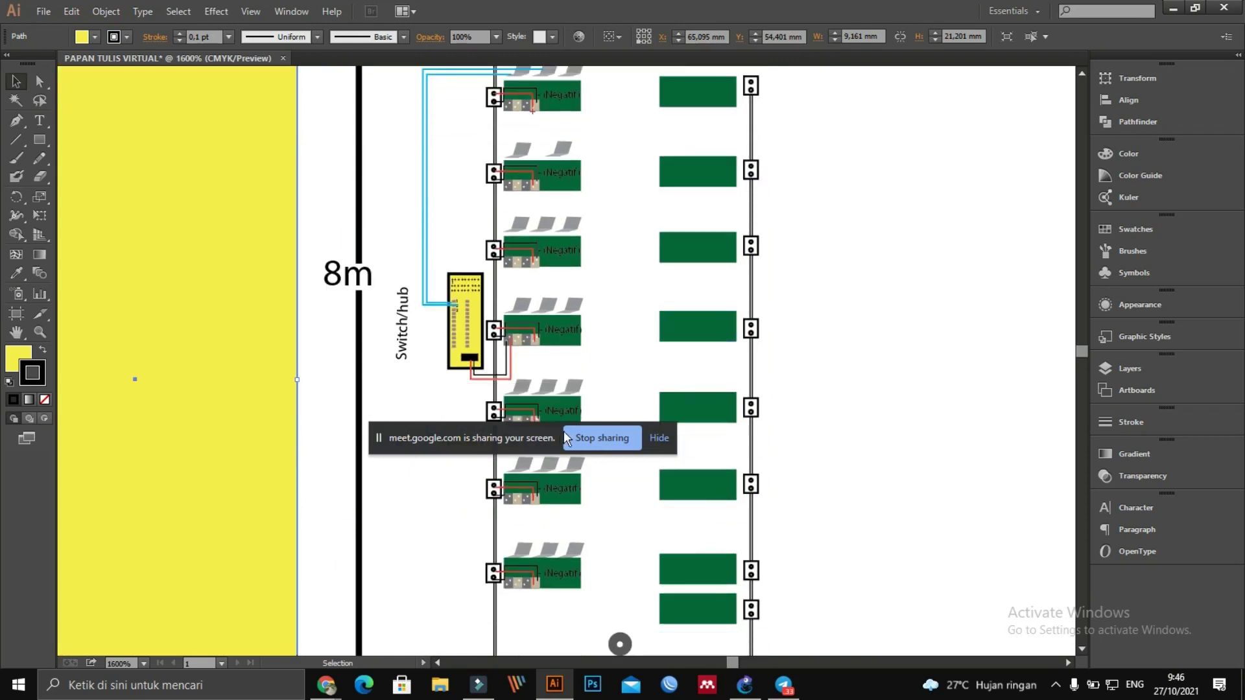
drag(534, 431, 525, 697)
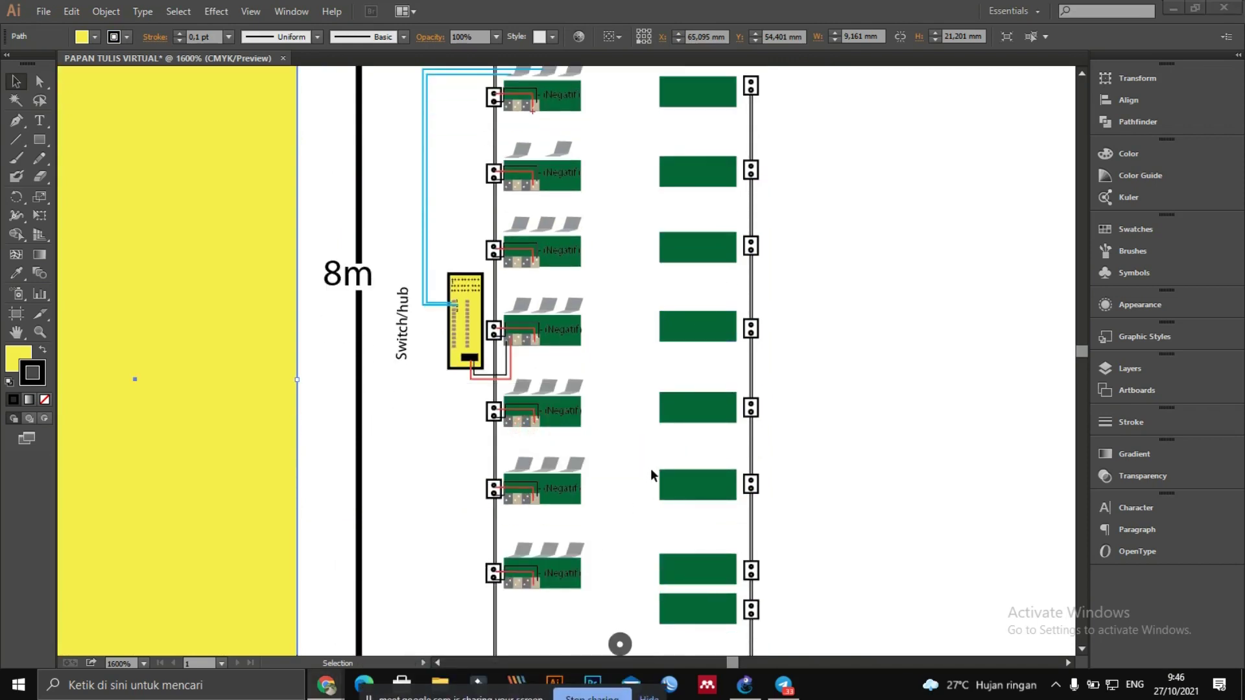
Step: Duplicate the left column of wired desks with laptops, Switch/hub and cables, placing the copy about 11 mm to the right, outside the plan
scroll(784, 395, down, 1)
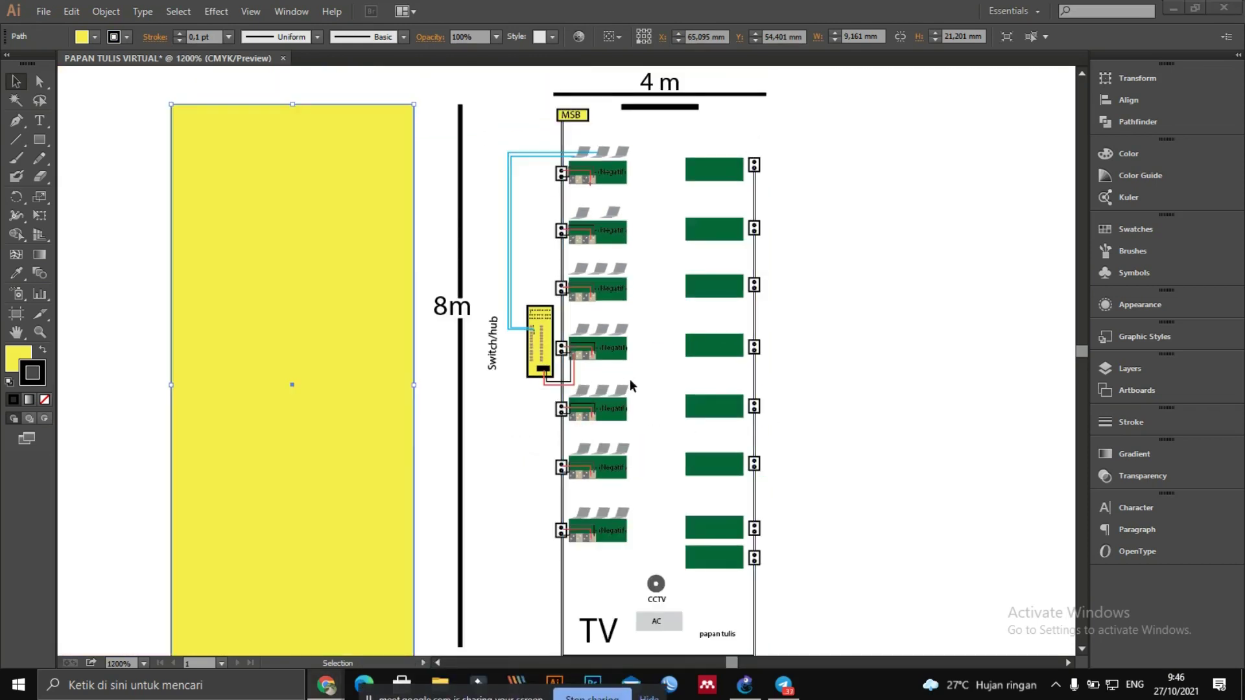
scroll(629, 382, down, 1)
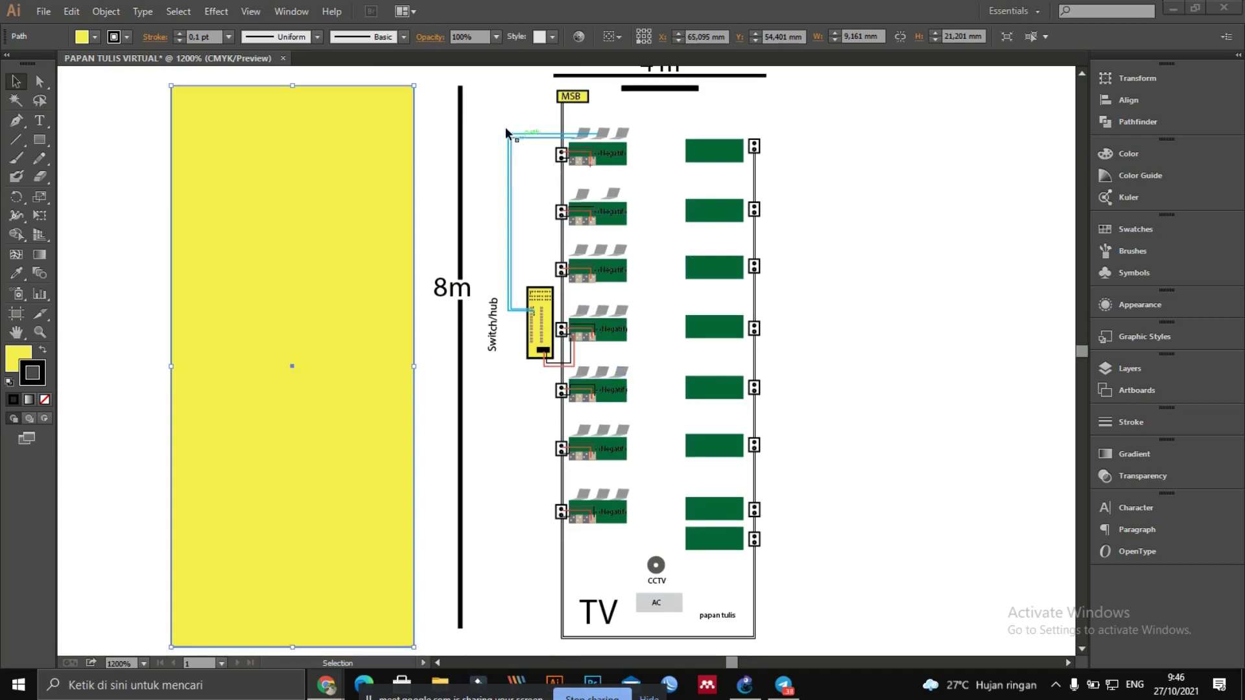
click(479, 84)
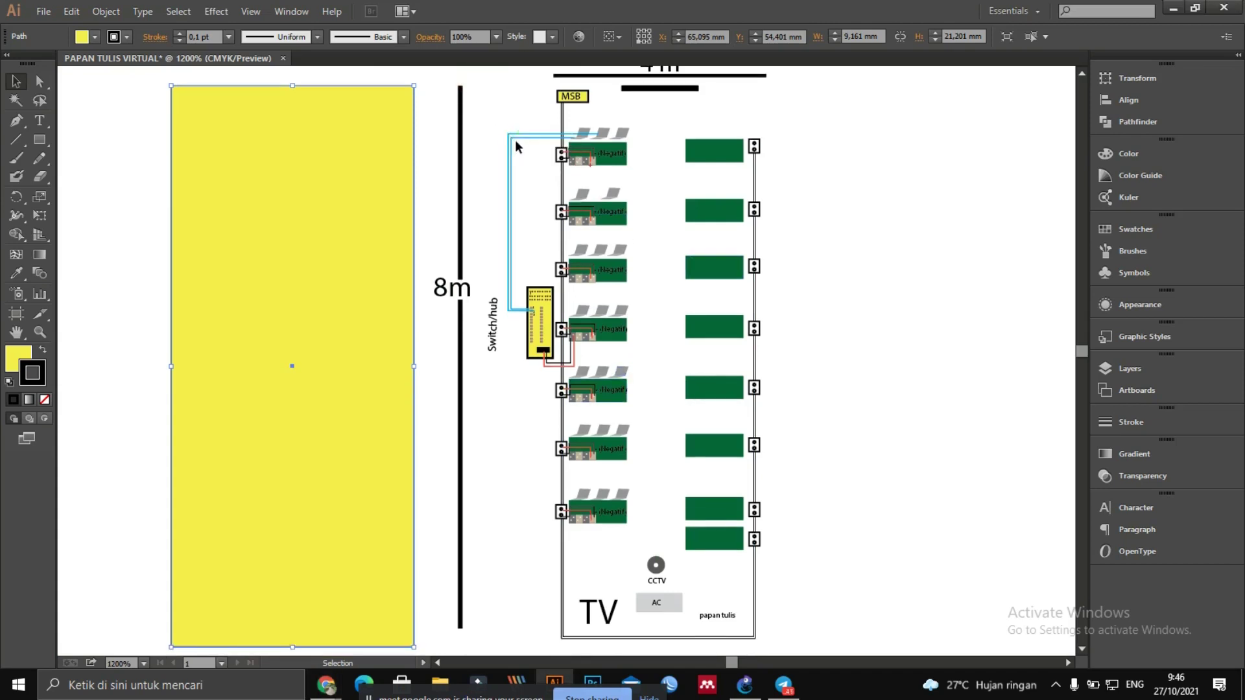
drag(478, 118, 649, 530)
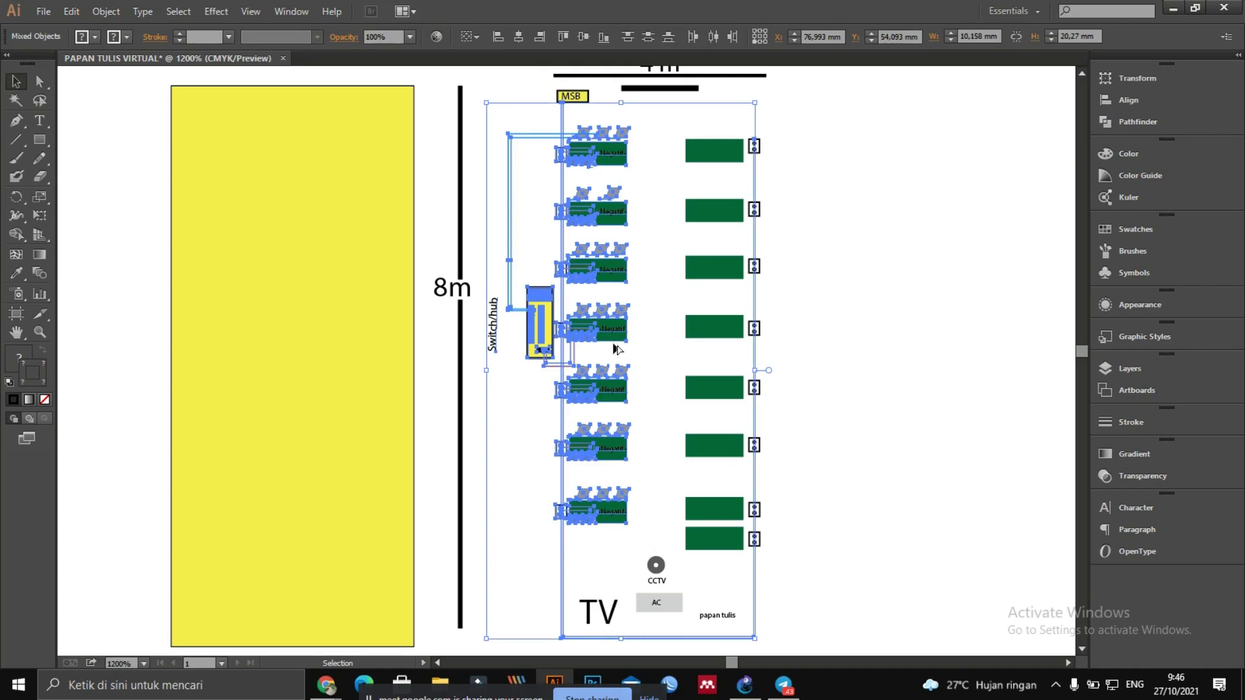
drag(609, 331, 901, 337)
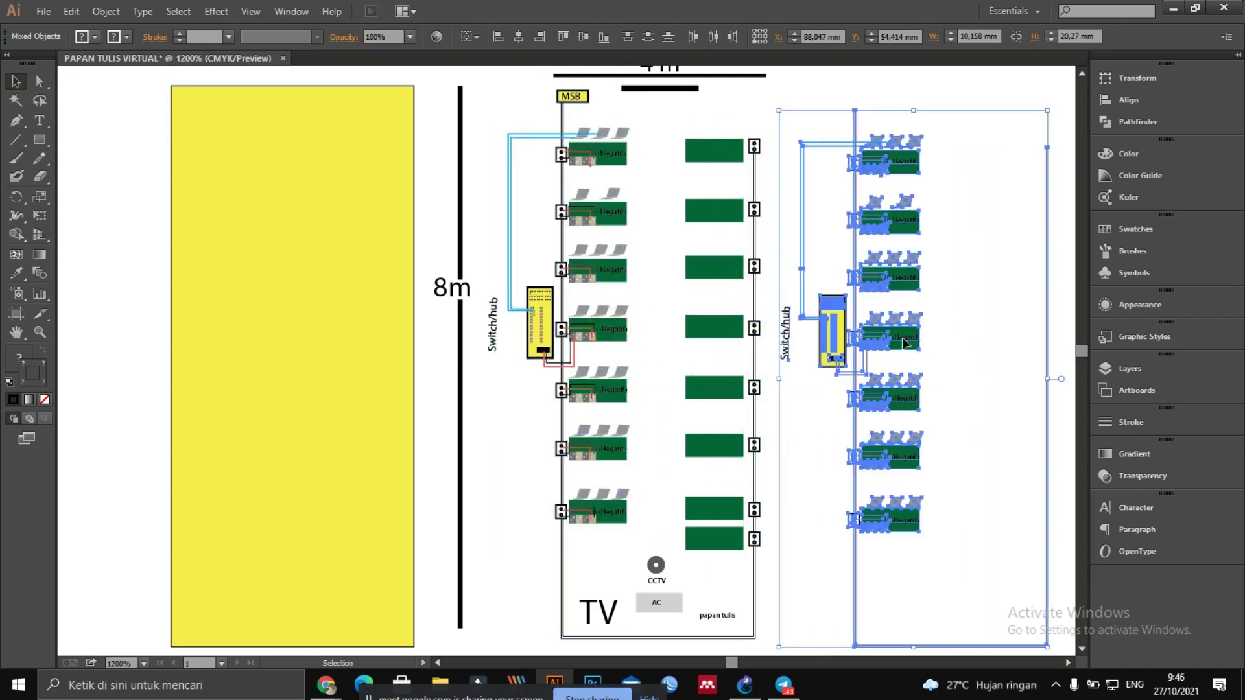
click(672, 119)
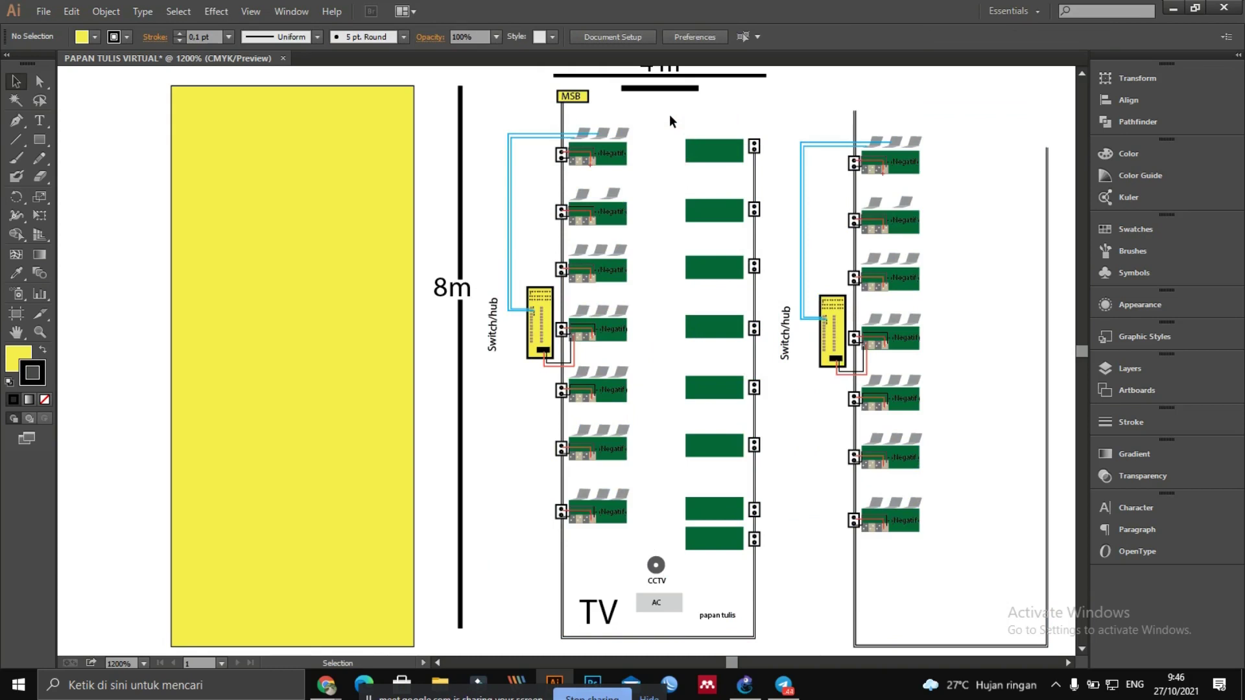
Step: Delete all the empty green desks along the plan's right wall, leaving their sockets in place
drag(669, 115, 742, 543)
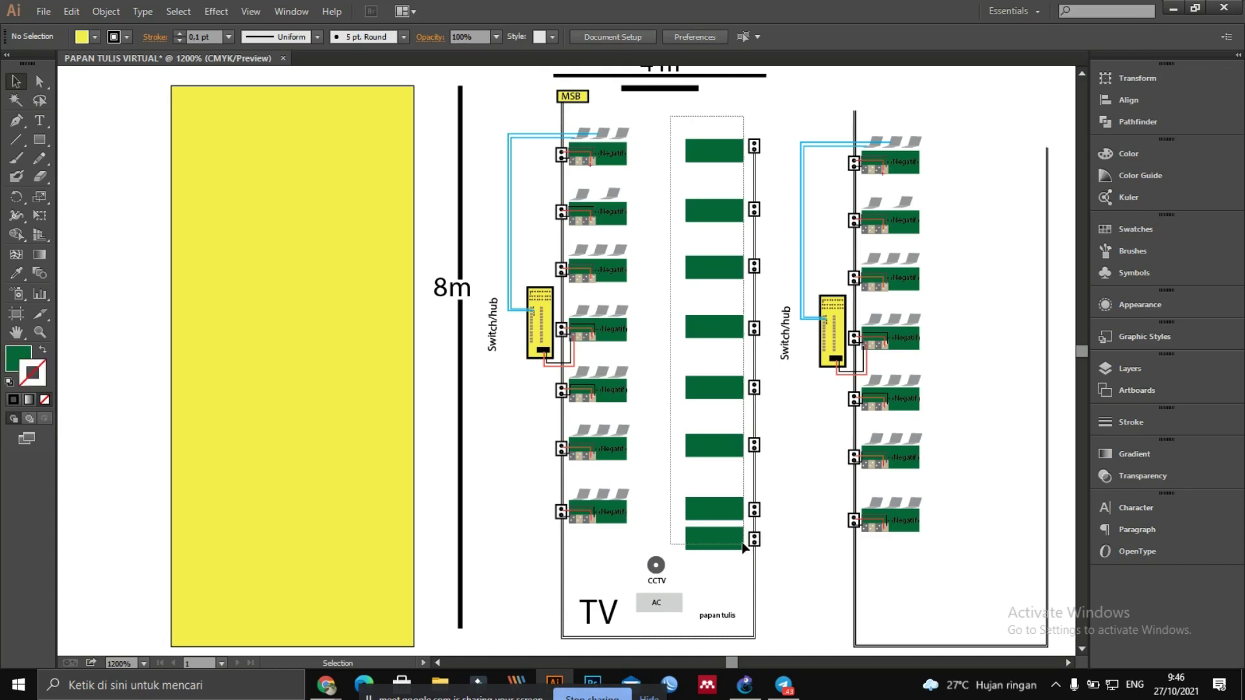
key(Delete)
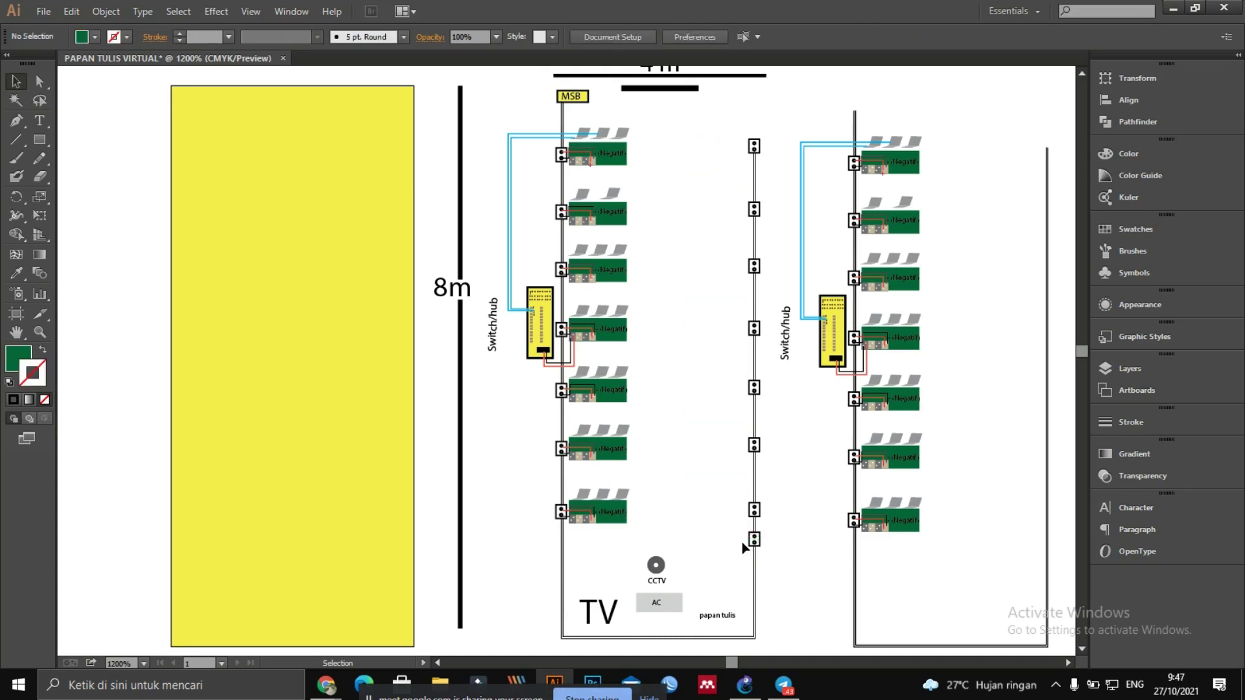
Step: Select the duplicated wall line around the copied desk column
click(853, 565)
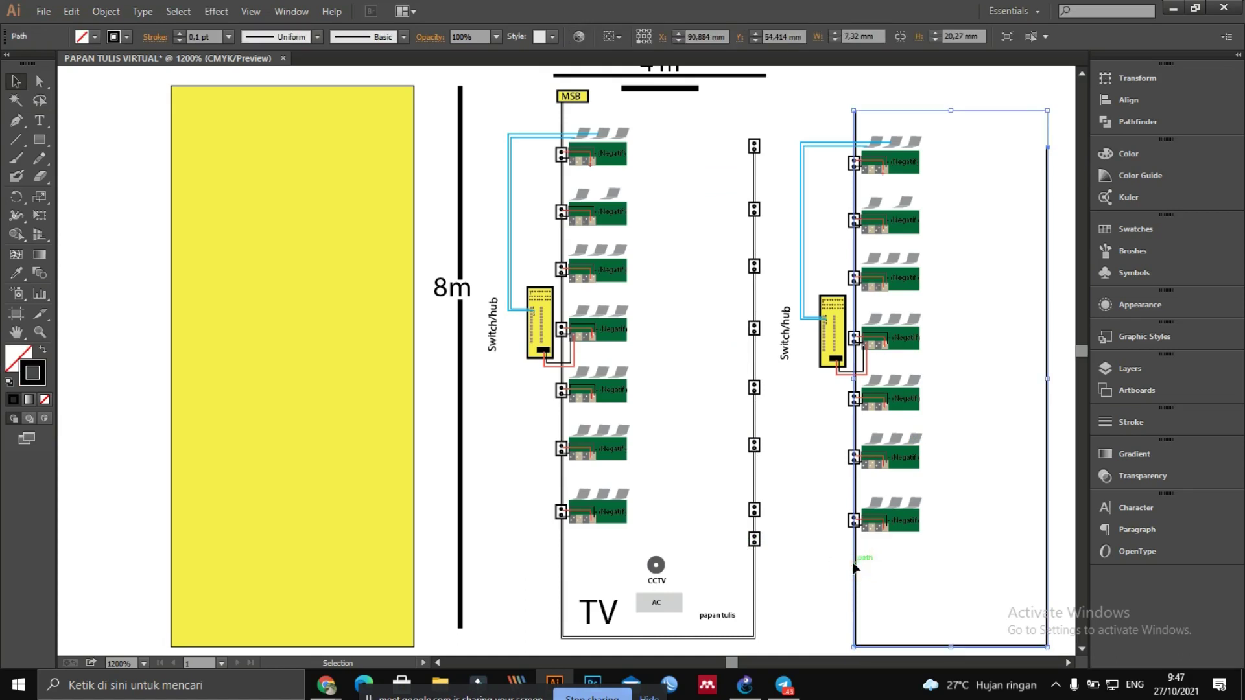